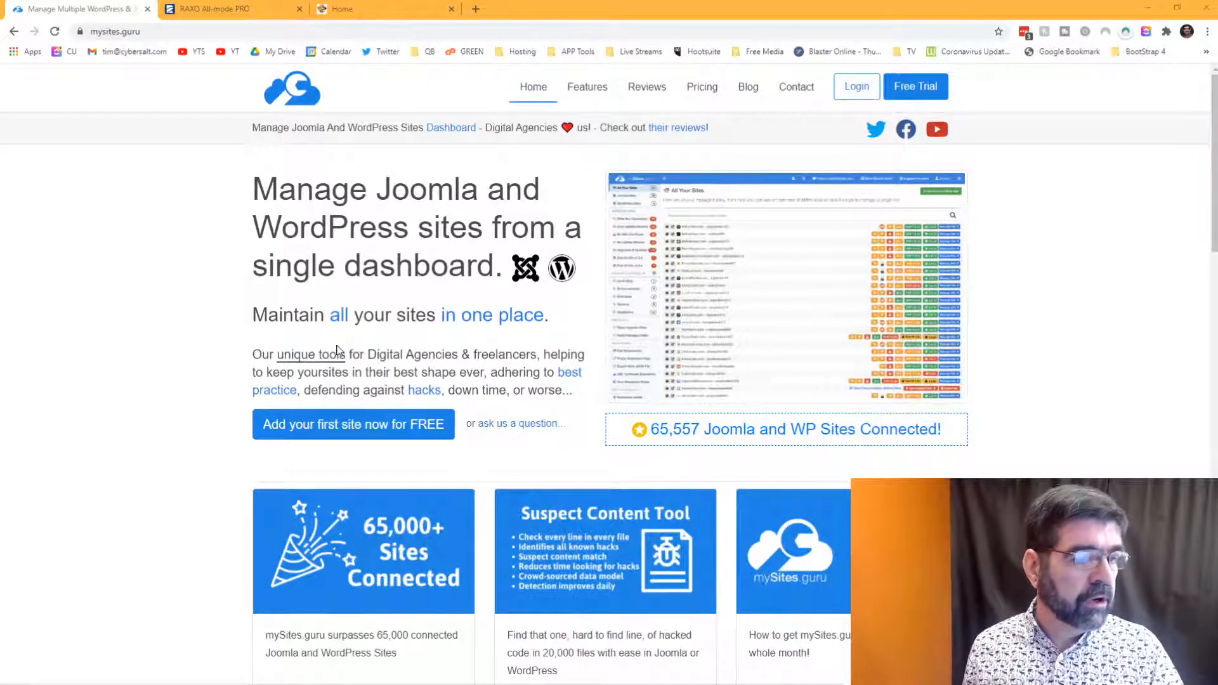
# - Copy the RAXO All-mode PRO product page address, then switch to the Cybersalt home page
pyautogui.click(226, 9)
pyautogui.rightClick(244, 32)
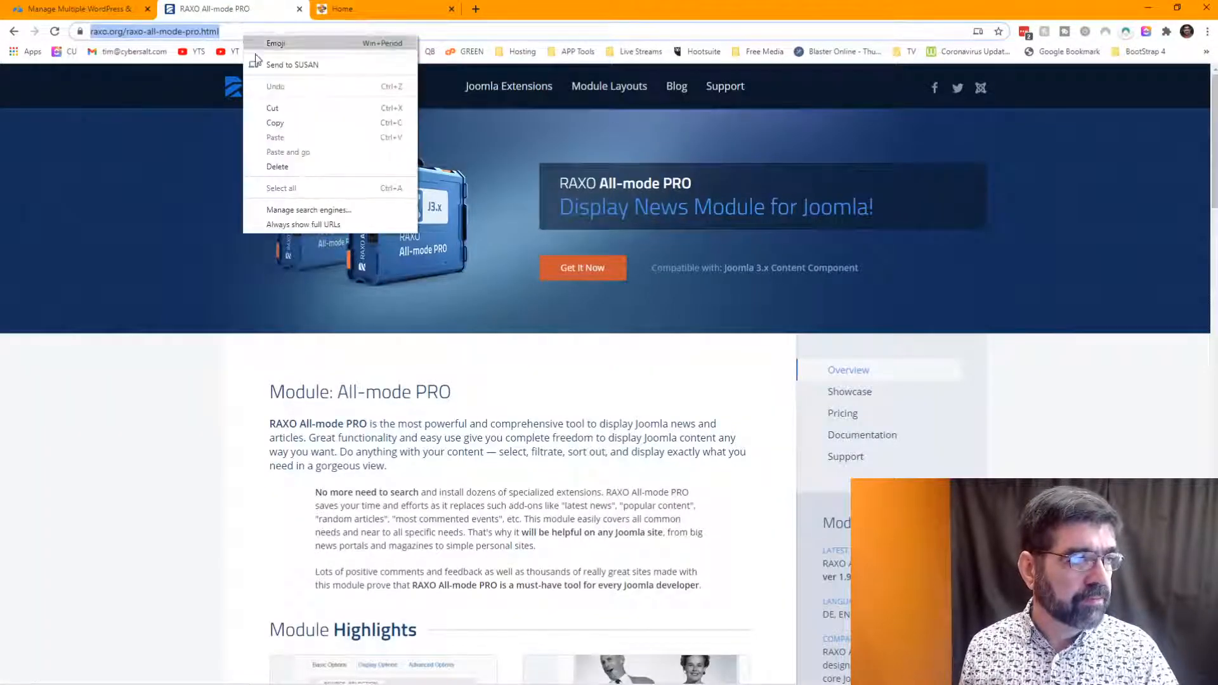
pyautogui.click(276, 122)
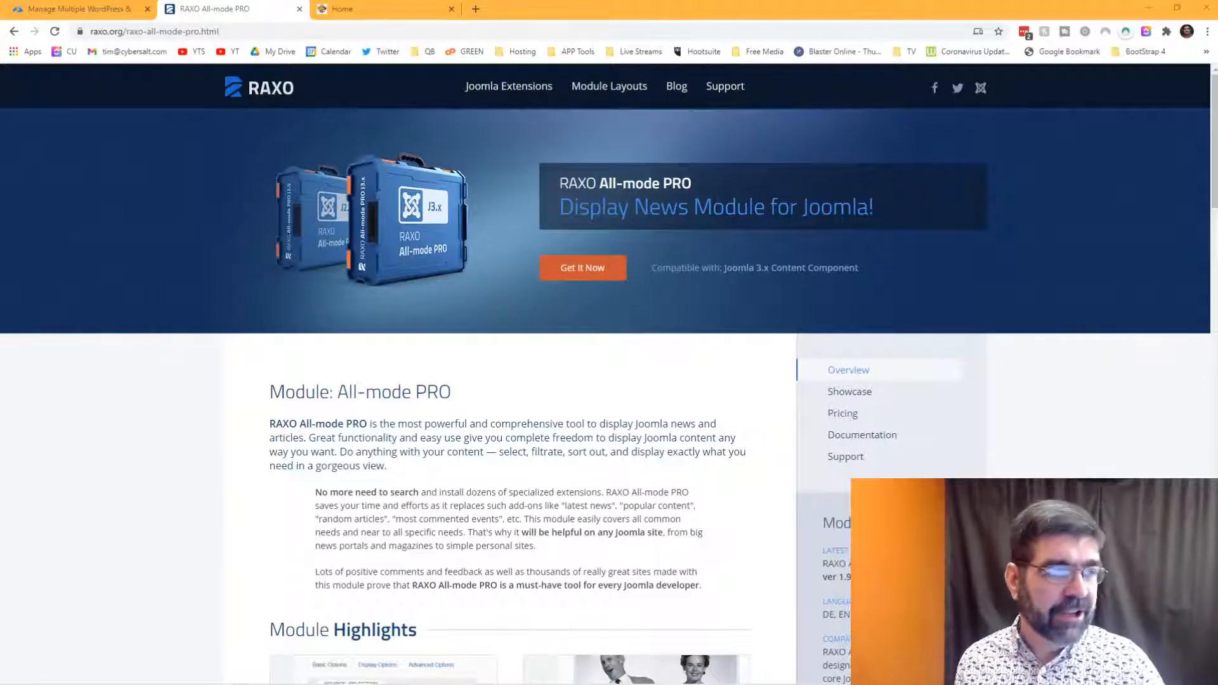
pyautogui.click(382, 12)
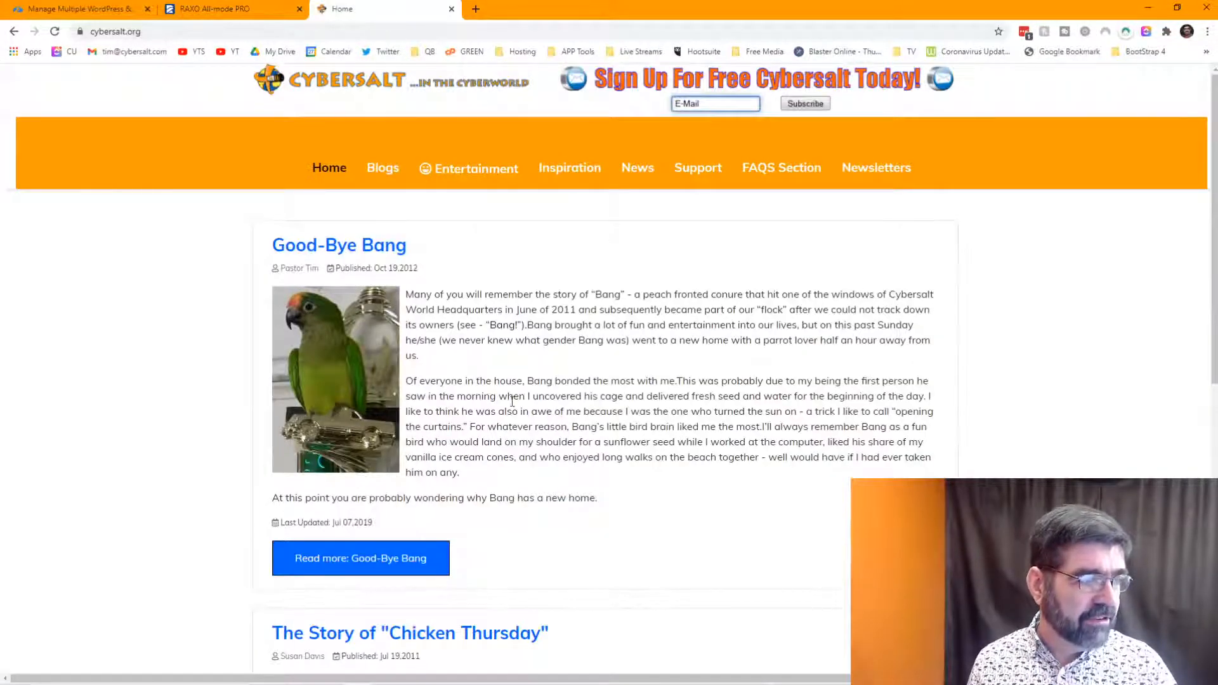
# - Open God's Penman from the Blogs menu and scroll through its posts and back up
pyautogui.moveTo(382, 169)
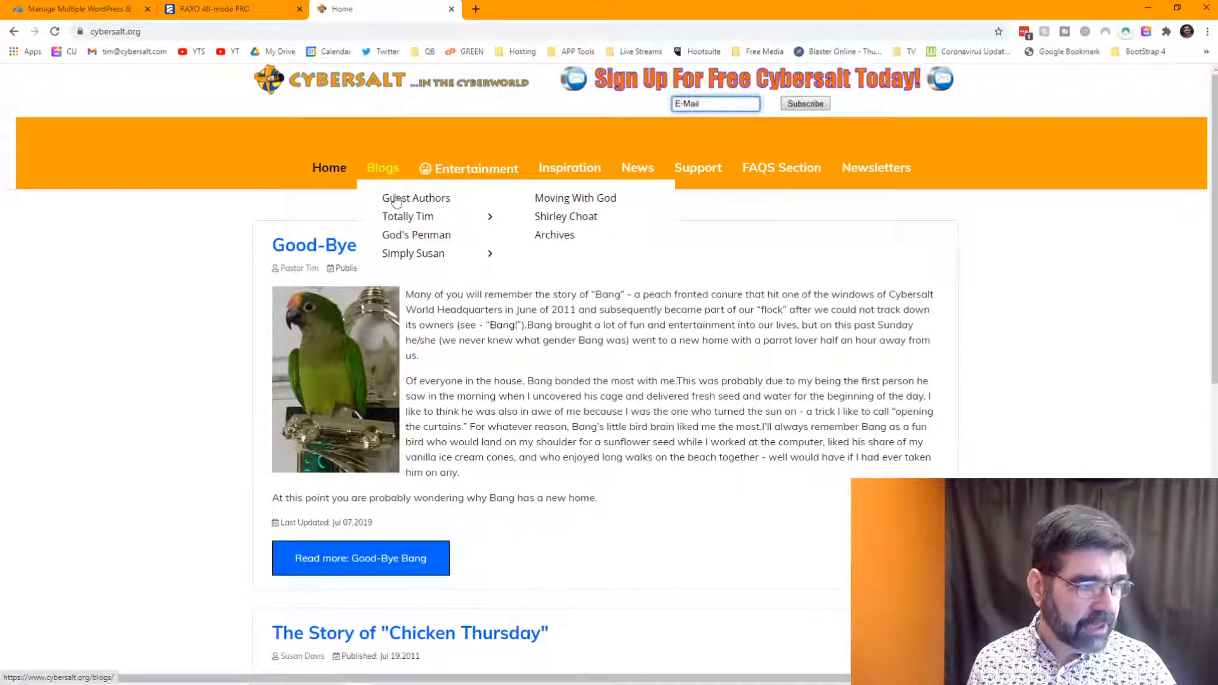
pyautogui.click(401, 236)
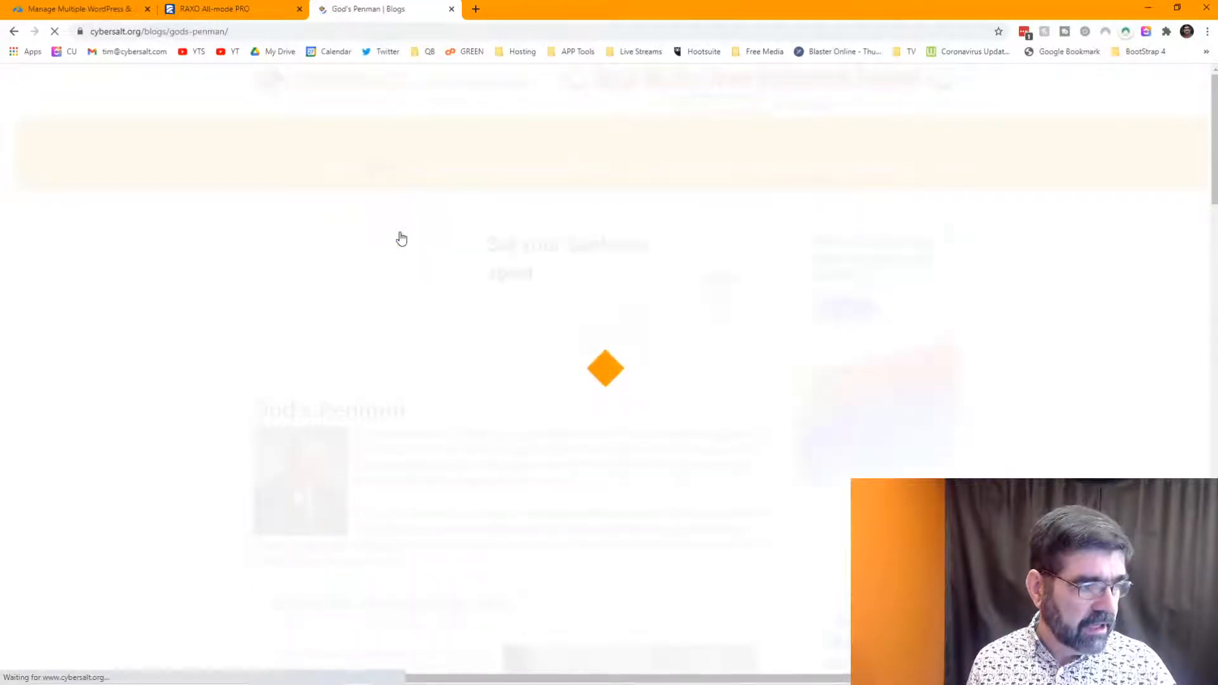
pyautogui.scroll(-3, 660, 258)
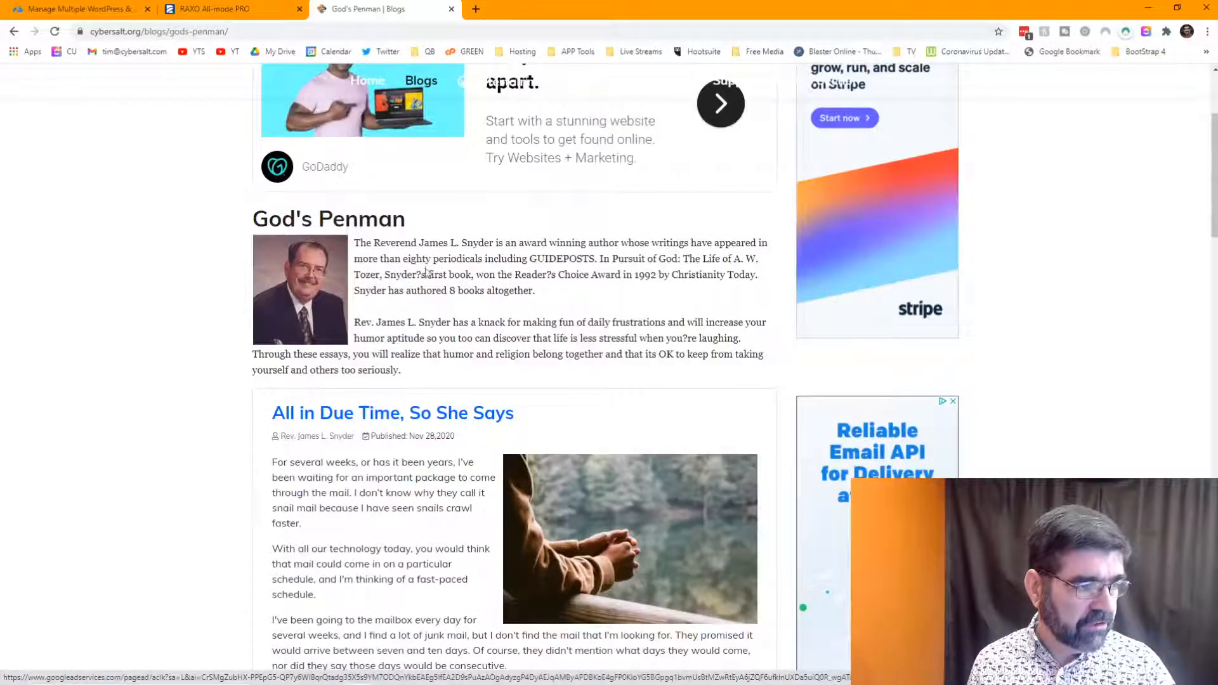
pyautogui.scroll(-6, 502, 254)
pyautogui.scroll(-8, 501, 252)
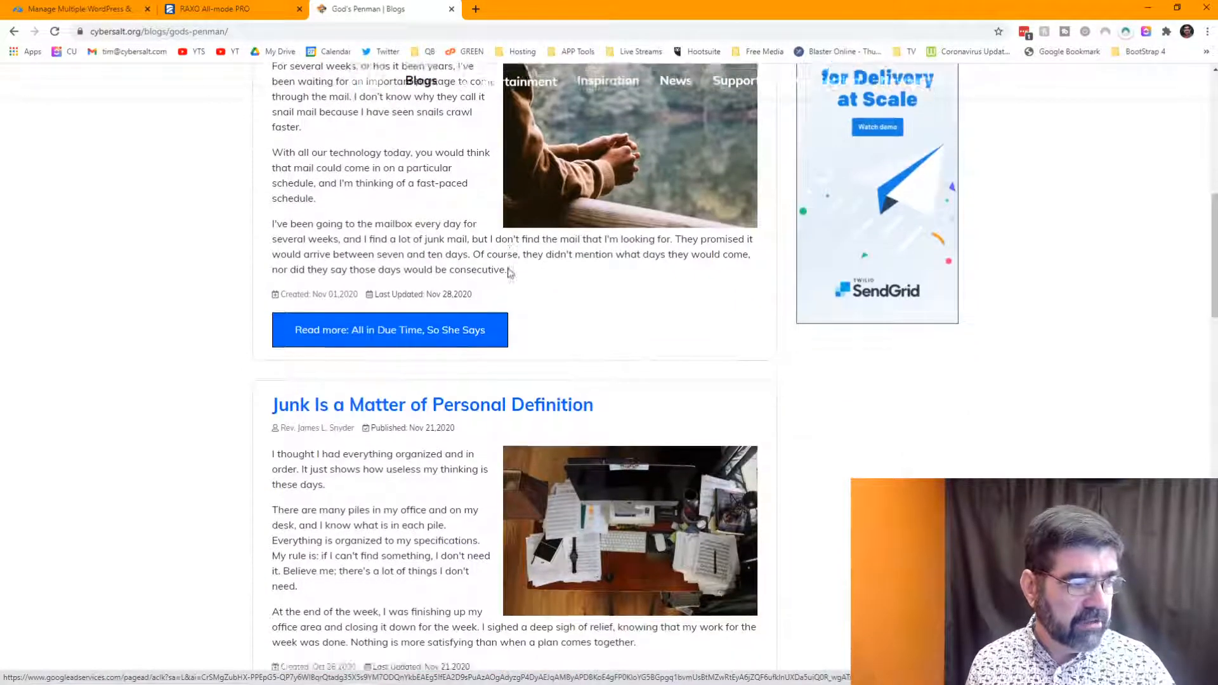
pyautogui.scroll(-3, 437, 239)
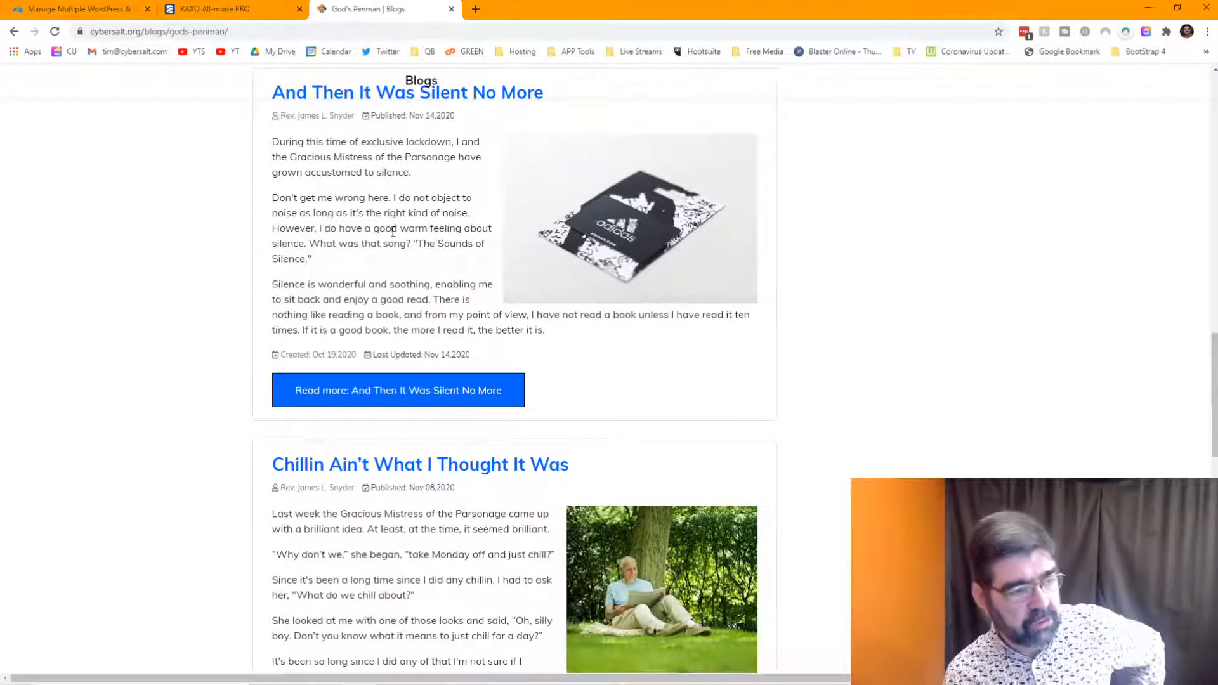
pyautogui.scroll(-6, 435, 470)
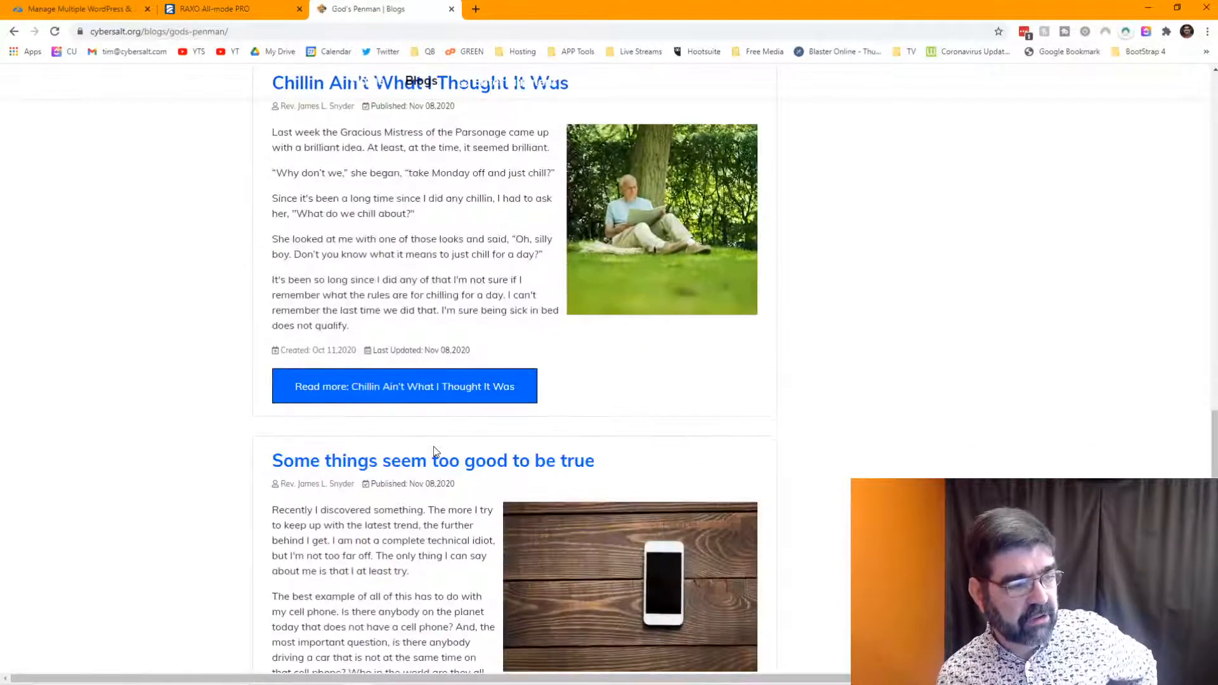
pyautogui.scroll(-3, 436, 452)
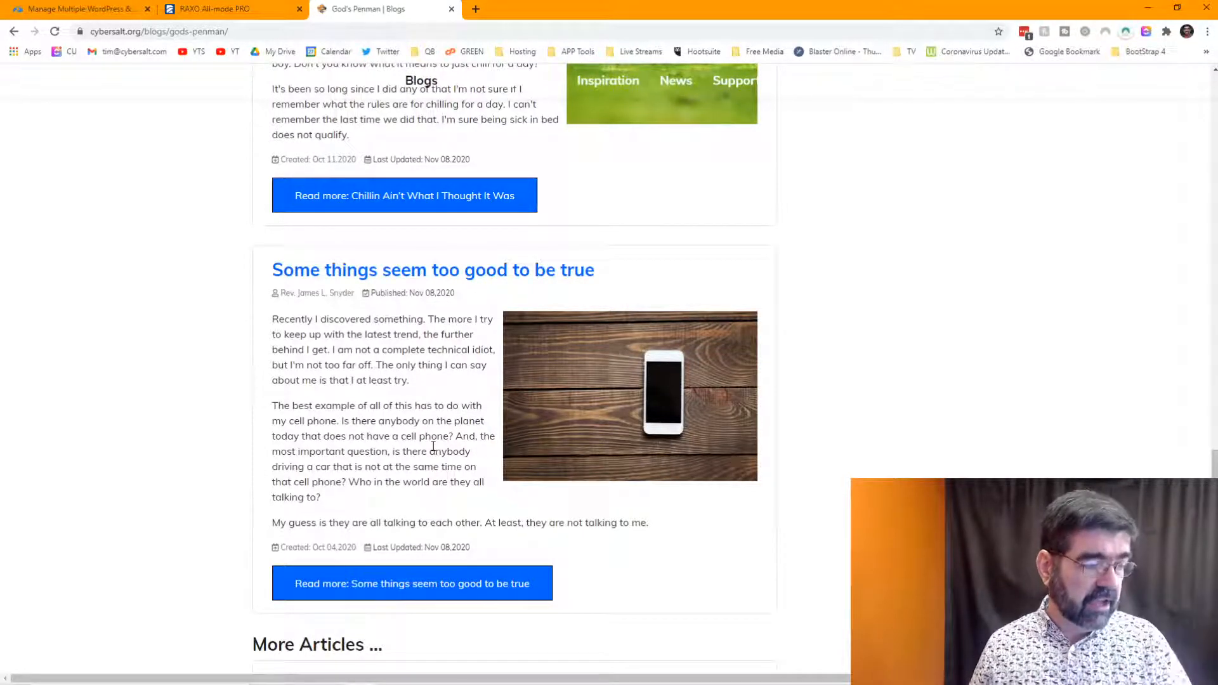
pyautogui.scroll(15, 433, 446)
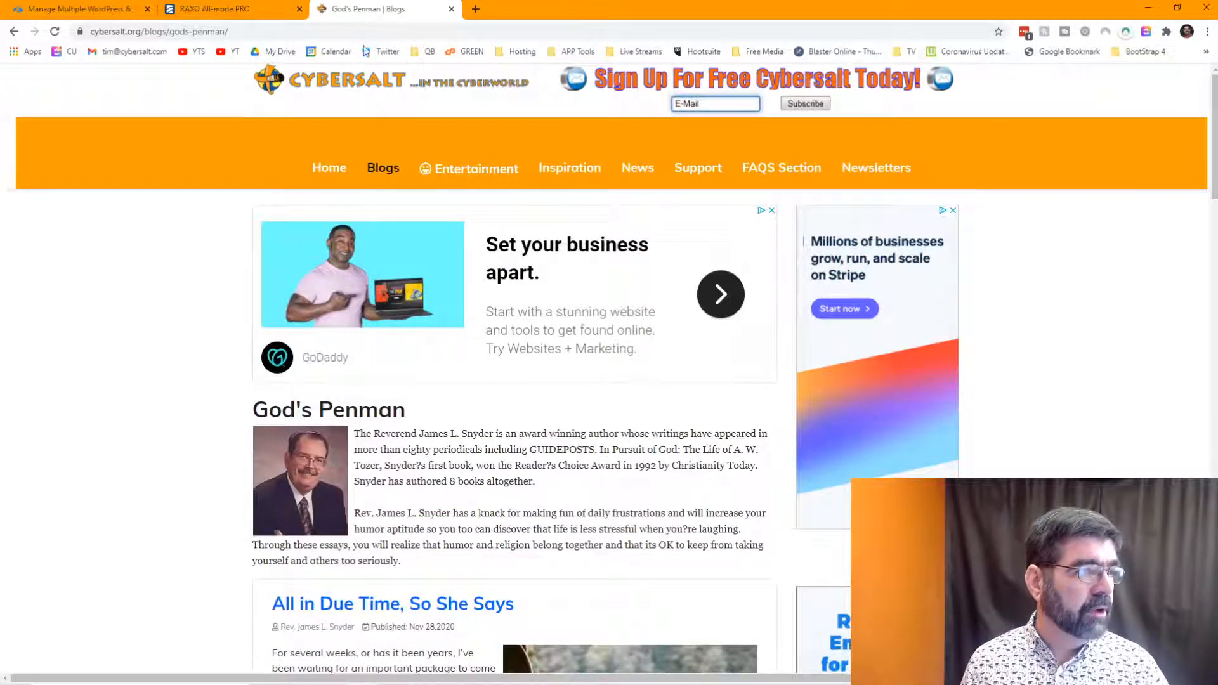
# - Replace the blogs/gods-penman/ path in the address with admin to load the administrator page
pyautogui.doubleClick(150, 32)
pyautogui.moveTo(183, 34); pyautogui.dragTo(342, 45)
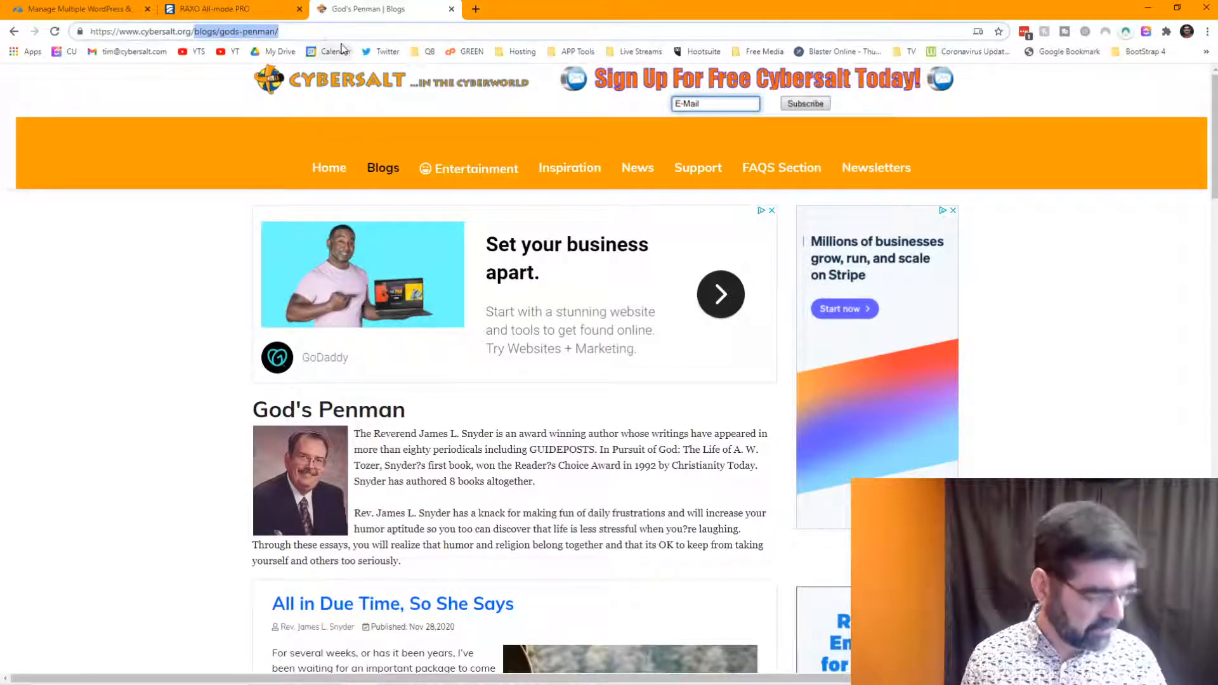
pyautogui.write('admin')
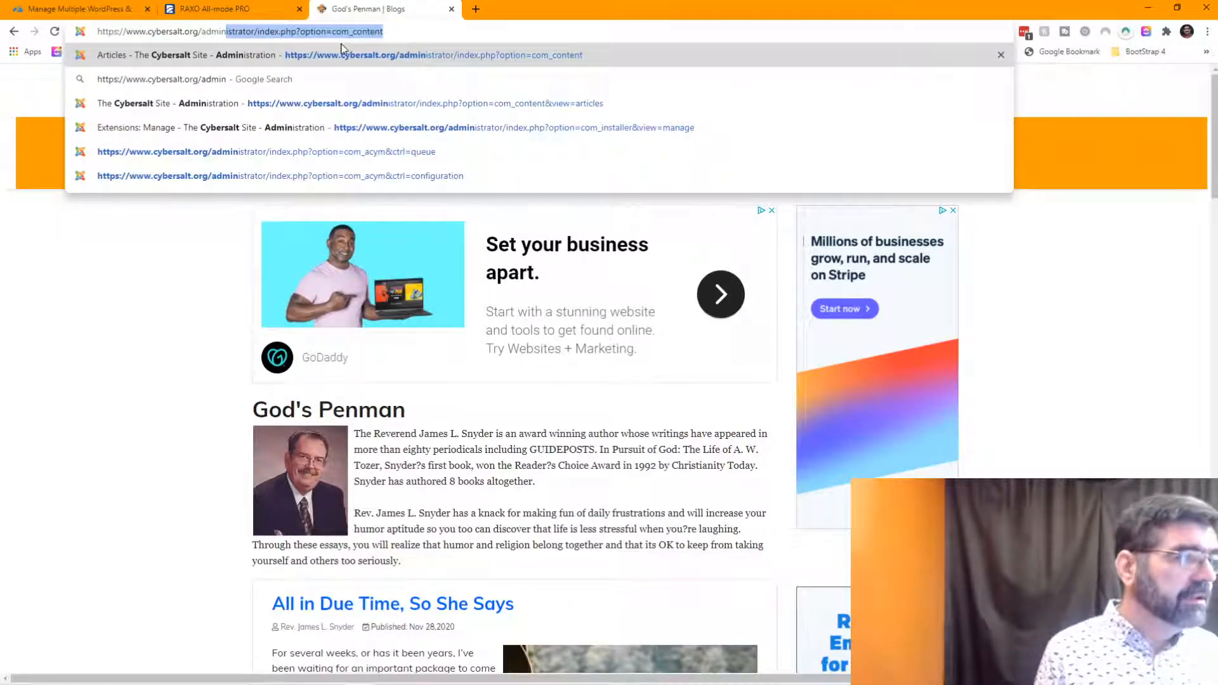
pyautogui.press('Return')
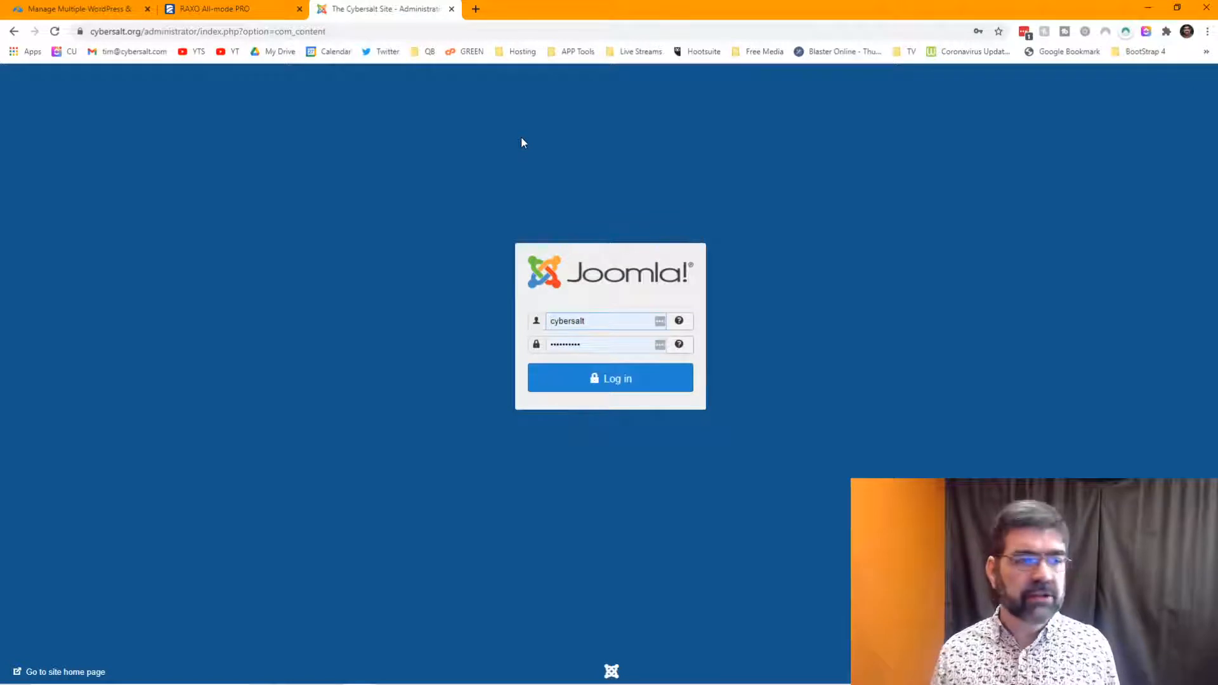
# - Log in and upload the RAXO All-mode PRO package via Extensions > Manage > Install
pyautogui.click(612, 383)
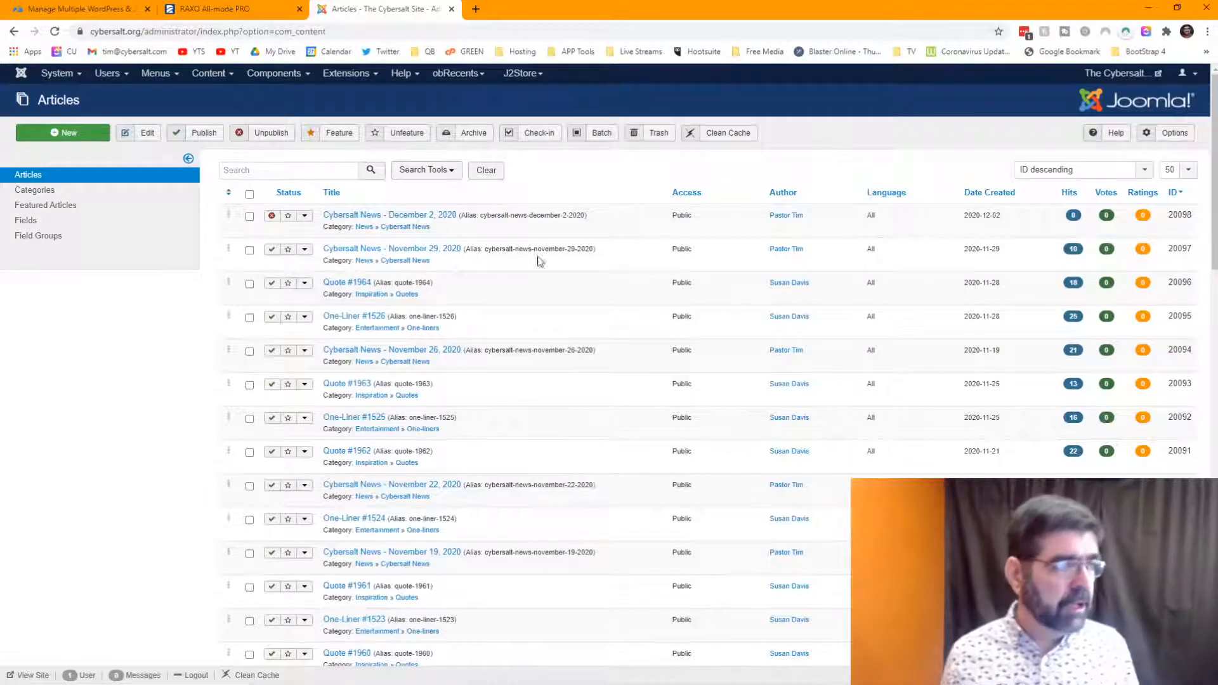
pyautogui.click(349, 74)
pyautogui.moveTo(342, 95)
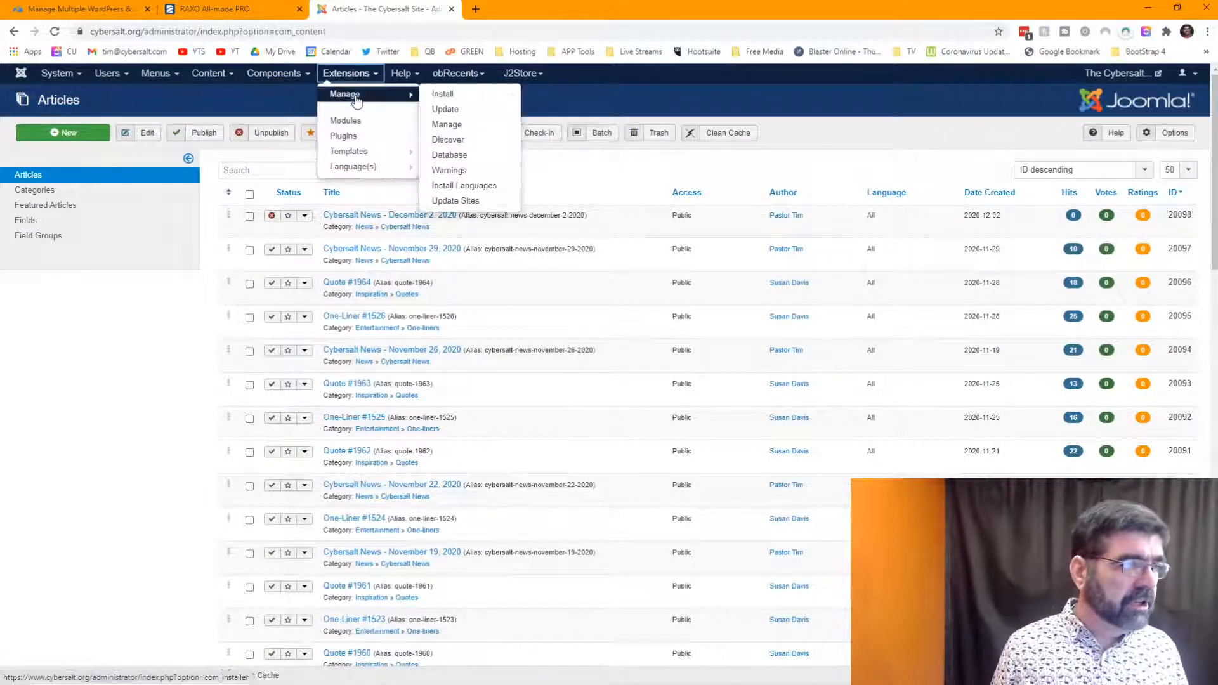
pyautogui.click(437, 96)
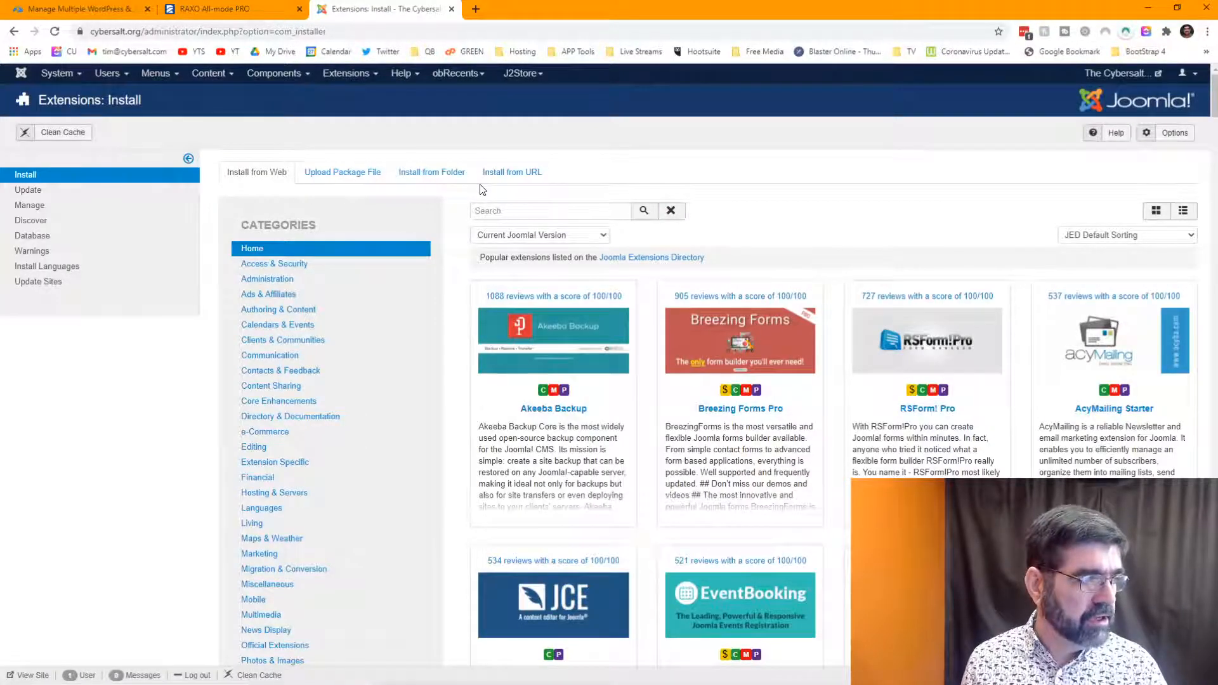
pyautogui.click(344, 172)
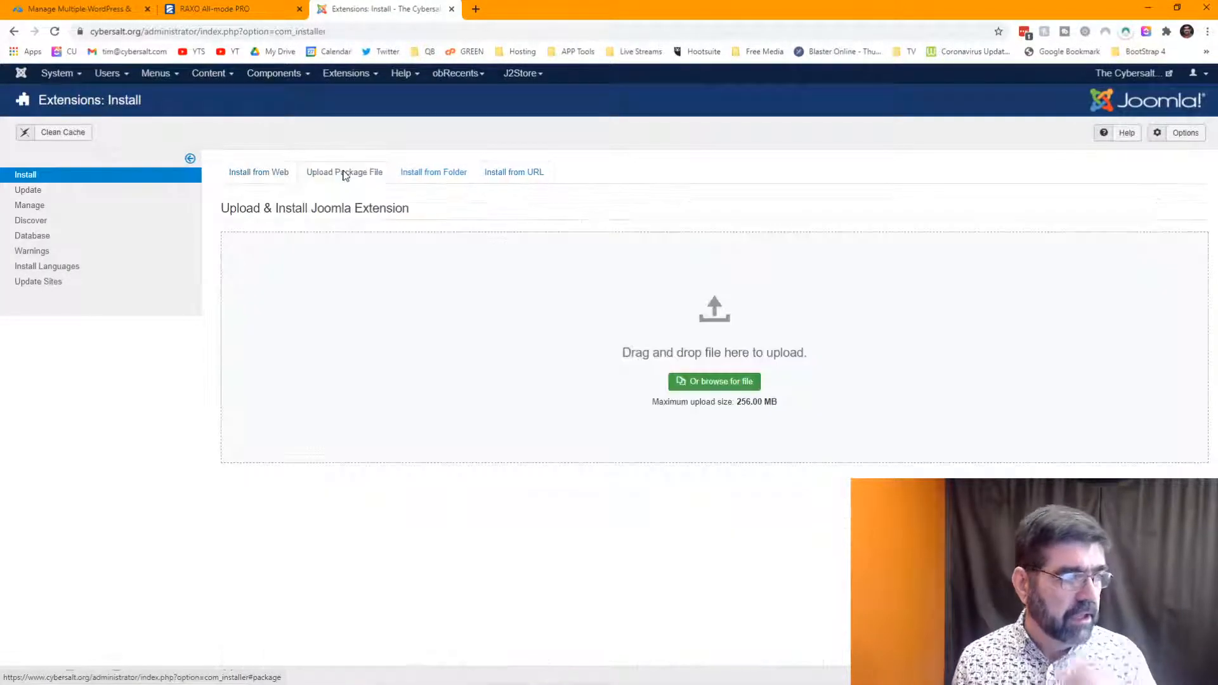
pyautogui.click(736, 379)
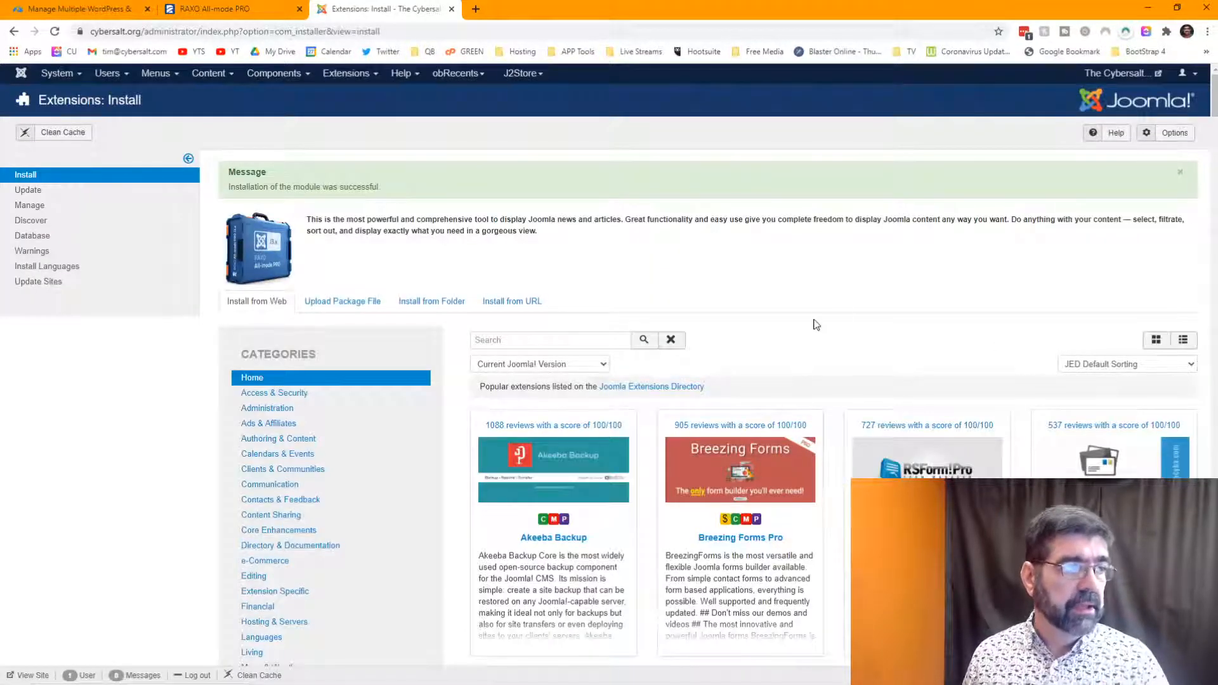
# - Open the live site in a new tab on the God's Penman blog page, then return to the installer
pyautogui.click(222, 14)
pyautogui.click(316, 10)
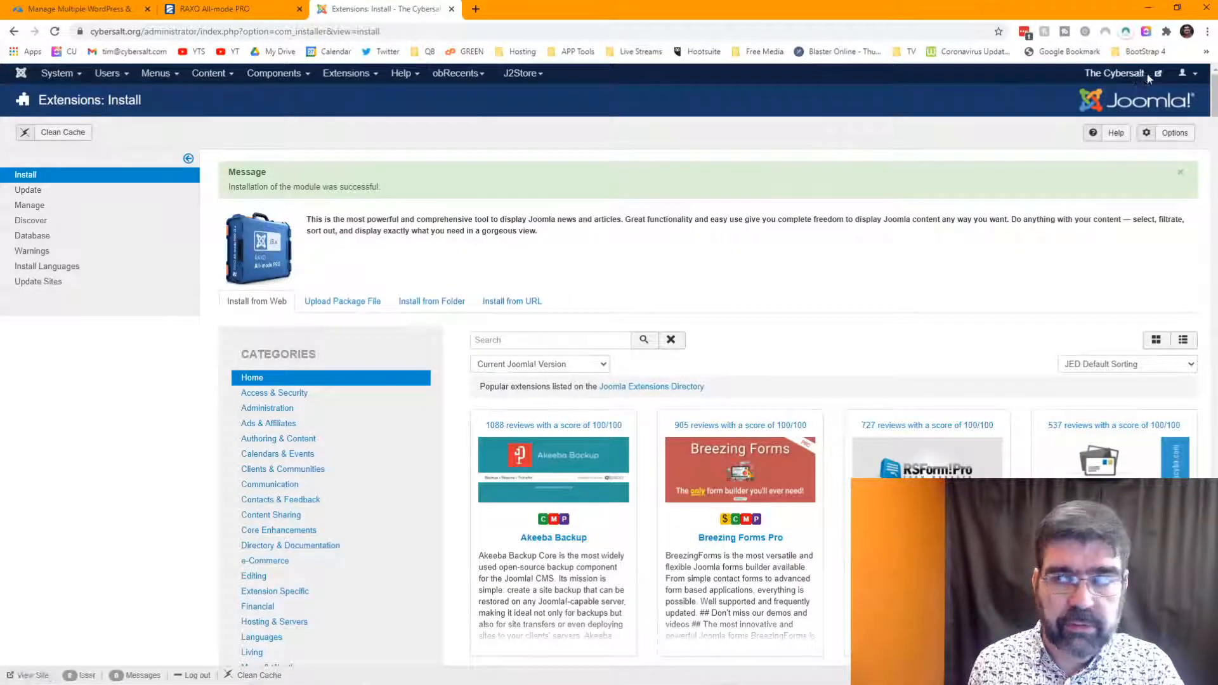
pyautogui.click(1120, 72)
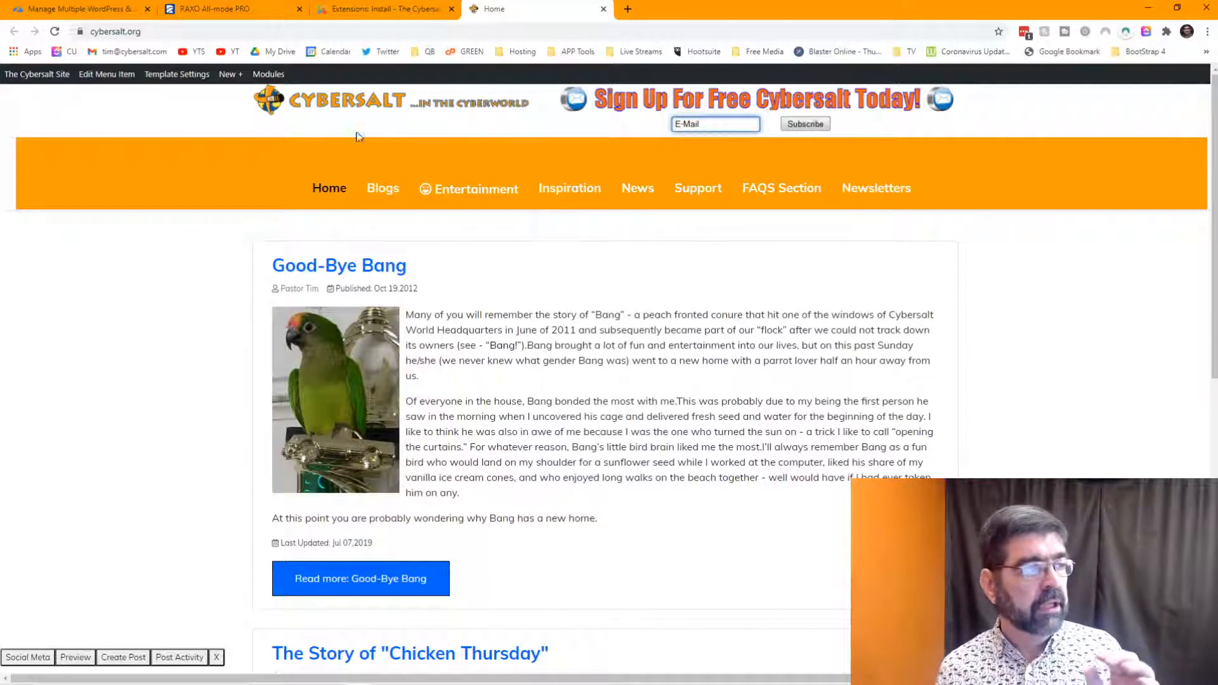
pyautogui.moveTo(377, 198)
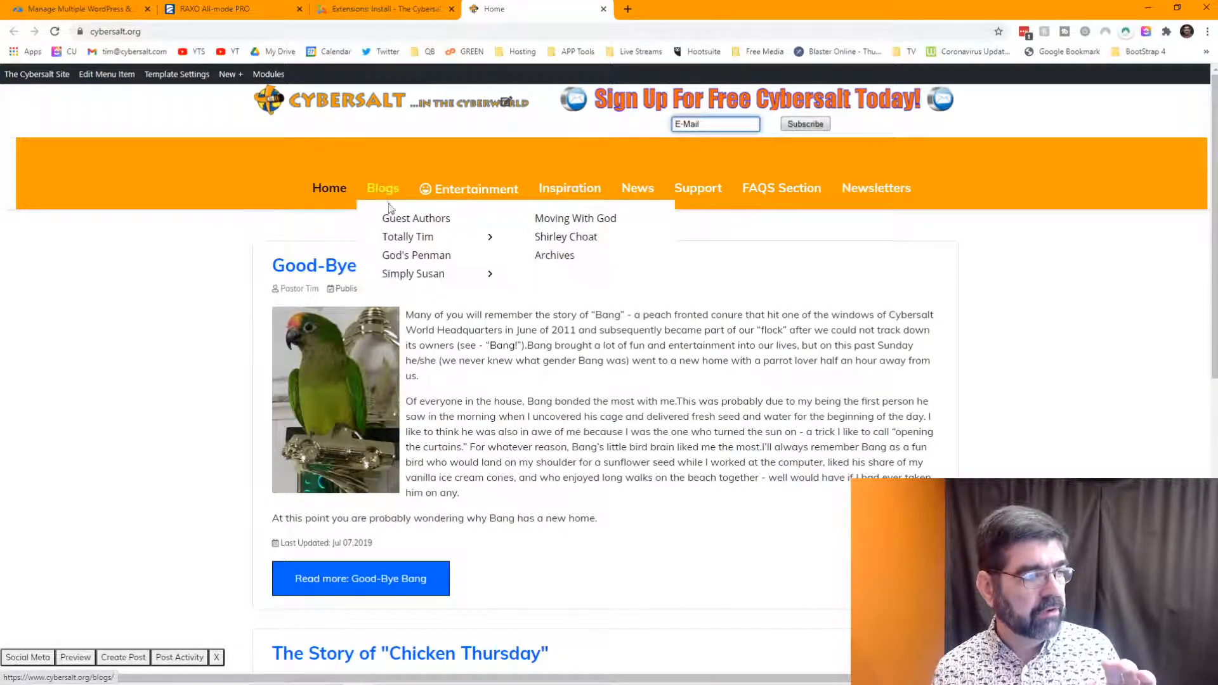
pyautogui.click(410, 257)
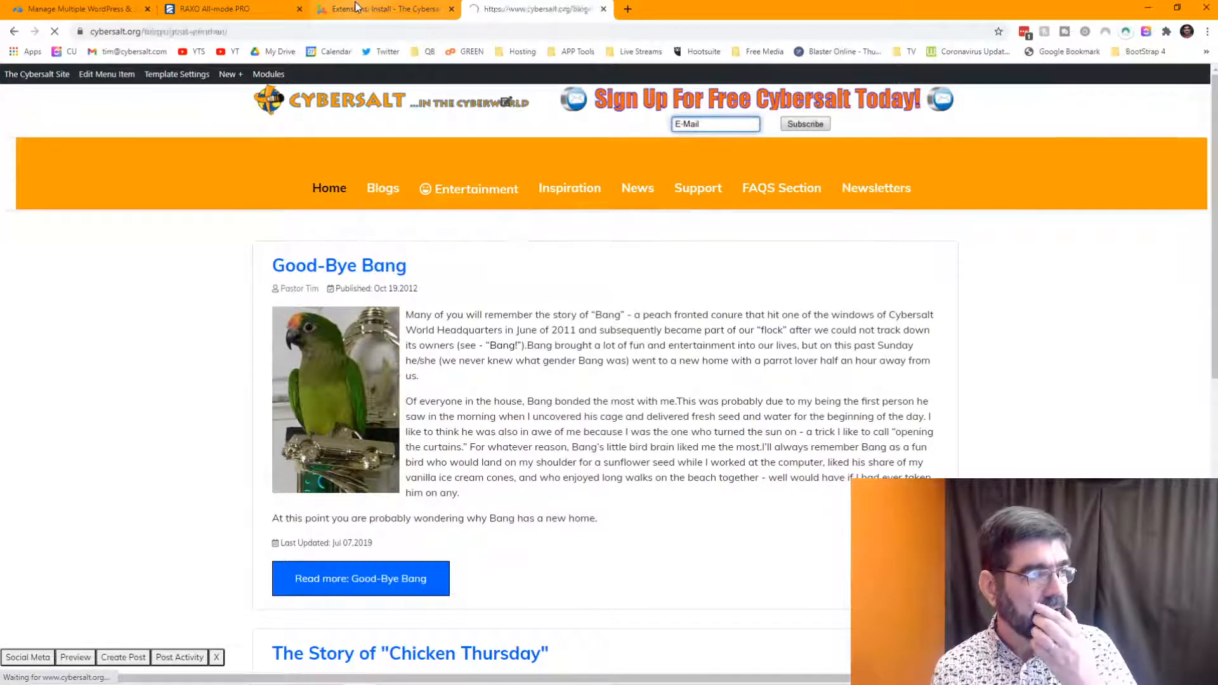
pyautogui.click(374, 8)
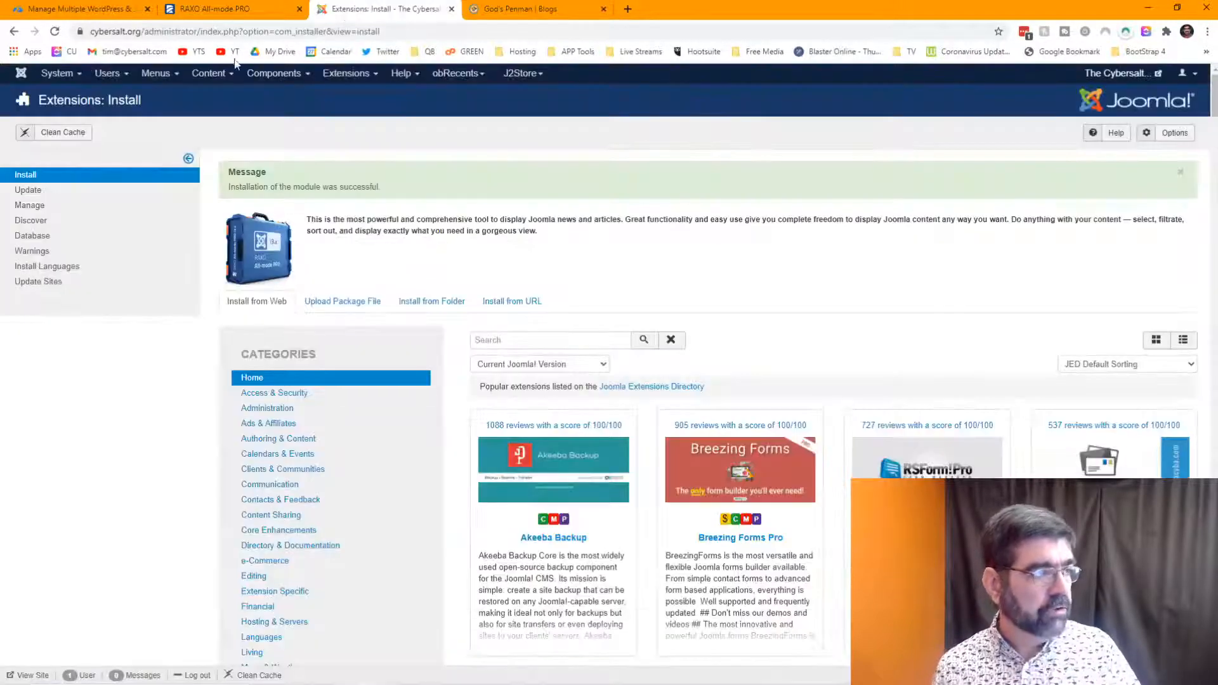
# - Open main-menu-2's items in a new tab and search them for 'pen'
pyautogui.click(152, 75)
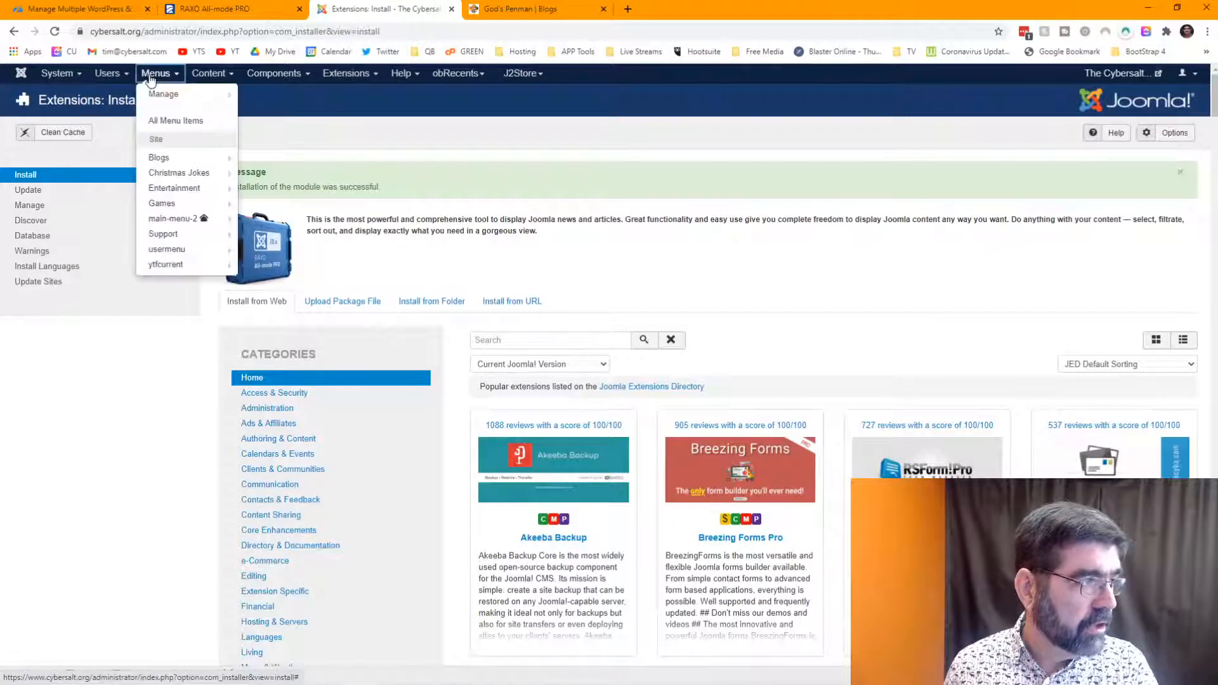
pyautogui.rightClick(169, 220)
pyautogui.click(226, 228)
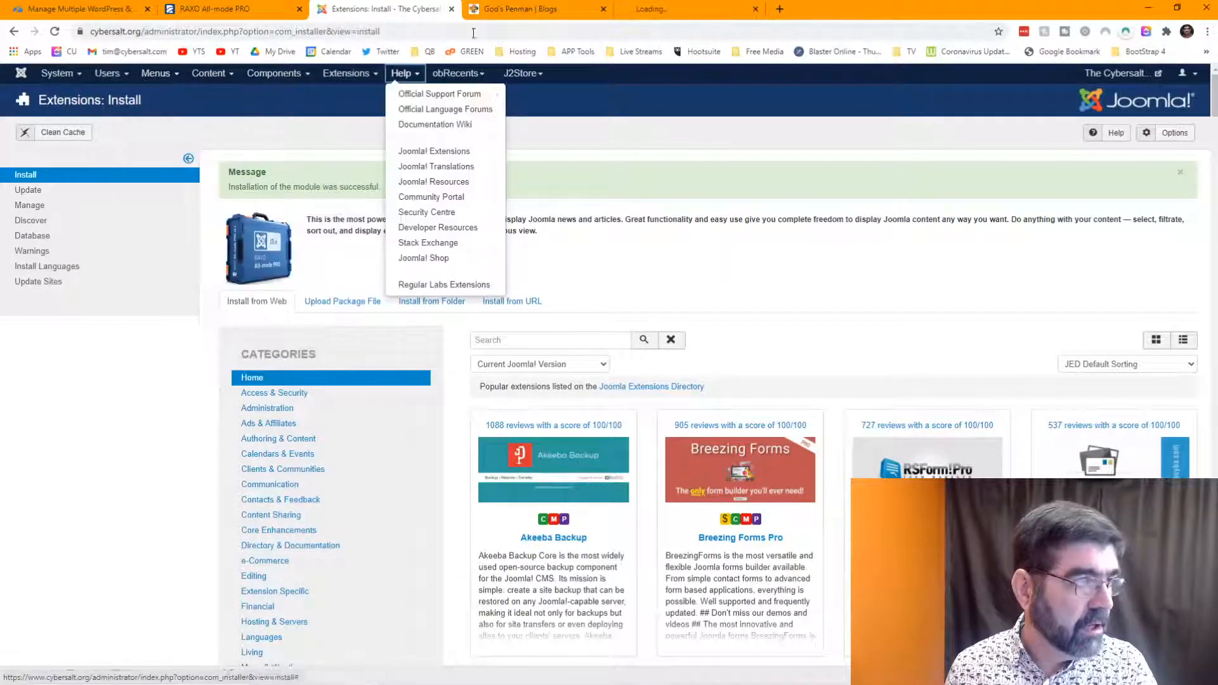
pyautogui.click(685, 9)
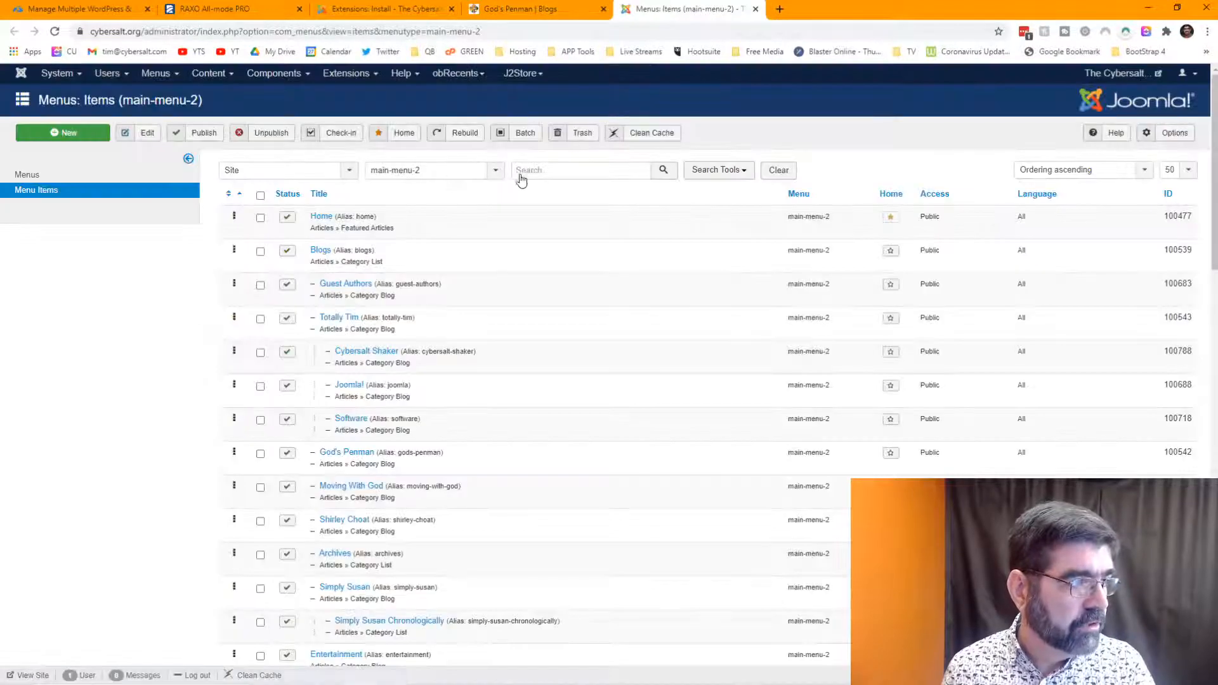
pyautogui.click(546, 170)
pyautogui.write('pen')
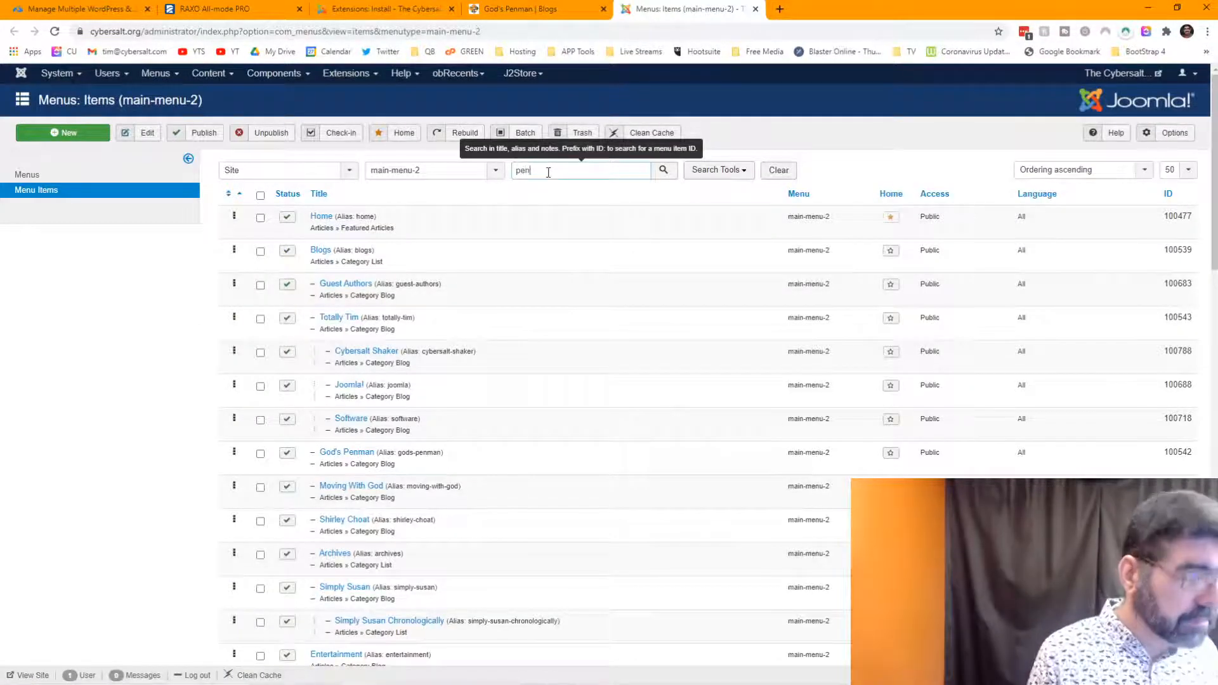
pyautogui.press('Return')
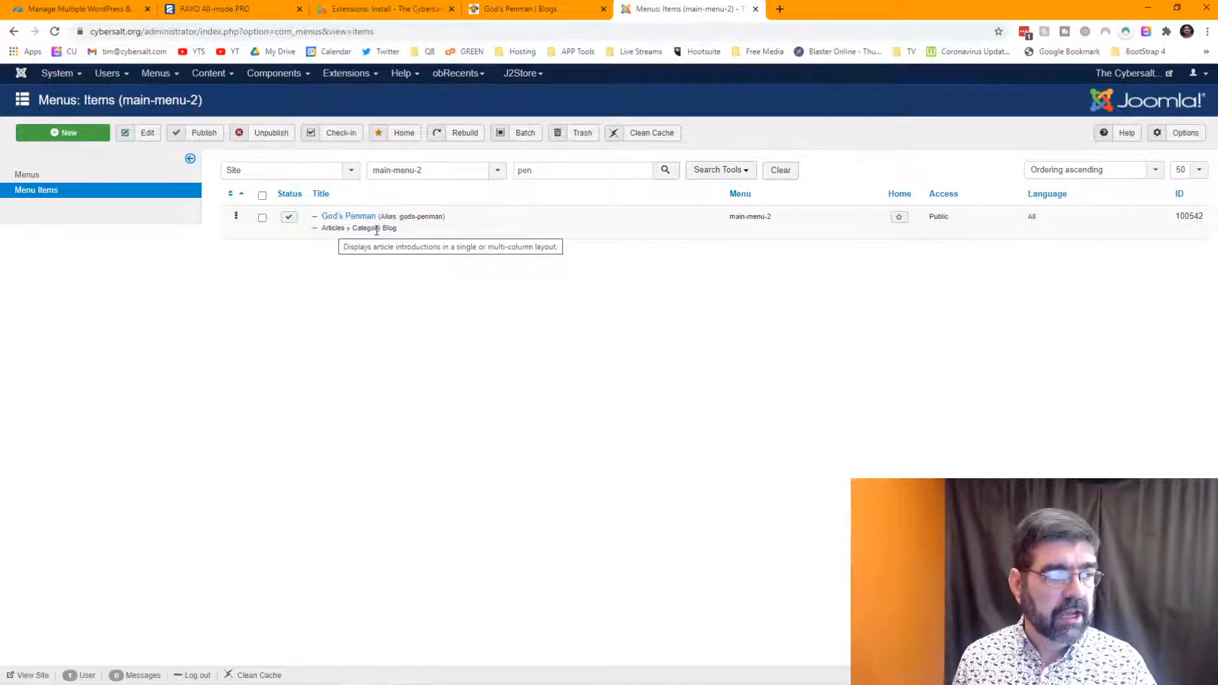
# - Scroll through the God's Penman blog posts, then return to the Extensions: Install page
pyautogui.click(506, 8)
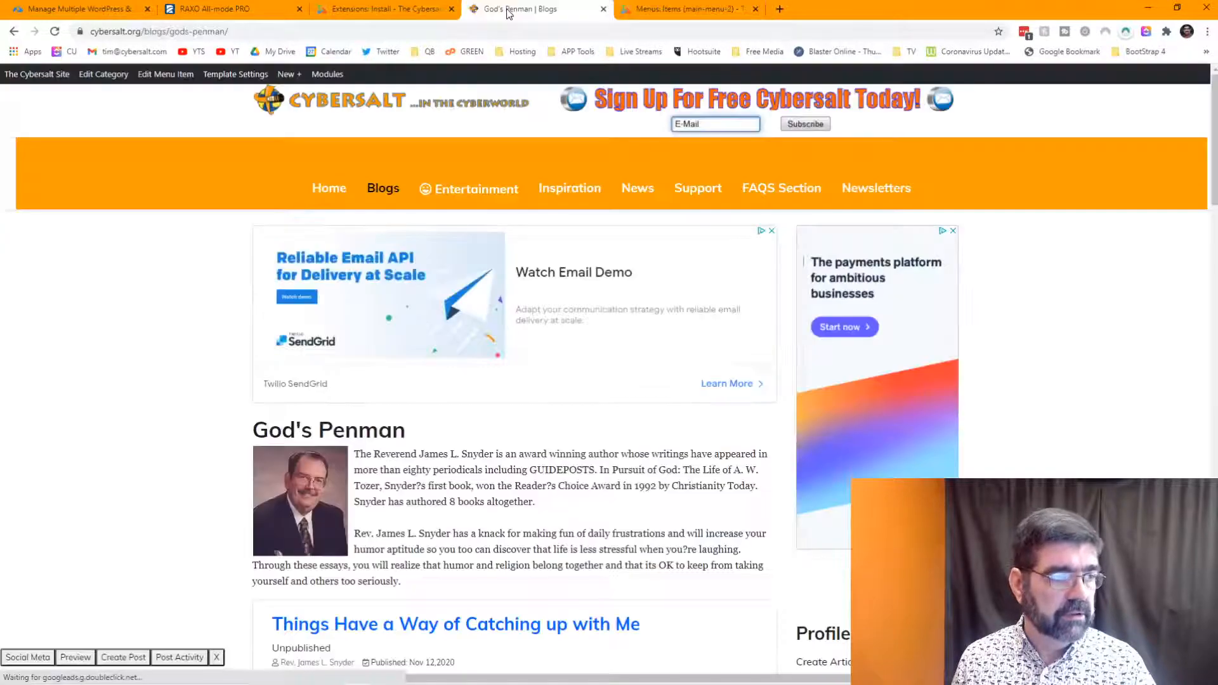
pyautogui.scroll(-2, 552, 324)
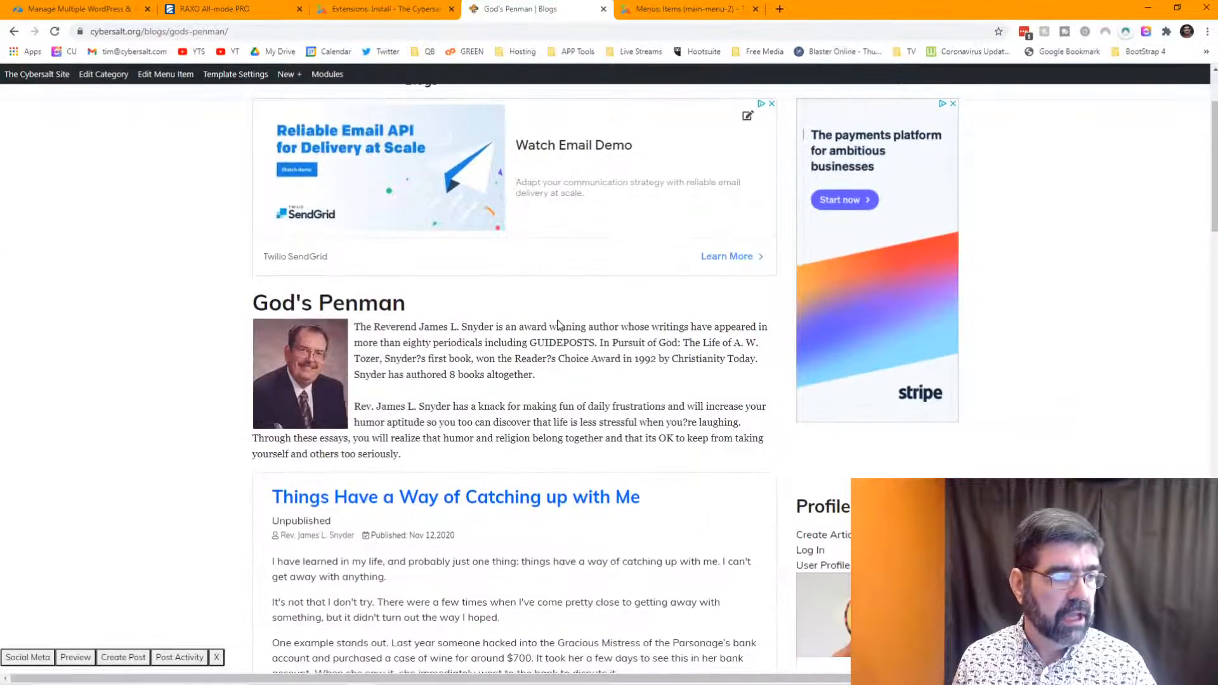
pyautogui.scroll(-3, 558, 325)
pyautogui.scroll(-3, 470, 277)
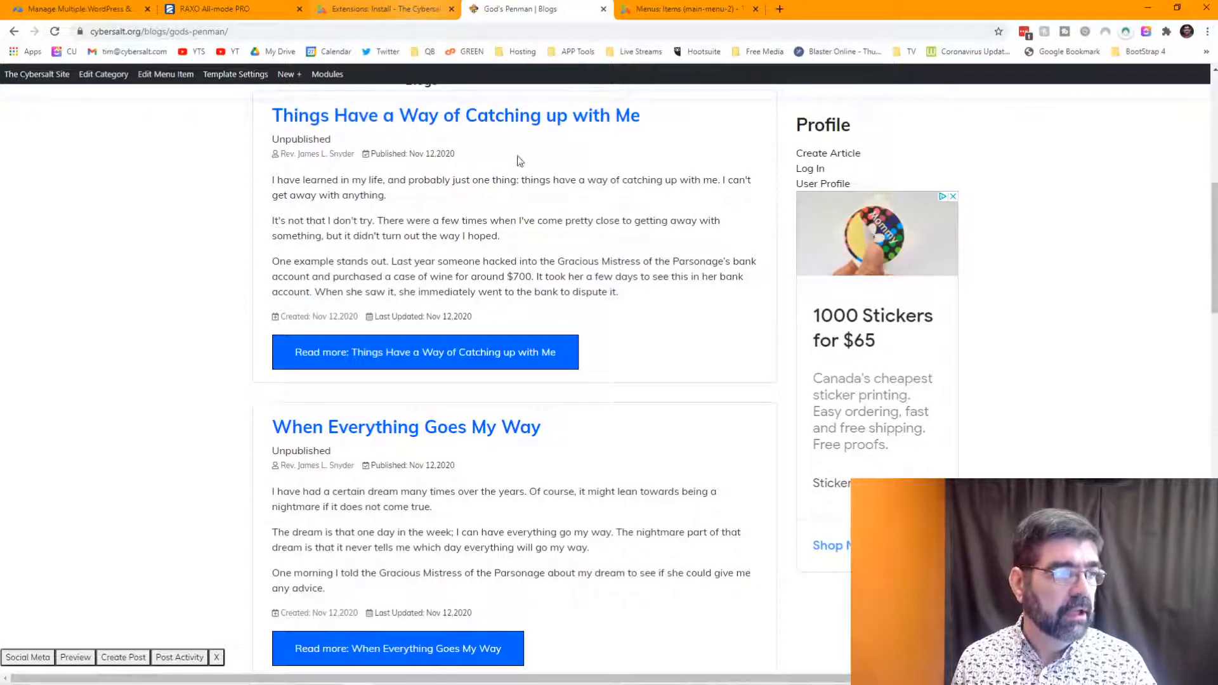
pyautogui.scroll(7, 645, 211)
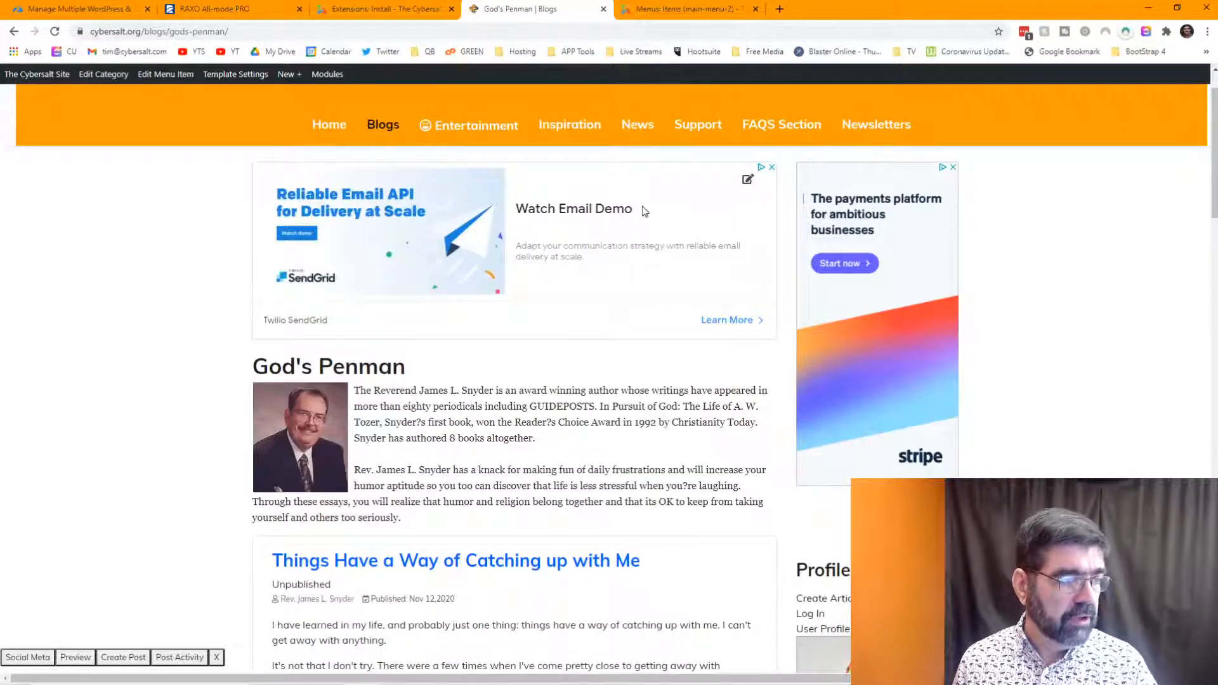
pyautogui.click(378, 12)
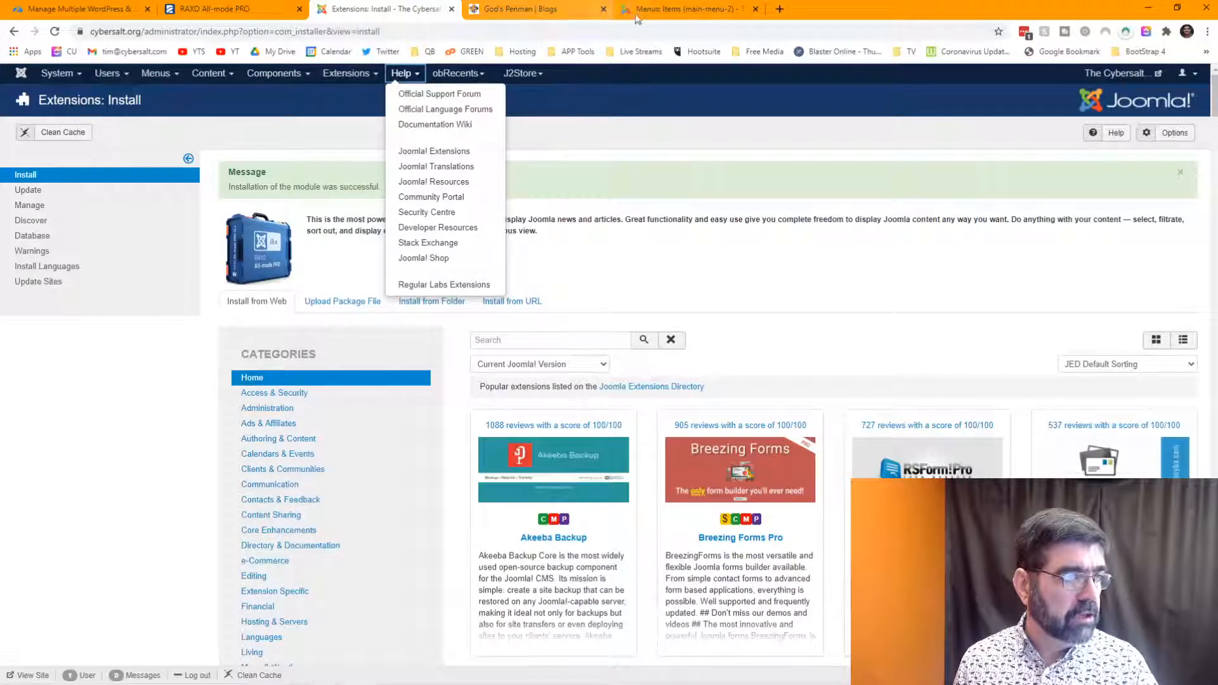
# - Add a new article titled 'Raxo Demo' via Content > Articles and save it
pyautogui.click(661, 13)
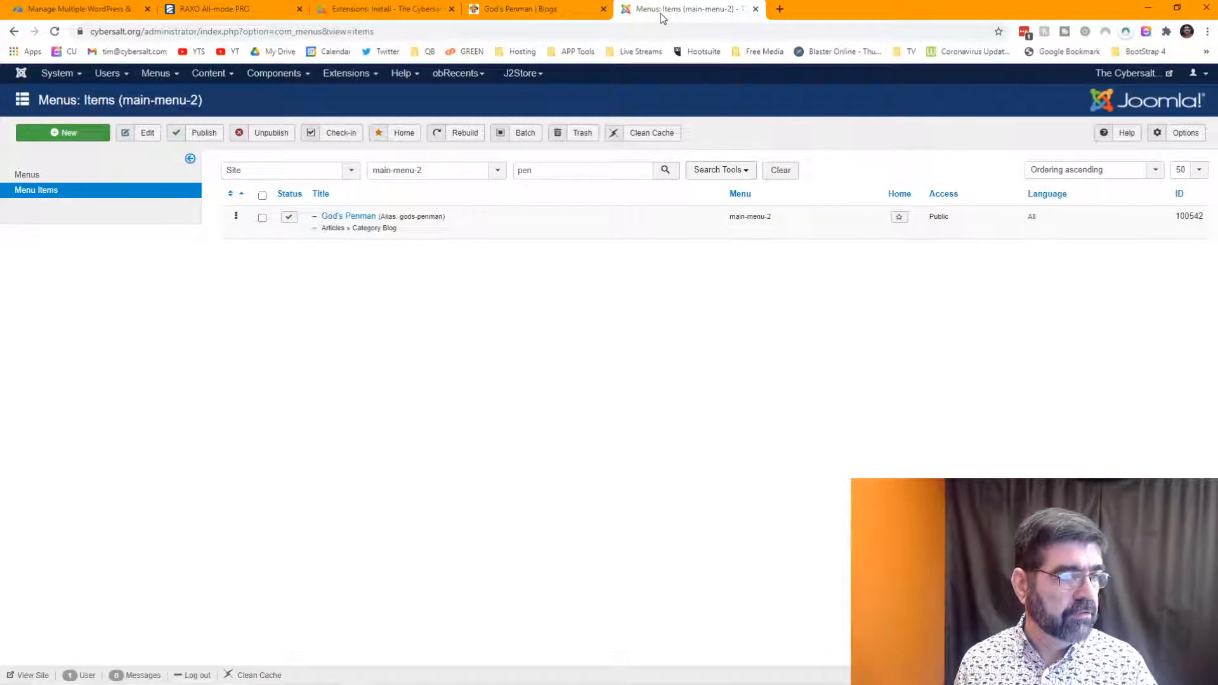
pyautogui.click(219, 76)
pyautogui.moveTo(219, 95)
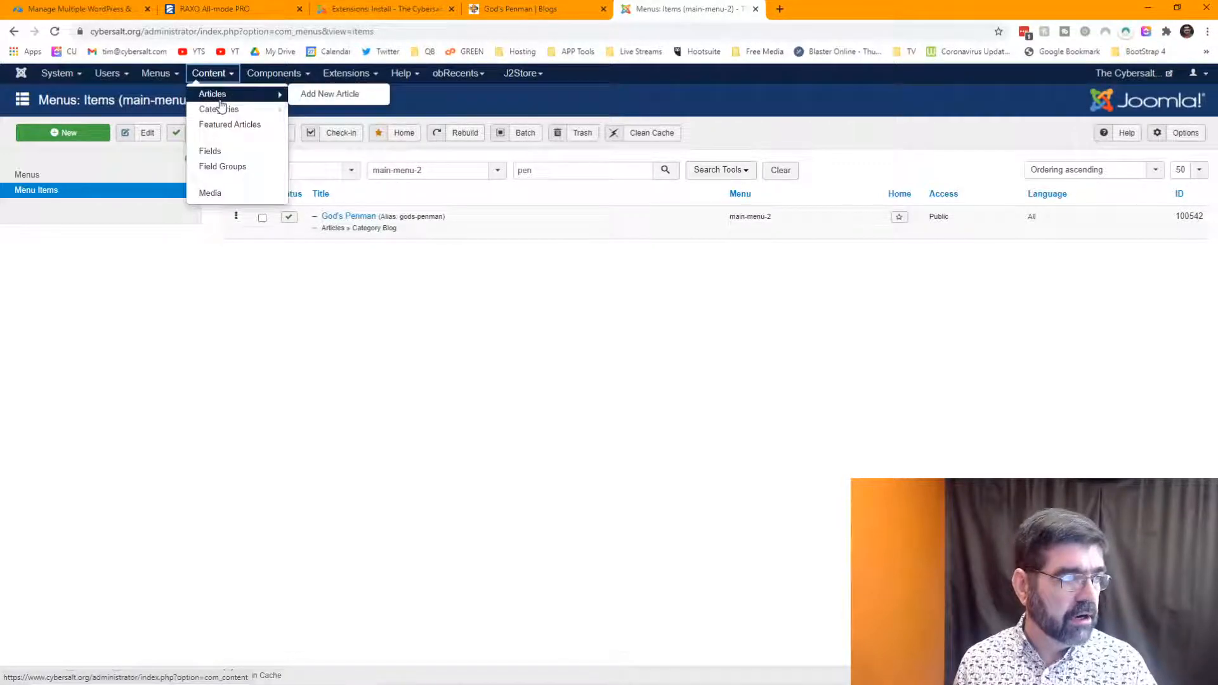
pyautogui.click(318, 97)
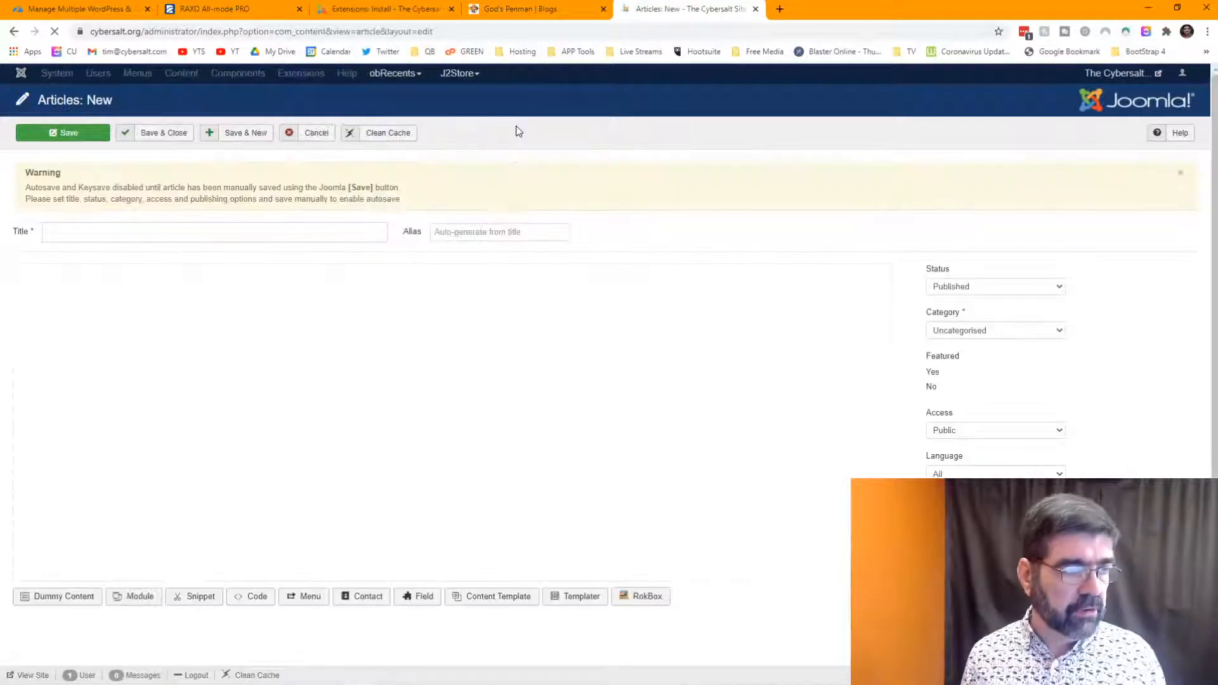
pyautogui.click(257, 228)
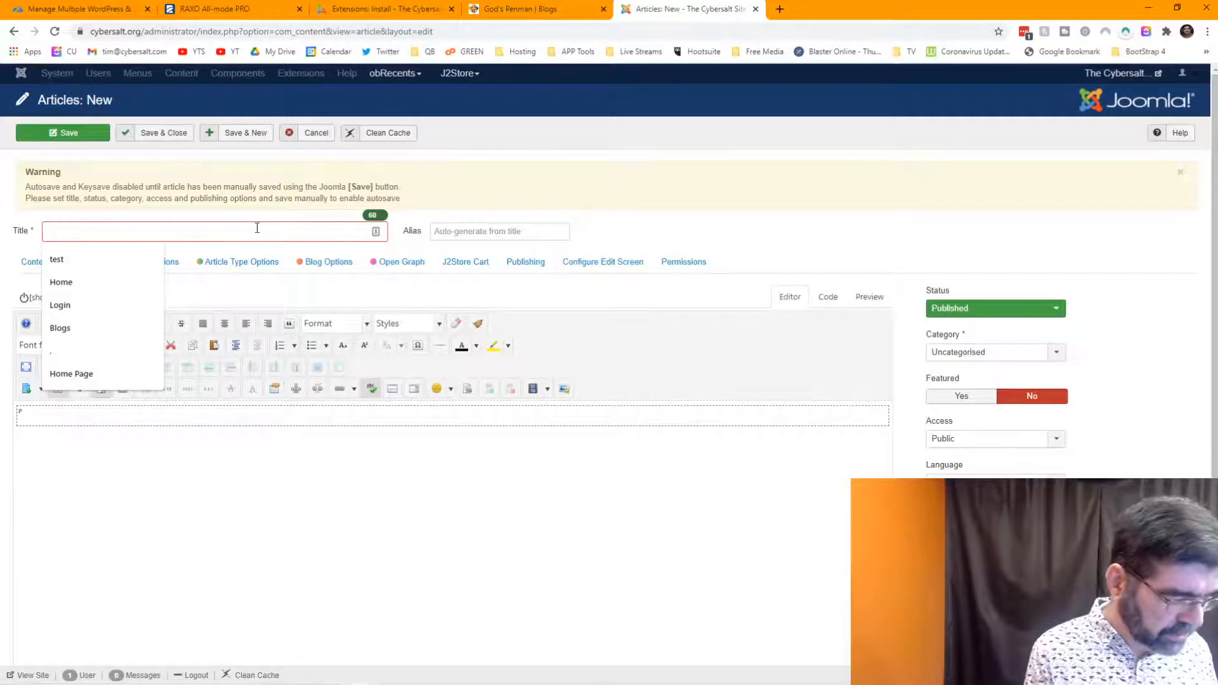
pyautogui.write('Ra')
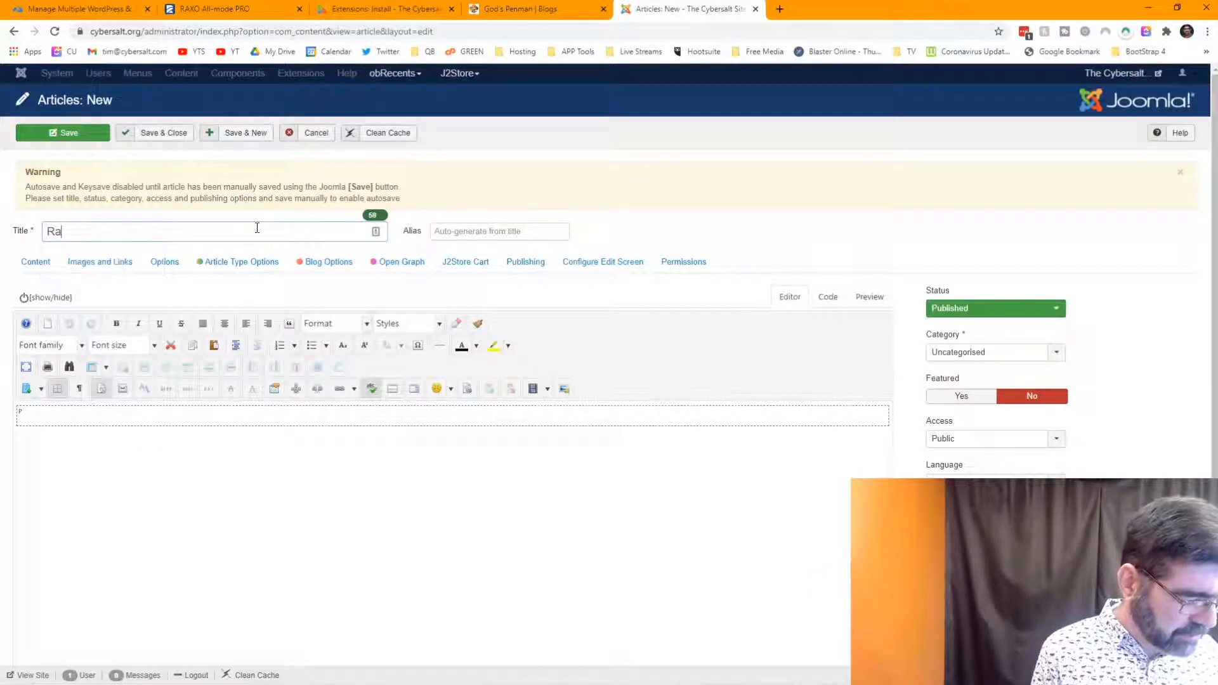
pyautogui.write('xo Demo')
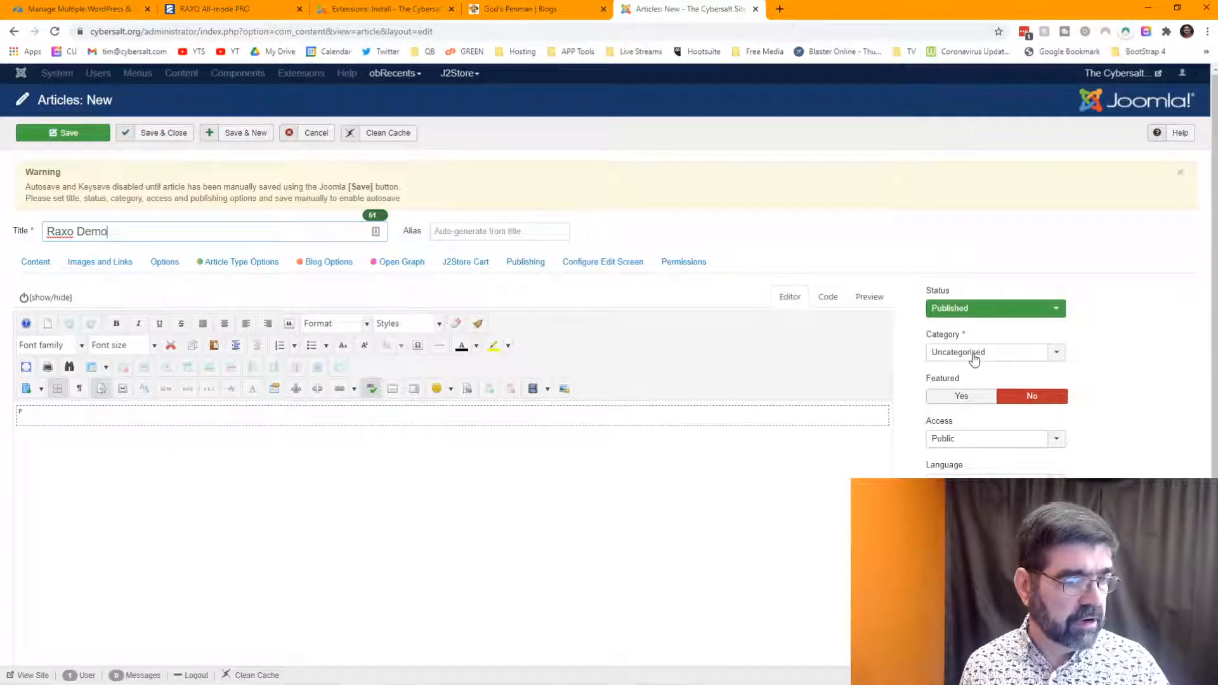
pyautogui.click(56, 137)
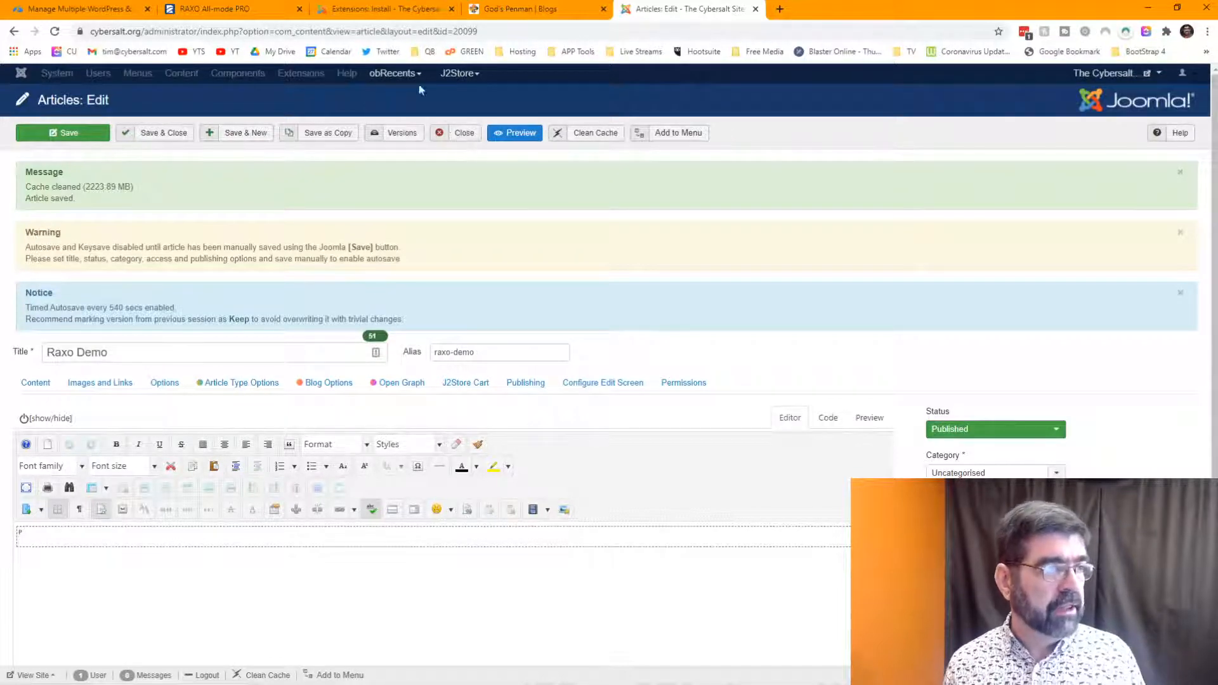
pyautogui.click(365, 9)
# - Create a RAXO All-mode PRO module titled 'Raxo Demo', save and close it, and return to the article
pyautogui.click(349, 74)
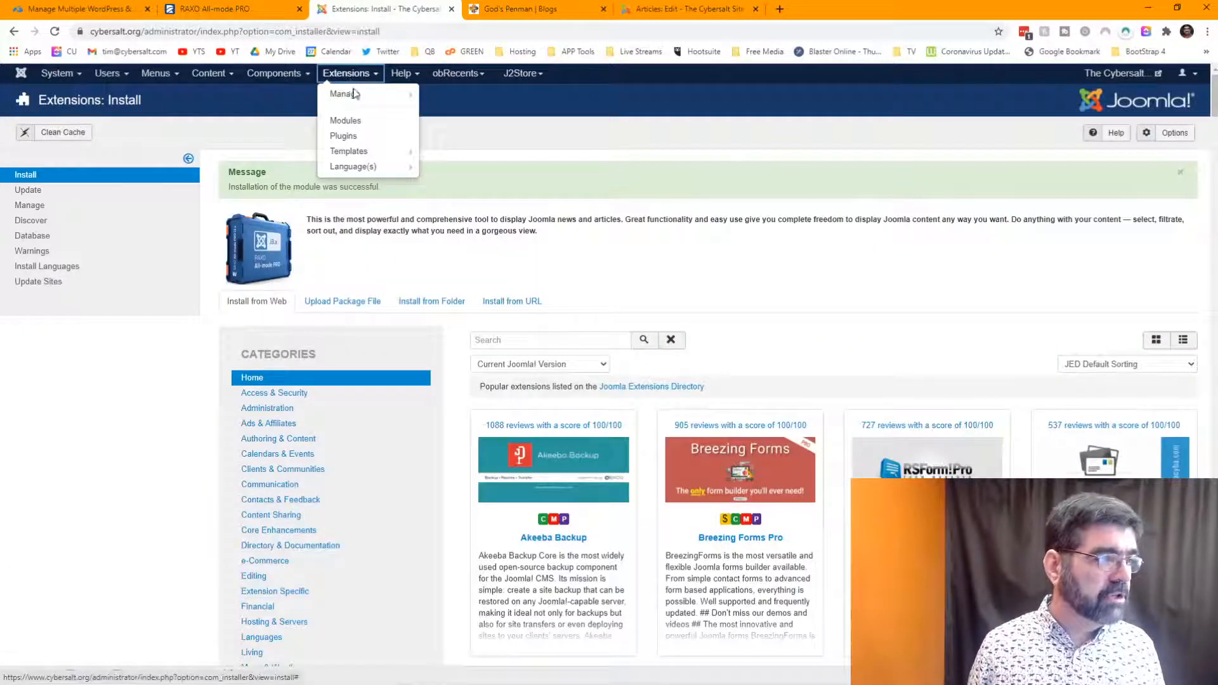
pyautogui.moveTo(356, 100)
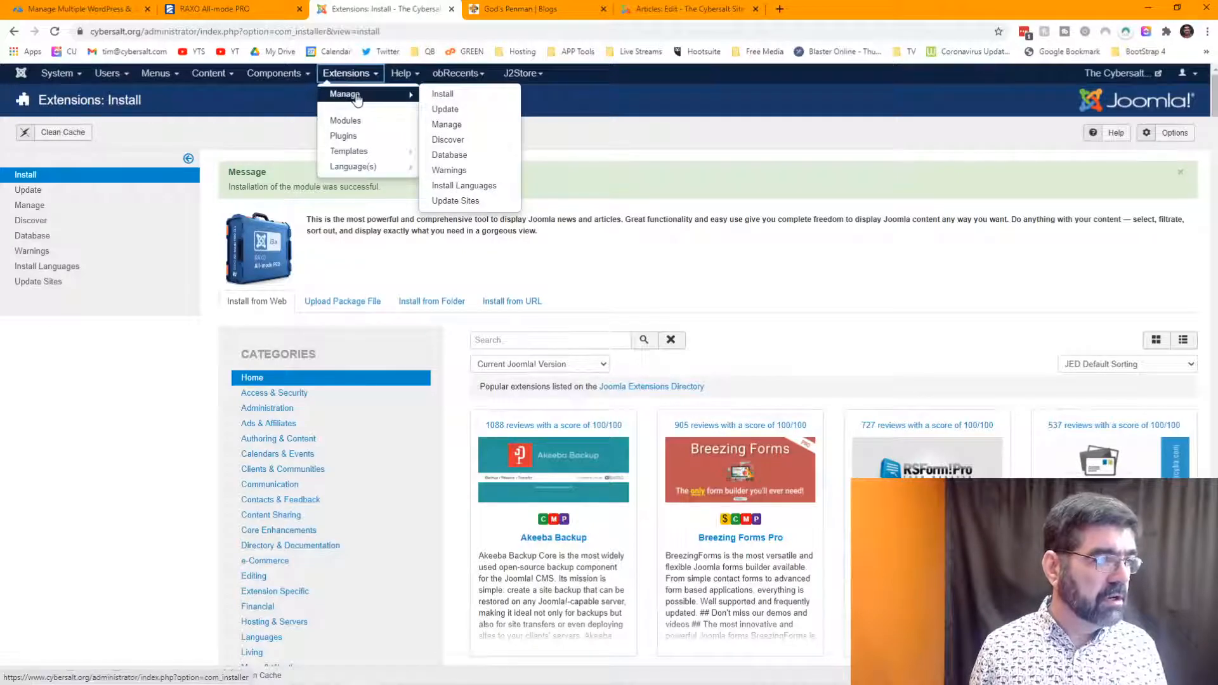
pyautogui.click(349, 122)
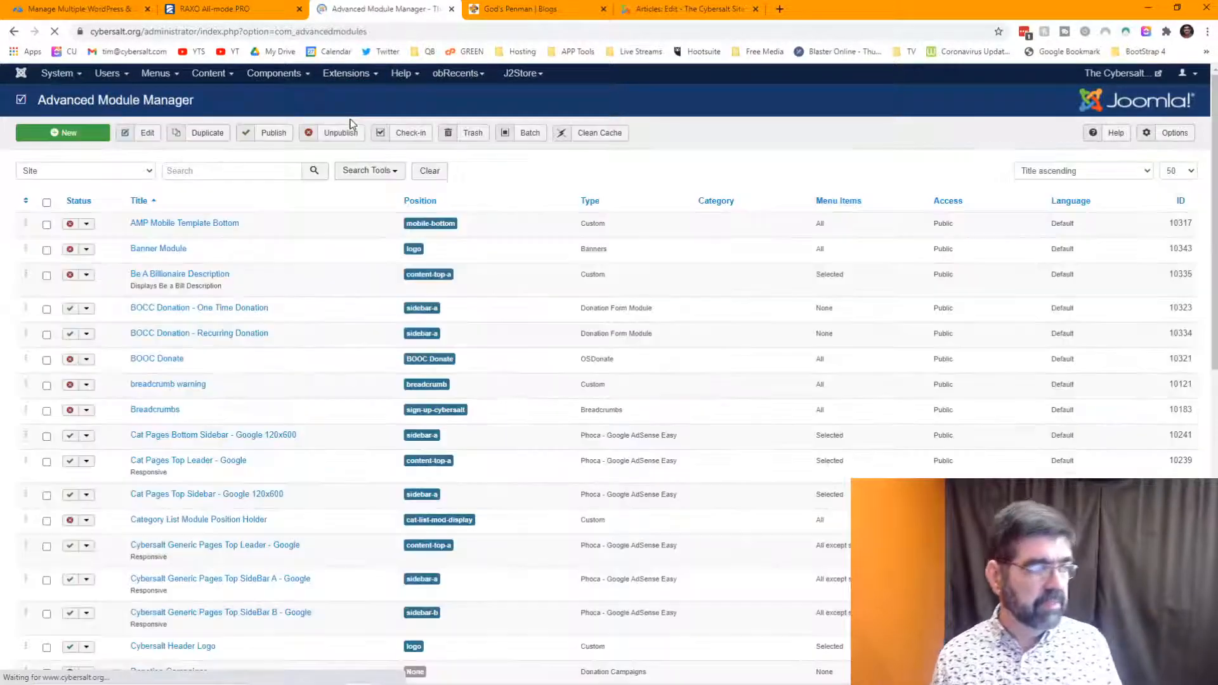
pyautogui.click(89, 140)
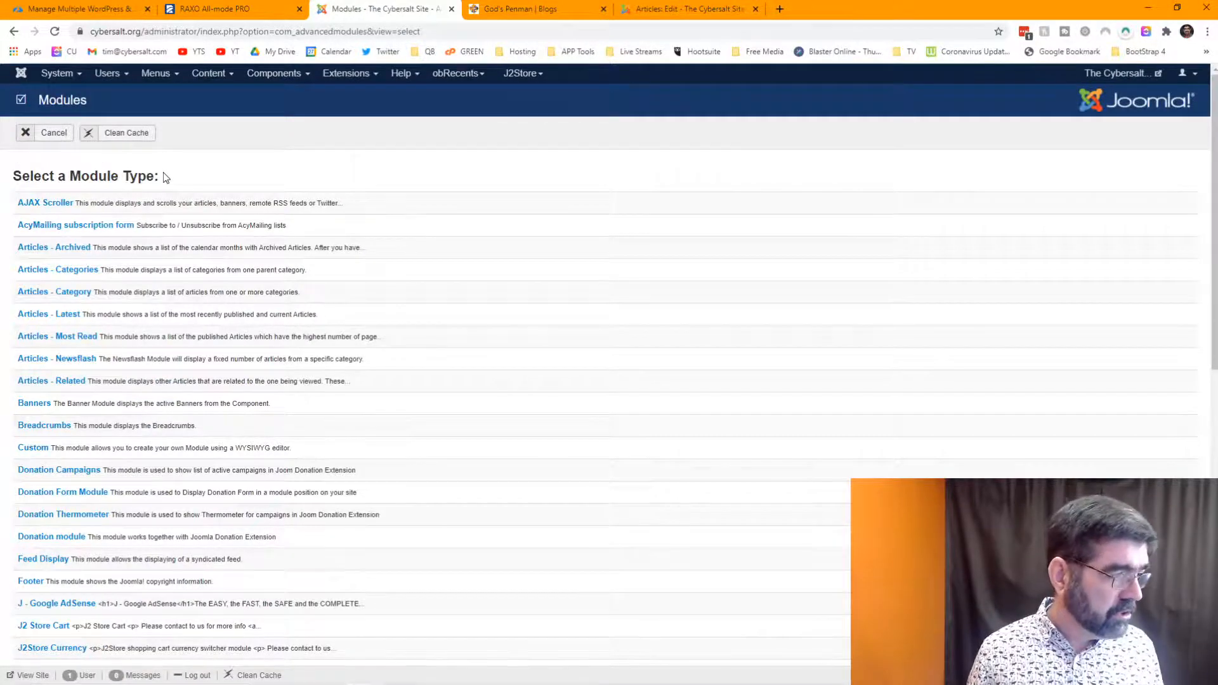
pyautogui.scroll(-8, 190, 254)
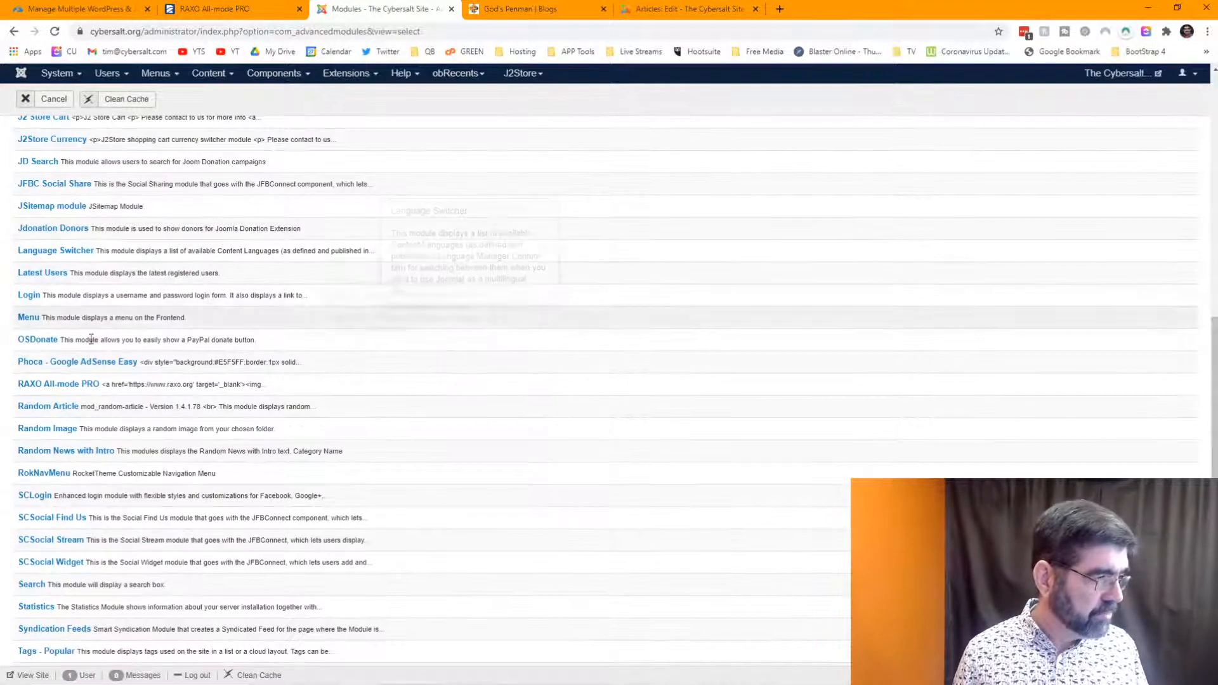
pyautogui.click(64, 385)
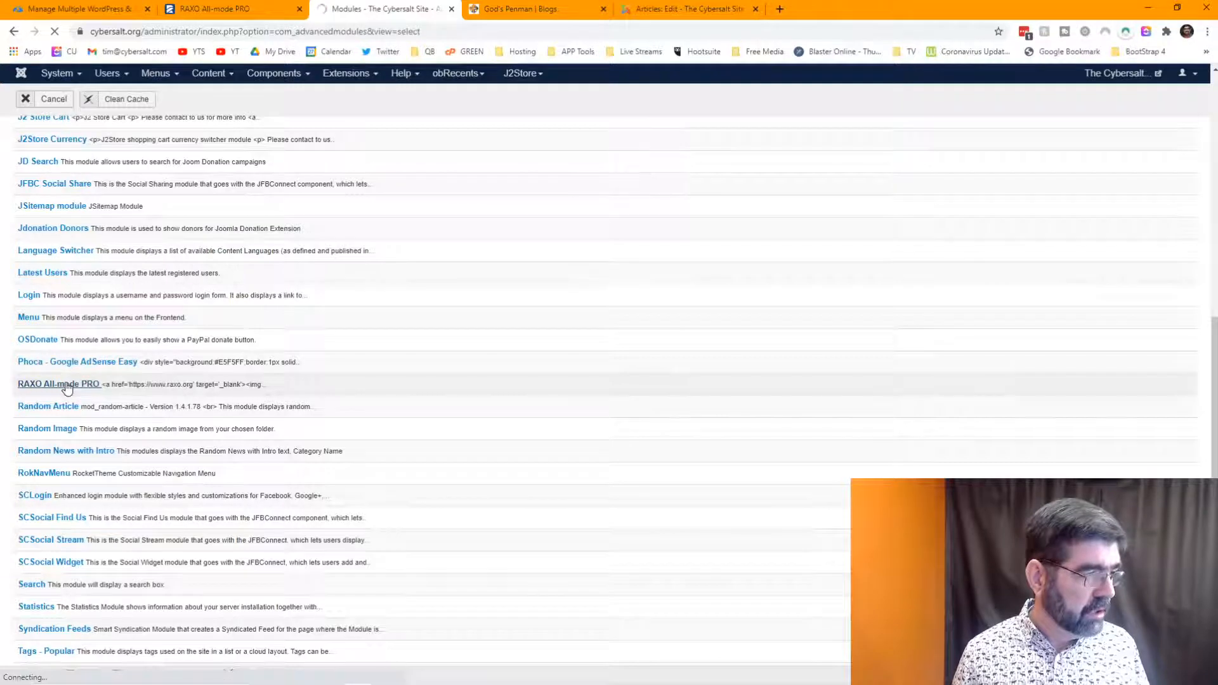
pyautogui.click(169, 174)
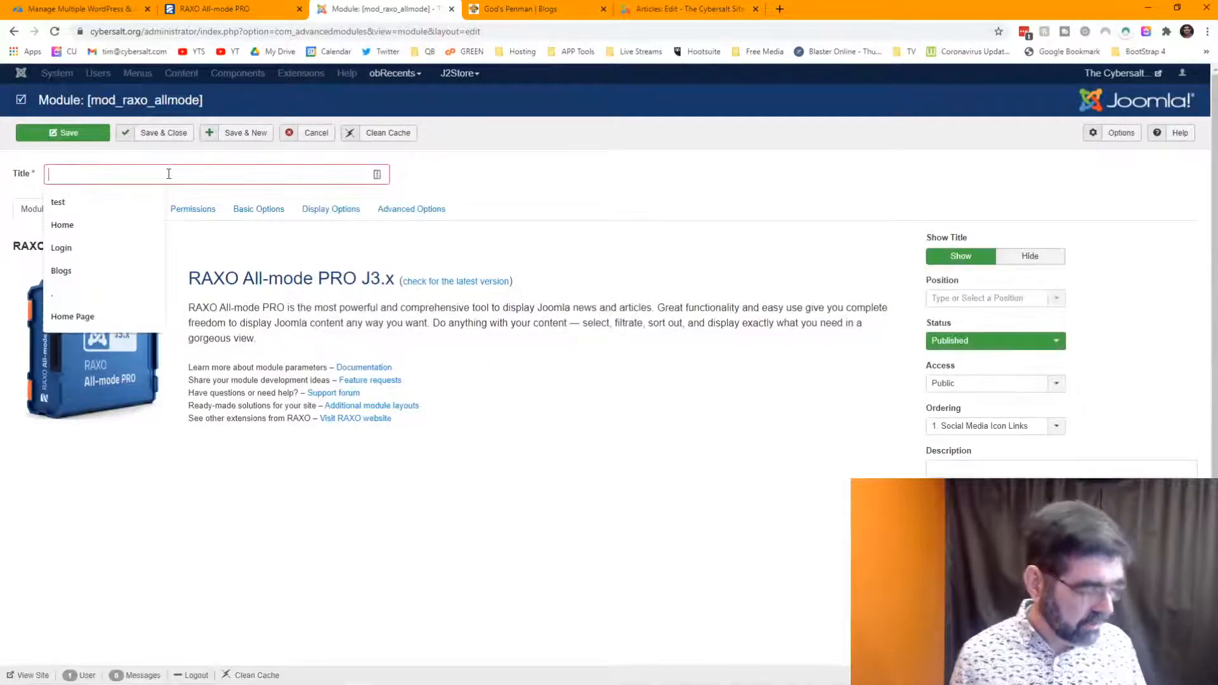
pyautogui.write('Raxo')
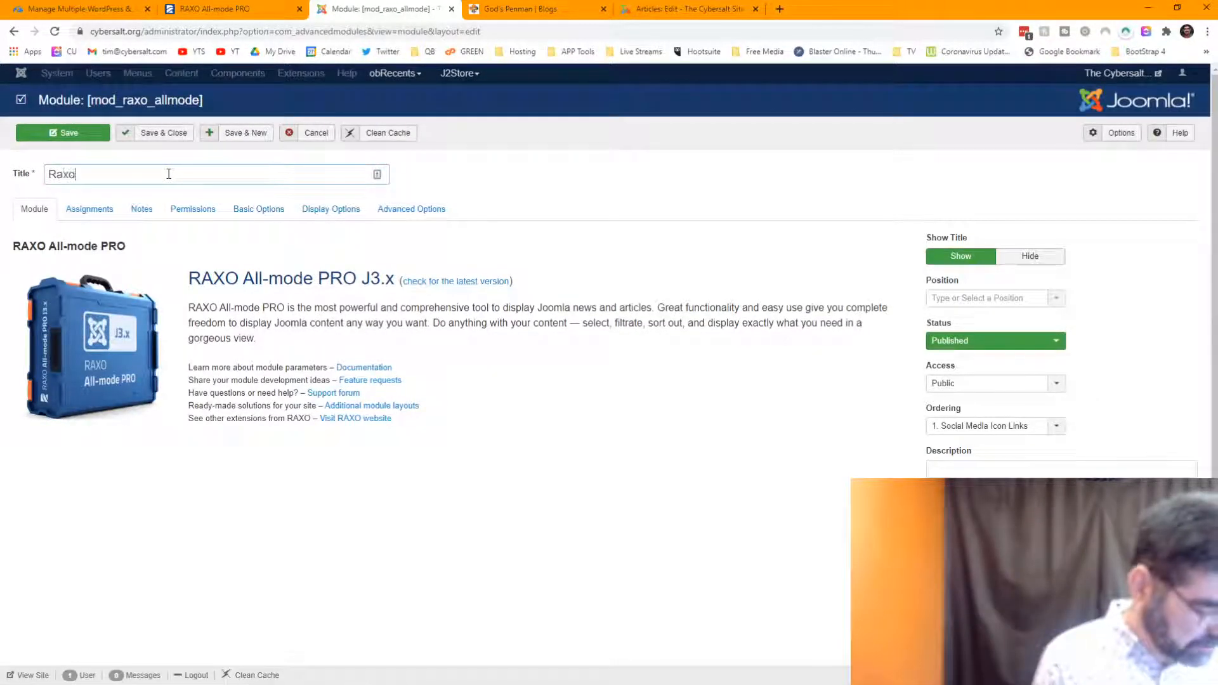
pyautogui.write(' Demo')
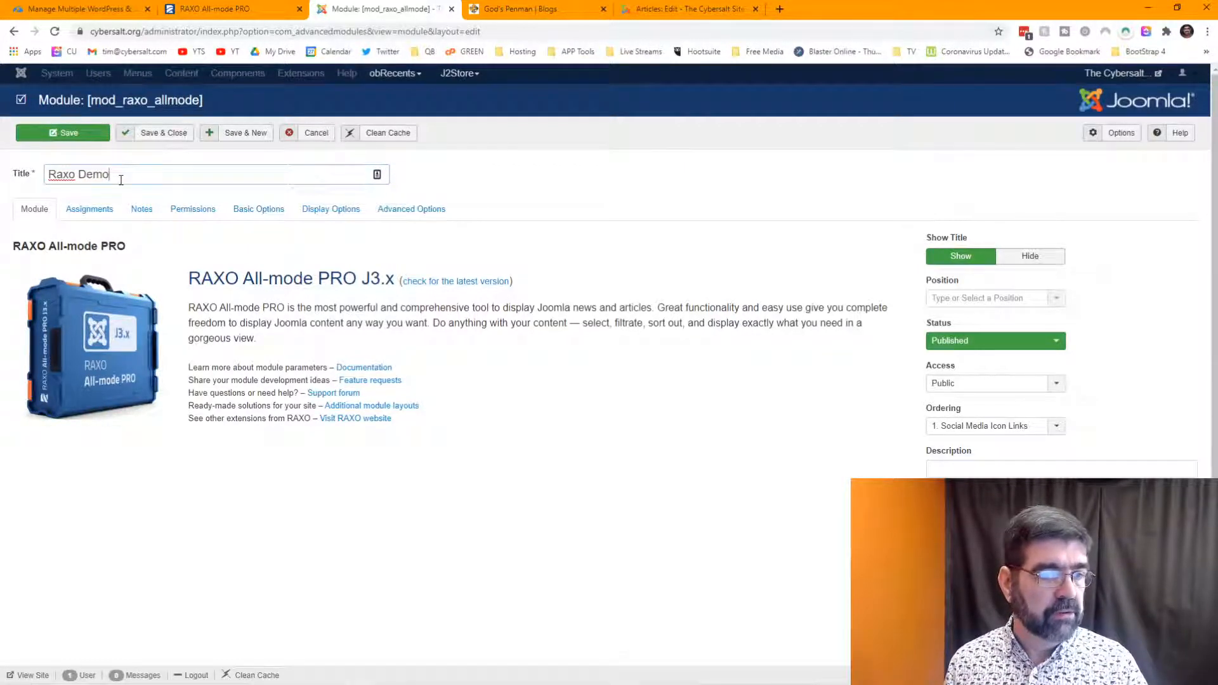
pyautogui.click(140, 139)
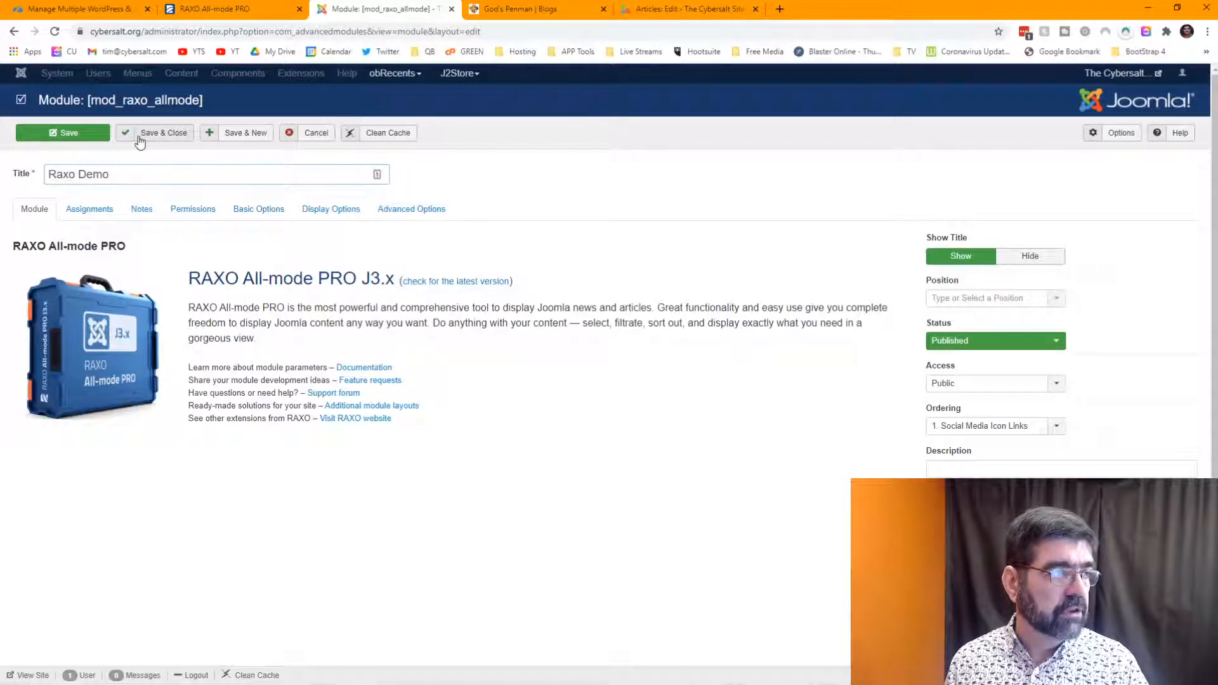
pyautogui.click(658, 12)
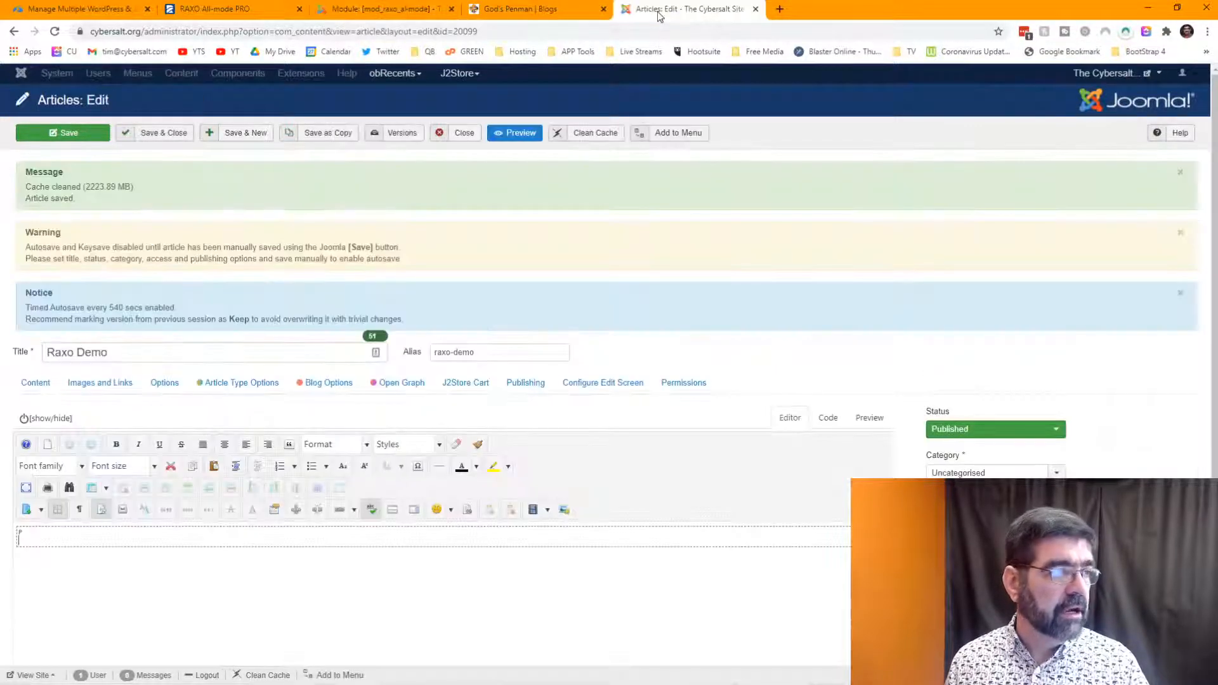
# - Re-save the Raxo Demo article and dismiss the saved and autosave notices
pyautogui.click(92, 133)
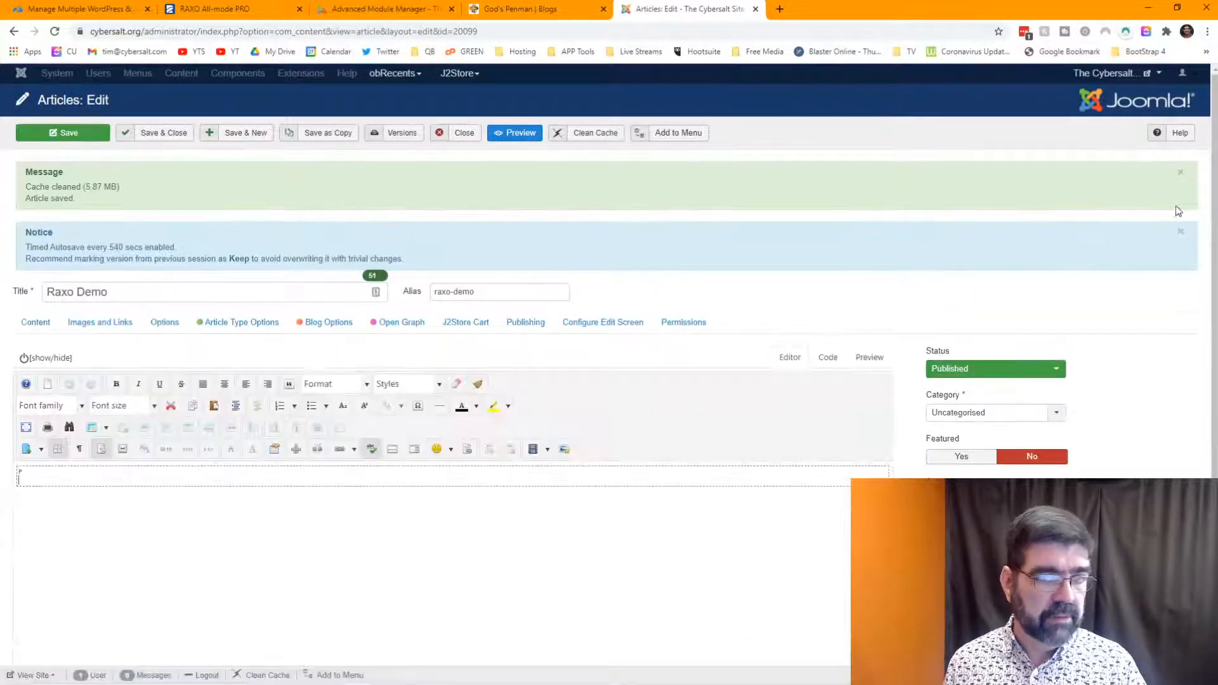
pyautogui.click(1180, 172)
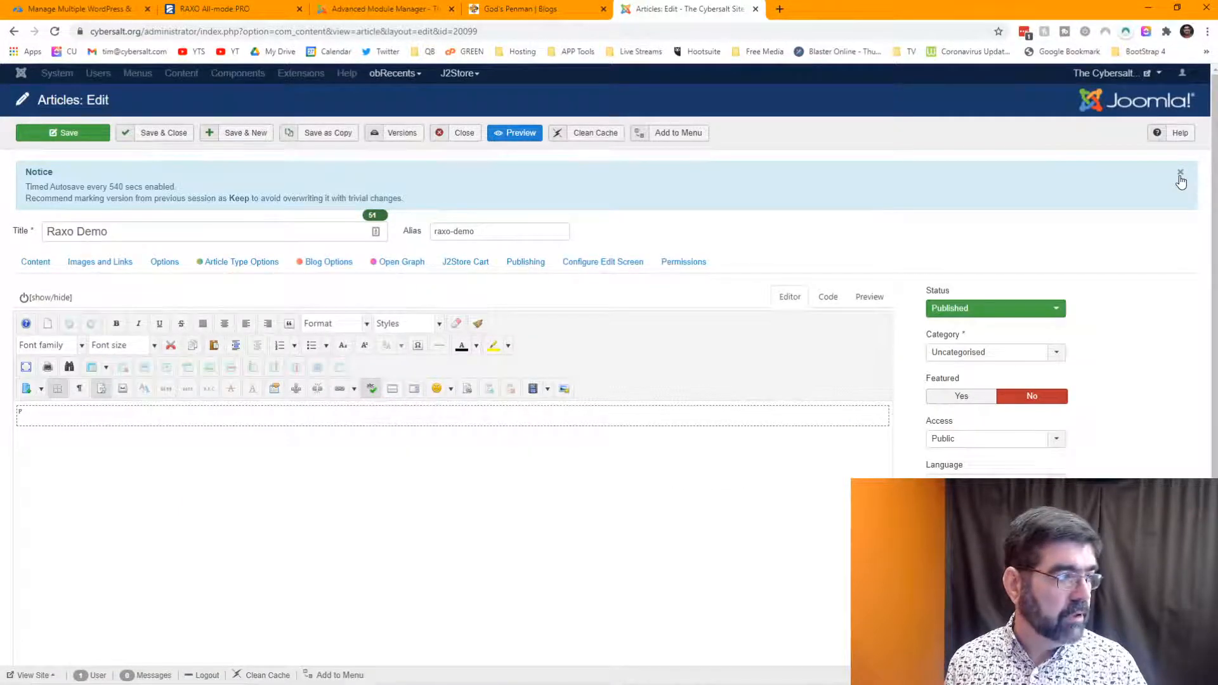
pyautogui.click(1180, 175)
pyautogui.scroll(-2, 614, 381)
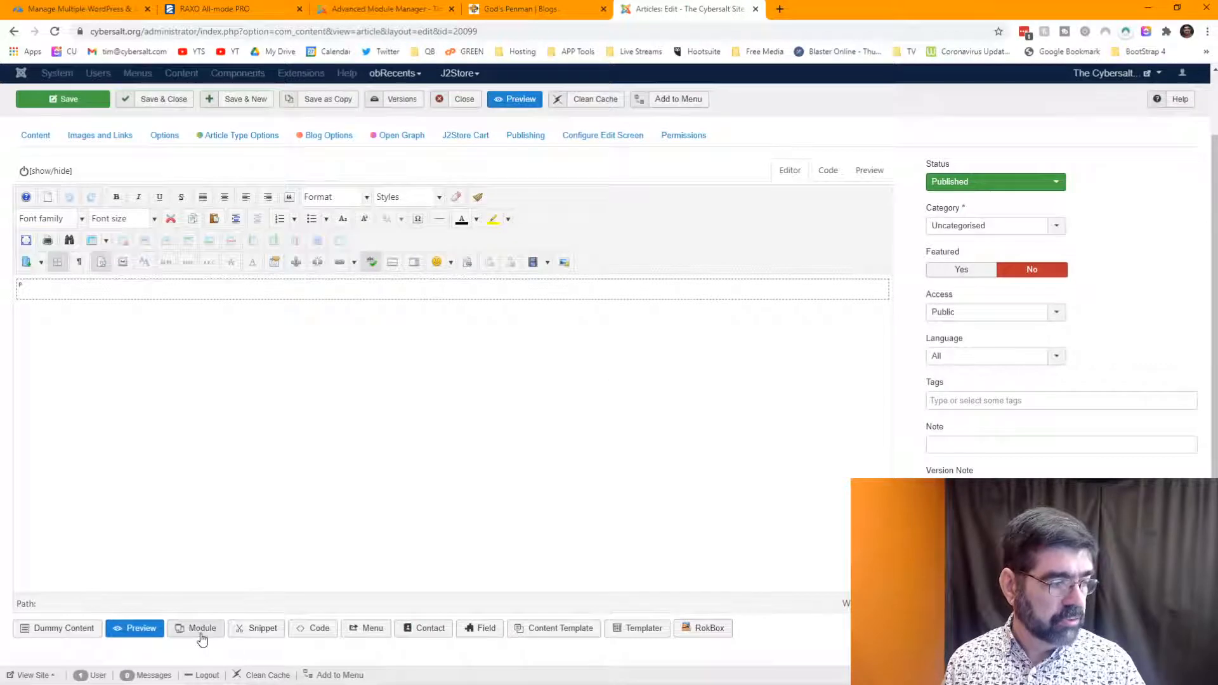
# - Insert the Raxo Demo module into the article body, filtering the module list by 'raxo'
pyautogui.click(127, 288)
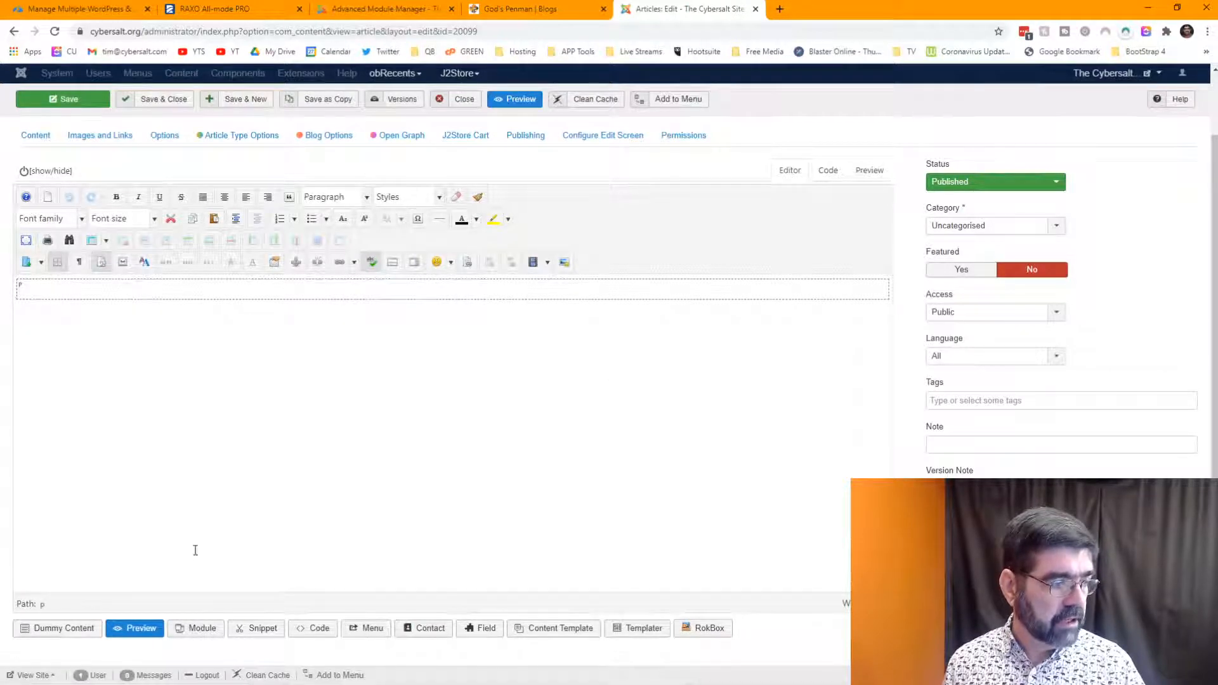
pyautogui.click(195, 628)
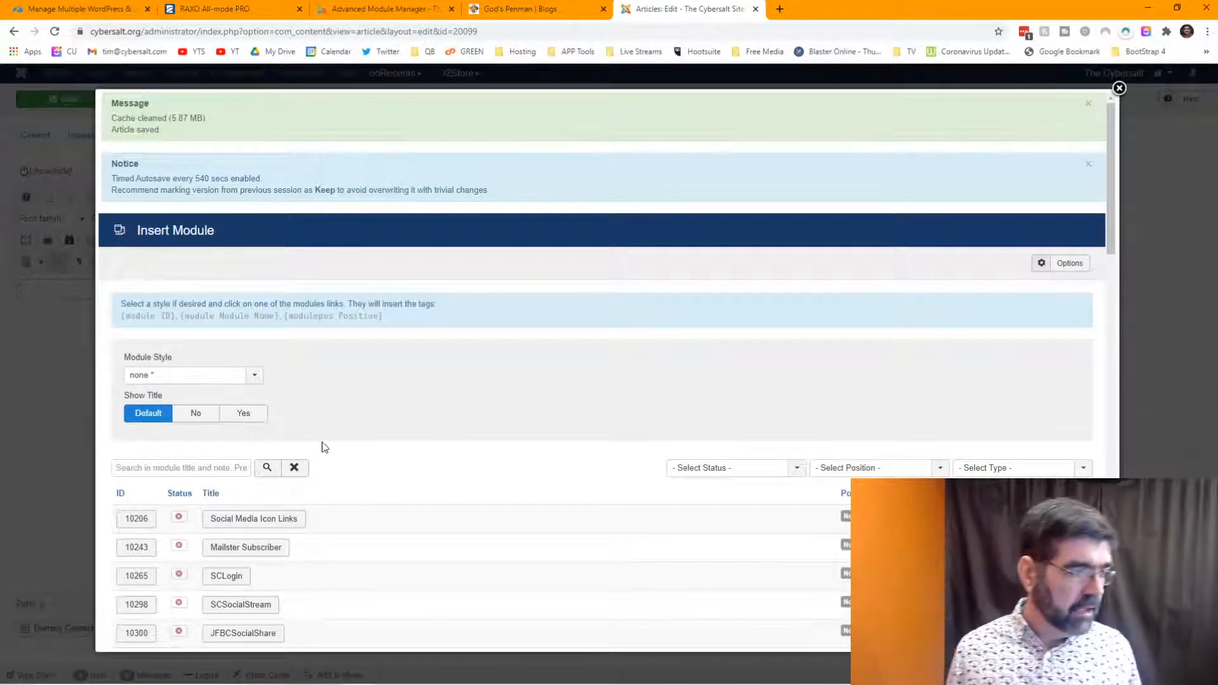
pyautogui.scroll(-1, 343, 389)
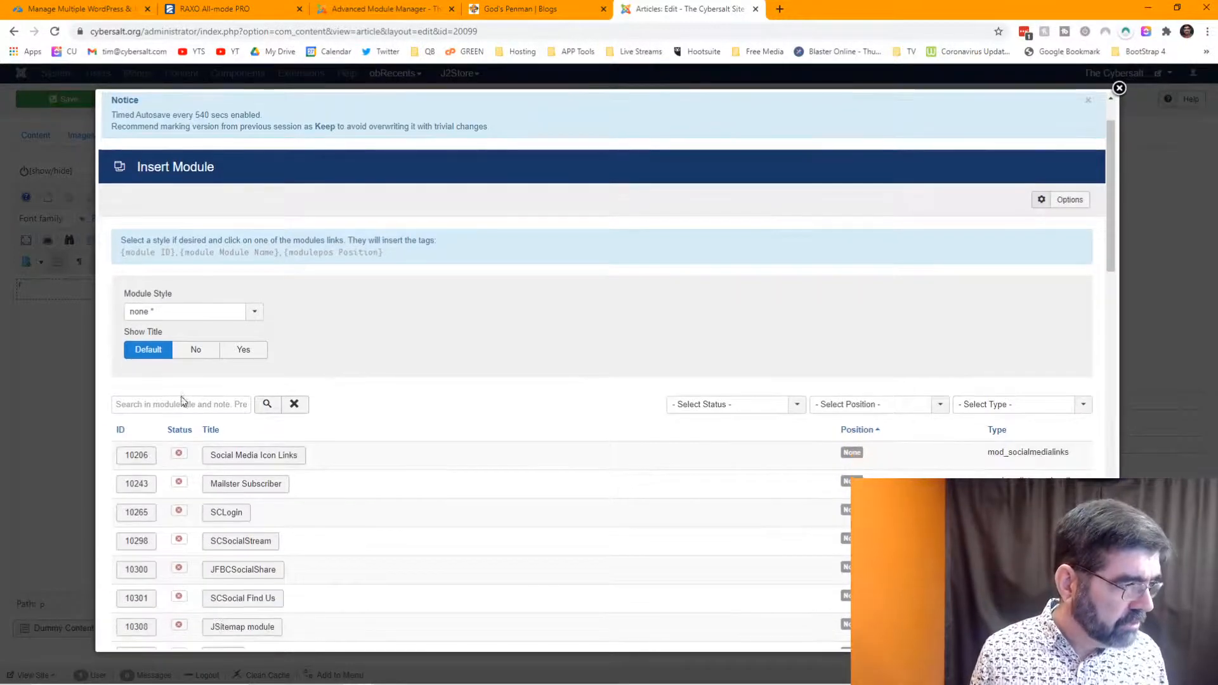
pyautogui.click(182, 402)
pyautogui.write('r')
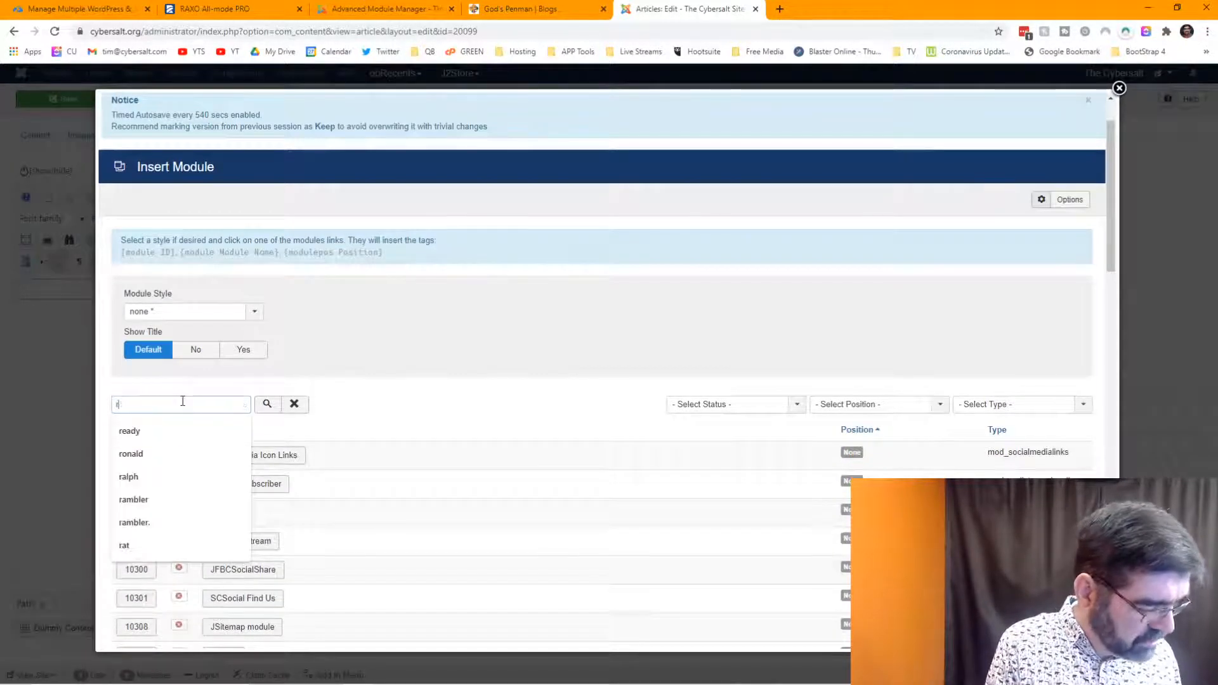
pyautogui.write('axo')
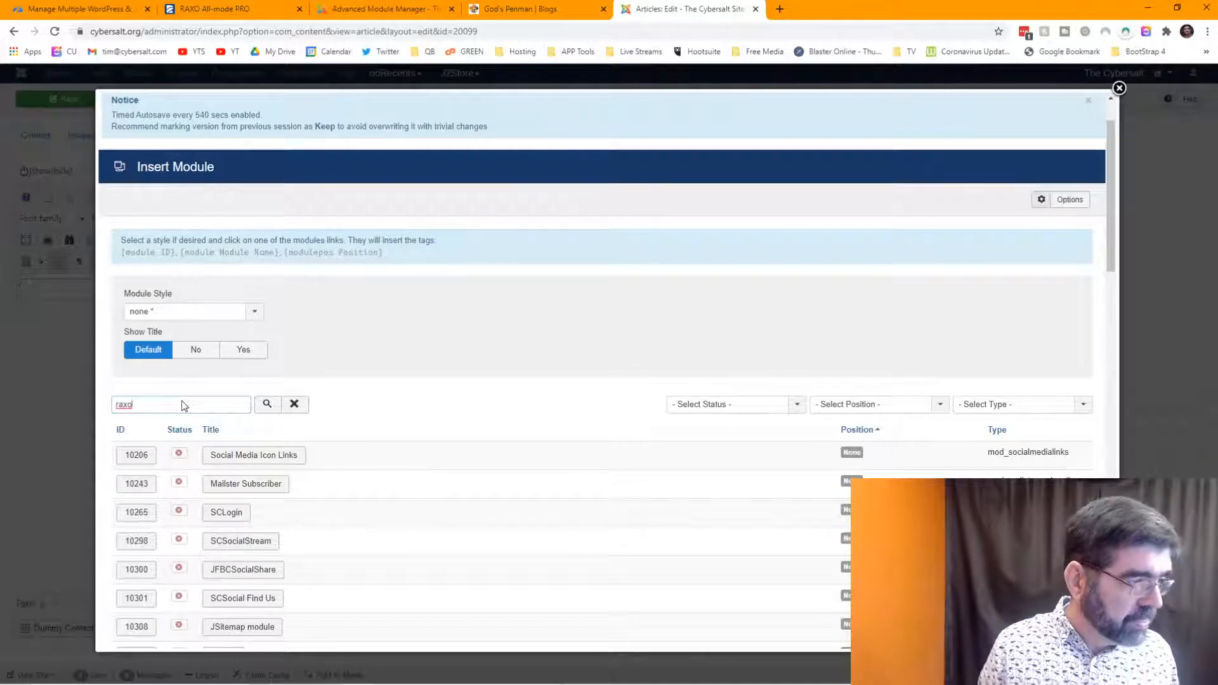
pyautogui.press('Return')
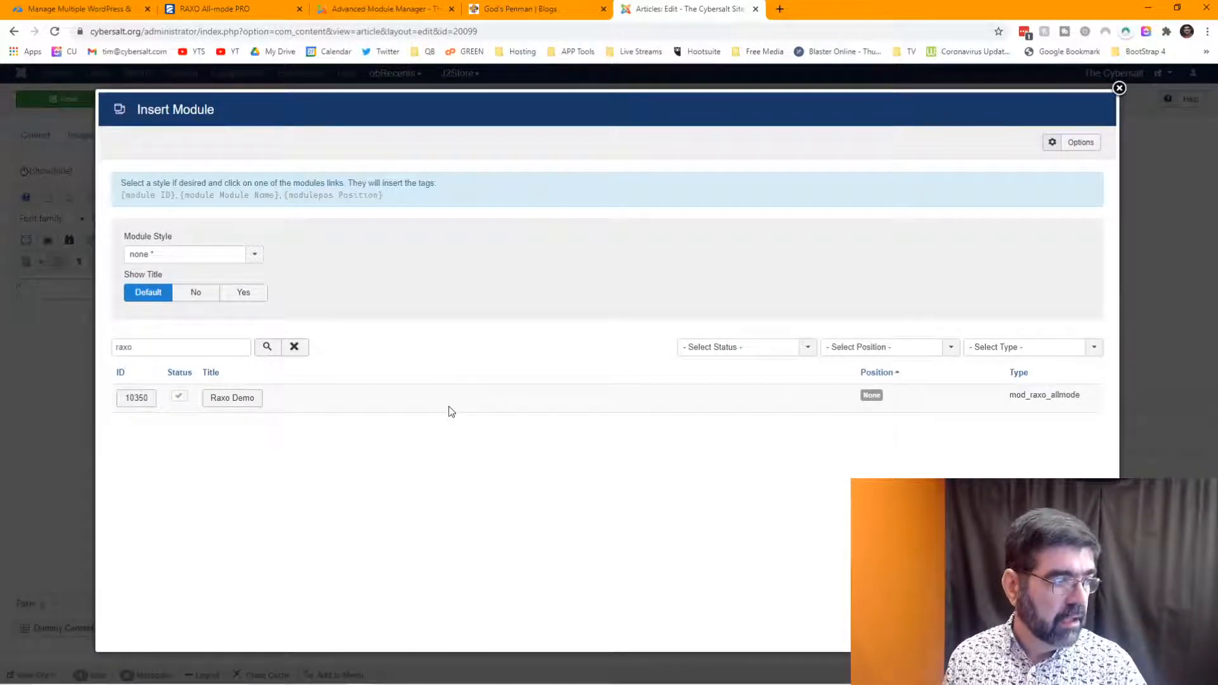
pyautogui.click(232, 398)
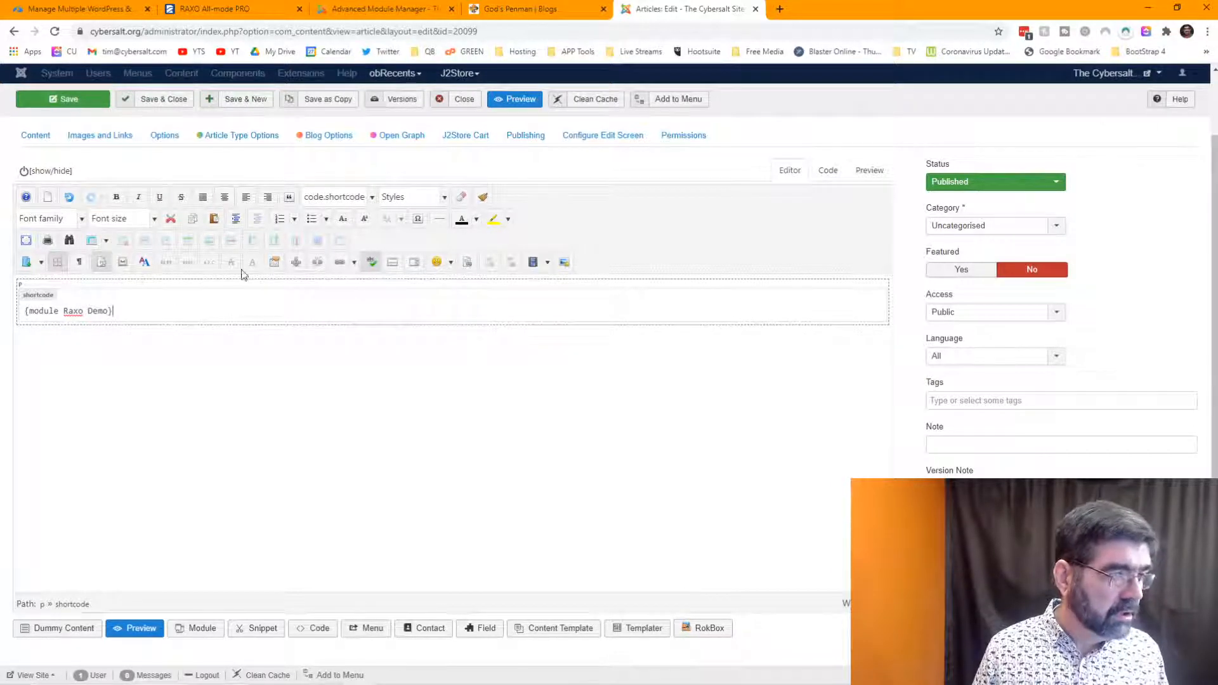
# - Toggle the editor to code view and back, then save the Raxo Demo article
pyautogui.click(833, 173)
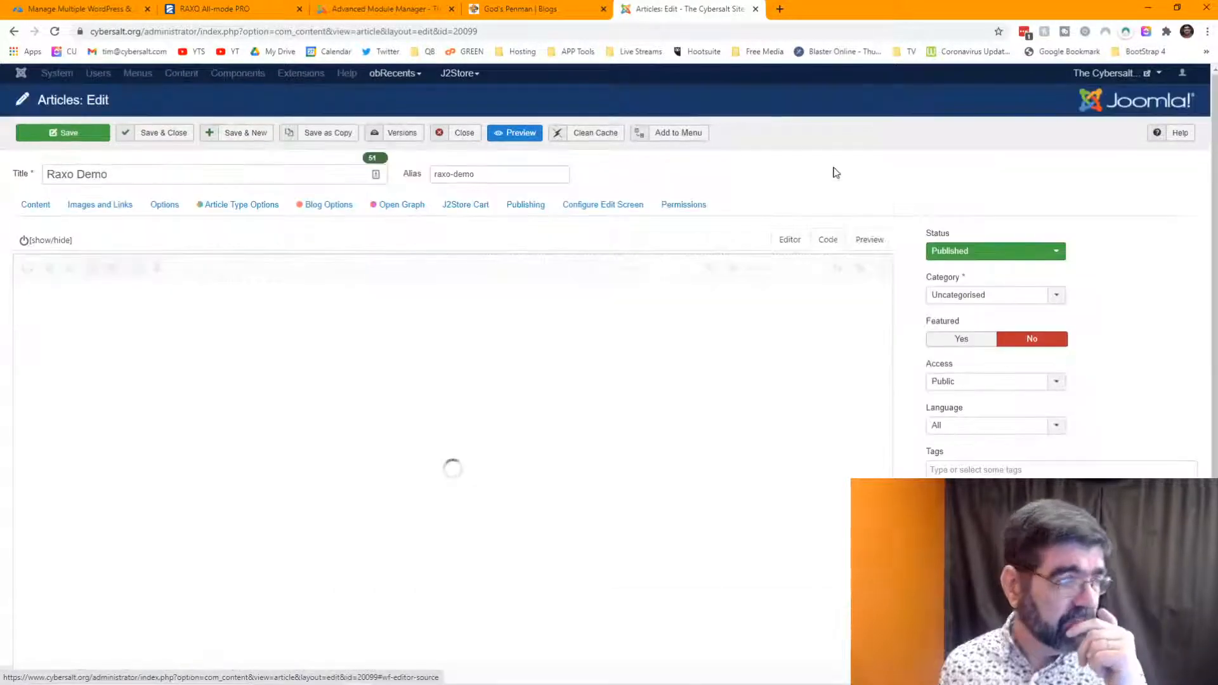
pyautogui.click(789, 241)
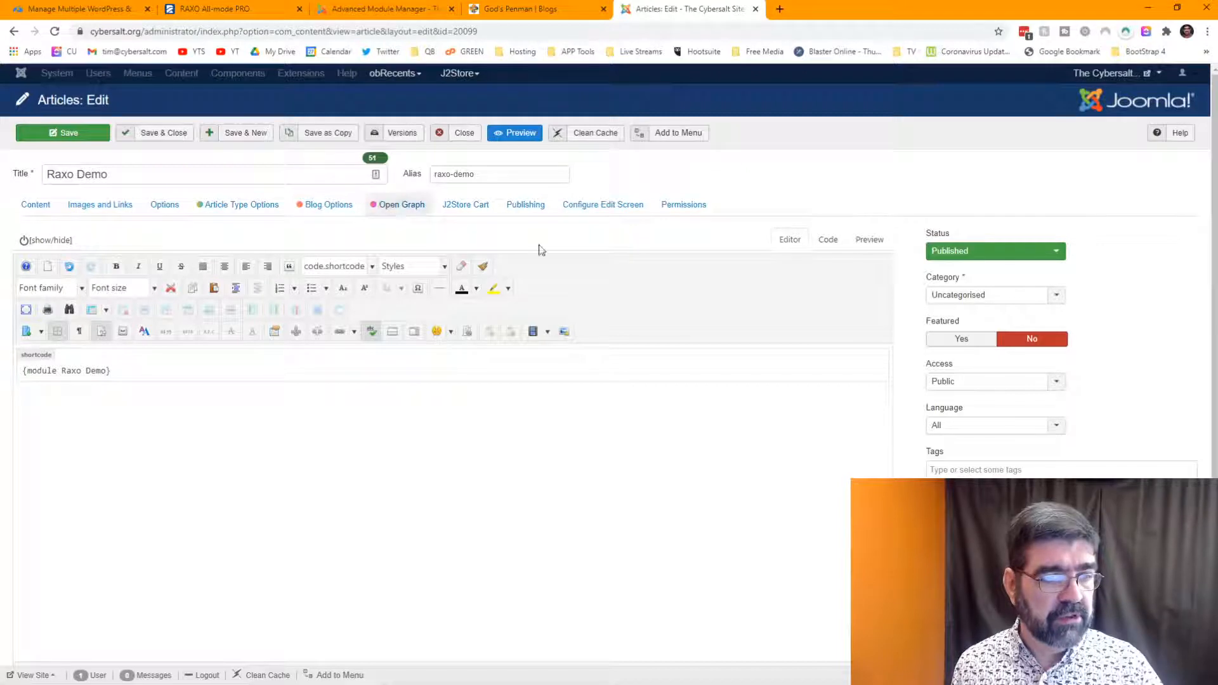
pyautogui.click(55, 133)
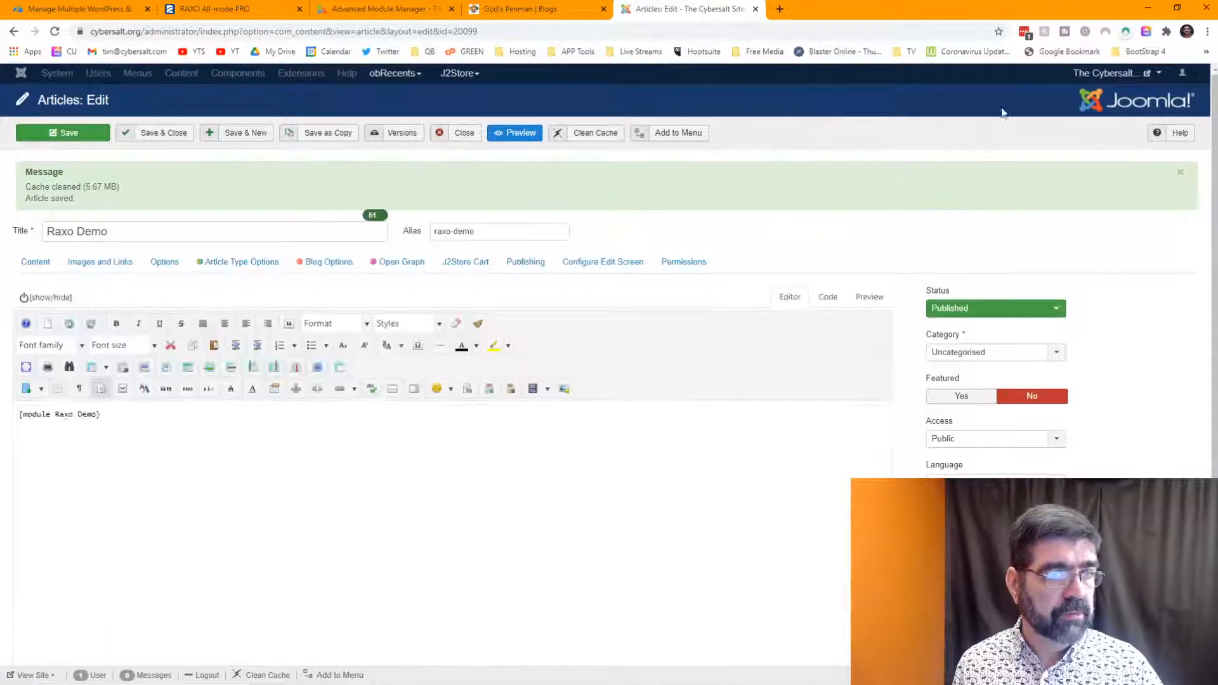
# - Open the Raxo Demo article's live page in a new tab, then switch to the module list
pyautogui.moveTo(1112, 75)
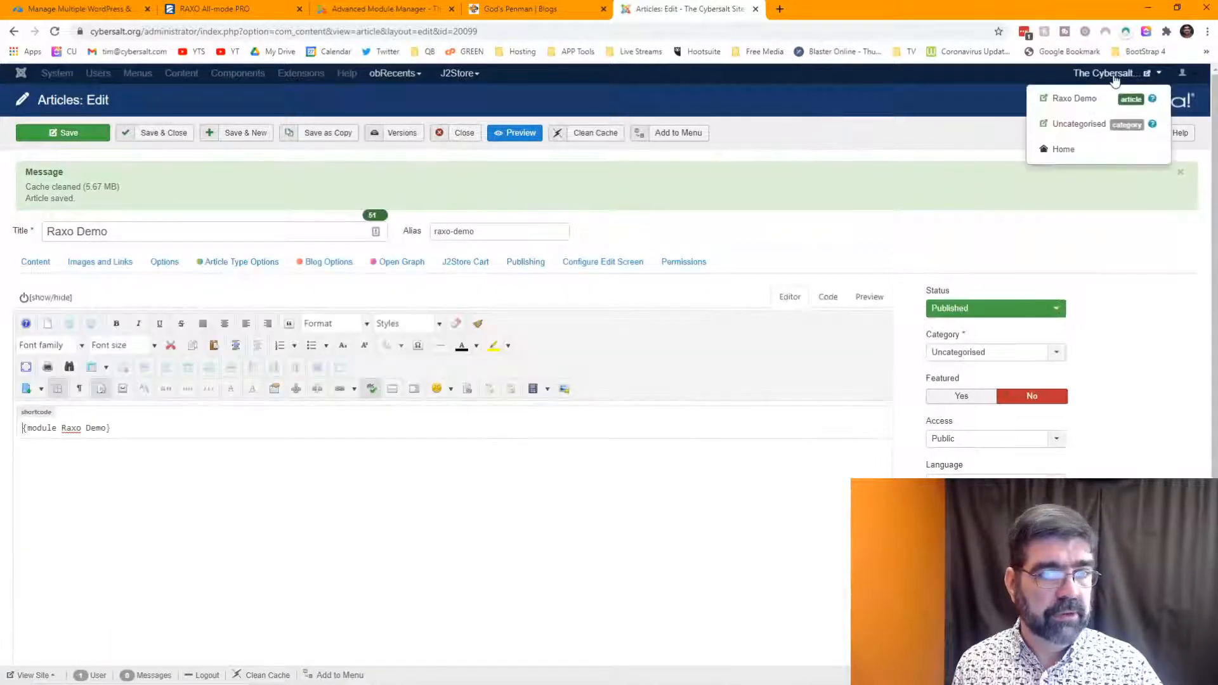
pyautogui.click(1085, 99)
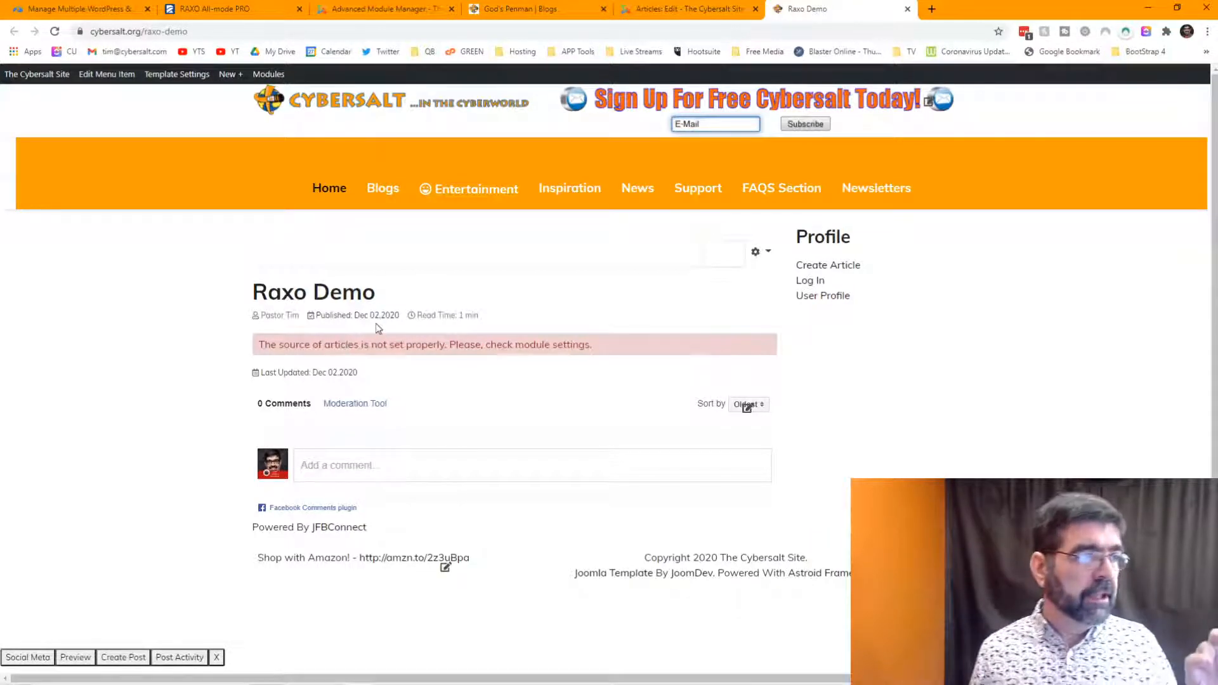
pyautogui.click(385, 11)
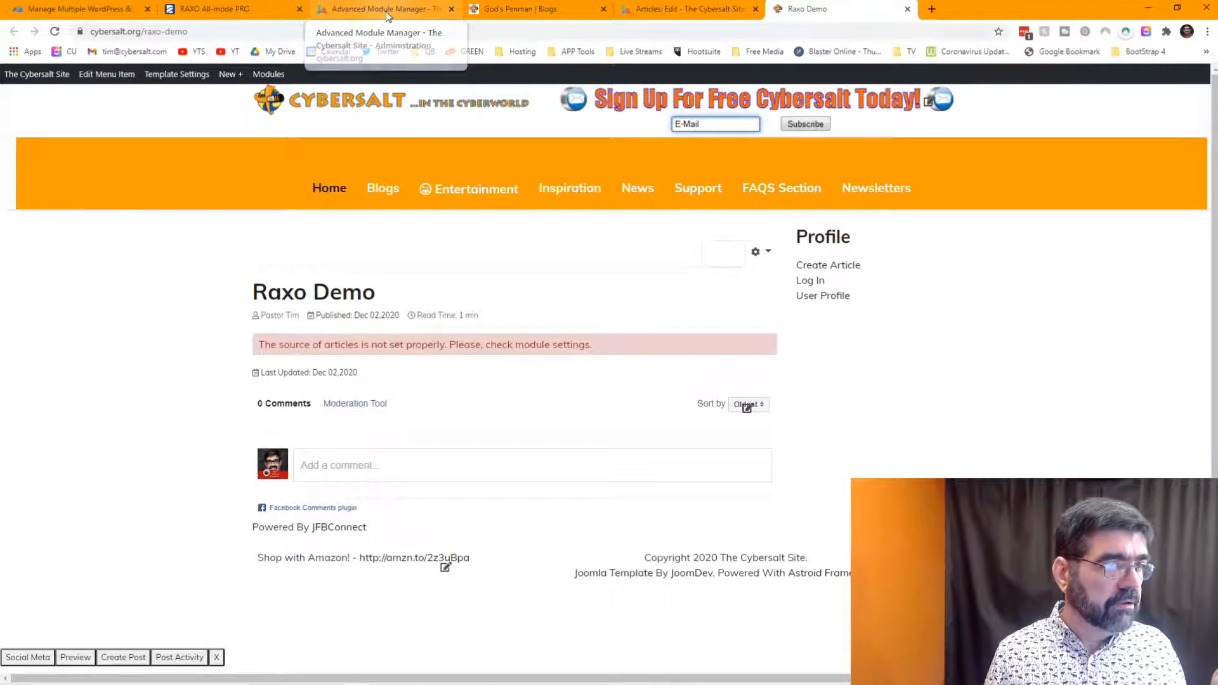
# - Search the module list for 'raxo' and open the Raxo Demo module
pyautogui.click(236, 228)
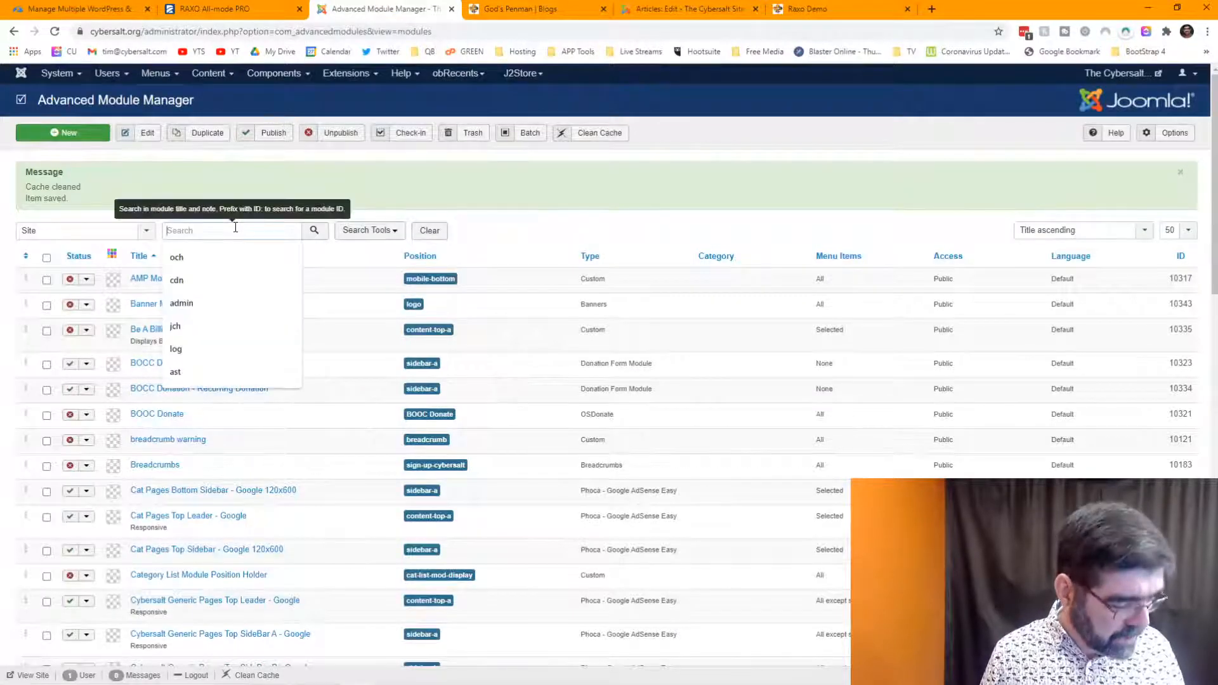
pyautogui.write('raxo')
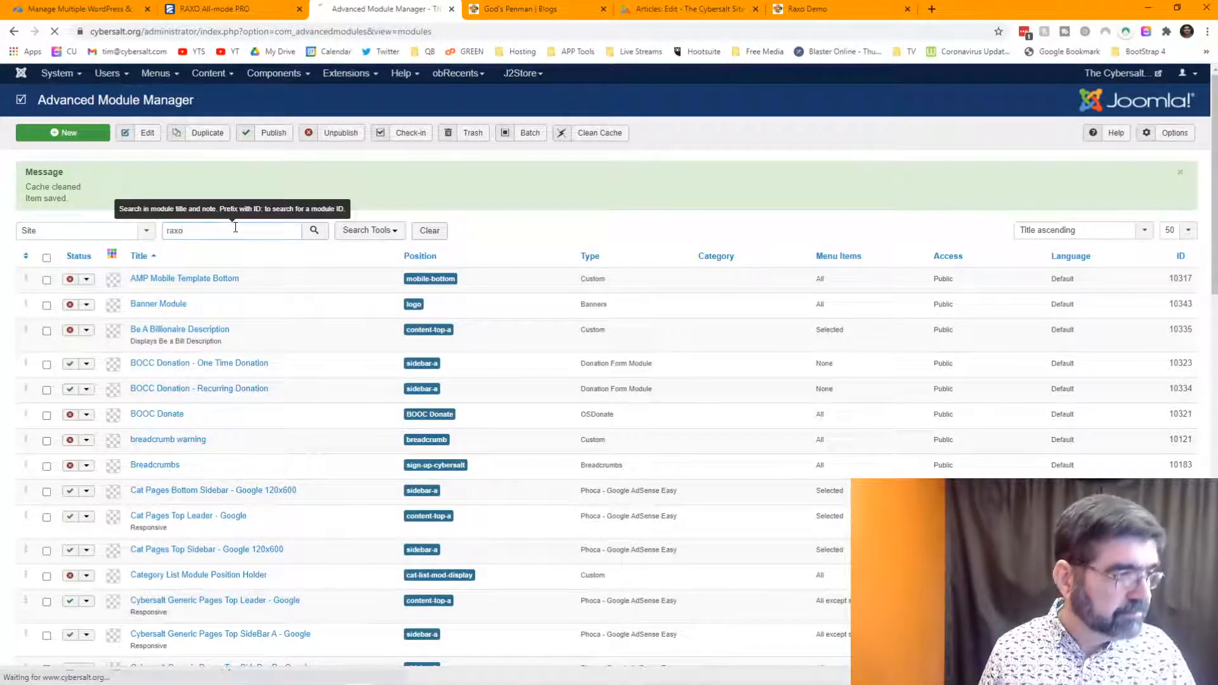
pyautogui.press('Return')
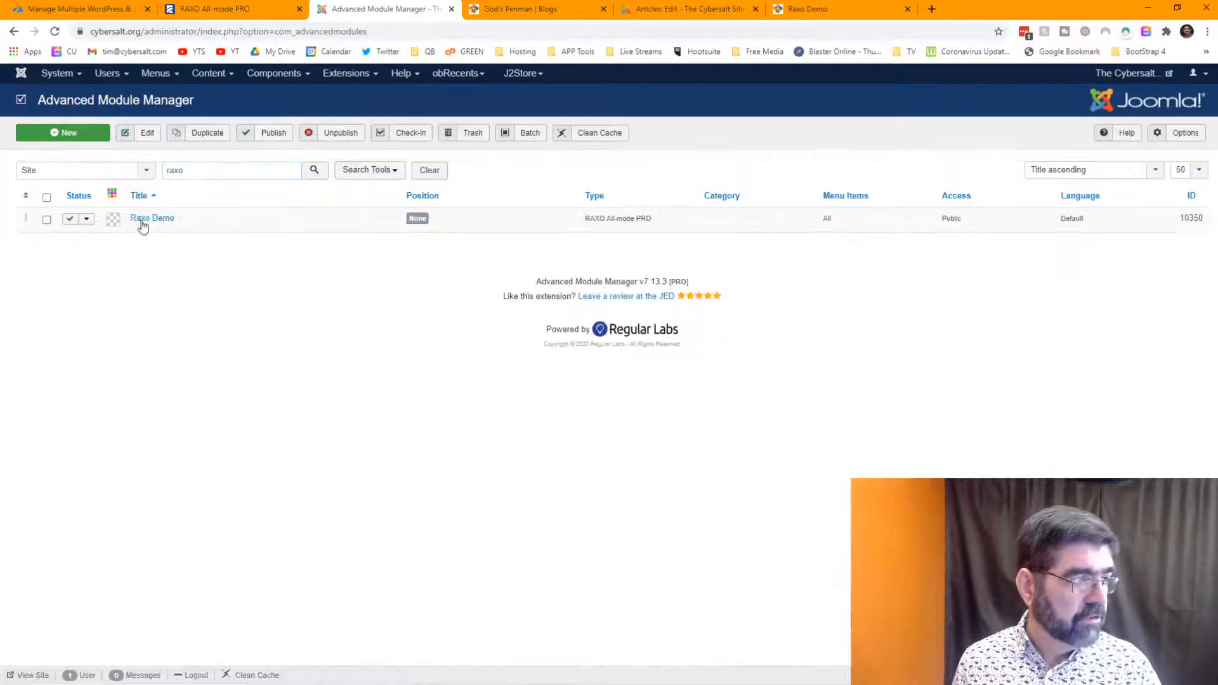
pyautogui.click(143, 219)
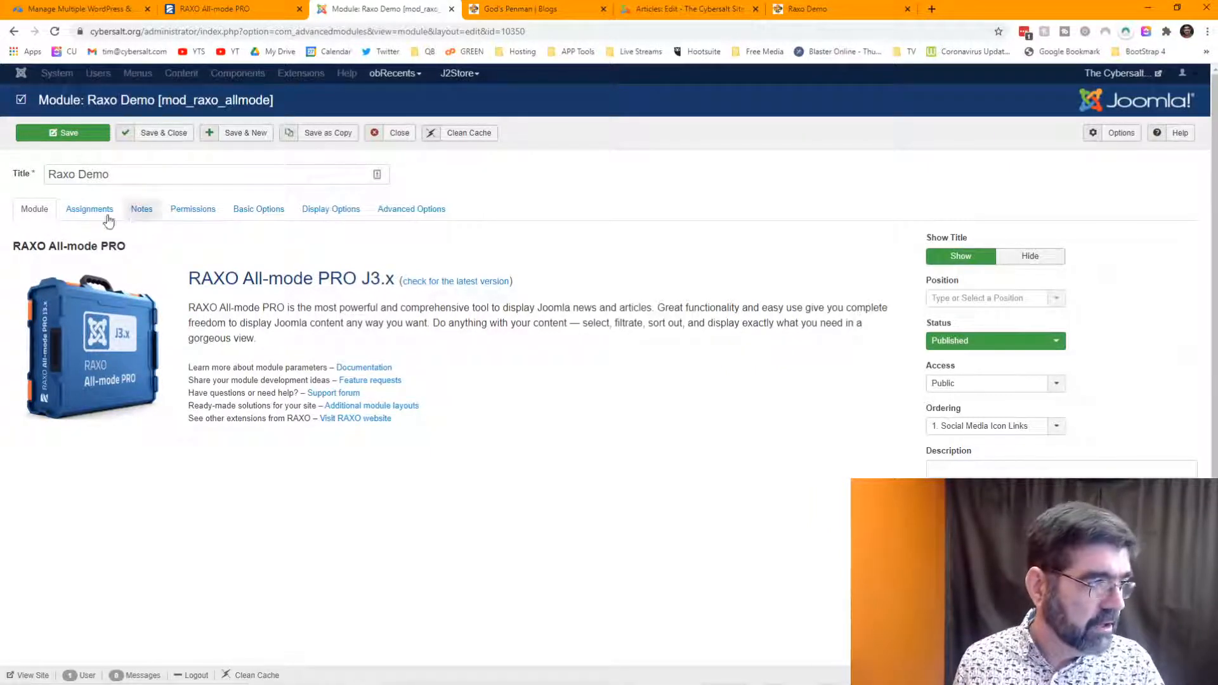
# - Review the module's Assignments and Notes, then go to its Basic Options
pyautogui.click(89, 210)
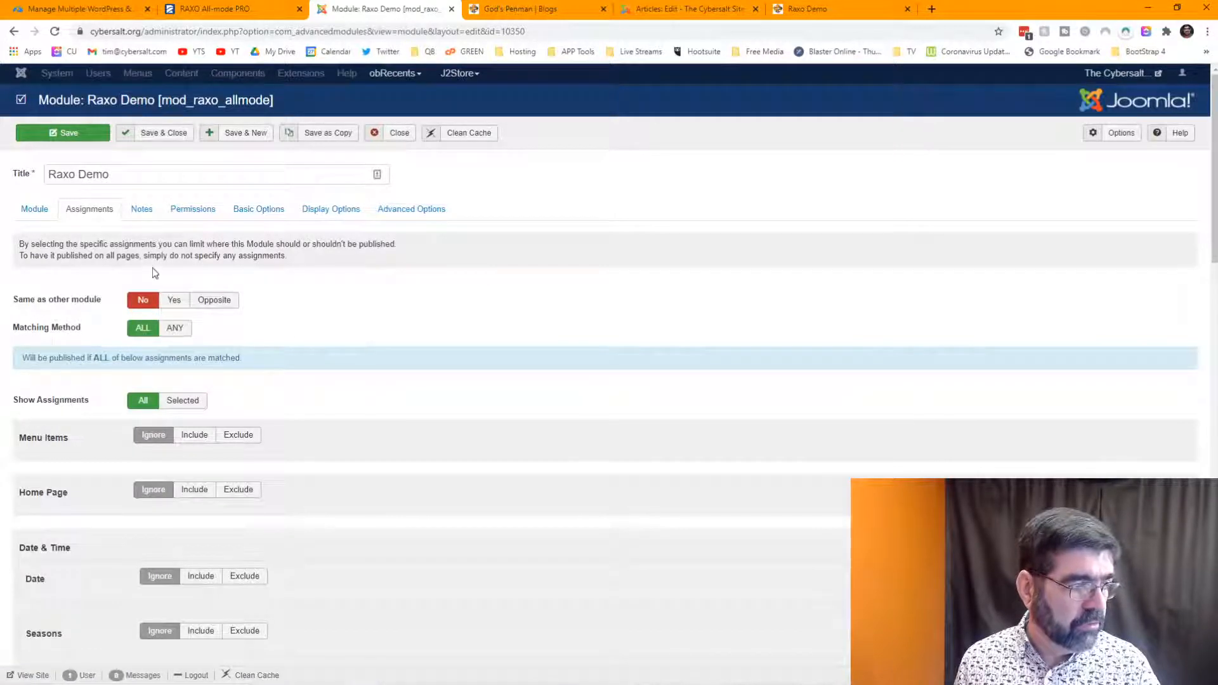
pyautogui.click(141, 210)
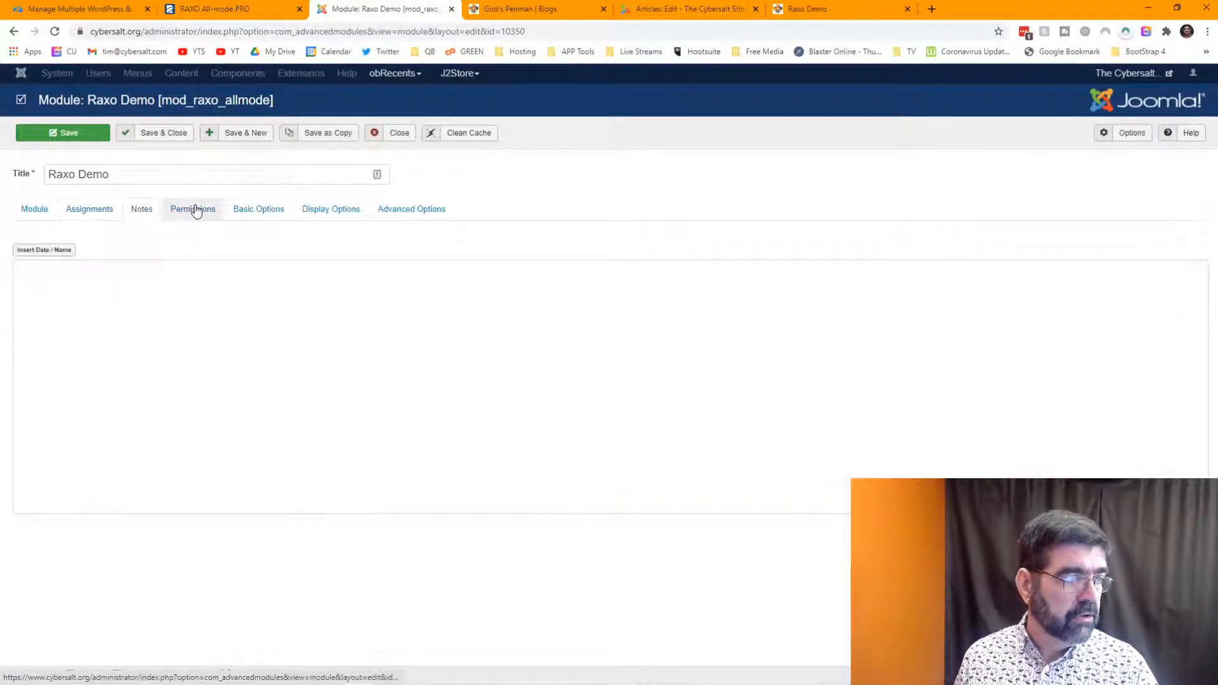
pyautogui.click(252, 212)
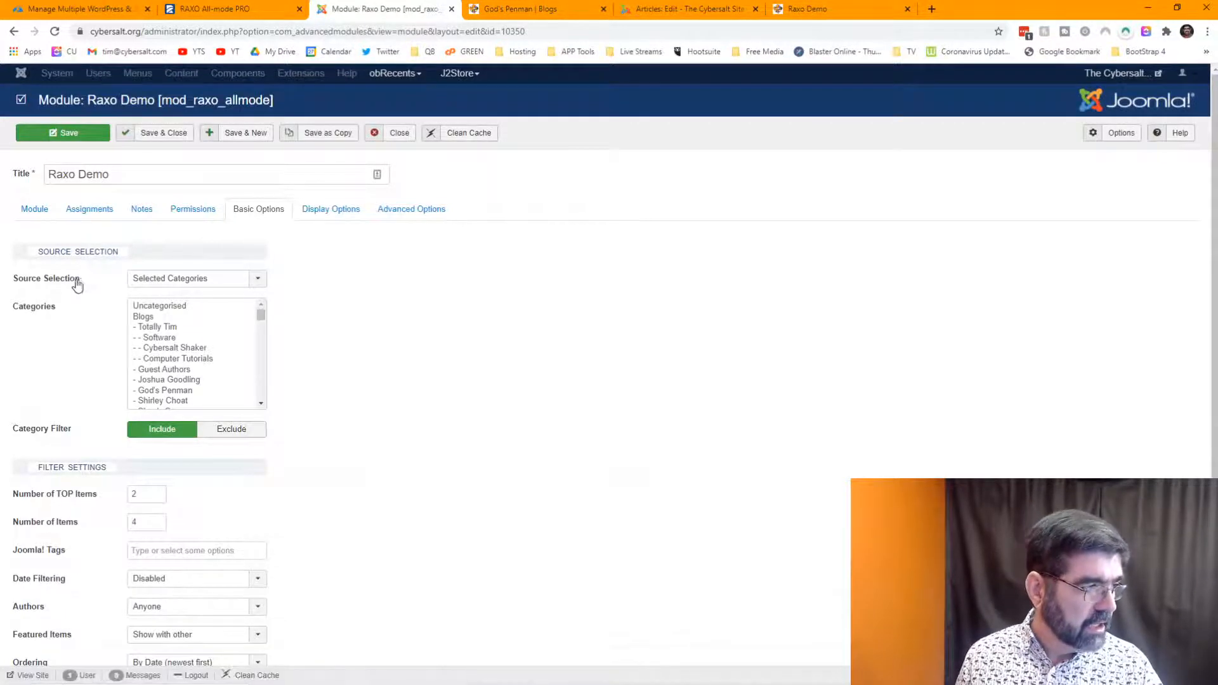
# - Change the module's Source Selection from Selected Categories to All Categories
pyautogui.moveTo(74, 284)
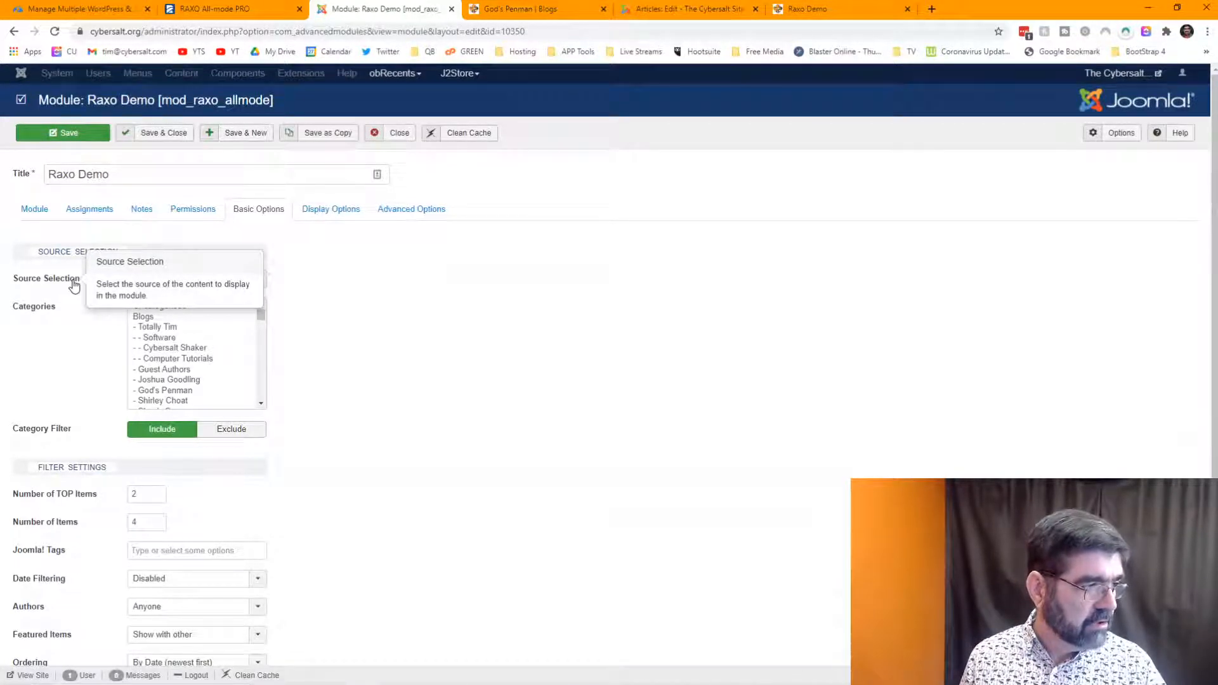
pyautogui.click(261, 284)
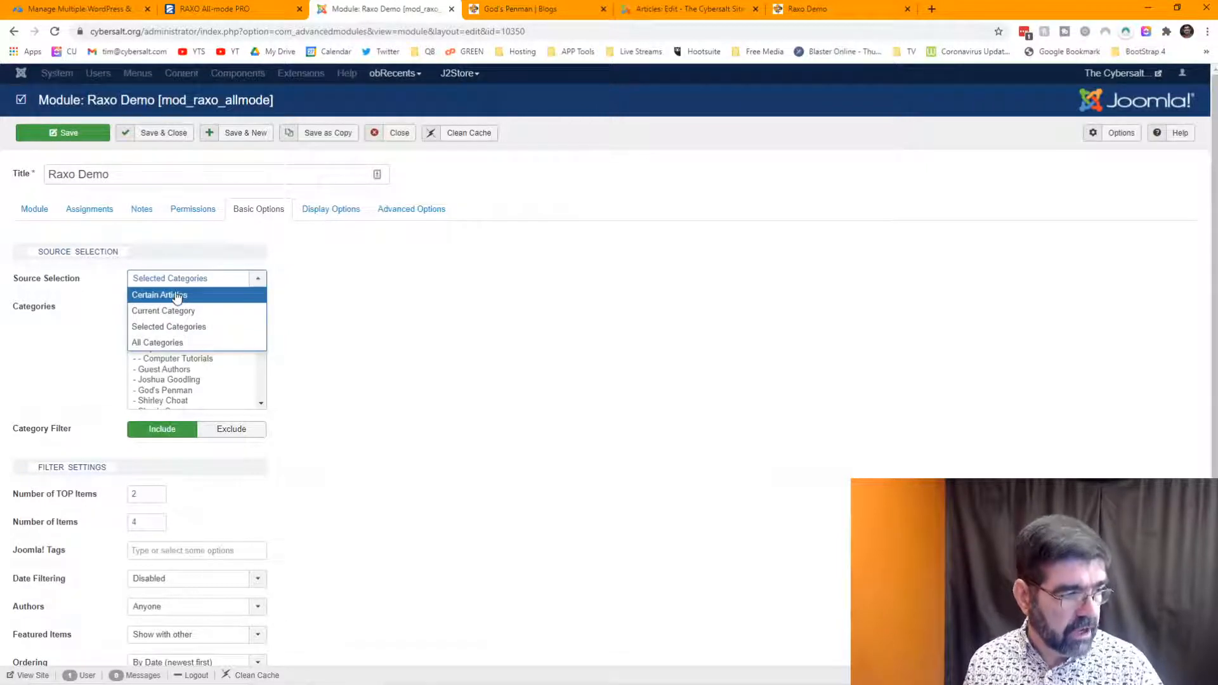
pyautogui.click(178, 346)
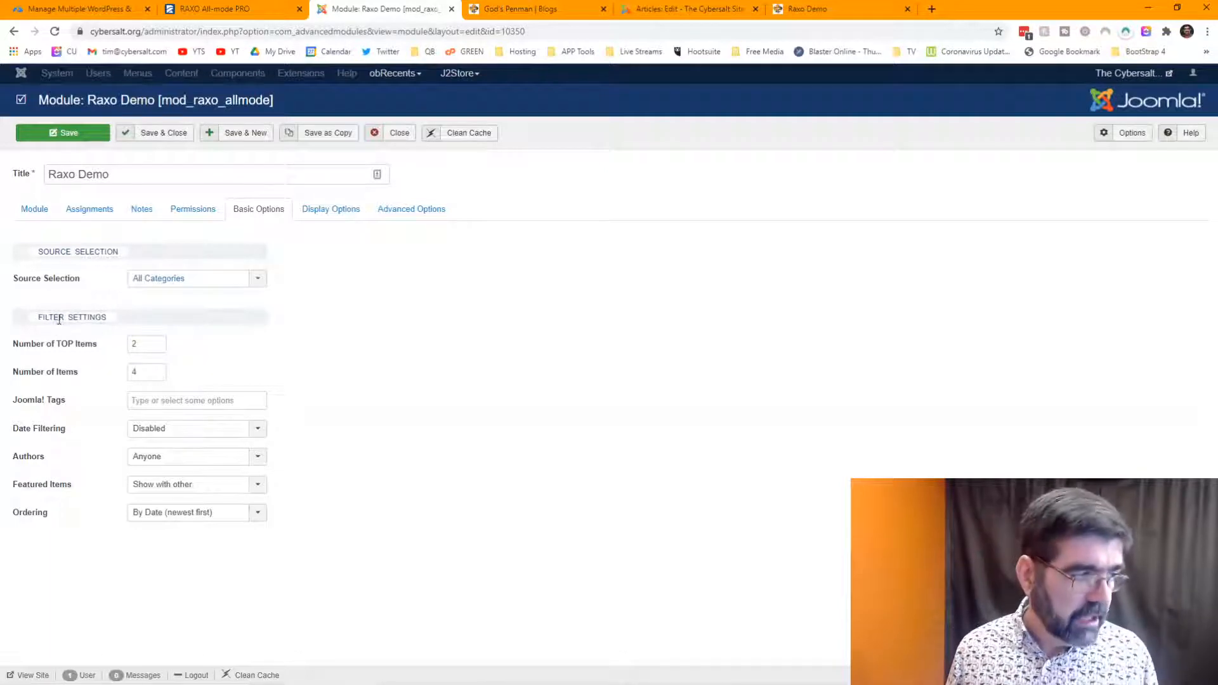
pyautogui.moveTo(38, 409)
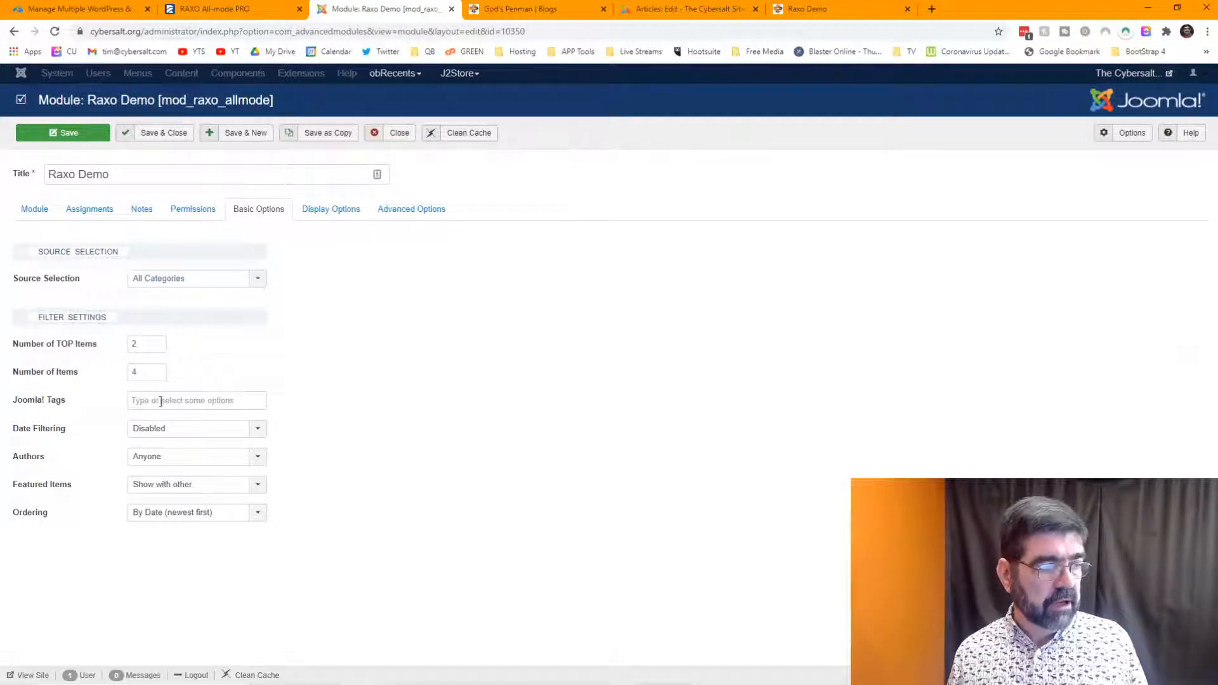
# - Add the God's Penman tag to the module's tag filter and return to the live Raxo Demo page
pyautogui.click(161, 401)
pyautogui.write('god')
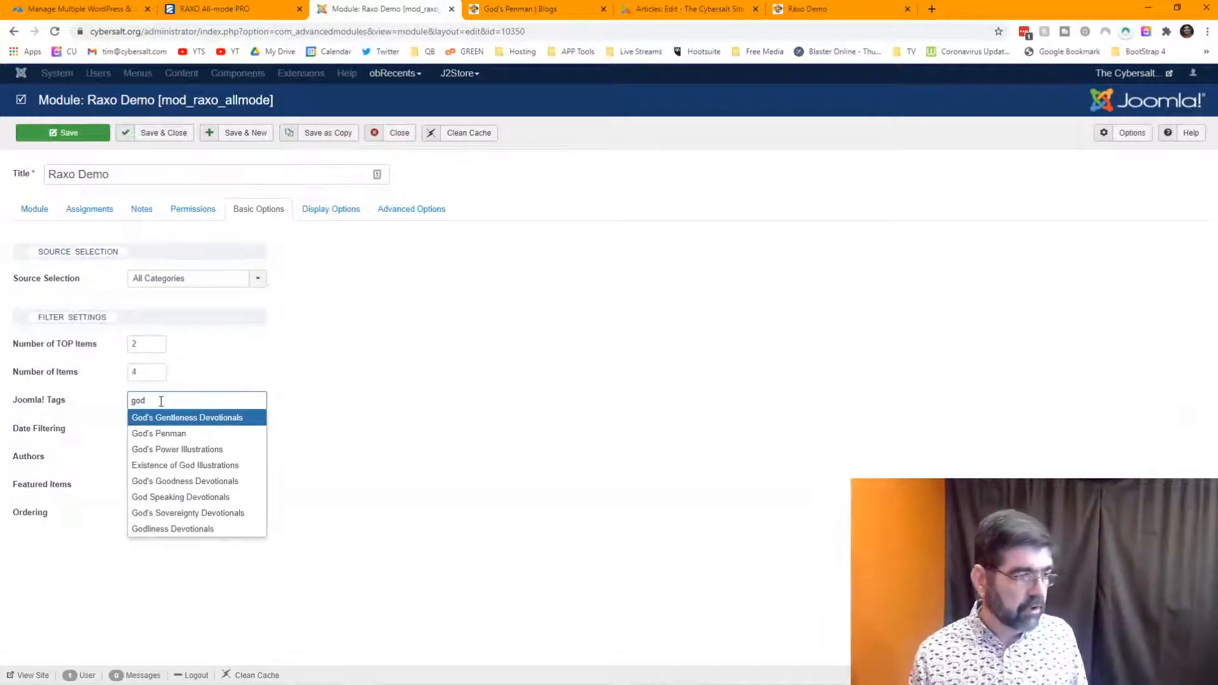
pyautogui.click(161, 435)
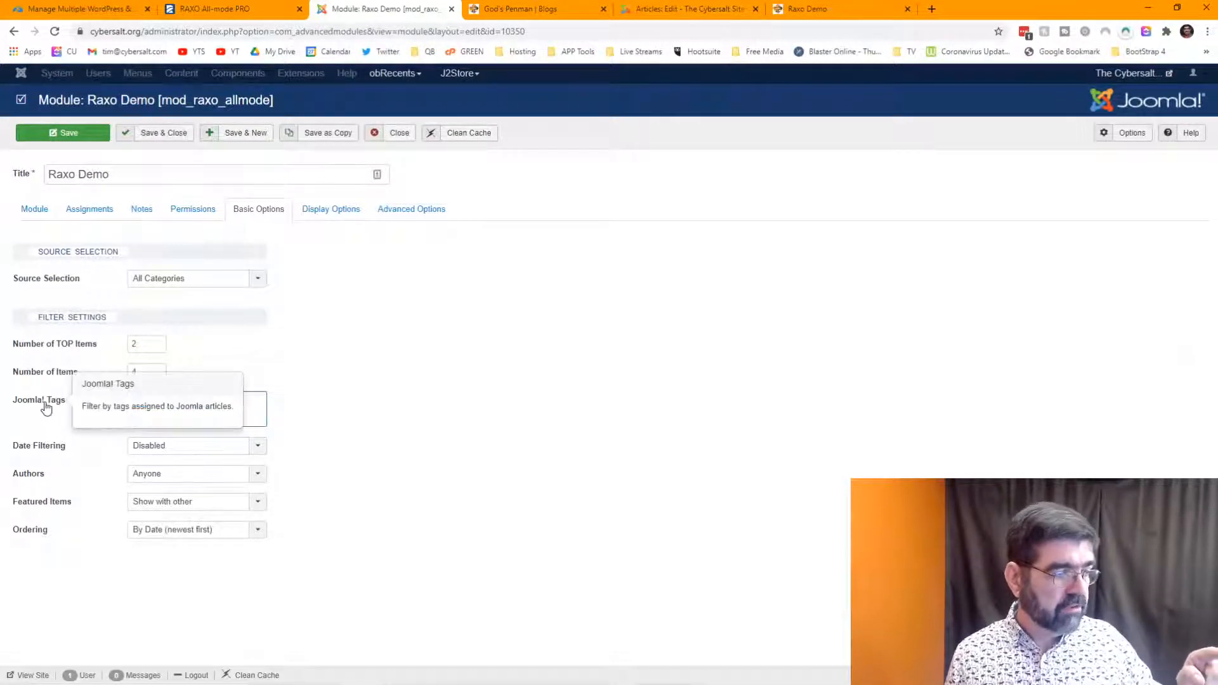
pyautogui.click(223, 416)
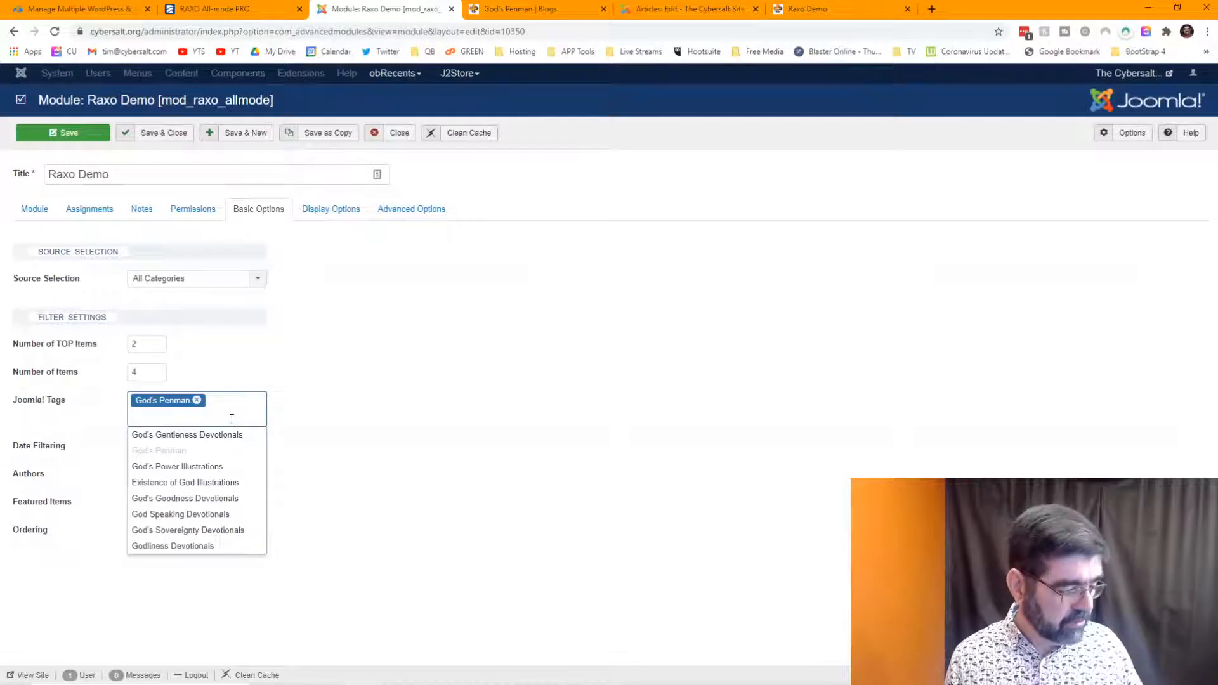
pyautogui.write('dog')
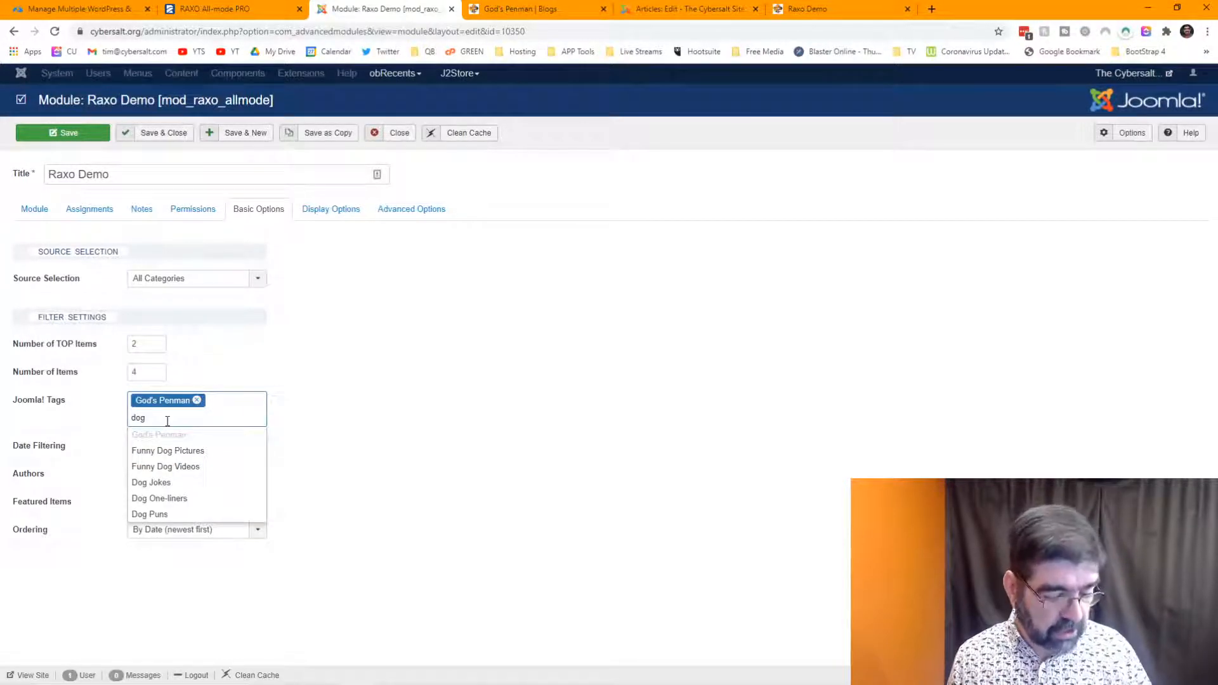
pyautogui.click(444, 425)
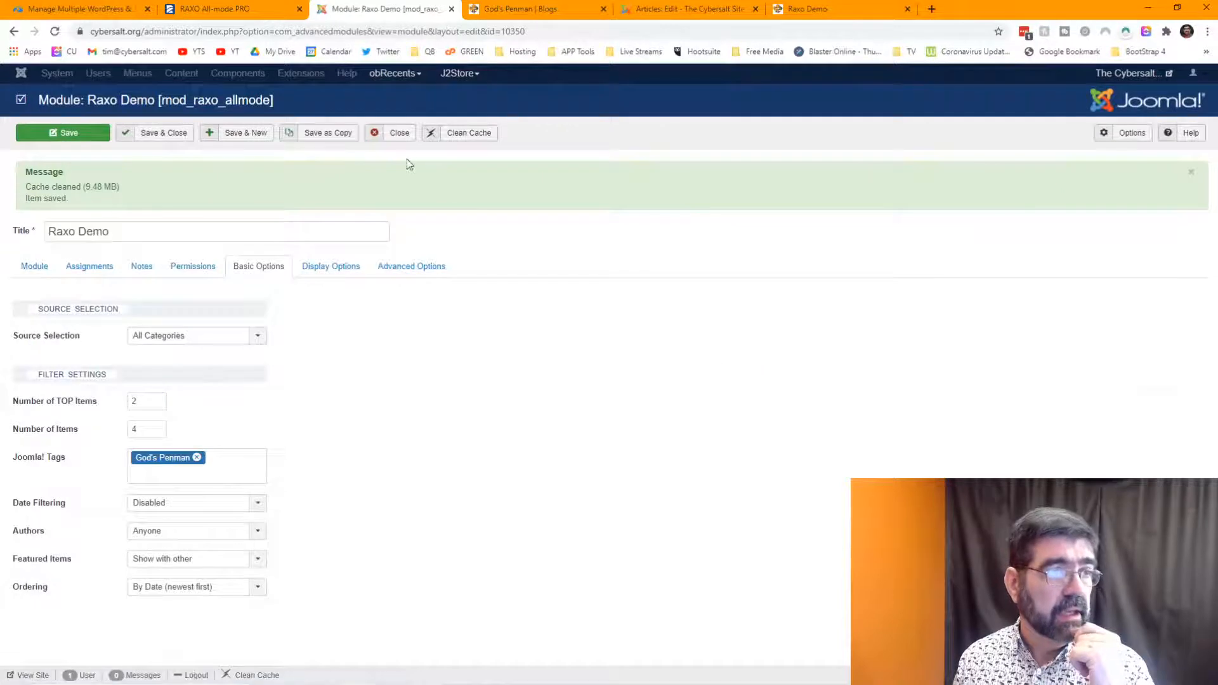
pyautogui.click(810, 10)
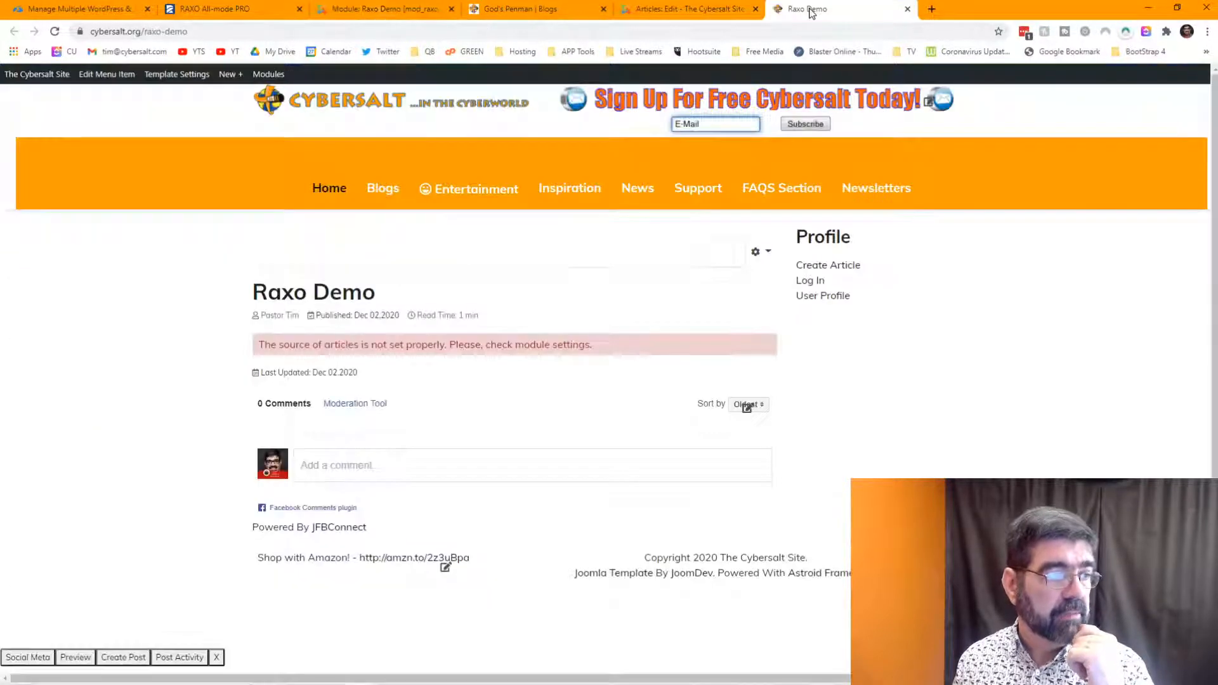
# - Reload the Raxo Demo page and scroll through the two featured and four compact God's Penman posts
pyautogui.click(55, 31)
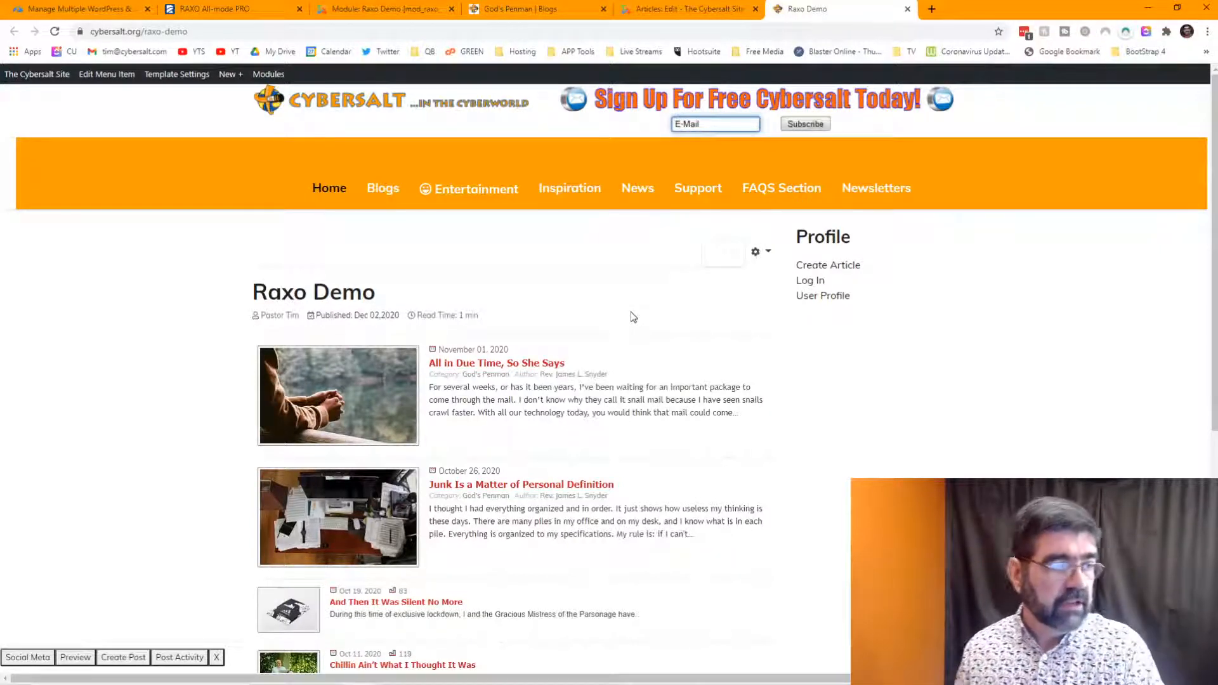
pyautogui.scroll(-2, 632, 316)
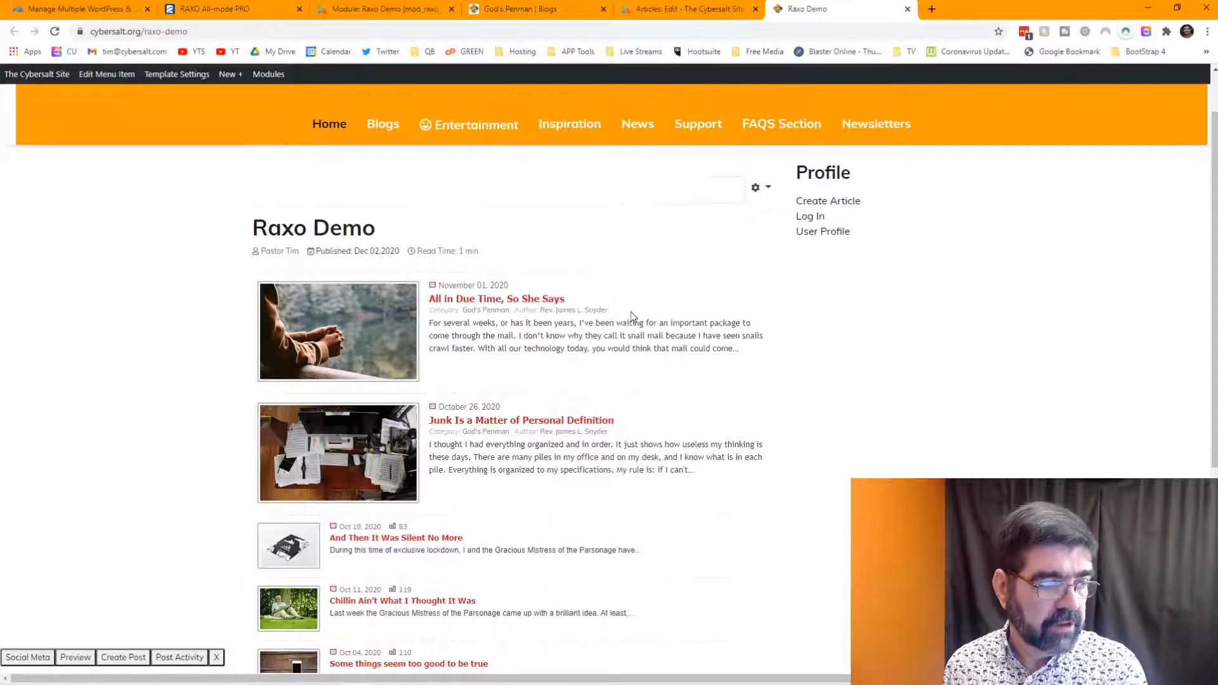
pyautogui.scroll(-1, 632, 316)
pyautogui.scroll(2, 632, 312)
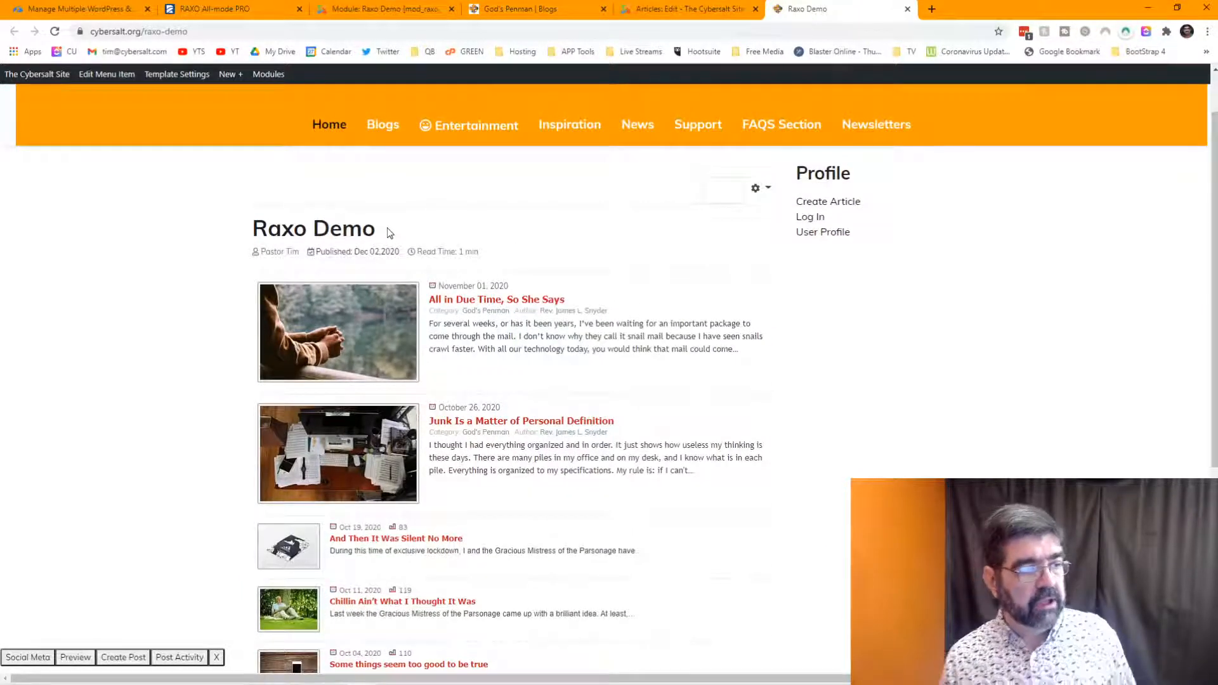
pyautogui.scroll(-2, 359, 310)
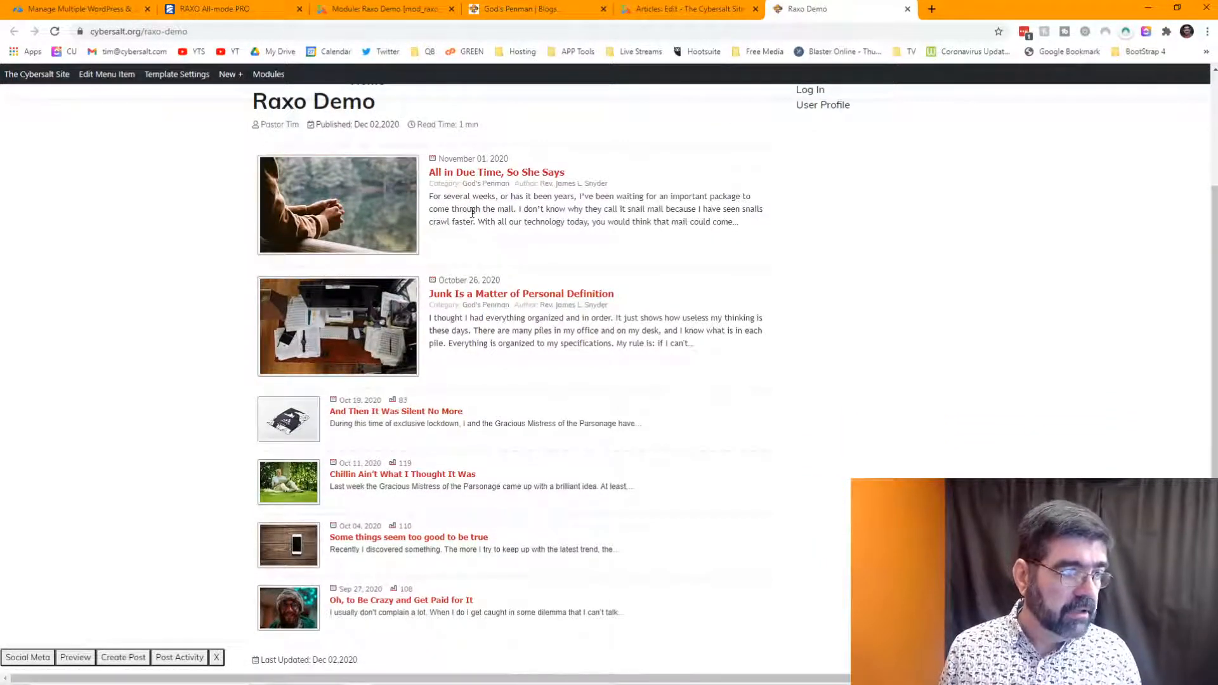
pyautogui.scroll(-2, 437, 266)
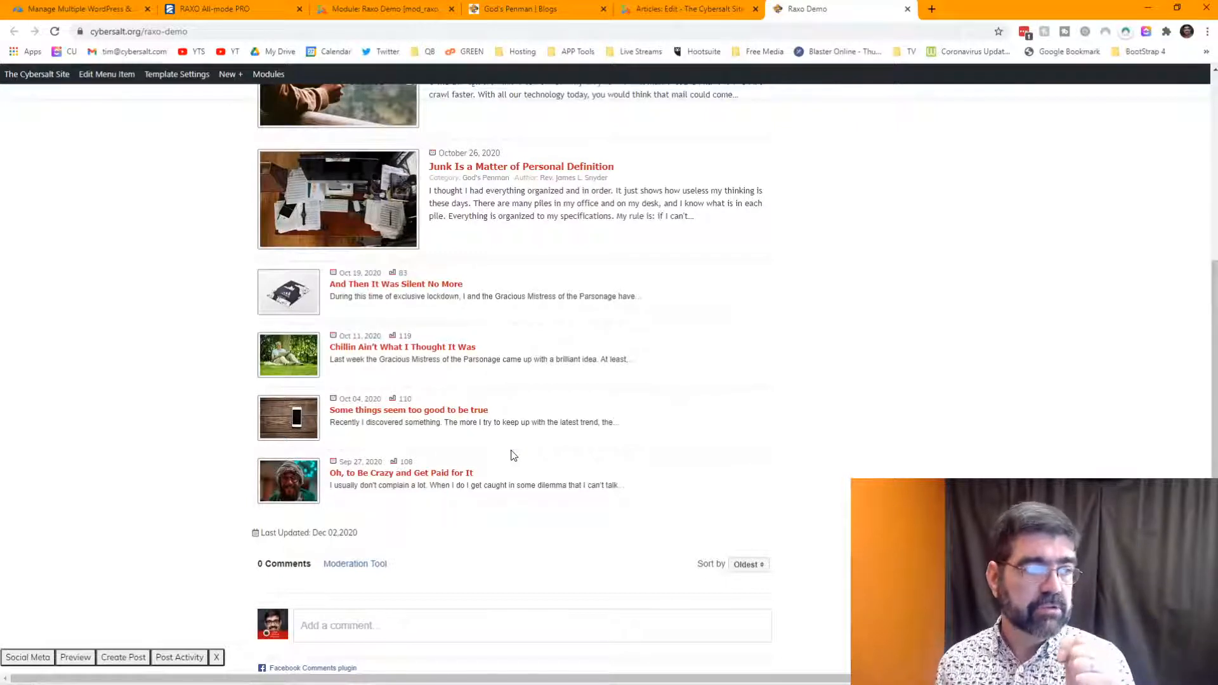
pyautogui.scroll(4, 765, 373)
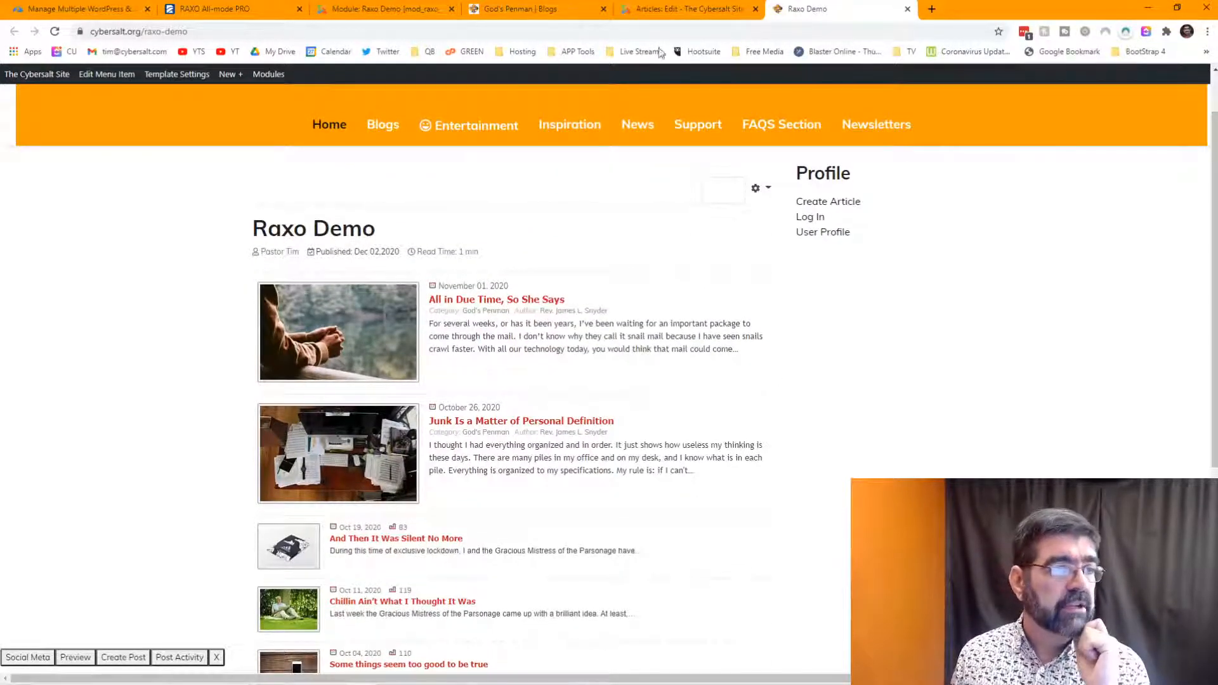
# - In the Raxo Demo article's Options, set Show Title and Show Author to Hide
pyautogui.click(679, 10)
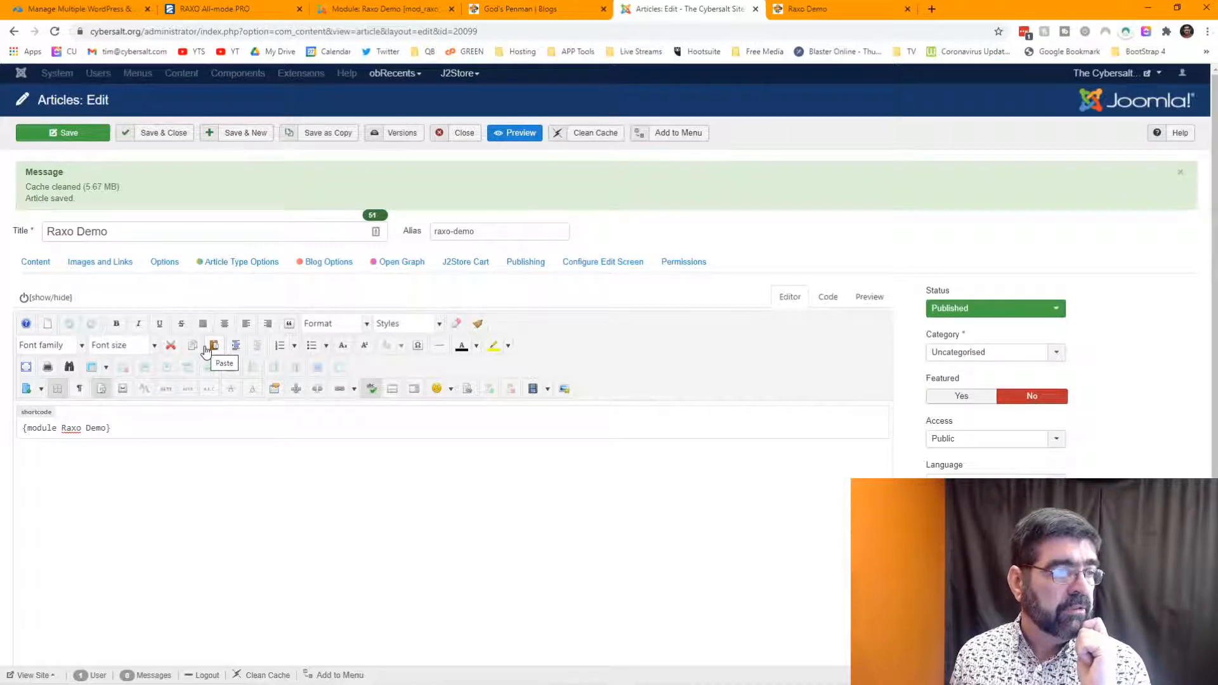
pyautogui.click(815, 10)
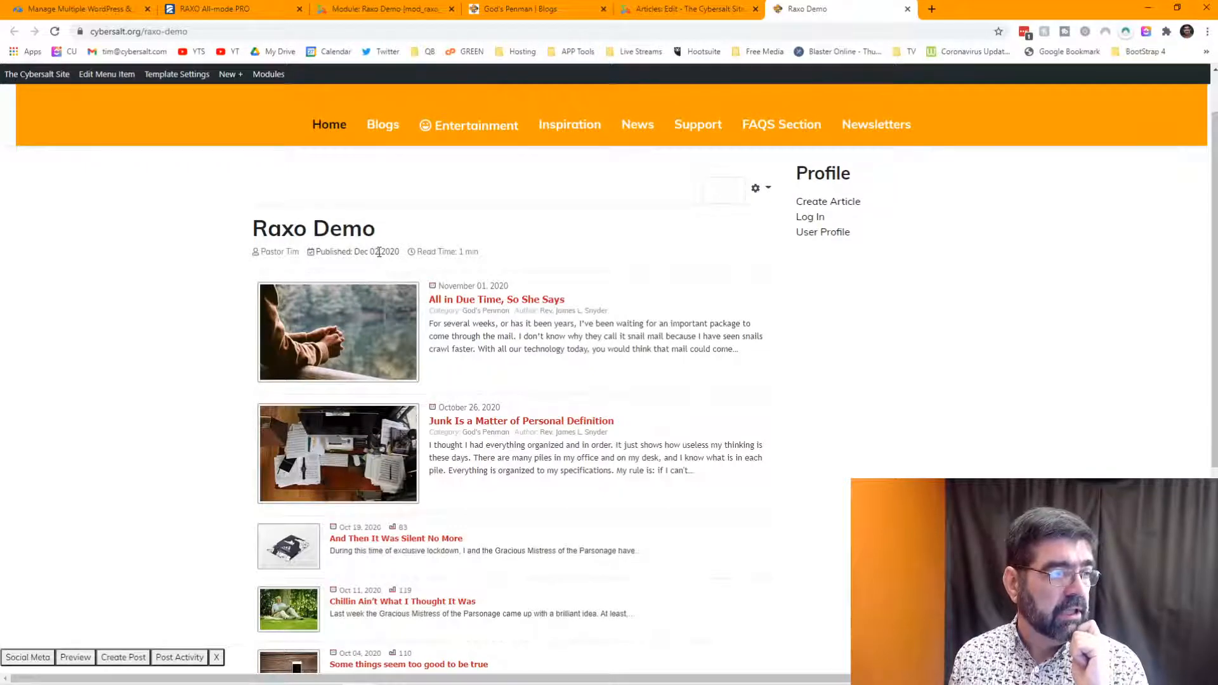
pyautogui.click(679, 9)
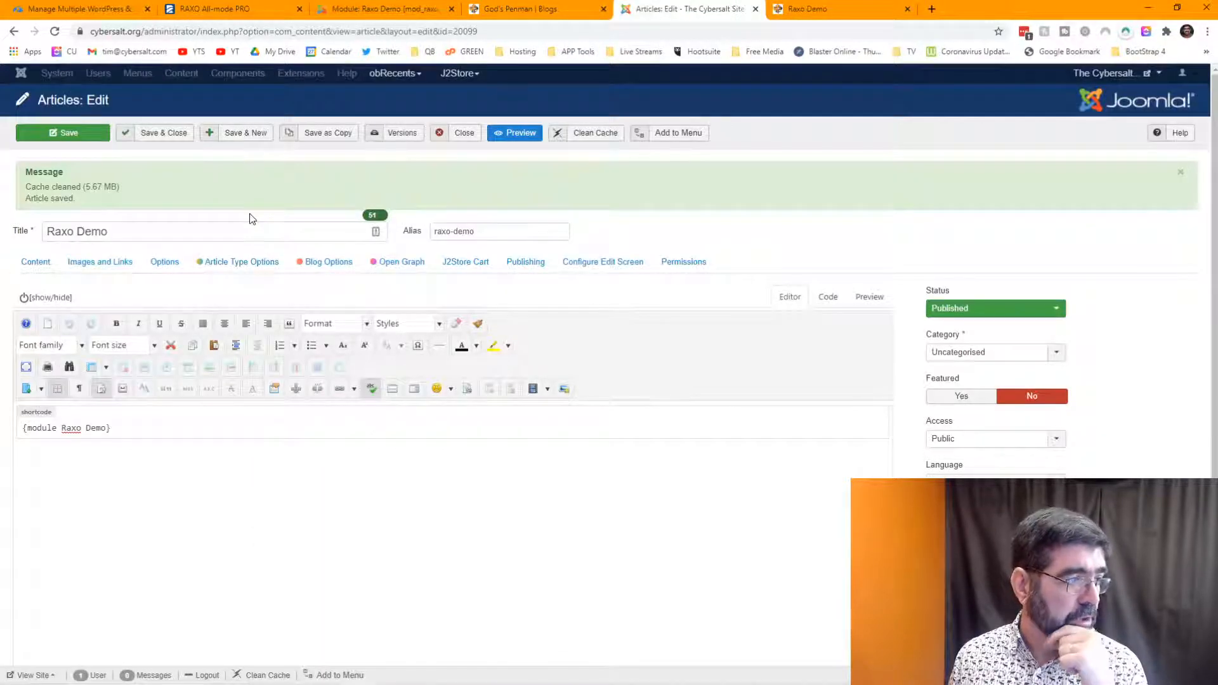
pyautogui.click(165, 263)
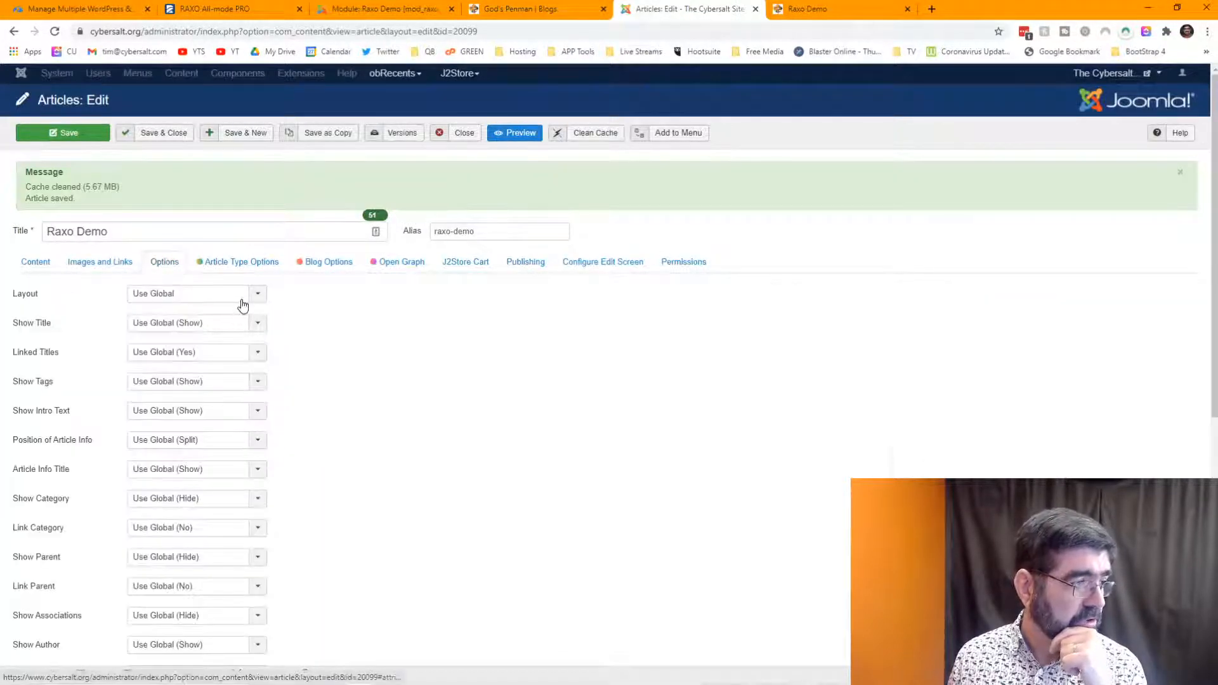
pyautogui.click(242, 322)
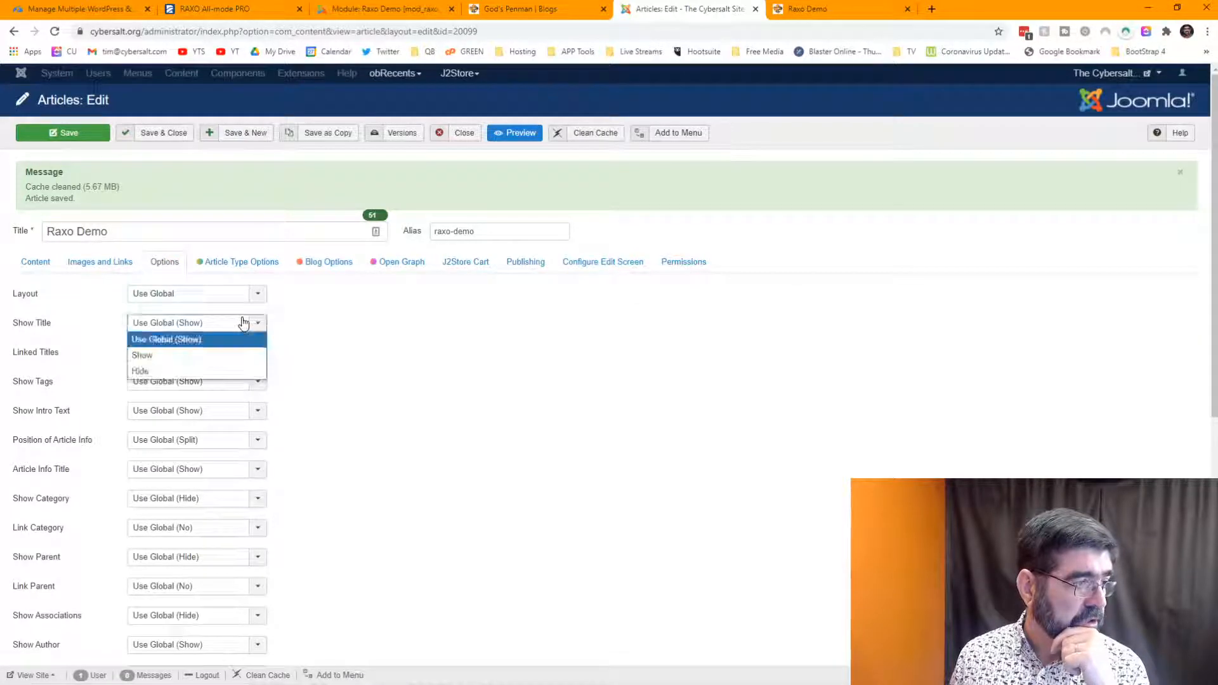
pyautogui.click(216, 372)
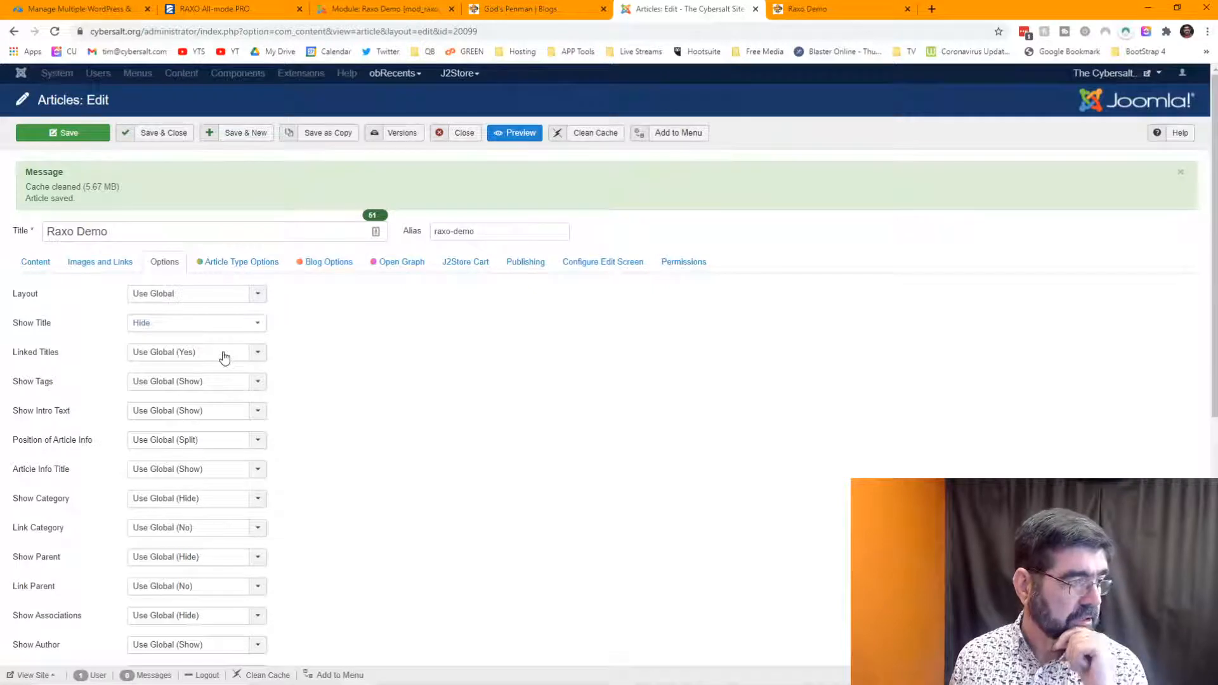
pyautogui.scroll(-5, 222, 354)
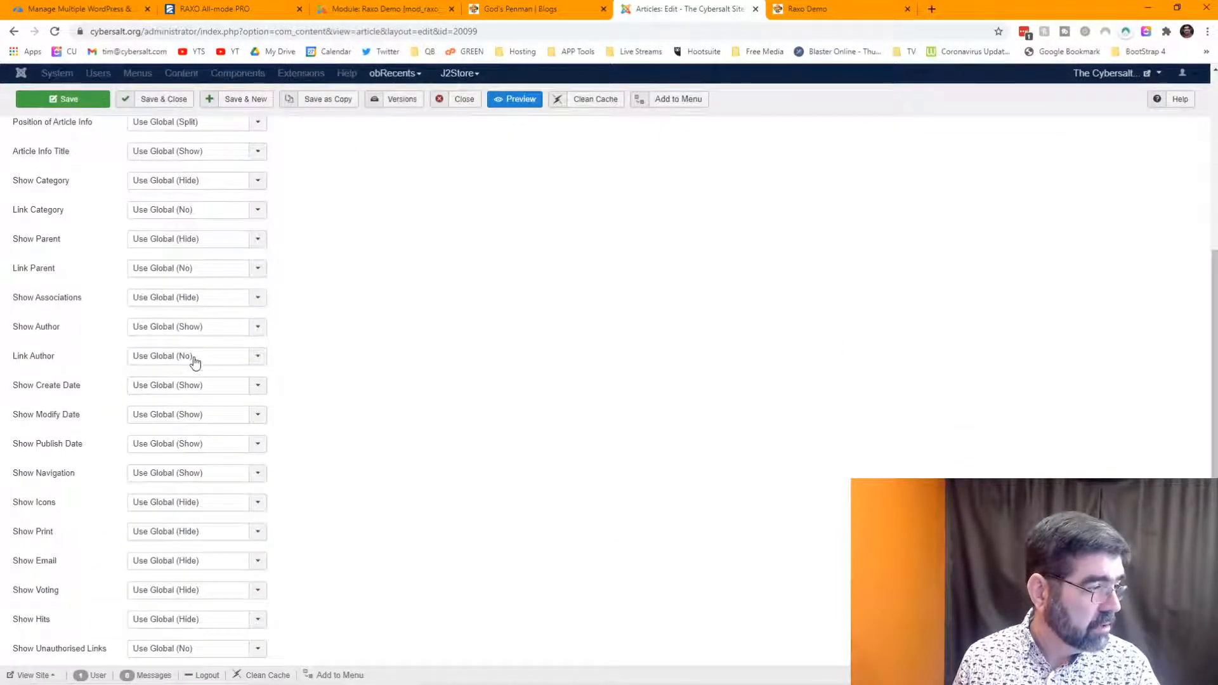
pyautogui.click(199, 331)
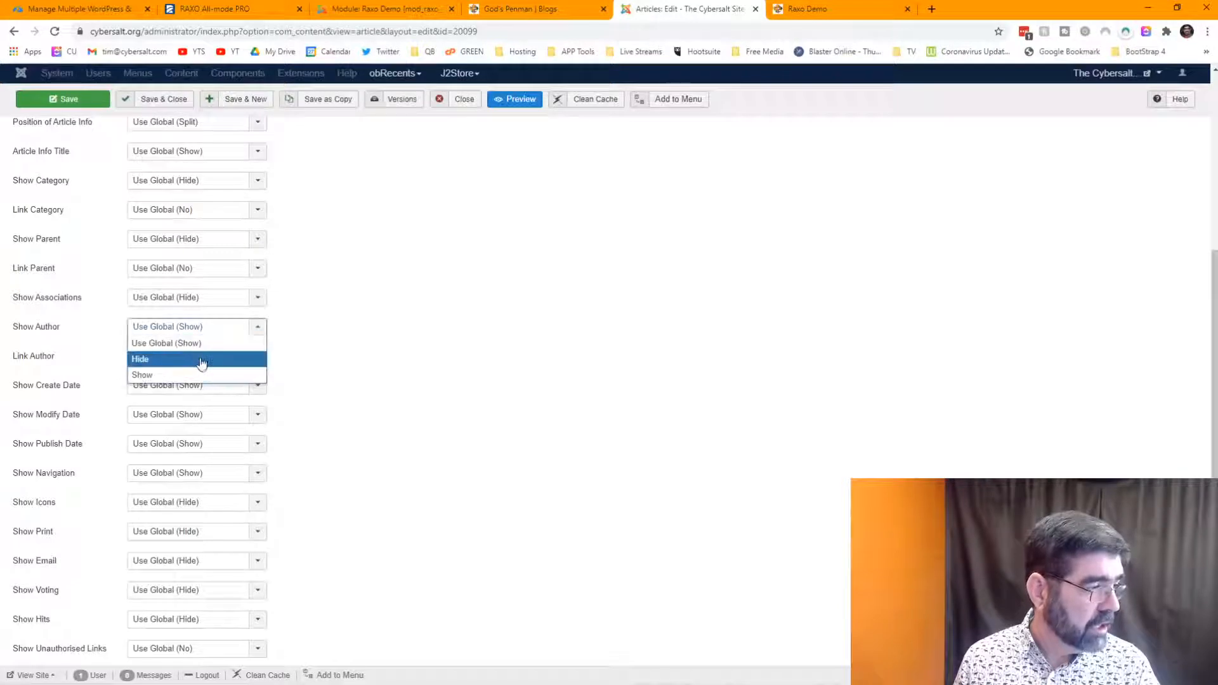
pyautogui.click(201, 357)
# - Set Read Time to Hide in Blog Options, save the article, and return to the demo page
pyautogui.scroll(-2, 201, 363)
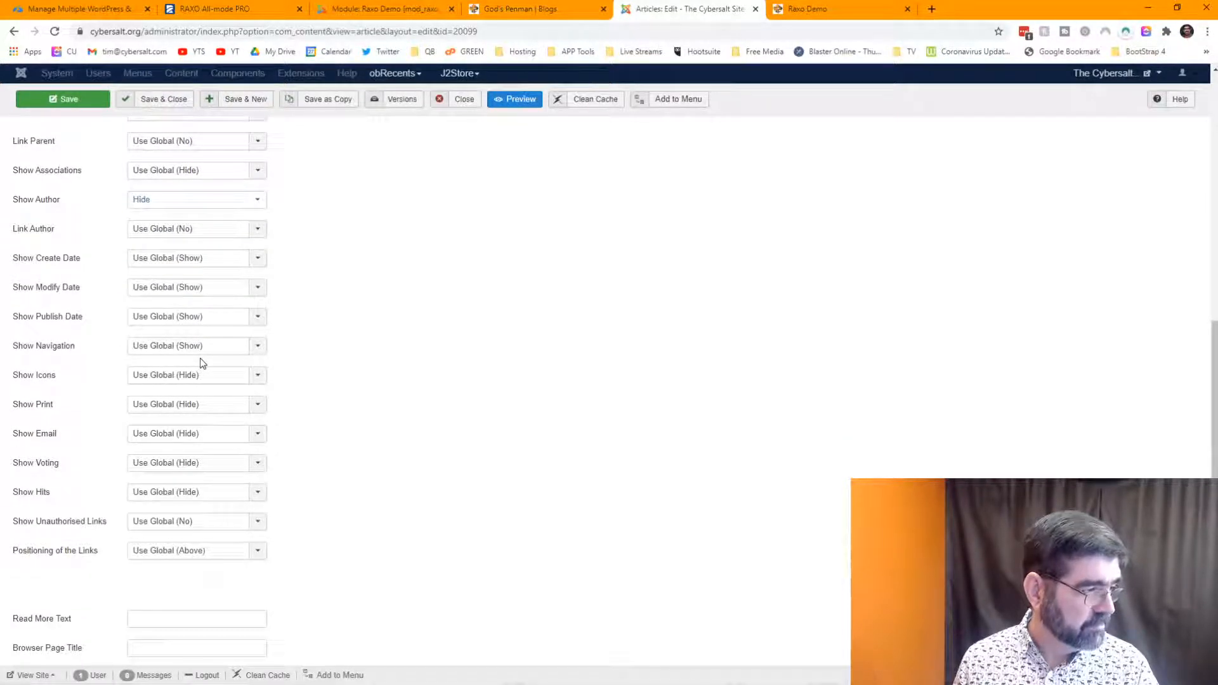
pyautogui.scroll(-1, 201, 359)
pyautogui.scroll(7, 200, 359)
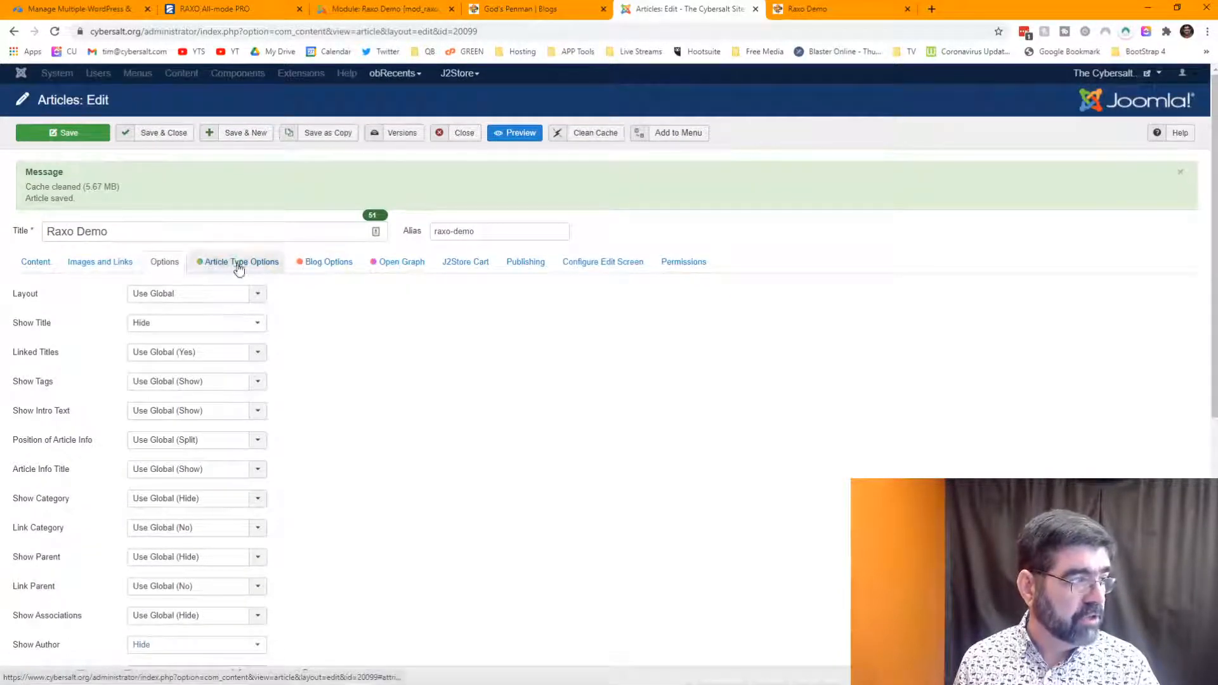
pyautogui.click(318, 269)
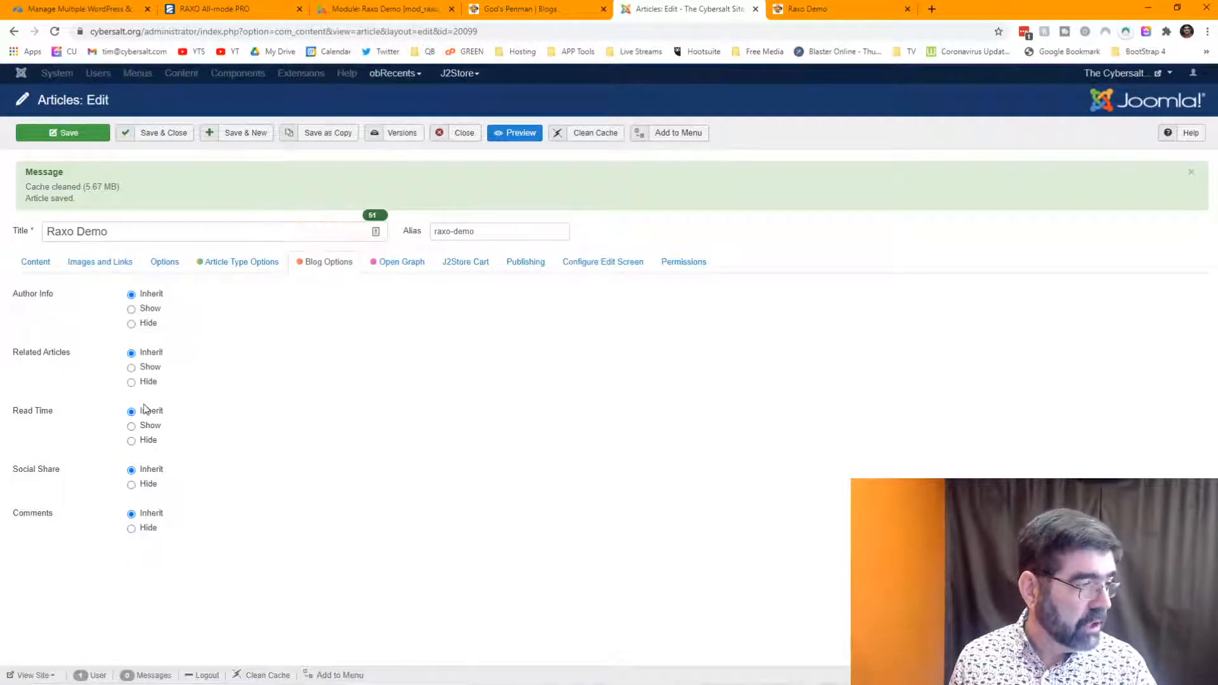
pyautogui.click(132, 441)
pyautogui.click(47, 137)
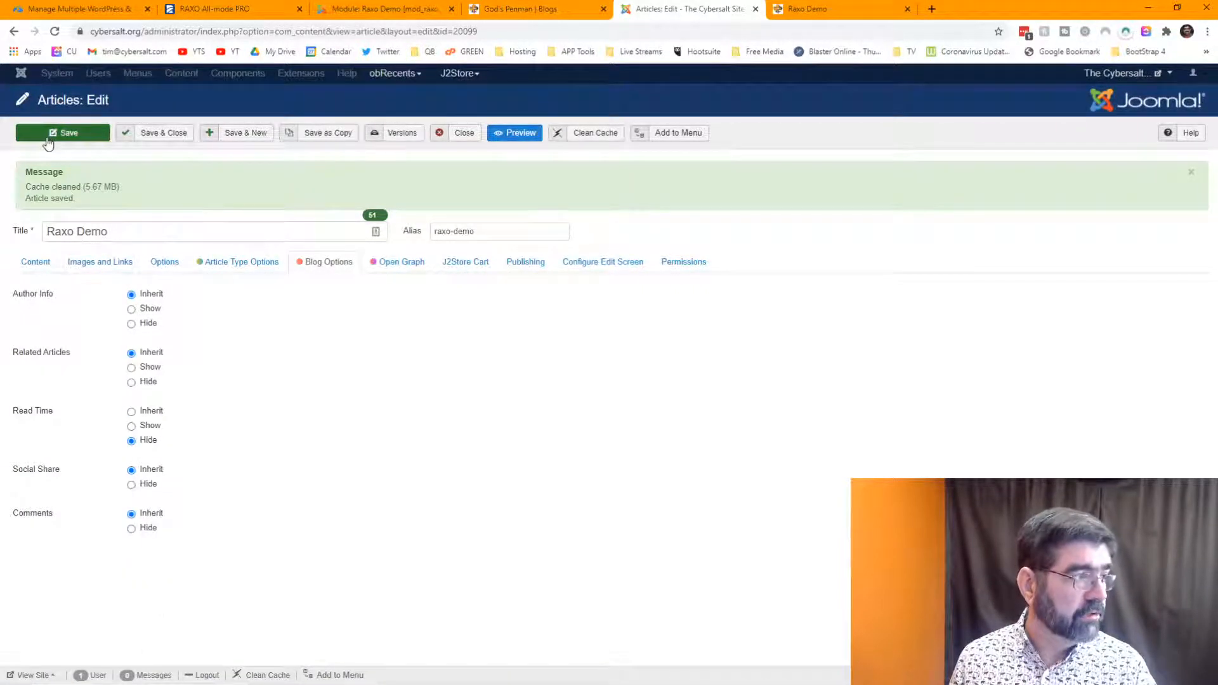
pyautogui.click(835, 12)
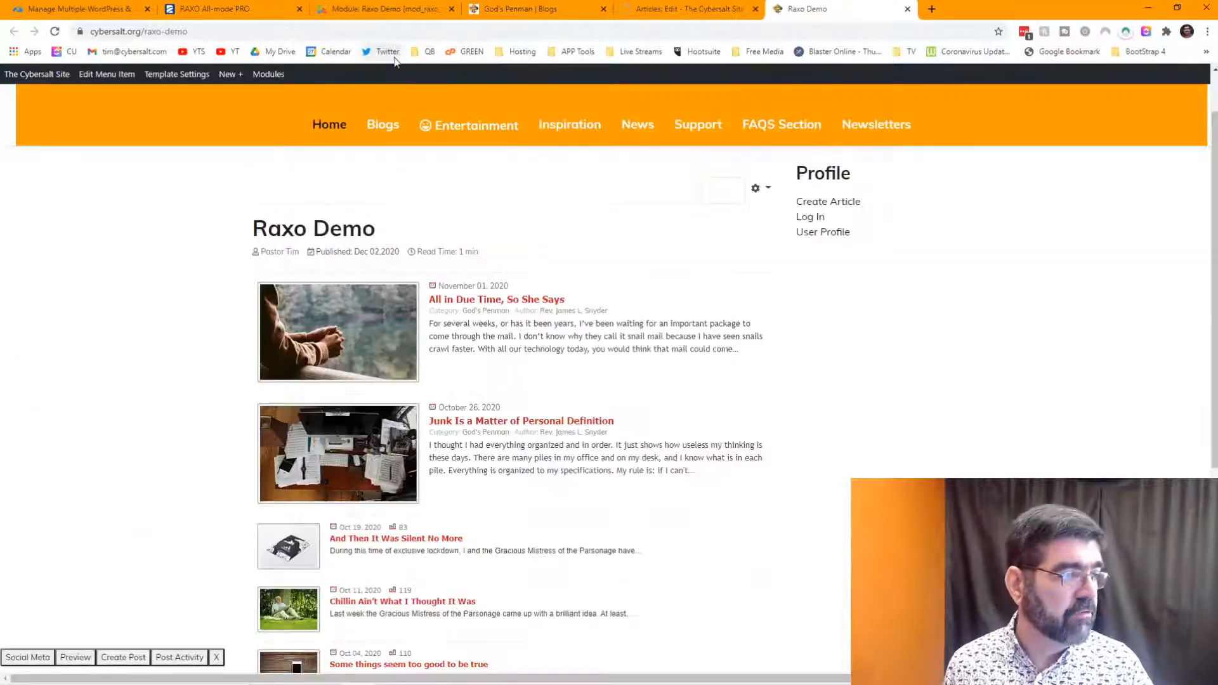
# - Reload the Raxo Demo page to confirm the title, author and read time are gone
pyautogui.click(55, 32)
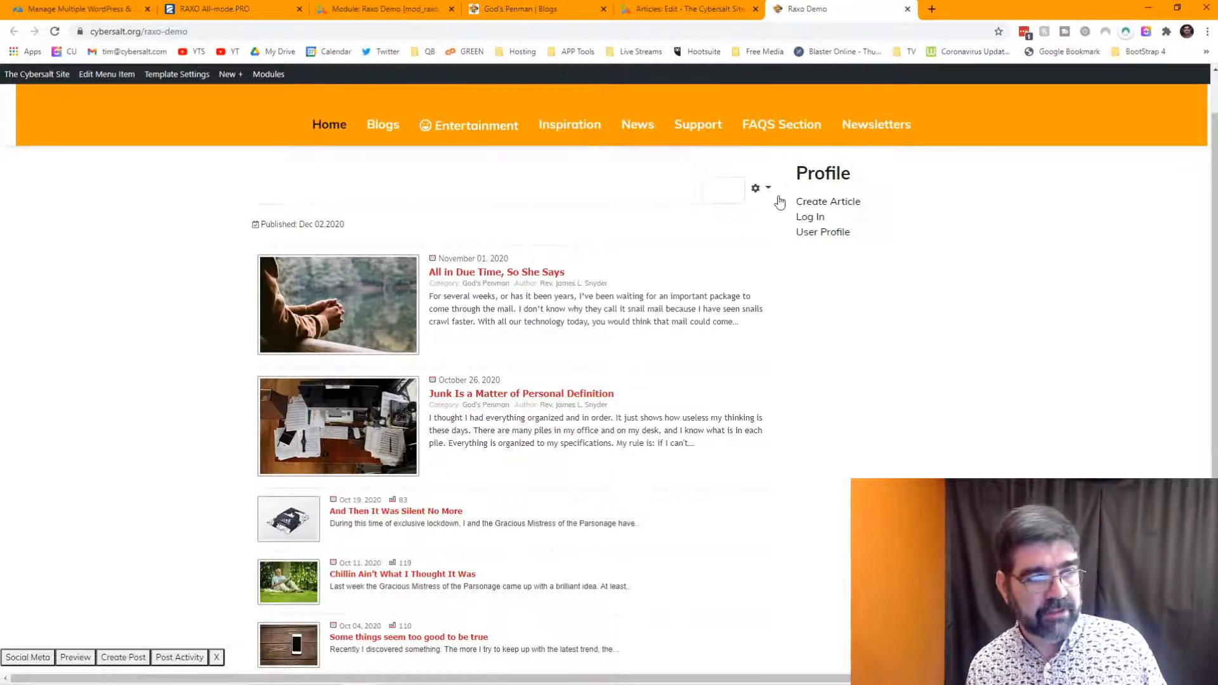
# - Set the article's Publish, Modify and Create dates to Hide, save, and return to the demo page
pyautogui.click(683, 8)
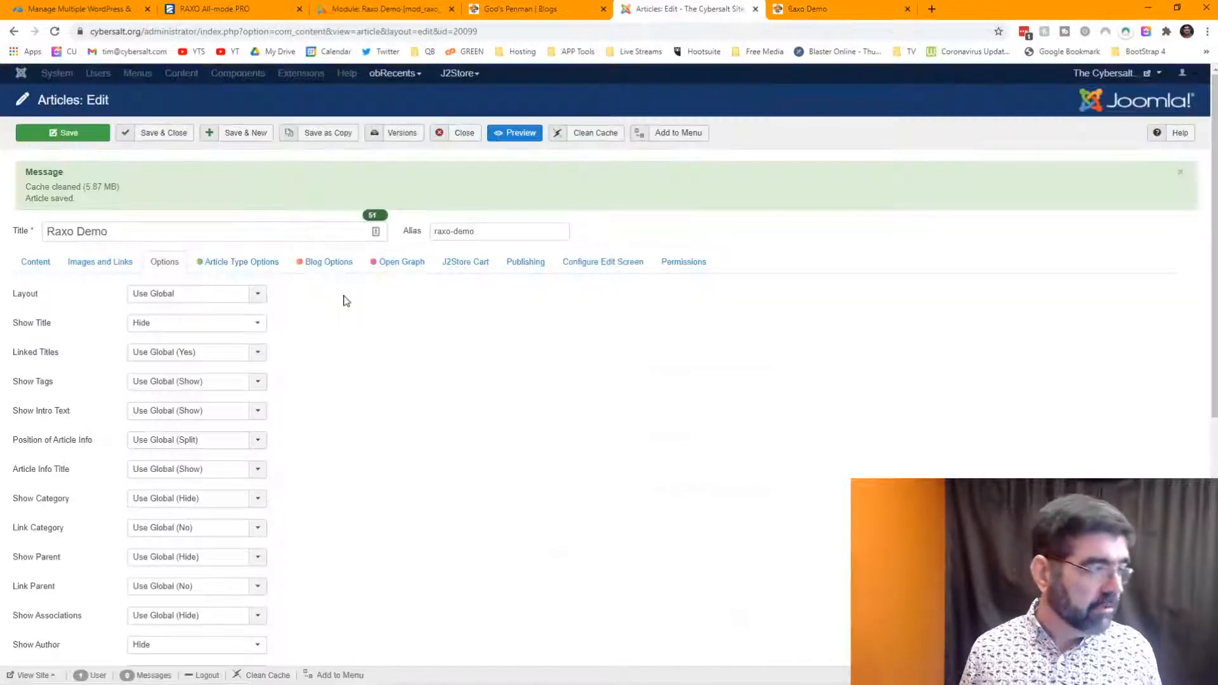
pyautogui.scroll(-3, 218, 304)
pyautogui.scroll(-2, 244, 285)
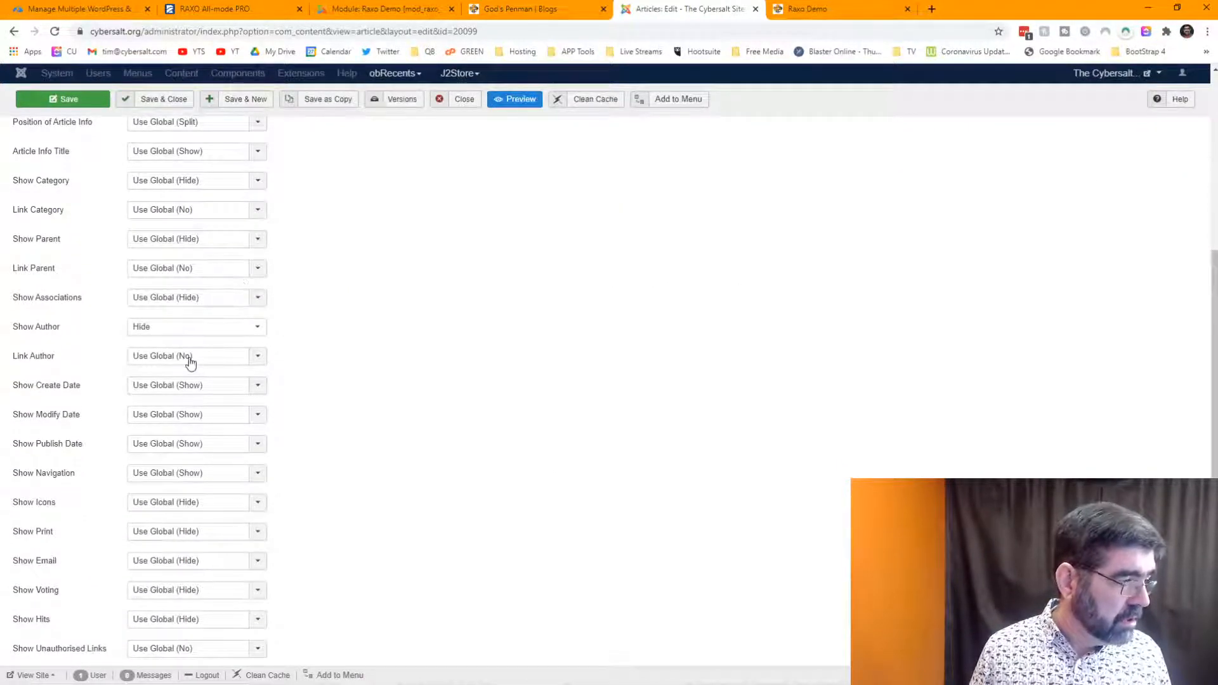
pyautogui.click(181, 443)
pyautogui.click(178, 477)
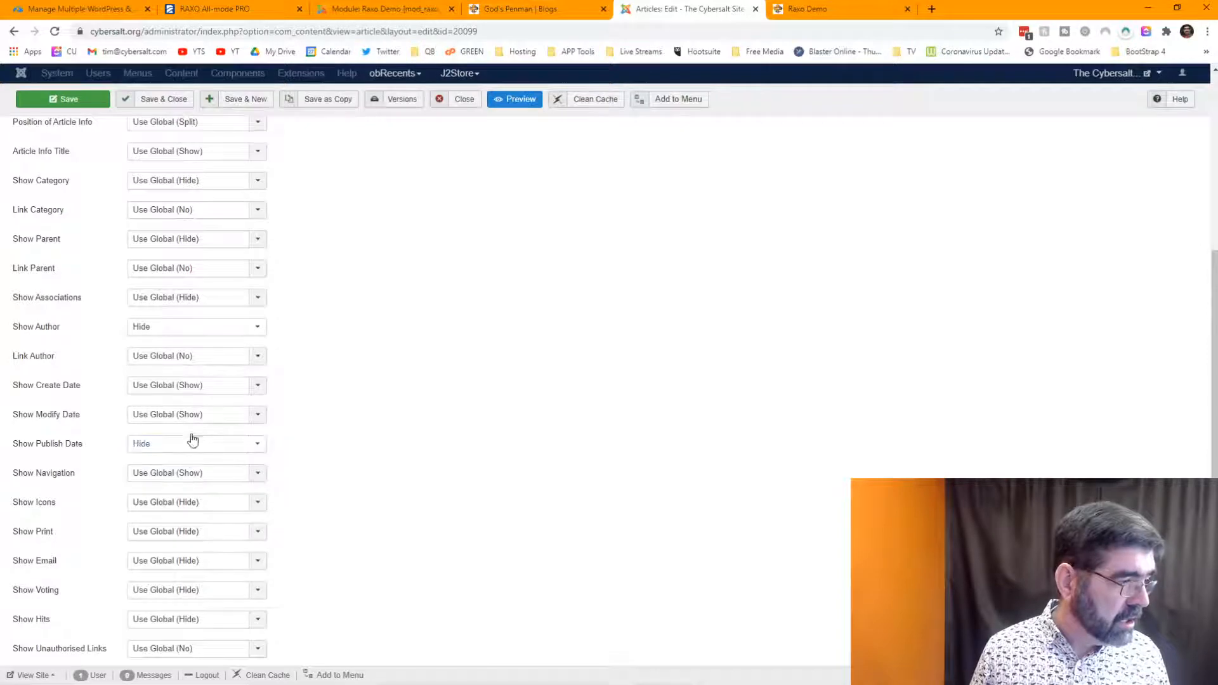
pyautogui.click(193, 416)
pyautogui.click(193, 447)
pyautogui.click(196, 387)
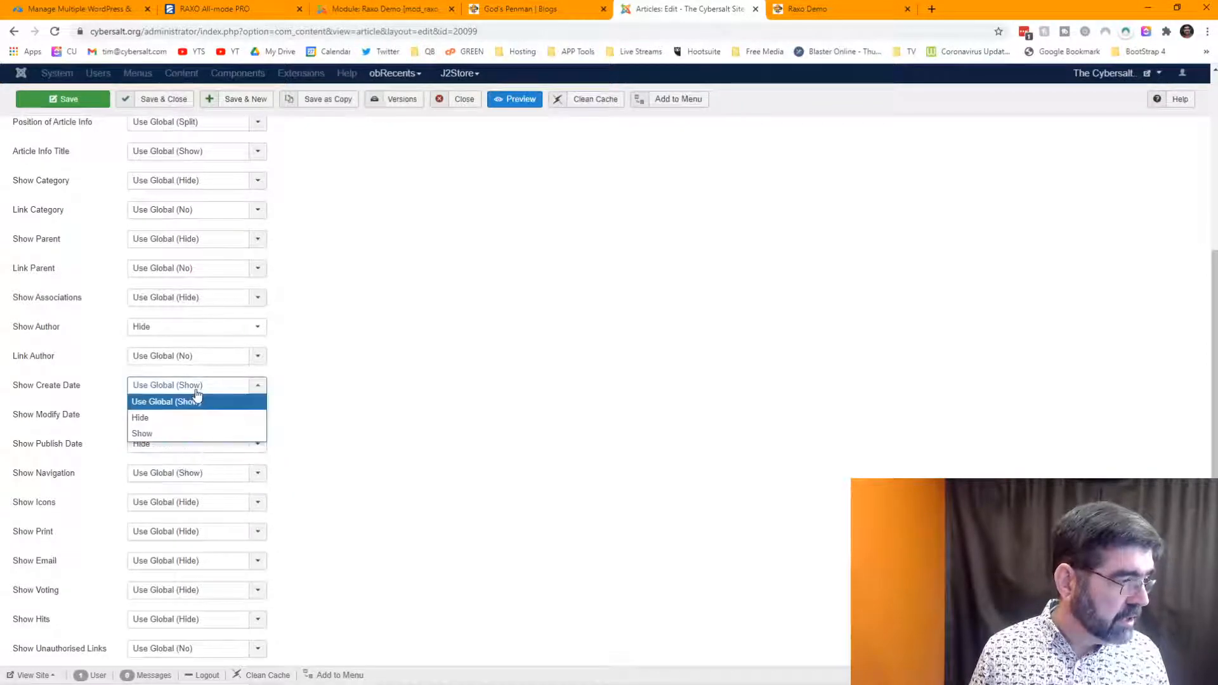
pyautogui.click(191, 418)
pyautogui.click(77, 99)
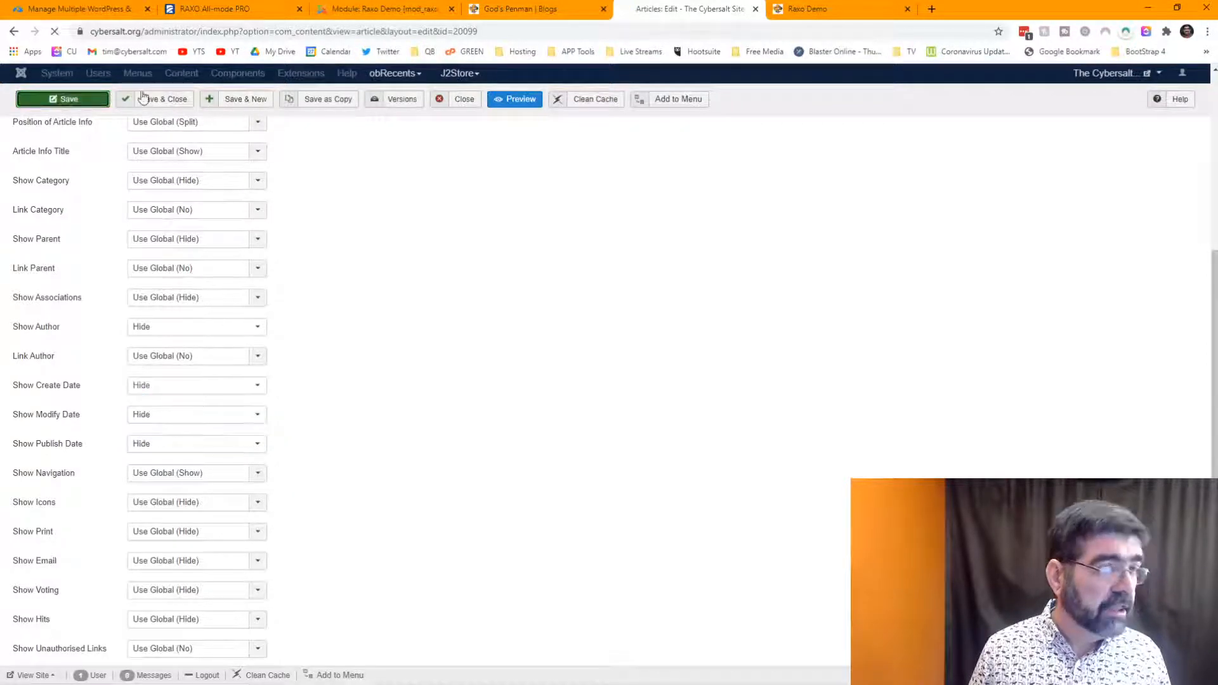
pyautogui.click(812, 11)
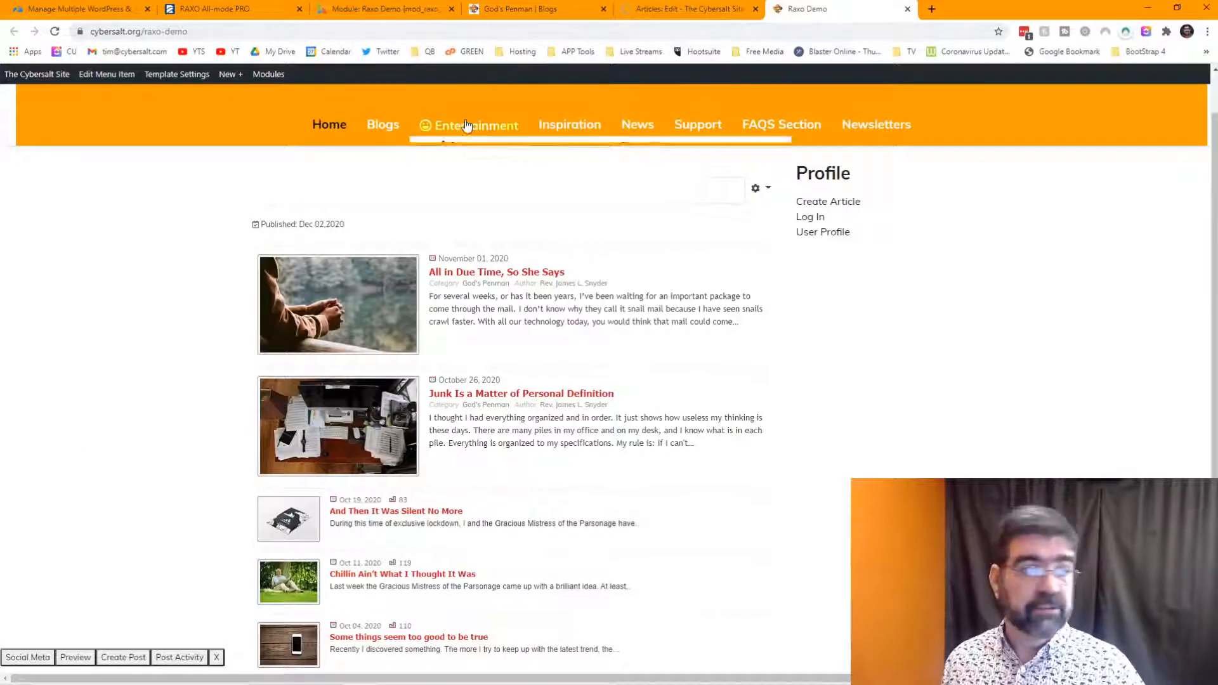
# - Reload the Raxo Demo page to check the dateless list, then return to the Module: Raxo Demo tab
pyautogui.click(55, 31)
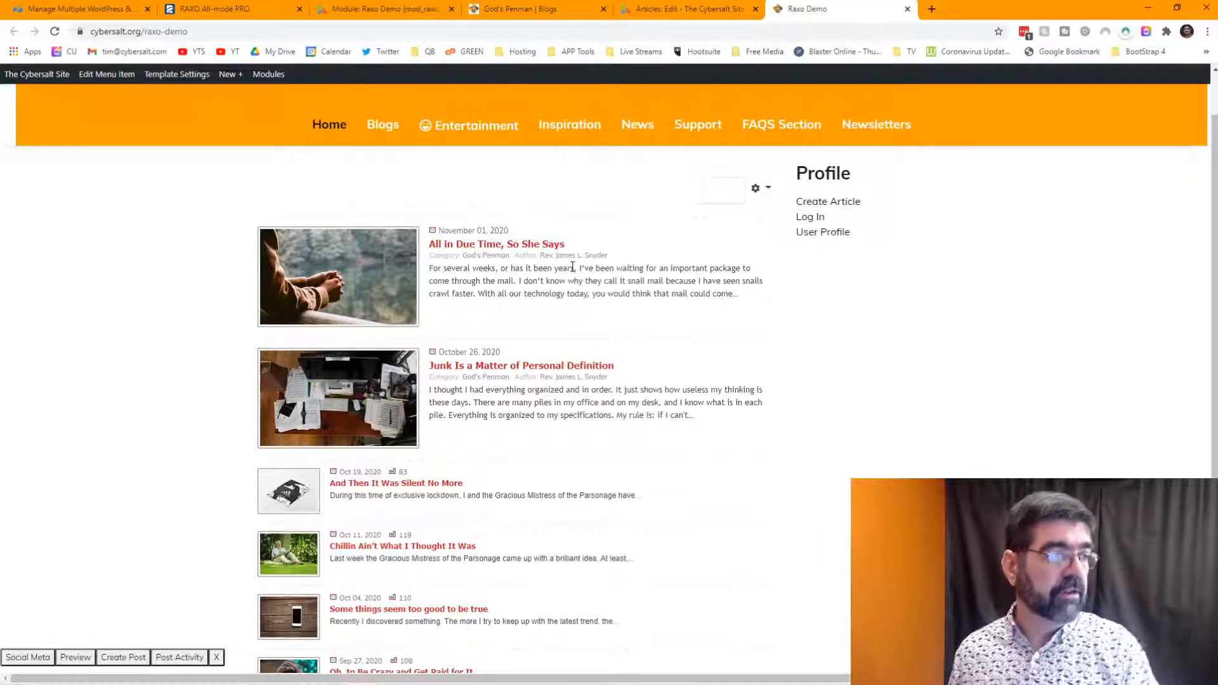
pyautogui.click(365, 10)
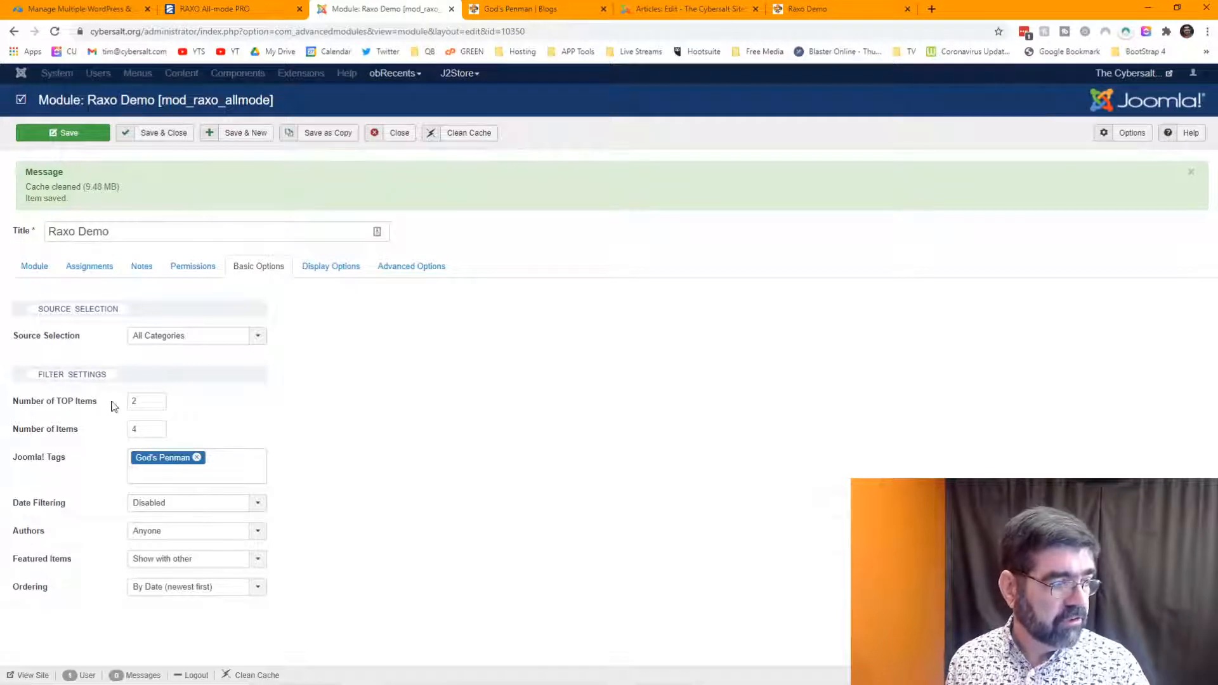
# - Set Number of TOP Items to 4, then reload the Raxo Demo page alongside and scroll the longer list
pyautogui.moveTo(144, 401); pyautogui.dragTo(114, 434)
pyautogui.write('4')
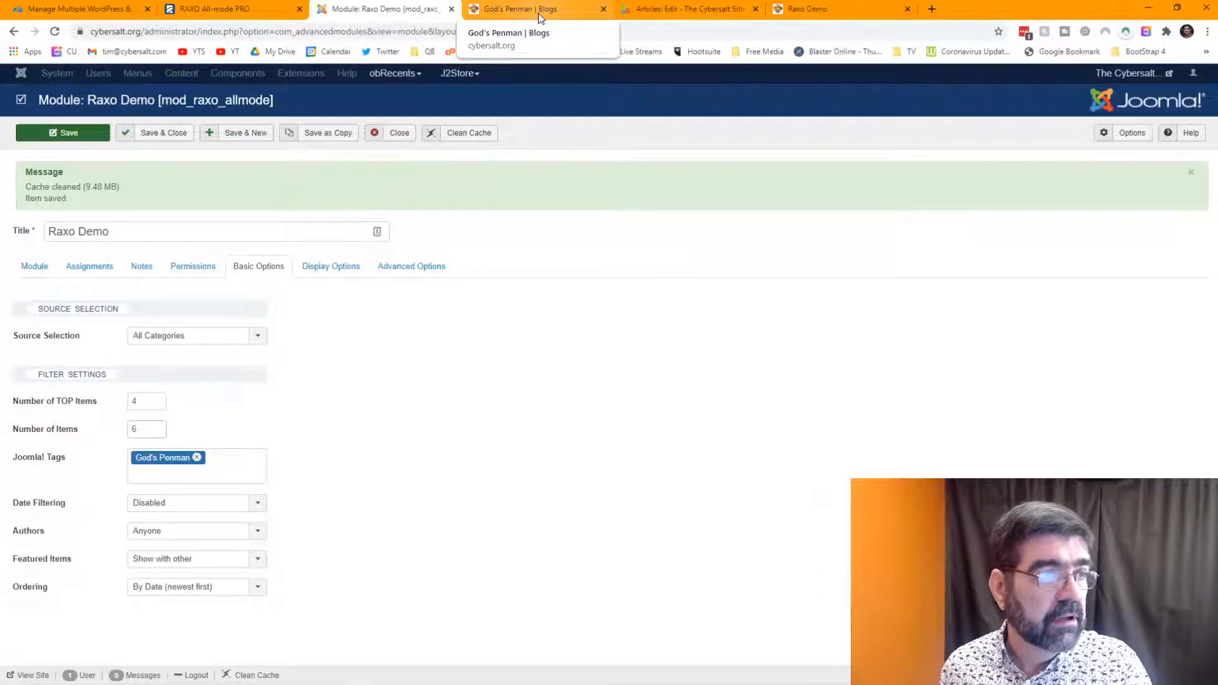
pyautogui.moveTo(809, 9); pyautogui.dragTo(514, 13)
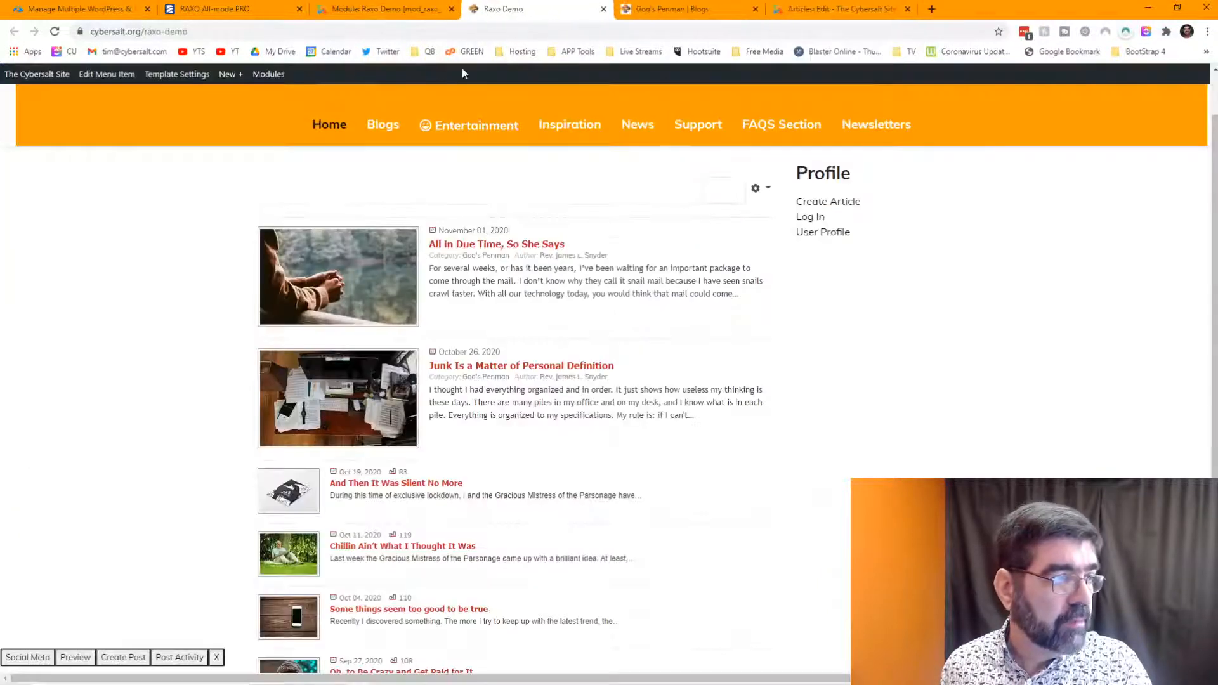
pyautogui.click(54, 33)
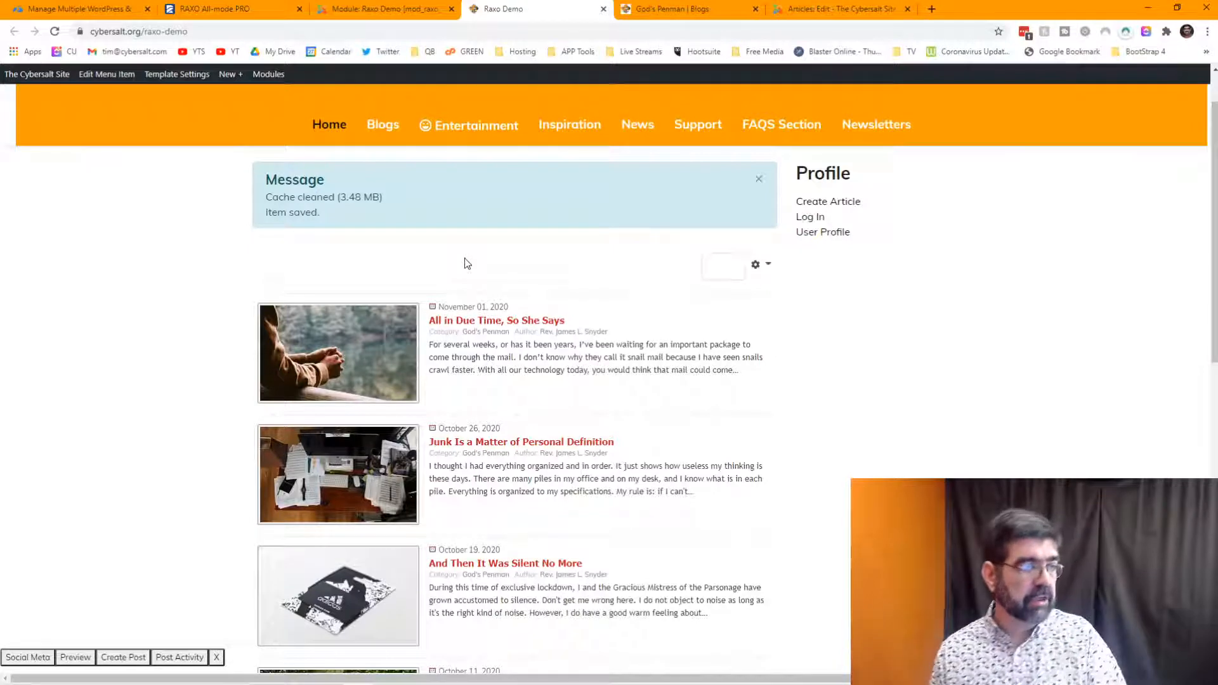
pyautogui.click(758, 178)
pyautogui.scroll(-3, 564, 191)
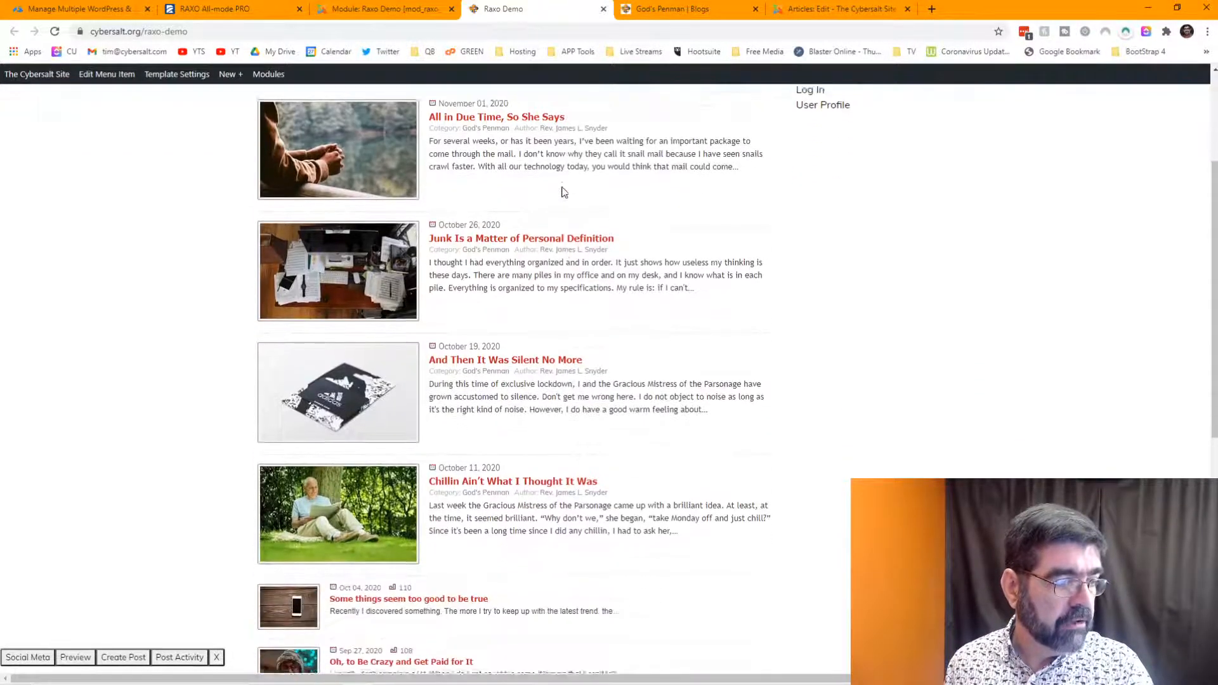
pyautogui.scroll(-5, 368, 255)
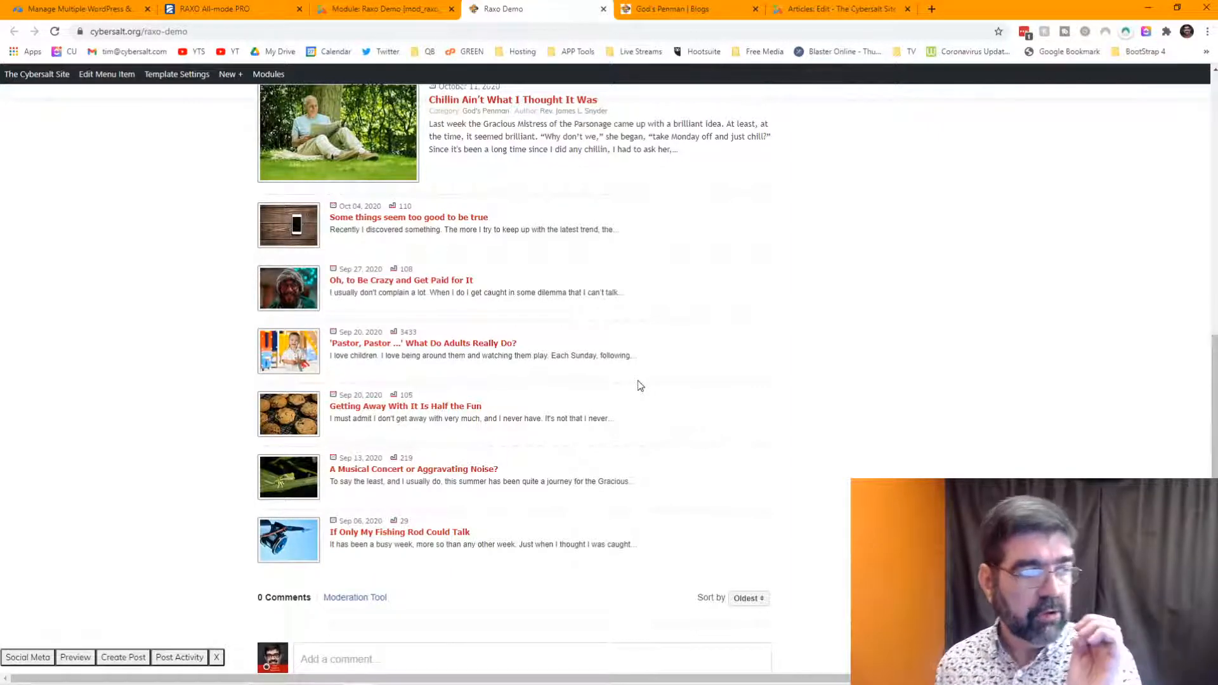
pyautogui.scroll(9, 628, 338)
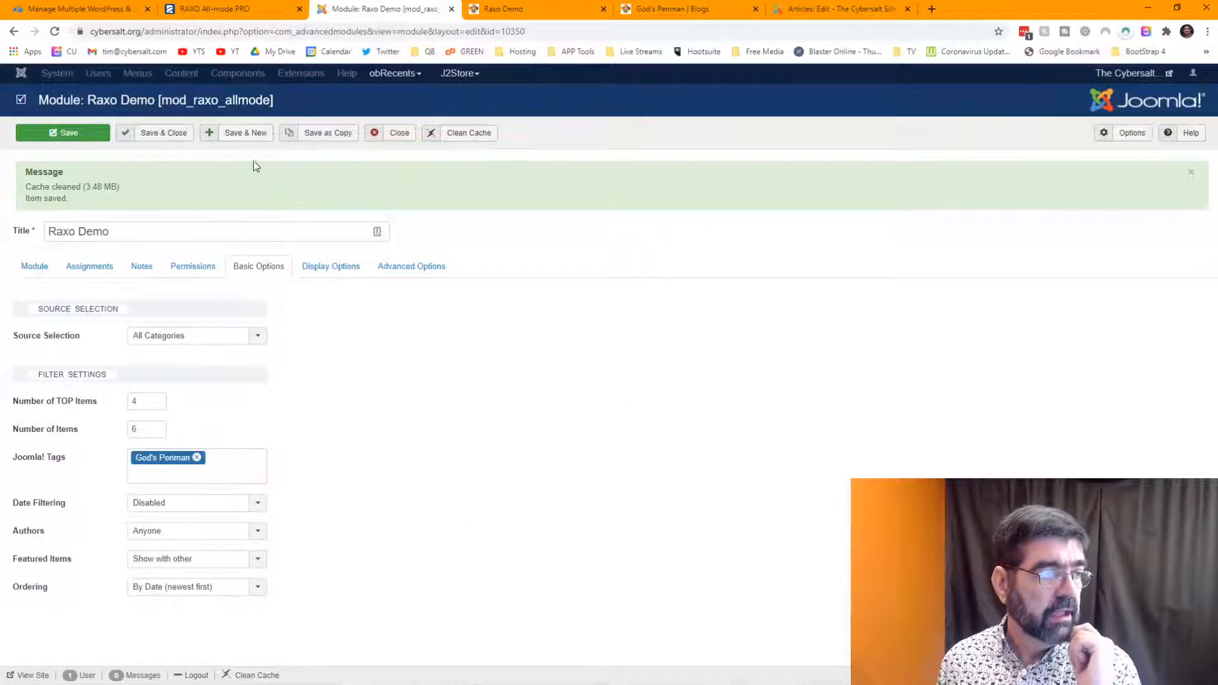
# - Browse the Module Layout choices in Display Options, then move the RAXO All-mode PRO tab last
pyautogui.click(322, 267)
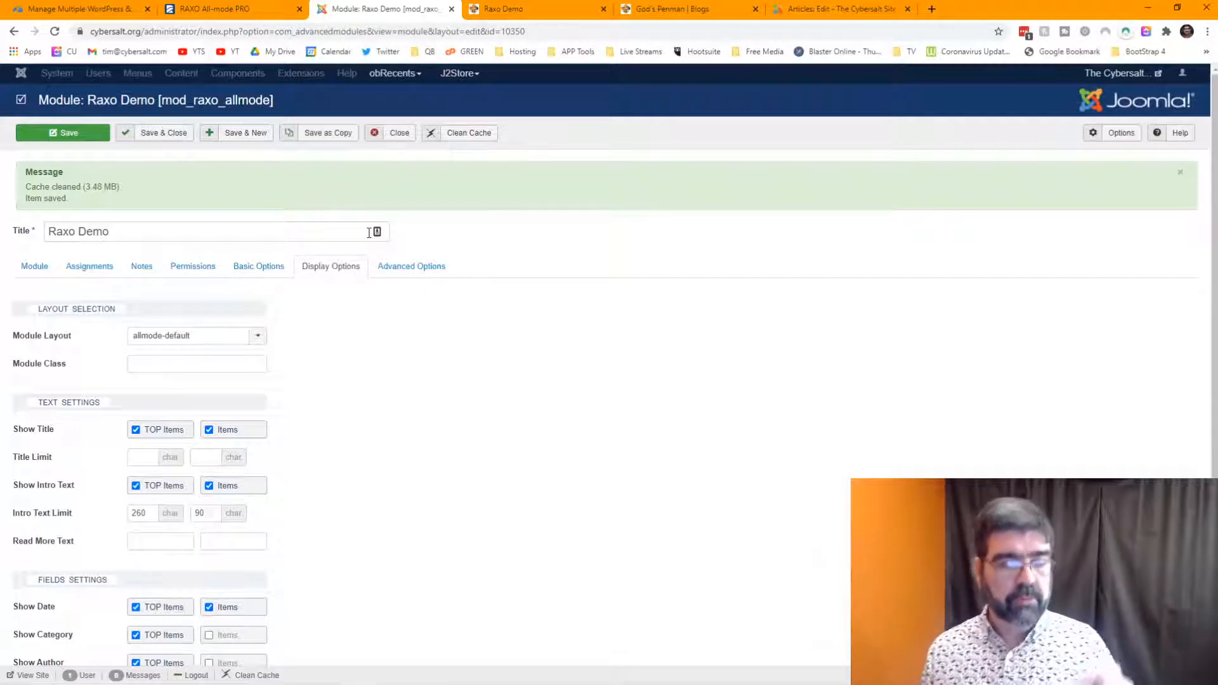
pyautogui.click(265, 341)
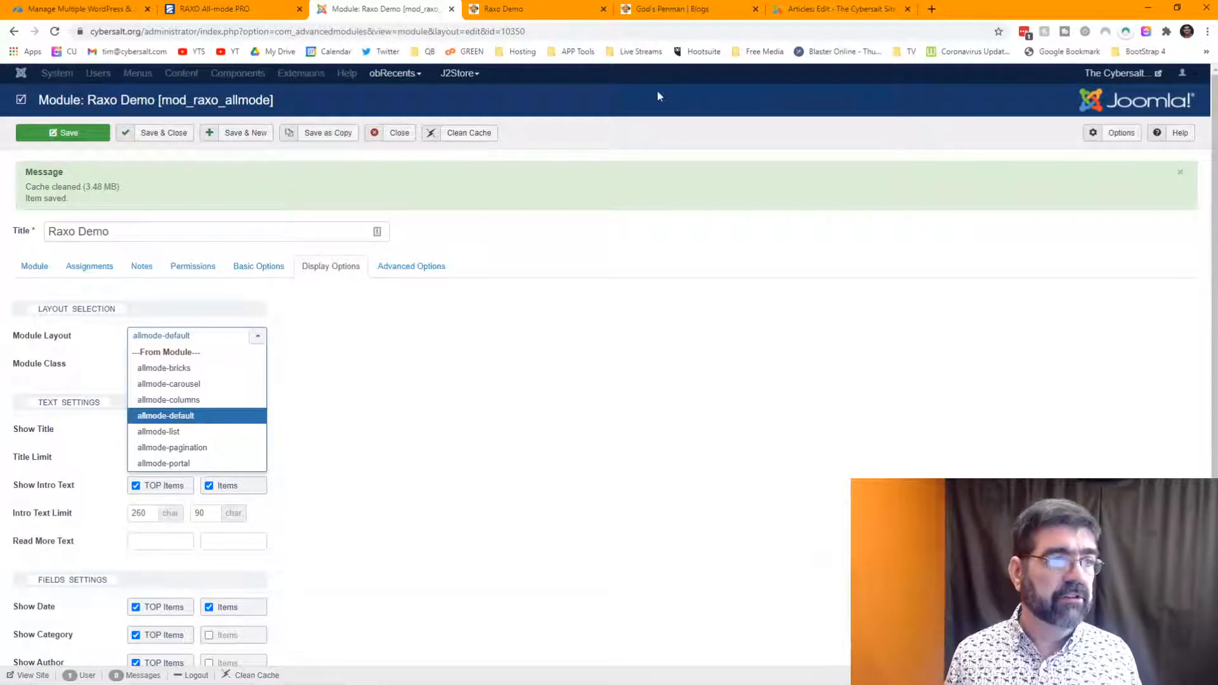
pyautogui.click(279, 9)
pyautogui.moveTo(279, 9); pyautogui.dragTo(853, 11)
pyautogui.moveTo(528, 84)
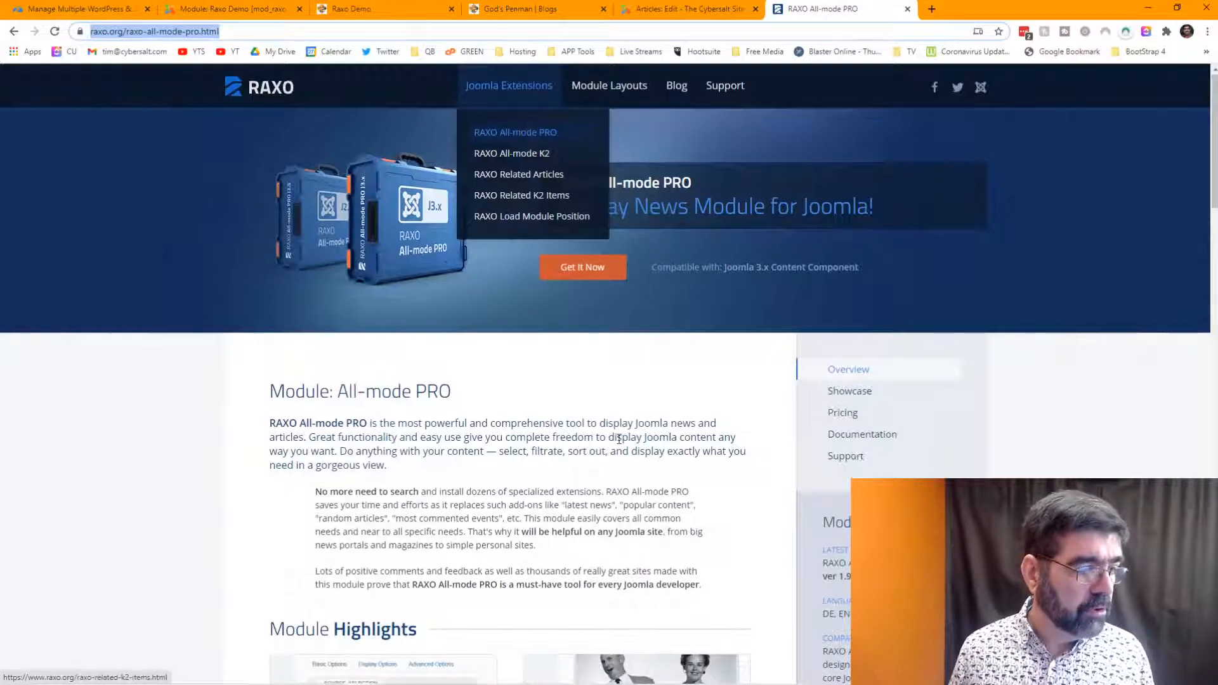
# - Browse the RAXO All-mode PRO page, then open Module Layouts > Built-in Layouts to view the Bricks and Columns examples
pyautogui.scroll(-12, 642, 362)
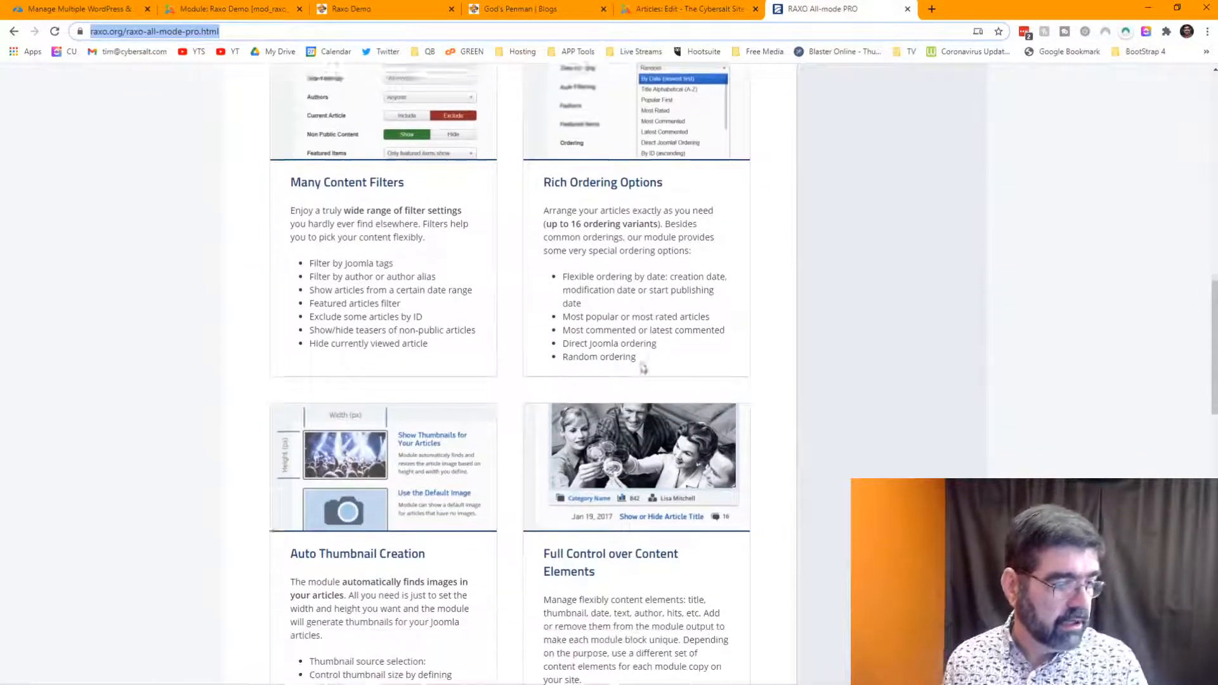
pyautogui.scroll(3, 642, 367)
pyautogui.scroll(-14, 642, 367)
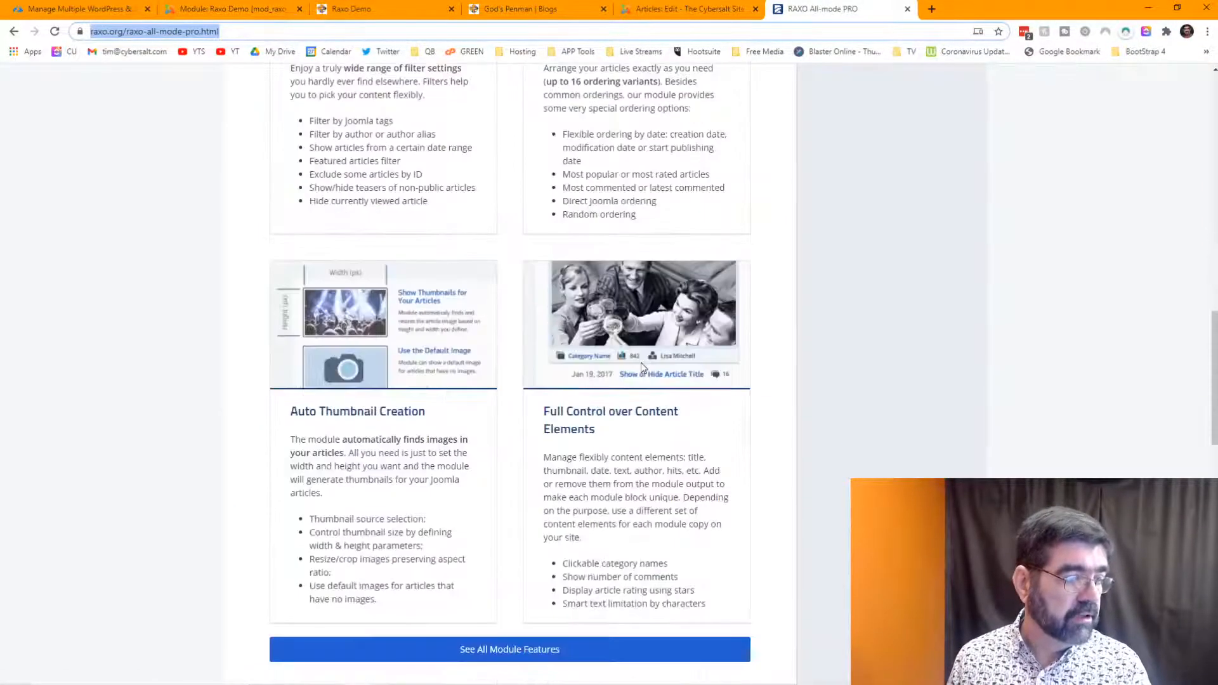
pyautogui.scroll(1, 642, 362)
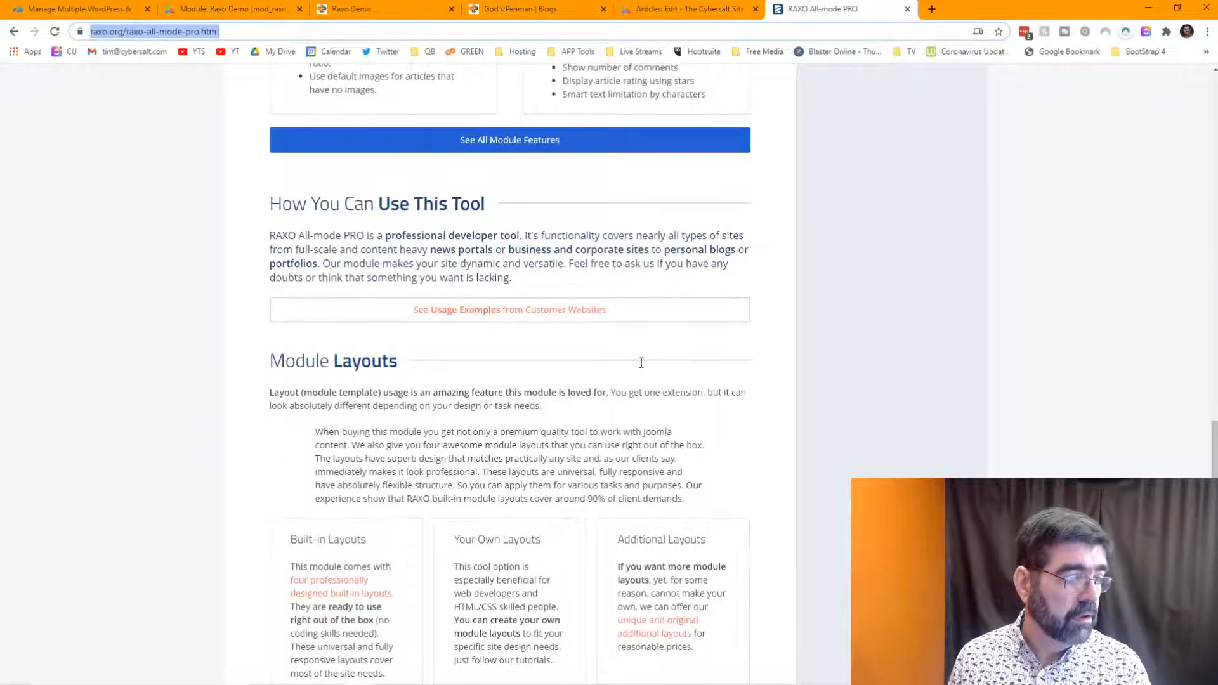
pyautogui.scroll(-5, 642, 362)
pyautogui.scroll(20, 641, 363)
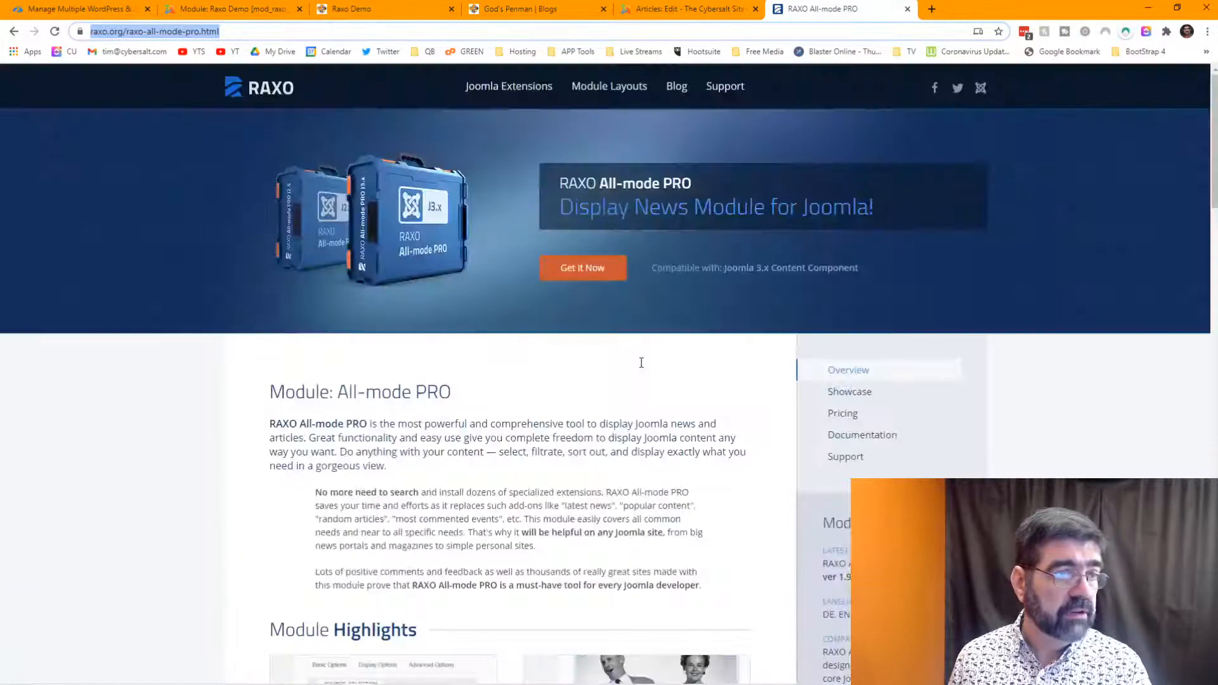
pyautogui.moveTo(631, 86)
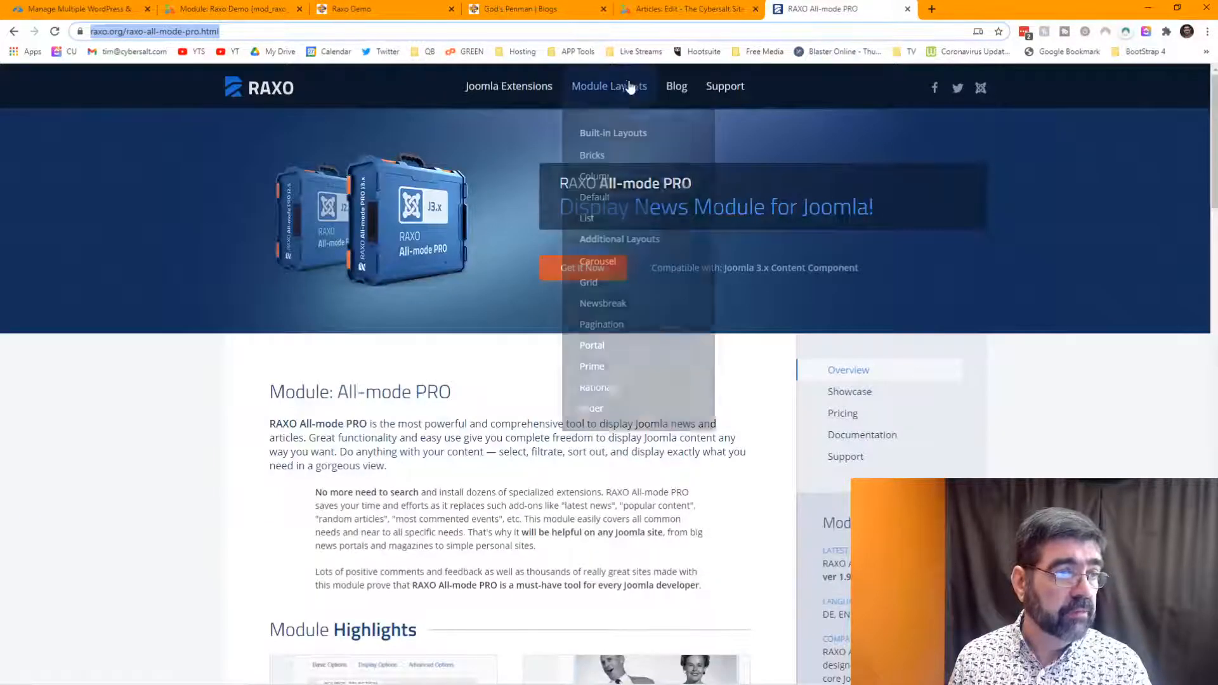
pyautogui.click(624, 134)
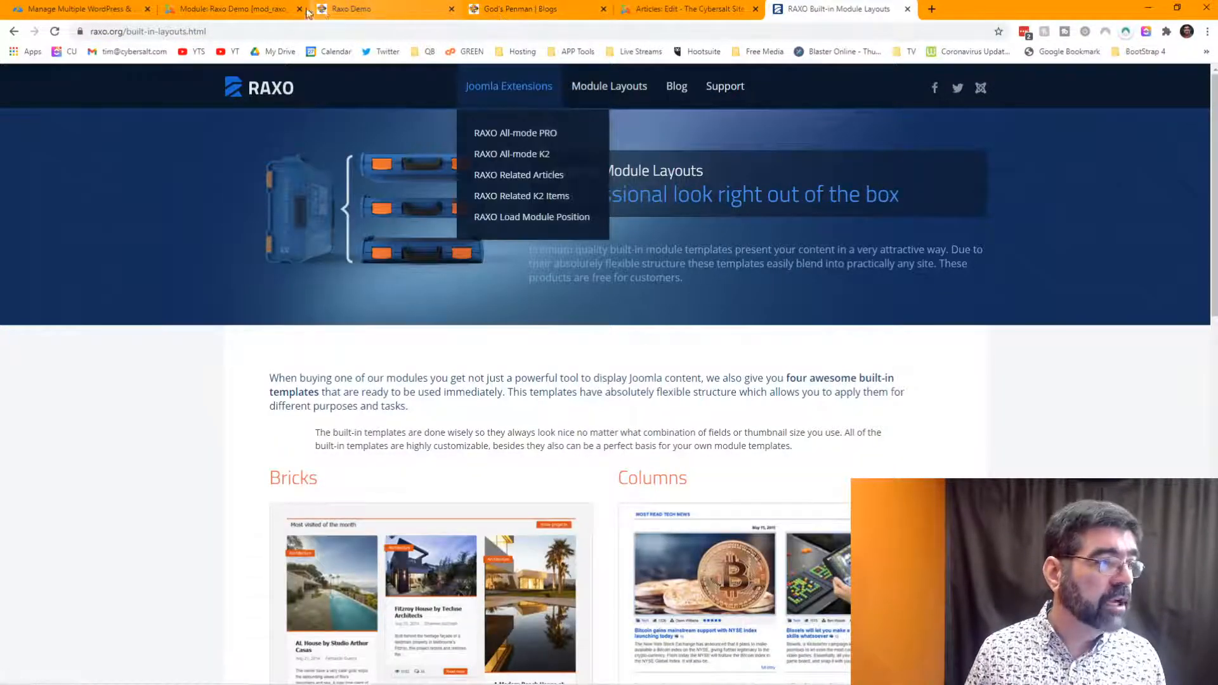
pyautogui.click(236, 9)
# - Set the Raxo Demo module's Module Layout to allmode-bricks and save it
pyautogui.click(259, 335)
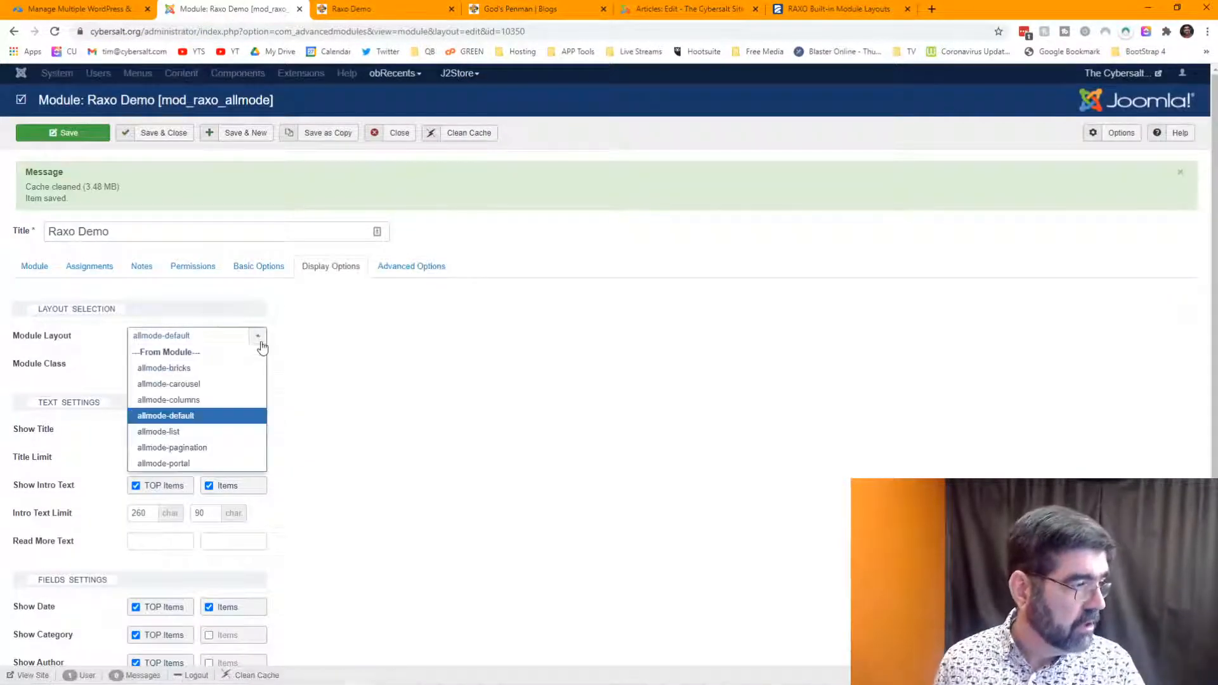
pyautogui.click(228, 369)
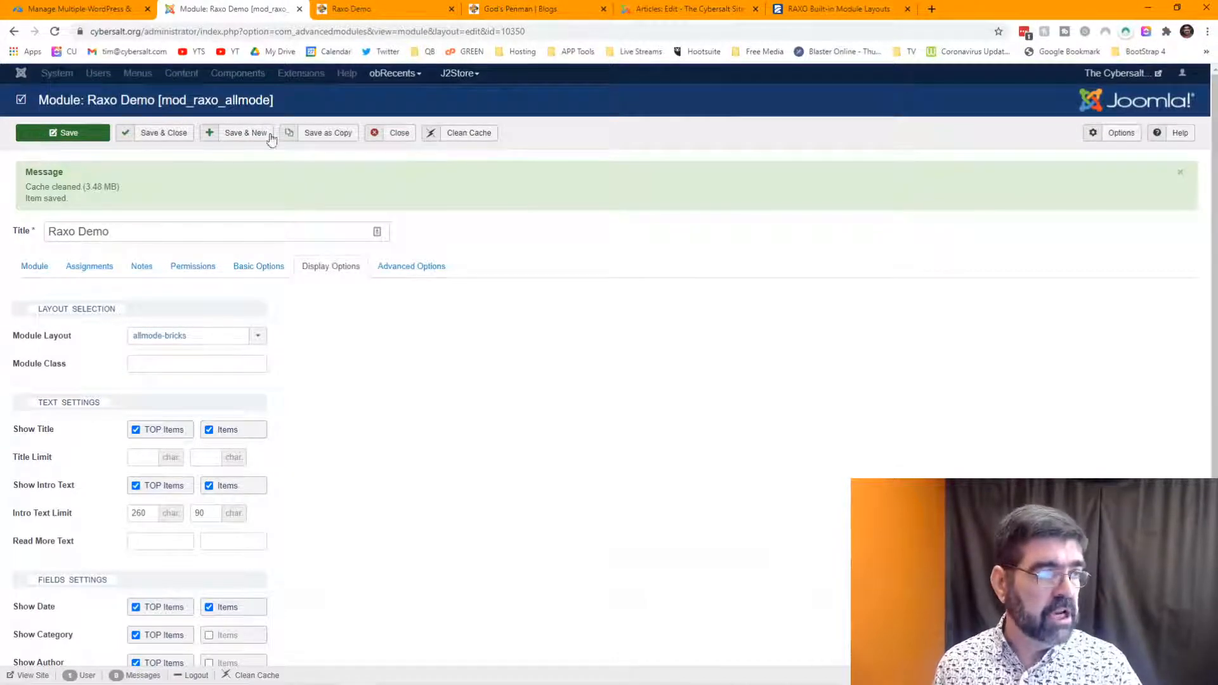
pyautogui.click(320, 140)
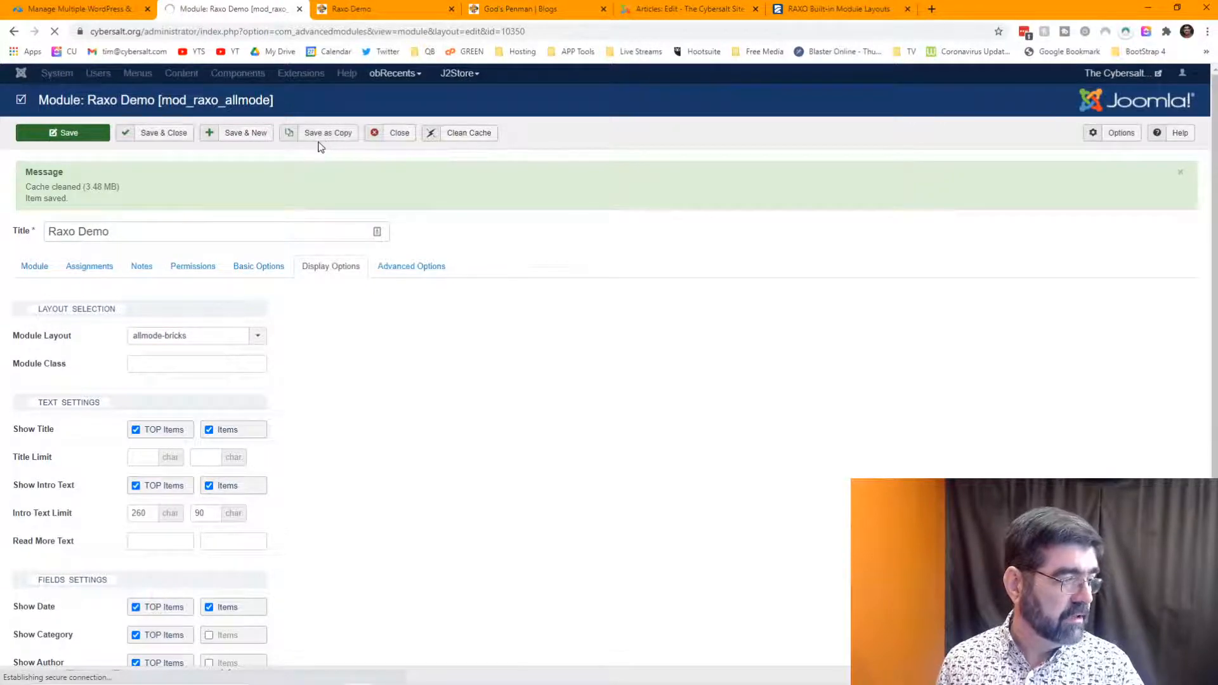
# - Reload the live Raxo Demo page and scroll through the bricks layout
pyautogui.click(393, 6)
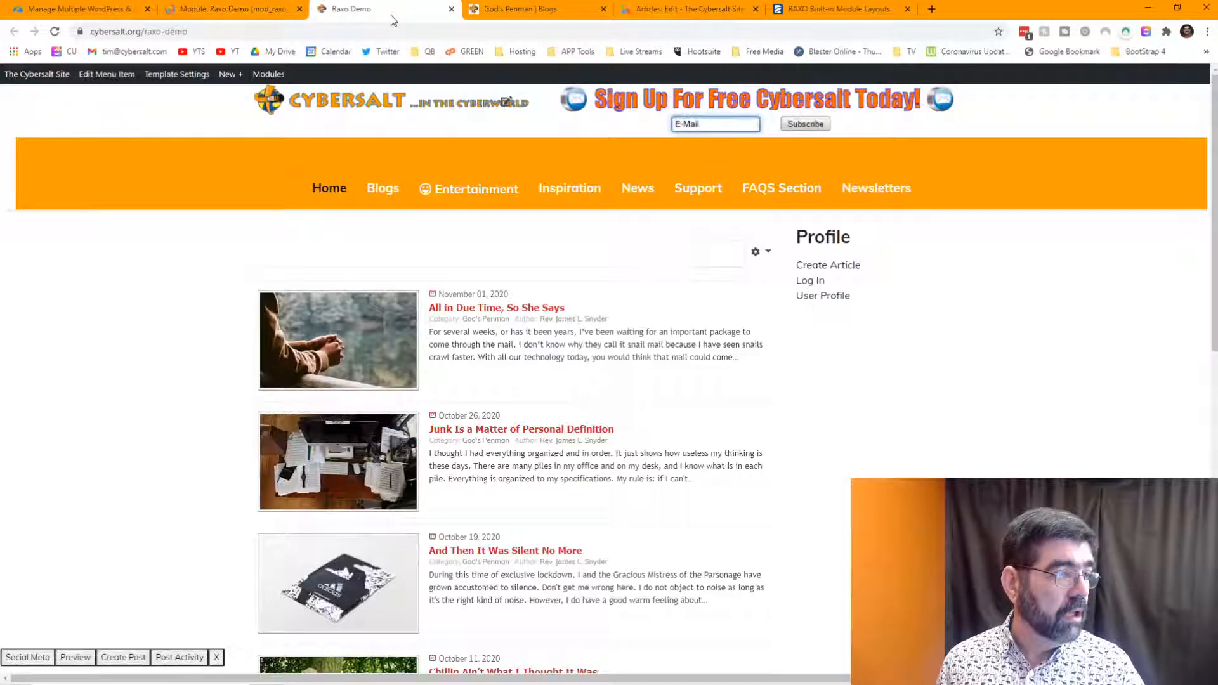
pyautogui.click(55, 32)
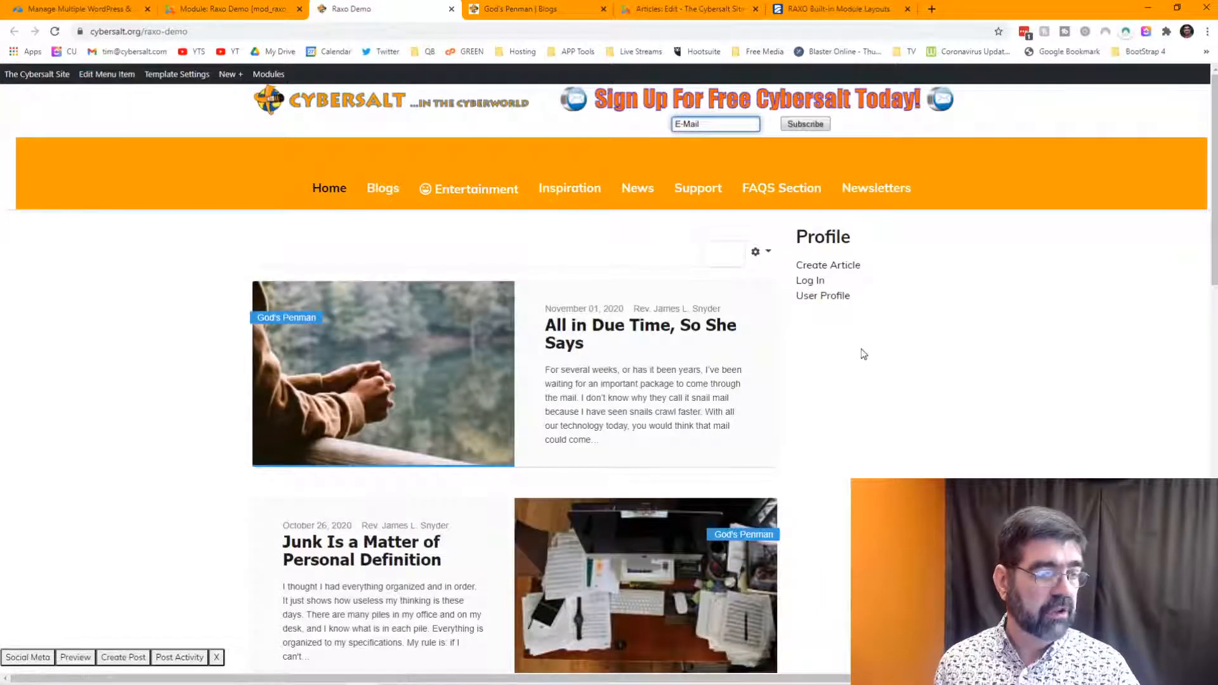
pyautogui.scroll(-7, 864, 354)
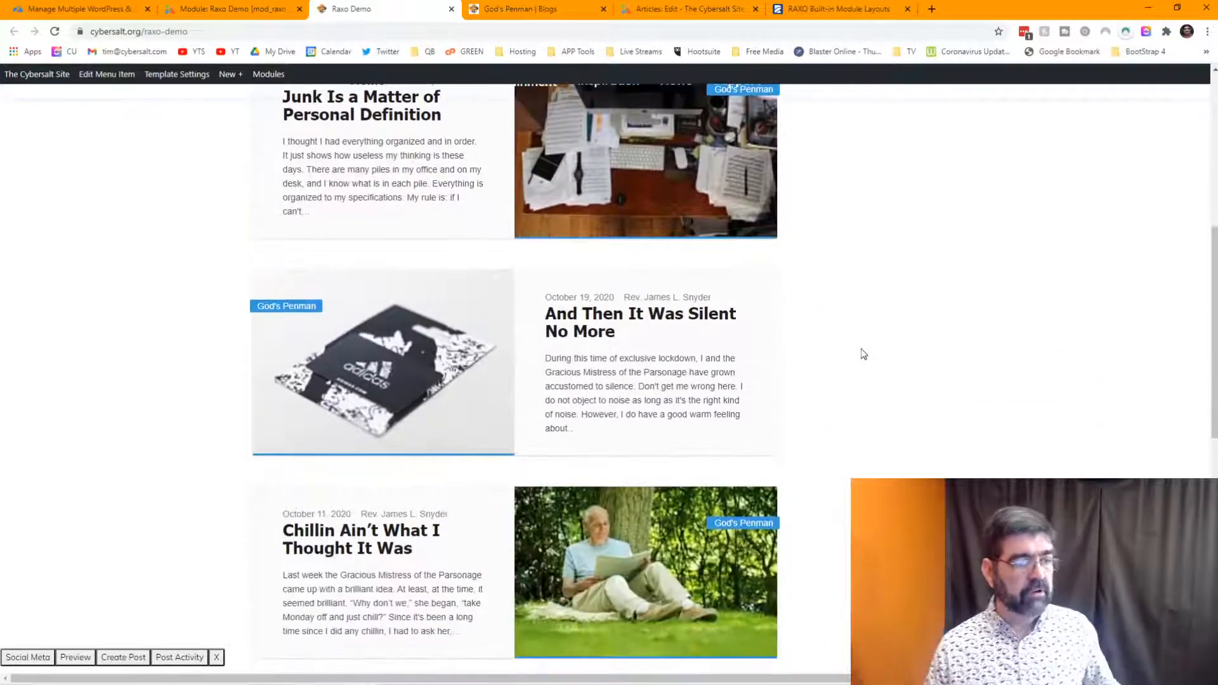
pyautogui.scroll(-2, 864, 354)
pyautogui.scroll(-4, 864, 354)
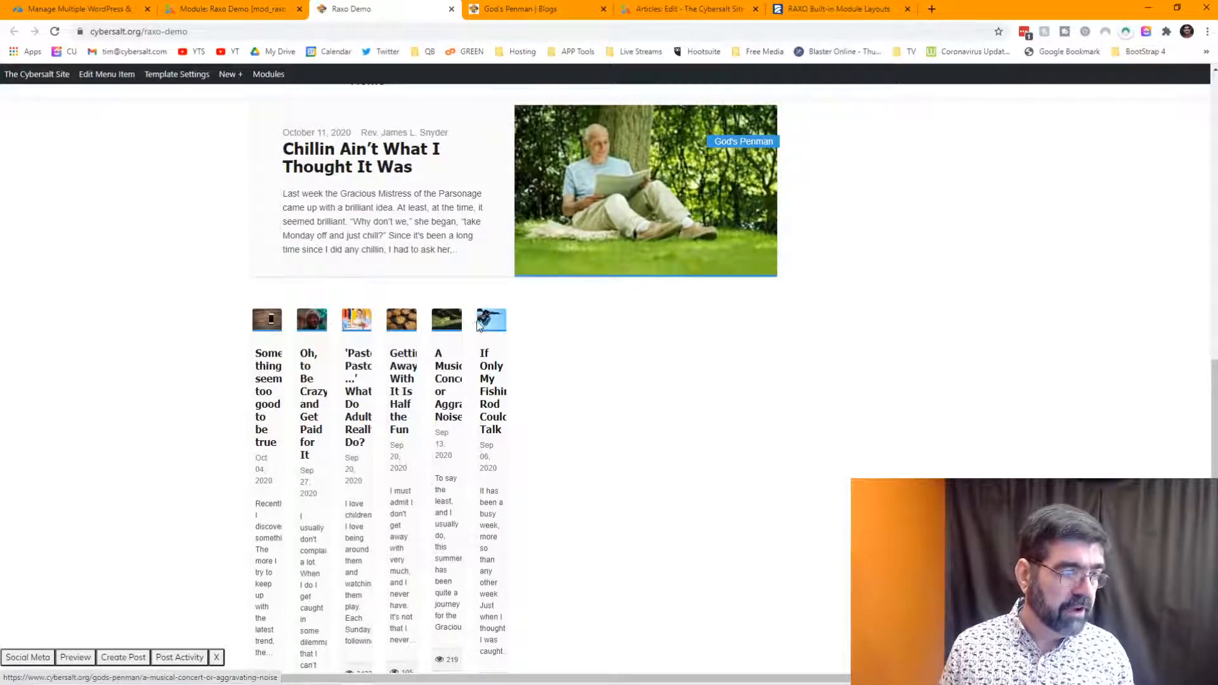
pyautogui.click(226, 13)
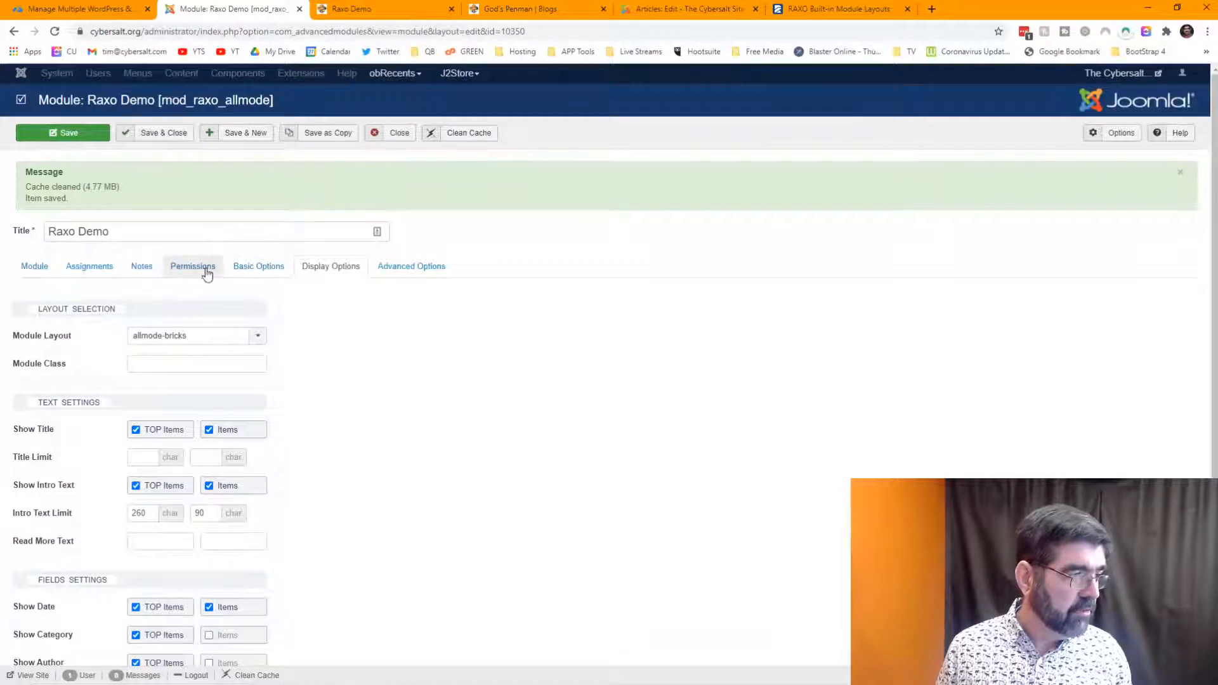
# - Open the module's Basic Options and compare them against the live Raxo Demo page
pyautogui.click(240, 274)
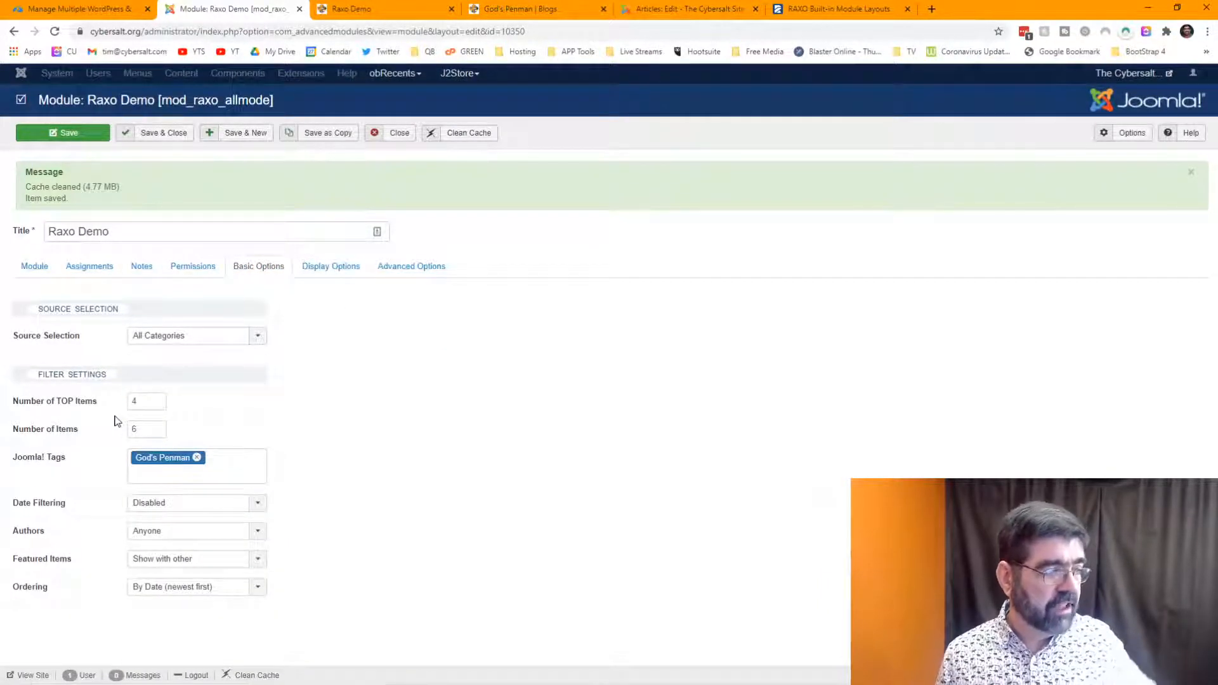
pyautogui.click(353, 10)
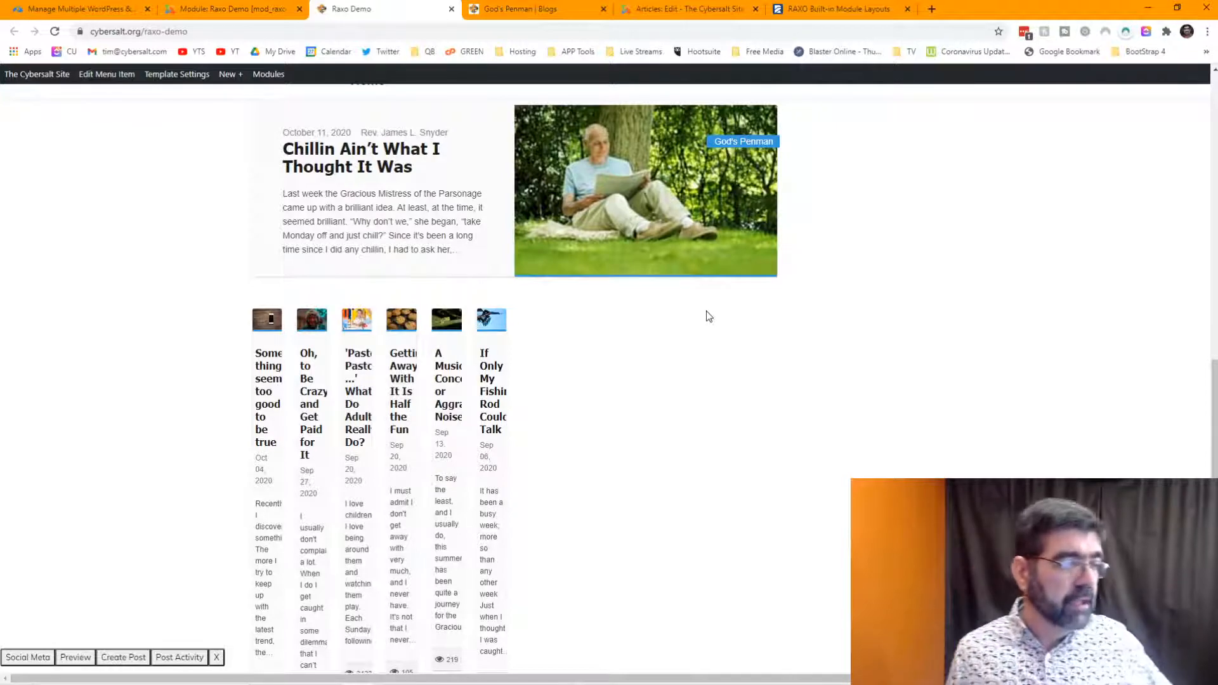
pyautogui.scroll(-2, 709, 316)
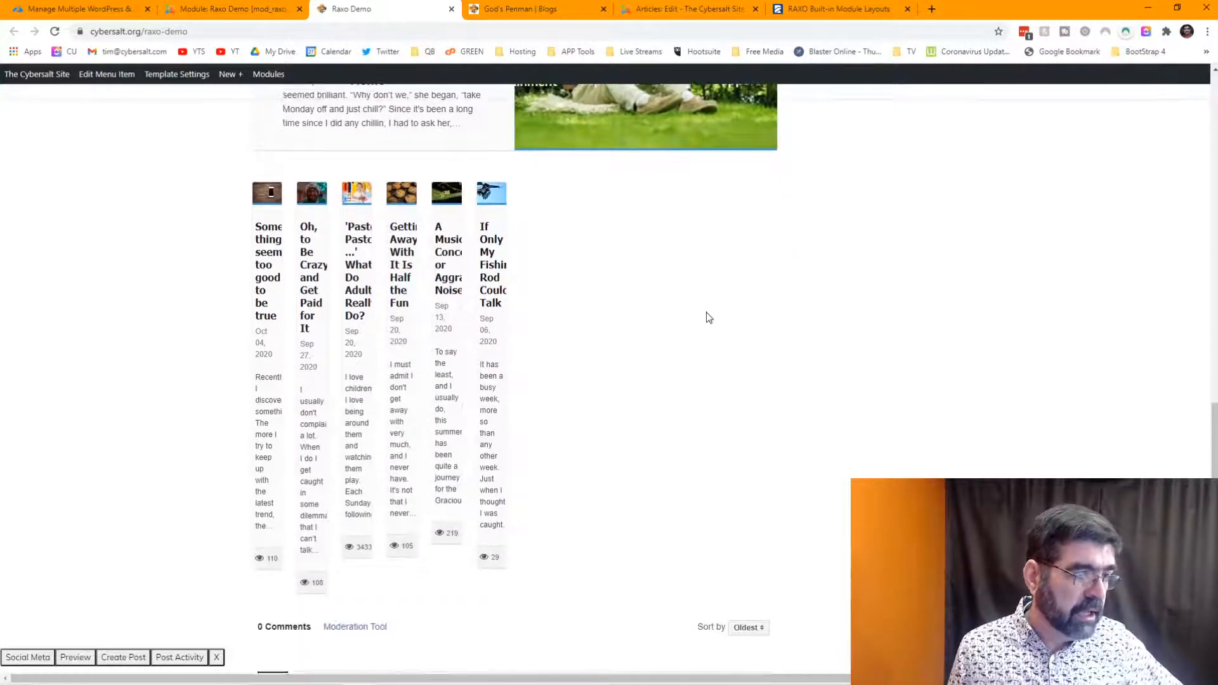
pyautogui.scroll(4, 709, 316)
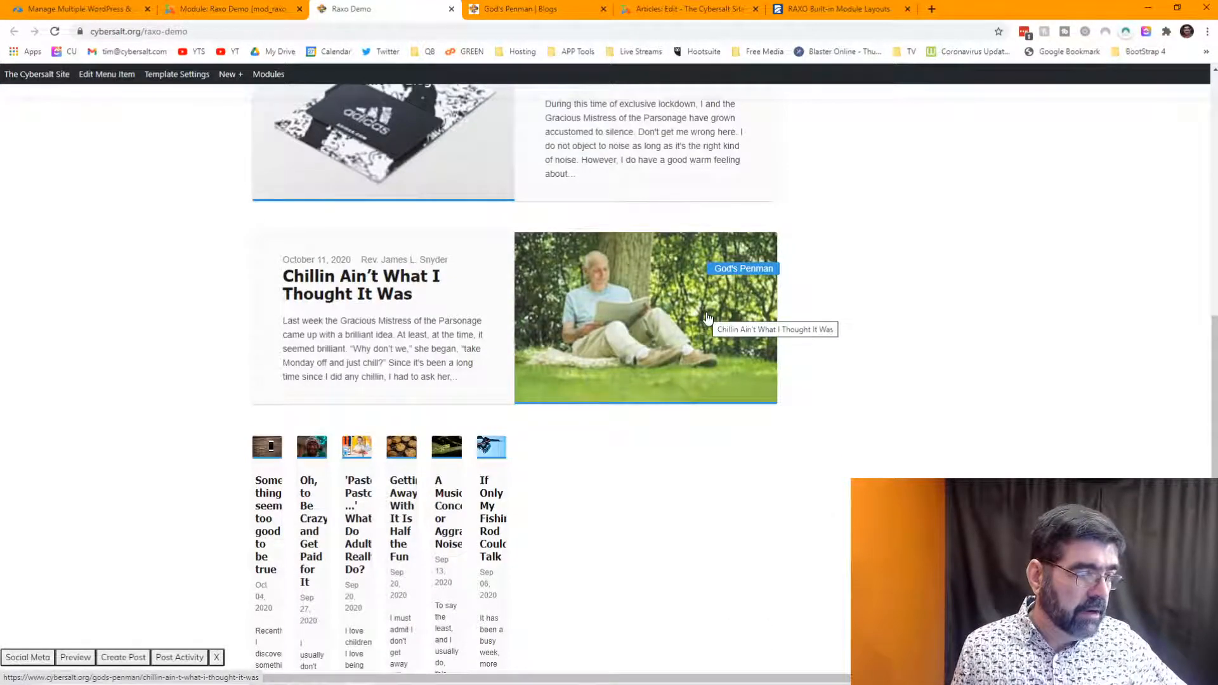
pyautogui.scroll(6, 708, 315)
pyautogui.click(253, 8)
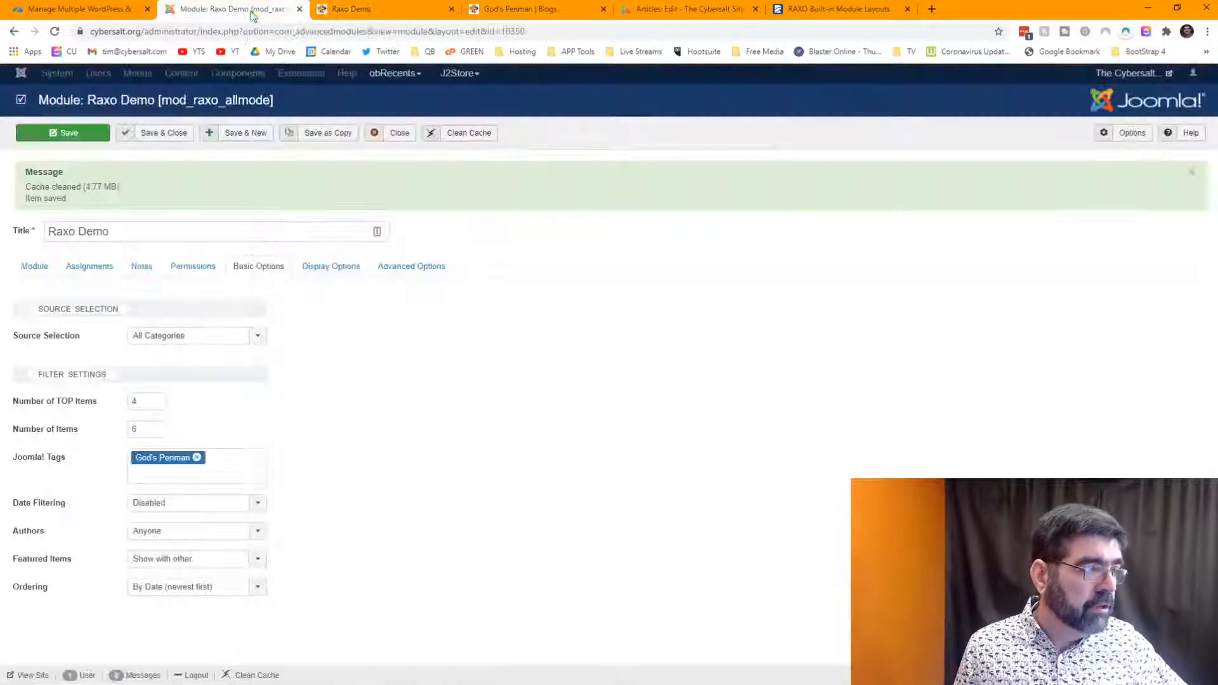
# - Change Number of TOP Items from 4 to 0 and reload the live page to check it
pyautogui.moveTo(146, 402); pyautogui.dragTo(121, 406)
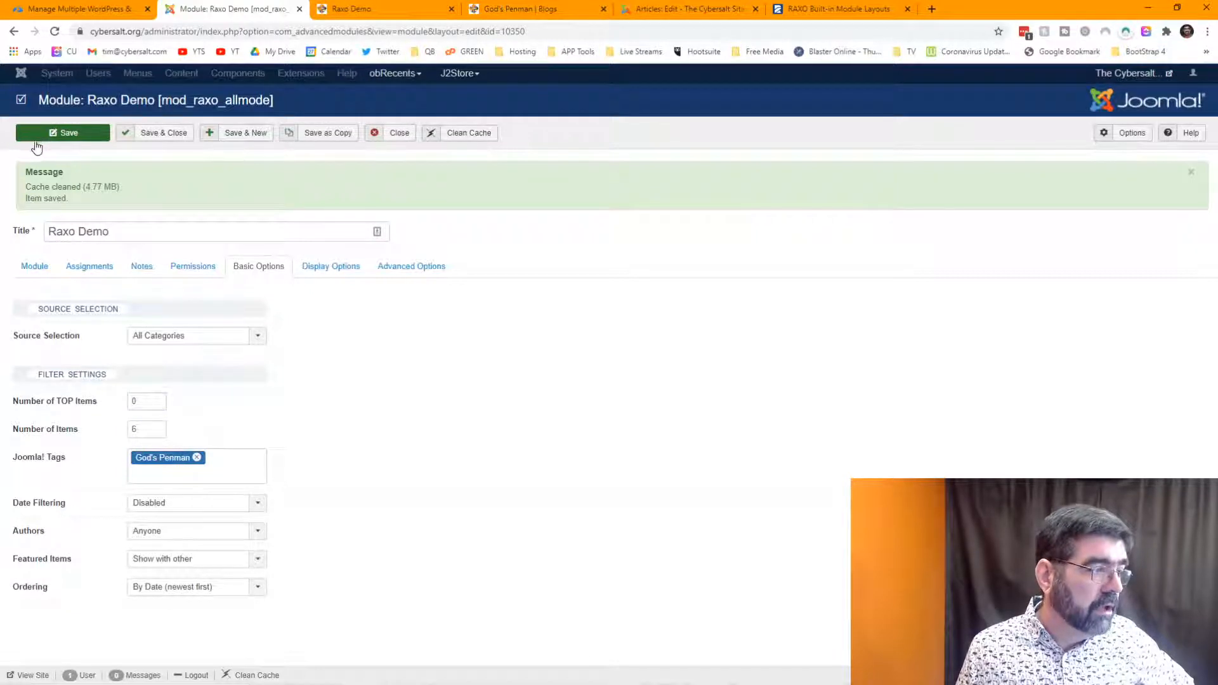
pyautogui.click(370, 13)
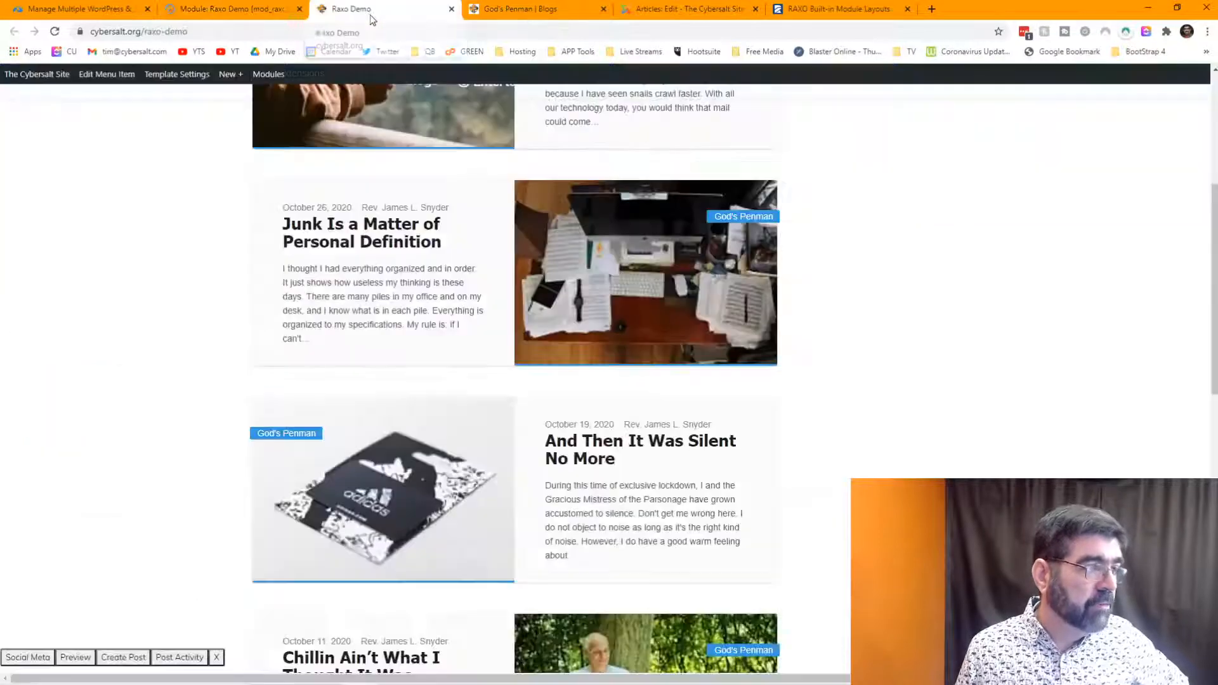
pyautogui.click(53, 31)
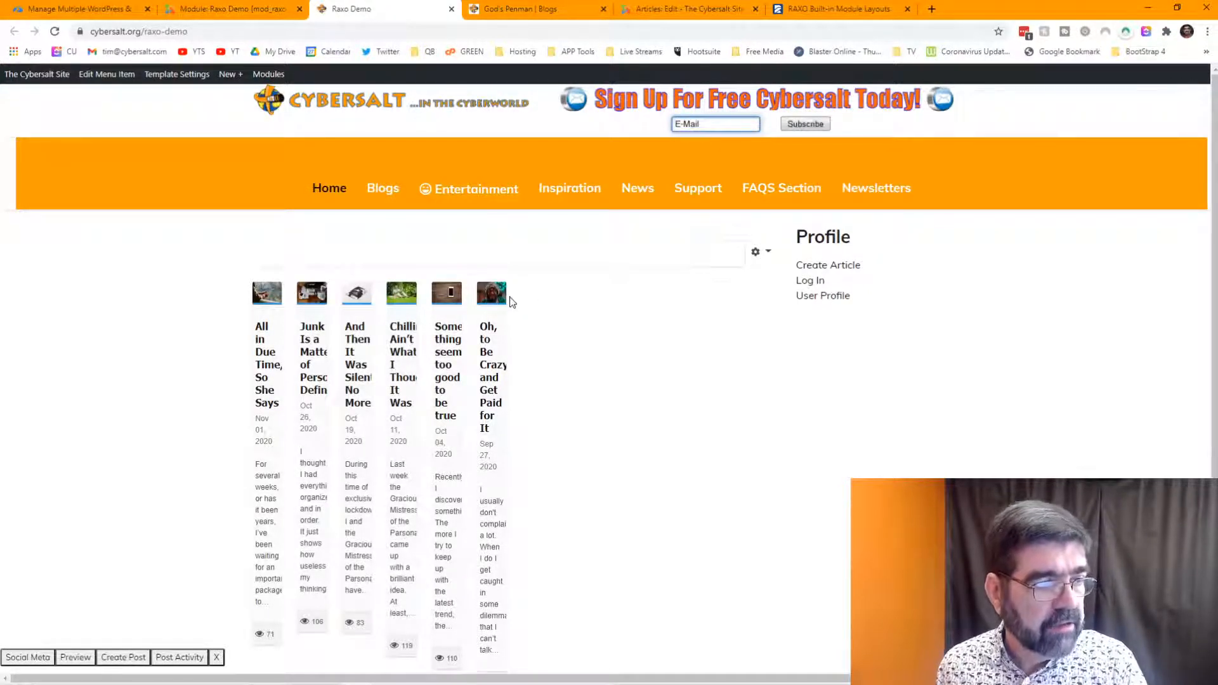
pyautogui.click(219, 8)
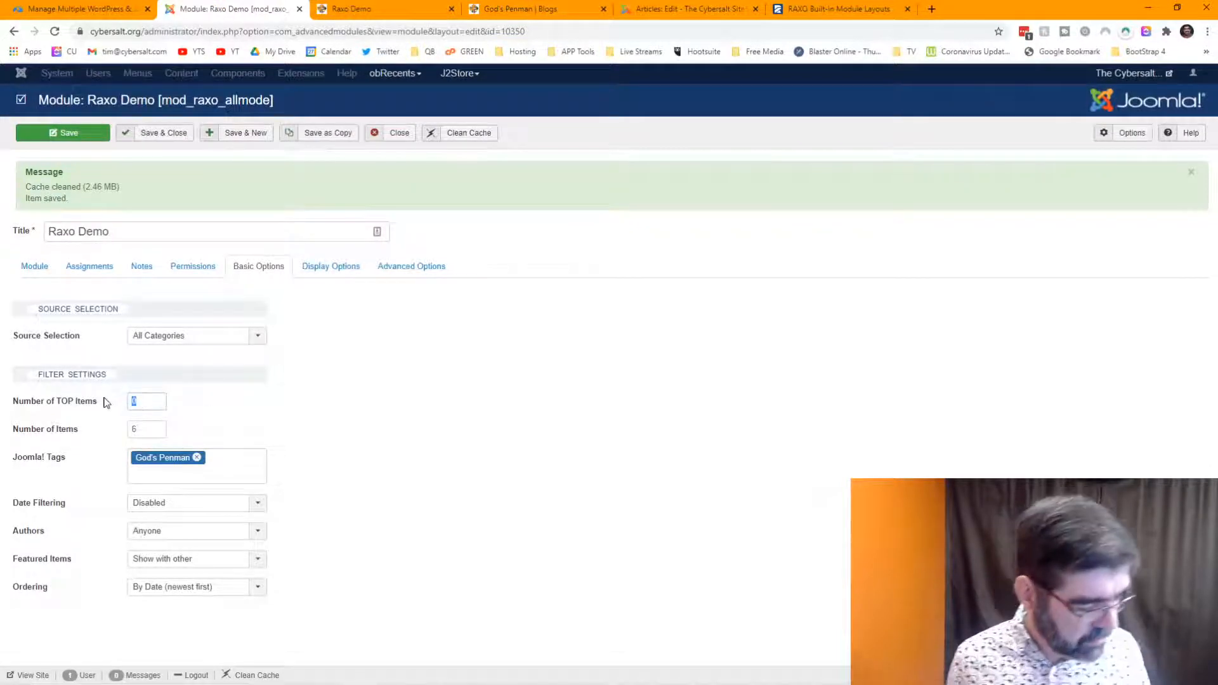
# - Set Number of TOP Items to 8 and save the module
pyautogui.write('4')
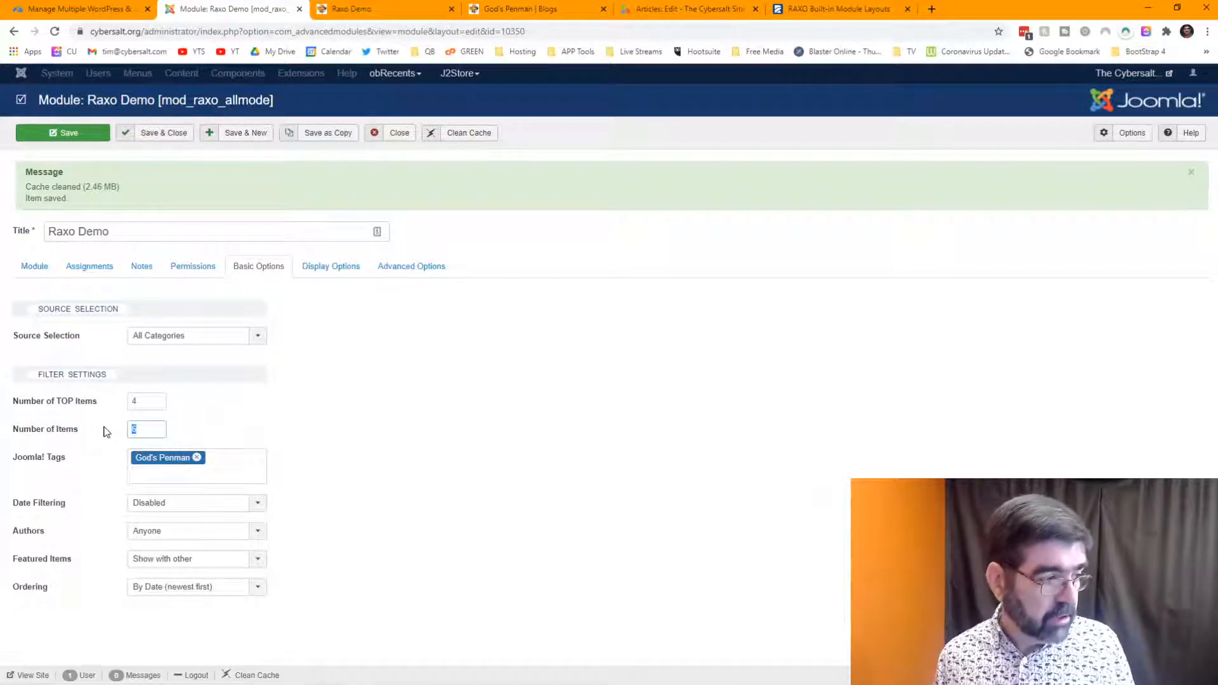
pyautogui.write('0')
pyautogui.doubleClick(132, 400)
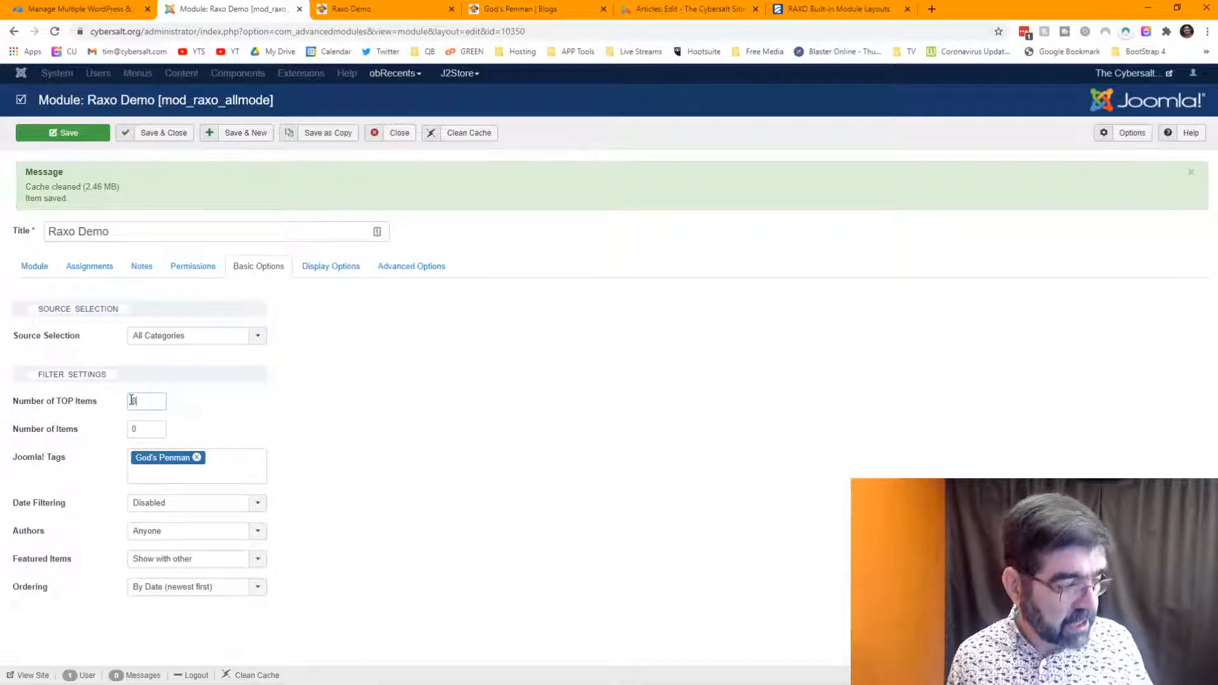
pyautogui.write('8')
pyautogui.click(62, 136)
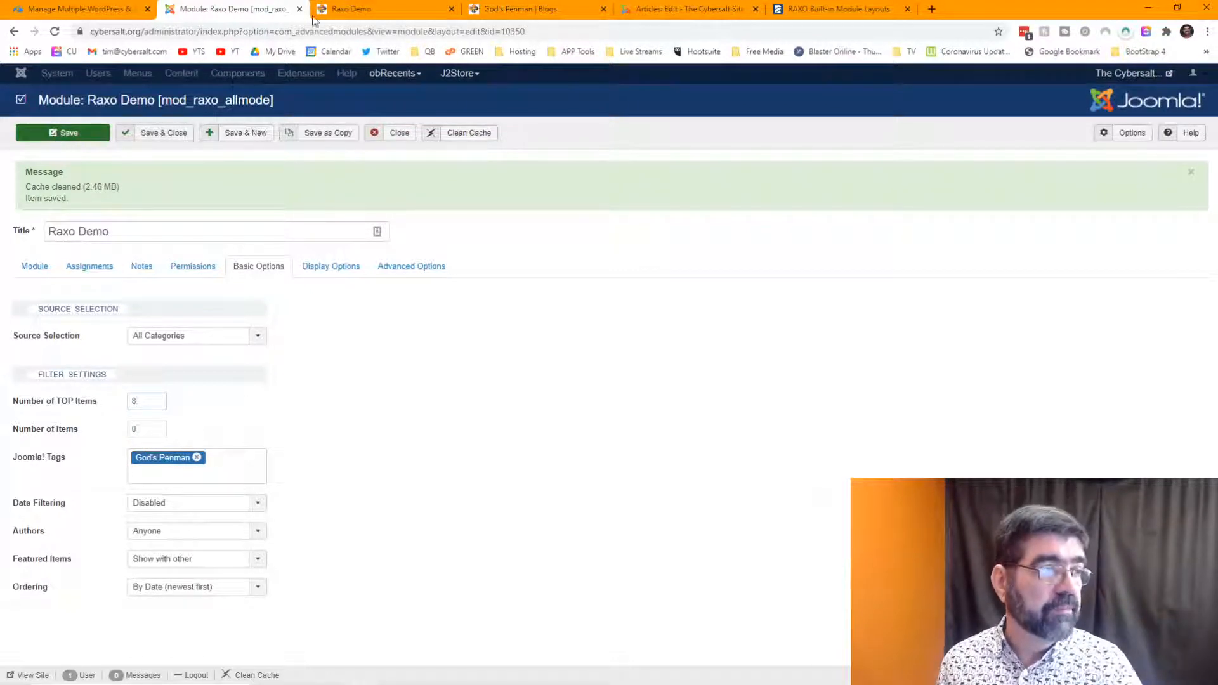
# - Reload the live Raxo Demo page and scroll through the result with 8 top items
pyautogui.click(394, 8)
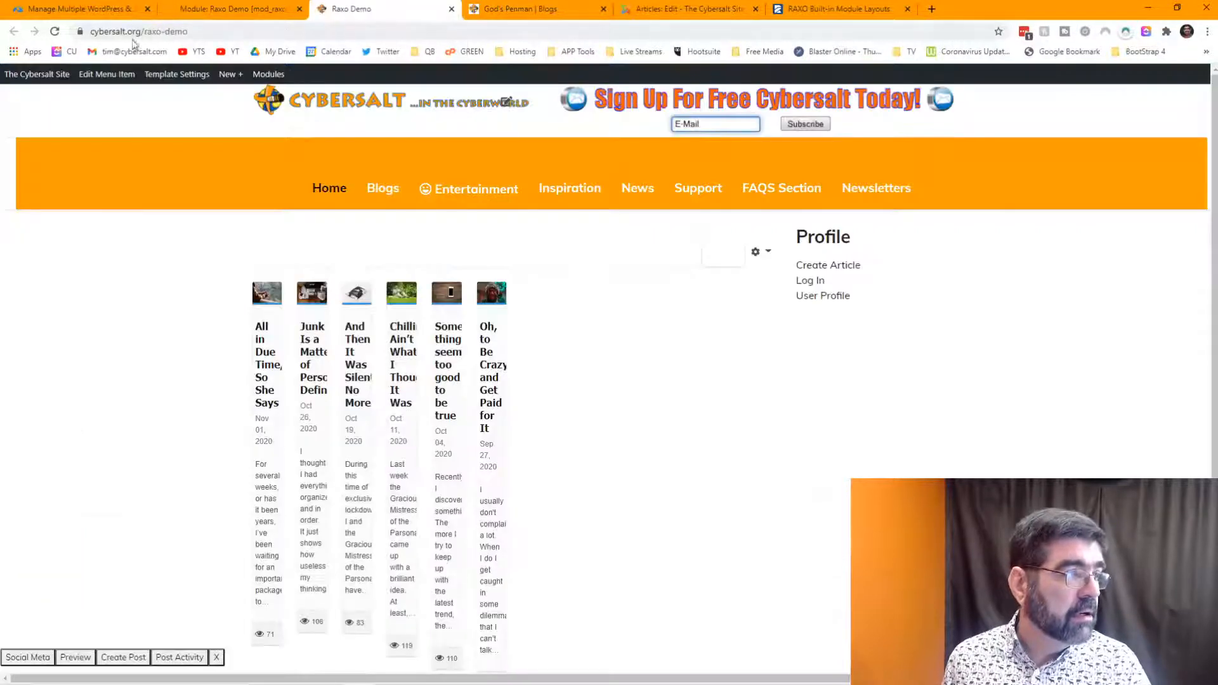
pyautogui.click(54, 31)
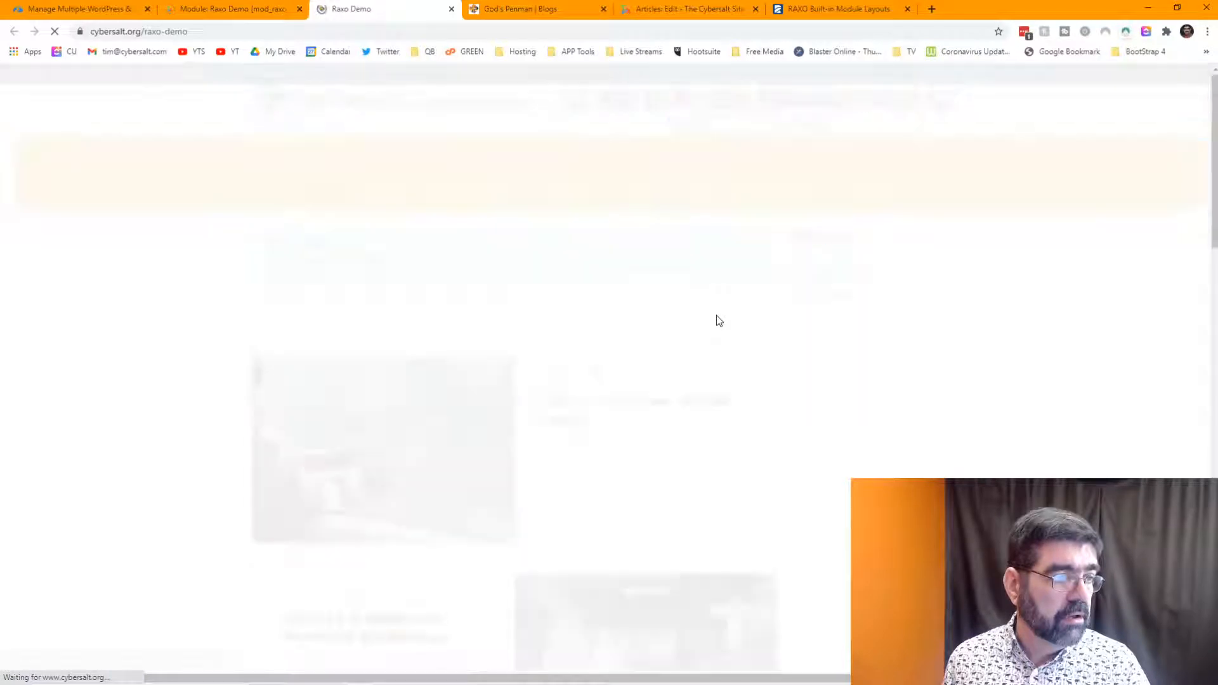
pyautogui.scroll(-3, 719, 321)
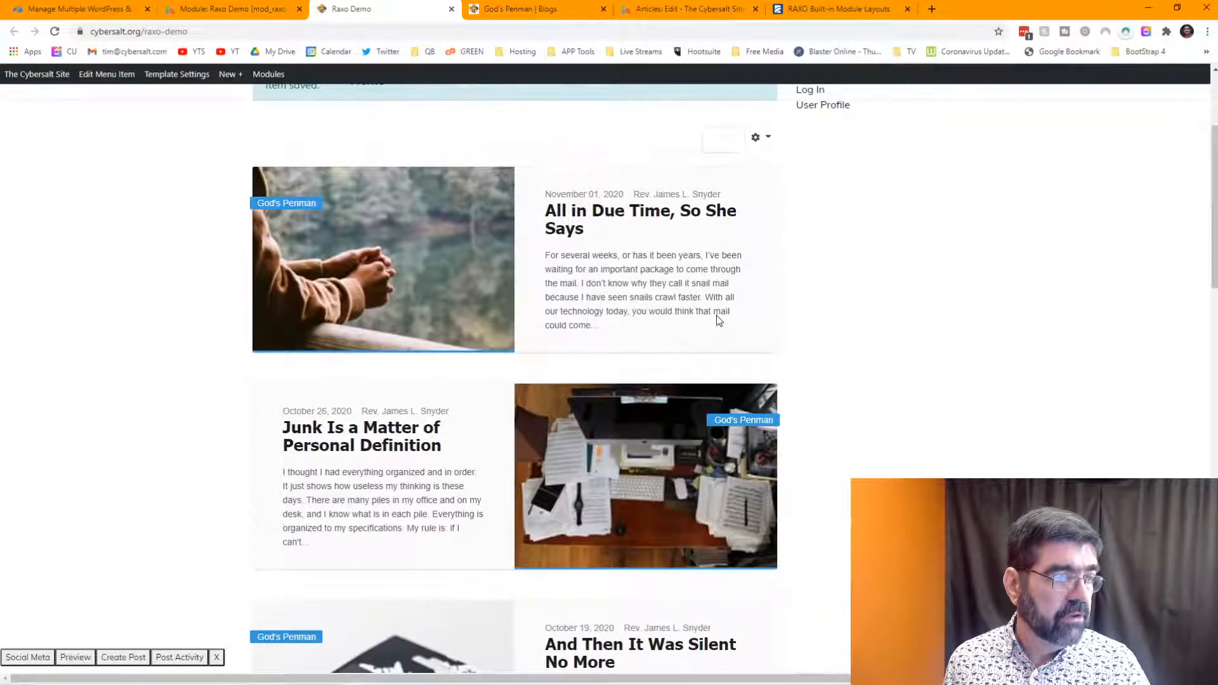
pyautogui.scroll(-1, 717, 318)
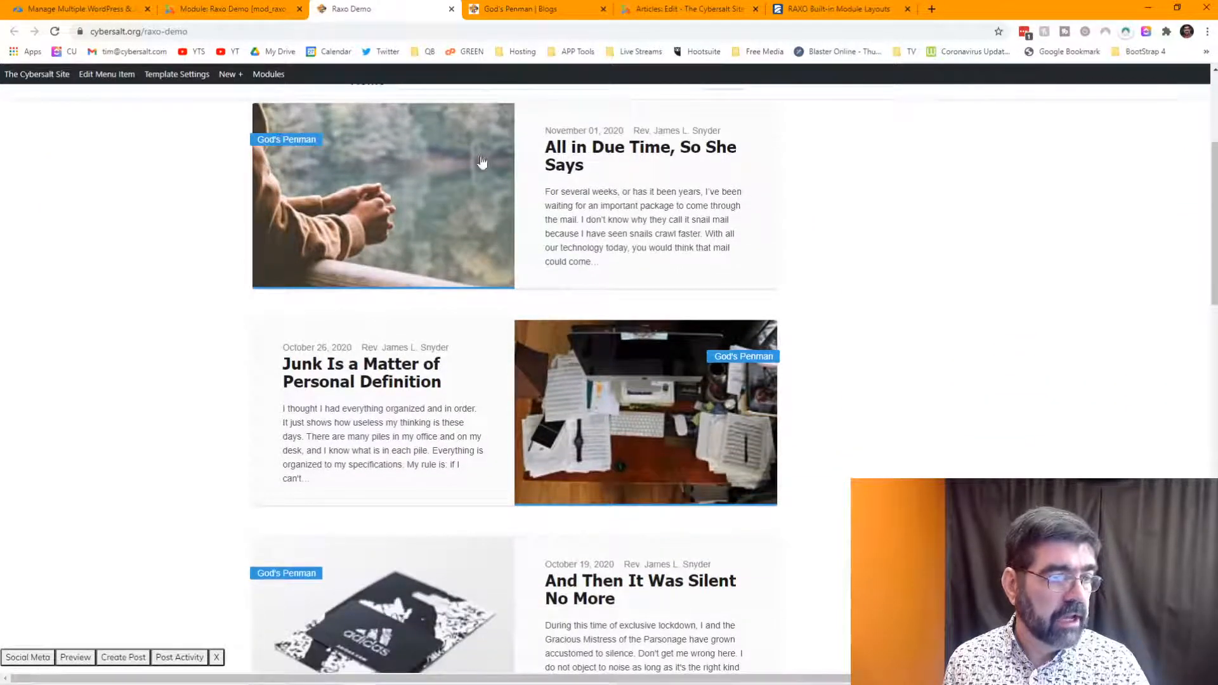
pyautogui.scroll(-10, 689, 219)
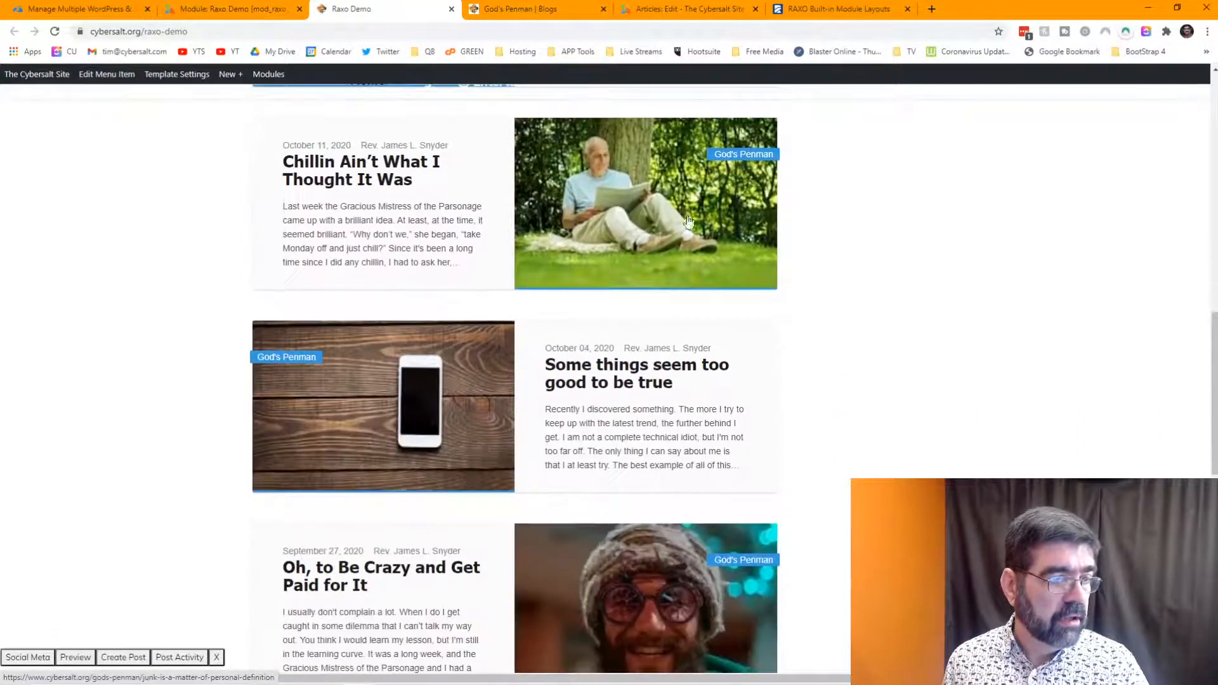
pyautogui.scroll(-10, 689, 221)
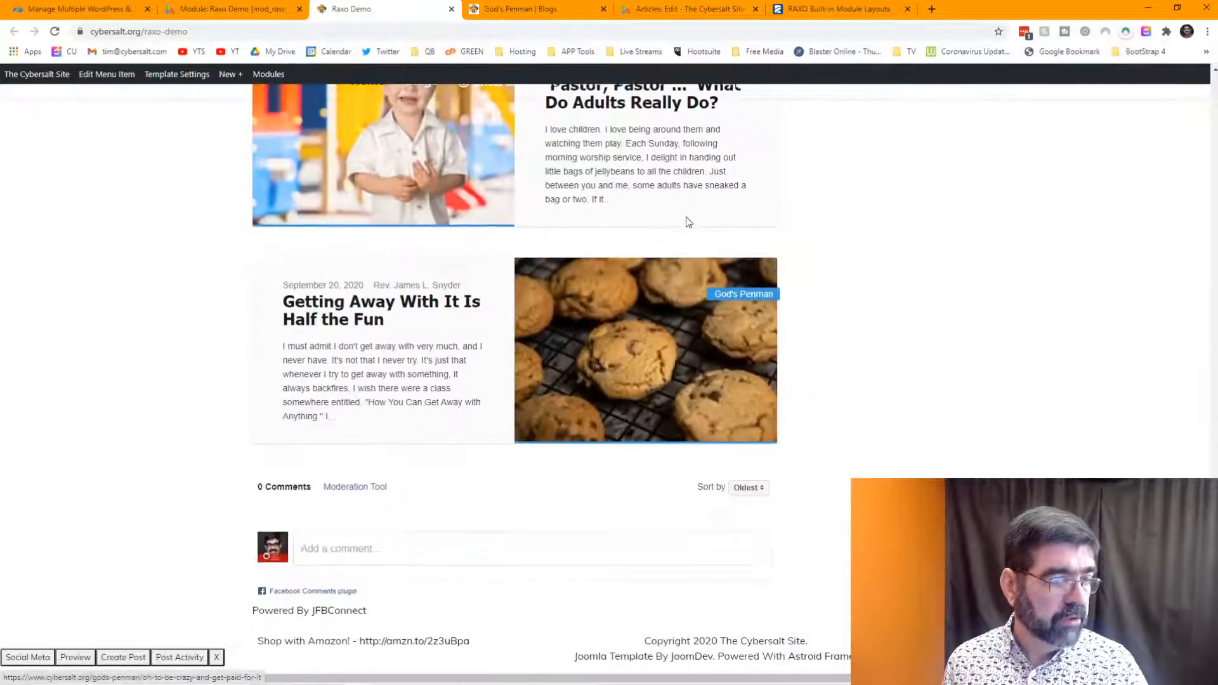
pyautogui.scroll(10, 689, 221)
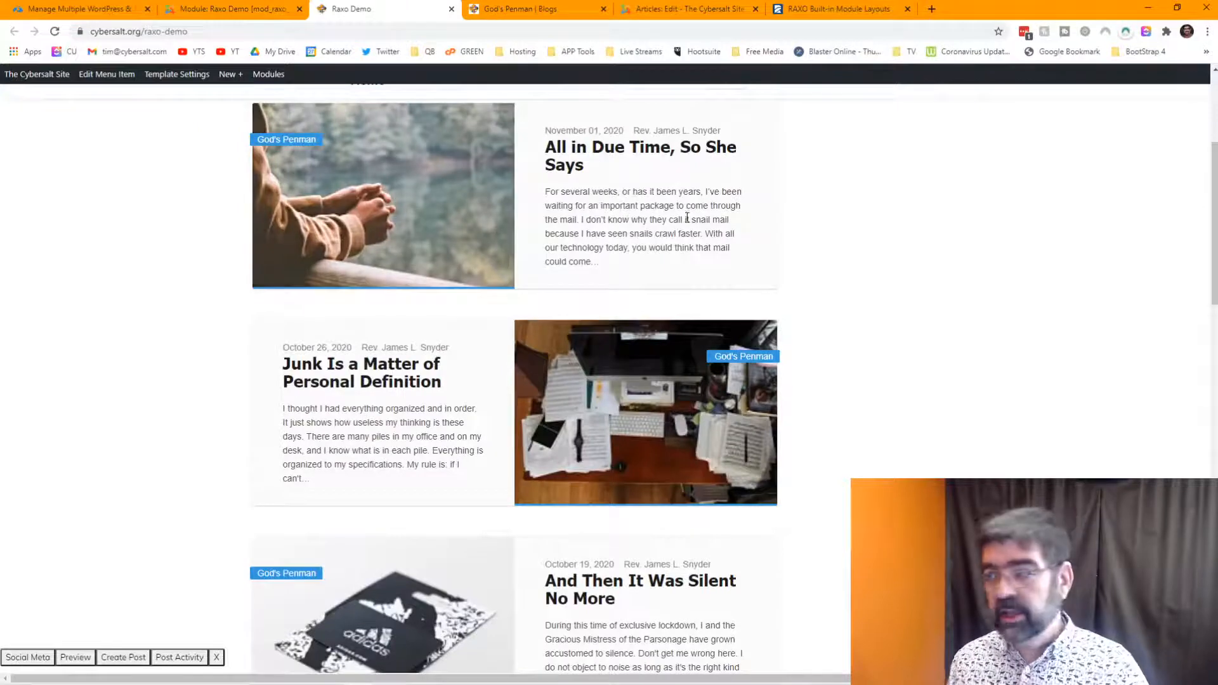
# - Back in the module, set Number of TOP Items to 4 and Number of Items to 6
pyautogui.hotkey('ctrl', 'shift', 'Tab')
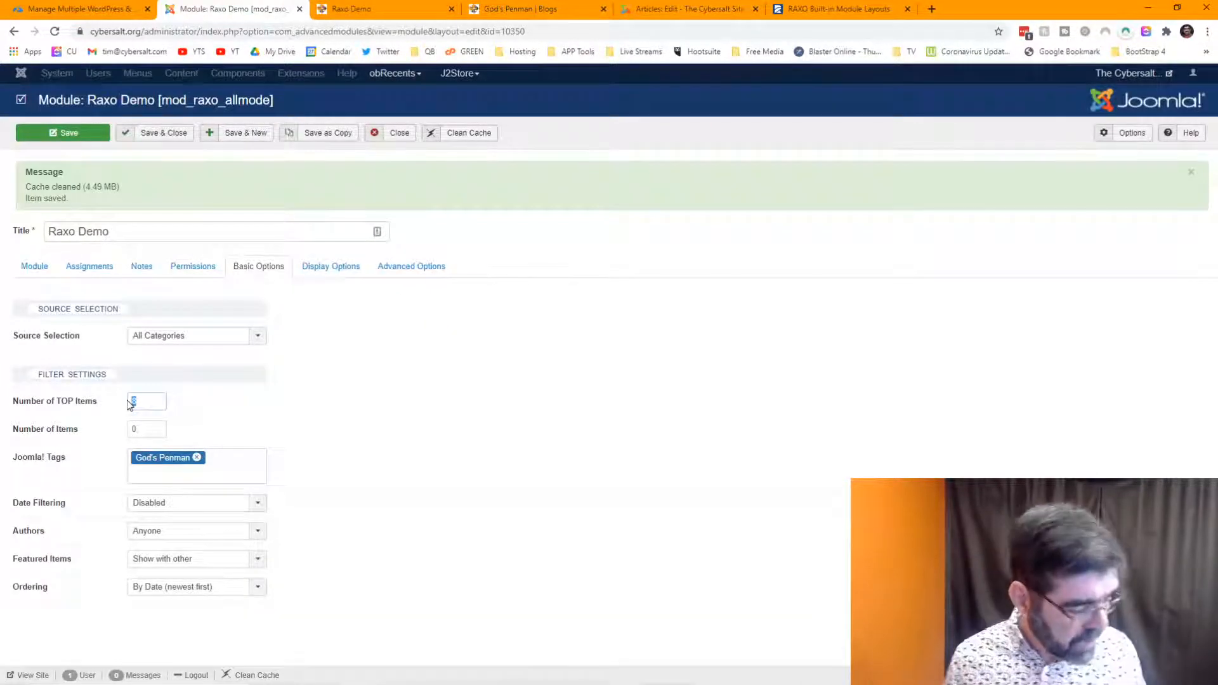
pyautogui.write('4')
pyautogui.press('Tab')
pyautogui.write('6')
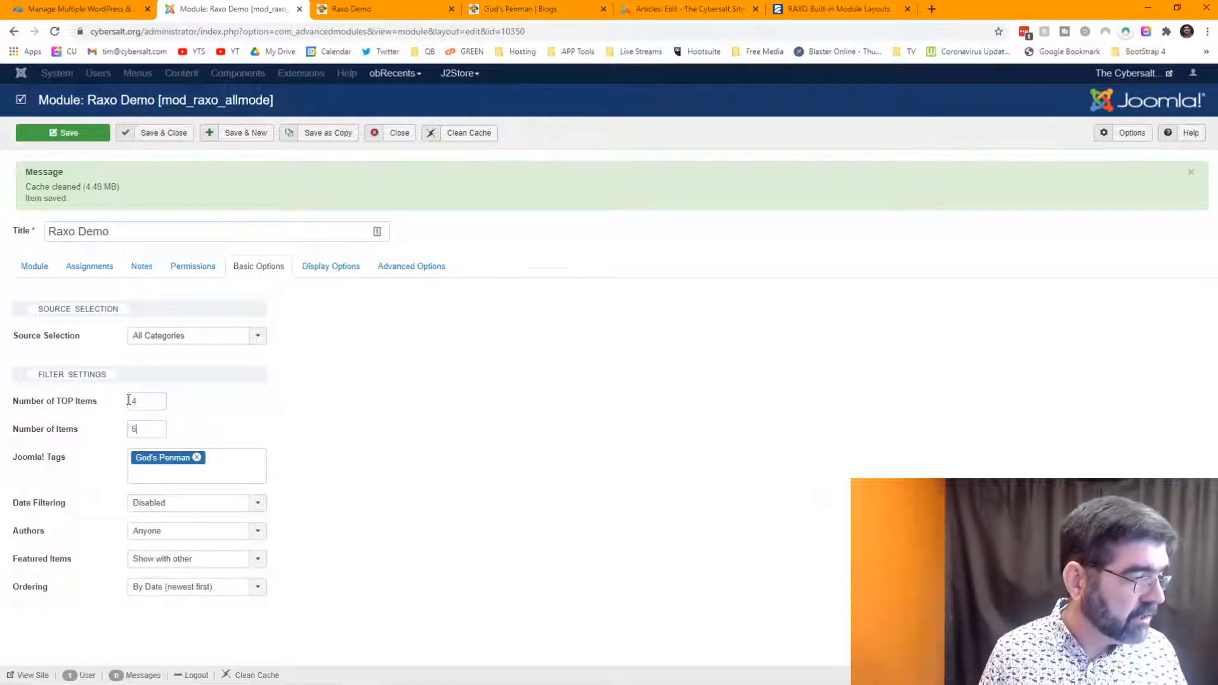
pyautogui.click(343, 269)
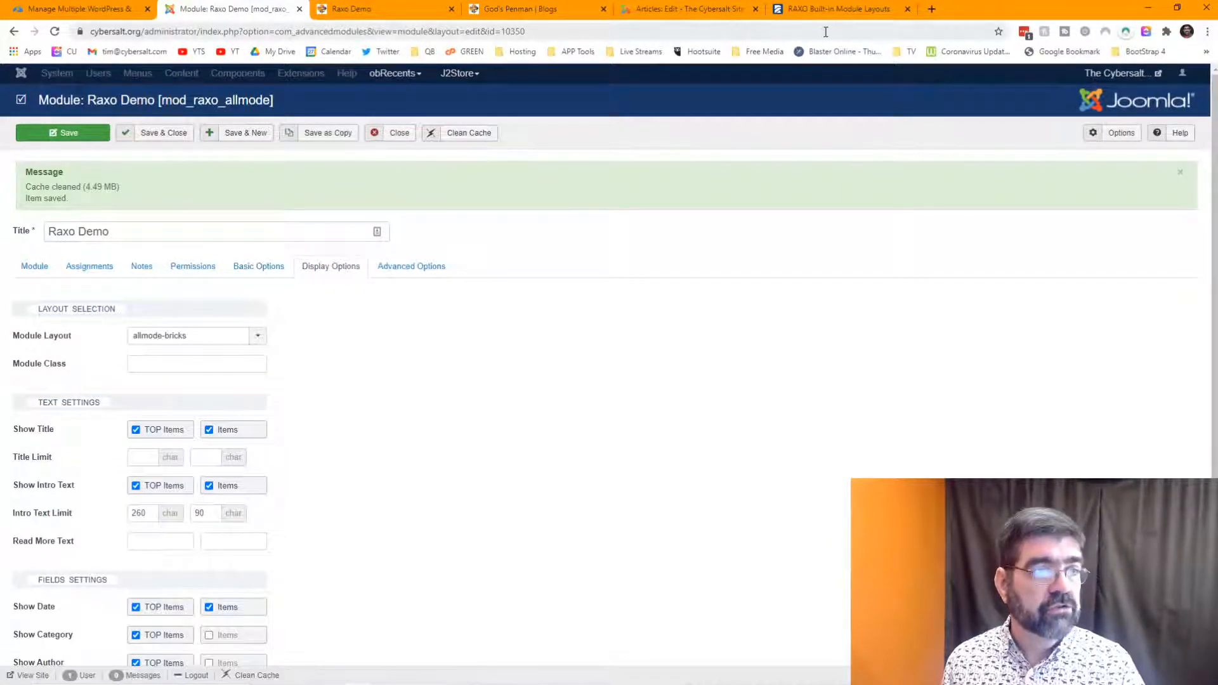
pyautogui.click(799, 9)
pyautogui.scroll(-2, 741, 348)
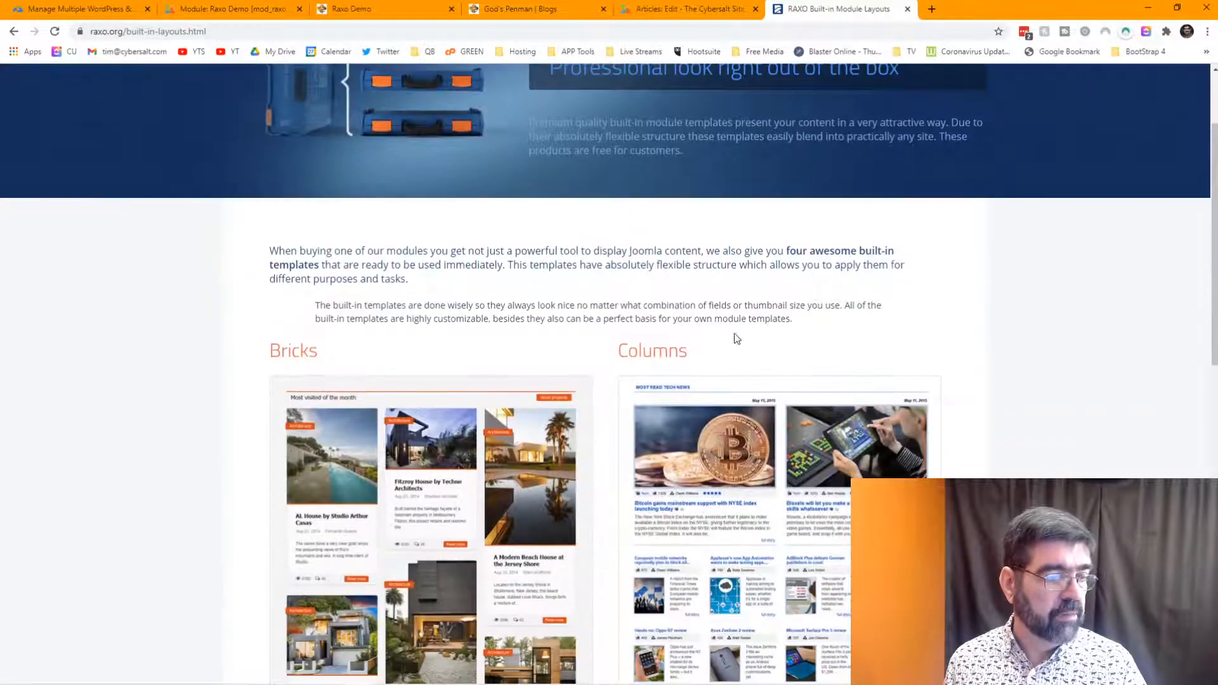
pyautogui.scroll(-1, 741, 348)
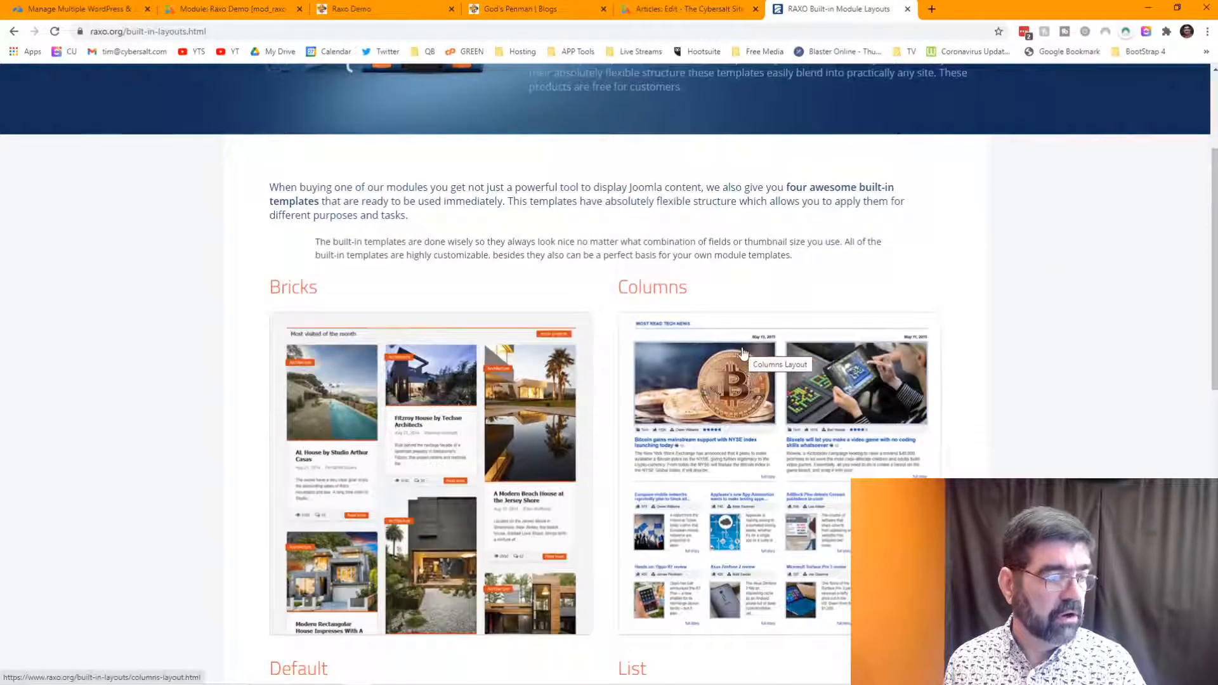
pyautogui.scroll(-3, 743, 353)
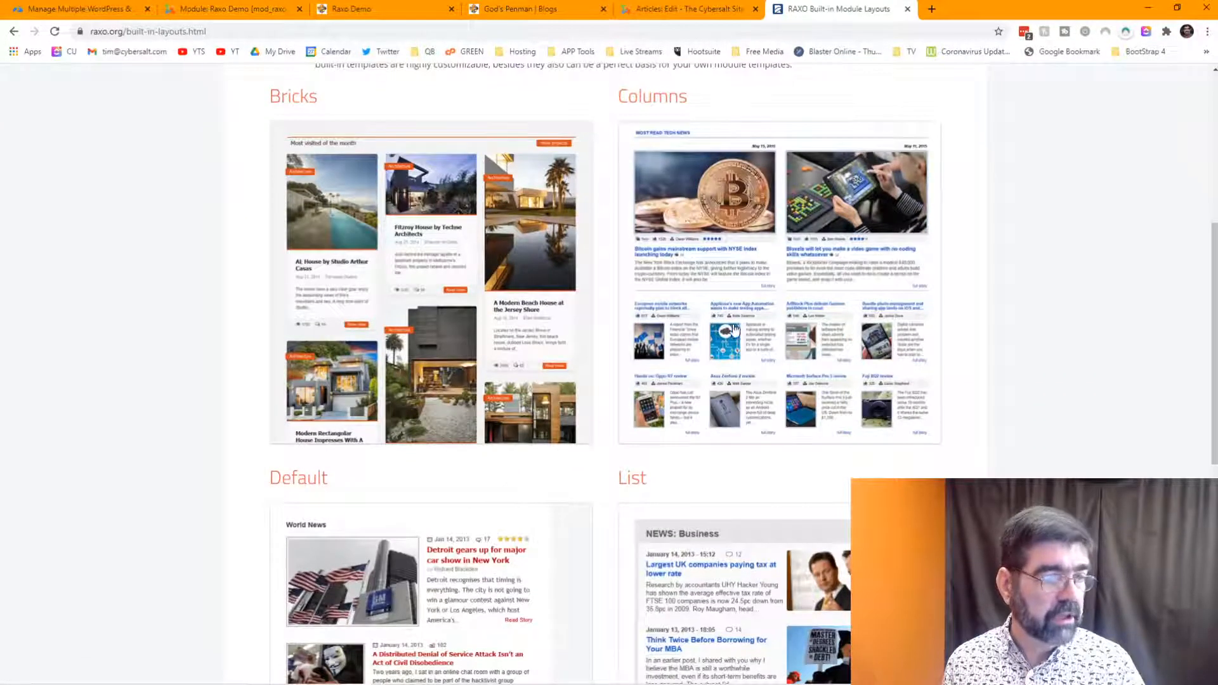
pyautogui.click(267, 11)
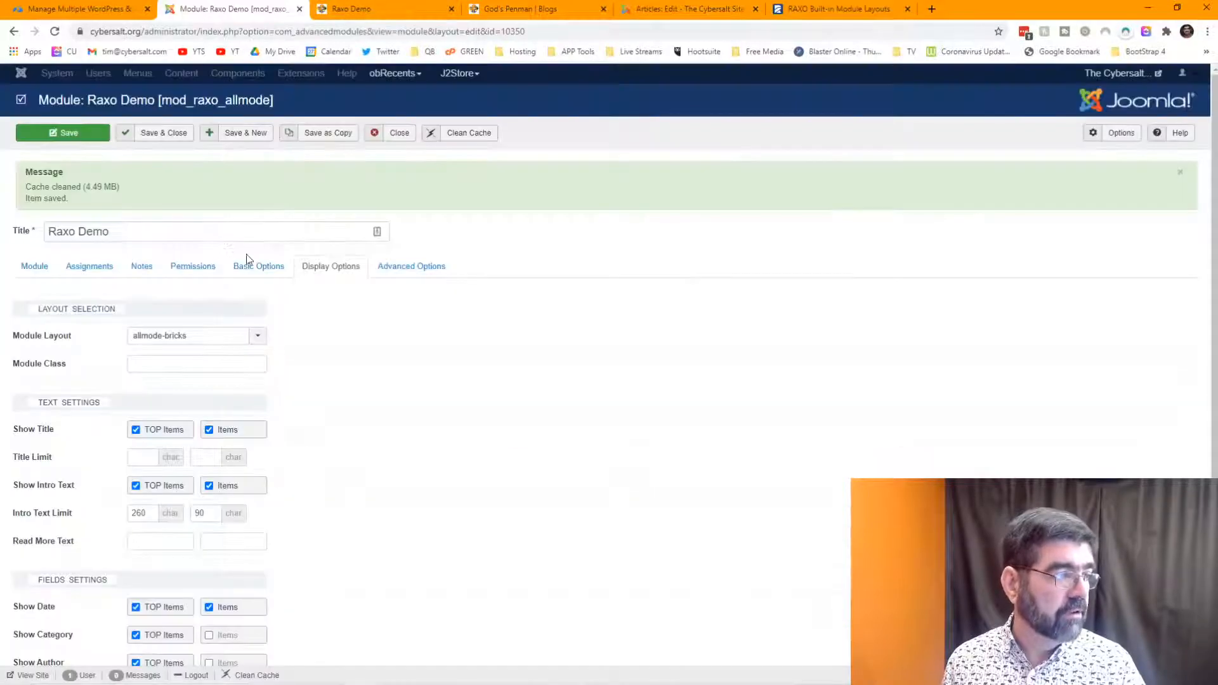
# - Choose the allmode-columns layout, then reload and scroll through the live Raxo Demo page
pyautogui.click(259, 341)
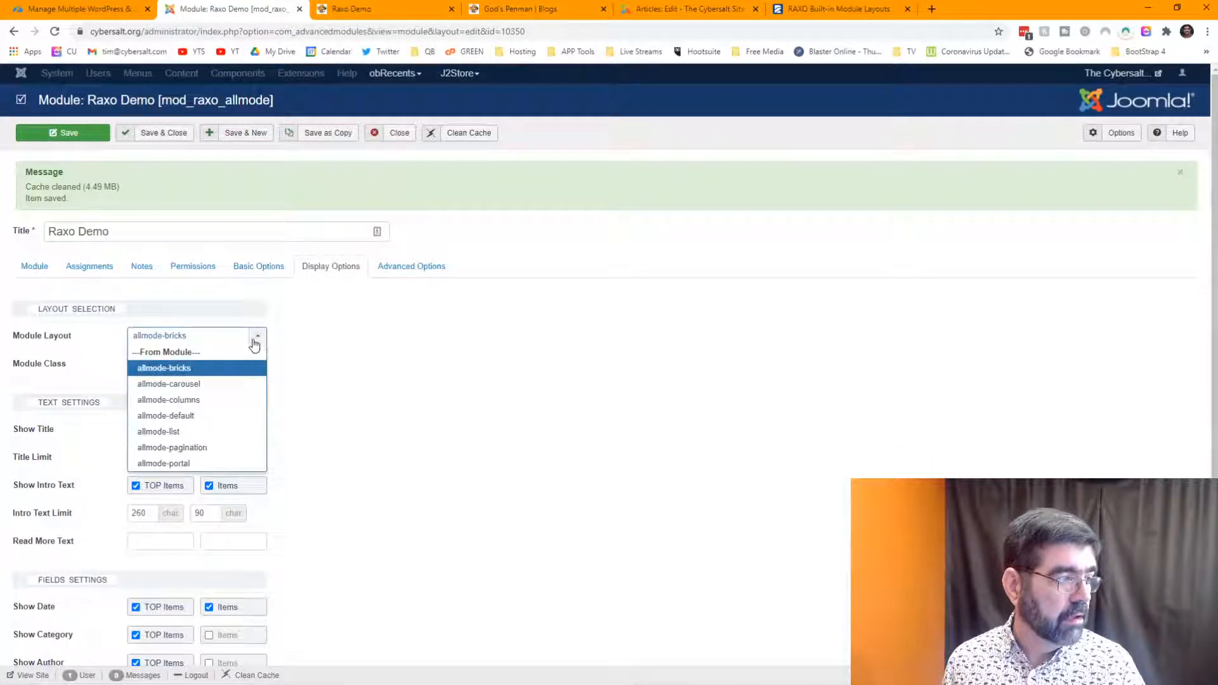
pyautogui.click(226, 400)
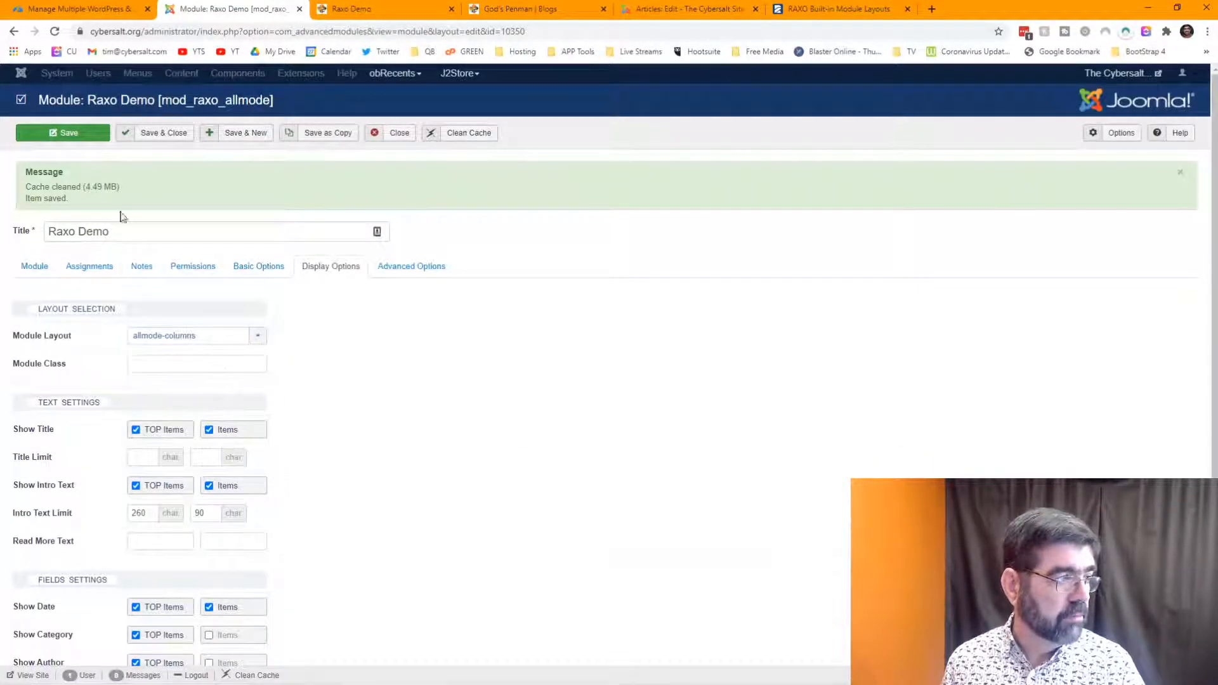
pyautogui.click(359, 10)
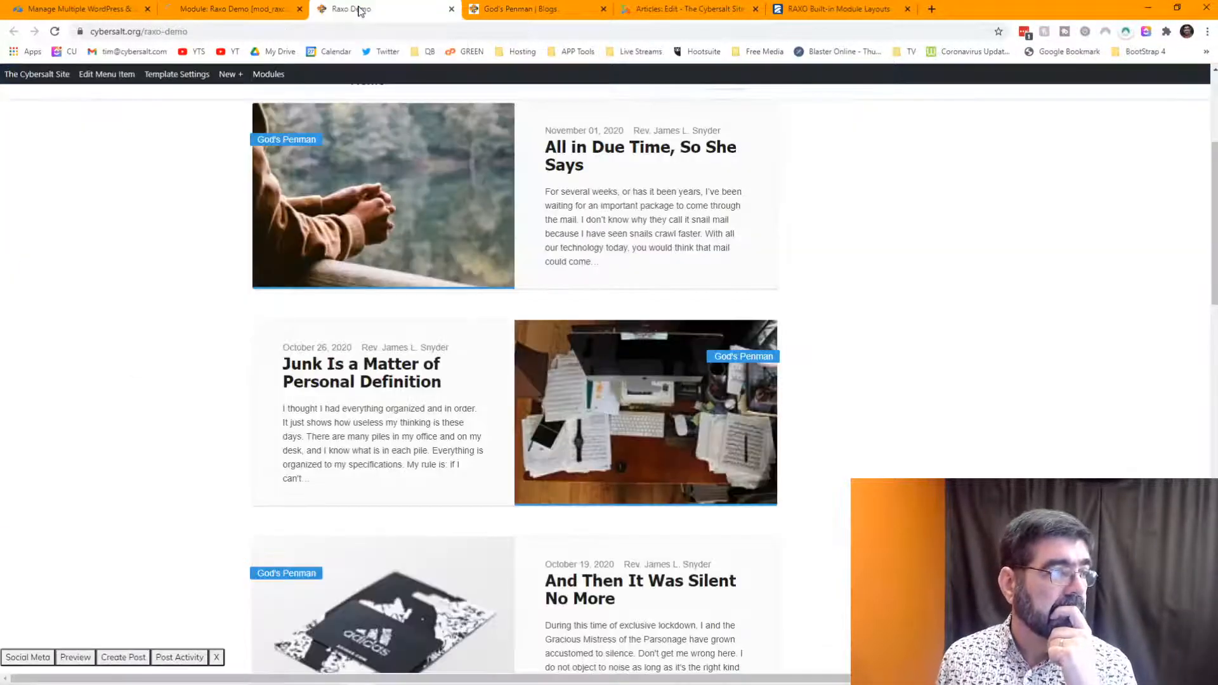
pyautogui.click(54, 32)
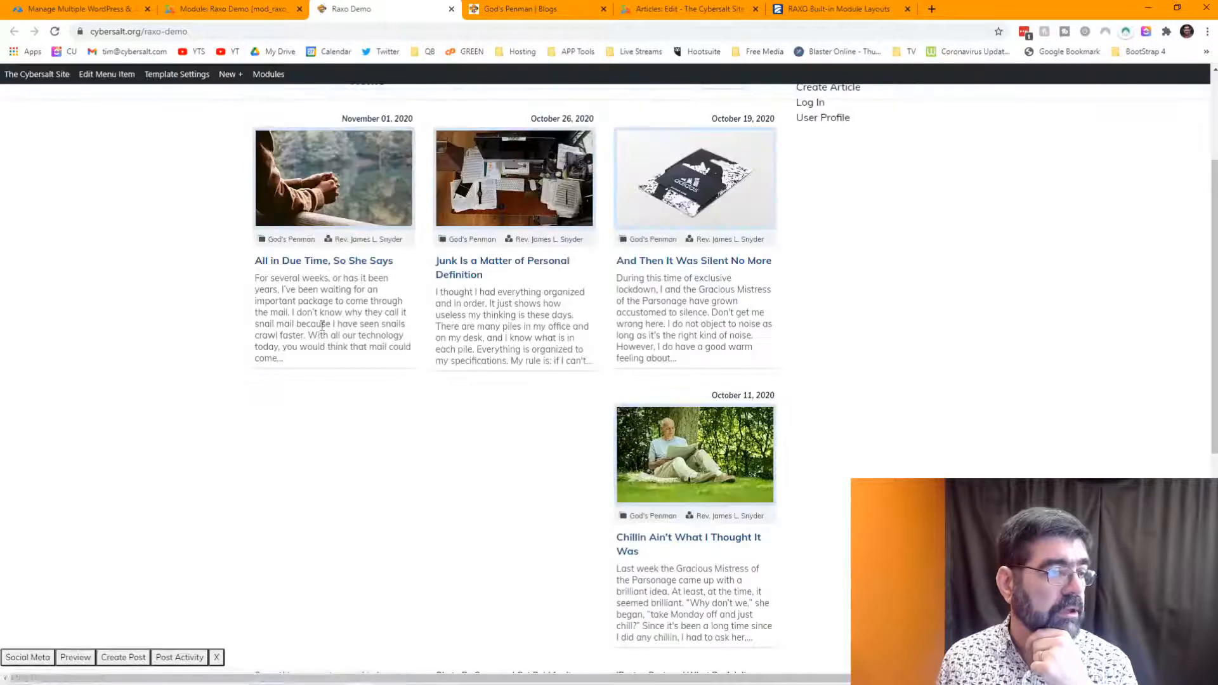
pyautogui.scroll(-4, 512, 353)
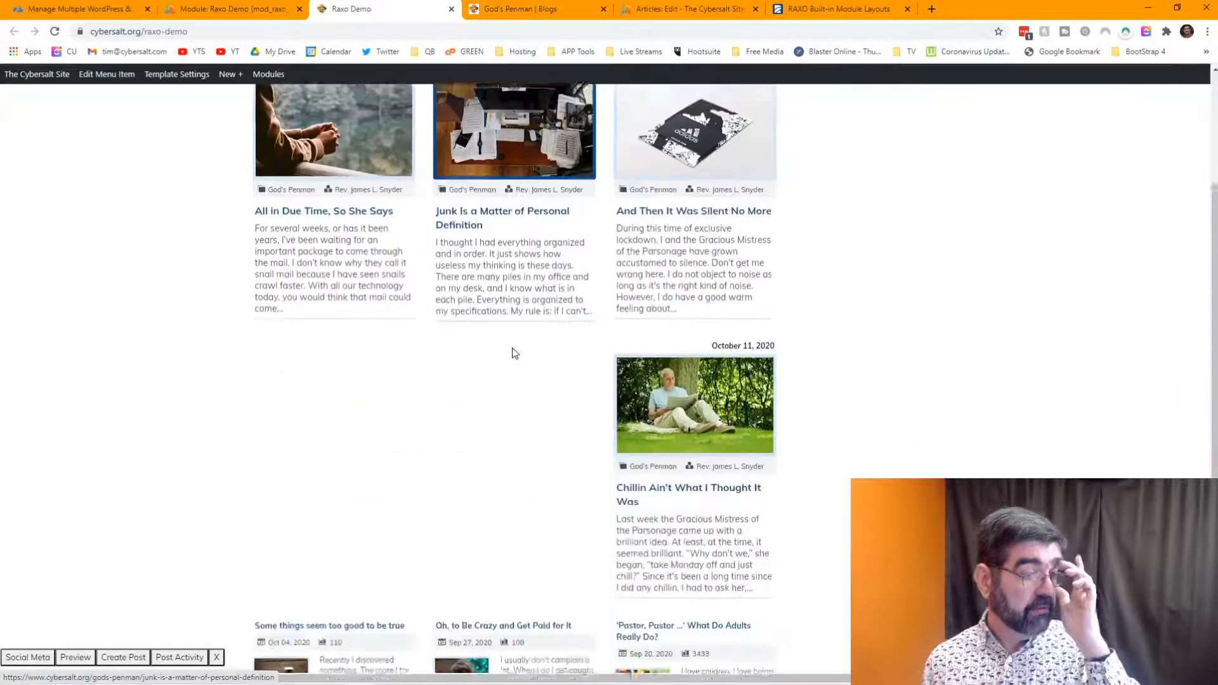
pyautogui.scroll(3, 512, 351)
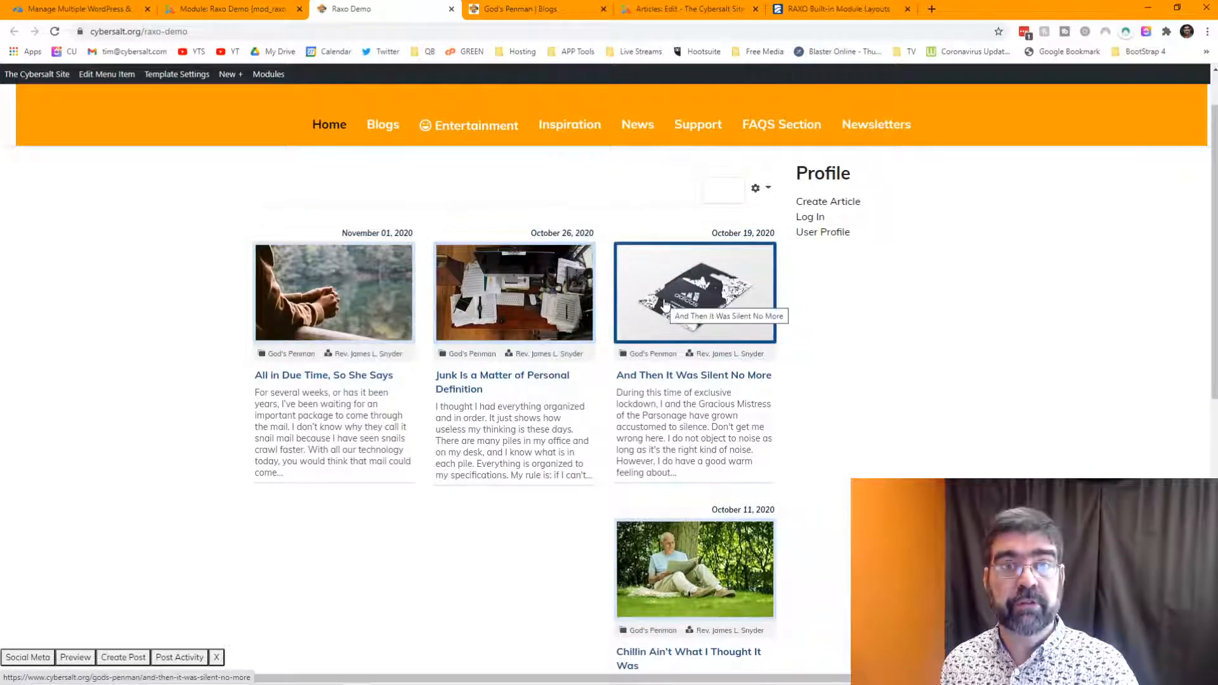
pyautogui.scroll(-3, 659, 311)
pyautogui.scroll(-5, 666, 304)
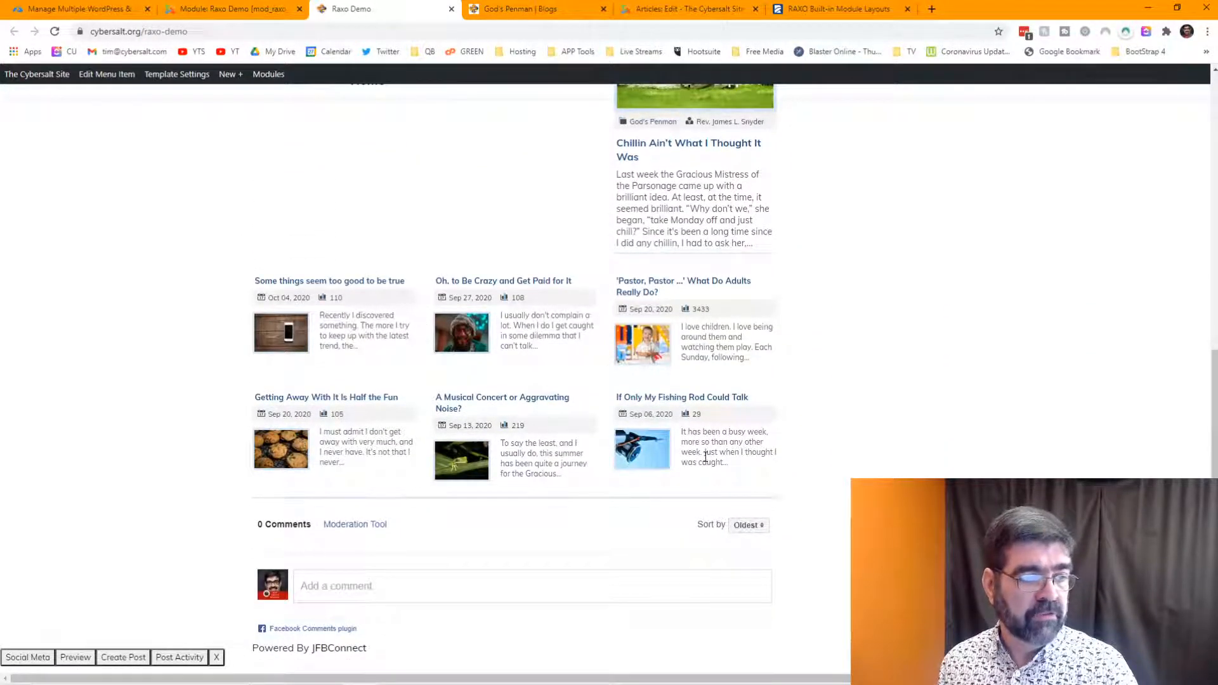
pyautogui.scroll(10, 603, 382)
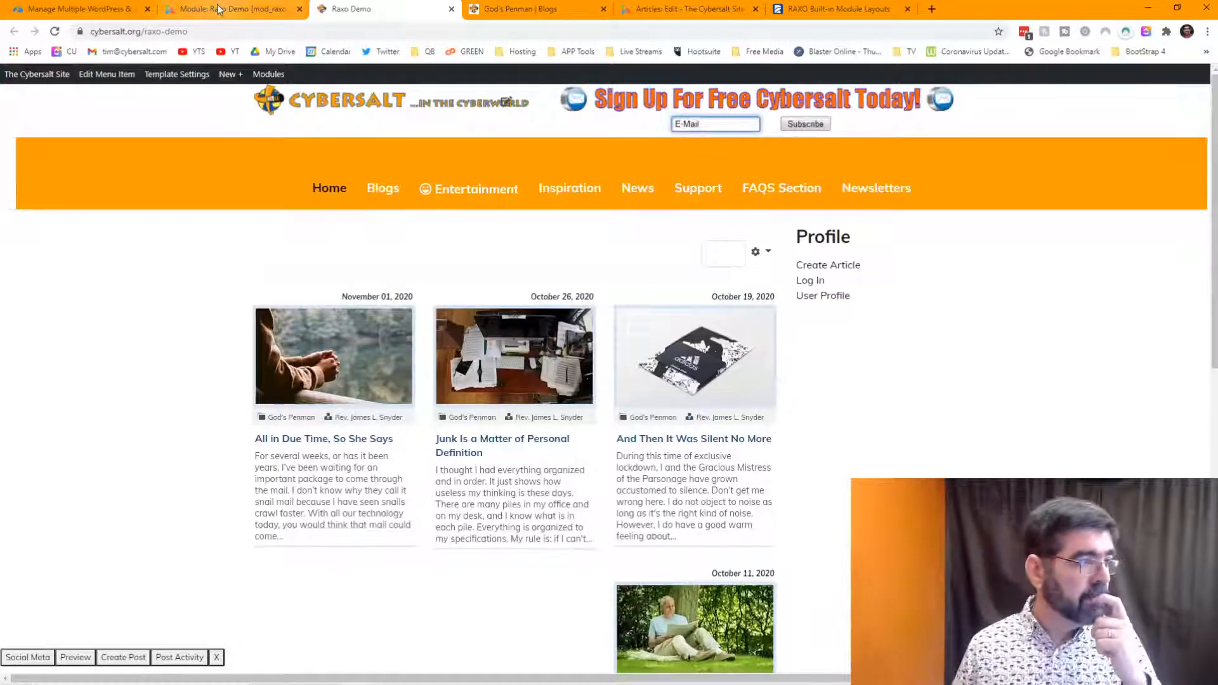
# - In Basic Options, change Number of TOP Items from 4 to 3 and save the module
pyautogui.click(200, 12)
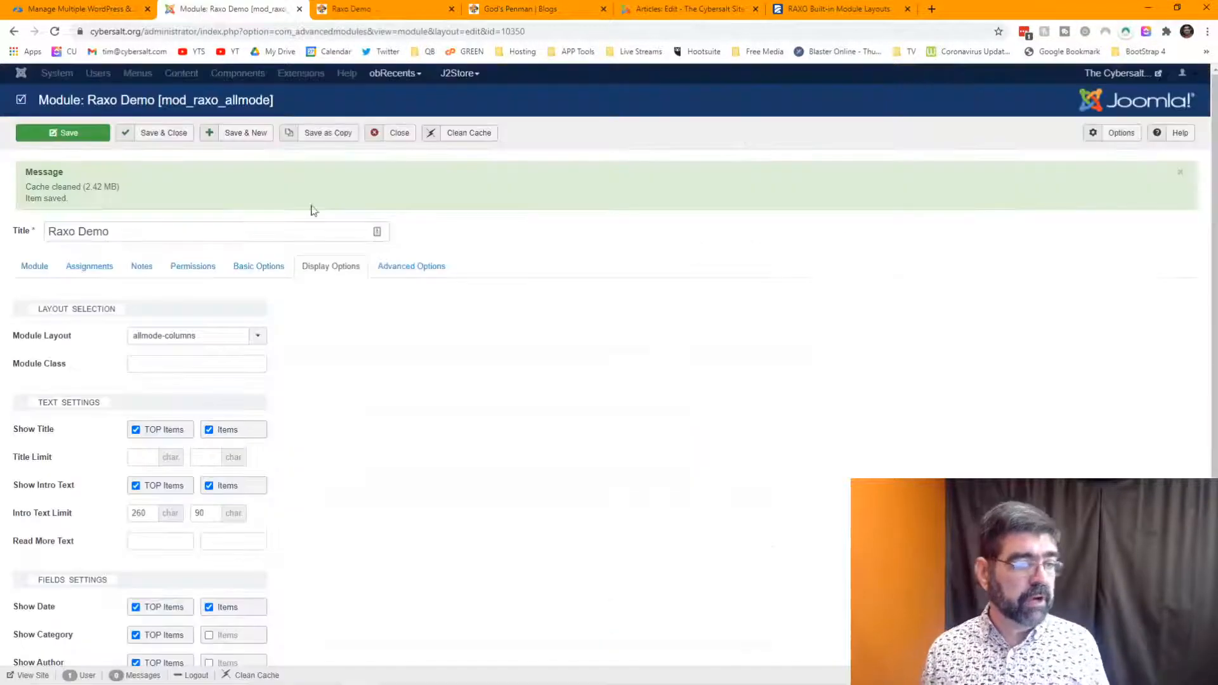
pyautogui.click(127, 271)
pyautogui.click(186, 271)
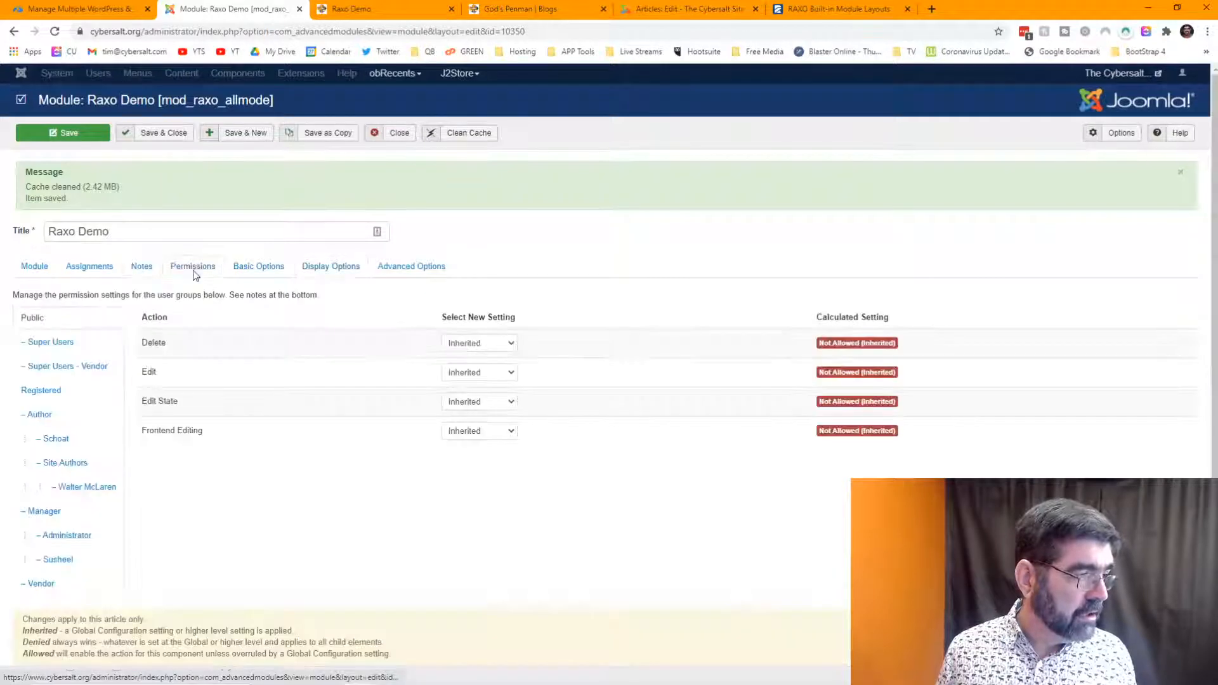
pyautogui.click(247, 272)
pyautogui.moveTo(153, 402); pyautogui.dragTo(123, 406)
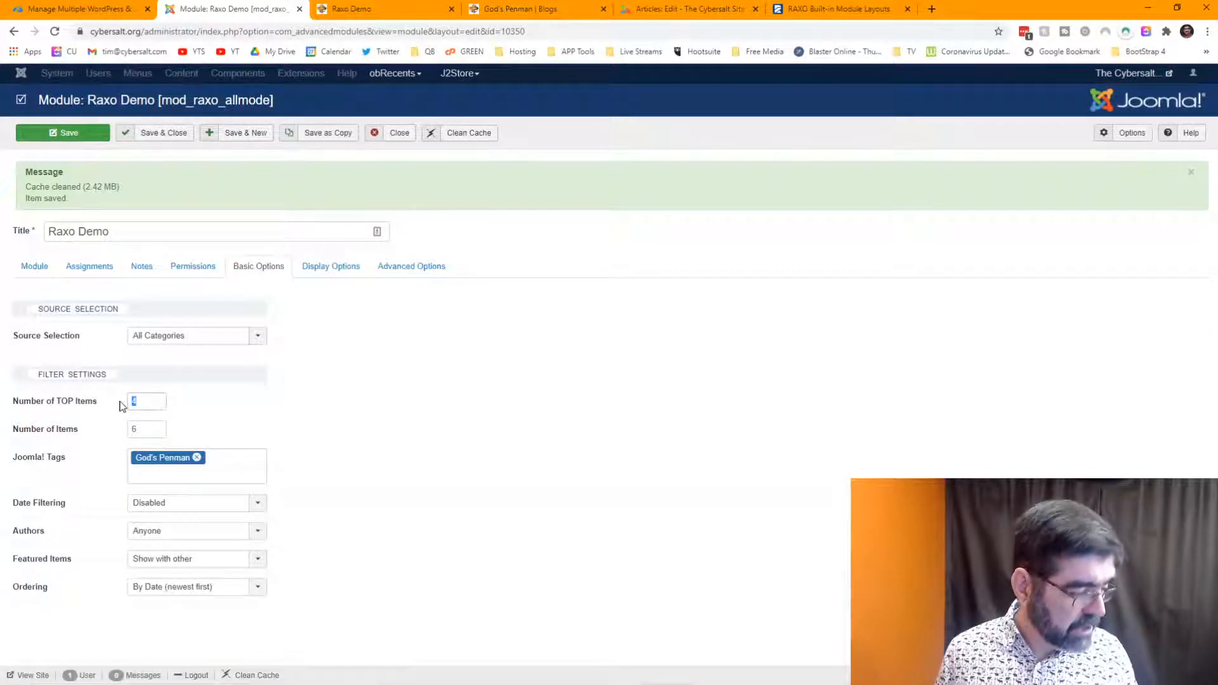
pyautogui.write('3')
pyautogui.click(71, 134)
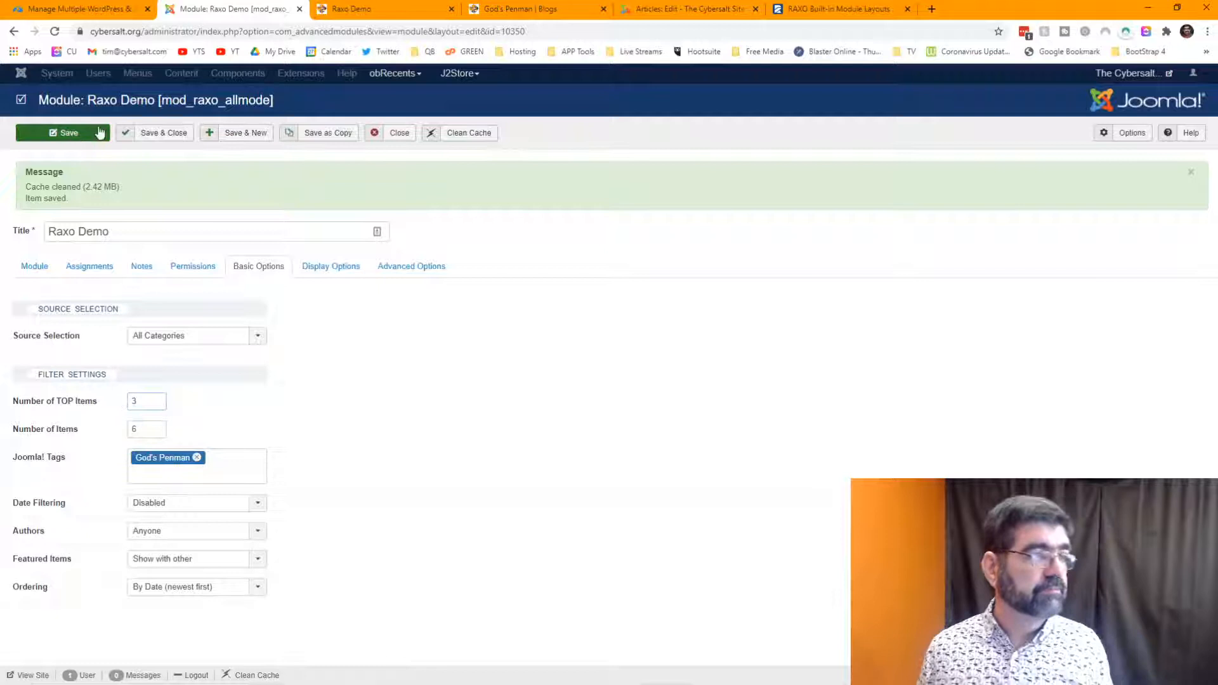
pyautogui.click(347, 11)
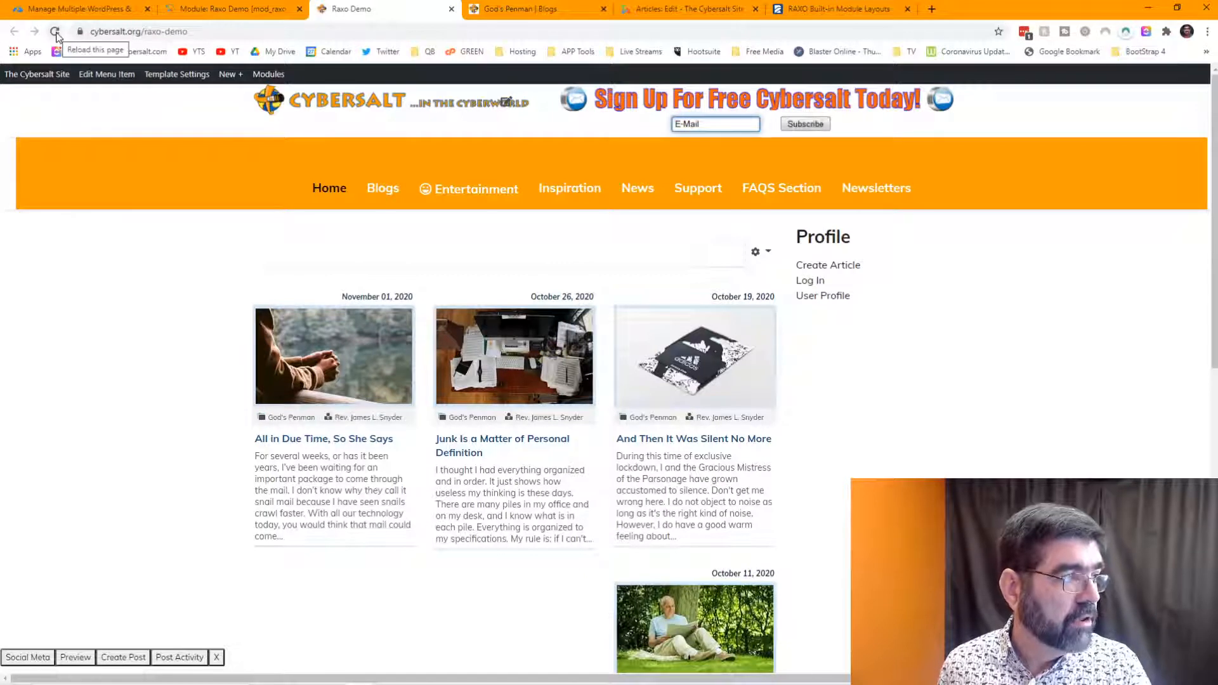
# - Reload the Raxo Demo page to review three large articles above six, then revisit RAXO's layout previews
pyautogui.click(55, 31)
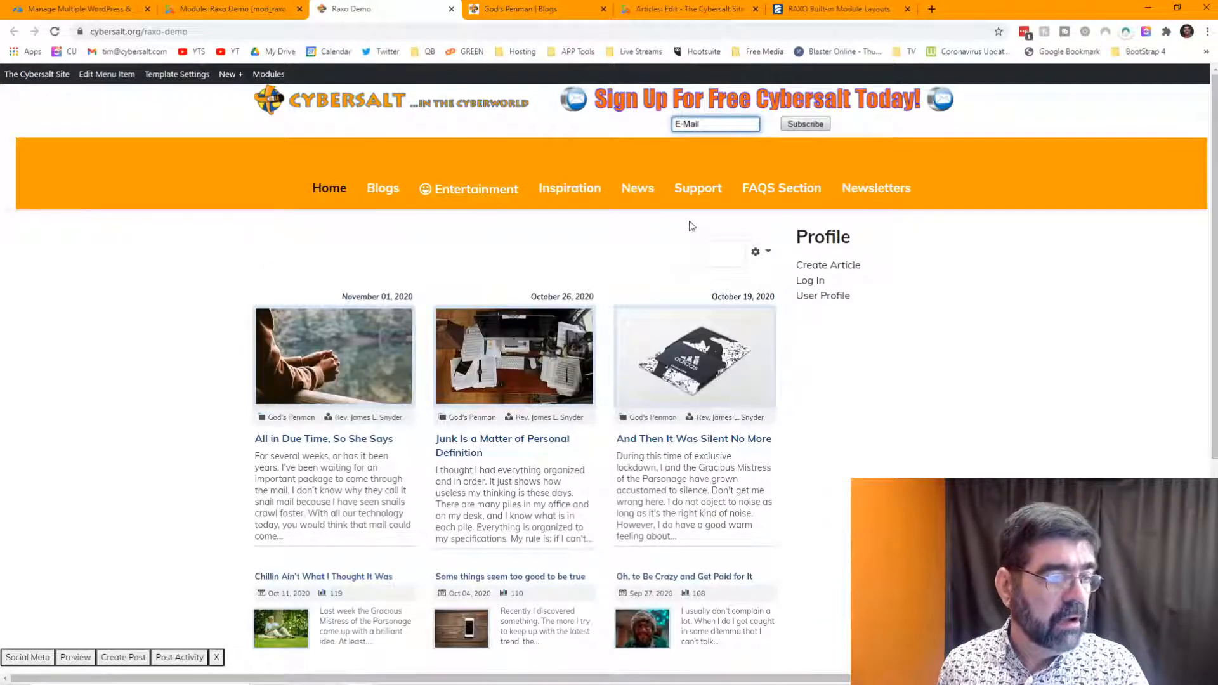
pyautogui.scroll(-2, 690, 238)
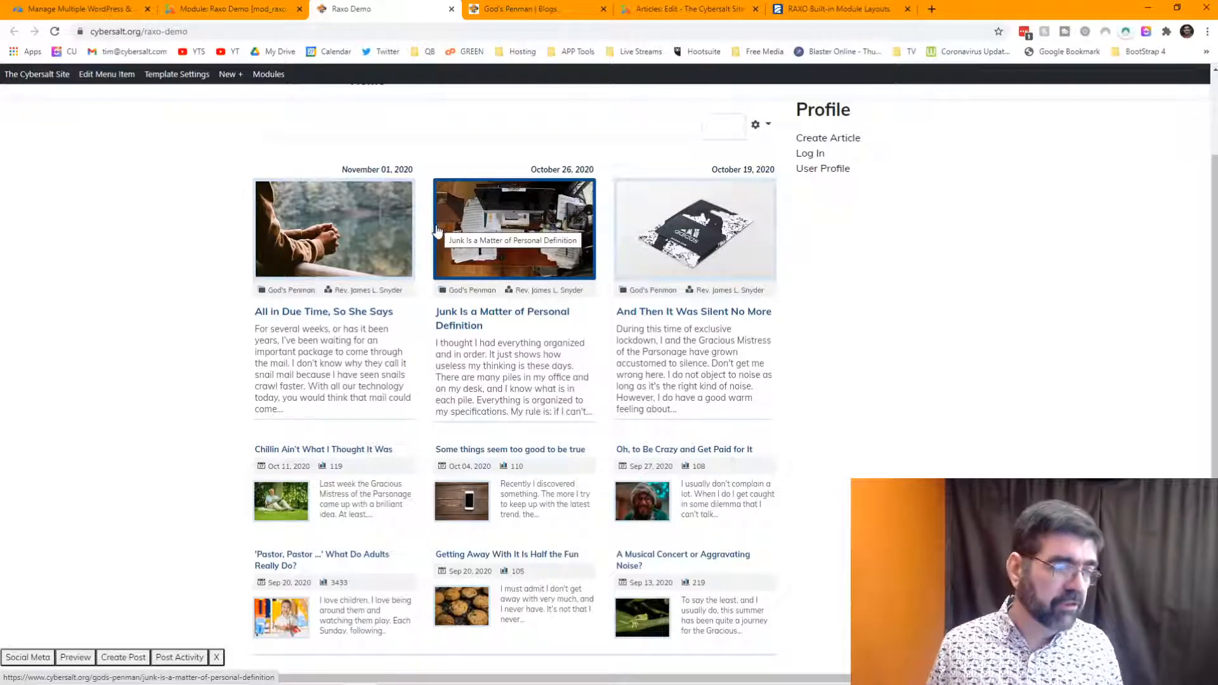
pyautogui.scroll(-2, 436, 232)
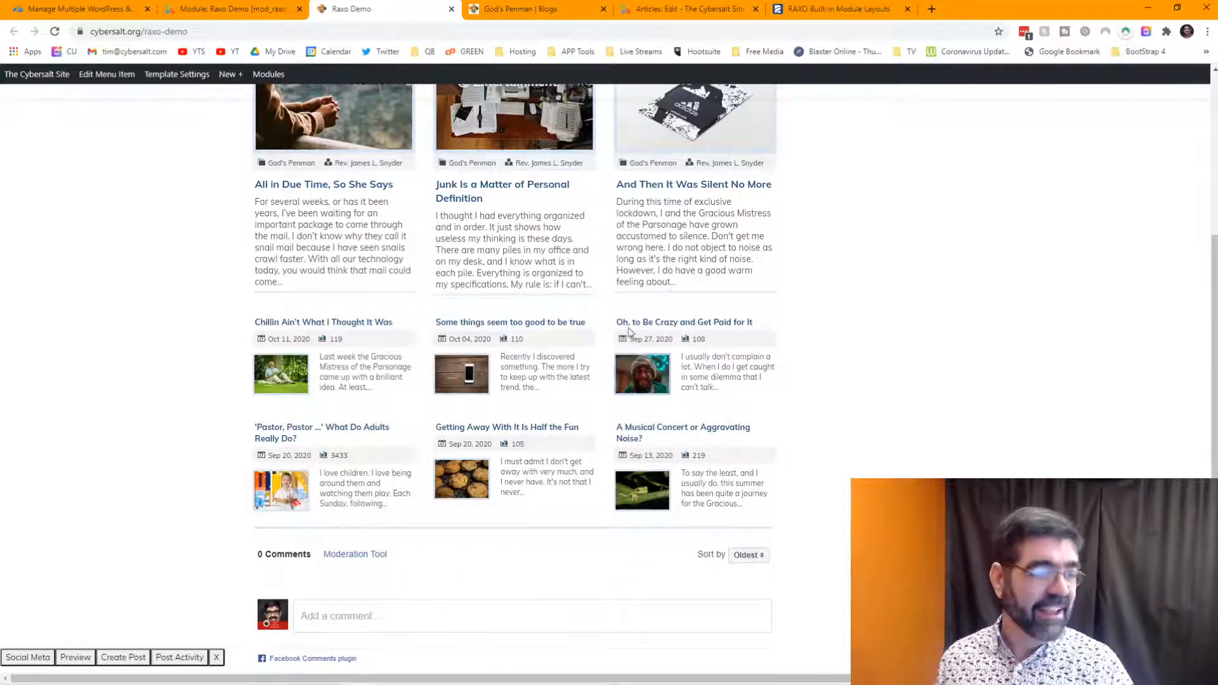
pyautogui.scroll(4, 628, 368)
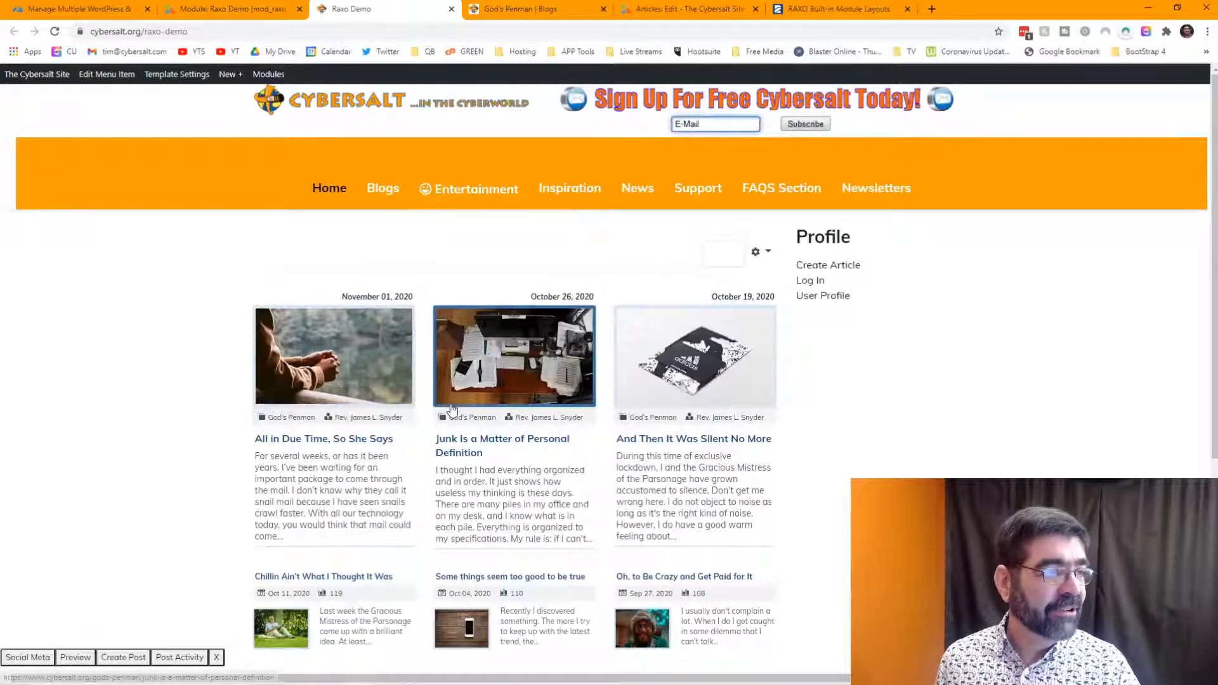
pyautogui.click(823, 9)
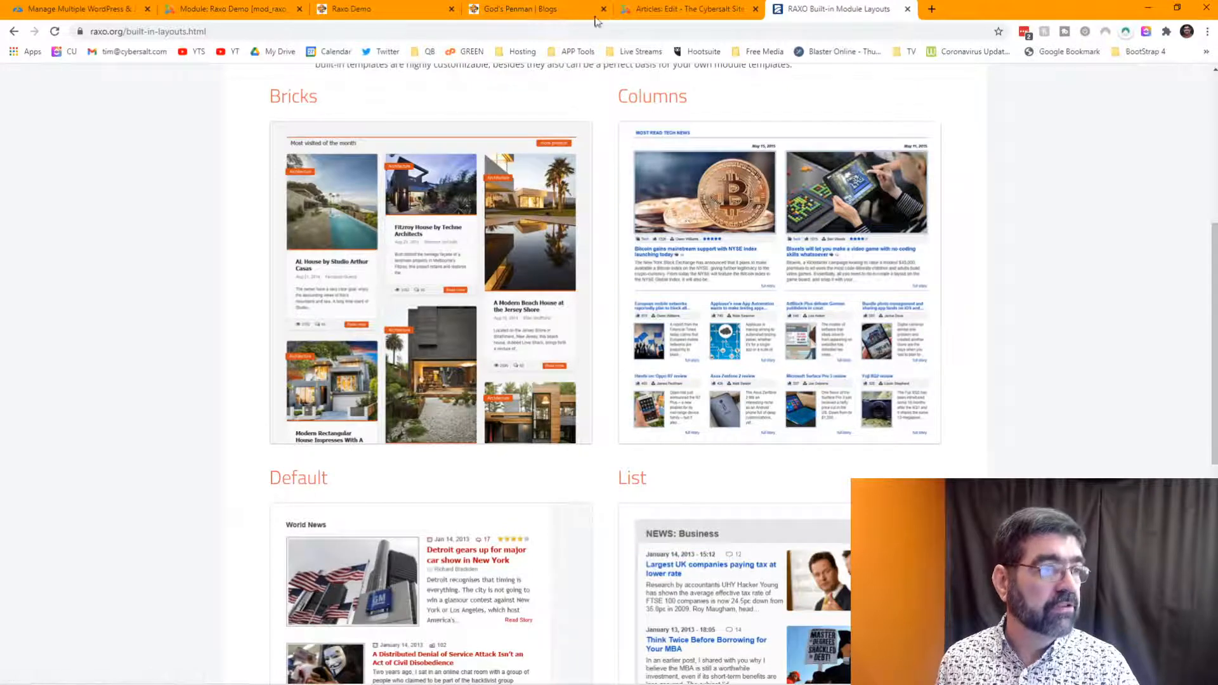
# - In Display Options, change Module Layout from allmode-columns to allmode-list and save
pyautogui.click(279, 8)
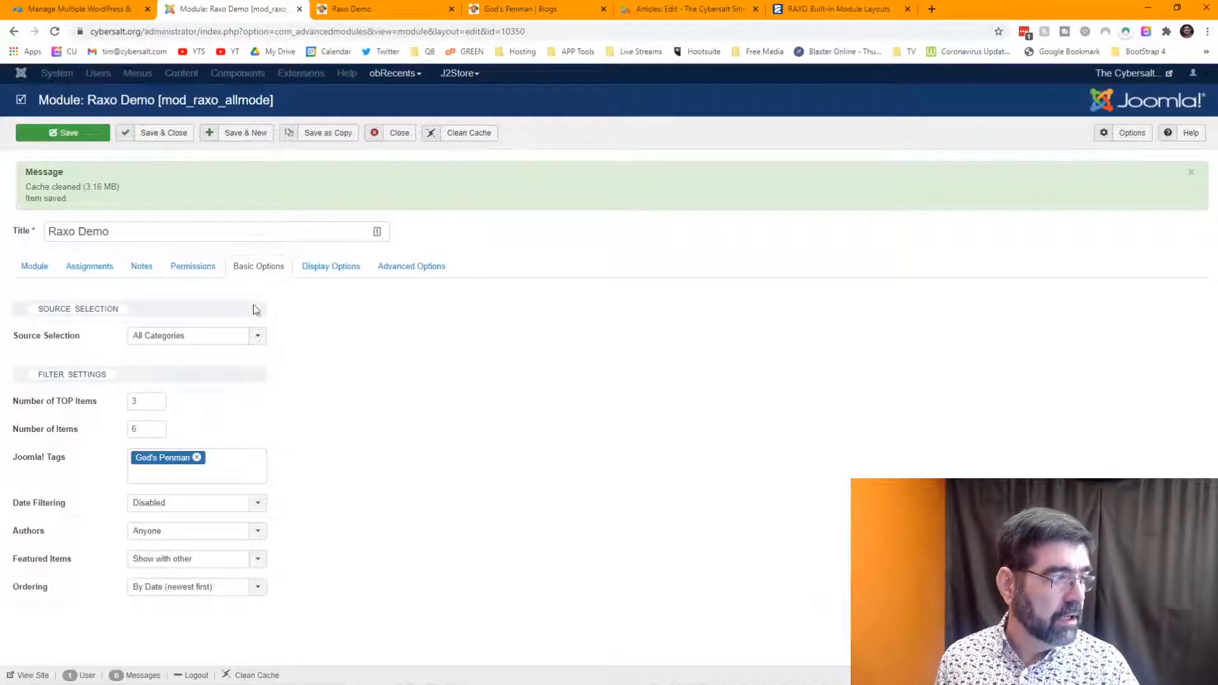
pyautogui.click(306, 274)
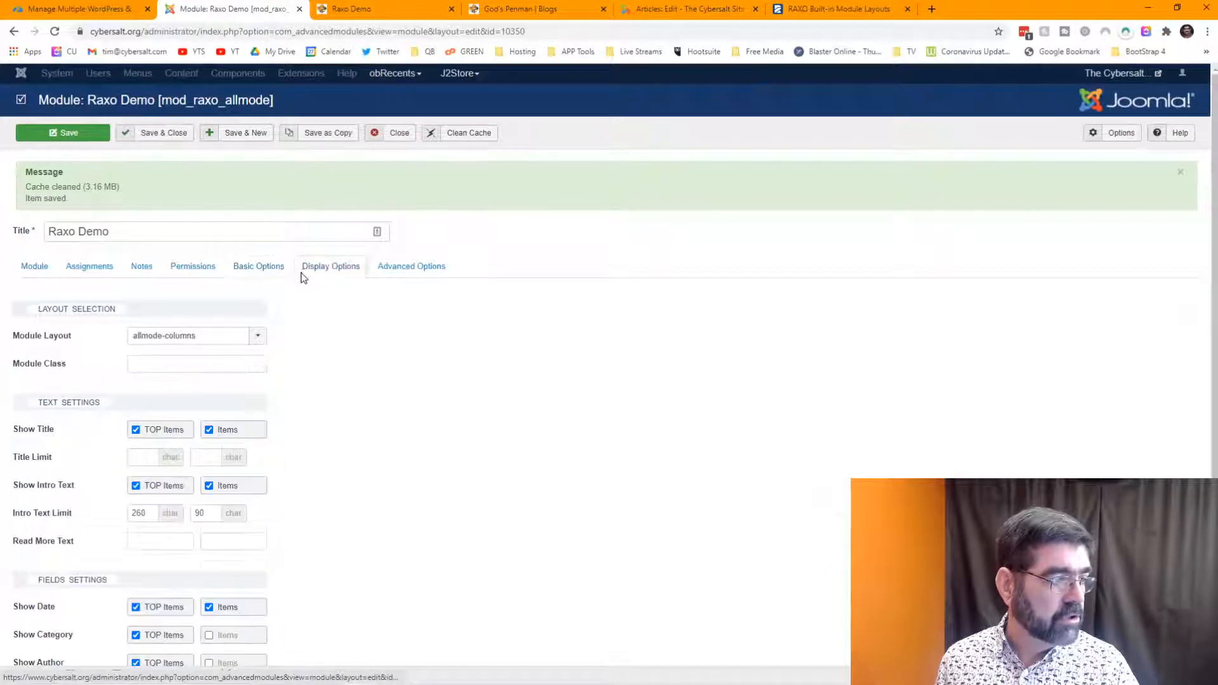
pyautogui.click(256, 338)
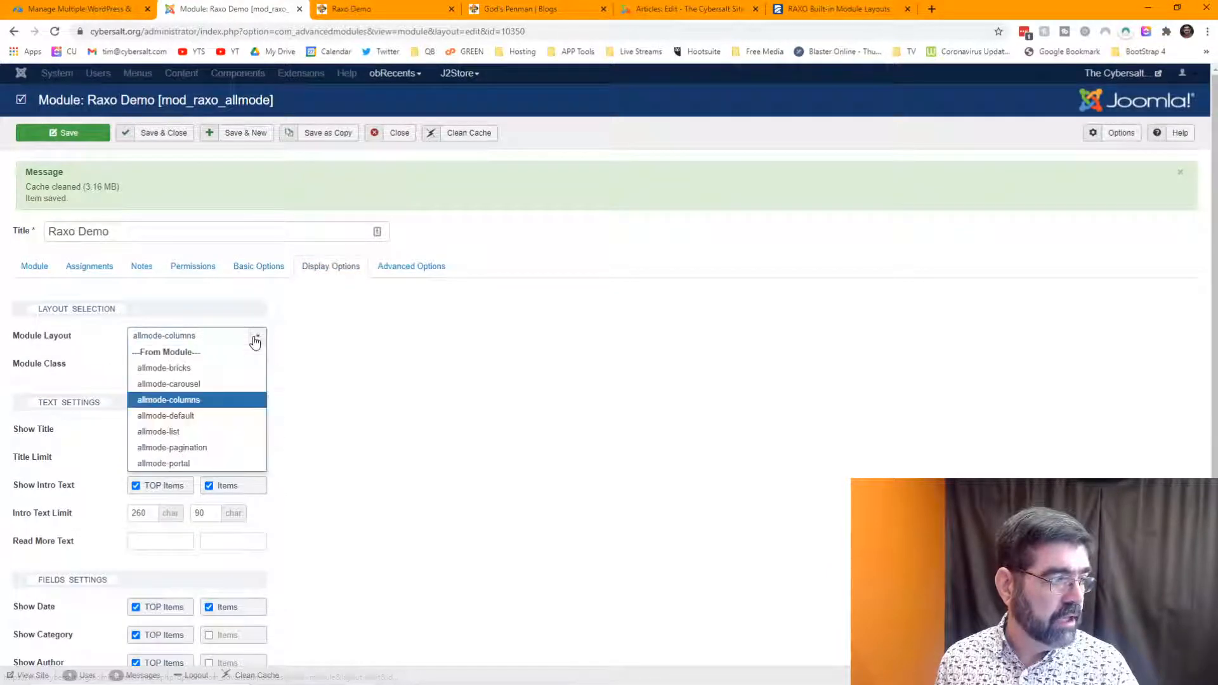
pyautogui.click(214, 437)
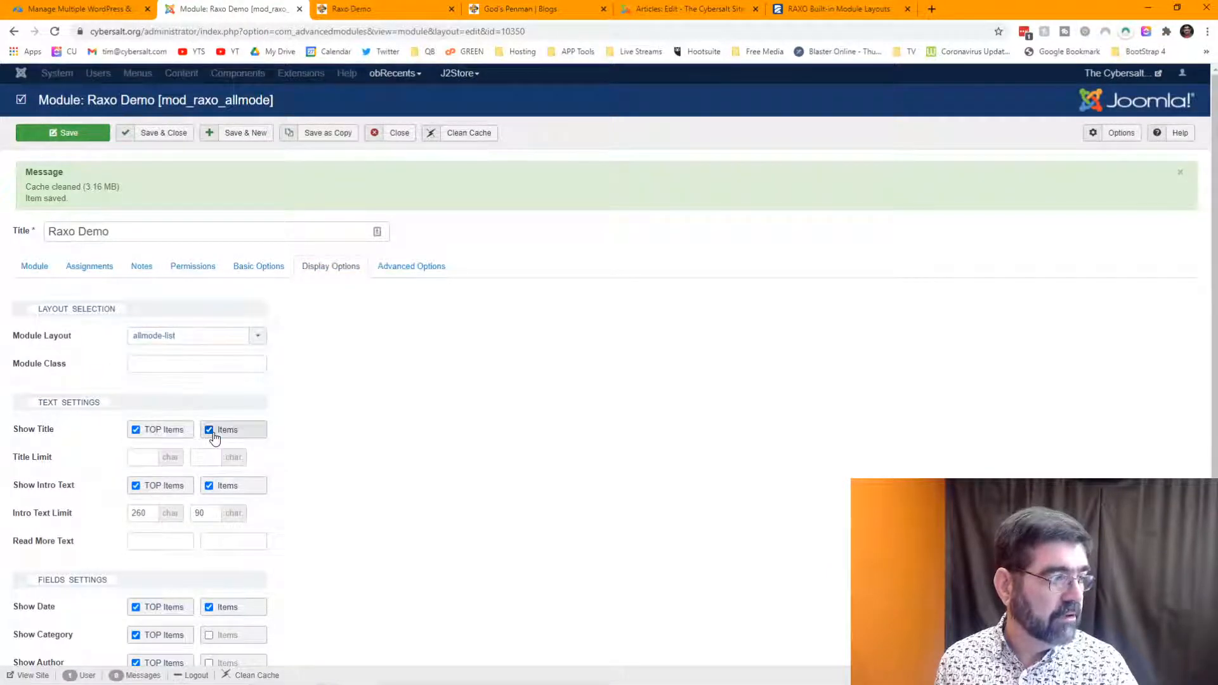
pyautogui.click(61, 134)
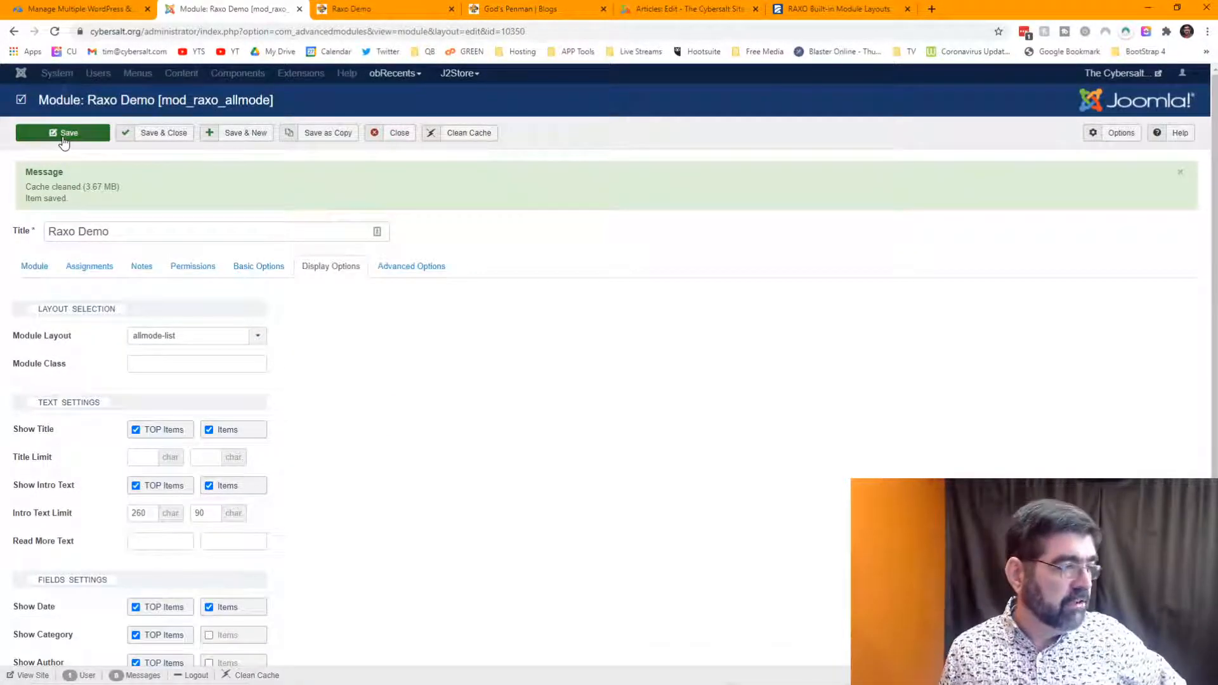
# - Reload the live Raxo Demo page and scroll through the allmode-list layout of God's Penman articles
pyautogui.click(391, 14)
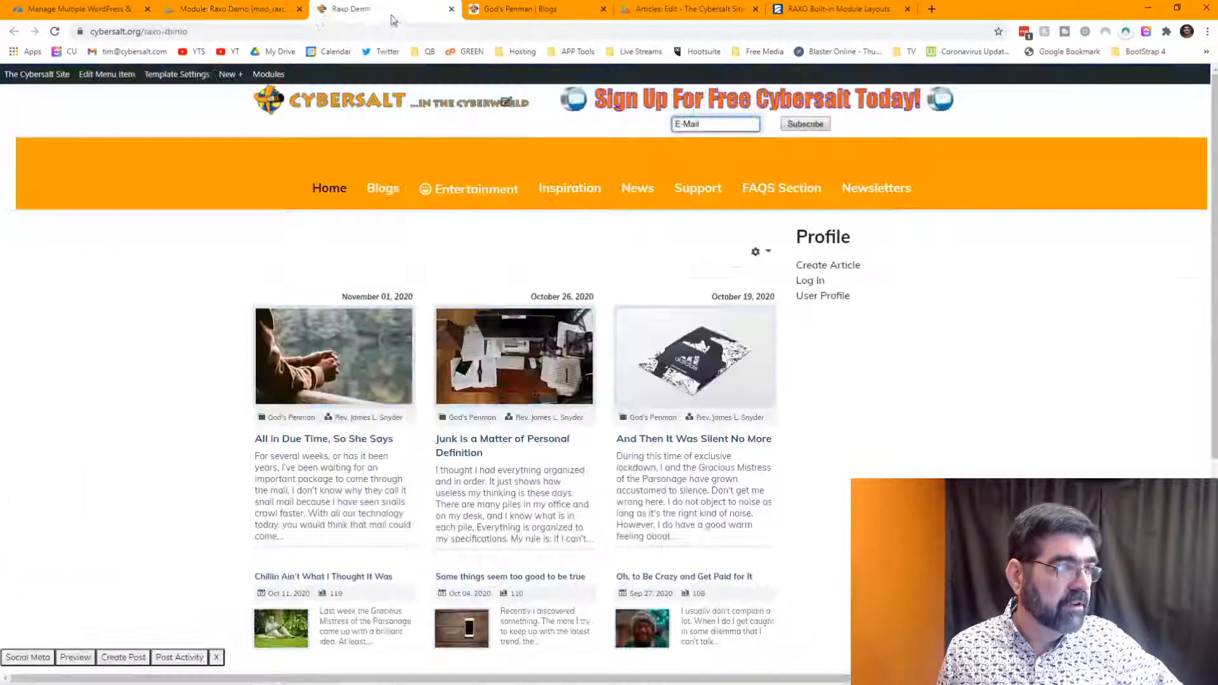
pyautogui.click(55, 31)
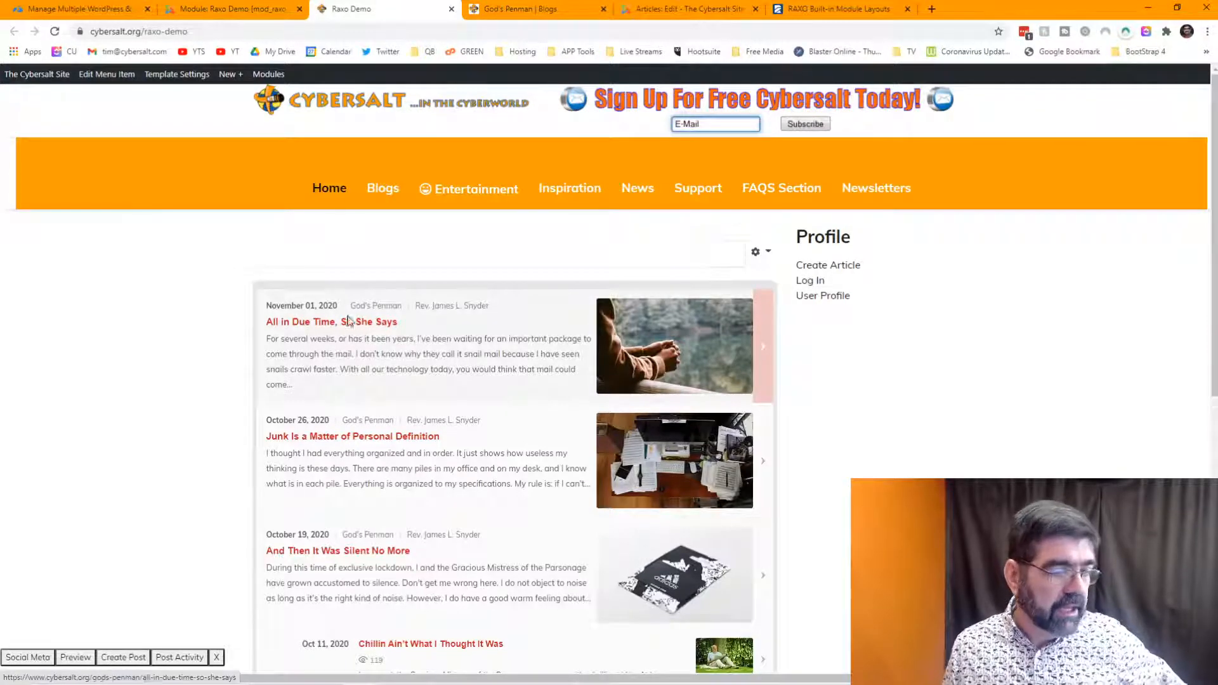
pyautogui.scroll(-1, 283, 258)
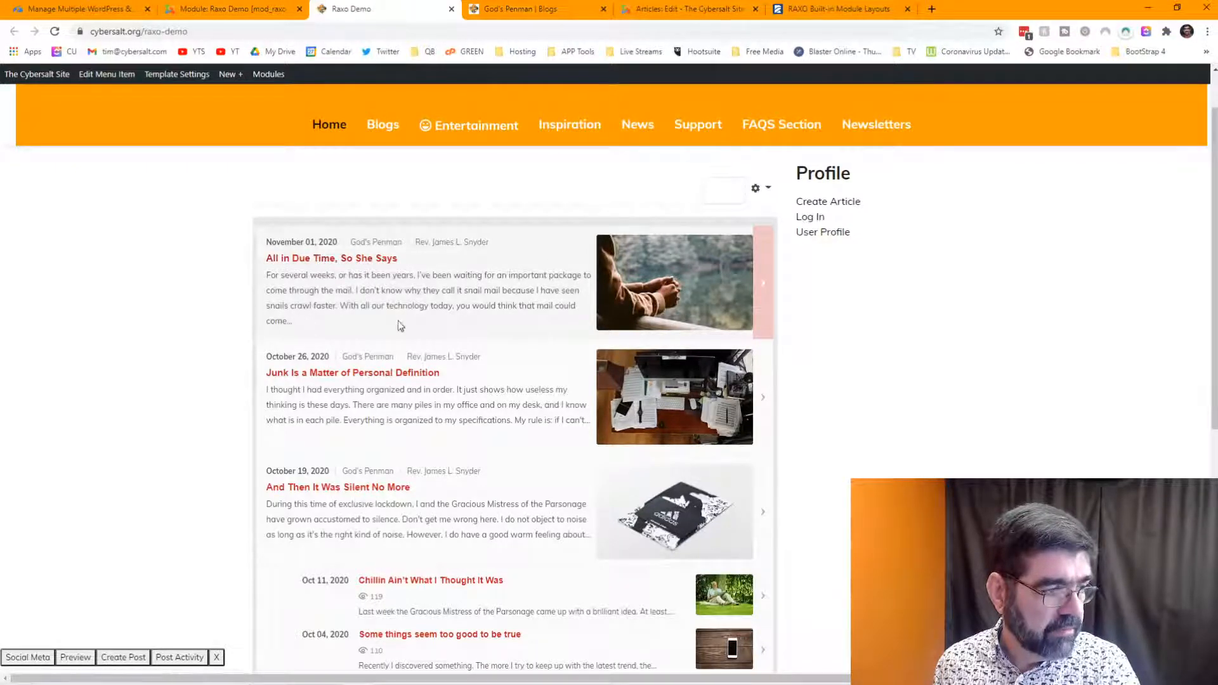
pyautogui.scroll(-2, 420, 322)
pyautogui.scroll(-3, 420, 322)
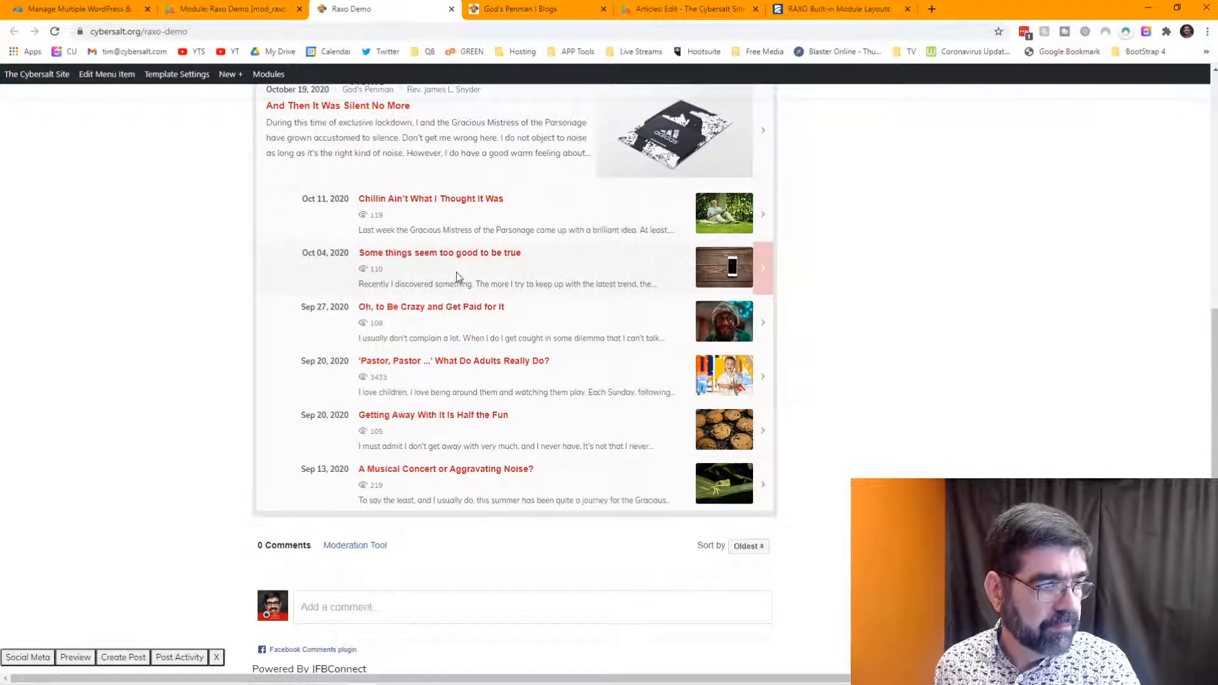
pyautogui.scroll(2, 456, 278)
pyautogui.scroll(1, 456, 278)
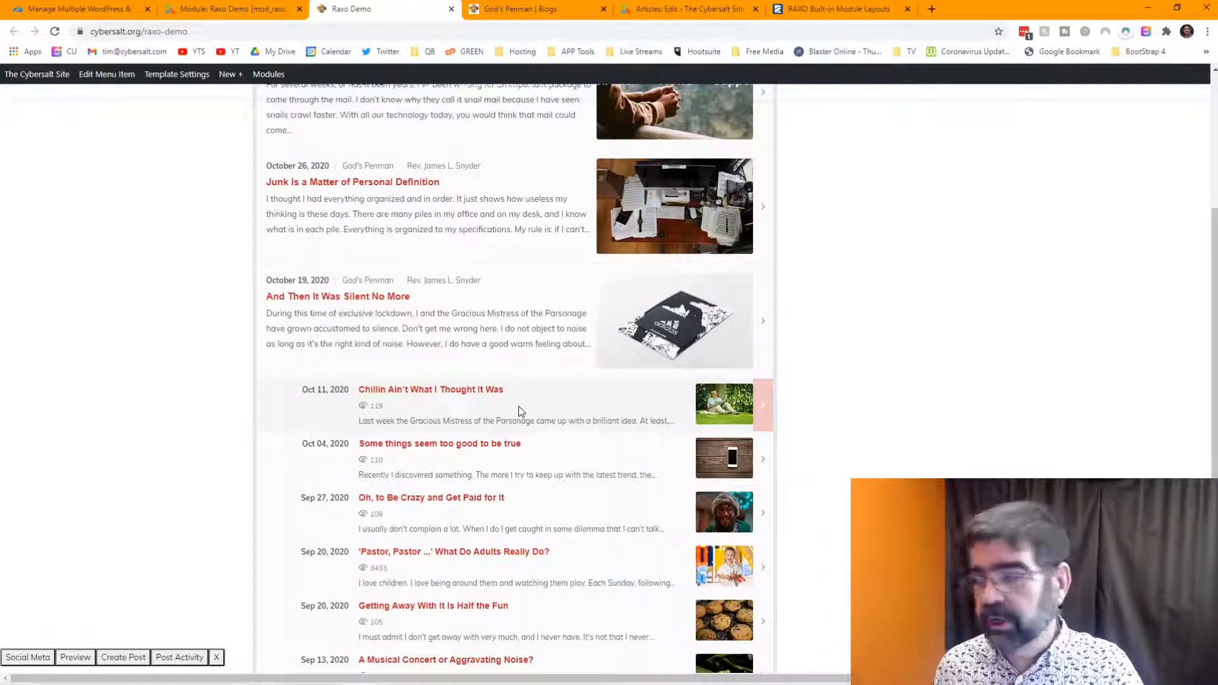
pyautogui.scroll(3, 518, 411)
pyautogui.scroll(-3, 519, 409)
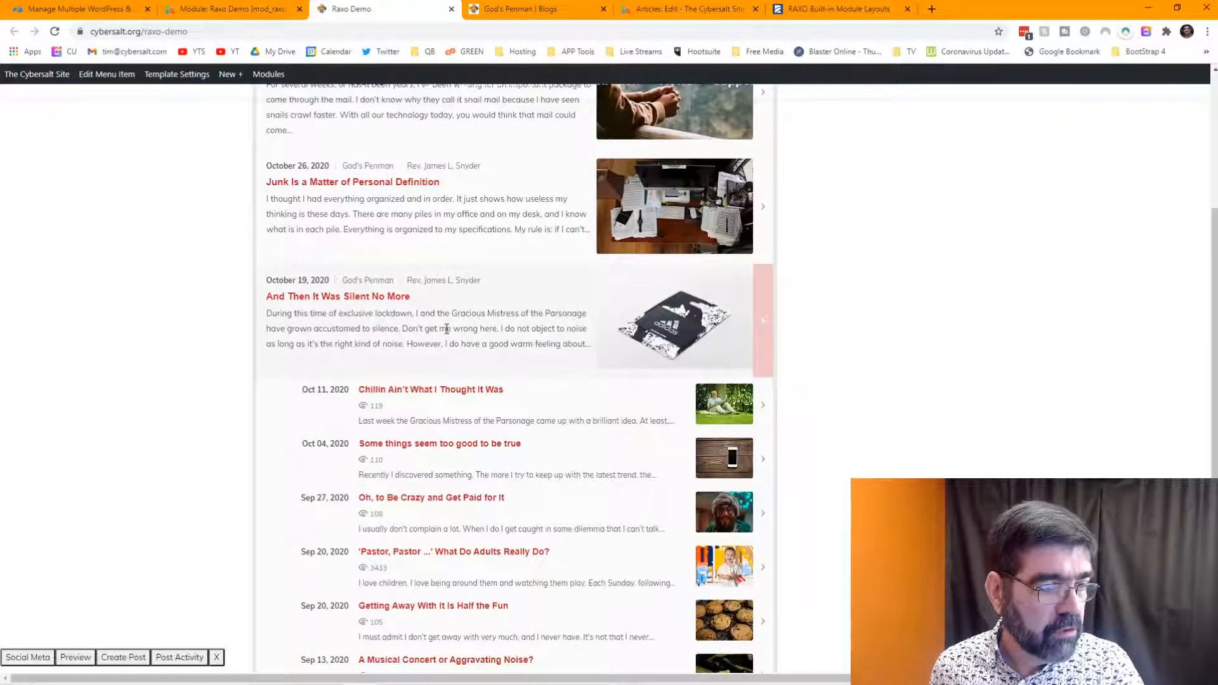
pyautogui.scroll(-3, 446, 329)
pyautogui.scroll(4, 446, 329)
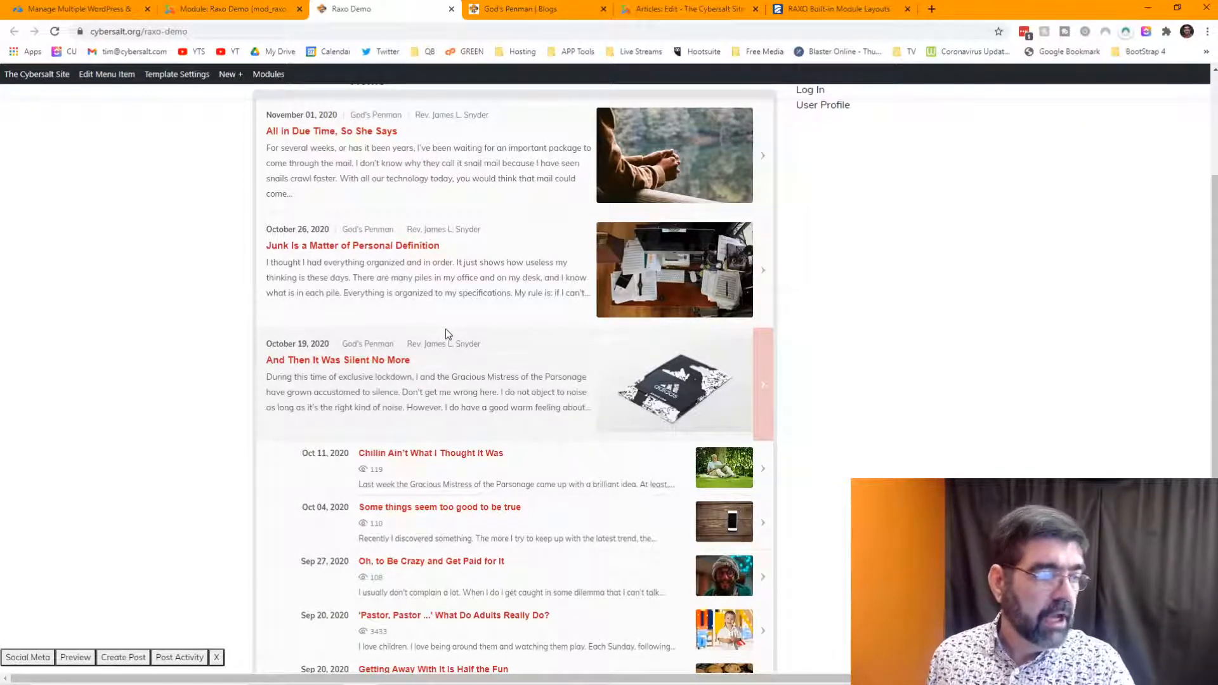
pyautogui.scroll(2, 445, 328)
# - Open the module's Basic Options and inspect the Date Filtering choices without changing them
pyautogui.click(235, 9)
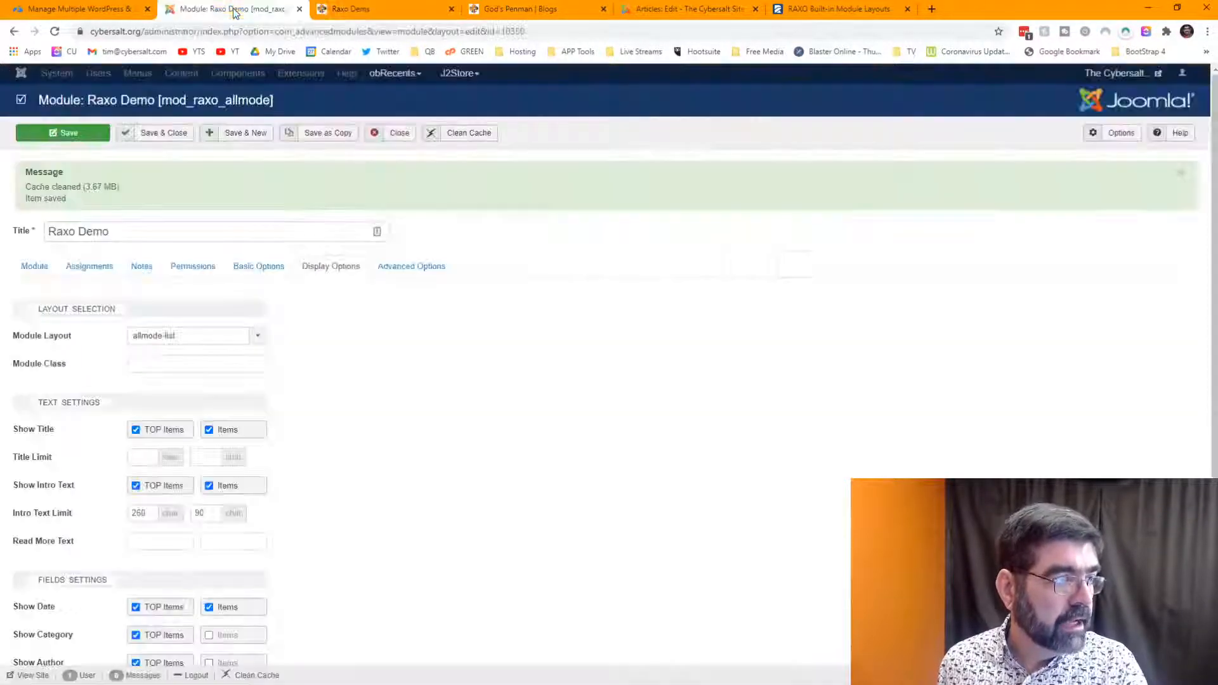
pyautogui.click(253, 272)
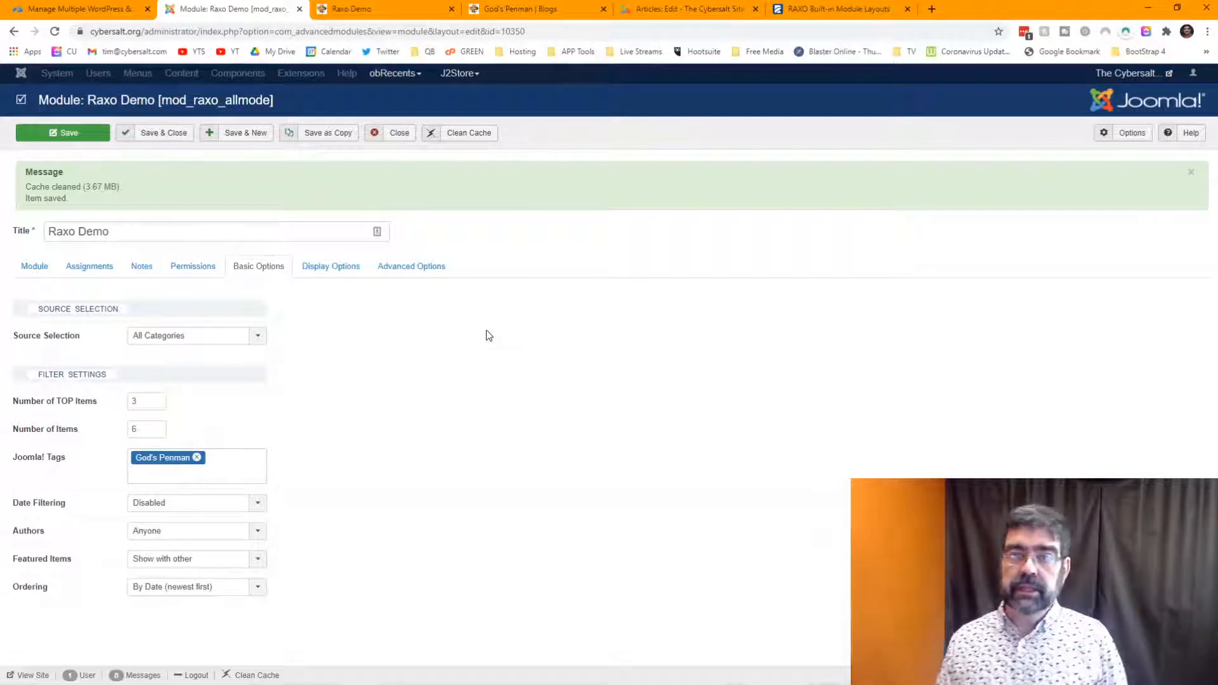
pyautogui.click(258, 506)
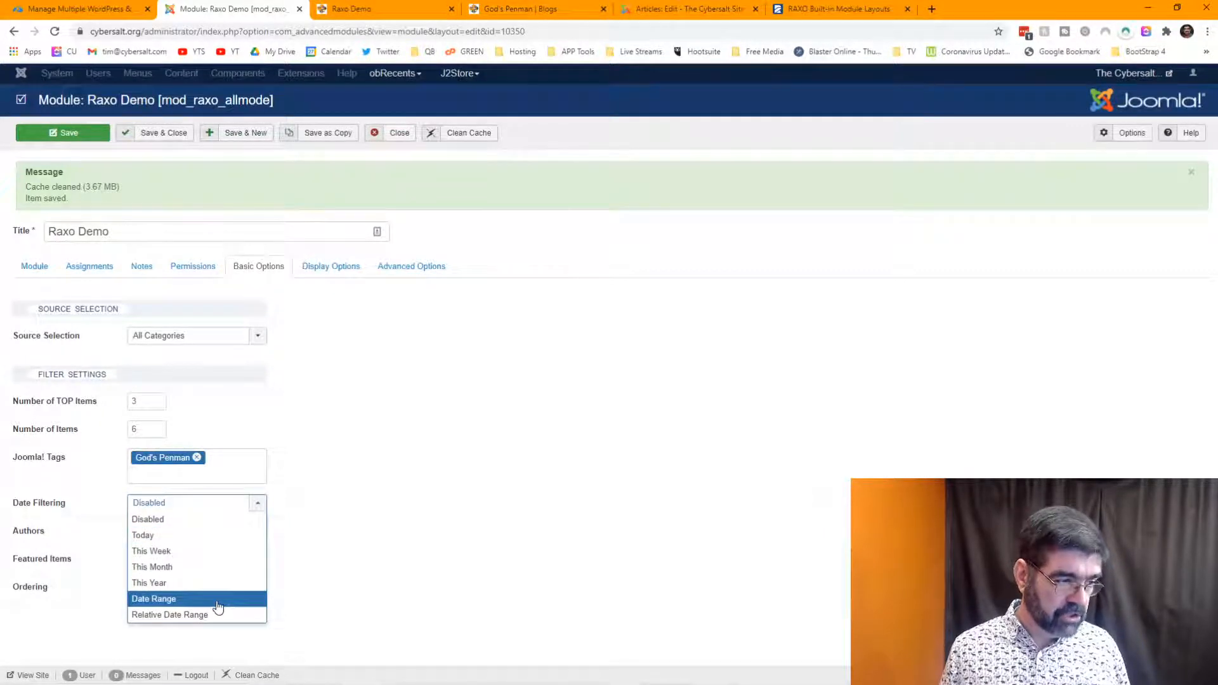
pyautogui.click(366, 494)
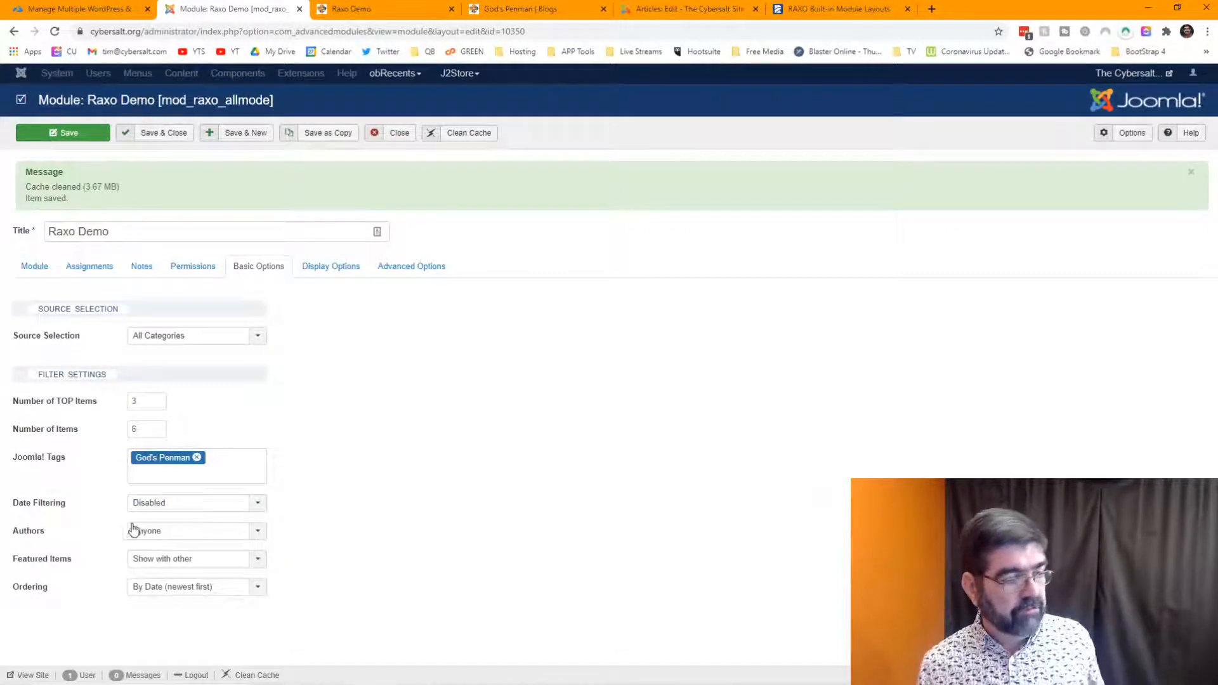
# - Try limiting Authors to selected authors, then reset it to Anyone and leave Featured Items unchanged
pyautogui.click(175, 536)
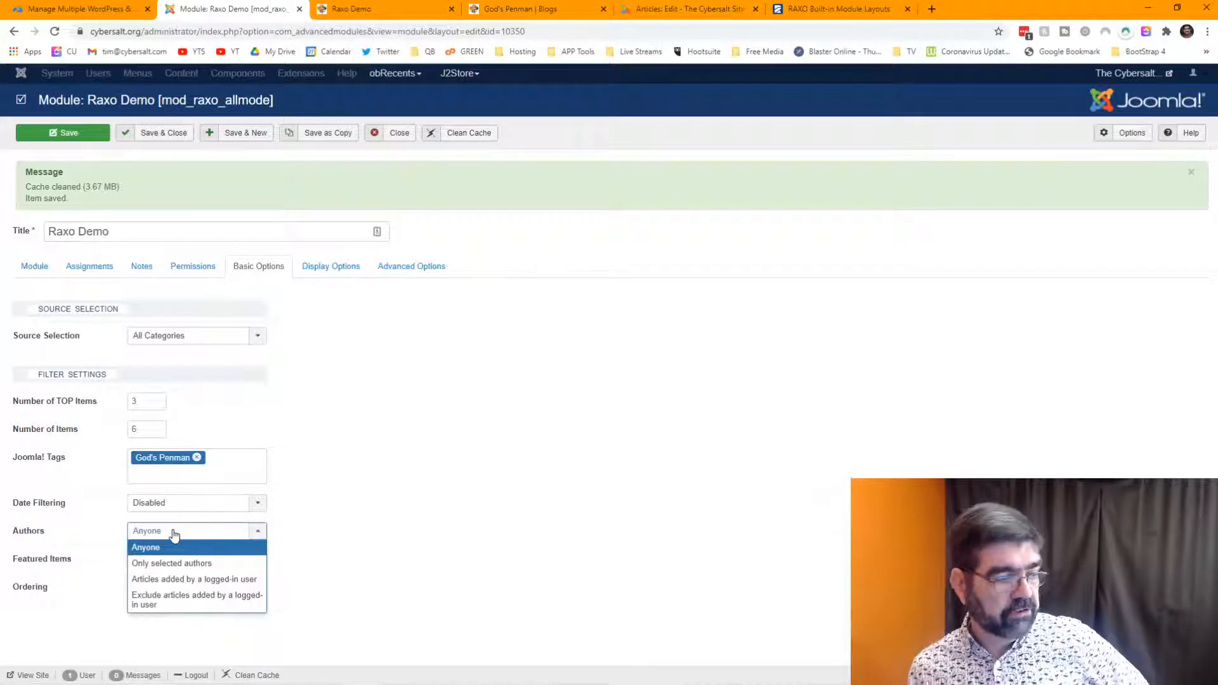
pyautogui.click(171, 562)
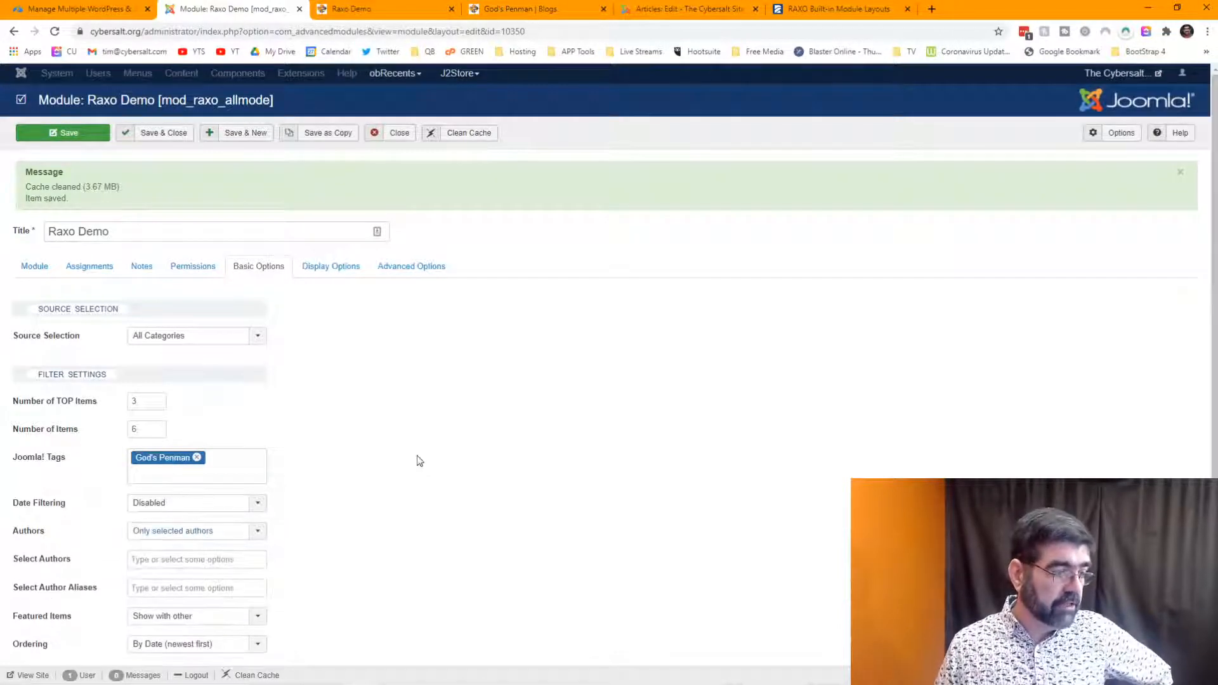
pyautogui.scroll(-1, 417, 459)
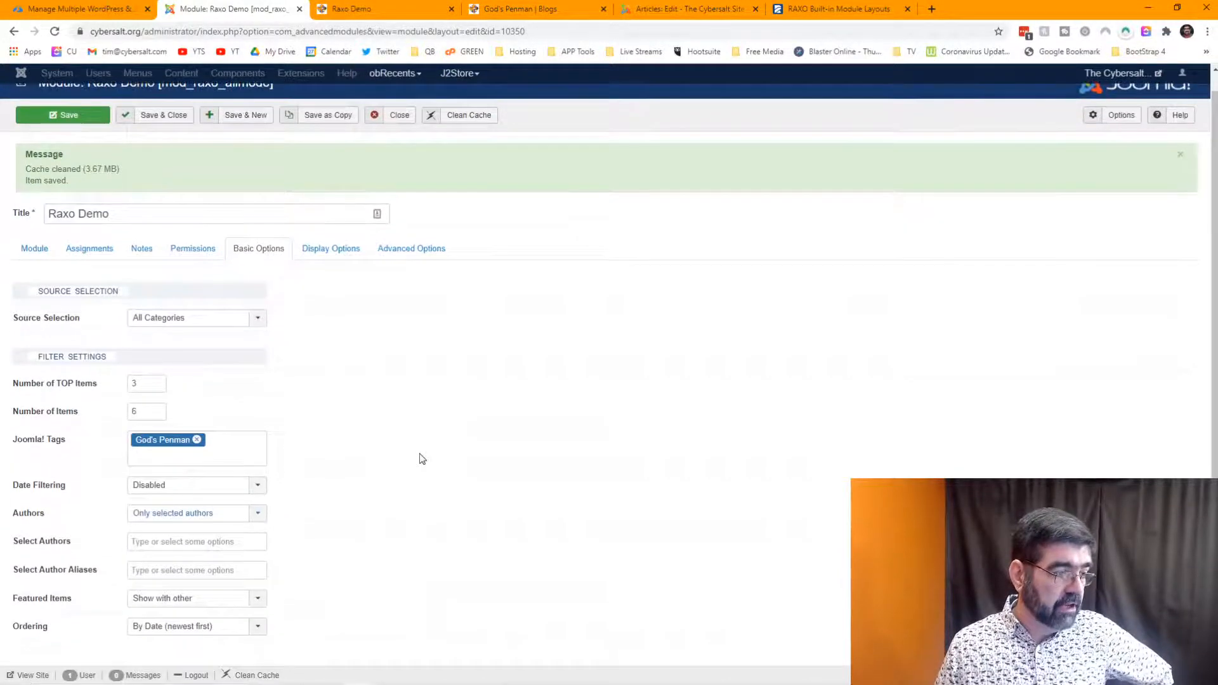
pyautogui.click(149, 541)
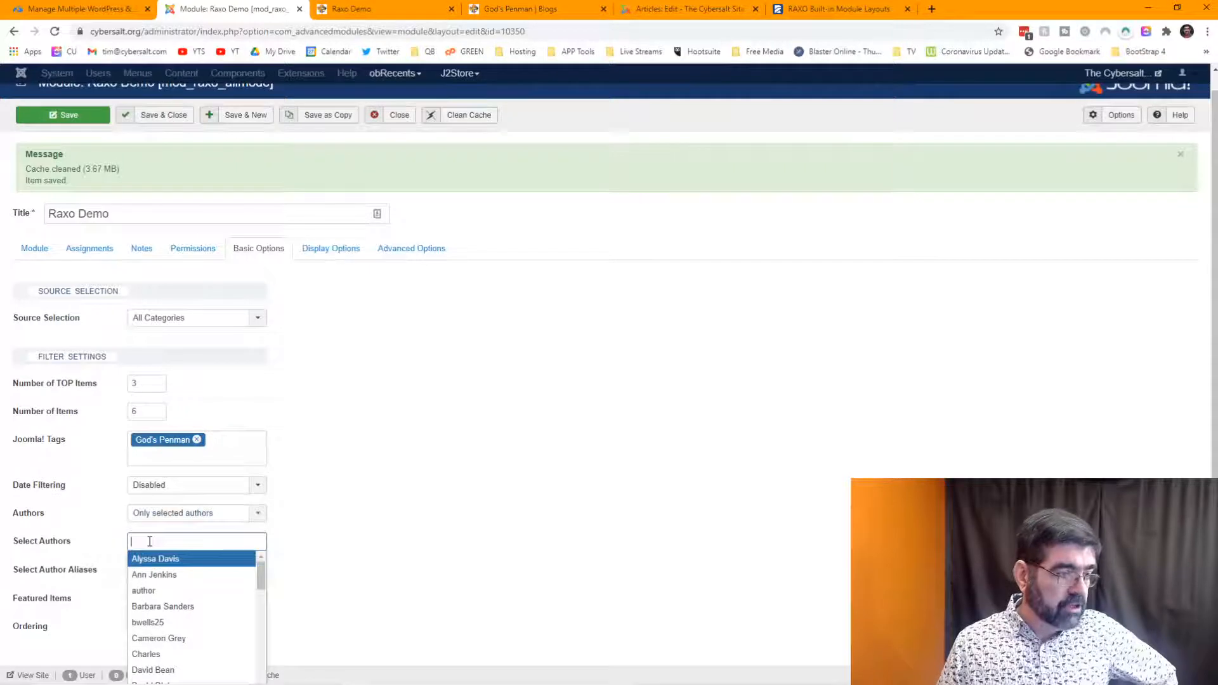
pyautogui.click(353, 520)
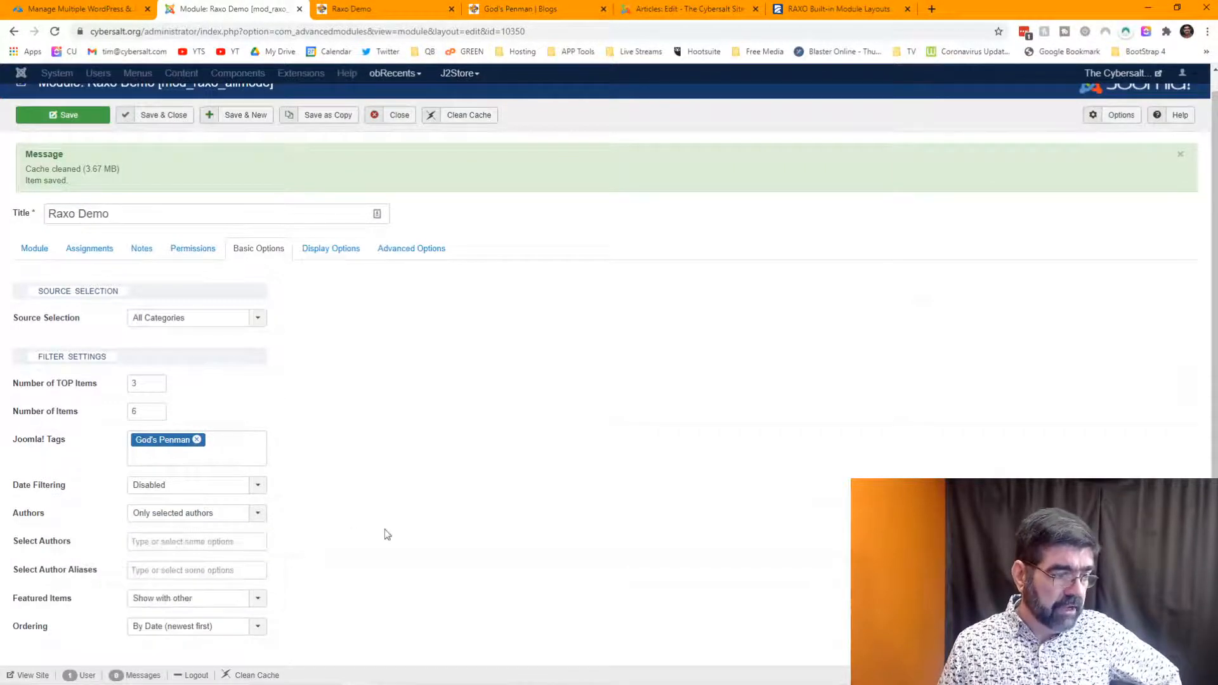
pyautogui.click(258, 513)
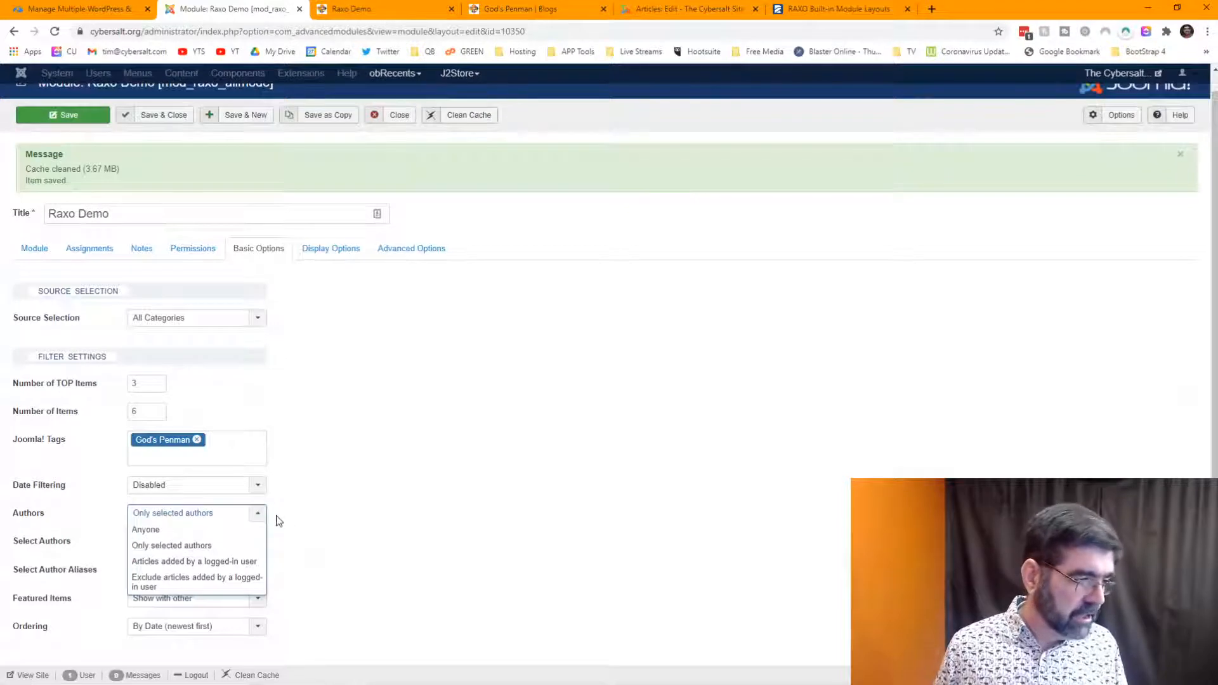
pyautogui.click(210, 515)
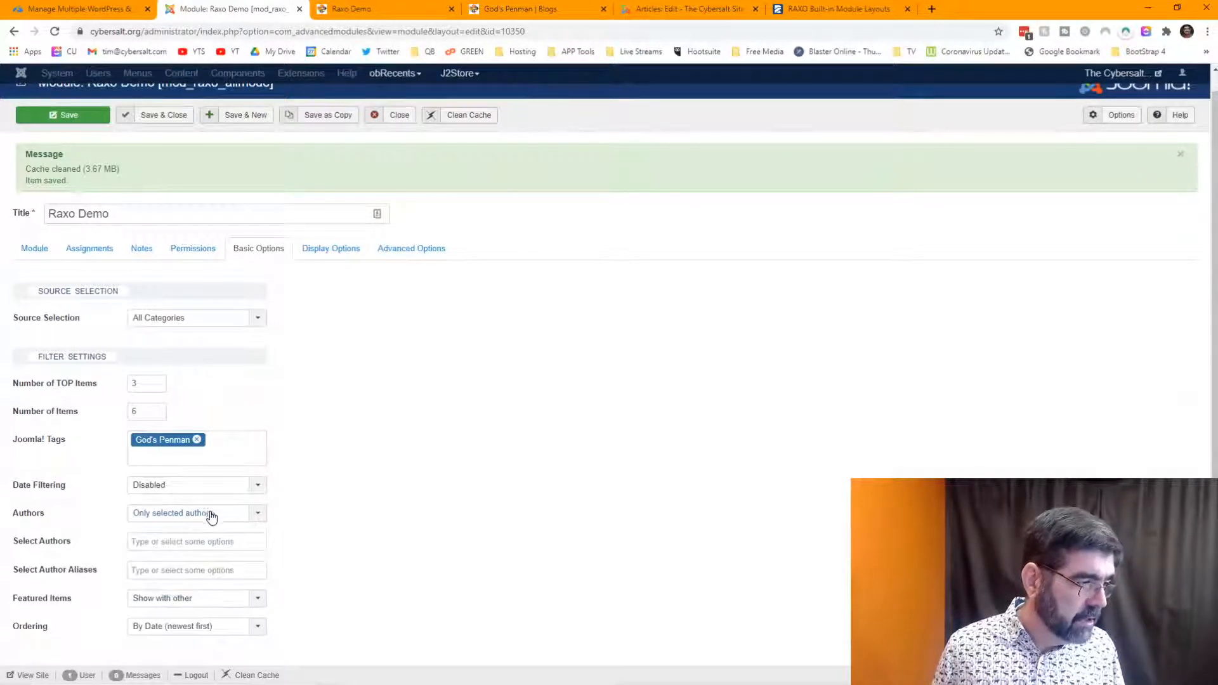
pyautogui.click(206, 516)
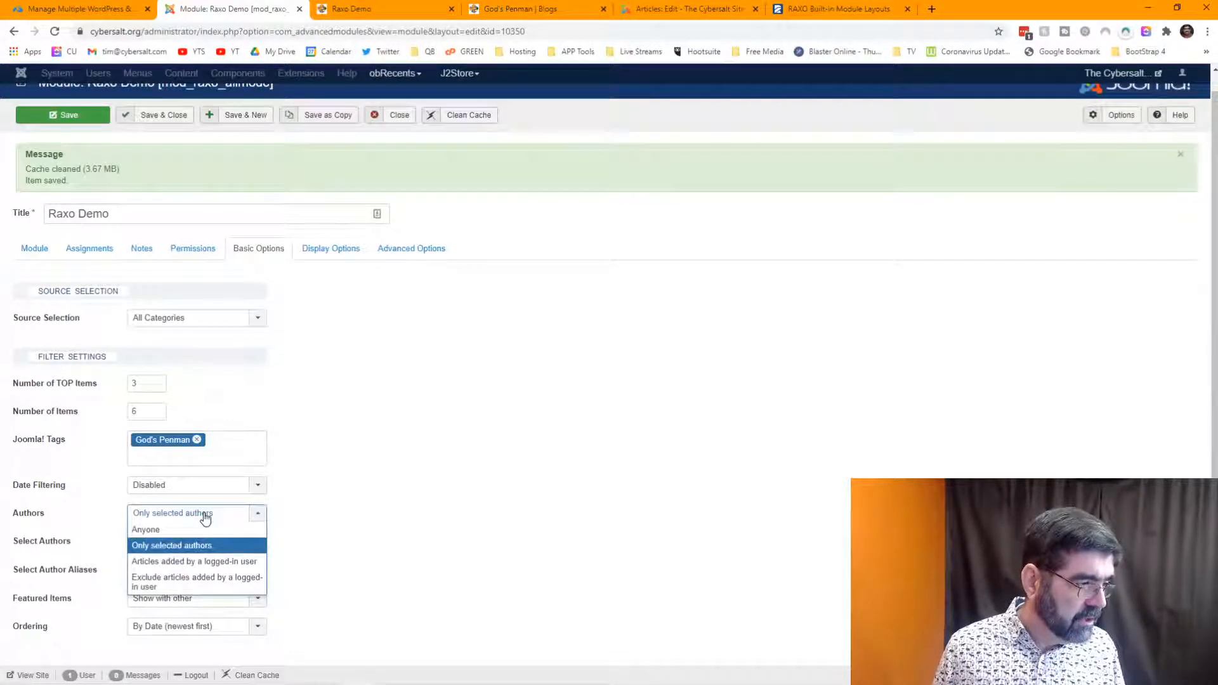
pyautogui.click(194, 530)
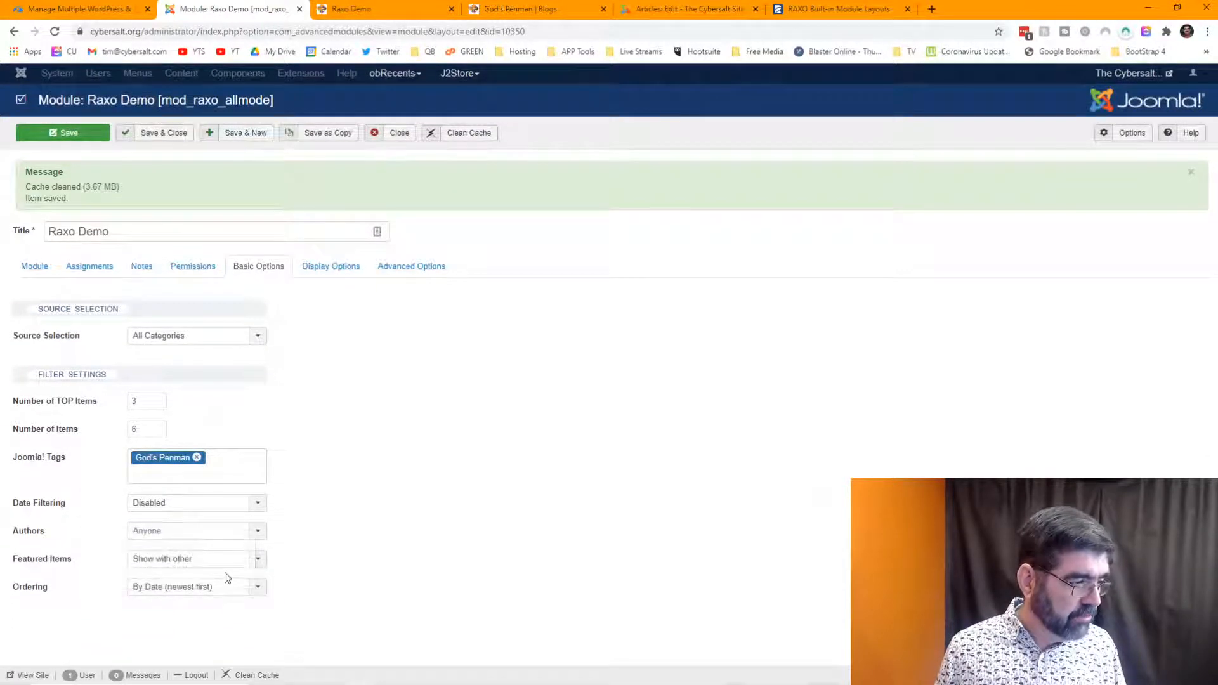
pyautogui.click(256, 562)
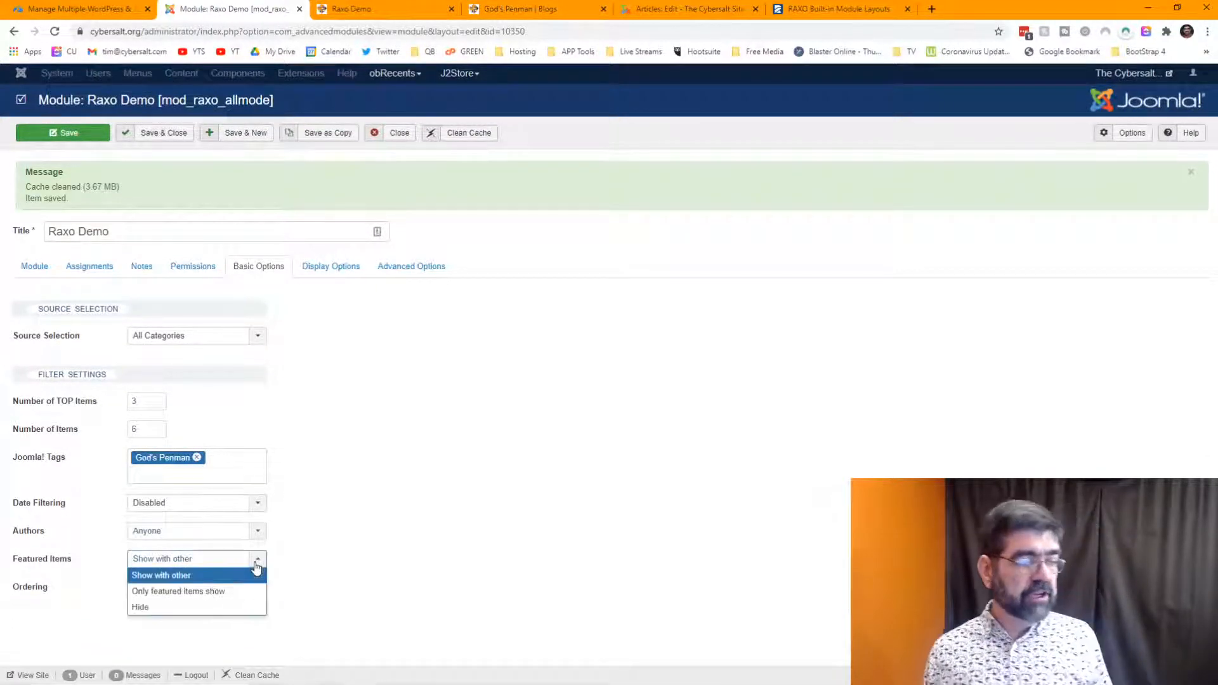
pyautogui.click(379, 583)
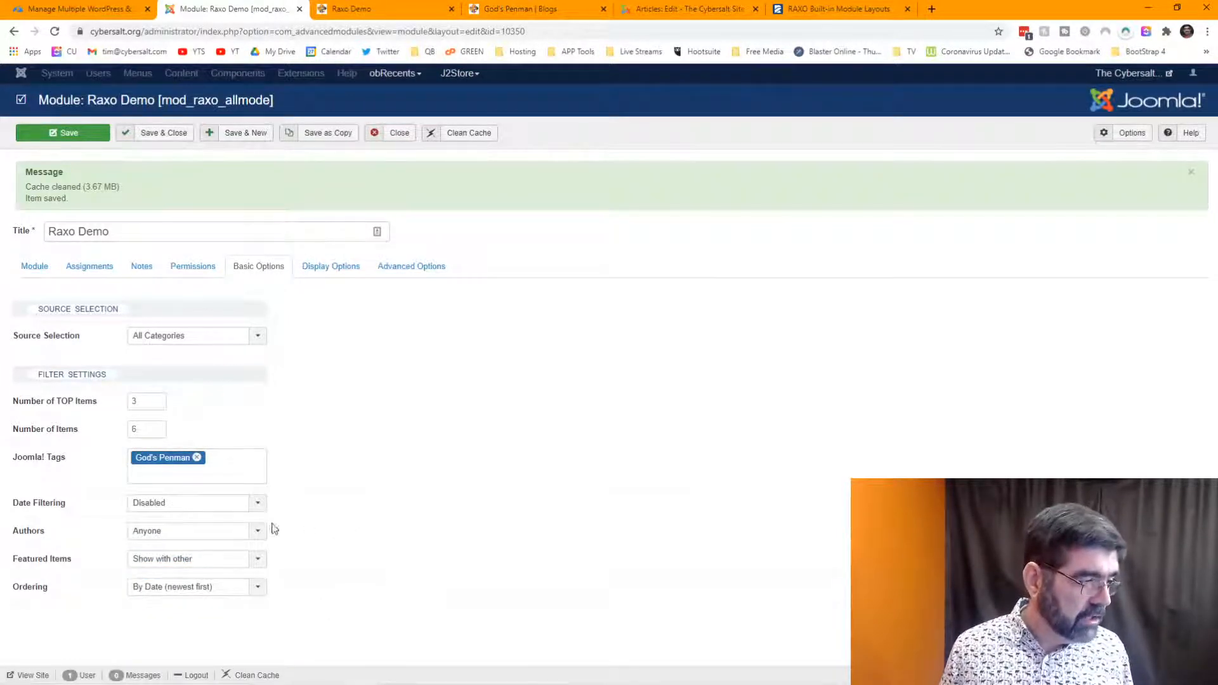
pyautogui.click(257, 587)
pyautogui.scroll(-1, 402, 508)
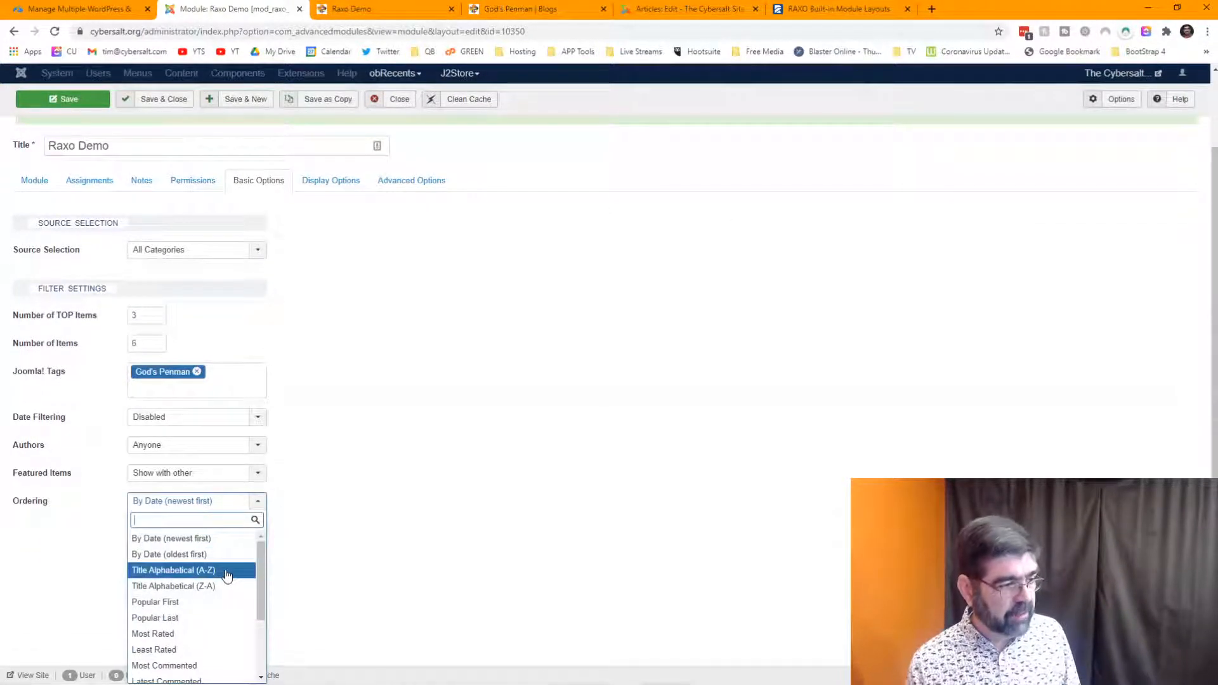
pyautogui.scroll(-3, 222, 606)
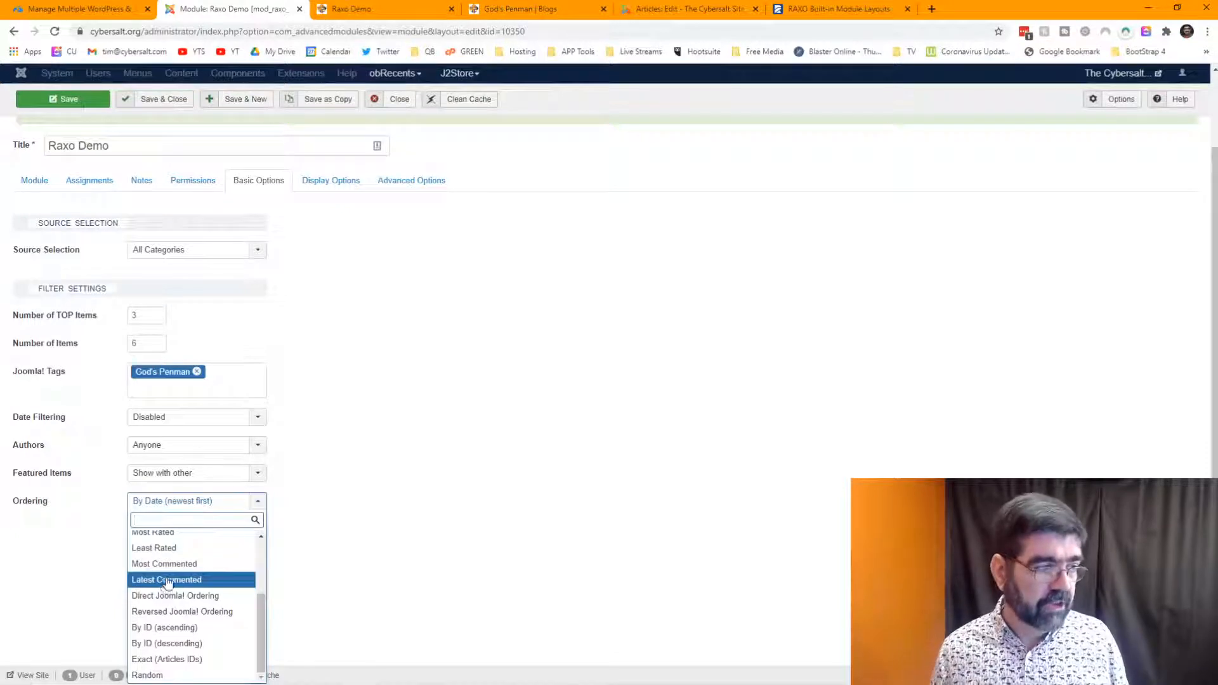
pyautogui.click(447, 400)
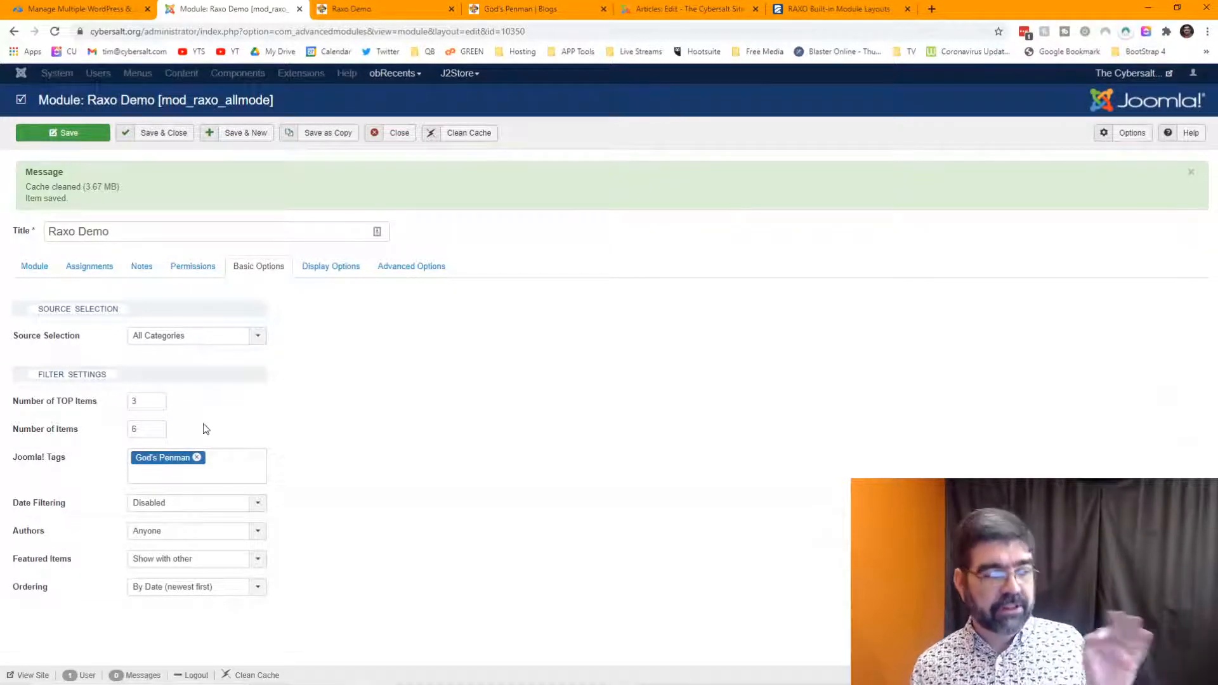
# - Review the Raxo Demo module's Assignments, Permissions and Basic Options, then show its allmode-list Display Options
pyautogui.click(90, 267)
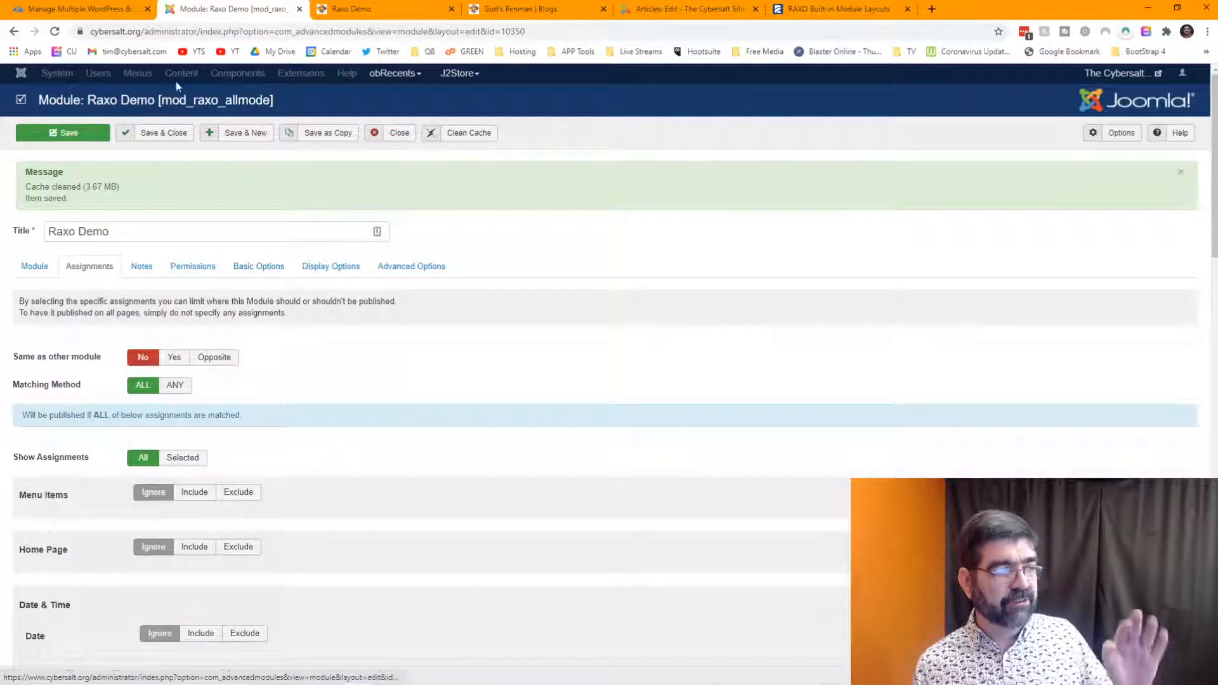
pyautogui.scroll(-15, 516, 368)
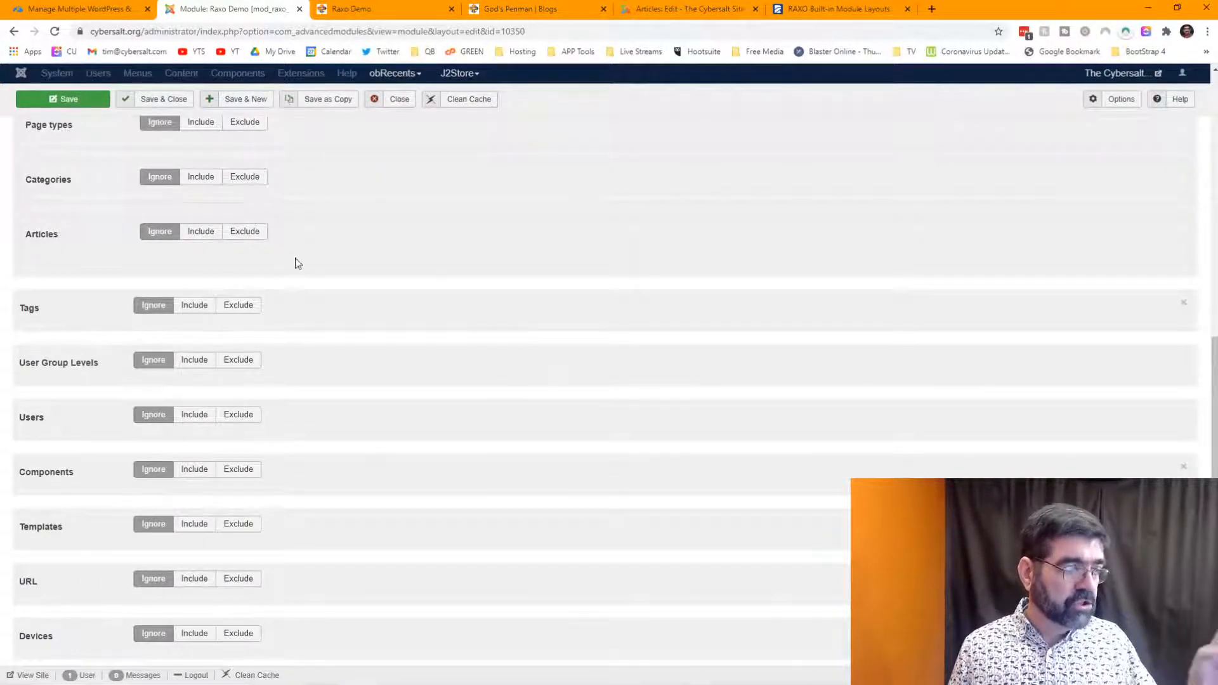
pyautogui.scroll(15, 364, 294)
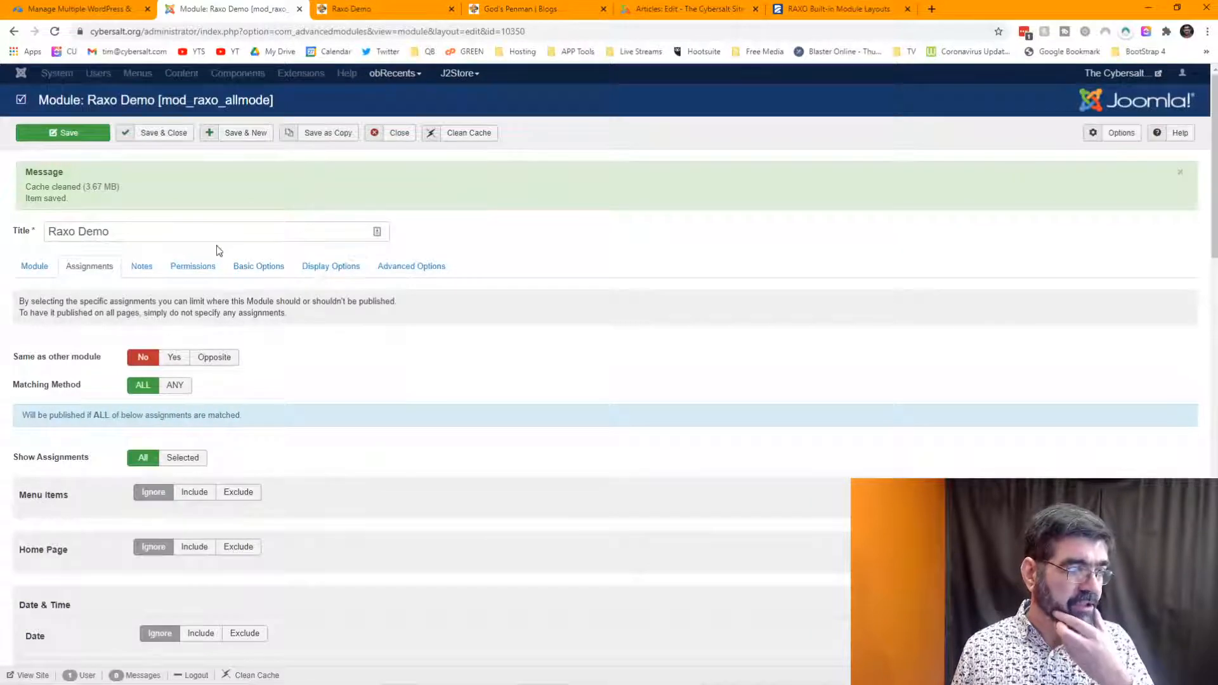
pyautogui.click(193, 271)
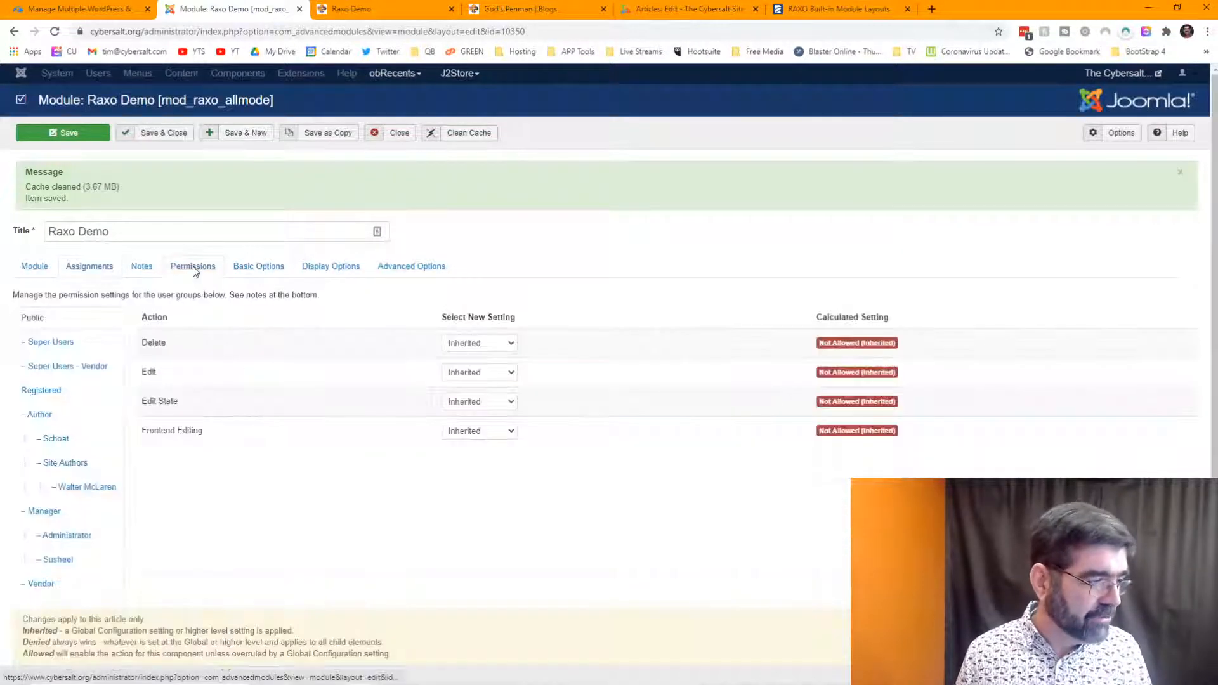
pyautogui.click(255, 269)
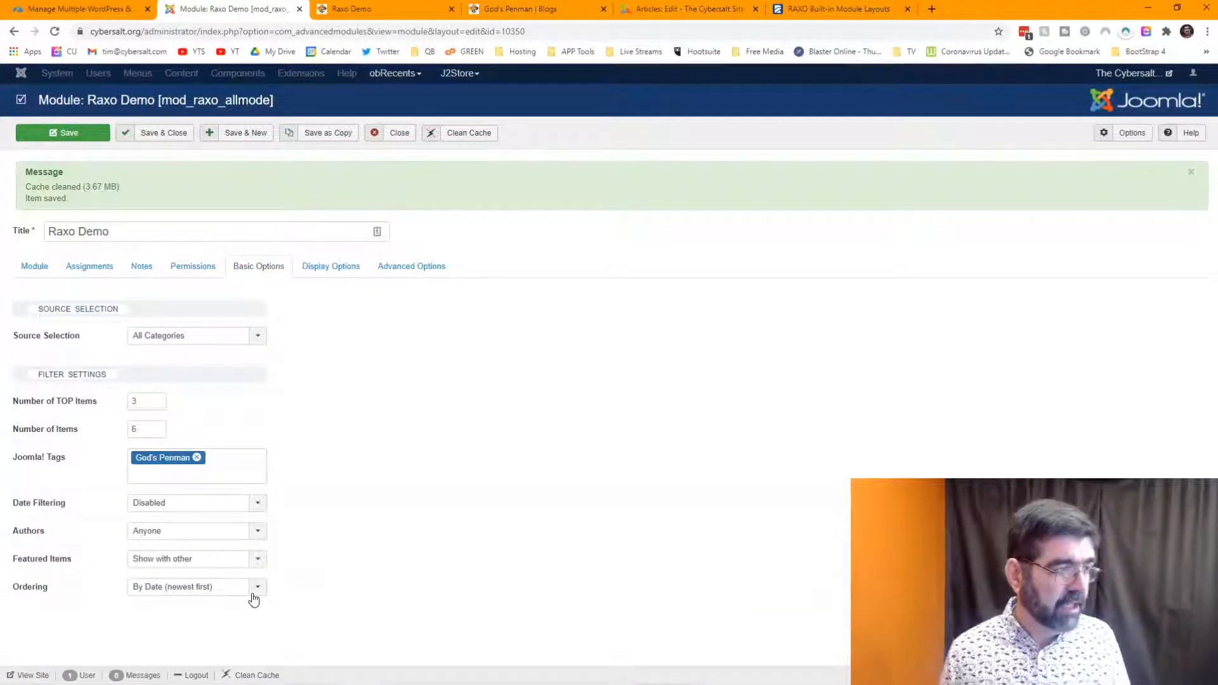
pyautogui.click(324, 276)
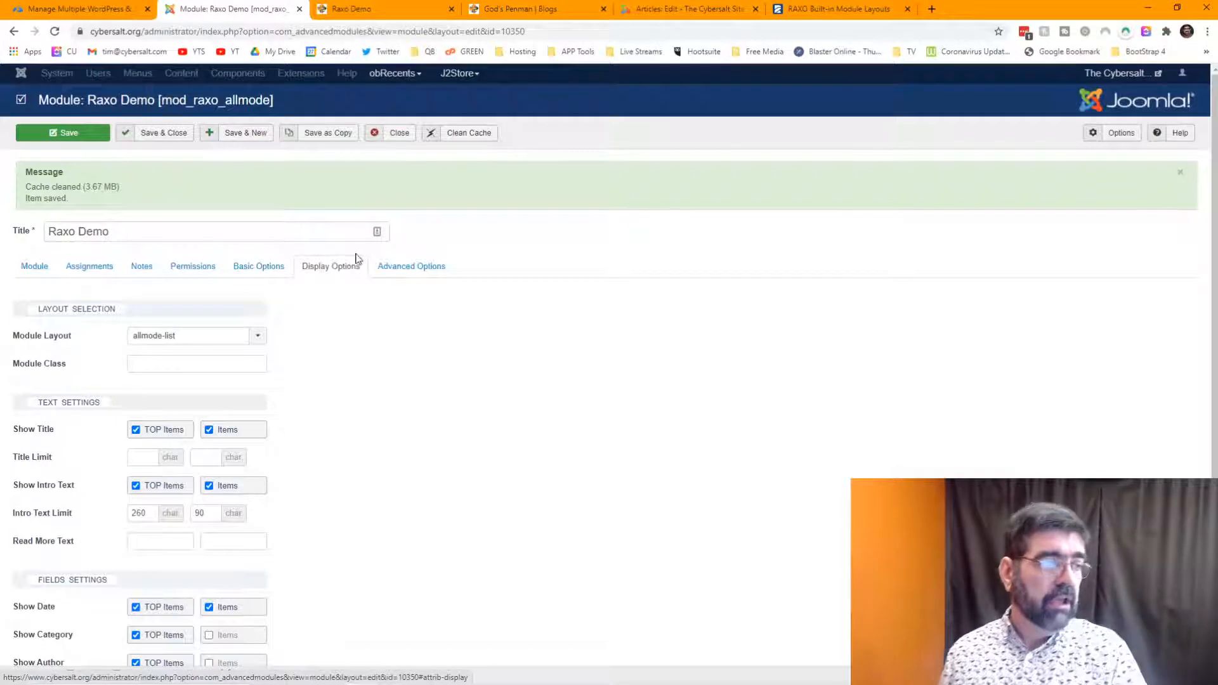
# - Uncheck Show Title for regular items and Show Intro Text for TOP items
pyautogui.scroll(-2, 563, 285)
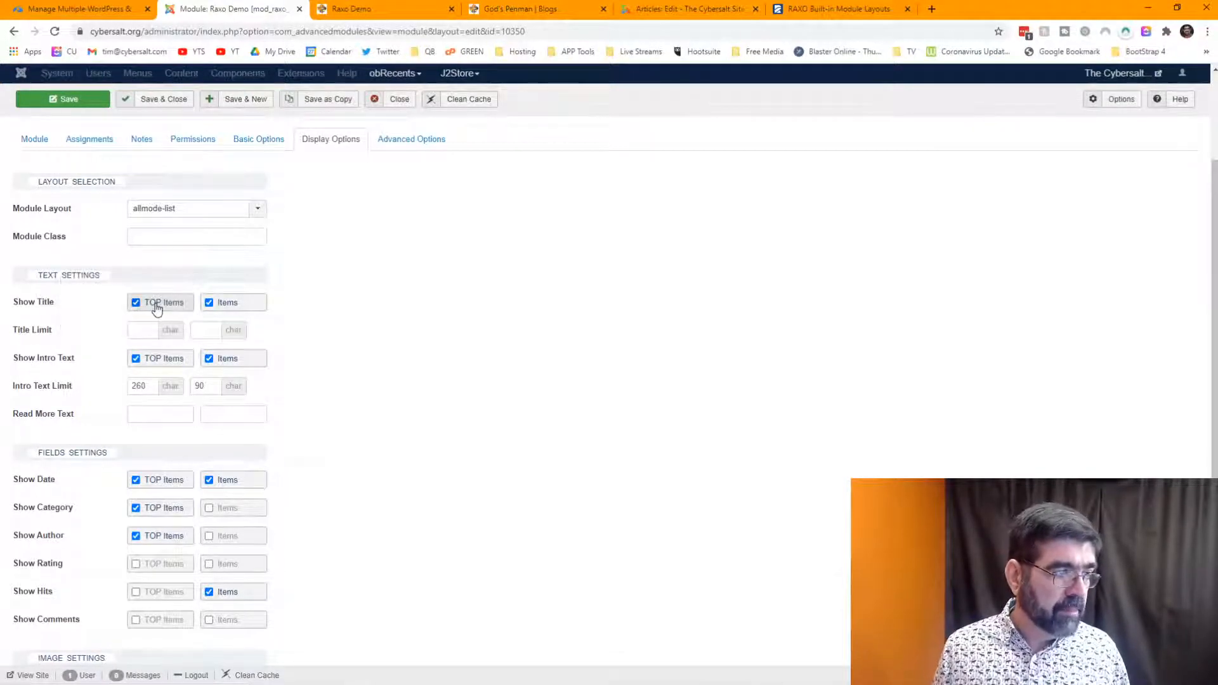
pyautogui.click(210, 304)
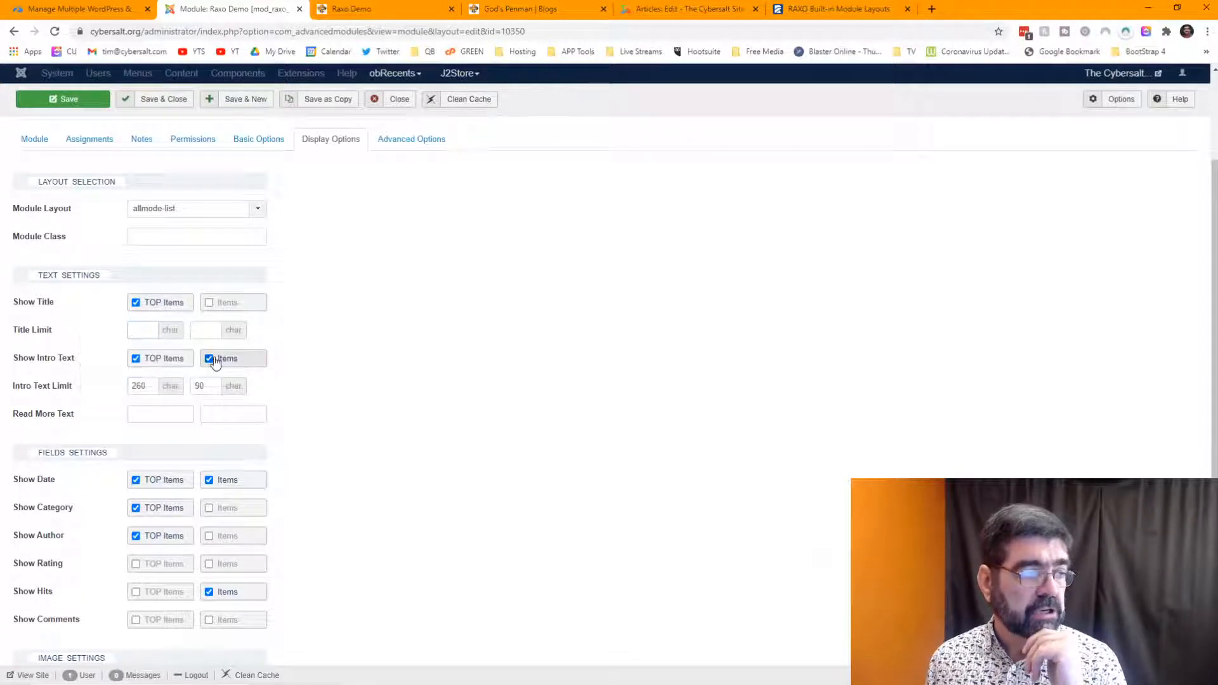
pyautogui.click(138, 362)
pyautogui.scroll(-1, 68, 348)
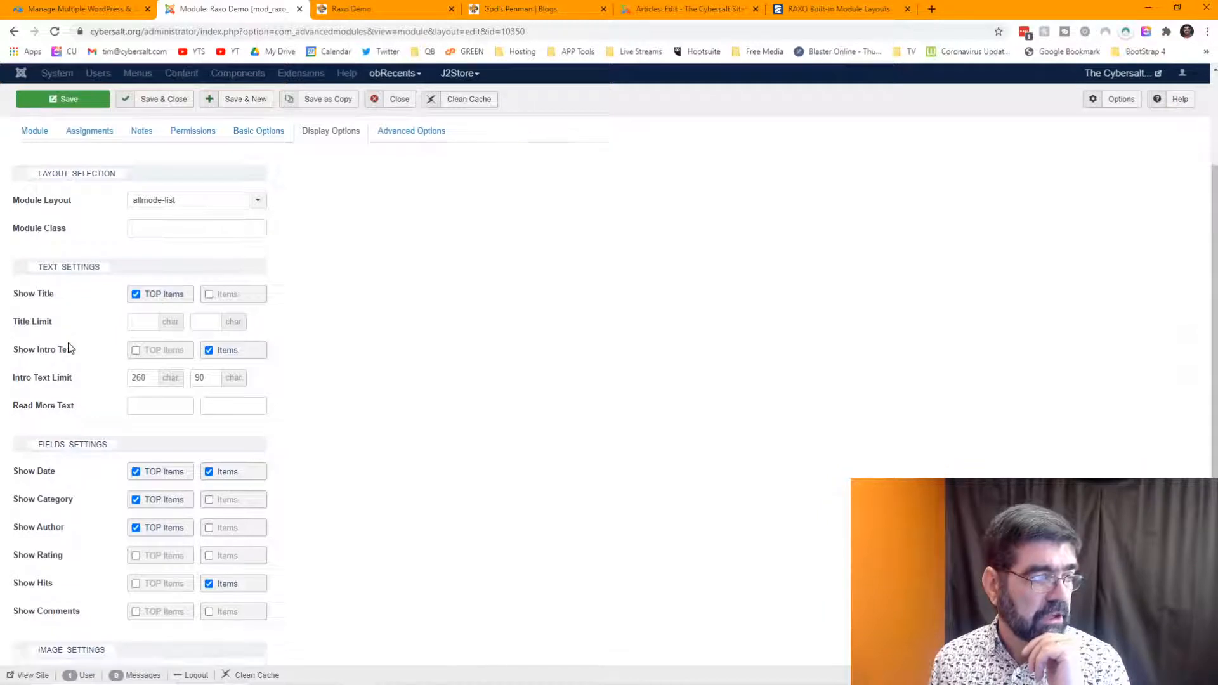
pyautogui.scroll(-2, 70, 348)
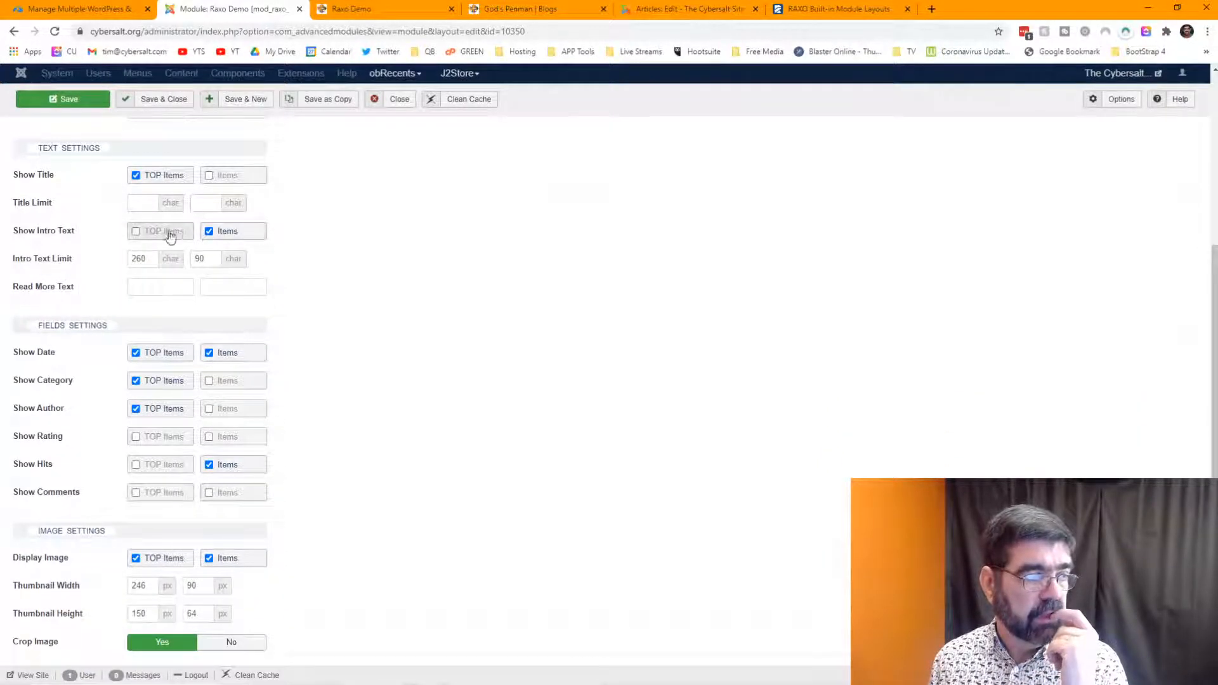
pyautogui.moveTo(61, 289)
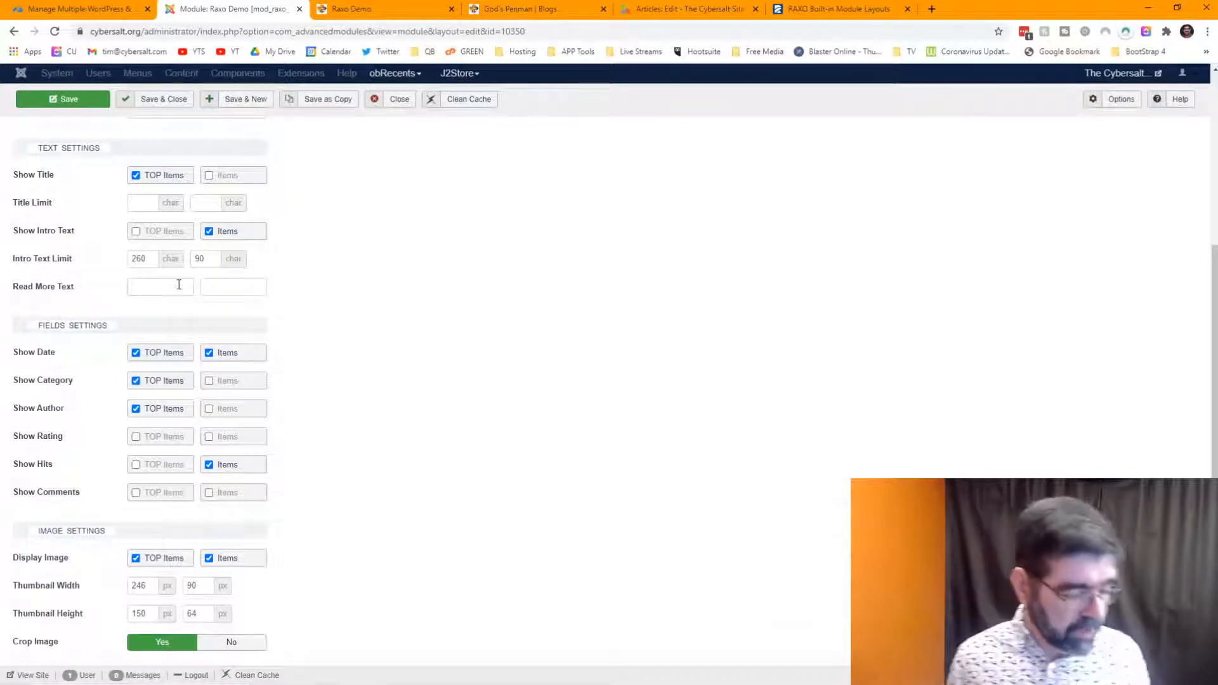
# - Set both the TOP items' and regular items' Read More Text to 'Read More'
pyautogui.click(179, 284)
pyautogui.write('Read')
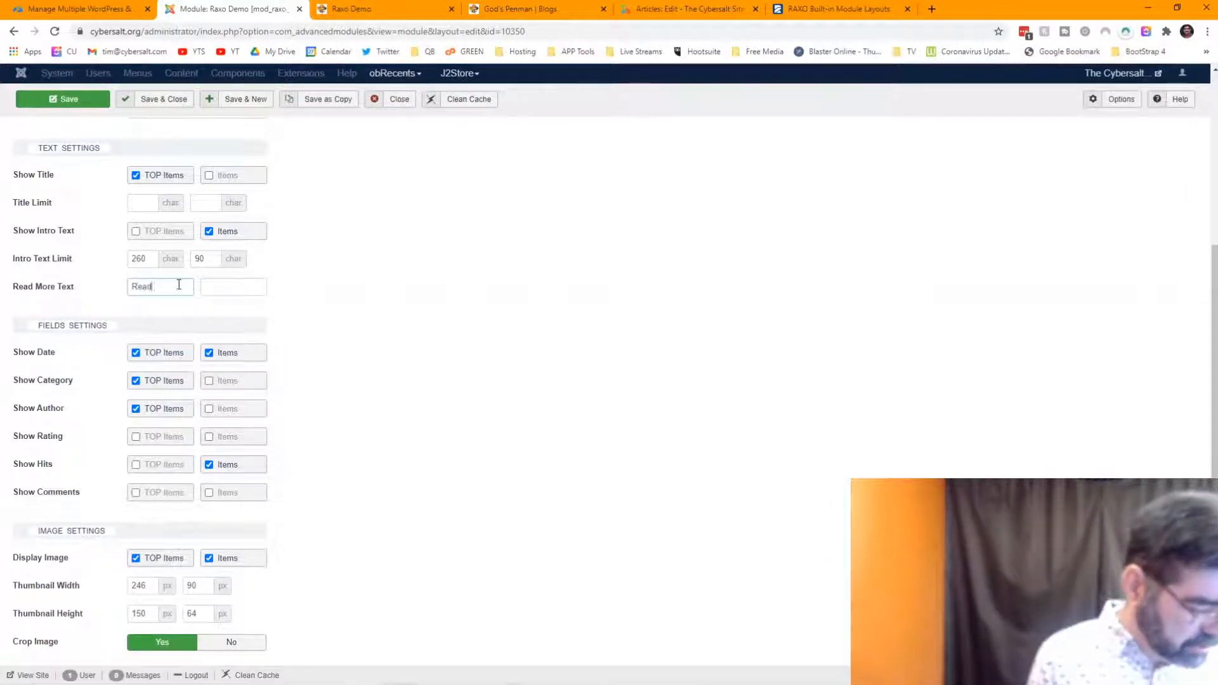
pyautogui.write(' More')
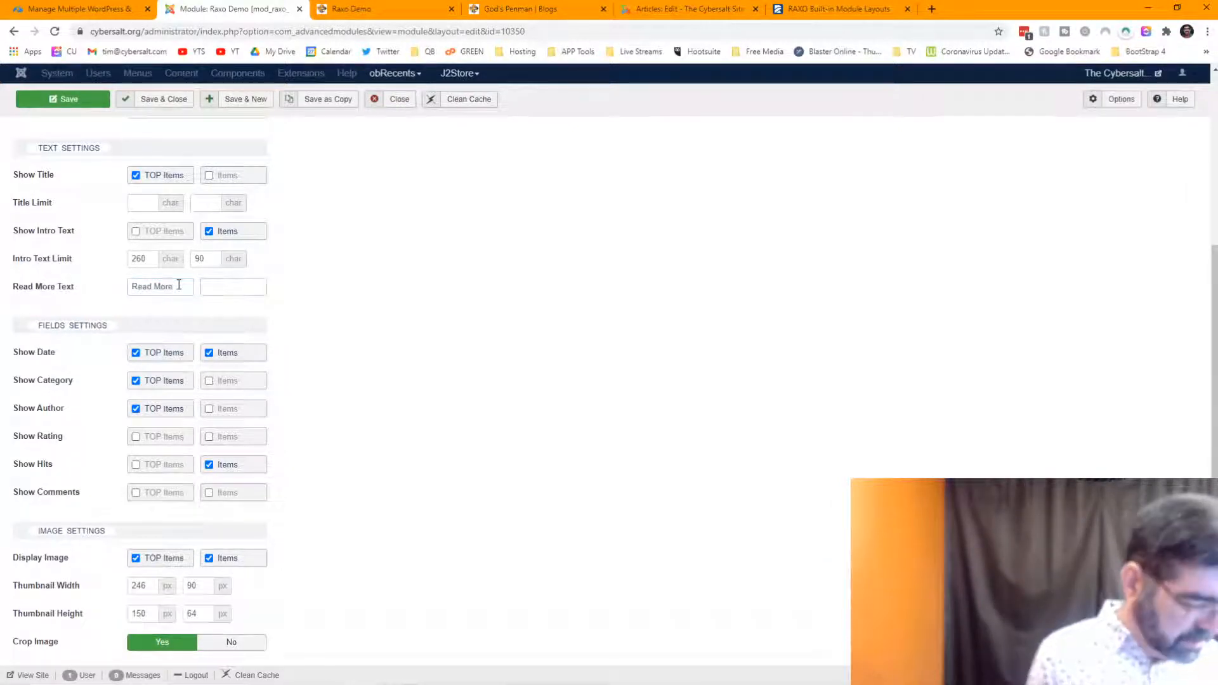
pyautogui.press('Tab')
pyautogui.write('Read More')
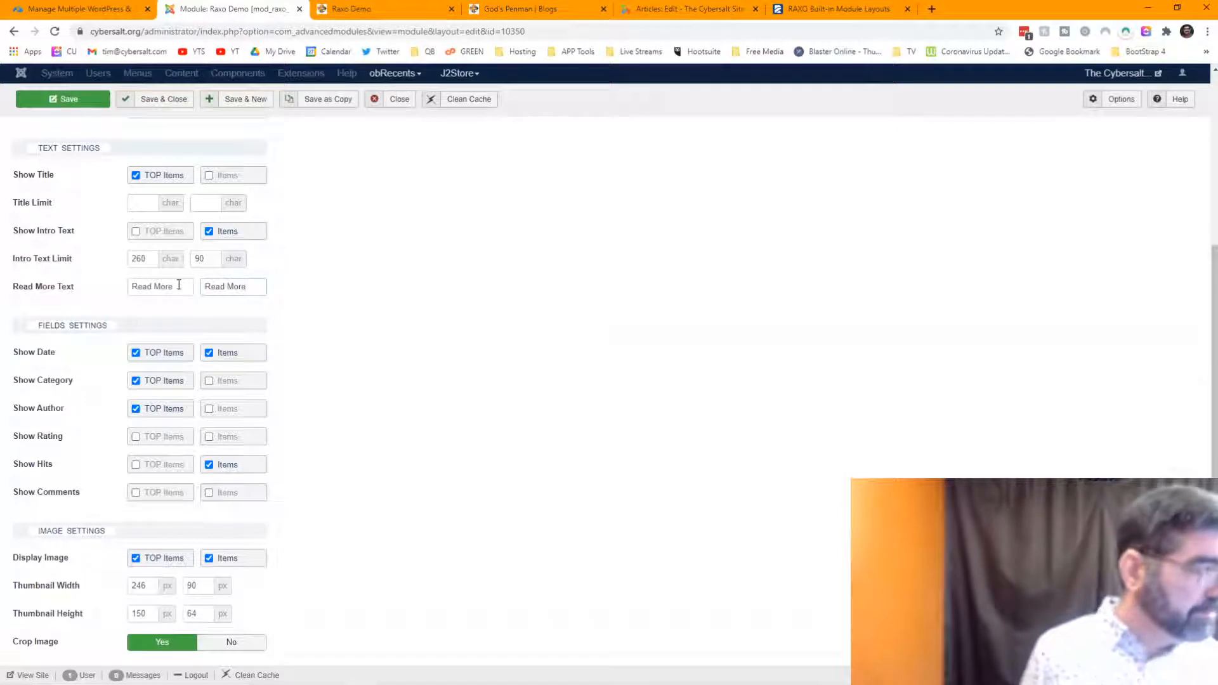
# - Hide the category on TOP items and show the author on regular items
pyautogui.scroll(-1, 360, 297)
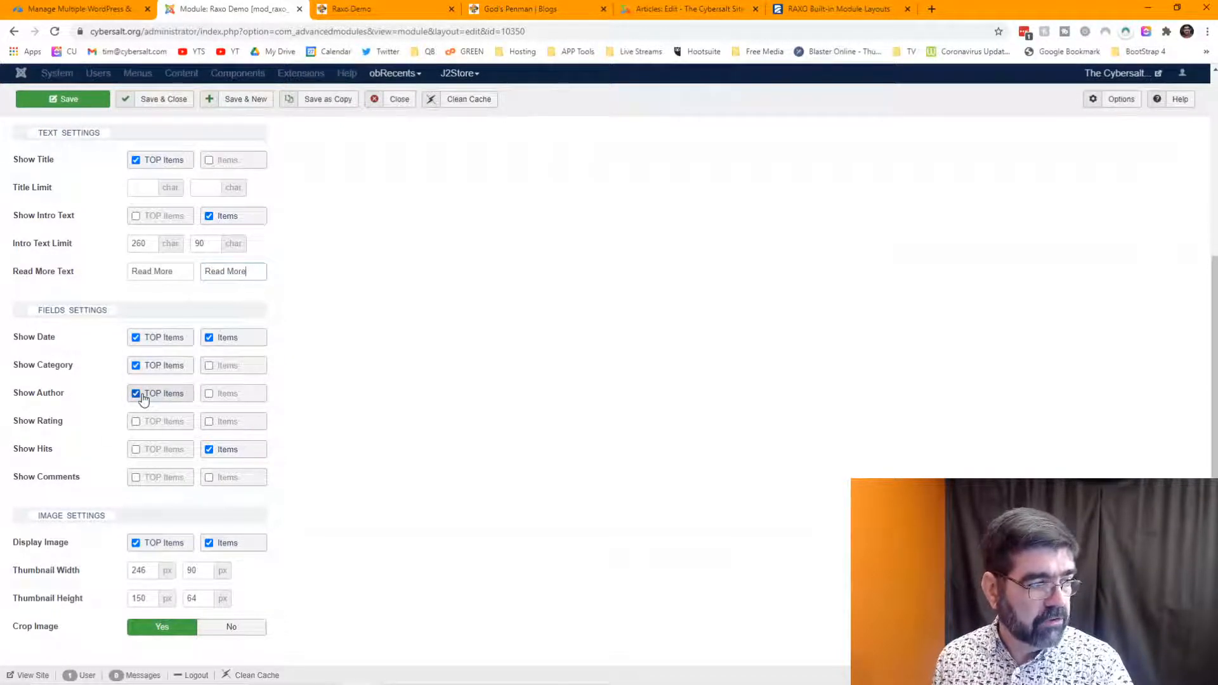
pyautogui.click(136, 367)
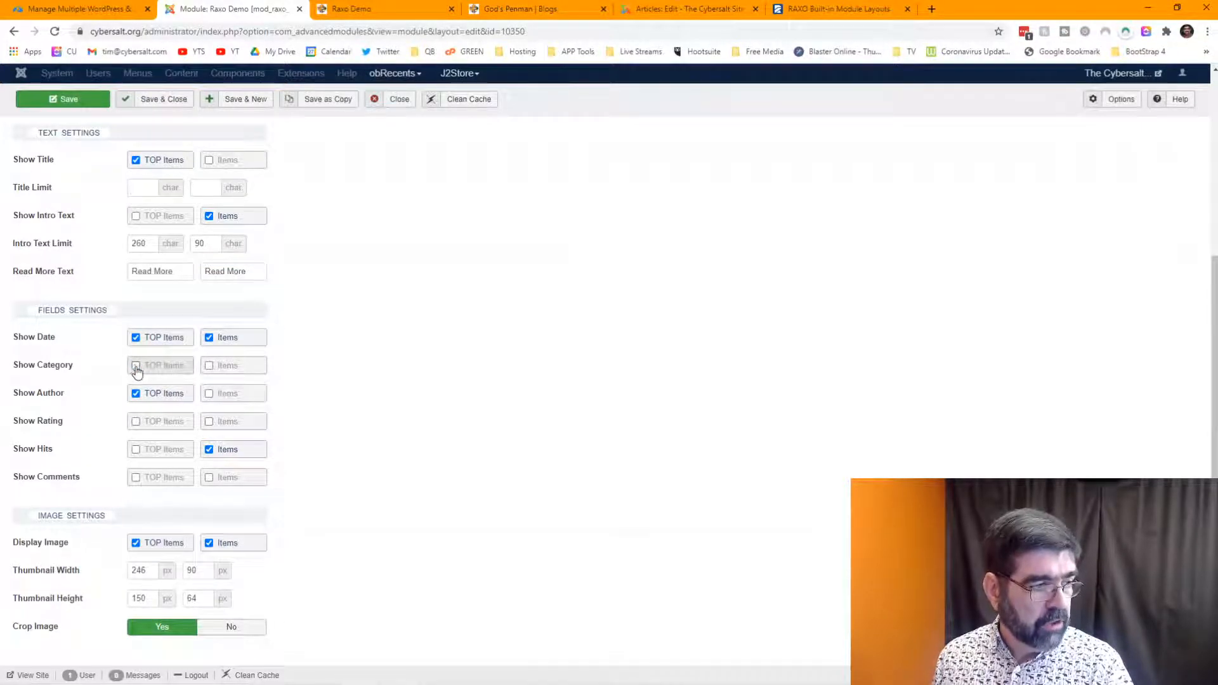
pyautogui.click(208, 398)
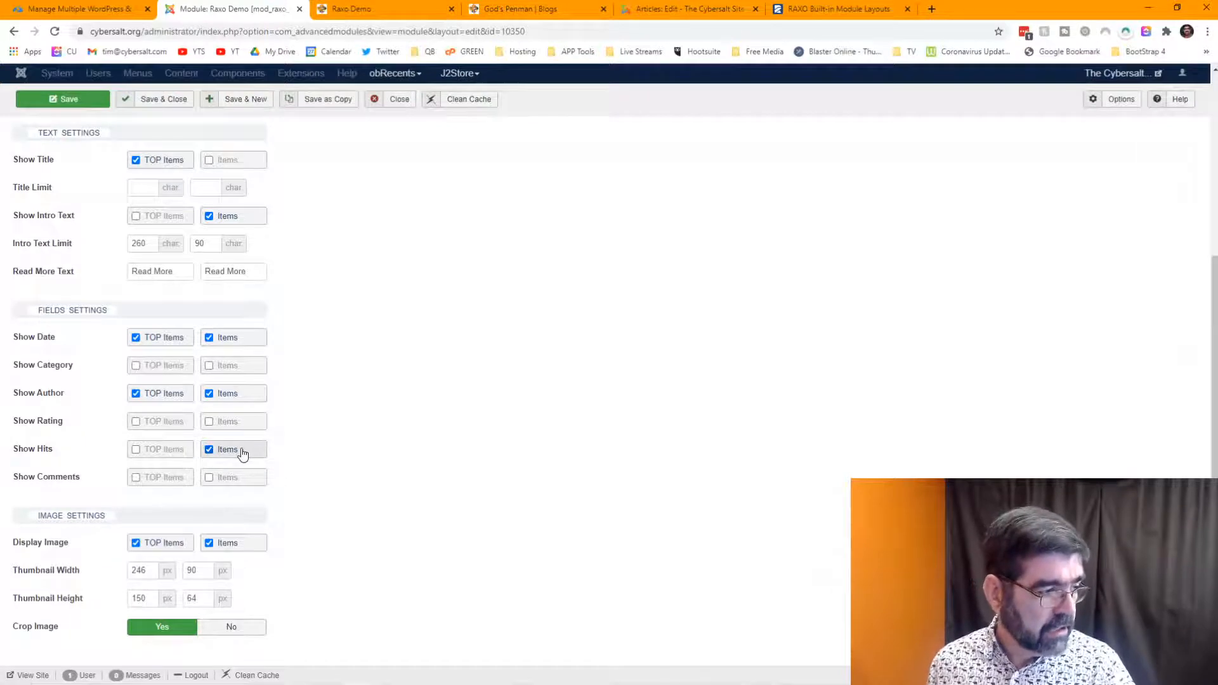
pyautogui.moveTo(73, 481)
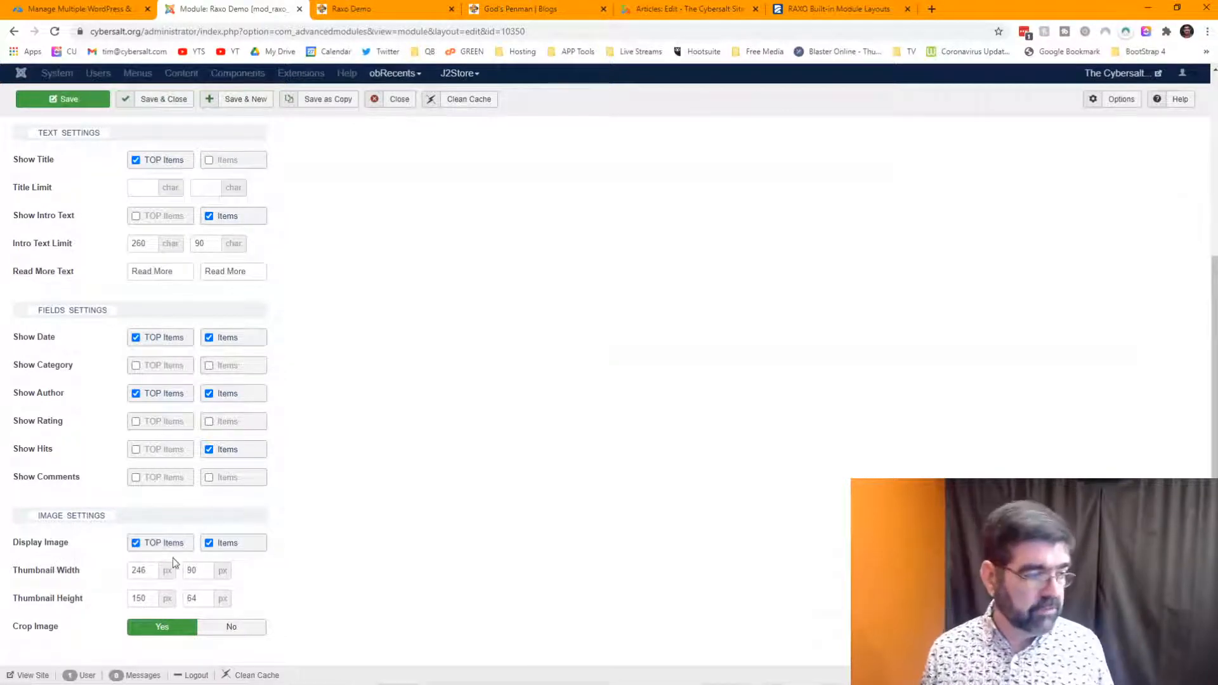
# - Change the TOP Items thumbnail width from 246 to 300 px
pyautogui.moveTo(149, 570); pyautogui.dragTo(133, 570)
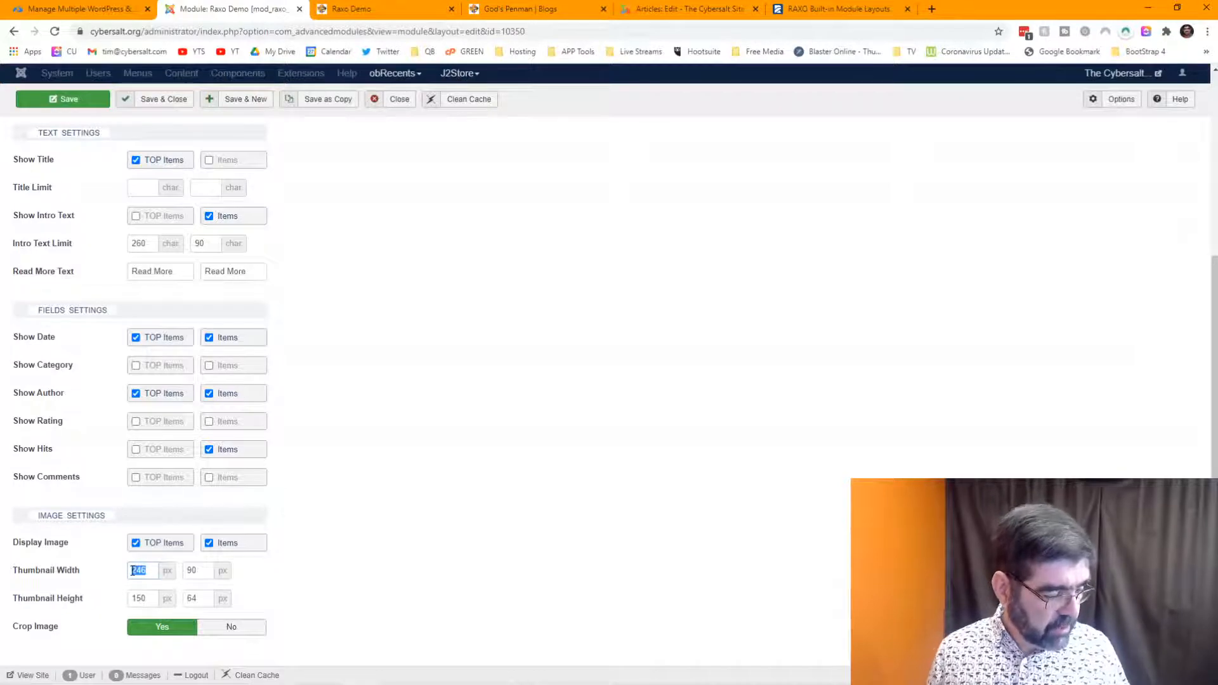
pyautogui.write('300')
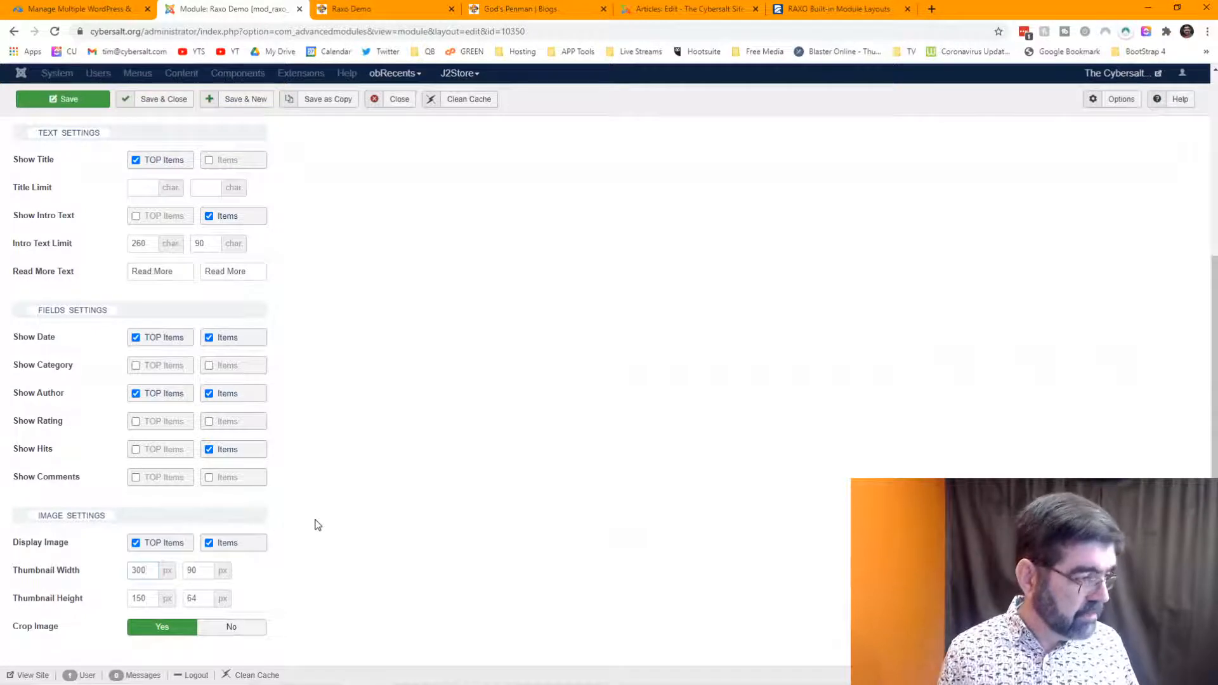
pyautogui.hotkey('ctrl', 'z')
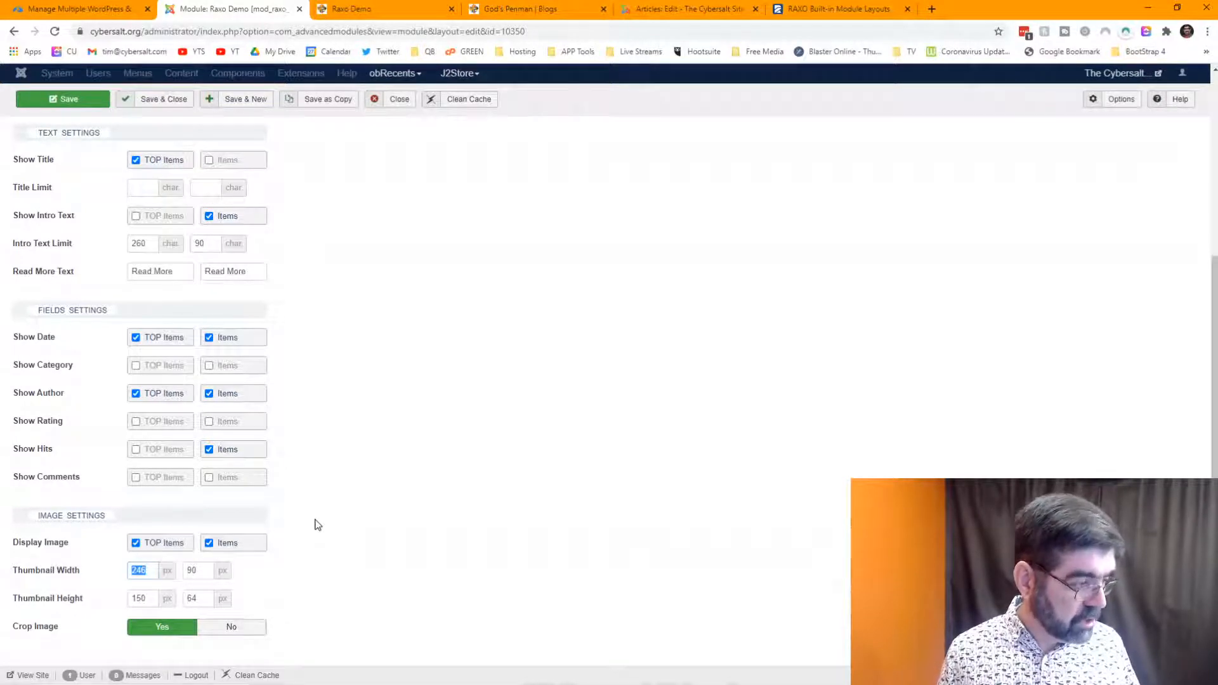
pyautogui.write('300')
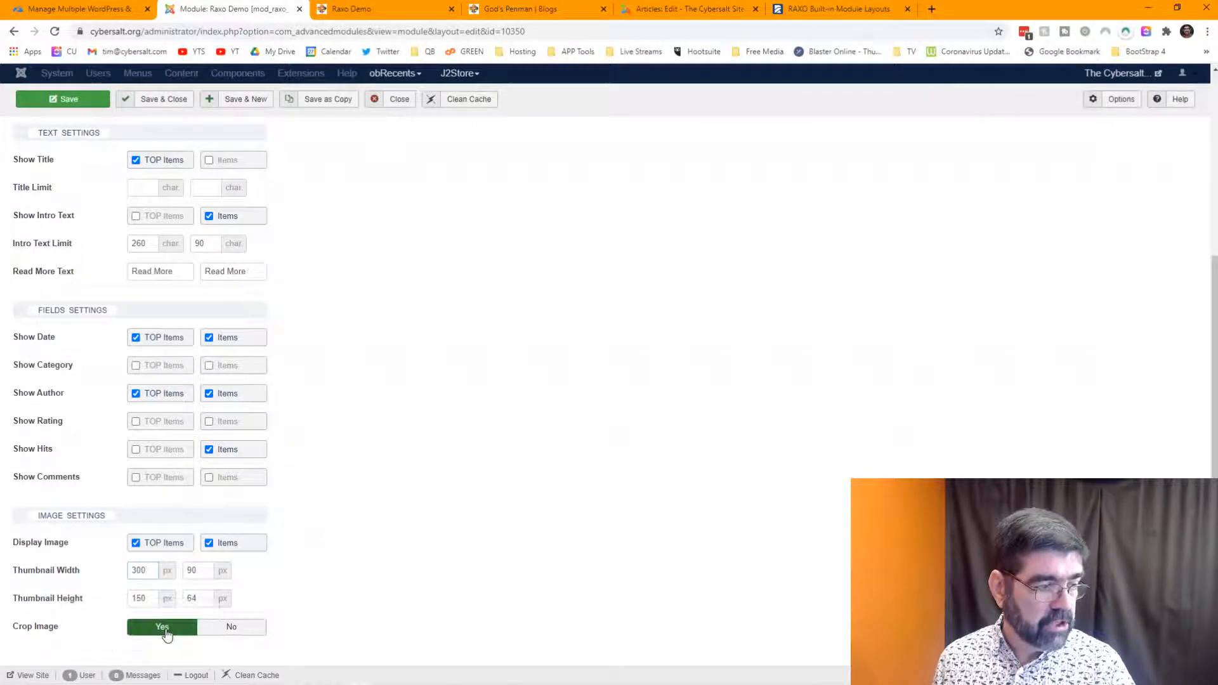
pyautogui.moveTo(34, 630)
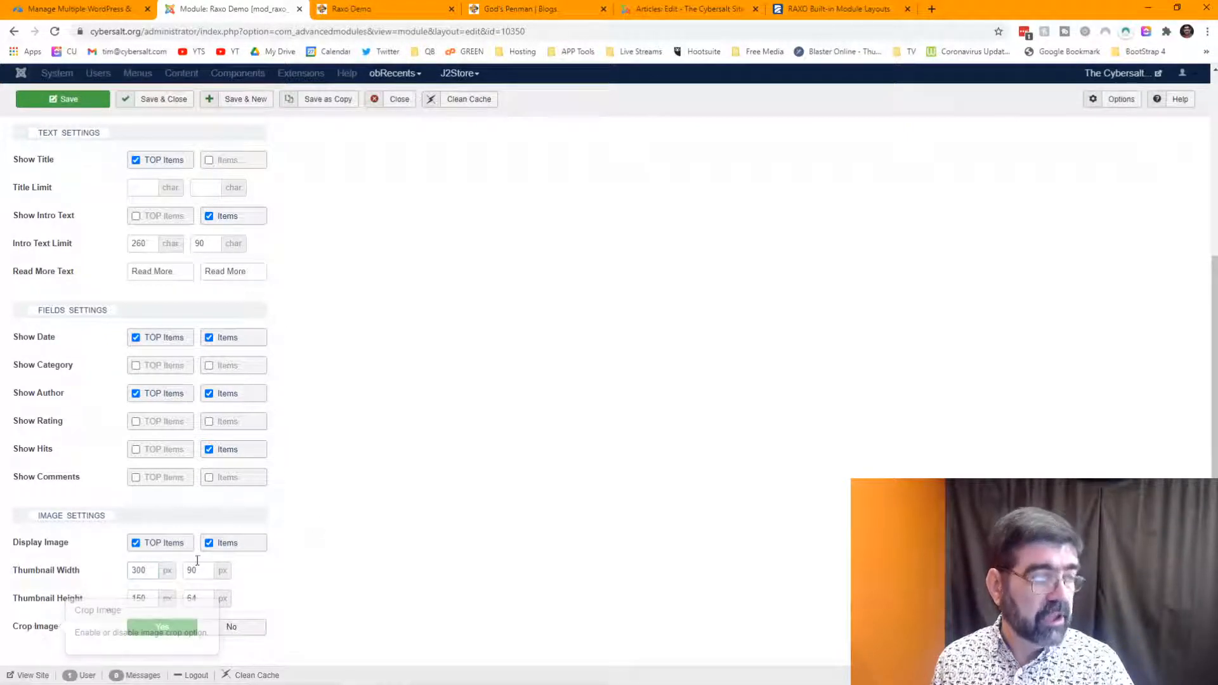
pyautogui.scroll(1, 406, 439)
pyautogui.scroll(4, 408, 444)
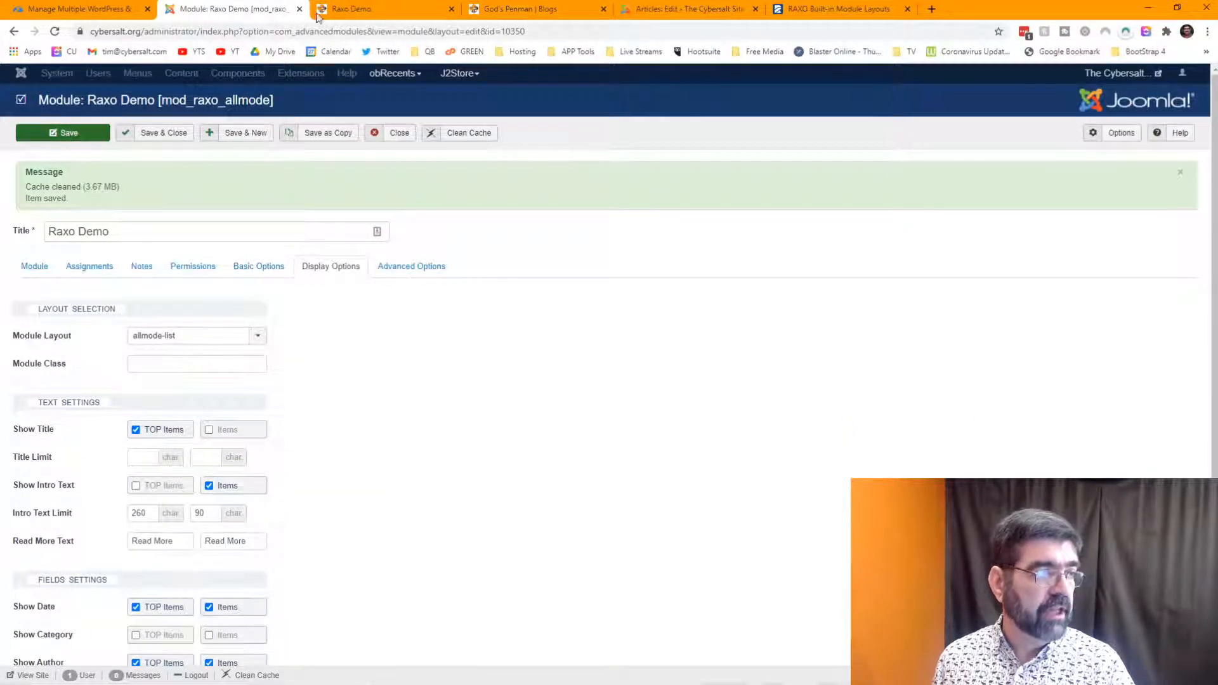
# - Reload the Raxo Demo page and review the list with wider top images, author and views
pyautogui.click(379, 8)
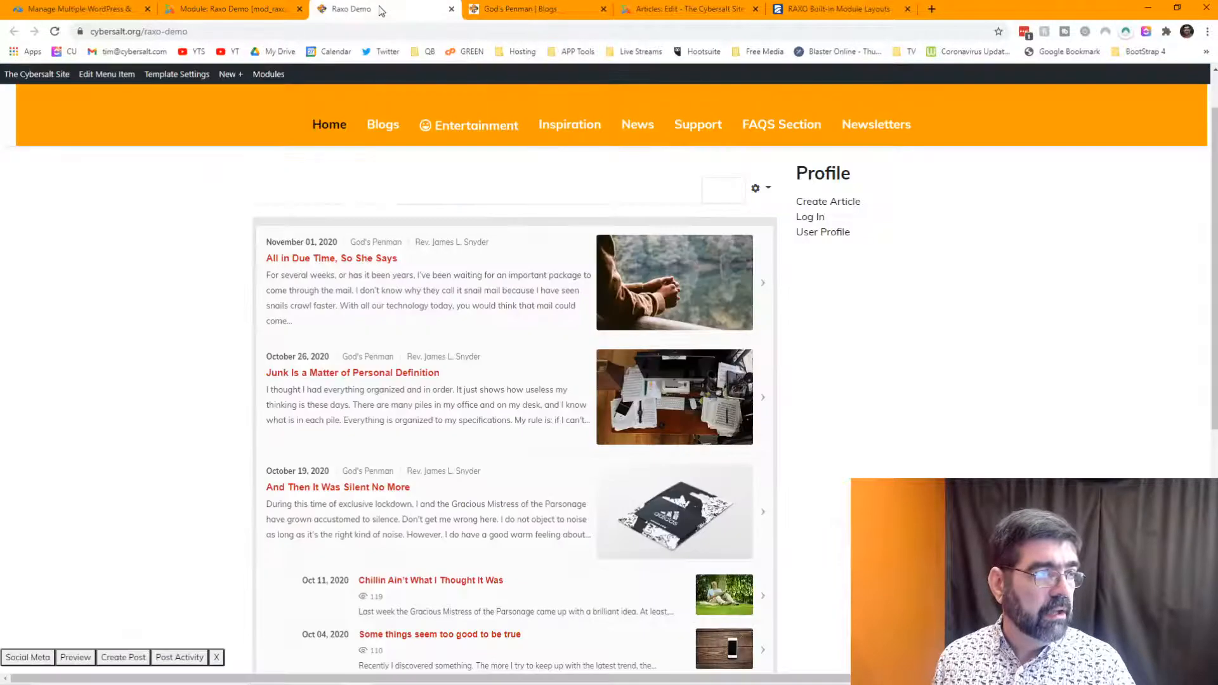
pyautogui.click(55, 31)
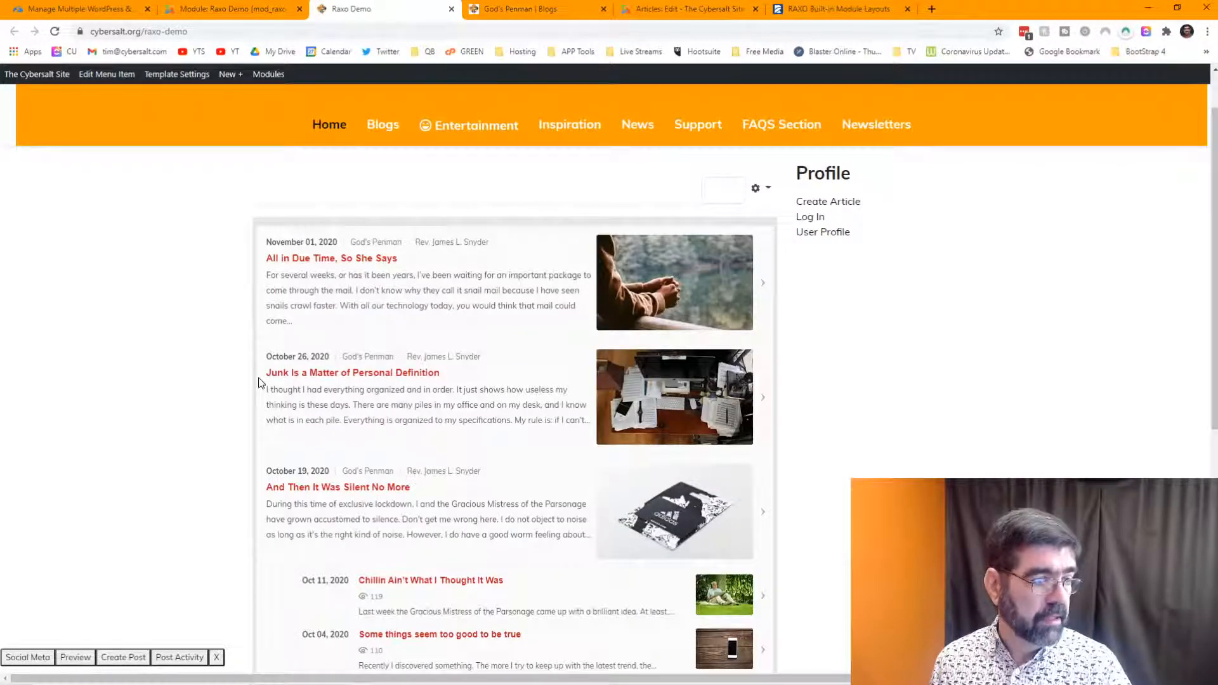
pyautogui.click(55, 33)
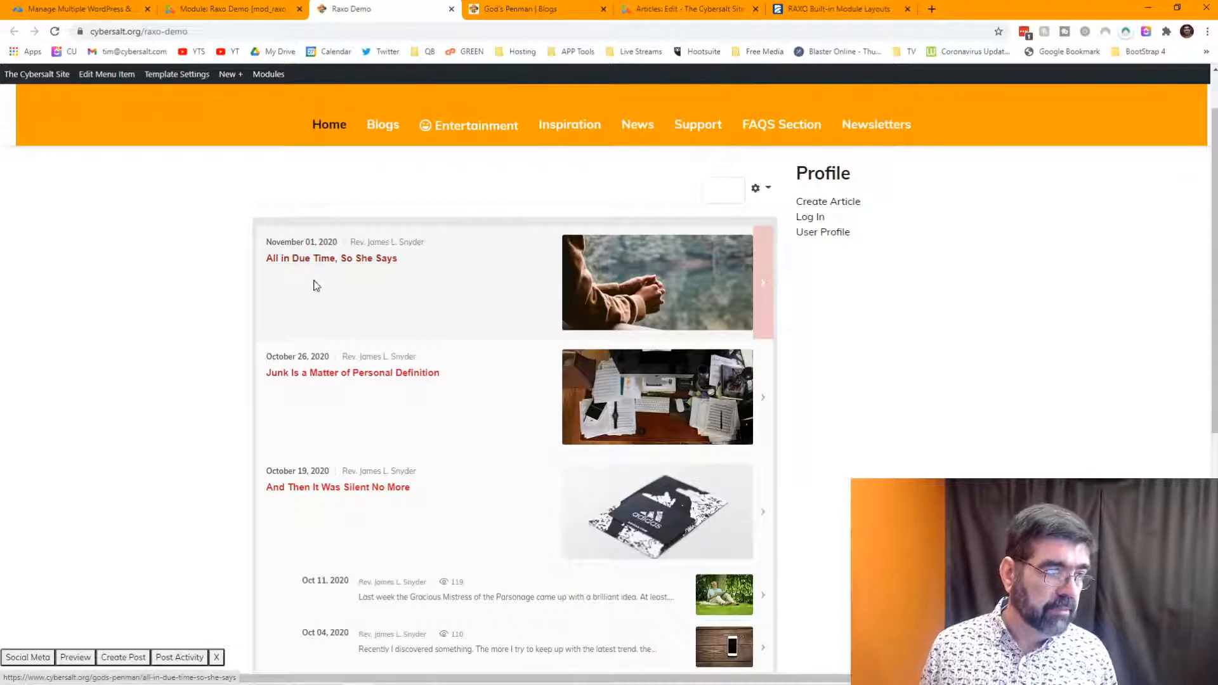
pyautogui.moveTo(305, 282); pyautogui.dragTo(453, 319)
pyautogui.click(451, 315)
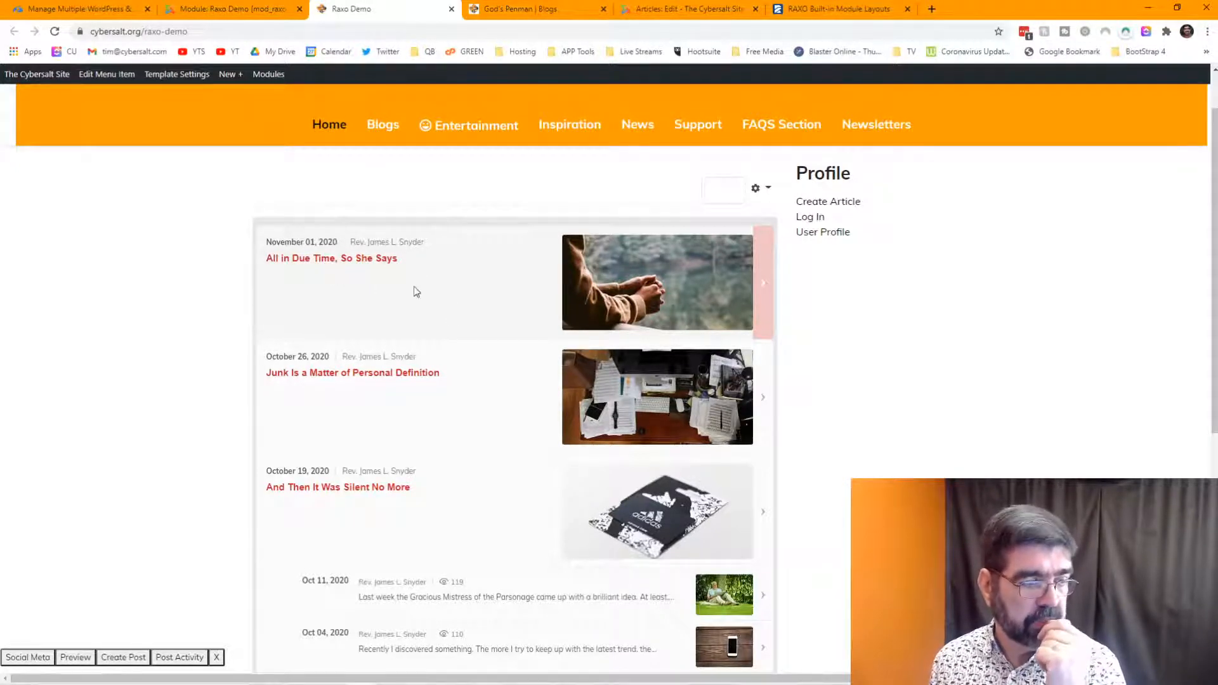
pyautogui.scroll(-4, 414, 287)
pyautogui.scroll(2, 416, 279)
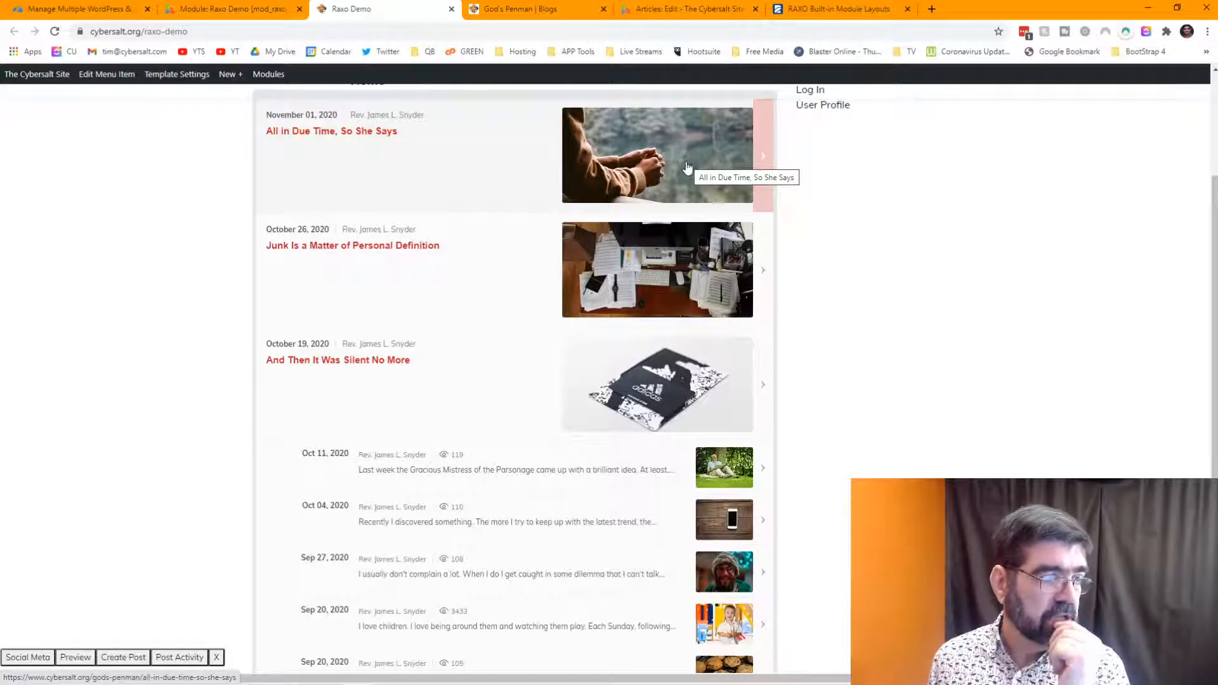
pyautogui.scroll(-2, 479, 235)
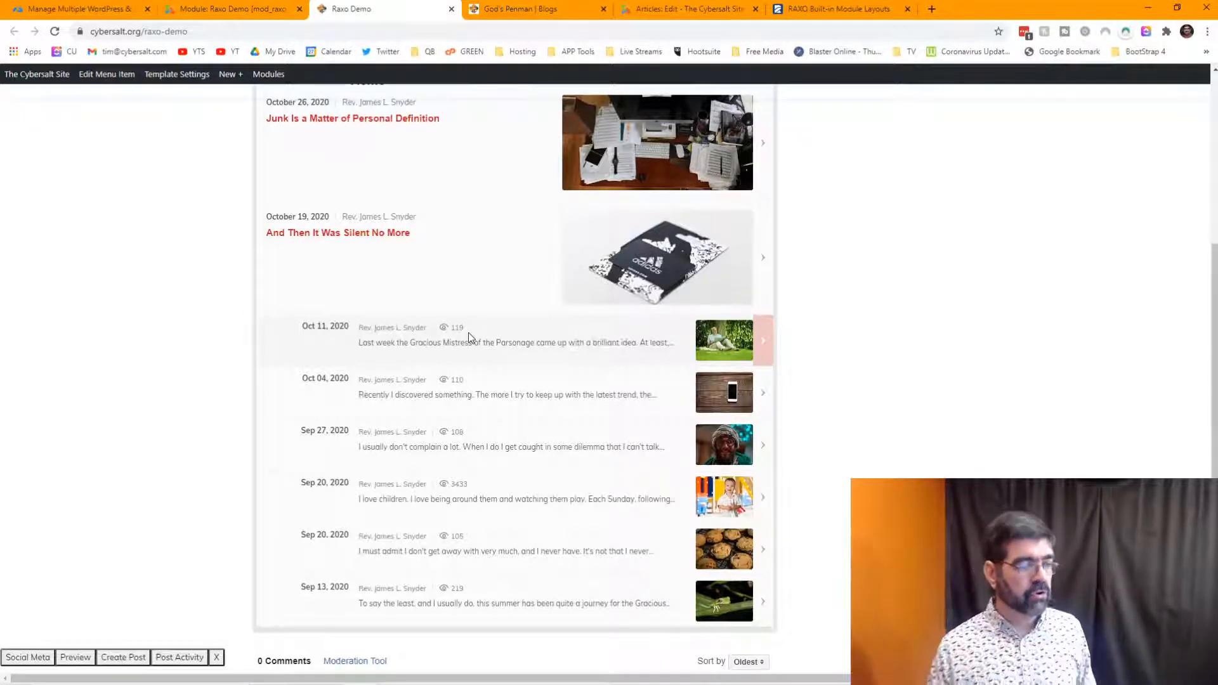
pyautogui.scroll(5, 465, 352)
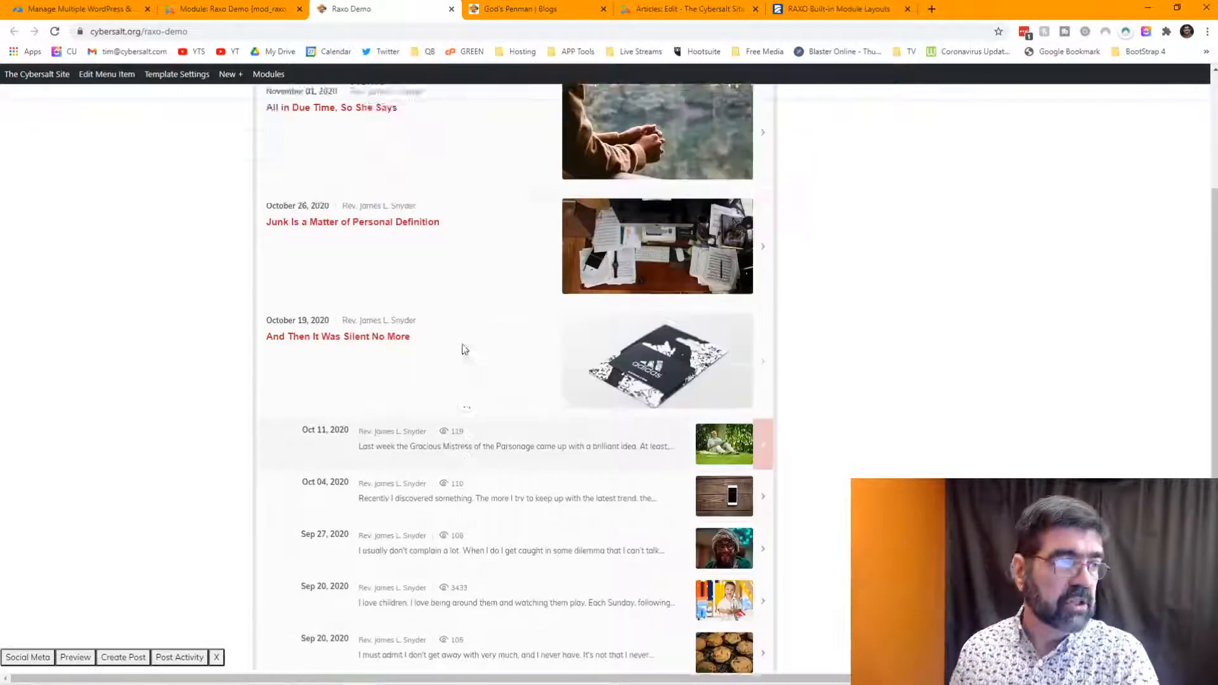
# - Set the RAXO module's layout to allmode-bricks
pyautogui.click(246, 9)
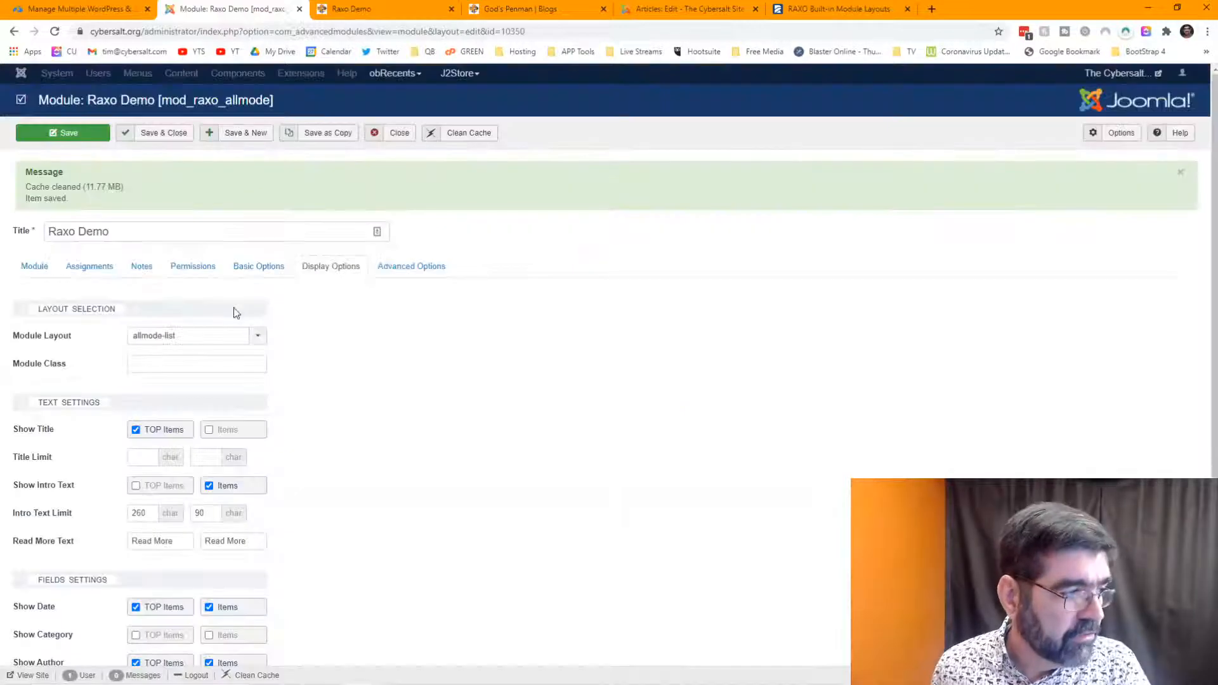
pyautogui.click(260, 339)
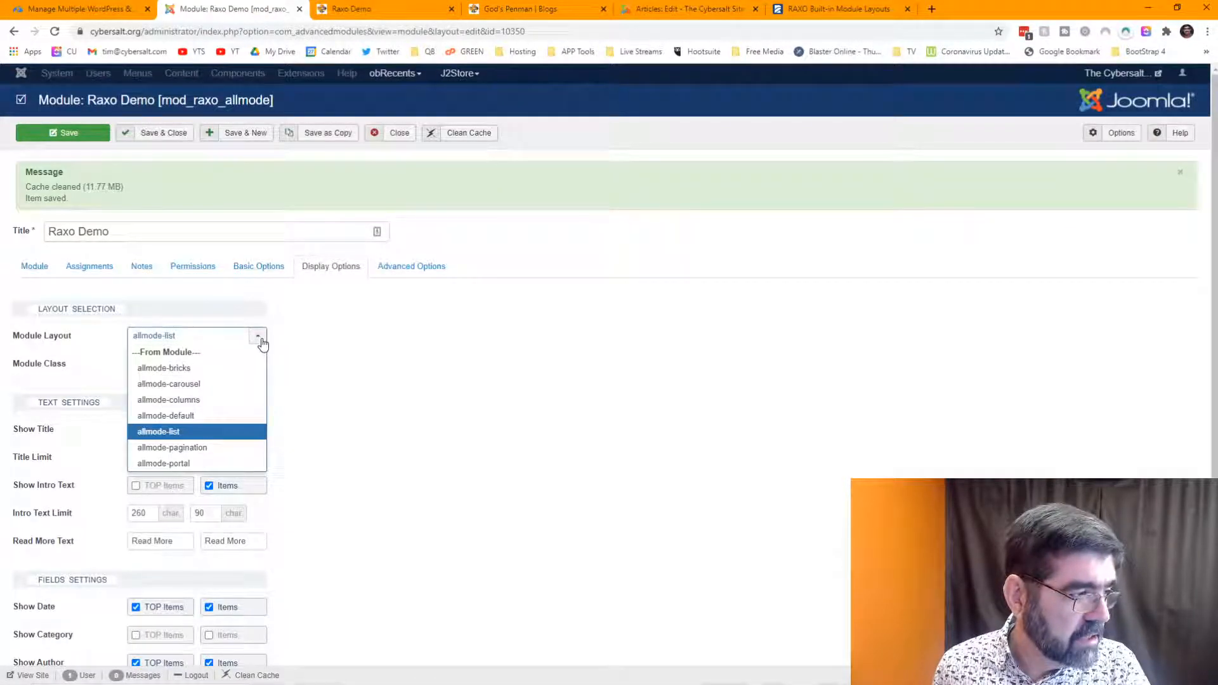
pyautogui.click(228, 368)
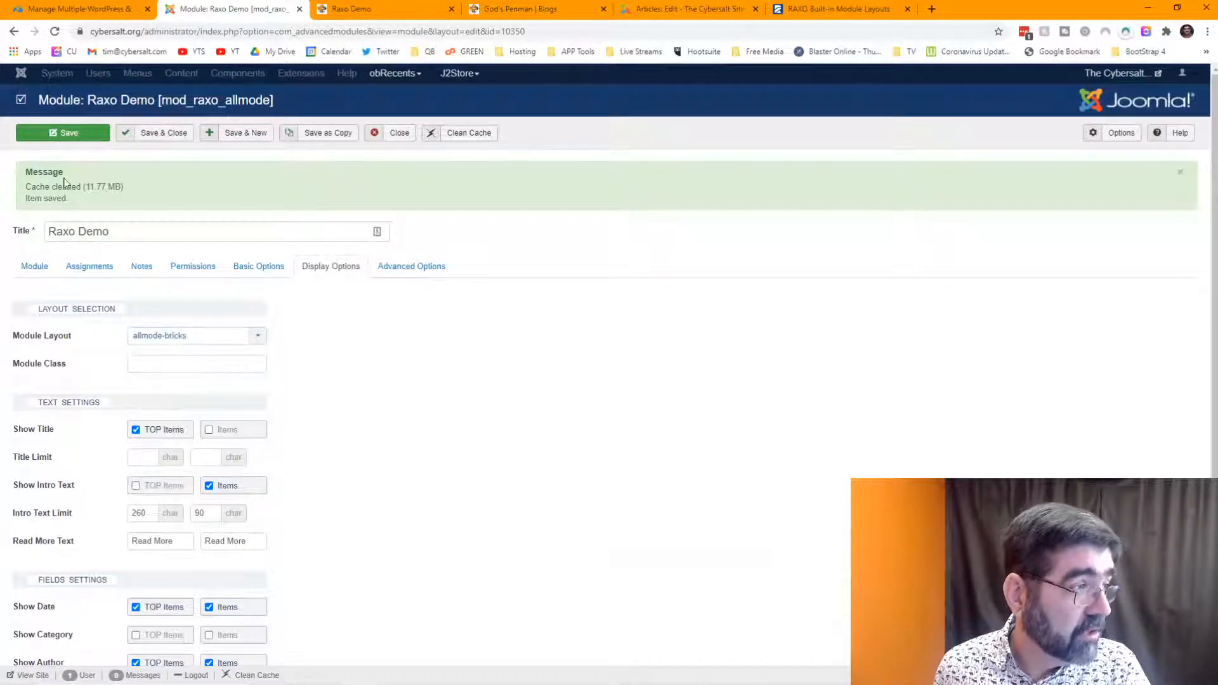
# - Reload the module editor and check the Raxo Demo page rendered as bricks
pyautogui.click(365, 6)
pyautogui.click(200, 11)
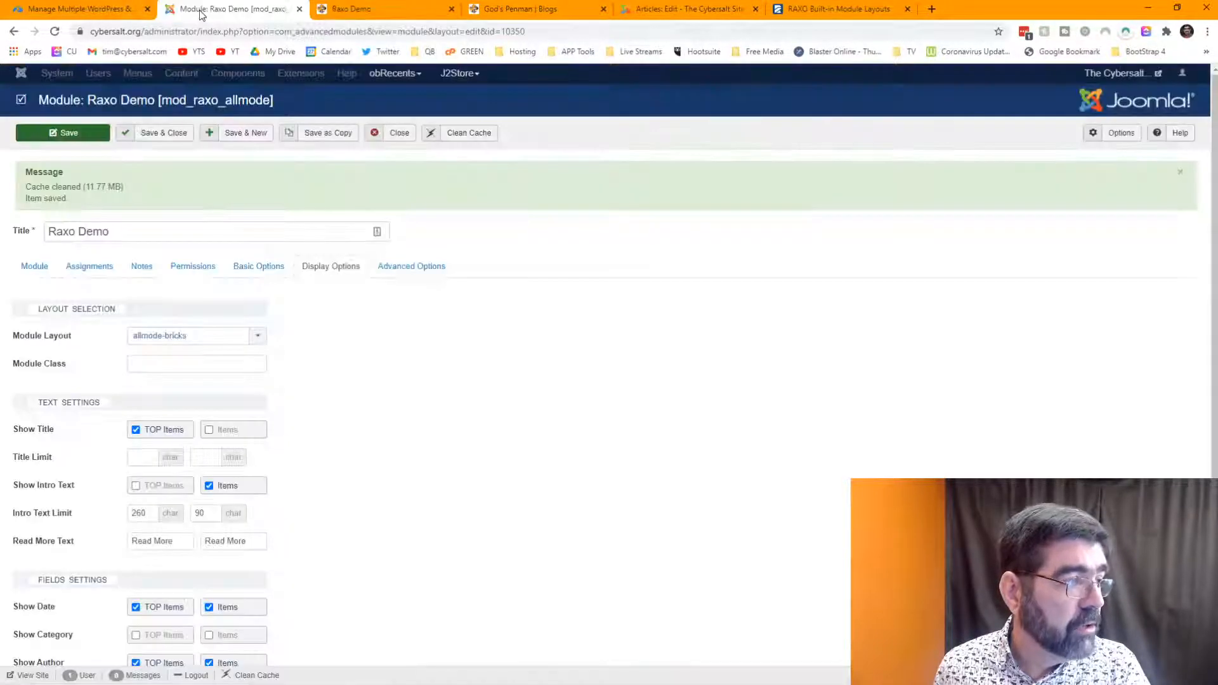
pyautogui.press('F5')
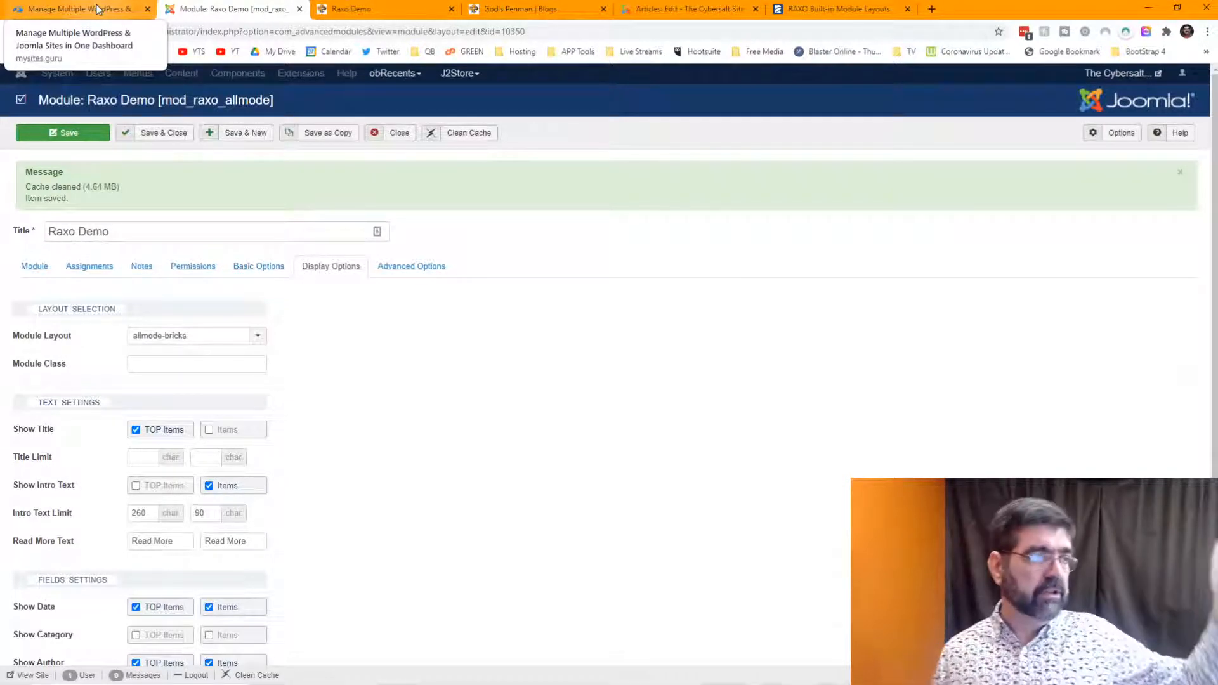
pyautogui.click(371, 13)
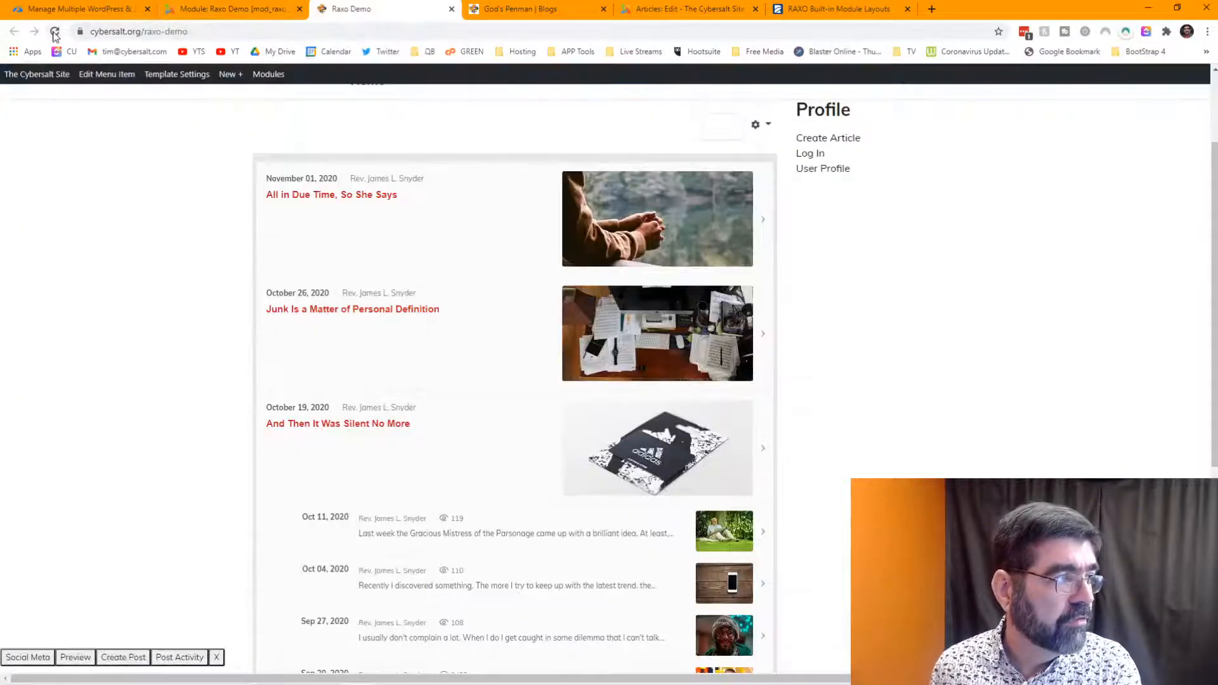
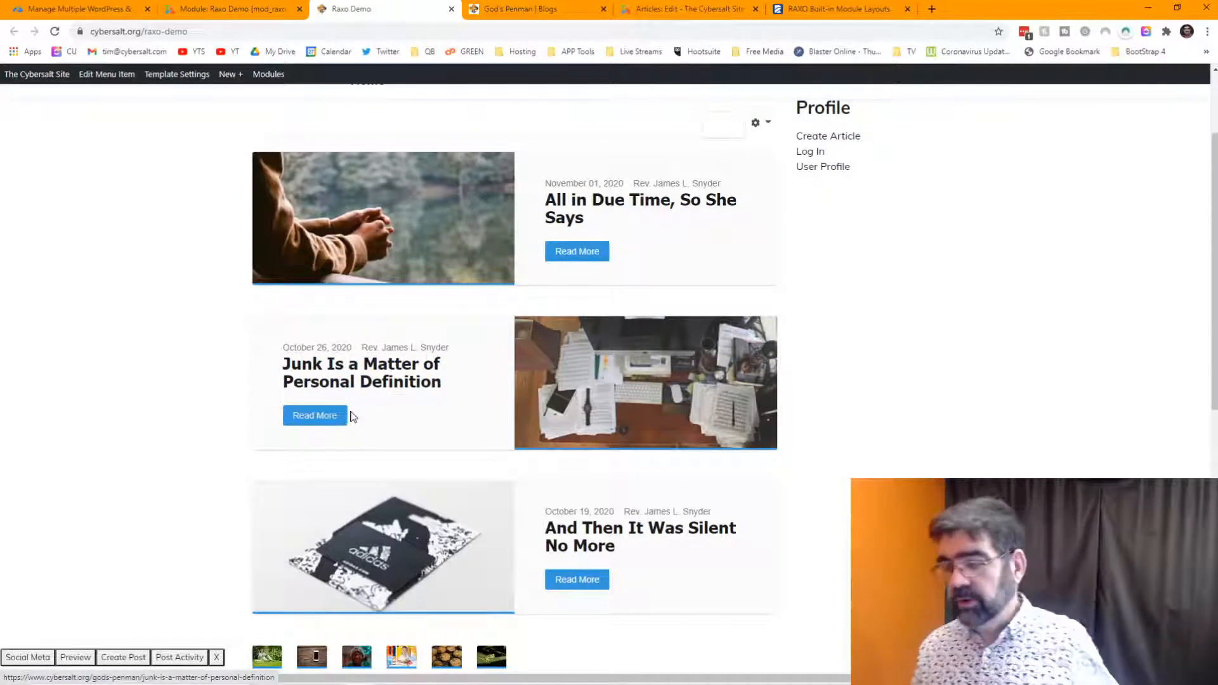
# - Scroll through the bricks-layout Raxo Demo page, then return to the Raxo Demo module editor
pyautogui.scroll(-2, 488, 365)
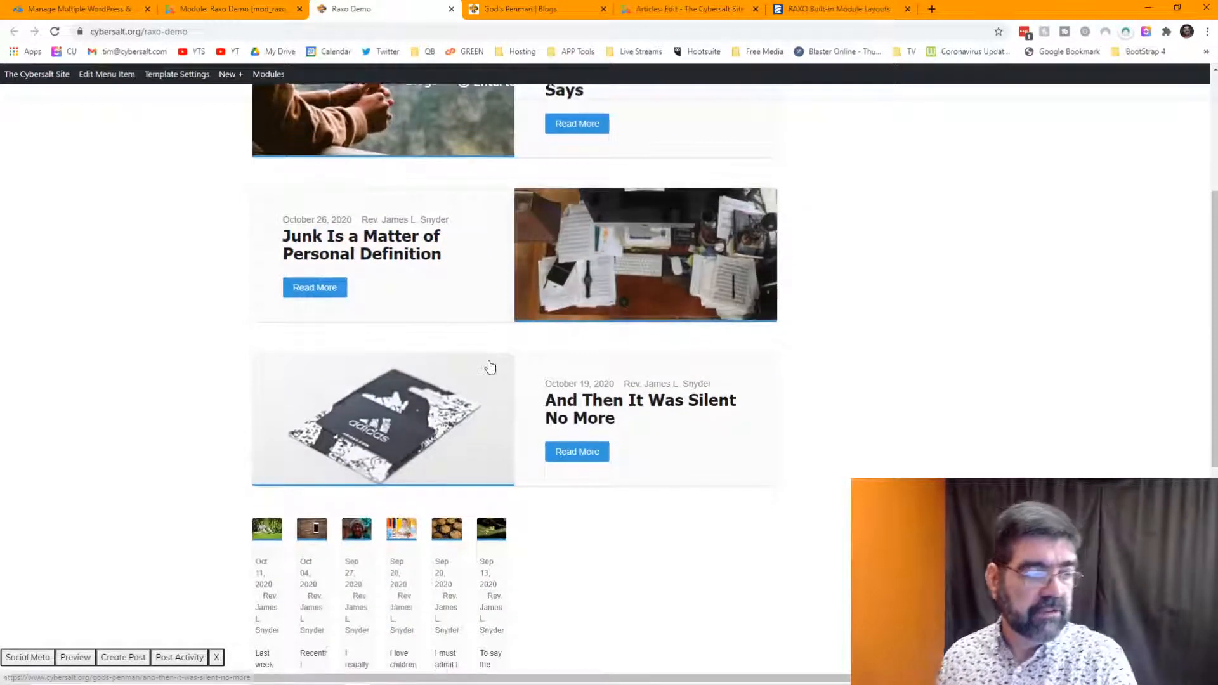
pyautogui.scroll(-3, 488, 366)
pyautogui.scroll(3, 489, 366)
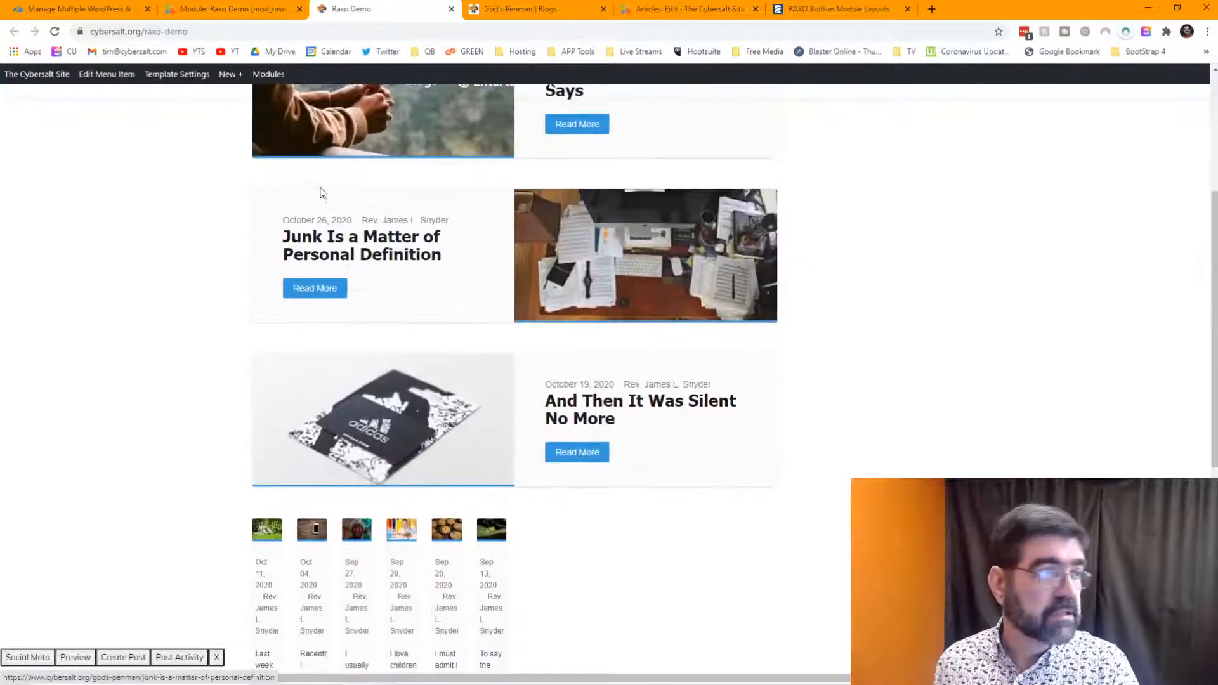
pyautogui.click(223, 10)
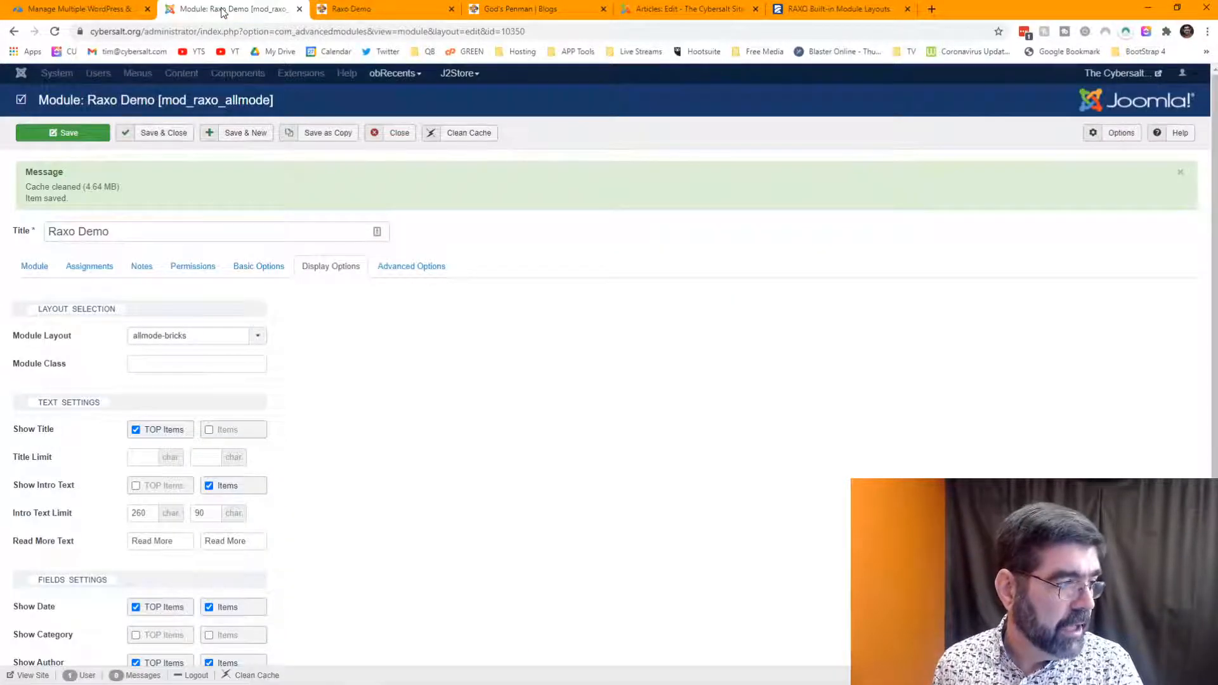
# - Read the help for the module's Advanced Options fields, then go back to the front-end Raxo Demo page
pyautogui.click(411, 269)
pyautogui.scroll(-1, 581, 277)
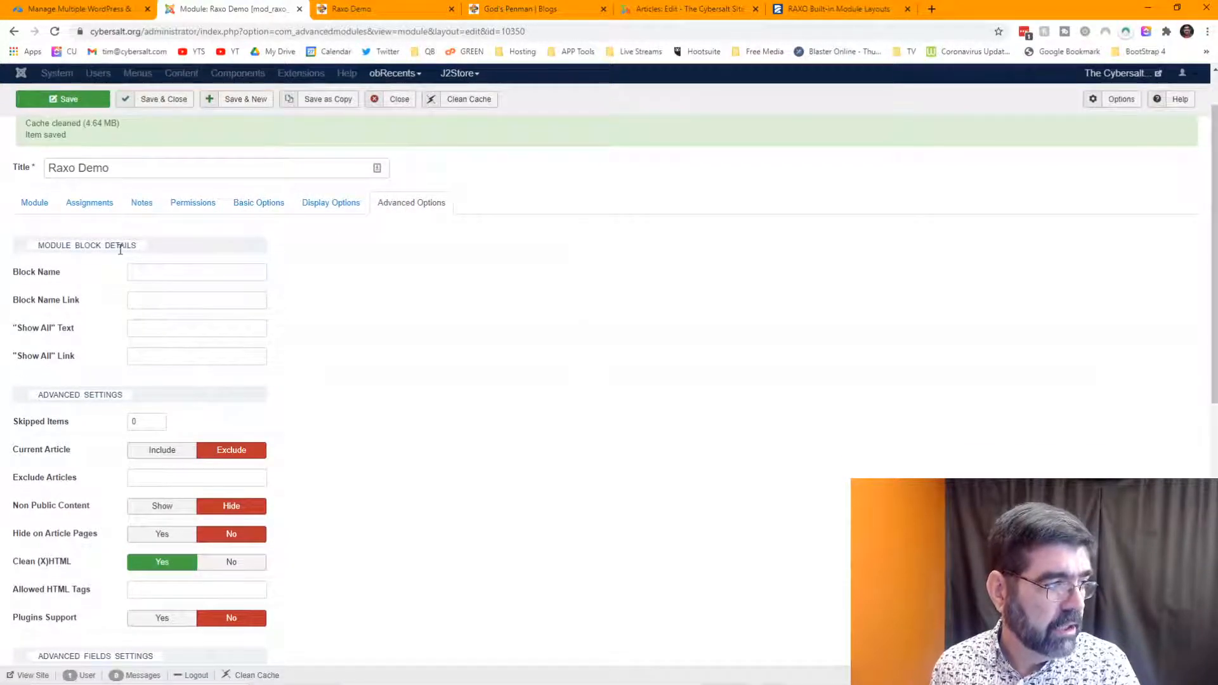
pyautogui.moveTo(51, 278)
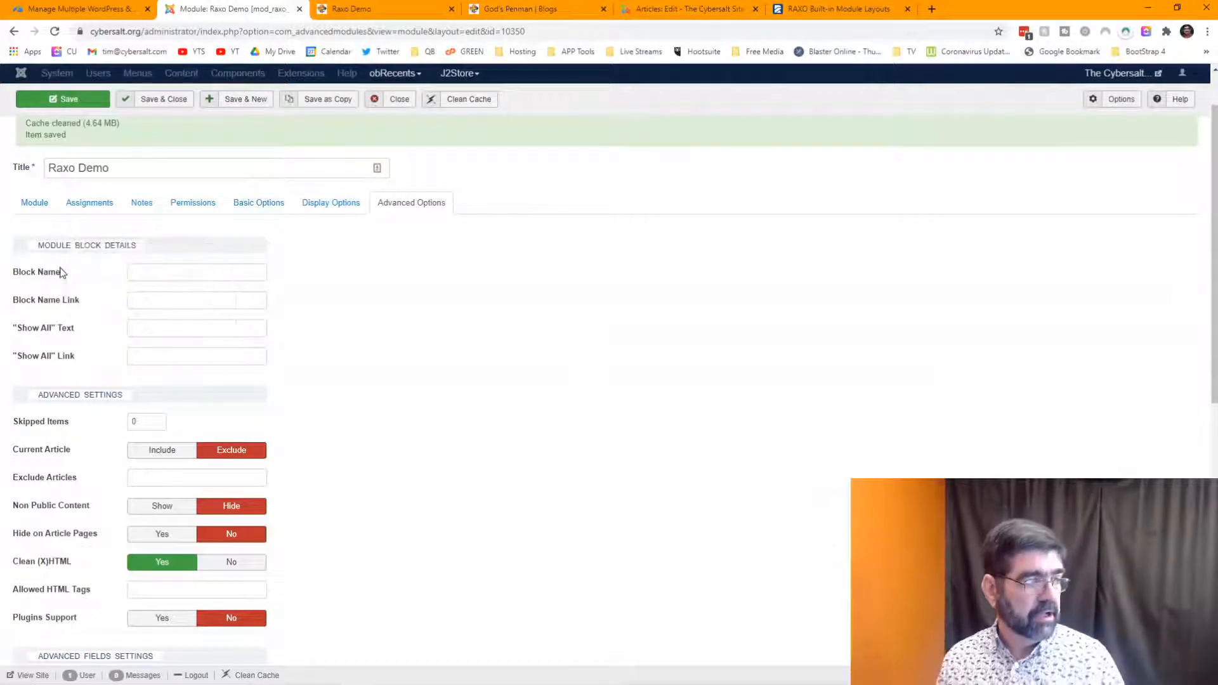
pyautogui.moveTo(59, 308)
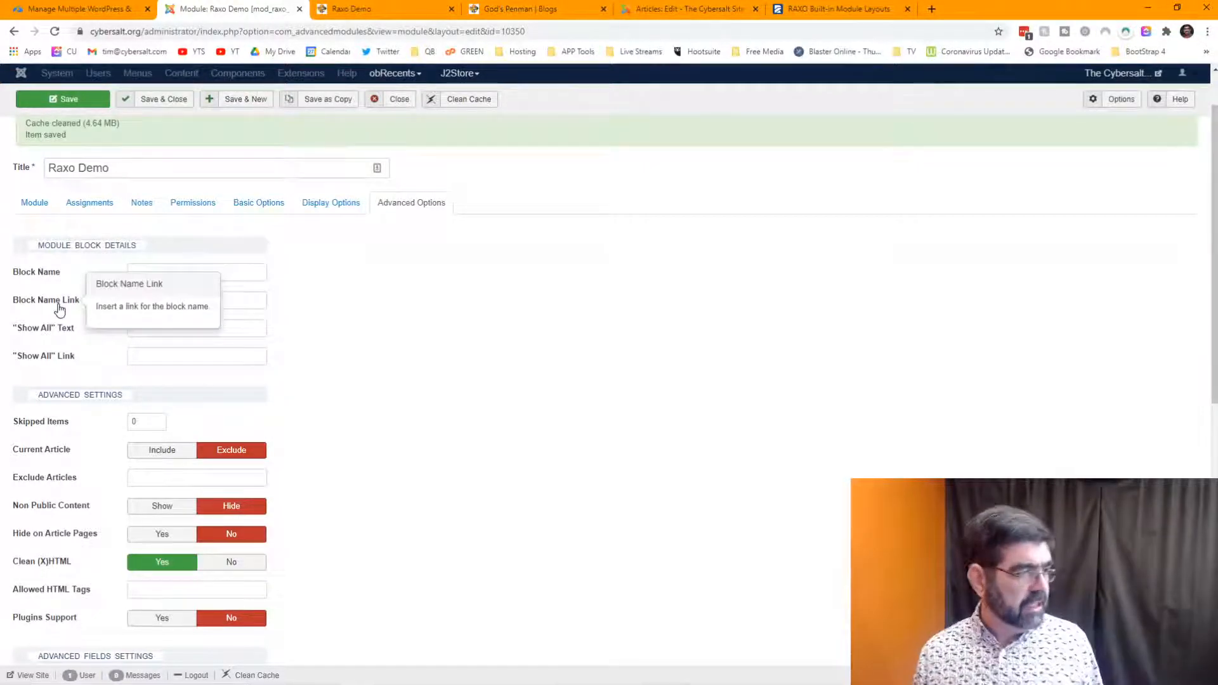
pyautogui.moveTo(58, 336)
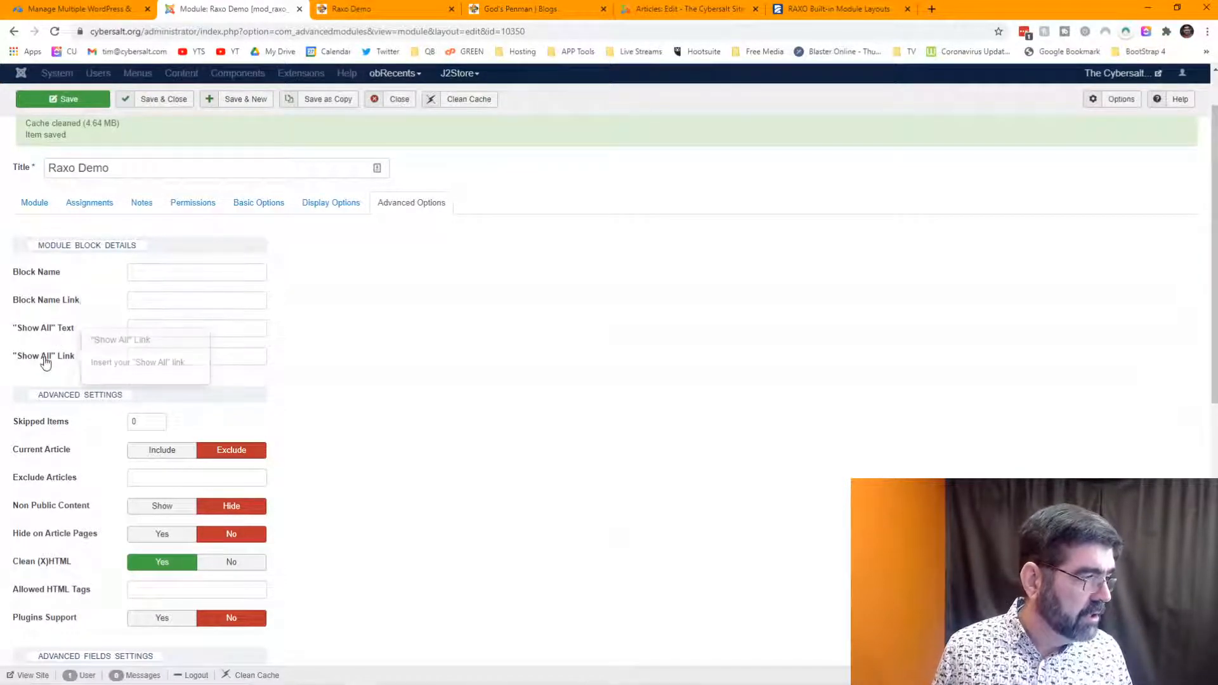
pyautogui.moveTo(46, 363)
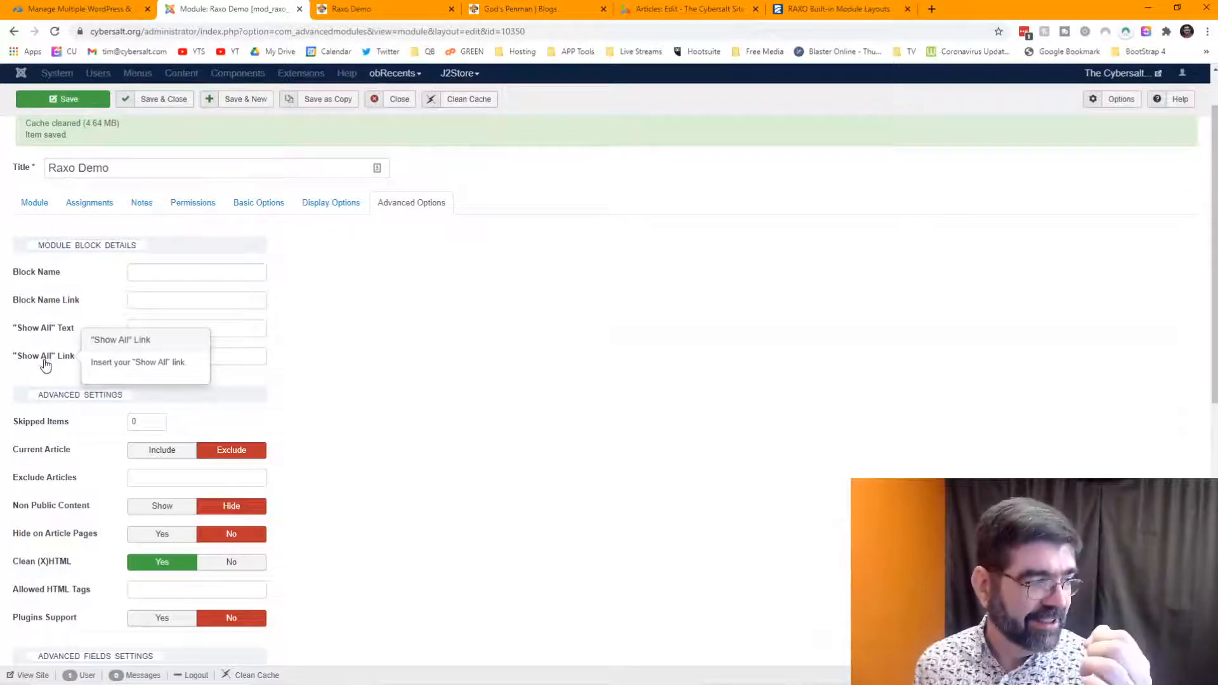
pyautogui.scroll(-2, 456, 320)
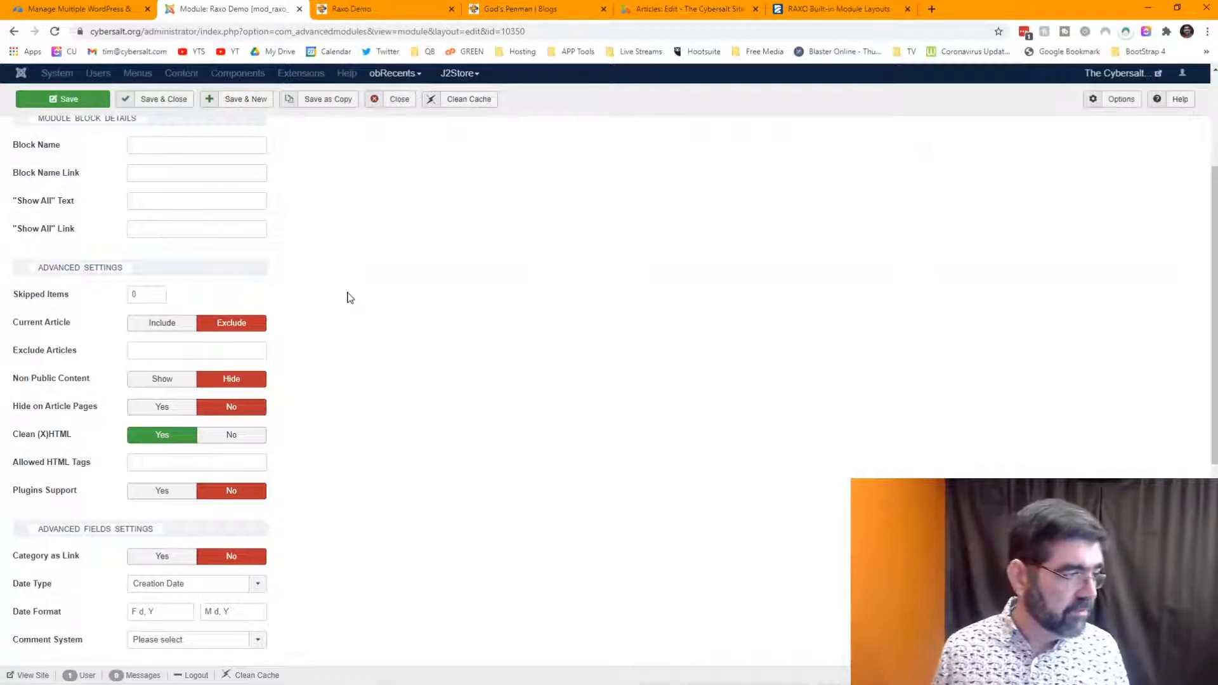
pyautogui.click(363, 12)
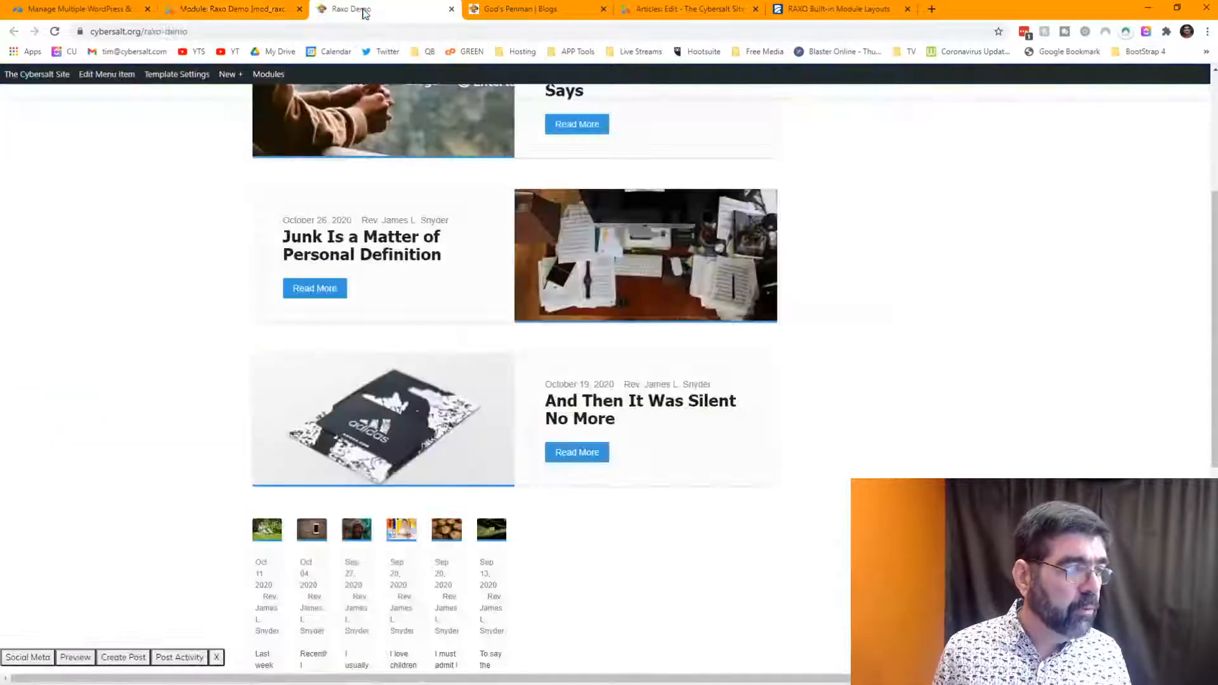
# - Scroll the front-end Raxo Demo page, then return to the Raxo Demo module settings
pyautogui.scroll(3, 435, 285)
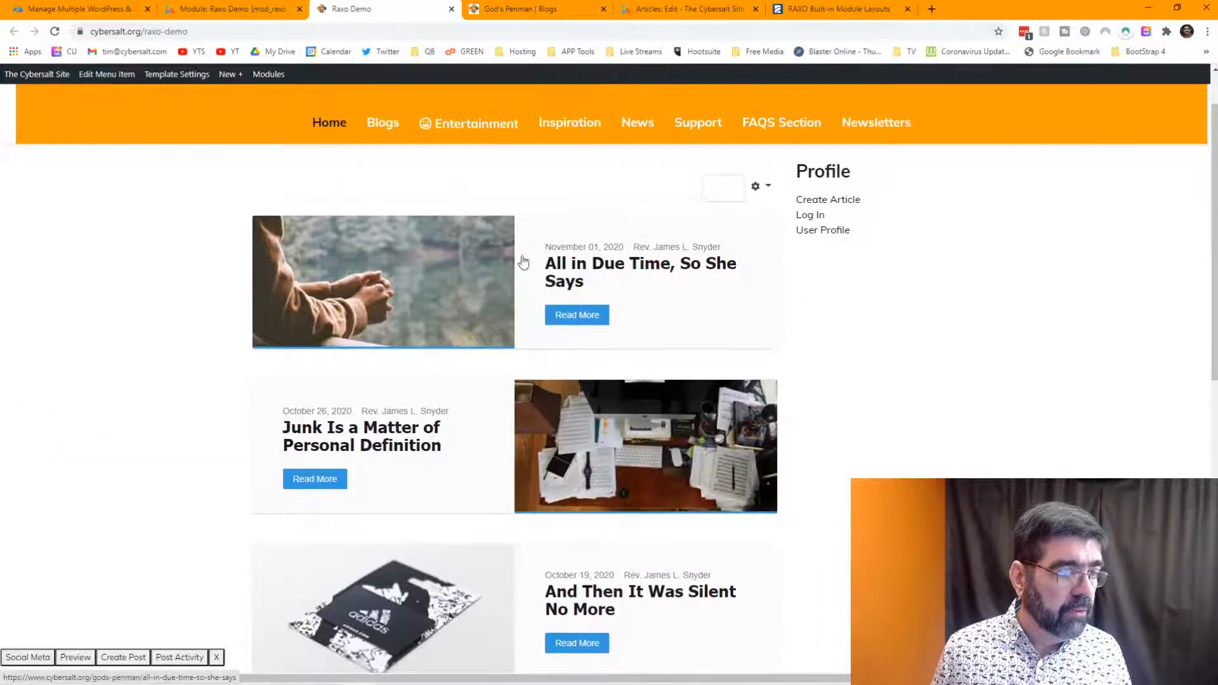
pyautogui.scroll(-2, 508, 318)
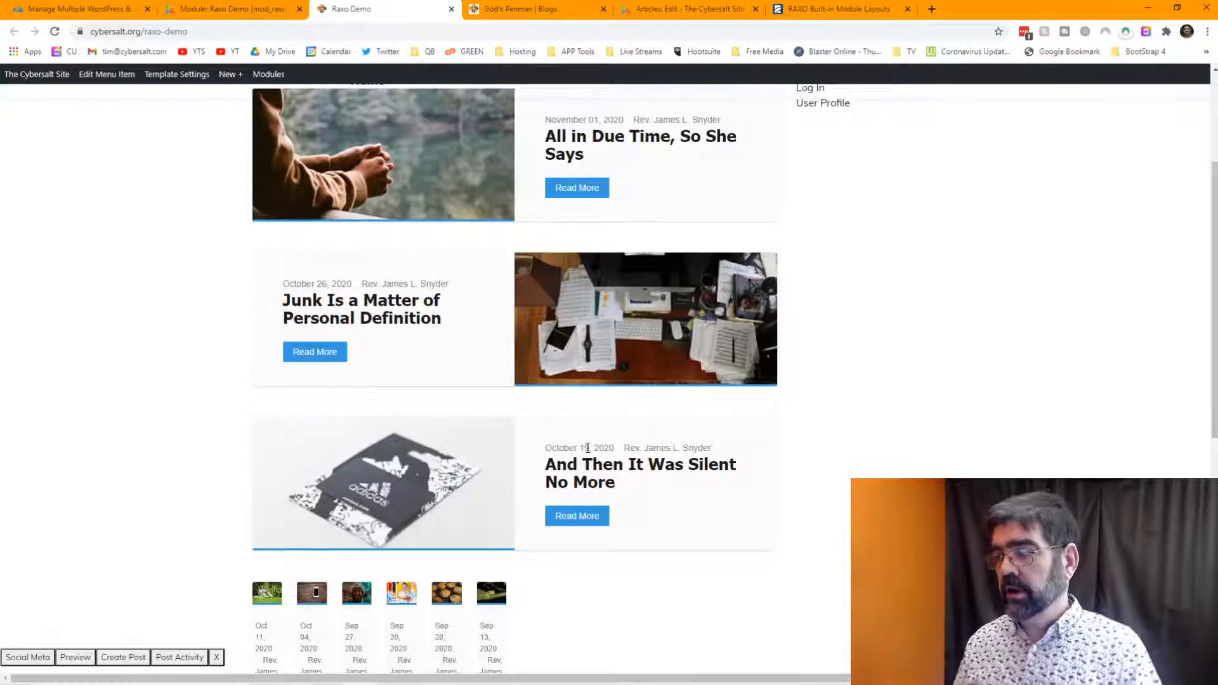
pyautogui.click(232, 13)
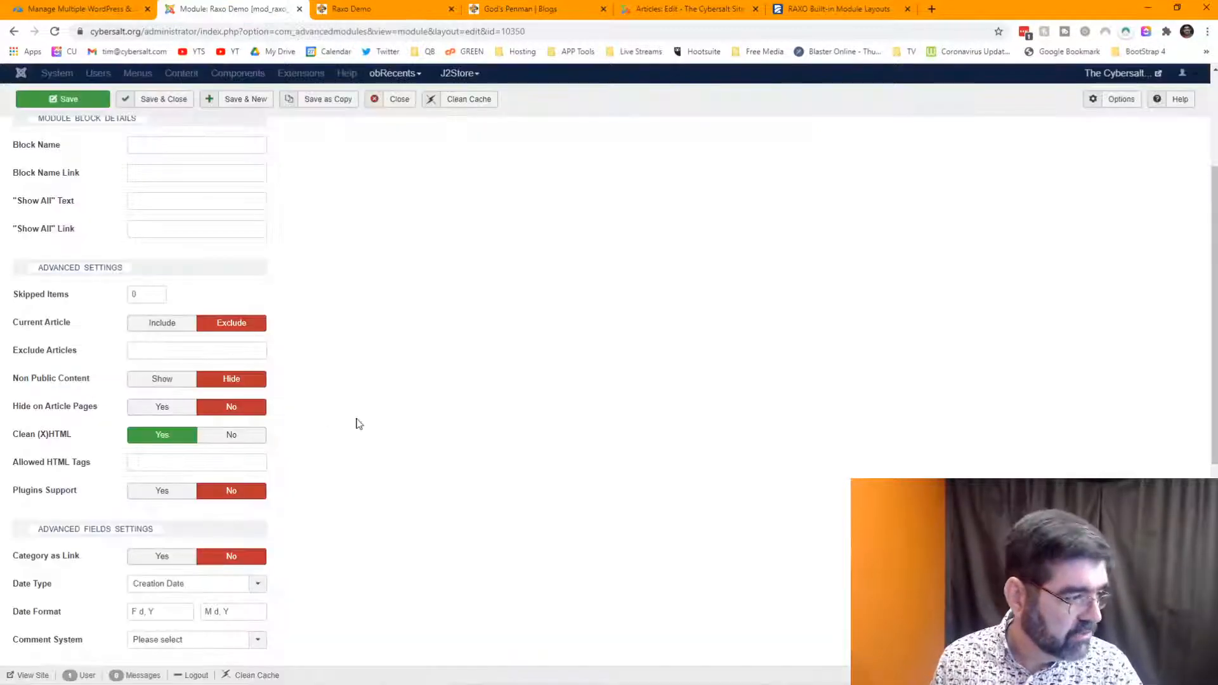
# - Save the module as a copy named Raxo Demo (2), set its status to Published
pyautogui.scroll(3, 359, 423)
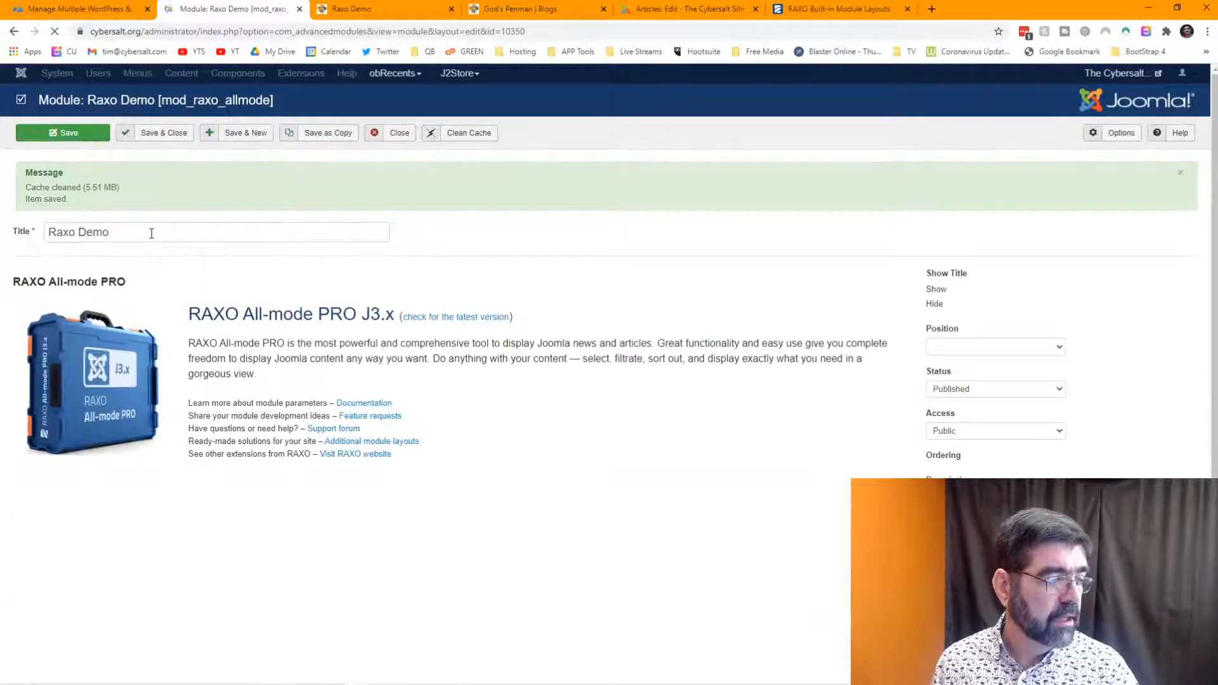
pyautogui.click(326, 134)
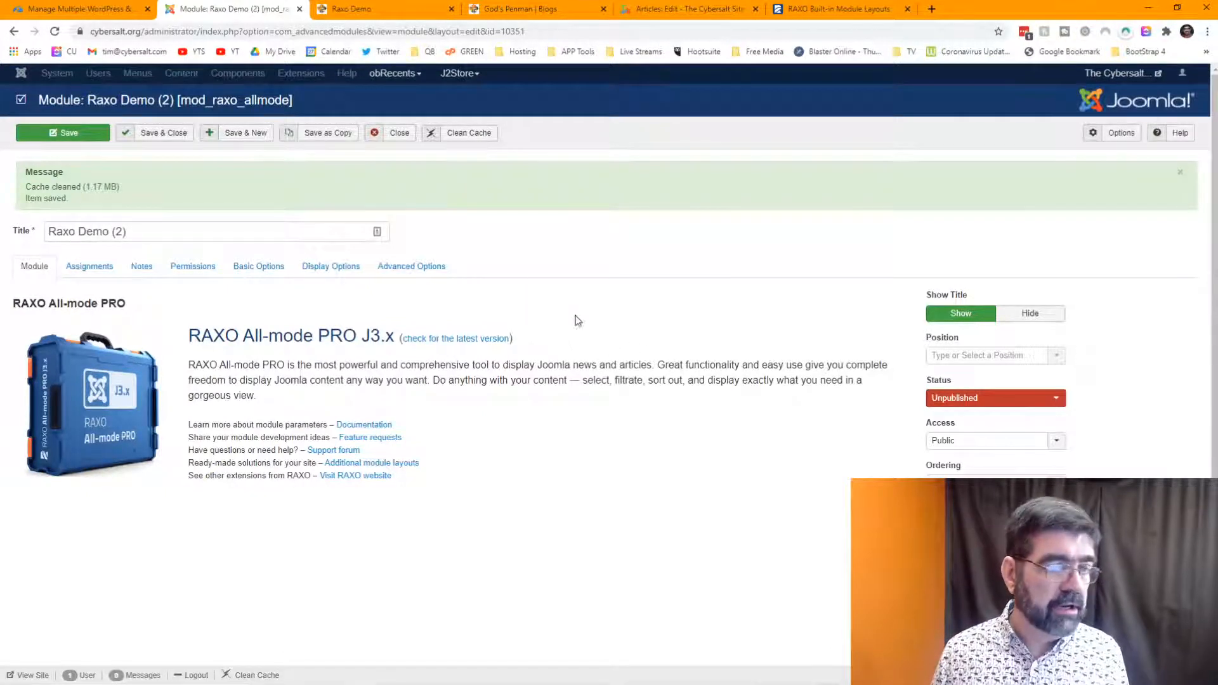
pyautogui.click(965, 400)
pyautogui.click(965, 411)
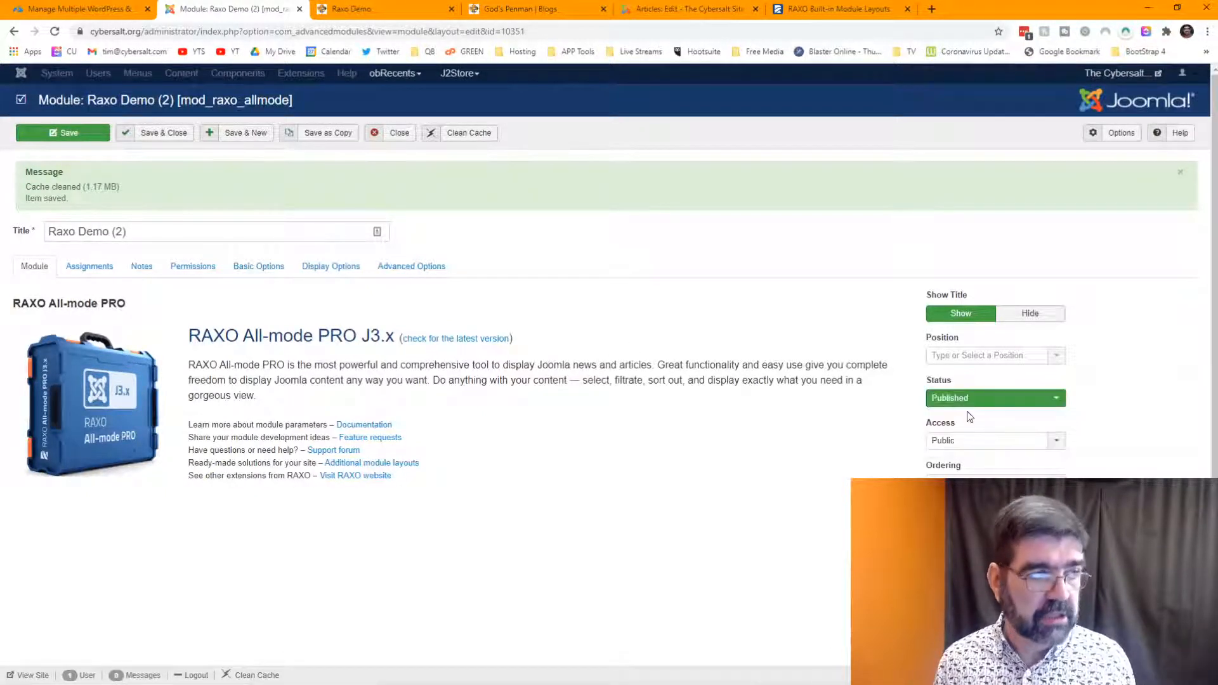
pyautogui.click(677, 9)
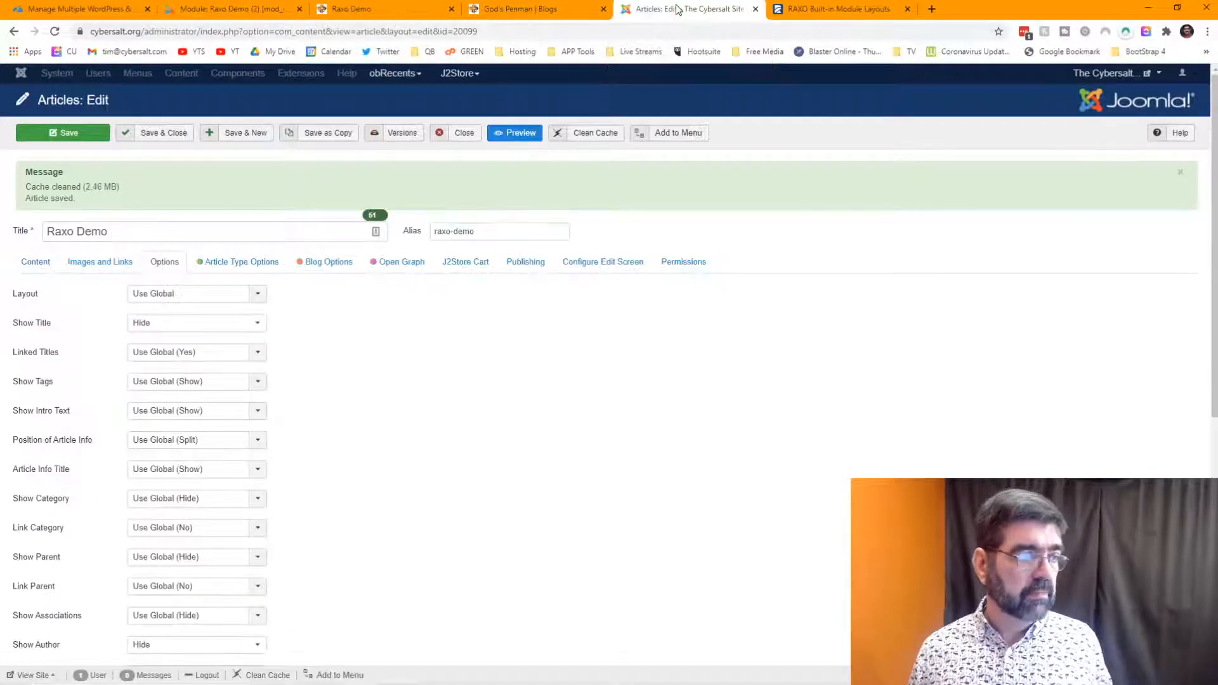
# - Insert {module Raxo Demo (2)} on a new line below {module Raxo Demo} in the article content
pyautogui.click(28, 264)
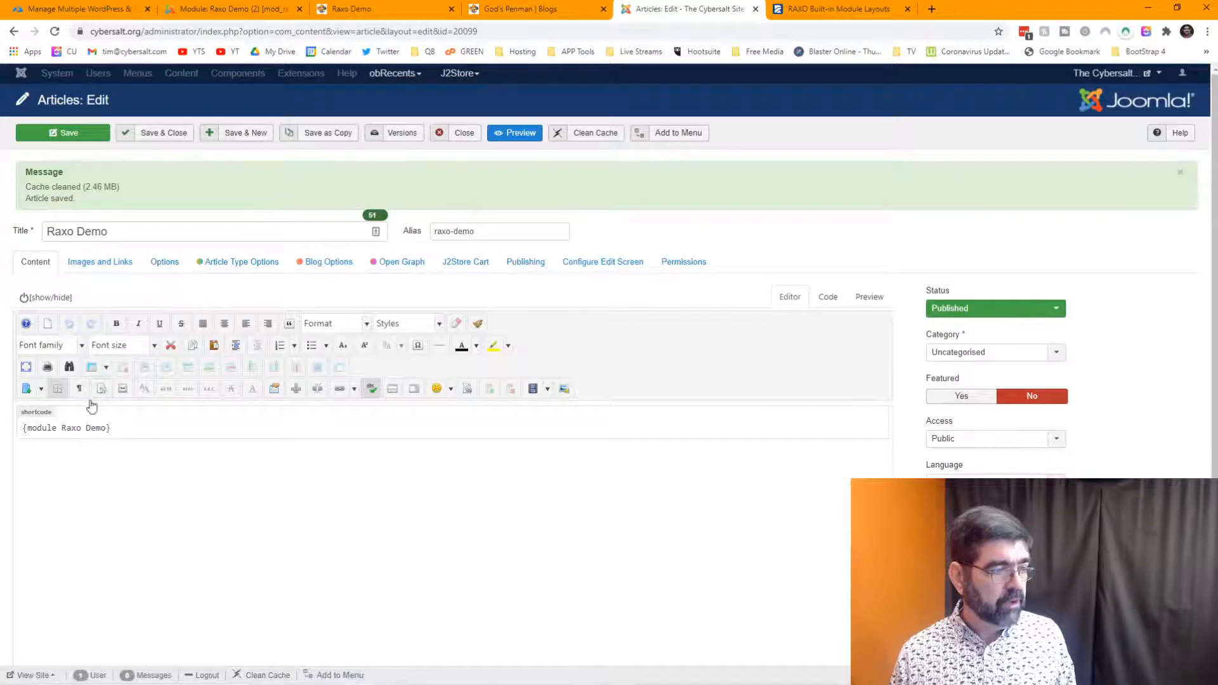
pyautogui.click(146, 428)
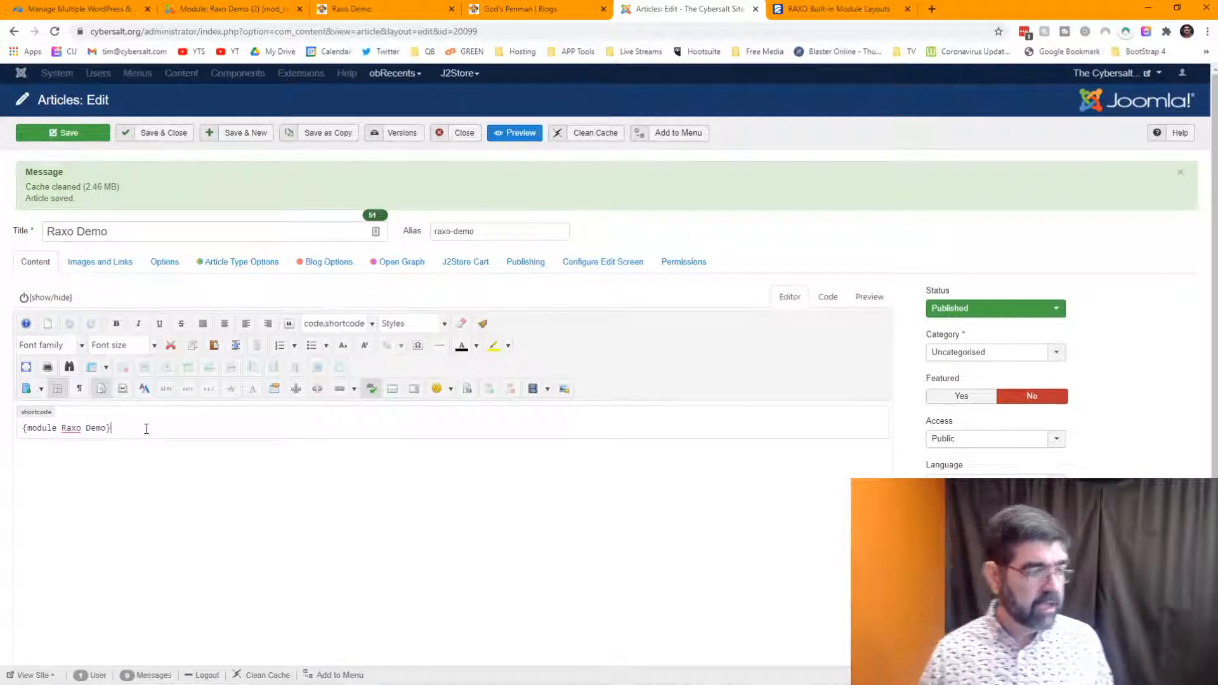
pyautogui.press('Return')
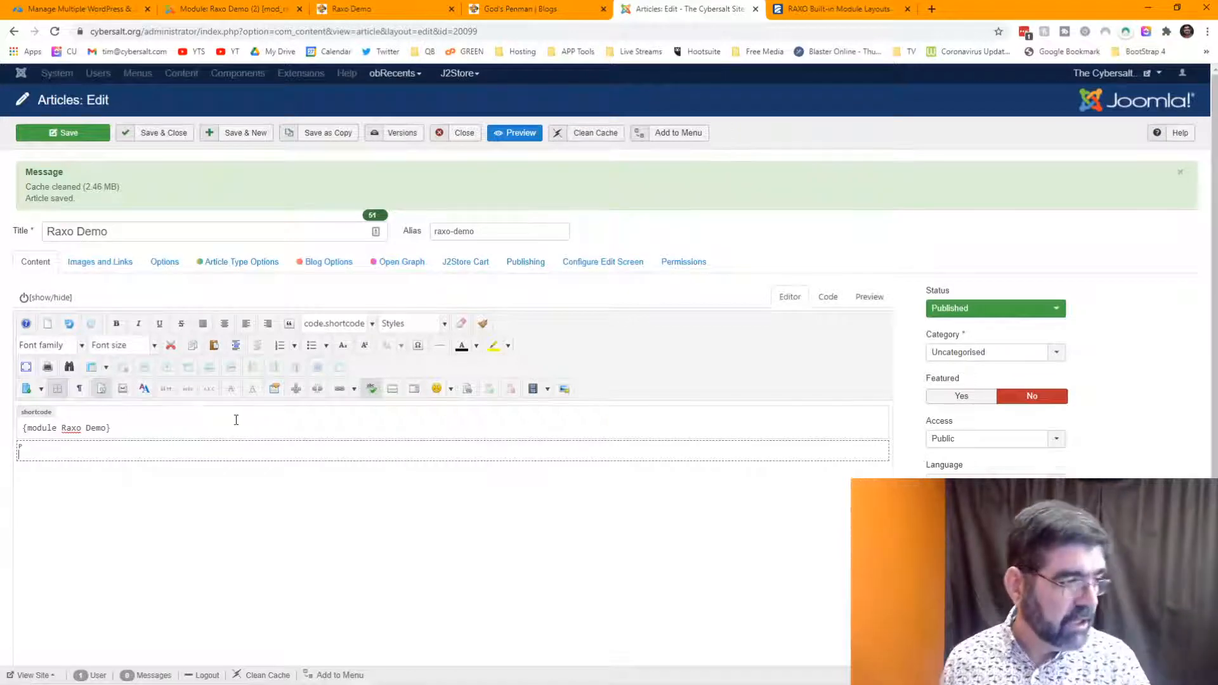
pyautogui.scroll(-2, 416, 460)
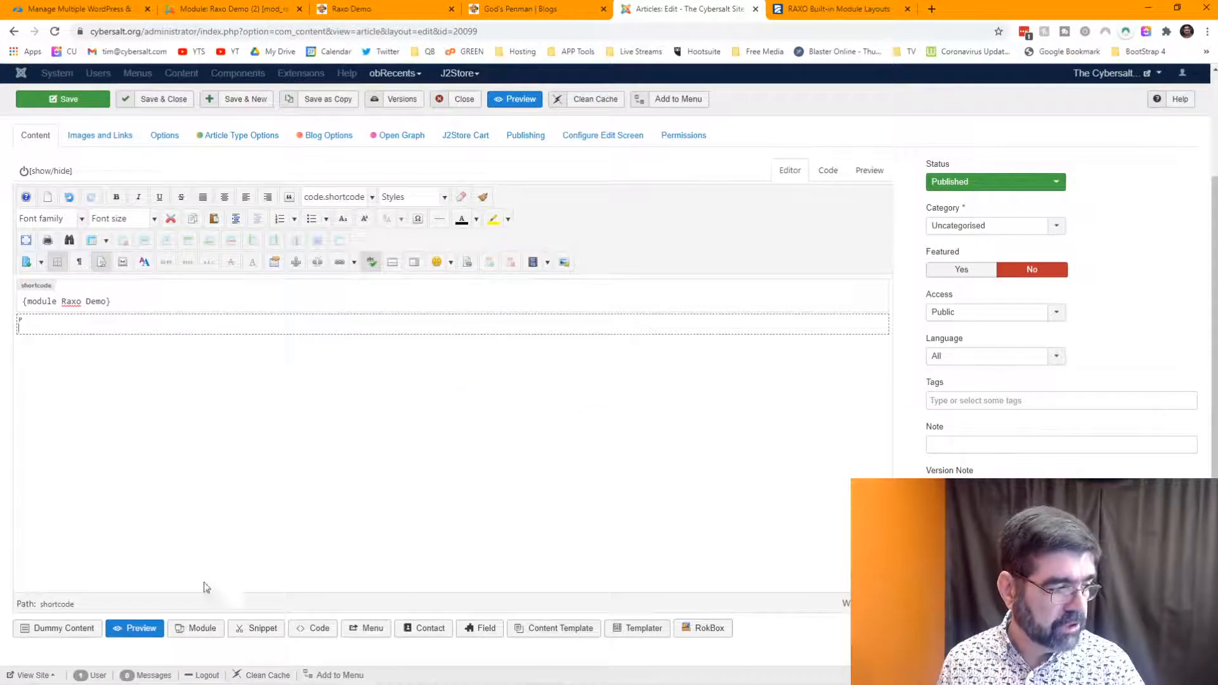
pyautogui.click(196, 629)
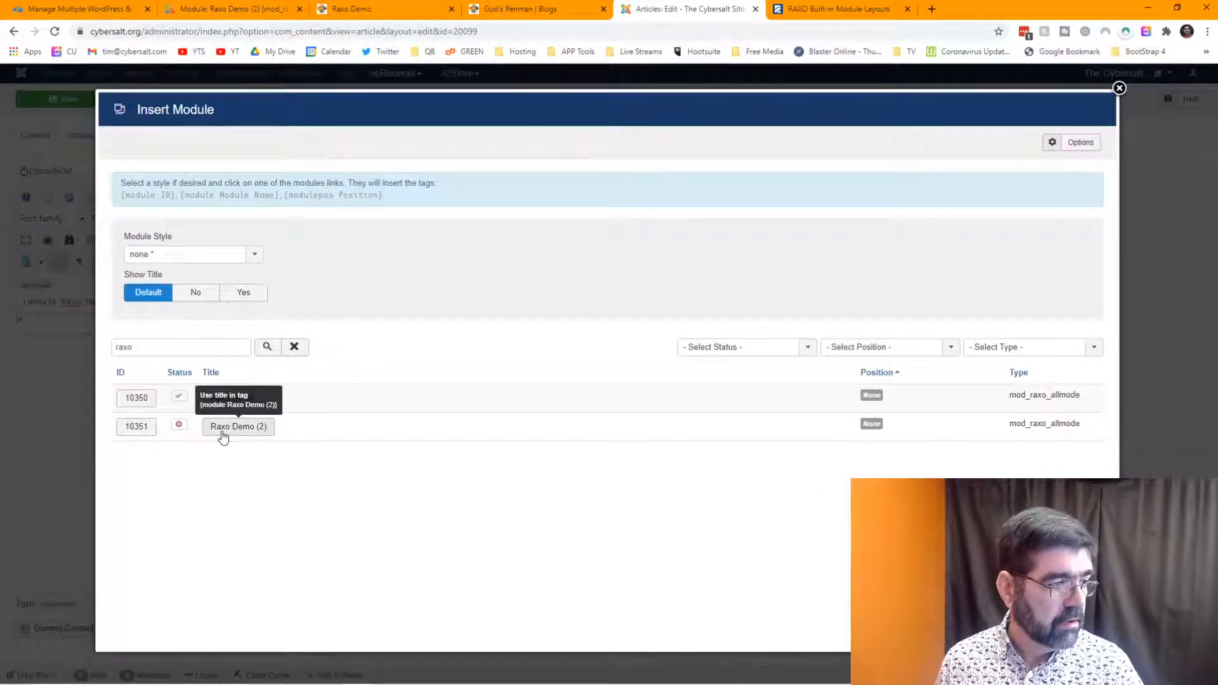
pyautogui.click(222, 428)
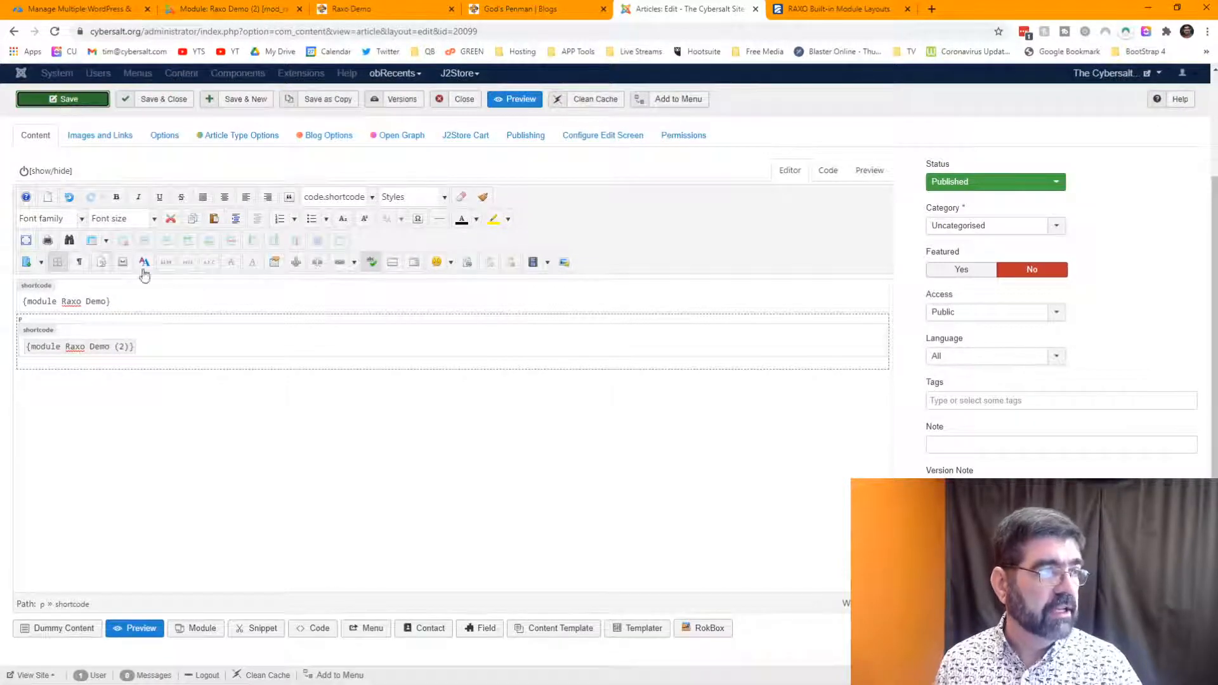
pyautogui.click(230, 9)
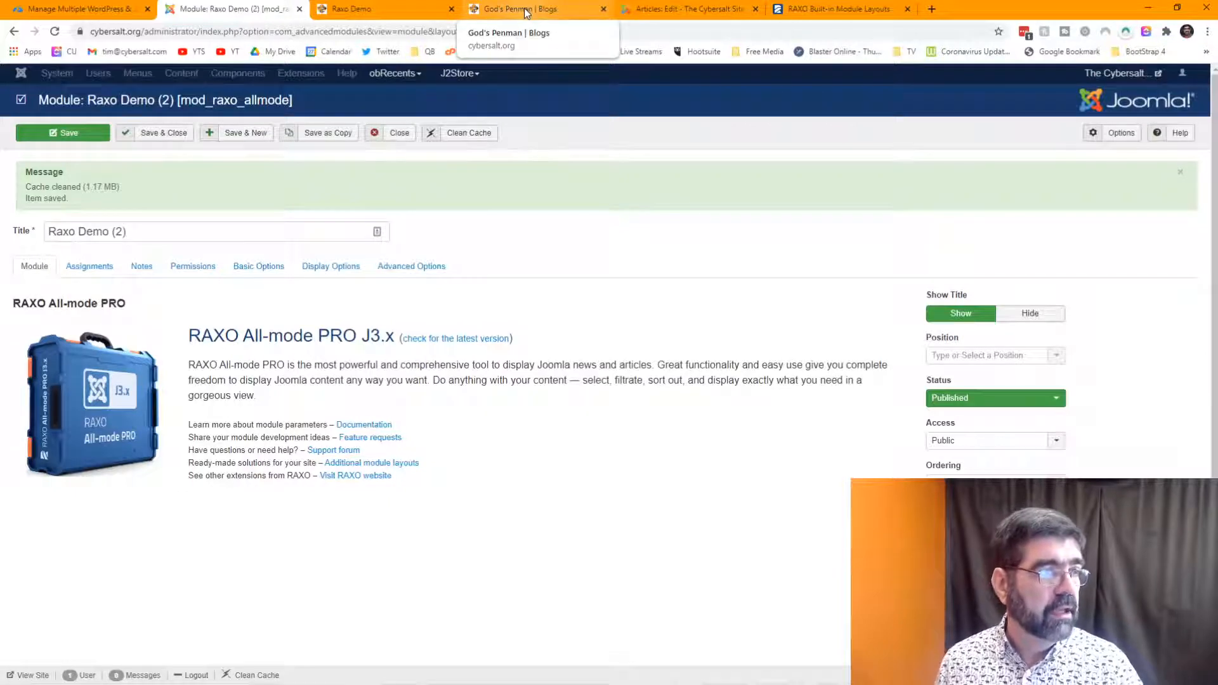
pyautogui.click(400, 9)
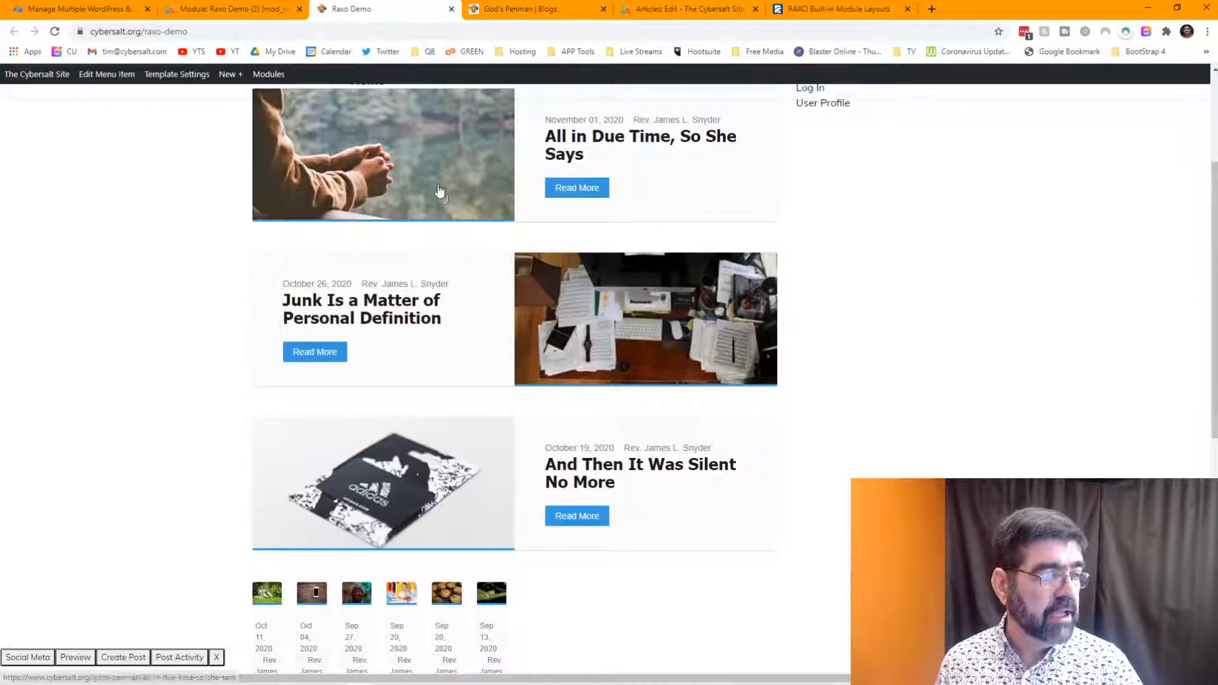
pyautogui.click(56, 33)
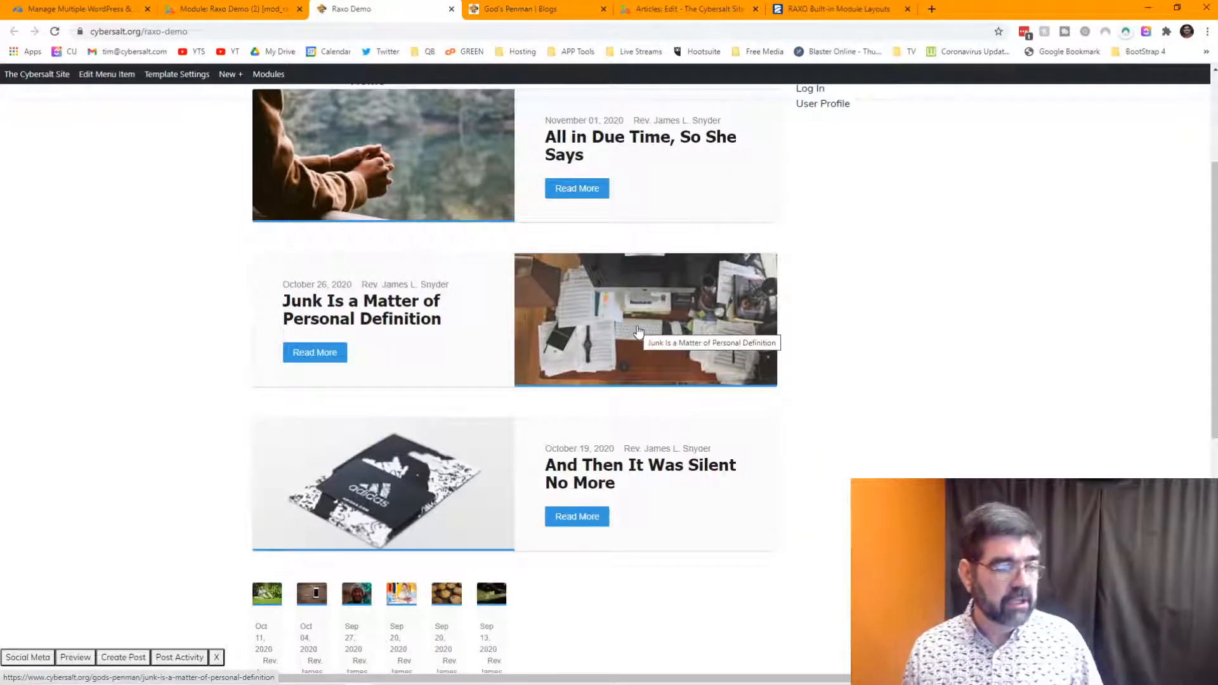
pyautogui.scroll(-9, 638, 331)
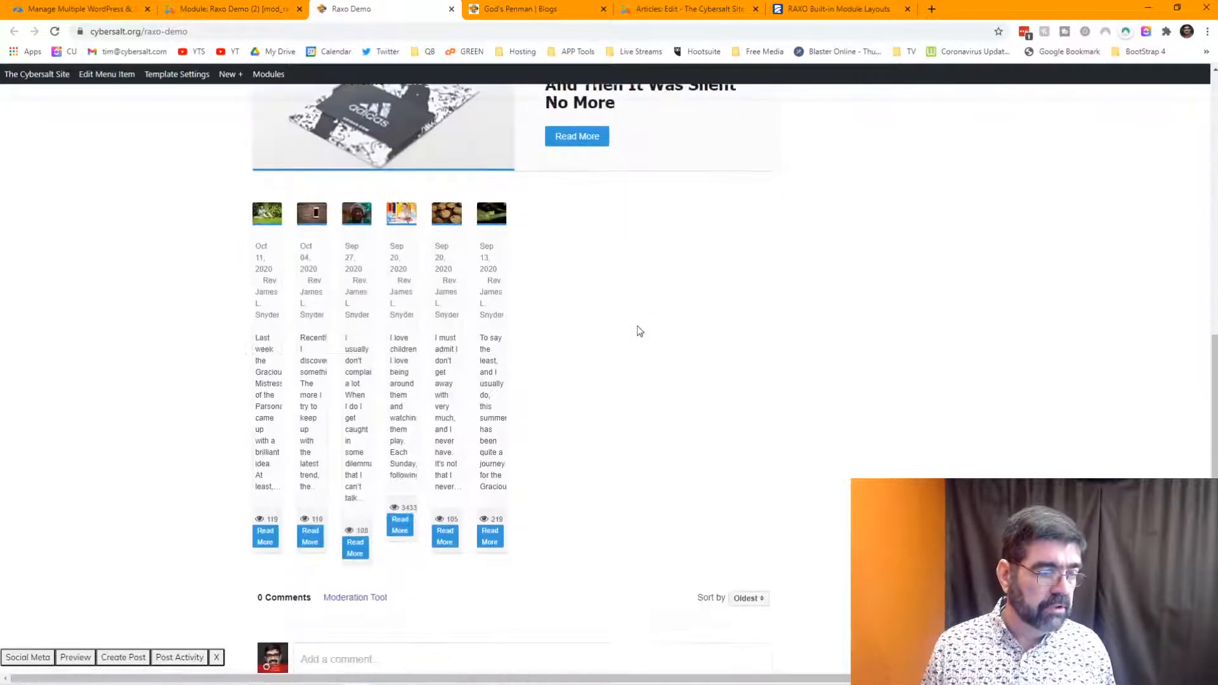
pyautogui.scroll(-2, 637, 328)
pyautogui.scroll(6, 637, 328)
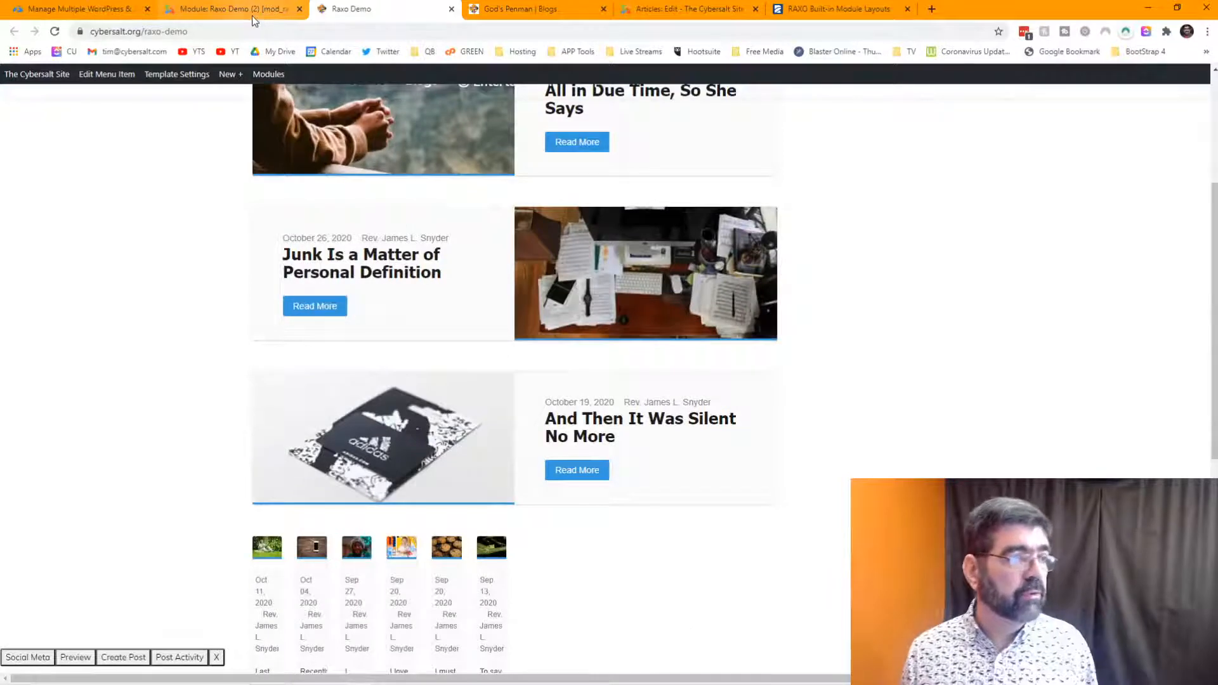
pyautogui.click(333, 32)
pyautogui.click(333, 31)
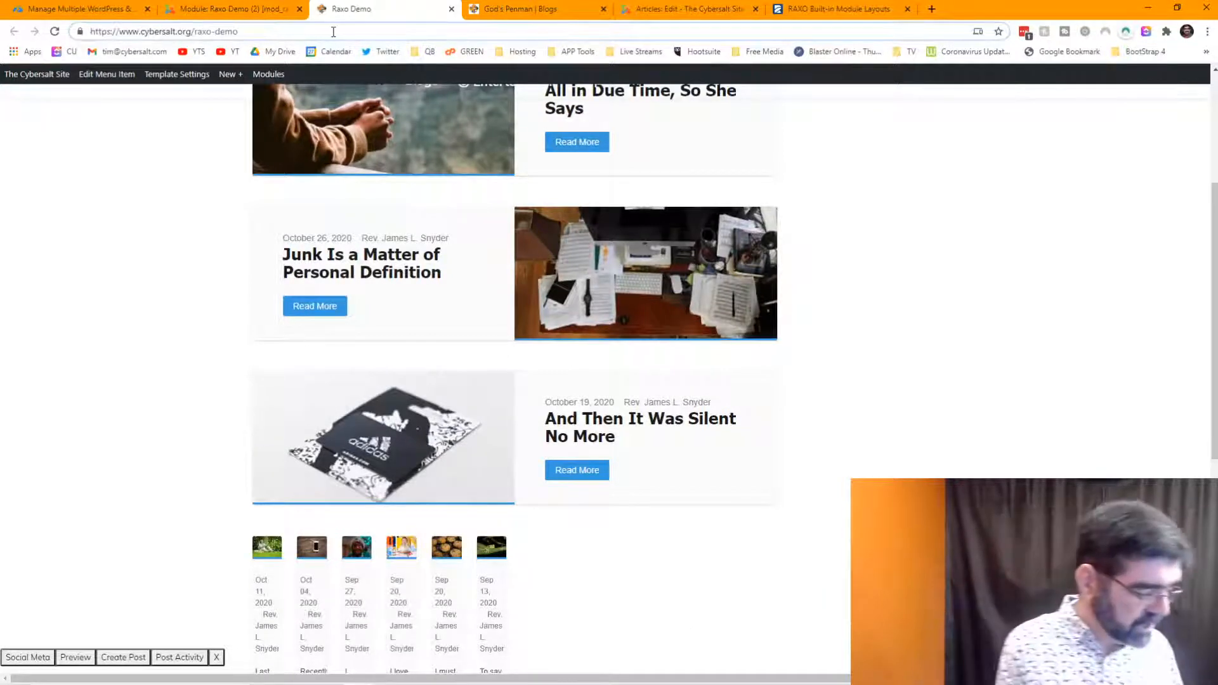
pyautogui.press('Return')
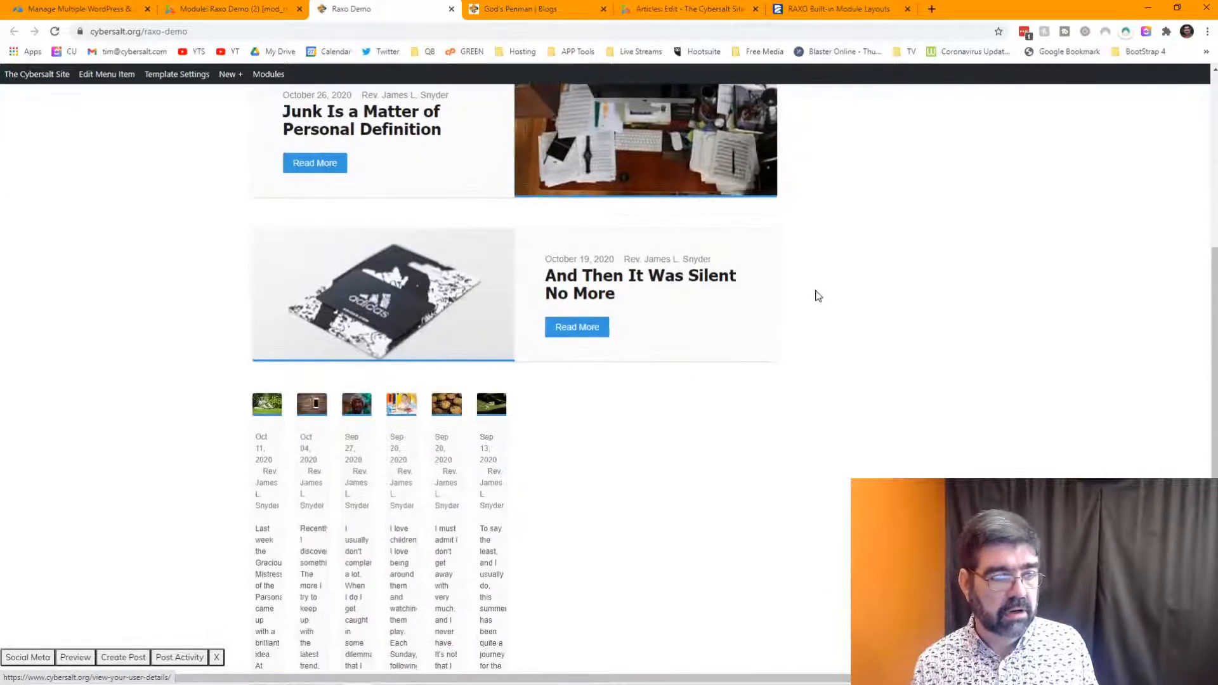
pyautogui.scroll(-5, 817, 296)
pyautogui.scroll(10, 817, 297)
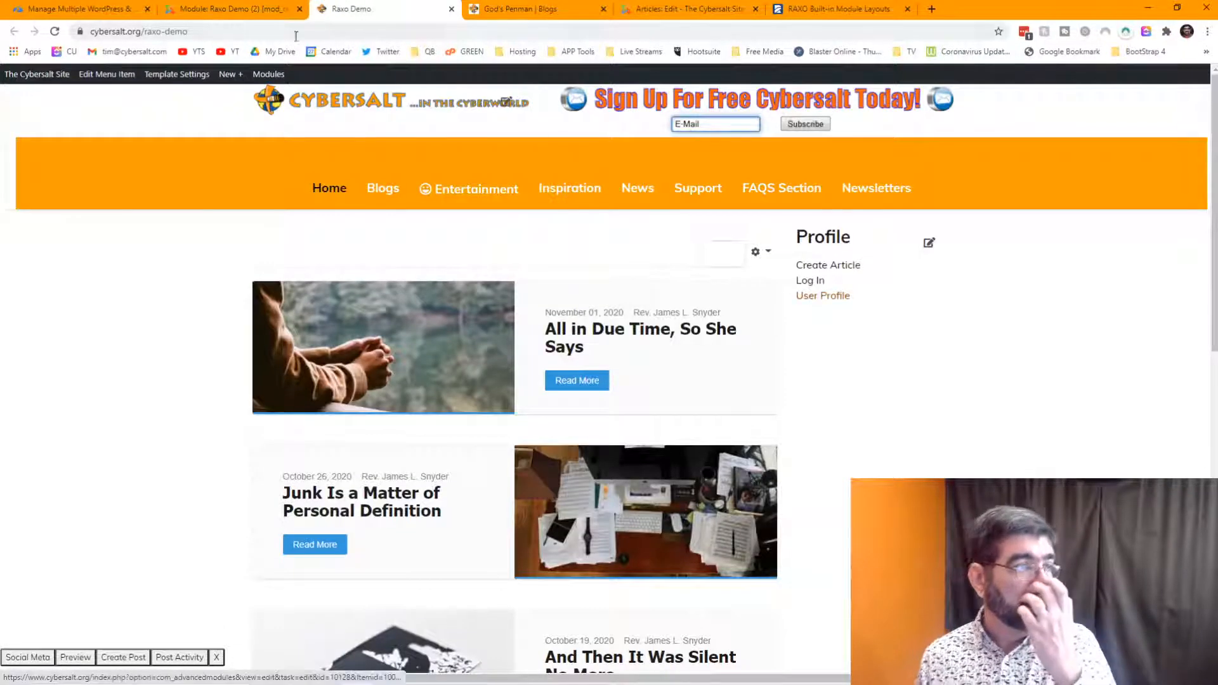
pyautogui.click(257, 11)
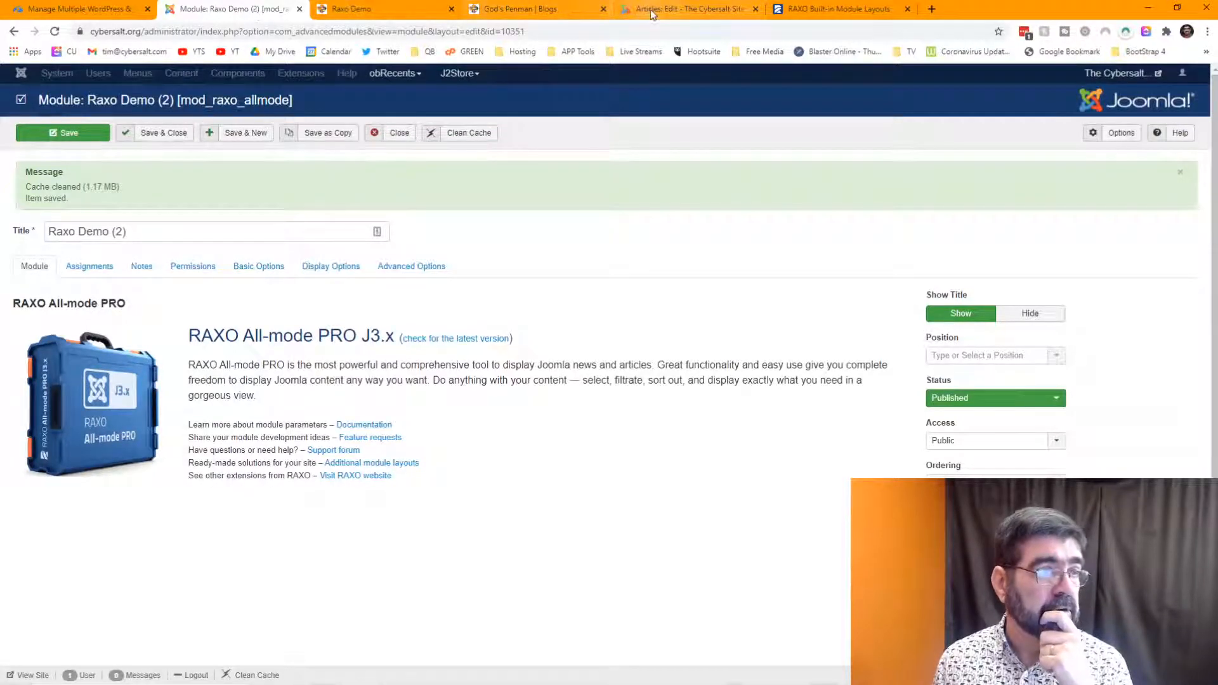
# - Save the Raxo Demo article and reload its edit page
pyautogui.click(684, 9)
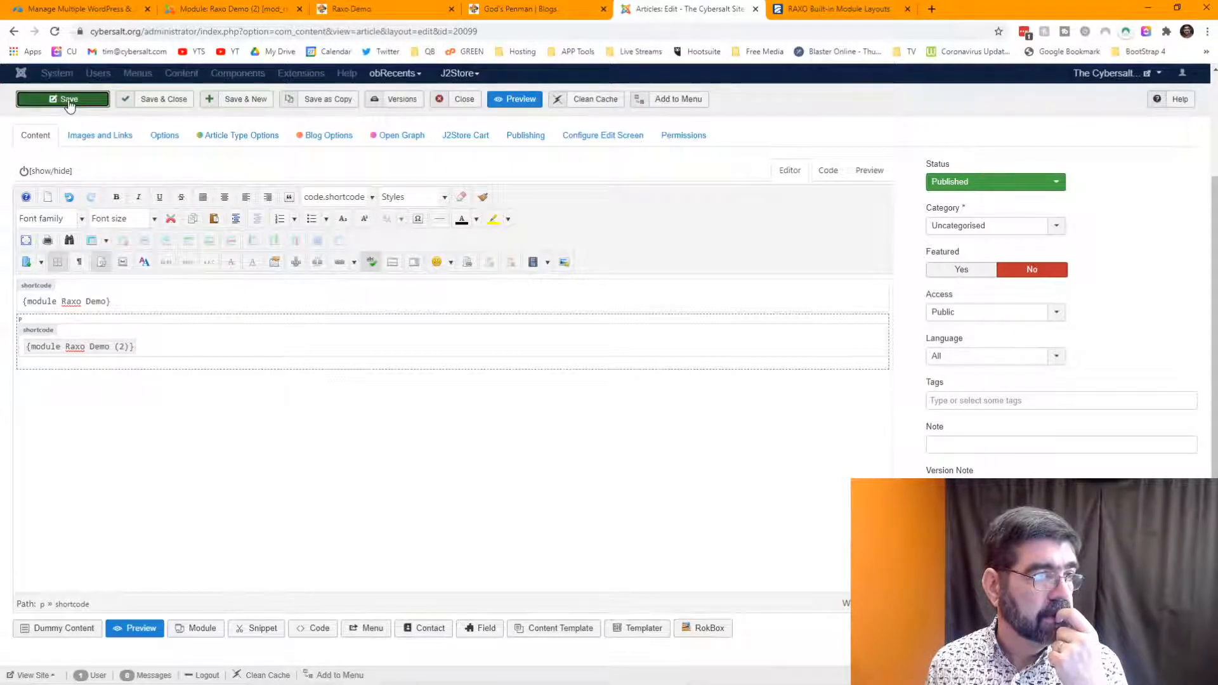
pyautogui.click(316, 506)
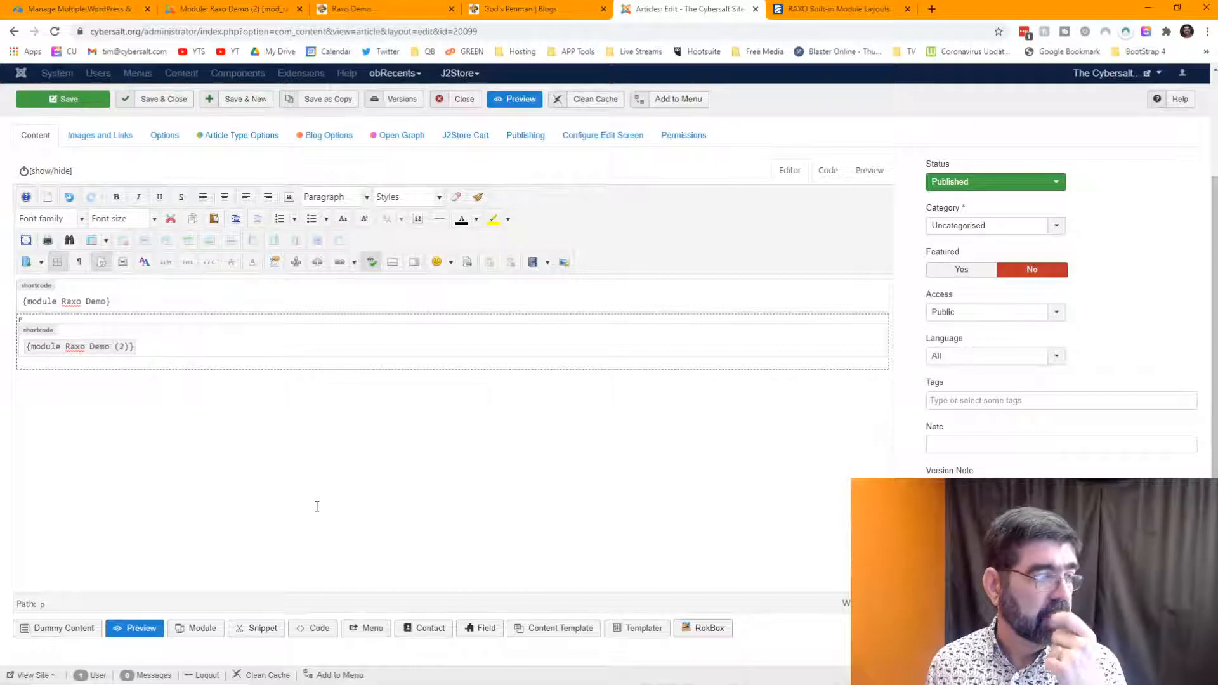
pyautogui.click(61, 103)
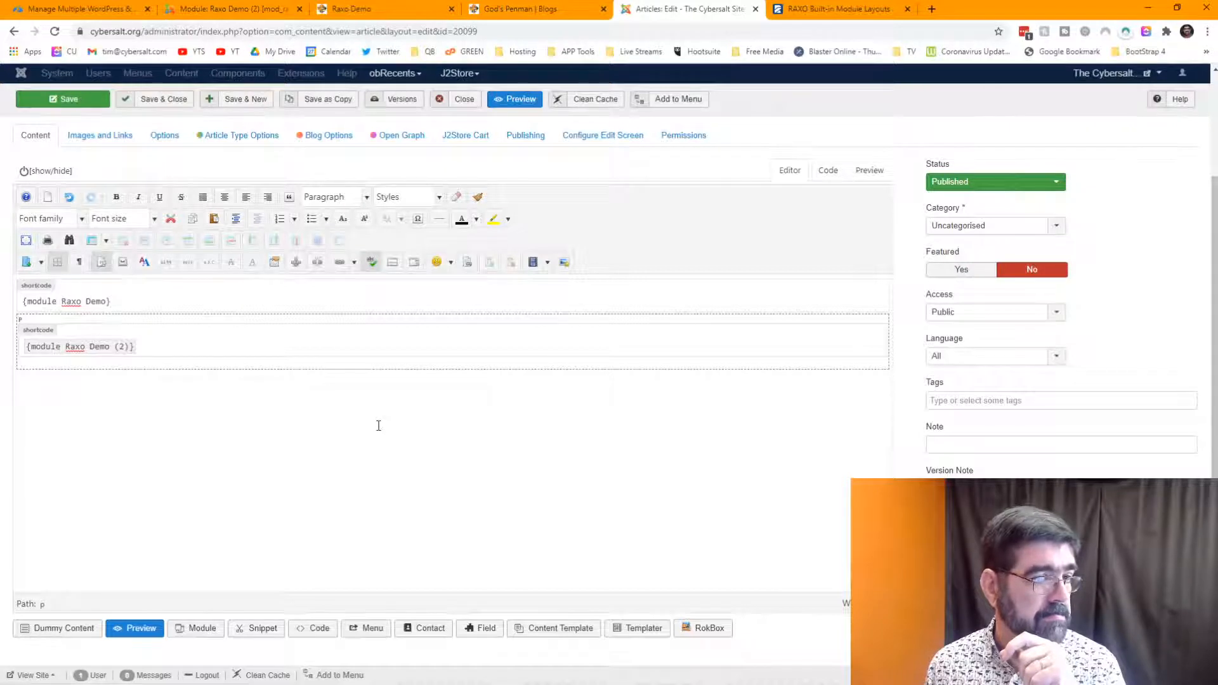
pyautogui.click(60, 34)
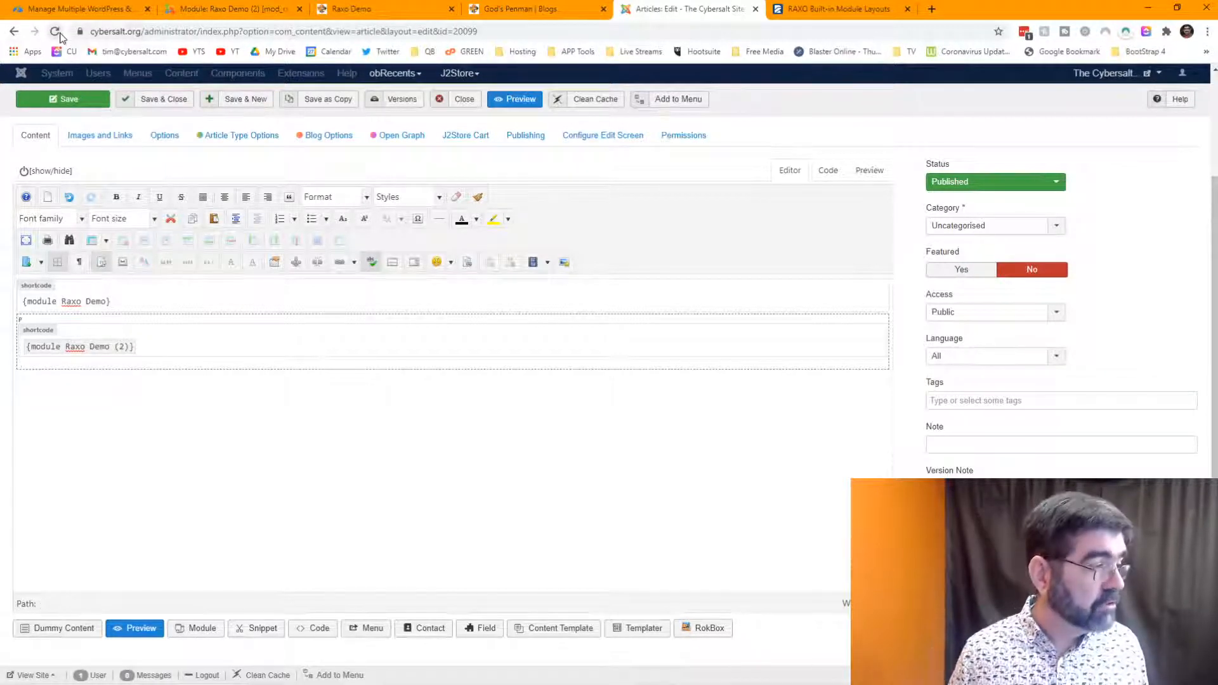
# - View the article's raw code, showing only {module Raxo Demo}, and reload the page
pyautogui.click(826, 170)
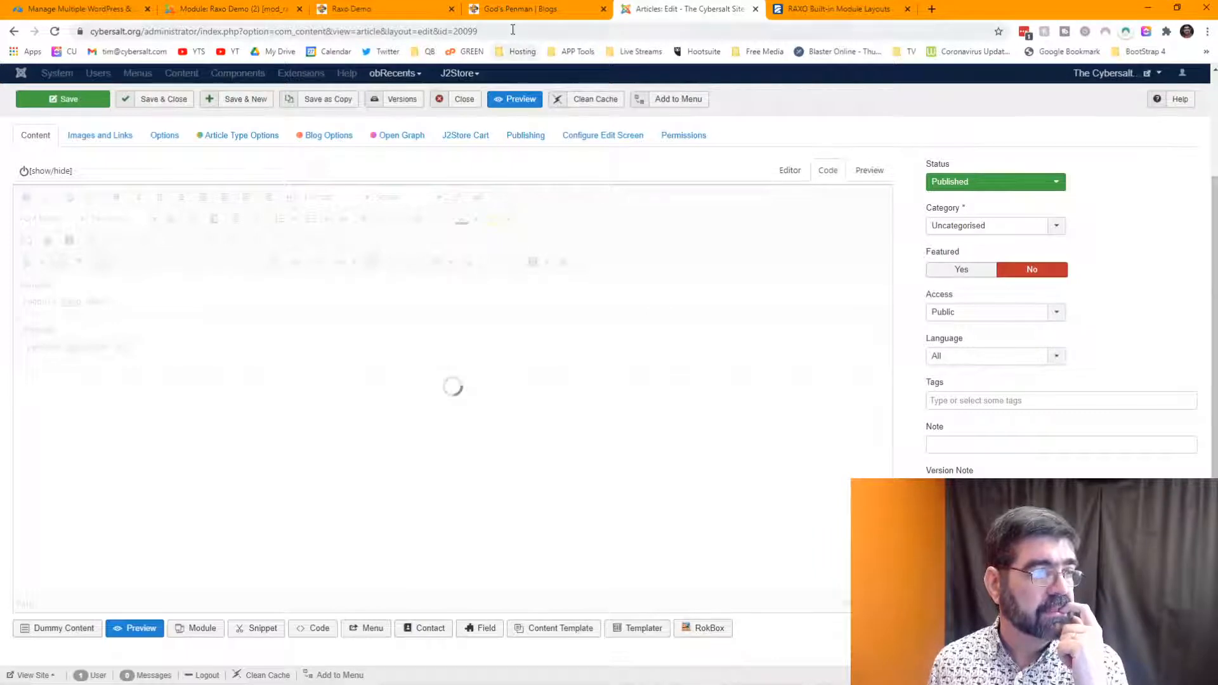
pyautogui.click(570, 30)
pyautogui.press('Return')
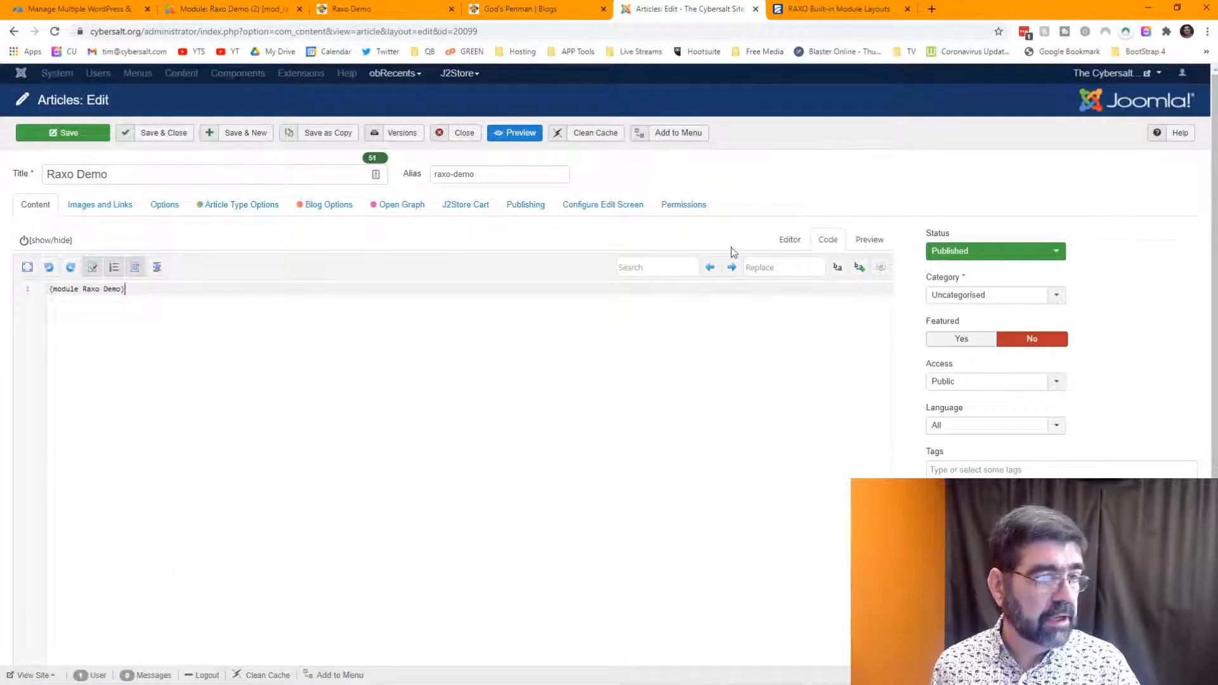
# - In the visual editor, add an empty line after {module Raxo Demo} and list the insertable modules
pyautogui.click(788, 240)
pyautogui.click(229, 373)
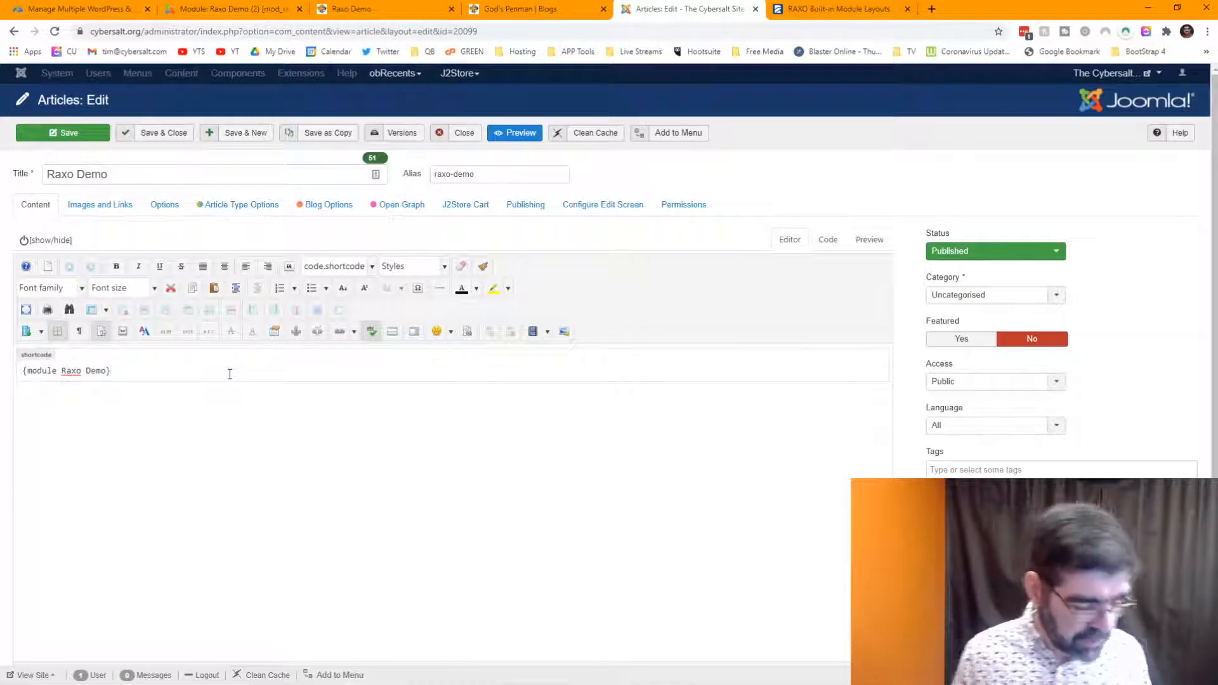
pyautogui.press('Return')
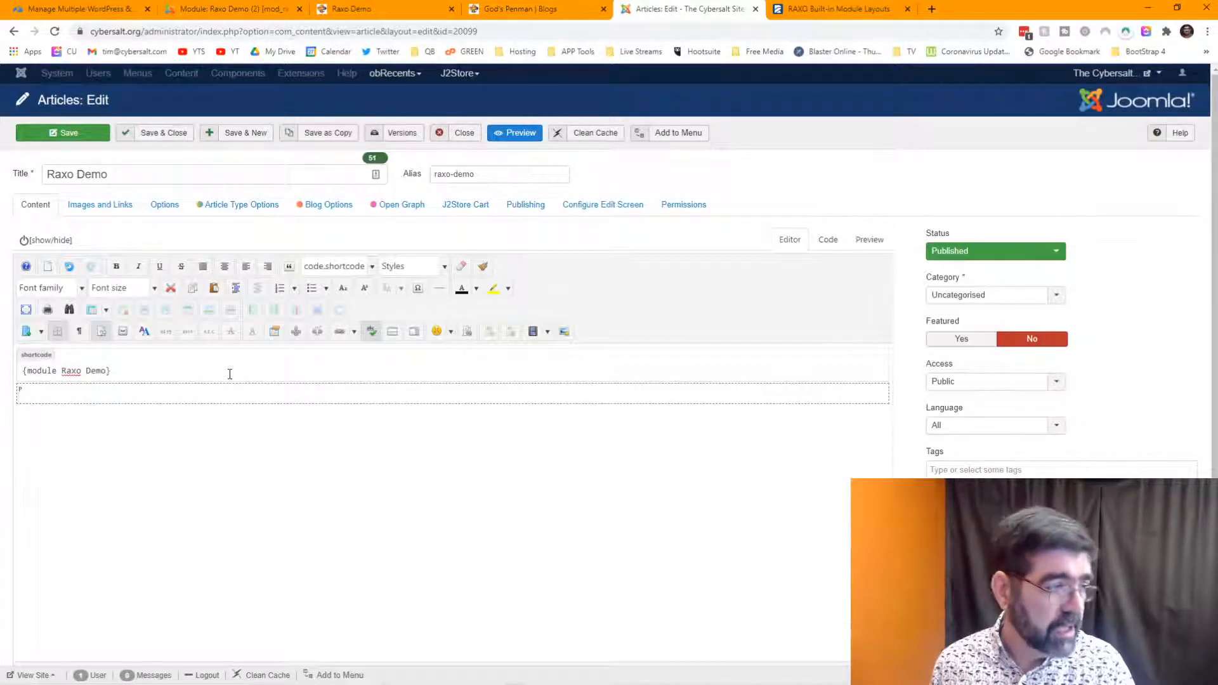
pyautogui.scroll(-1, 354, 434)
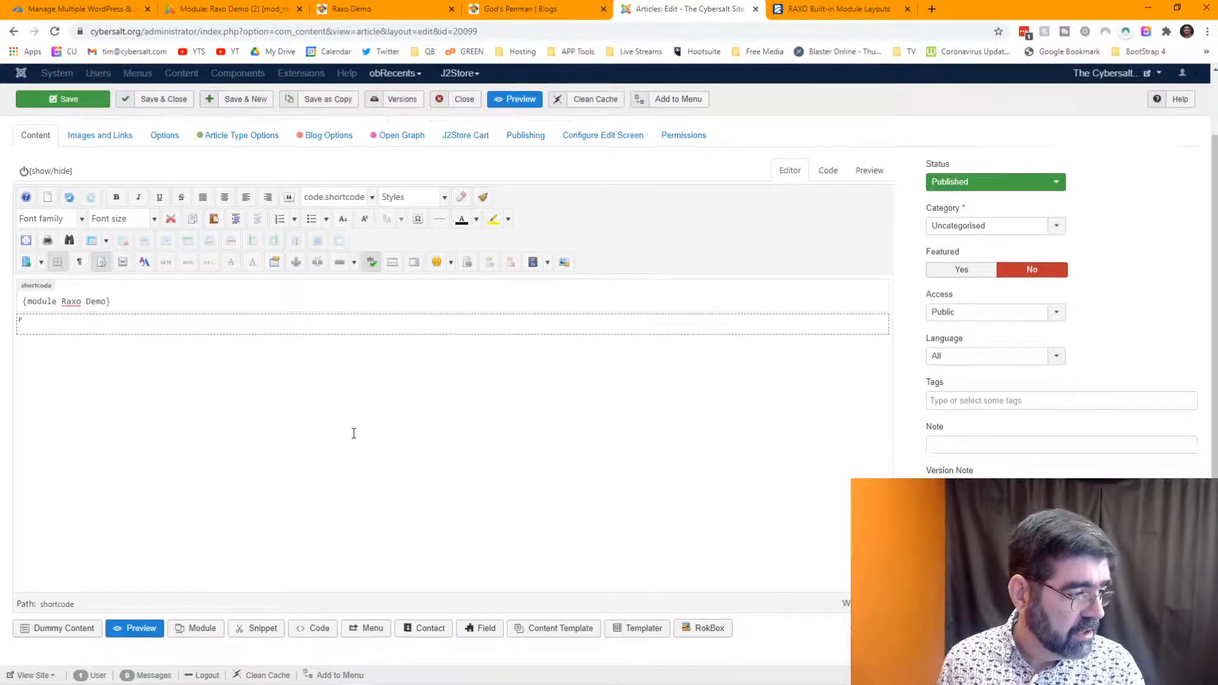
pyautogui.click(203, 627)
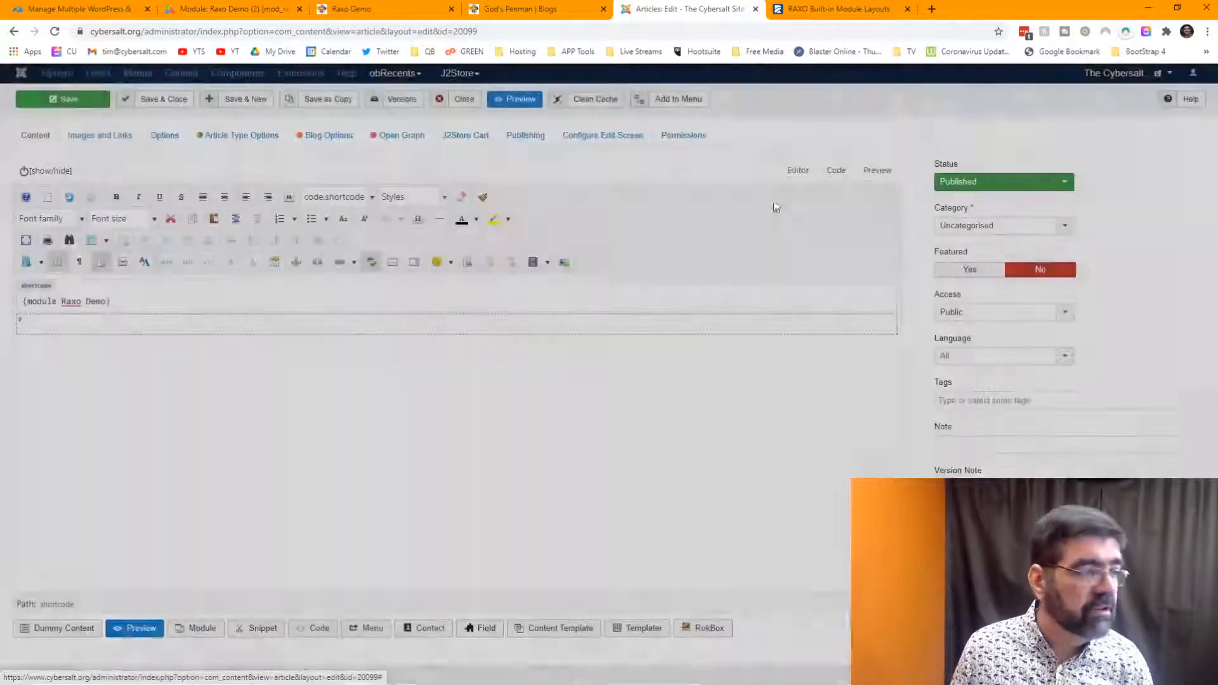
# - Publish Raxo Demo (2) from the Advanced Module Manager list, then return to the article
pyautogui.click(1119, 87)
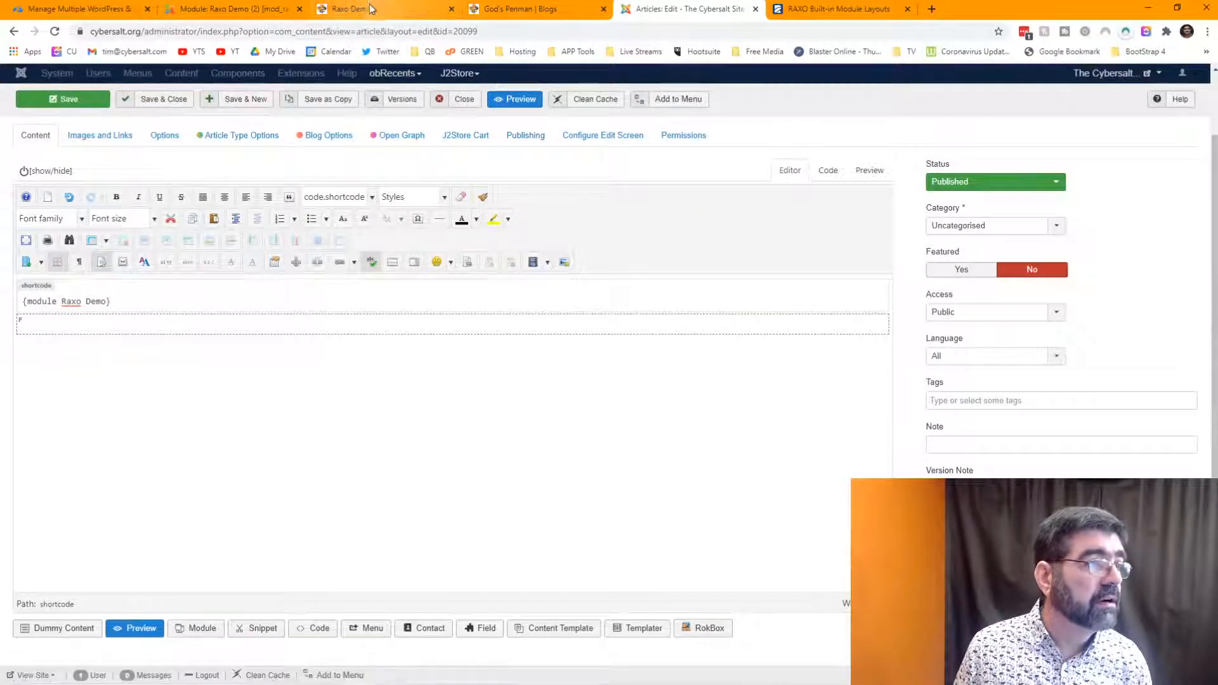
pyautogui.click(225, 9)
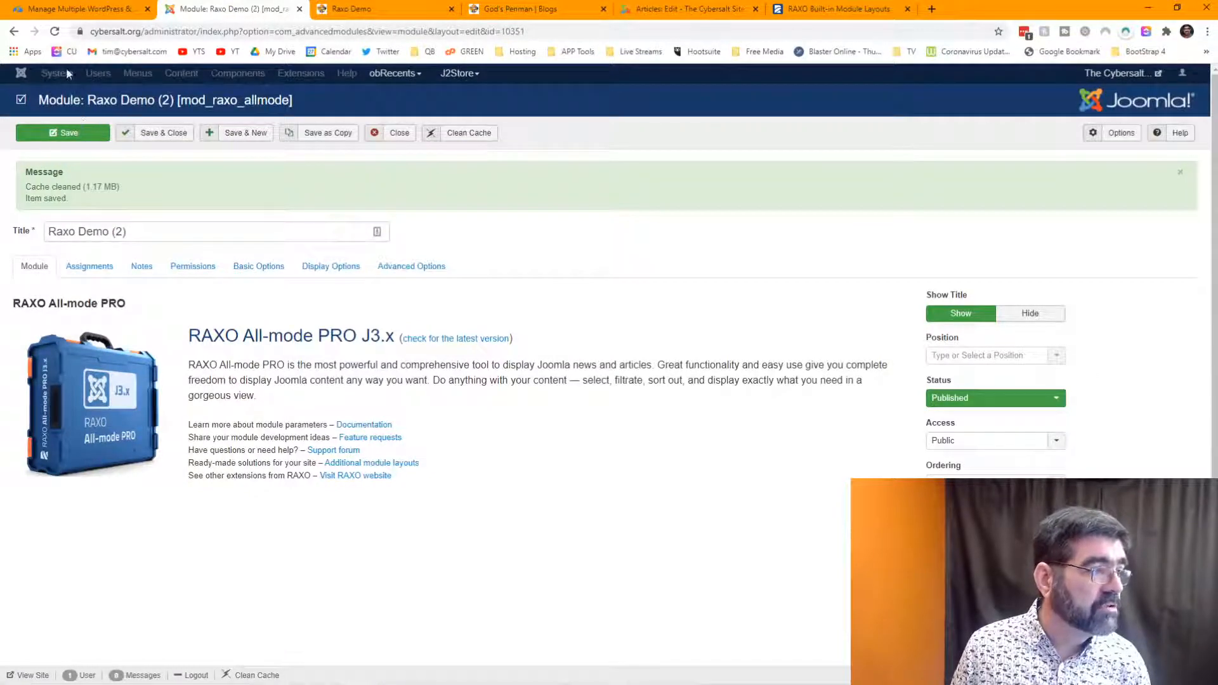
pyautogui.click(56, 33)
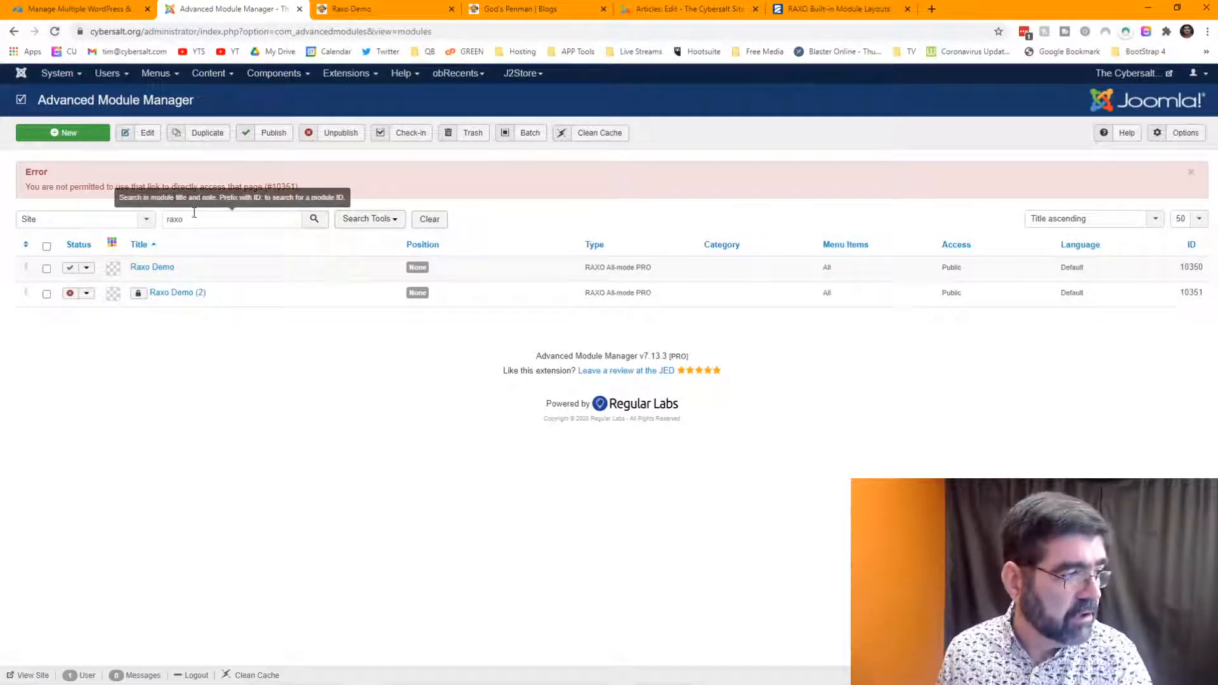
pyautogui.click(69, 294)
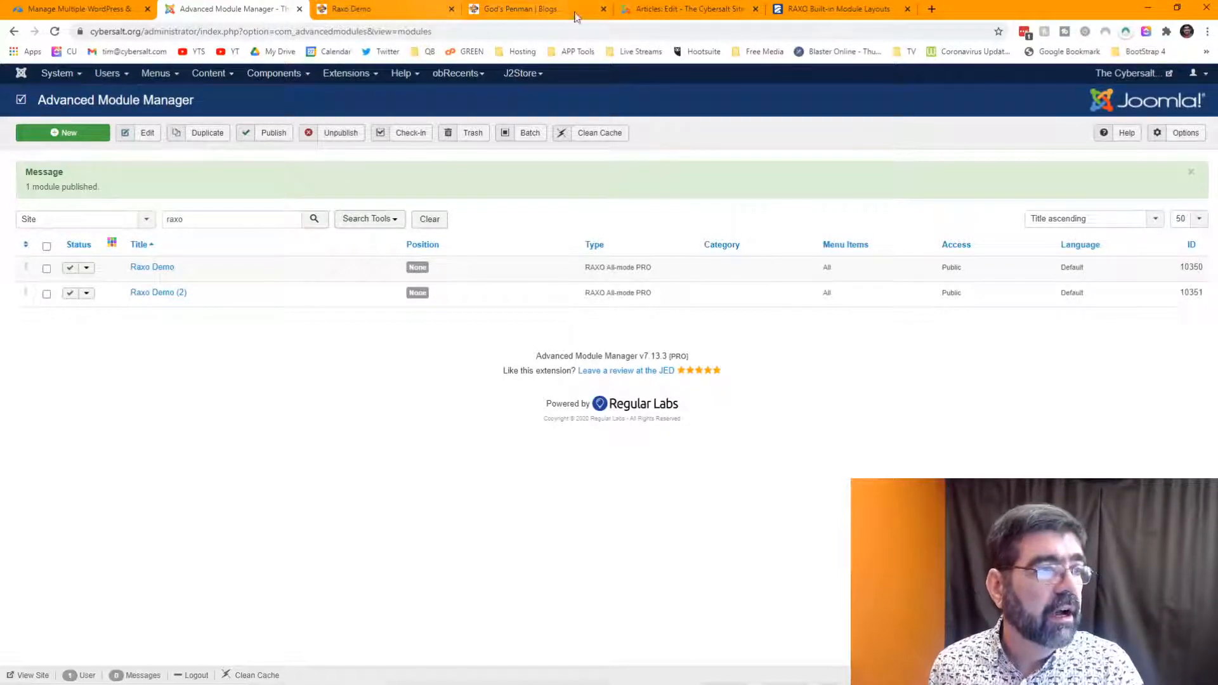
pyautogui.click(697, 9)
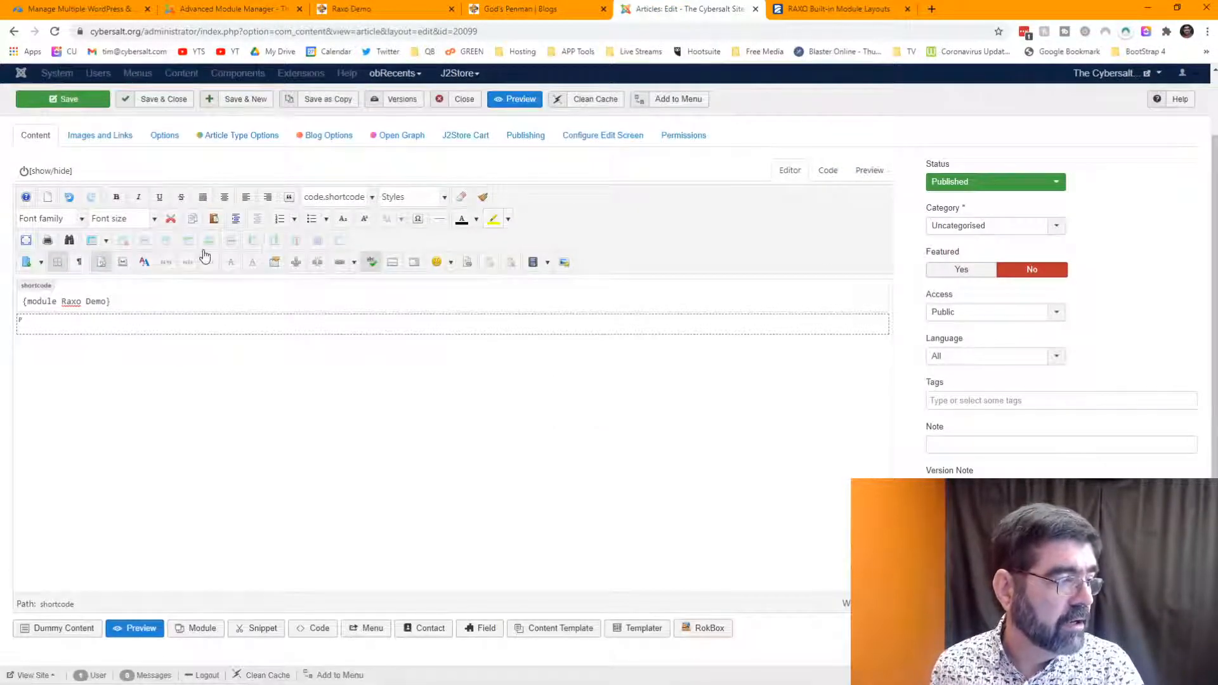
# - Dismiss the module insert list and reload the article editor
pyautogui.click(191, 629)
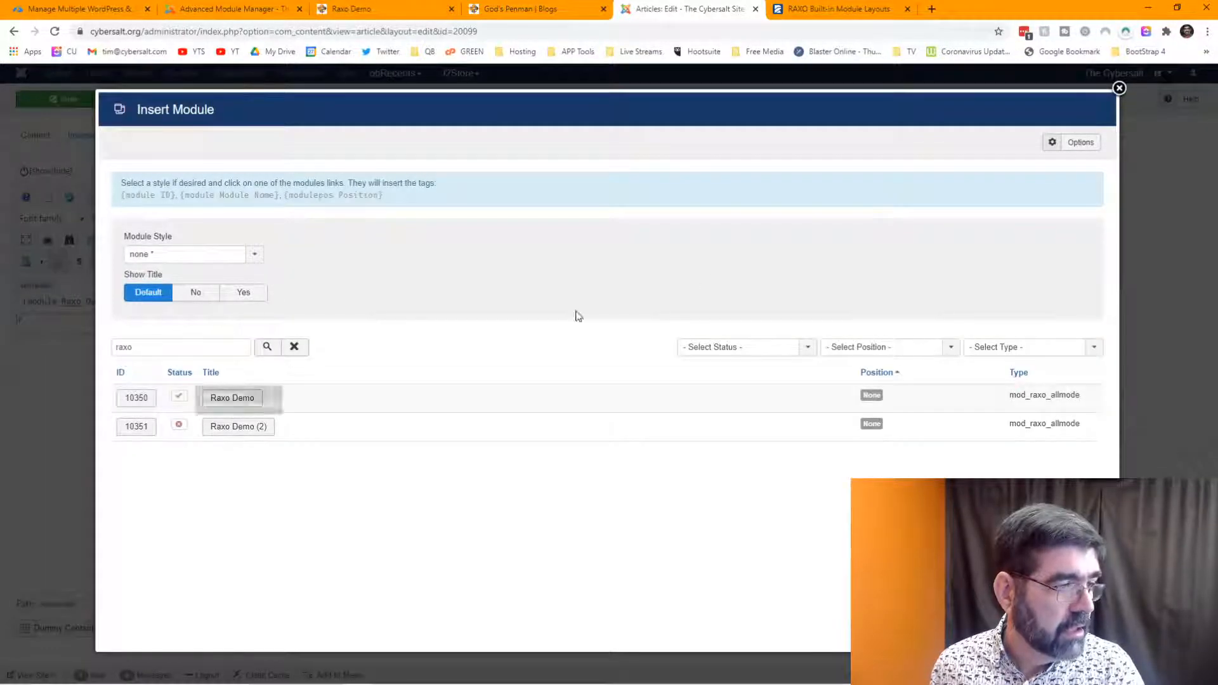
pyautogui.click(1119, 88)
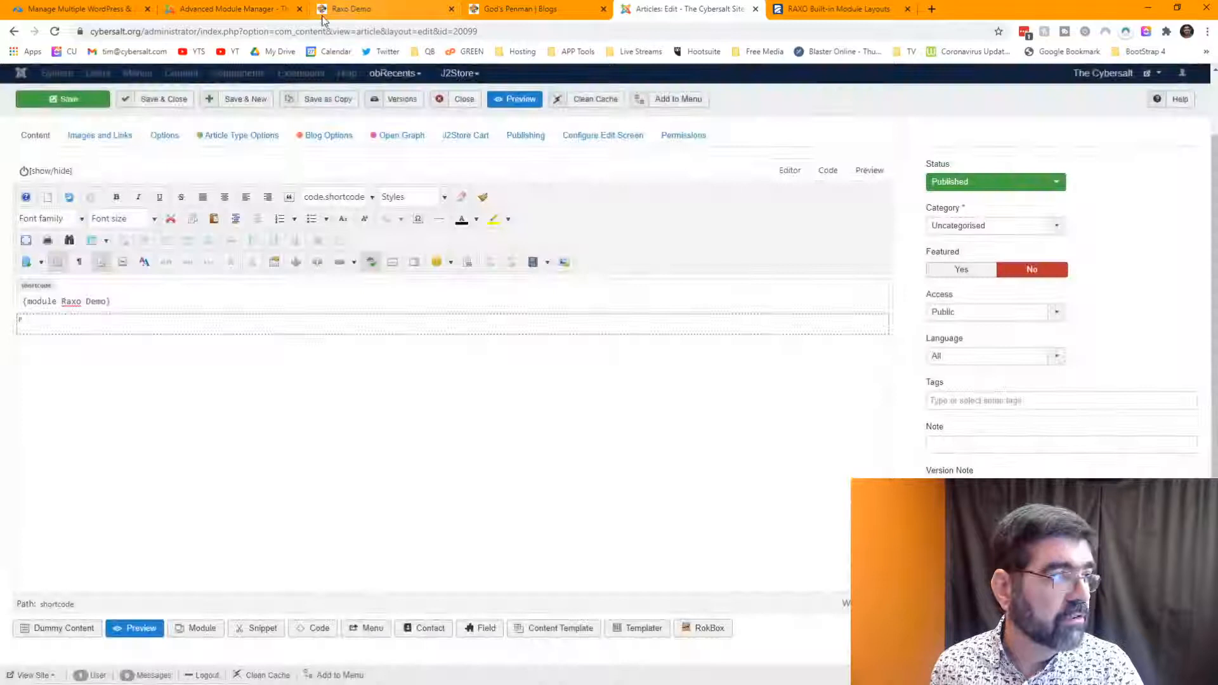
pyautogui.click(54, 31)
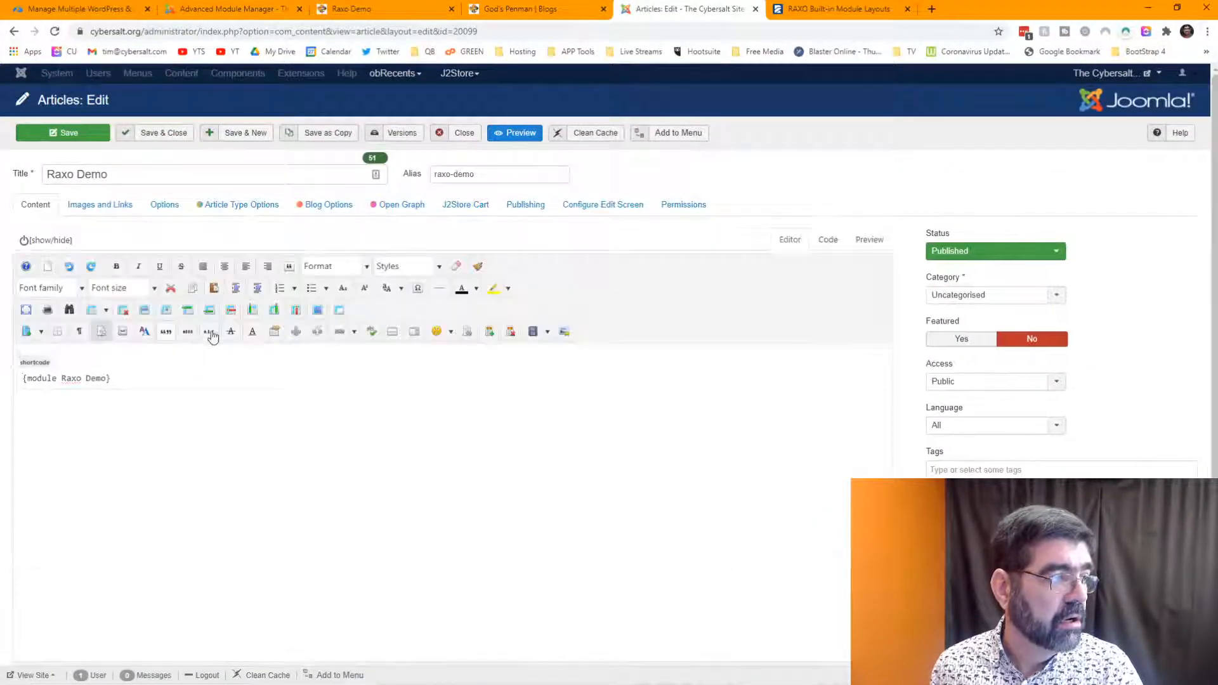
# - Insert {module Raxo Demo (2)} on a new line below the first shortcode and save the article
pyautogui.click(145, 375)
pyautogui.press('Return')
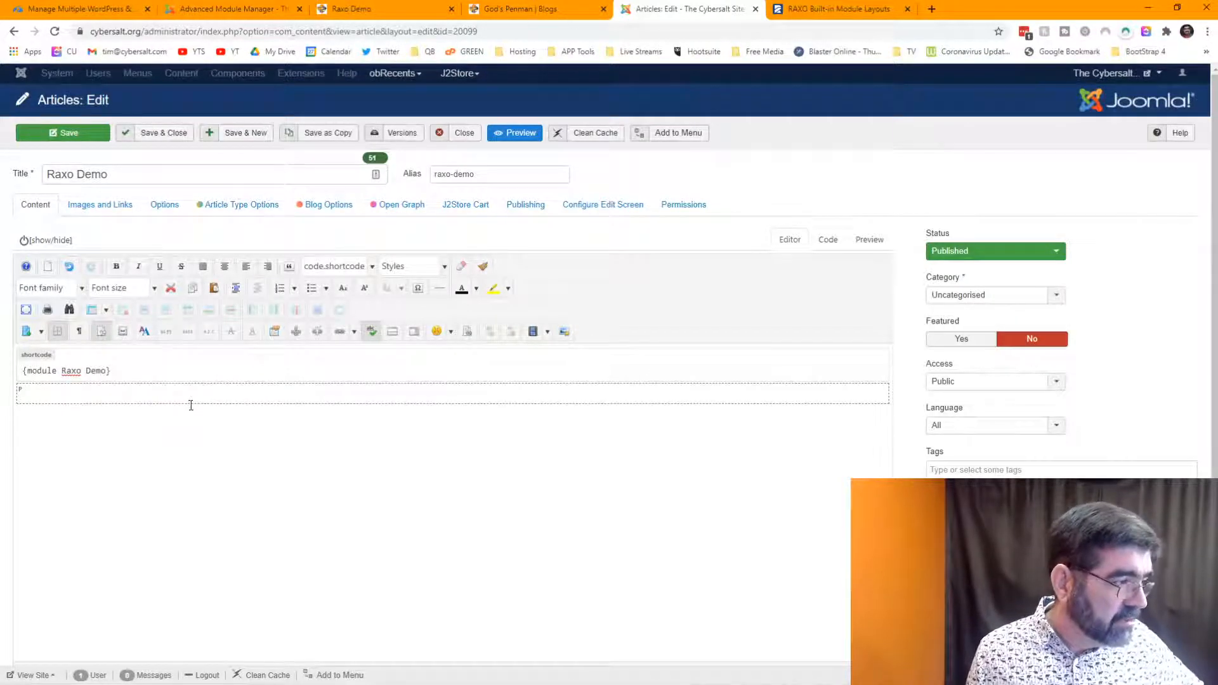
pyautogui.scroll(-1, 177, 558)
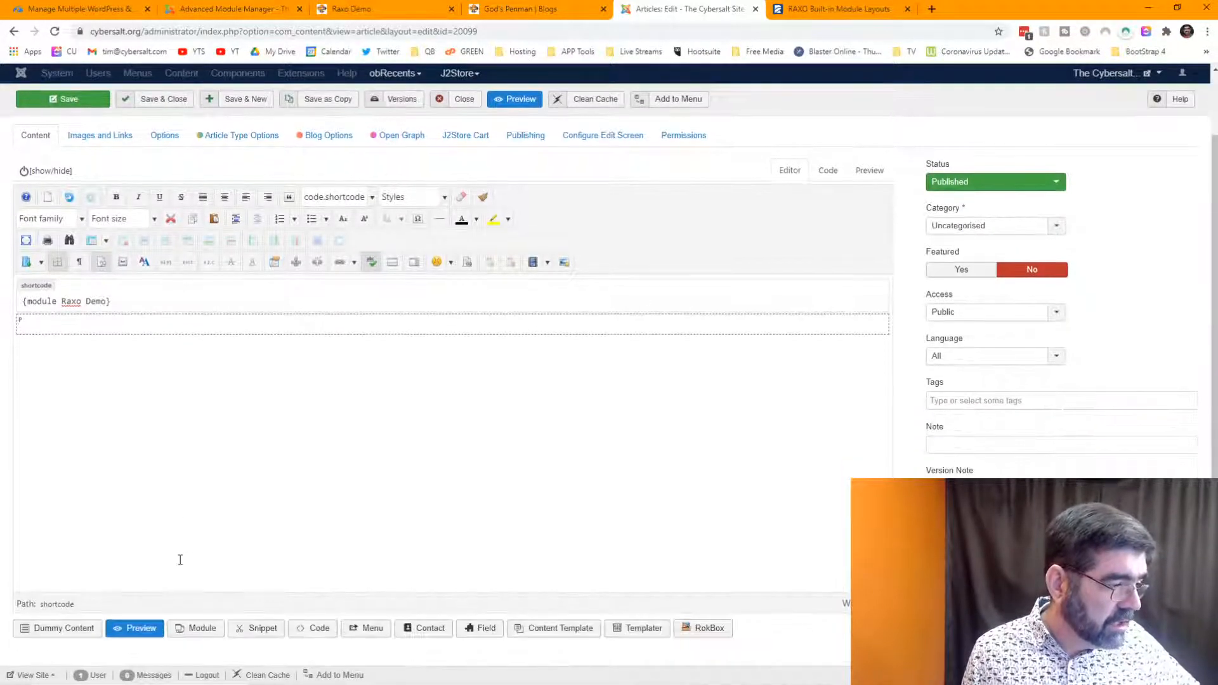
pyautogui.click(203, 628)
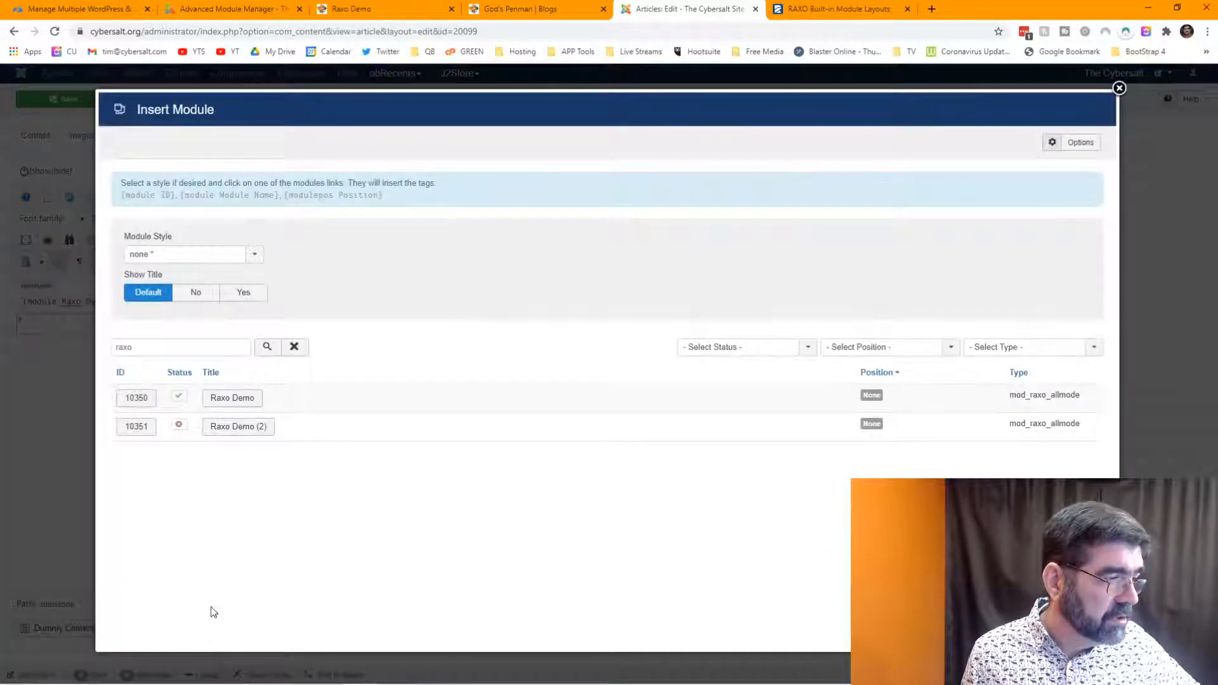
pyautogui.click(219, 427)
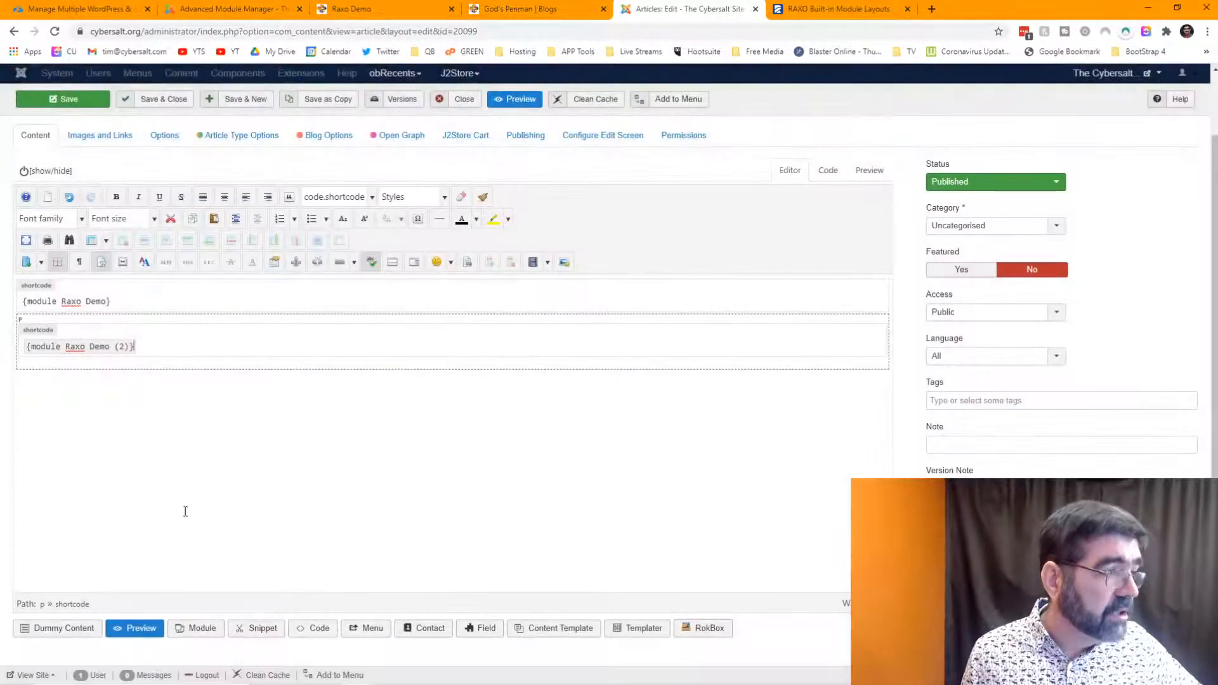
pyautogui.click(83, 101)
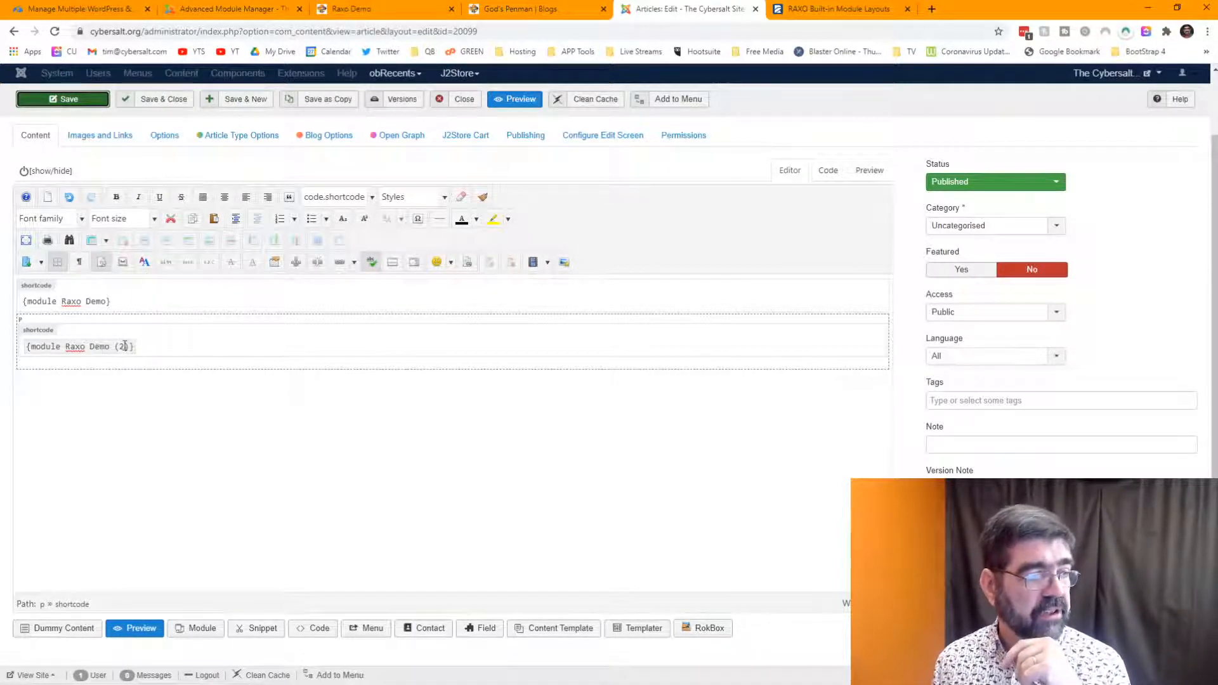
pyautogui.moveTo(125, 346); pyautogui.dragTo(115, 345)
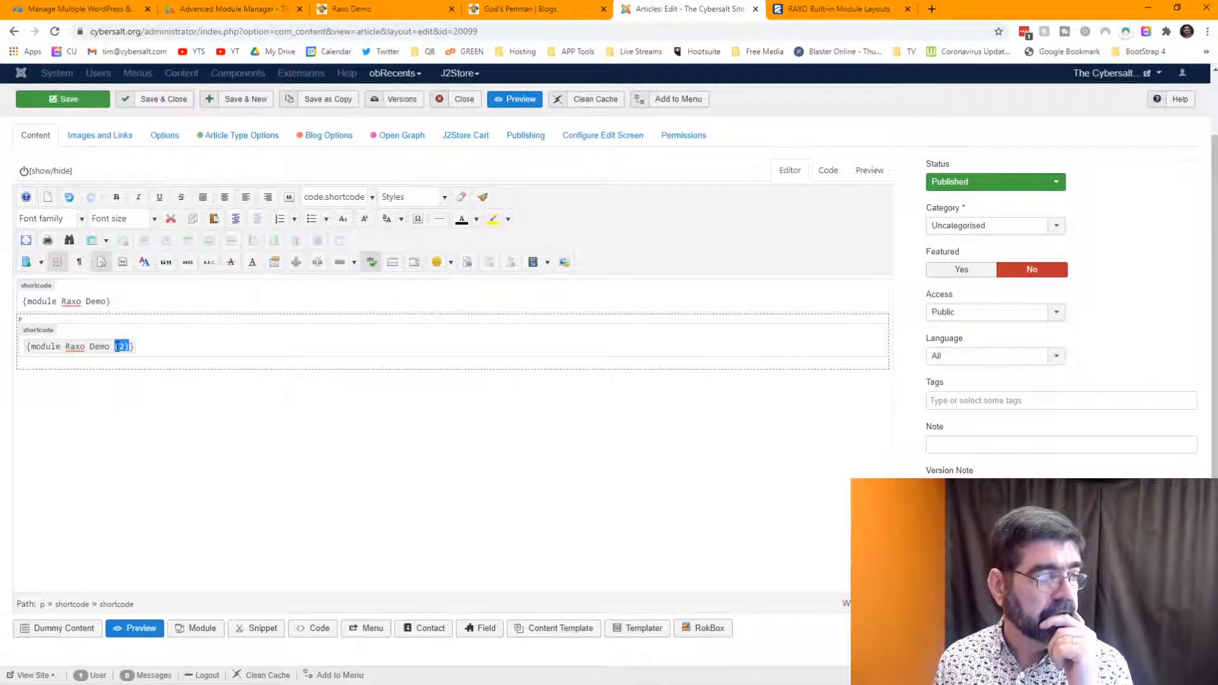
# - Rename the module 'Raxo Demo (2)' to 'Raxo Demo 2' and save it
pyautogui.click(256, 10)
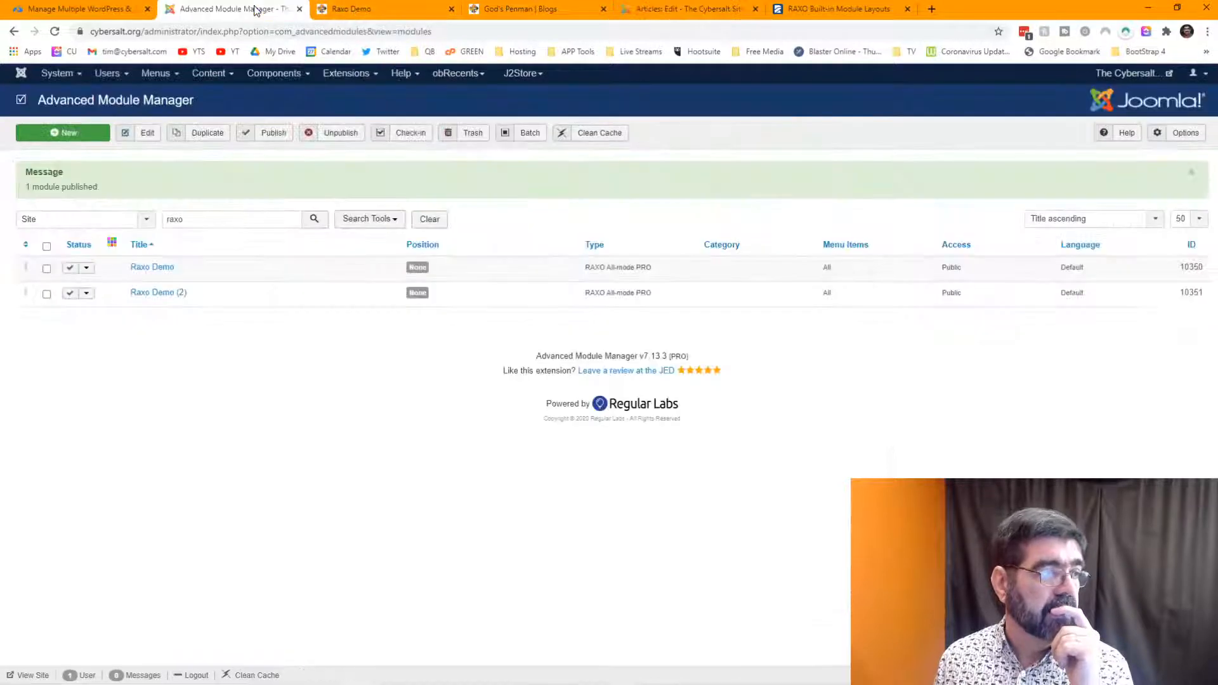
pyautogui.click(162, 295)
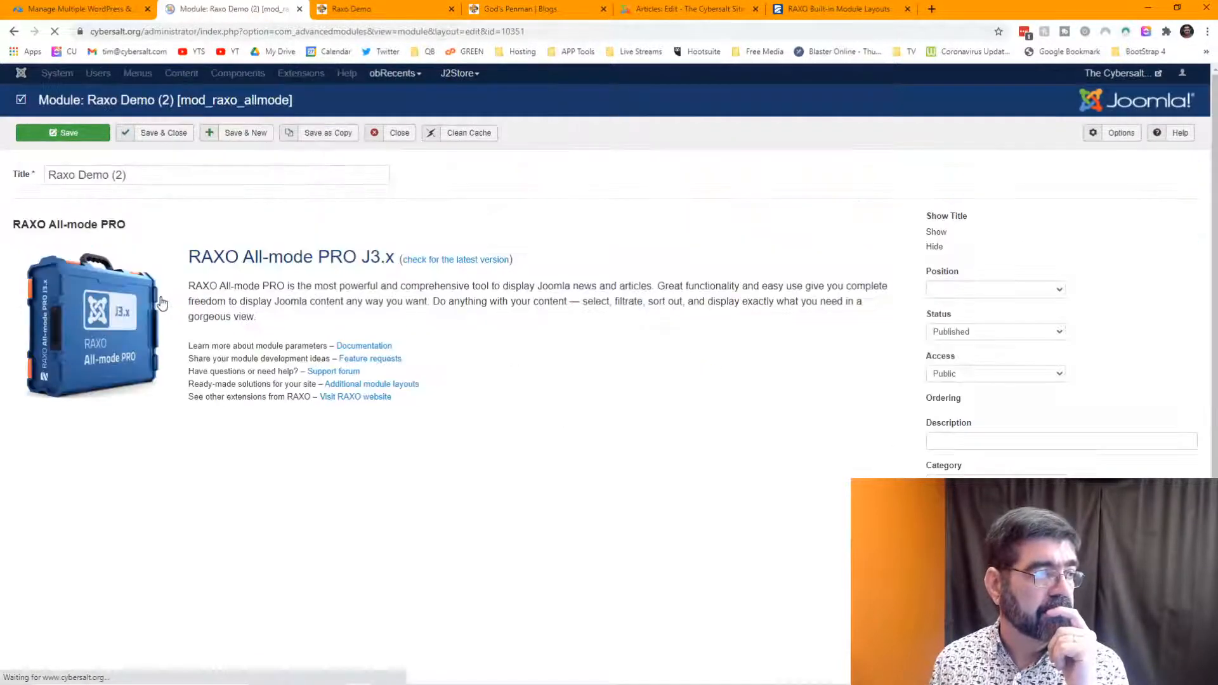
pyautogui.moveTo(112, 173); pyautogui.dragTo(144, 173)
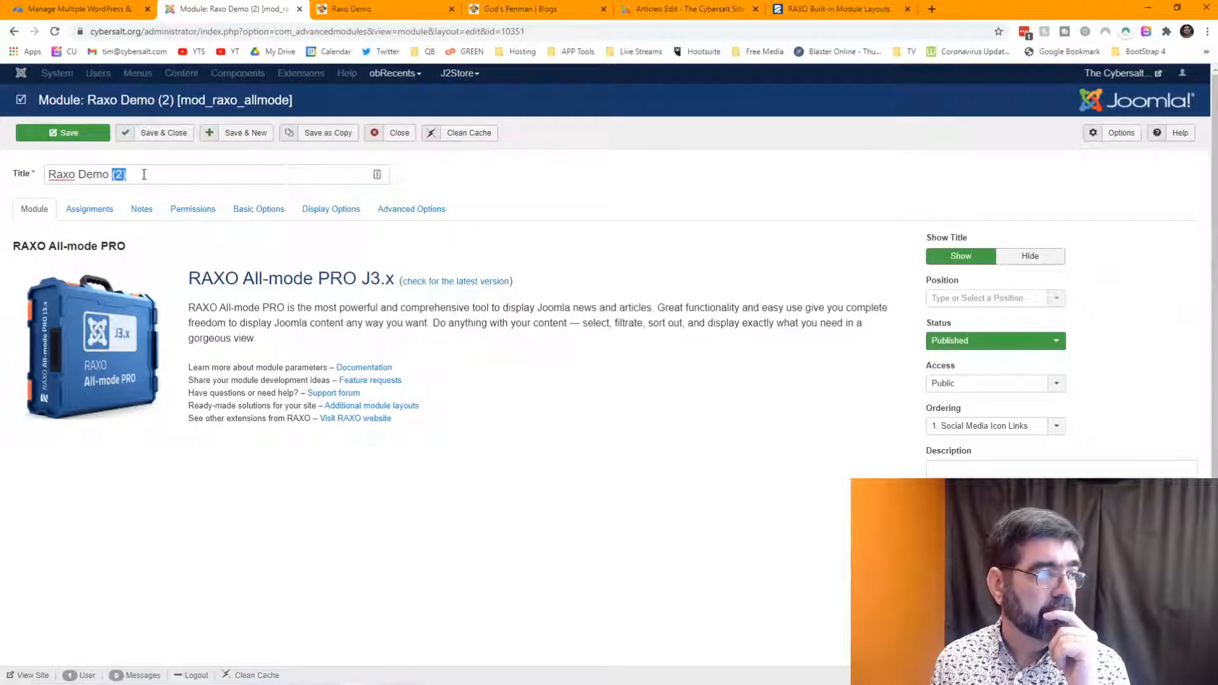
pyautogui.write('2')
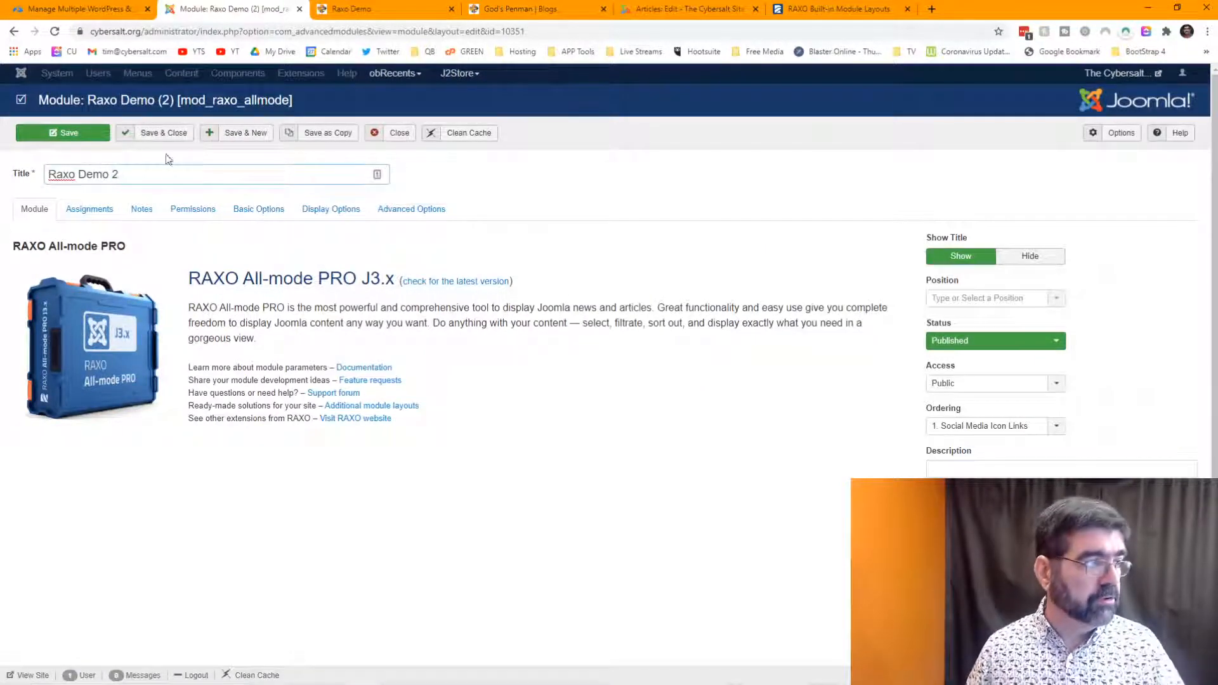
pyautogui.click(55, 133)
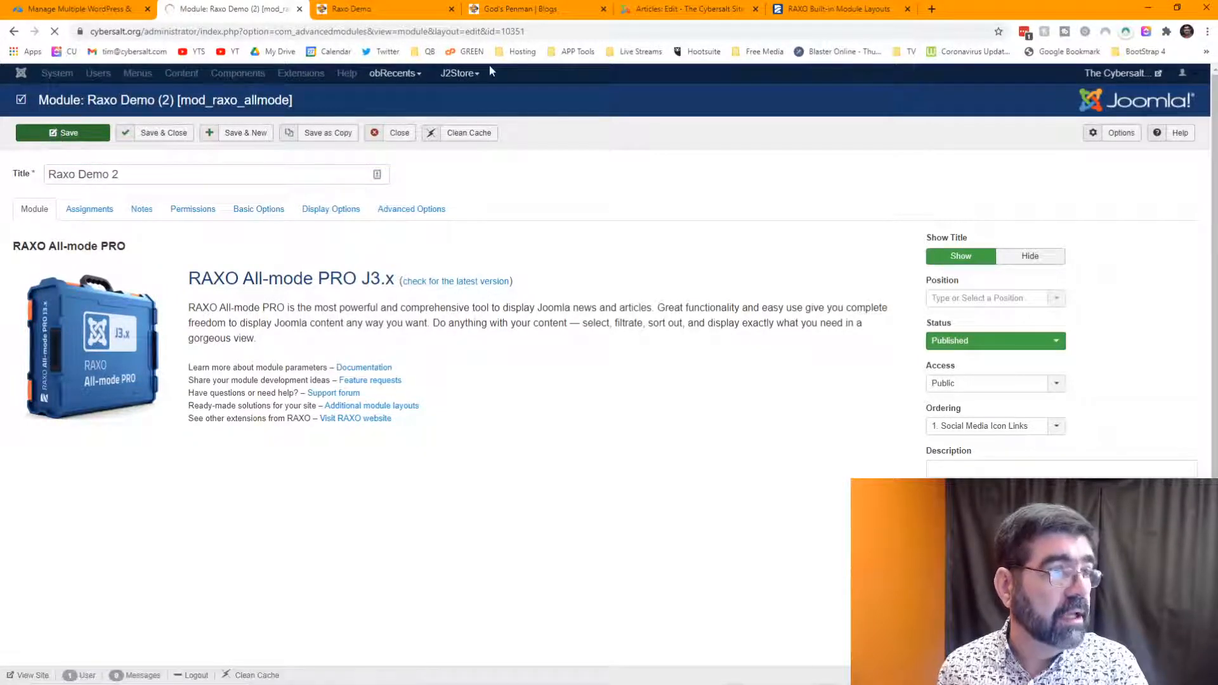
pyautogui.click(678, 10)
pyautogui.click(174, 347)
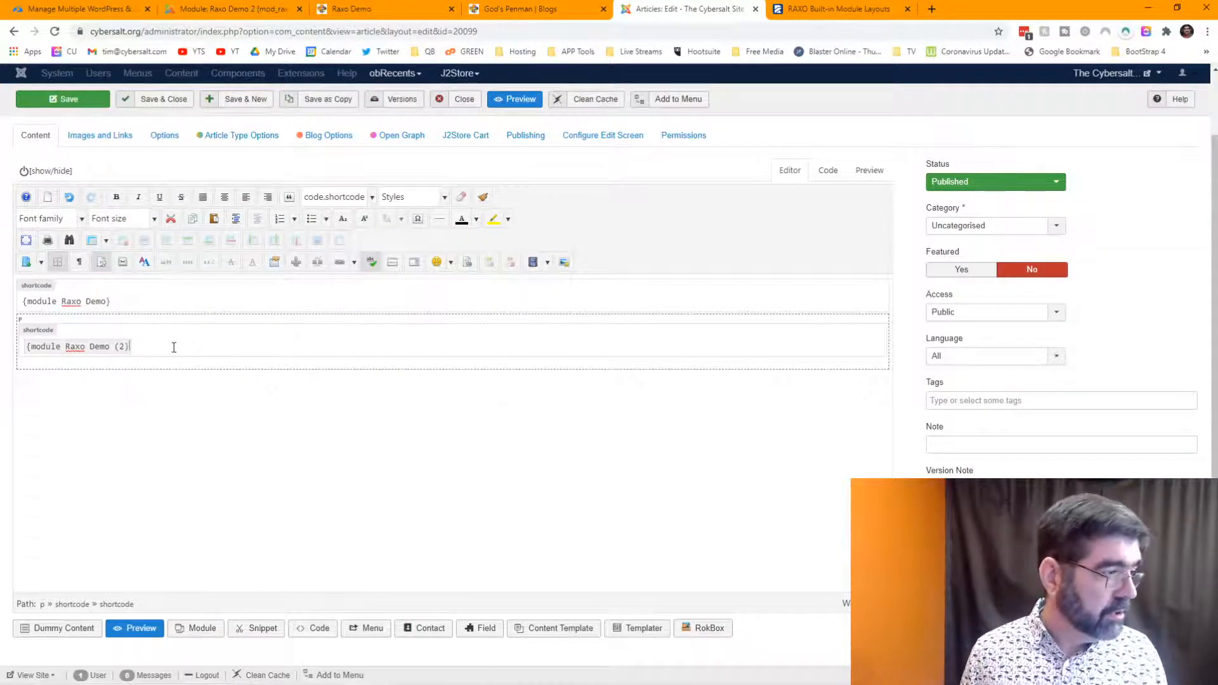
# - Add an empty line below the {module Raxo Demo} tag in the article
pyautogui.press('BackSpace')
pyautogui.press('BackSpace')
pyautogui.press('BackSpace')
pyautogui.press('BackSpace')
pyautogui.press('BackSpace')
pyautogui.press('BackSpace')
pyautogui.press('BackSpace')
pyautogui.press('BackSpace')
pyautogui.press('BackSpace')
pyautogui.press('BackSpace')
pyautogui.press('BackSpace')
pyautogui.press('BackSpace')
pyautogui.press('BackSpace')
pyautogui.press('BackSpace')
pyautogui.press('BackSpace')
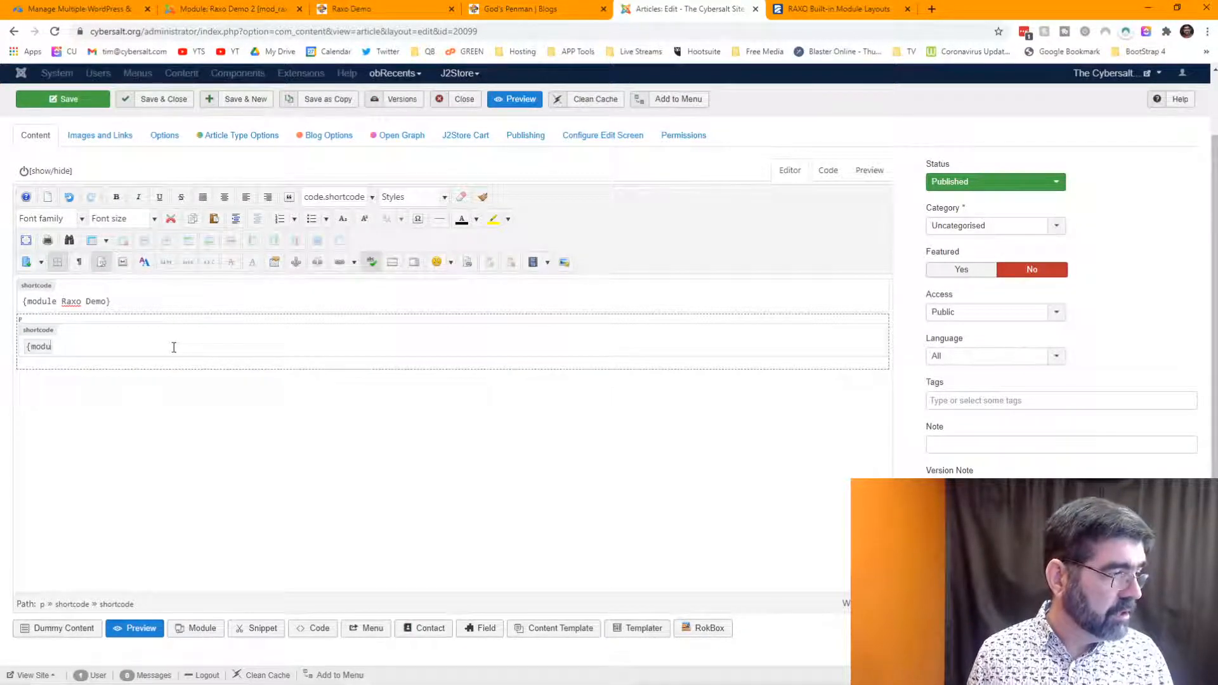
pyautogui.click(55, 31)
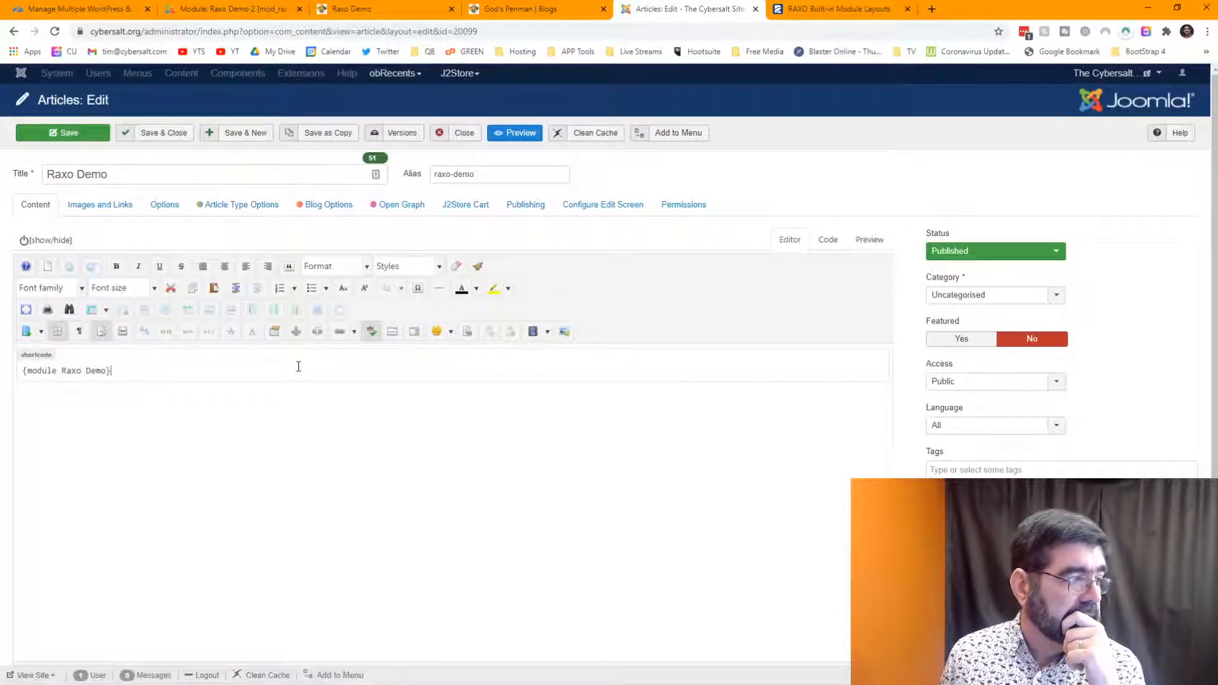
pyautogui.press('Return')
pyautogui.scroll(-1, 337, 391)
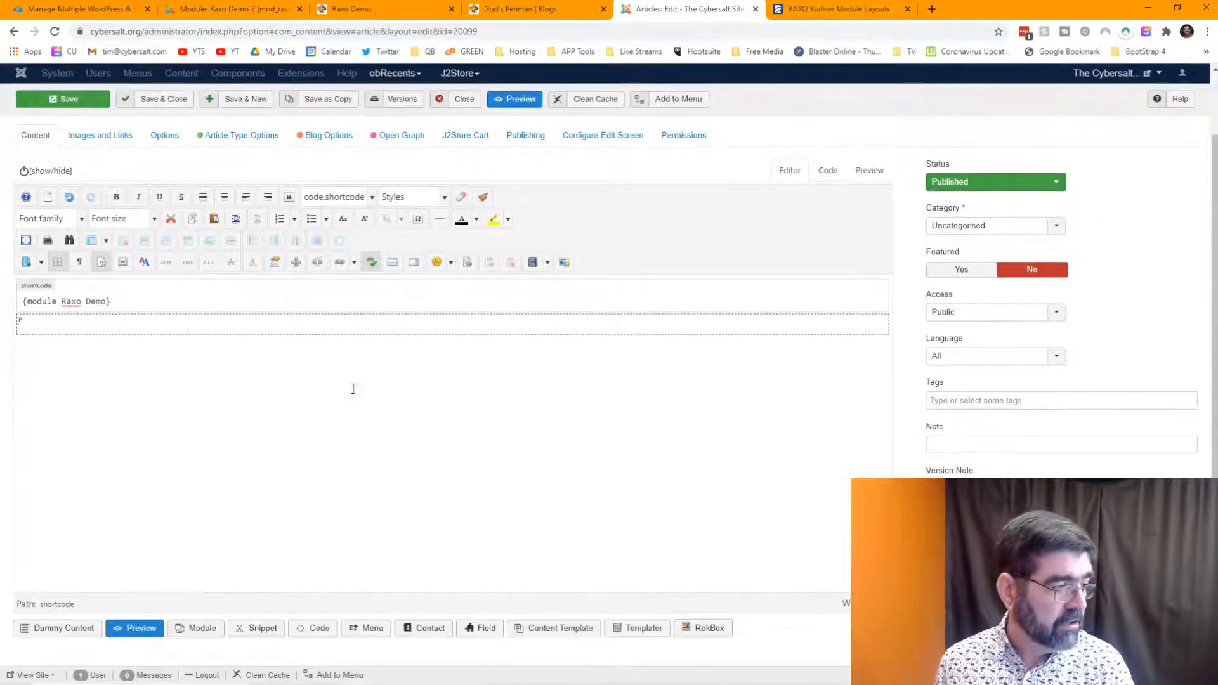
pyautogui.click(196, 630)
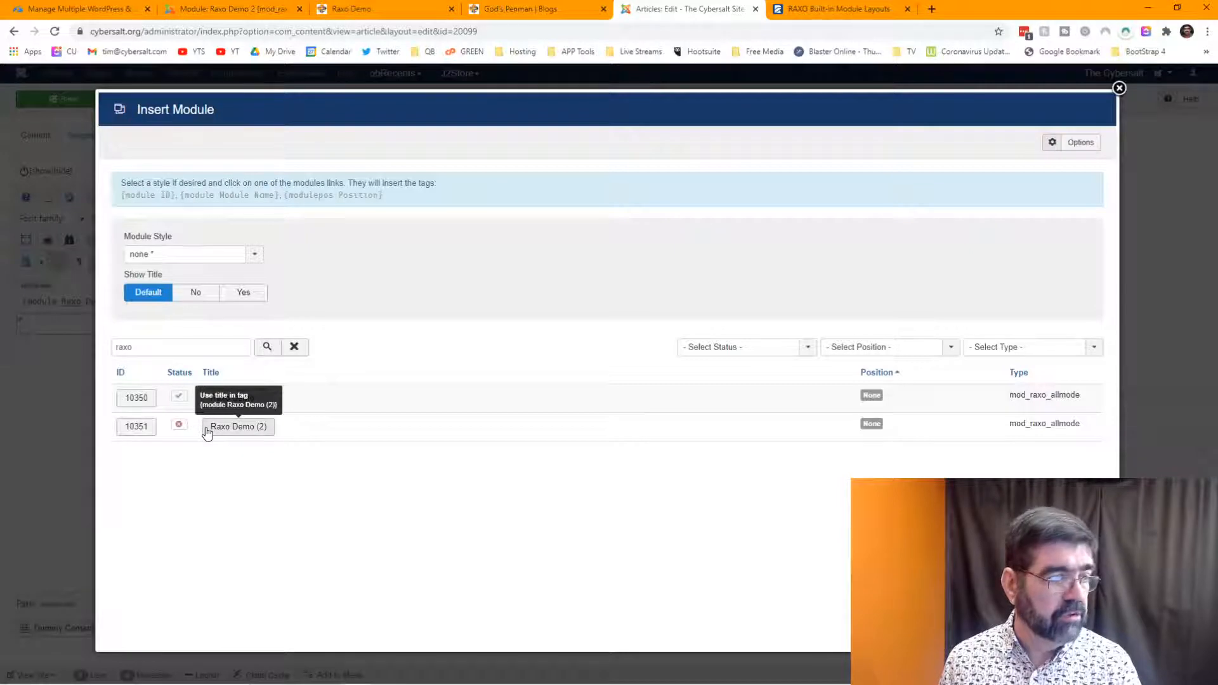
pyautogui.click(1119, 89)
# - Save and close the Raxo Demo 2 module, then go back to the Raxo Demo article
pyautogui.click(235, 16)
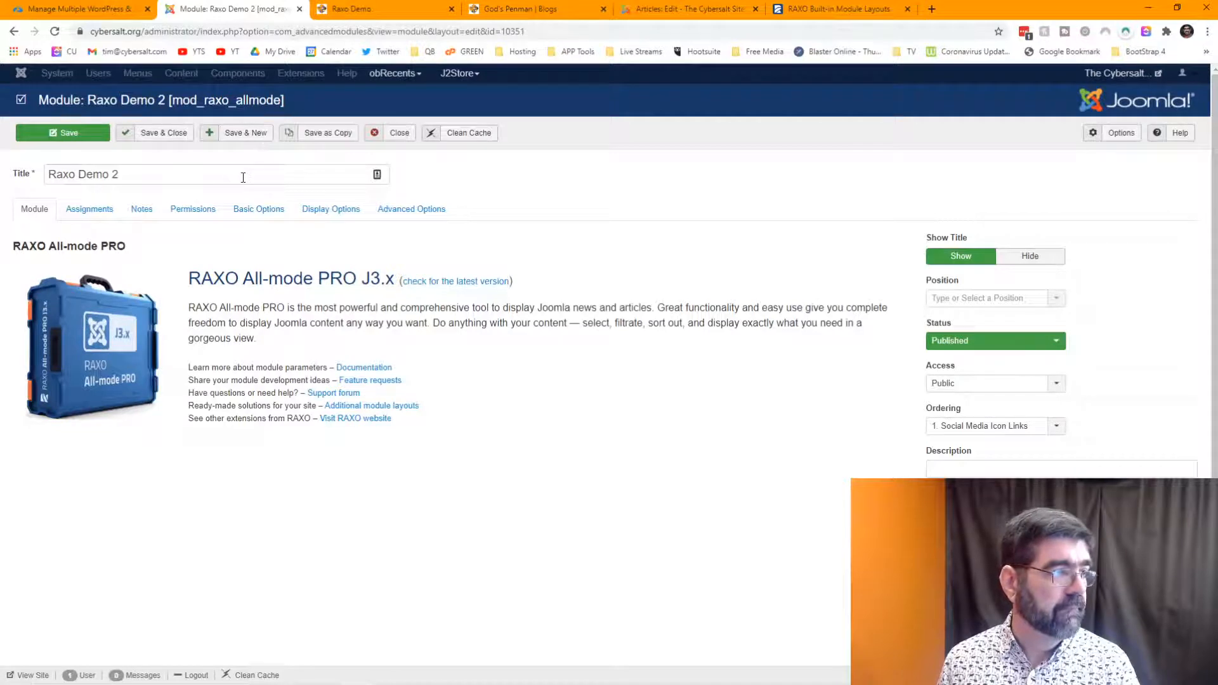
pyautogui.click(150, 135)
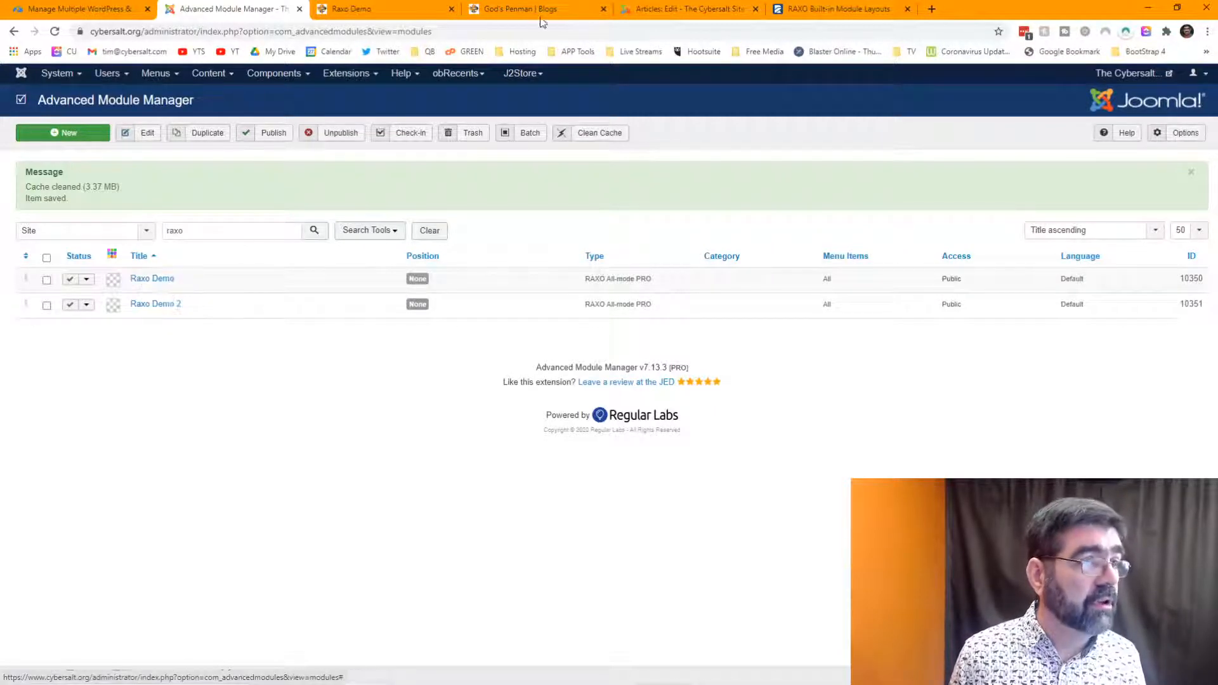
pyautogui.click(672, 15)
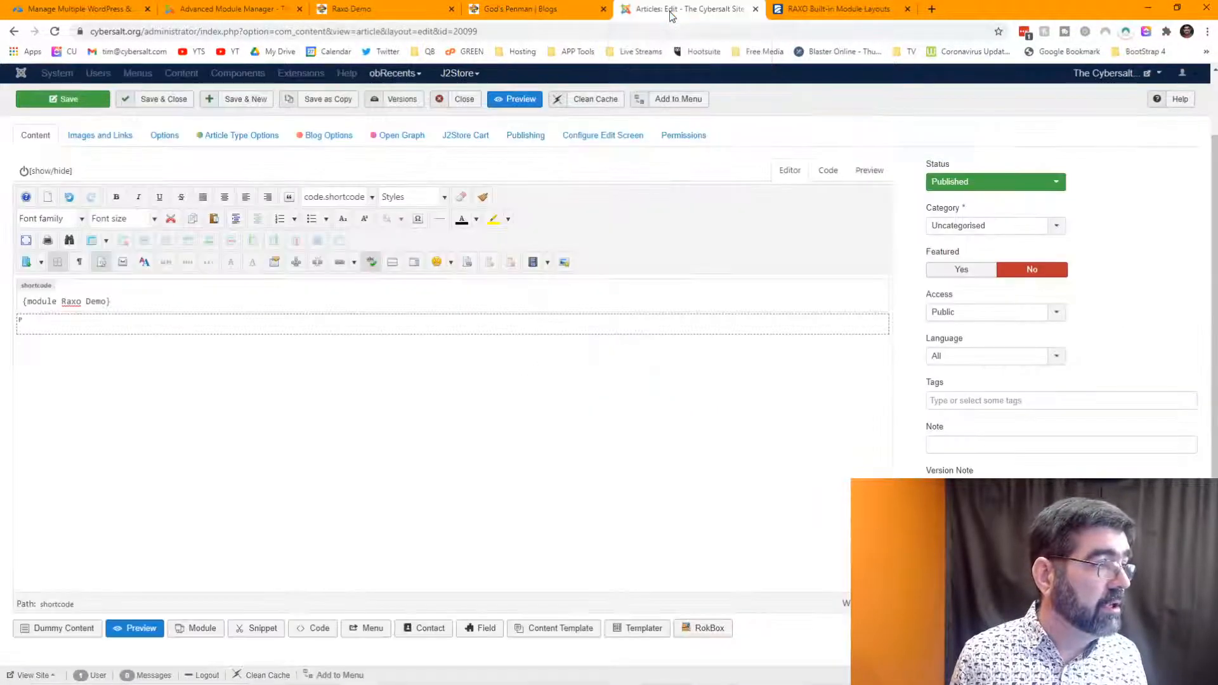
# - Save and close the Raxo Demo article, reopen it, and bring up the Insert Module list
pyautogui.click(171, 101)
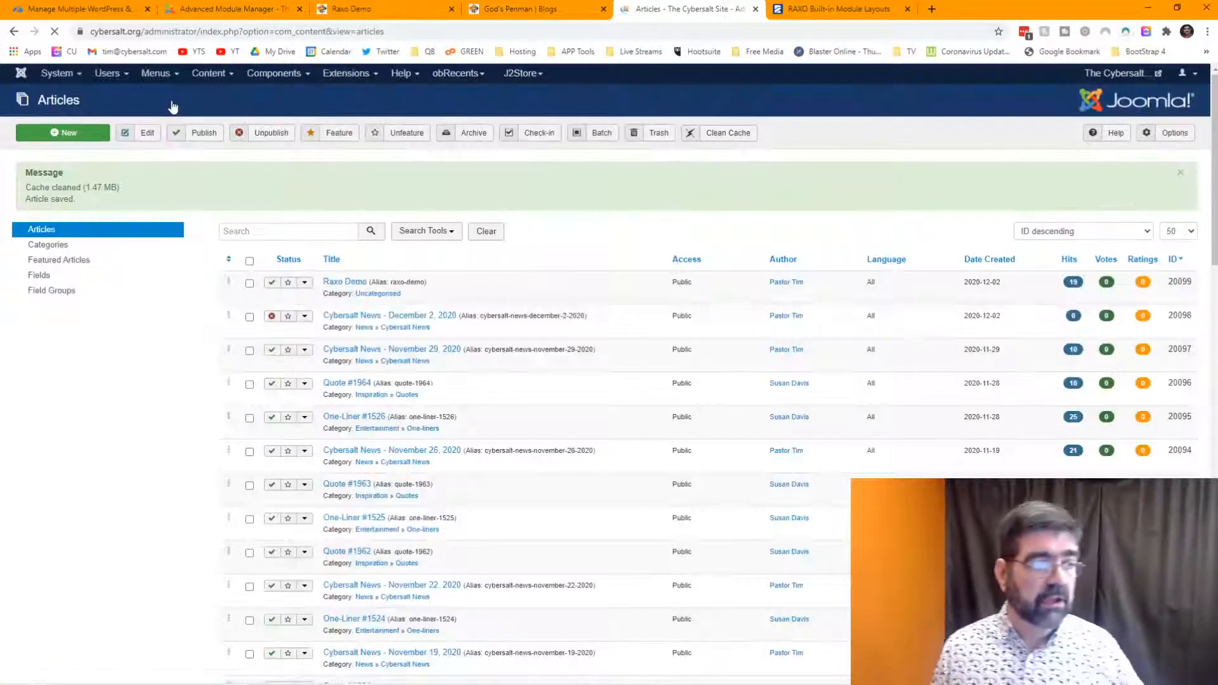
pyautogui.click(352, 277)
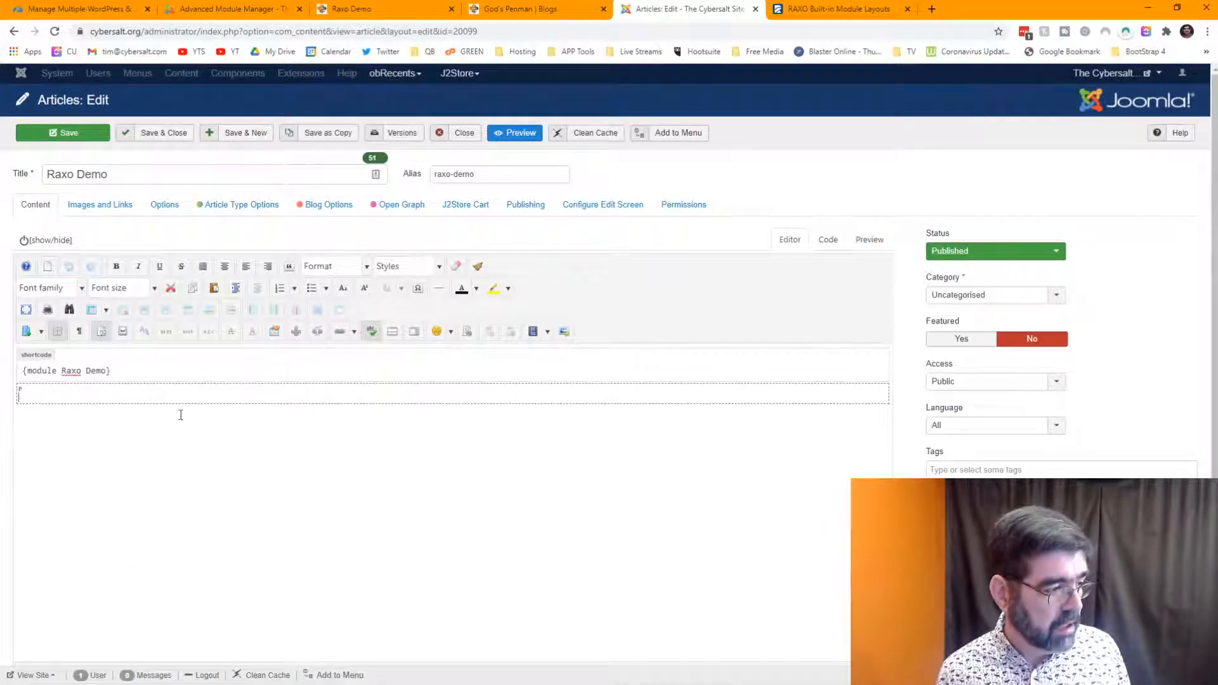
pyautogui.scroll(-1, 190, 416)
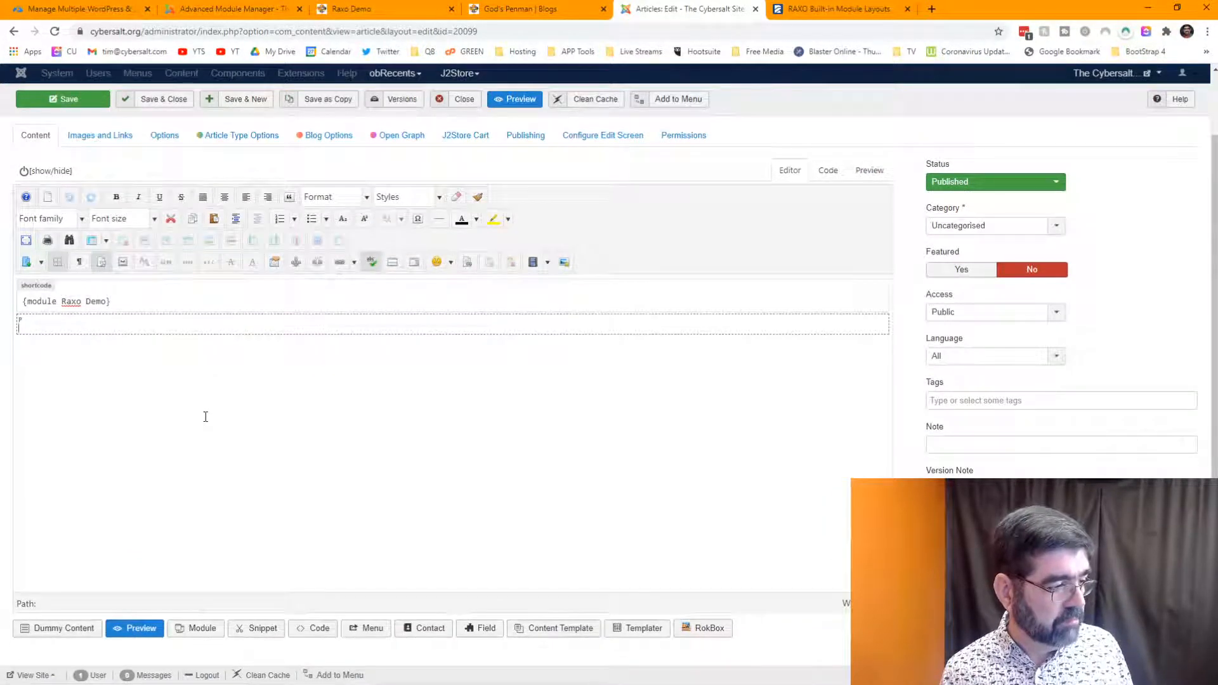
pyautogui.click(199, 630)
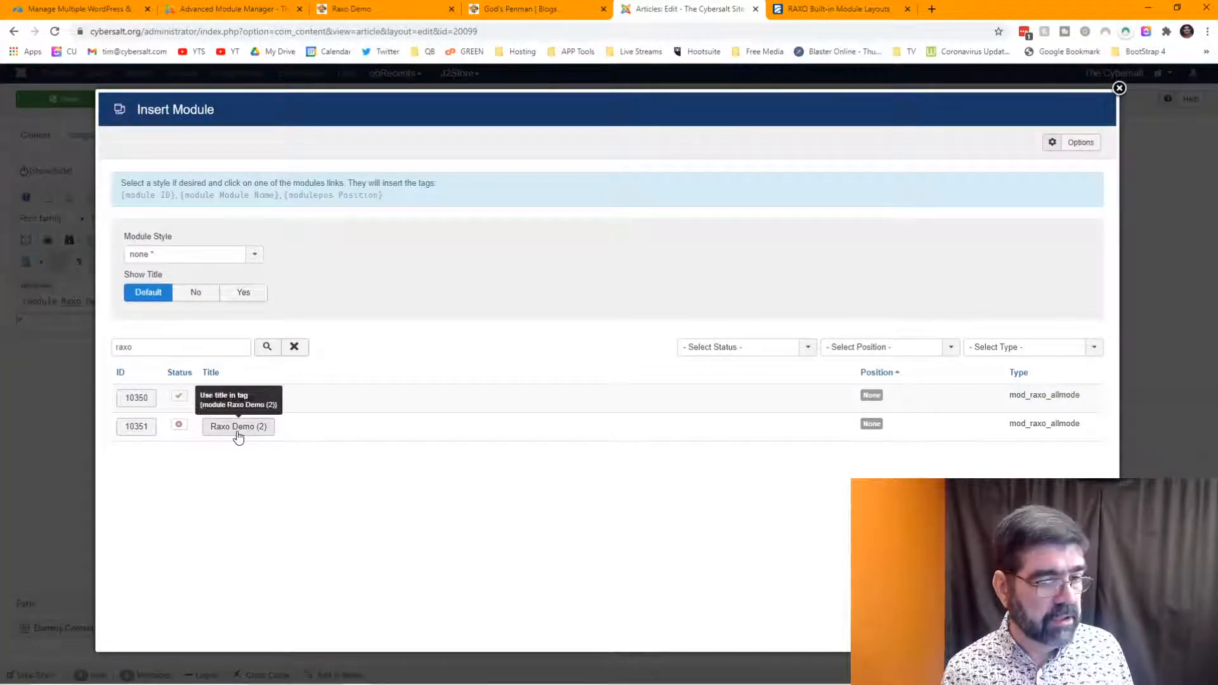
# - Replace the wrong Raxo Demo (2) tag with {module Raxo Demo 2} on its own line below {module Raxo Demo}
pyautogui.click(238, 434)
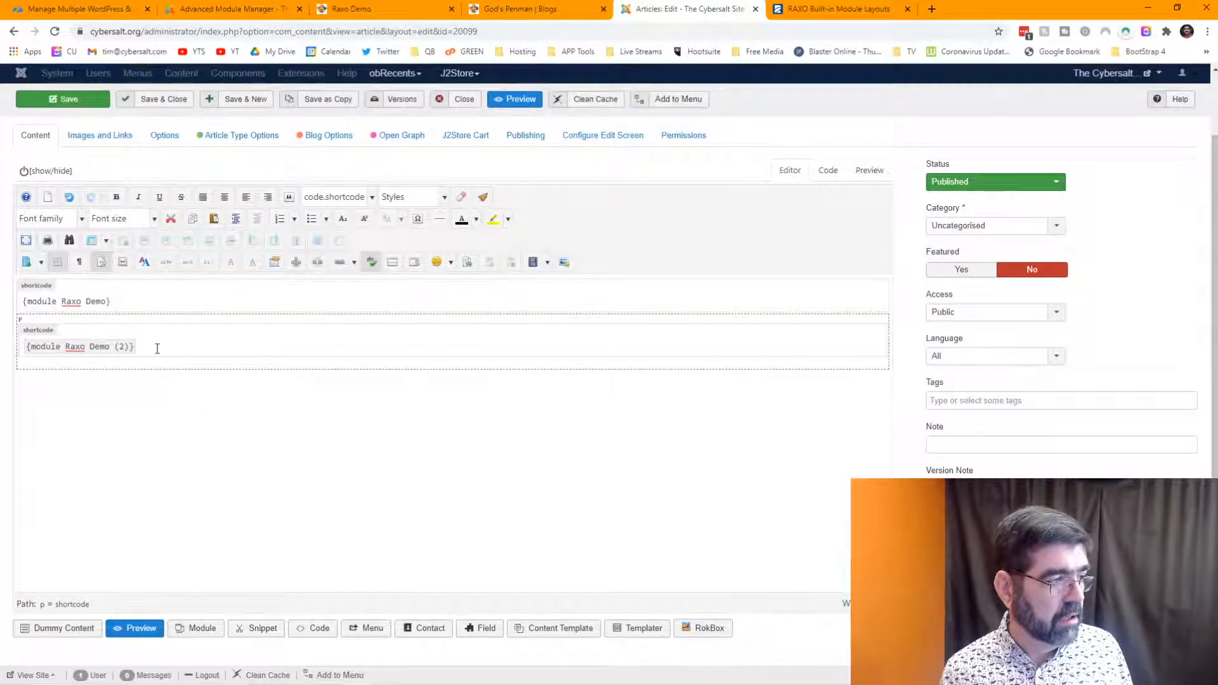
pyautogui.press('BackSpace')
pyautogui.press('BackSpace')
pyautogui.press('BackSpace')
pyautogui.press('BackSpace')
pyautogui.press('BackSpace')
pyautogui.press('BackSpace')
pyautogui.press('BackSpace')
pyautogui.press('BackSpace')
pyautogui.press('BackSpace')
pyautogui.press('BackSpace')
pyautogui.press('BackSpace')
pyautogui.press('BackSpace')
pyautogui.press('BackSpace')
pyautogui.press('BackSpace')
pyautogui.press('BackSpace')
pyautogui.press('BackSpace')
pyautogui.press('BackSpace')
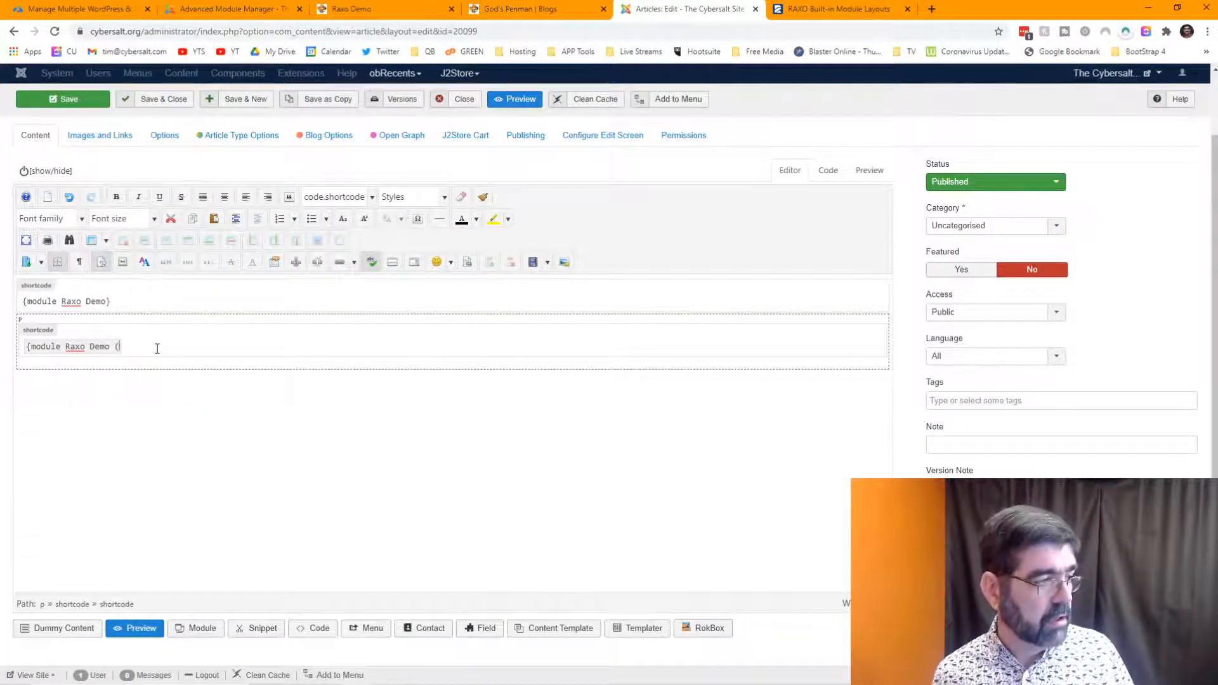
pyautogui.press('BackSpace')
pyautogui.press('BackSpace')
pyautogui.press('BackSpace')
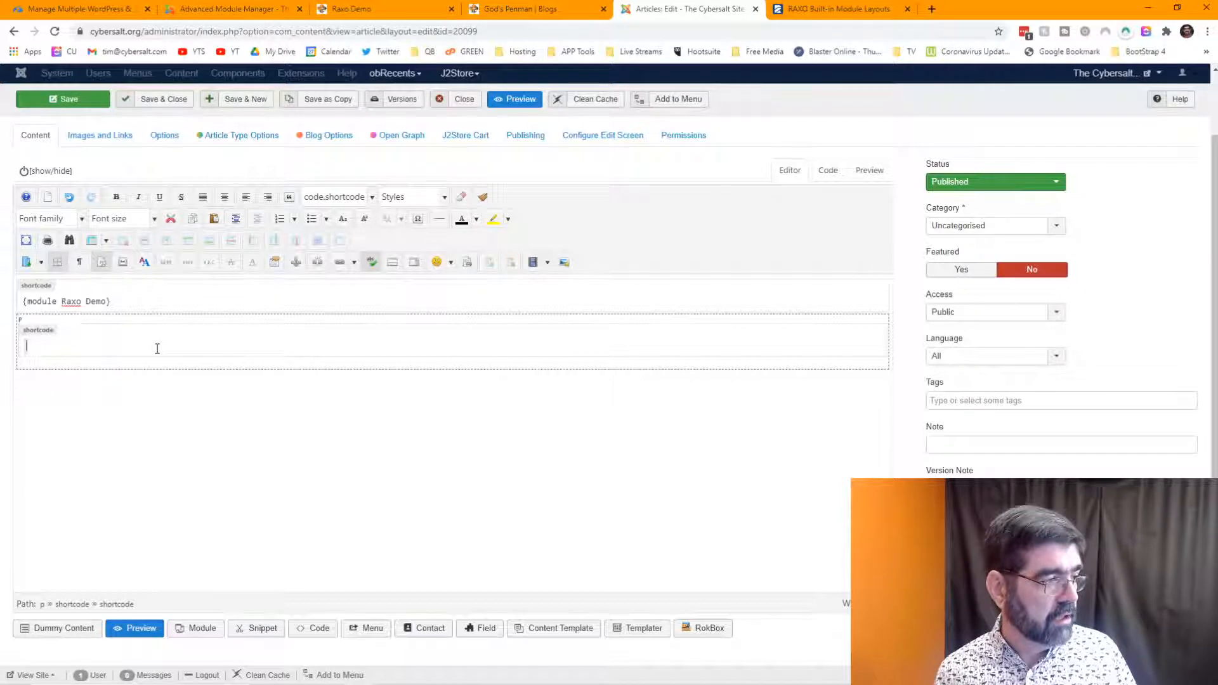
pyautogui.press('Return')
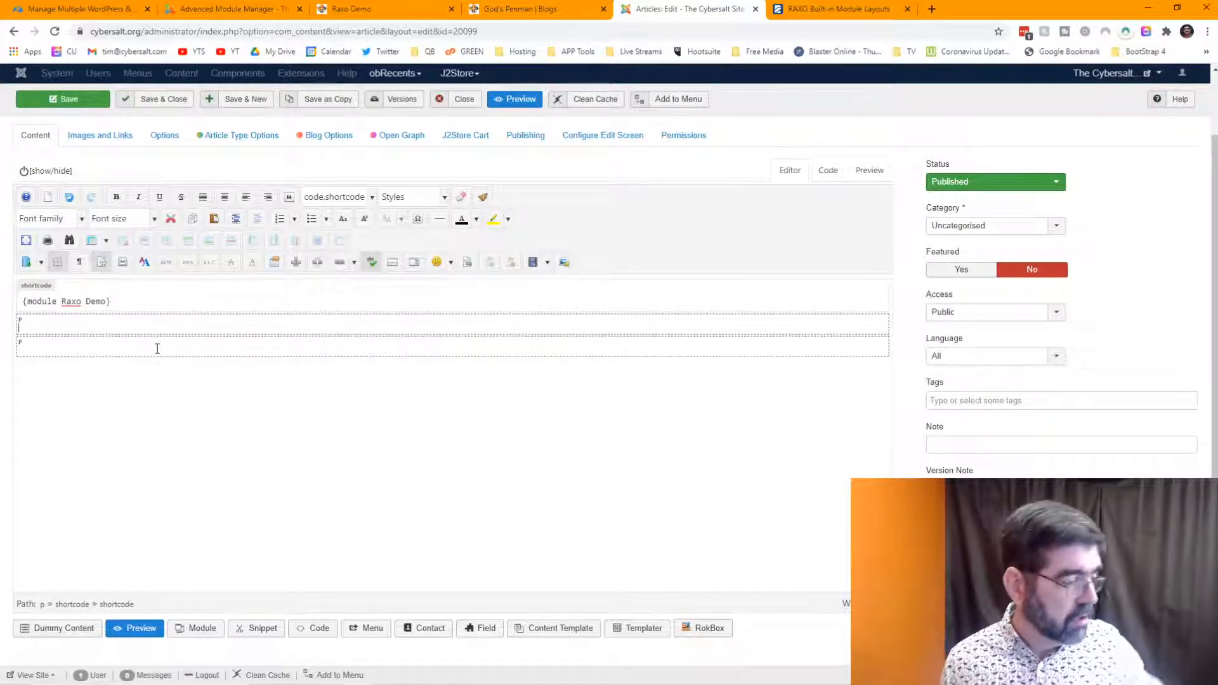
pyautogui.click(199, 629)
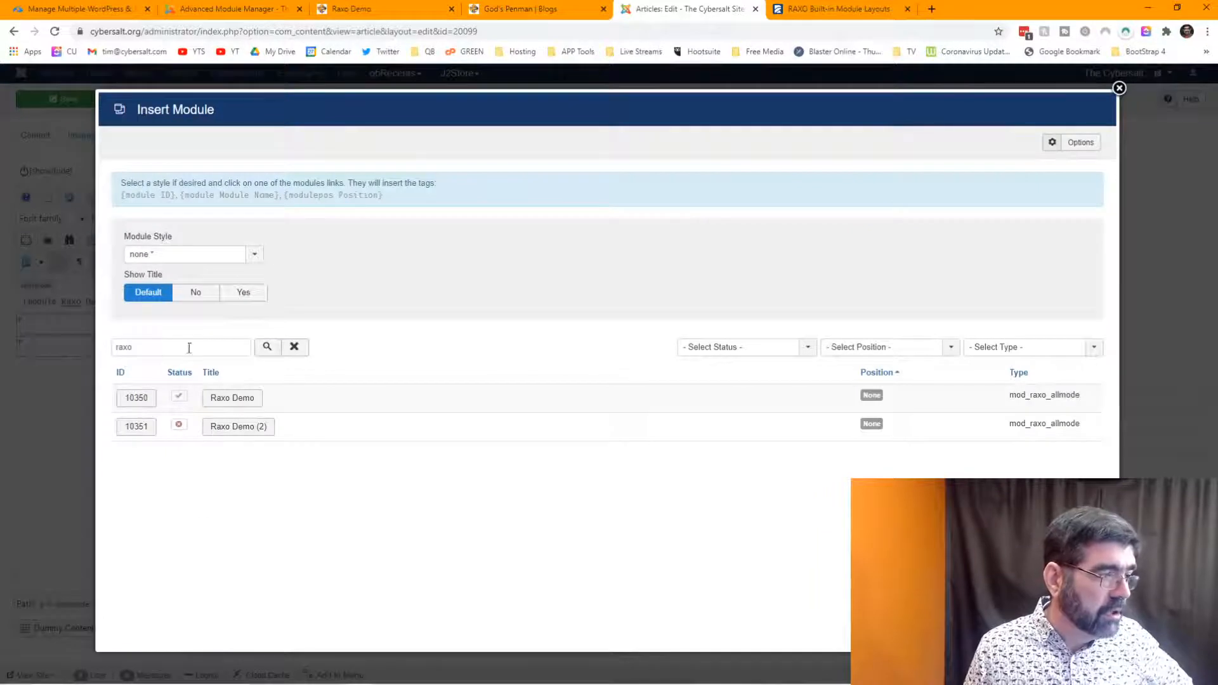
pyautogui.click(266, 352)
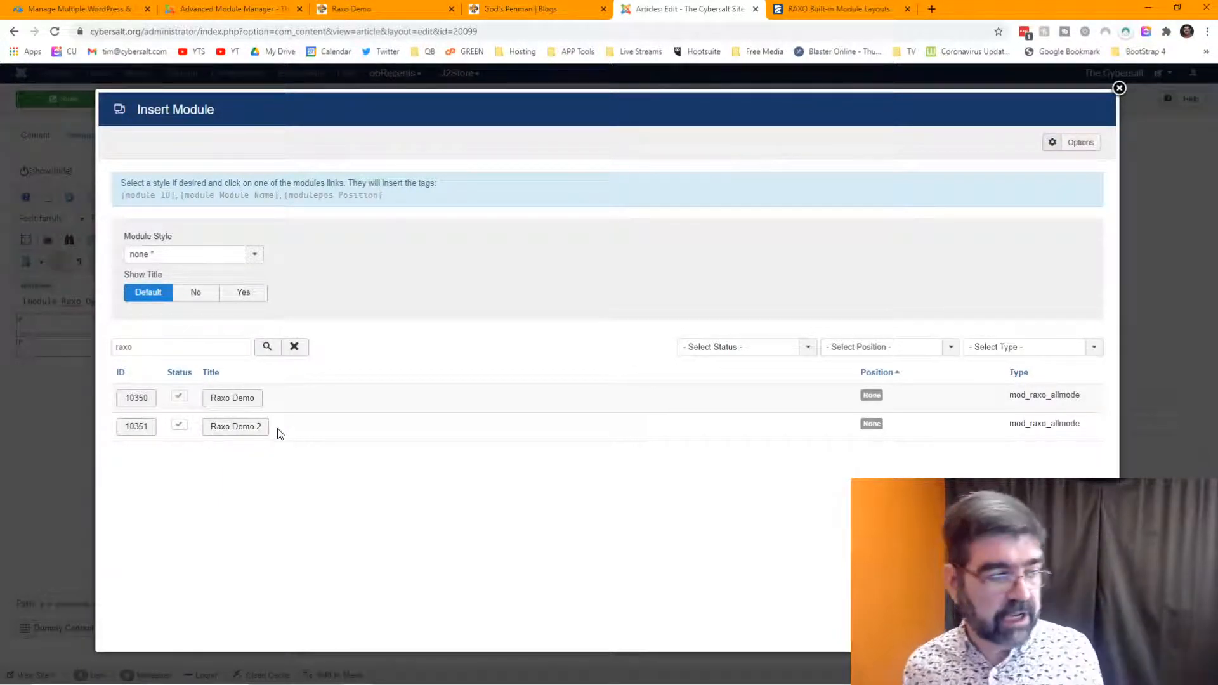
pyautogui.click(240, 426)
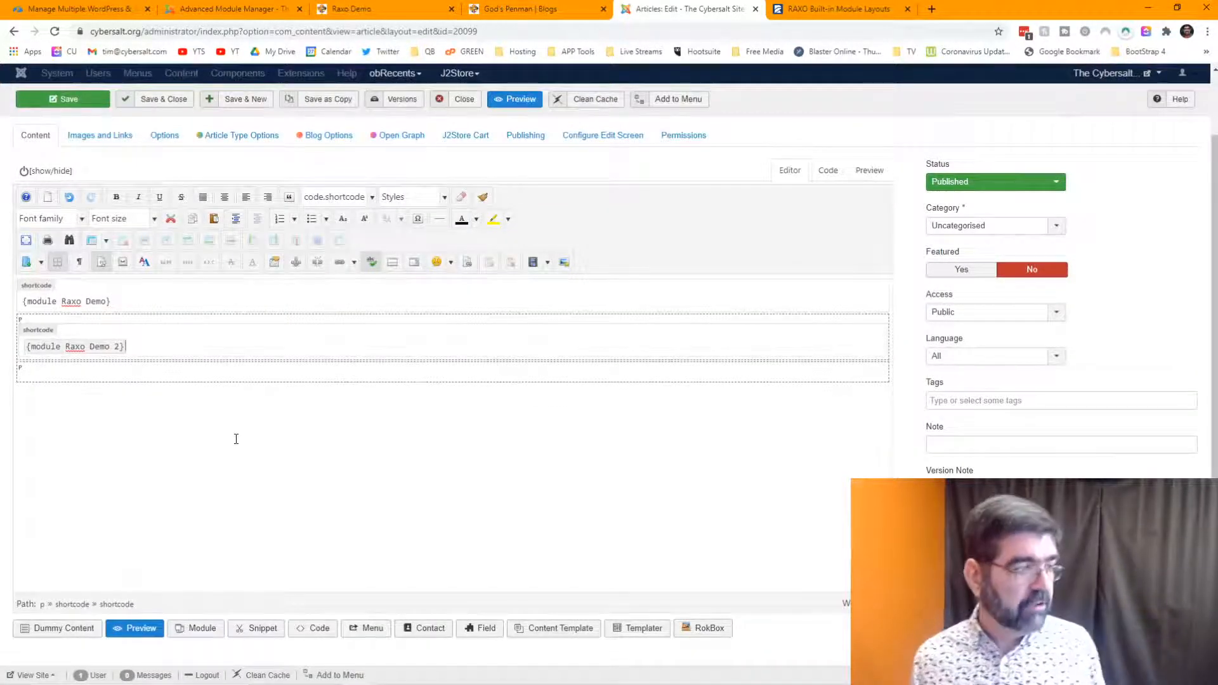
# - Insert a row of hyphens between the two module tags and save the Raxo Demo article
pyautogui.click(168, 302)
pyautogui.press('Return')
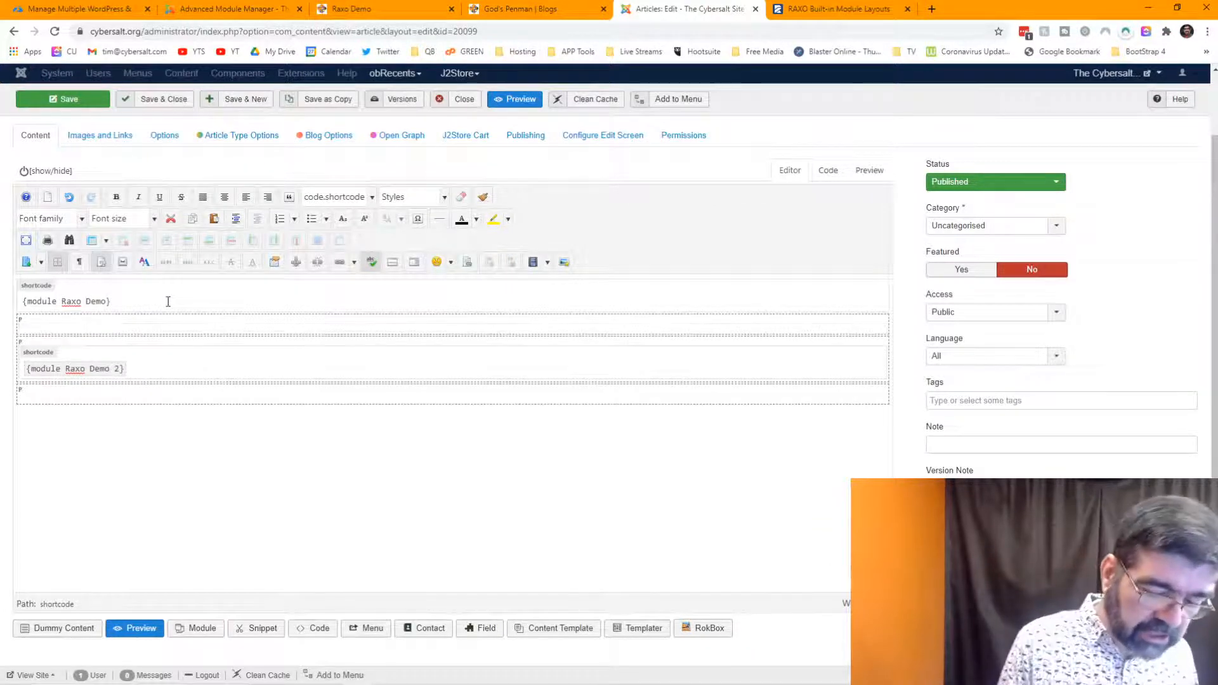
pyautogui.write('-------------------------------------------------------------------------')
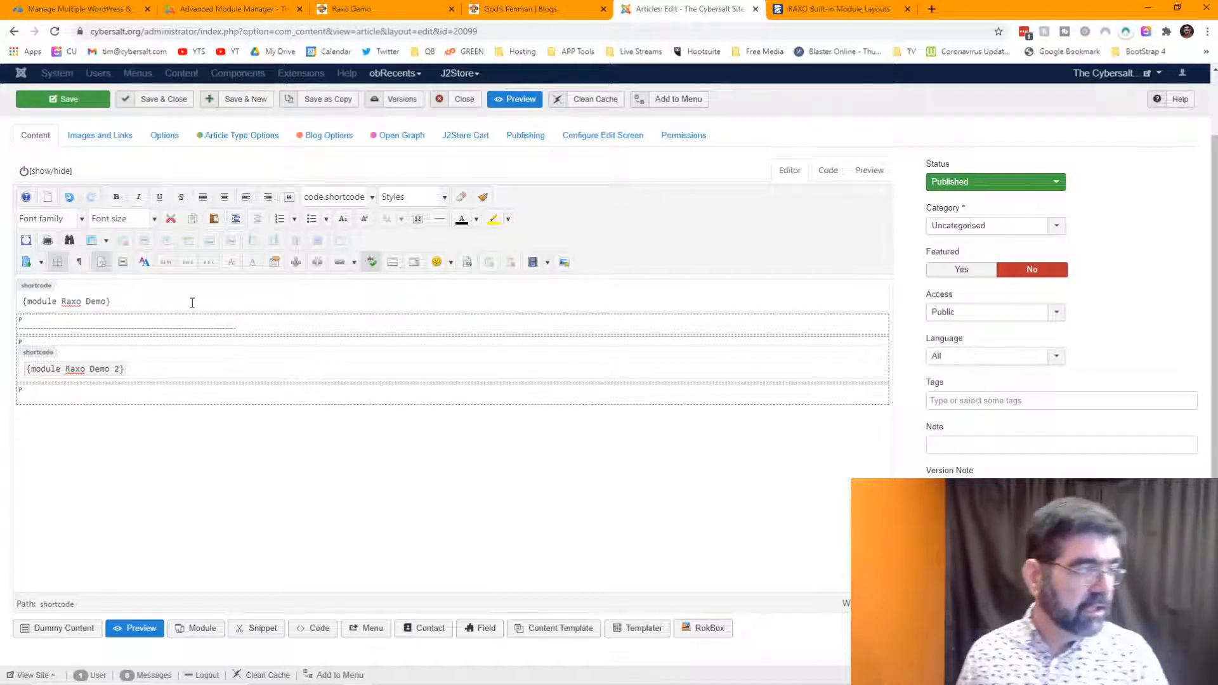
pyautogui.click(50, 107)
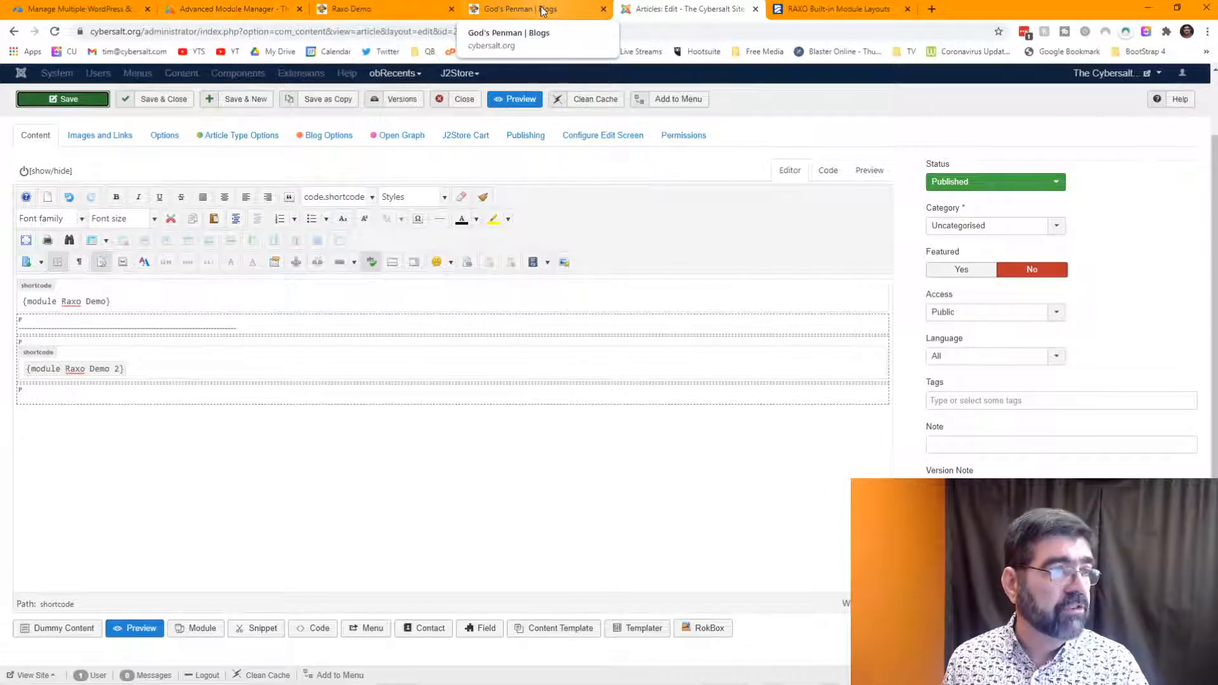
pyautogui.click(388, 10)
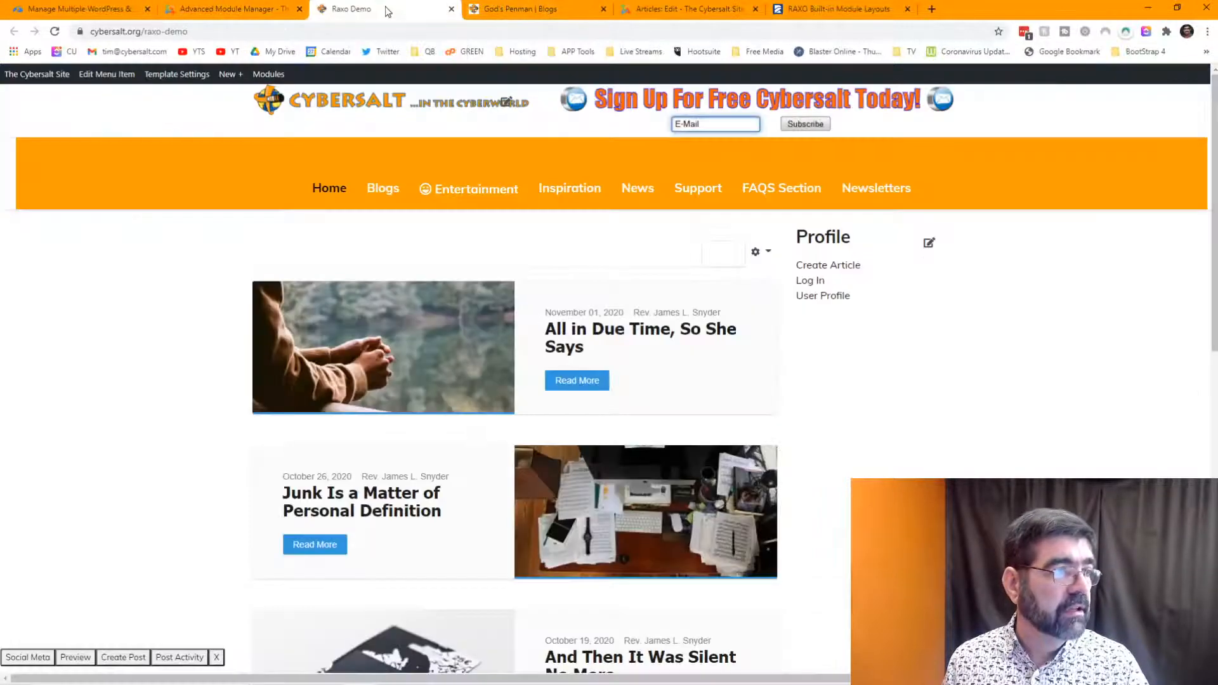
# - Reload the live Raxo Demo page and scroll through it to check how the modules display
pyautogui.click(54, 31)
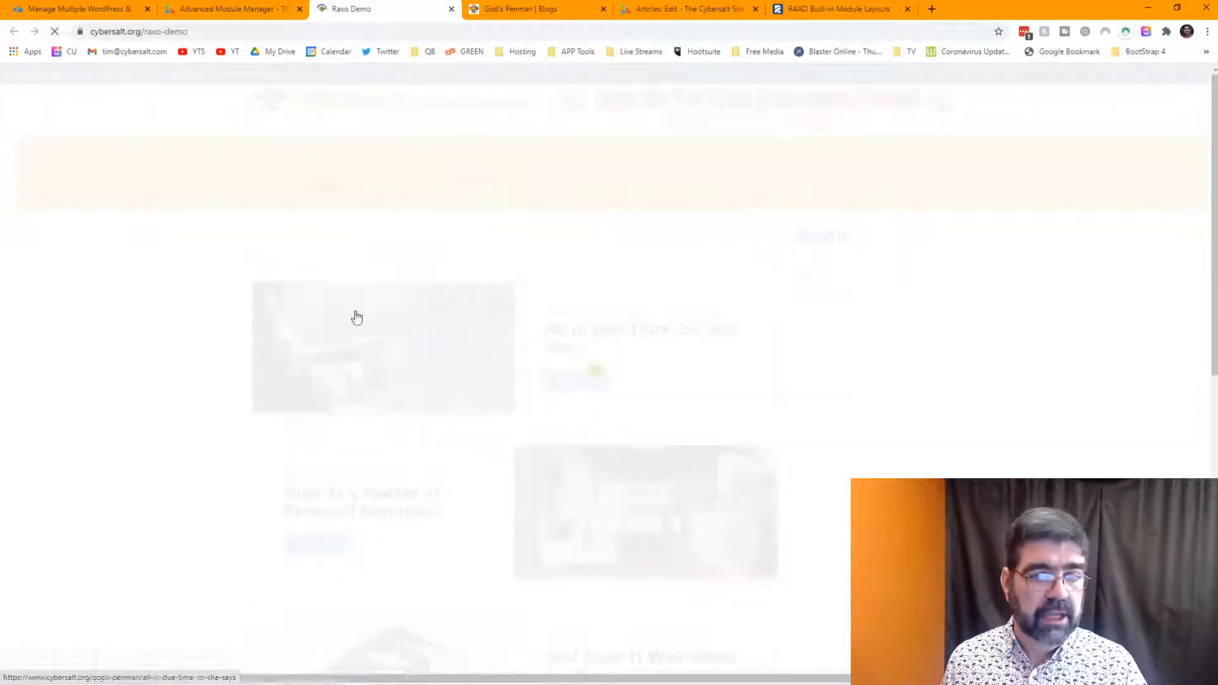
pyautogui.scroll(-5, 417, 312)
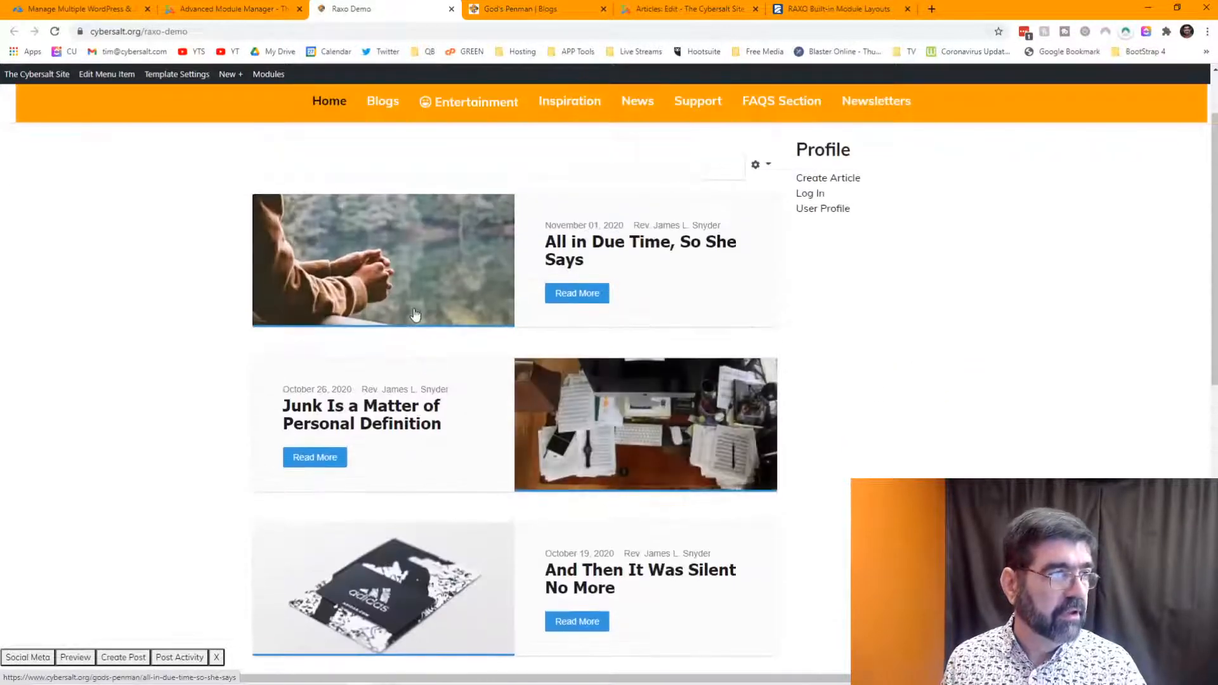
pyautogui.click(229, 10)
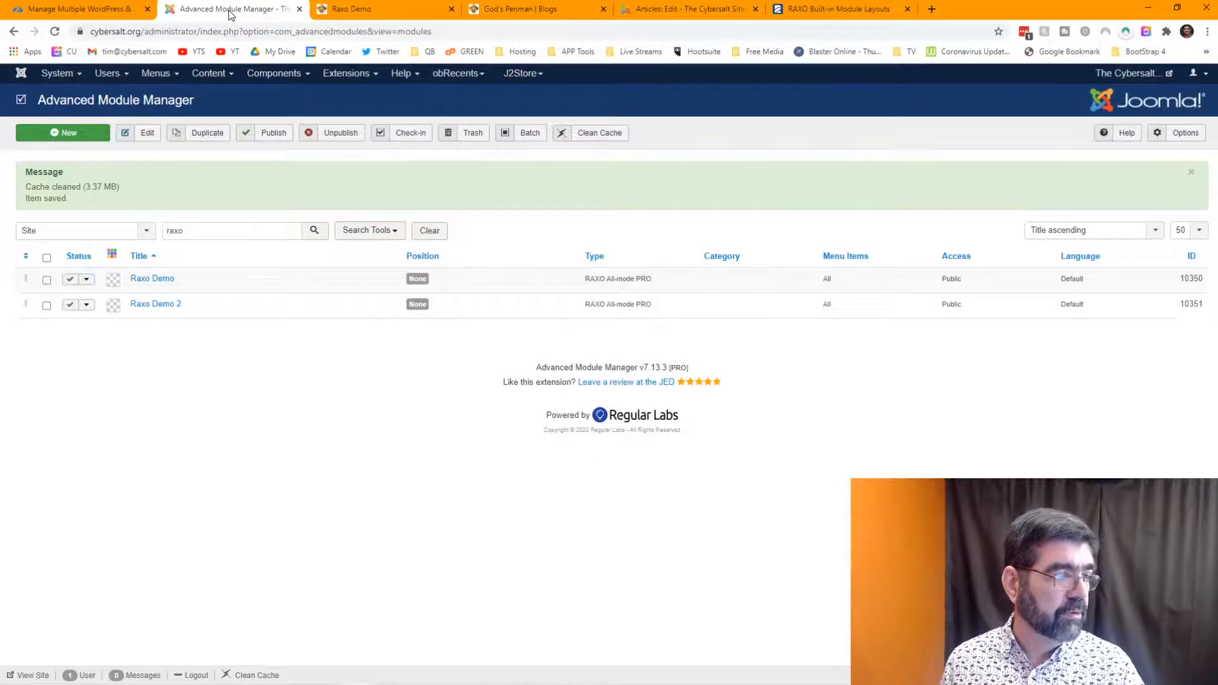
pyautogui.click(359, 11)
pyautogui.click(272, 31)
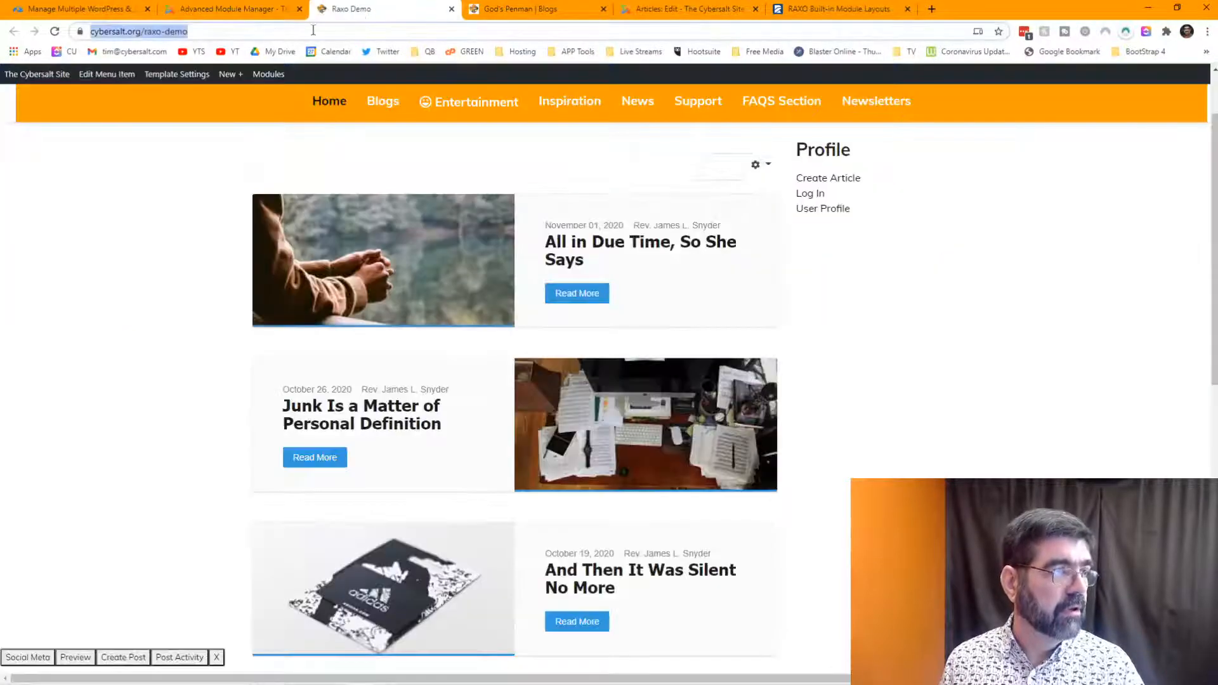
pyautogui.click(332, 31)
pyautogui.press('Return')
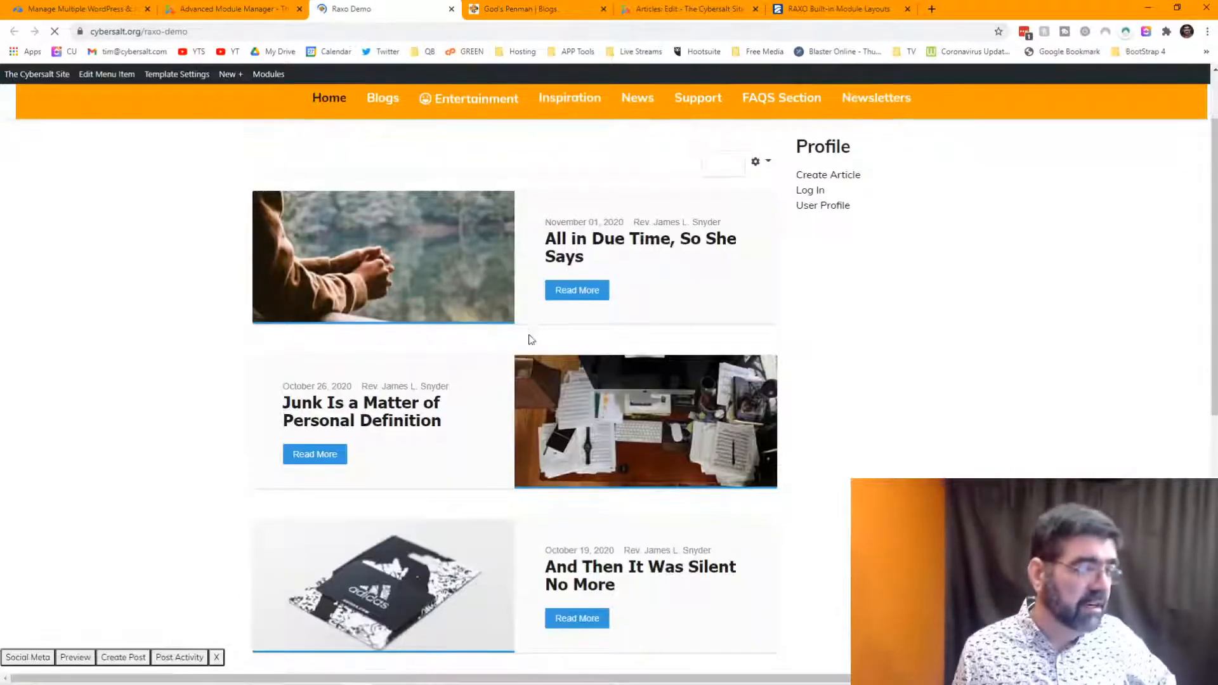
pyautogui.scroll(-8, 530, 333)
pyautogui.scroll(4, 533, 328)
pyautogui.scroll(6, 533, 328)
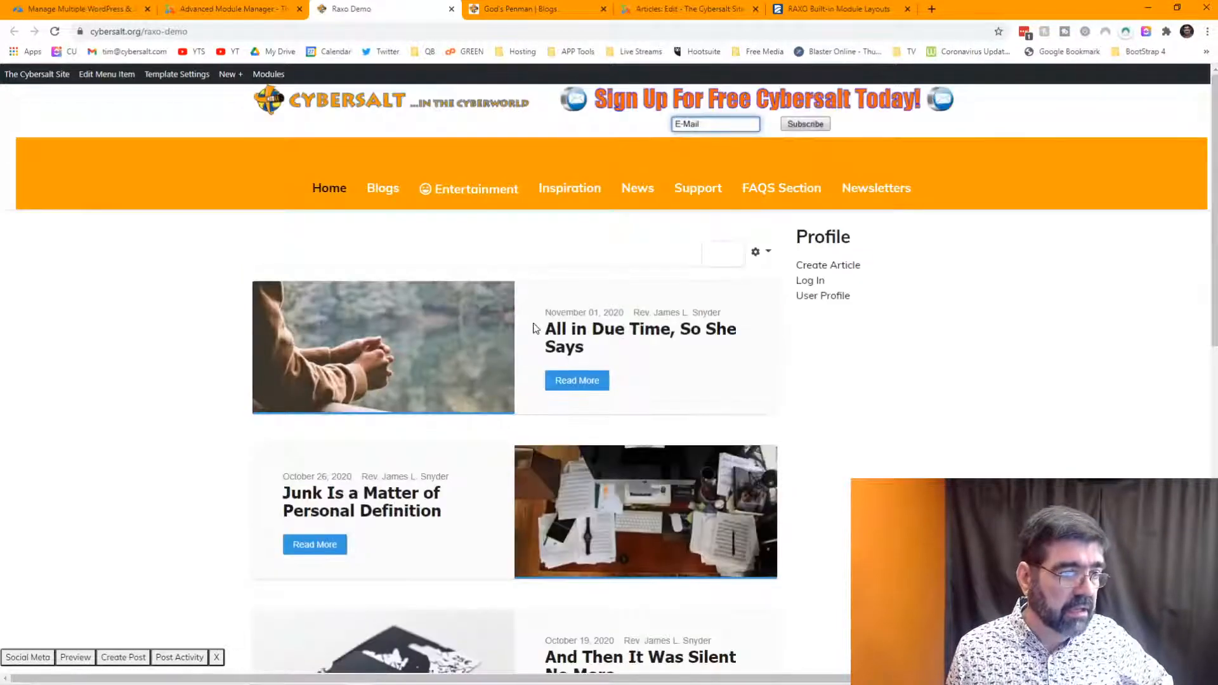
pyautogui.scroll(-10, 533, 328)
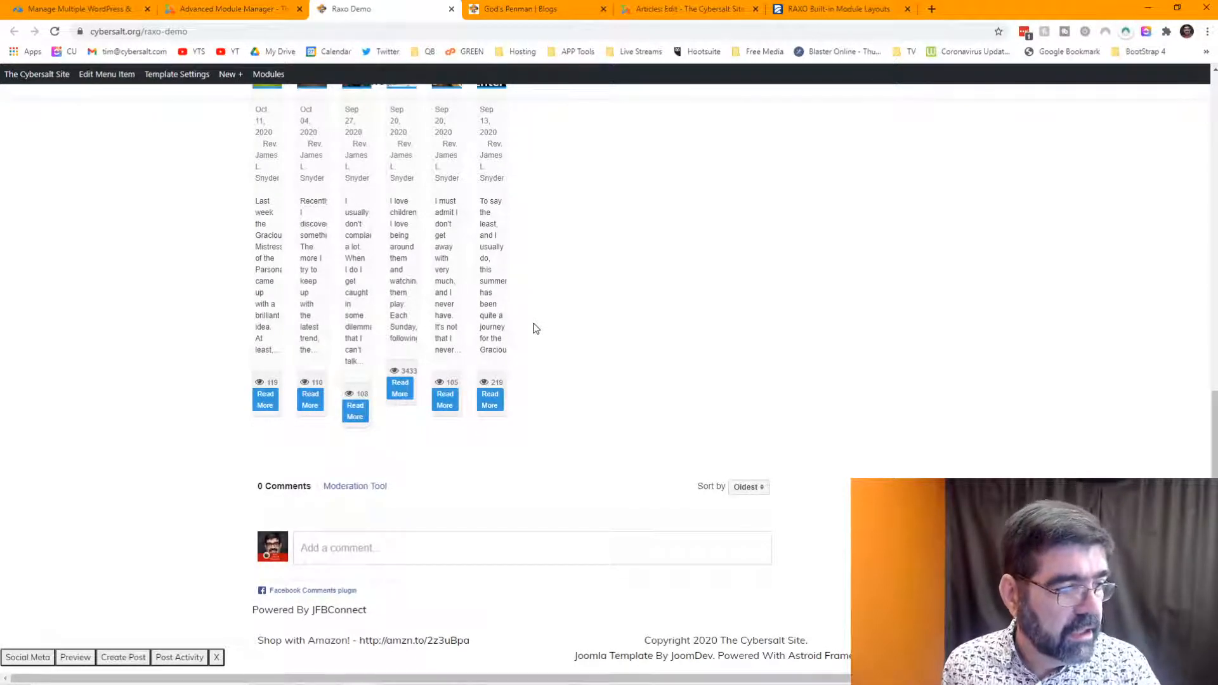
pyautogui.scroll(5, 534, 328)
pyautogui.click(230, 10)
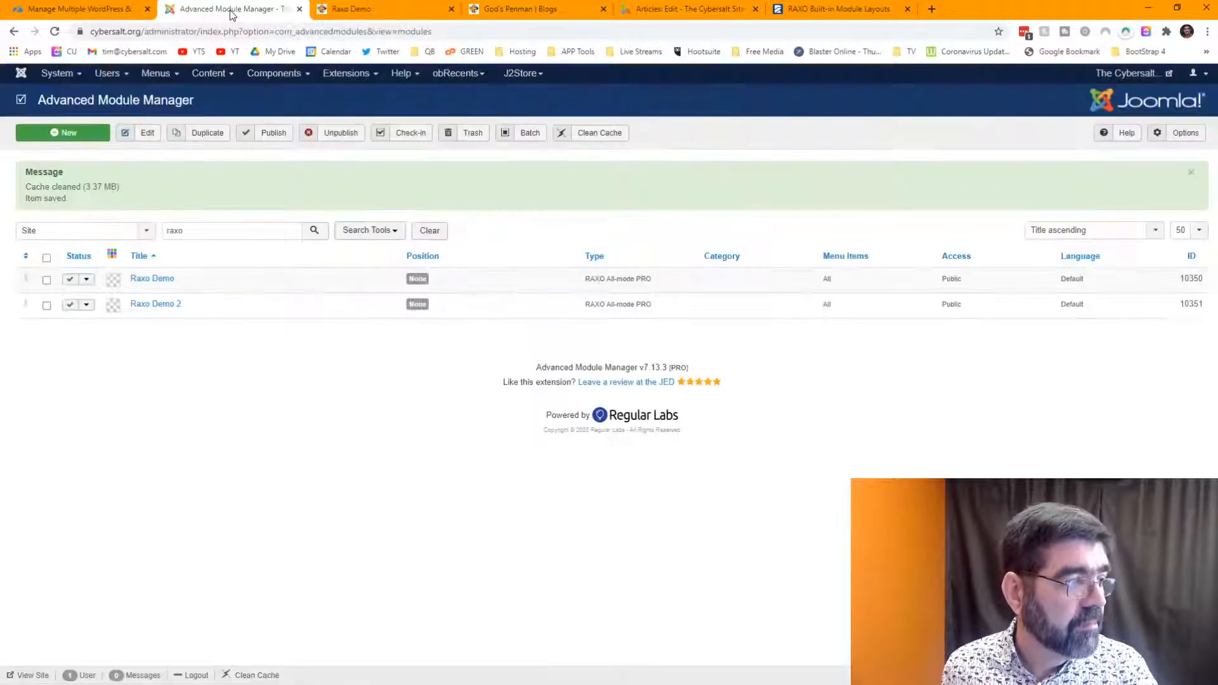
pyautogui.click(533, 9)
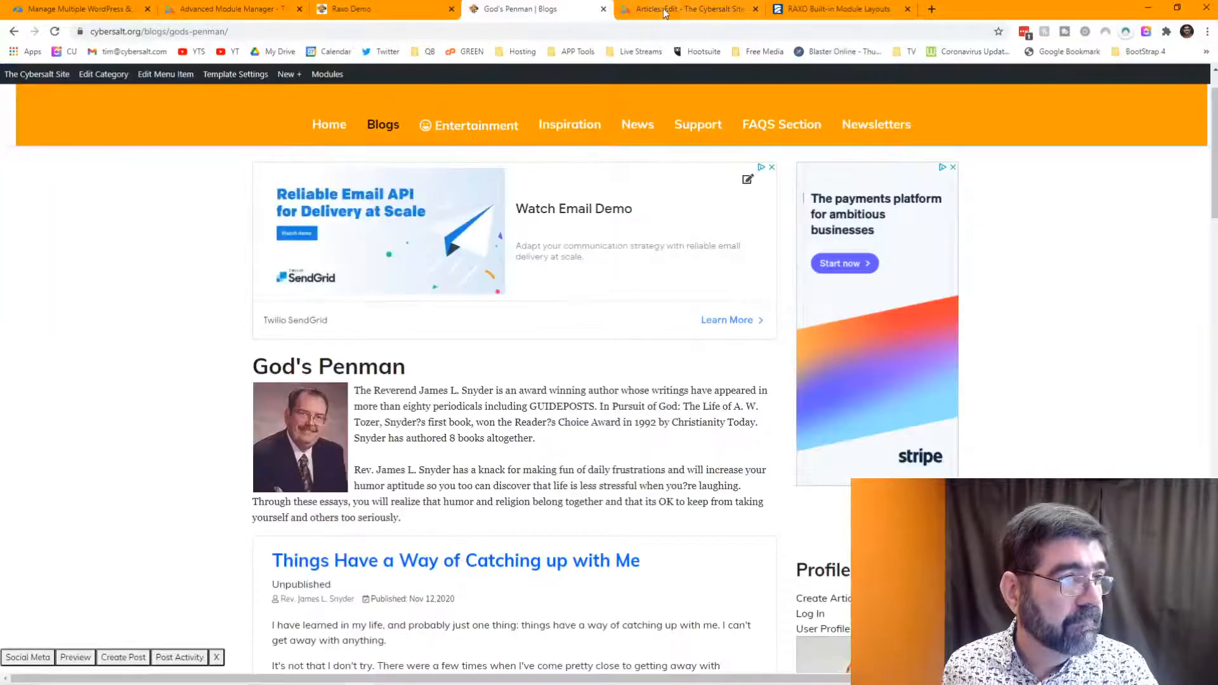
# - Delete the existing Raxo Demo 2 tag and its empty shortcode block from the article
pyautogui.click(673, 9)
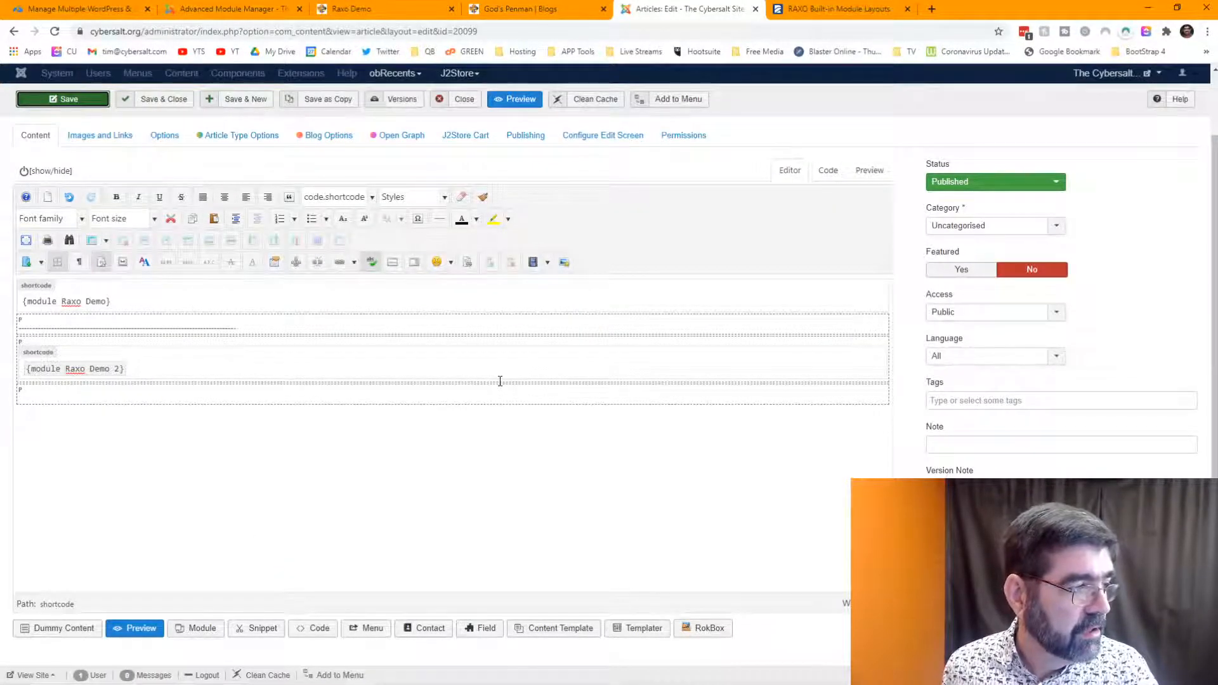
pyautogui.moveTo(184, 380); pyautogui.dragTo(8, 374)
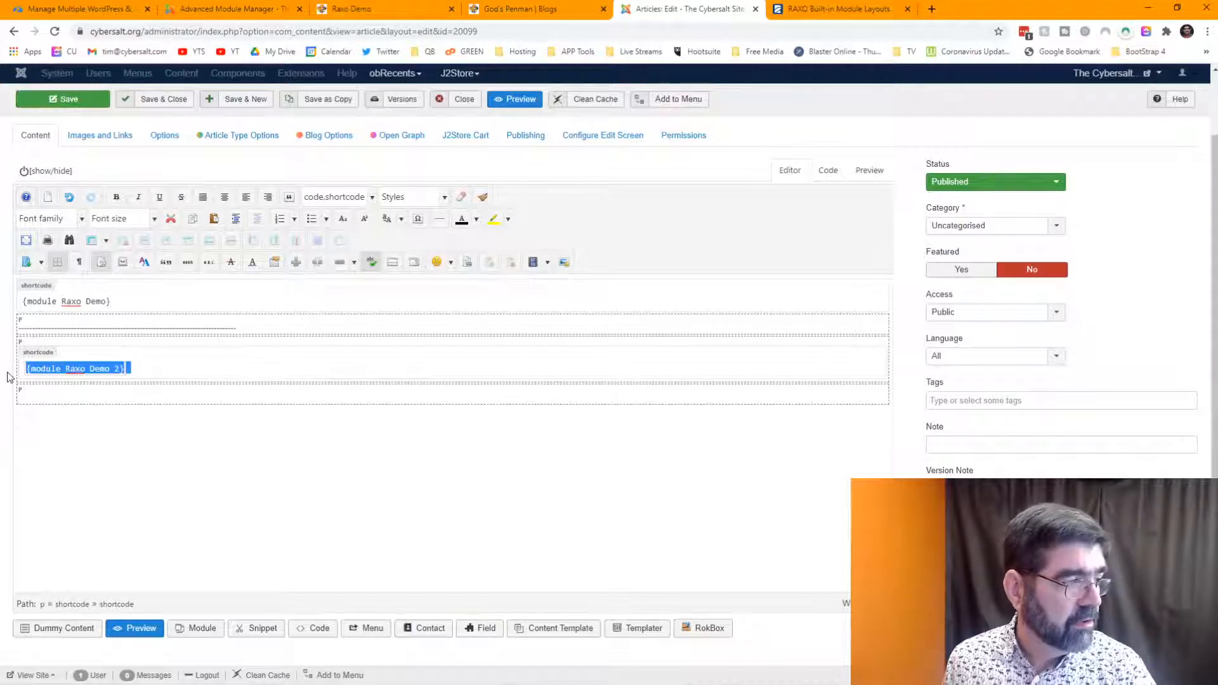
pyautogui.press('BackSpace')
pyautogui.press('BackSpace')
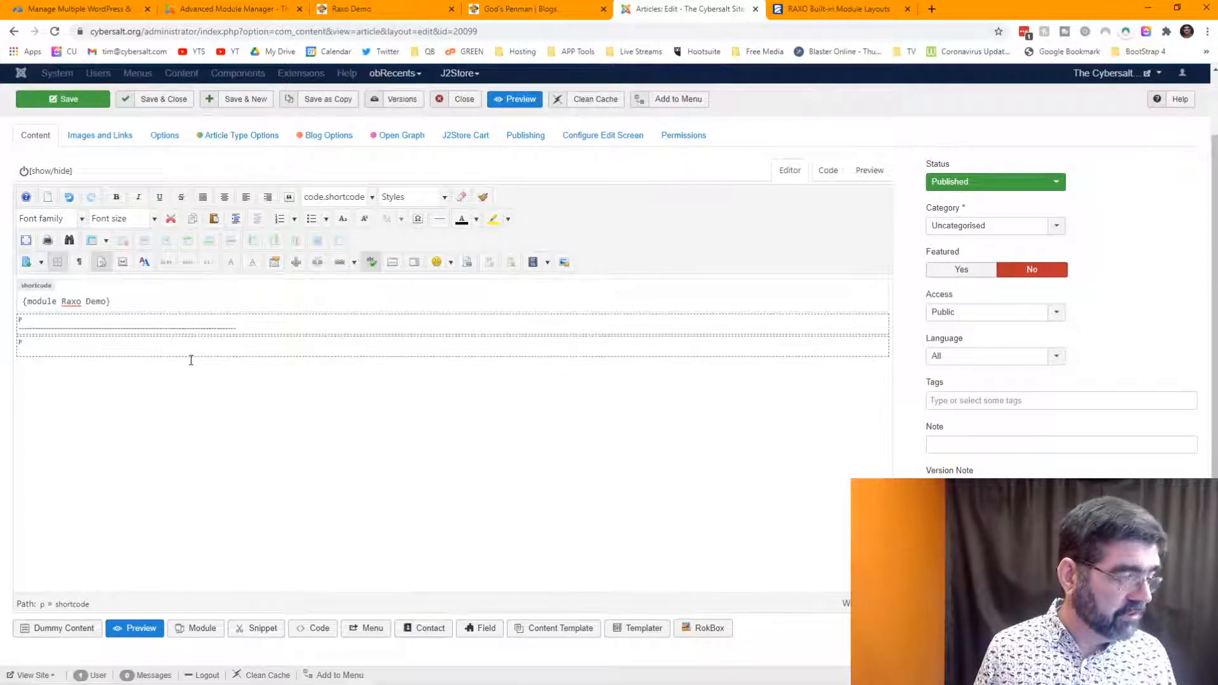
pyautogui.press('Return')
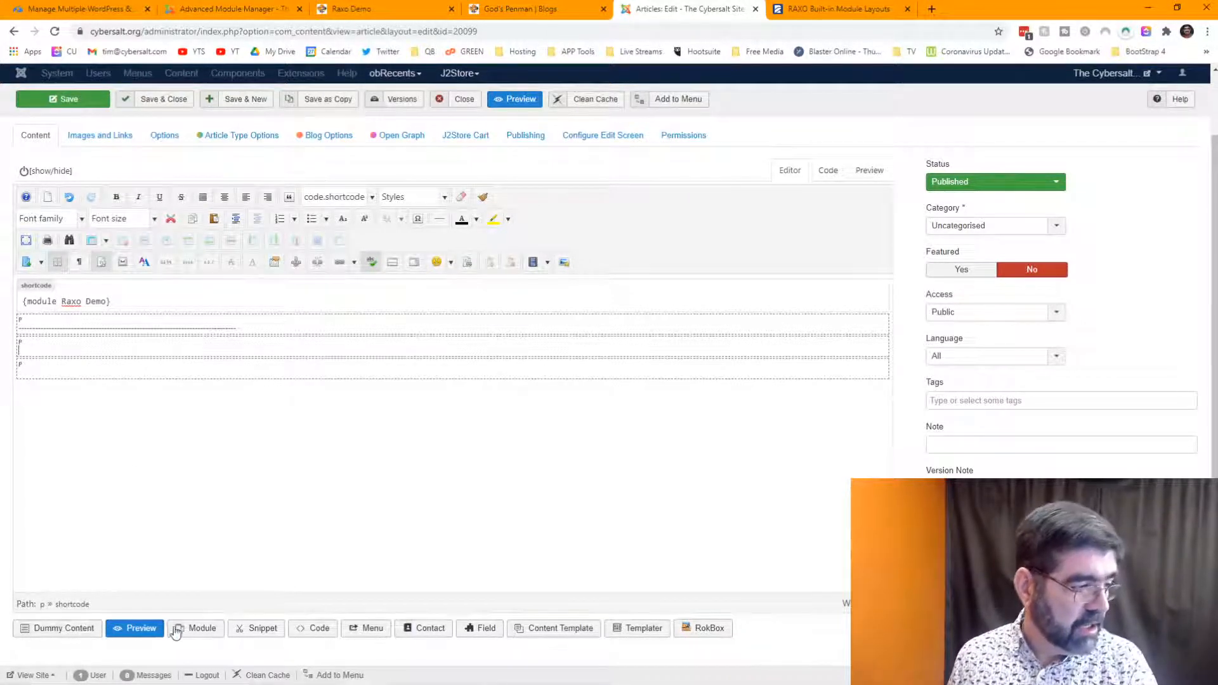
# - Insert the Raxo Demo 2 module as {module 10351} and save the article
pyautogui.click(198, 628)
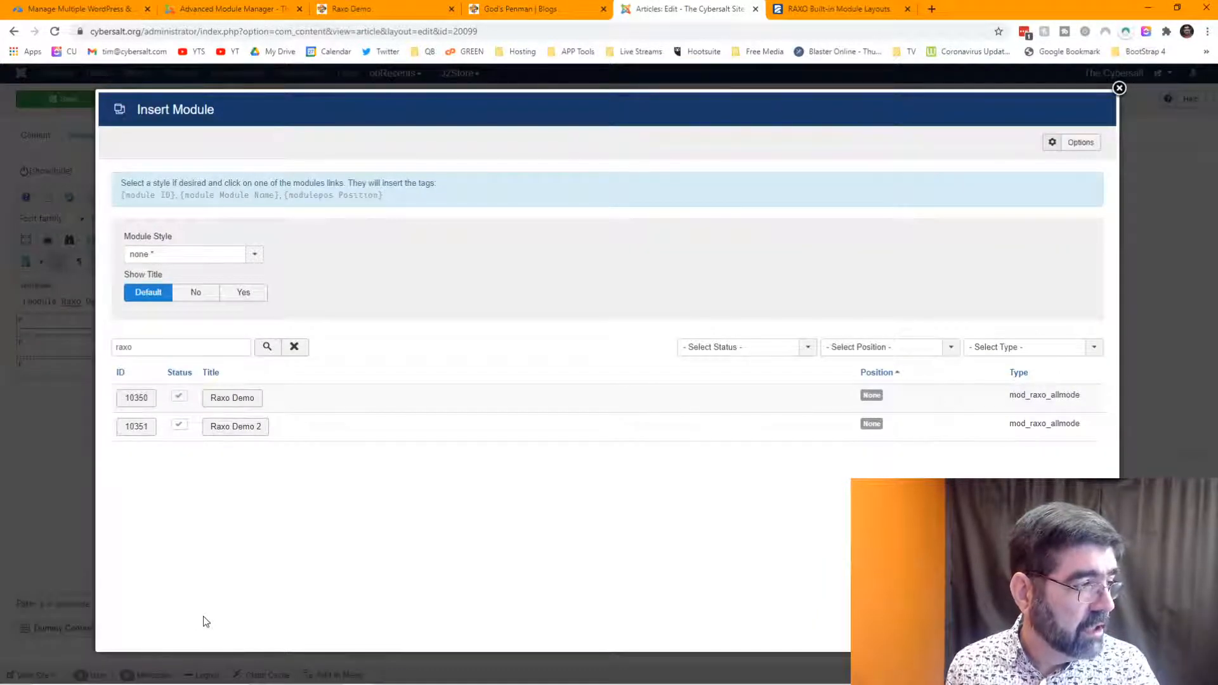
pyautogui.click(136, 426)
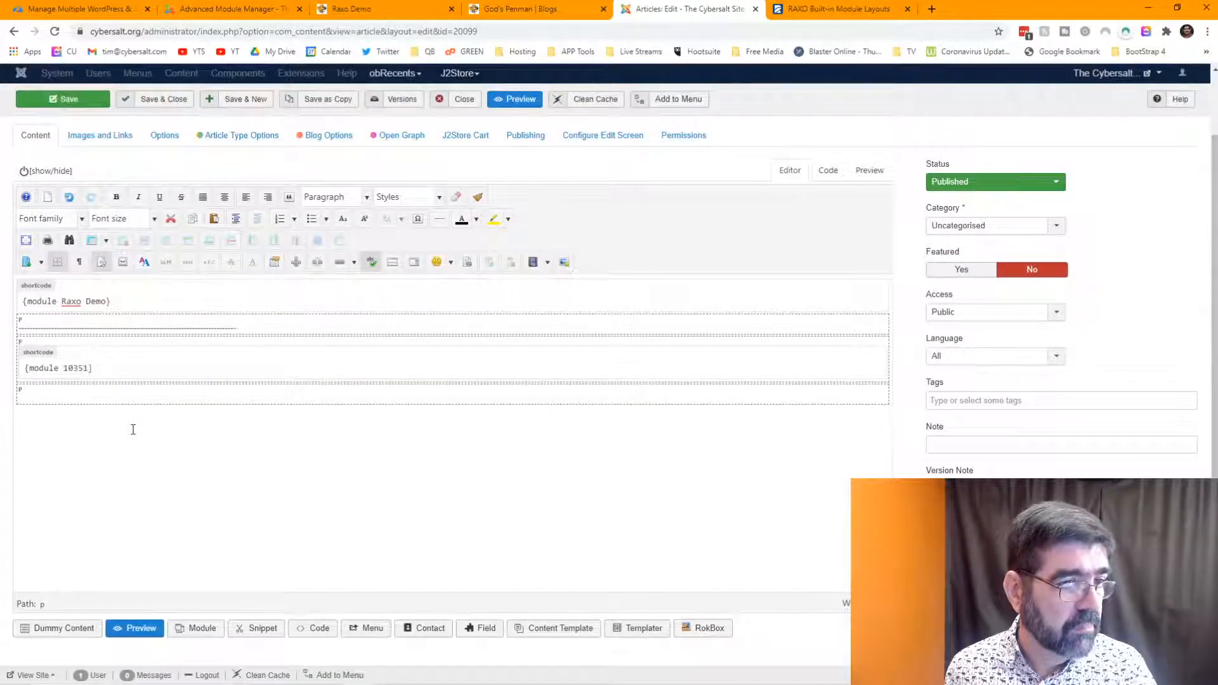
pyautogui.scroll(2, 327, 422)
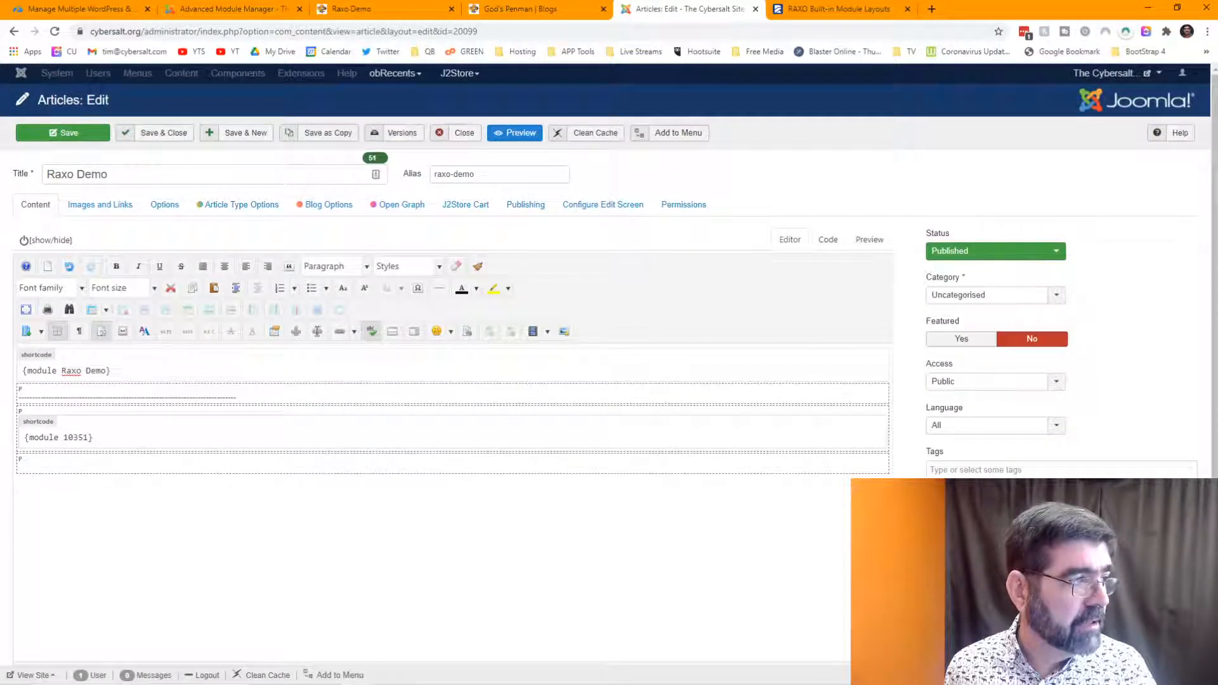
pyautogui.click(62, 133)
pyautogui.click(197, 9)
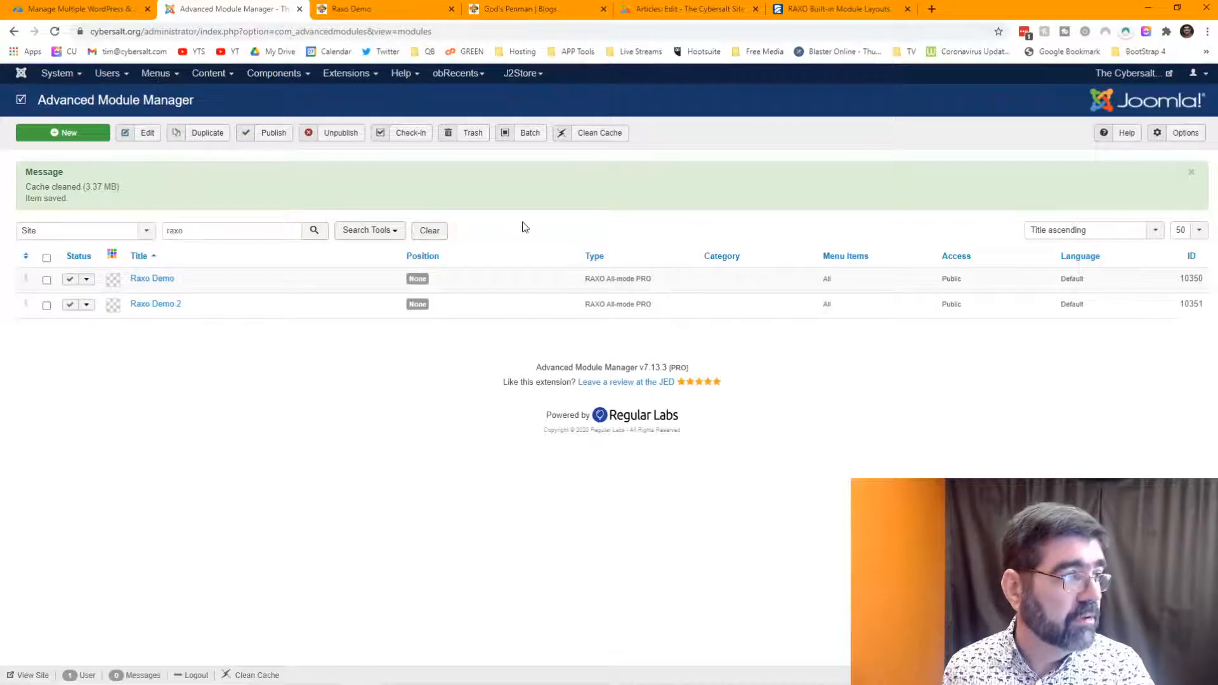
pyautogui.click(698, 11)
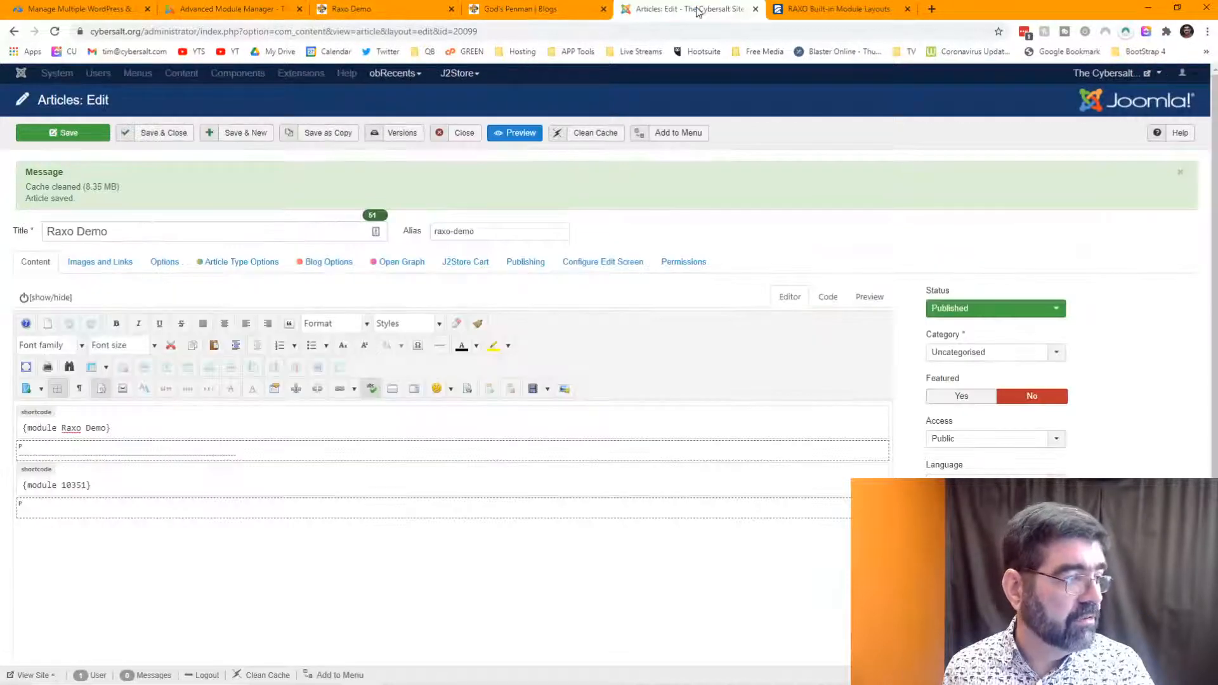
# - Reload the front-end Raxo Demo page and scroll through the article cards and six-thumbnail row
pyautogui.click(353, 11)
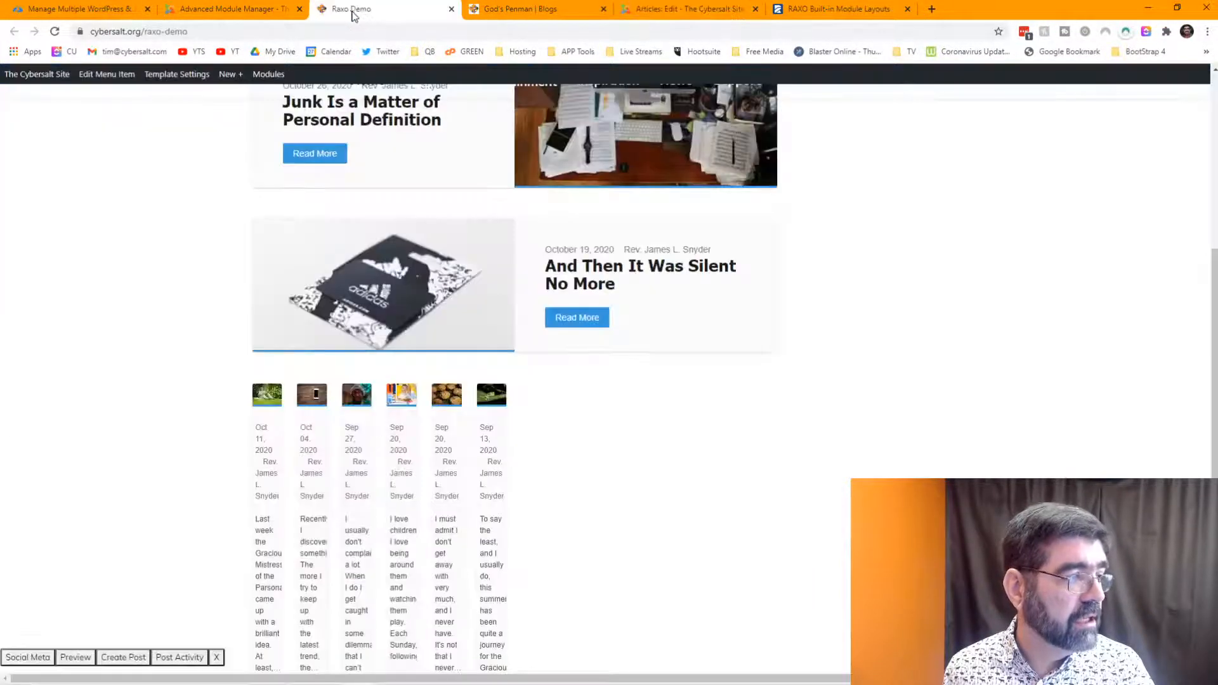
pyautogui.click(54, 32)
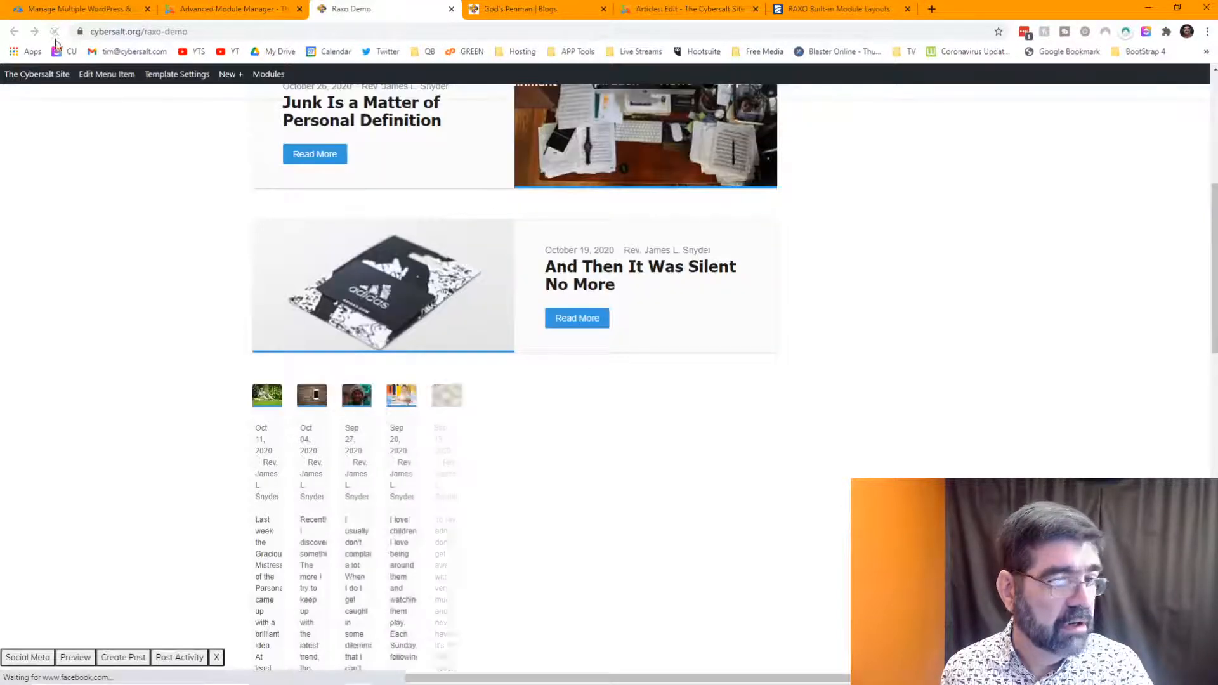
pyautogui.scroll(-6, 475, 301)
pyautogui.scroll(-7, 475, 301)
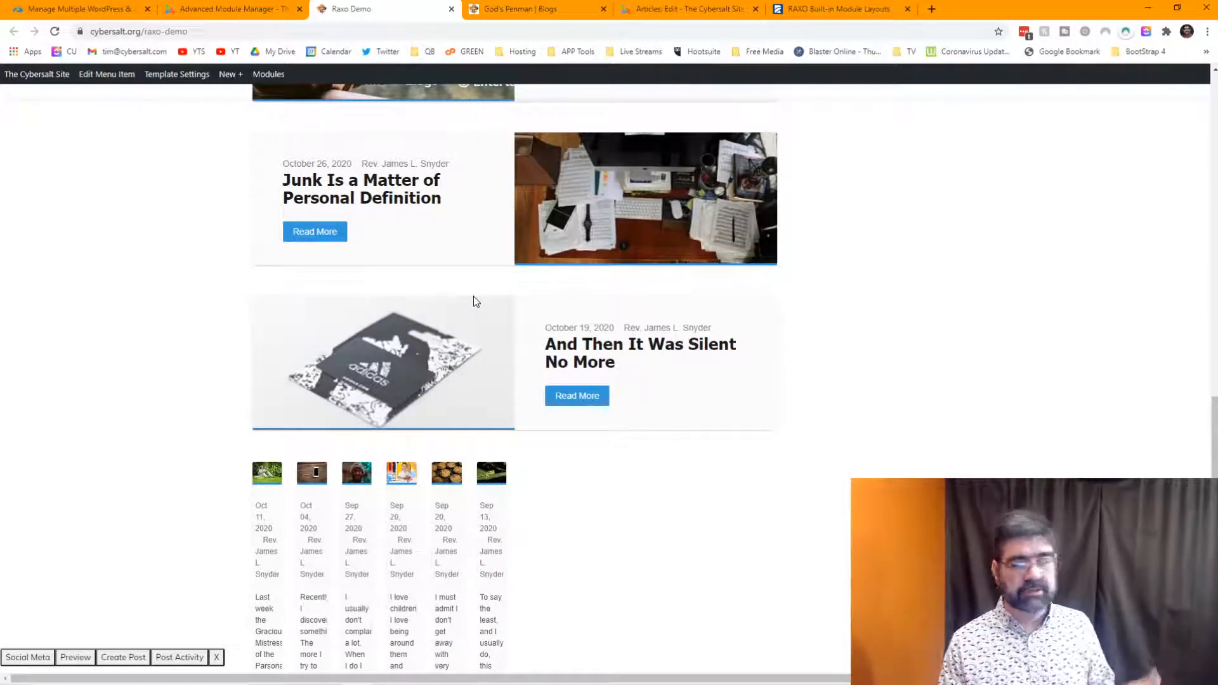
pyautogui.scroll(4, 475, 302)
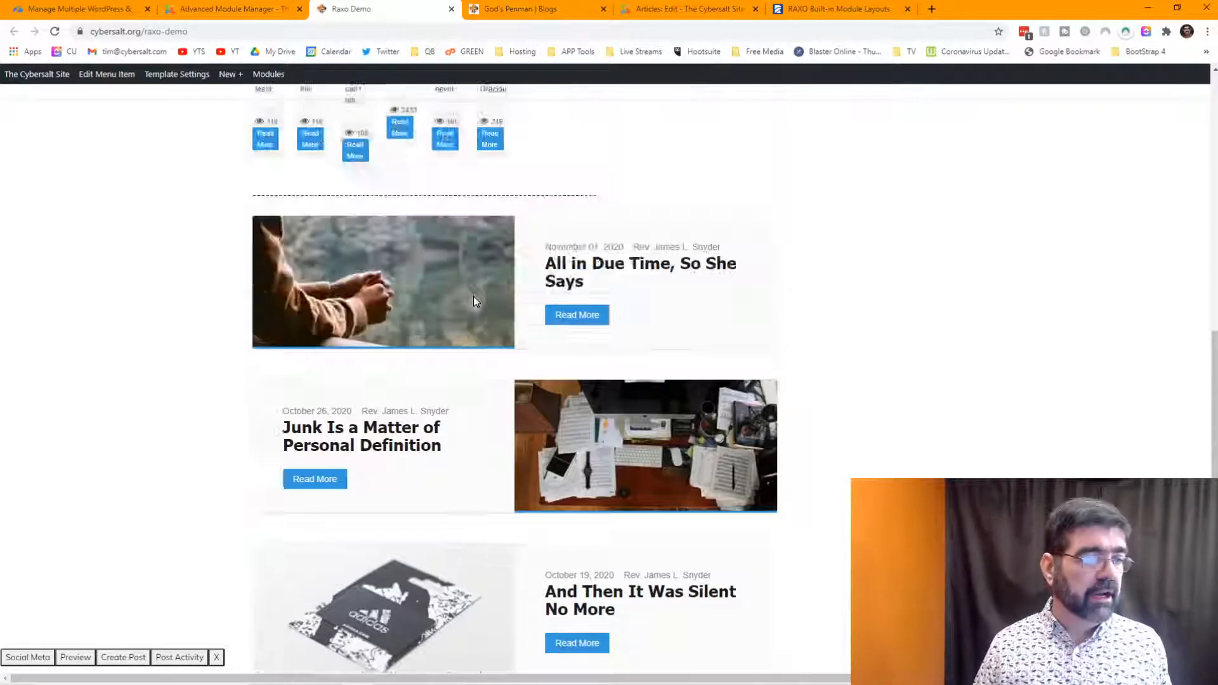
pyautogui.scroll(-4, 475, 298)
pyautogui.scroll(5, 474, 303)
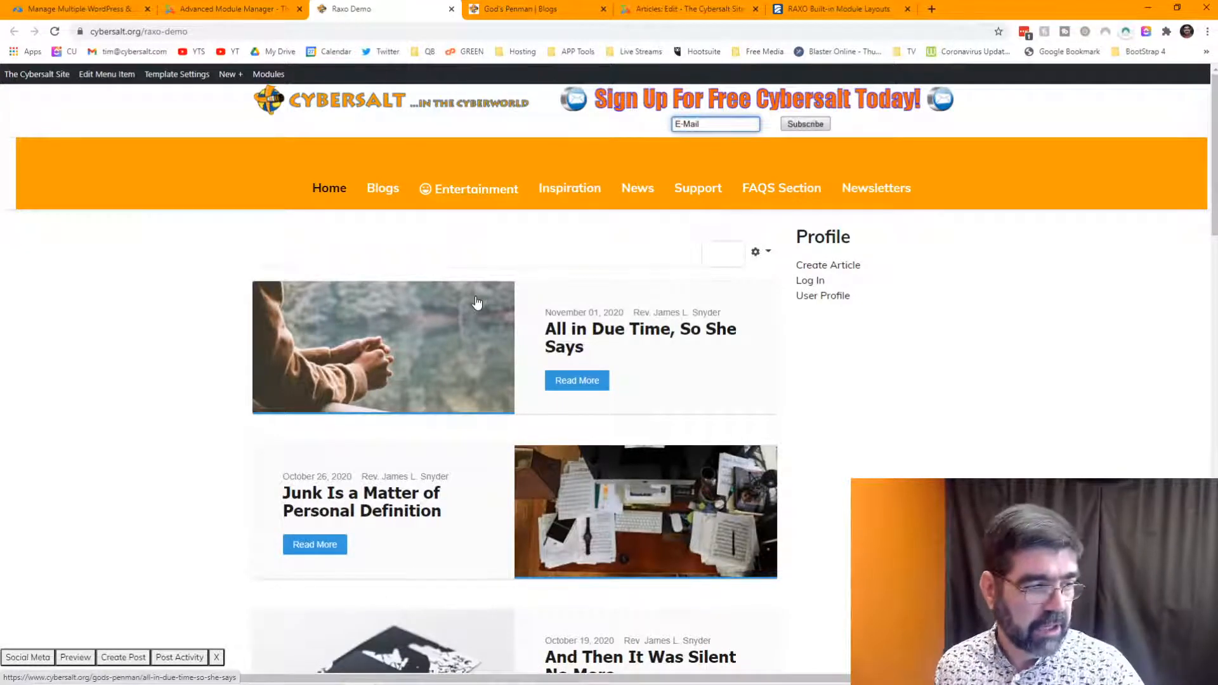
pyautogui.scroll(-6, 477, 302)
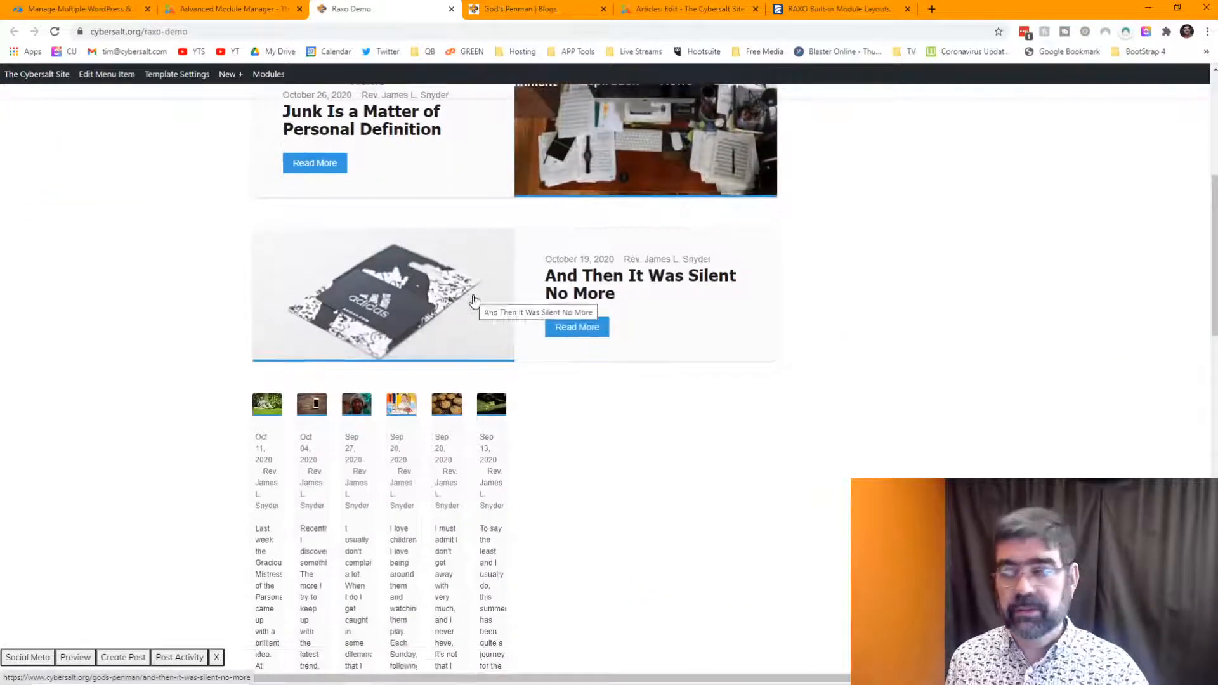
pyautogui.scroll(4, 474, 302)
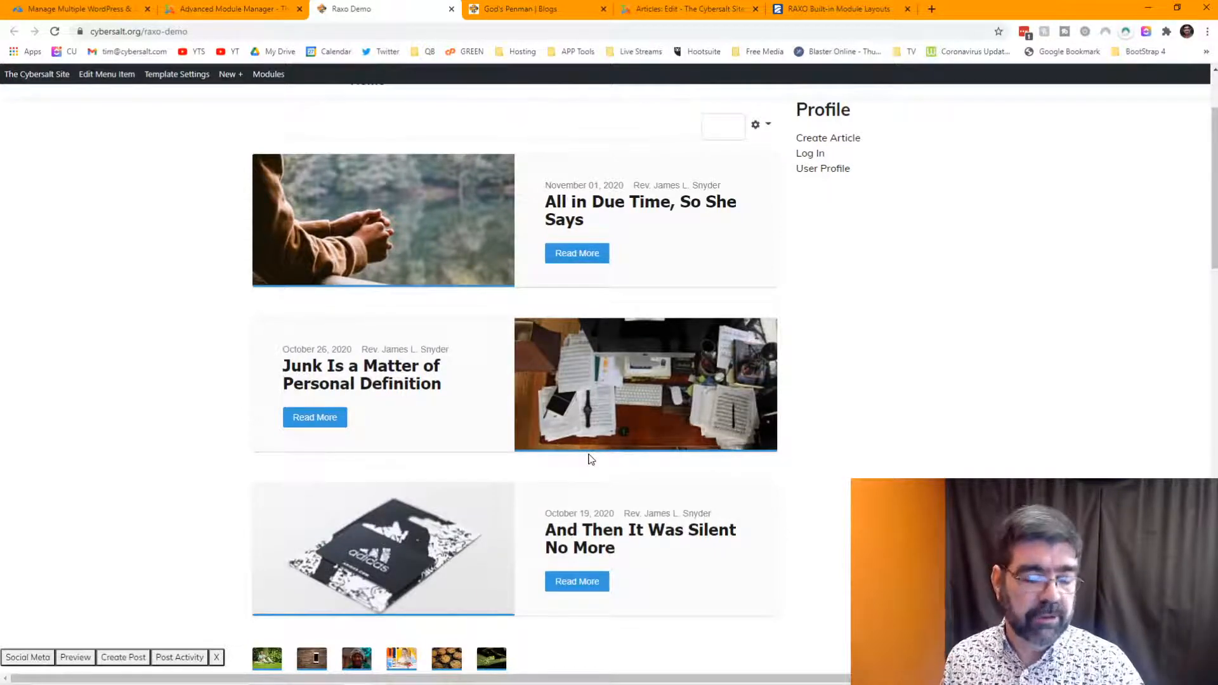
pyautogui.scroll(2, 590, 459)
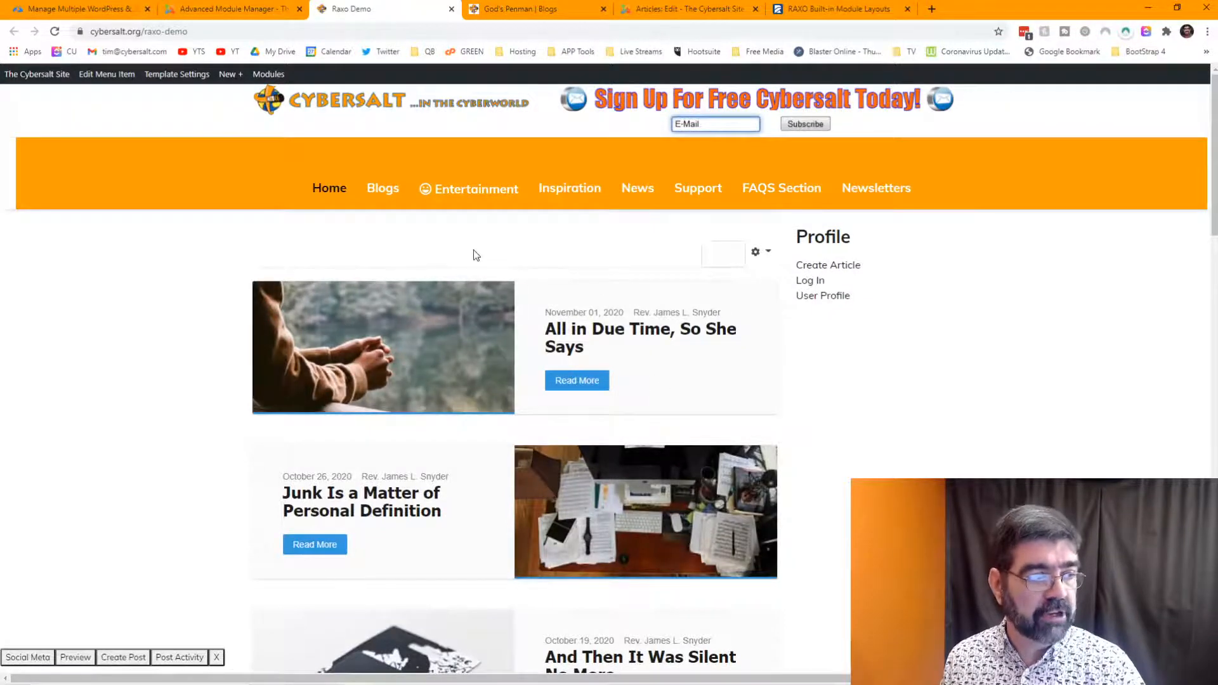
pyautogui.scroll(-2, 454, 247)
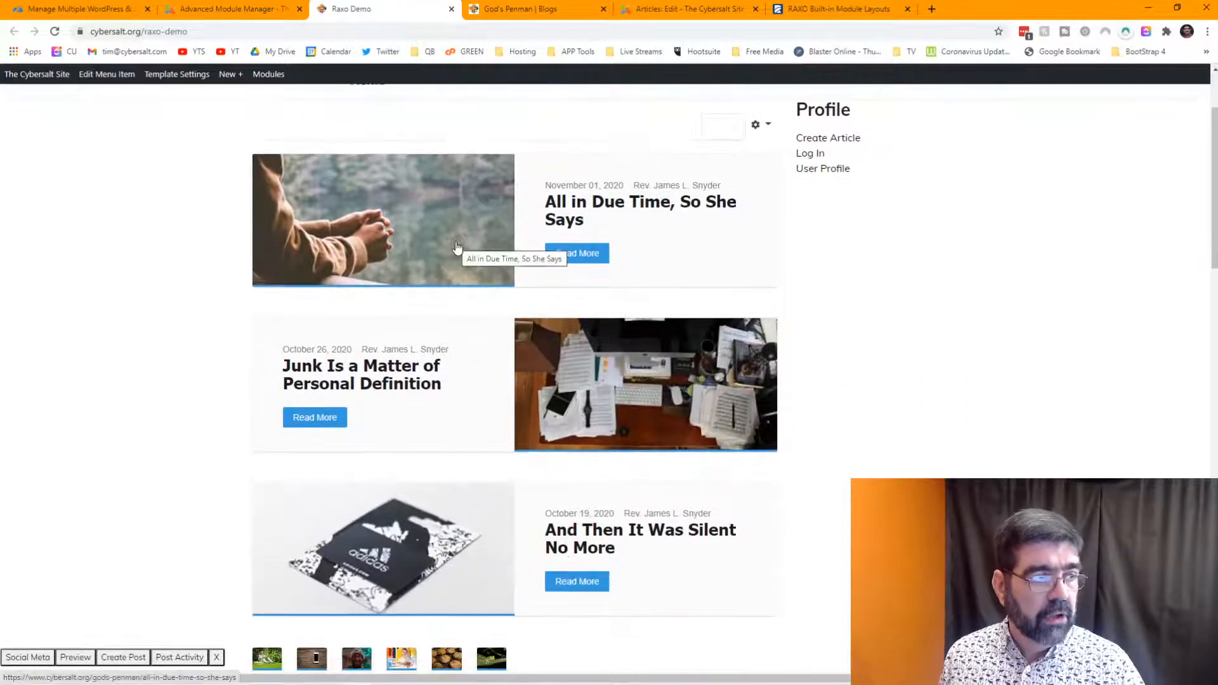
pyautogui.scroll(-3, 628, 351)
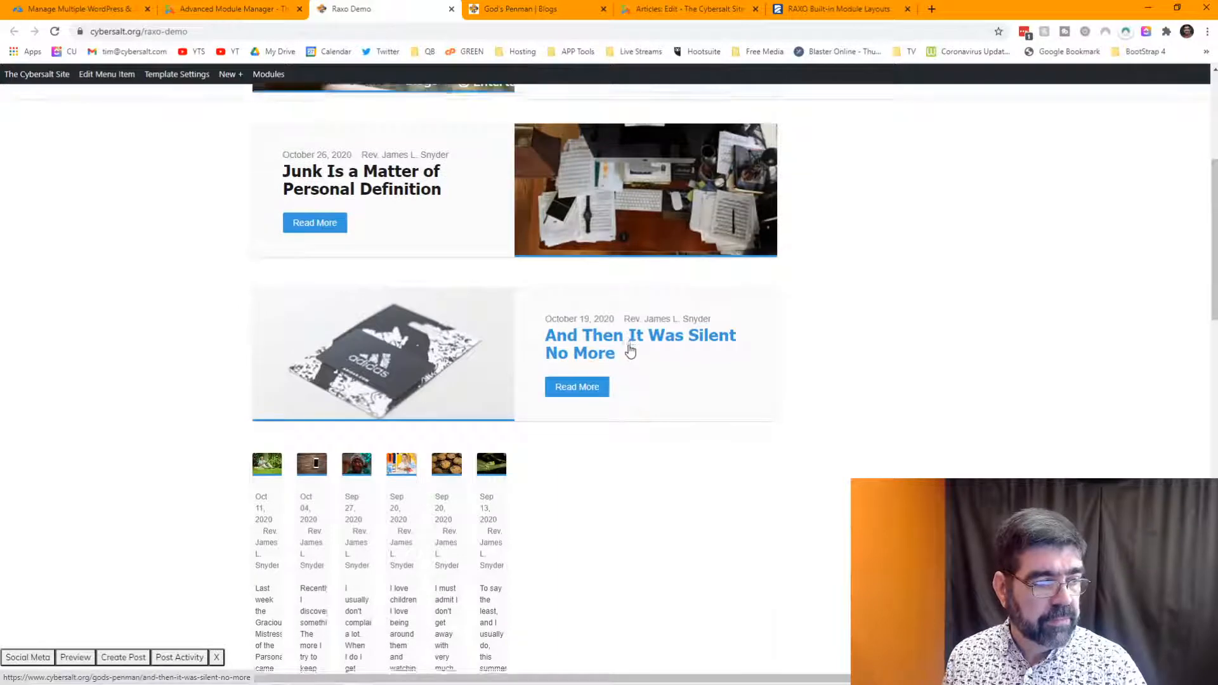
pyautogui.scroll(-4, 463, 302)
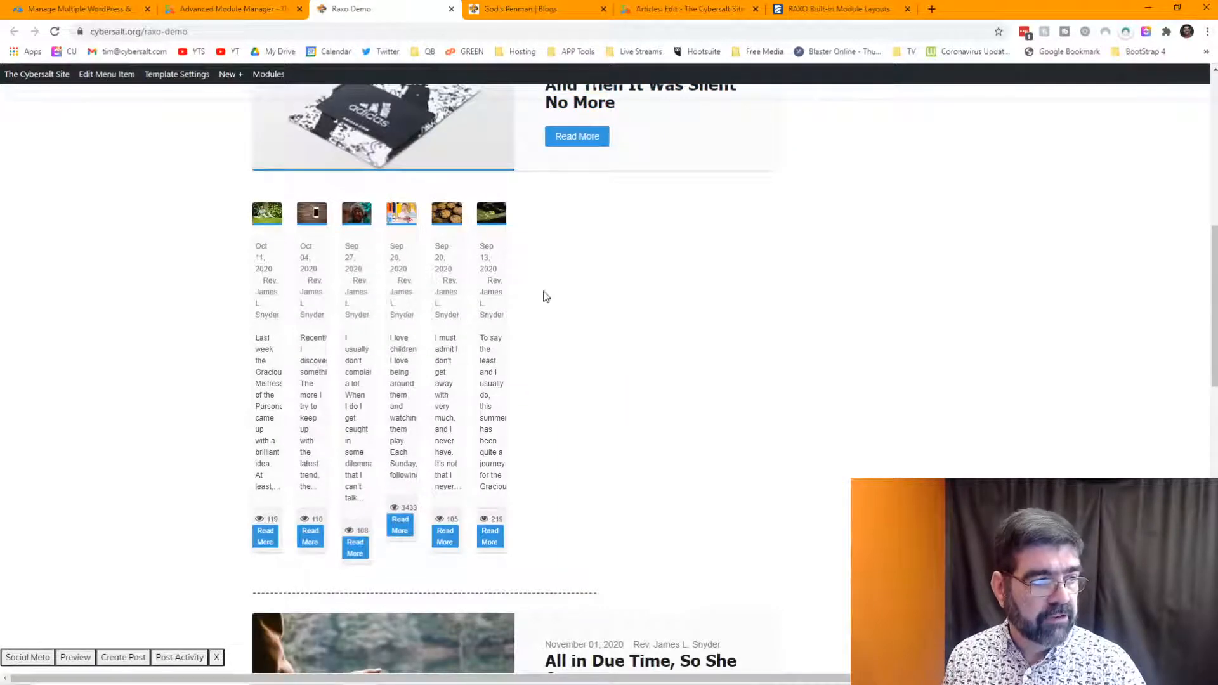
pyautogui.scroll(9, 545, 297)
pyautogui.scroll(-6, 631, 253)
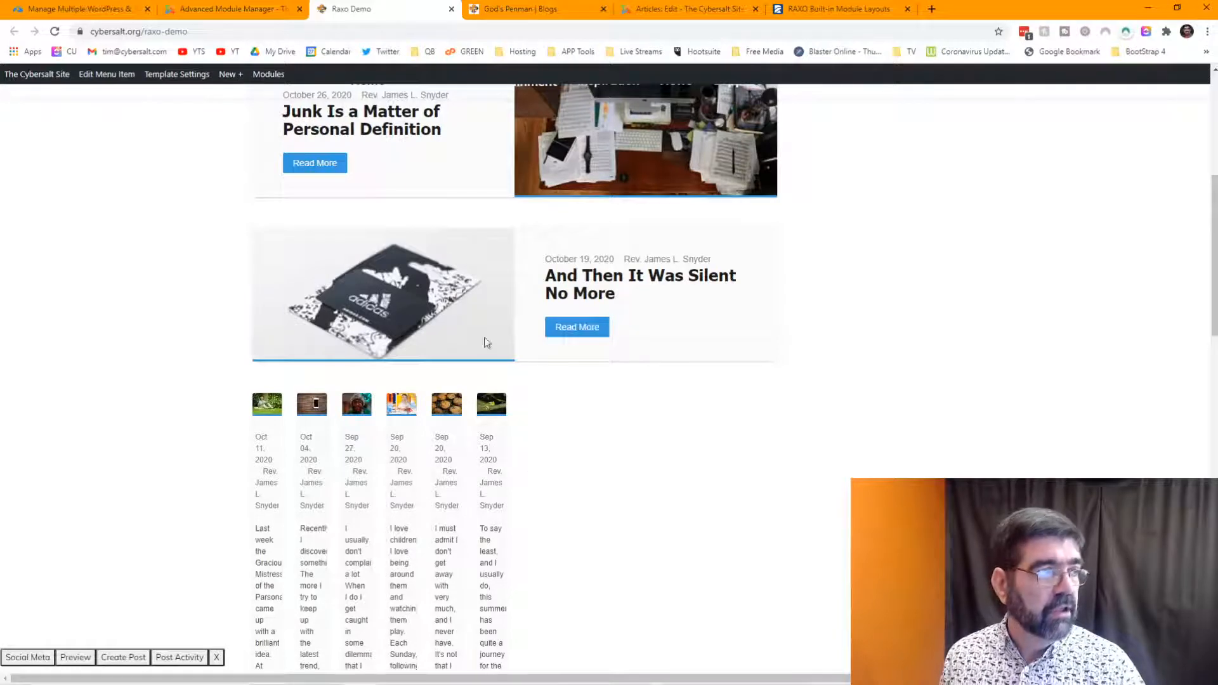
# - Change the Raxo Demo module's Number of Items from 6 to 0 and save it
pyautogui.click(244, 13)
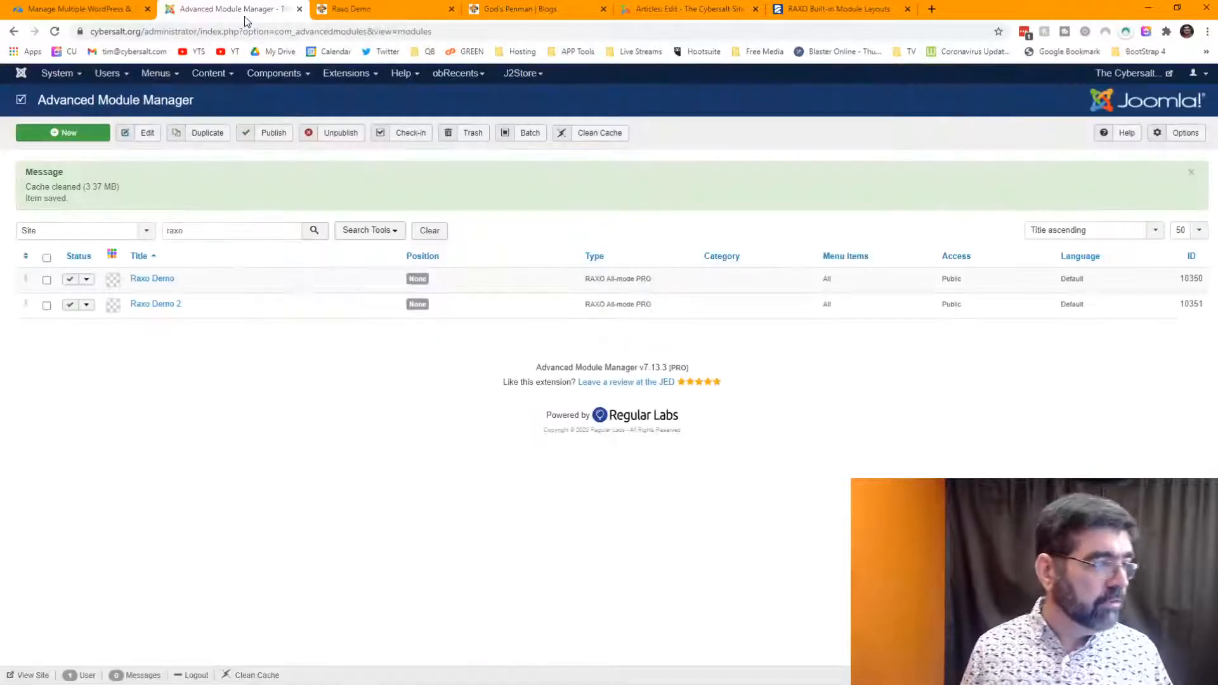
pyautogui.click(160, 283)
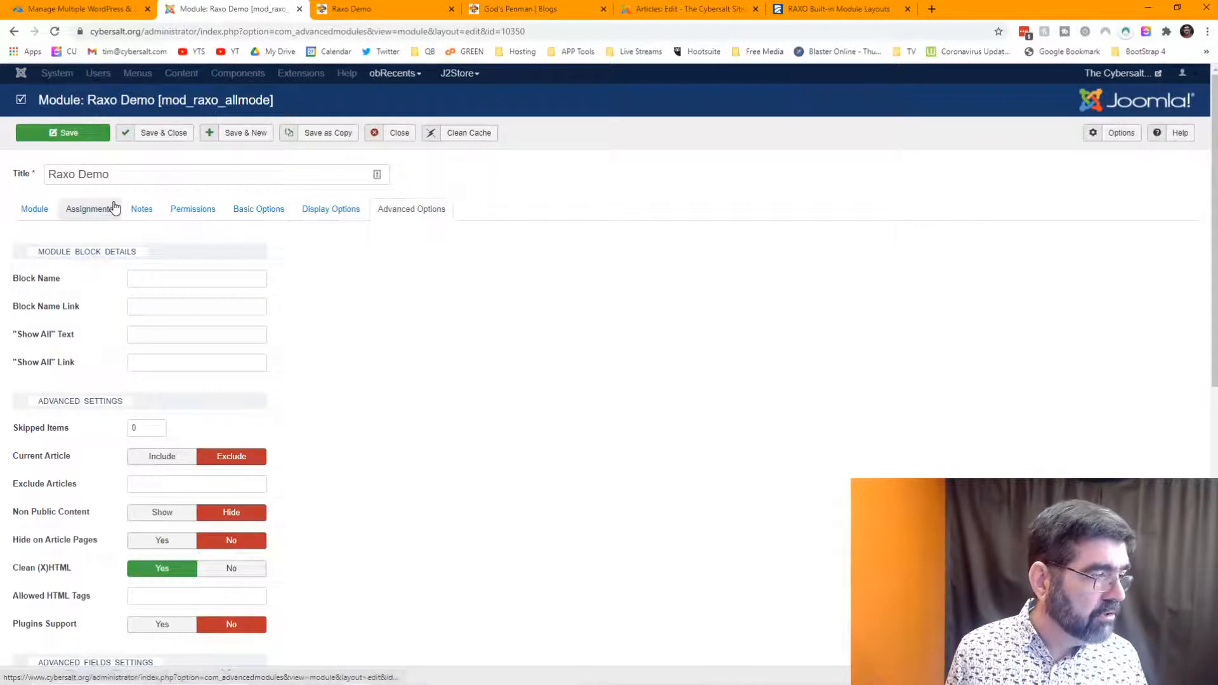
pyautogui.click(241, 216)
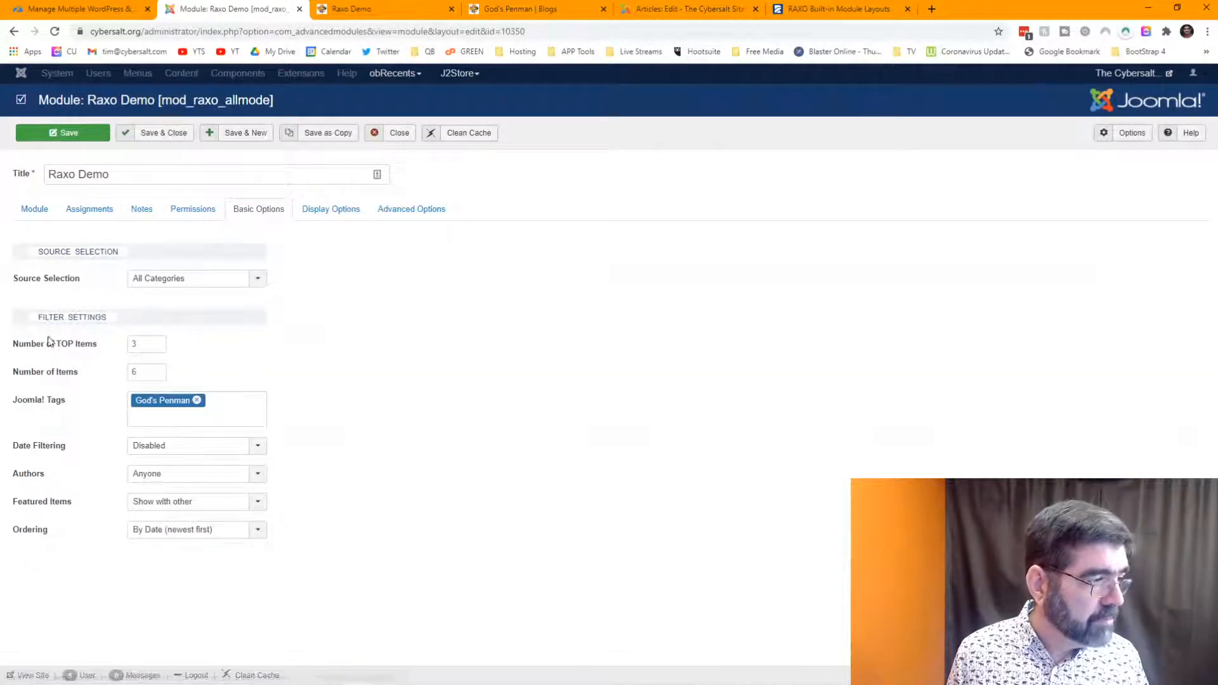
pyautogui.doubleClick(146, 371)
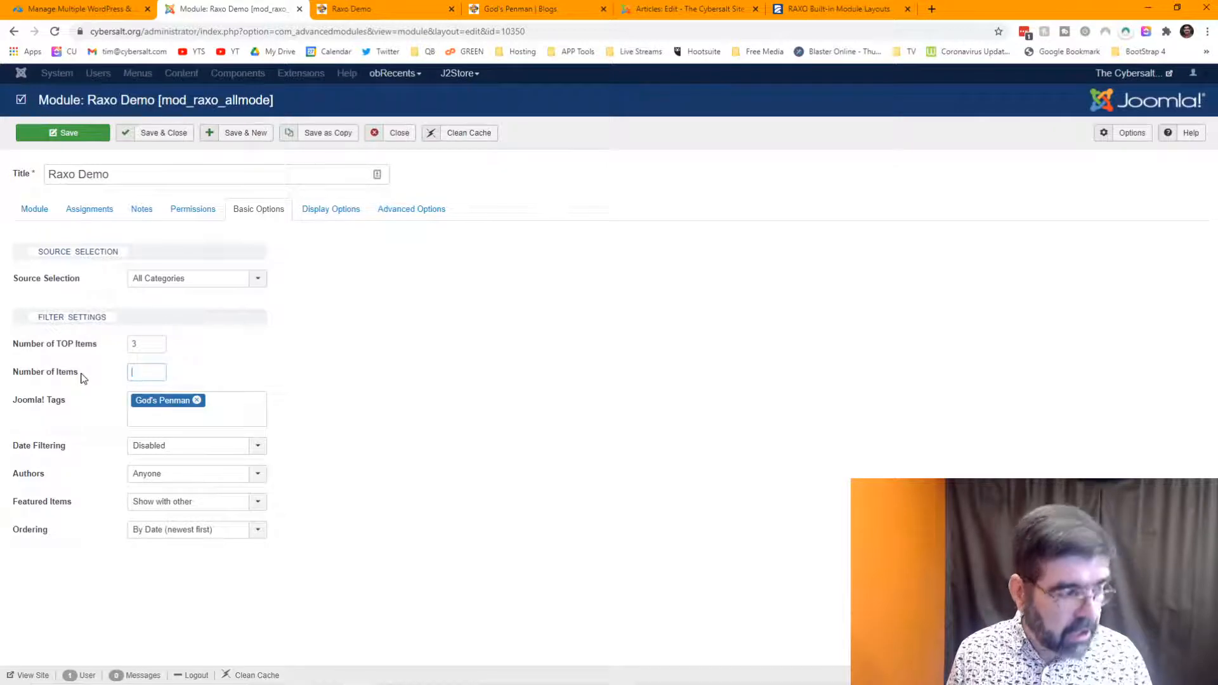
pyautogui.click(71, 134)
pyautogui.click(398, 10)
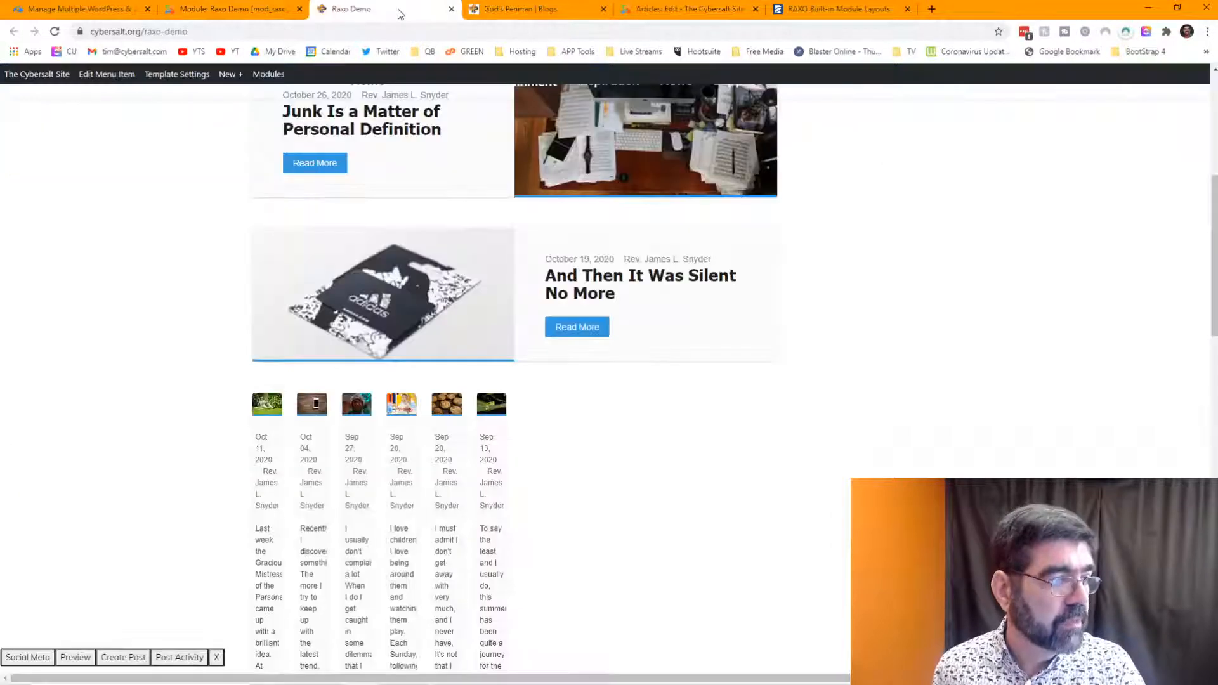
# - Reload the Raxo Demo page and scroll down past the dashed divider to the second module's cards
pyautogui.click(55, 32)
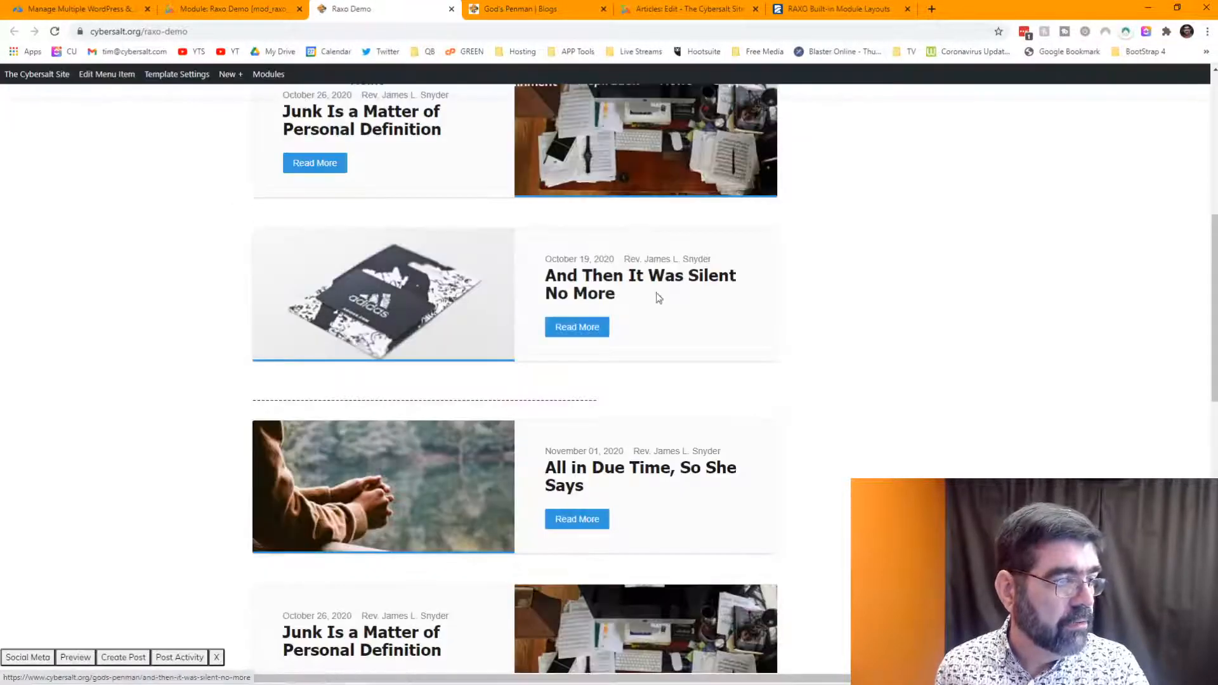
pyautogui.scroll(-1, 685, 284)
pyautogui.scroll(-6, 694, 381)
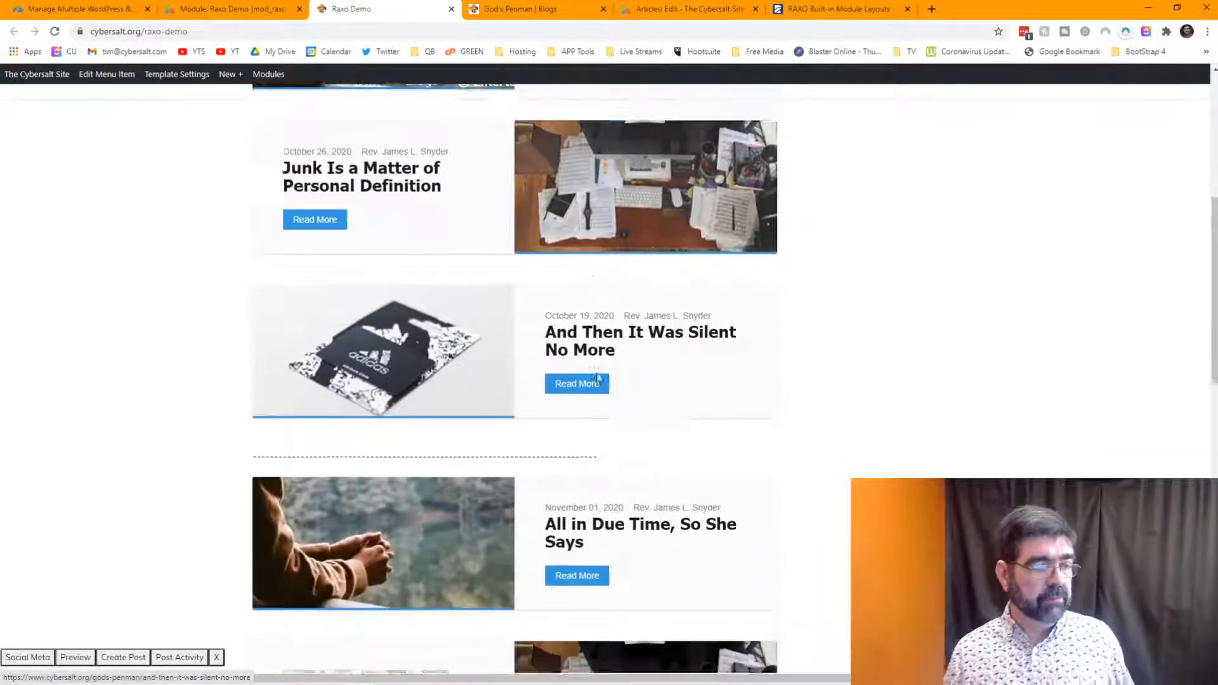
pyautogui.scroll(-2, 625, 447)
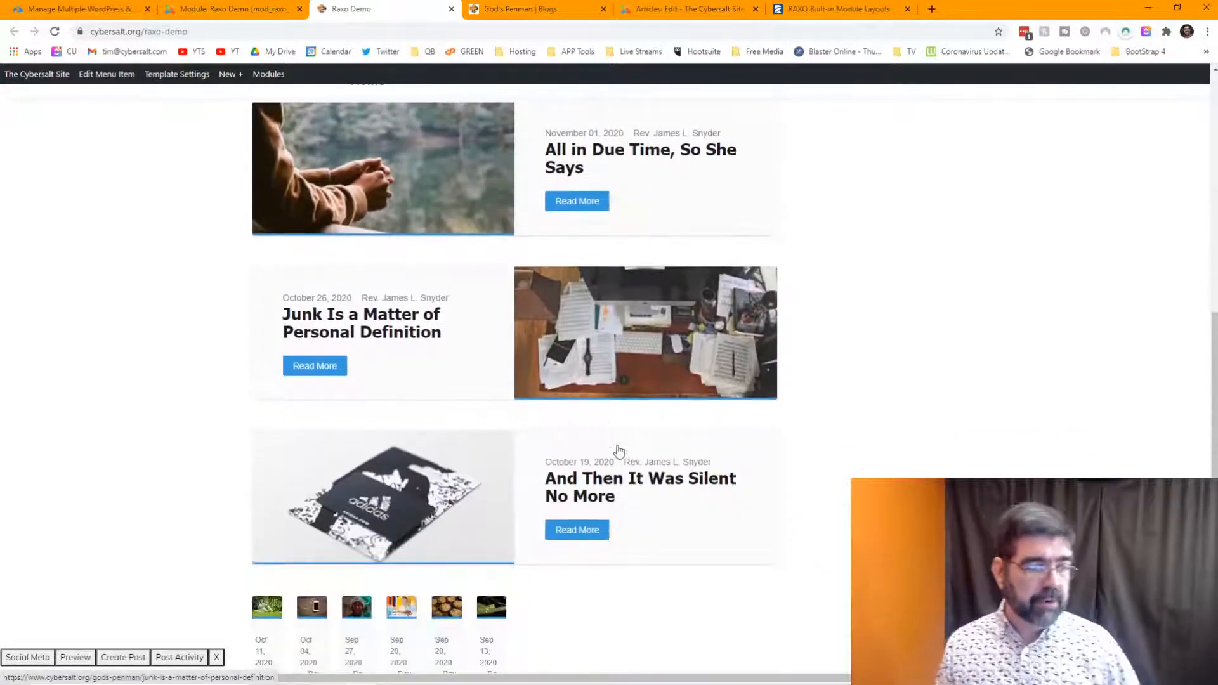
pyautogui.scroll(-2, 621, 454)
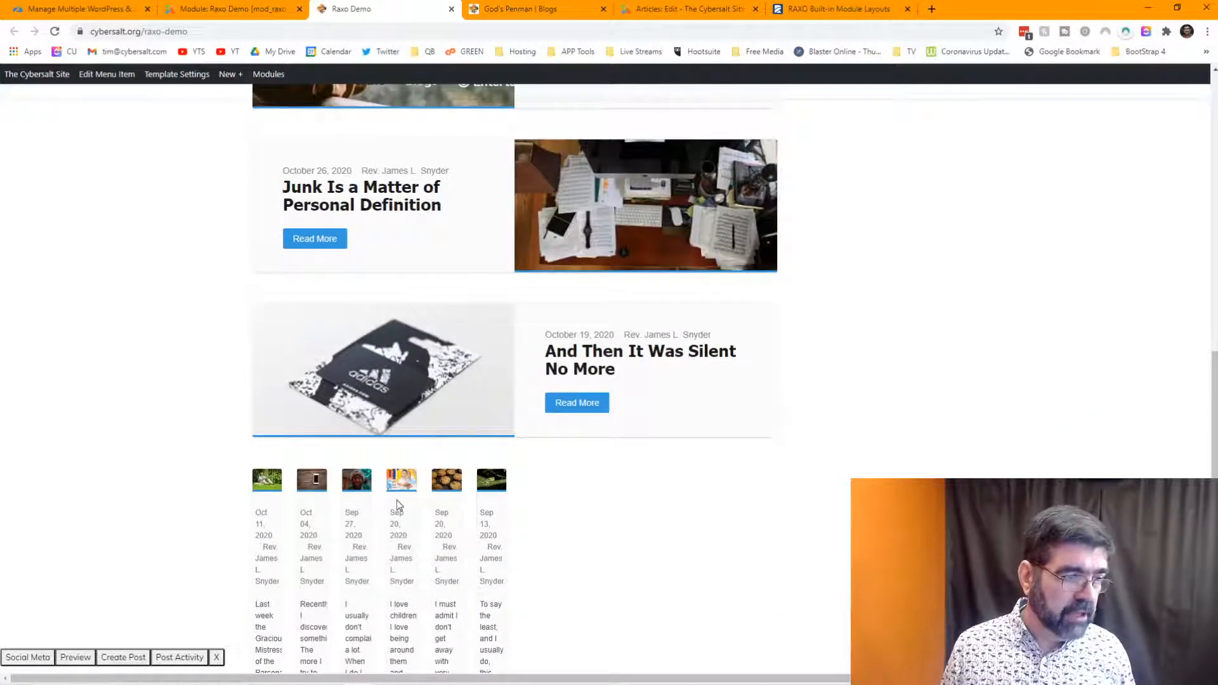
pyautogui.scroll(4, 531, 492)
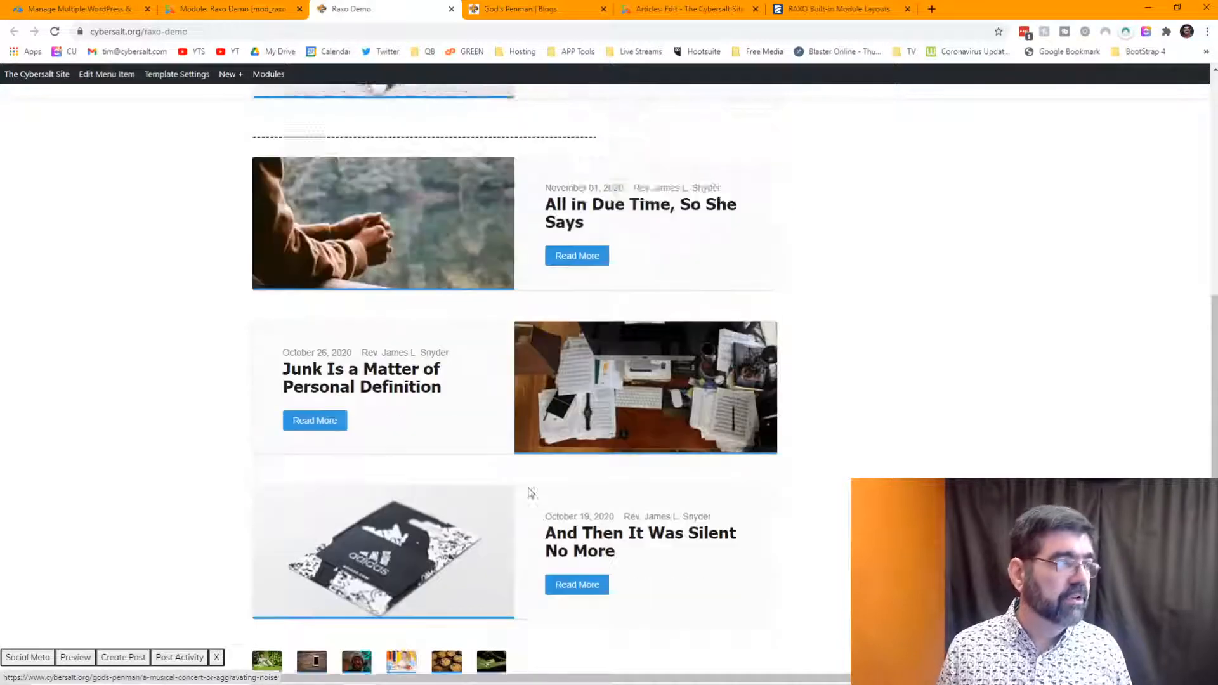
pyautogui.scroll(4, 628, 311)
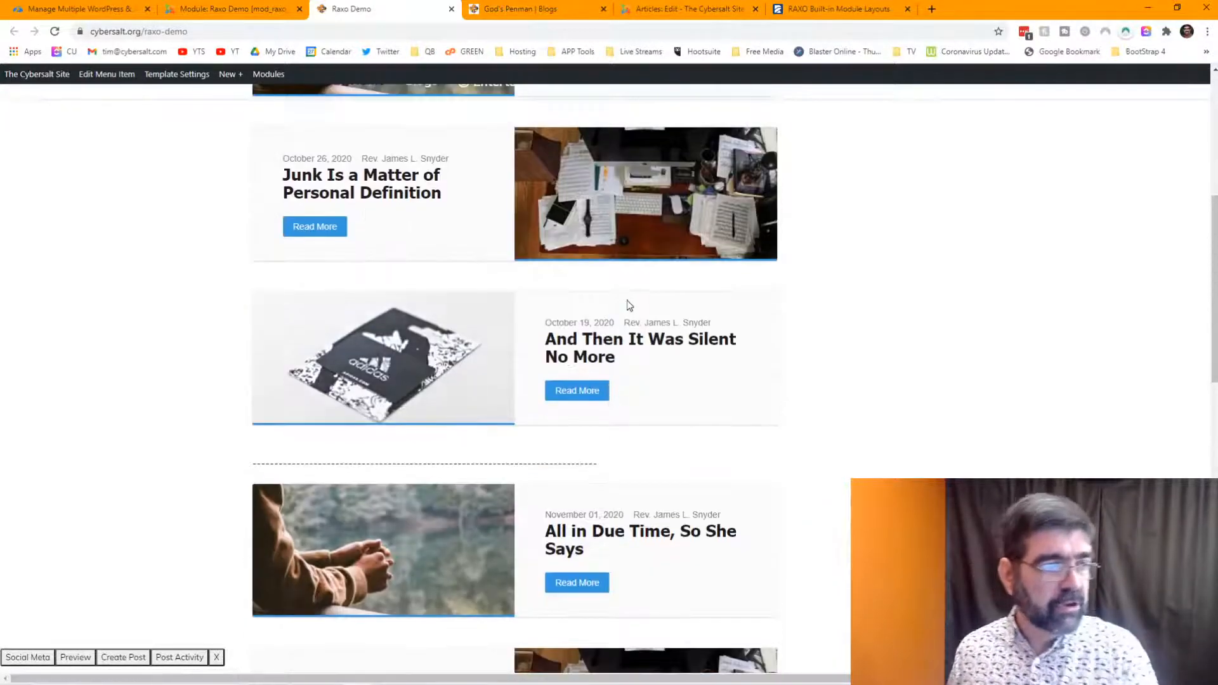
pyautogui.scroll(1, 557, 258)
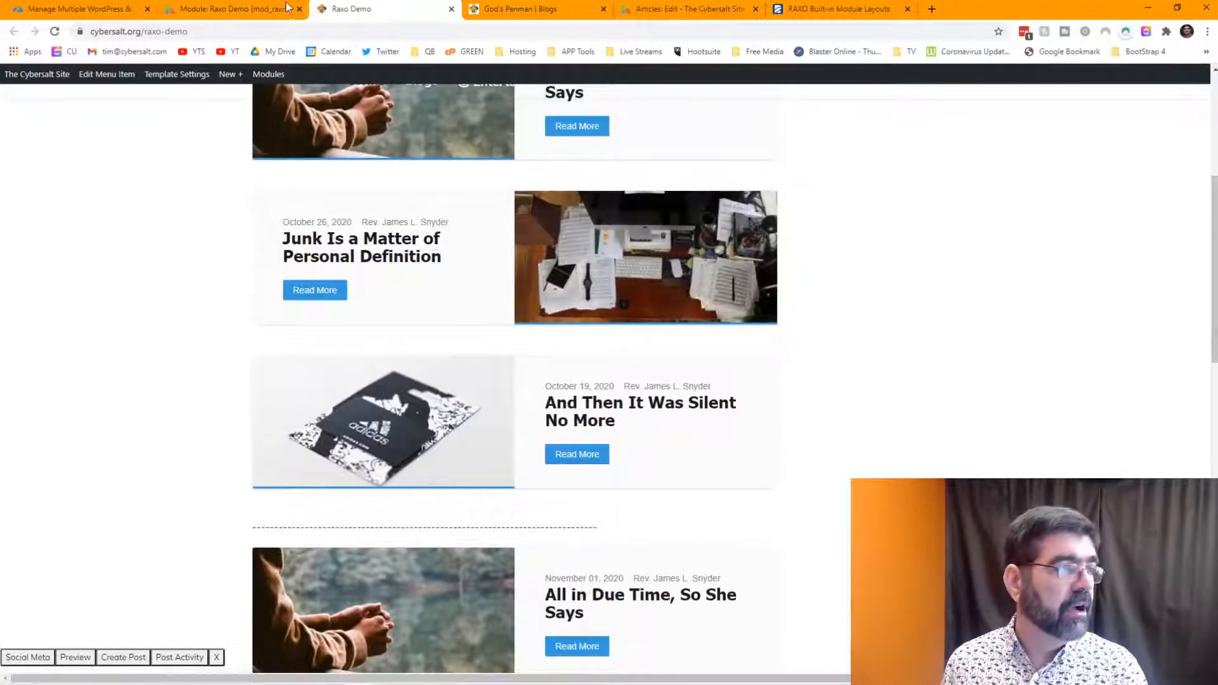
# - Switch the Raxo Demo 2 module's Module Layout from allmode-bricks to allmode-columns
pyautogui.click(245, 9)
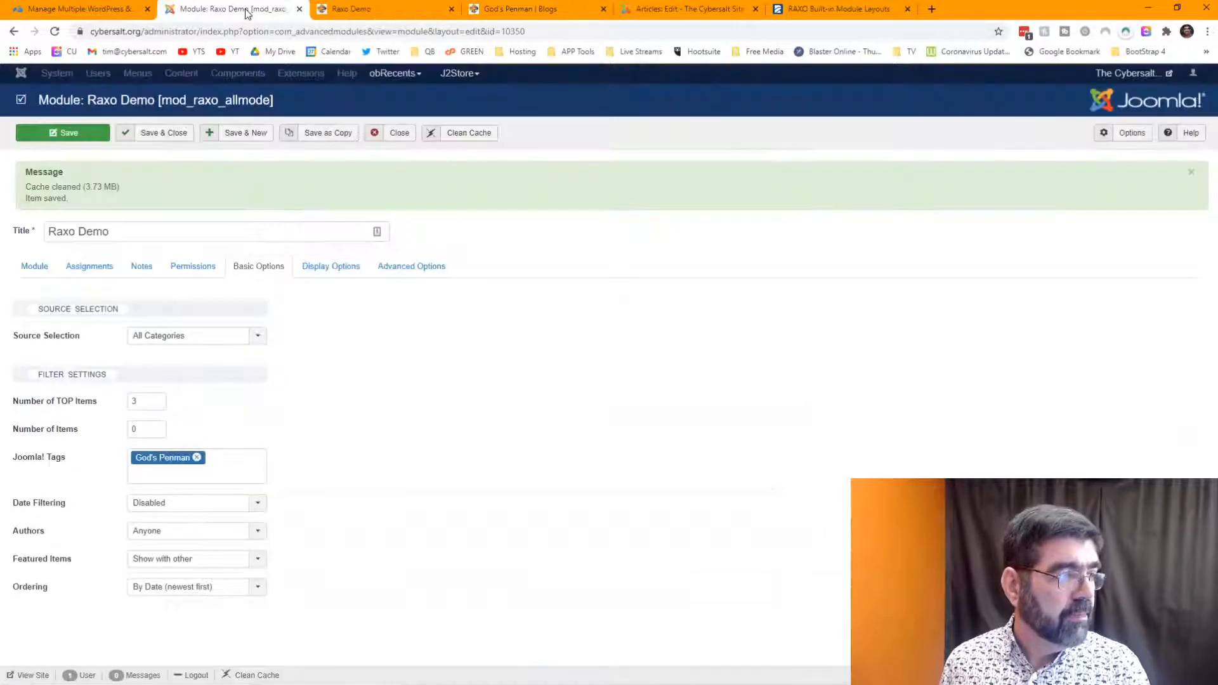
pyautogui.click(399, 137)
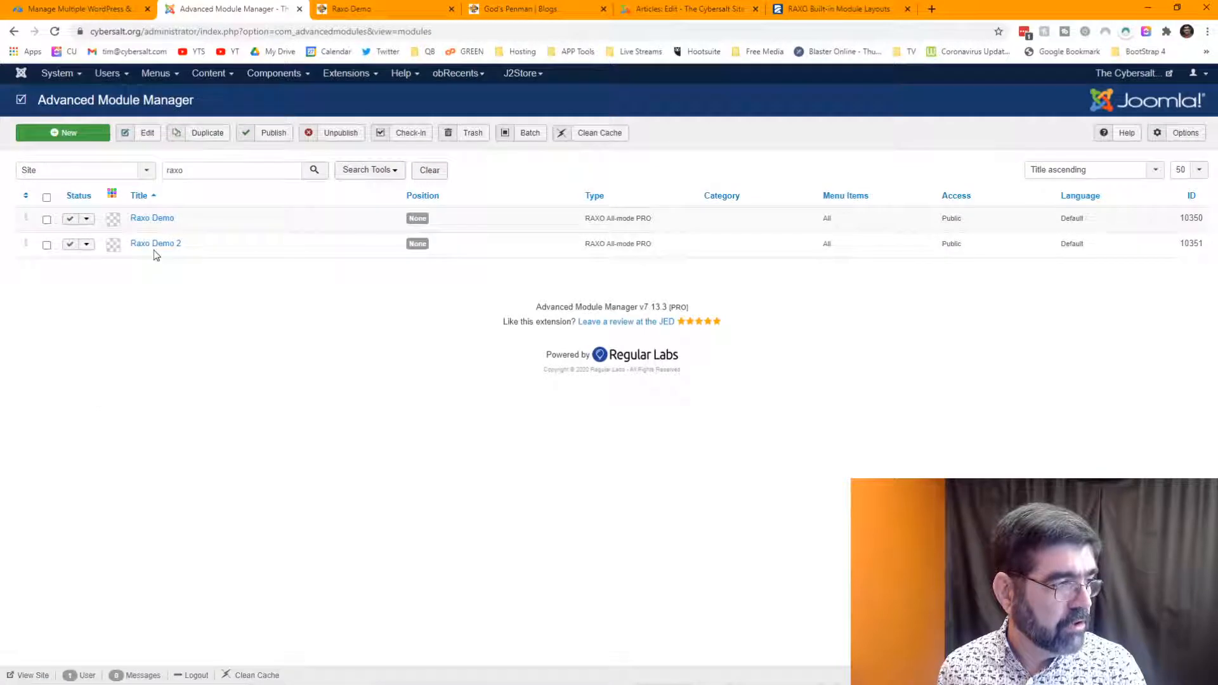
pyautogui.click(154, 246)
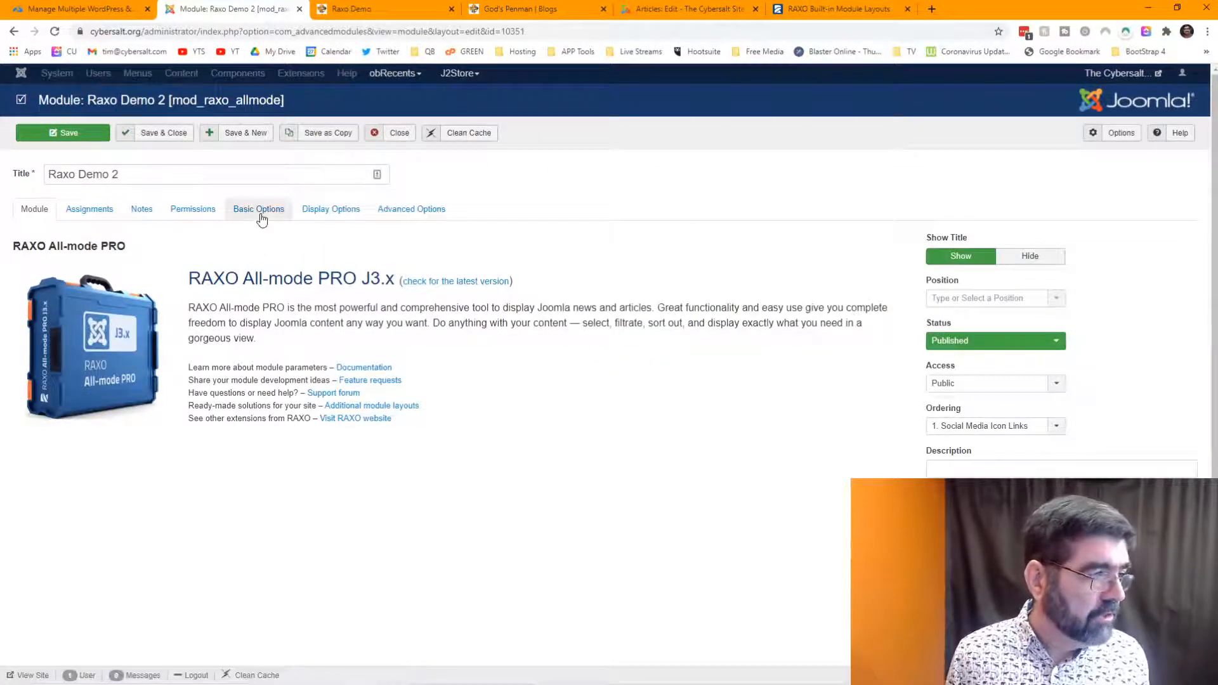
pyautogui.click(313, 218)
pyautogui.click(258, 279)
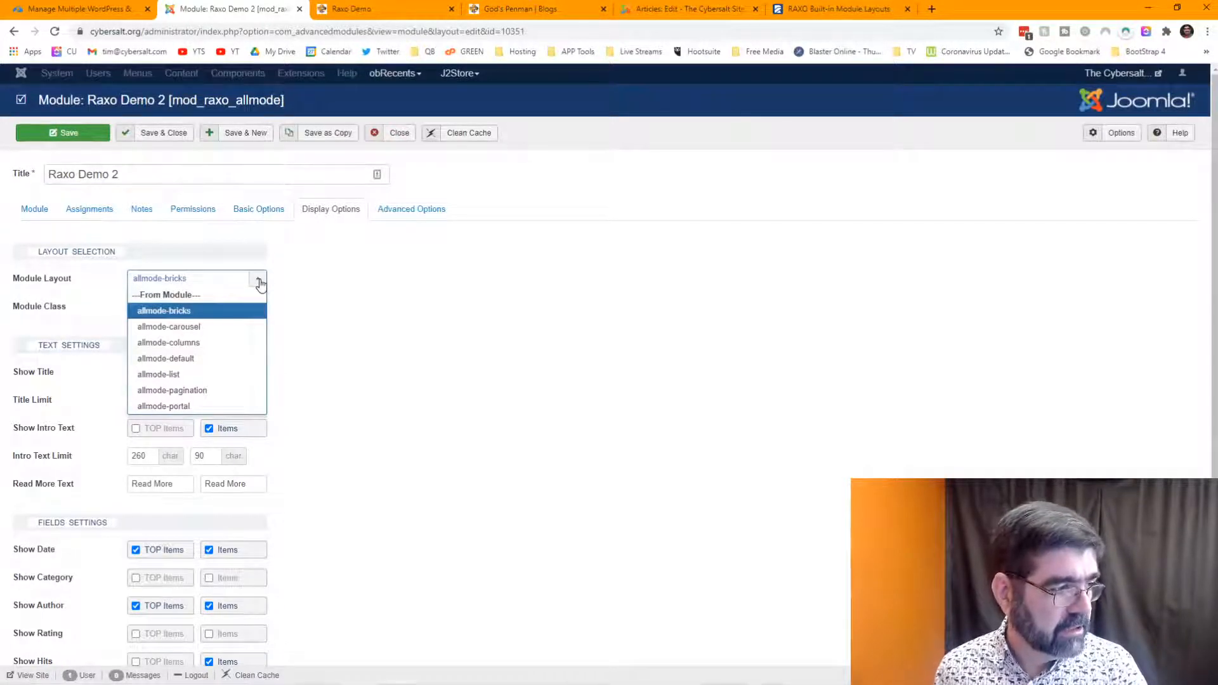
pyautogui.click(229, 343)
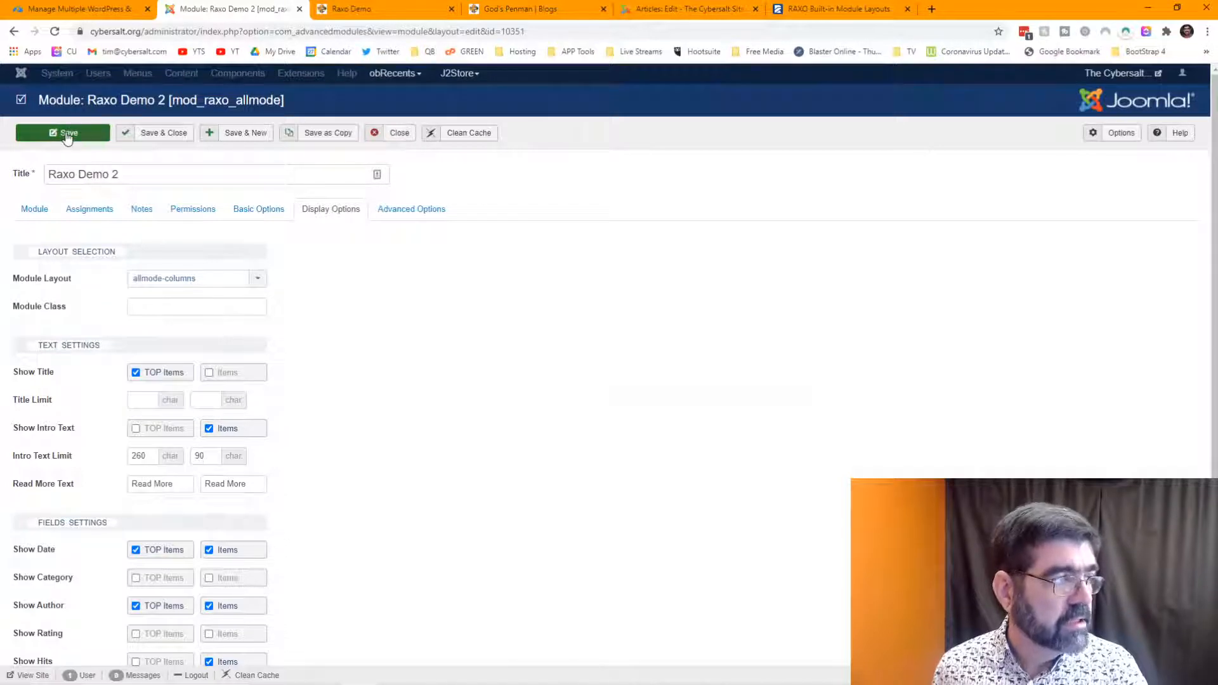
pyautogui.click(367, 10)
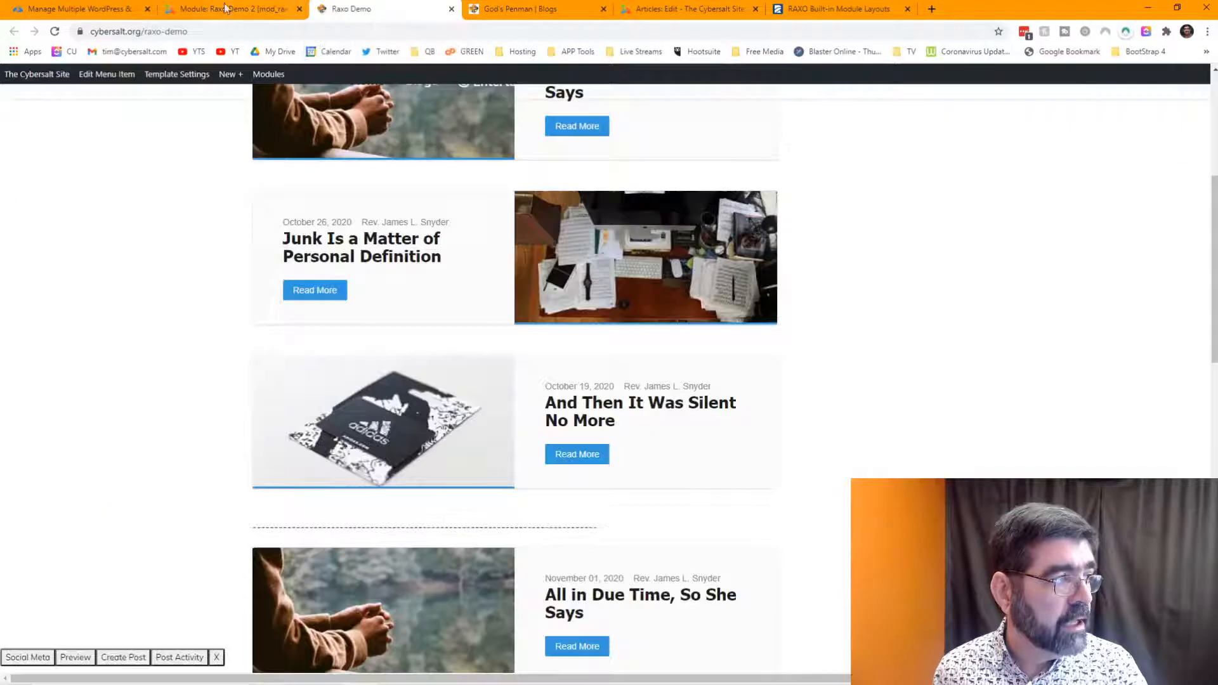
# - Reload the Raxo Demo page, dismiss the saved message and check the three-column grid
pyautogui.click(54, 32)
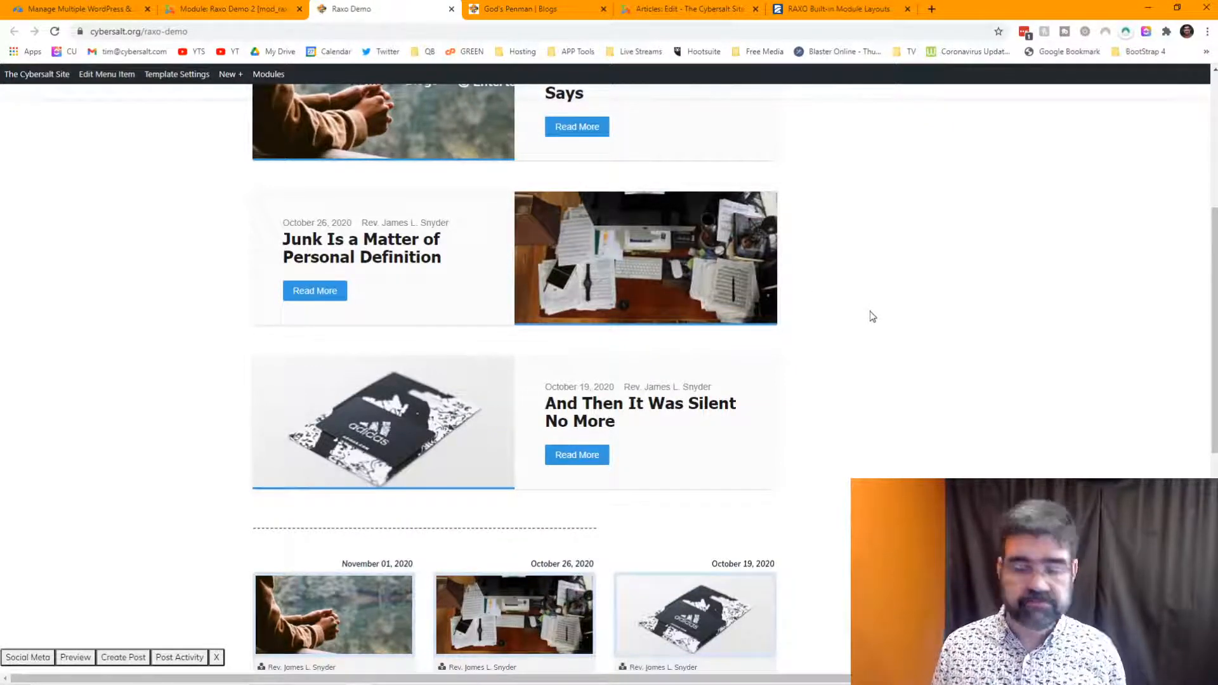
pyautogui.scroll(5, 878, 306)
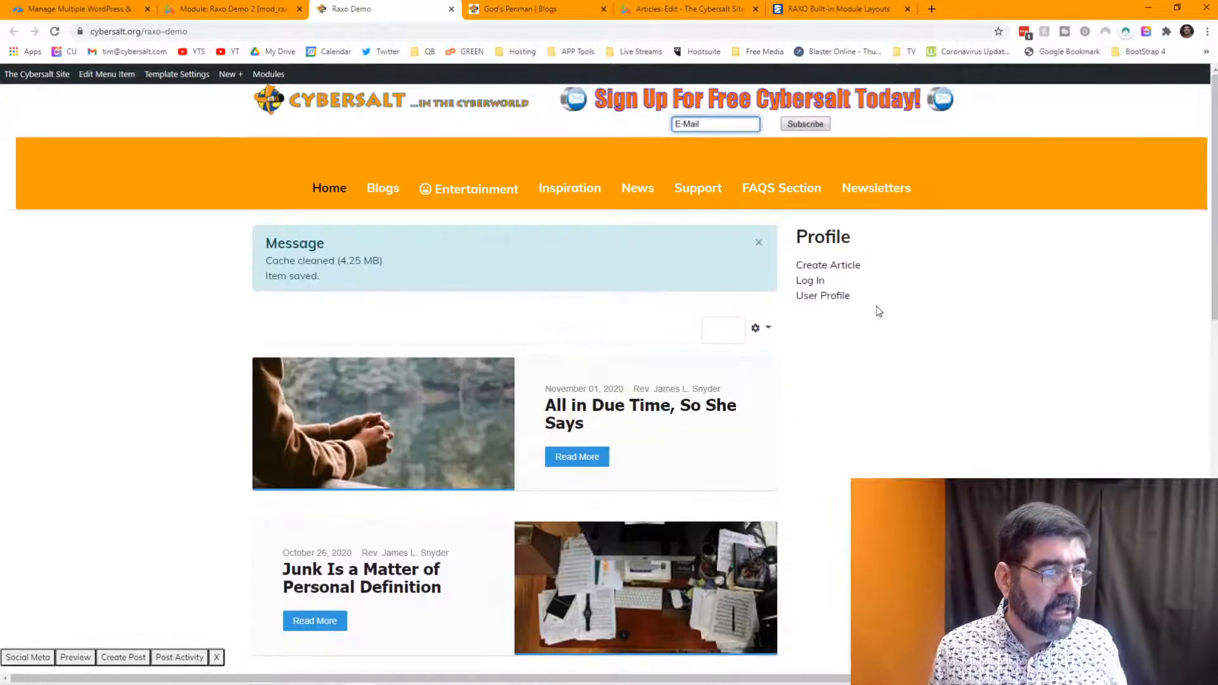
pyautogui.click(759, 243)
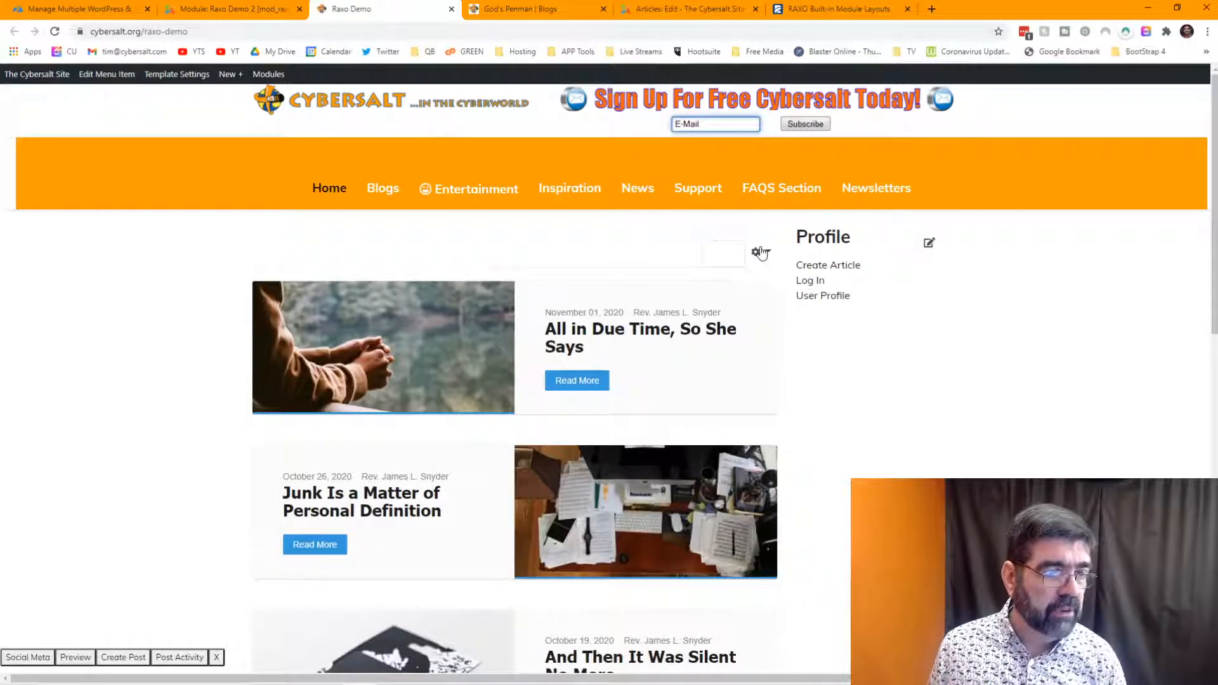
pyautogui.scroll(-2, 951, 306)
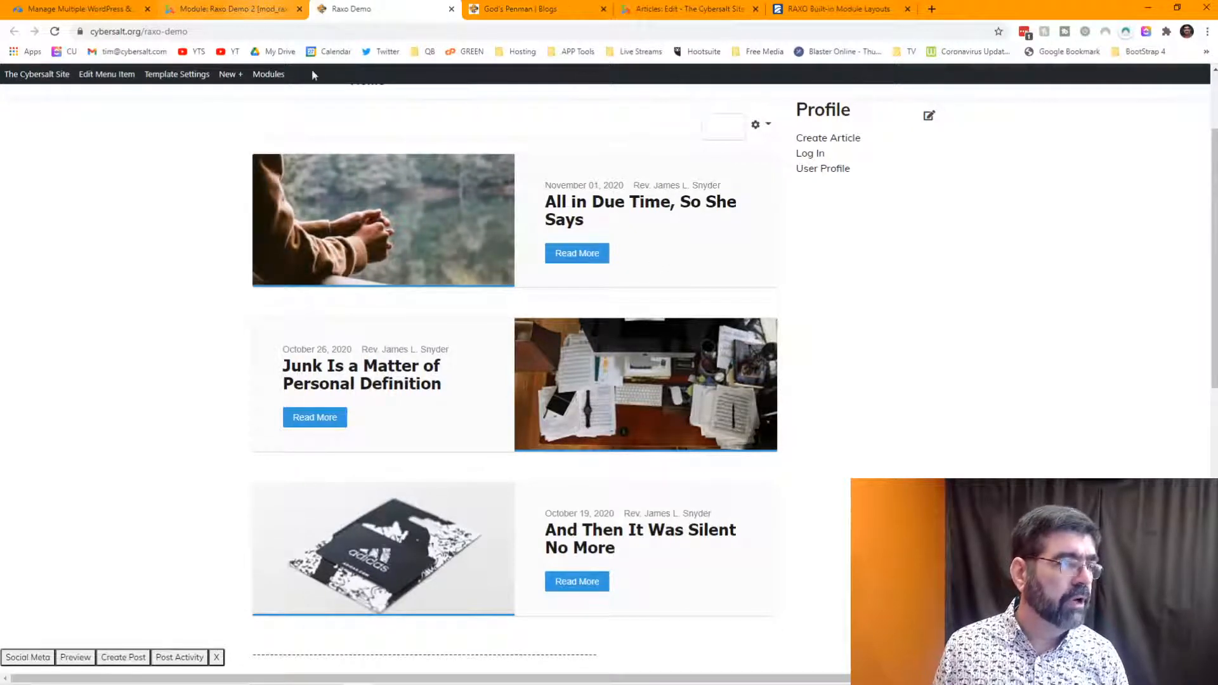
pyautogui.scroll(-6, 660, 304)
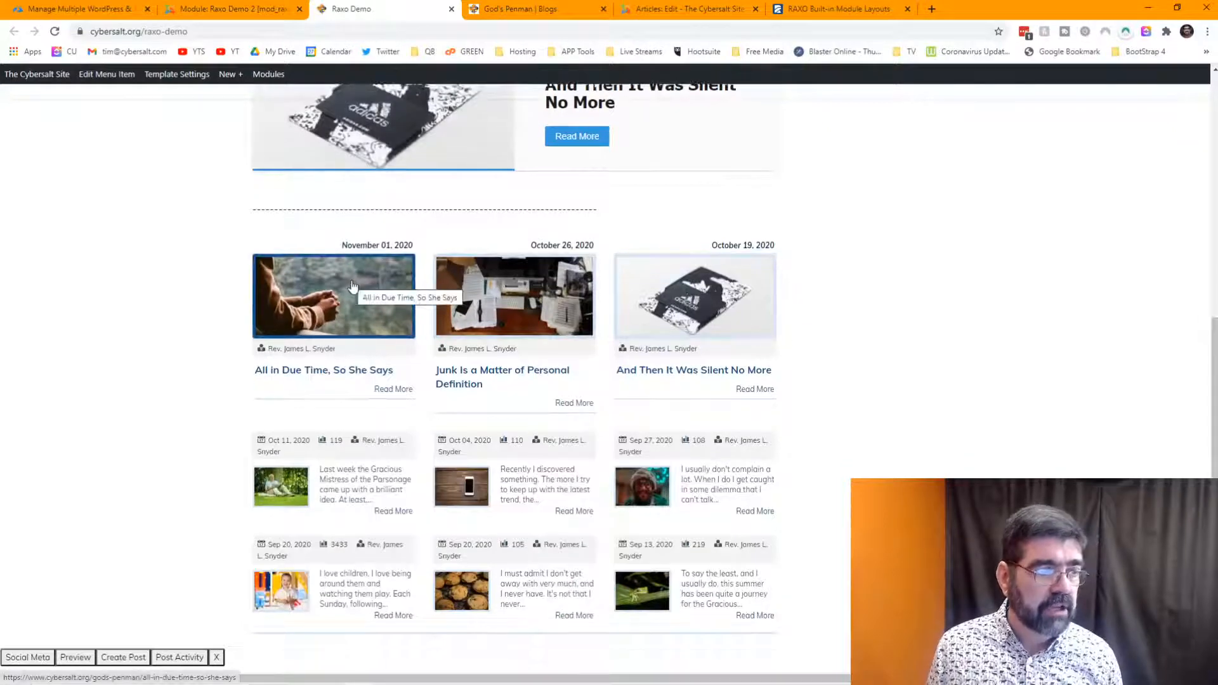
# - Refresh the Raxo Demo page again, highlight the divider between the modules, and return to Raxo Demo 2
pyautogui.click(233, 10)
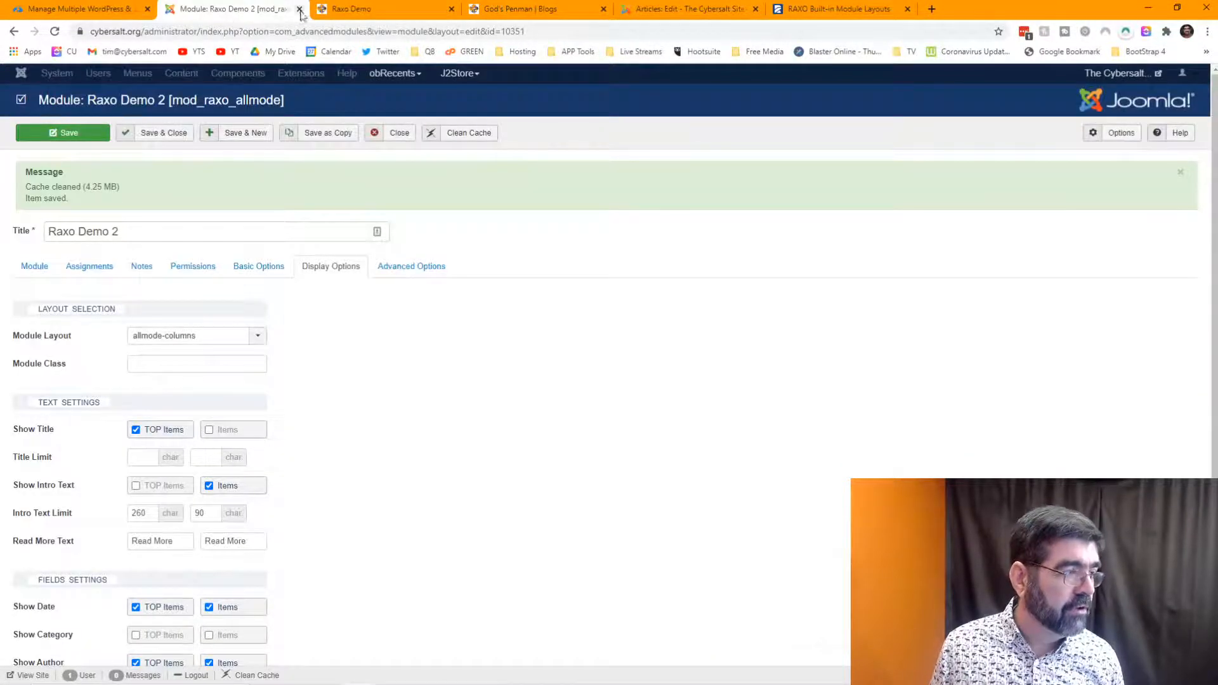
pyautogui.click(342, 10)
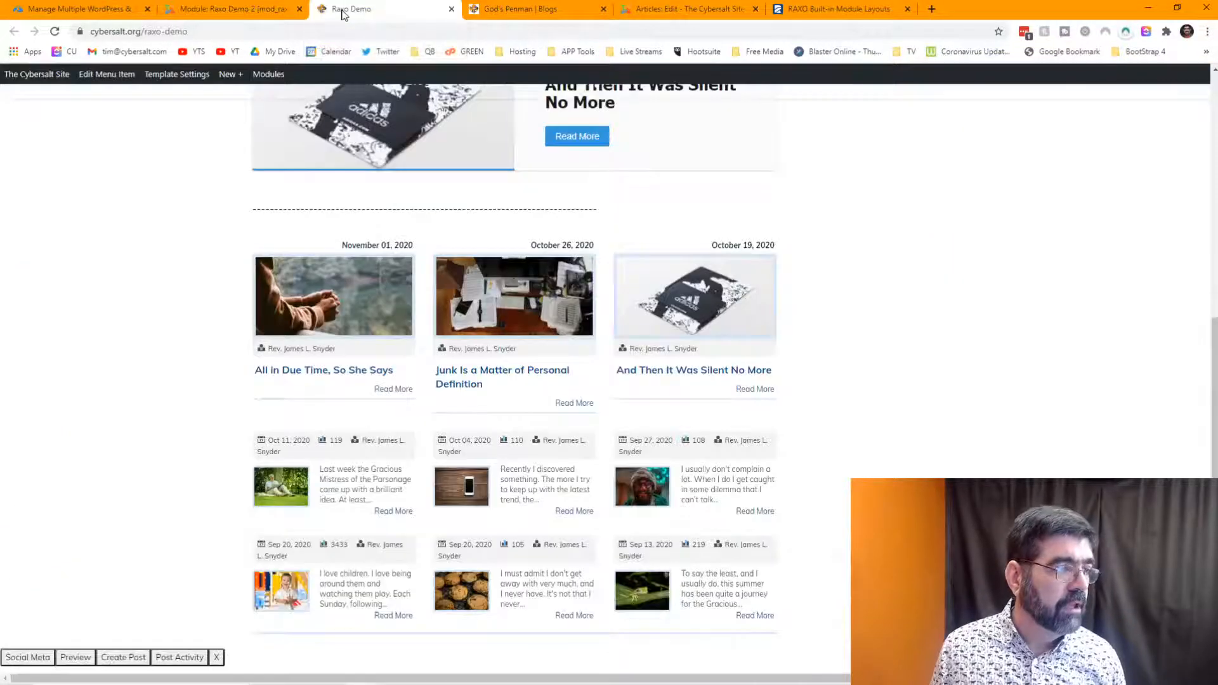
pyautogui.press('F5')
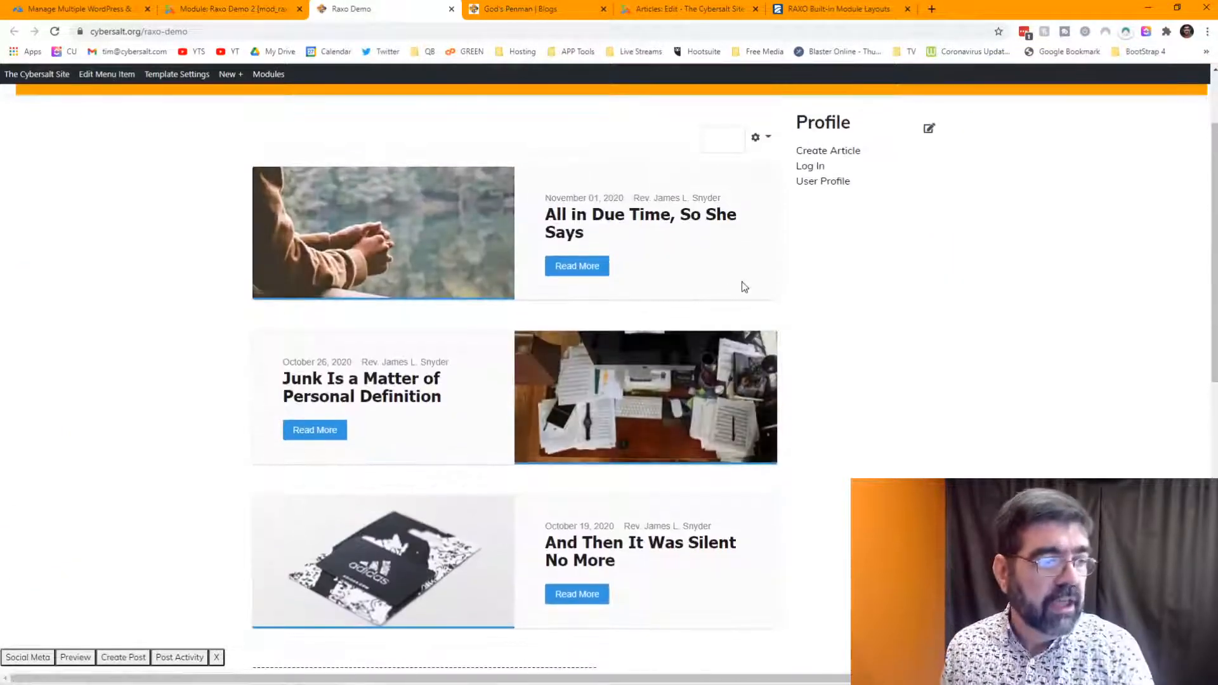
pyautogui.scroll(-3, 484, 239)
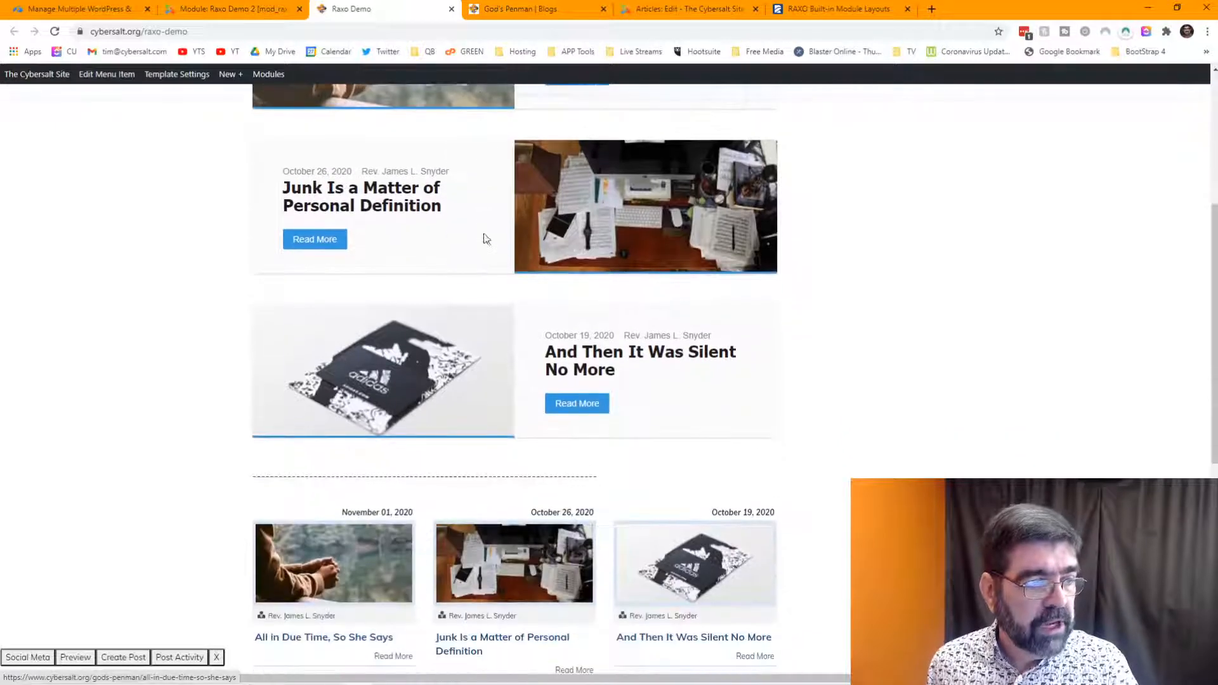
pyautogui.moveTo(286, 475); pyautogui.dragTo(571, 476)
pyautogui.scroll(-2, 621, 437)
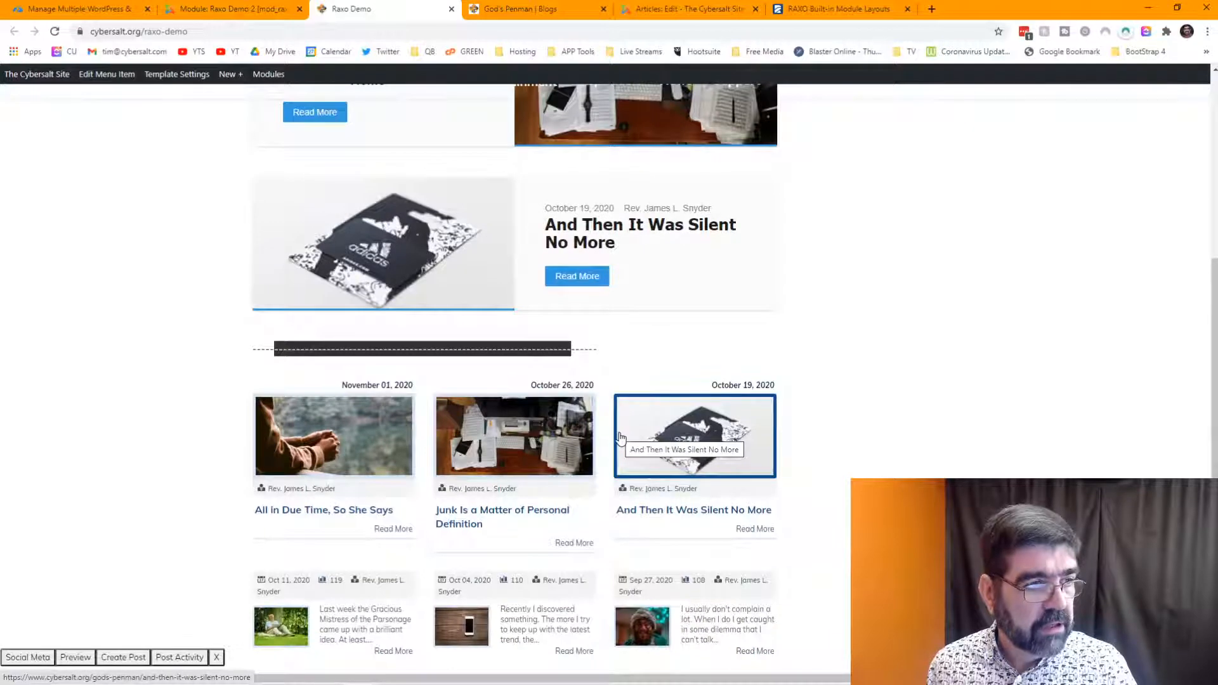
pyautogui.scroll(6, 621, 437)
pyautogui.scroll(-4, 622, 438)
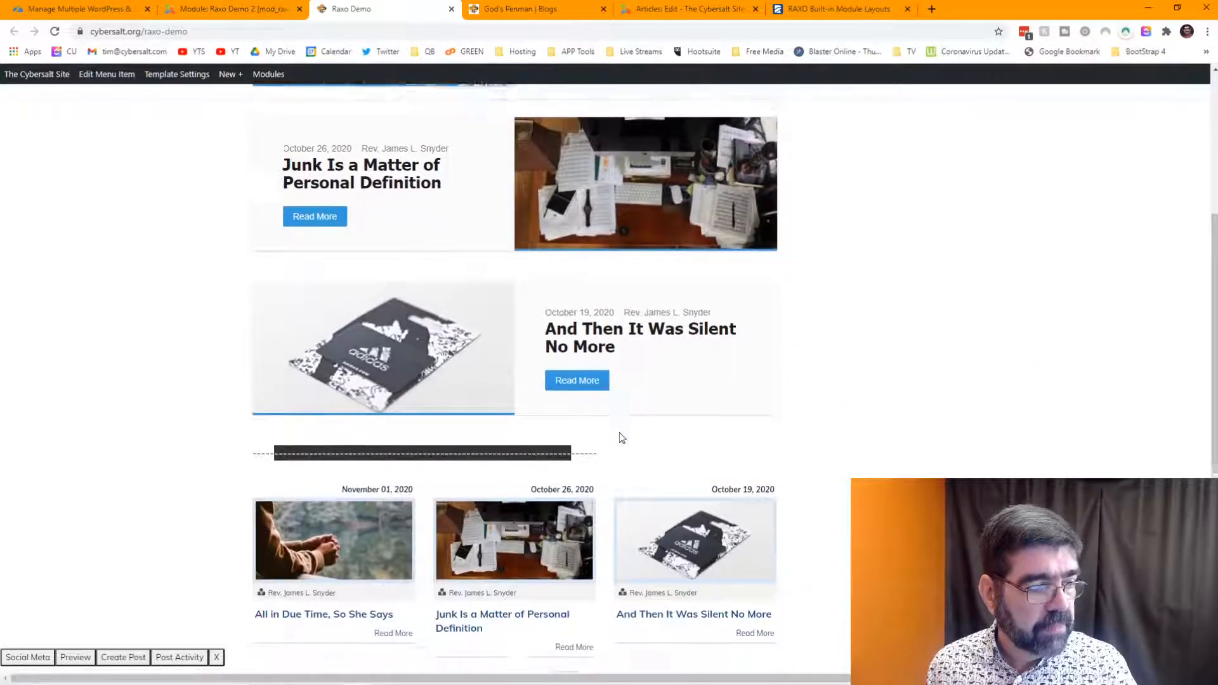
pyautogui.scroll(-2, 622, 437)
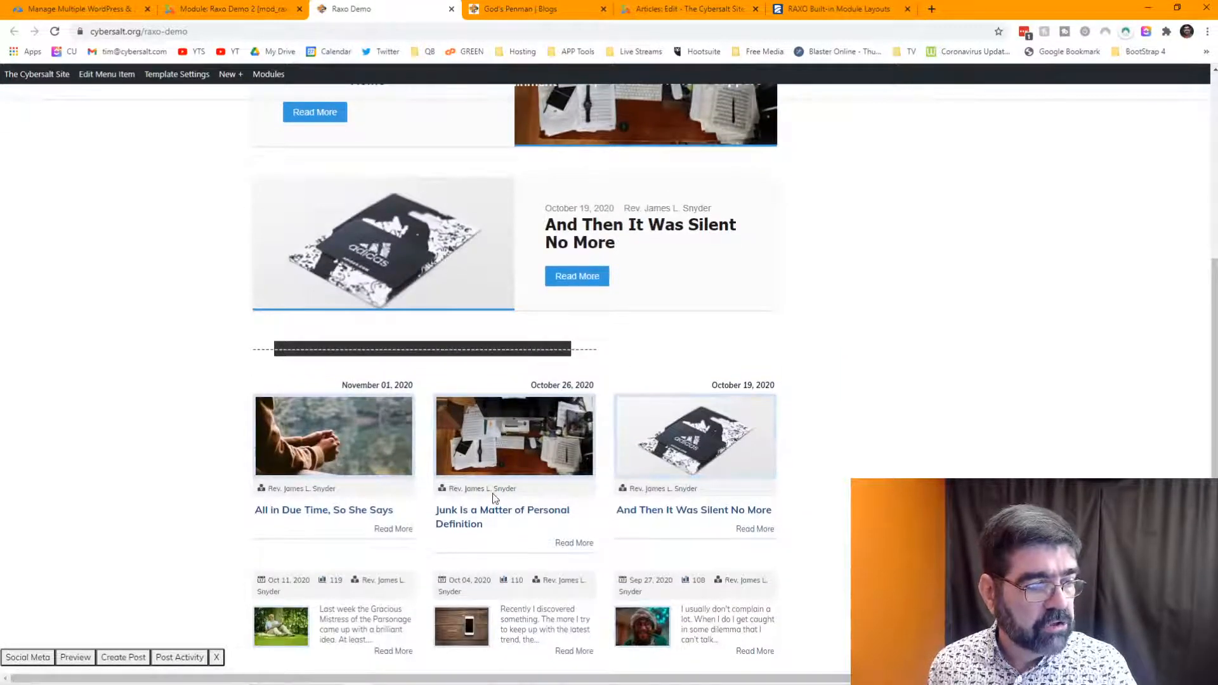
pyautogui.scroll(-3, 660, 482)
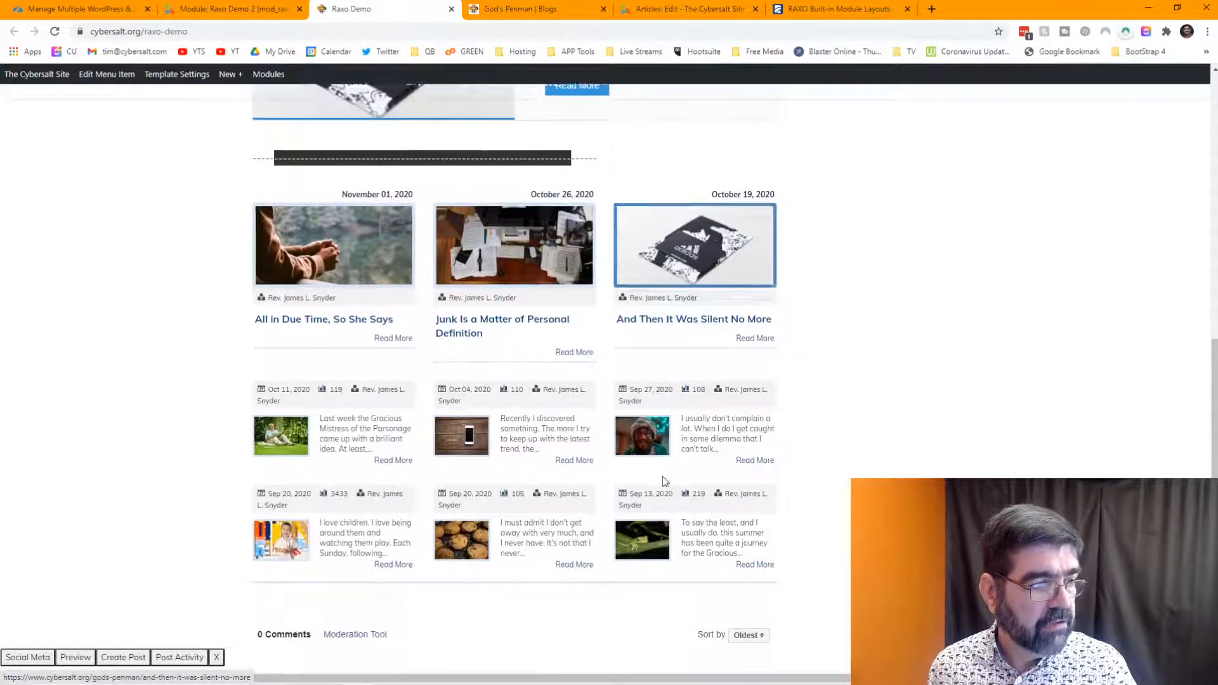
pyautogui.scroll(2, 664, 482)
pyautogui.scroll(5, 664, 482)
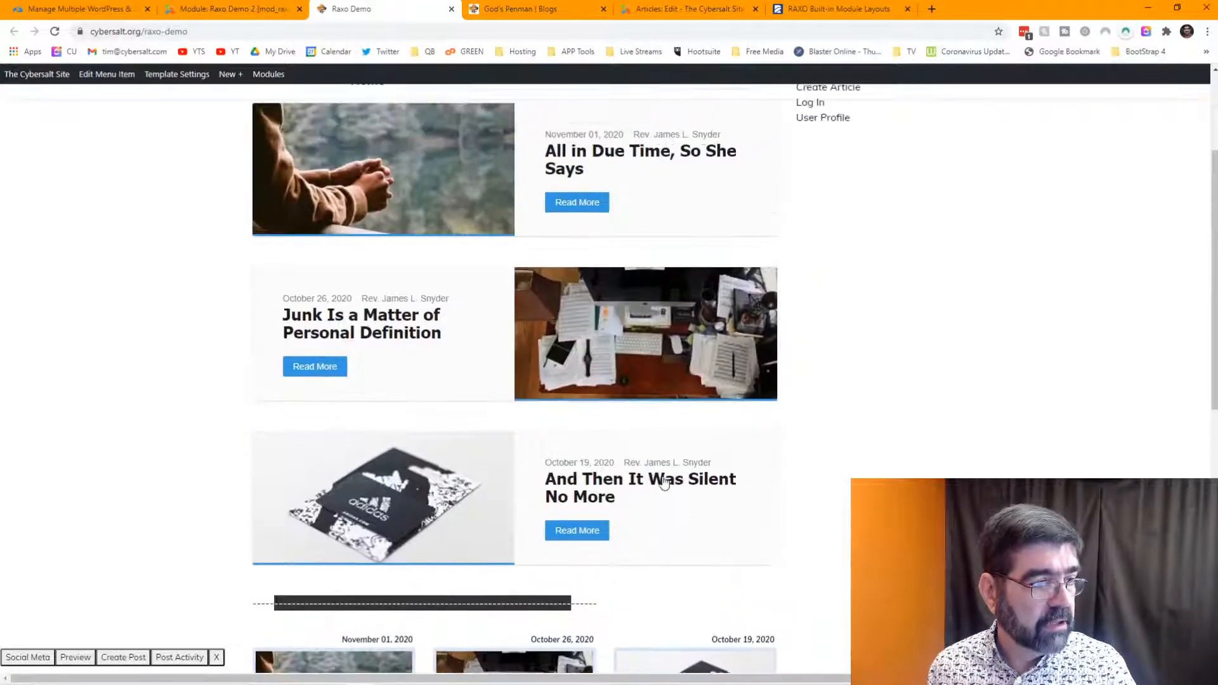
pyautogui.scroll(-5, 666, 482)
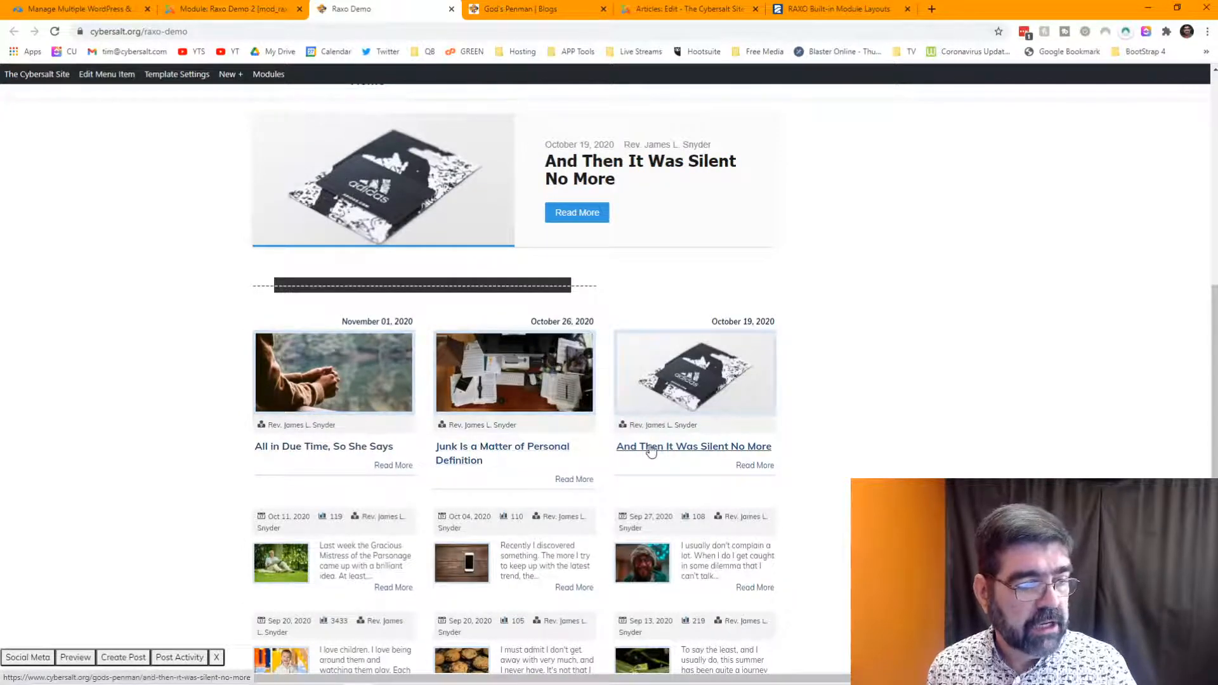
pyautogui.scroll(8, 641, 455)
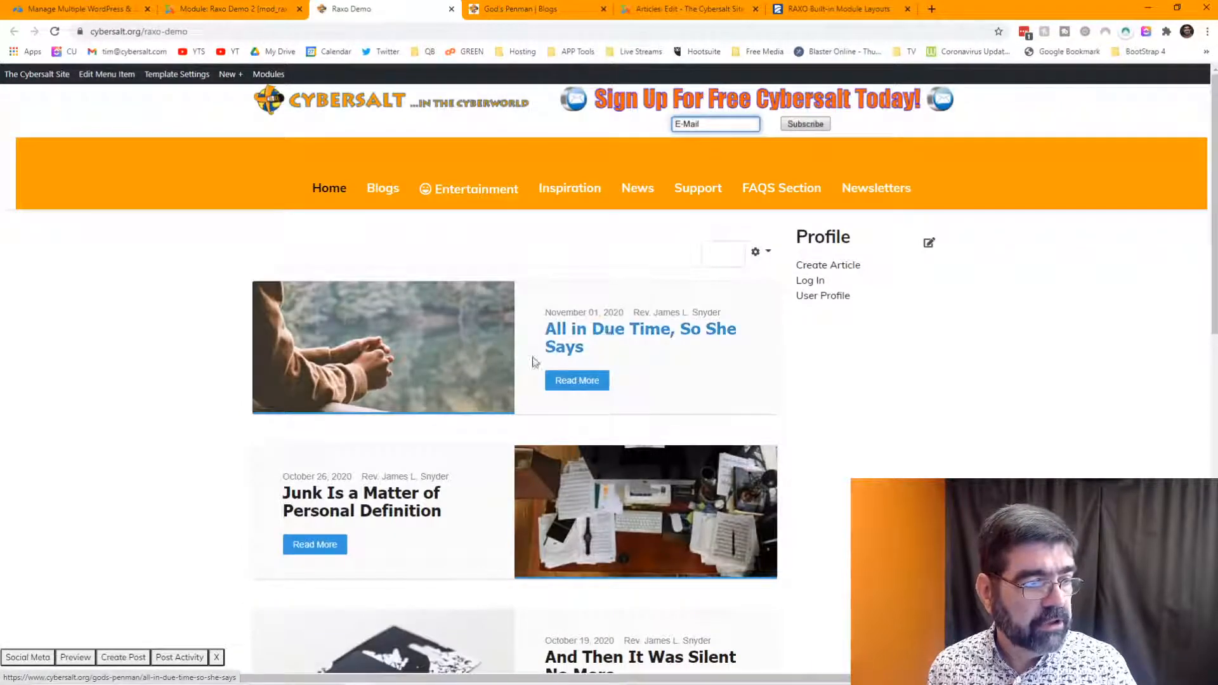
pyautogui.scroll(-2, 433, 453)
pyautogui.scroll(-3, 434, 453)
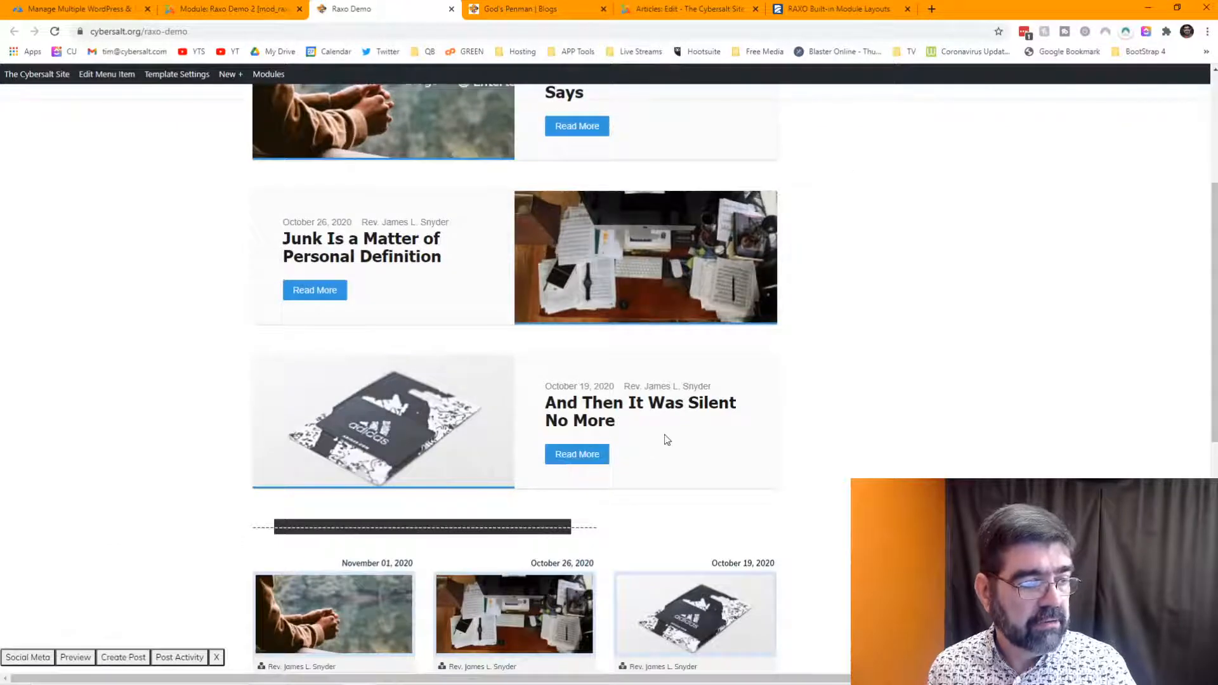
pyautogui.scroll(-2, 667, 440)
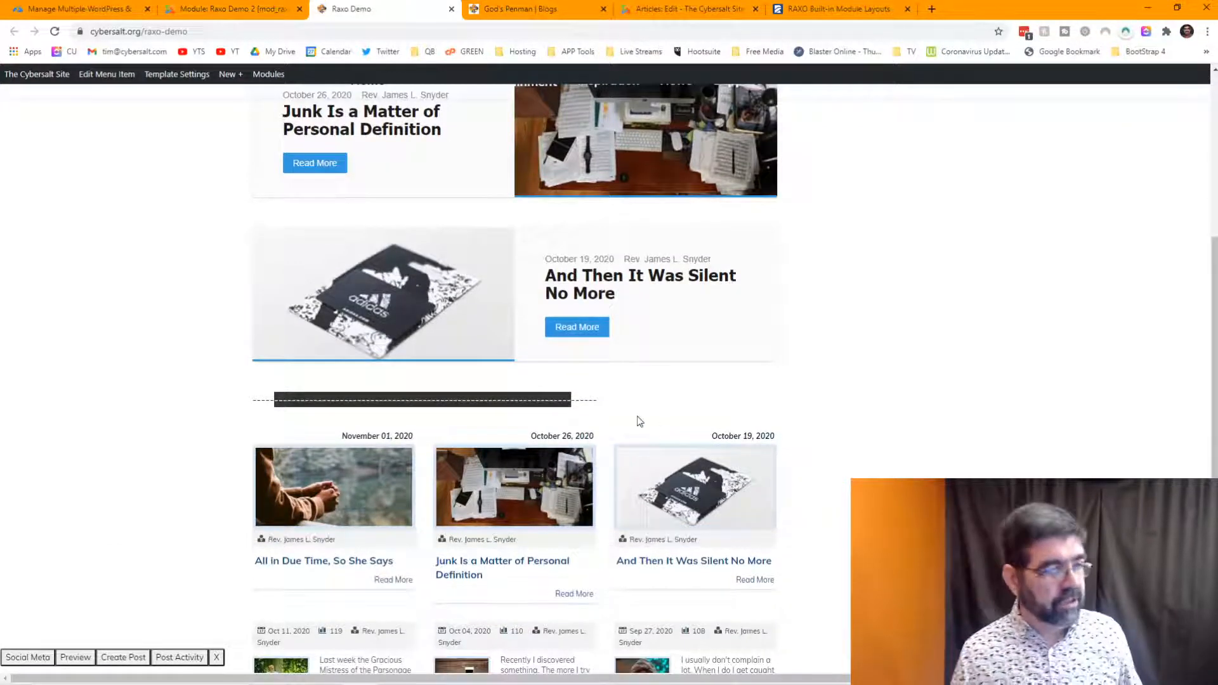
pyautogui.hotkey('ctrl', 'shift', 'Tab')
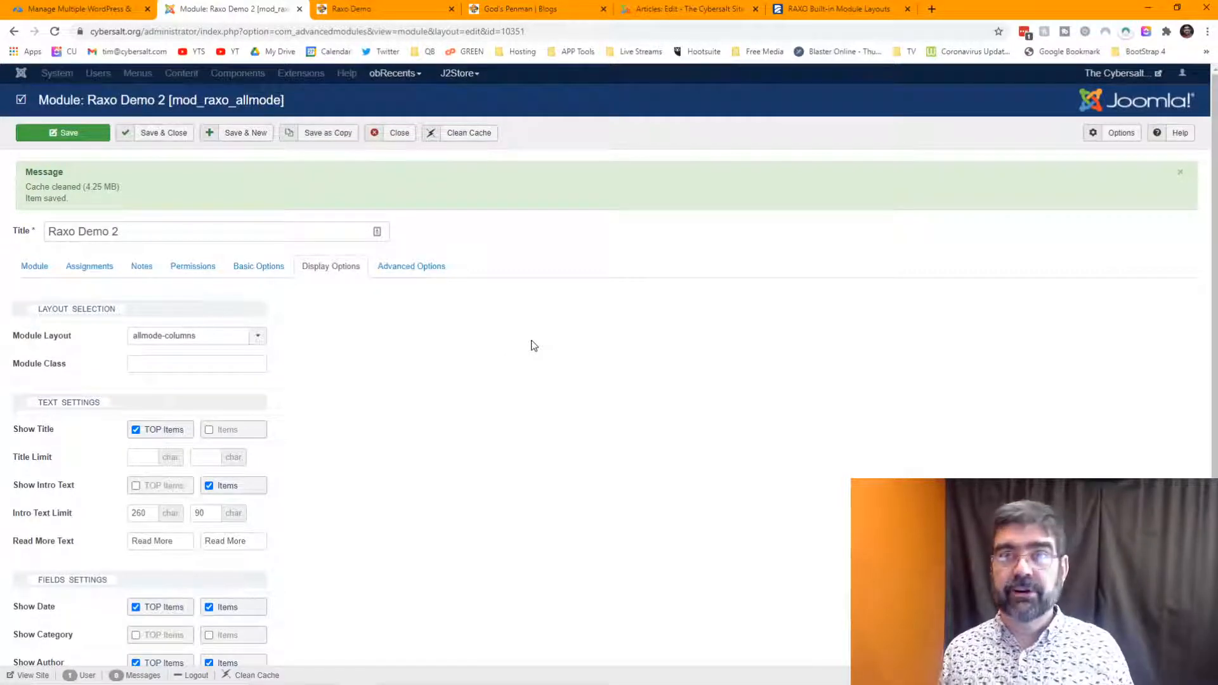
# - Enter 3 in Raxo Demo 2's Advanced Options Skipped Items, then view the Raxo Demo page
pyautogui.scroll(-3, 526, 343)
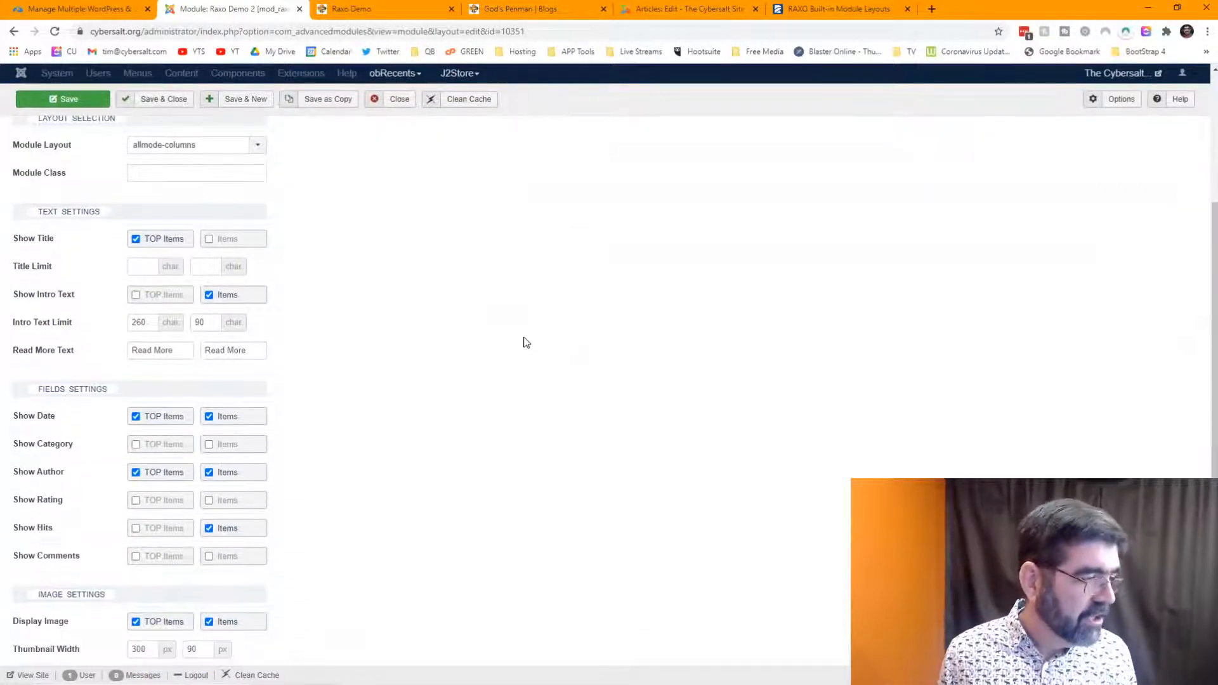
pyautogui.scroll(3, 527, 343)
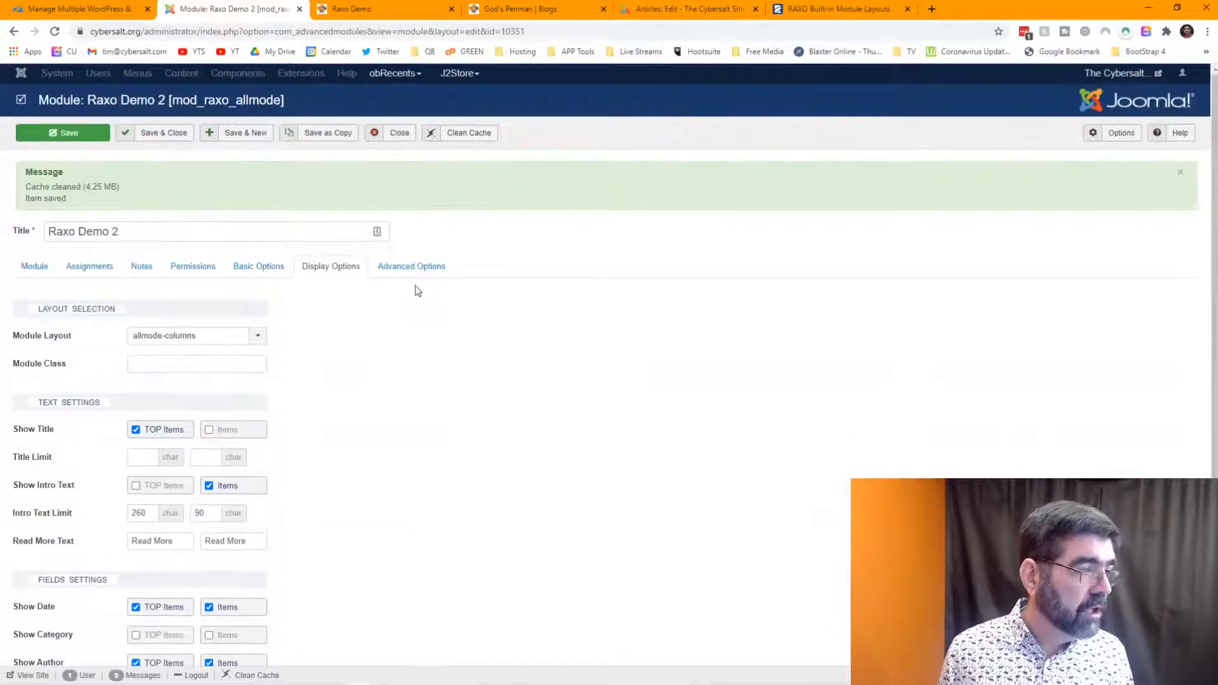
pyautogui.click(414, 267)
pyautogui.scroll(-2, 498, 303)
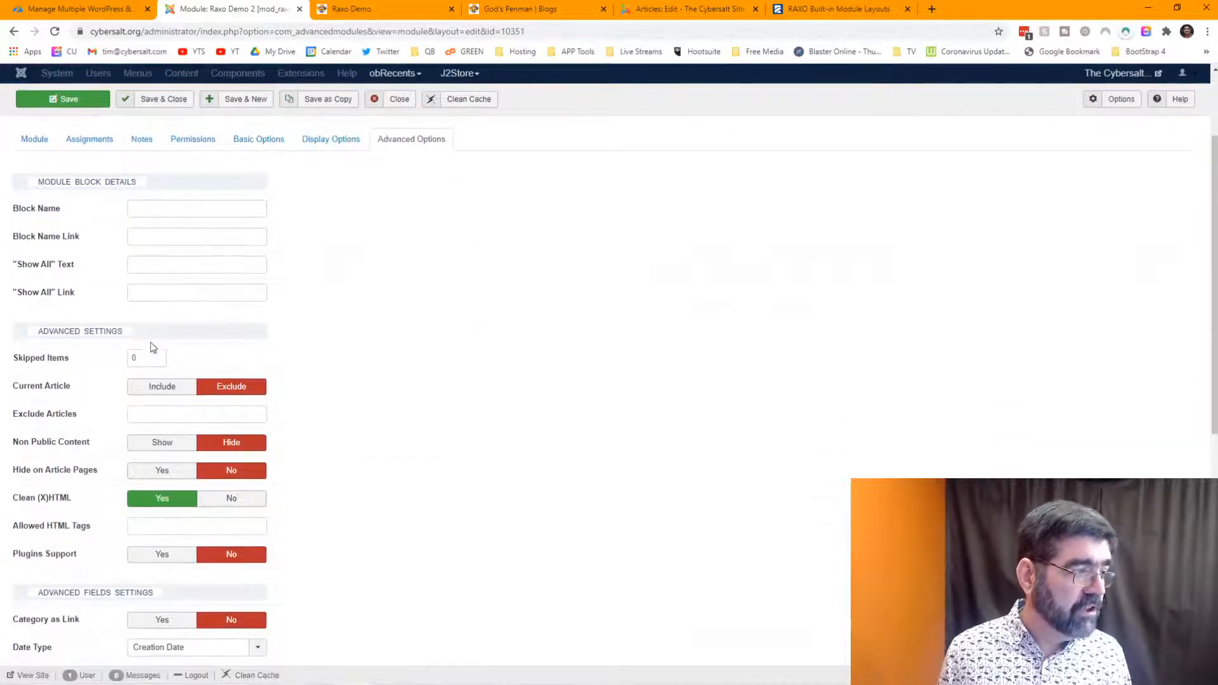
pyautogui.moveTo(145, 357); pyautogui.dragTo(127, 364)
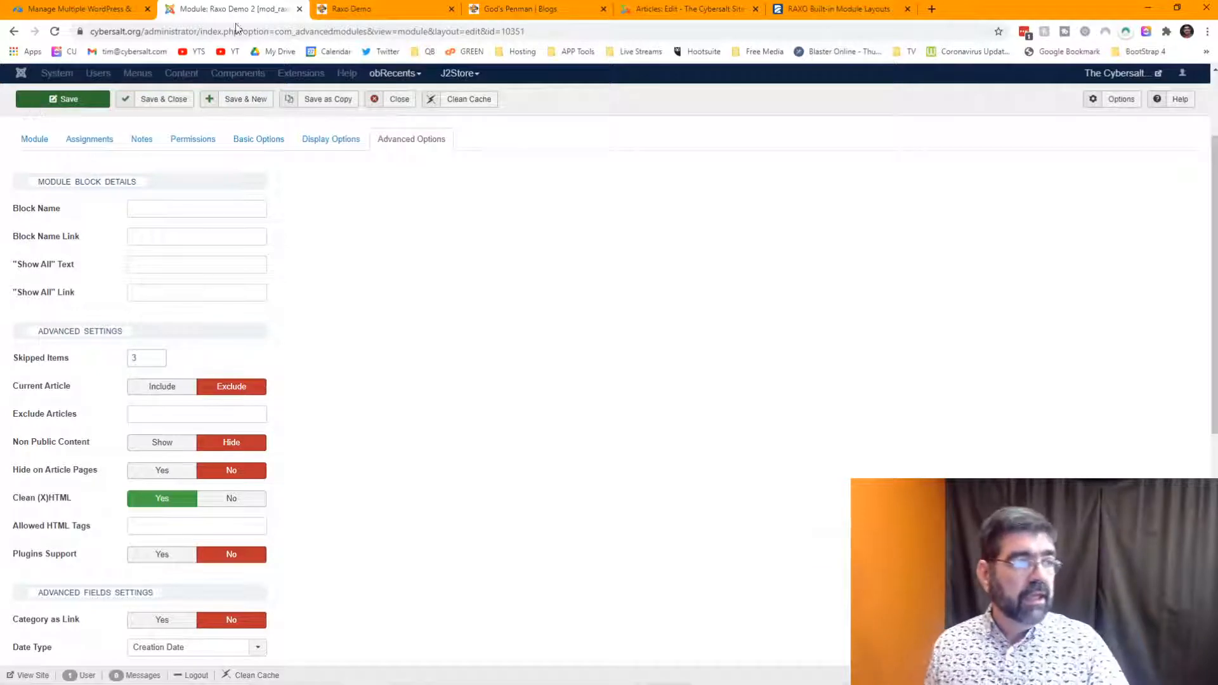
pyautogui.click(342, 9)
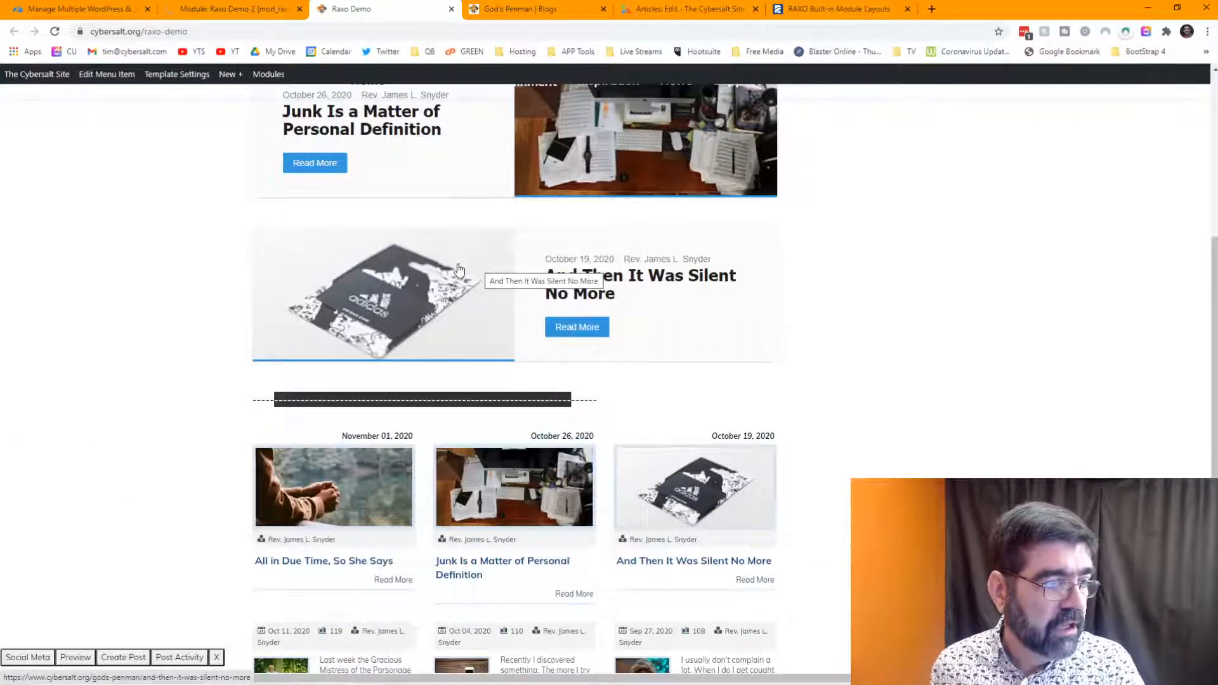
# - Reload the Raxo Demo page to see the grid start with the October 11 post
pyautogui.scroll(-3, 482, 273)
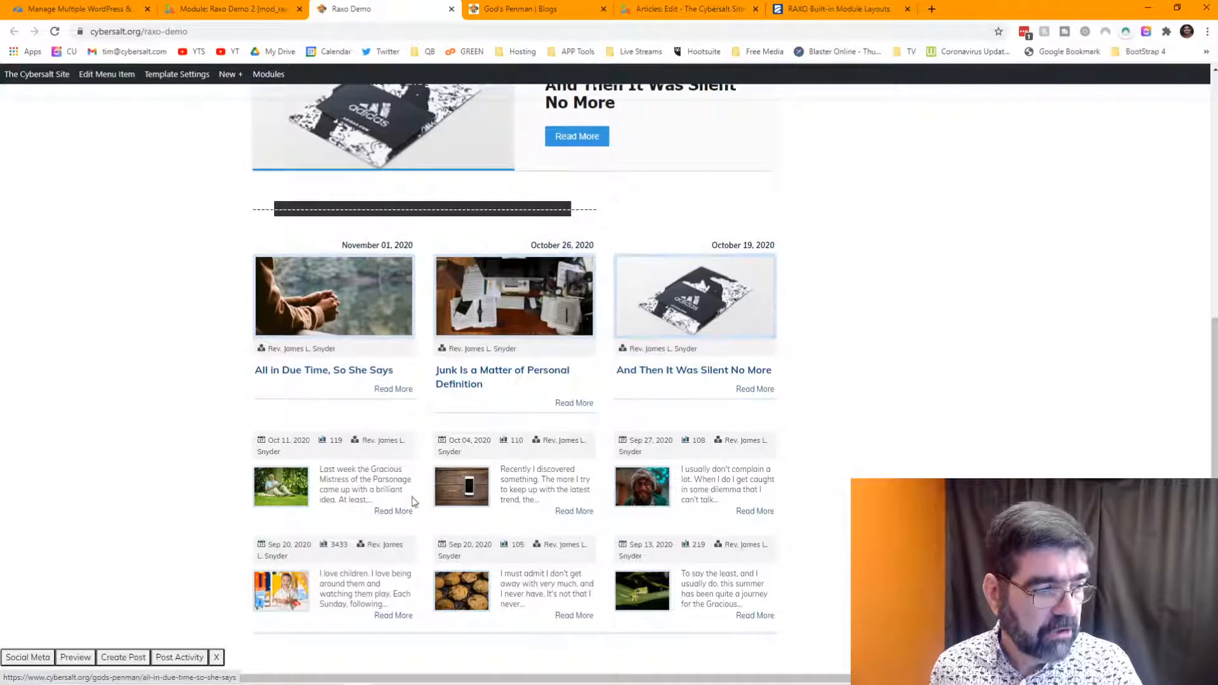
pyautogui.scroll(5, 541, 462)
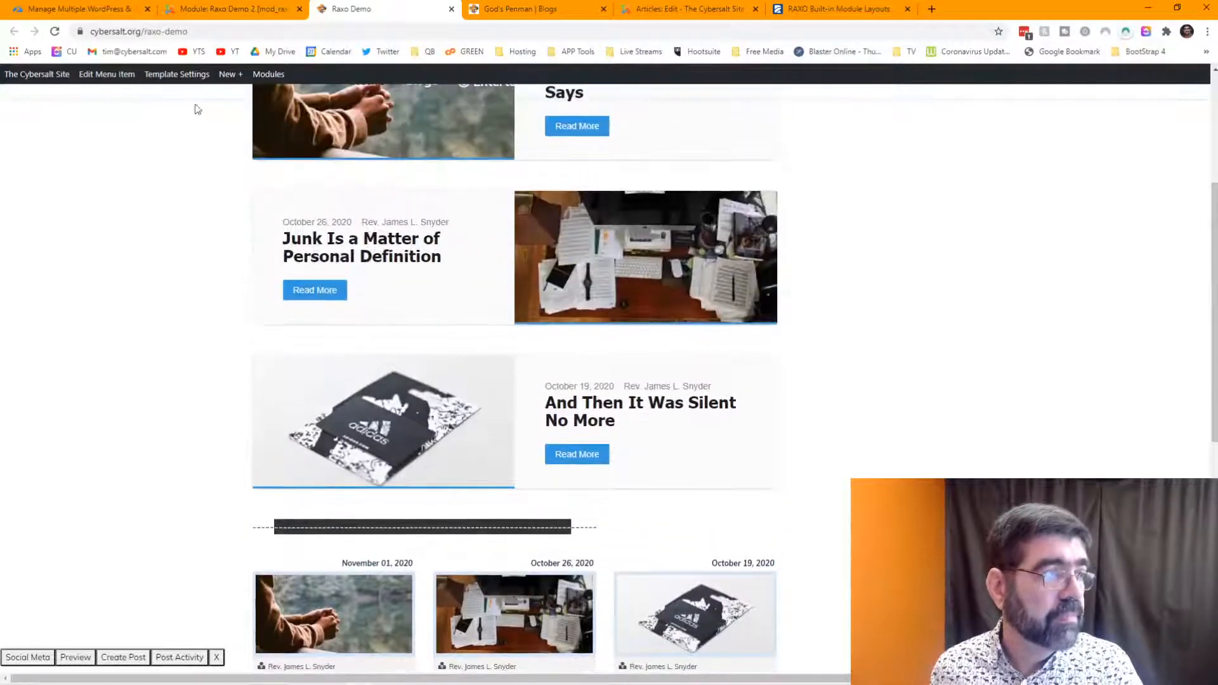
pyautogui.click(55, 33)
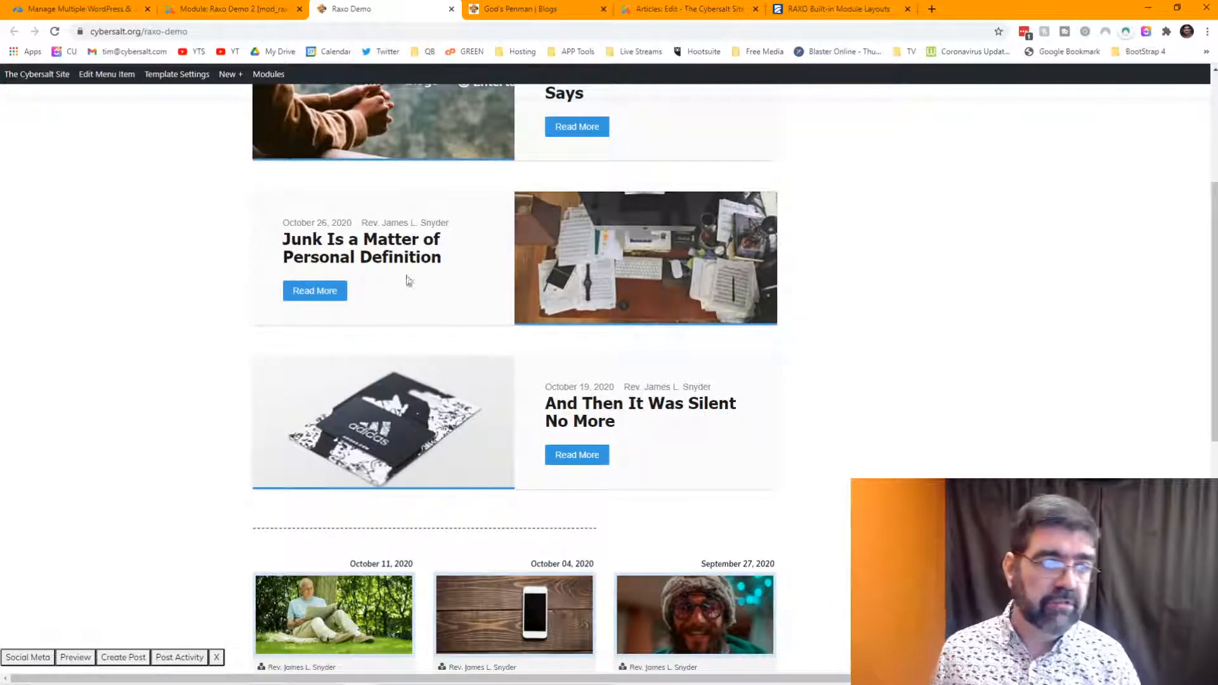
pyautogui.scroll(-2, 611, 326)
pyautogui.scroll(-1, 613, 326)
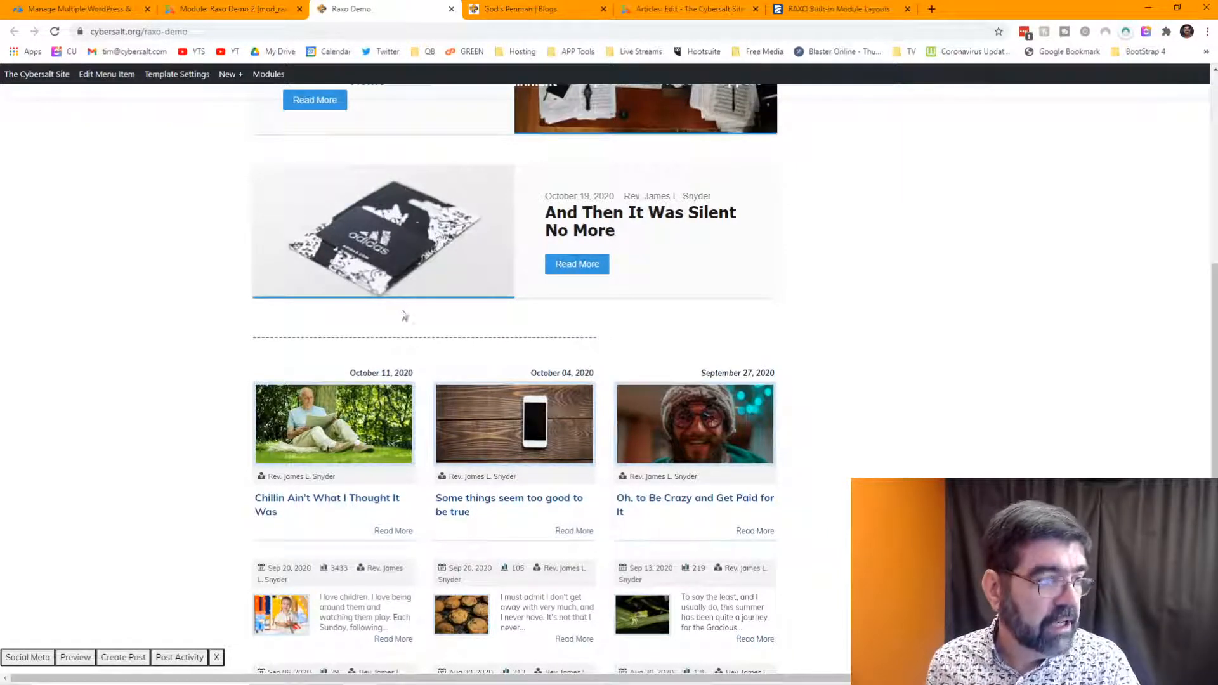
# - Delete the blank line between the two module shortcodes in the Raxo Demo article and save
pyautogui.click(231, 9)
pyautogui.click(648, 12)
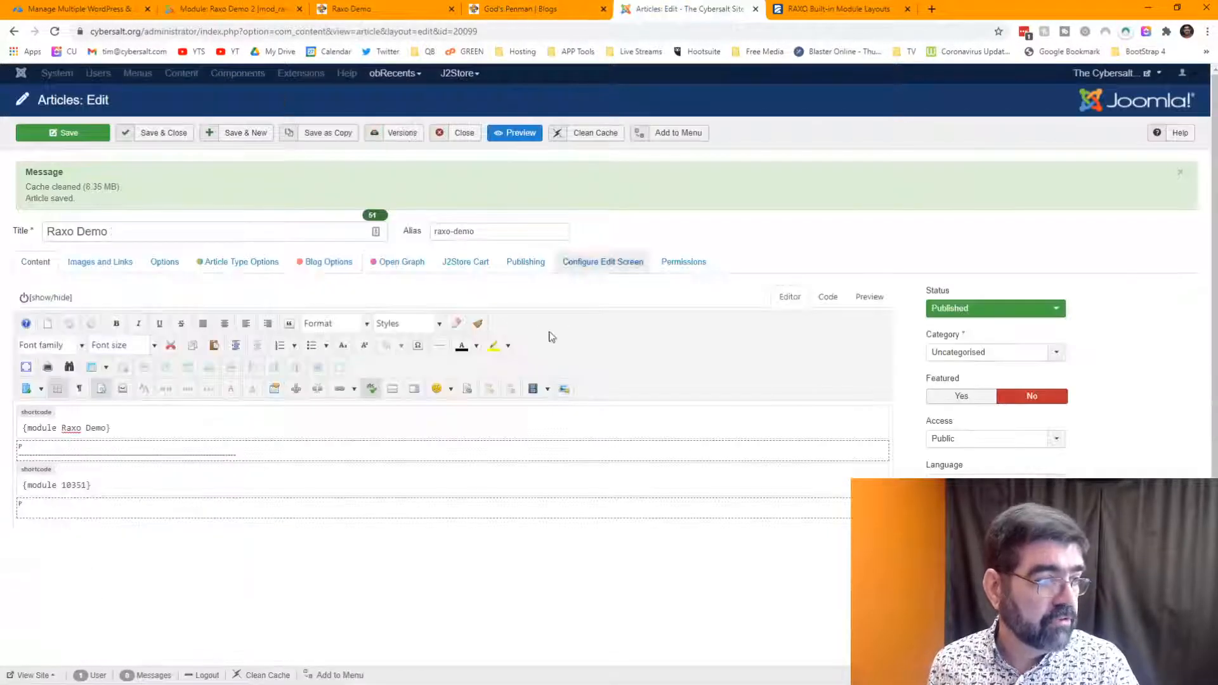
pyautogui.moveTo(255, 458); pyautogui.dragTo(17, 455)
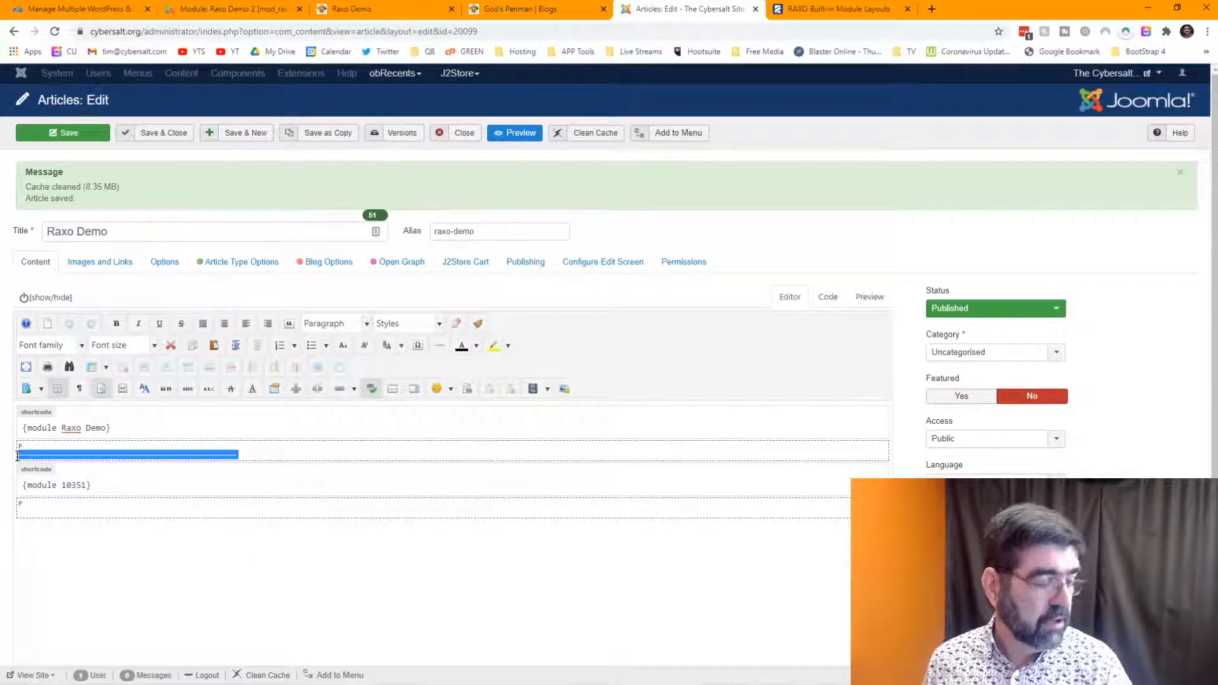
pyautogui.press('BackSpace')
pyautogui.press('BackSpace')
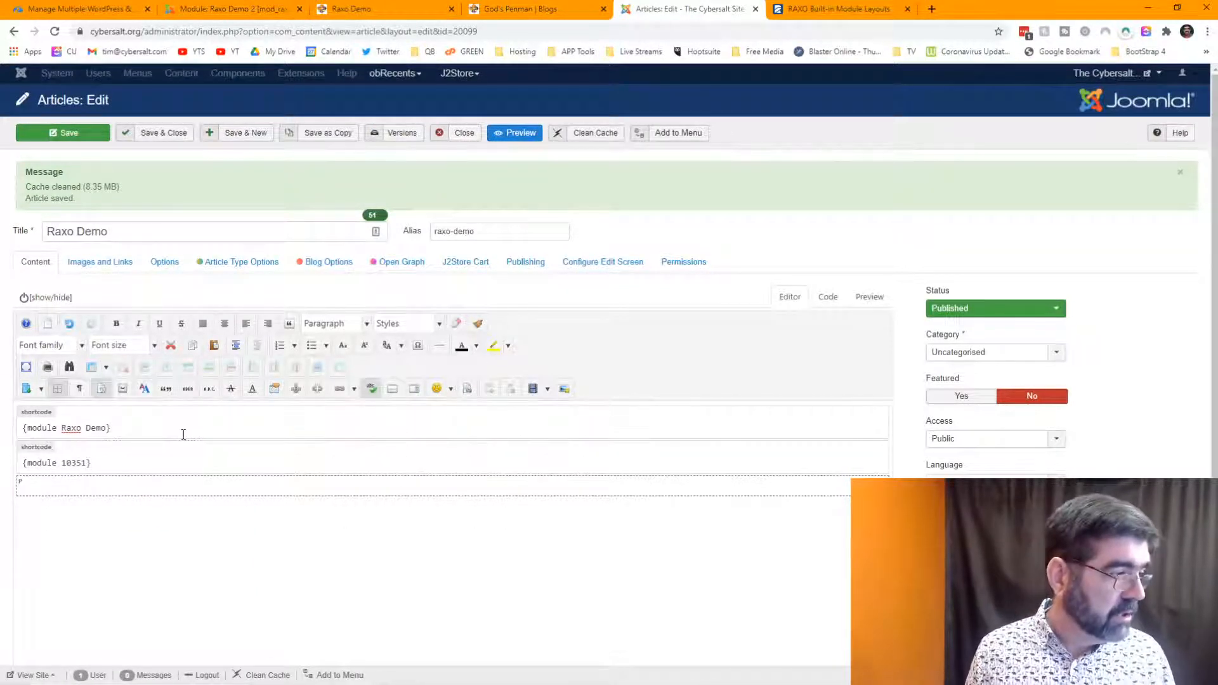
pyautogui.click(62, 134)
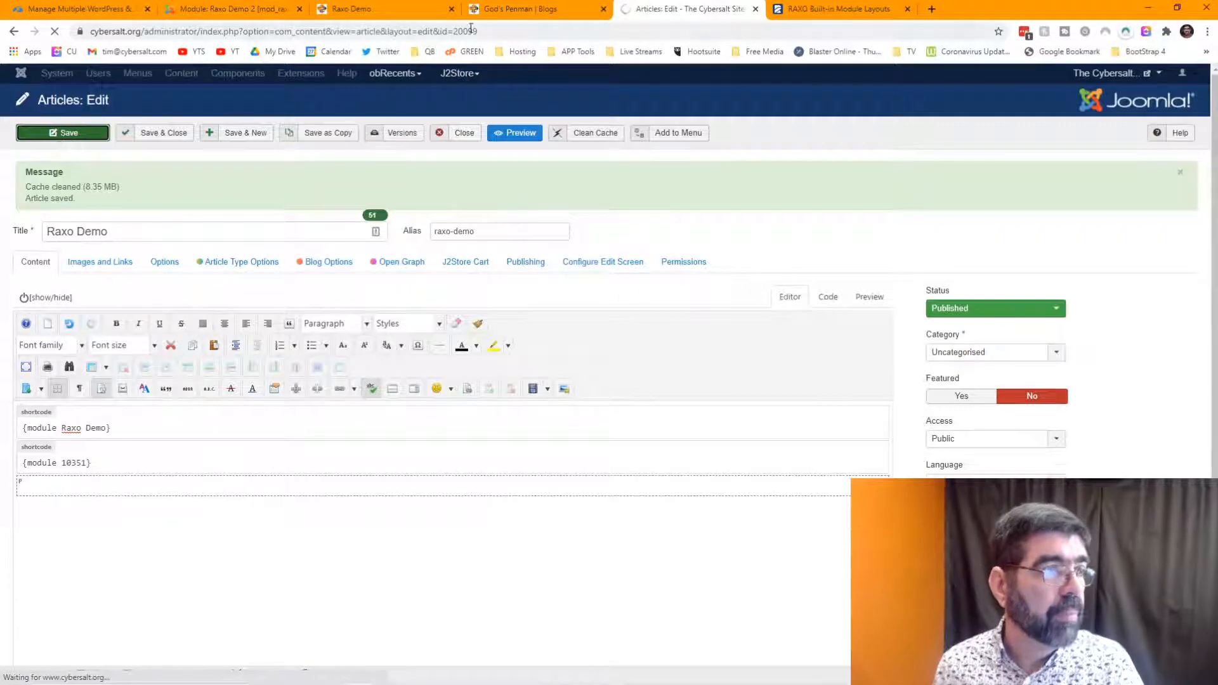
# - Reload the Raxo Demo page to review three top posts above six smaller dated posts
pyautogui.click(499, 10)
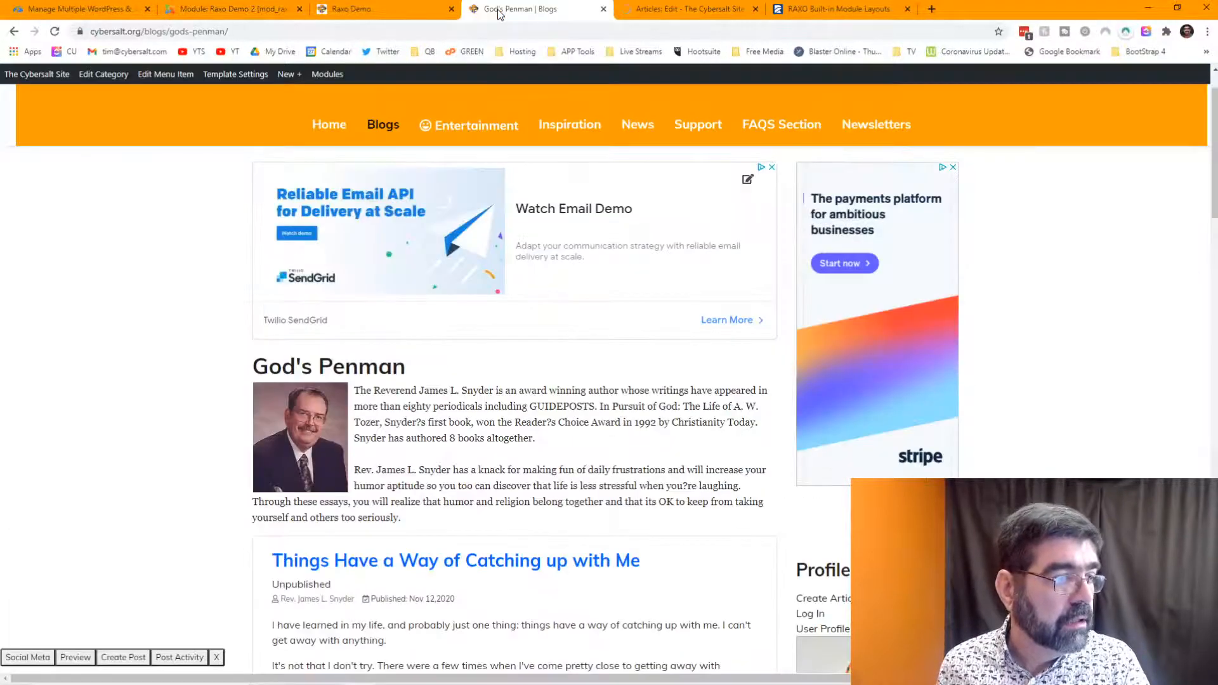
pyautogui.click(381, 9)
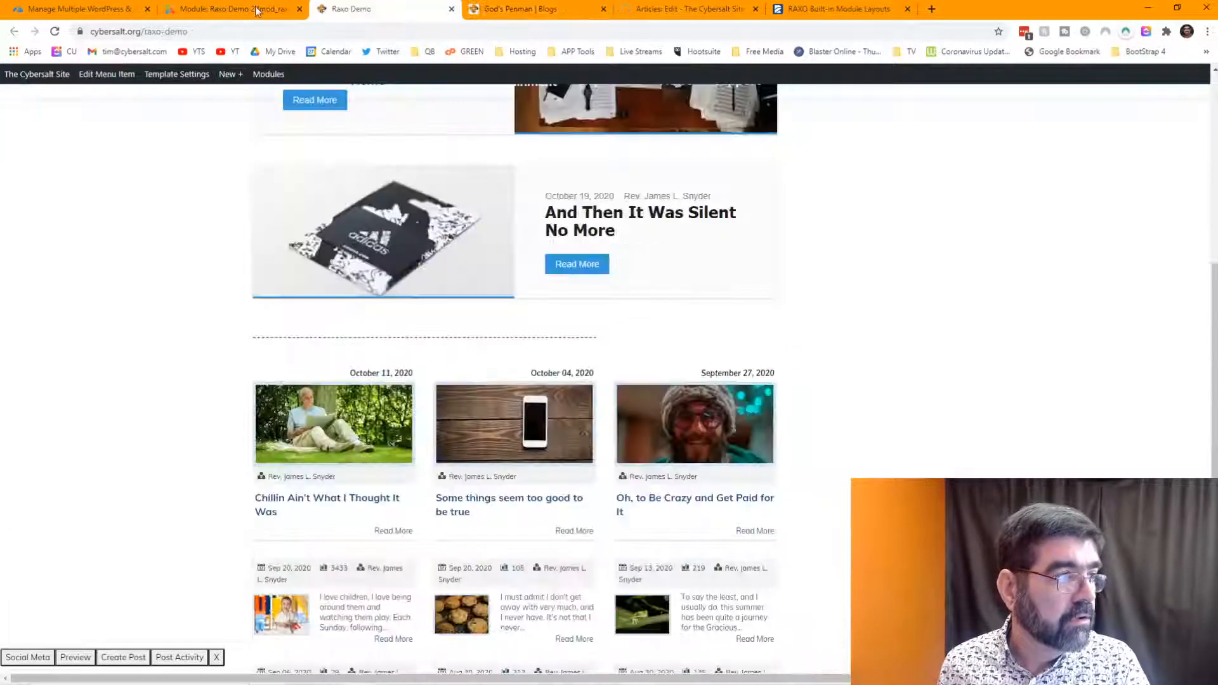
pyautogui.click(54, 32)
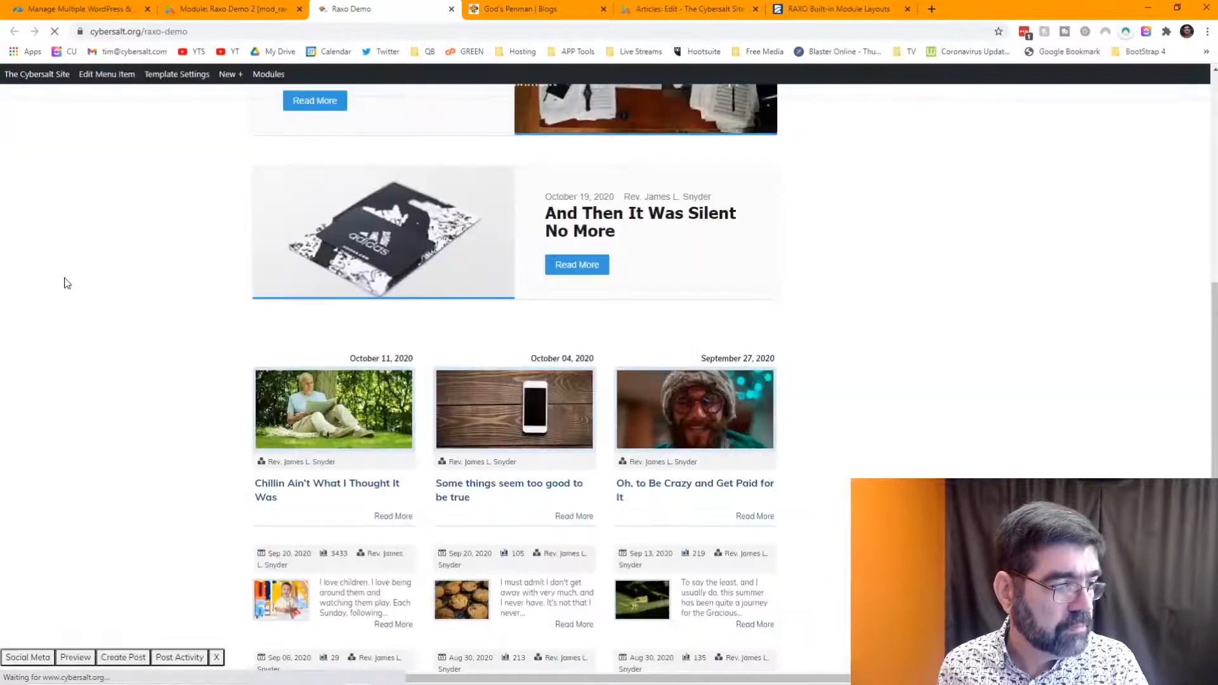
pyautogui.scroll(3, 110, 258)
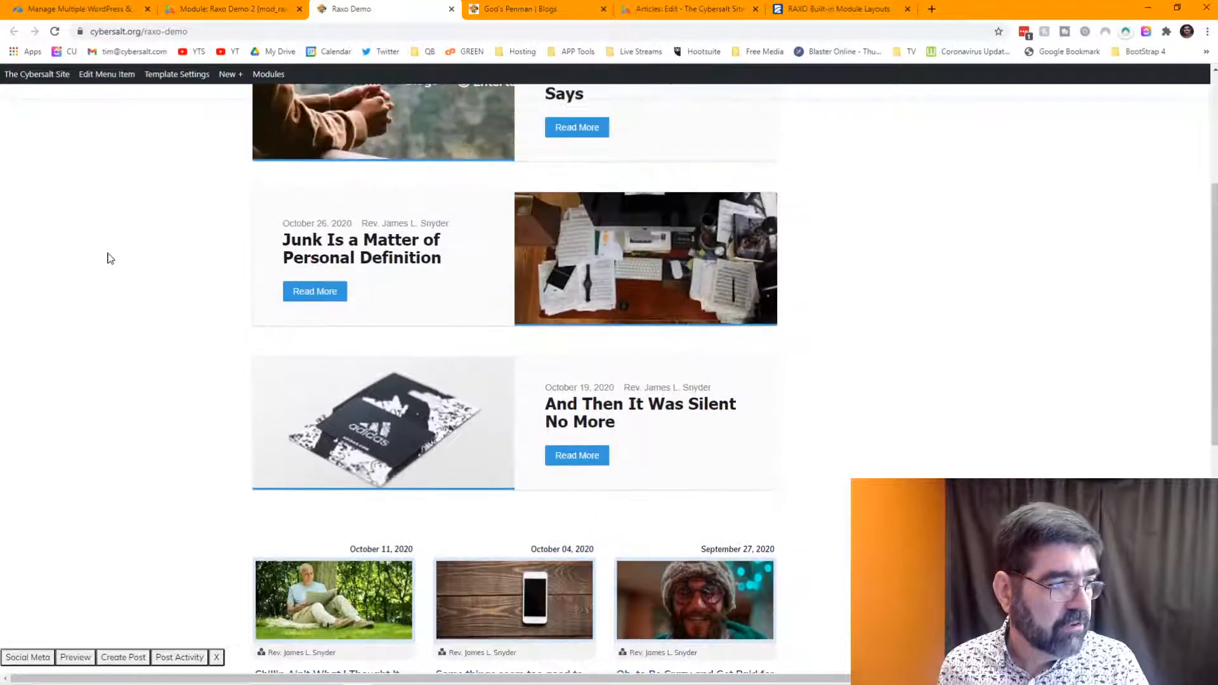
pyautogui.scroll(-2, 110, 258)
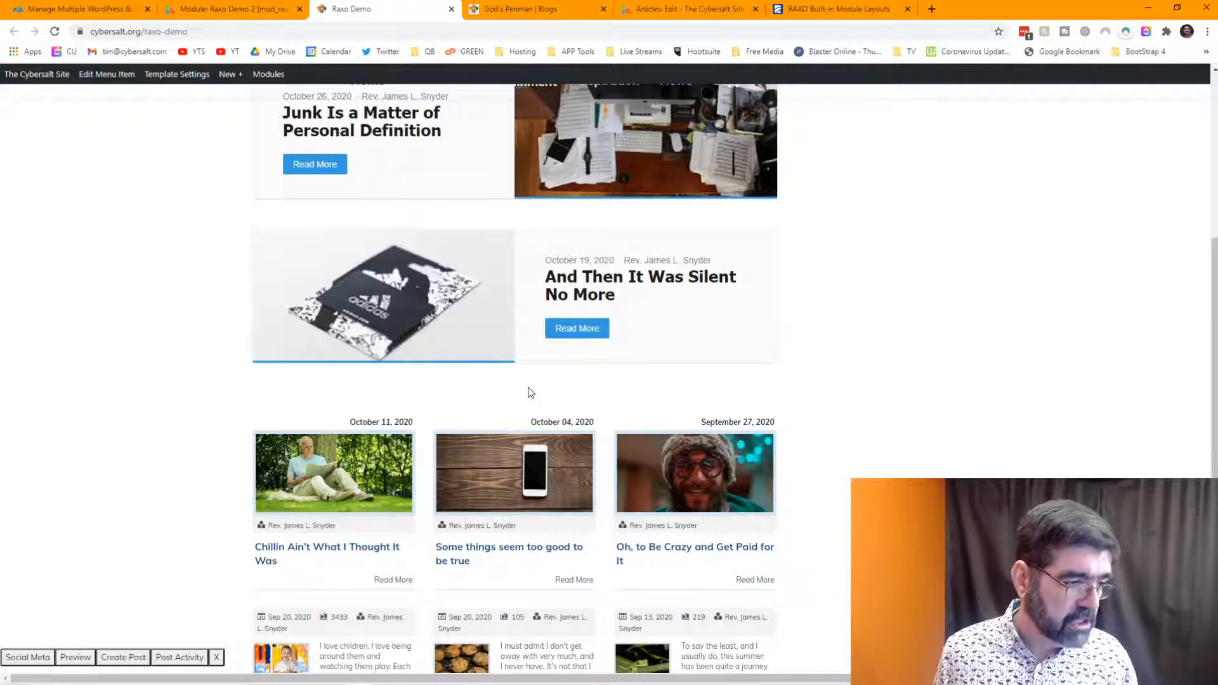
pyautogui.scroll(-2, 582, 363)
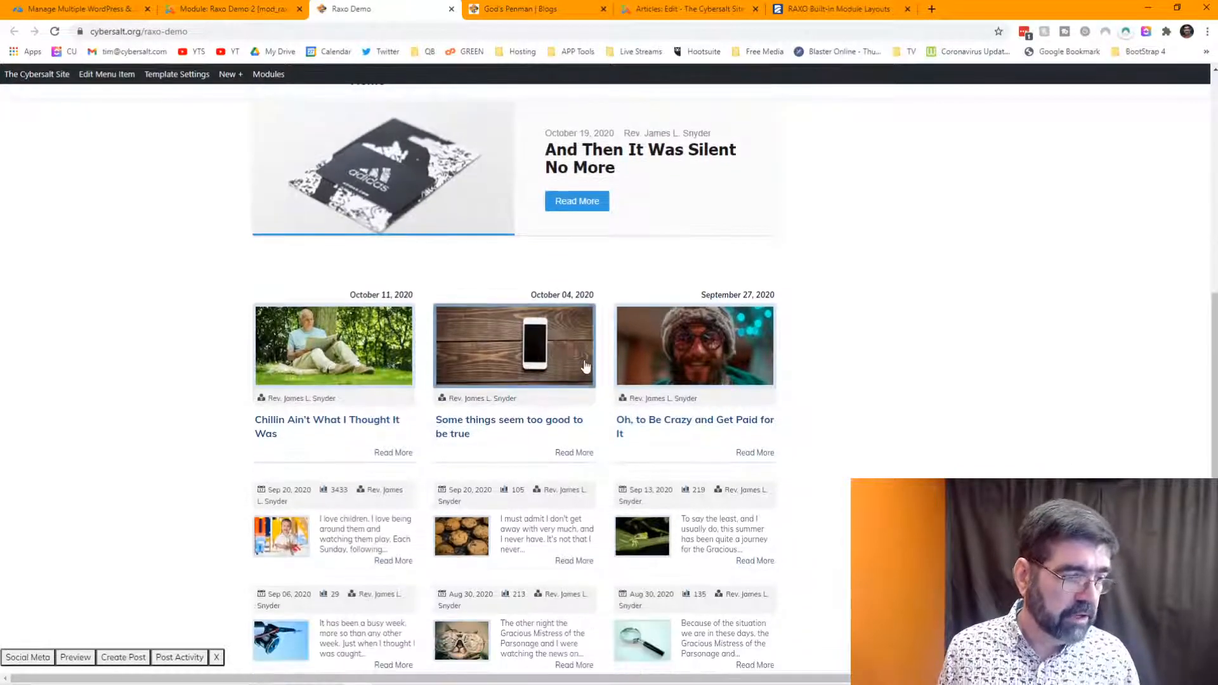
pyautogui.scroll(-1, 585, 365)
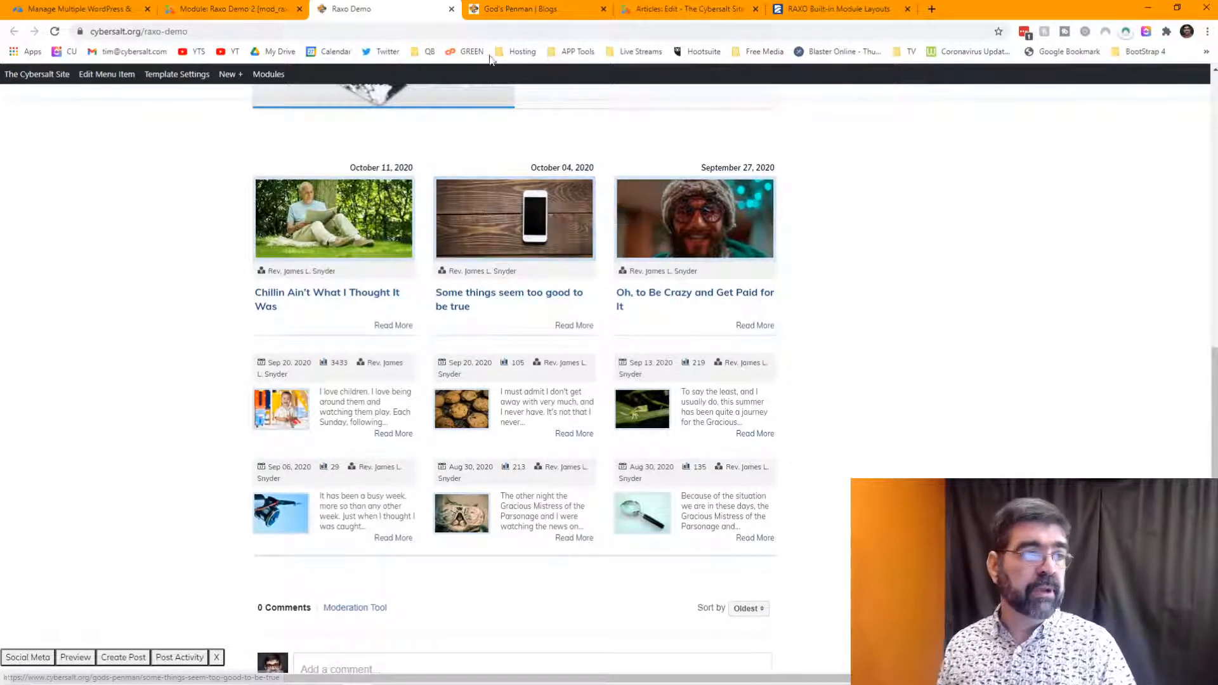
# - Delete the <p>&nbsp;</p> line in the article's Code view and save the Raxo Demo article
pyautogui.click(654, 11)
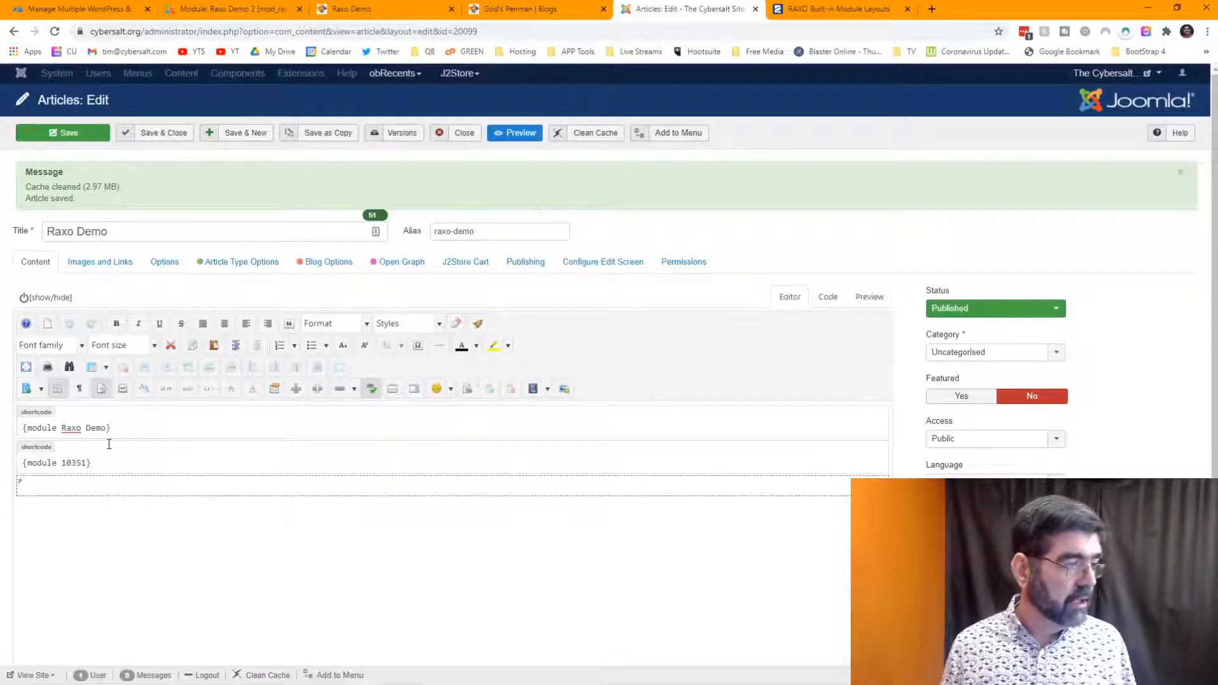
pyautogui.click(836, 296)
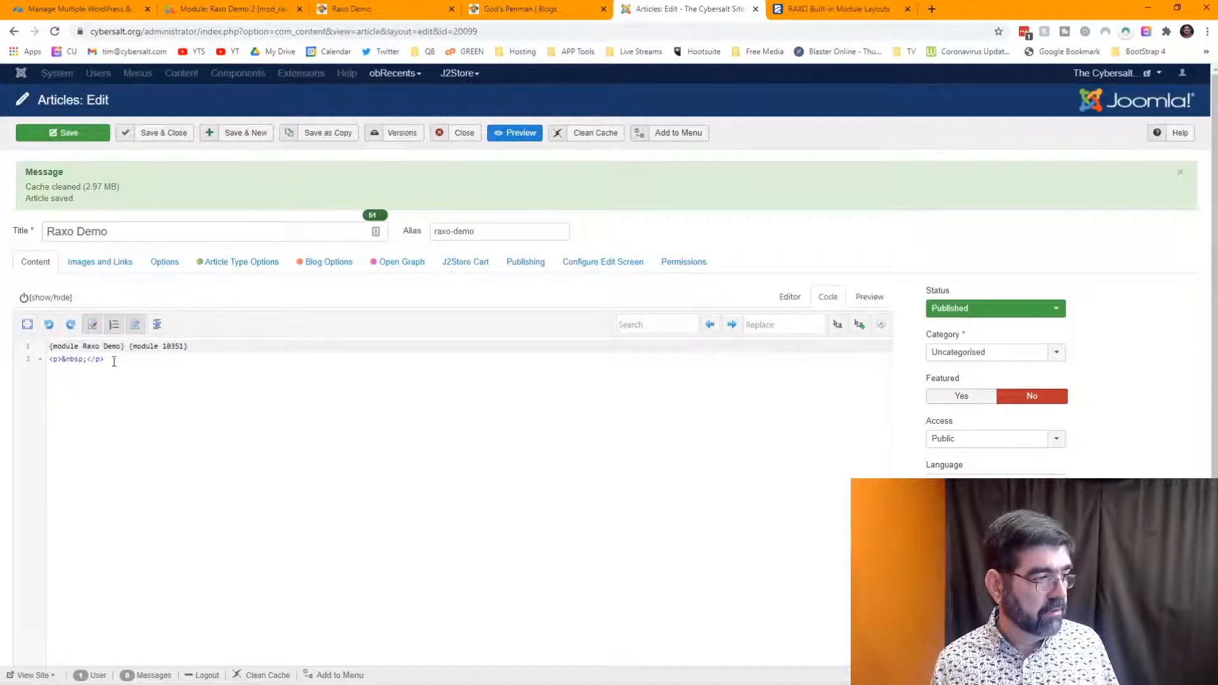
pyautogui.moveTo(114, 361); pyautogui.dragTo(49, 360)
pyautogui.press('BackSpace')
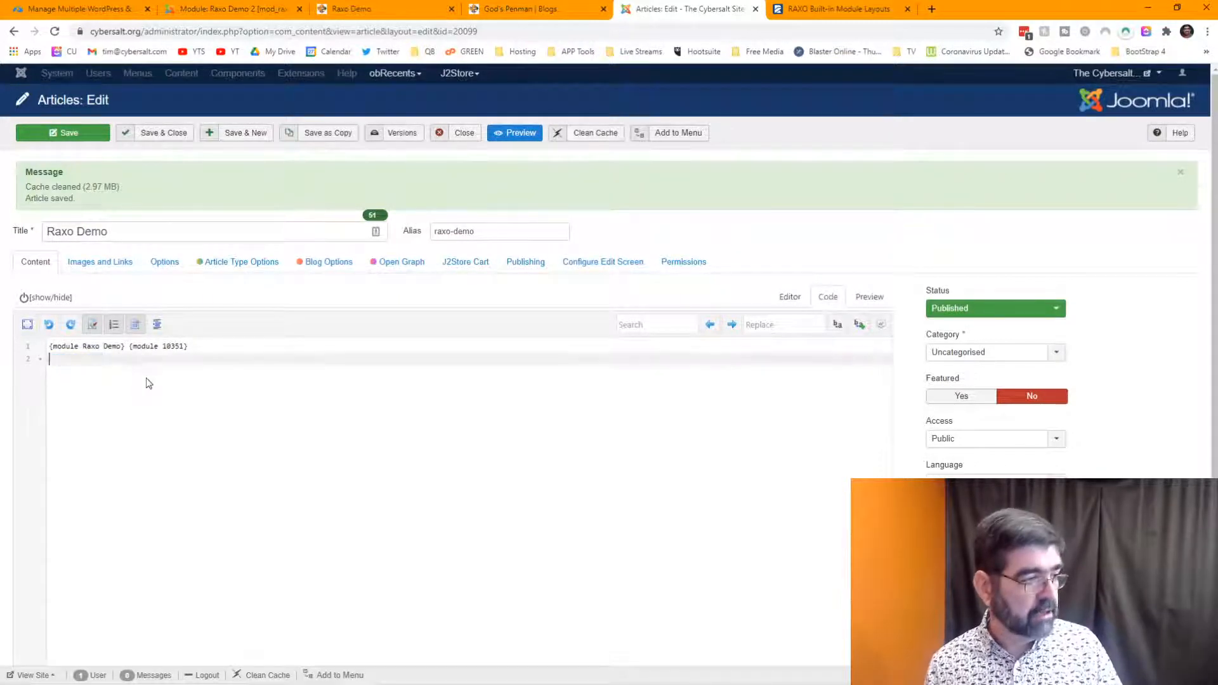
pyautogui.click(96, 135)
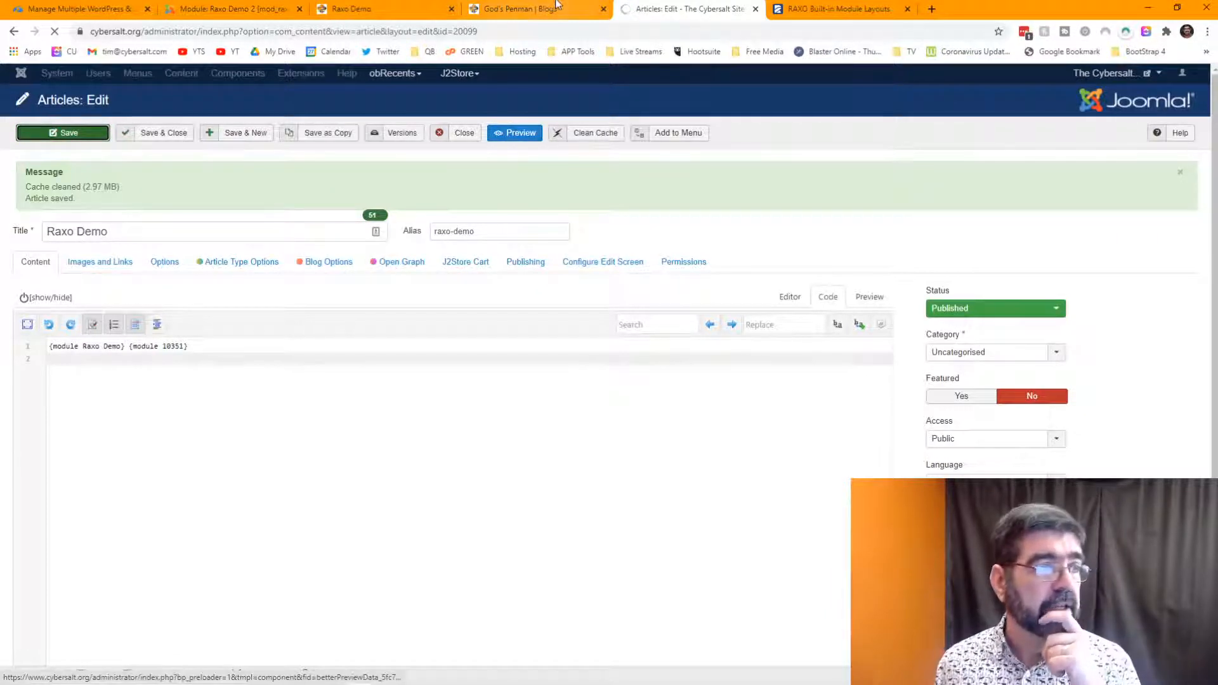
pyautogui.click(242, 13)
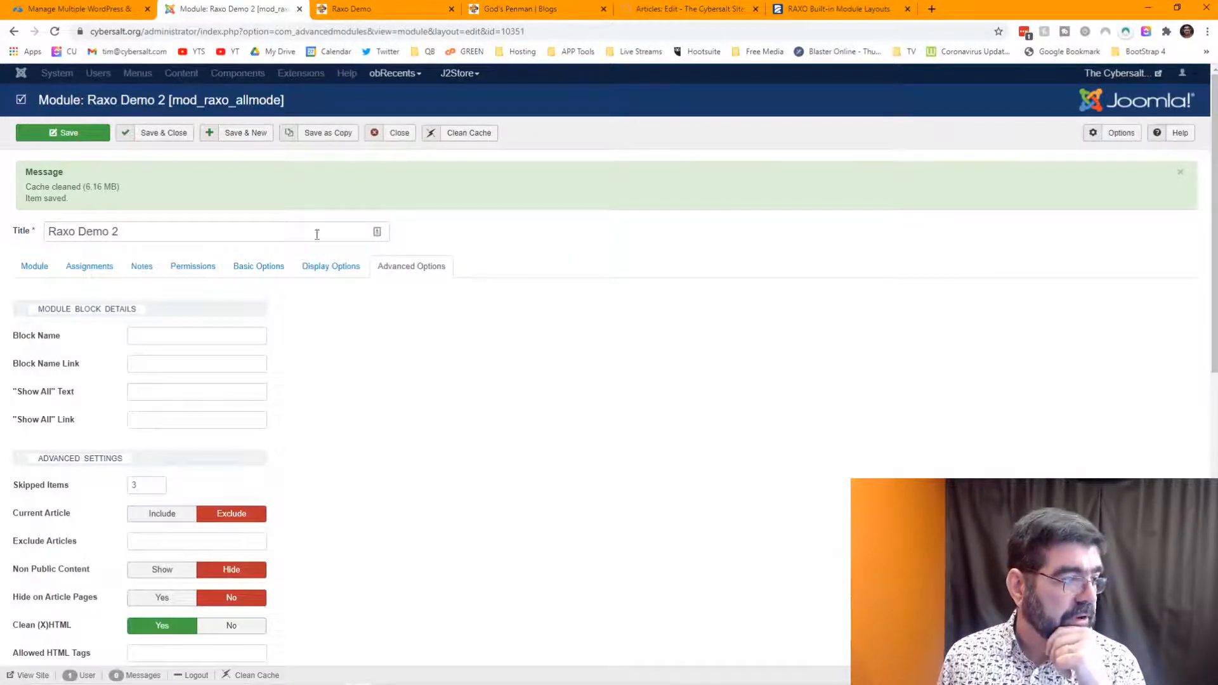
# - Read the Current Article and Exclude Articles help in Raxo Demo 2, then return to the article editor
pyautogui.scroll(-3, 622, 282)
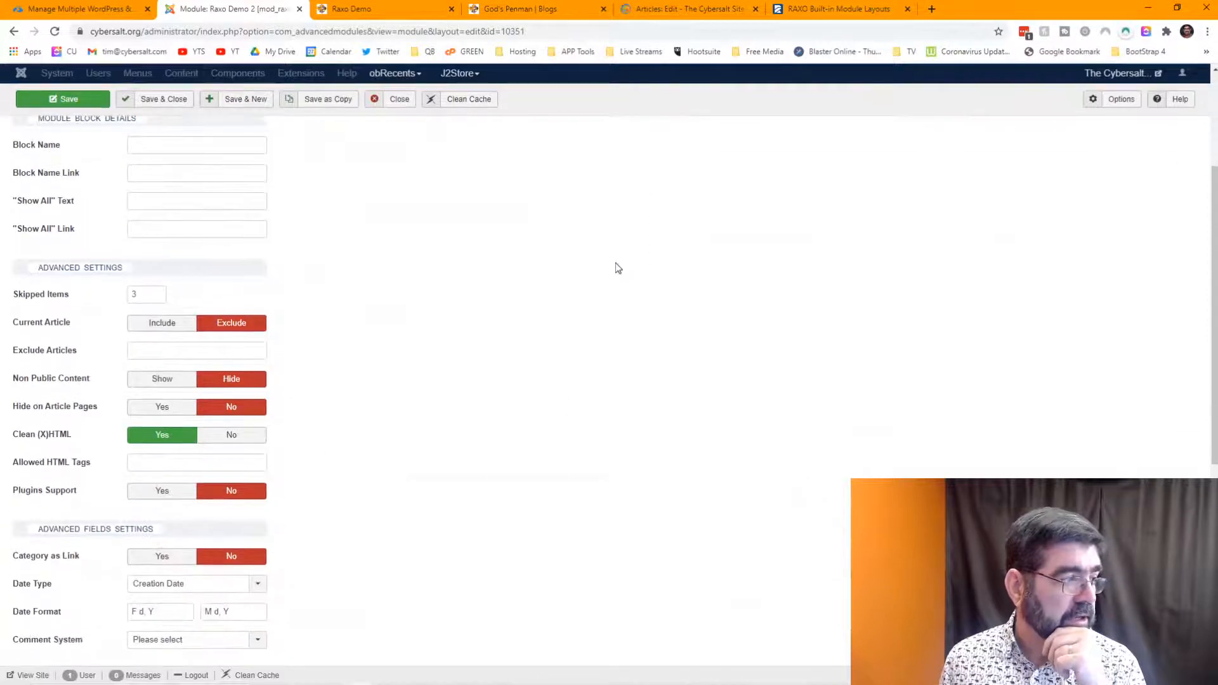
pyautogui.moveTo(58, 332)
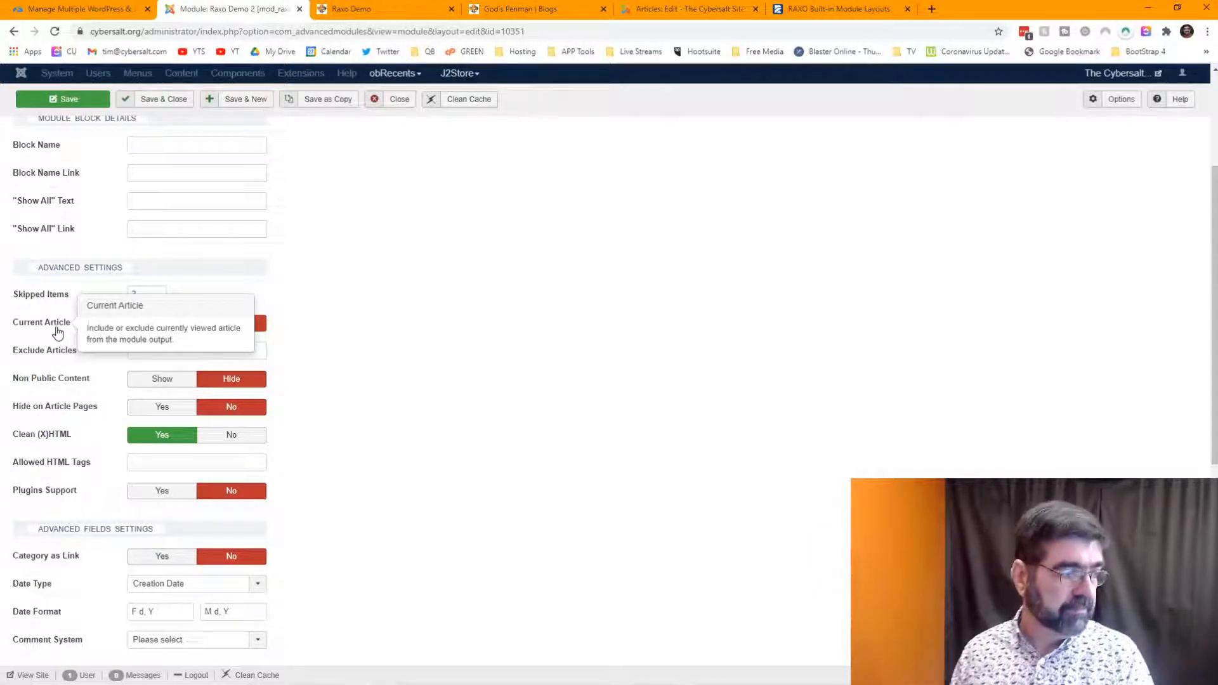
pyautogui.moveTo(36, 355)
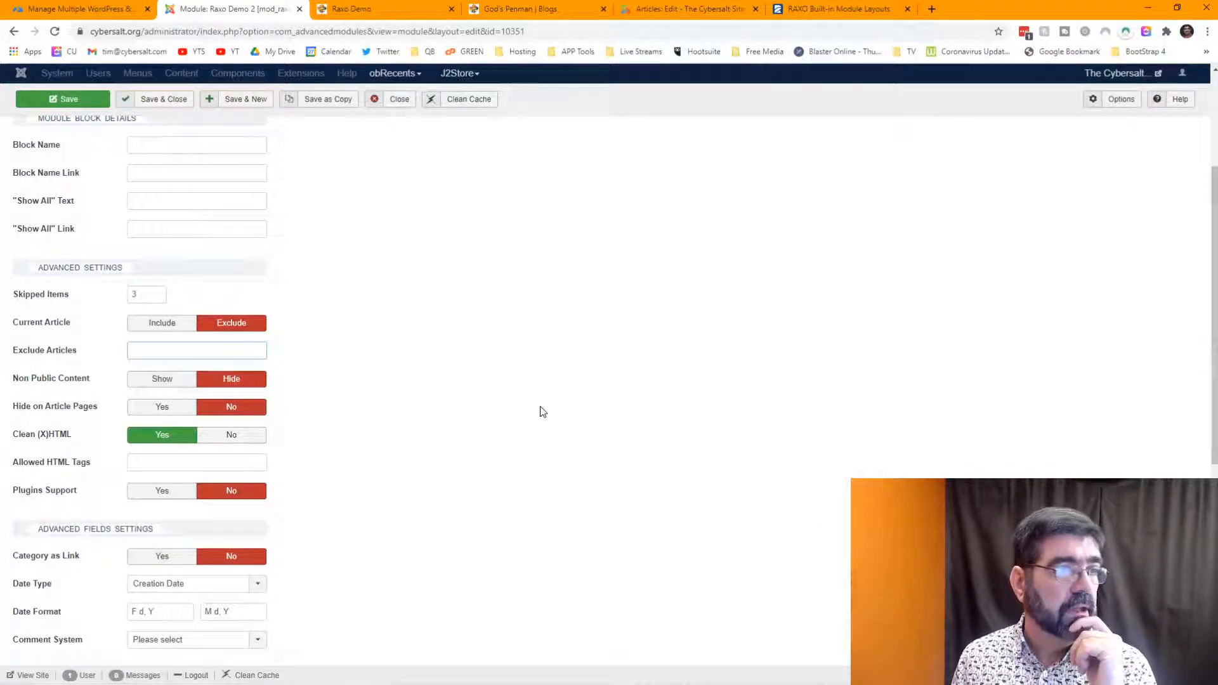
pyautogui.click(652, 11)
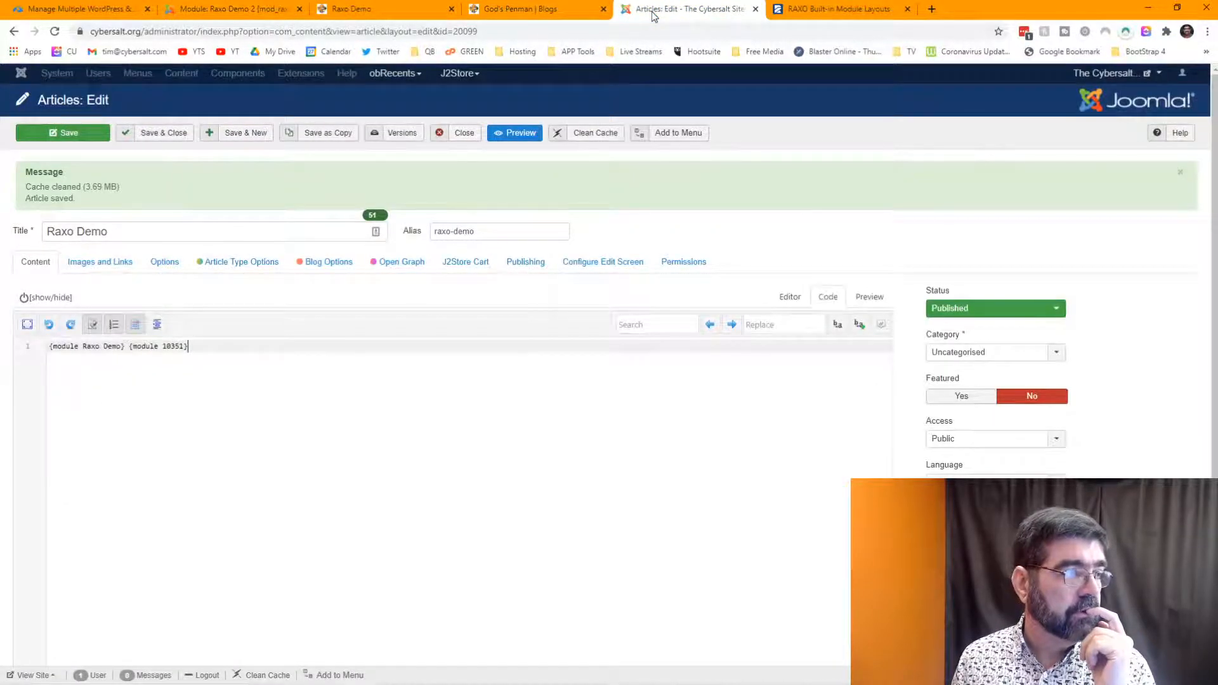
pyautogui.click(243, 11)
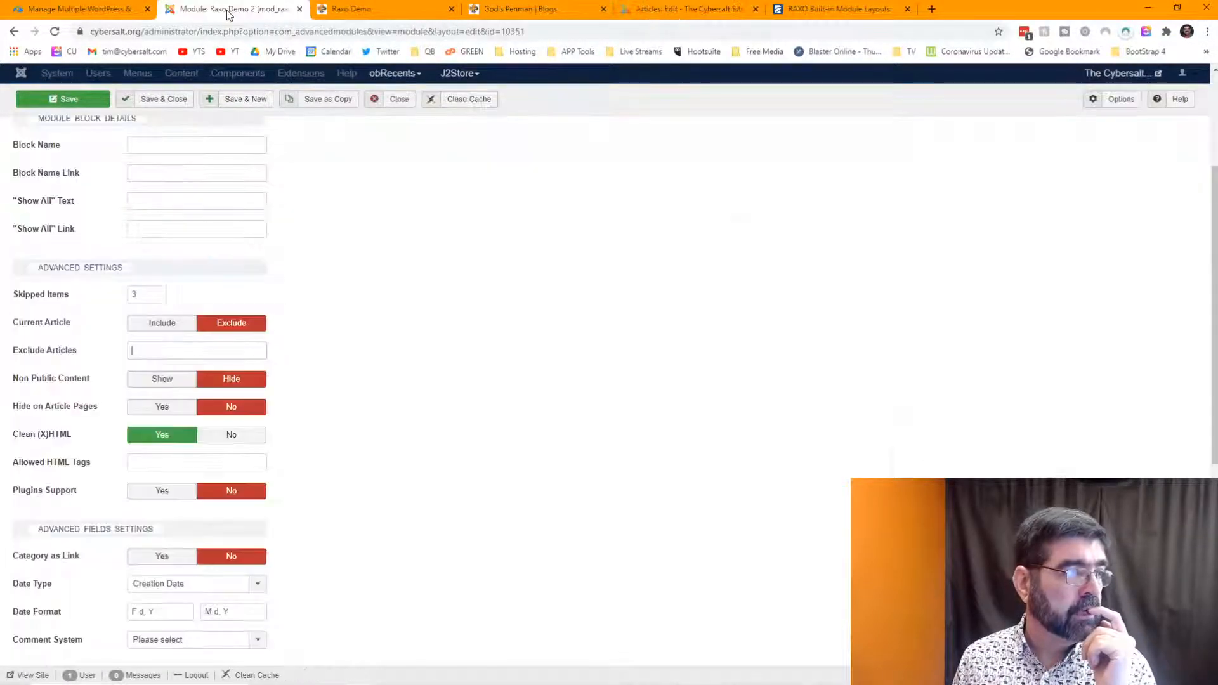
pyautogui.click(654, 11)
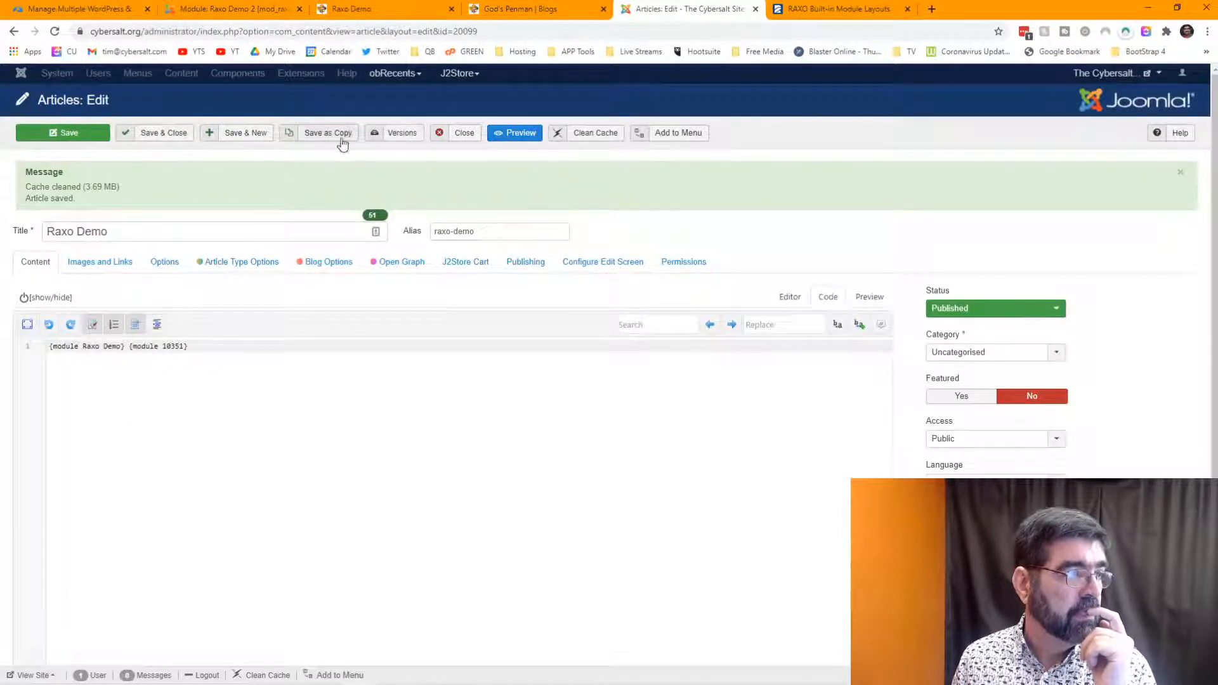
# - Close the article and filter the Articles list to the God's Penman category
pyautogui.click(469, 138)
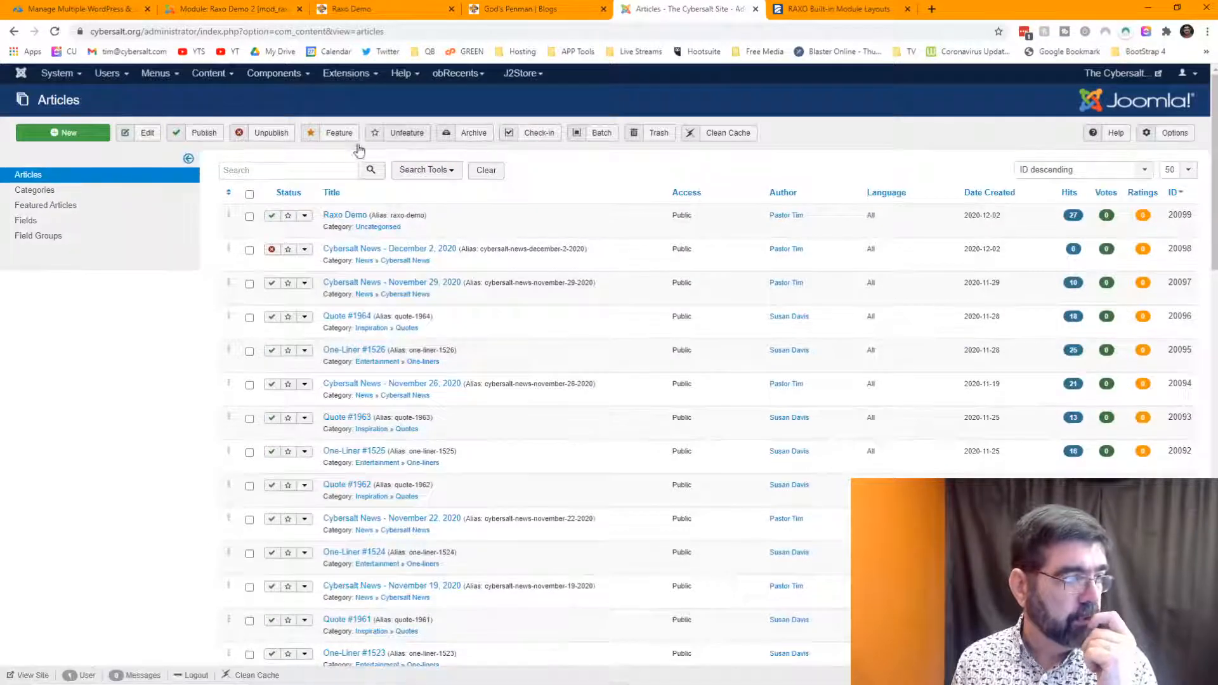
pyautogui.click(427, 170)
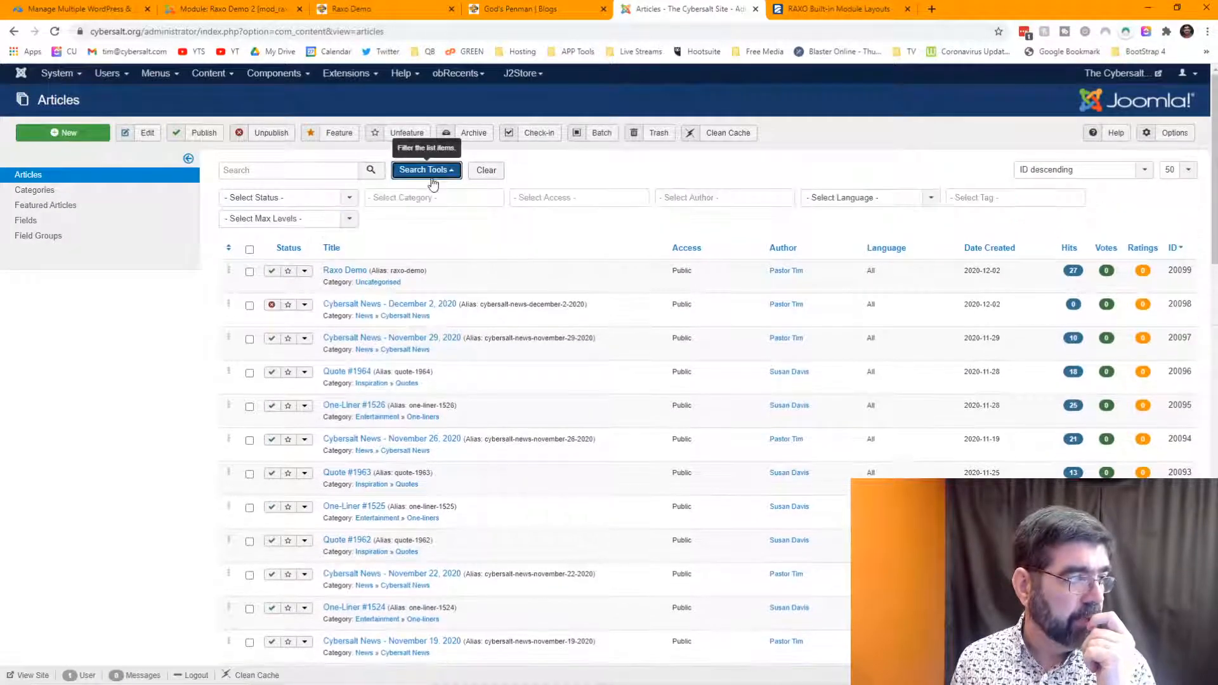
pyautogui.click(433, 197)
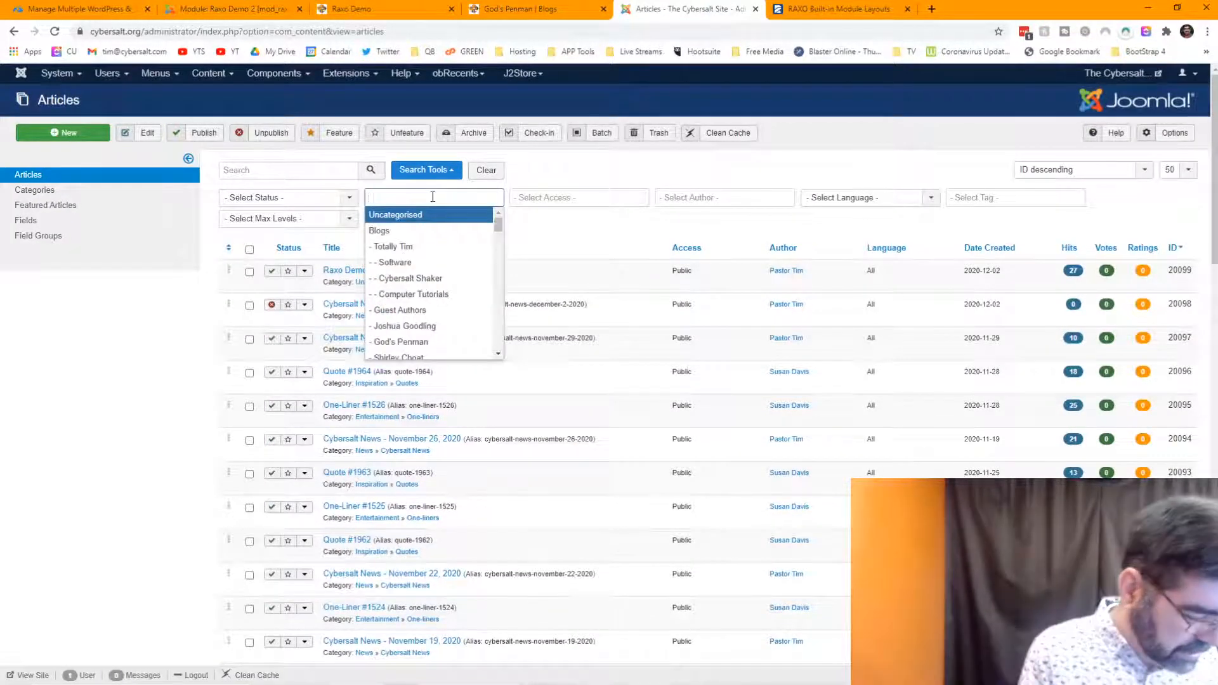
pyautogui.write('god')
pyautogui.press('Return')
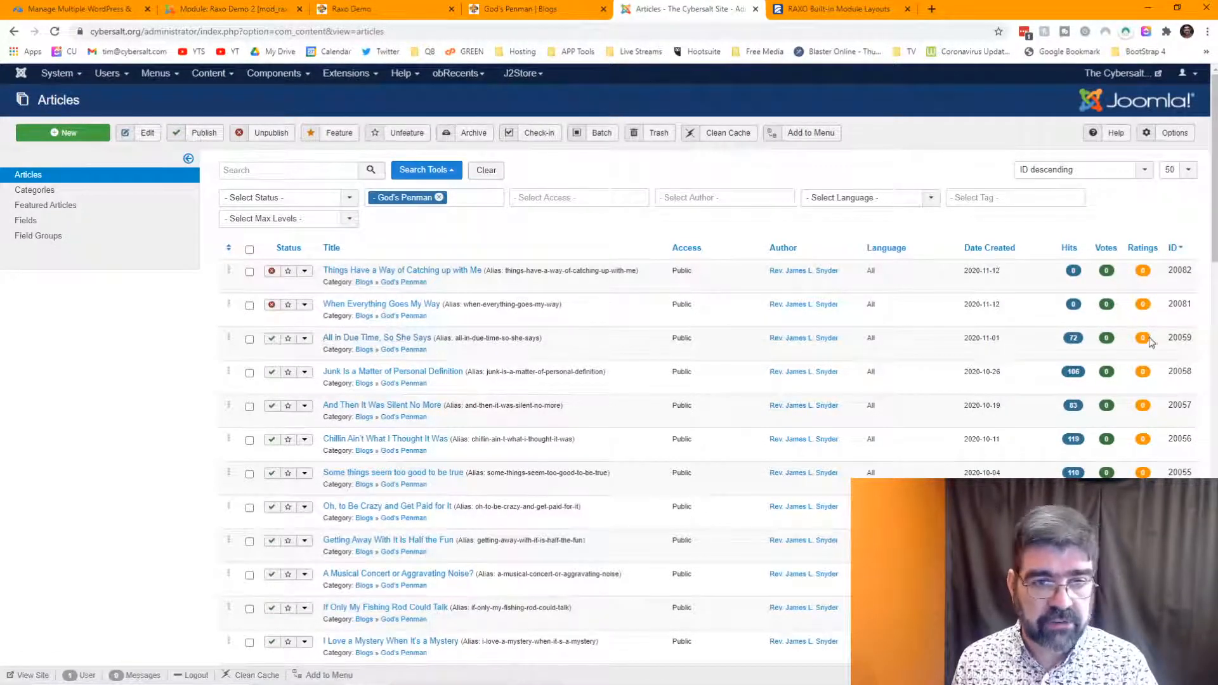
# - Copy article ID 20059 and place it ready in Raxo Demo 2's Exclude Articles field
pyautogui.doubleClick(1180, 336)
pyautogui.rightClick(1180, 338)
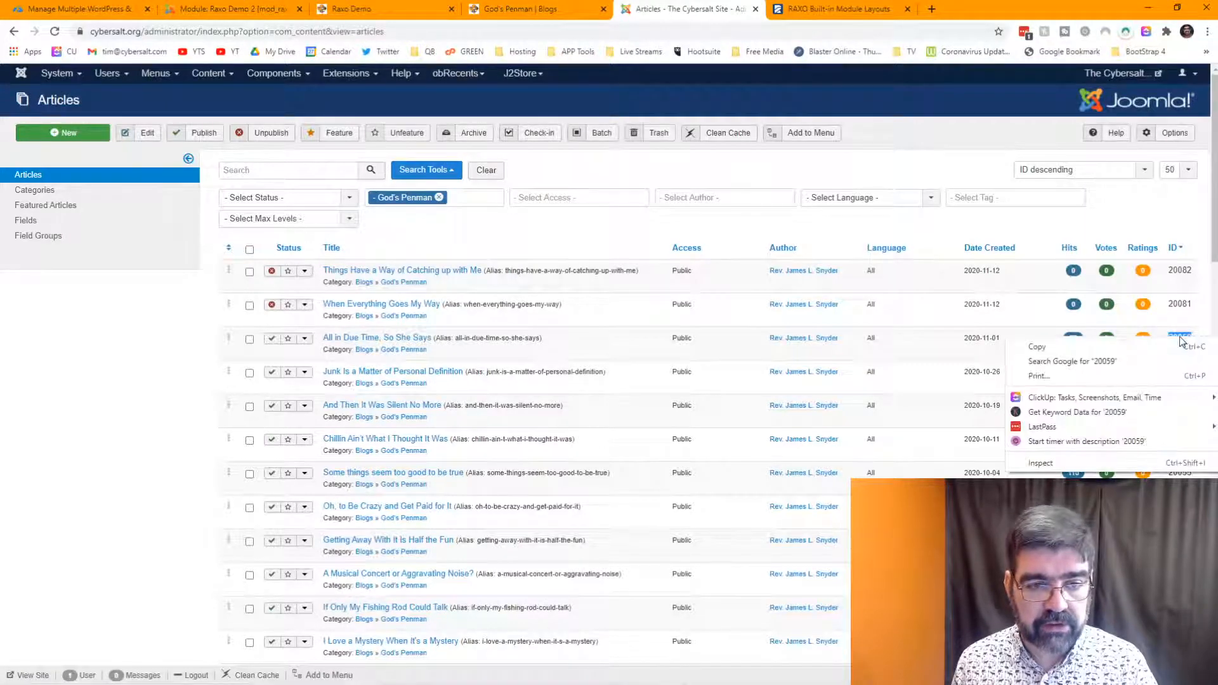
pyautogui.click(1151, 343)
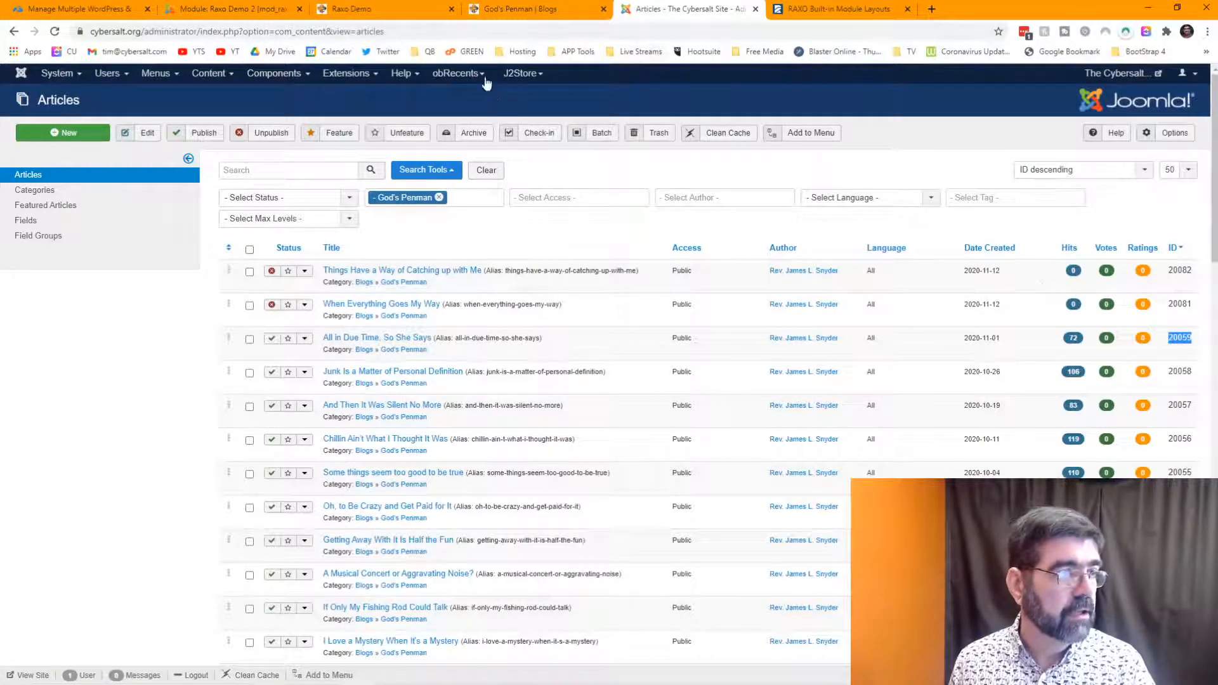
pyautogui.click(247, 10)
pyautogui.click(152, 349)
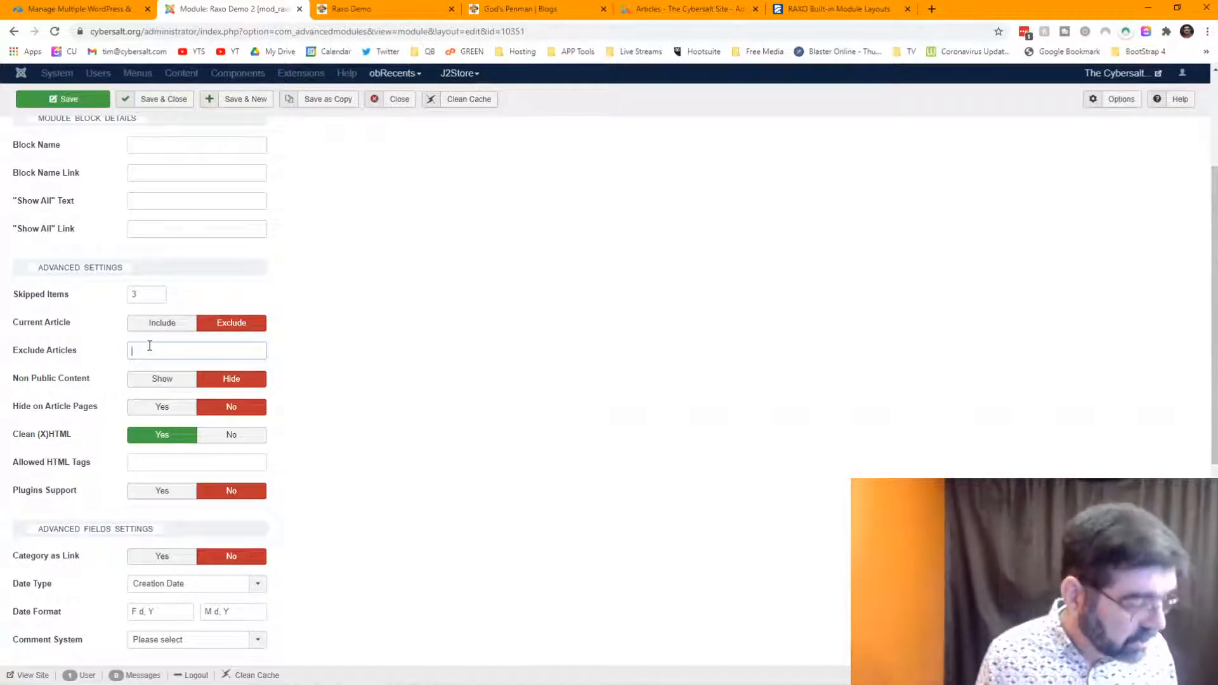
# - Paste 20059 into Exclude Articles, save Raxo Demo 2, and reload the Raxo Demo page
pyautogui.hotkey('ctrl', 'v')
pyautogui.click(64, 99)
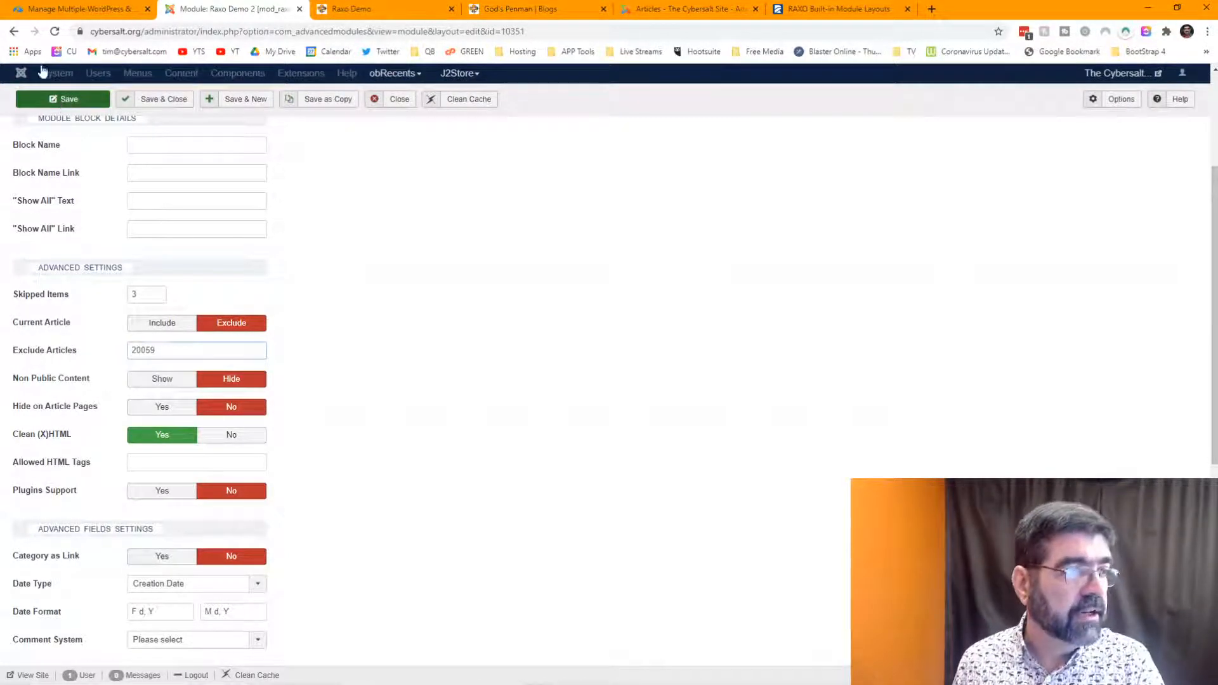
pyautogui.click(374, 12)
pyautogui.press('F5')
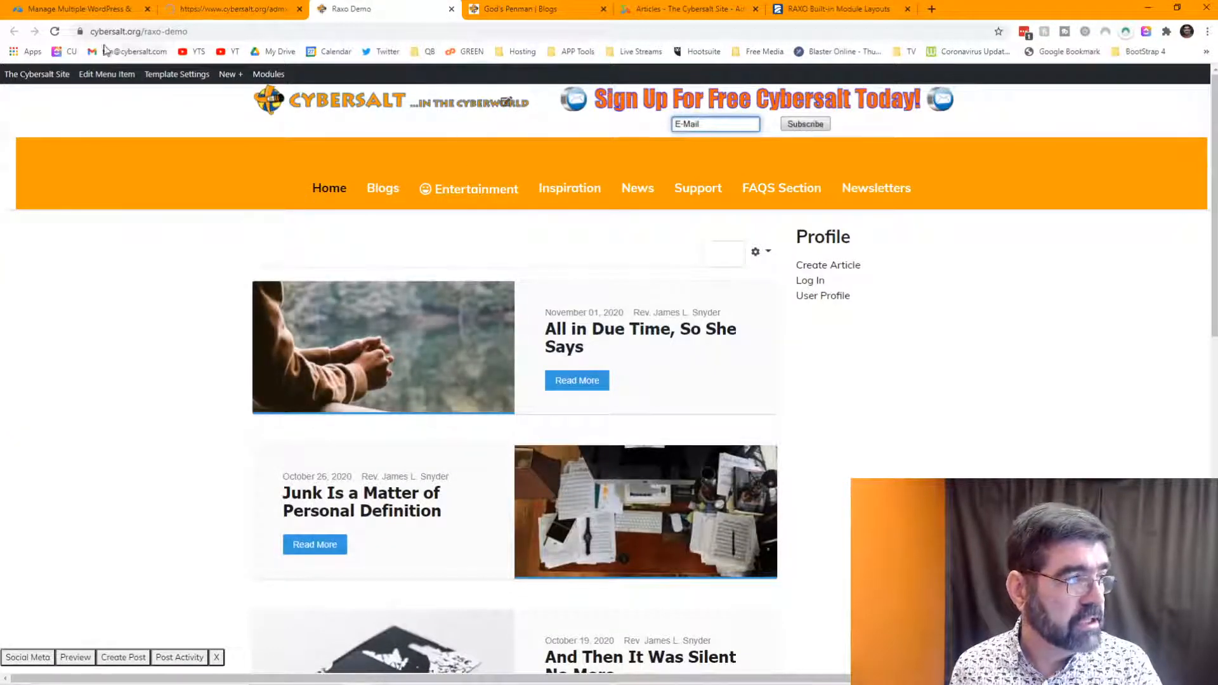
pyautogui.click(55, 32)
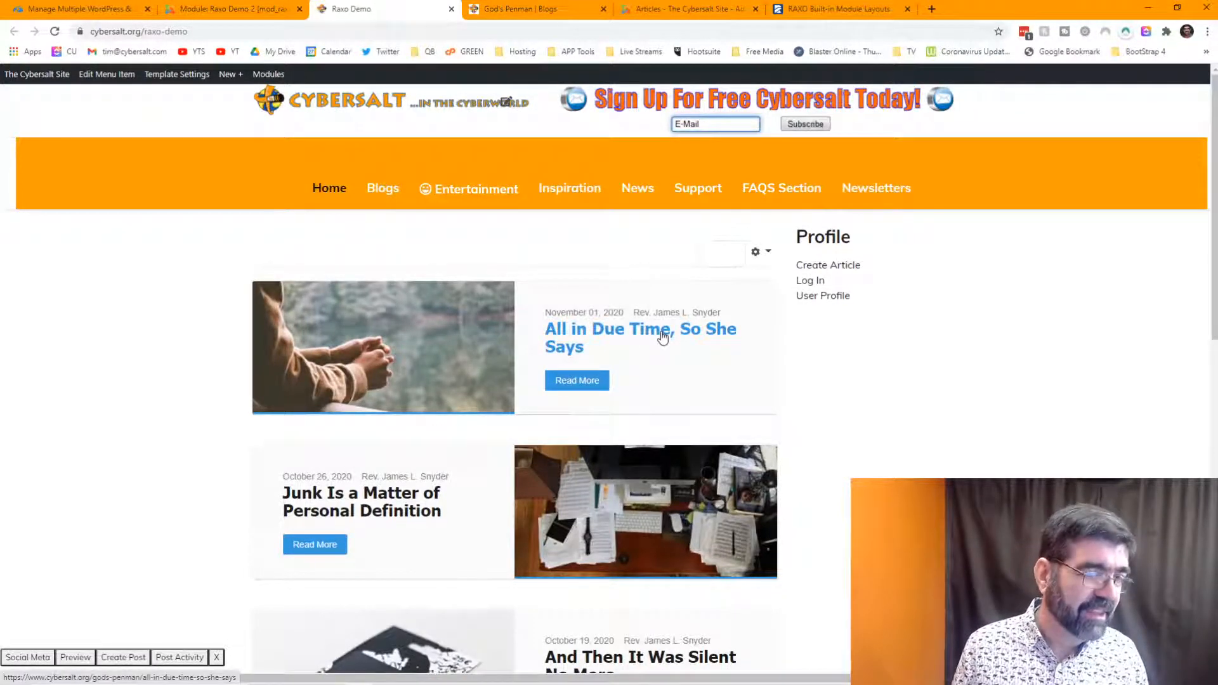
pyautogui.scroll(-5, 609, 307)
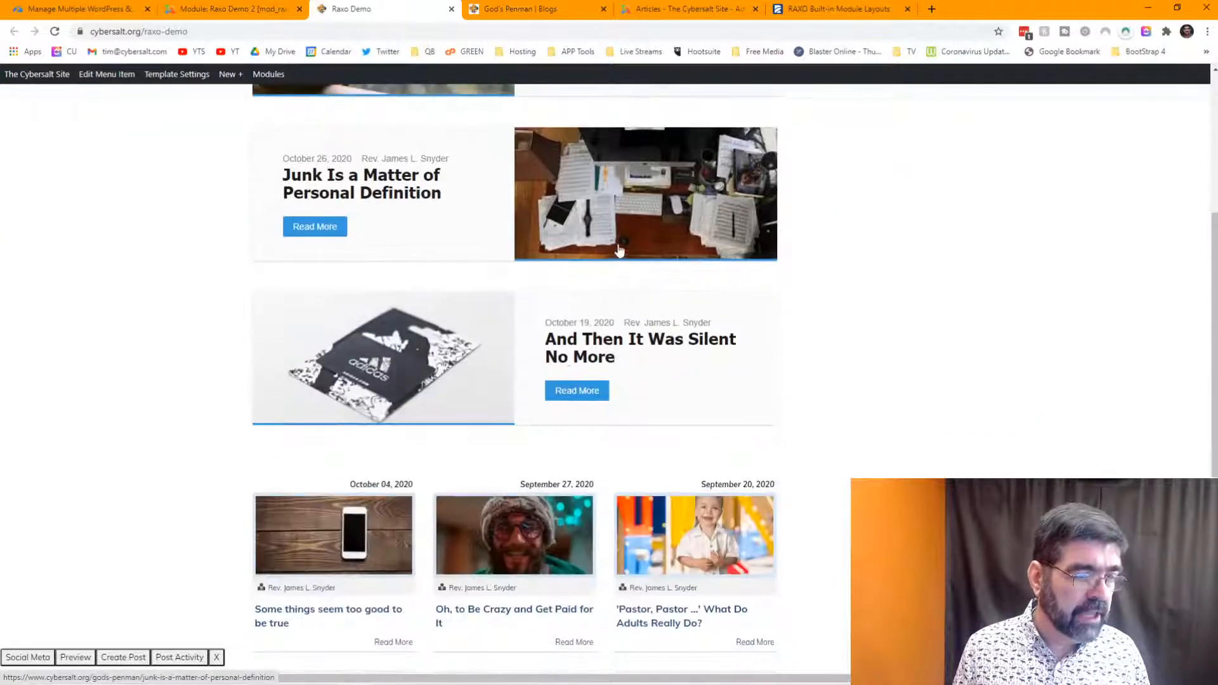
pyautogui.click(244, 11)
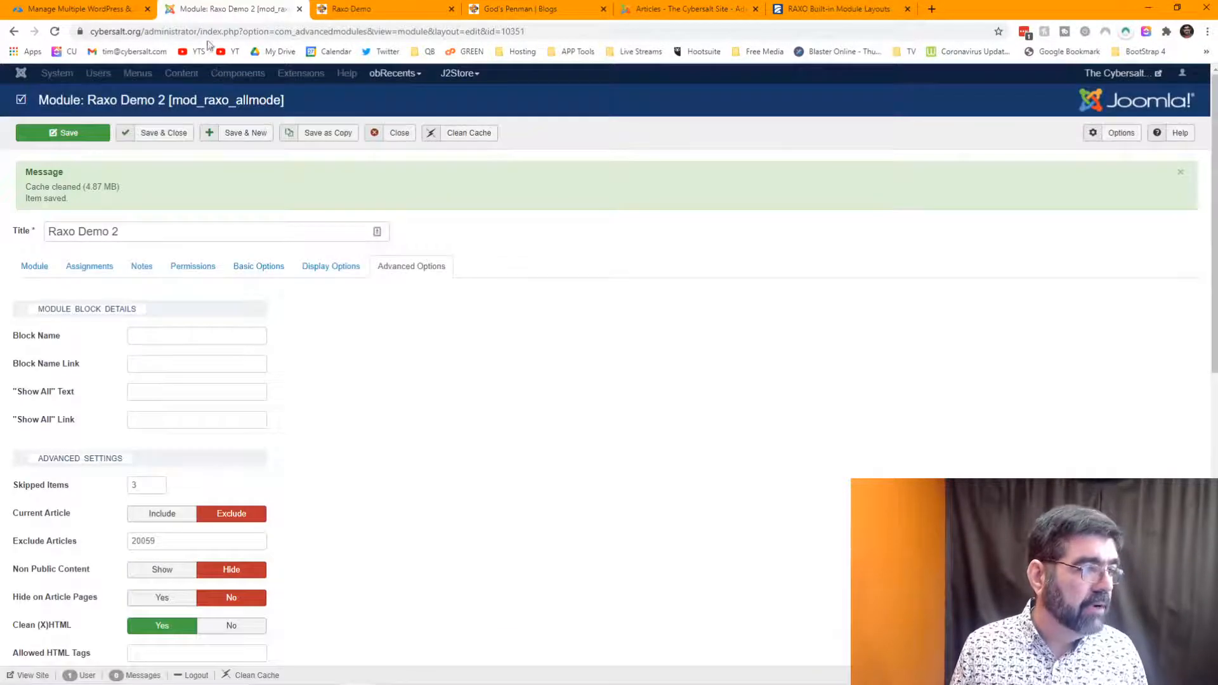
# - Open the Raxo Demo module, enter 20059 under Advanced Options Exclude Articles, and save
pyautogui.click(393, 138)
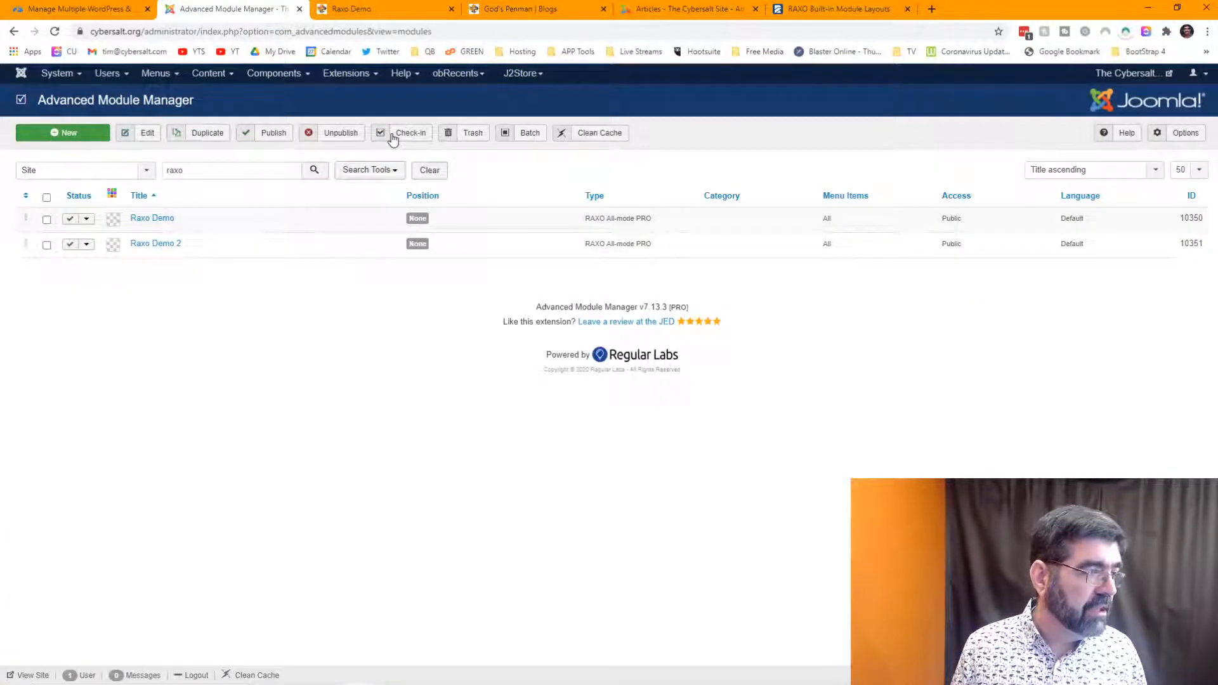
pyautogui.click(152, 219)
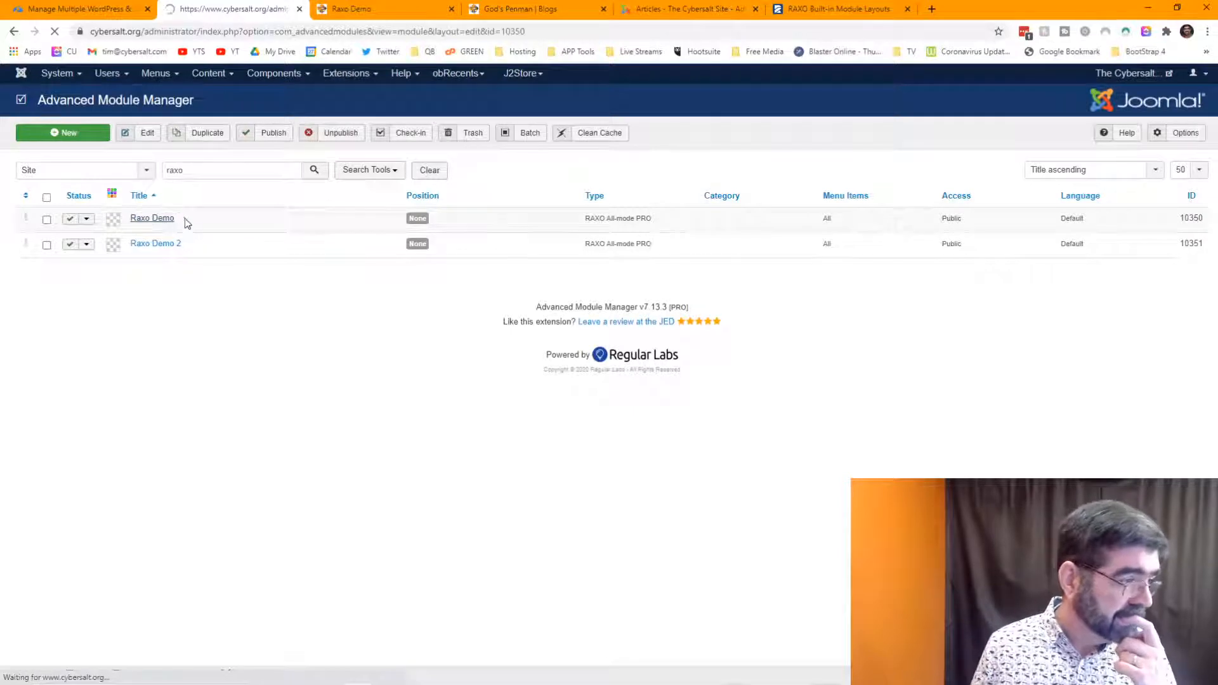
pyautogui.click(409, 215)
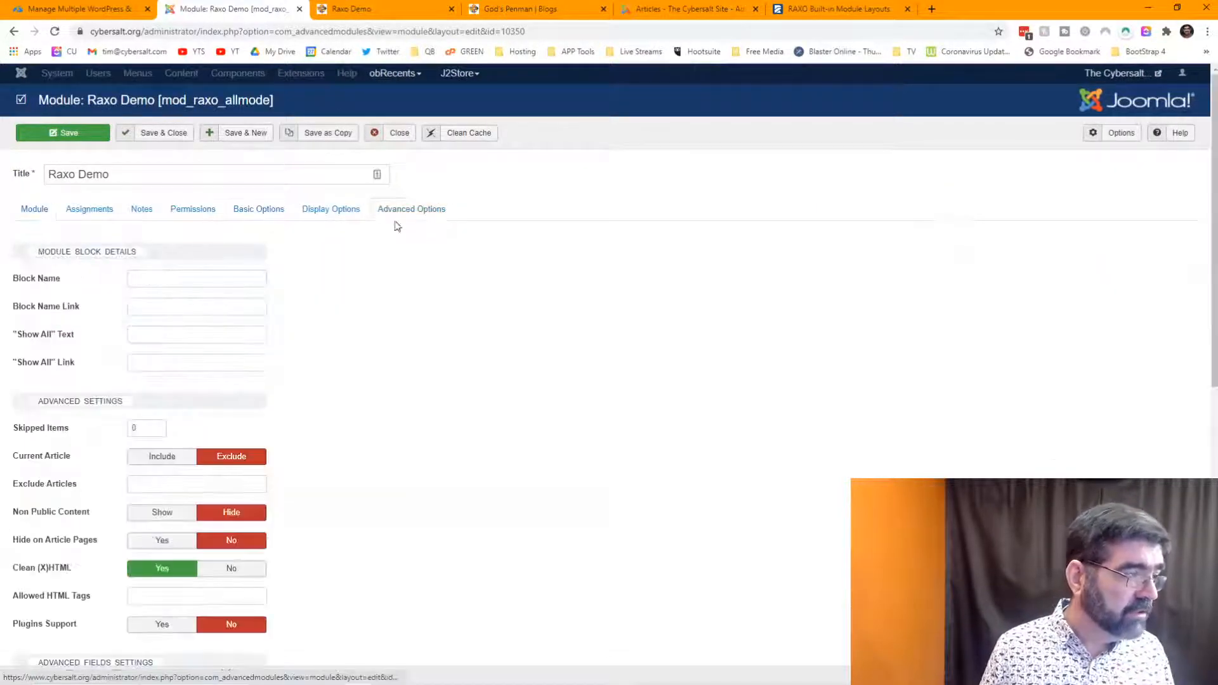
pyautogui.click(169, 483)
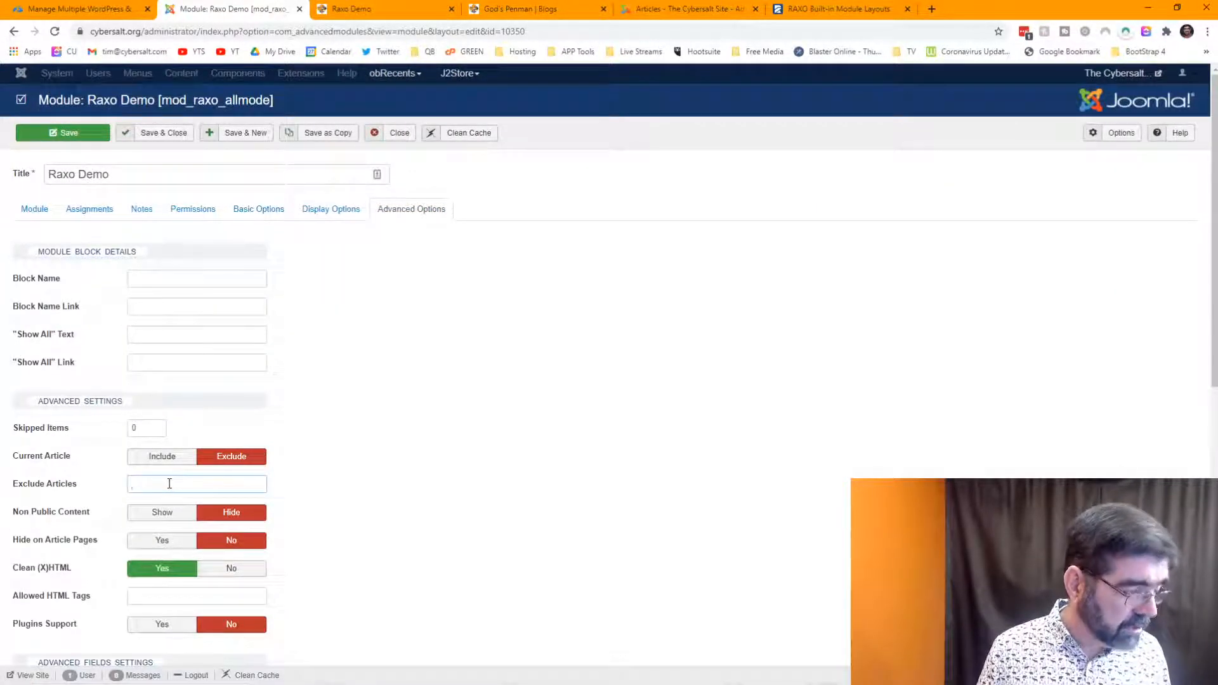
pyautogui.write('20059')
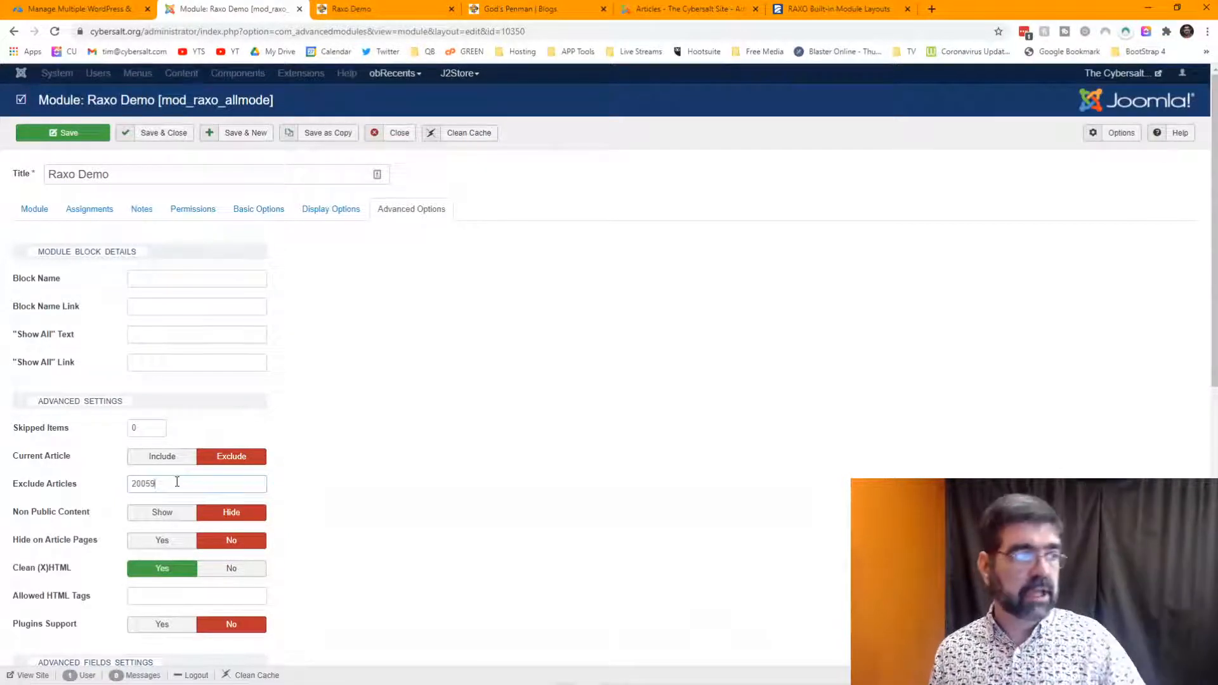
pyautogui.click(46, 136)
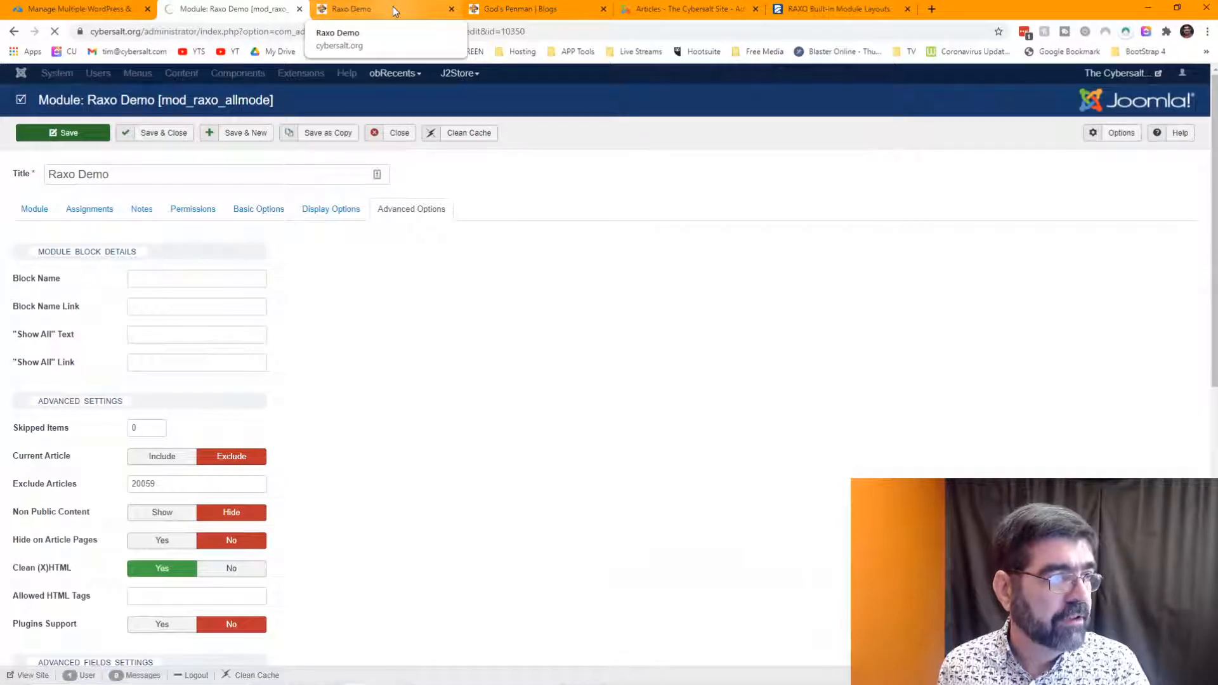
# - Reload the Raxo Demo page to check article 20059 is gone, then return to the Articles list
pyautogui.click(393, 9)
pyautogui.scroll(5, 501, 171)
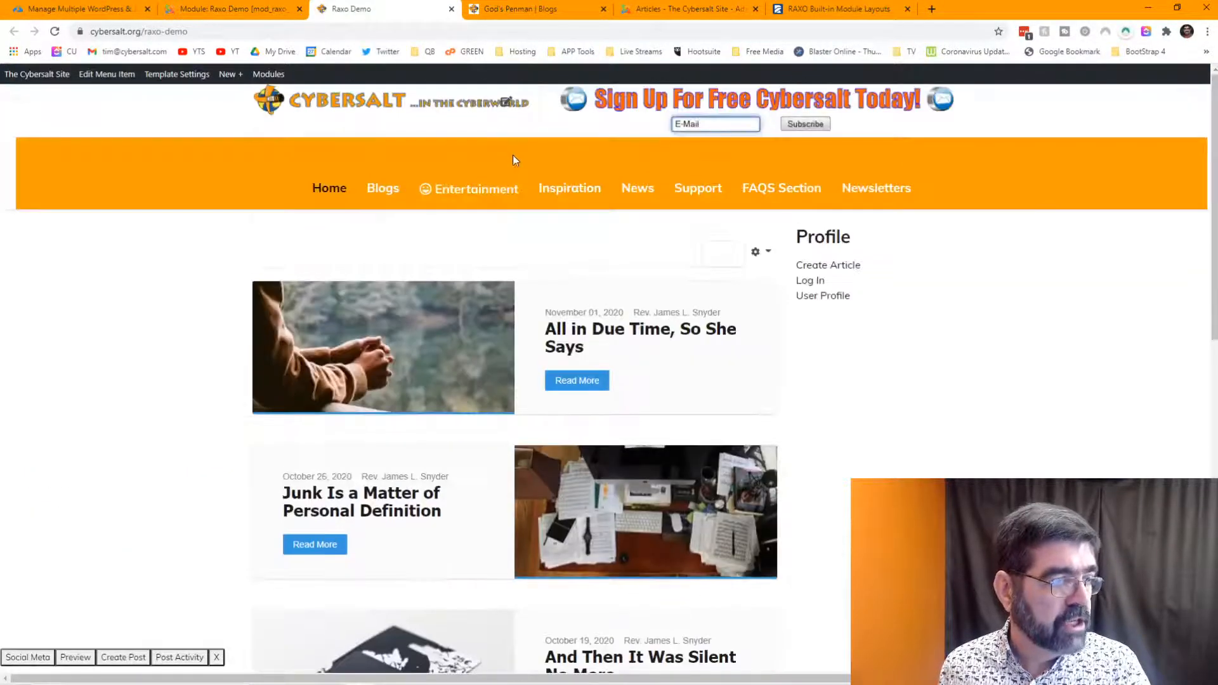
pyautogui.click(55, 31)
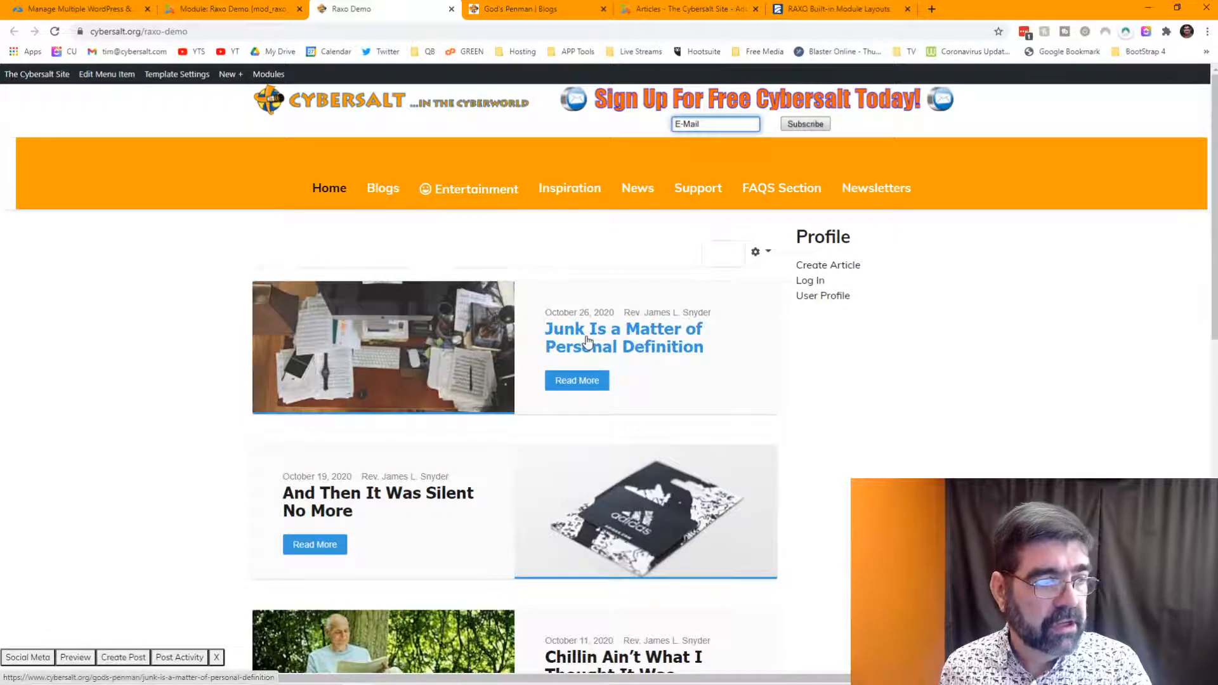
pyautogui.scroll(-4, 586, 341)
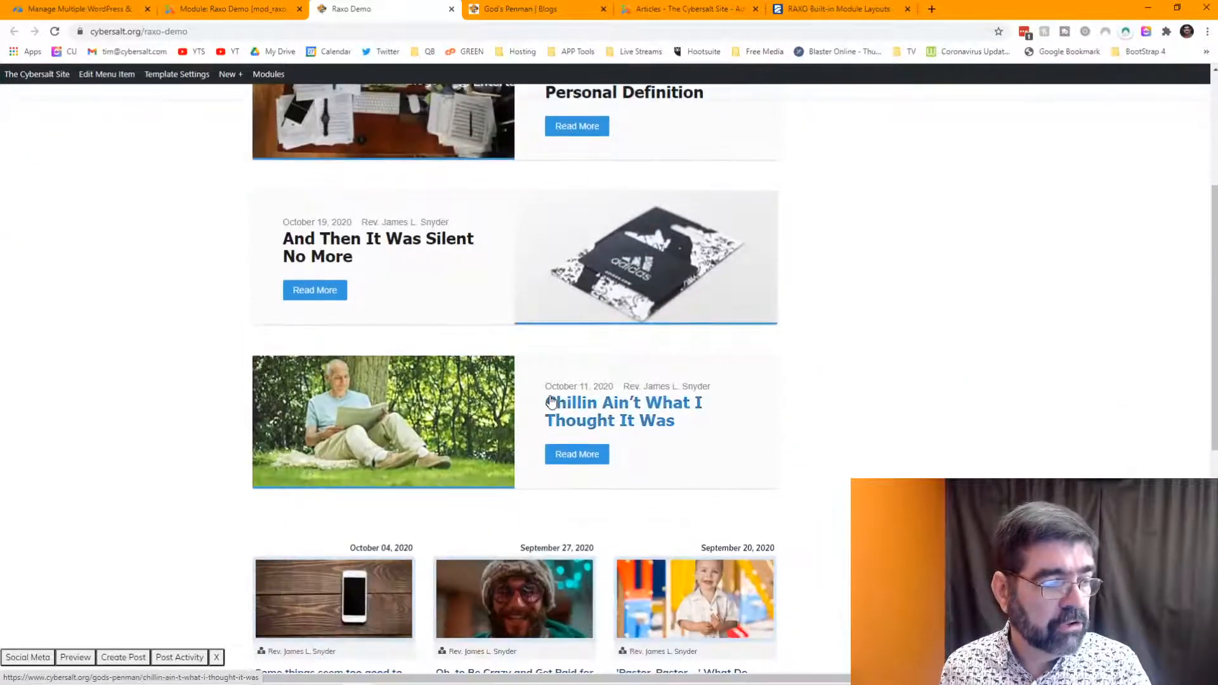
pyautogui.scroll(-2, 550, 401)
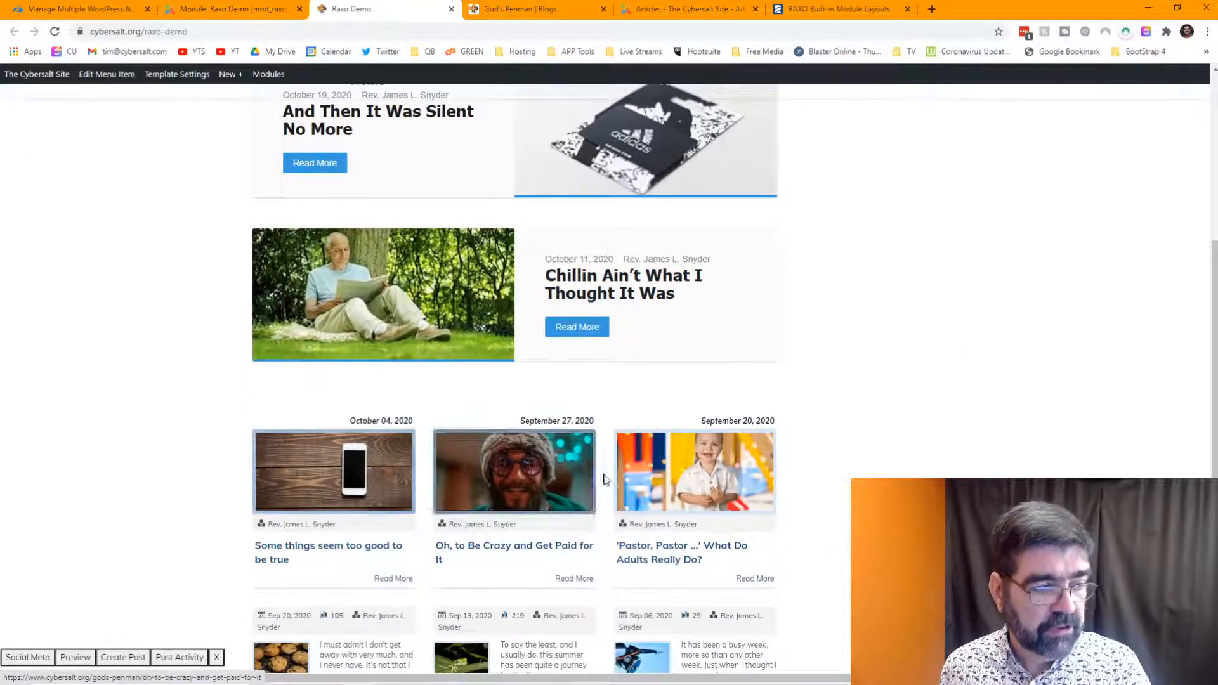
pyautogui.scroll(-2, 623, 525)
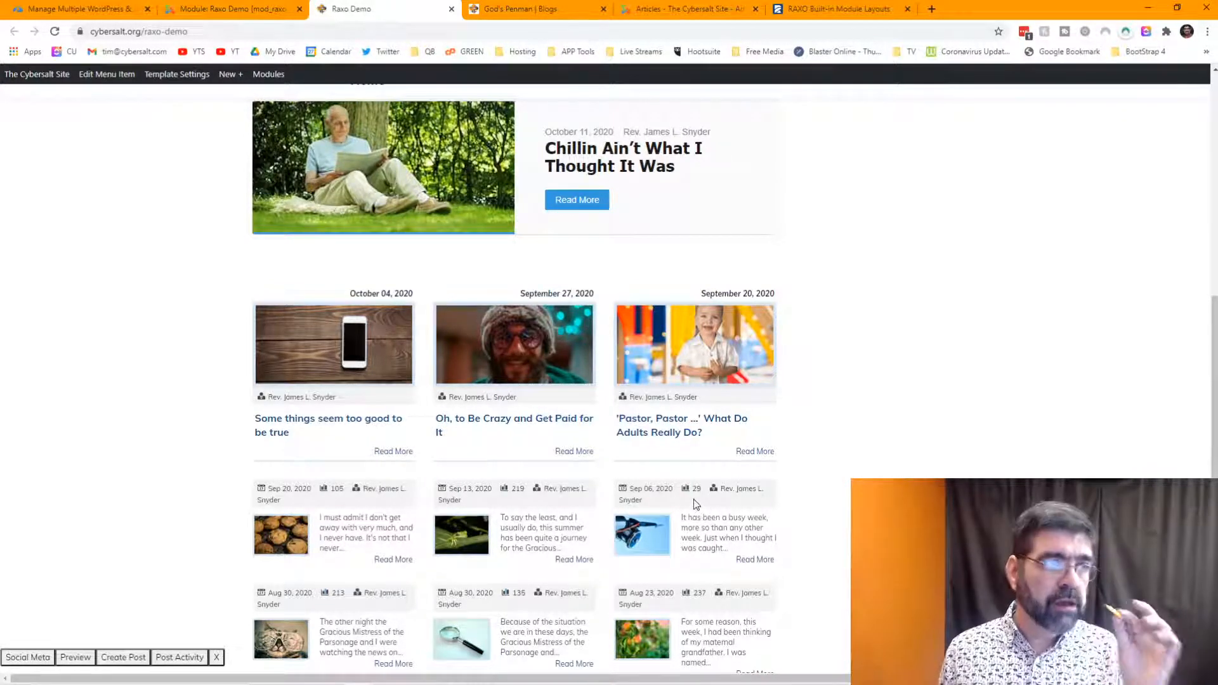
pyautogui.click(660, 10)
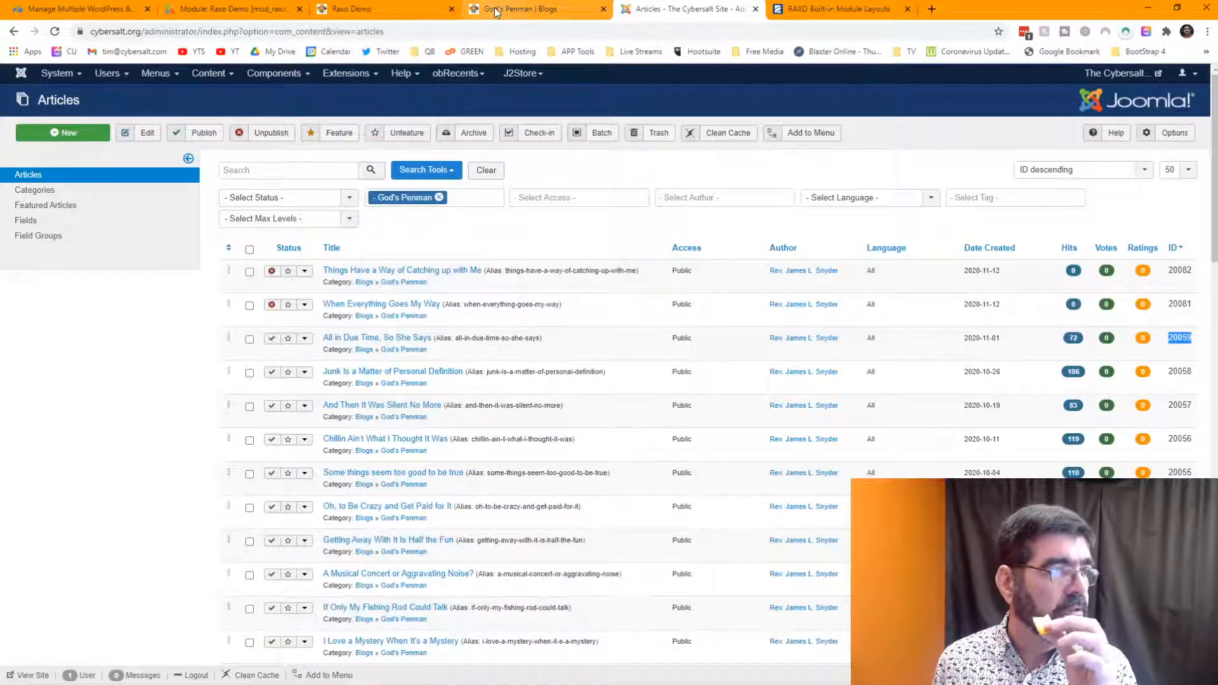
# - Back in Raxo Demo's advanced settings, switch Plugins Support to Yes and back to No
pyautogui.click(198, 10)
pyautogui.scroll(-5, 553, 367)
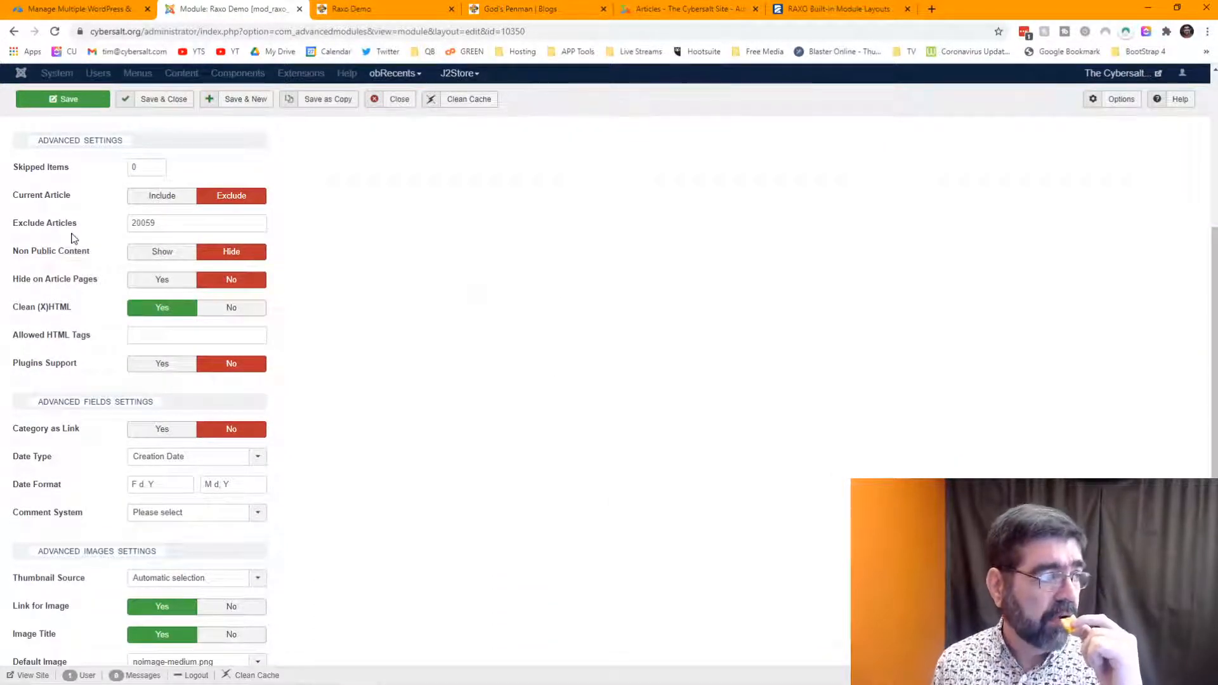
pyautogui.moveTo(66, 257)
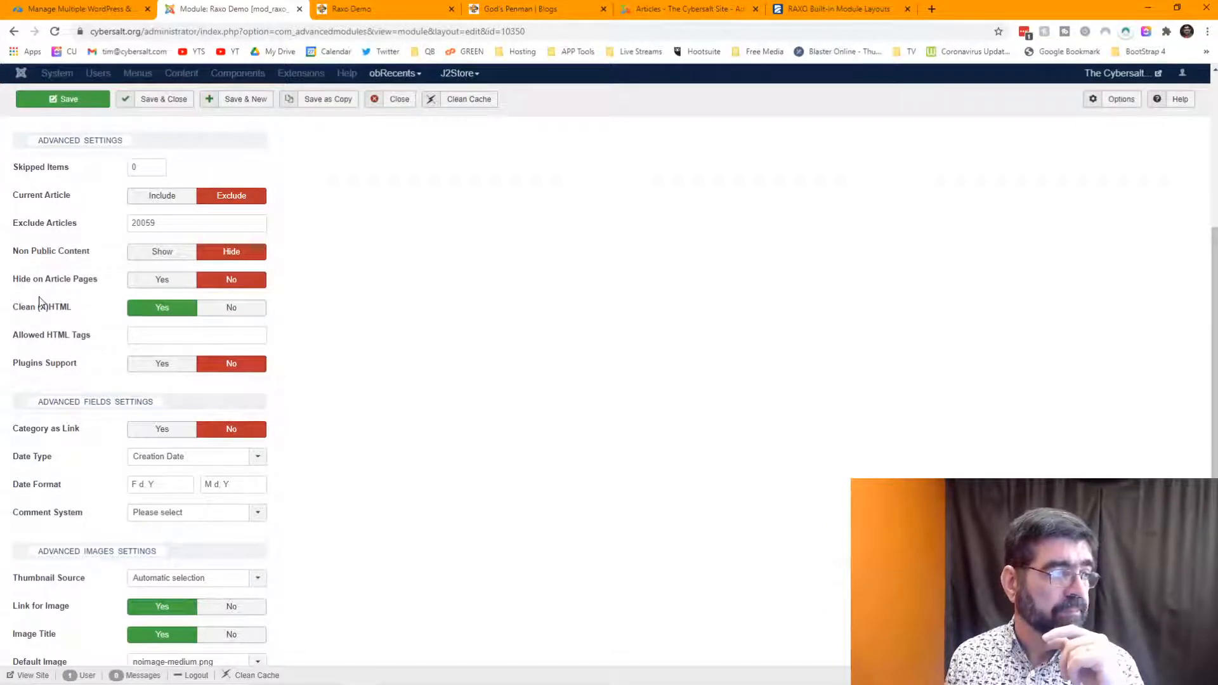
pyautogui.moveTo(42, 343)
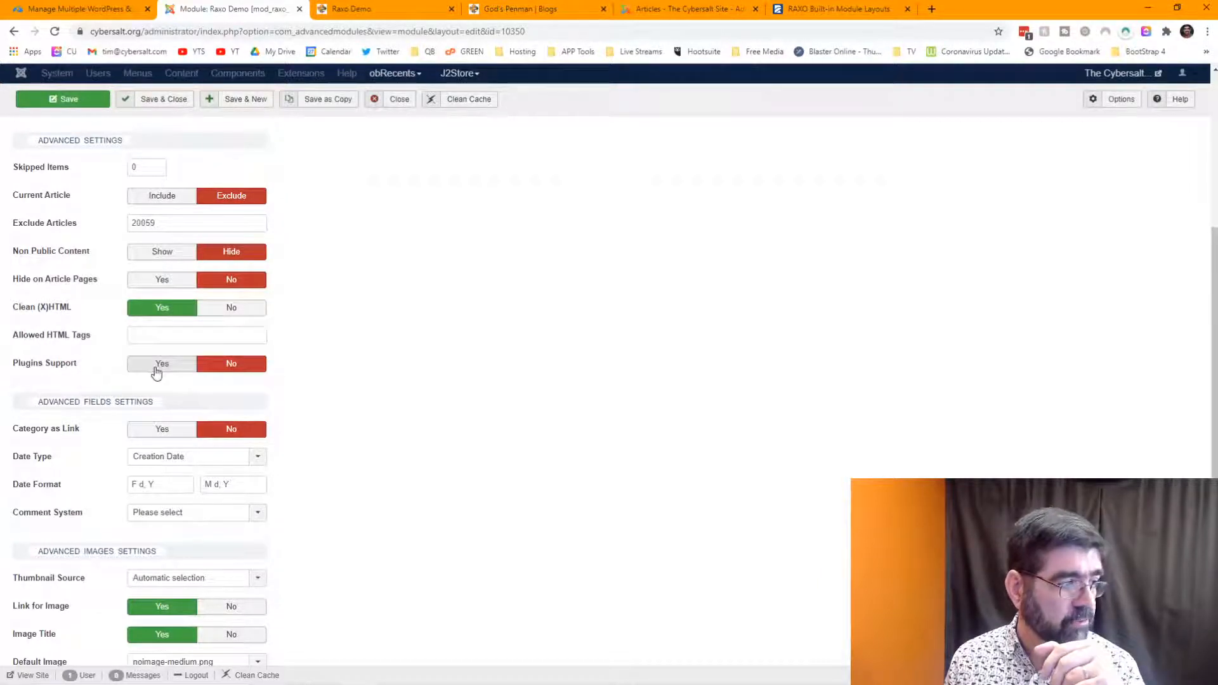
pyautogui.click(156, 371)
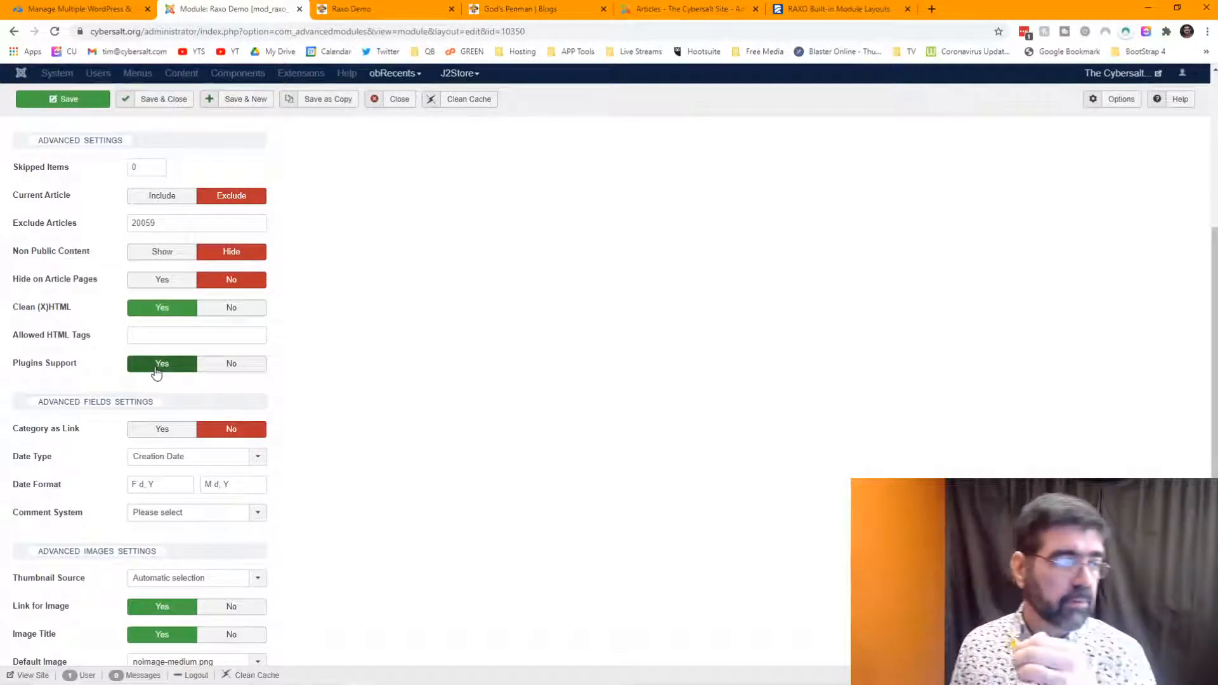
pyautogui.click(227, 373)
# - Review the Date Type and Comment System choices, keeping Creation Date and no comment system
pyautogui.scroll(-3, 448, 352)
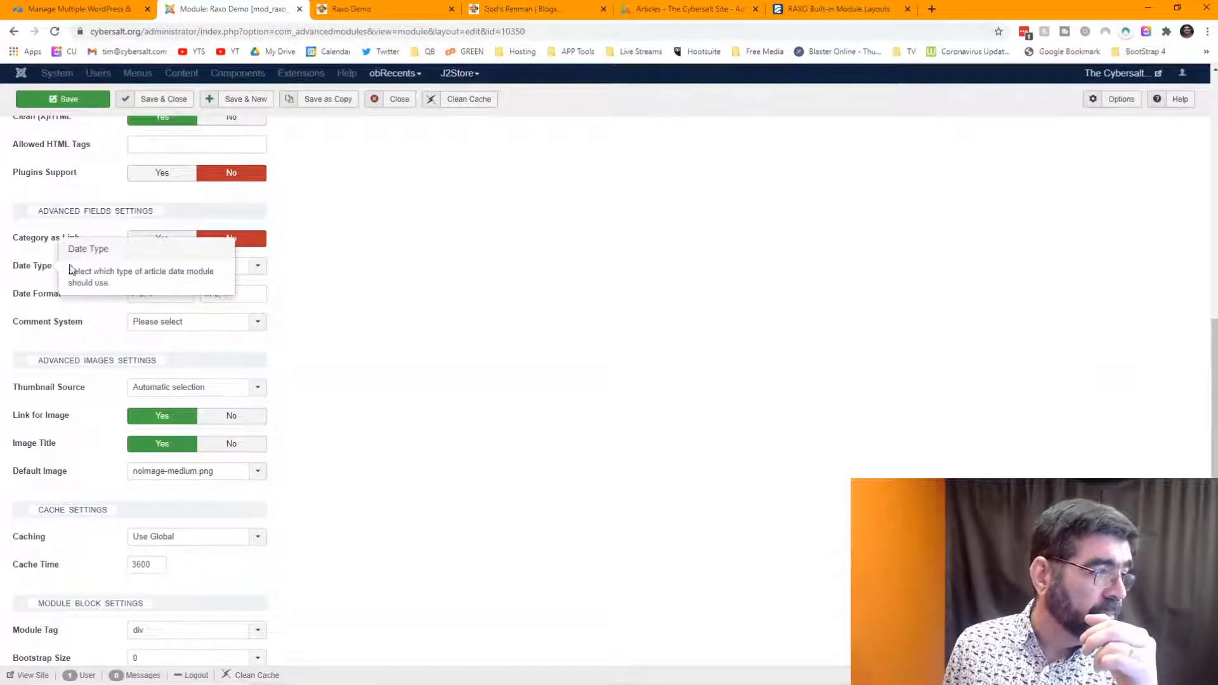
pyautogui.click(257, 266)
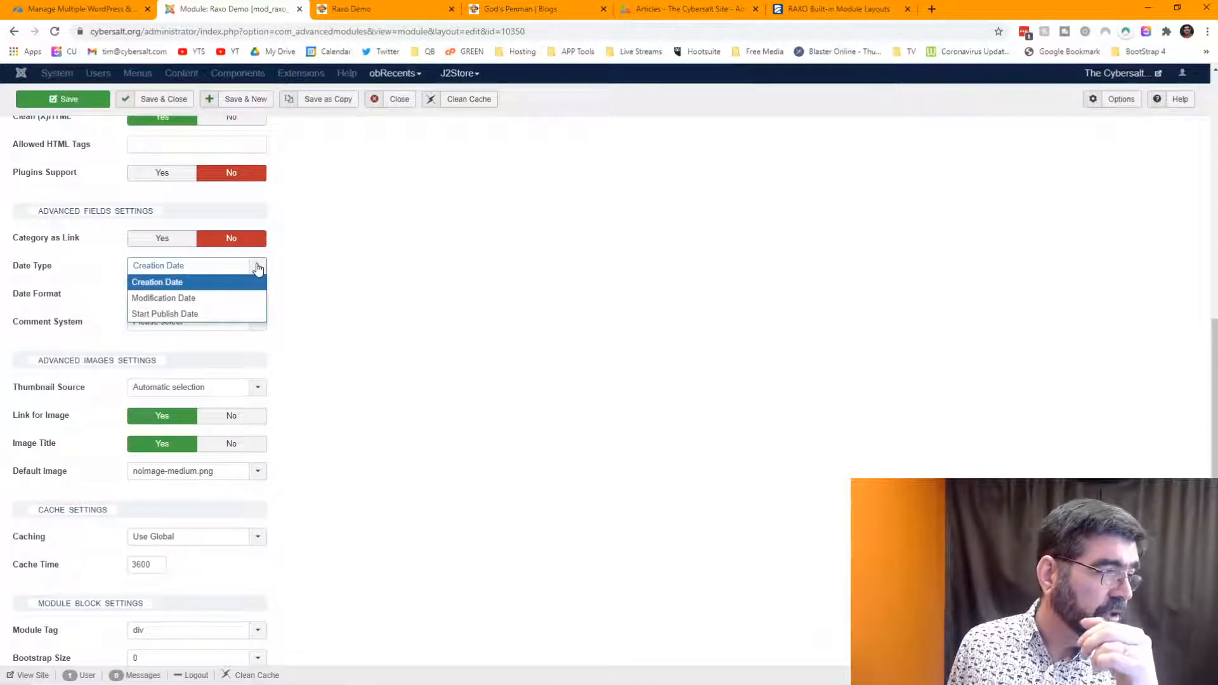
pyautogui.click(383, 250)
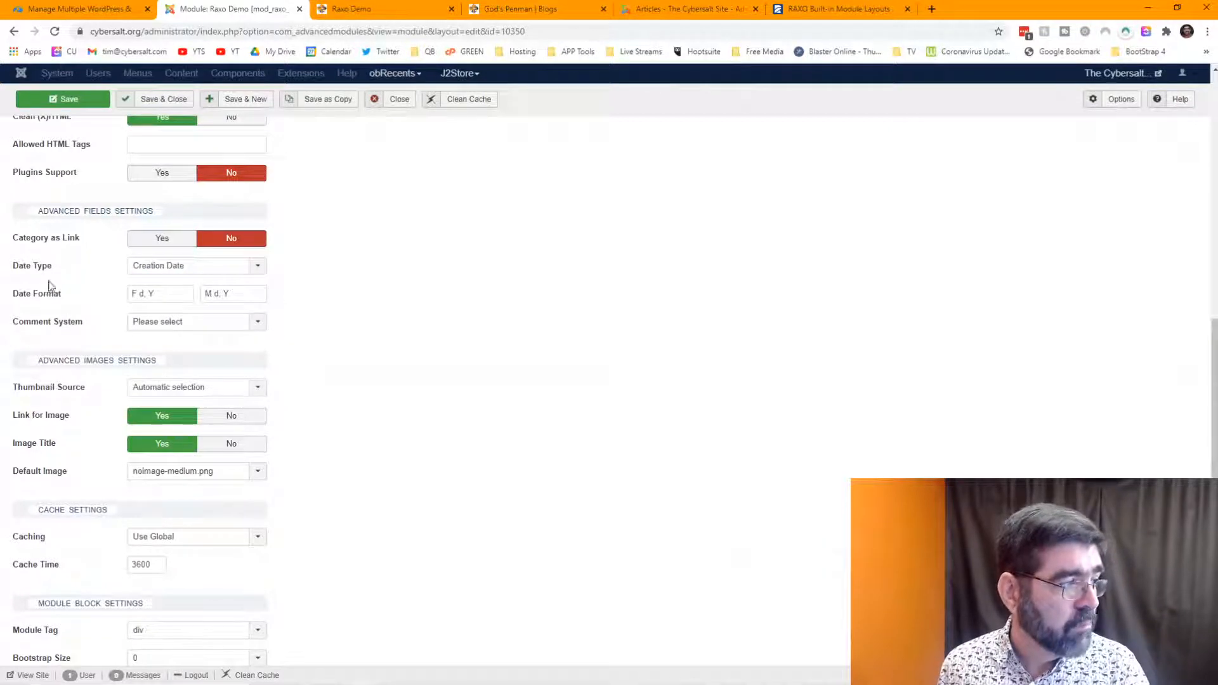
pyautogui.moveTo(43, 303)
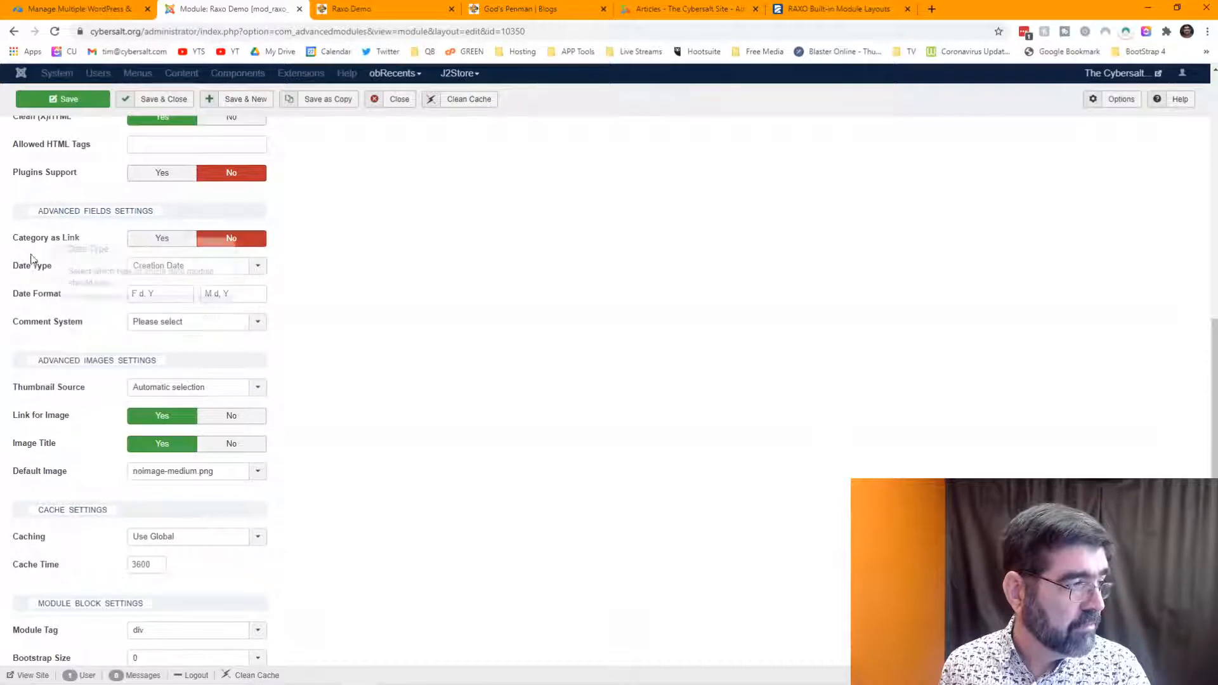
pyautogui.moveTo(34, 271)
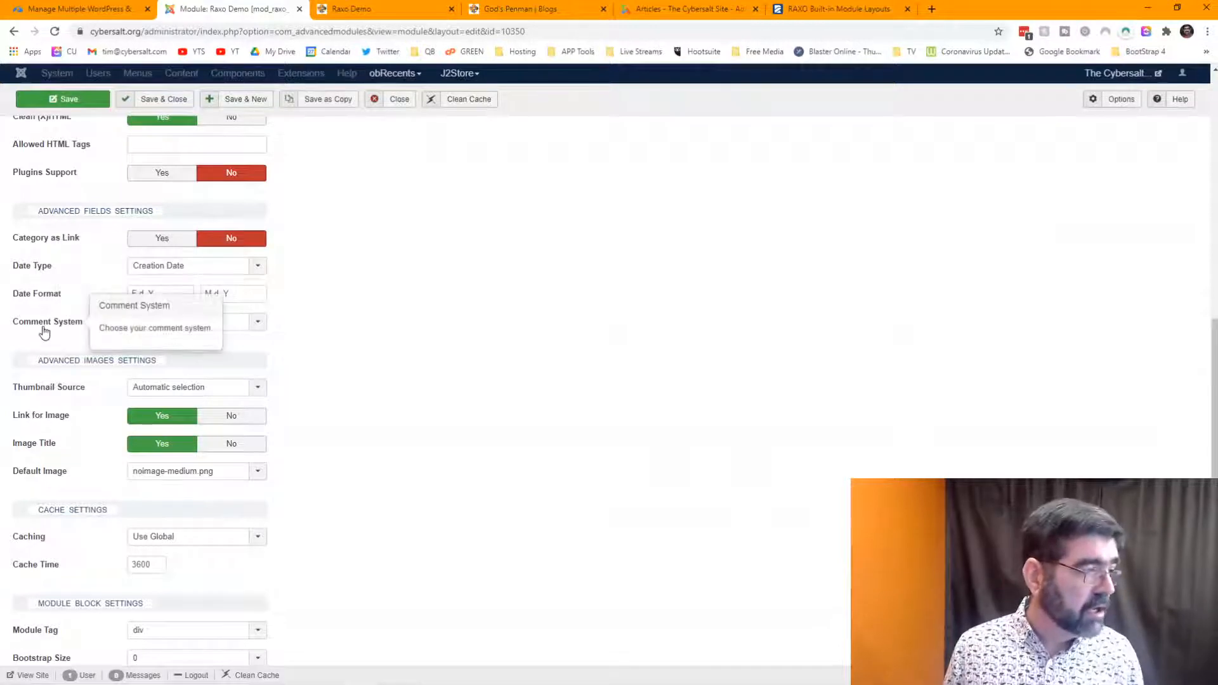
pyautogui.click(255, 324)
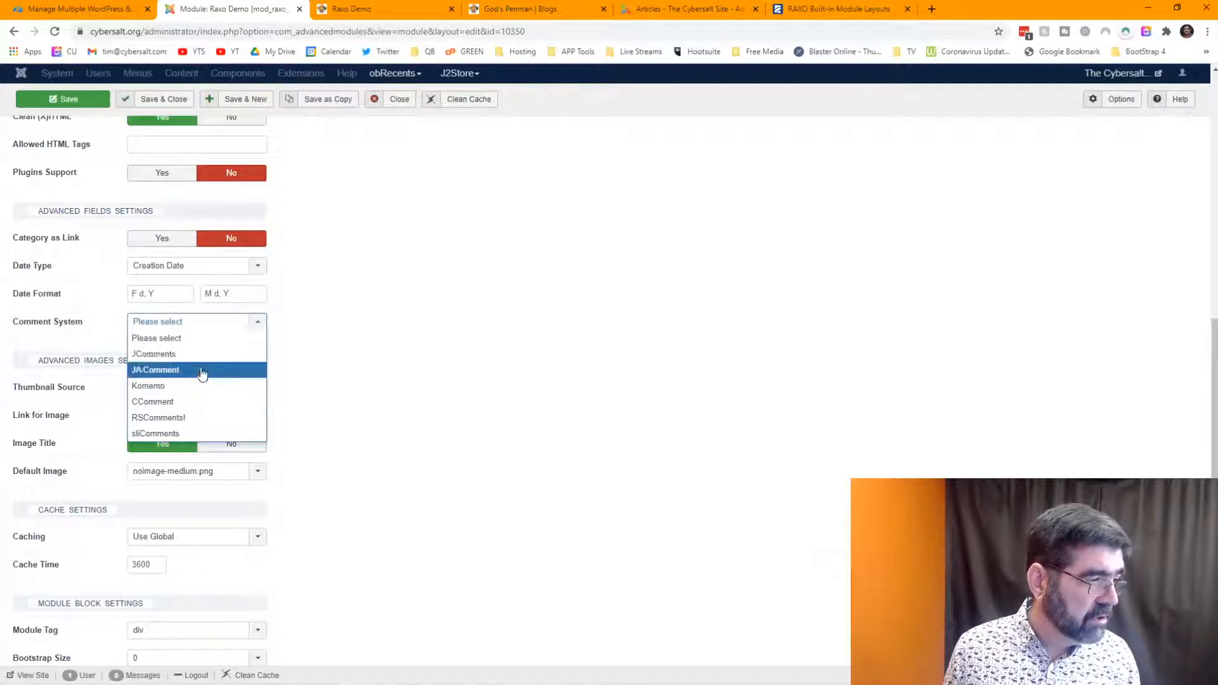
pyautogui.click(396, 328)
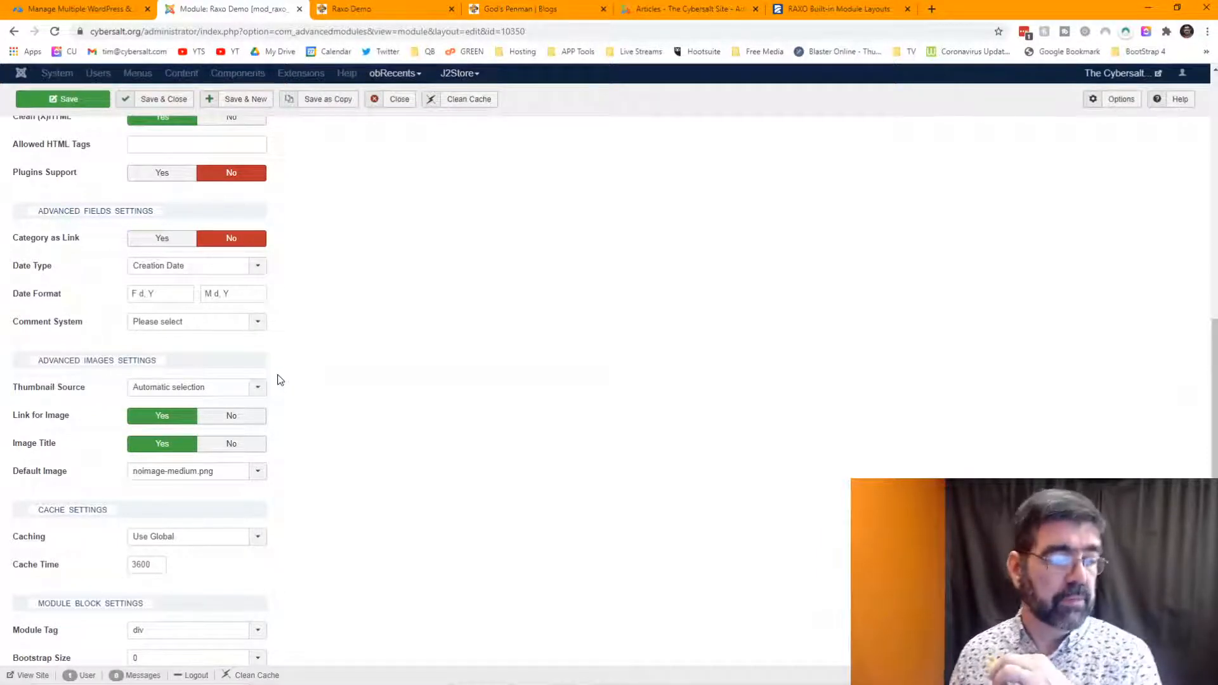
pyautogui.moveTo(77, 391)
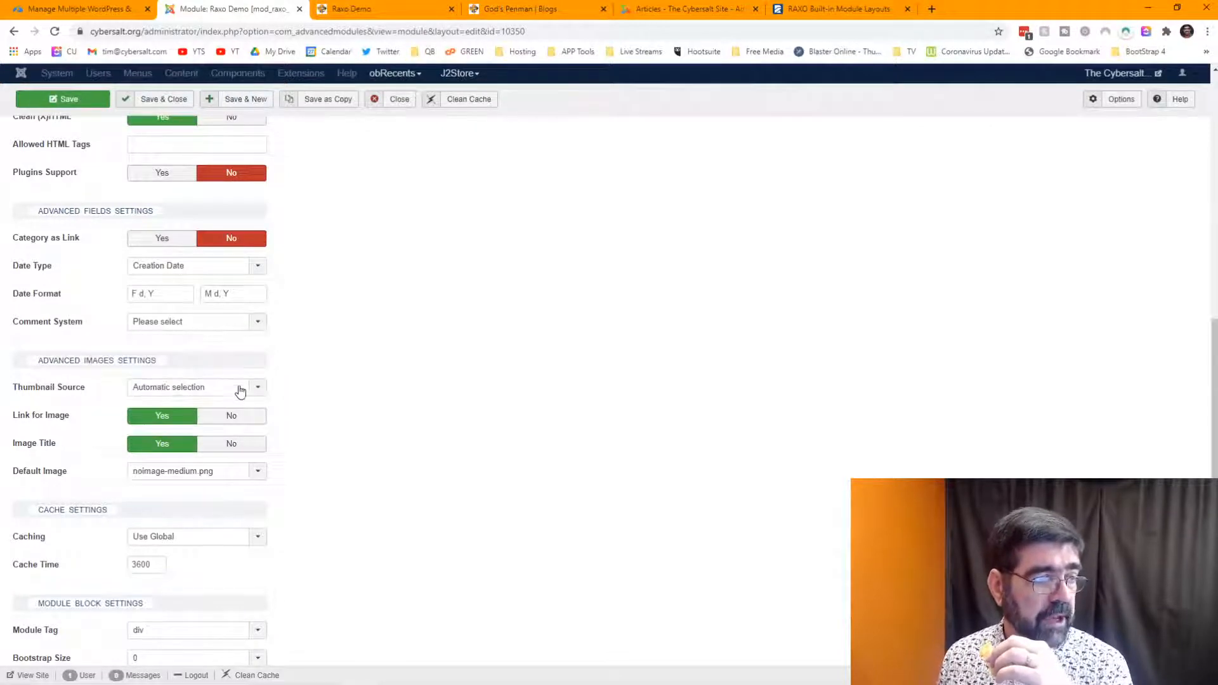
pyautogui.click(242, 390)
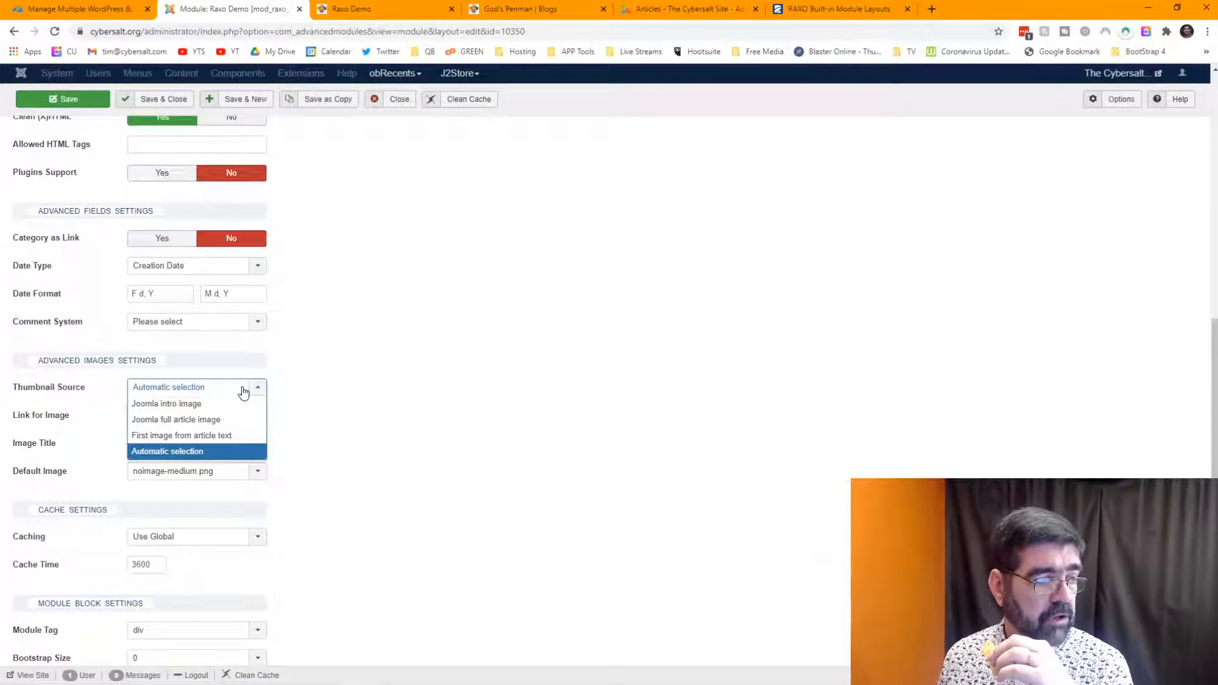
pyautogui.click(201, 452)
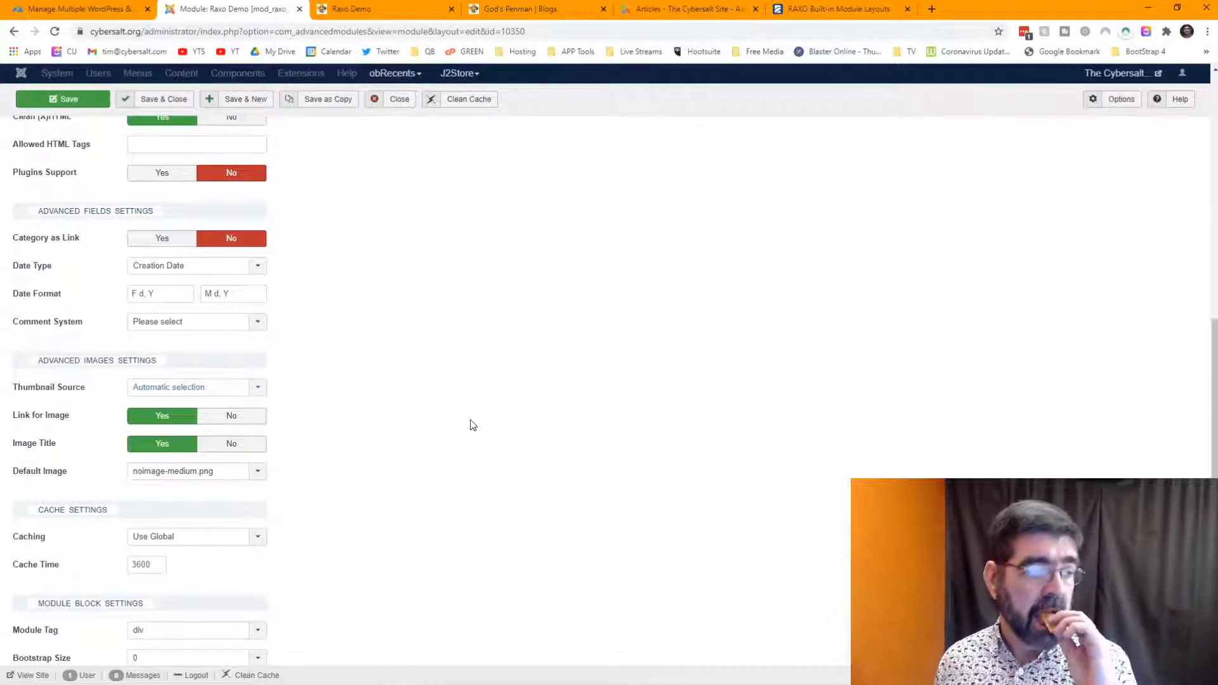
pyautogui.scroll(-2, 473, 424)
pyautogui.moveTo(25, 359)
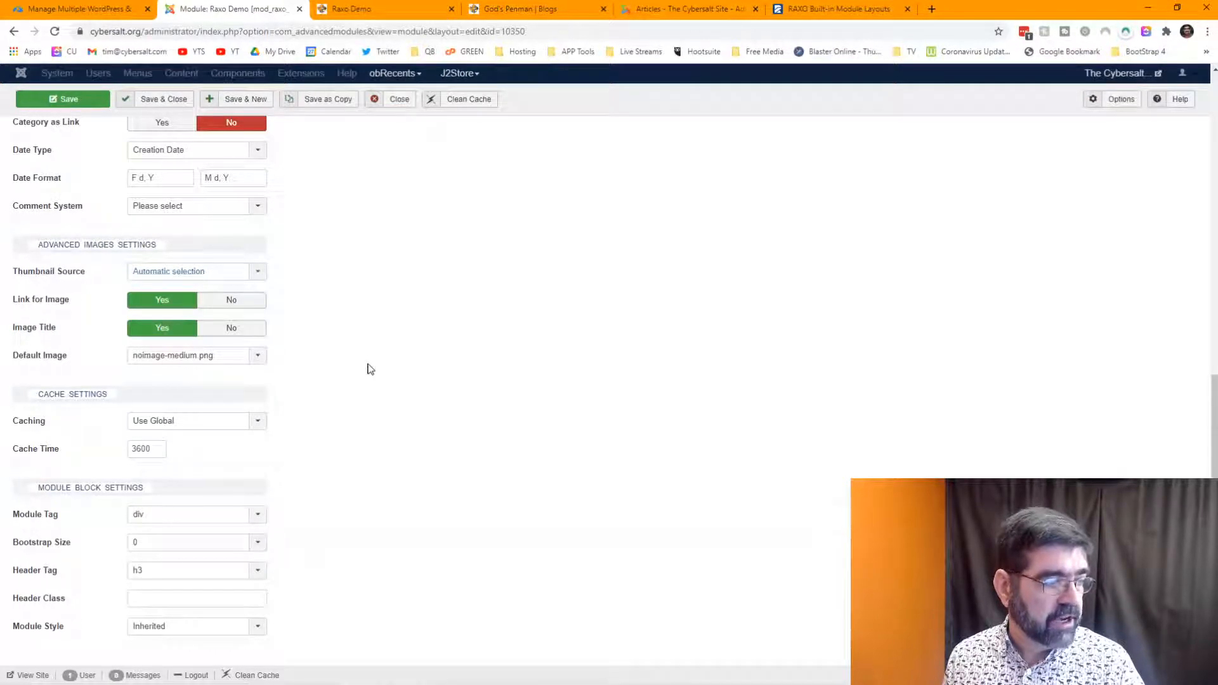
# - After checking the front-end Raxo Demo page, set the module's Bootstrap Size to 4
pyautogui.moveTo(55, 552)
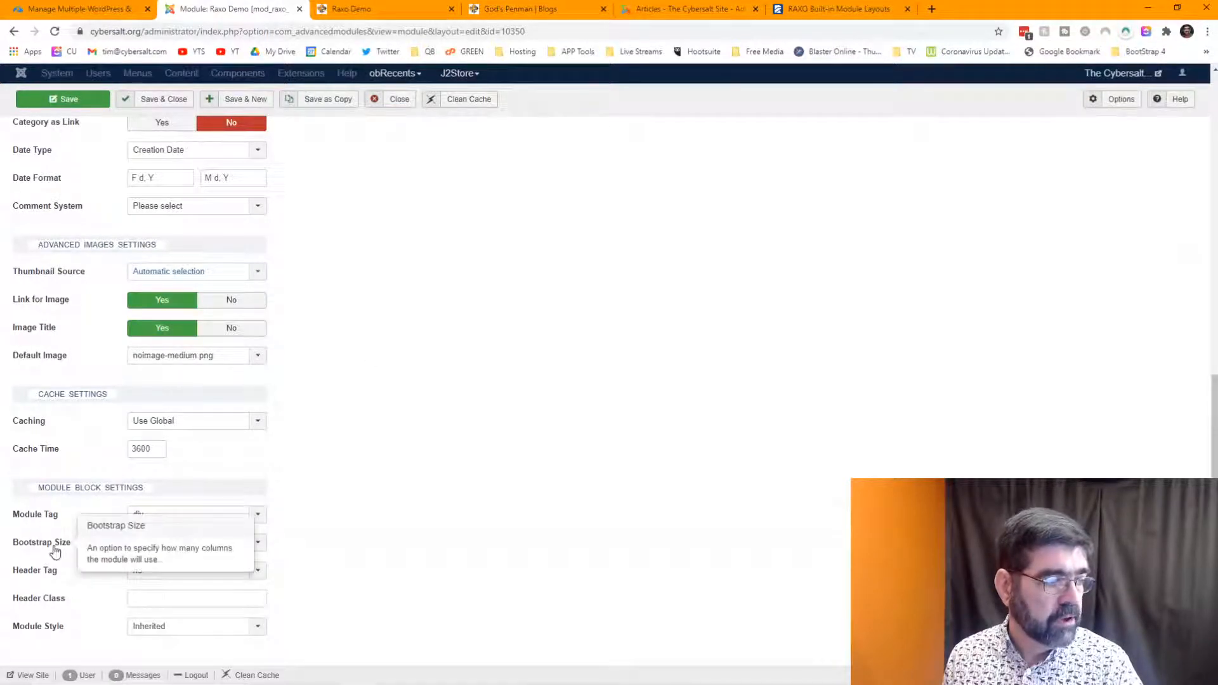
pyautogui.click(258, 544)
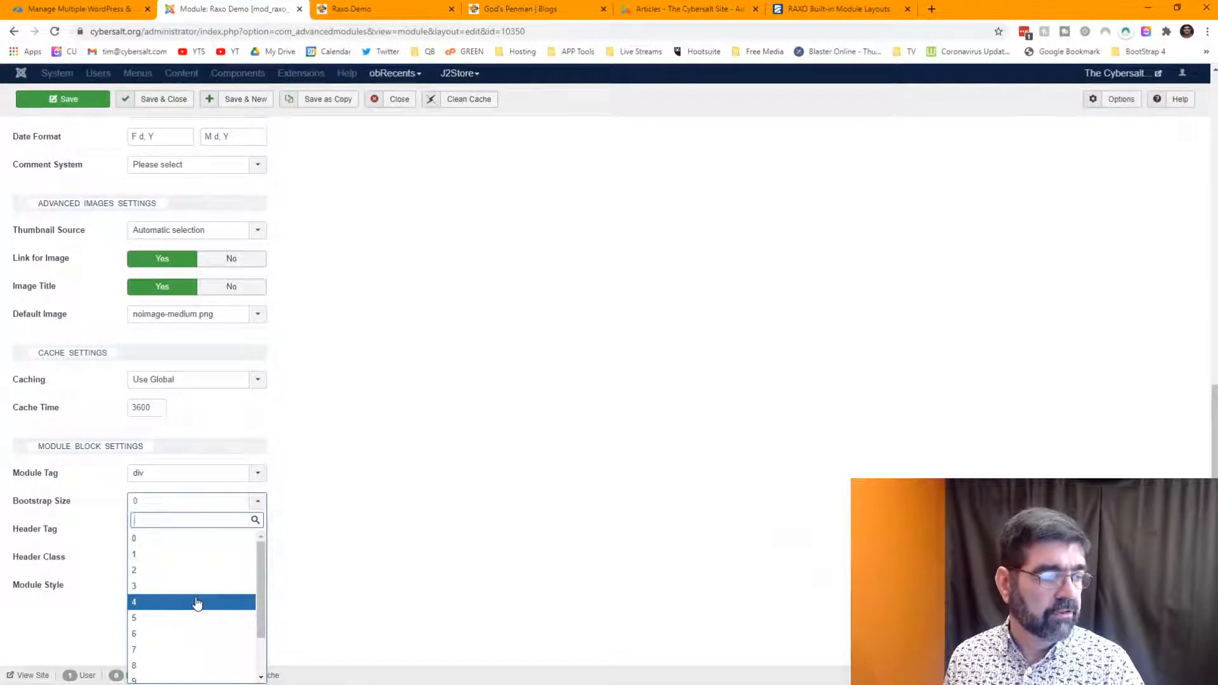
pyautogui.scroll(10, 571, 454)
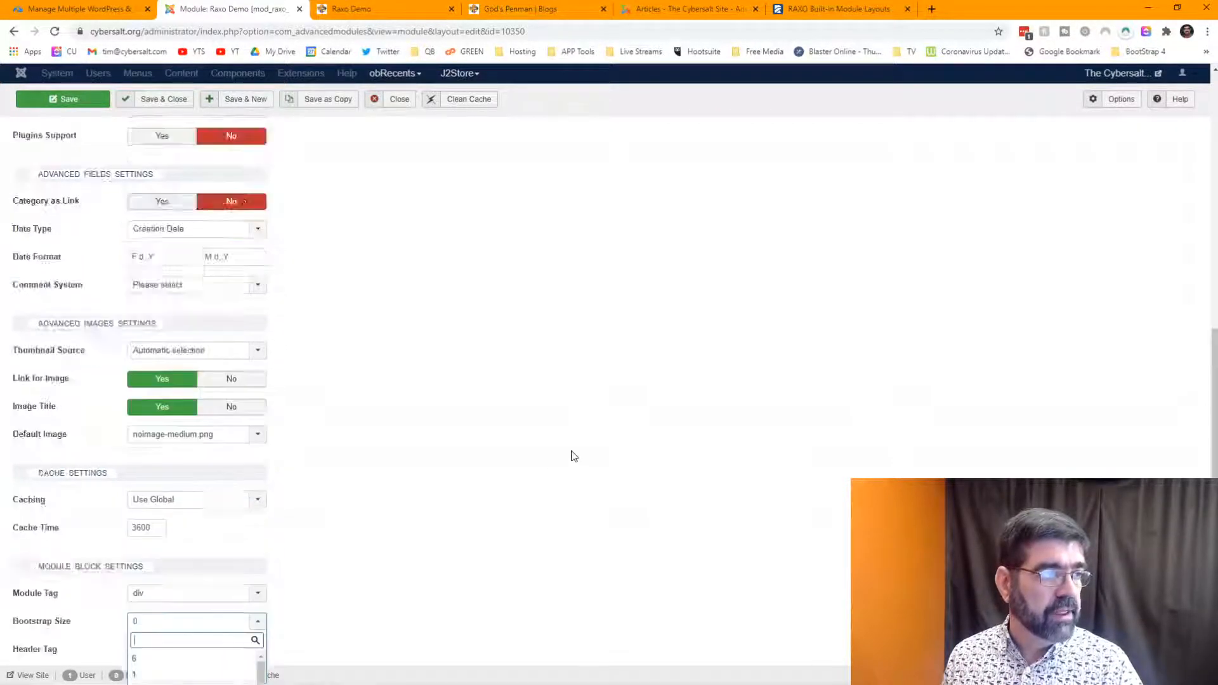
pyautogui.click(365, 11)
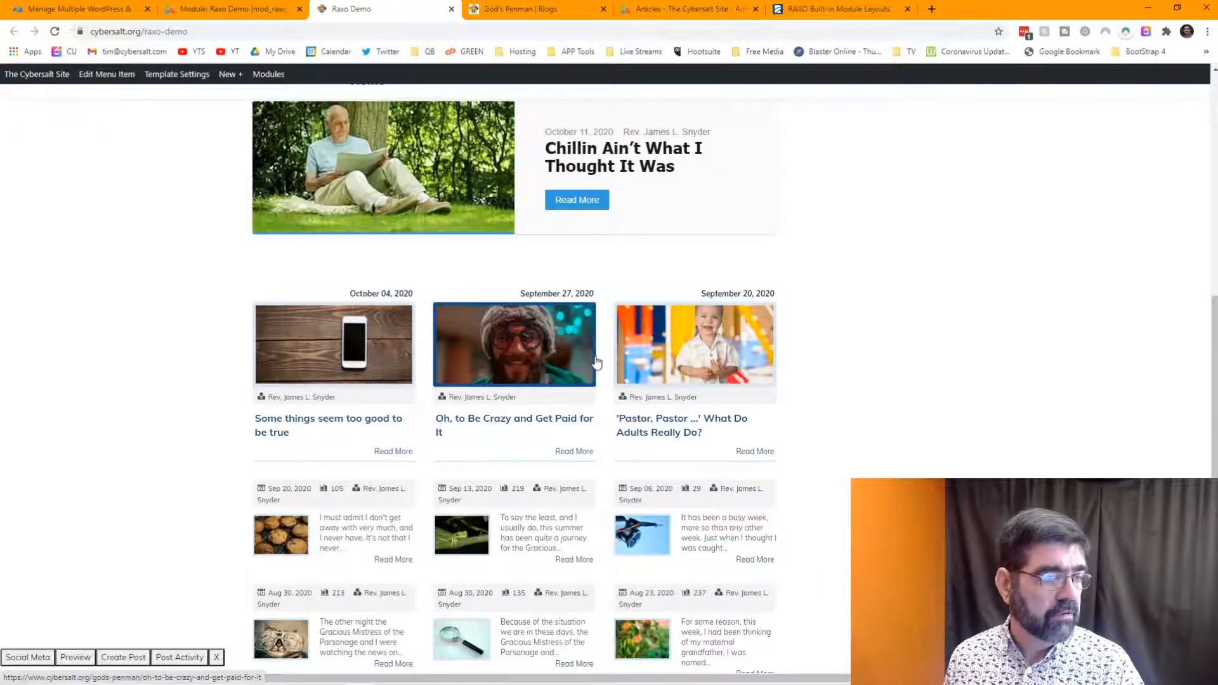
pyautogui.click(204, 11)
pyautogui.scroll(-10, 363, 377)
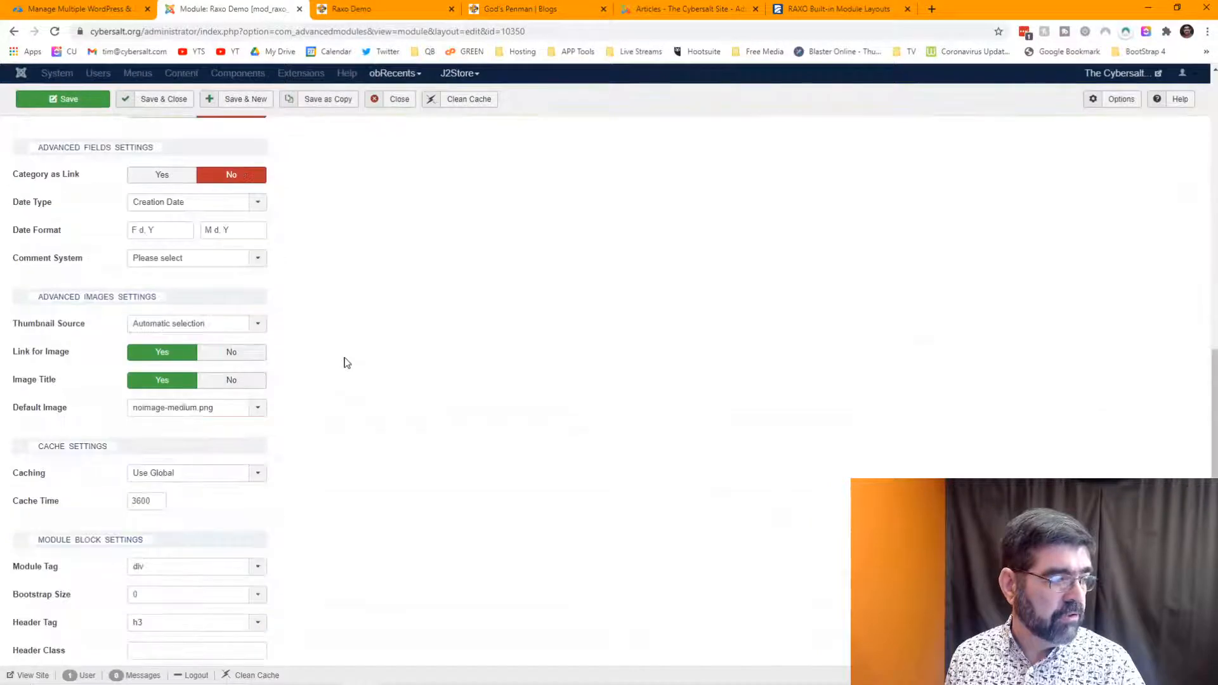
pyautogui.click(241, 549)
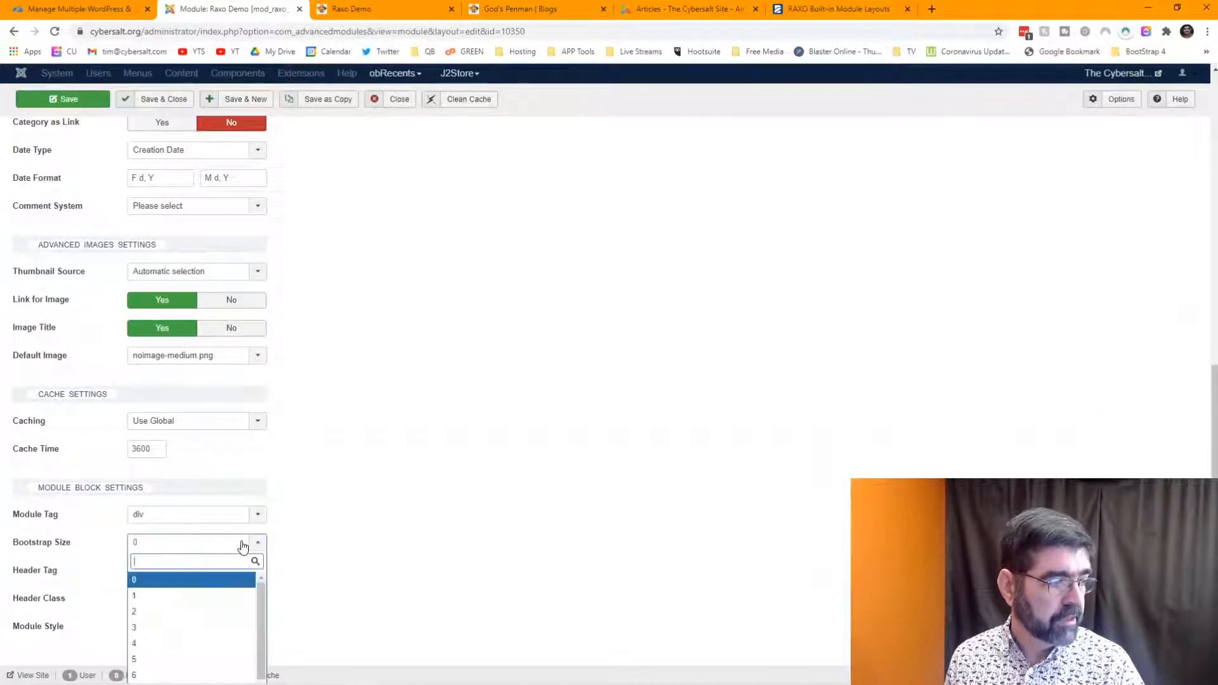
pyautogui.click(203, 644)
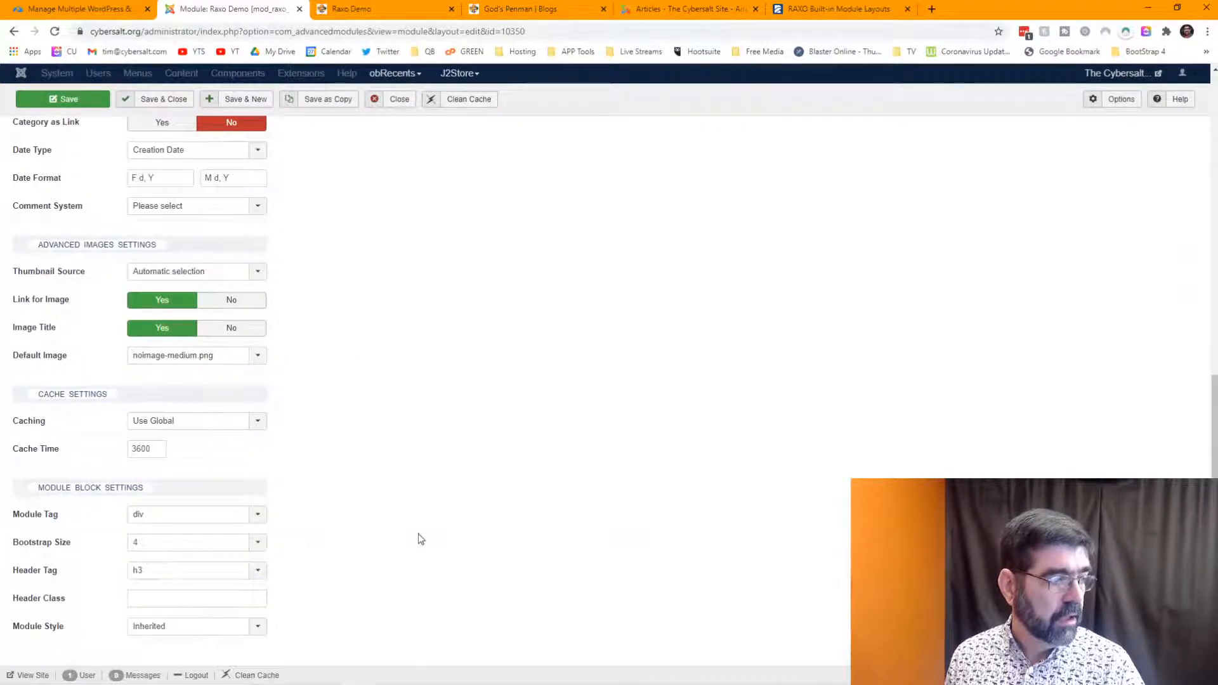
# - In the source and filter settings, change Number of TOP Items to 4
pyautogui.scroll(10, 419, 536)
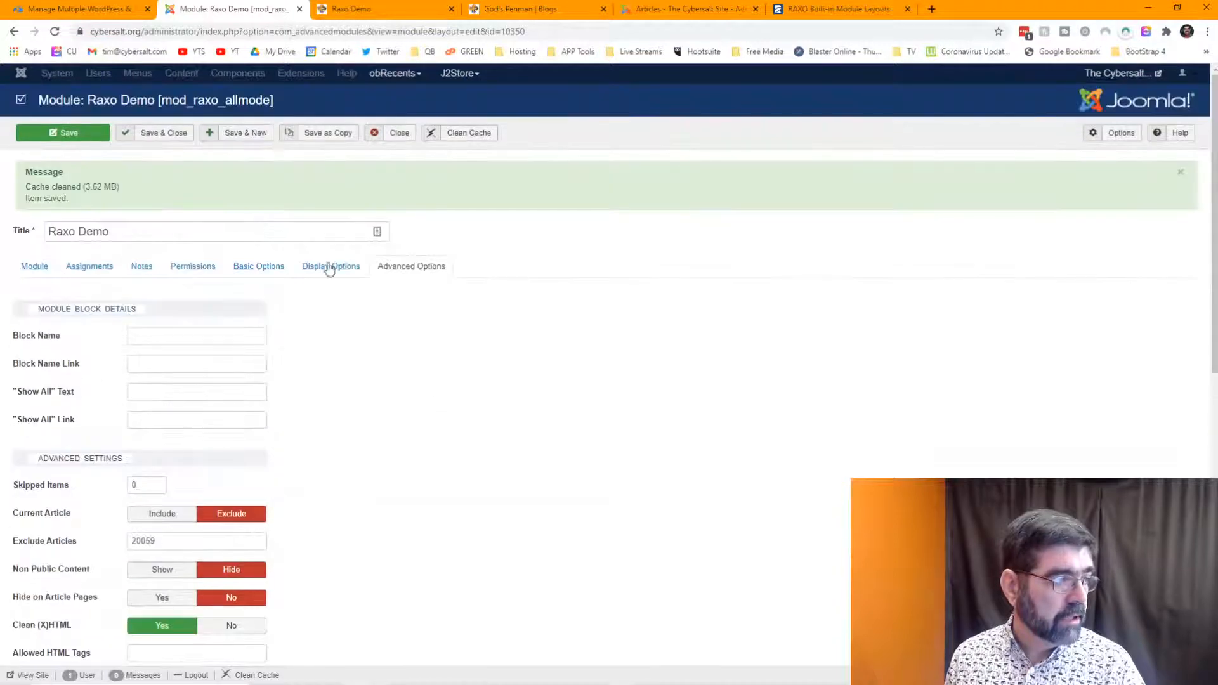
pyautogui.click(250, 267)
pyautogui.moveTo(153, 401); pyautogui.dragTo(121, 404)
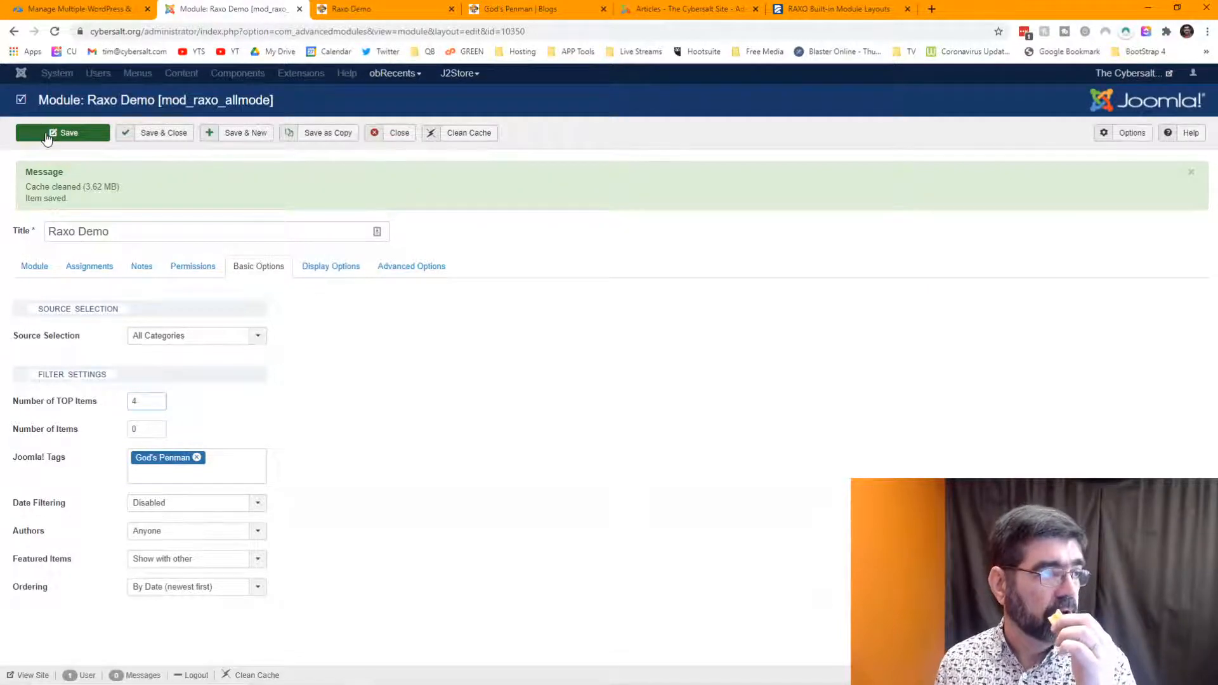
# - Save the Raxo Demo module, check the refreshed front-end page, and close the editor
pyautogui.click(351, 9)
pyautogui.press('F5')
pyautogui.scroll(-1, 511, 276)
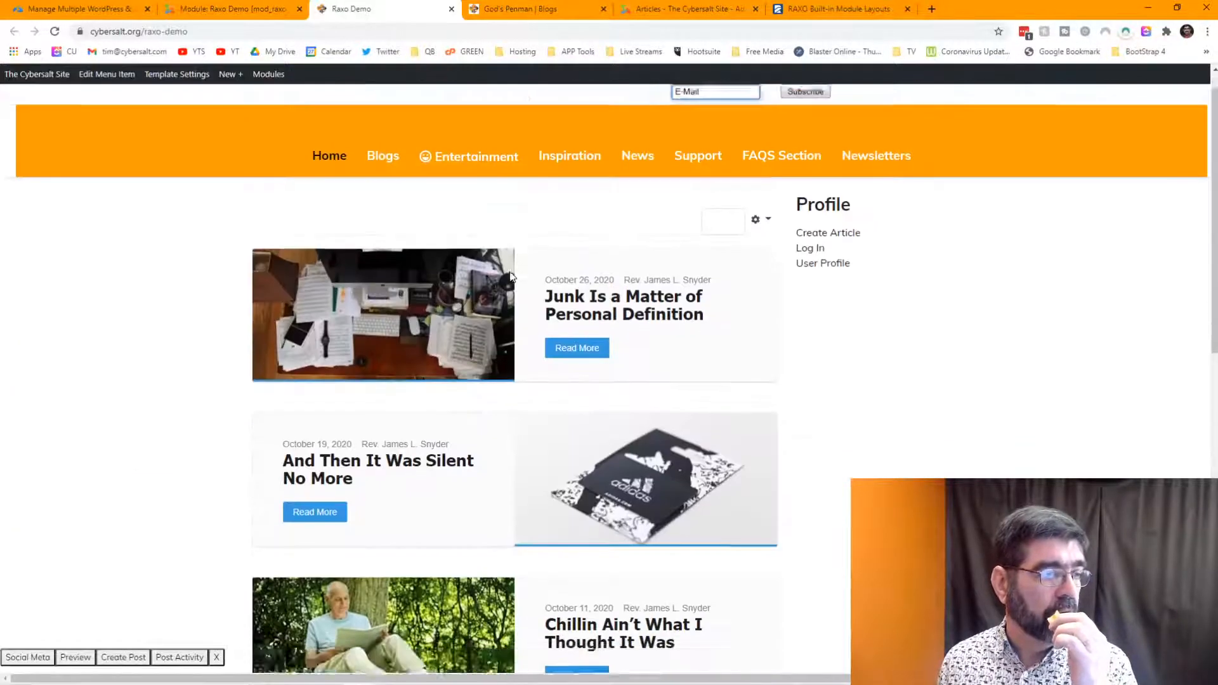
pyautogui.scroll(-3, 507, 269)
pyautogui.scroll(-5, 502, 261)
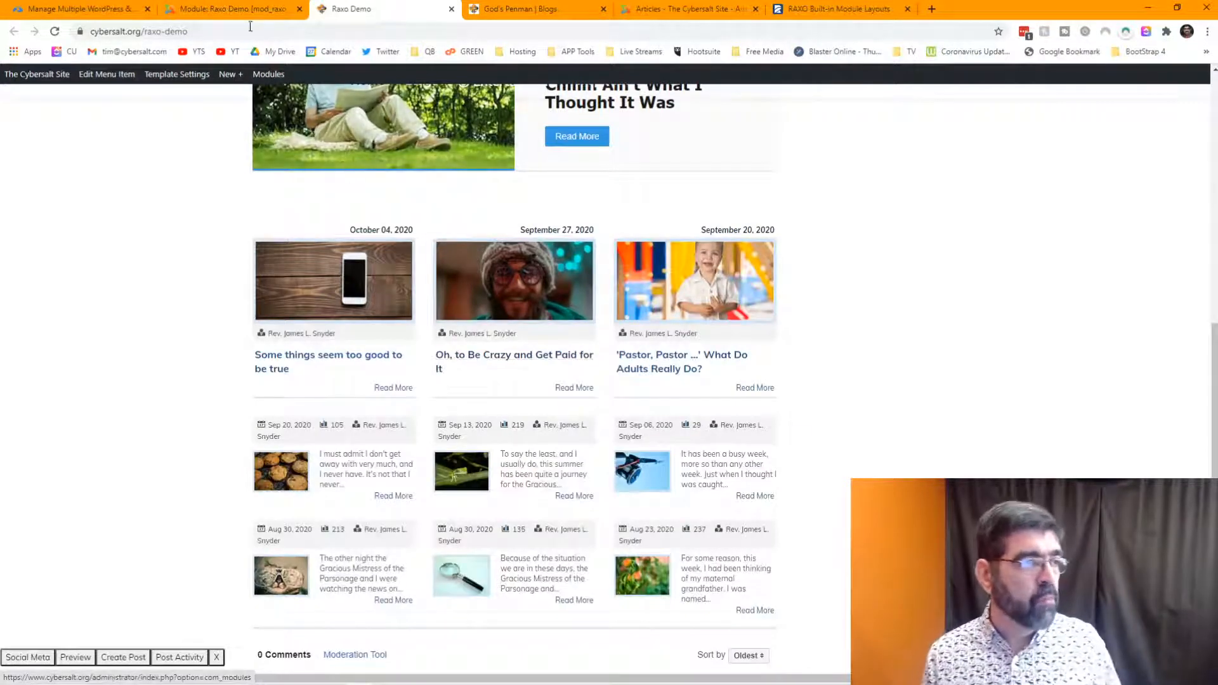
pyautogui.click(237, 10)
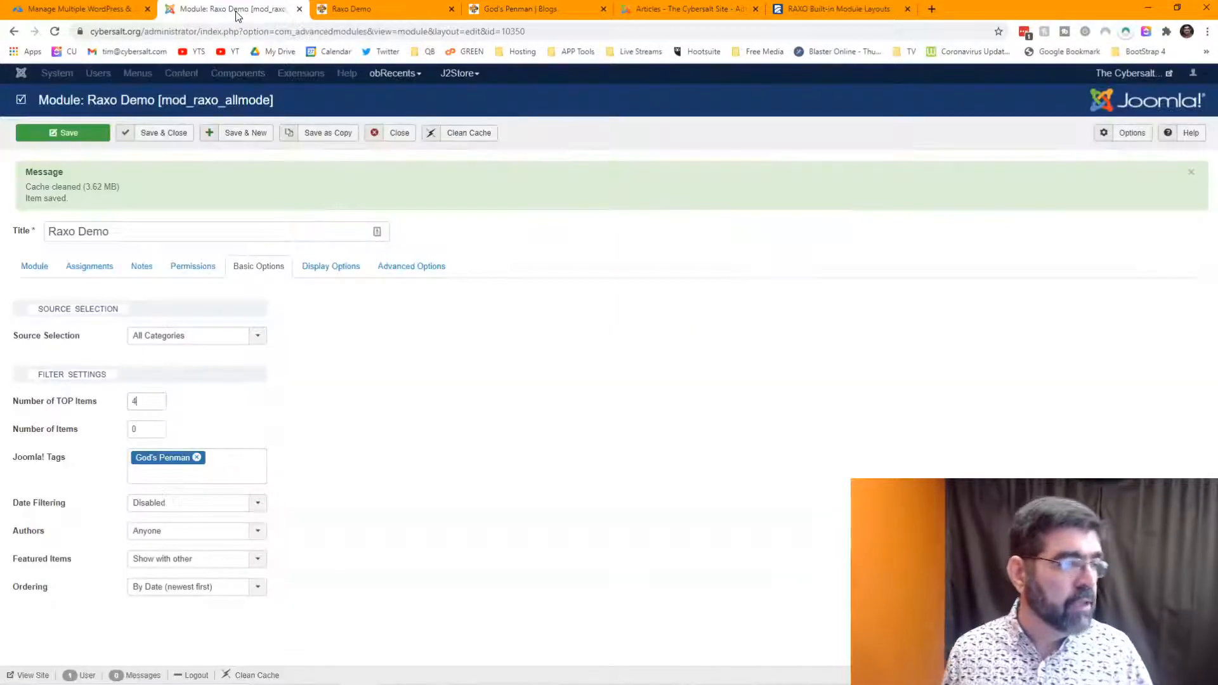
pyautogui.click(399, 145)
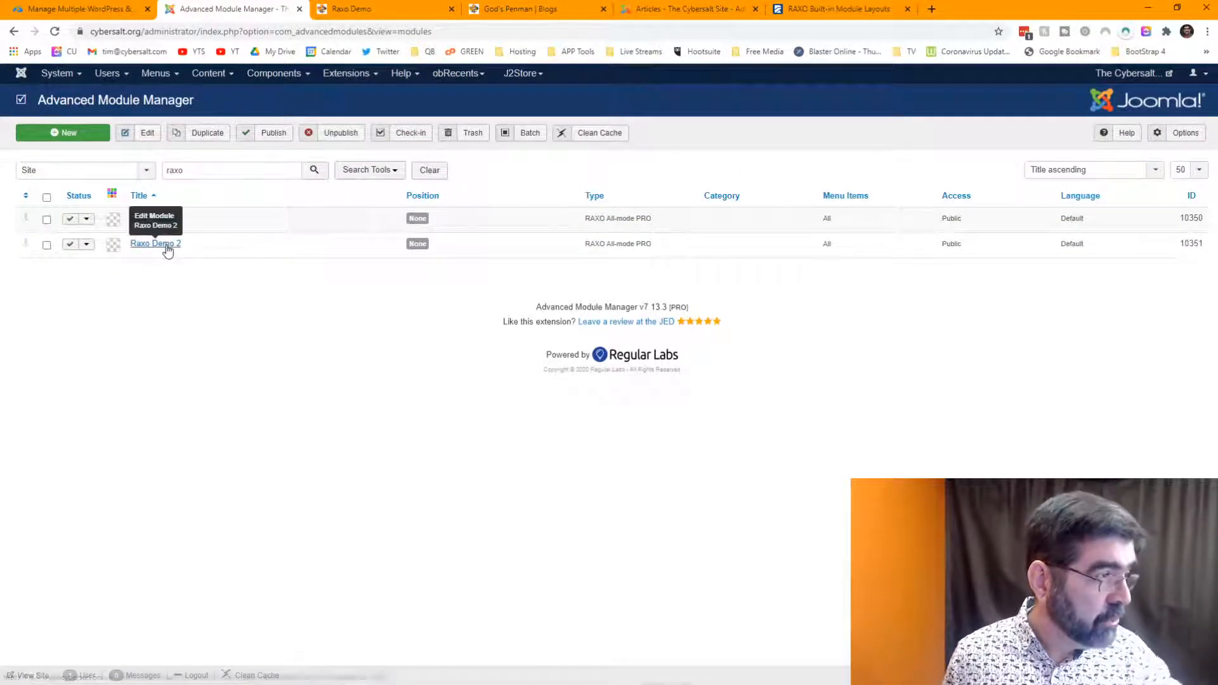
# - Open Raxo Demo 2 and review its display and Number of TOP Items settings
pyautogui.click(166, 246)
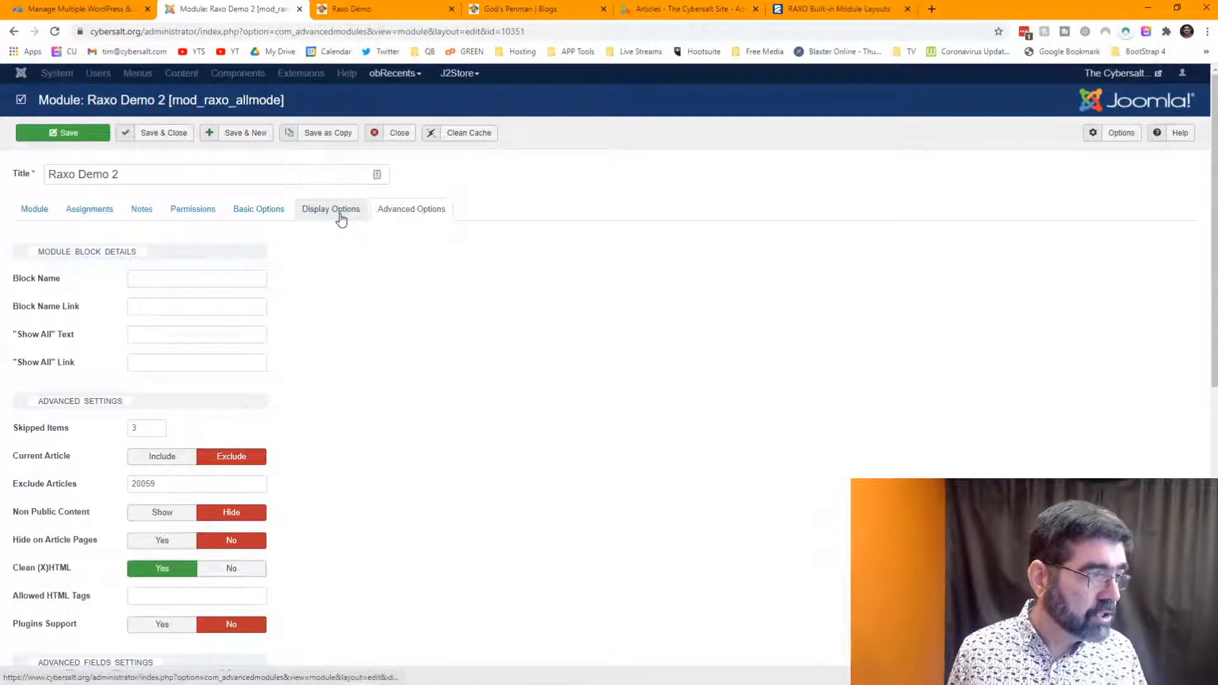
pyautogui.click(341, 218)
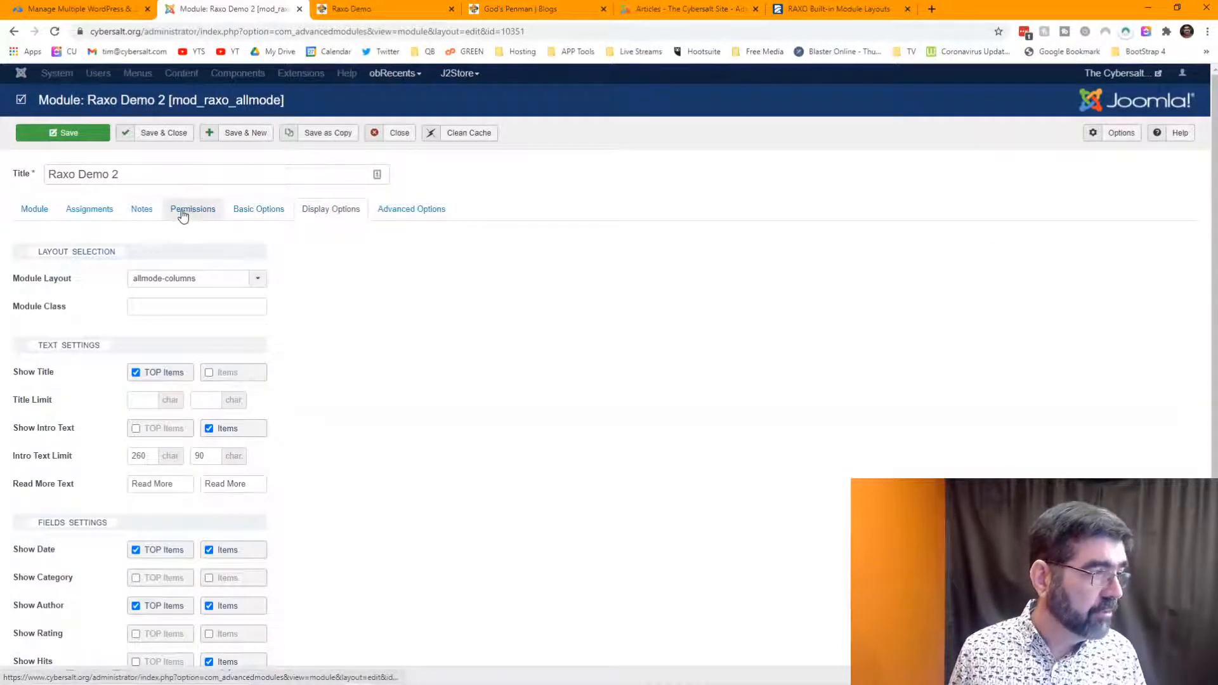
pyautogui.click(257, 209)
pyautogui.moveTo(152, 343); pyautogui.dragTo(129, 348)
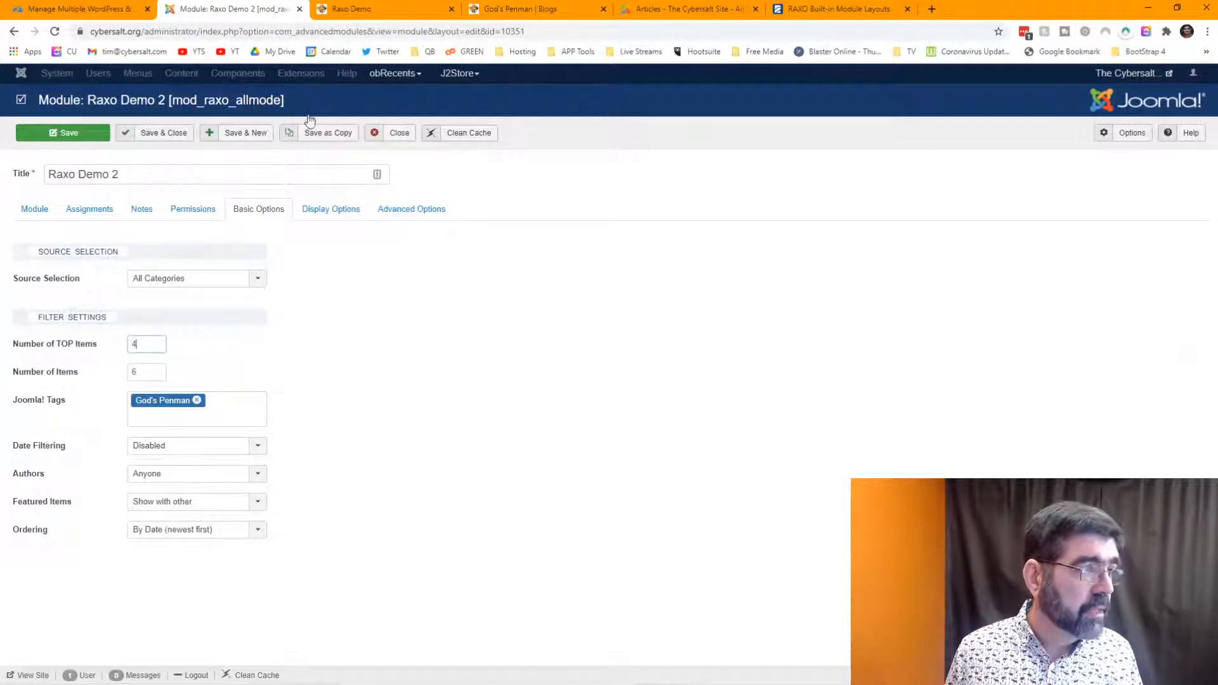
pyautogui.click(381, 9)
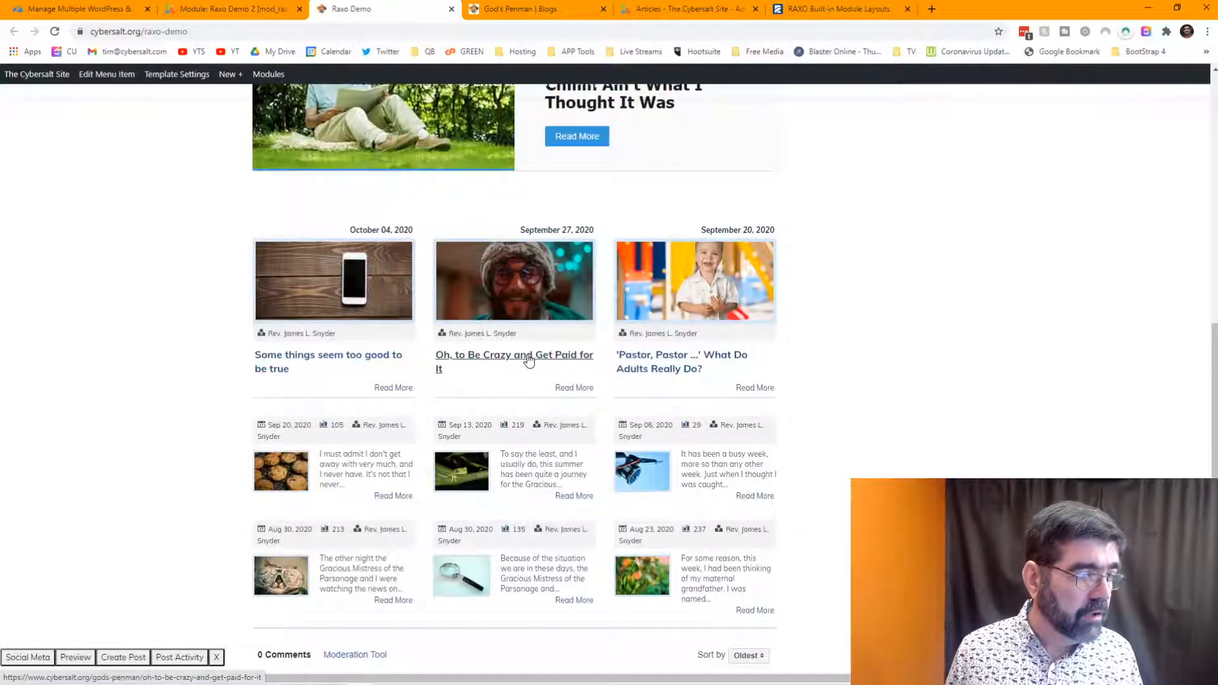
pyautogui.click(231, 9)
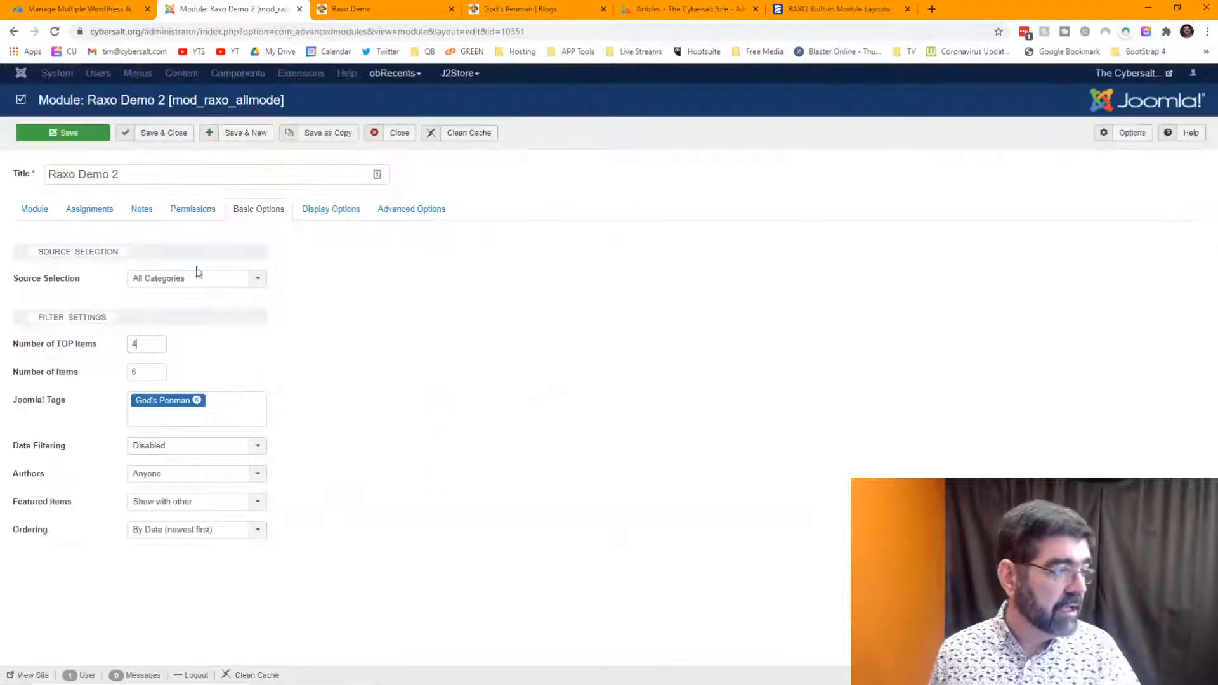
# - Set Raxo Demo 2's Bootstrap Size to 4 in its advanced settings
pyautogui.click(416, 210)
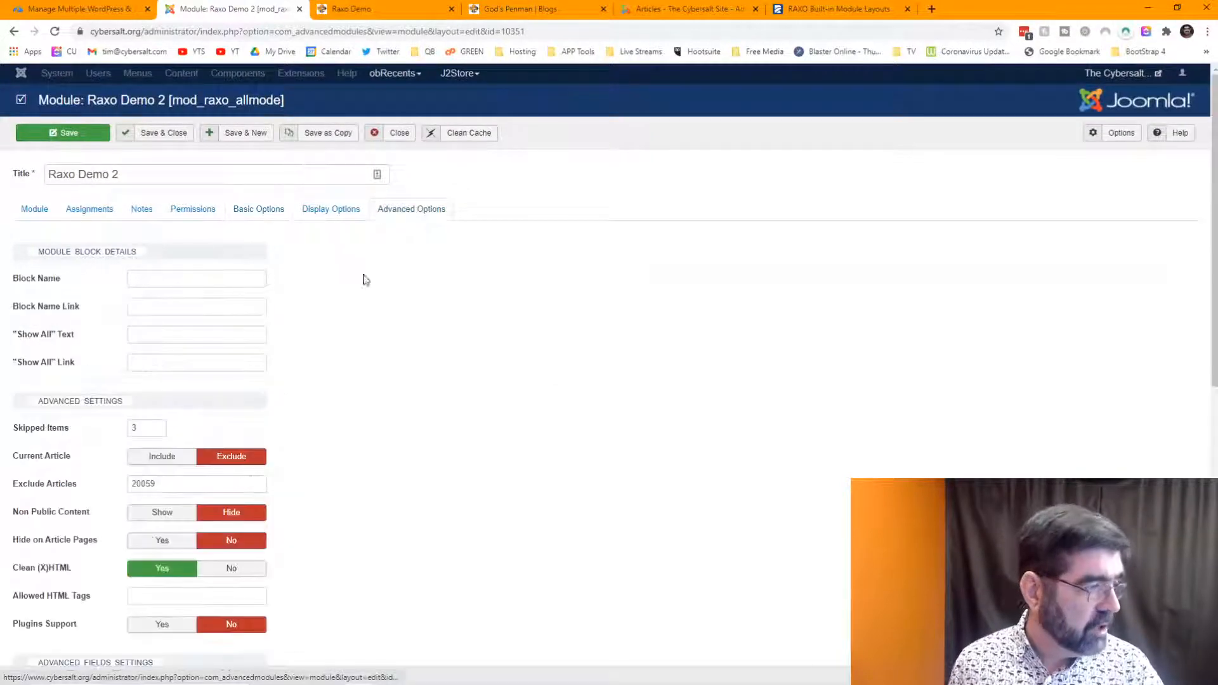
pyautogui.scroll(-2, 340, 424)
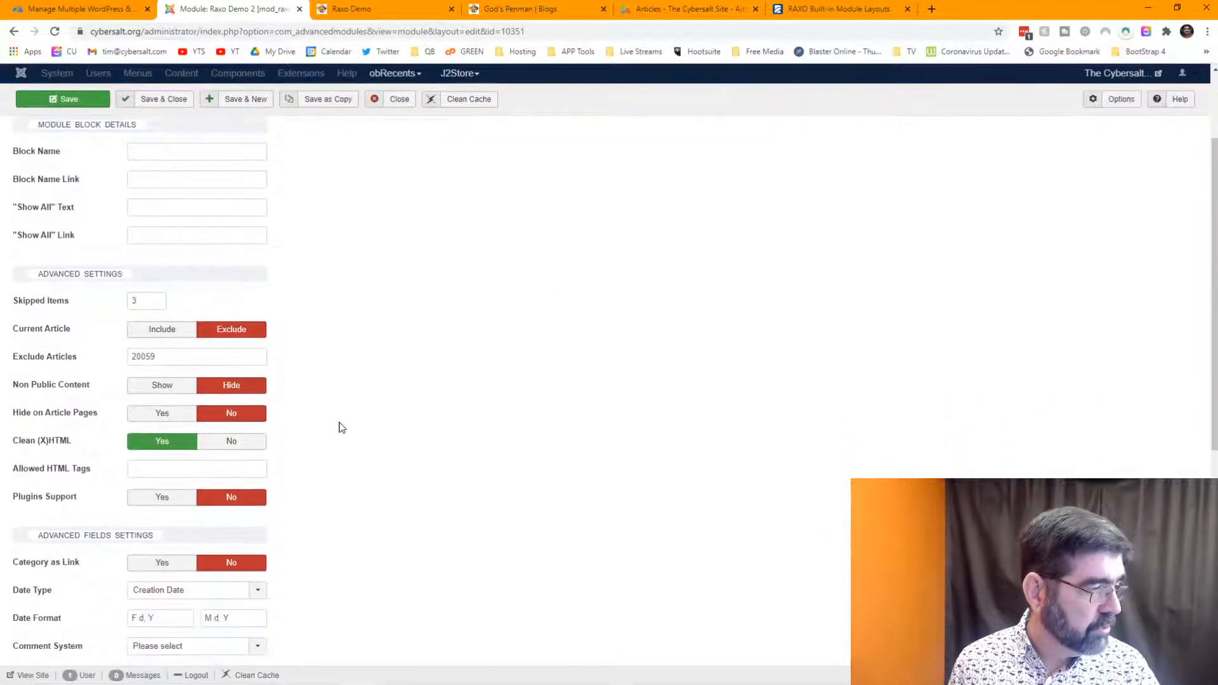
pyautogui.scroll(-3, 342, 427)
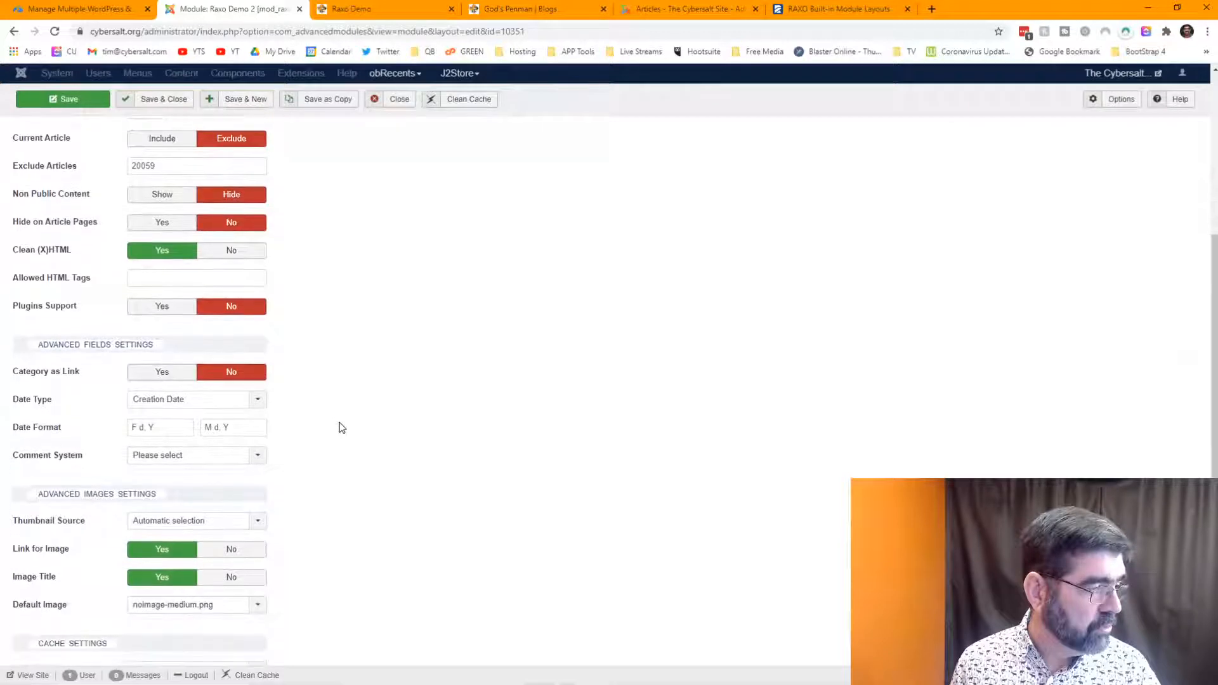
pyautogui.scroll(-4, 342, 427)
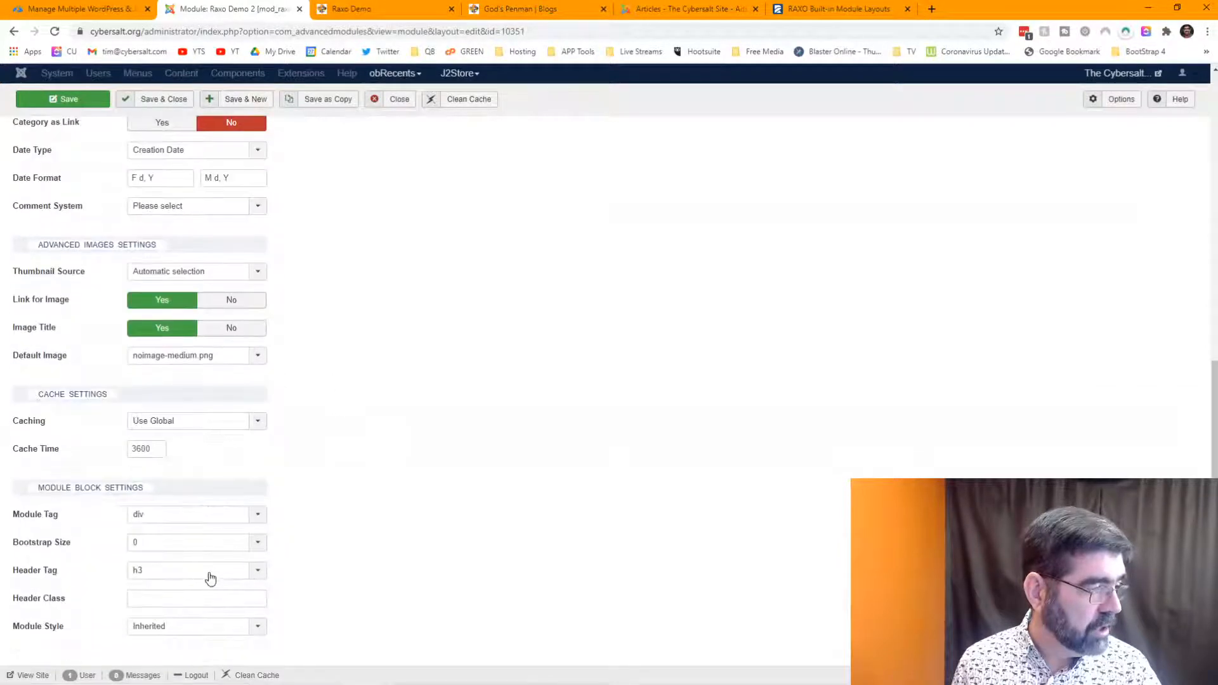
pyautogui.click(209, 545)
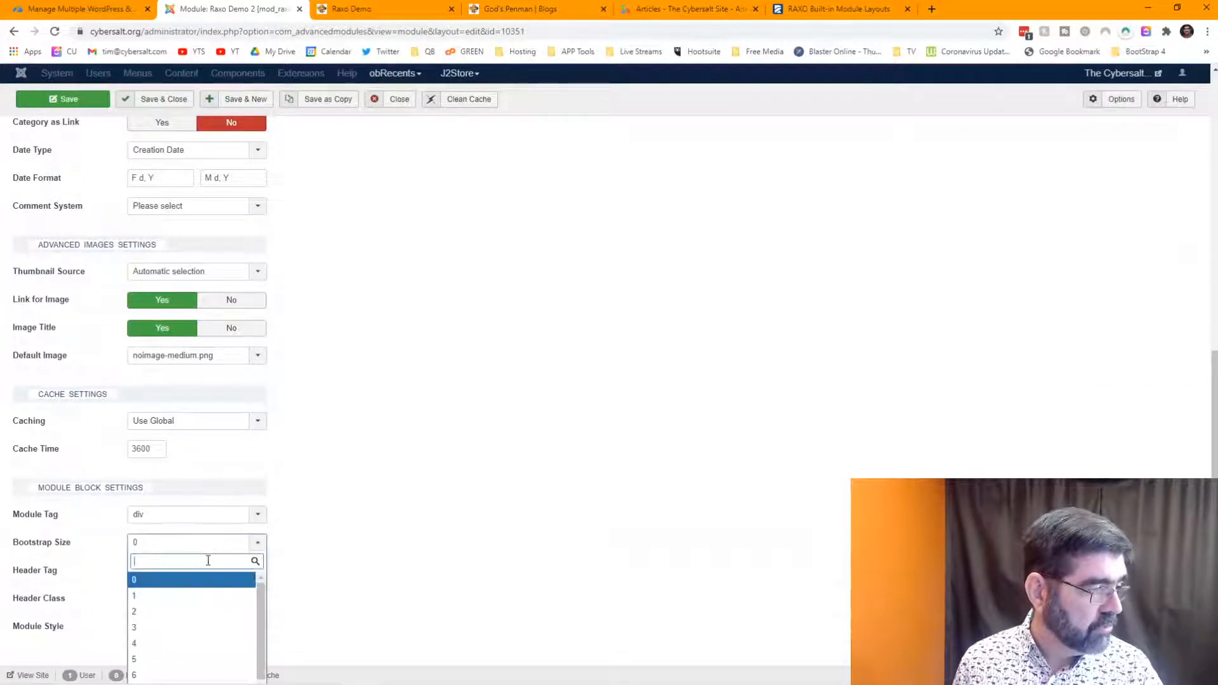
pyautogui.click(204, 644)
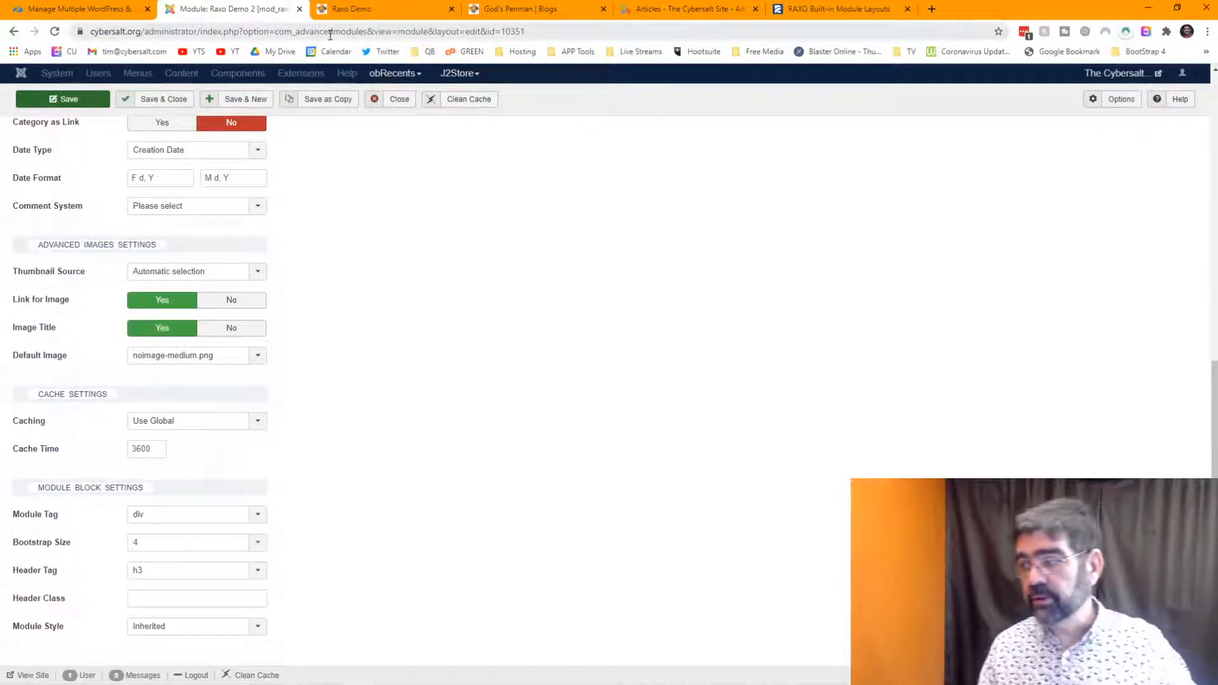
# - Reload the front-end Raxo Demo page to check the rearranged grid, then return to Raxo Demo 2
pyautogui.click(359, 10)
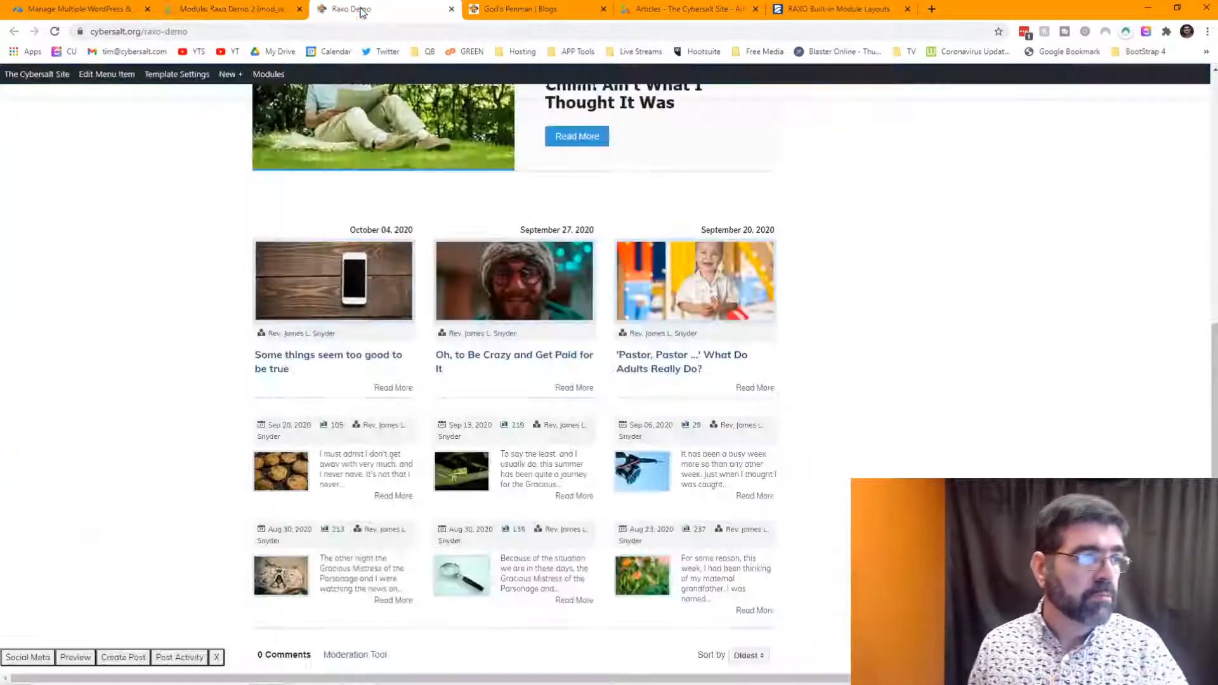
pyautogui.click(55, 31)
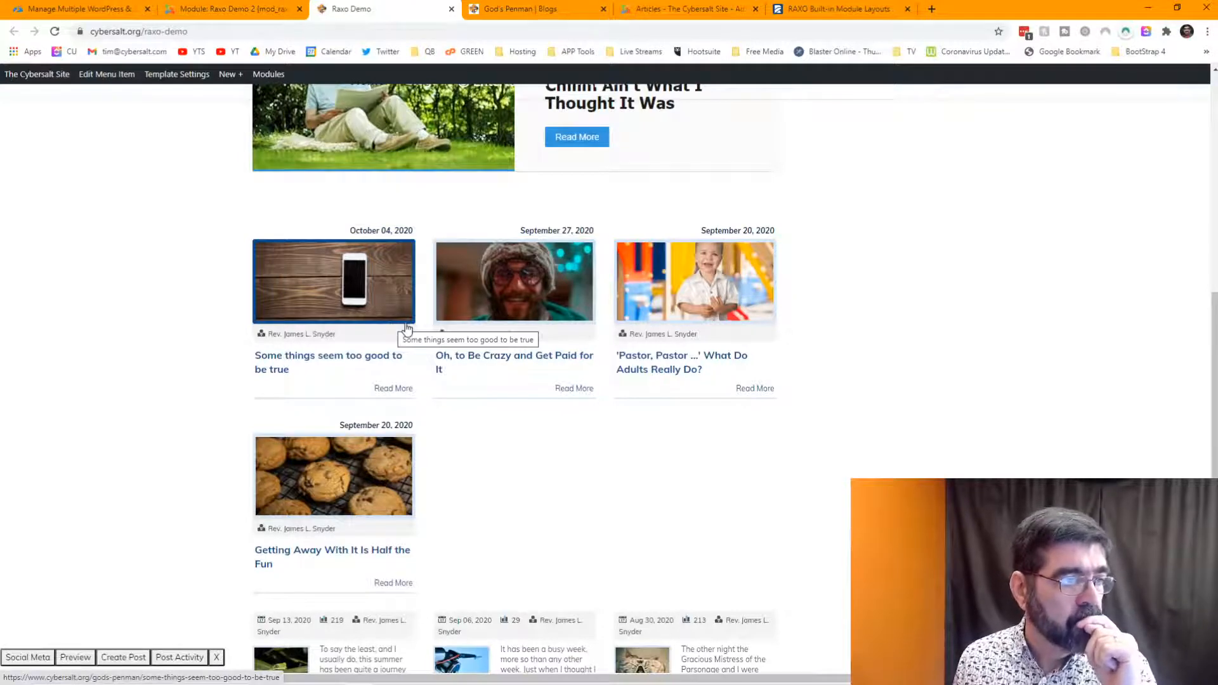
pyautogui.click(212, 6)
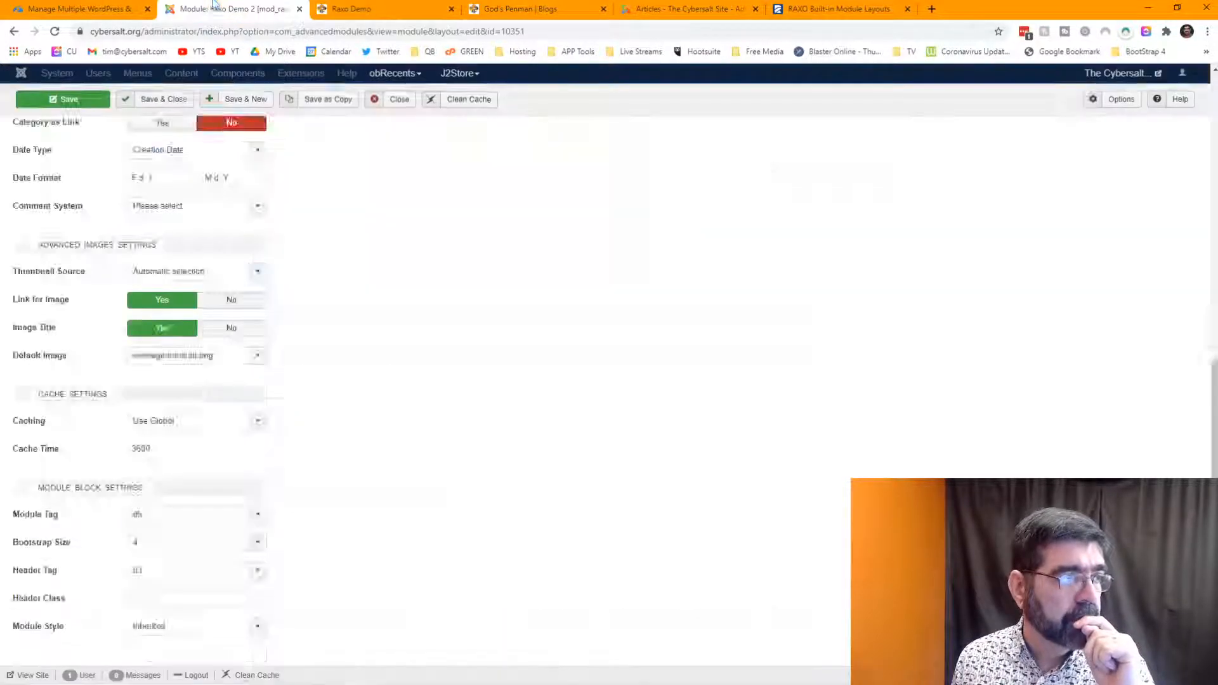
pyautogui.scroll(-10, 417, 344)
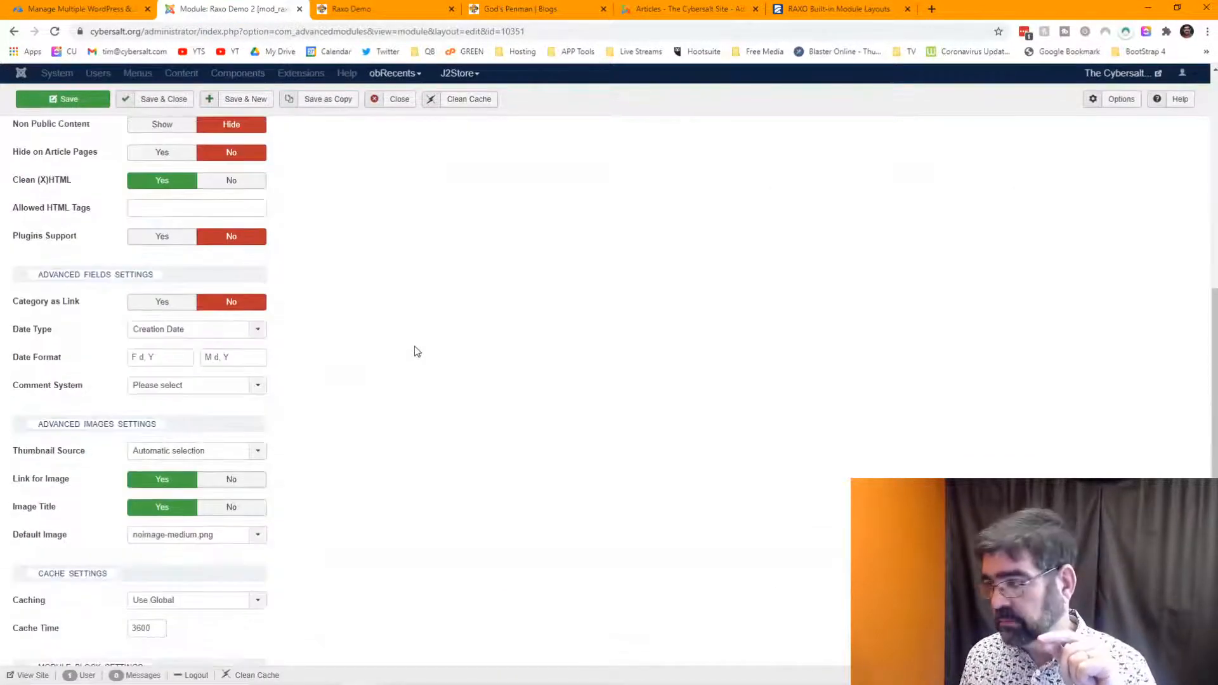
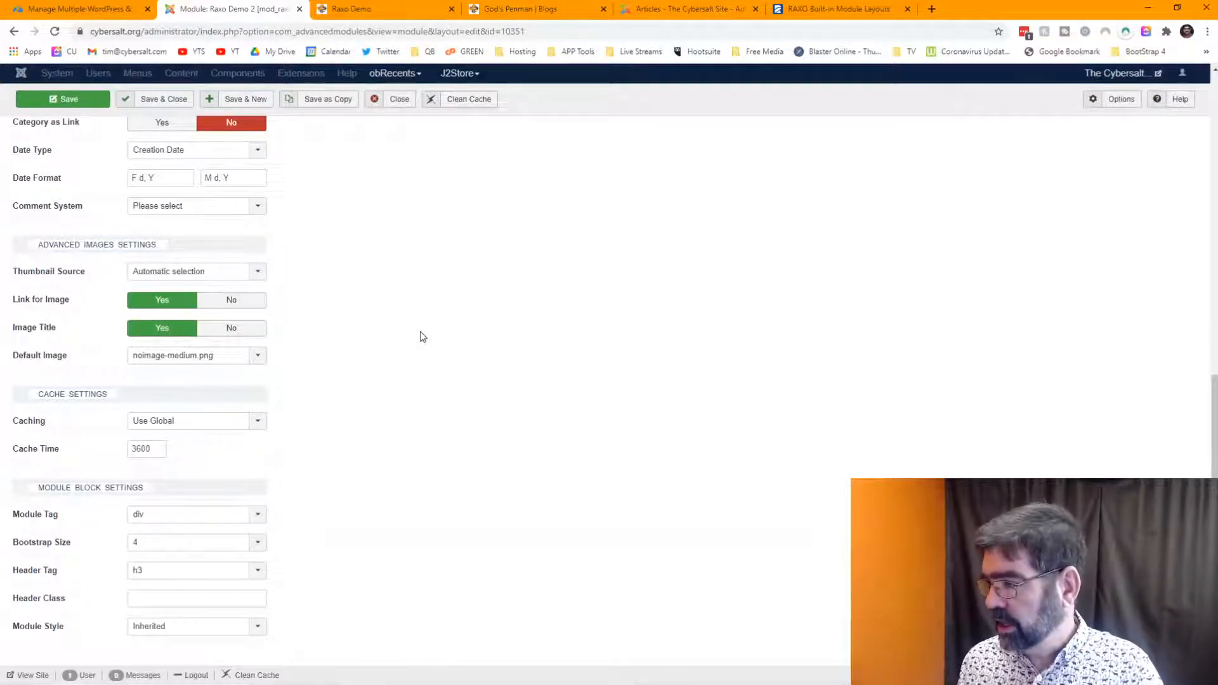
# - Change Number of TOP Items from 4 to 5 in Basic Options and save the module
pyautogui.scroll(7, 314, 285)
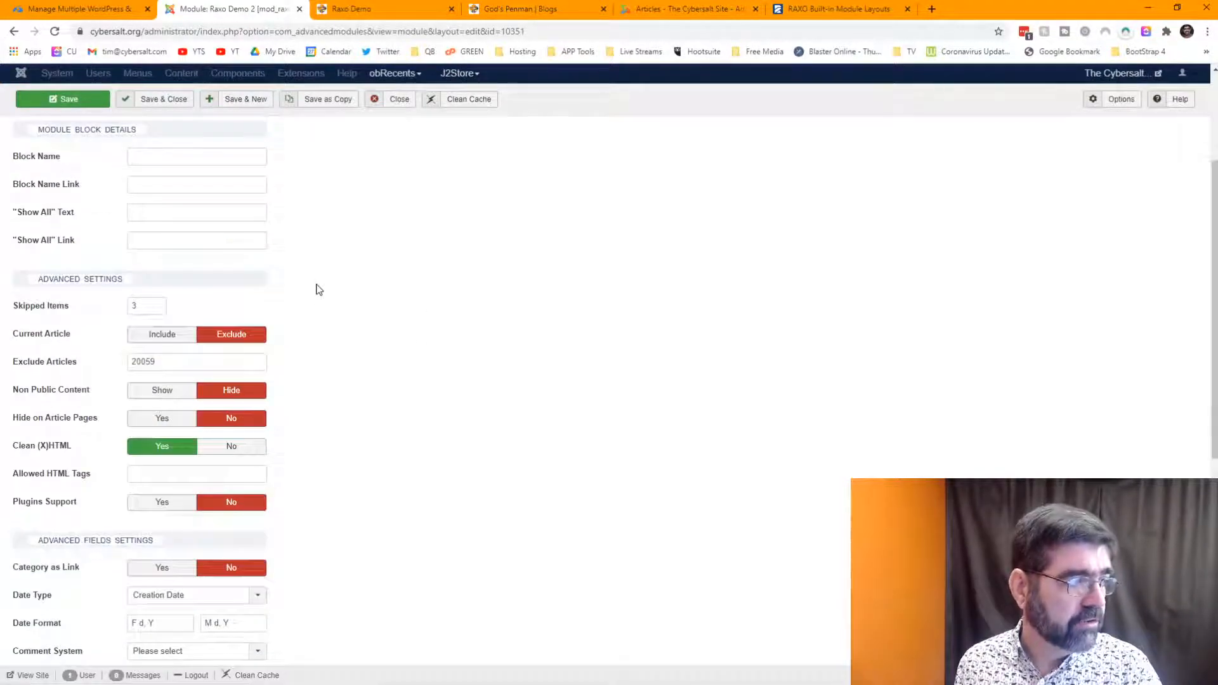
pyautogui.scroll(3, 319, 289)
pyautogui.click(267, 274)
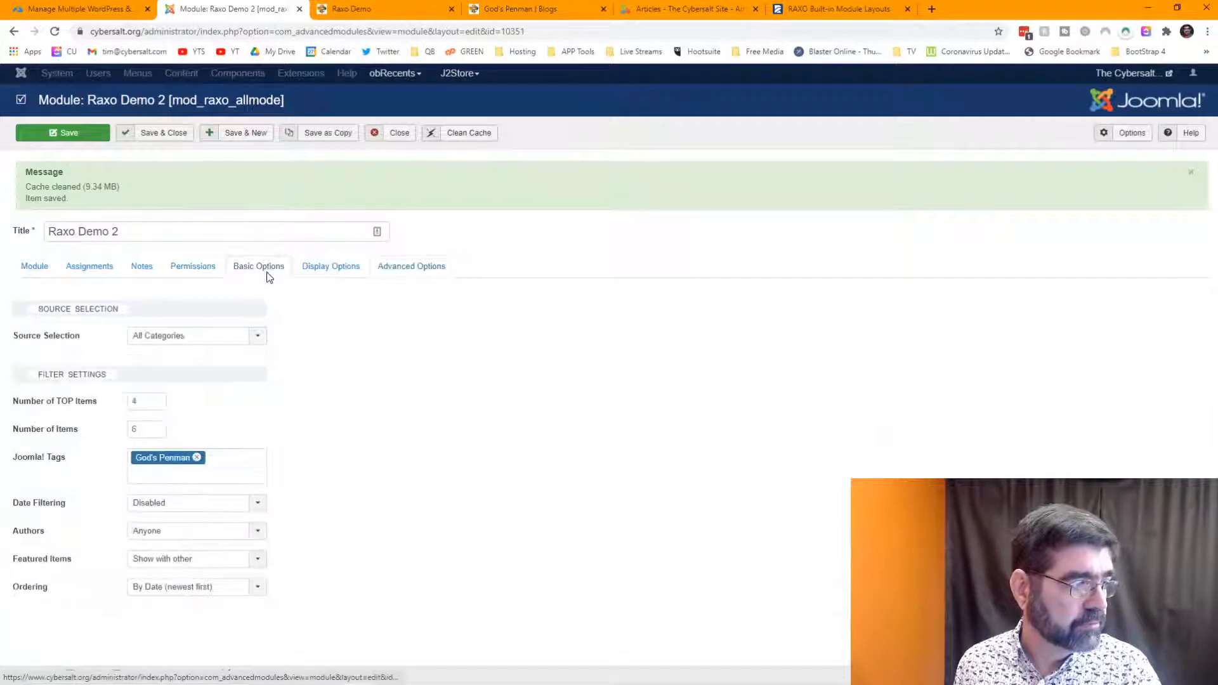
pyautogui.click(125, 403)
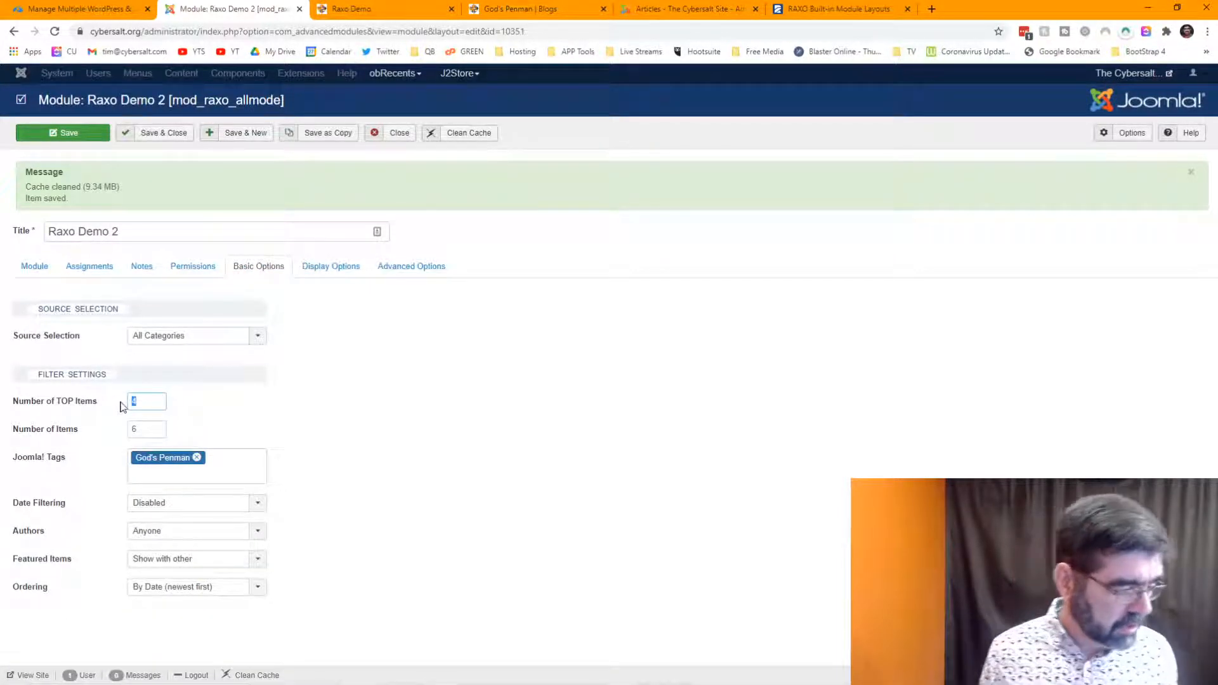
pyautogui.write('5')
pyautogui.click(62, 132)
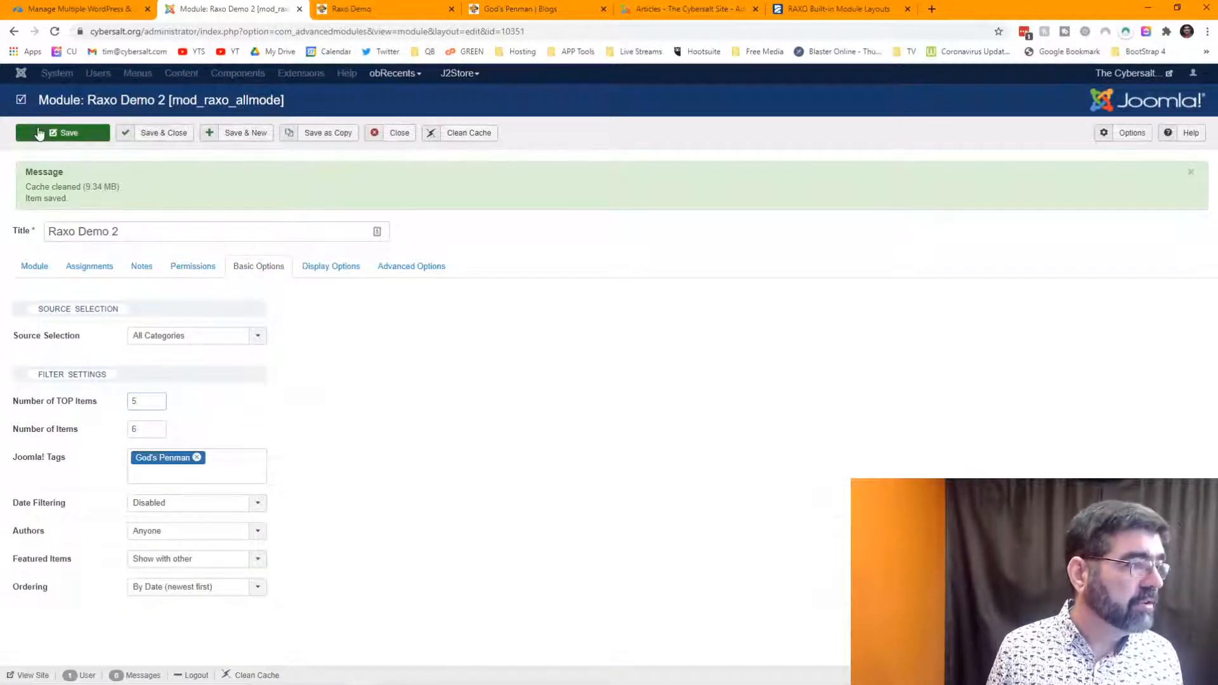
# - Reload the front-end Raxo Demo page to check the five large articles, then return to the admin
pyautogui.click(350, 9)
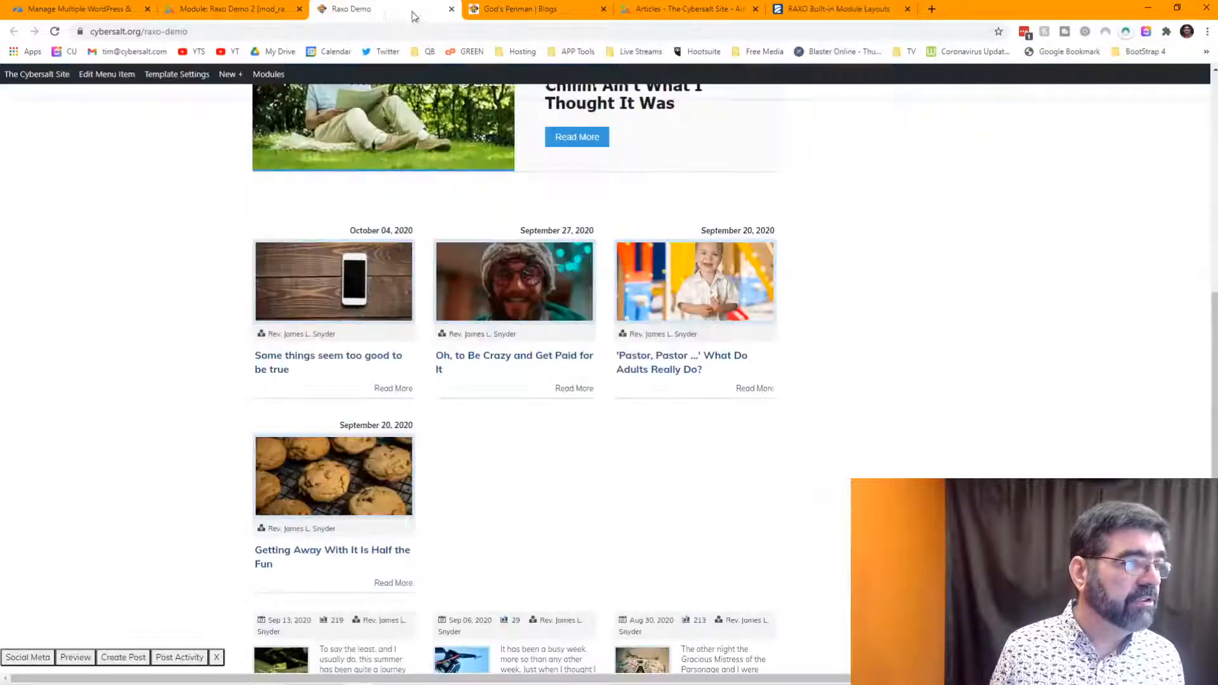
pyautogui.click(56, 32)
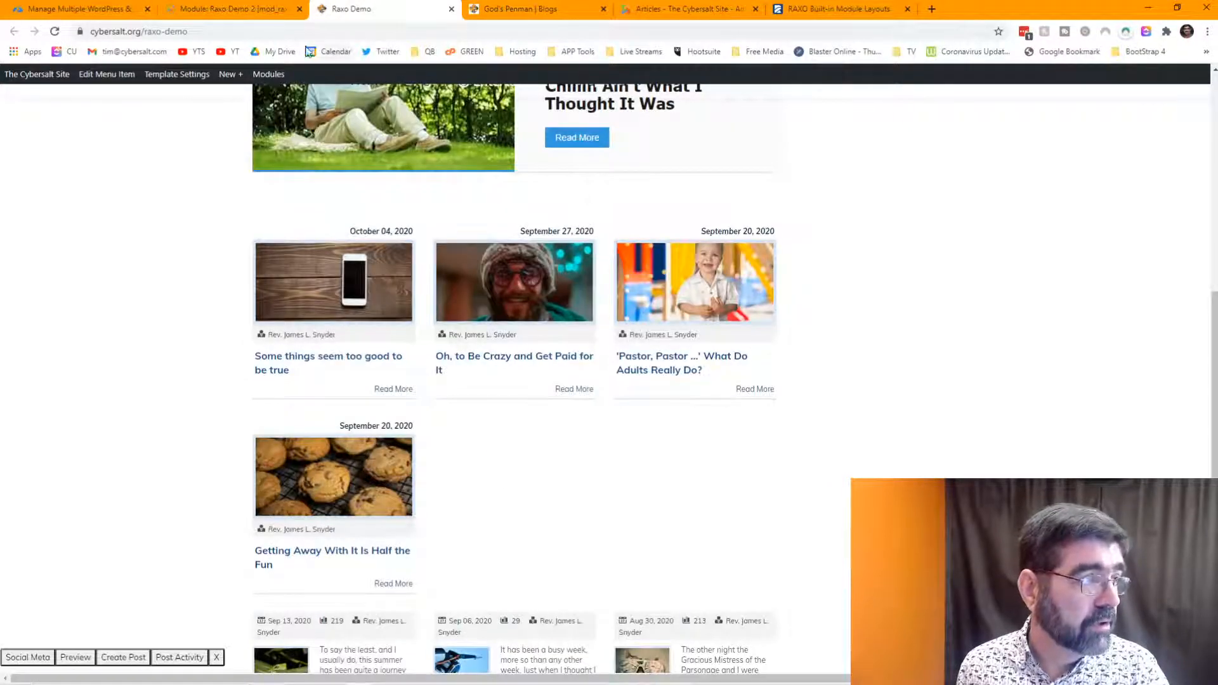
pyautogui.click(55, 31)
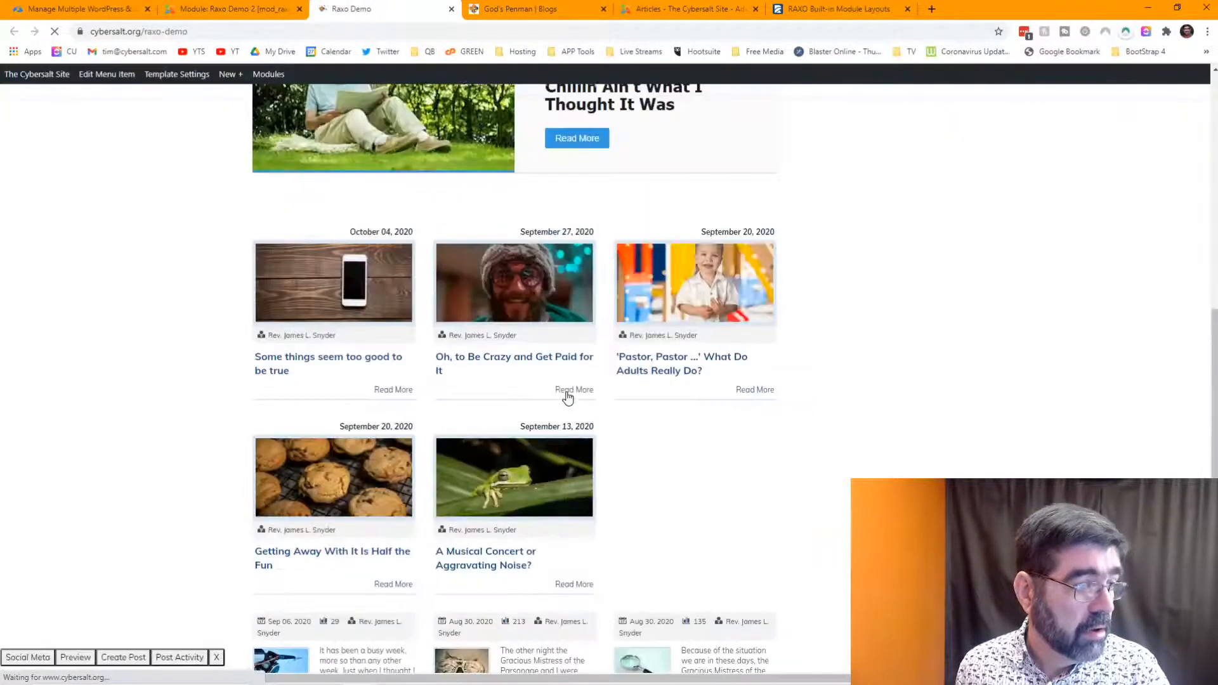
pyautogui.click(226, 8)
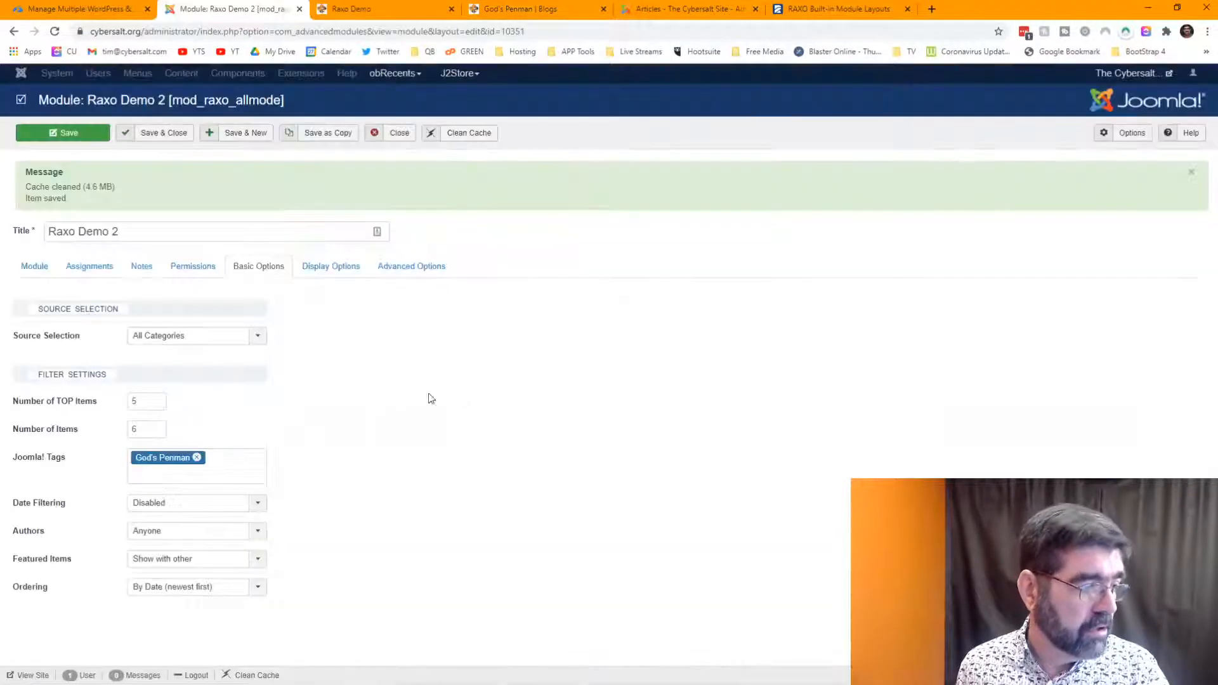
# - Set the module's Bootstrap Size to 5 in Advanced Options and save
pyautogui.click(406, 267)
pyautogui.scroll(-10, 381, 412)
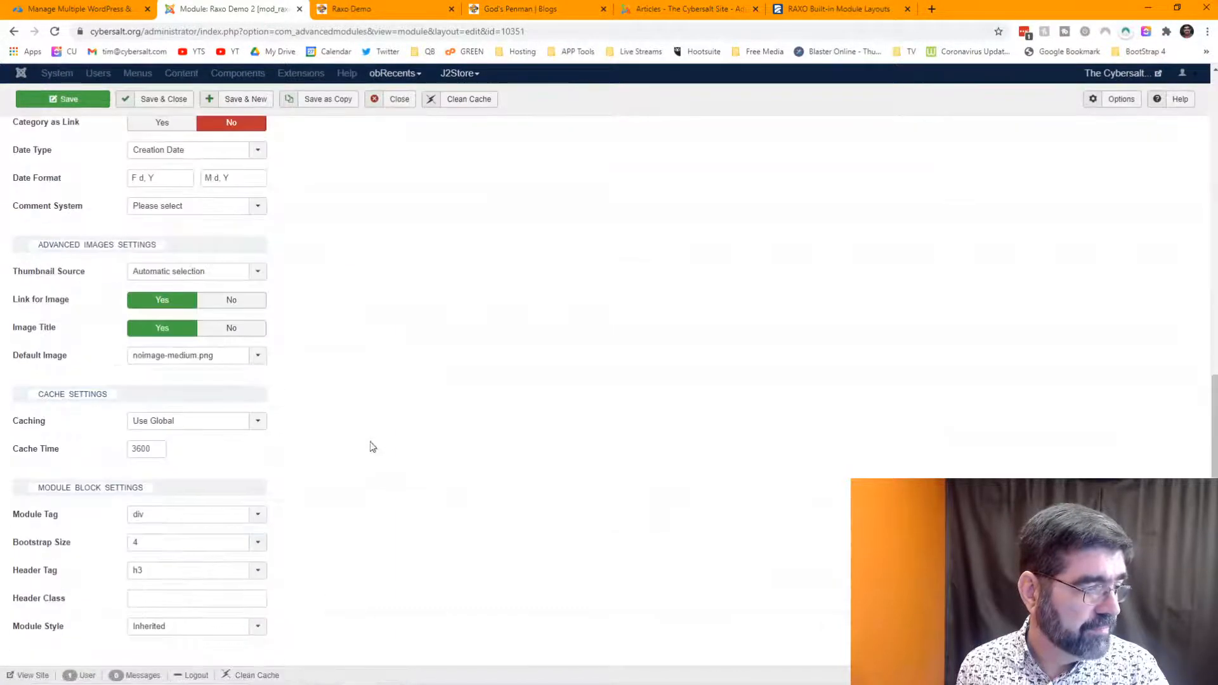
pyautogui.click(257, 541)
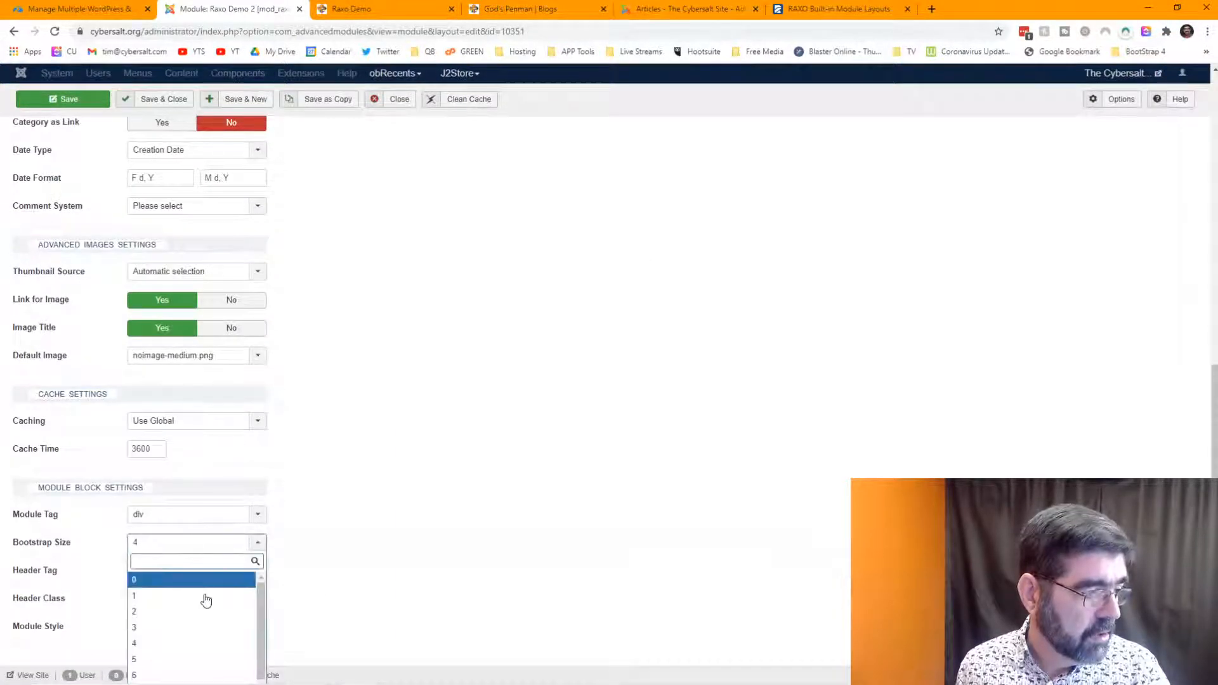
pyautogui.click(185, 659)
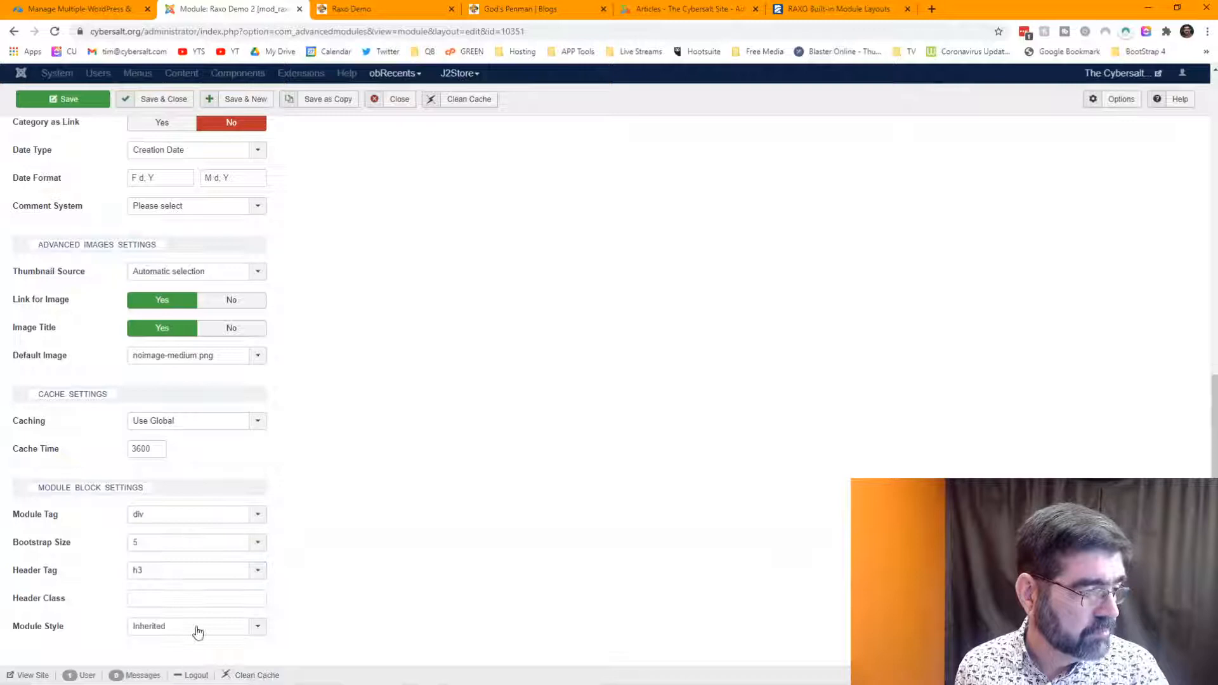
pyautogui.click(44, 101)
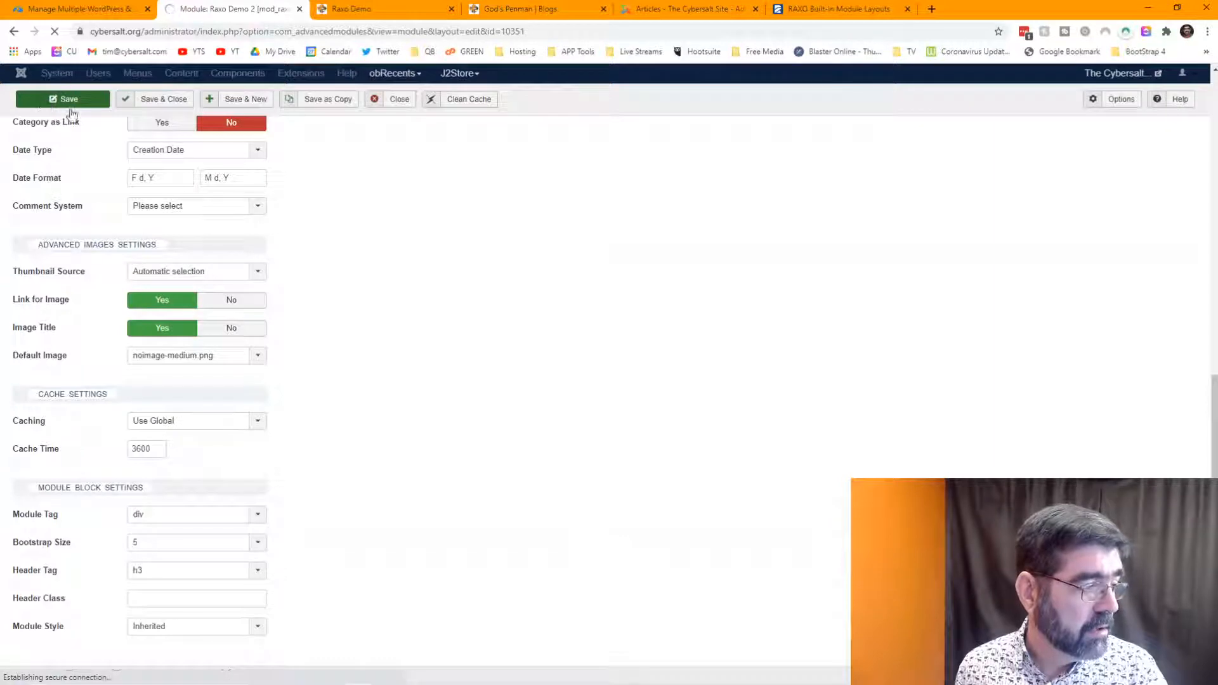
# - Reload the Raxo Demo page to view the Bootstrap Size 5 layout, then return to the module
pyautogui.click(374, 9)
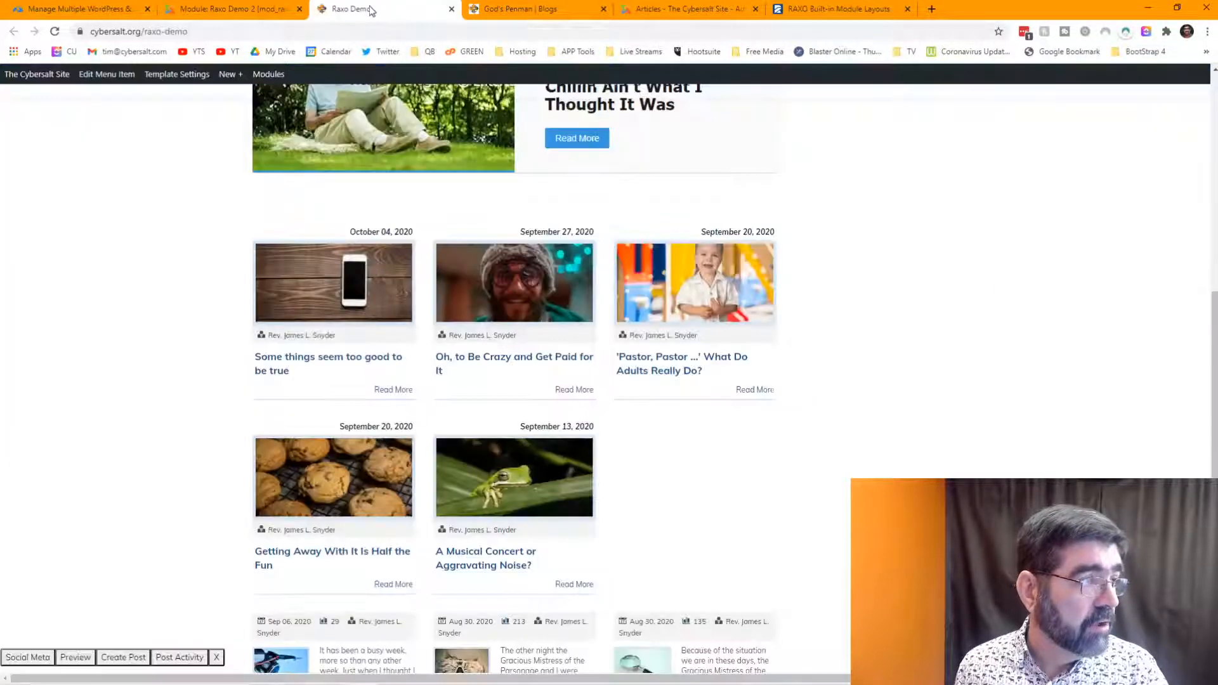
pyautogui.click(54, 31)
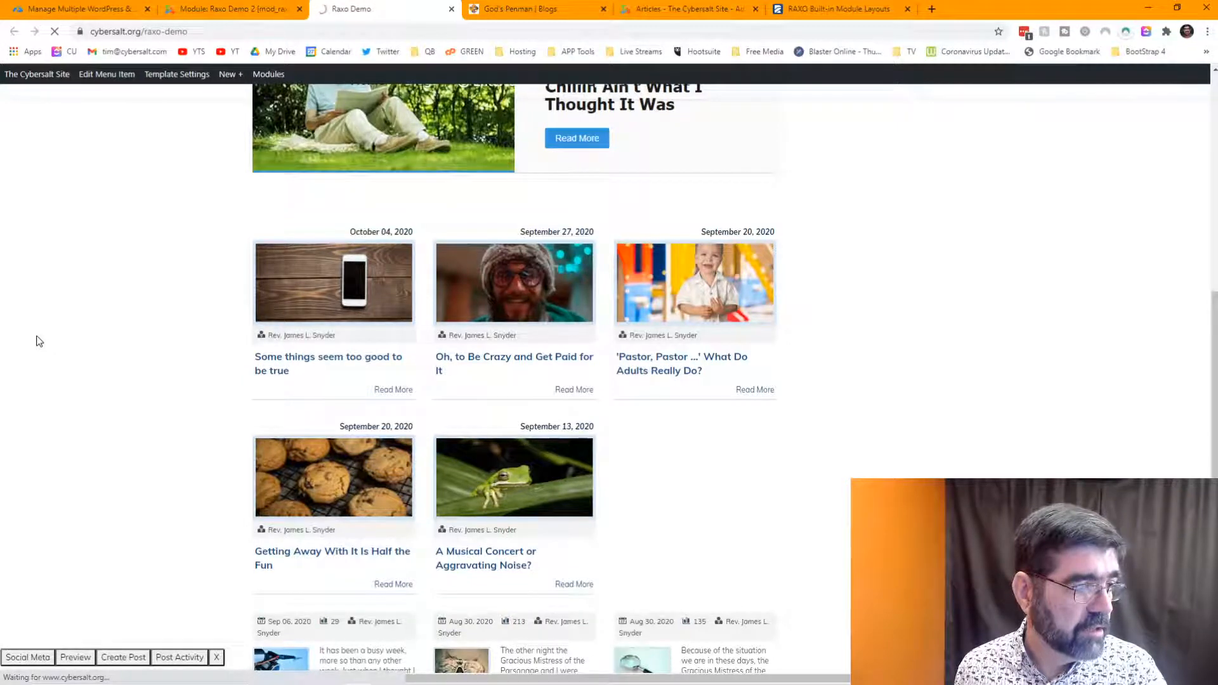
pyautogui.click(211, 10)
# - Set Number of TOP Items to 3 in Basic Options
pyautogui.doubleClick(135, 484)
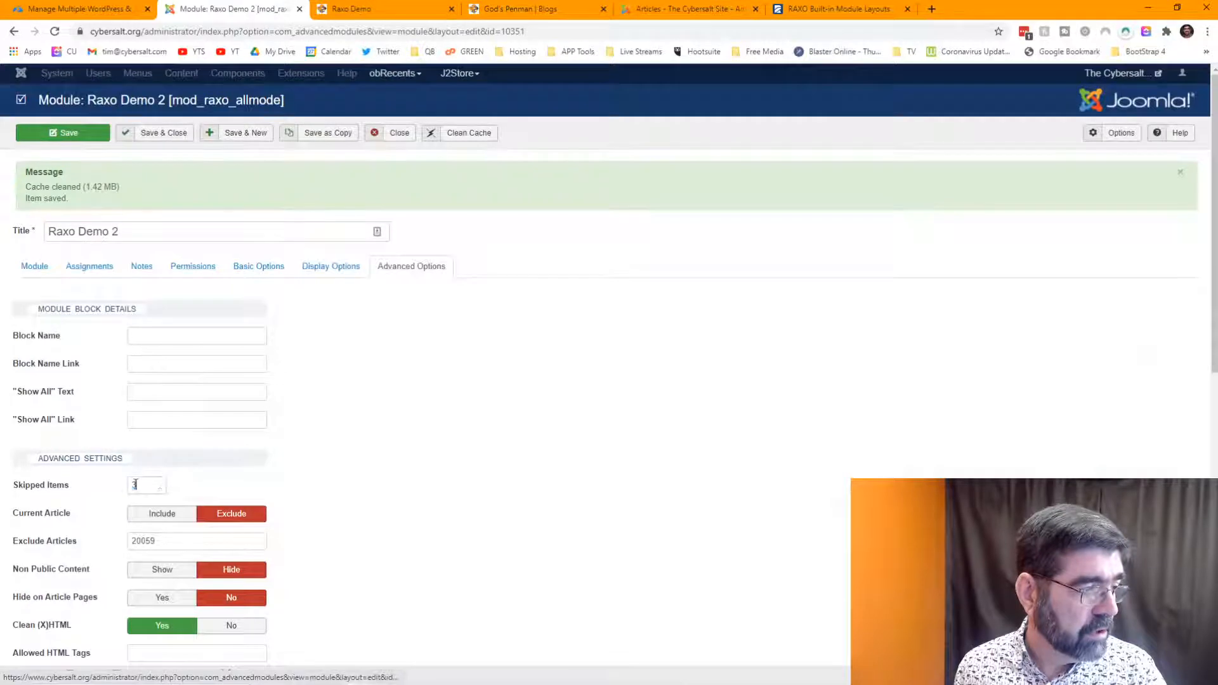
pyautogui.click(258, 266)
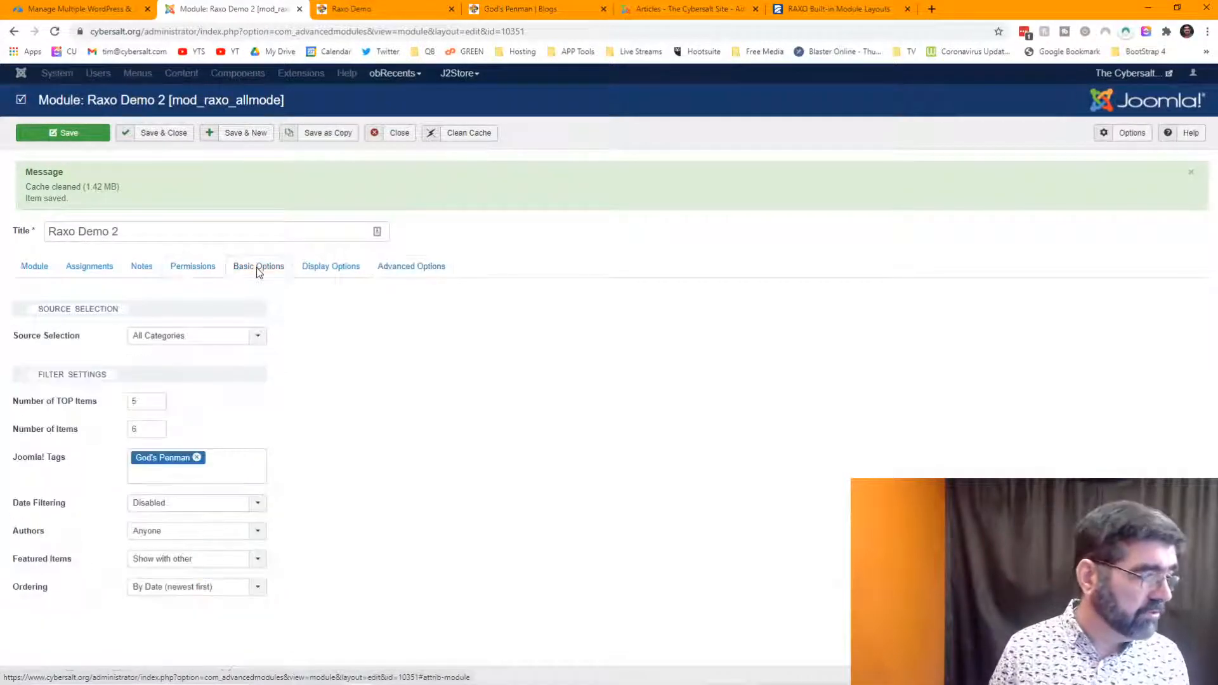
pyautogui.doubleClick(140, 404)
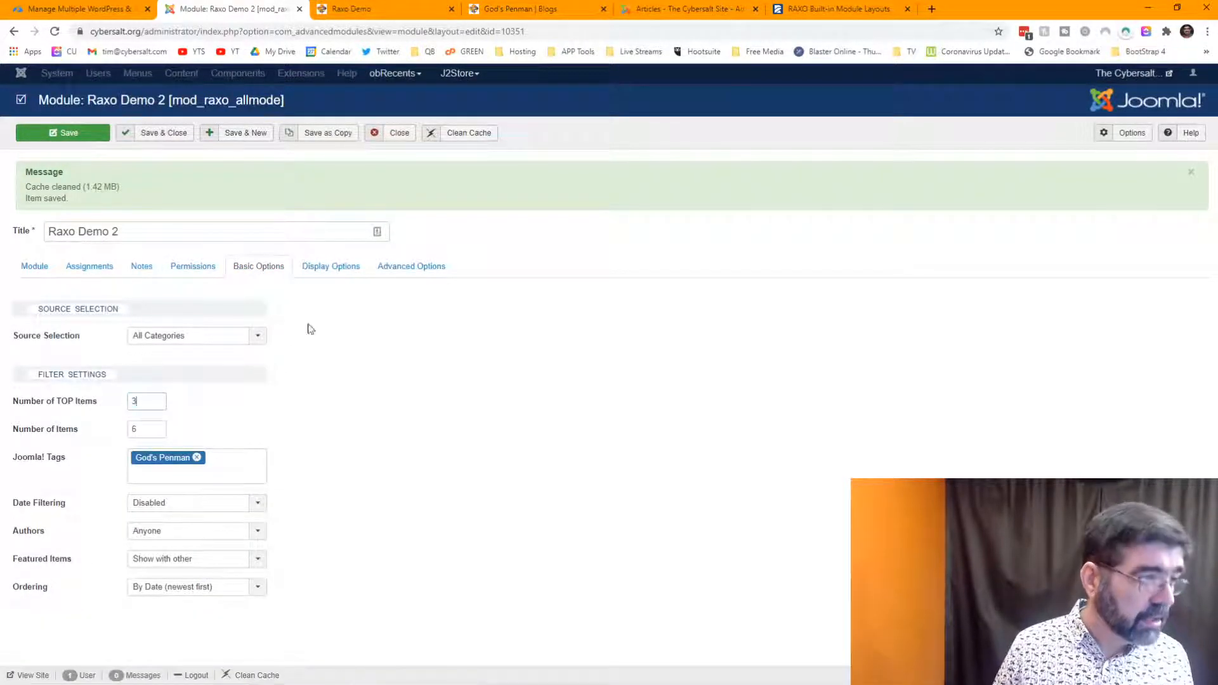
# - Change Bootstrap Size to 0, then bring up the God's Penman blog page
pyautogui.click(405, 271)
pyautogui.scroll(-10, 387, 336)
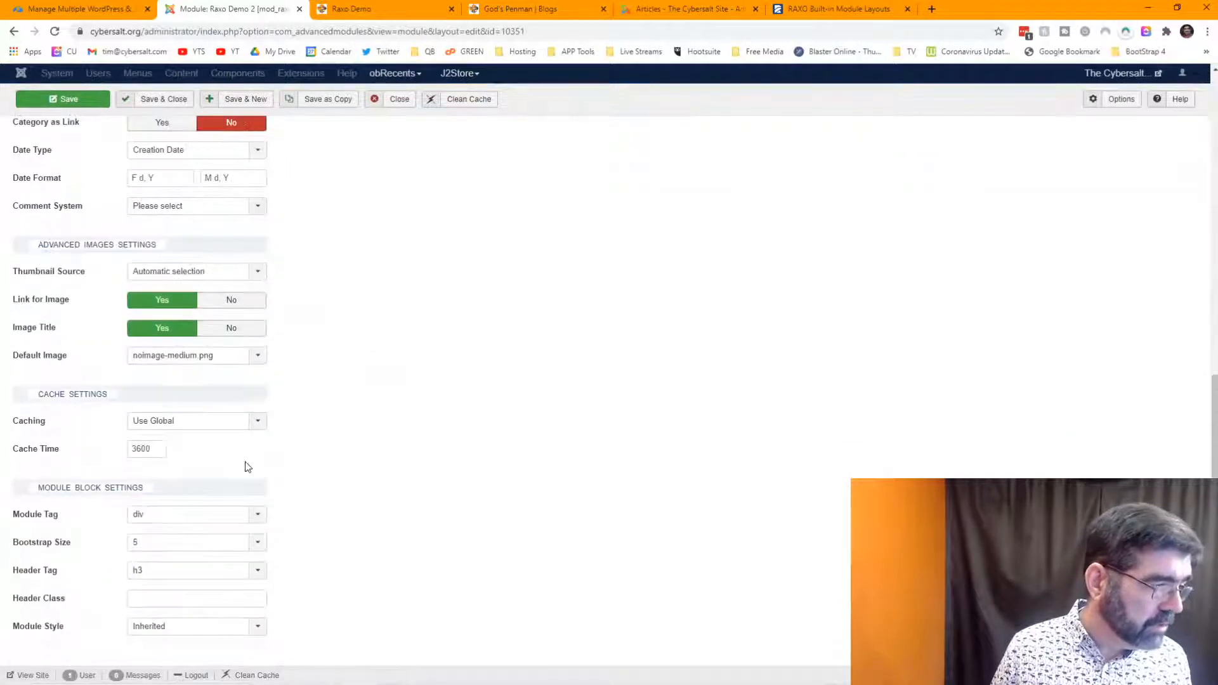
pyautogui.click(174, 544)
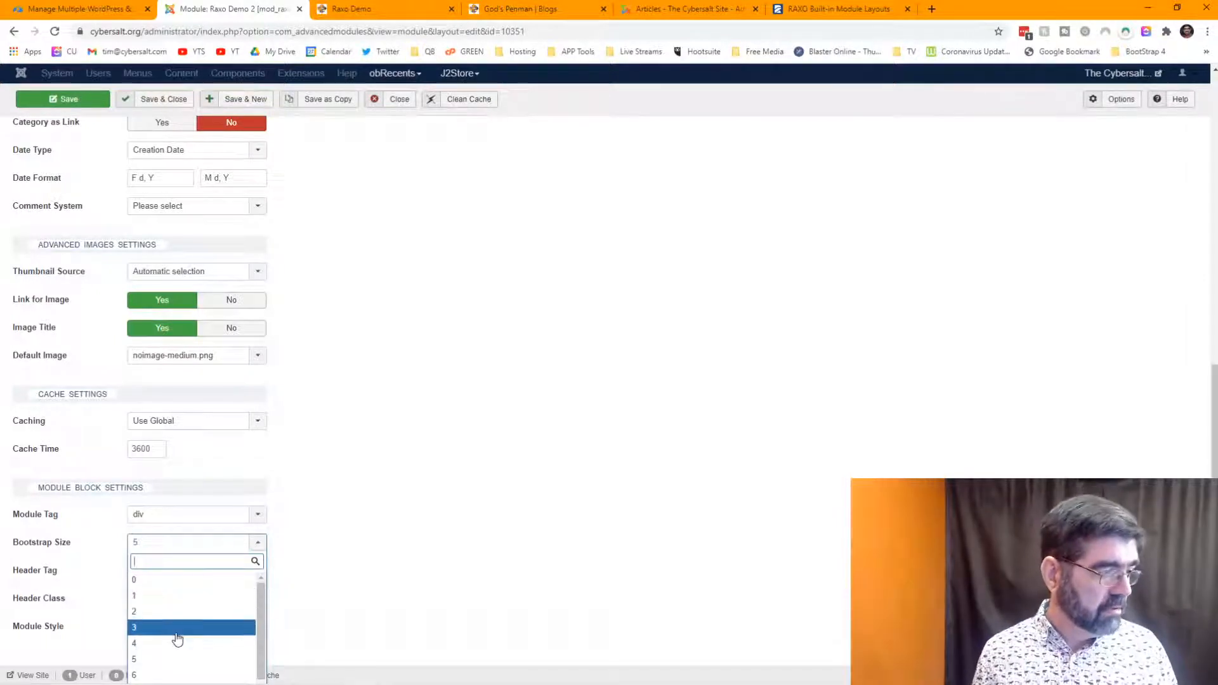
pyautogui.click(169, 628)
pyautogui.click(174, 544)
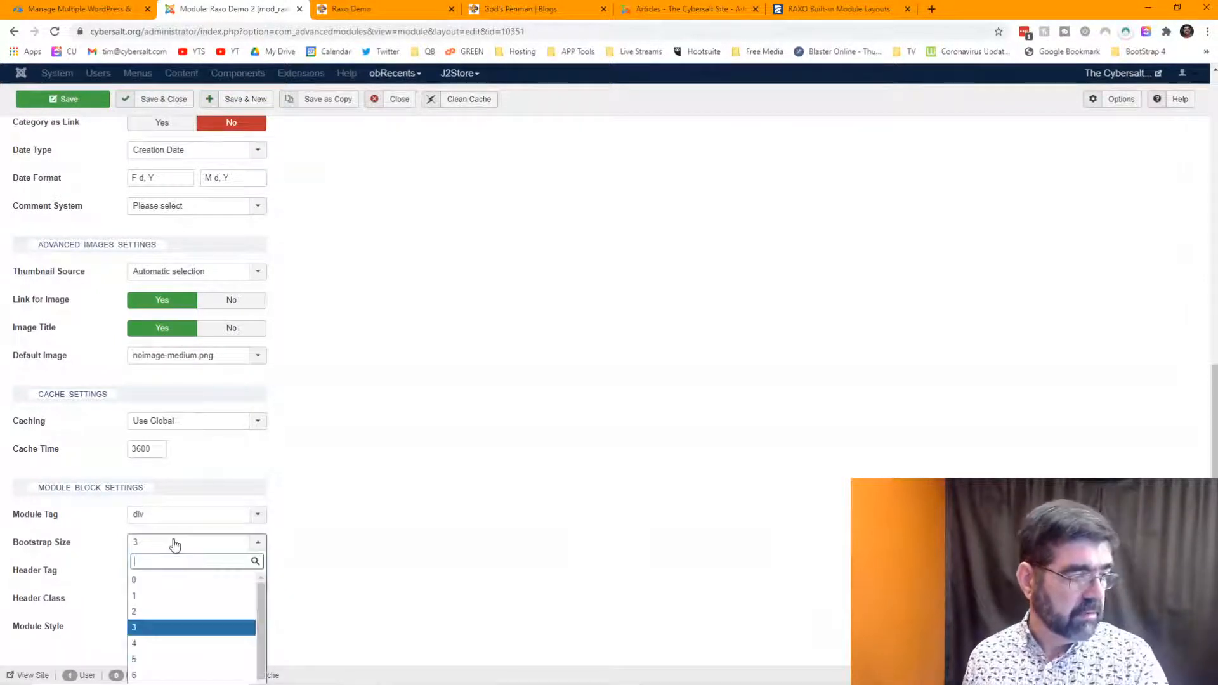
pyautogui.click(188, 582)
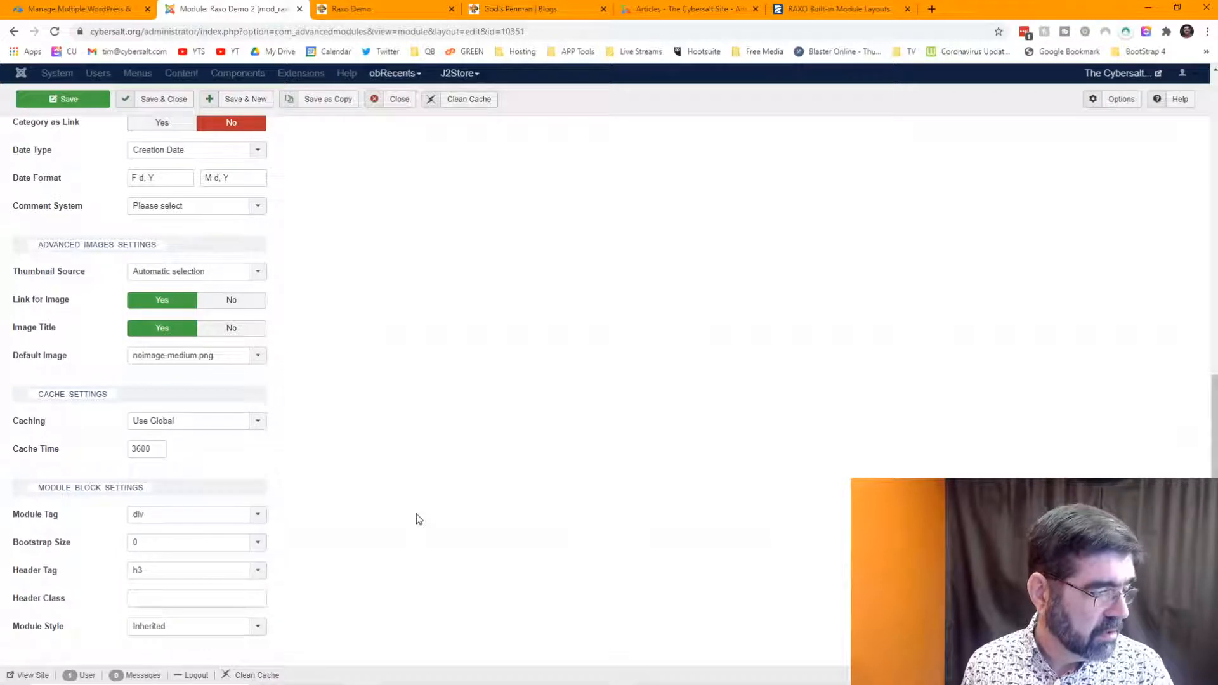
pyautogui.click(499, 5)
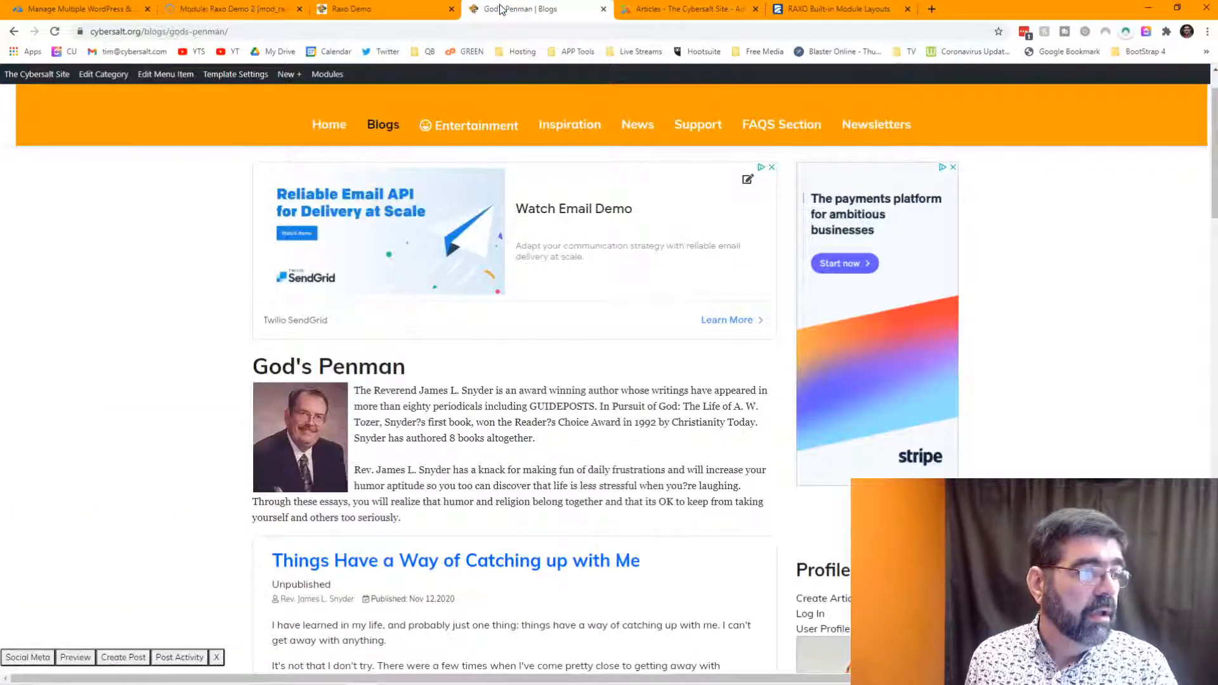
# - Reload Raxo Demo to see three large articles over six small ones, then open RAXO's Built-in Module Layouts
pyautogui.click(383, 10)
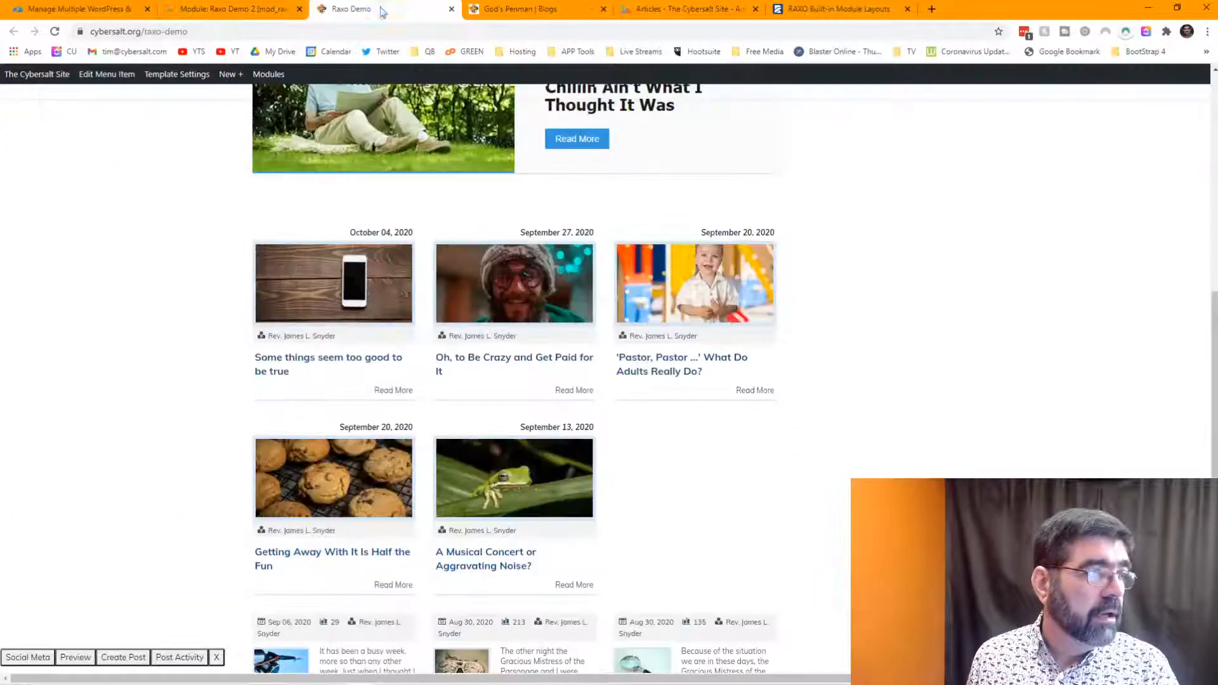
pyautogui.click(55, 31)
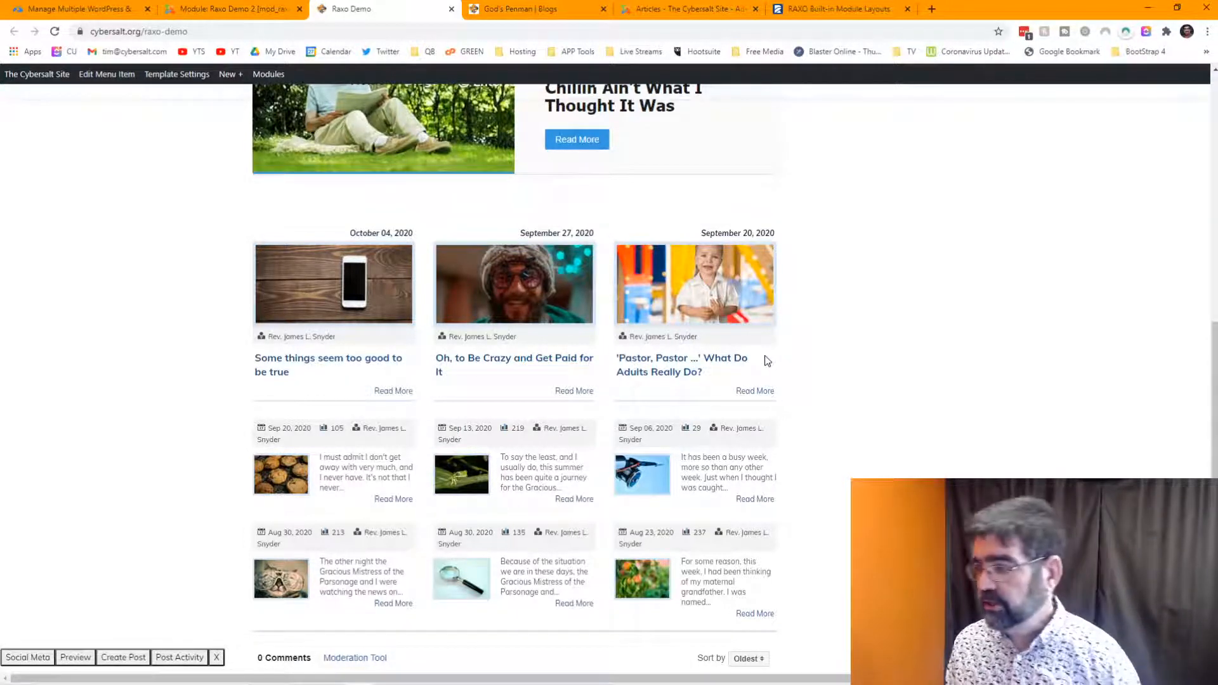
pyautogui.click(841, 10)
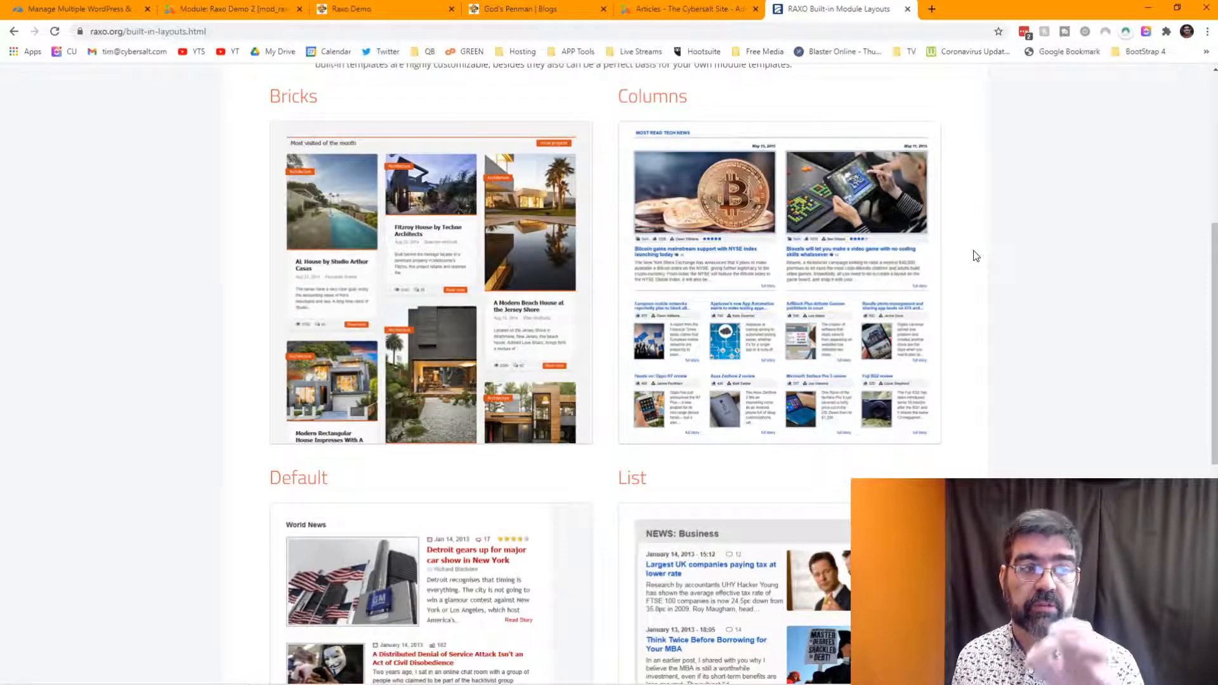
# - Open RAXO's support forum, then look over the module's display and layout options
pyautogui.scroll(6, 976, 255)
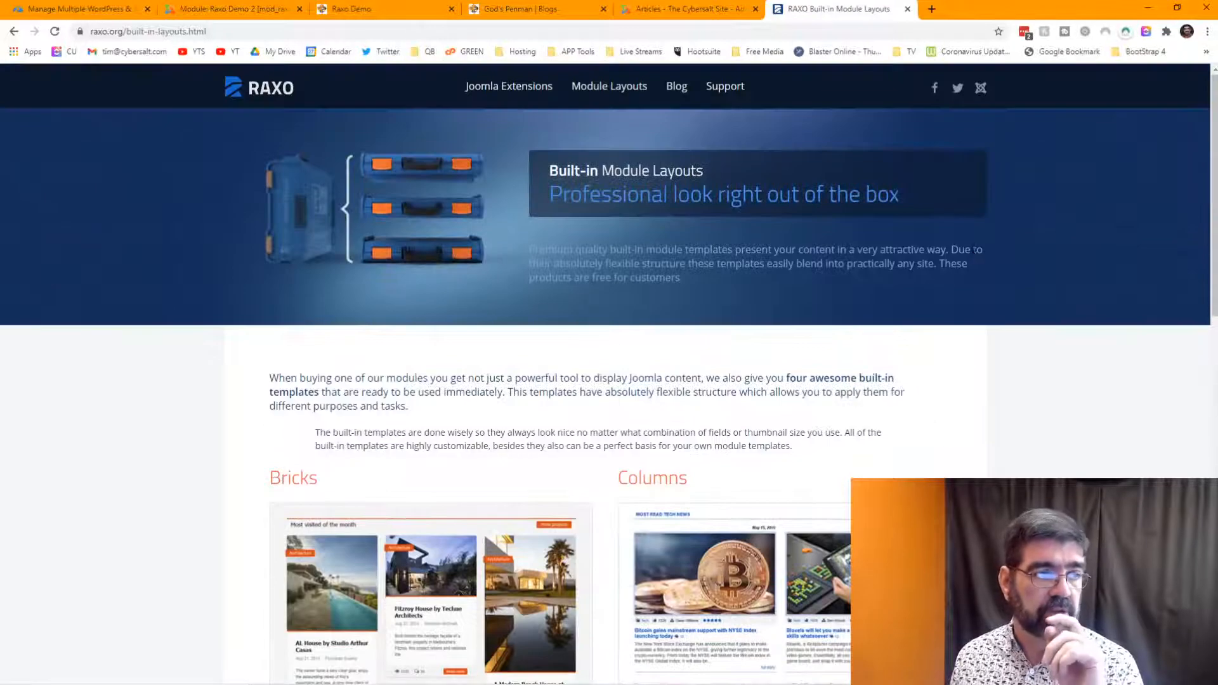
pyautogui.click(715, 91)
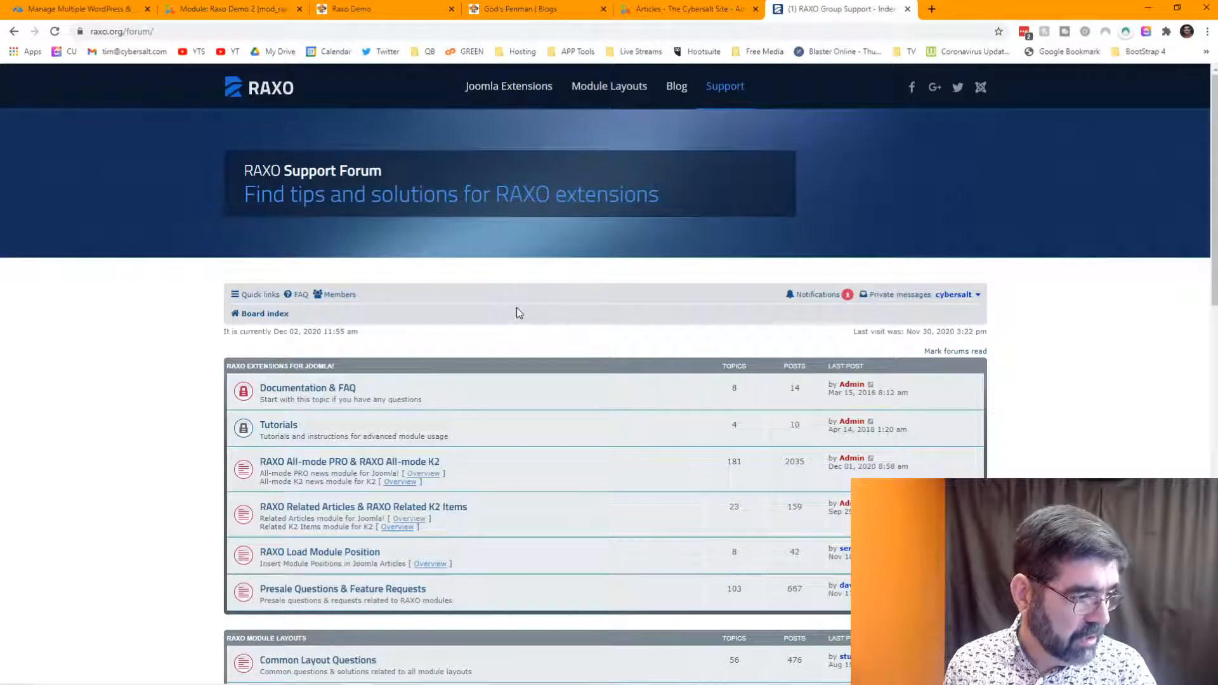
pyautogui.scroll(-2, 518, 312)
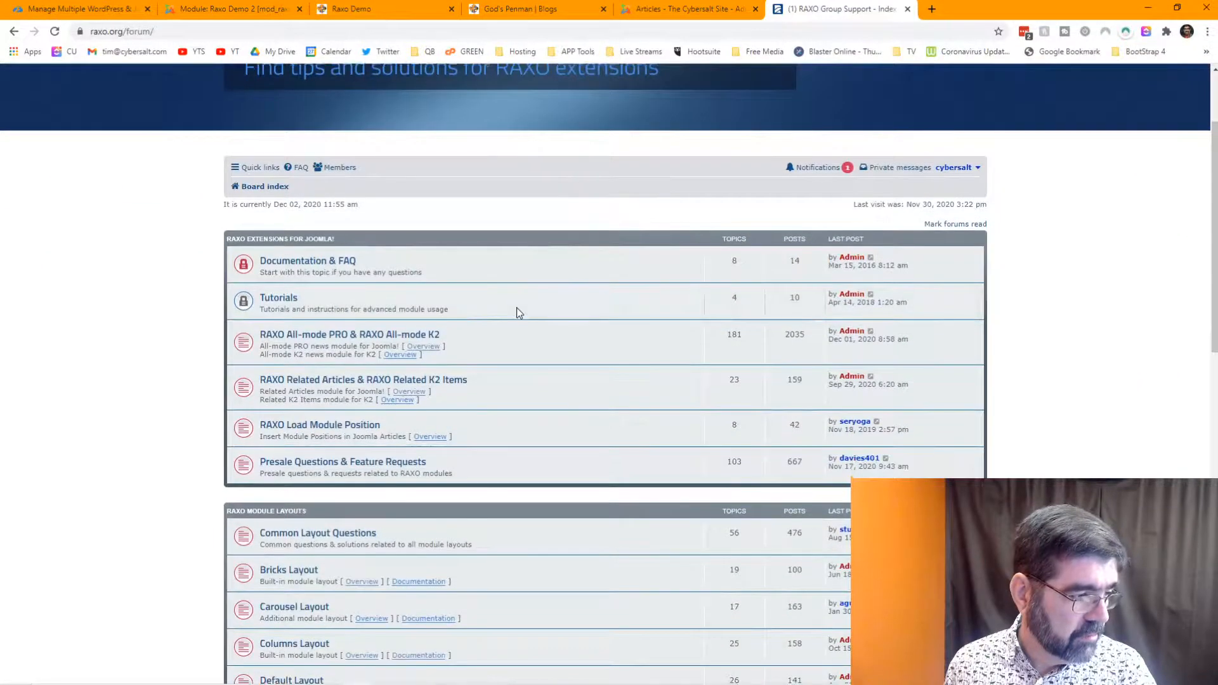
pyautogui.scroll(-3, 516, 309)
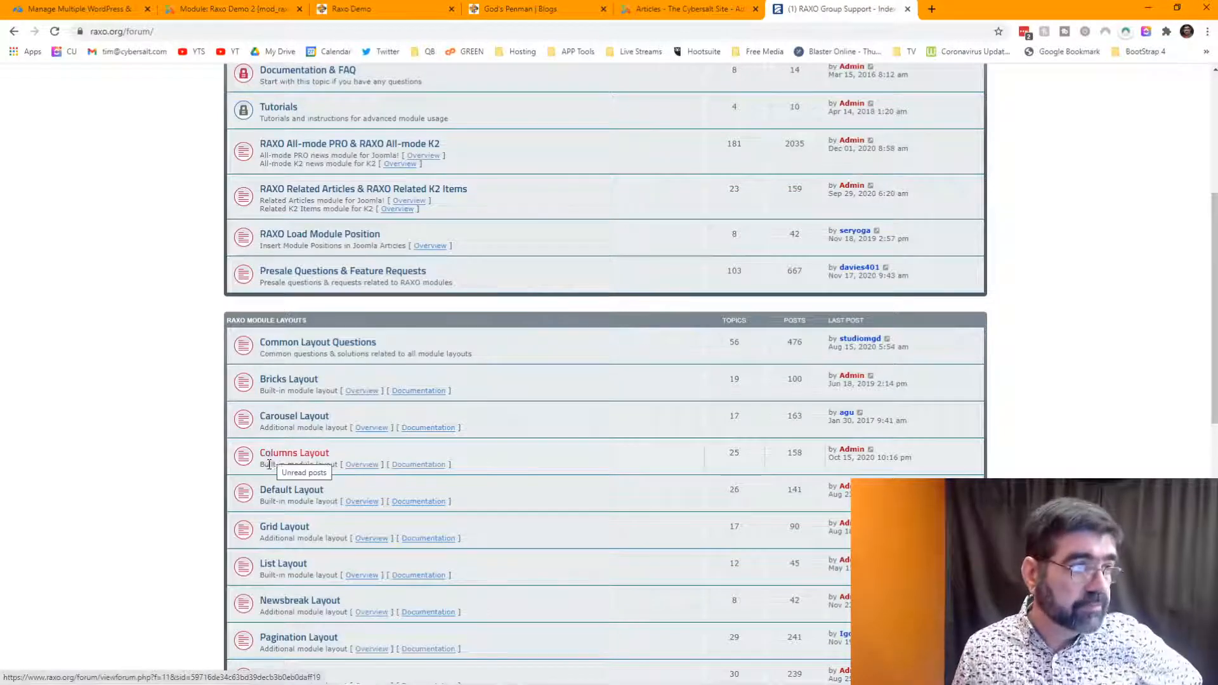
pyautogui.click(232, 9)
pyautogui.click(331, 266)
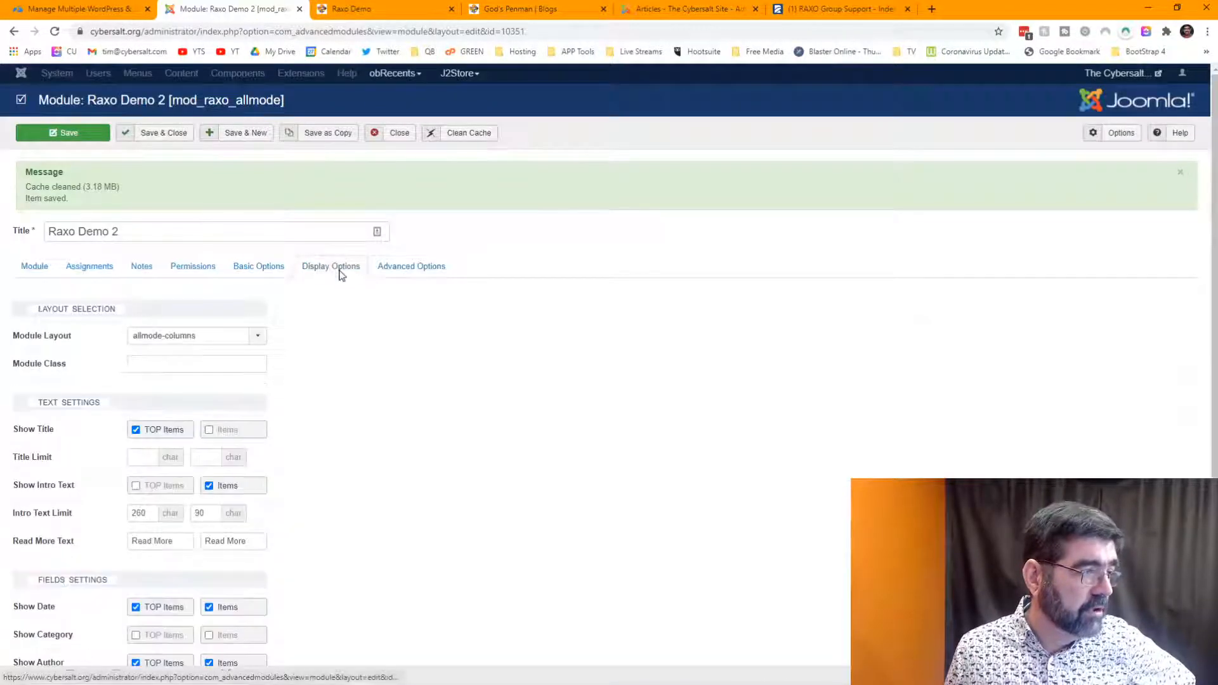
# - Open the Columns Layout forum's All-mode Columns template documentation and select the columns-orange class
pyautogui.click(837, 9)
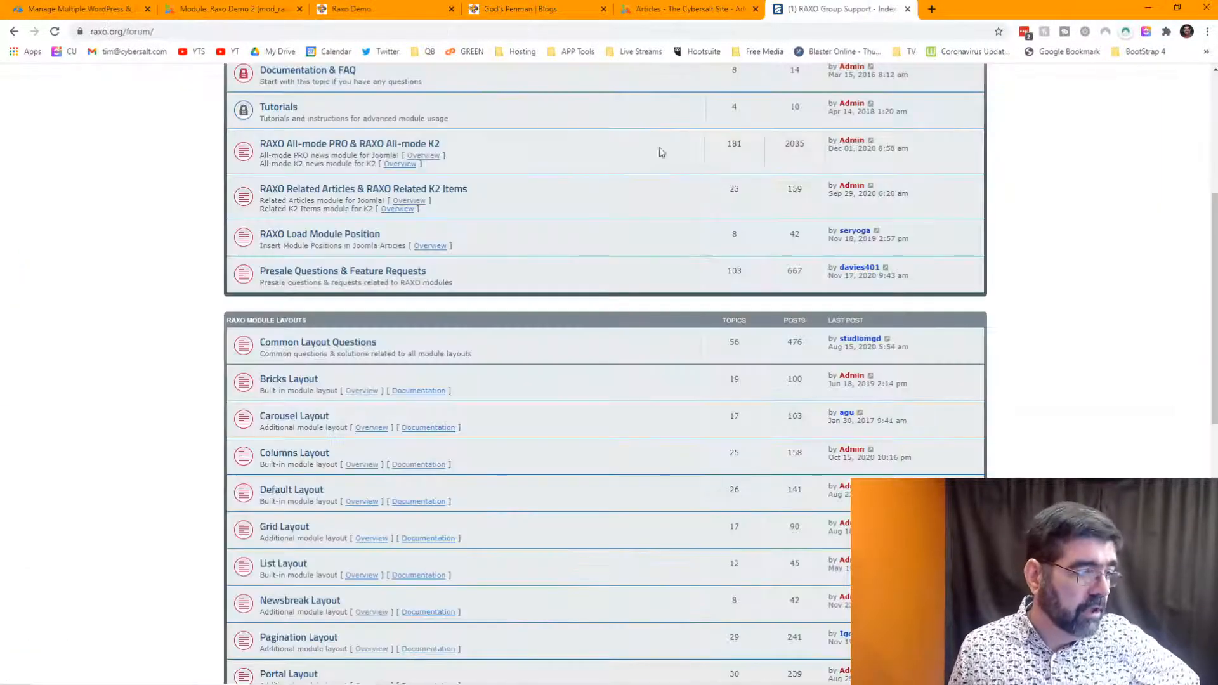
pyautogui.scroll(-1, 447, 138)
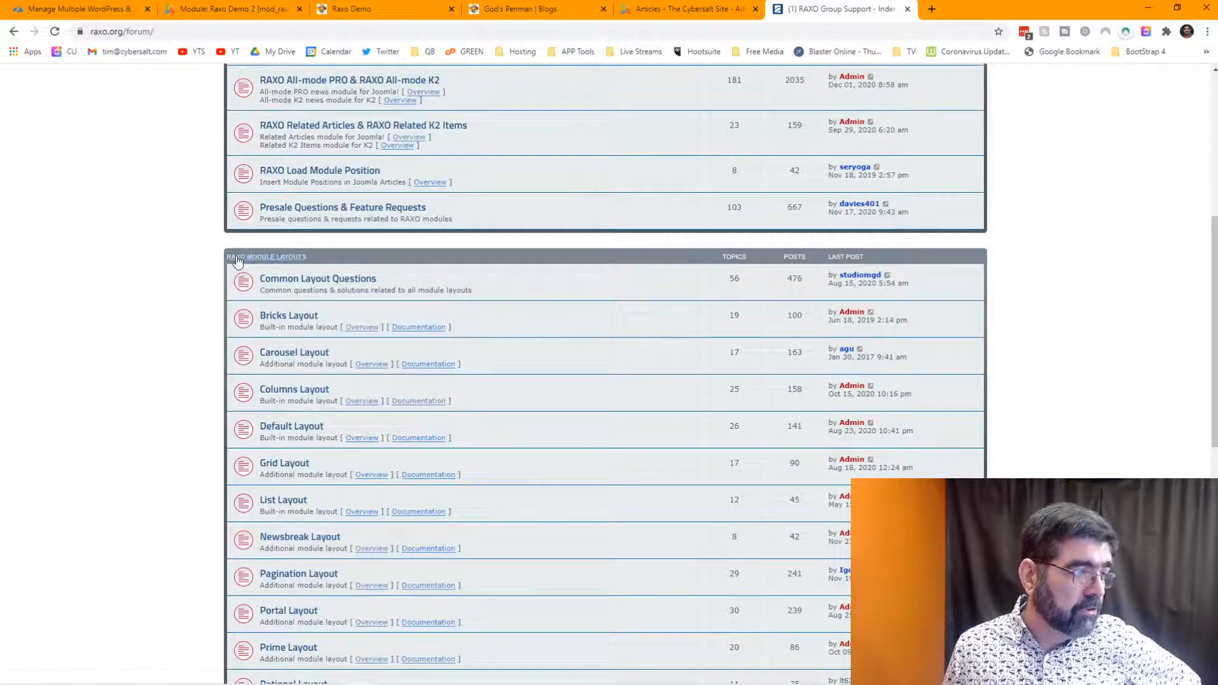
pyautogui.click(281, 390)
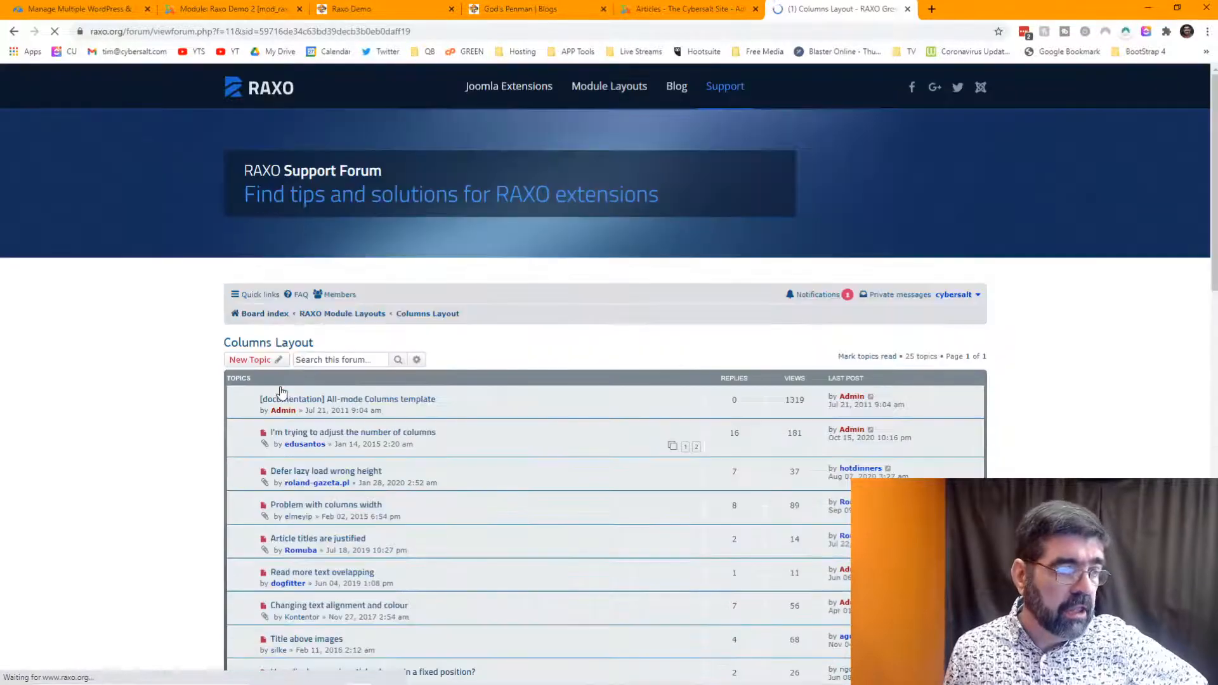
pyautogui.click(335, 400)
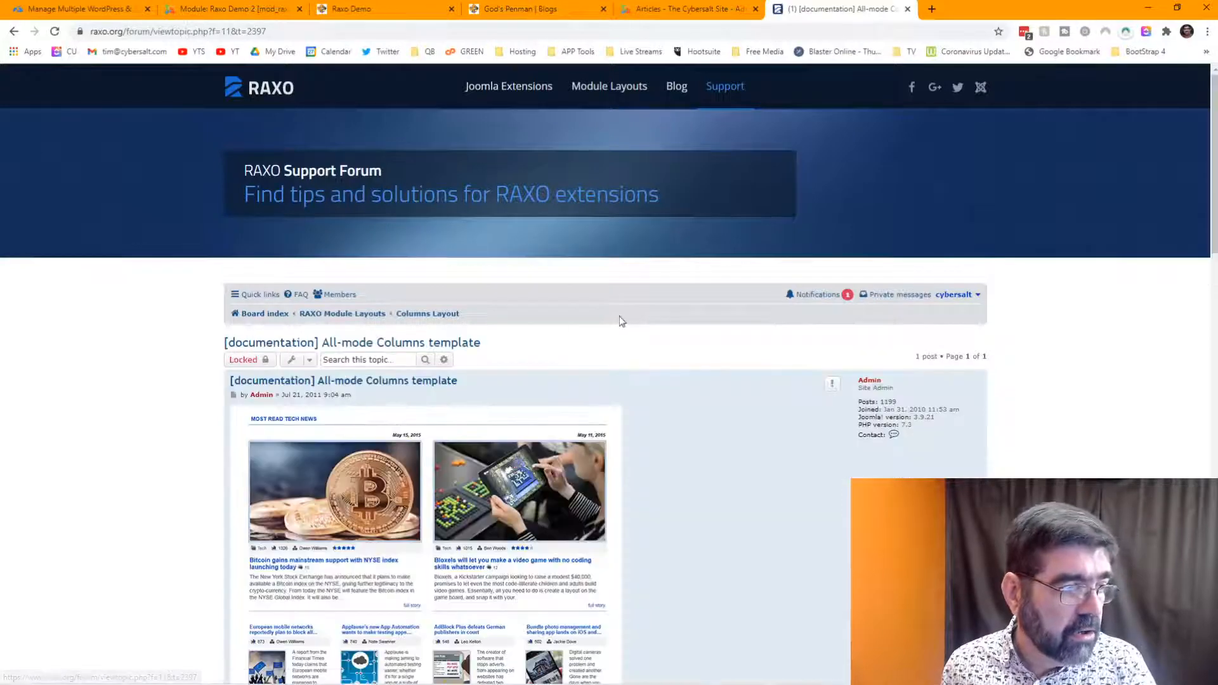
pyautogui.scroll(-3, 696, 322)
pyautogui.scroll(-2, 695, 322)
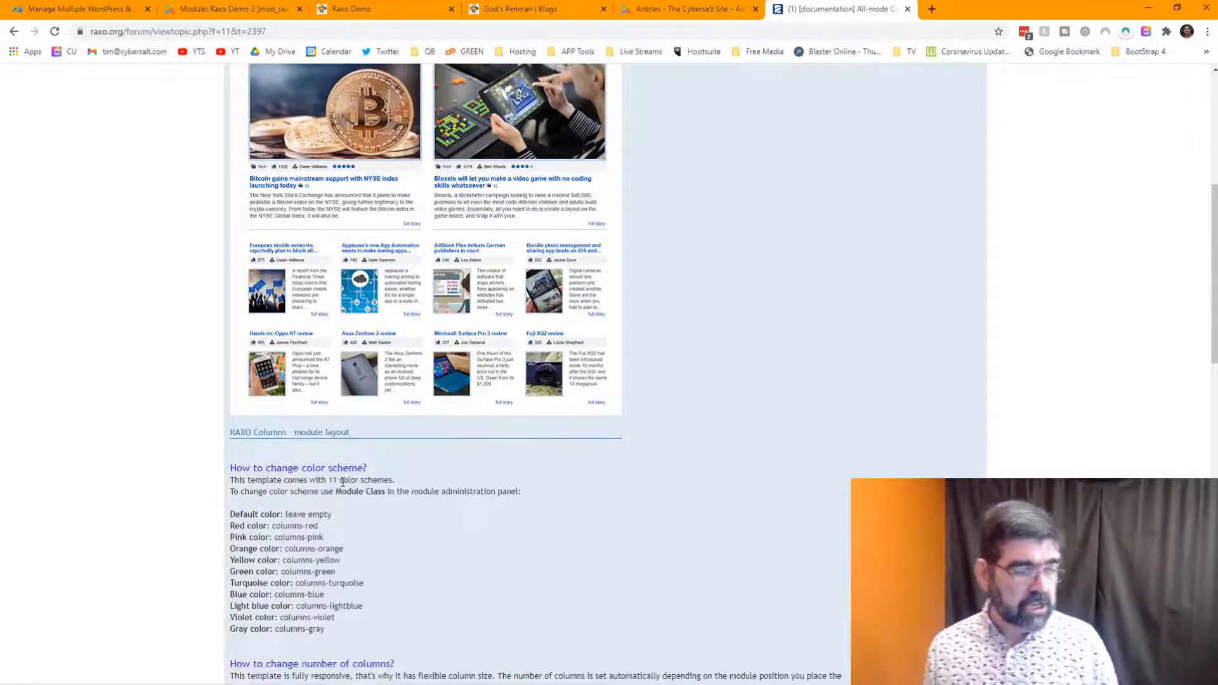
pyautogui.scroll(-1, 396, 456)
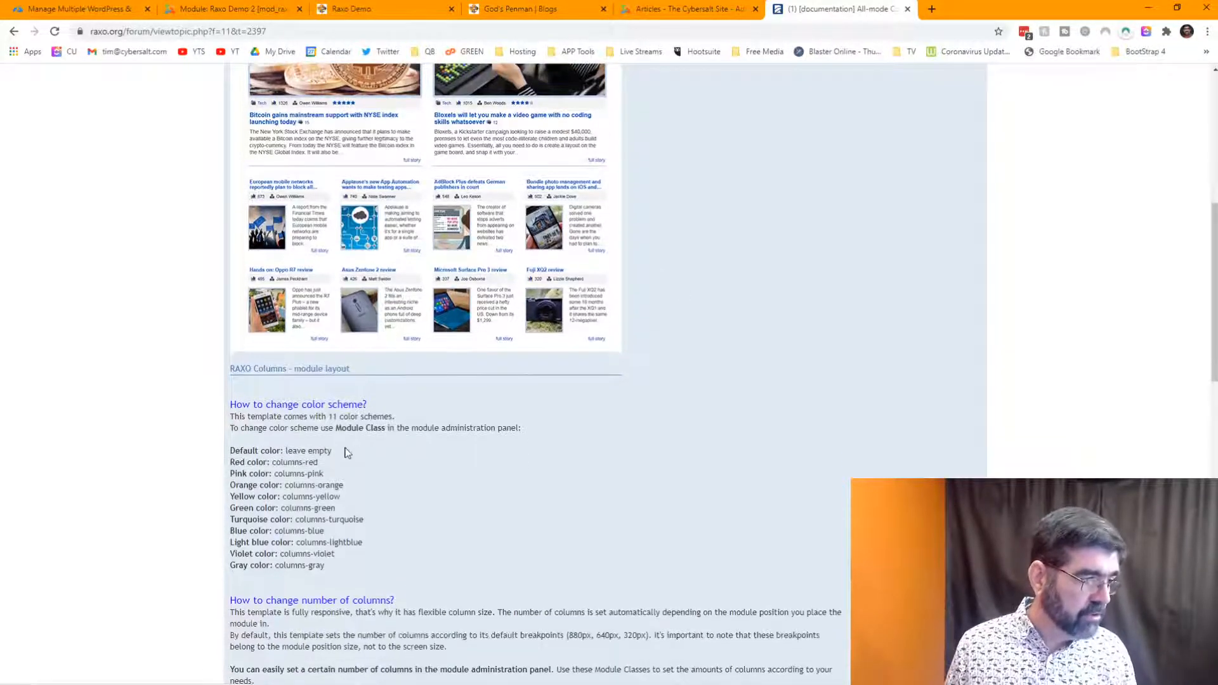
pyautogui.moveTo(286, 485); pyautogui.dragTo(348, 490)
# - Copy columns-orange into the Raxo Demo 2 Module Class field and save the module
pyautogui.rightClick(341, 487)
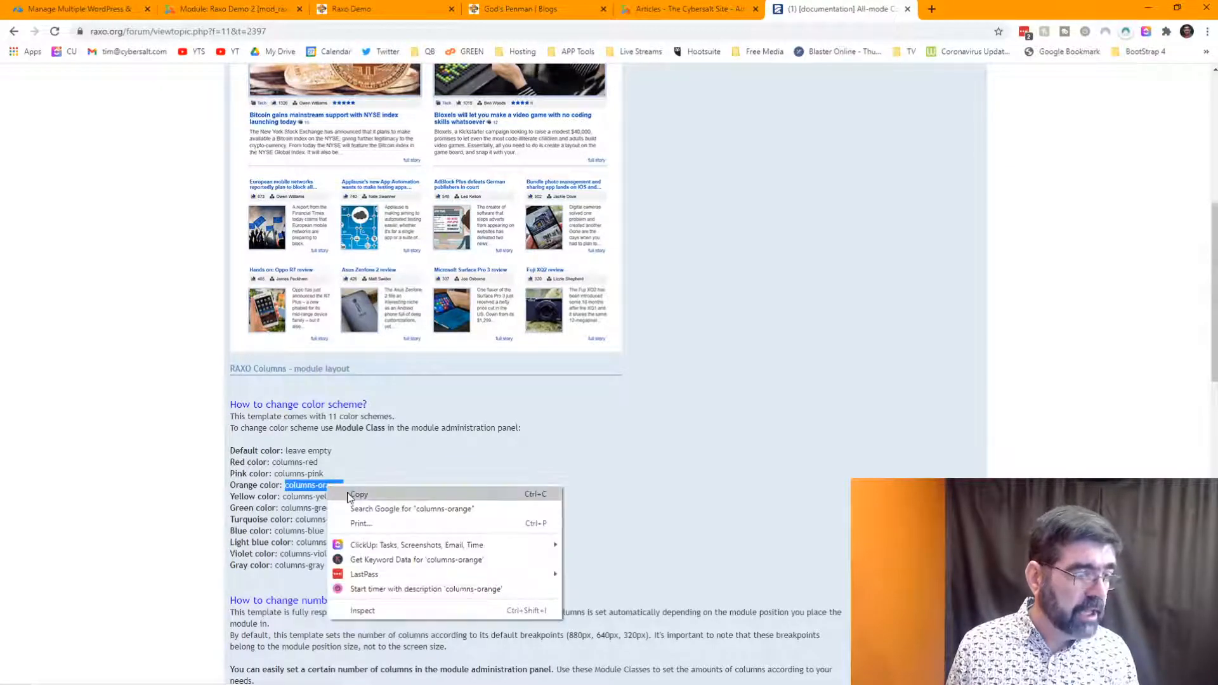
pyautogui.click(353, 496)
pyautogui.click(226, 12)
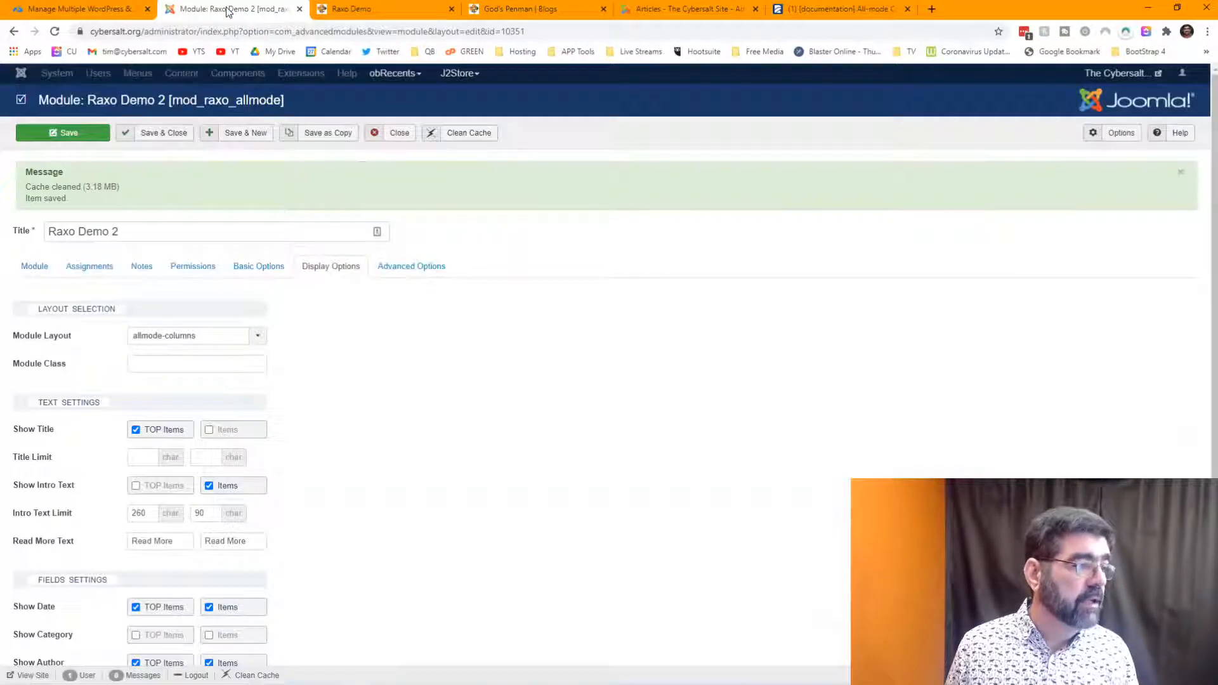
pyautogui.click(172, 363)
pyautogui.hotkey('ctrl', 'v')
pyautogui.click(60, 135)
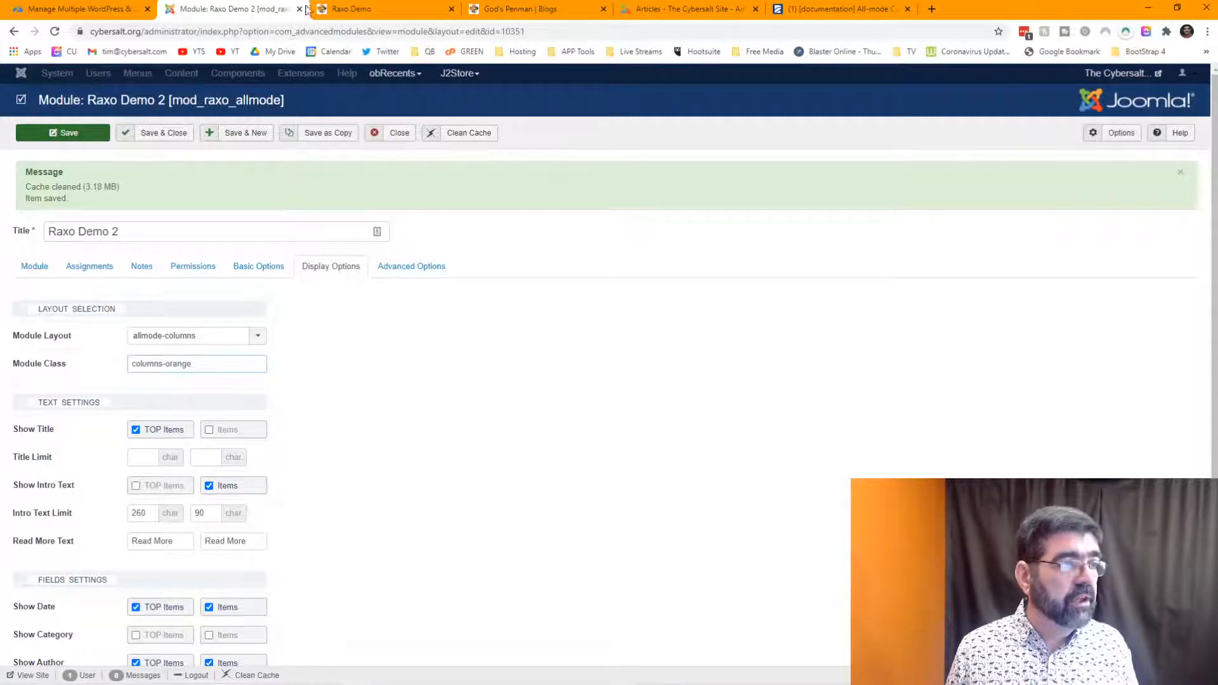
# - Reload the Raxo Demo page to see the orange titles, then return to the Columns documentation
pyautogui.click(372, 13)
pyautogui.click(55, 32)
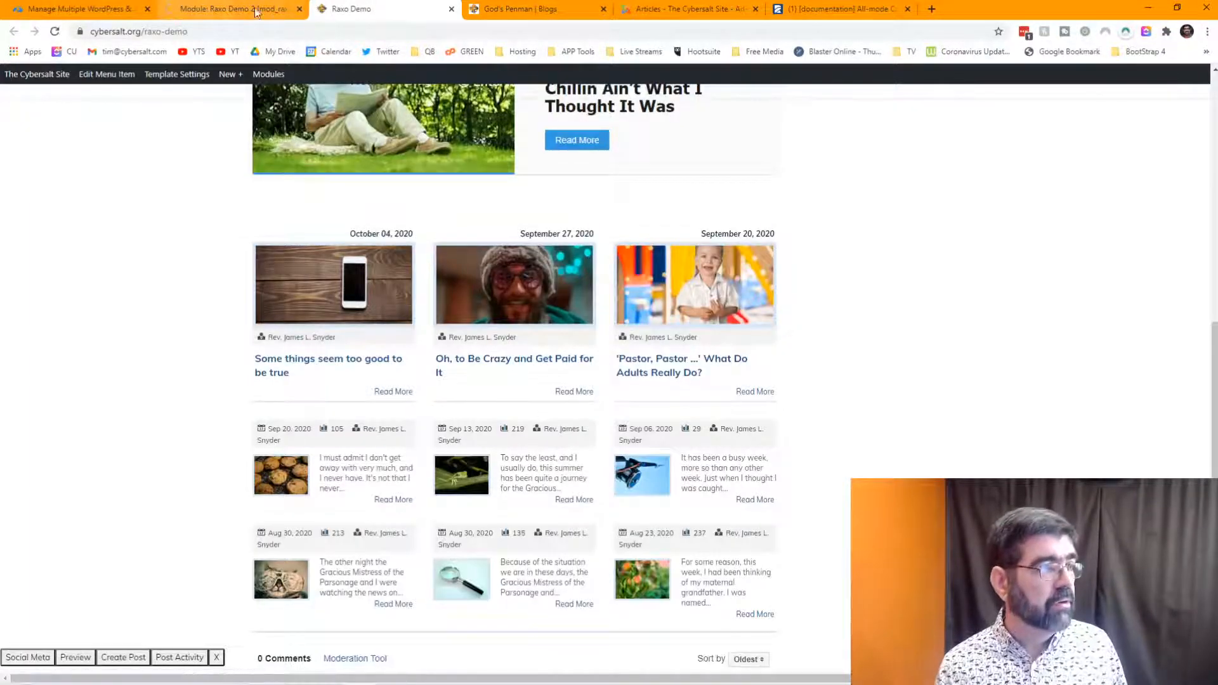
pyautogui.click(56, 31)
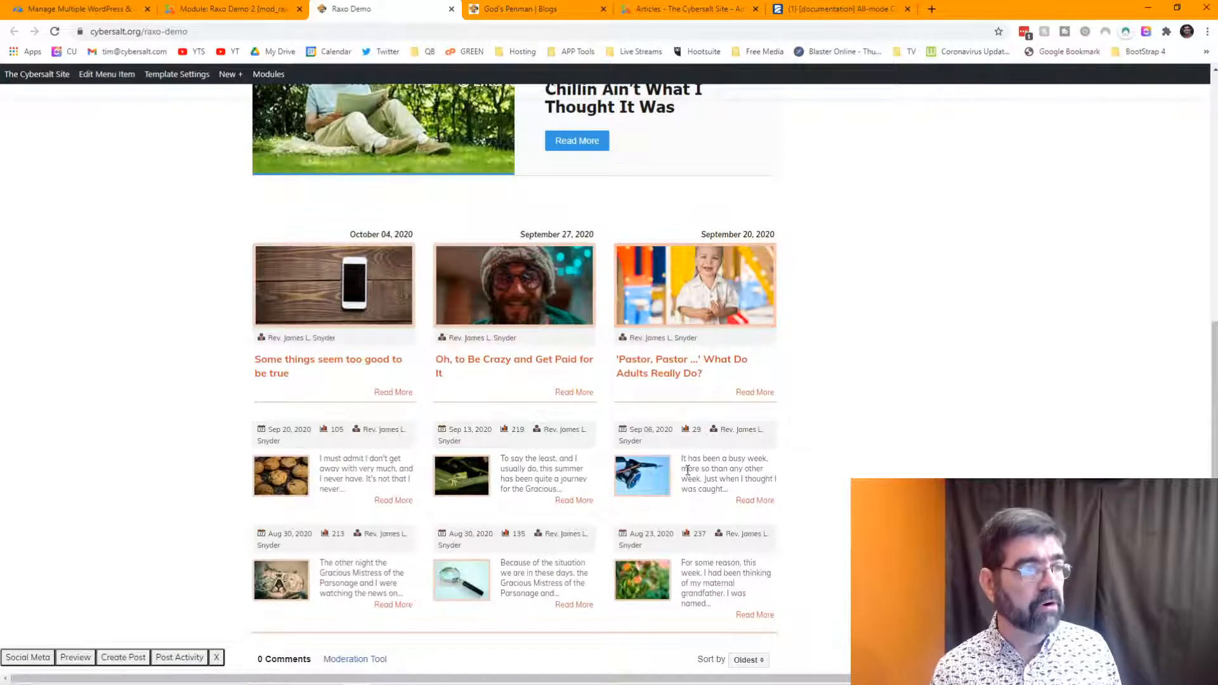
pyautogui.click(804, 14)
pyautogui.scroll(-2, 710, 254)
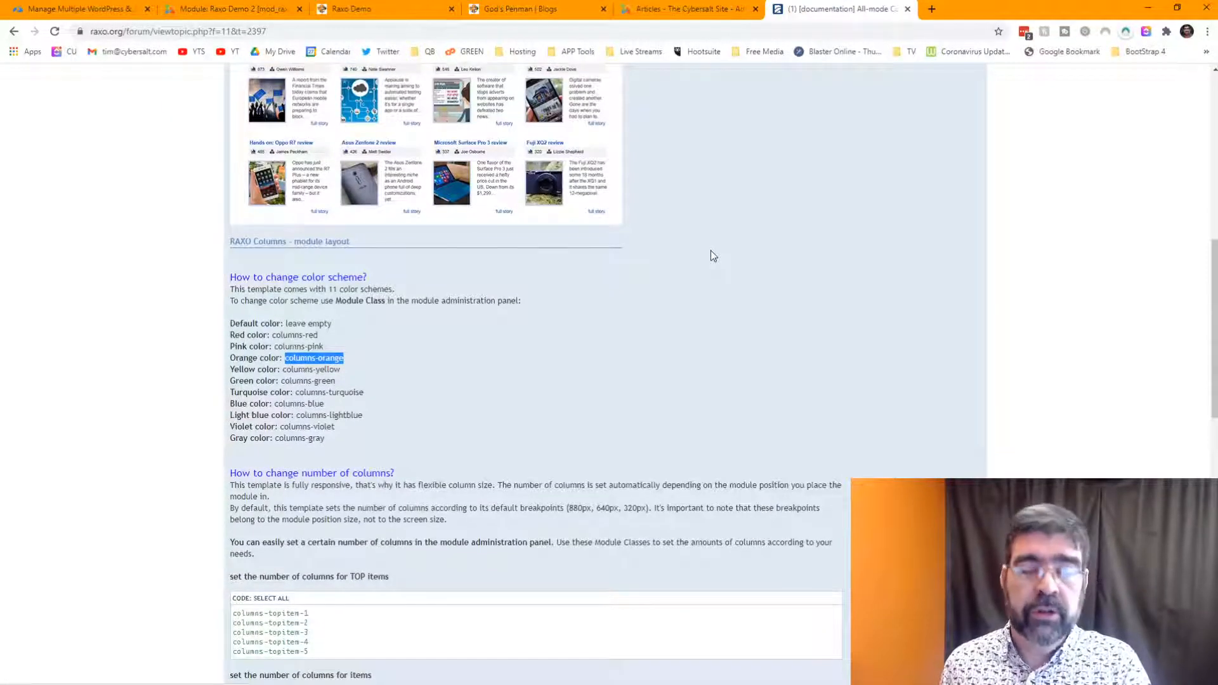
# - Copy the columns-topitem-4 class from the 'How to change number of columns?' section
pyautogui.scroll(-5, 712, 256)
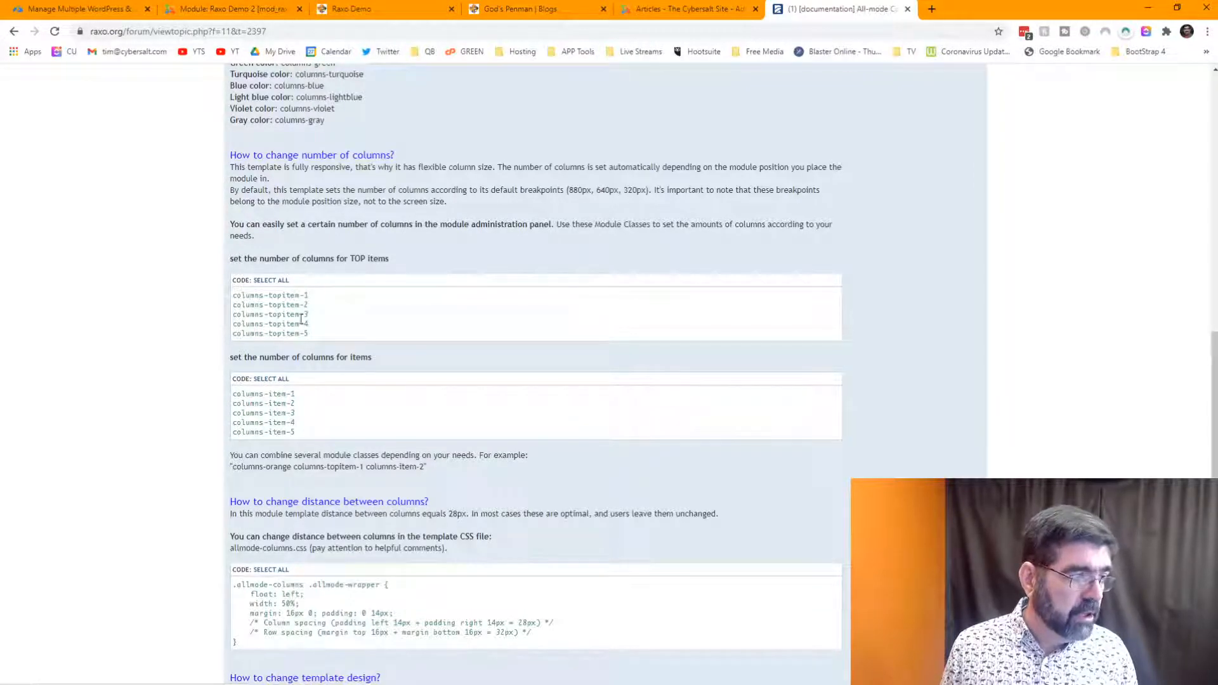
pyautogui.moveTo(315, 327); pyautogui.dragTo(242, 327)
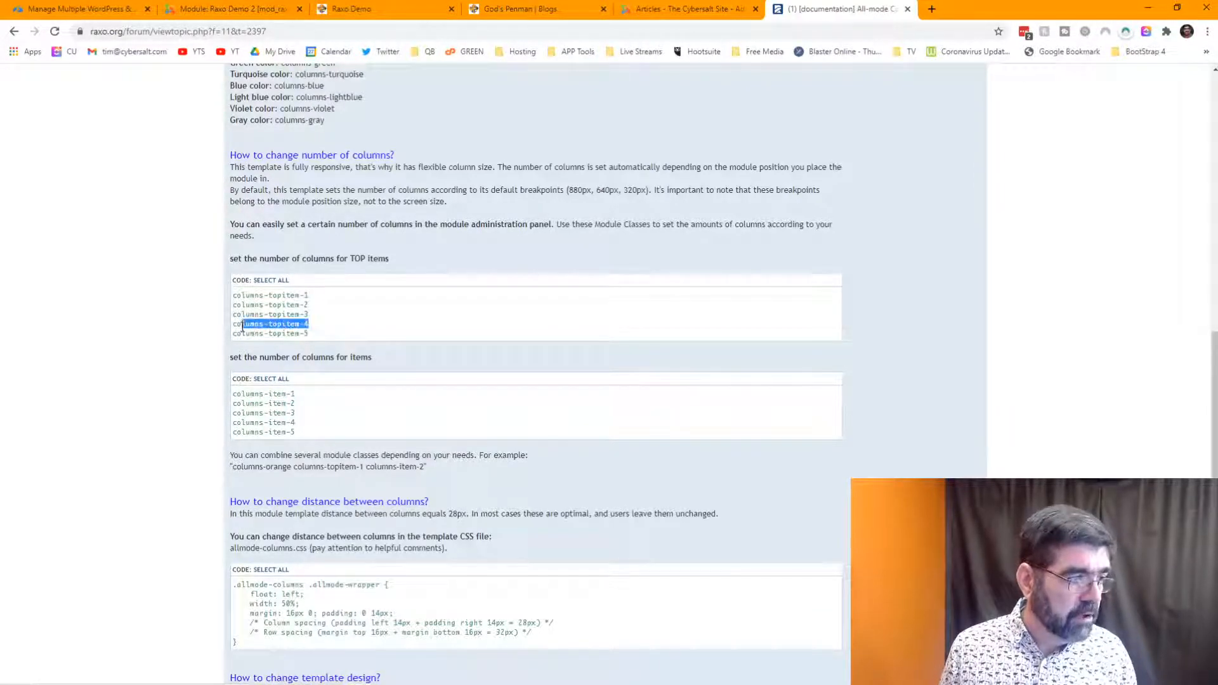
pyautogui.rightClick(242, 324)
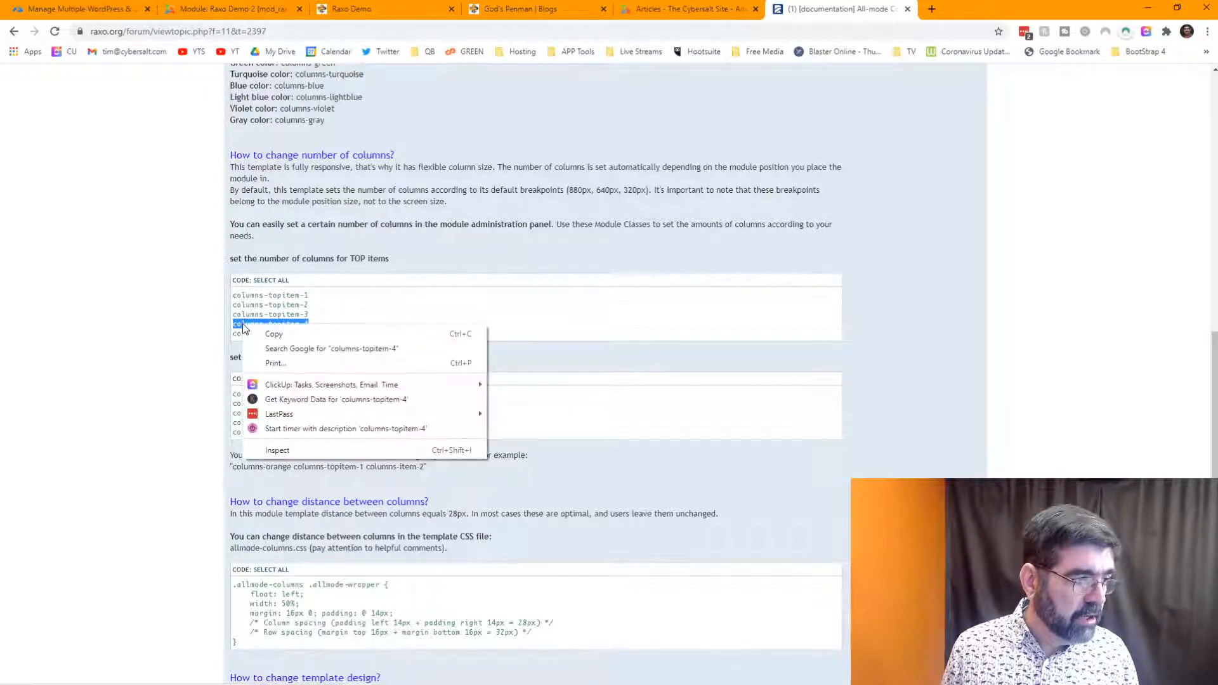
pyautogui.click(259, 330)
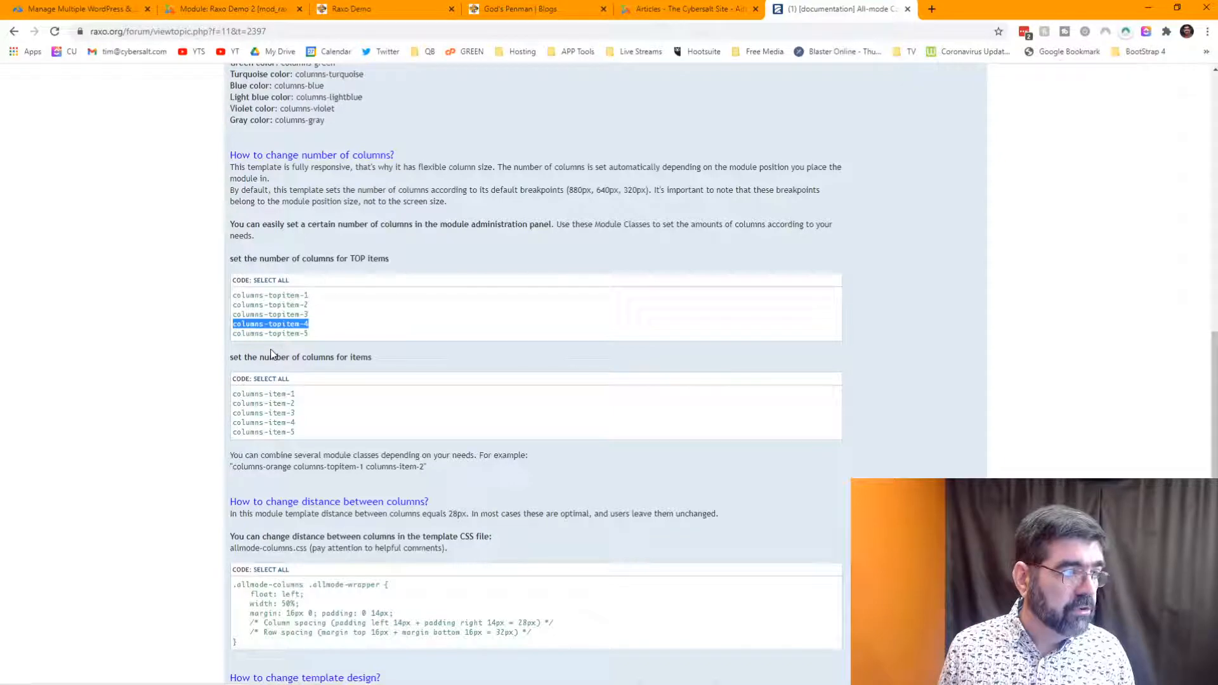
# - Append columns-topitem-4 after columns-orange in Module Class, save, and view the Raxo Demo page
pyautogui.click(255, 11)
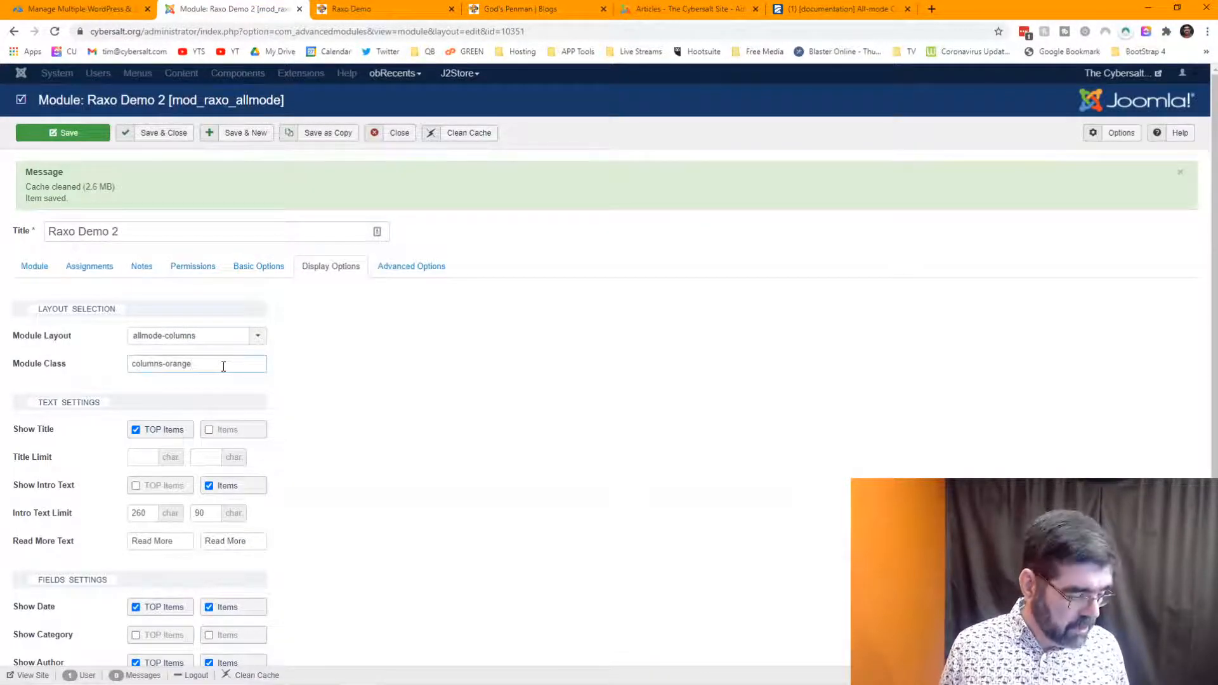
pyautogui.hotkey('ctrl', 'v')
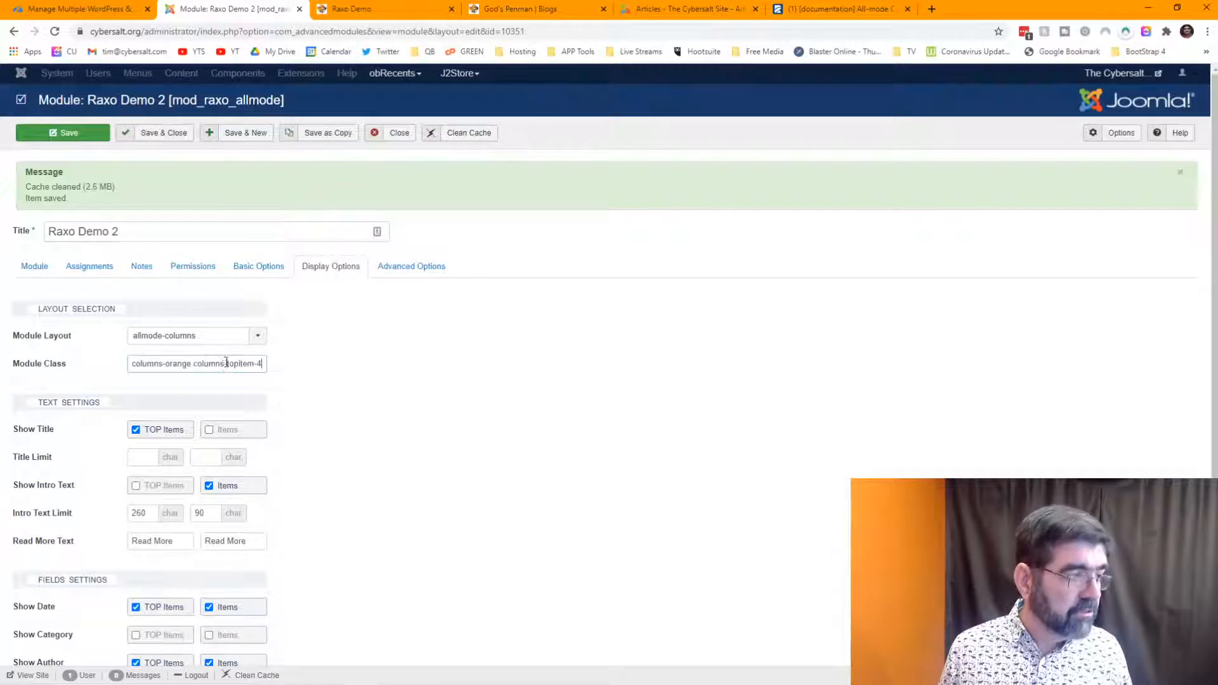
pyautogui.click(61, 134)
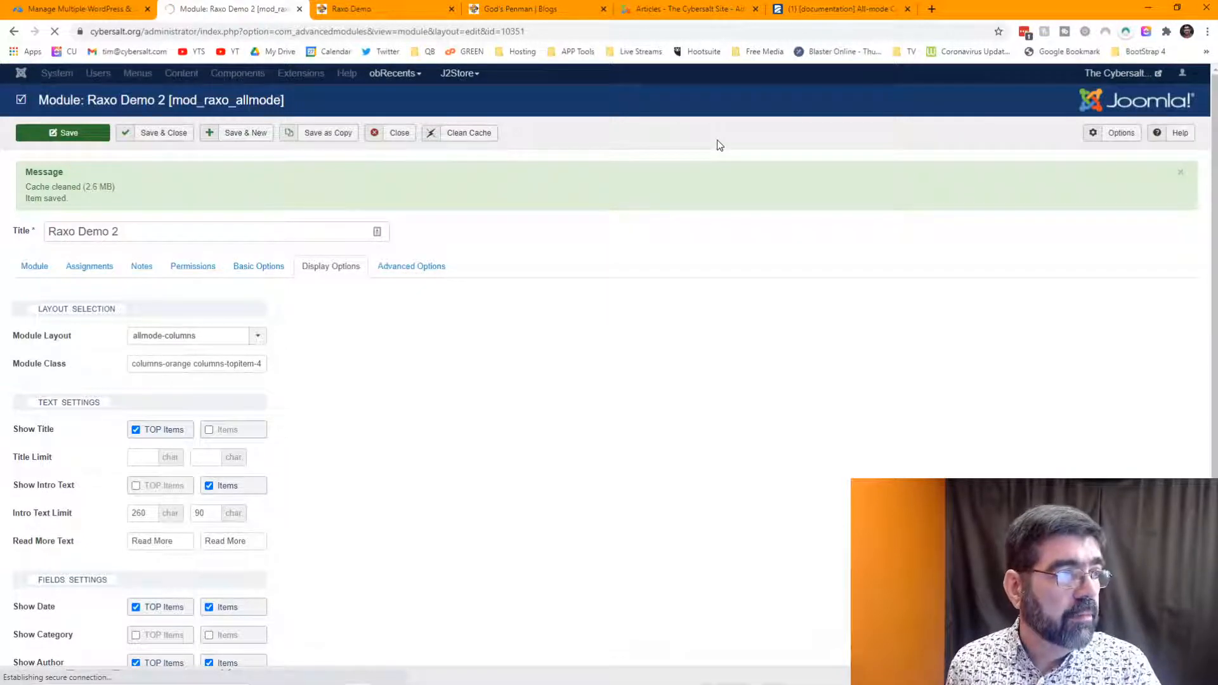
pyautogui.click(380, 8)
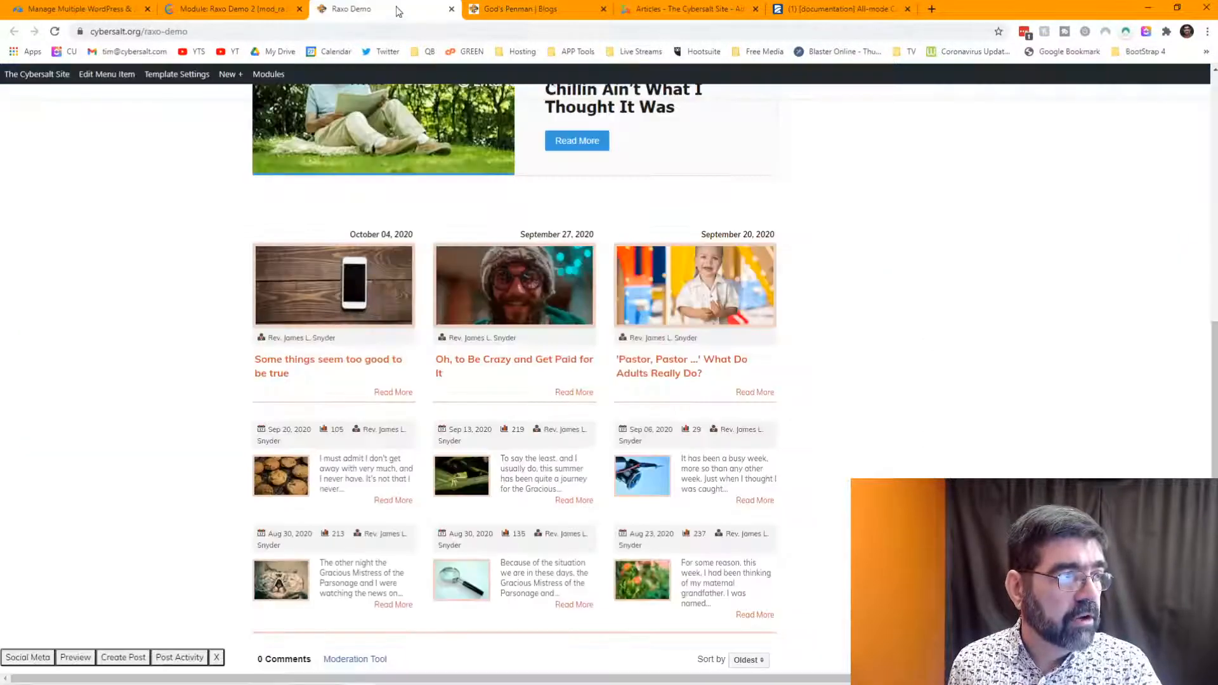
# - Check the new columns on the demo page, then change Number of TOP Items from 3 to 4 and save
pyautogui.click(54, 31)
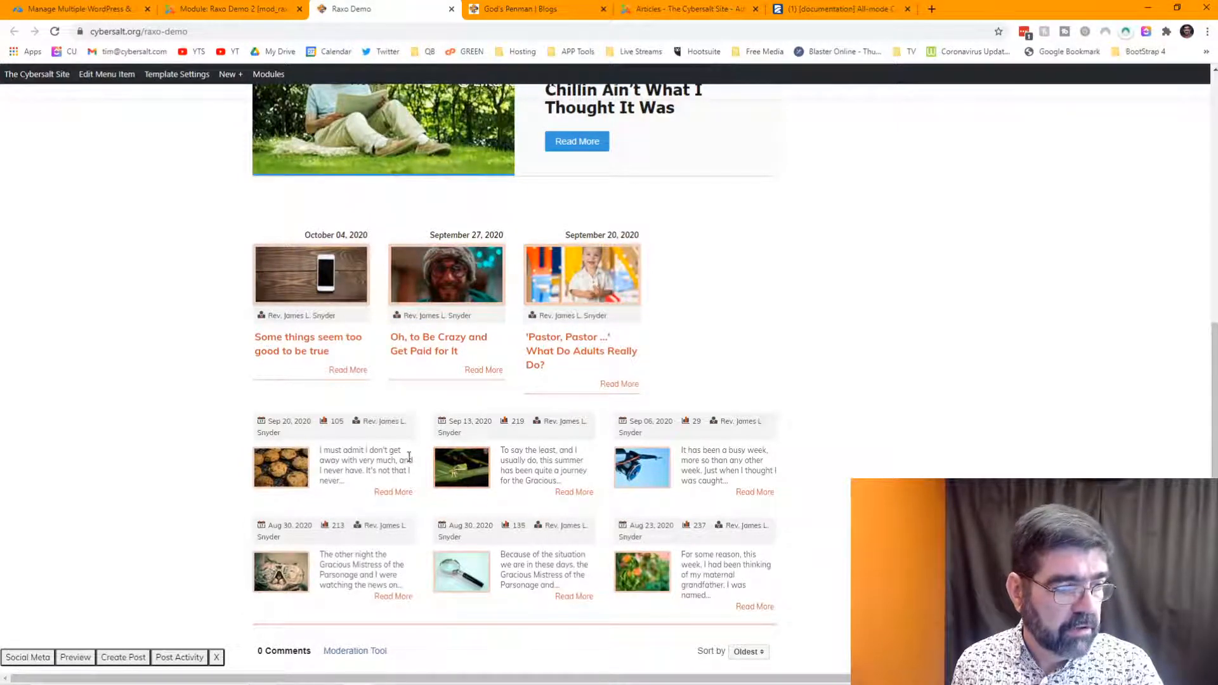
pyautogui.click(216, 9)
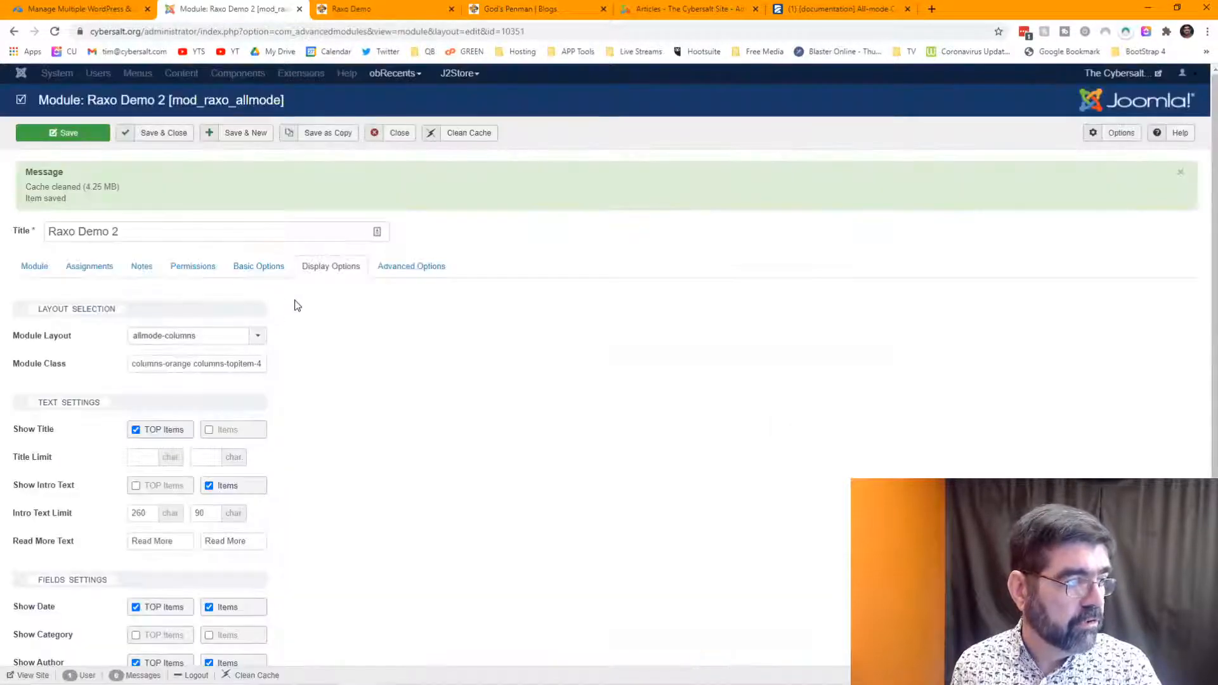
pyautogui.click(259, 269)
pyautogui.moveTo(142, 401); pyautogui.dragTo(97, 397)
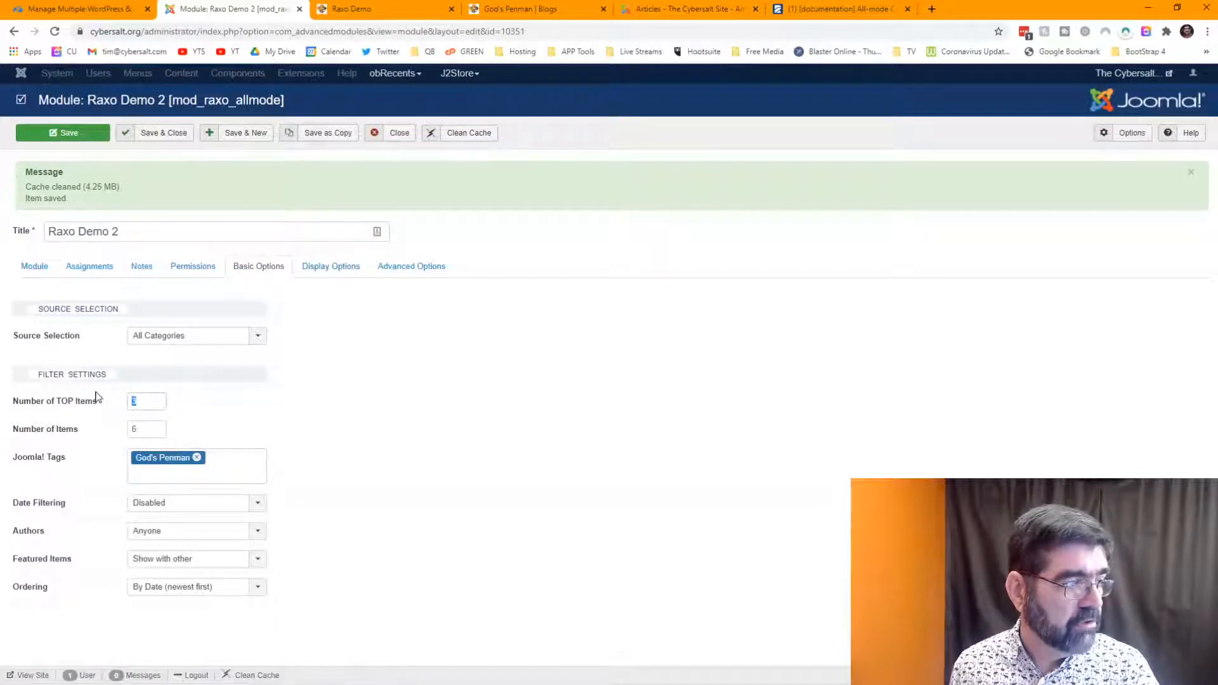
pyautogui.write('4')
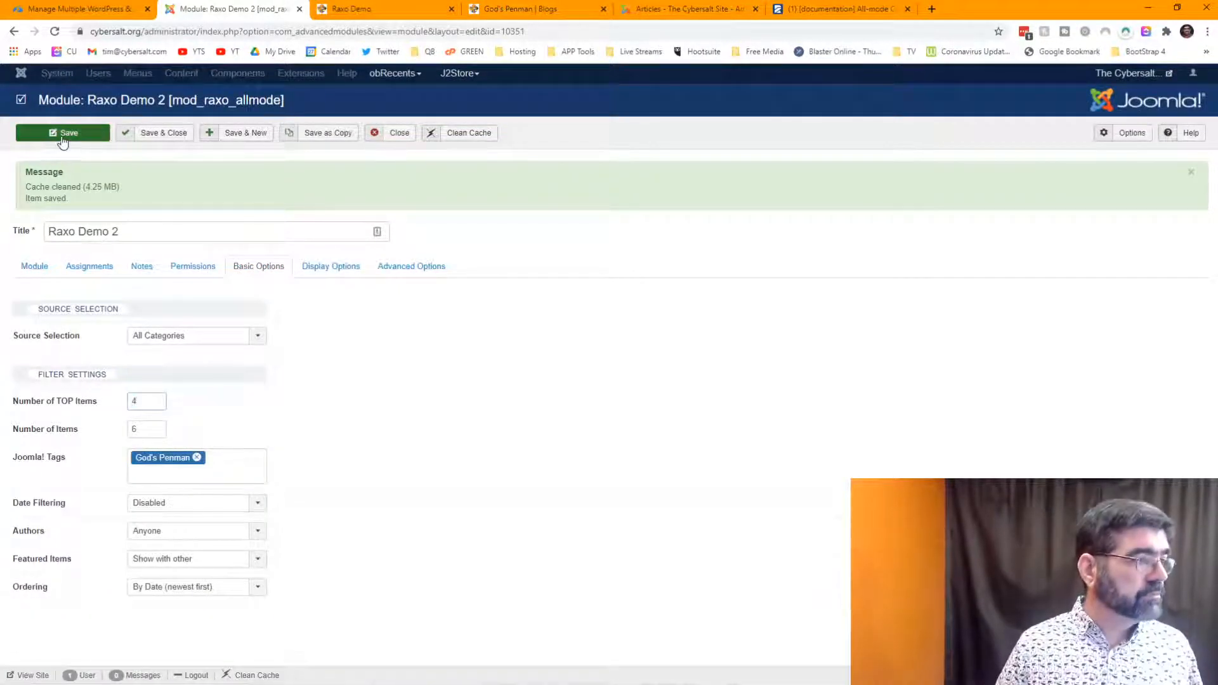
pyautogui.click(61, 135)
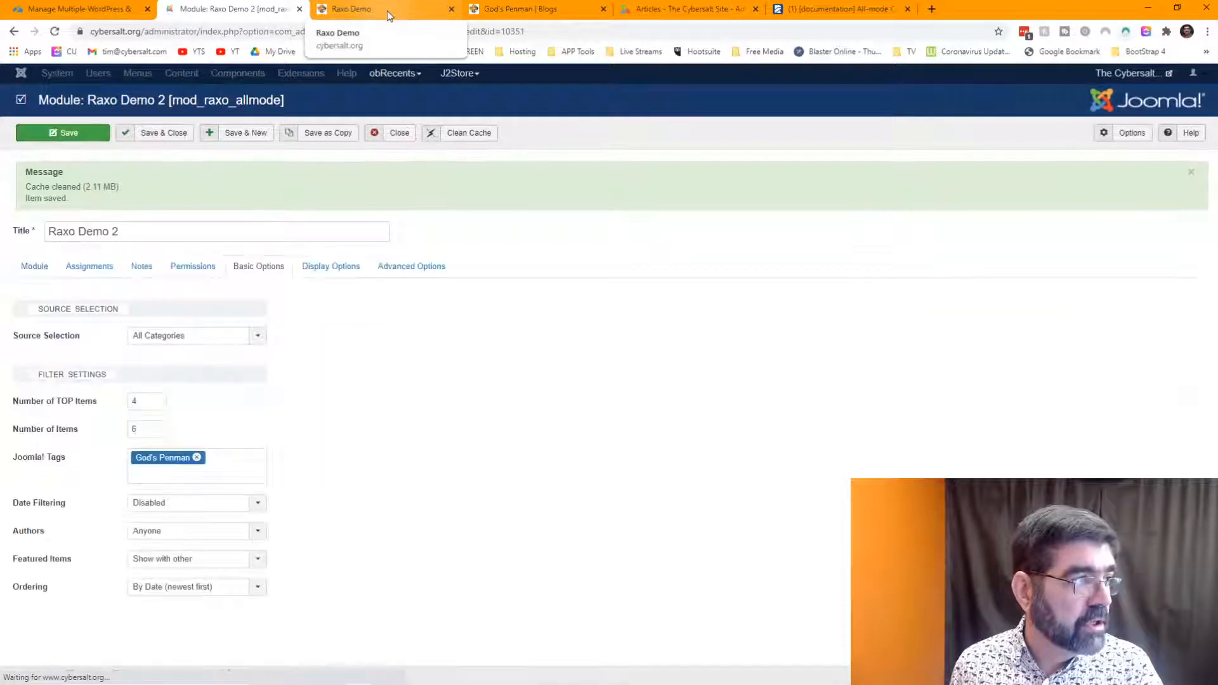
# - Reload the Raxo Demo page to see four top articles in a row, then return to the documentation
pyautogui.click(387, 10)
pyautogui.click(55, 32)
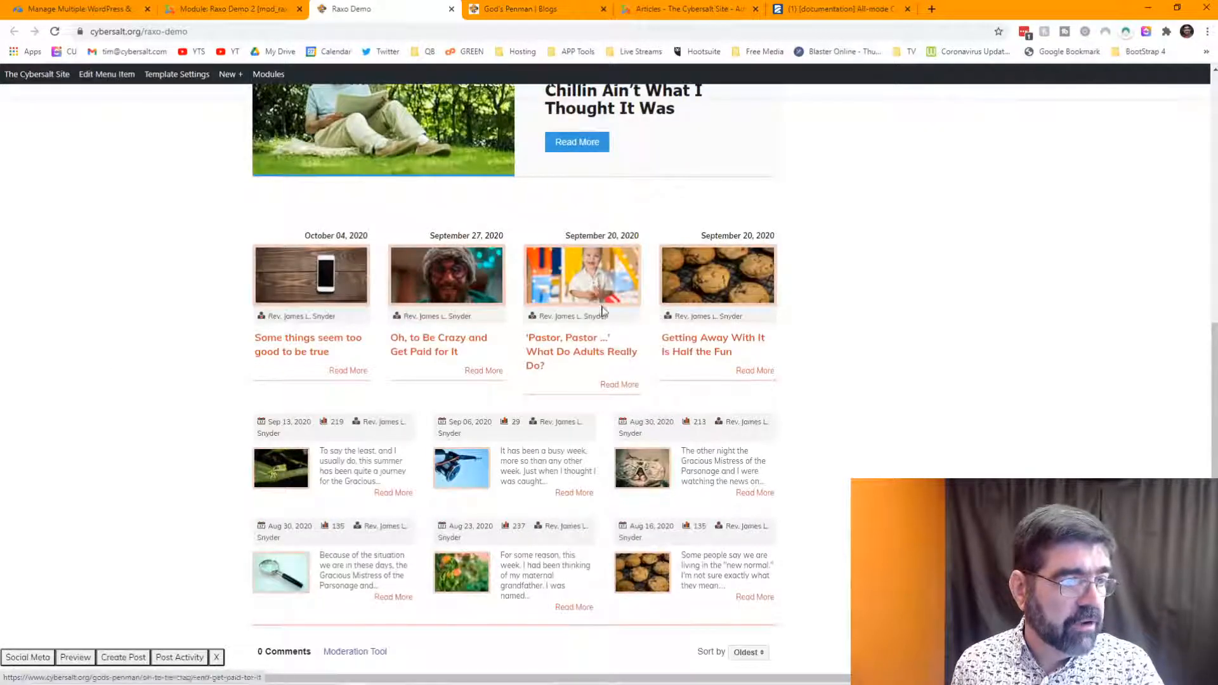
pyautogui.scroll(-2, 602, 311)
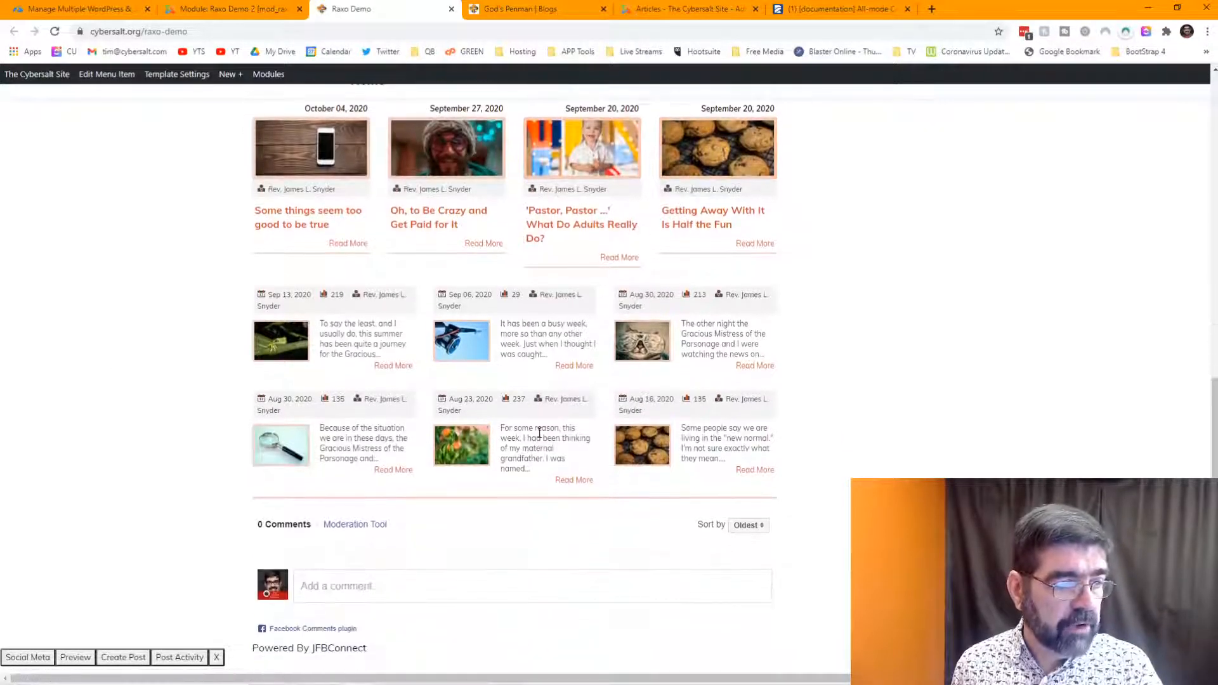
pyautogui.click(837, 8)
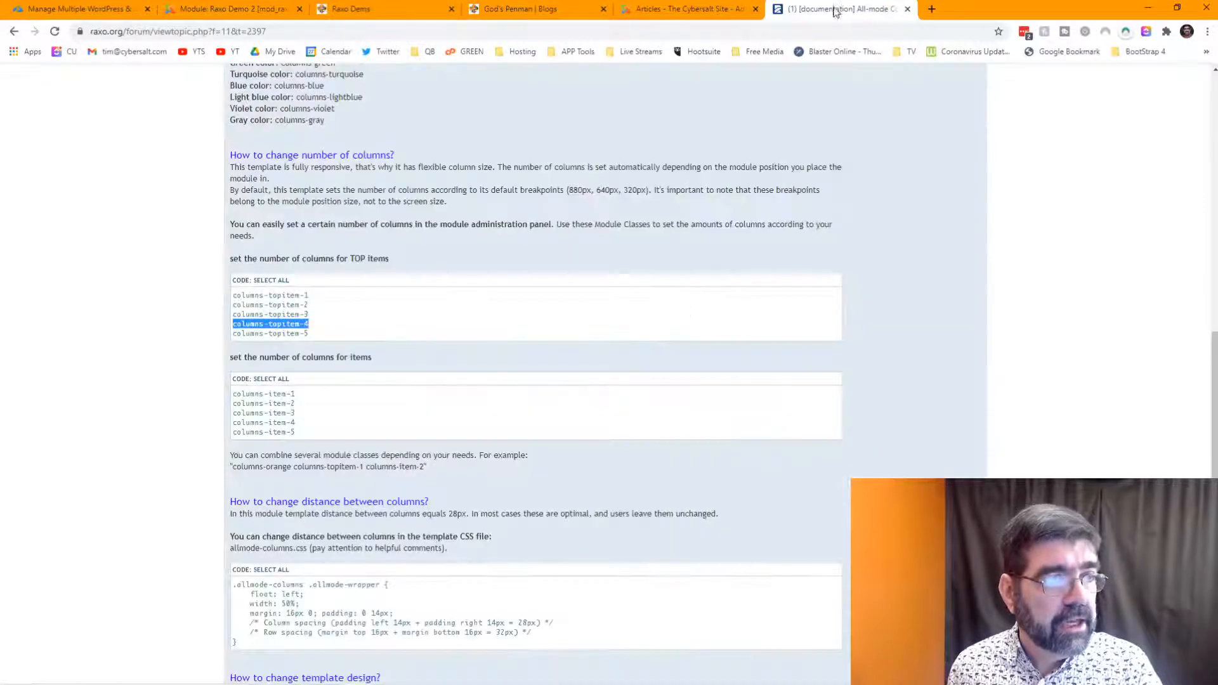
# - Copy the columns-item-5 class from the Columns documentation
pyautogui.scroll(-1, 531, 273)
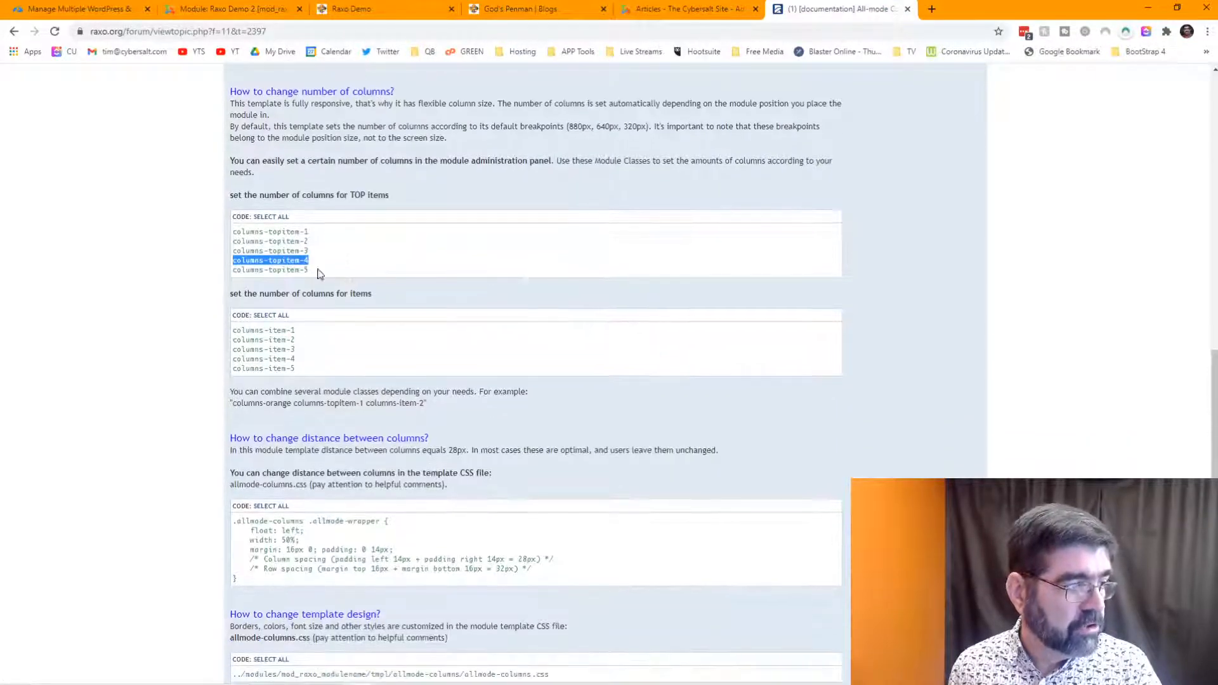
pyautogui.moveTo(307, 373); pyautogui.dragTo(231, 373)
pyautogui.rightClick(240, 369)
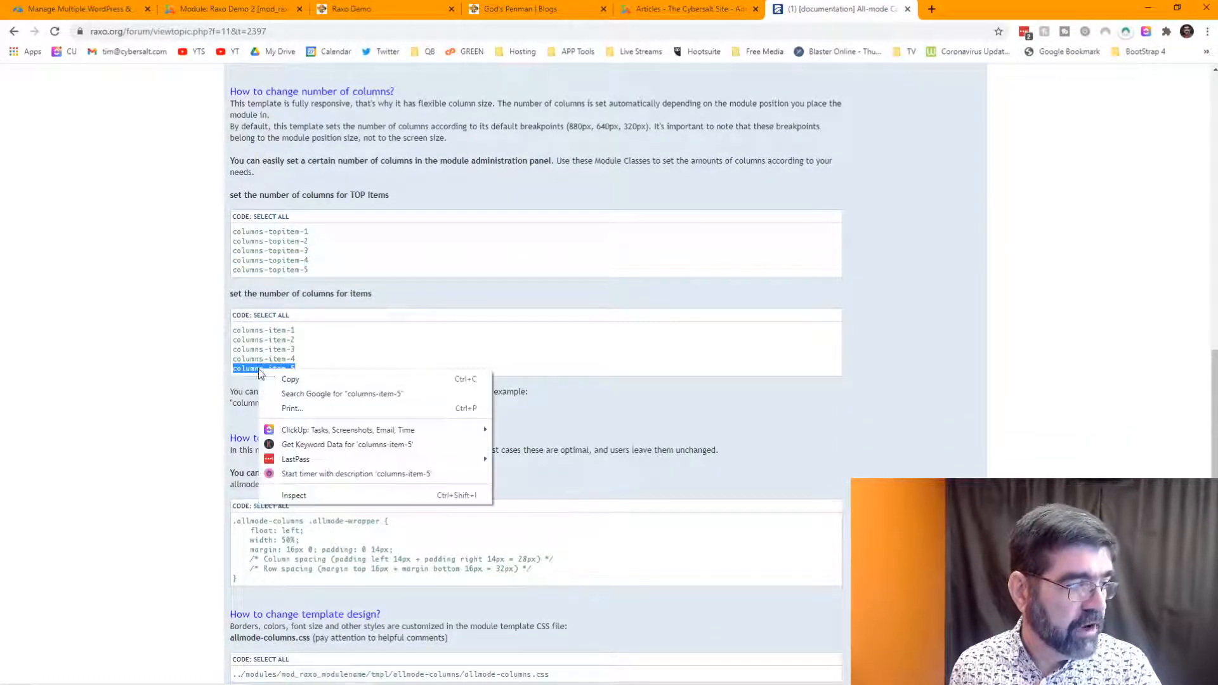
pyautogui.click(279, 379)
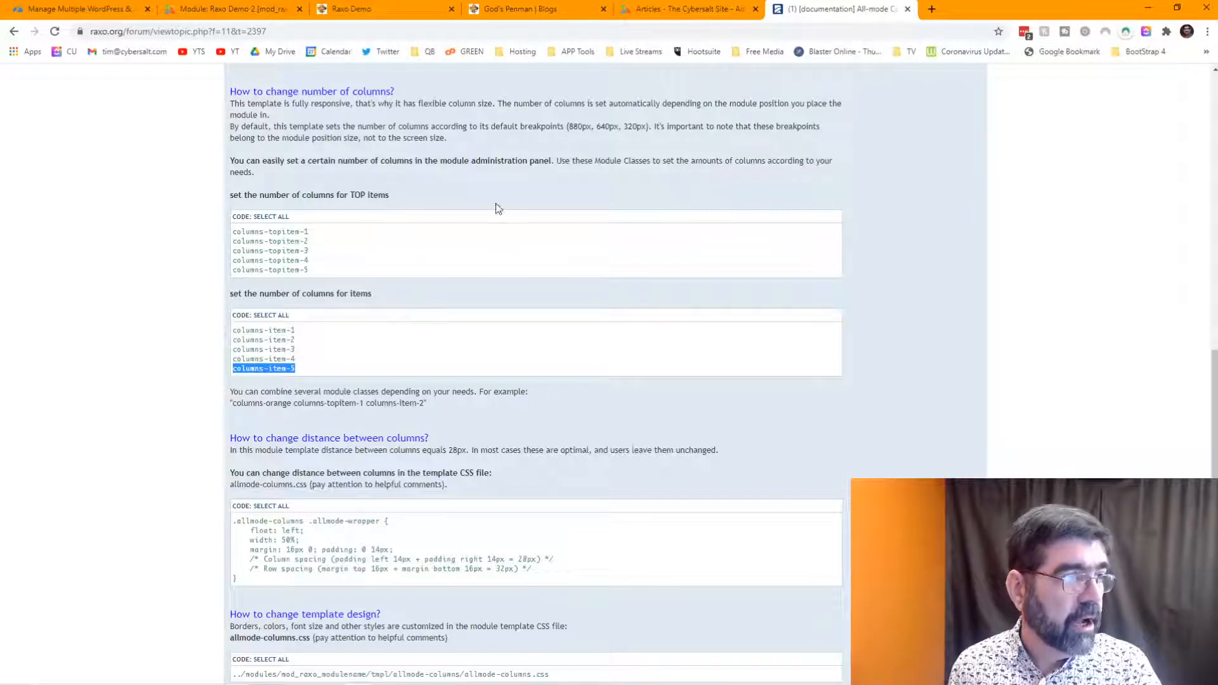
# - Append columns-item-5 to the end of the Module Class value in Display Options and save
pyautogui.click(245, 12)
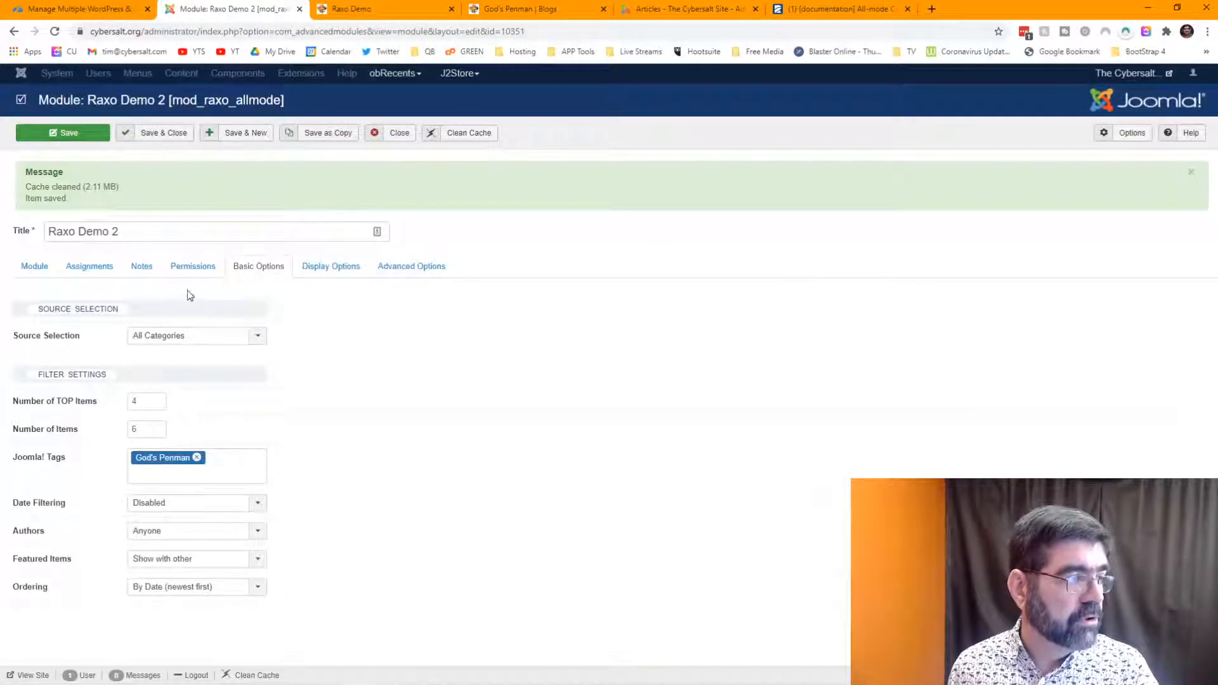
pyautogui.click(322, 269)
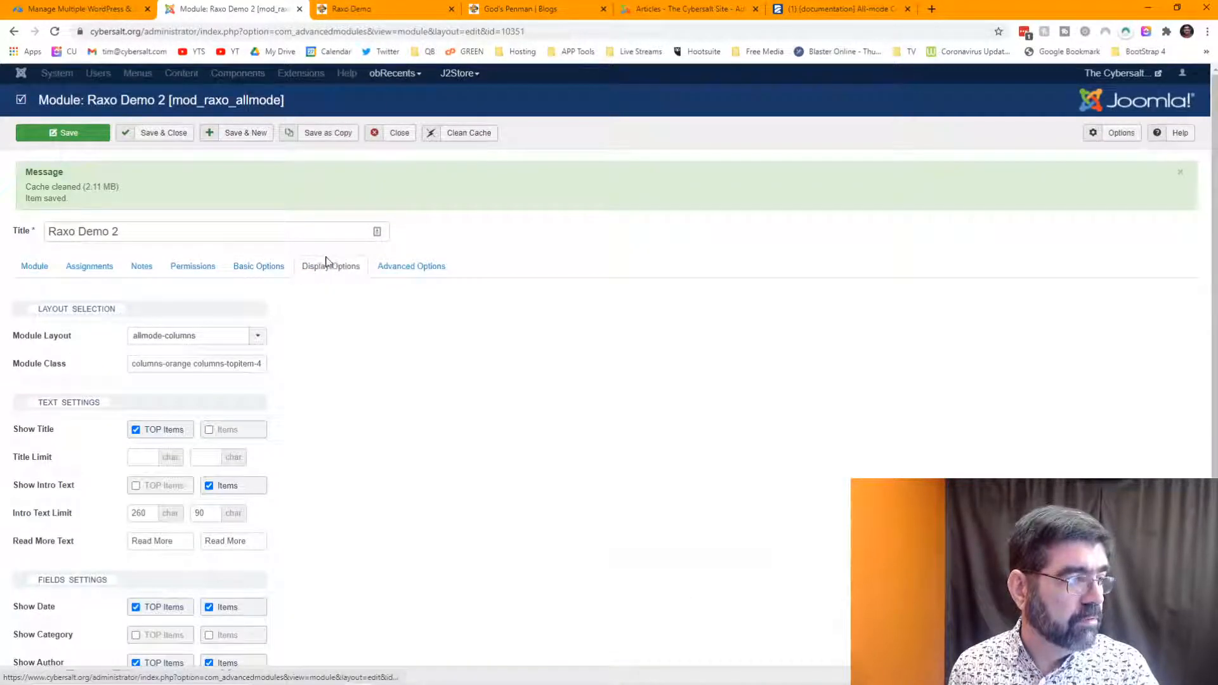
pyautogui.click(232, 365)
pyautogui.press('End')
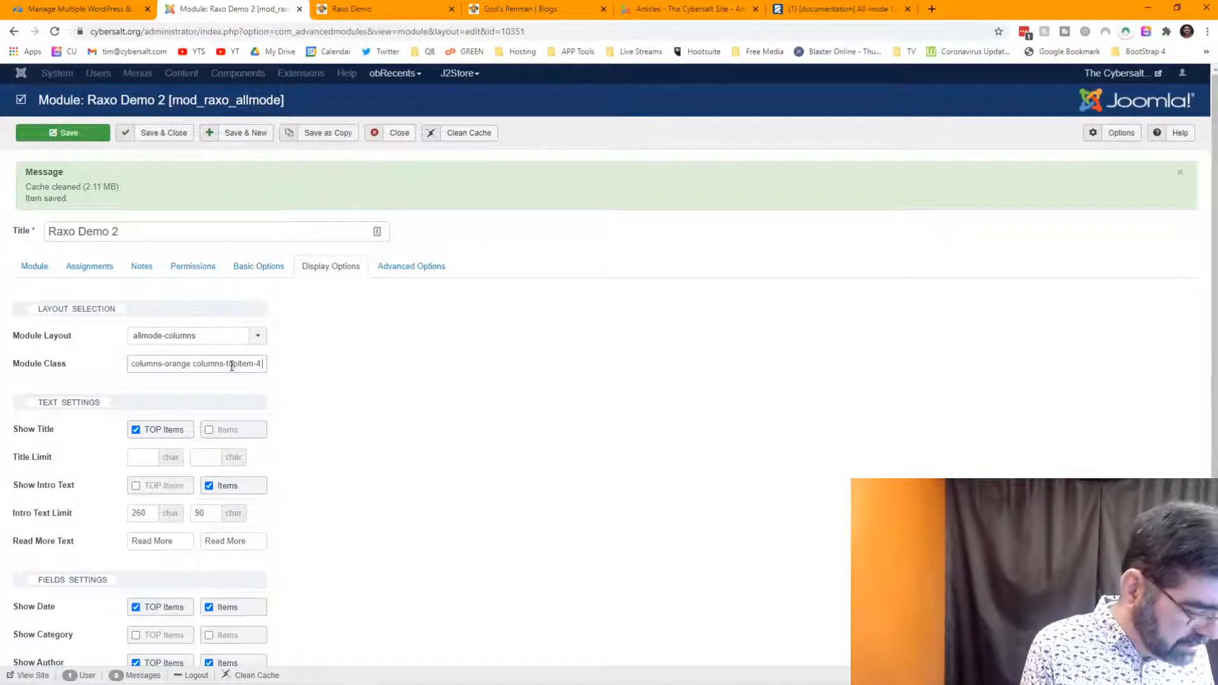
pyautogui.hotkey('ctrl', 'v')
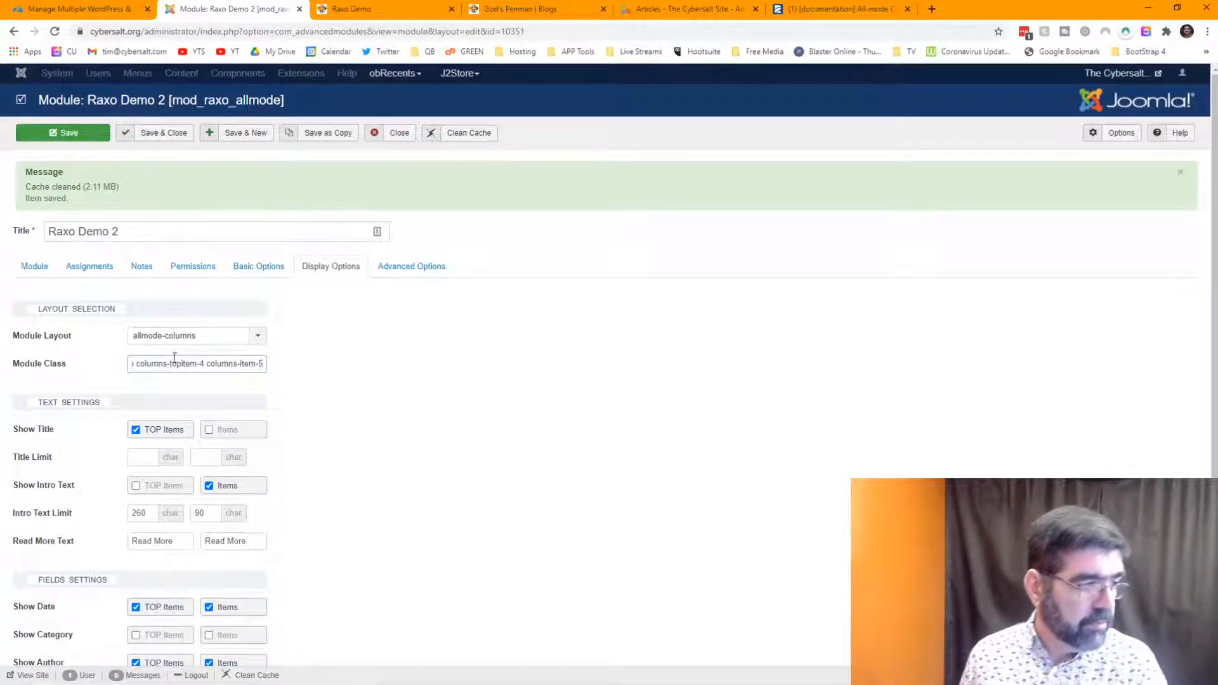
pyautogui.click(61, 135)
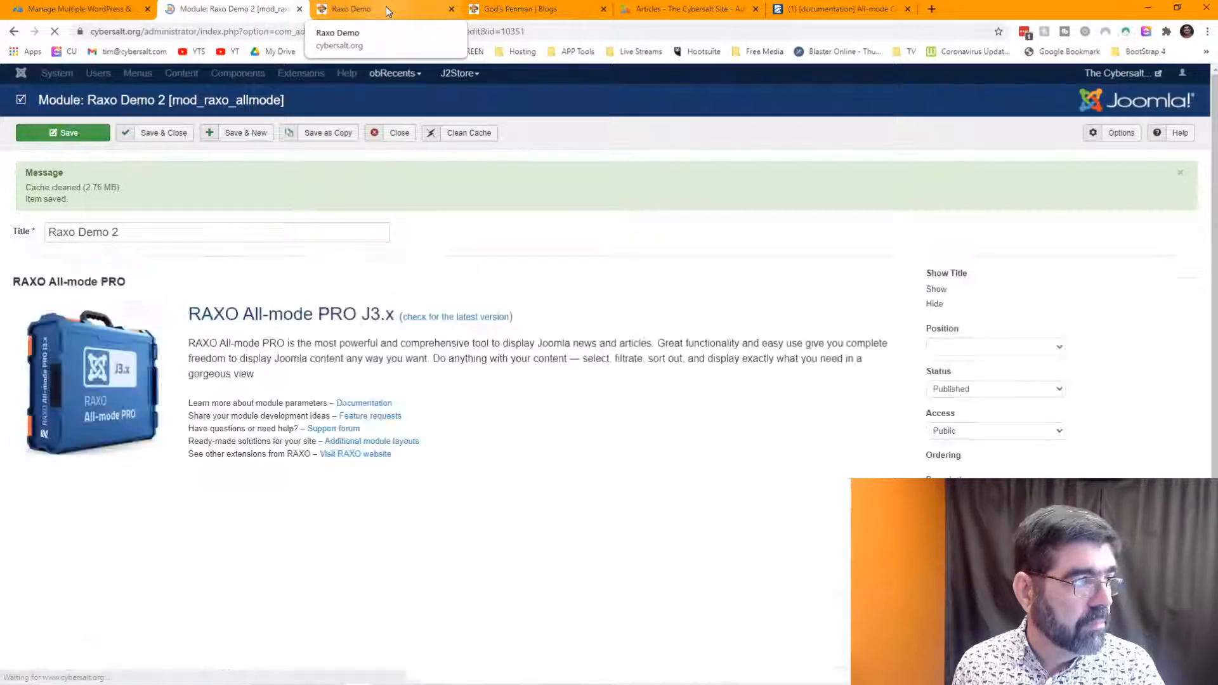
# - Reload the Raxo Demo page and scroll to check five small items per row under four top items
pyautogui.click(386, 8)
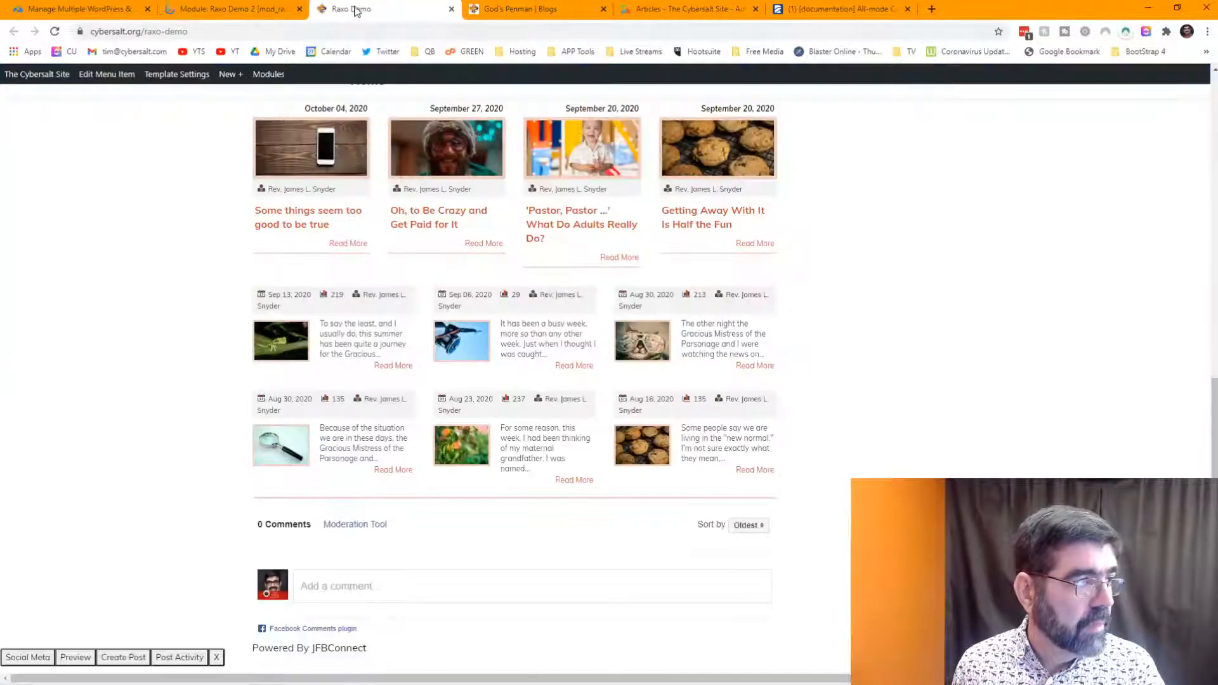
pyautogui.click(54, 31)
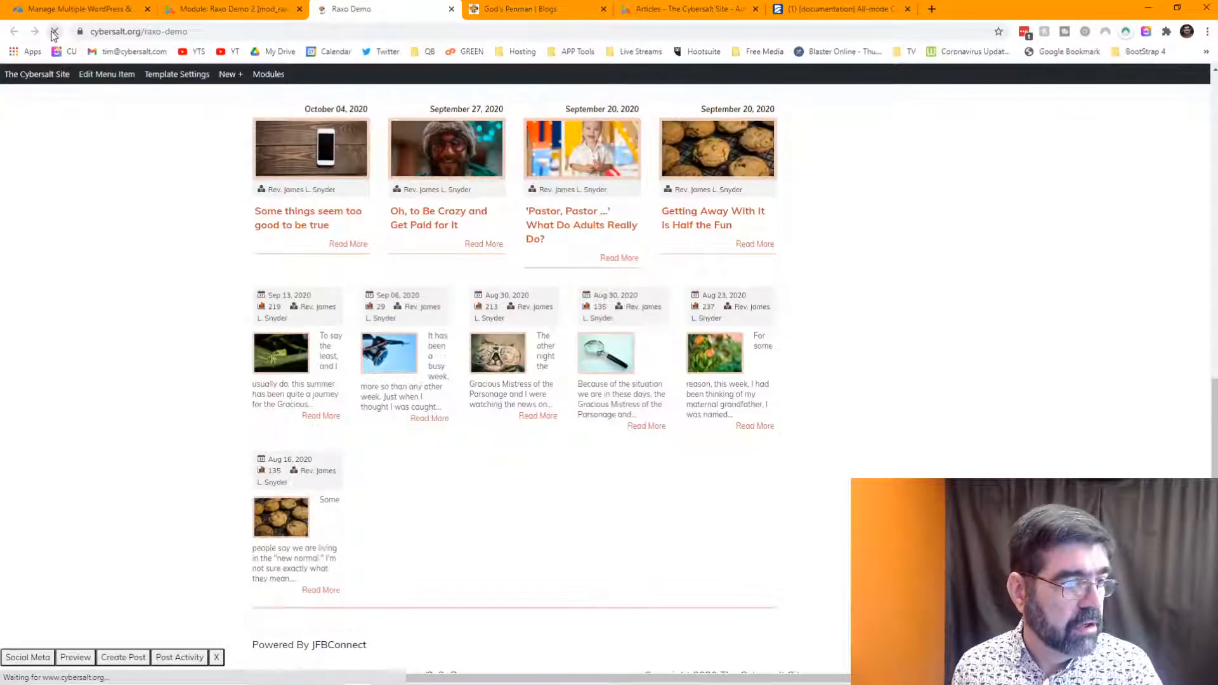
pyautogui.scroll(1, 325, 183)
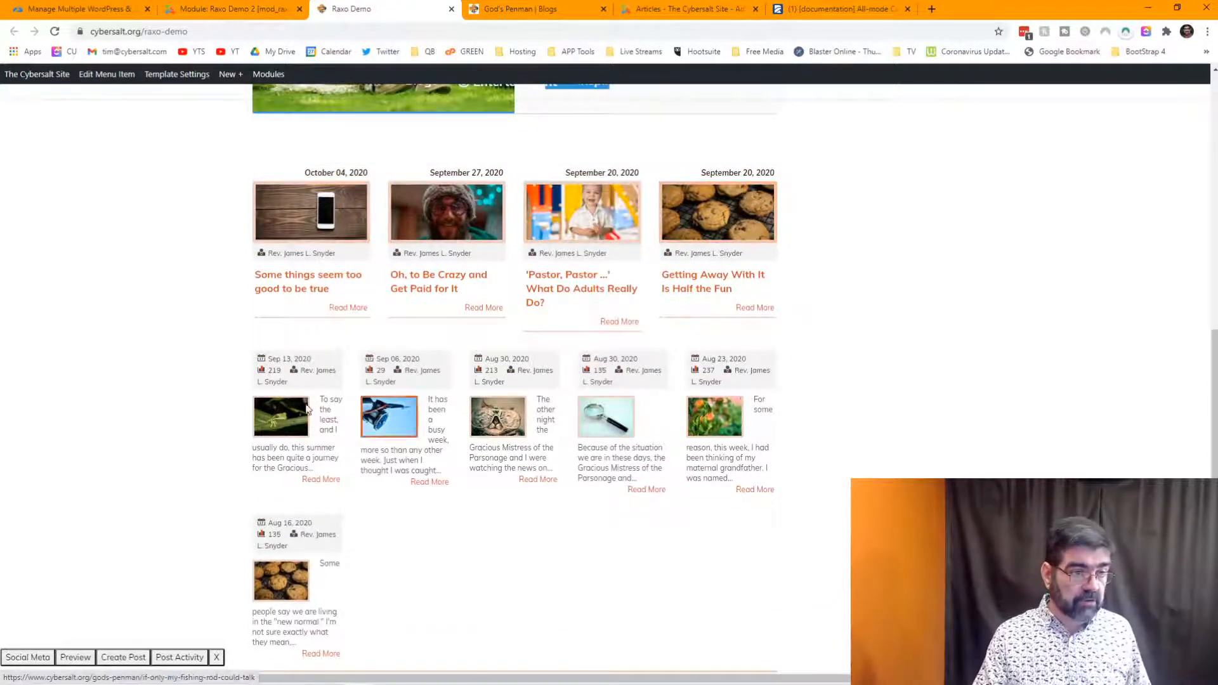
pyautogui.scroll(-3, 430, 563)
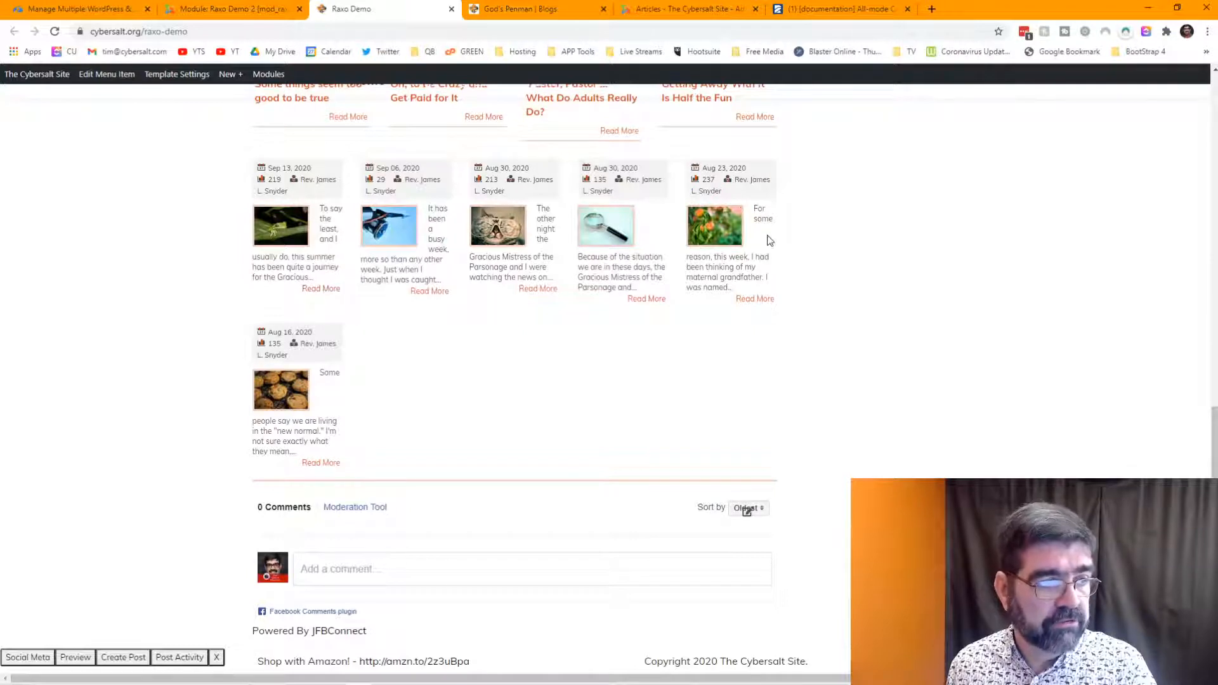
pyautogui.scroll(3, 662, 384)
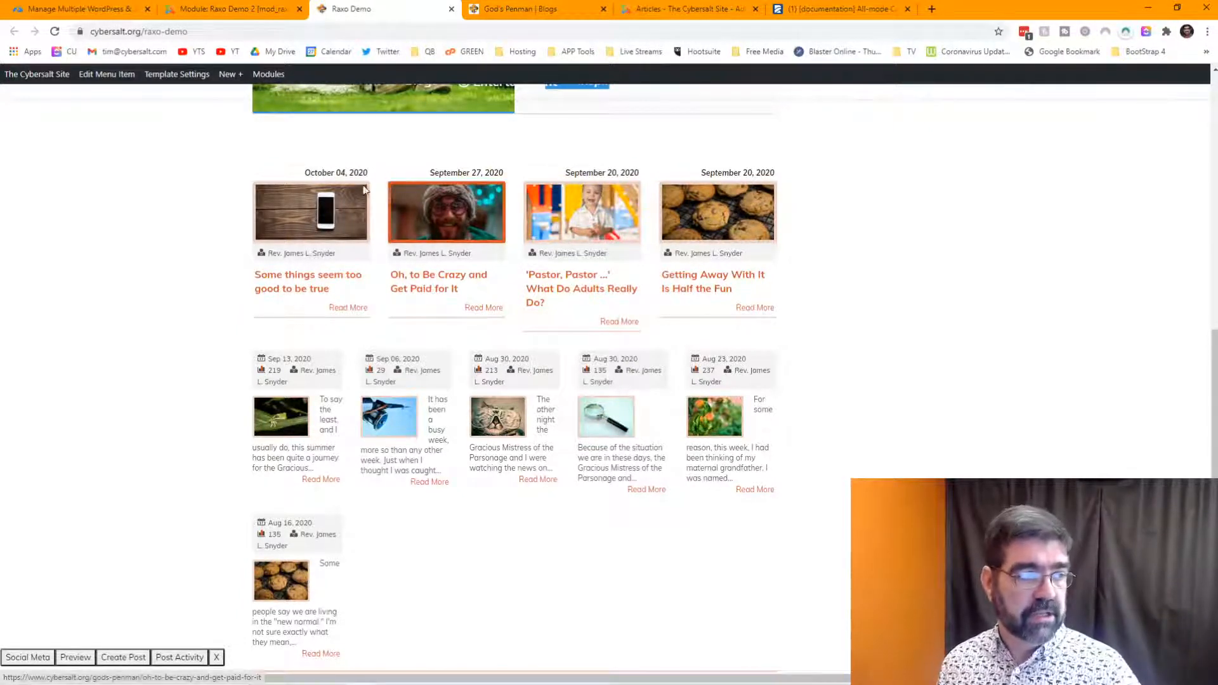
pyautogui.scroll(3, 429, 159)
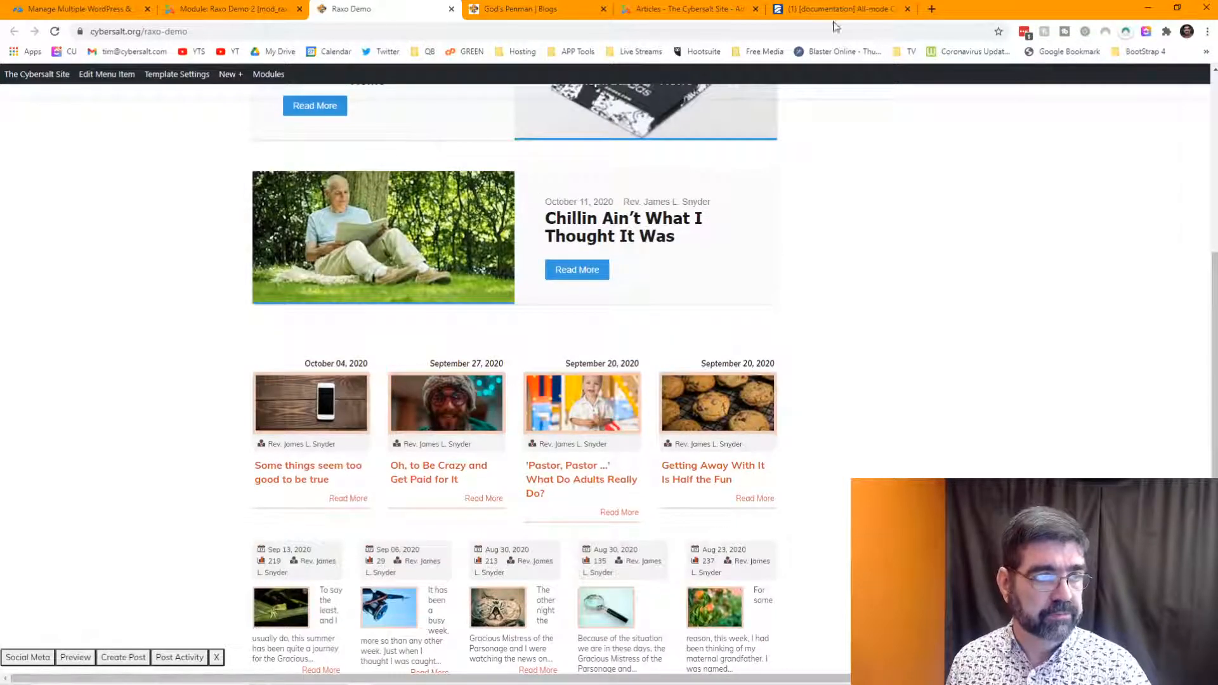
# - Bring up the Columns template documentation and select the allmode-columns.css file name
pyautogui.click(868, 12)
pyautogui.scroll(-4, 906, 268)
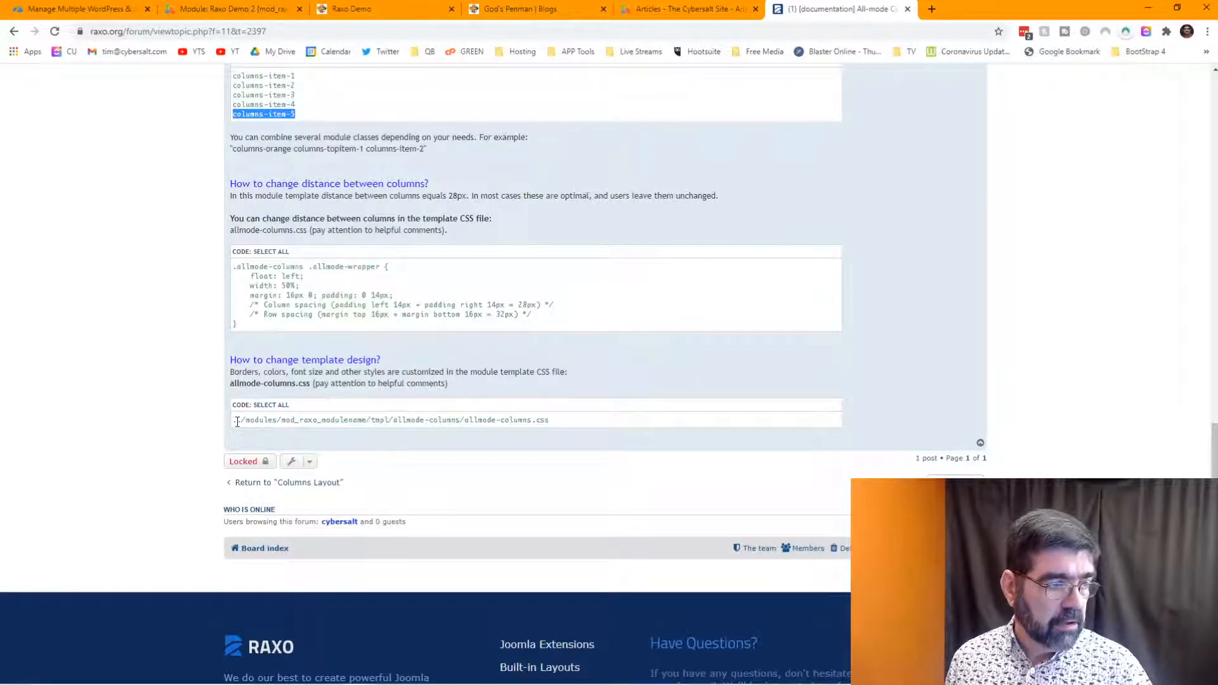
pyautogui.moveTo(559, 423); pyautogui.dragTo(468, 423)
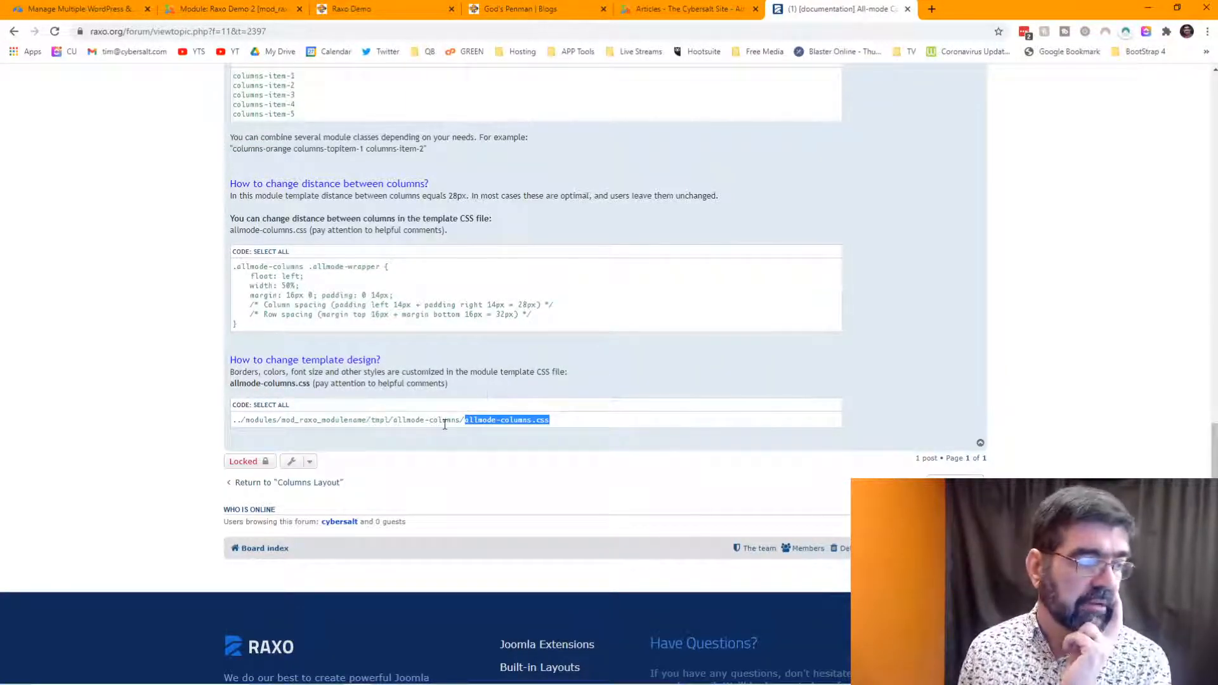
# - Scroll through the columns-topitem and columns-item class sections, glance at the Raxo Demo page, then return
pyautogui.scroll(5, 444, 424)
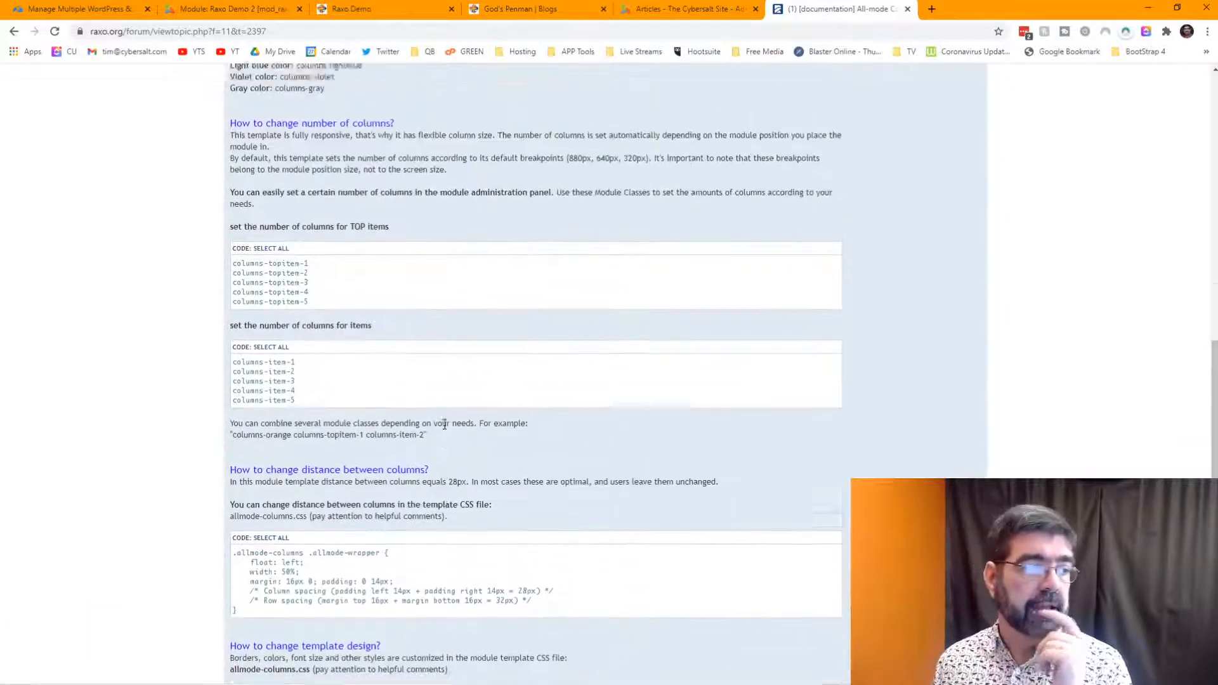
pyautogui.scroll(7, 444, 424)
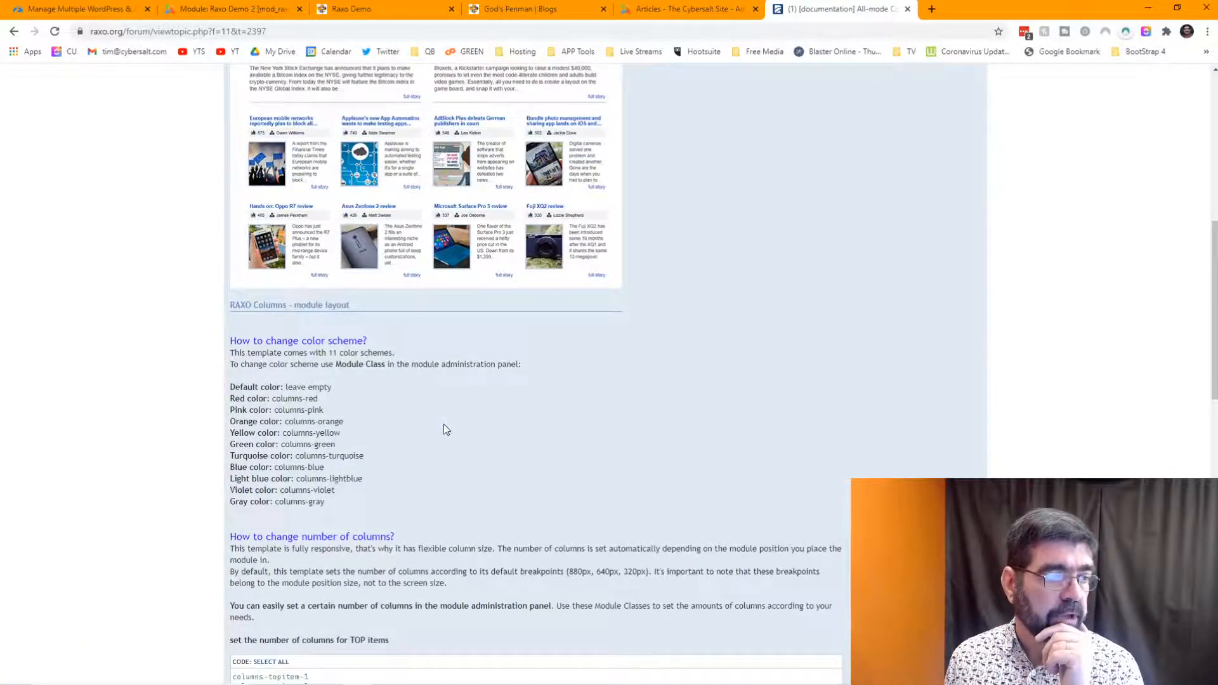
pyautogui.scroll(9, 444, 429)
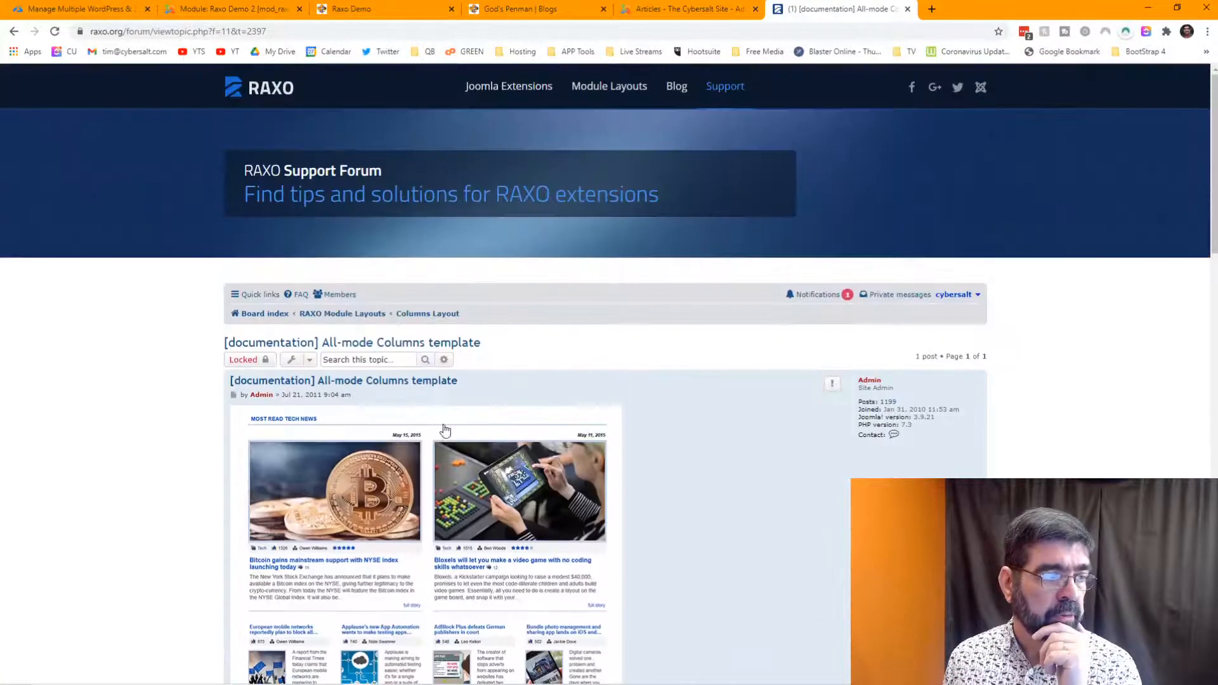
pyautogui.scroll(-4, 444, 430)
pyautogui.scroll(-5, 443, 430)
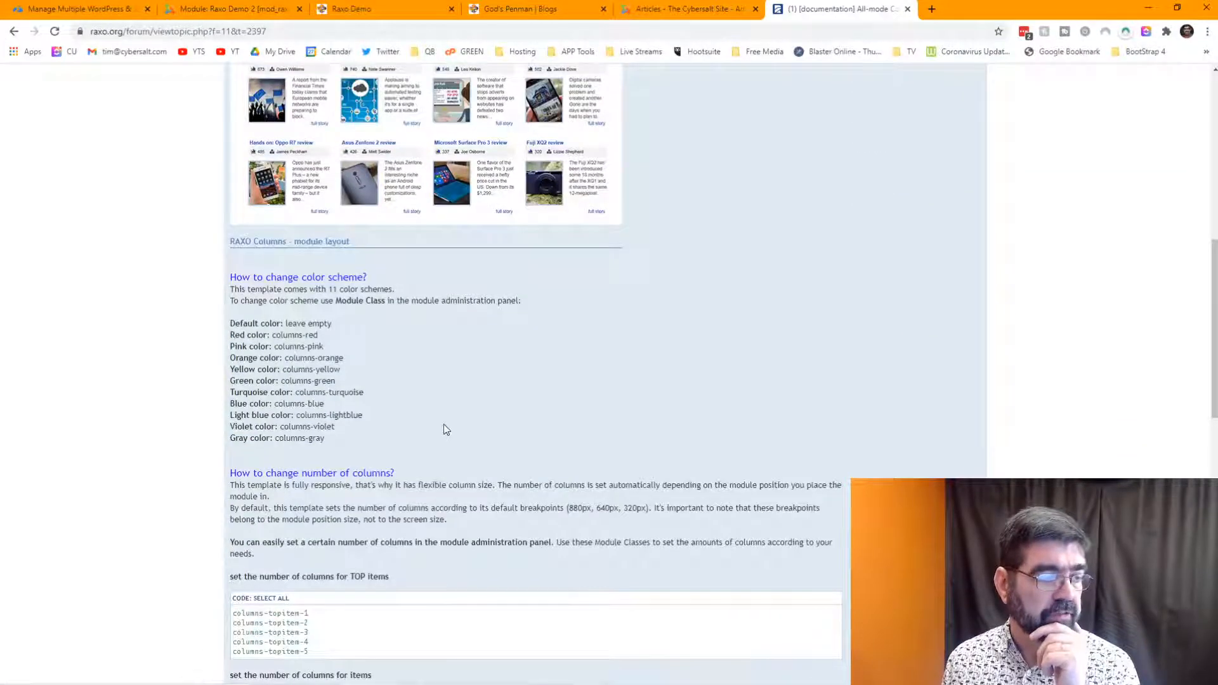
pyautogui.scroll(-1, 444, 427)
pyautogui.scroll(-3, 443, 425)
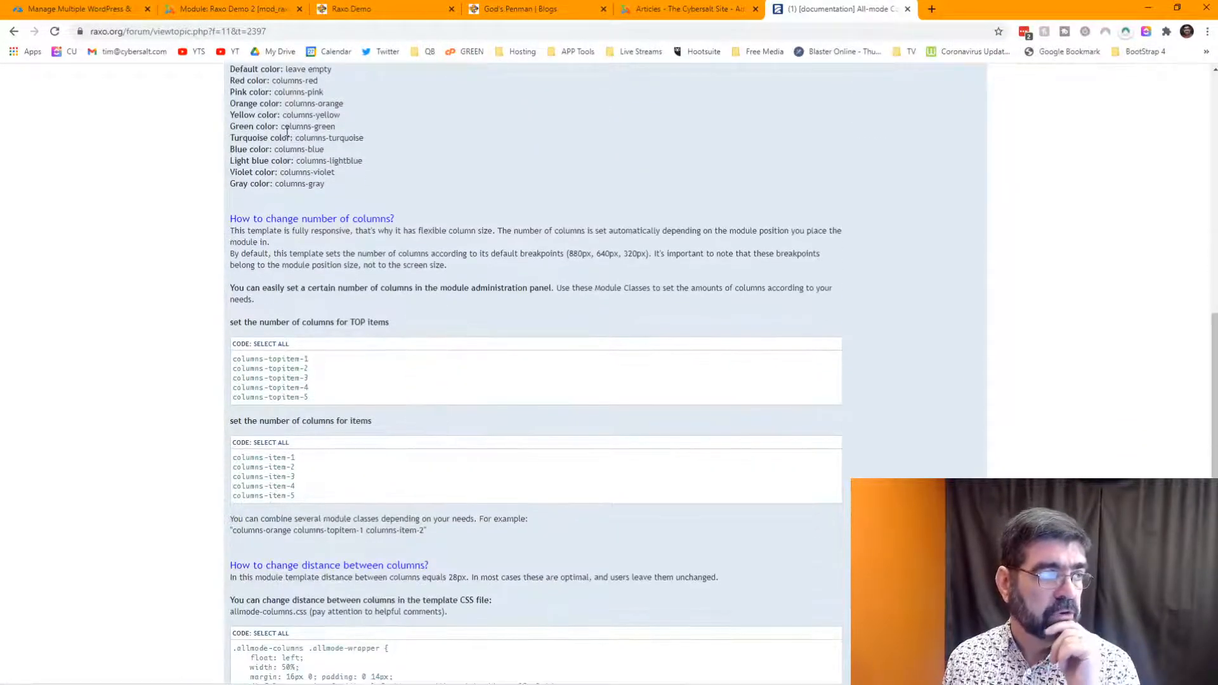
pyautogui.click(362, 10)
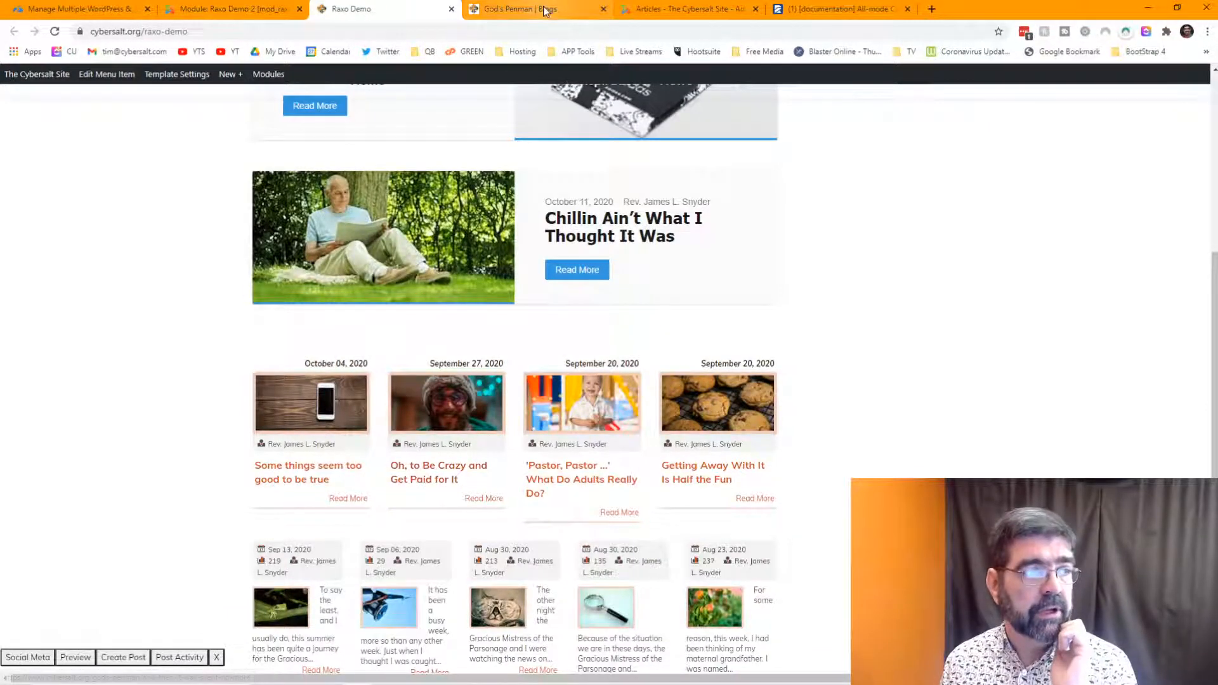
pyautogui.click(802, 15)
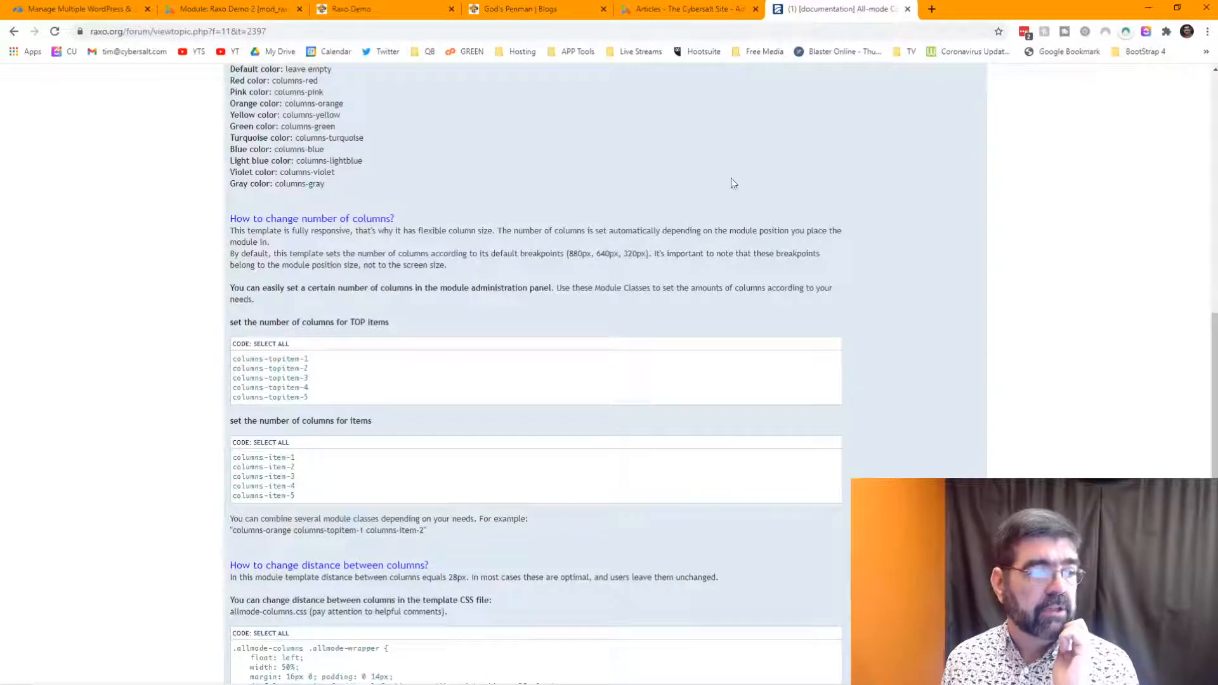
# - Go back to the Columns Layout forum list, scroll its topics, then return to Raxo Demo 2 settings
pyautogui.click(14, 31)
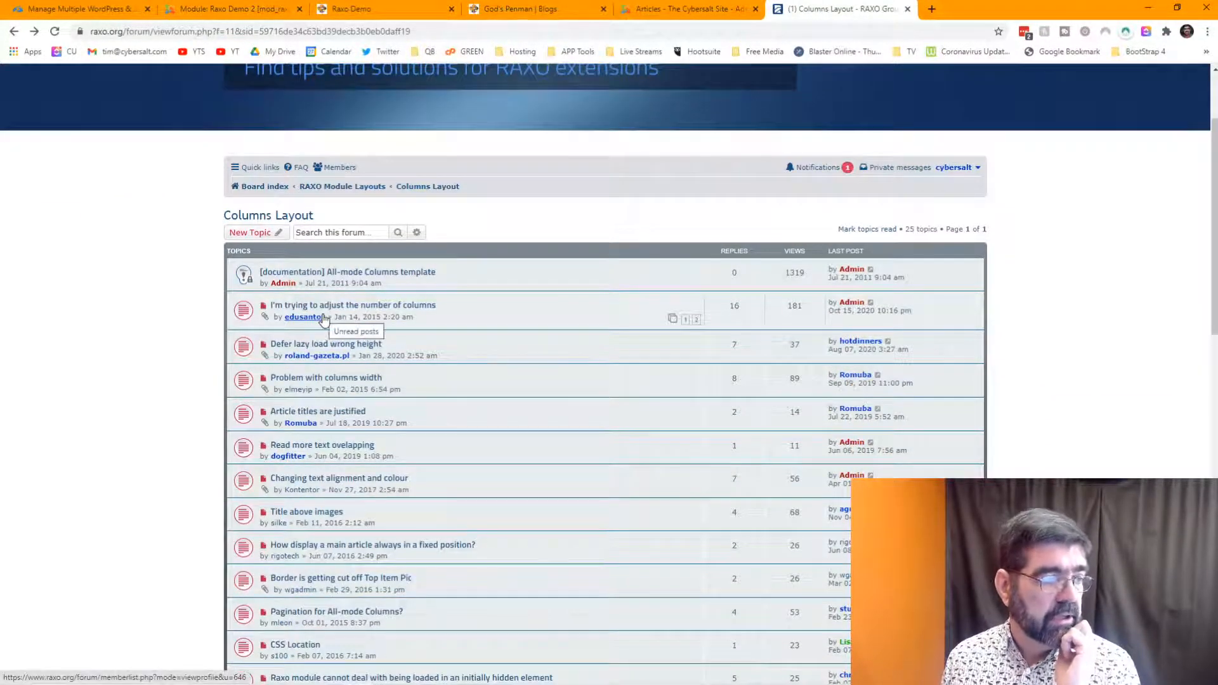
pyautogui.scroll(-2, 394, 330)
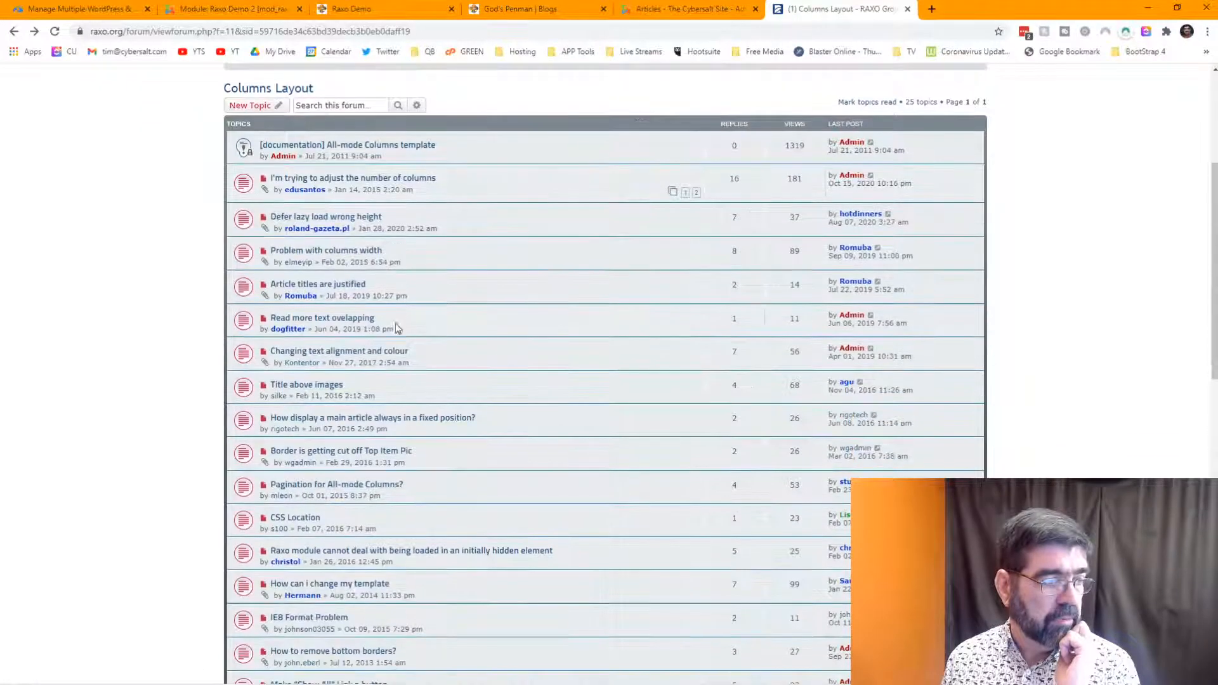
pyautogui.scroll(-2, 328, 384)
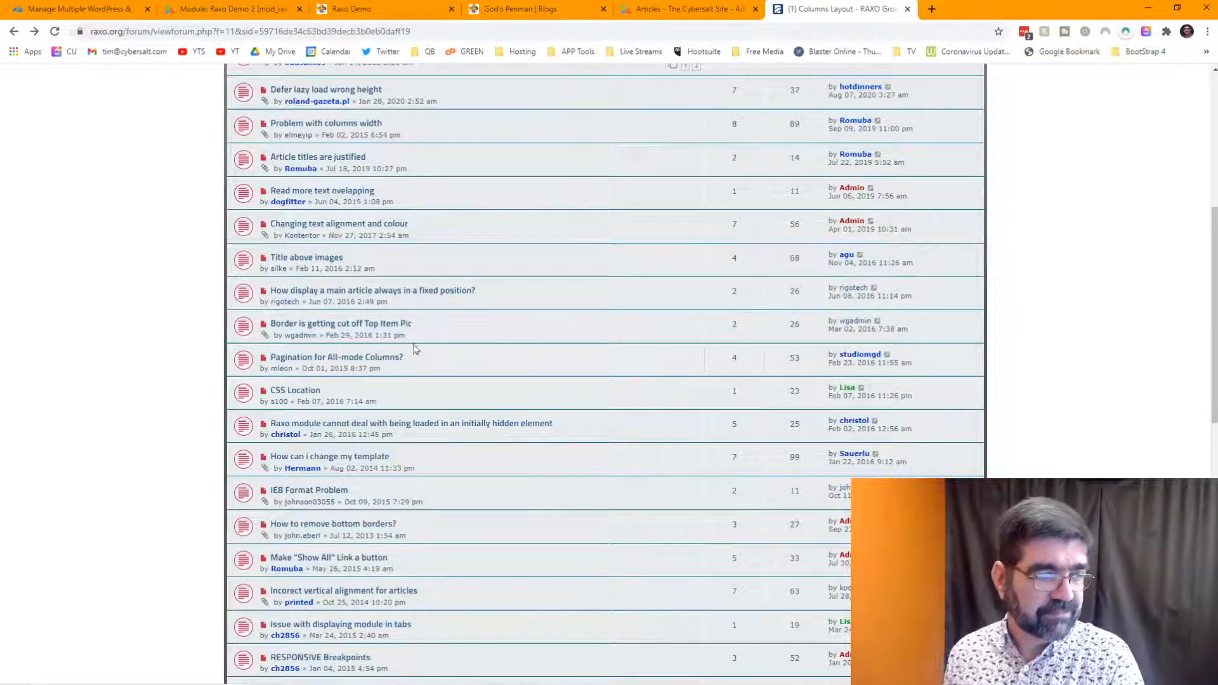
pyautogui.scroll(2, 489, 346)
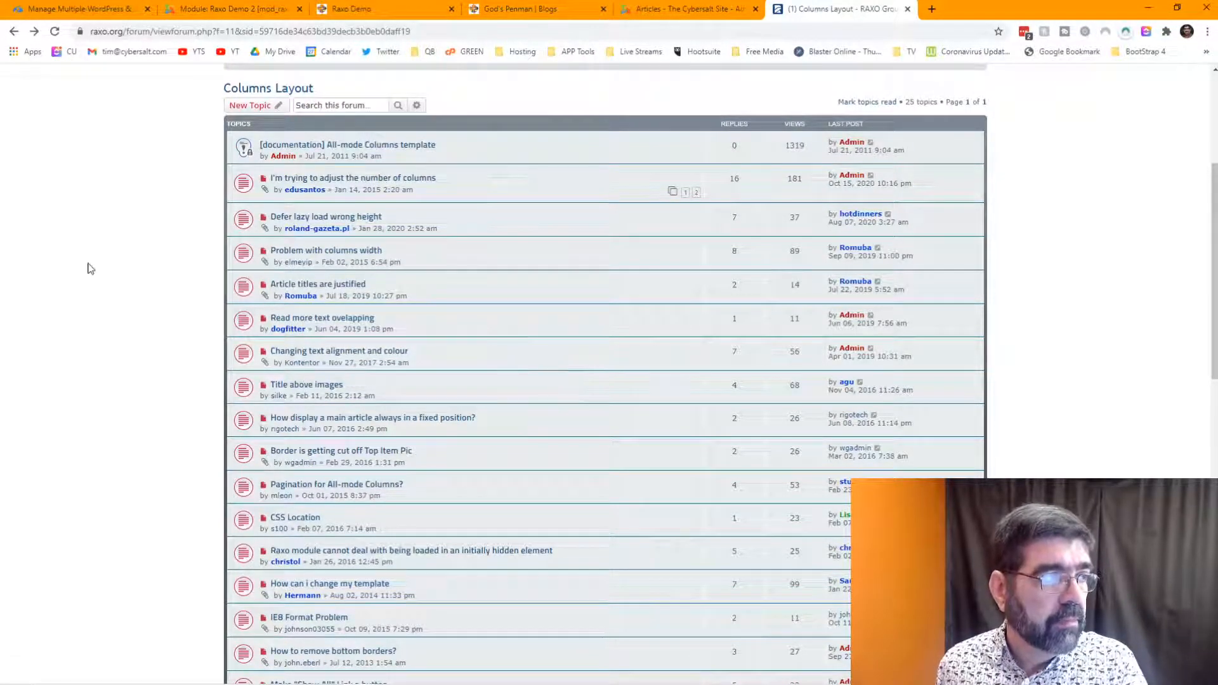
pyautogui.click(219, 8)
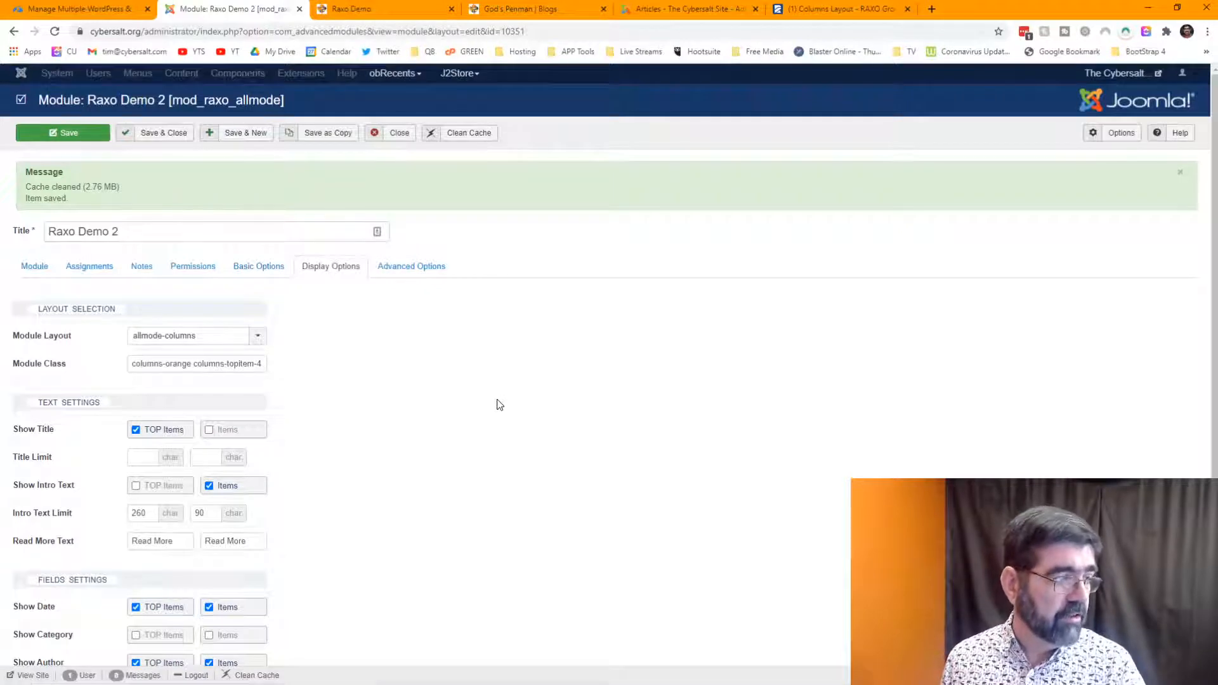
# - Scroll through Raxo Demo 2's text, field and image display options, then return to the Columns Layout forum
pyautogui.scroll(-1, 360, 296)
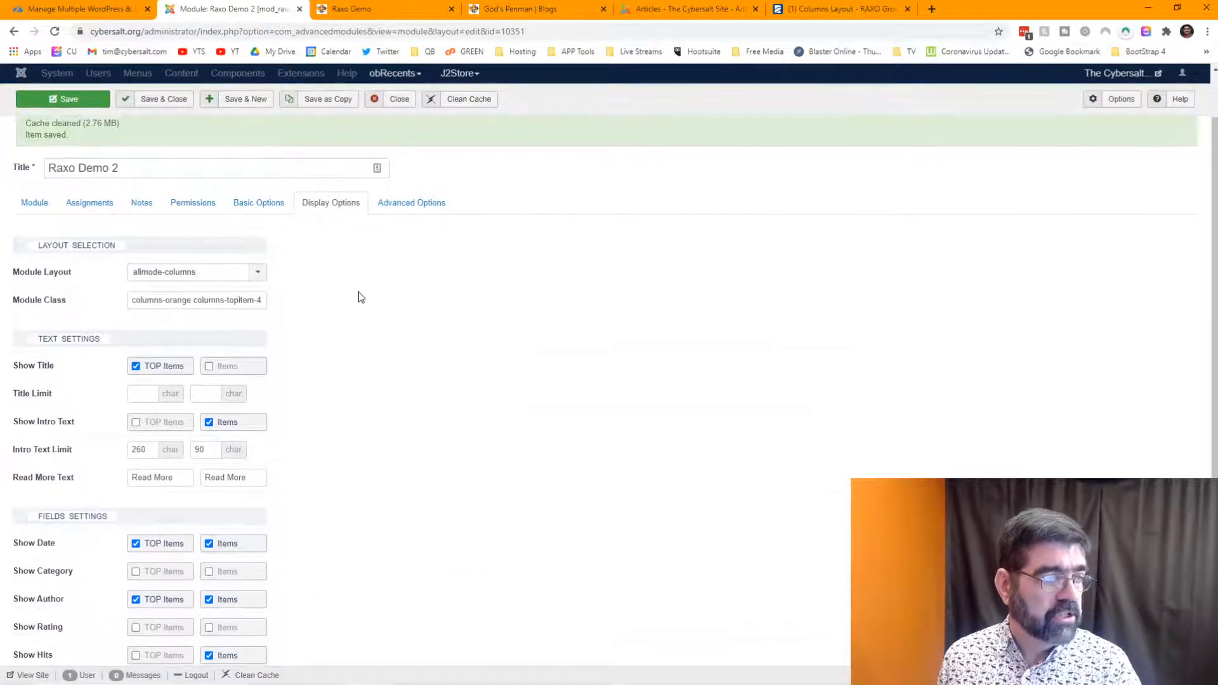
pyautogui.scroll(-2, 359, 296)
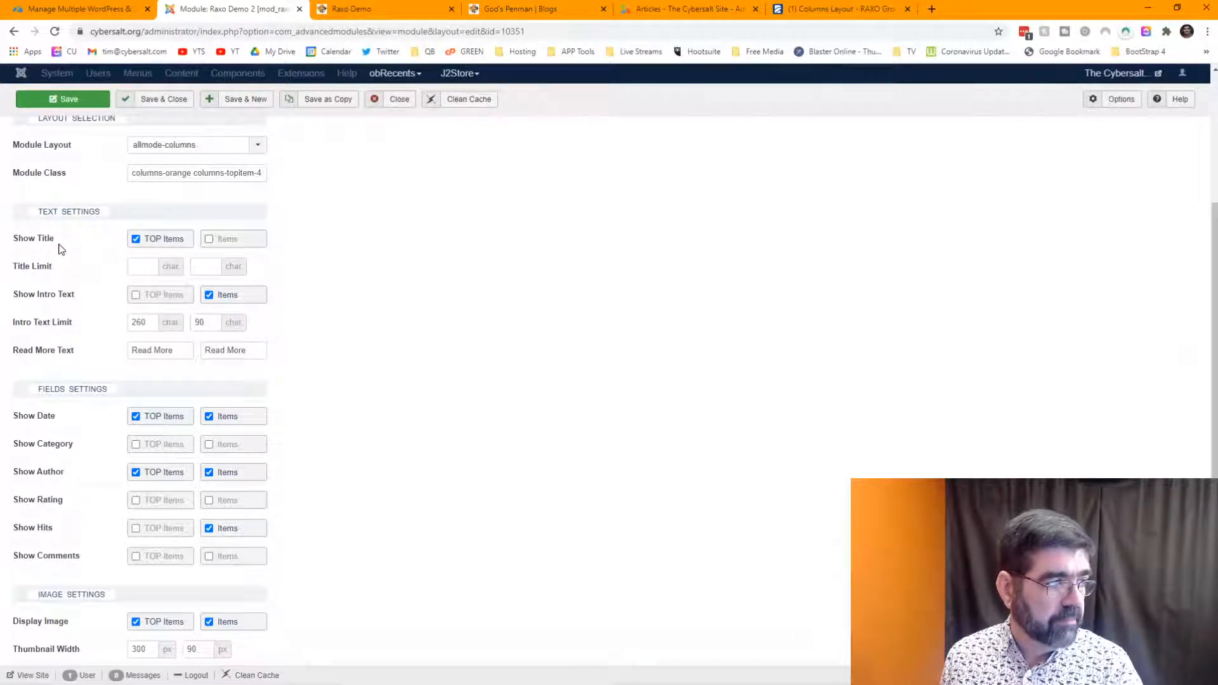
pyautogui.scroll(-1, 61, 249)
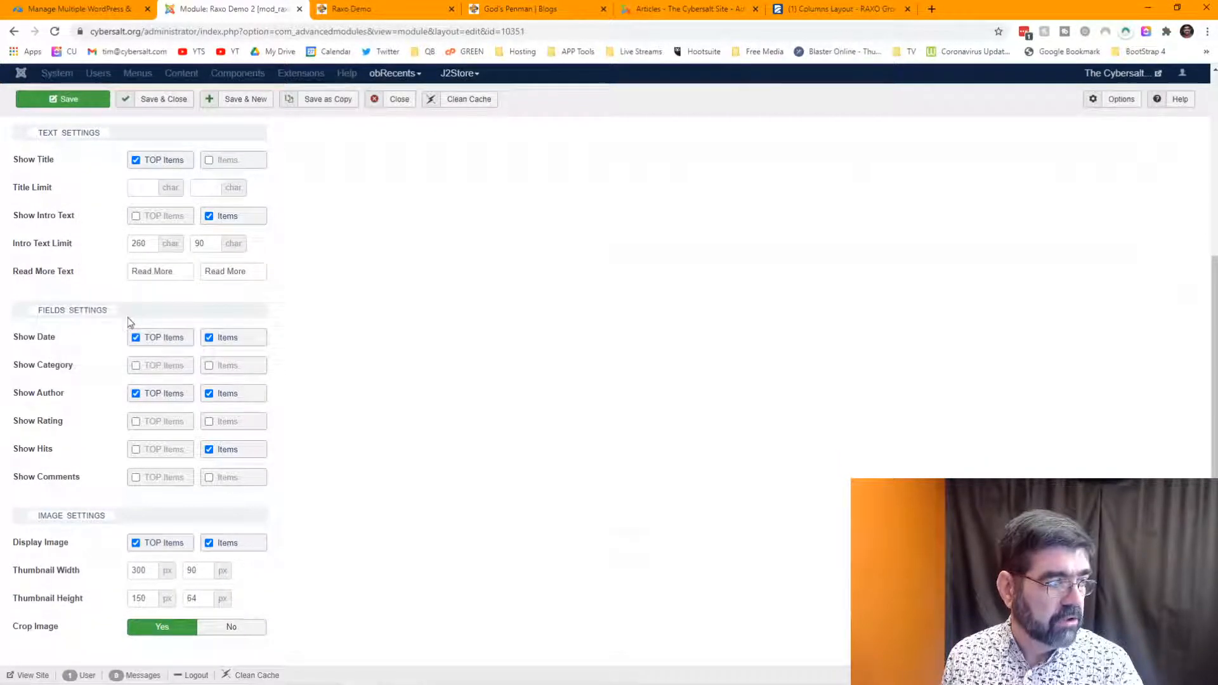
pyautogui.scroll(2, 116, 270)
pyautogui.scroll(1, 467, 302)
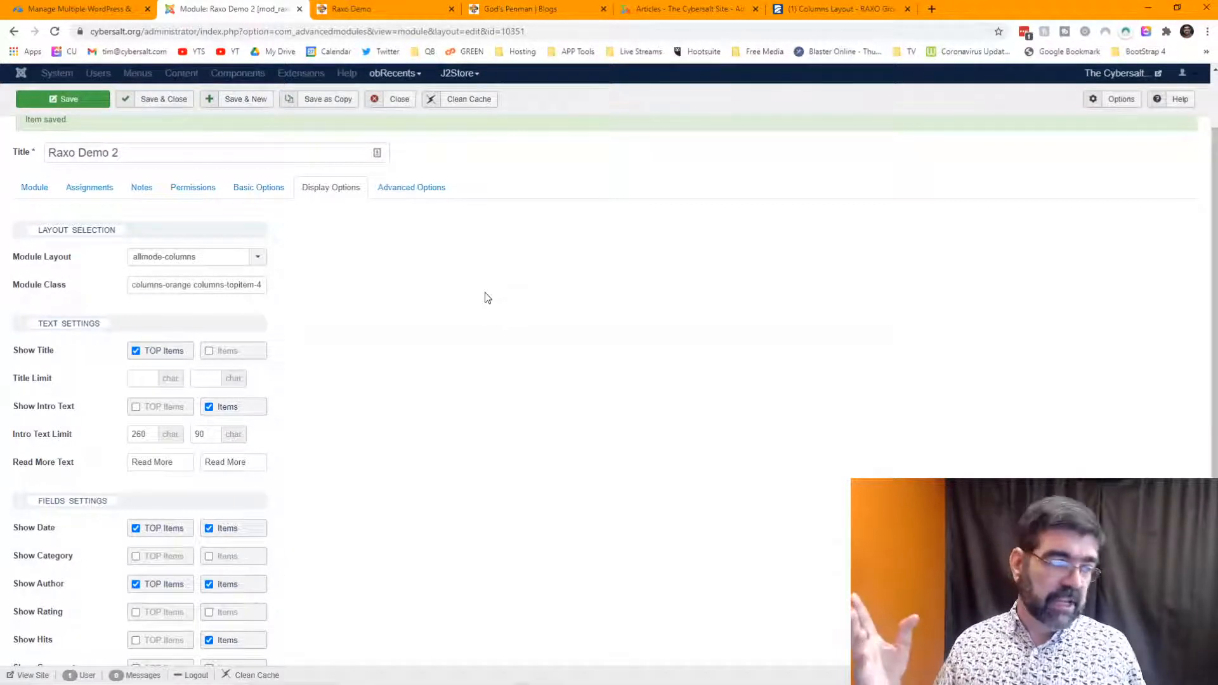
pyautogui.click(817, 11)
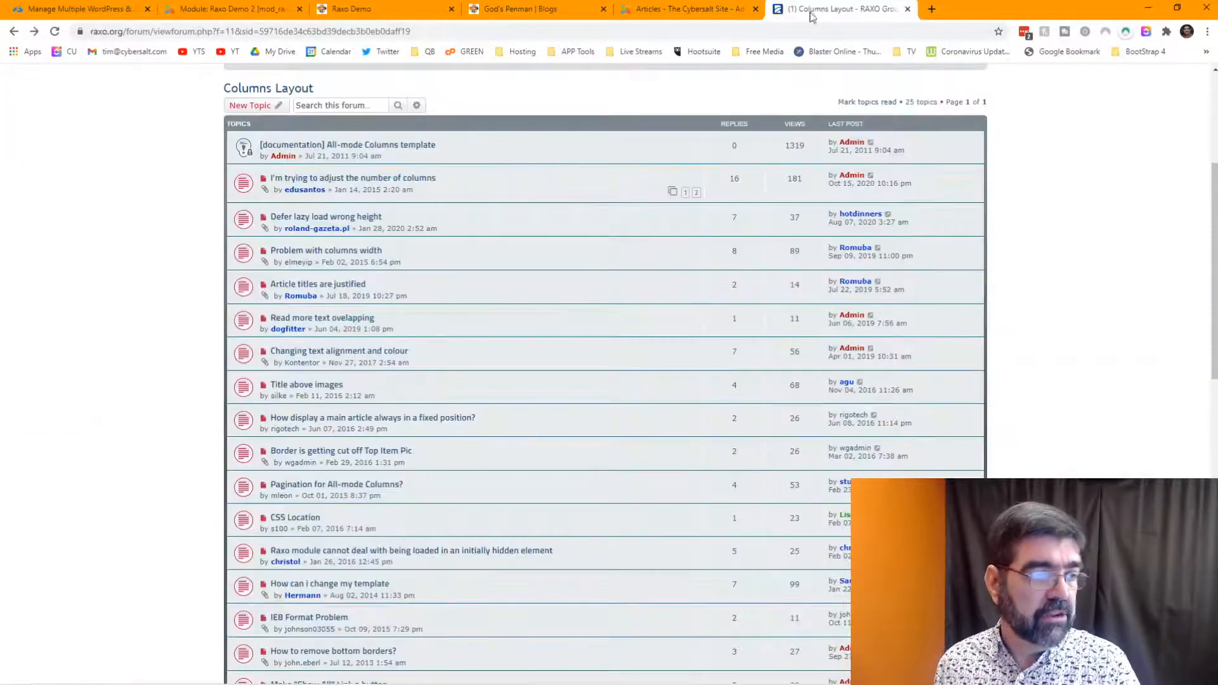
# - Go forward to the Columns template documentation and mark allmode-columns.css in its template path
pyautogui.click(35, 31)
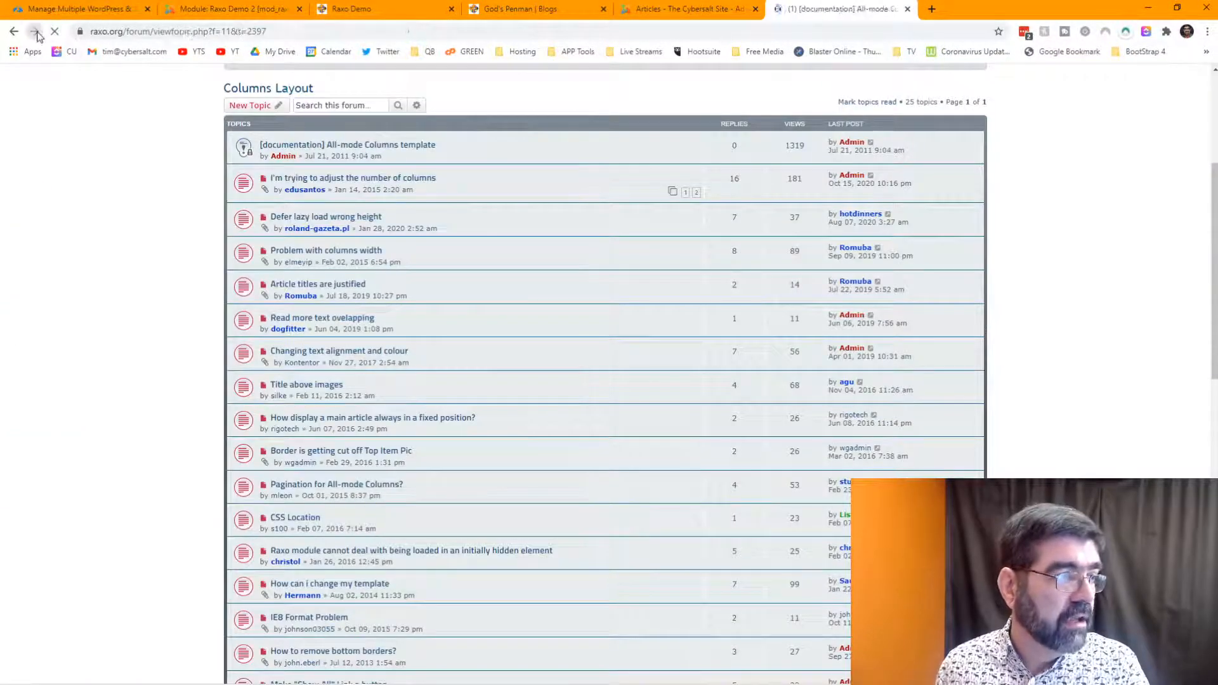
pyautogui.scroll(2, 424, 285)
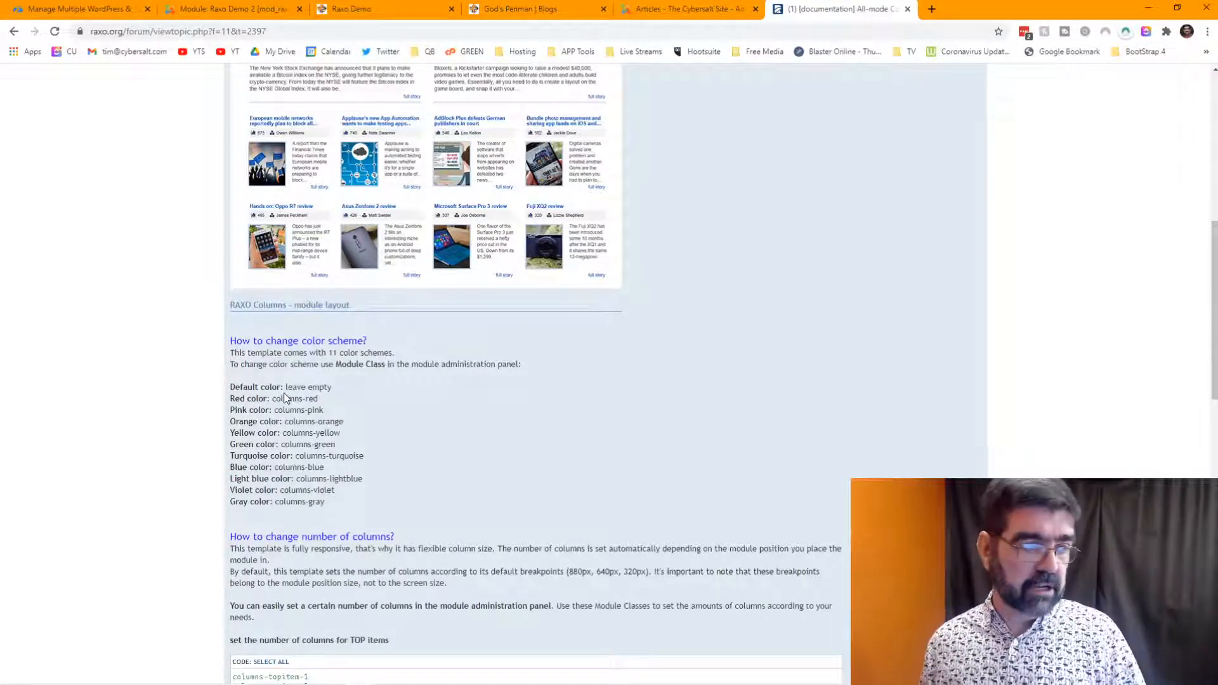
pyautogui.scroll(-10, 285, 398)
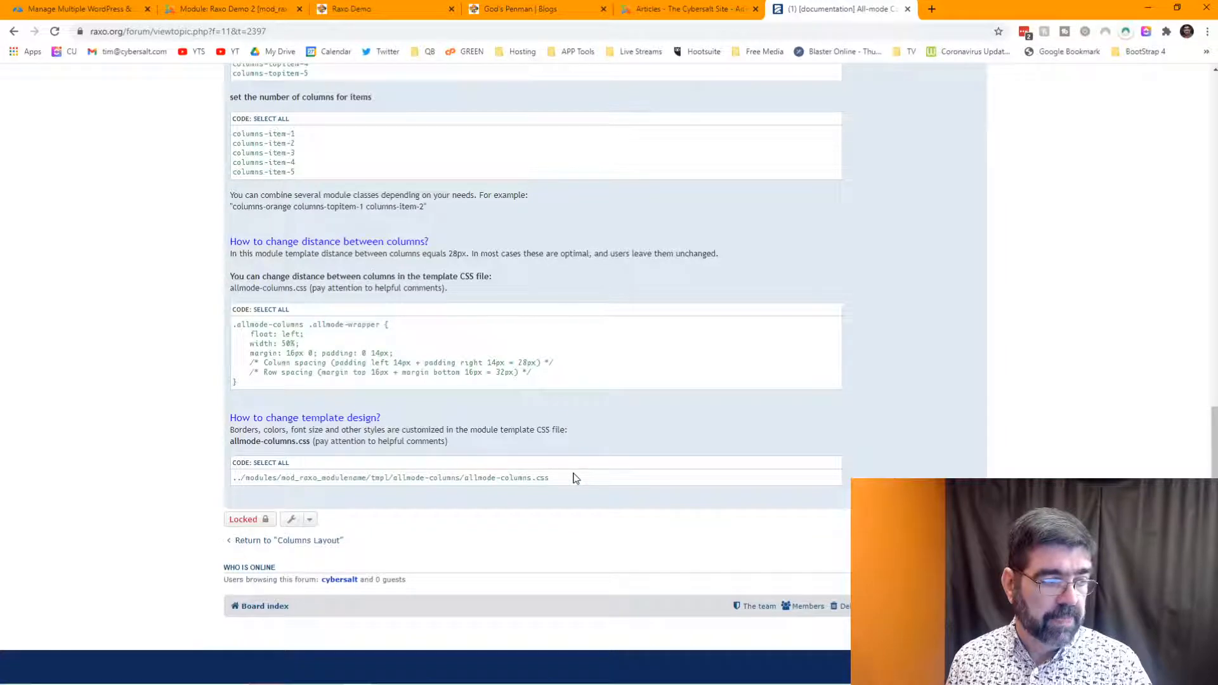
pyautogui.moveTo(564, 478); pyautogui.dragTo(496, 475)
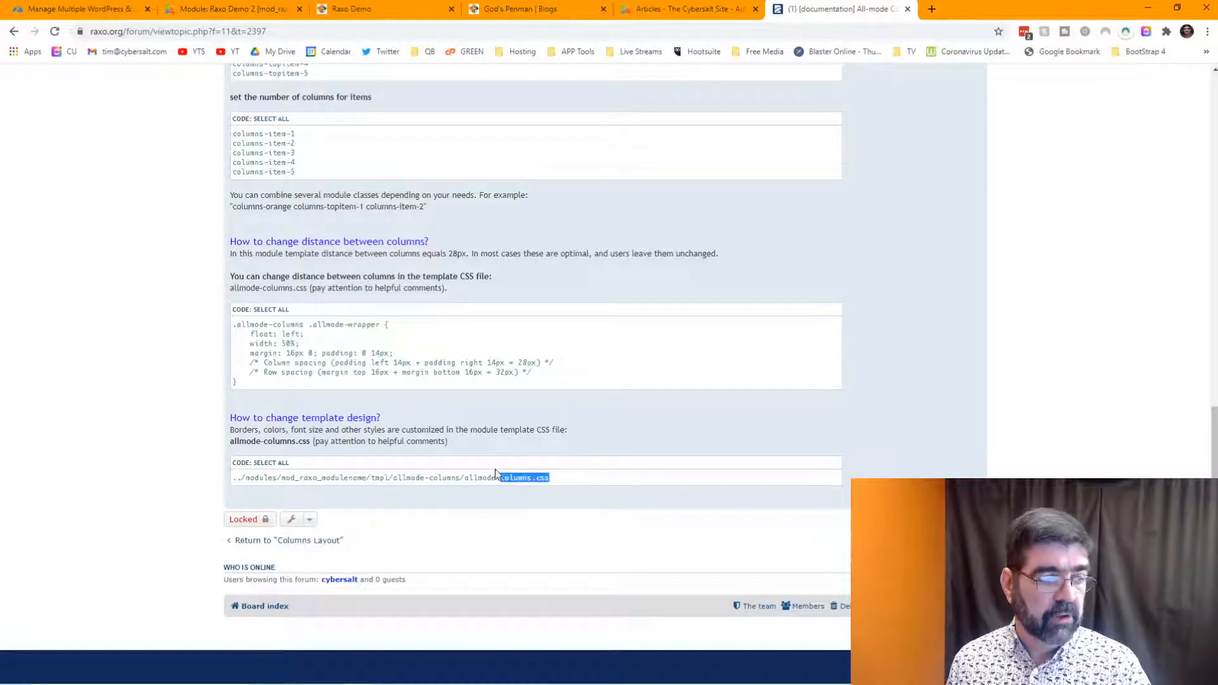
pyautogui.scroll(4, 553, 457)
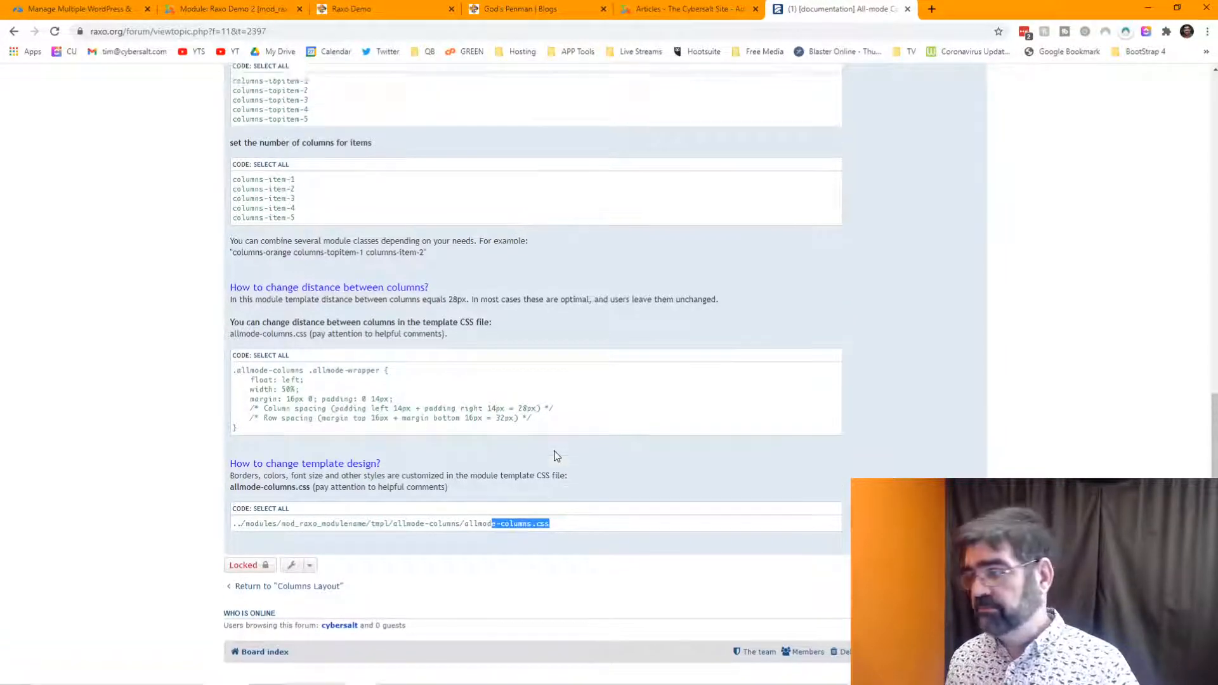
pyautogui.scroll(15, 553, 457)
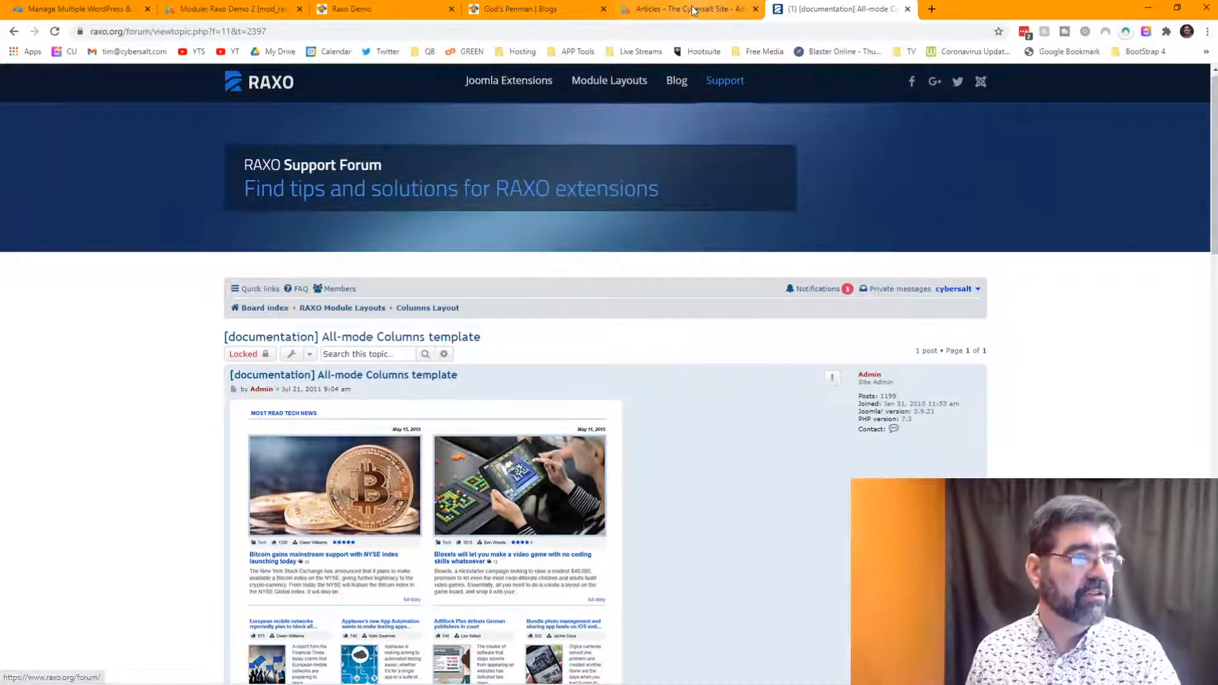
# - Close the Raxo Demo 2 module editor
pyautogui.click(241, 9)
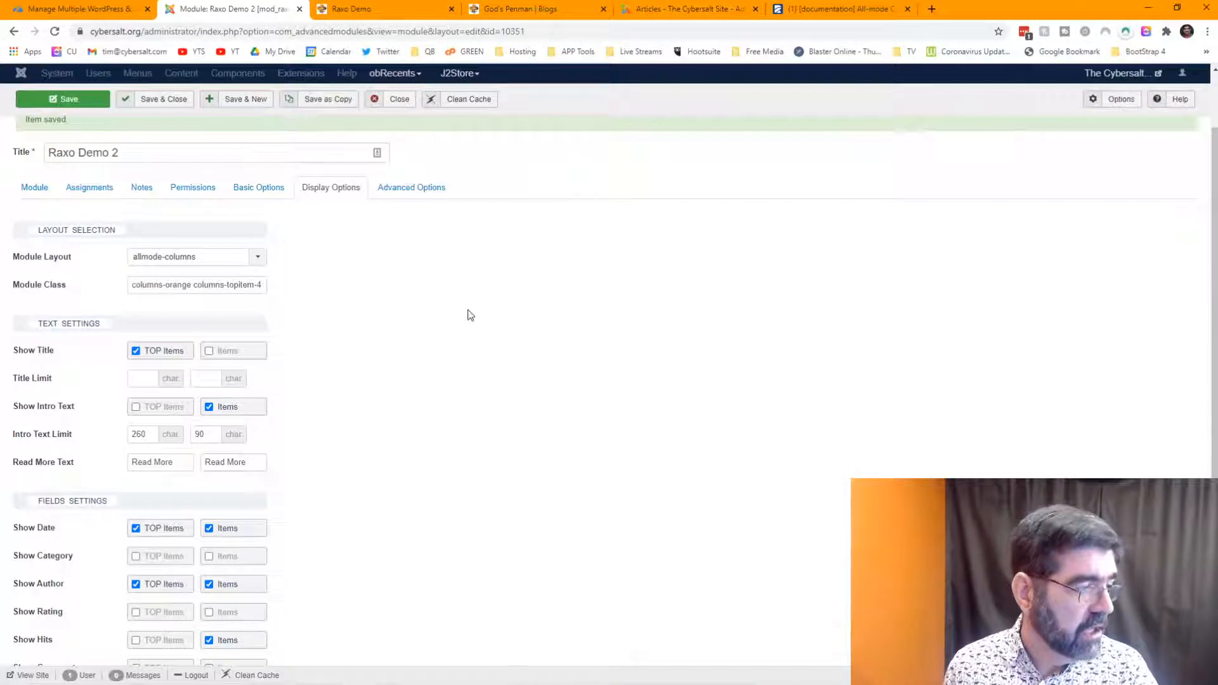
pyautogui.scroll(-3, 468, 310)
pyautogui.scroll(5, 469, 310)
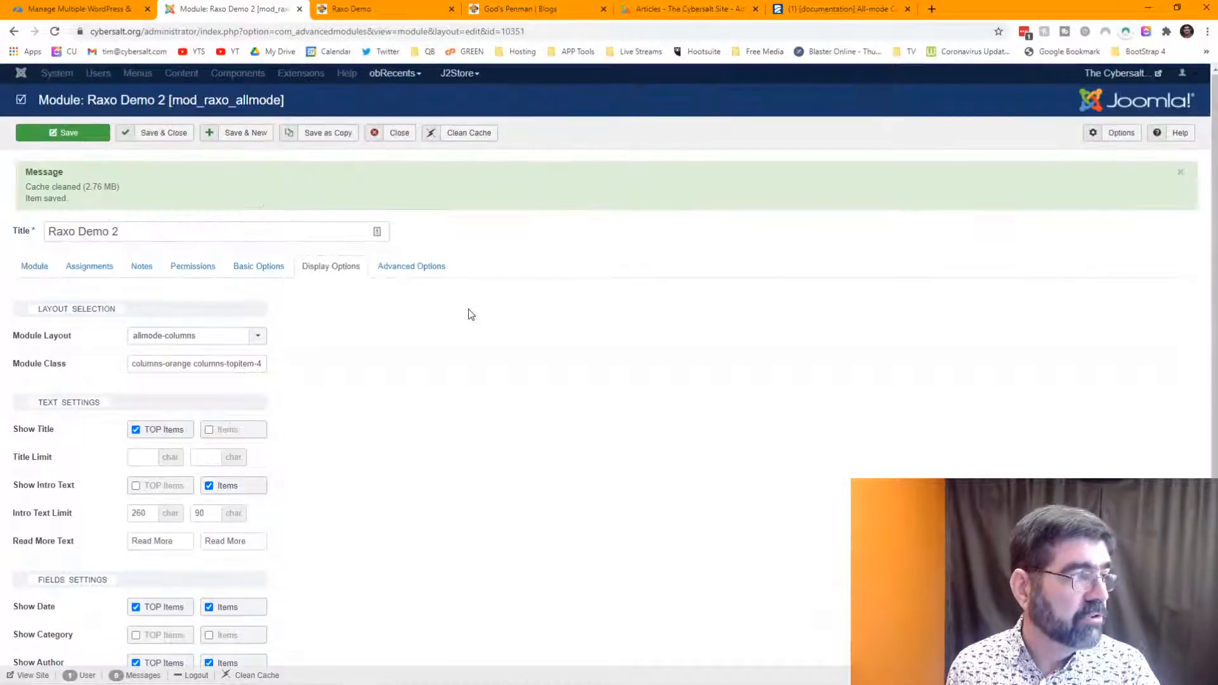
pyautogui.click(401, 134)
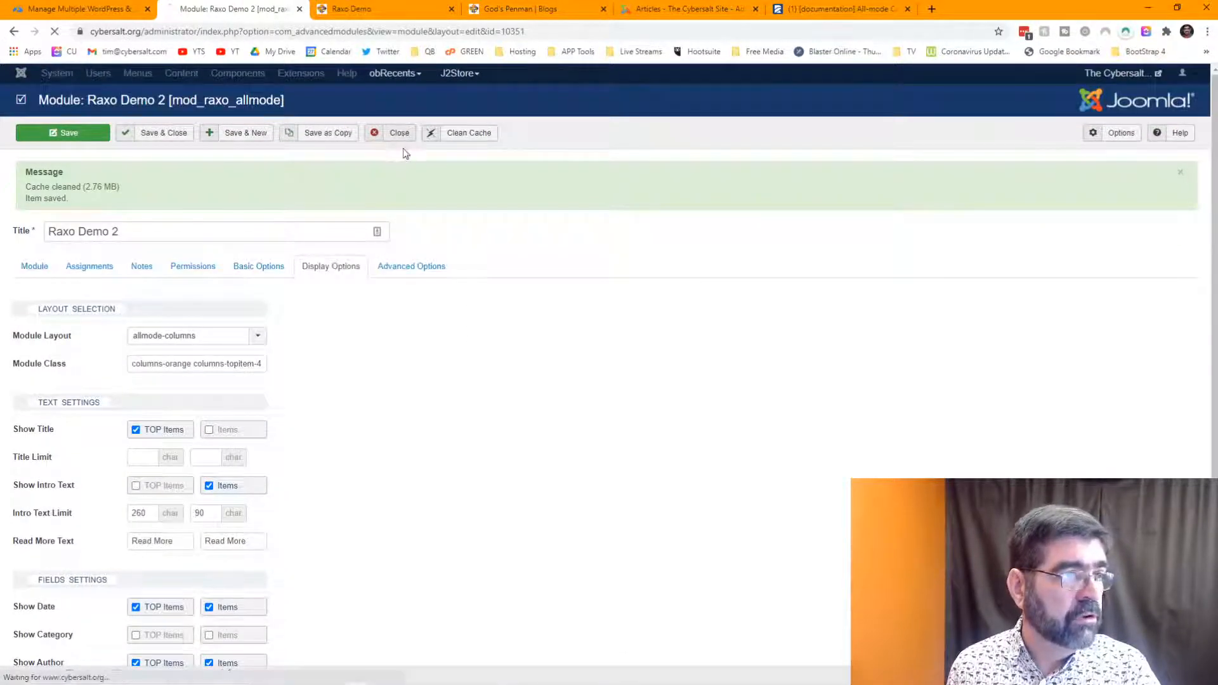
# - Delete the {module 10351} shortcode from the Raxo Demo article and save it
pyautogui.click(668, 9)
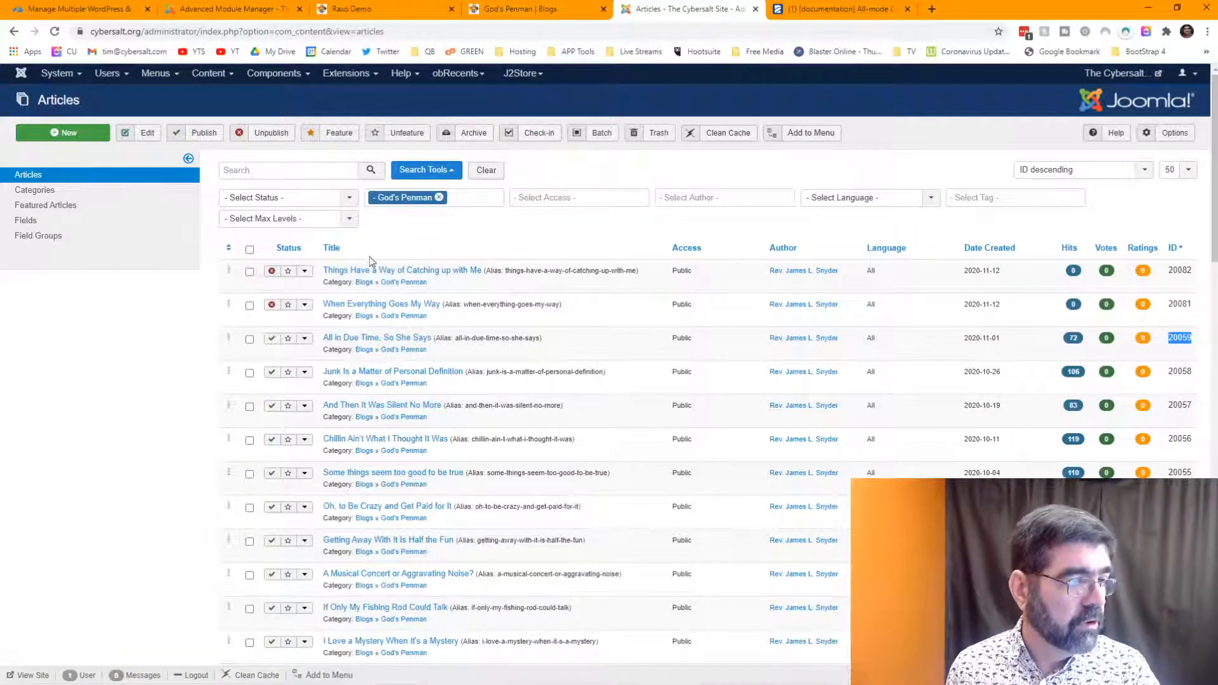
pyautogui.click(487, 172)
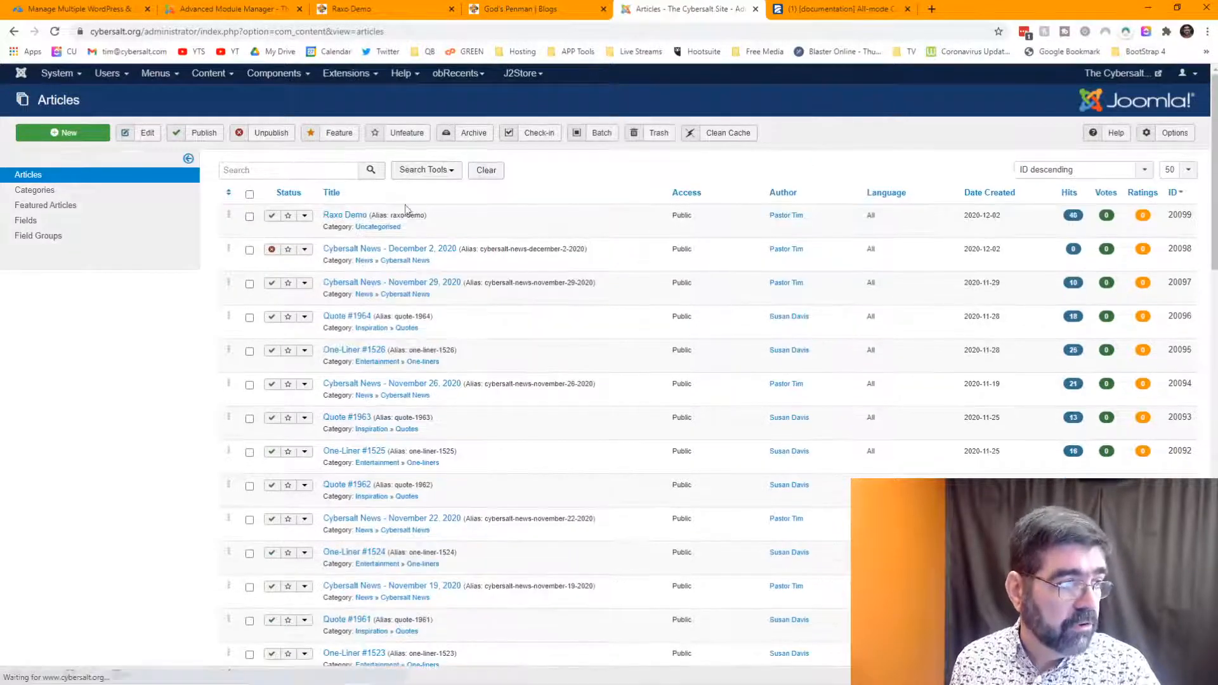
pyautogui.click(344, 216)
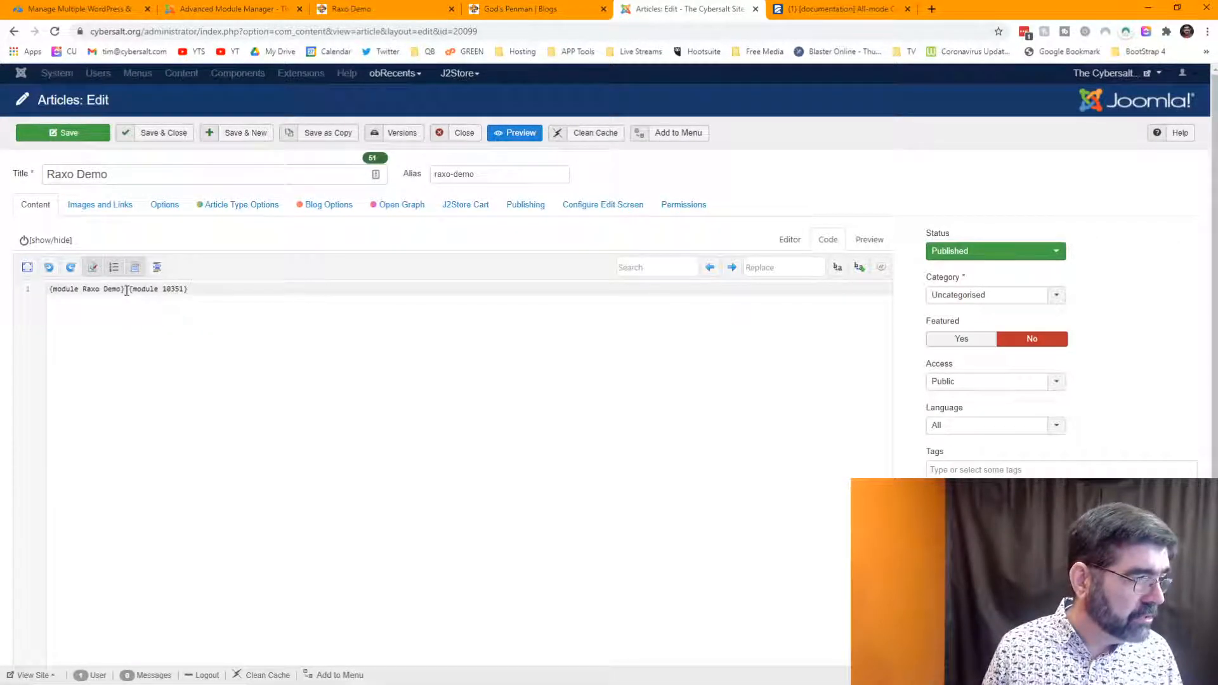
pyautogui.moveTo(126, 289); pyautogui.dragTo(218, 289)
pyautogui.press('BackSpace')
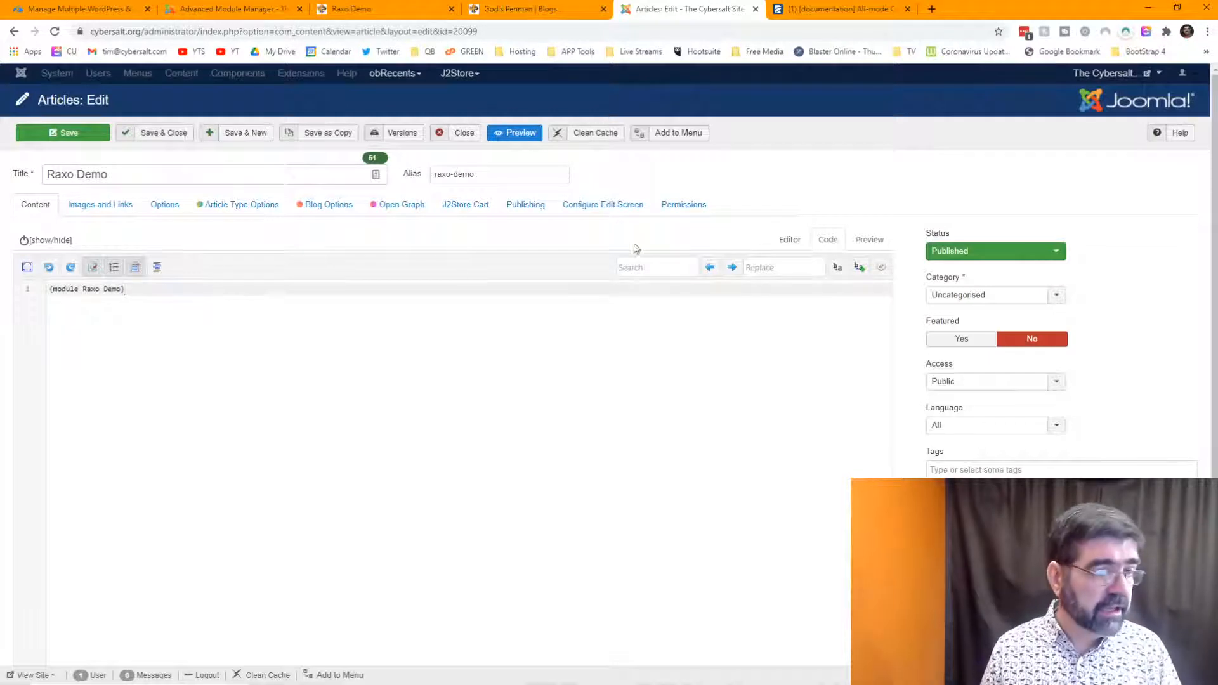
pyautogui.click(787, 240)
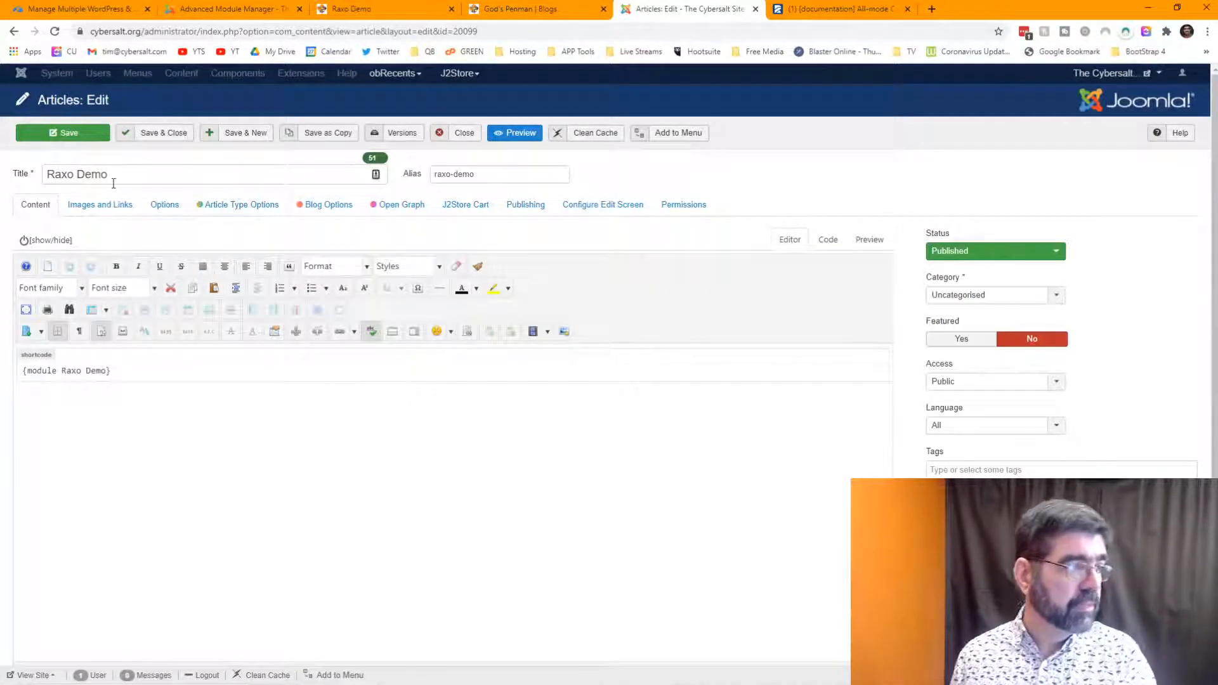
pyautogui.click(75, 140)
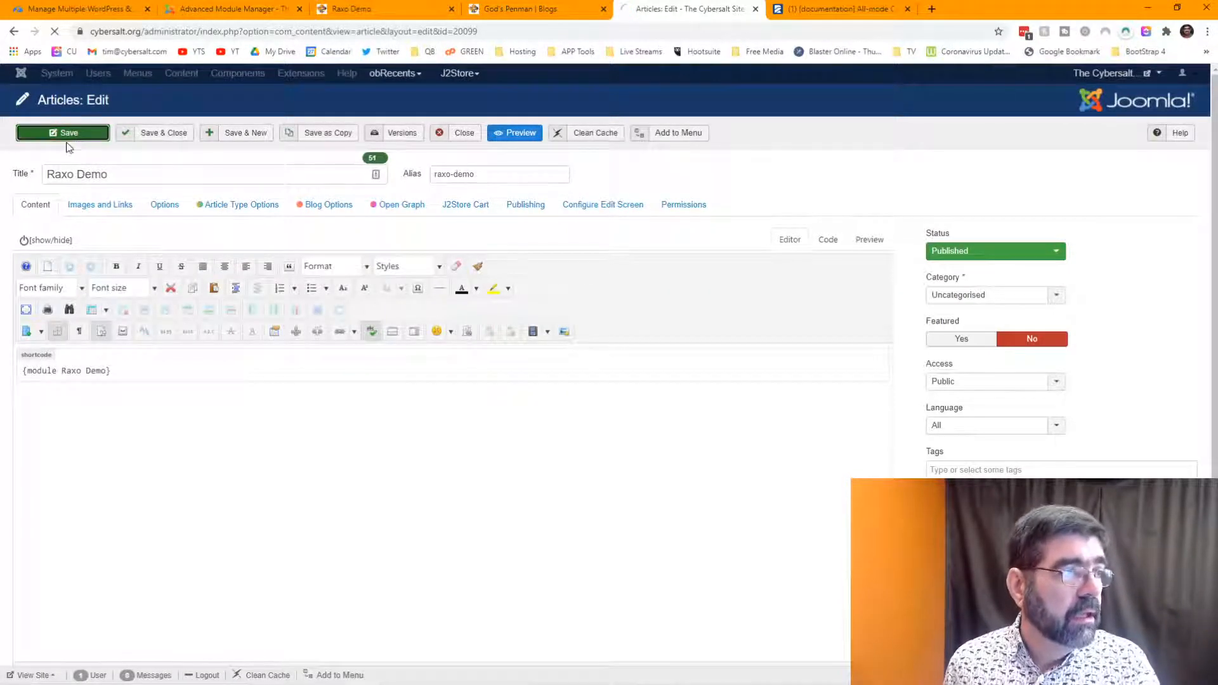
# - Unpublish Raxo Demo 2 in the module manager and open the Raxo Demo module
pyautogui.click(254, 9)
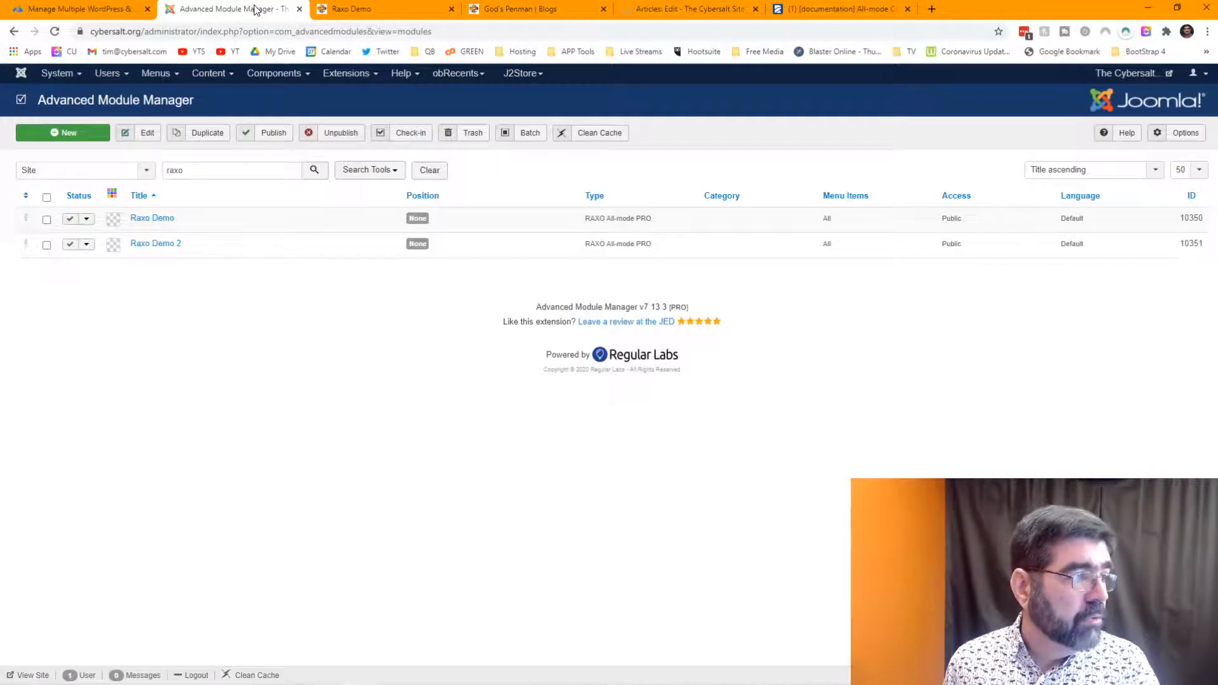
pyautogui.click(71, 245)
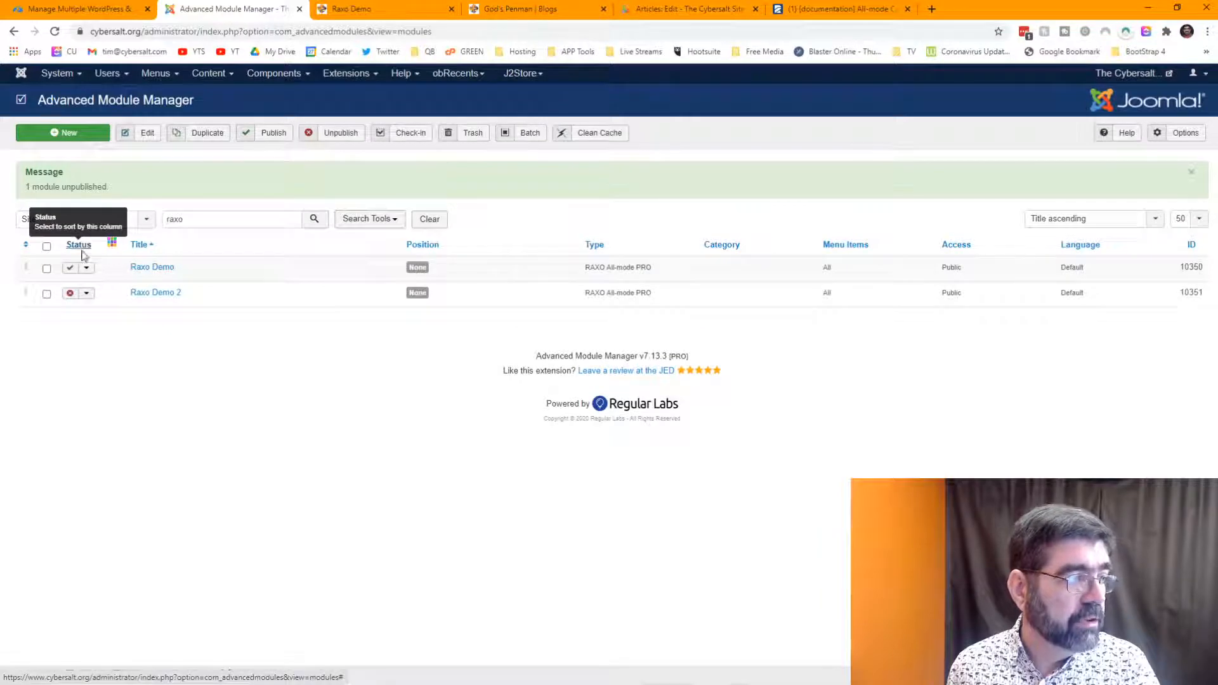
pyautogui.click(151, 268)
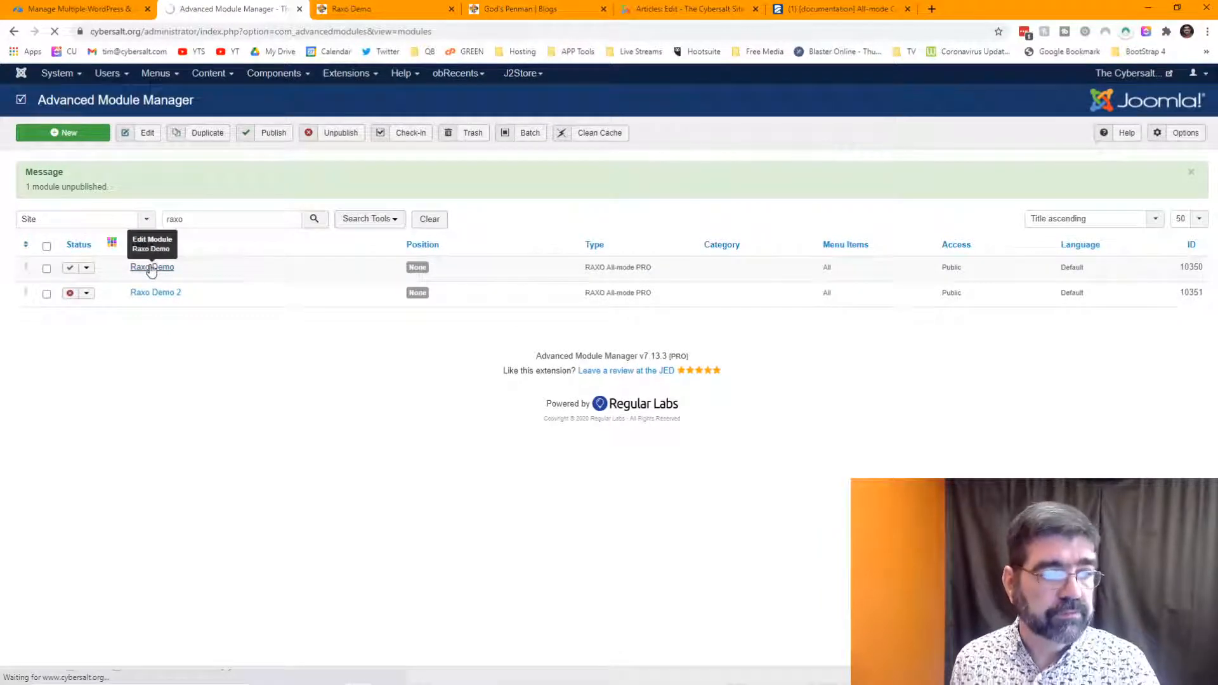
pyautogui.click(800, 14)
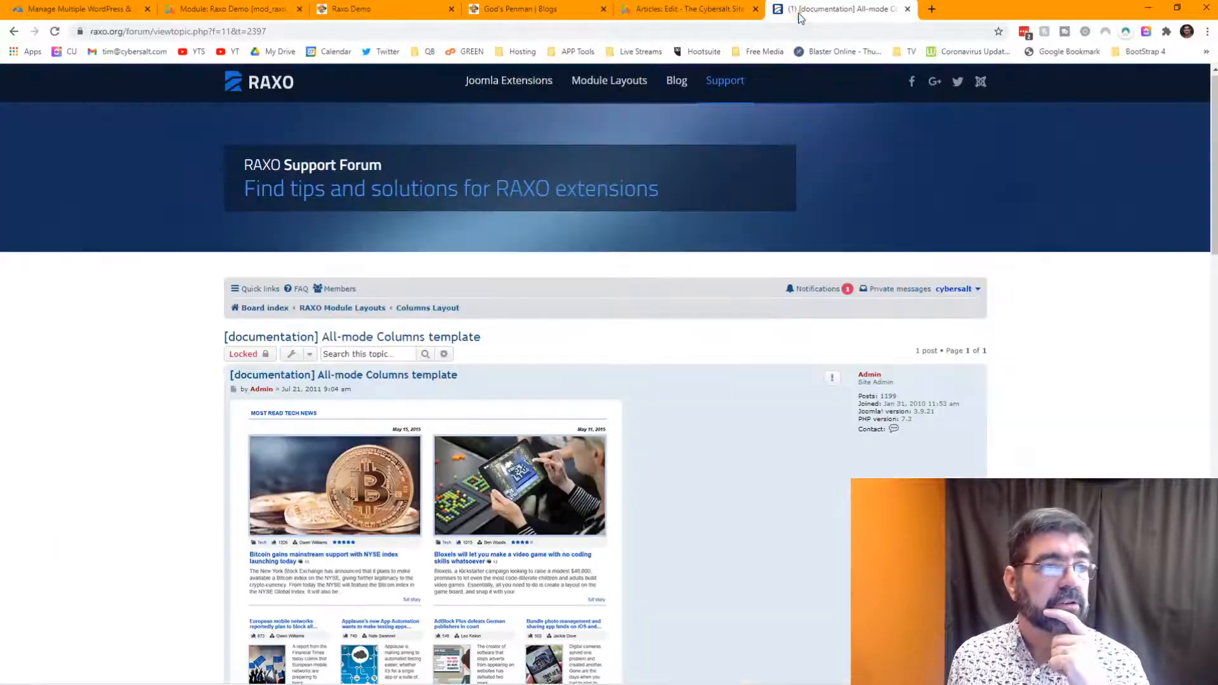
# - Open the Carousel page under Additional Layouts and scroll through its slider screenshot and features
pyautogui.click(634, 86)
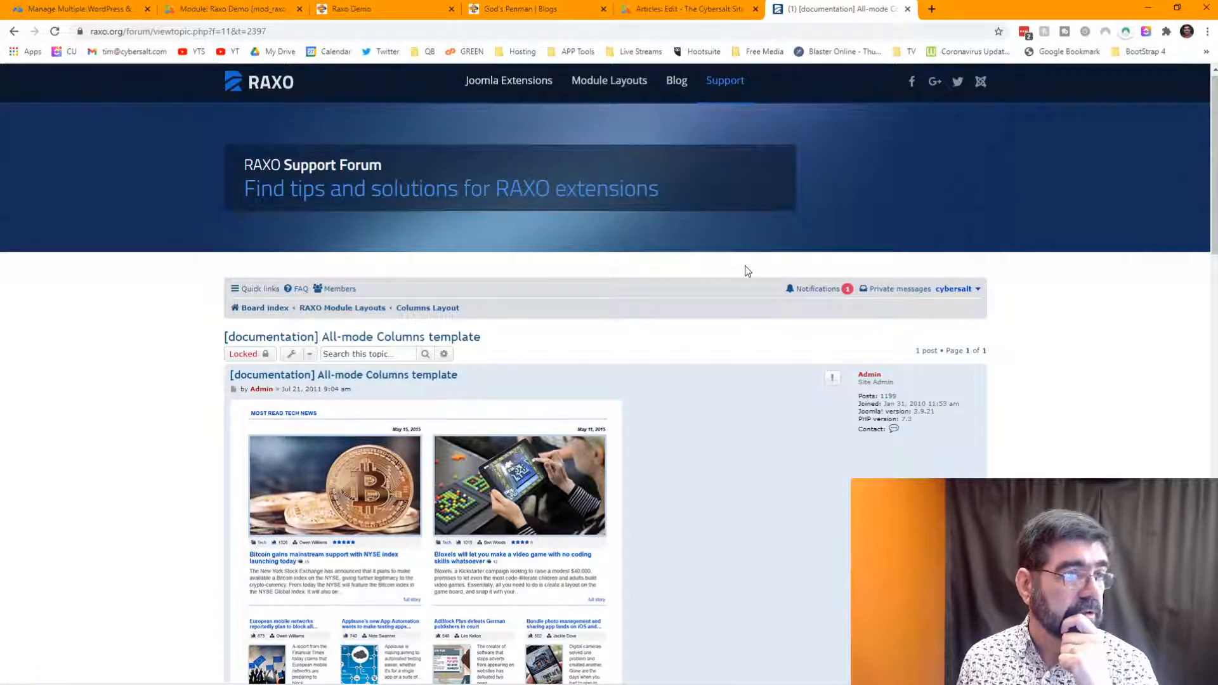
pyautogui.scroll(-7, 745, 269)
pyautogui.scroll(7, 743, 268)
pyautogui.moveTo(611, 90)
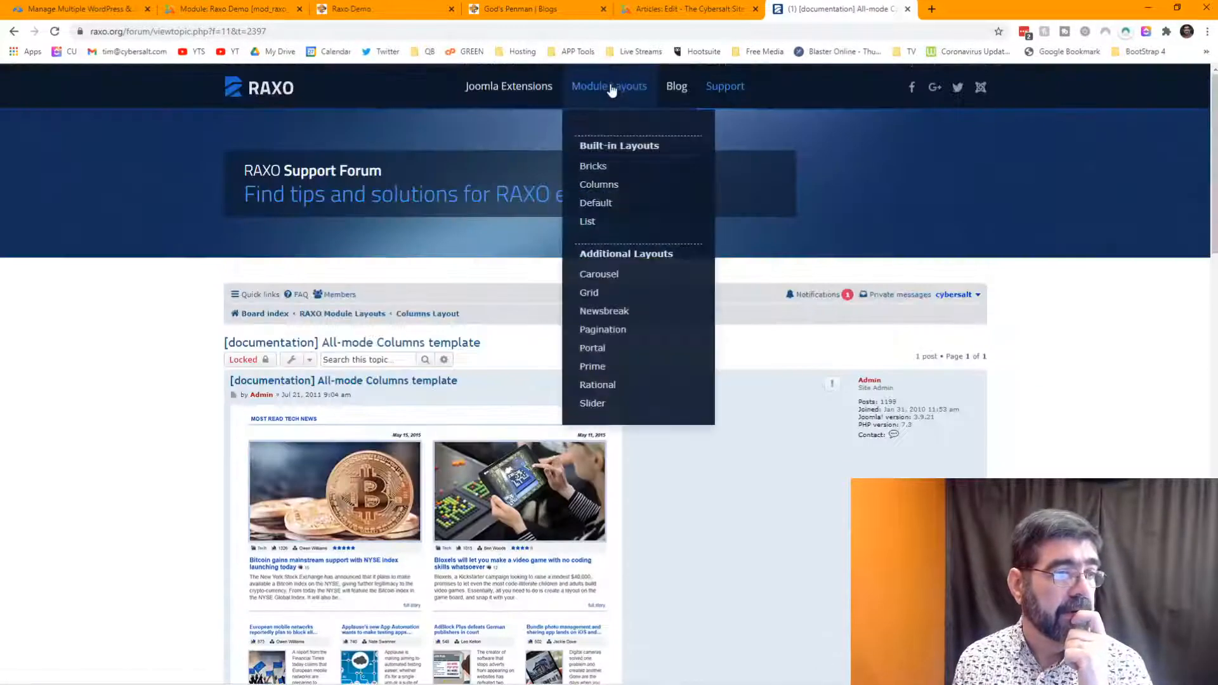
pyautogui.click(609, 274)
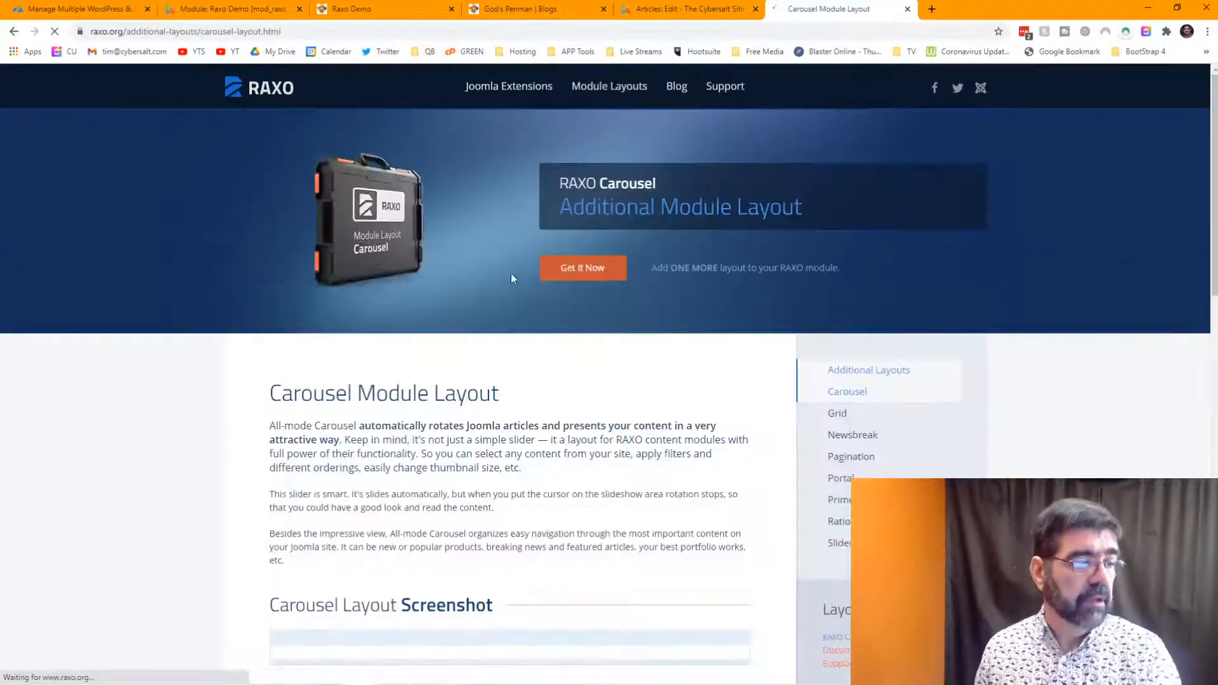
pyautogui.scroll(-5, 501, 263)
pyautogui.scroll(-2, 516, 229)
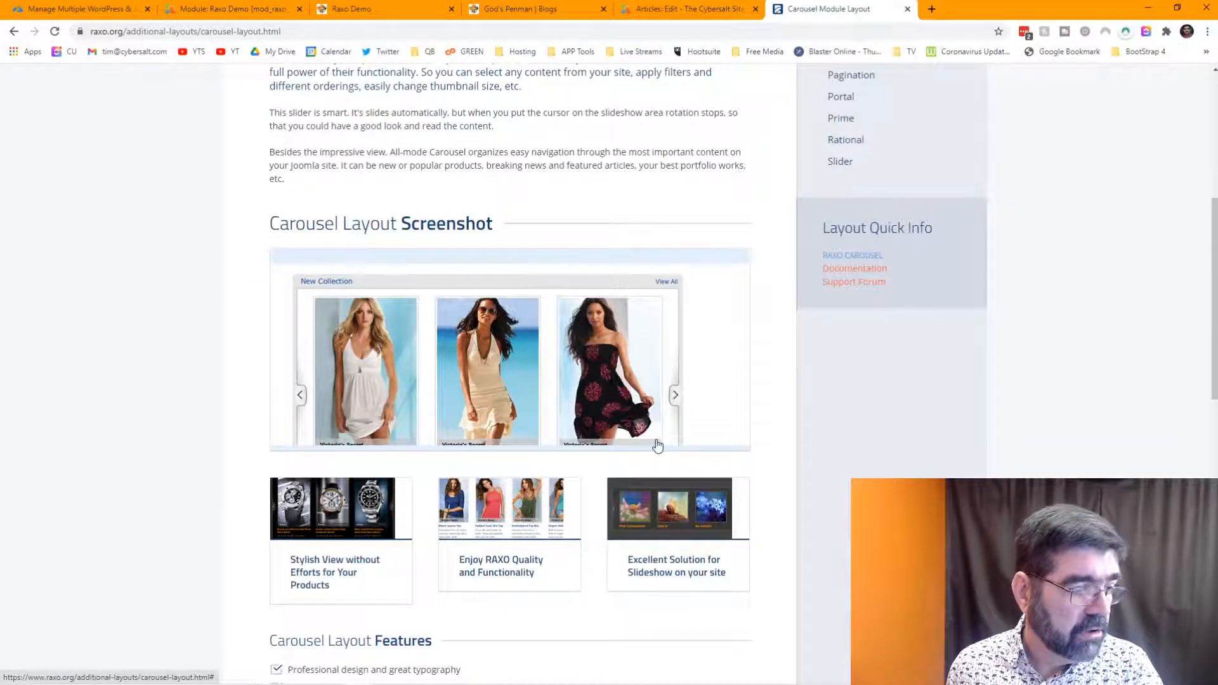
pyautogui.scroll(-4, 656, 443)
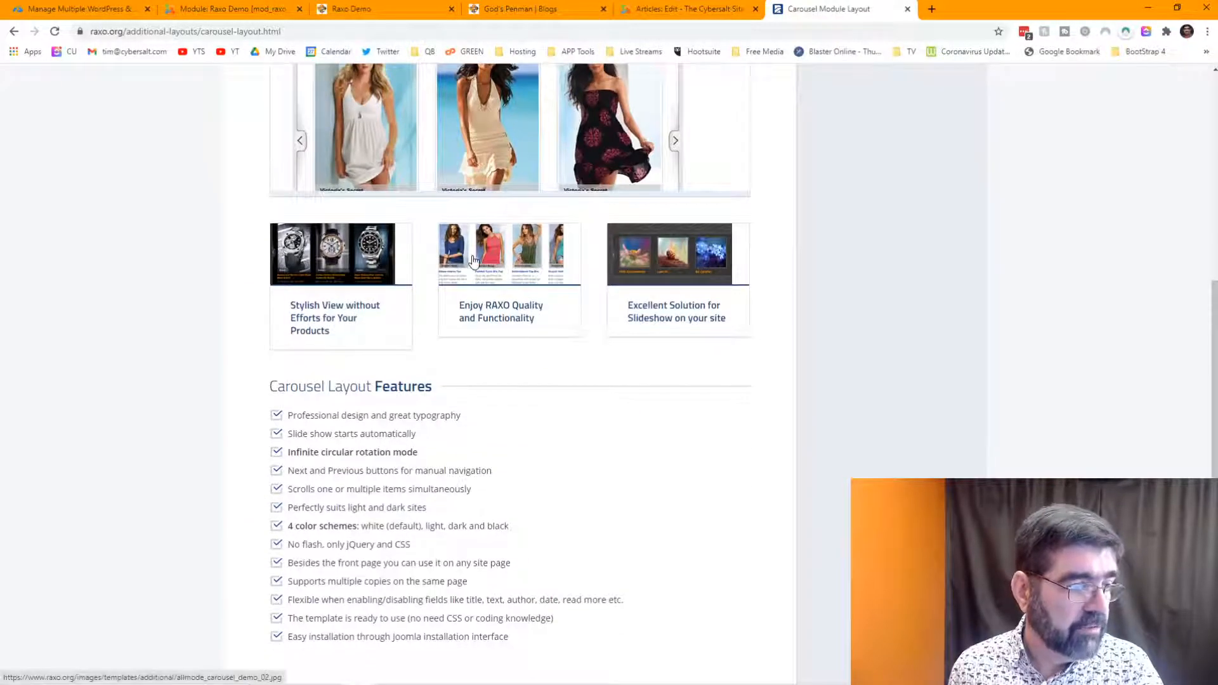
pyautogui.scroll(6, 876, 274)
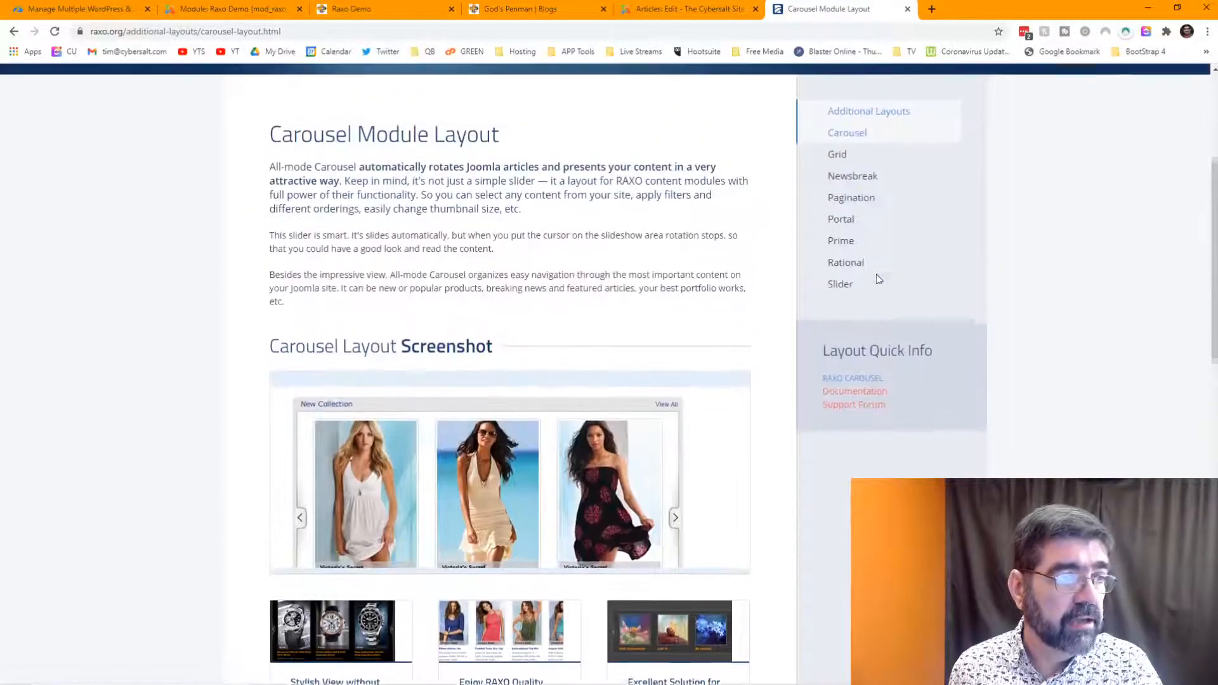
pyautogui.scroll(-4, 765, 267)
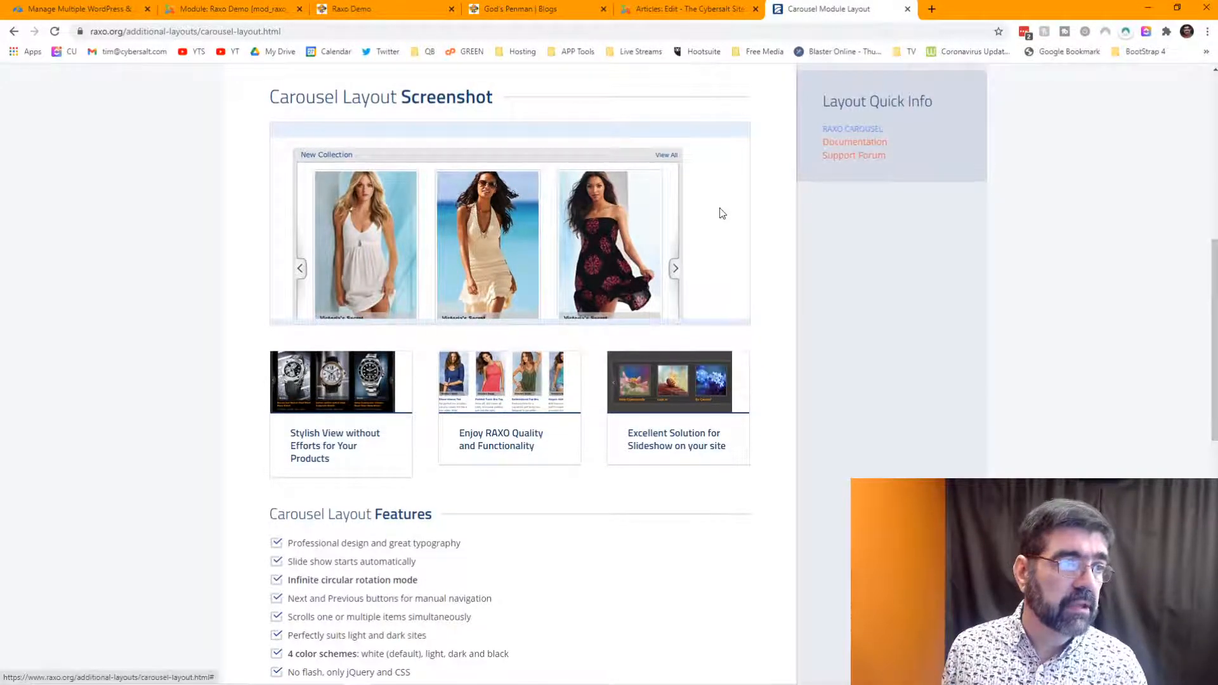
pyautogui.scroll(8, 723, 210)
# - Open the Grid page from Module Layouts and scroll through its grid/list screenshots and features
pyautogui.moveTo(609, 89)
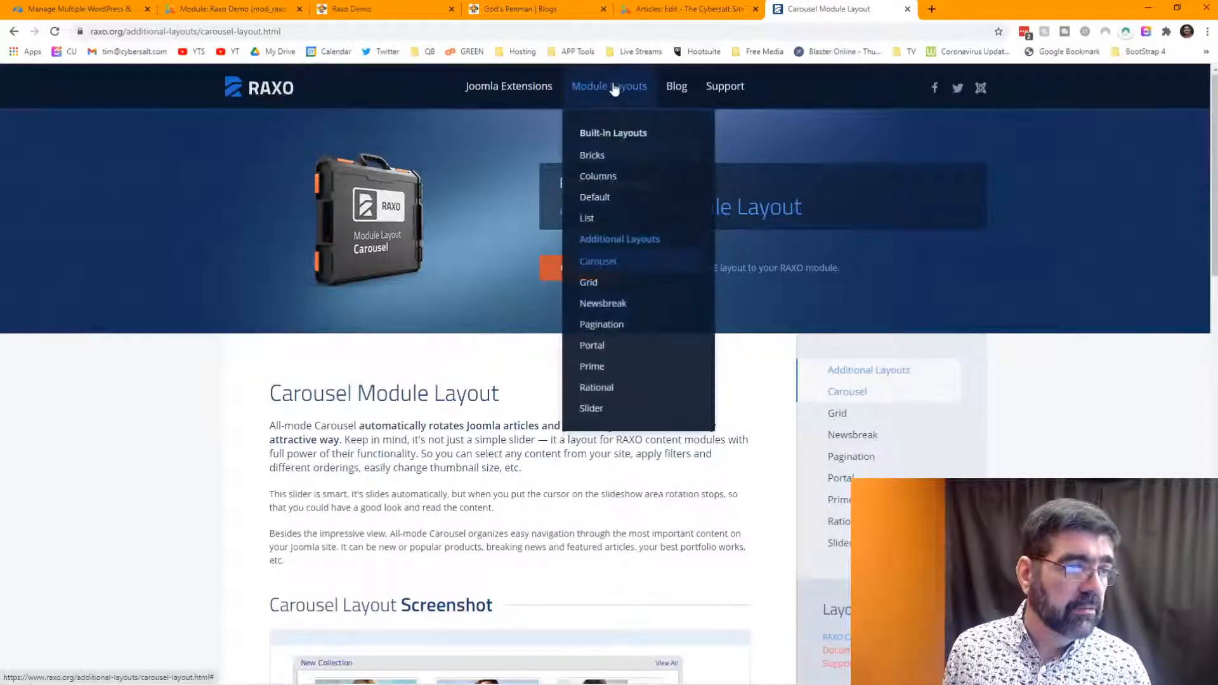
pyautogui.click(598, 283)
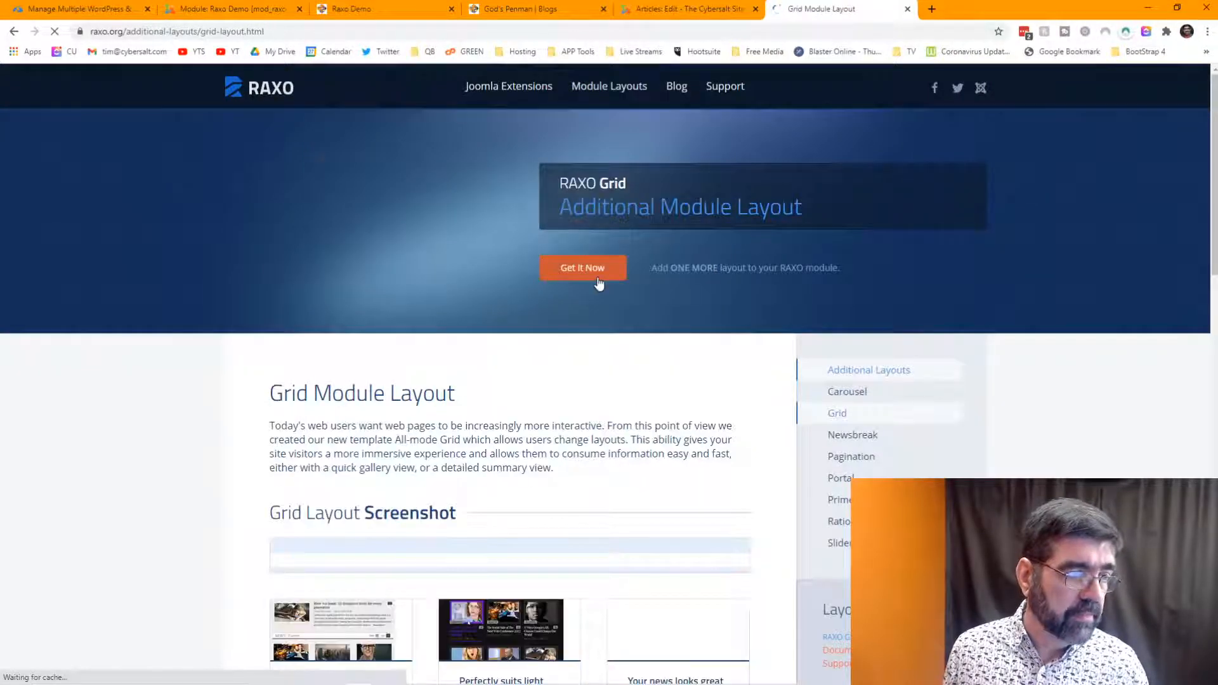
pyautogui.scroll(-4, 707, 276)
pyautogui.scroll(-2, 707, 276)
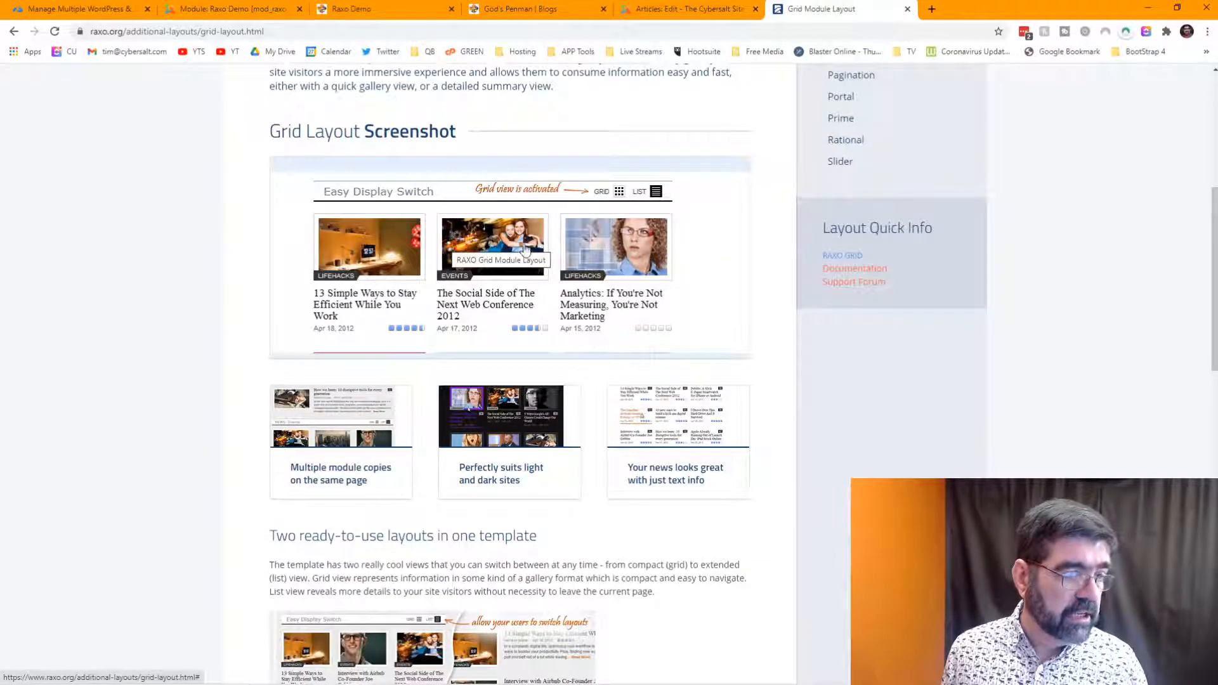
pyautogui.scroll(-5, 576, 245)
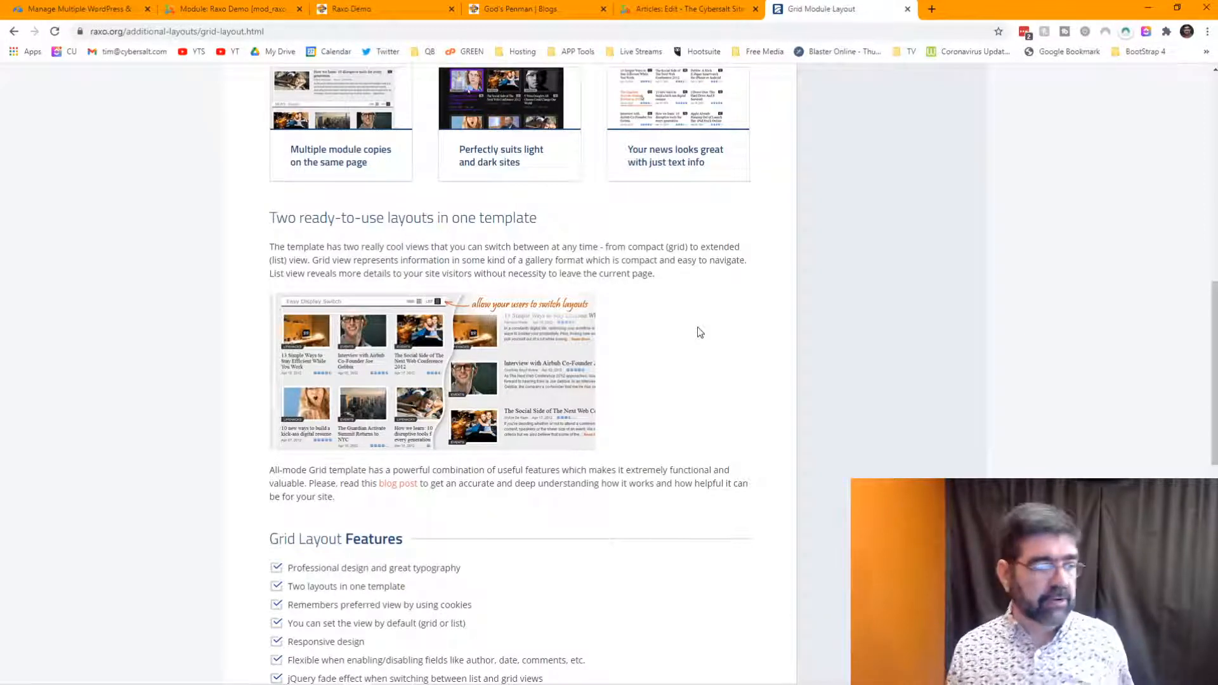
pyautogui.scroll(-2, 708, 326)
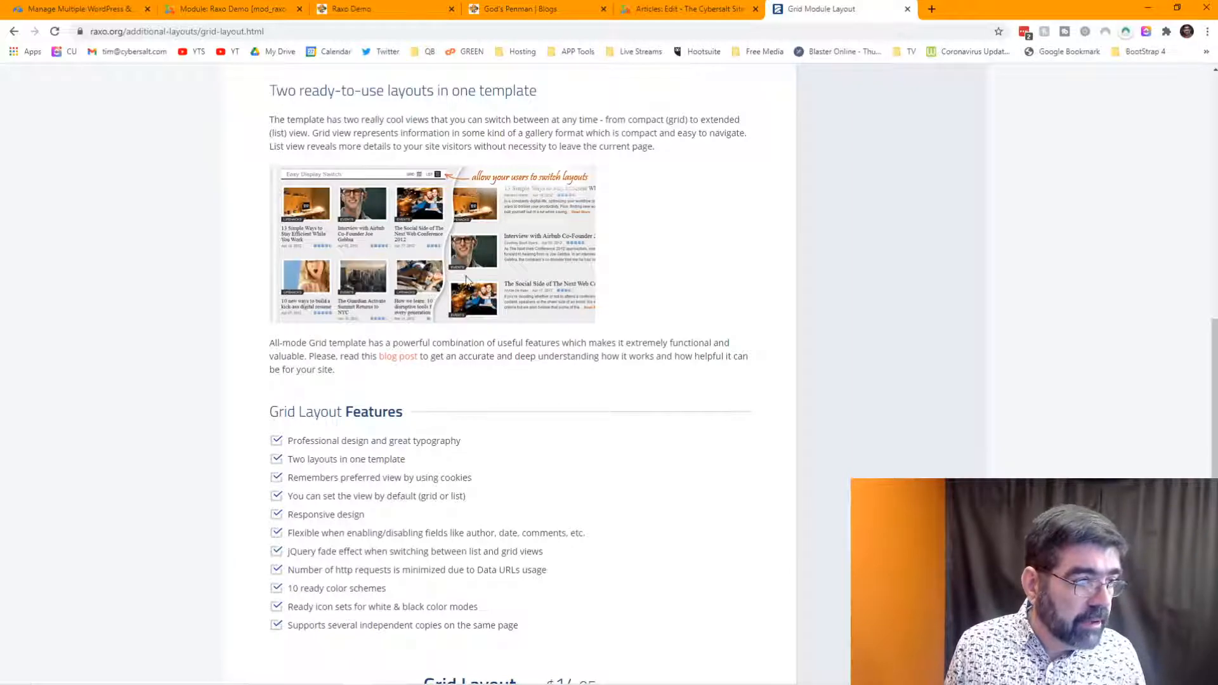
pyautogui.scroll(15, 884, 272)
# - Open the Newsbreak layout page and scroll through it, briefly checking the Raxo Demo article editor
pyautogui.moveTo(609, 86)
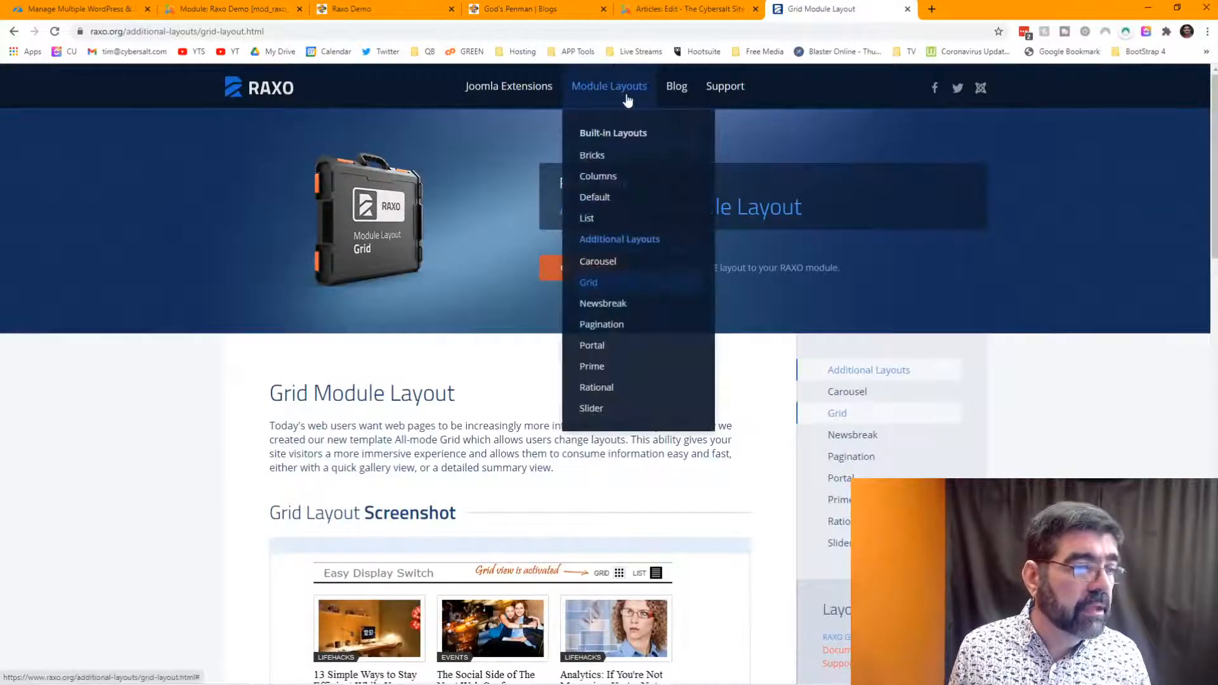
pyautogui.click(631, 309)
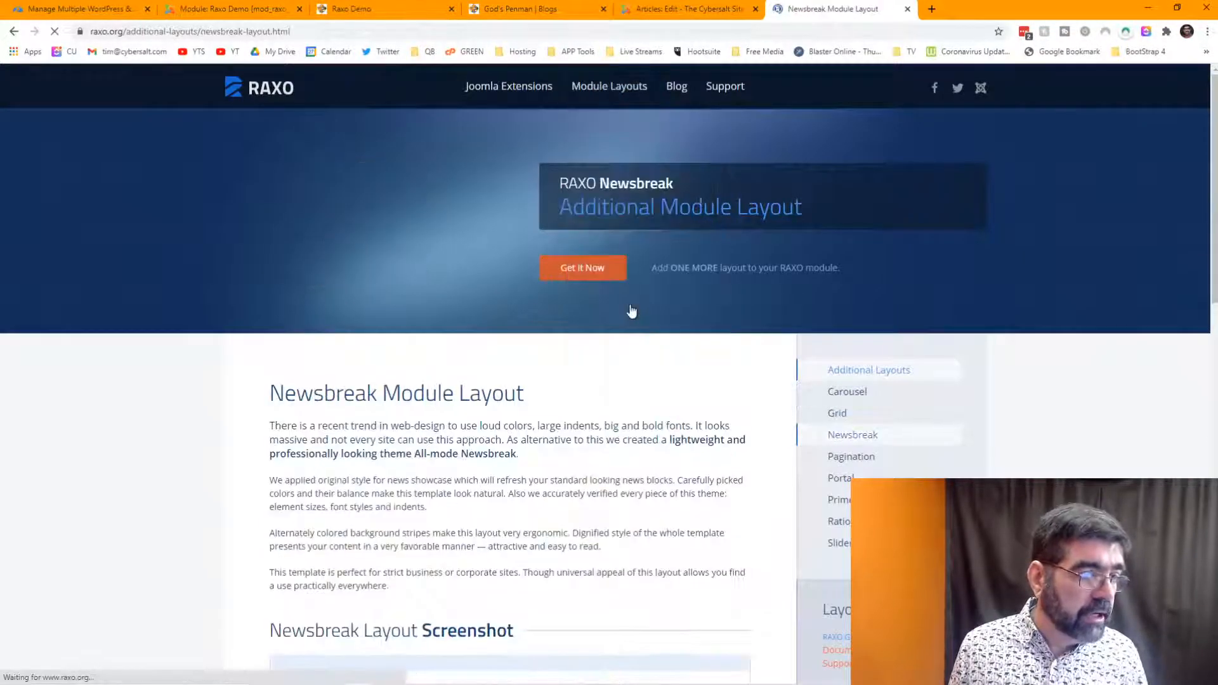
pyautogui.scroll(-5, 632, 304)
pyautogui.scroll(-2, 631, 305)
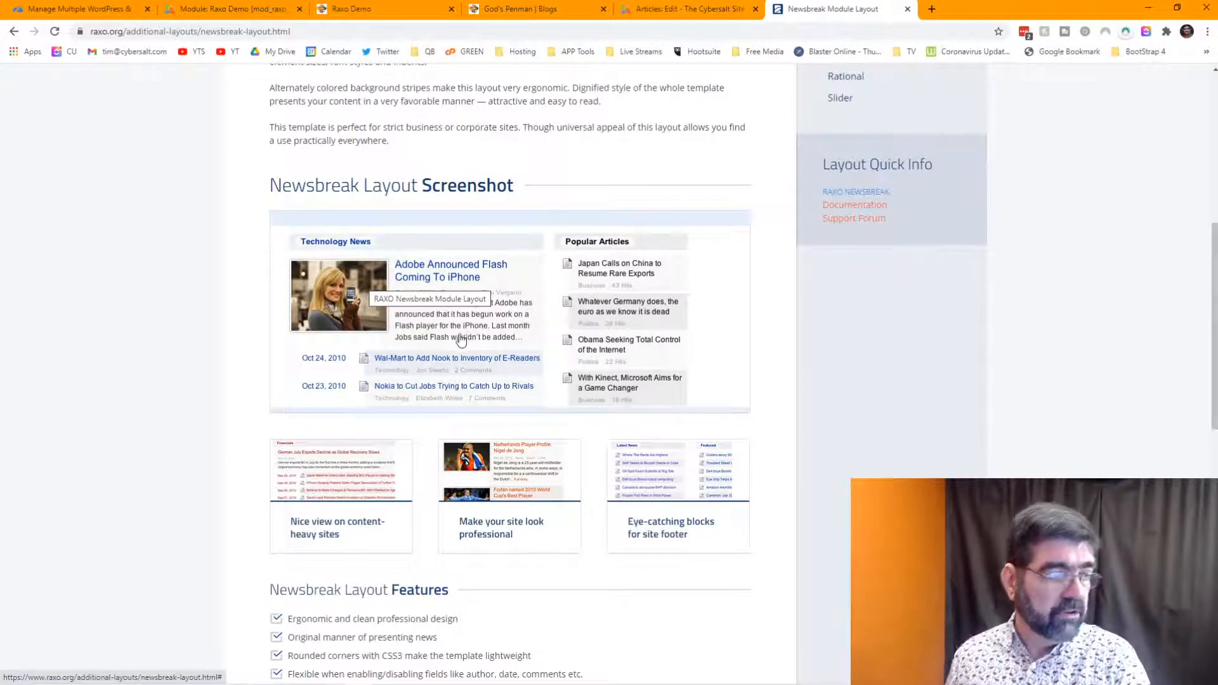
pyautogui.scroll(8, 462, 339)
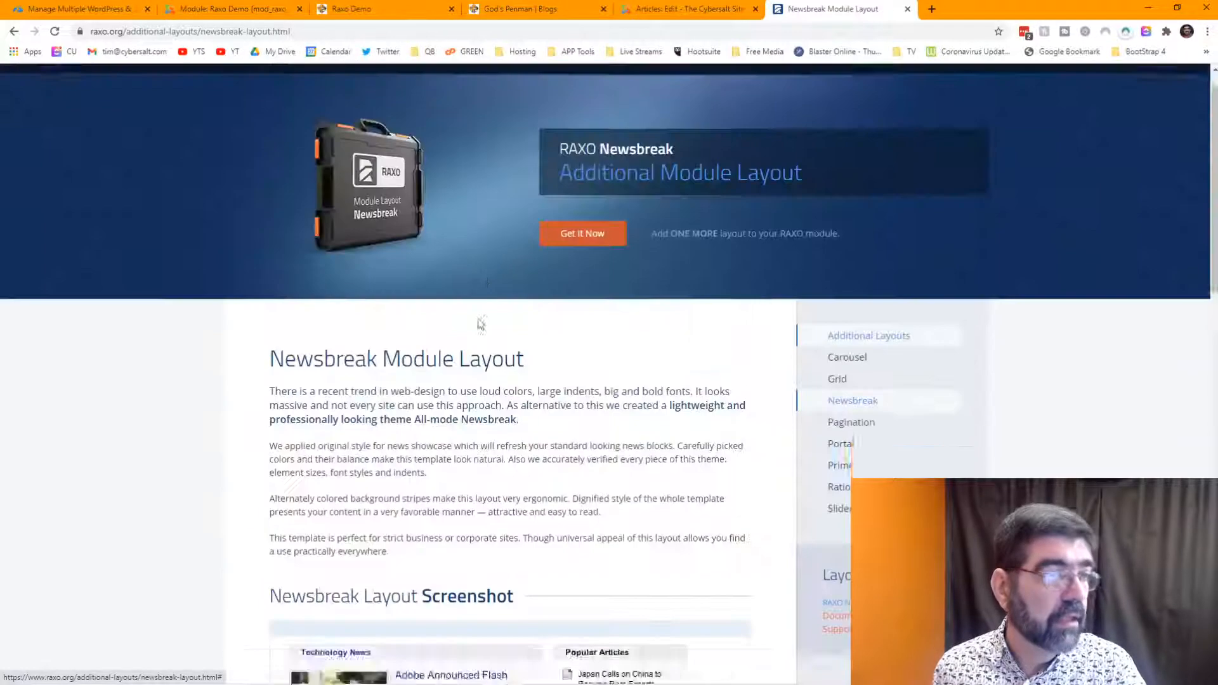
pyautogui.click(666, 9)
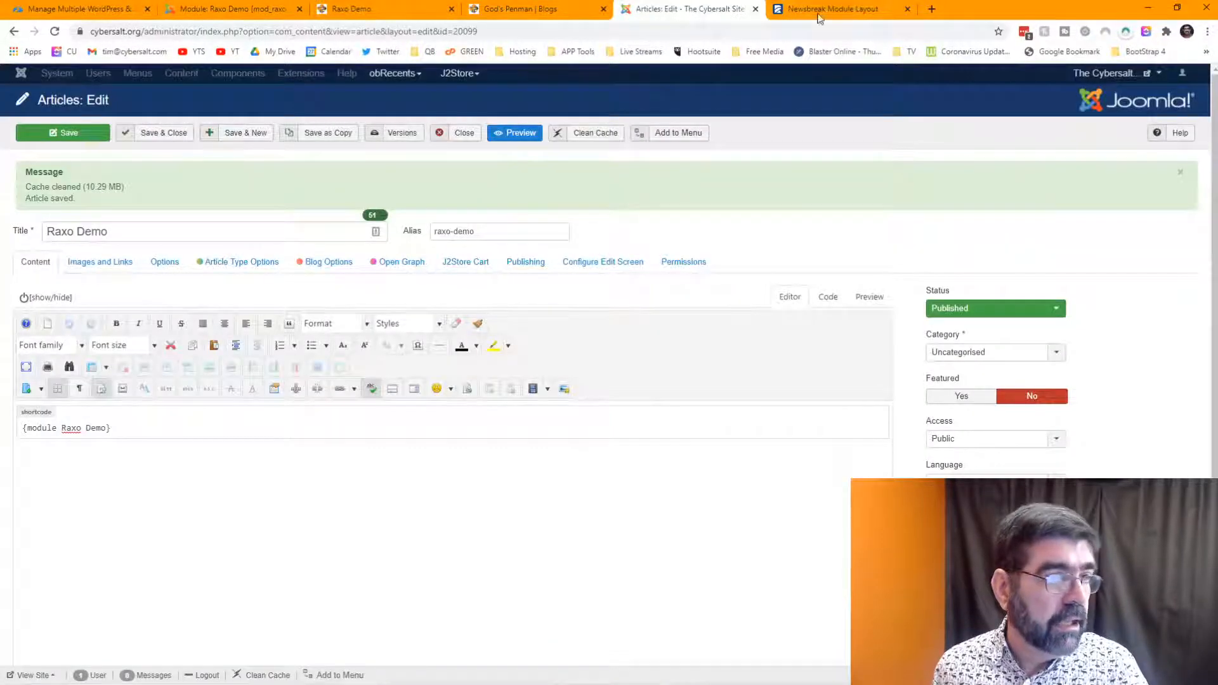
pyautogui.click(818, 11)
pyautogui.scroll(-5, 379, 413)
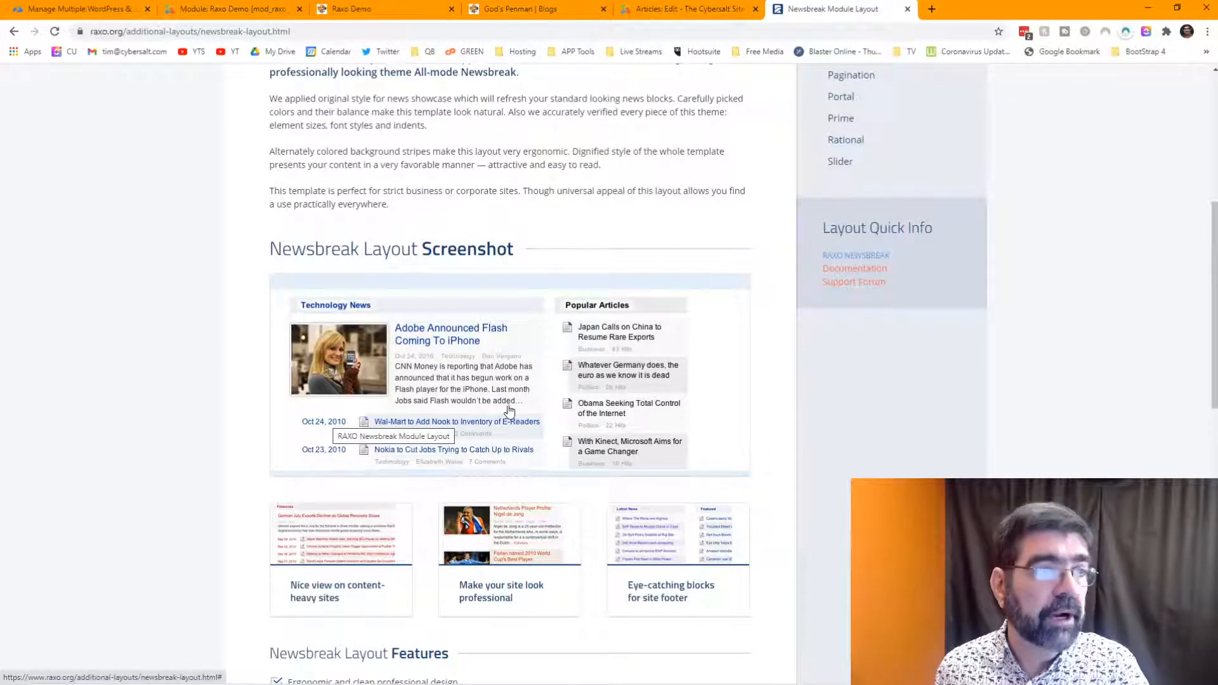
pyautogui.scroll(5, 682, 108)
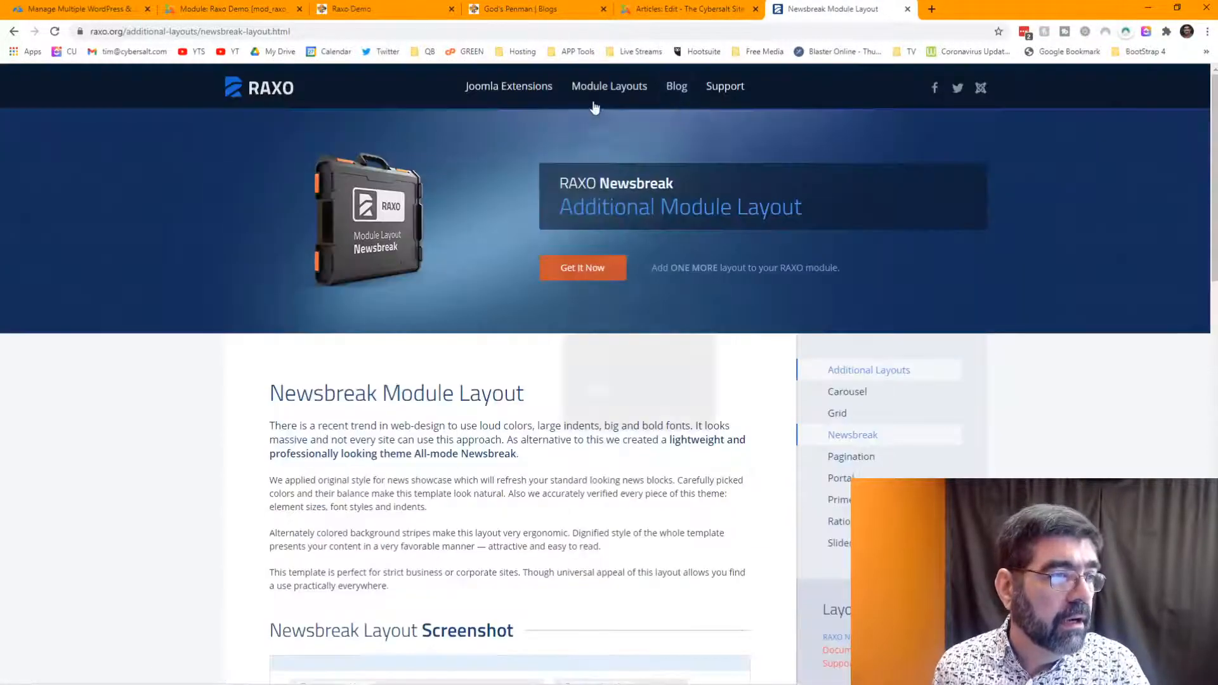
# - Open the Pagination layout page and scroll down to its four screenshots
pyautogui.moveTo(606, 89)
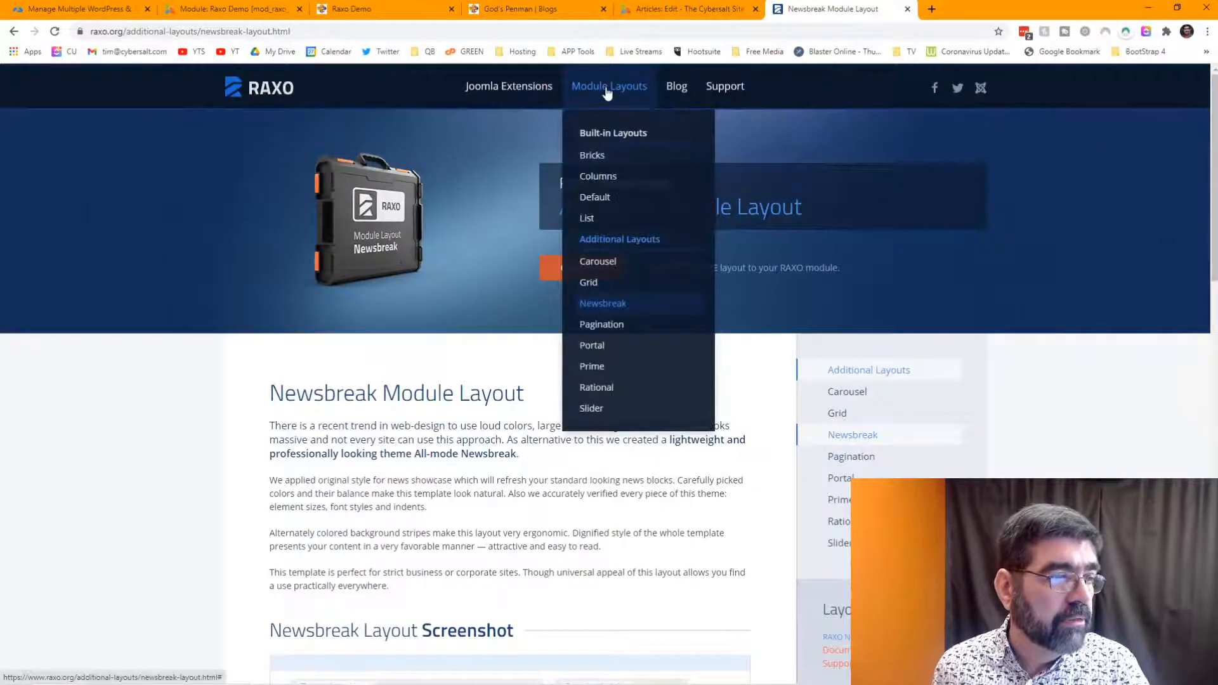
pyautogui.click(604, 326)
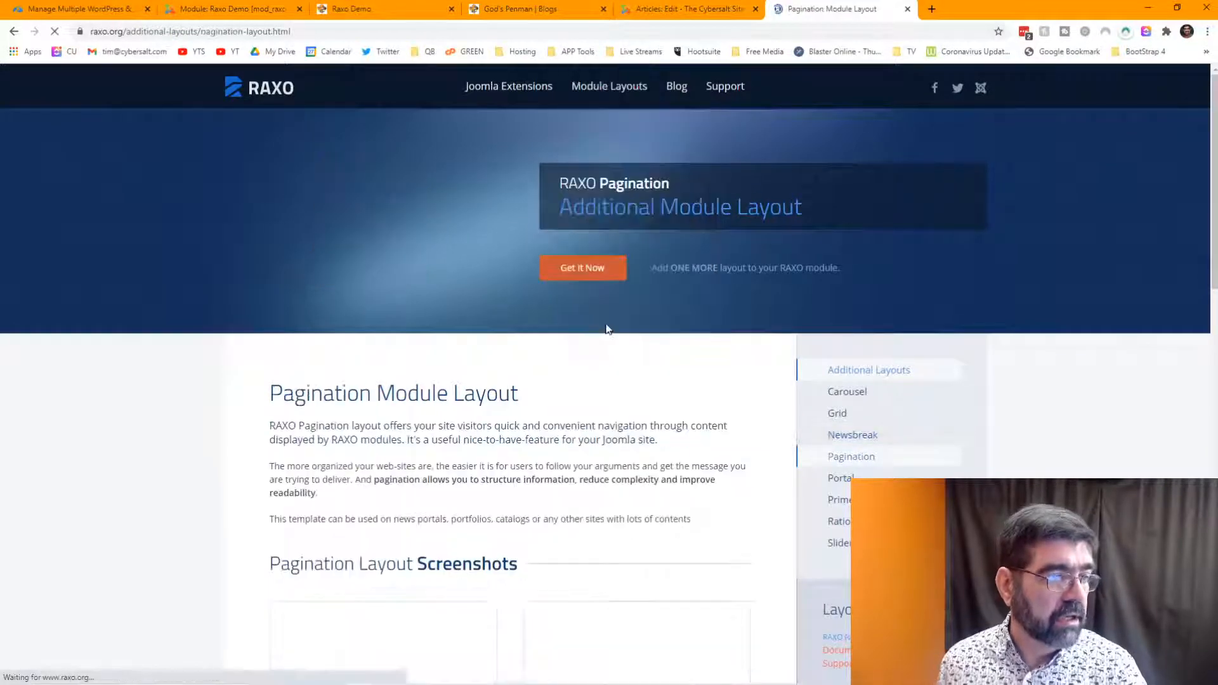
pyautogui.scroll(-6, 606, 329)
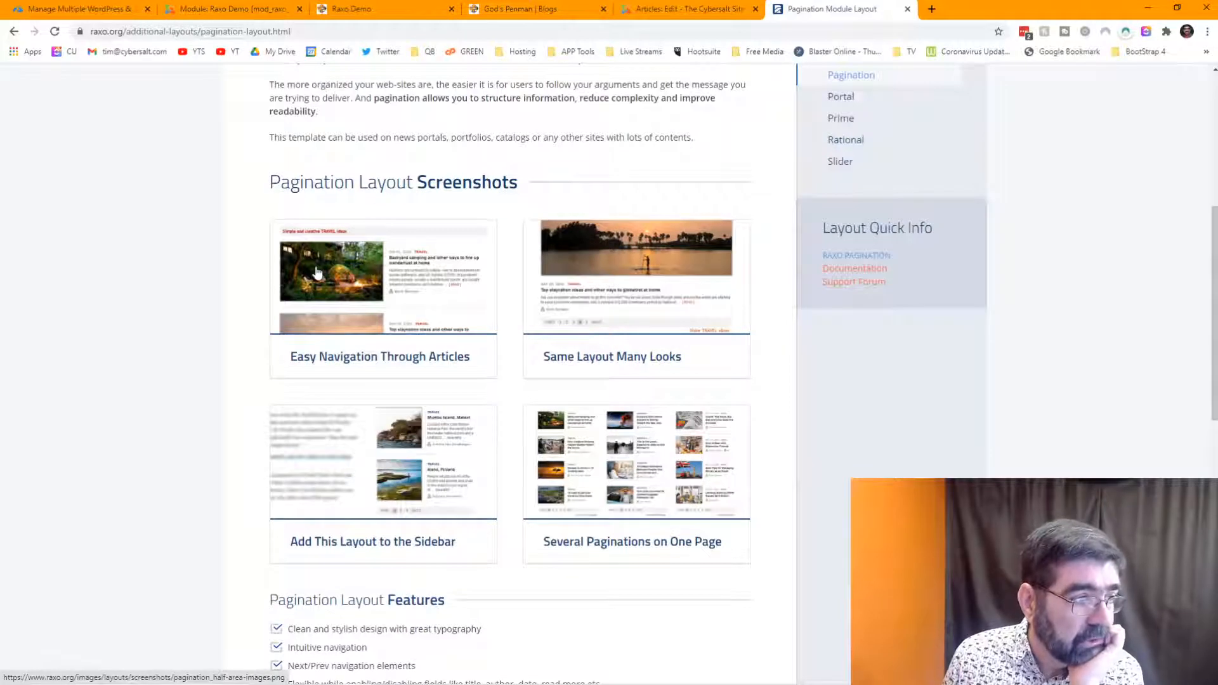
pyautogui.scroll(-1, 448, 279)
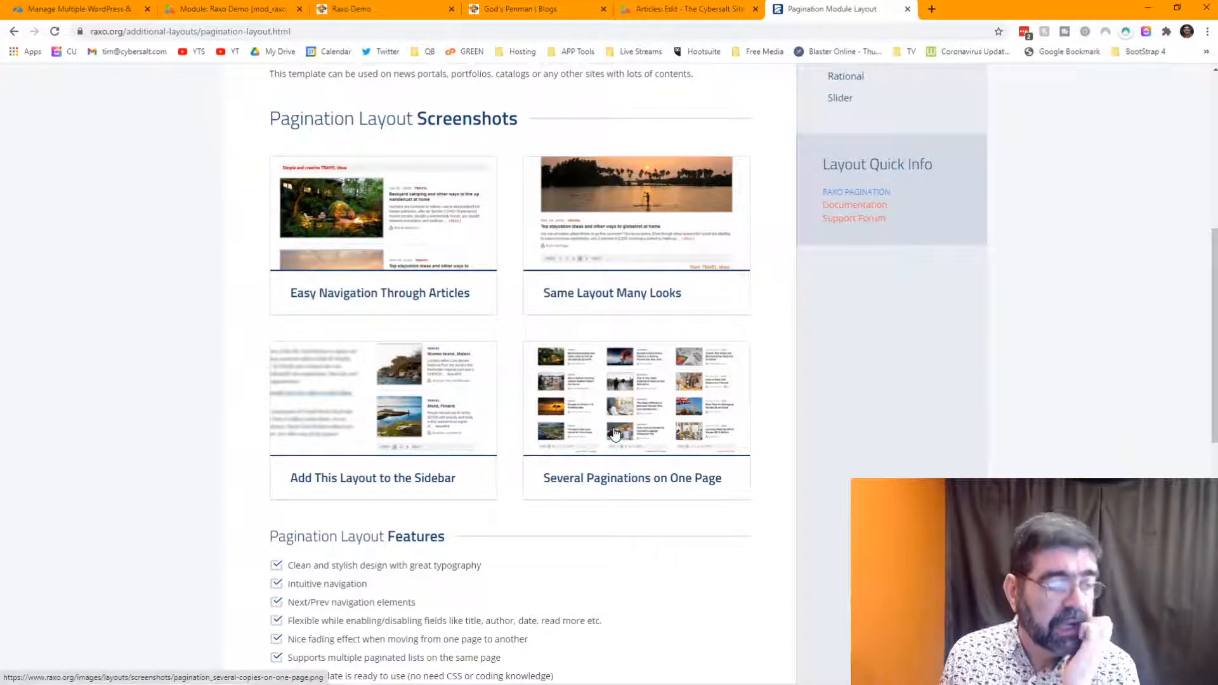
pyautogui.scroll(-1, 592, 361)
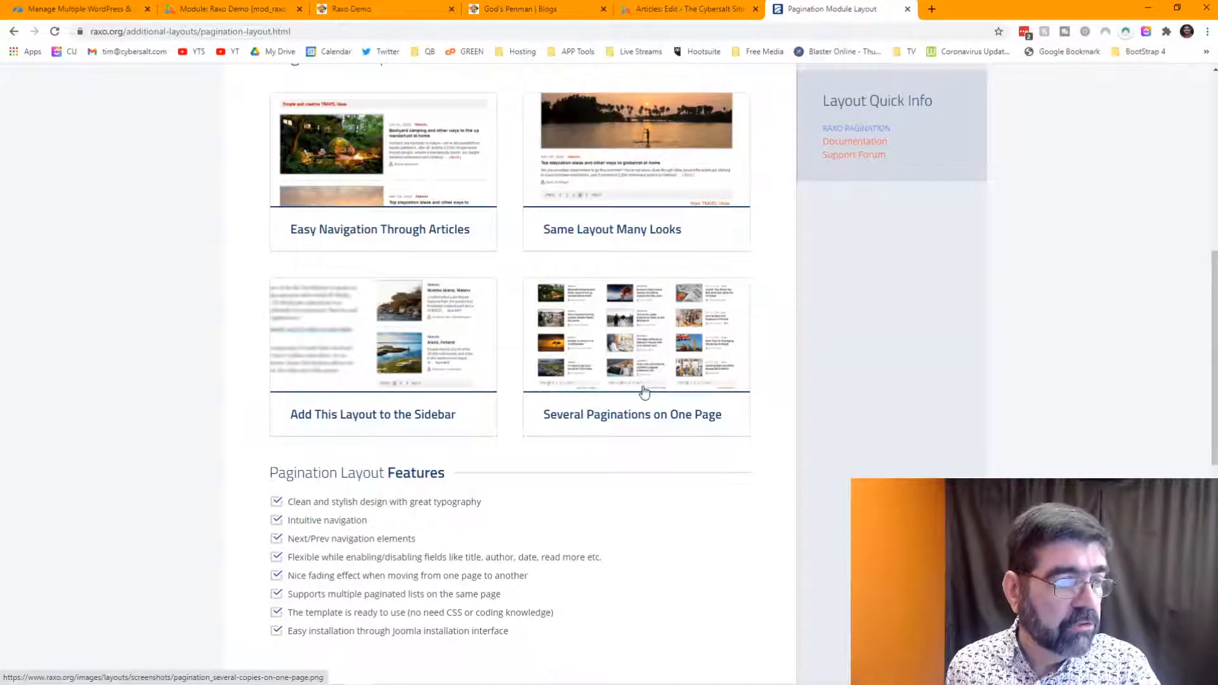
# - Choose allmode-pagination as the Raxo Demo Module Layout in Display Options and save the module
pyautogui.click(244, 12)
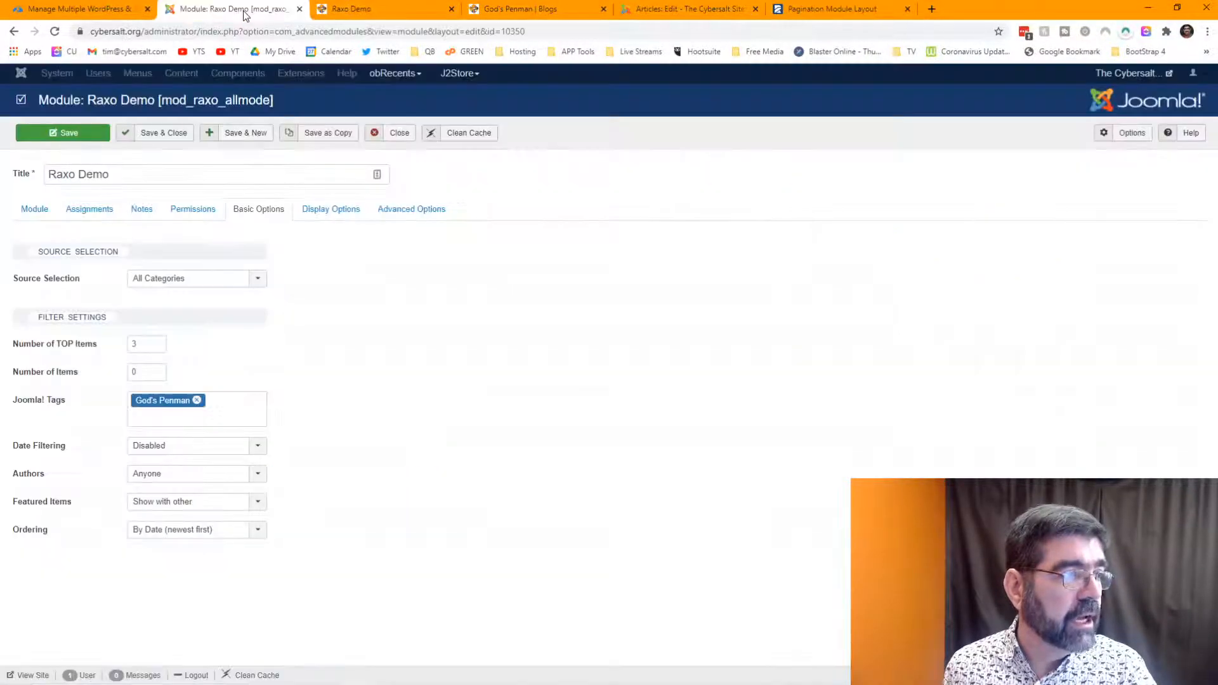
pyautogui.click(265, 279)
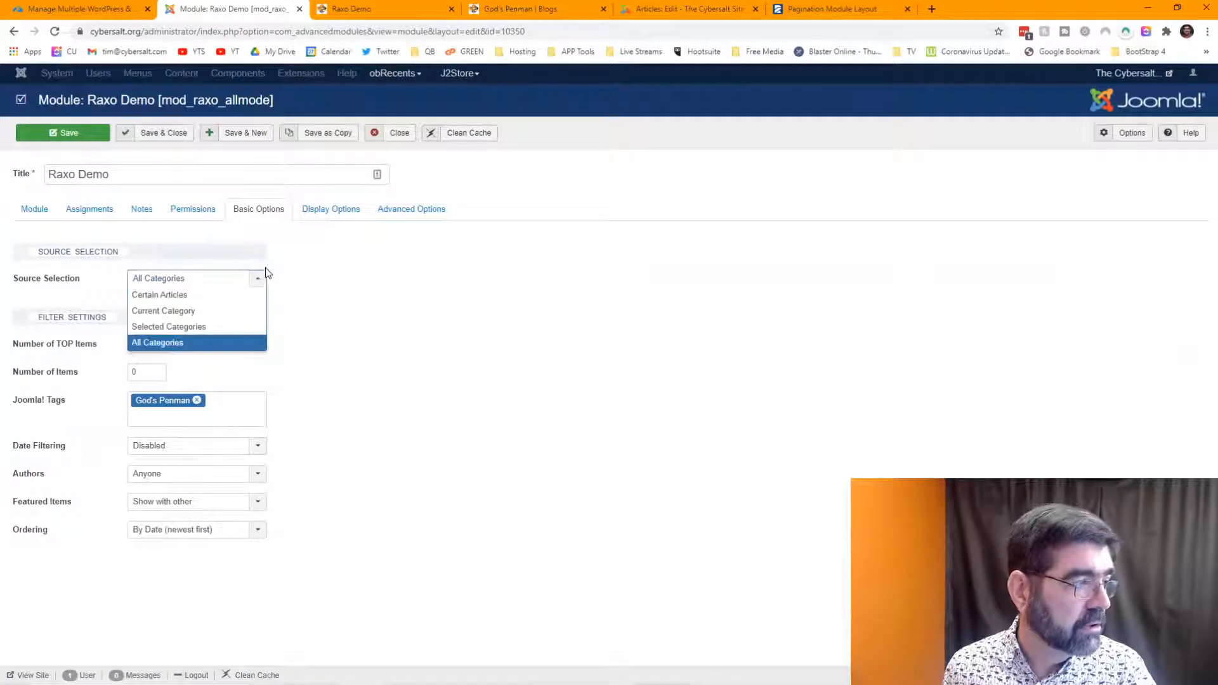
pyautogui.click(333, 210)
pyautogui.click(257, 280)
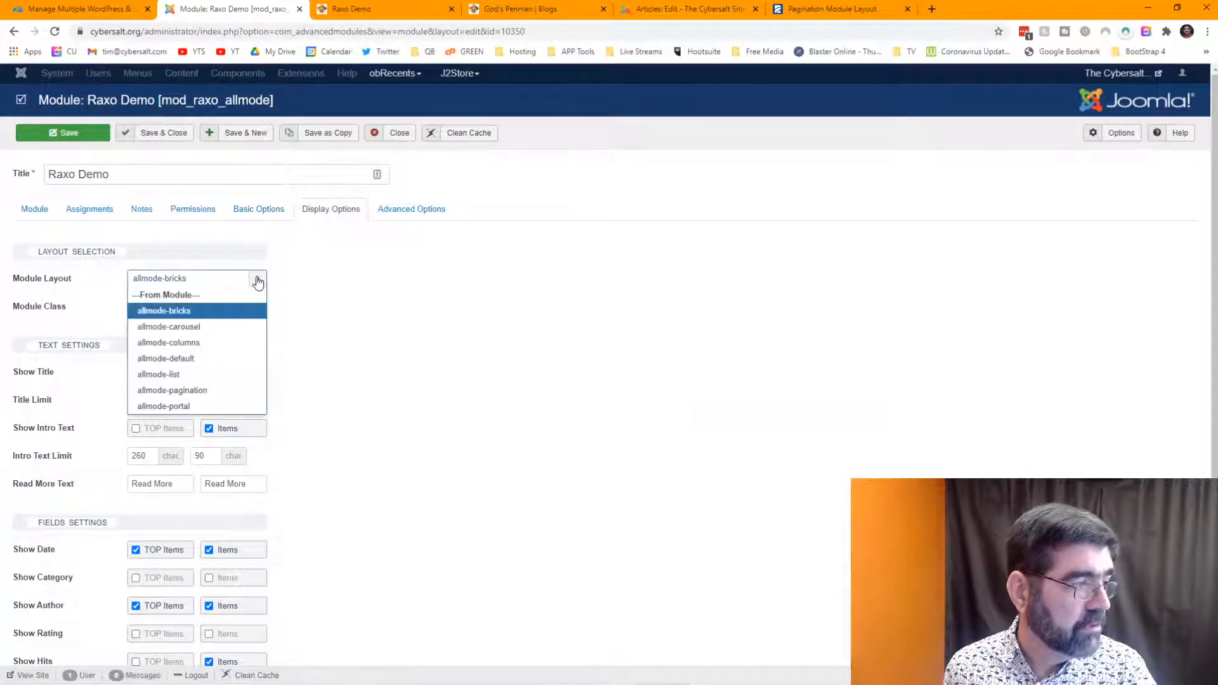
pyautogui.click(211, 390)
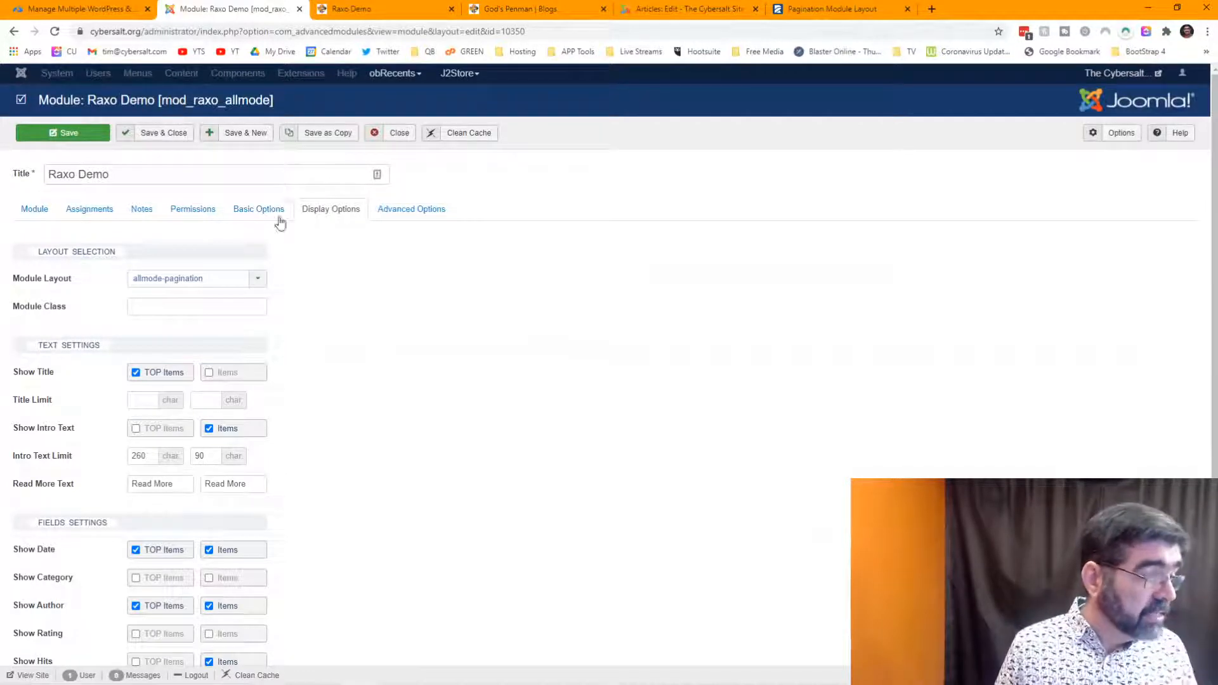
pyautogui.click(59, 132)
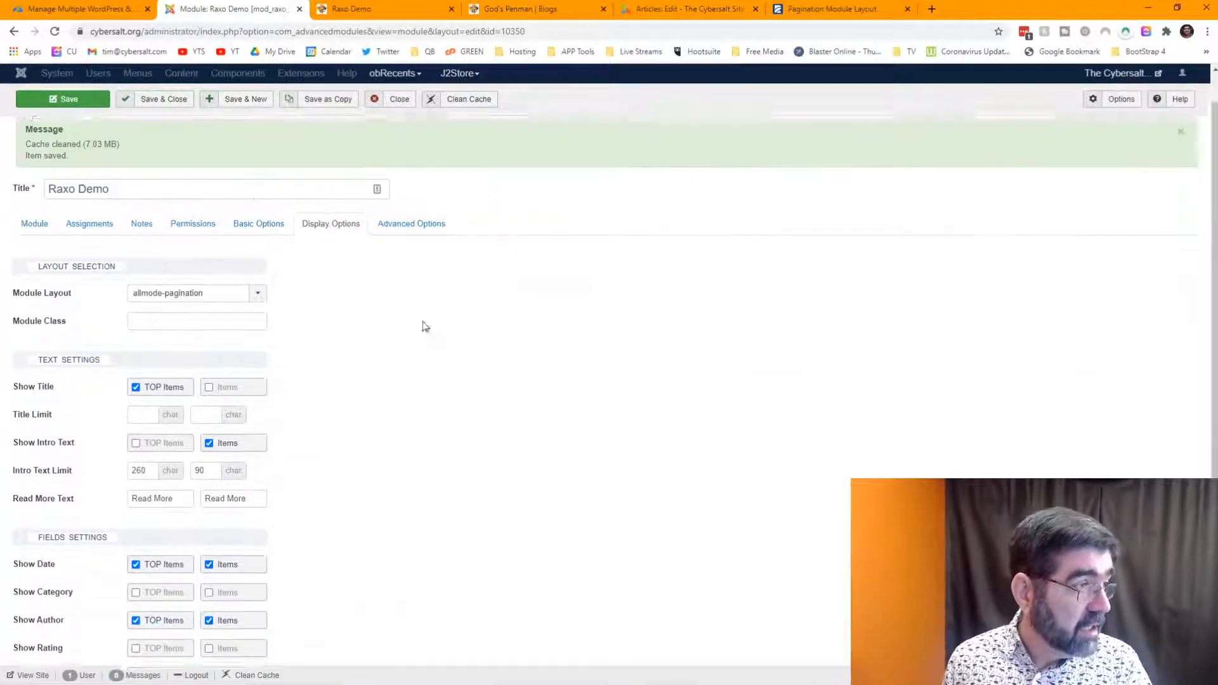
pyautogui.click(264, 267)
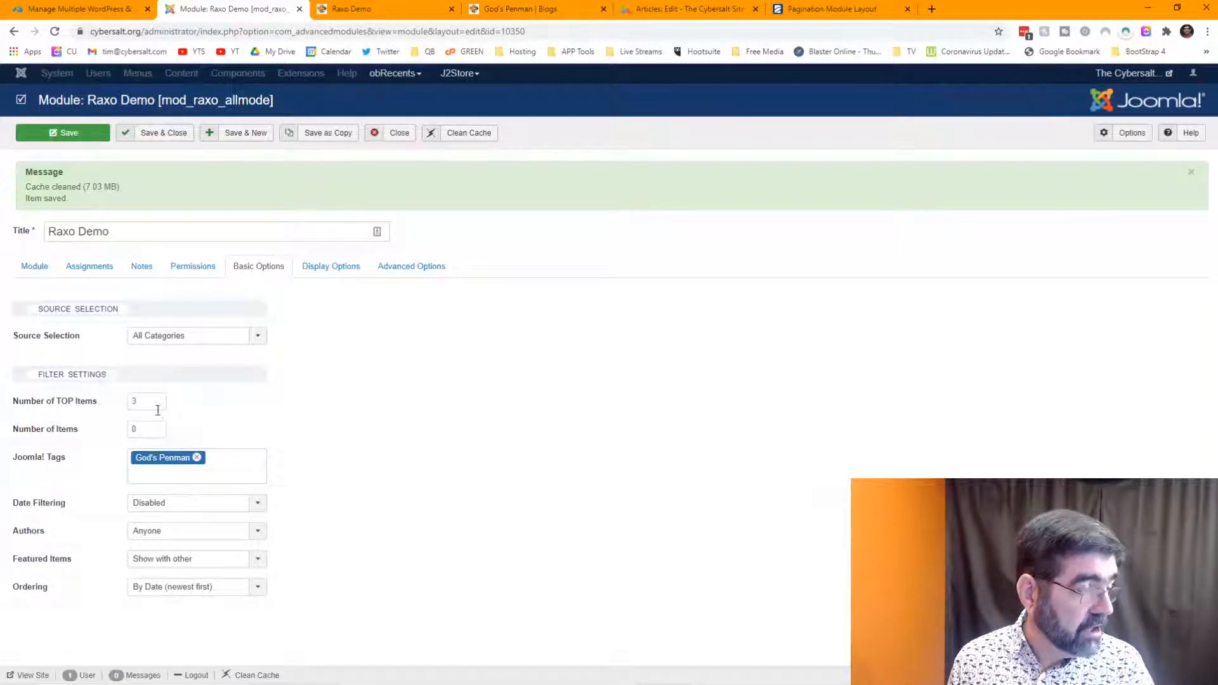
# - Enter 20 for both Number of TOP Items and Number of Items, then save
pyautogui.click(822, 11)
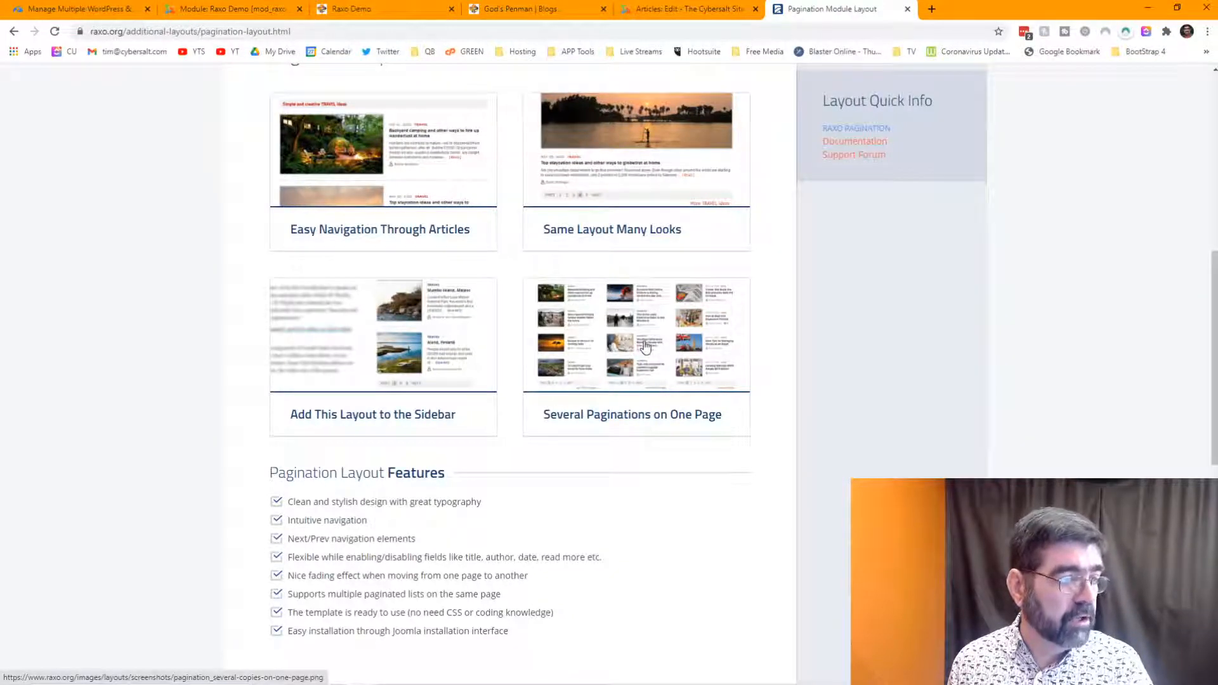
pyautogui.scroll(4, 644, 344)
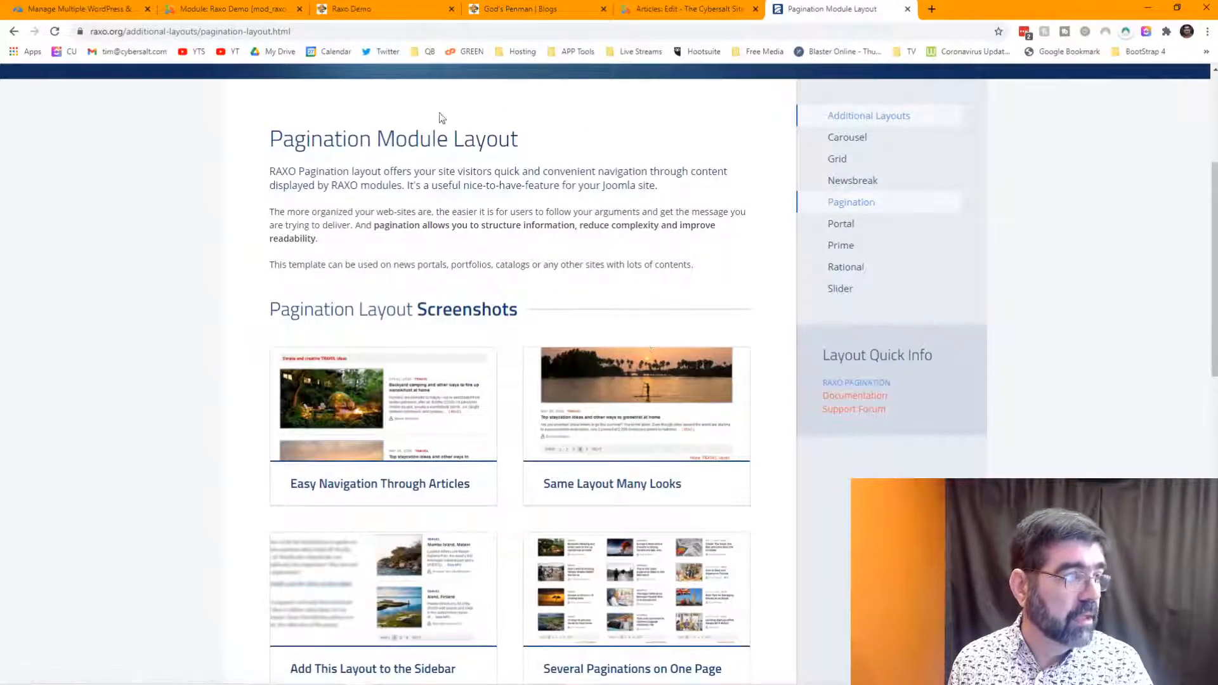
pyautogui.click(255, 9)
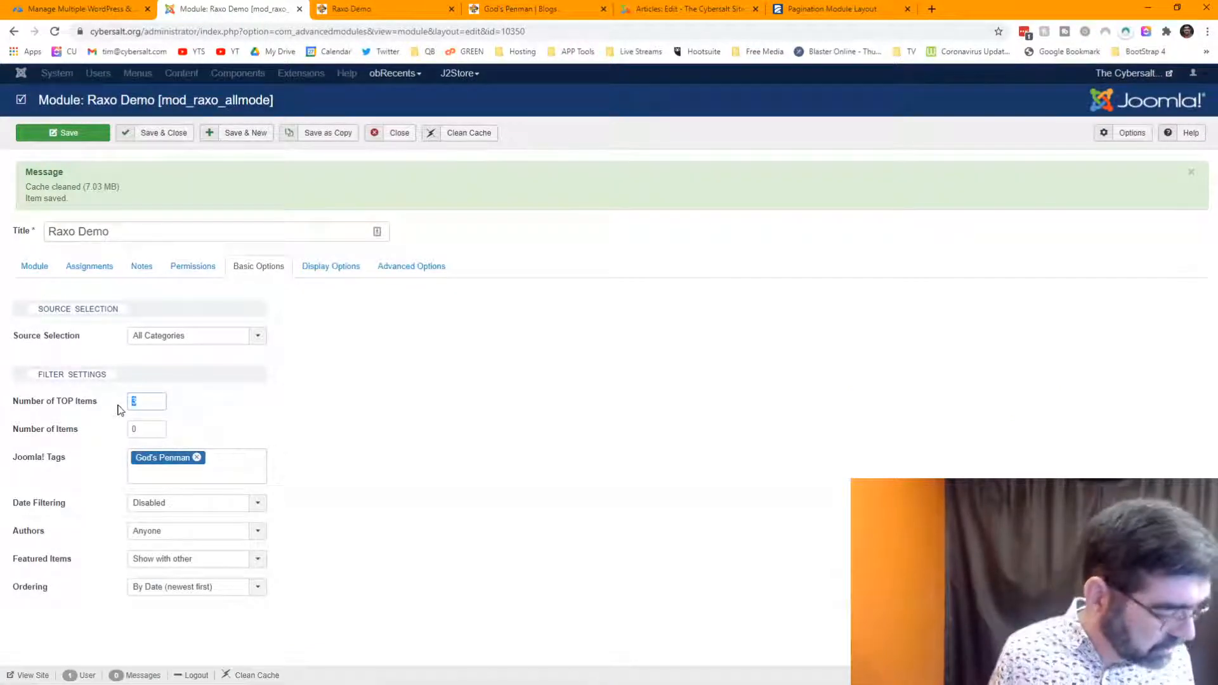
pyautogui.write('20')
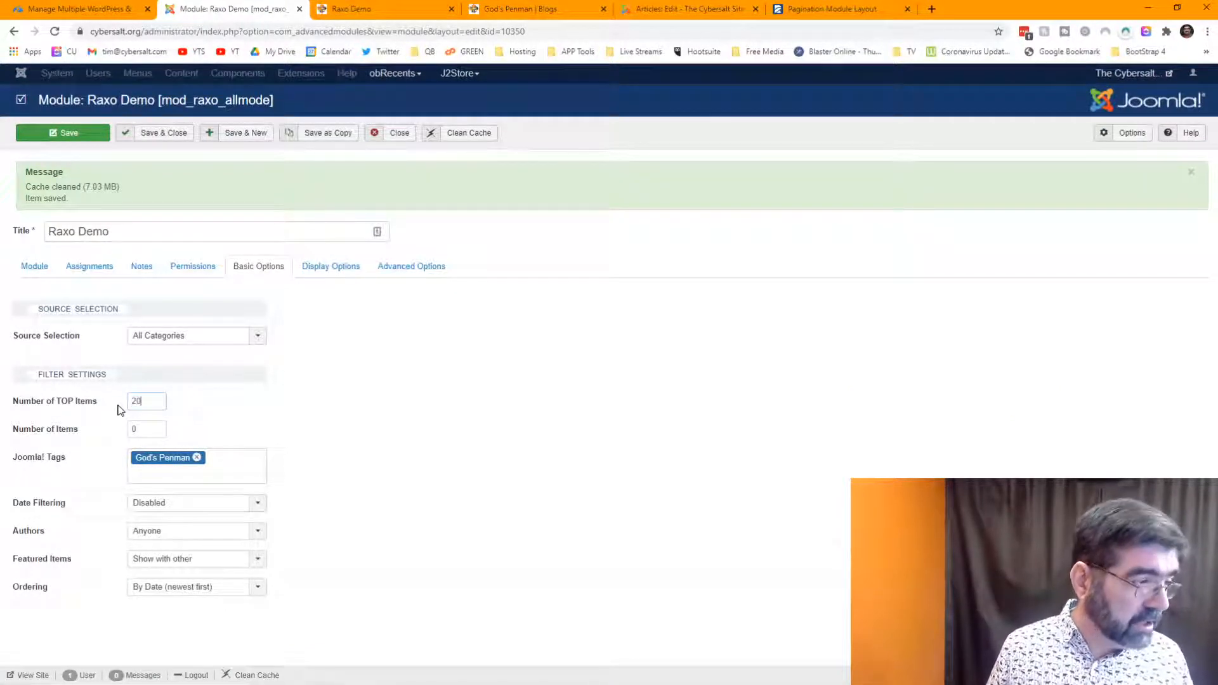
pyautogui.press('Tab')
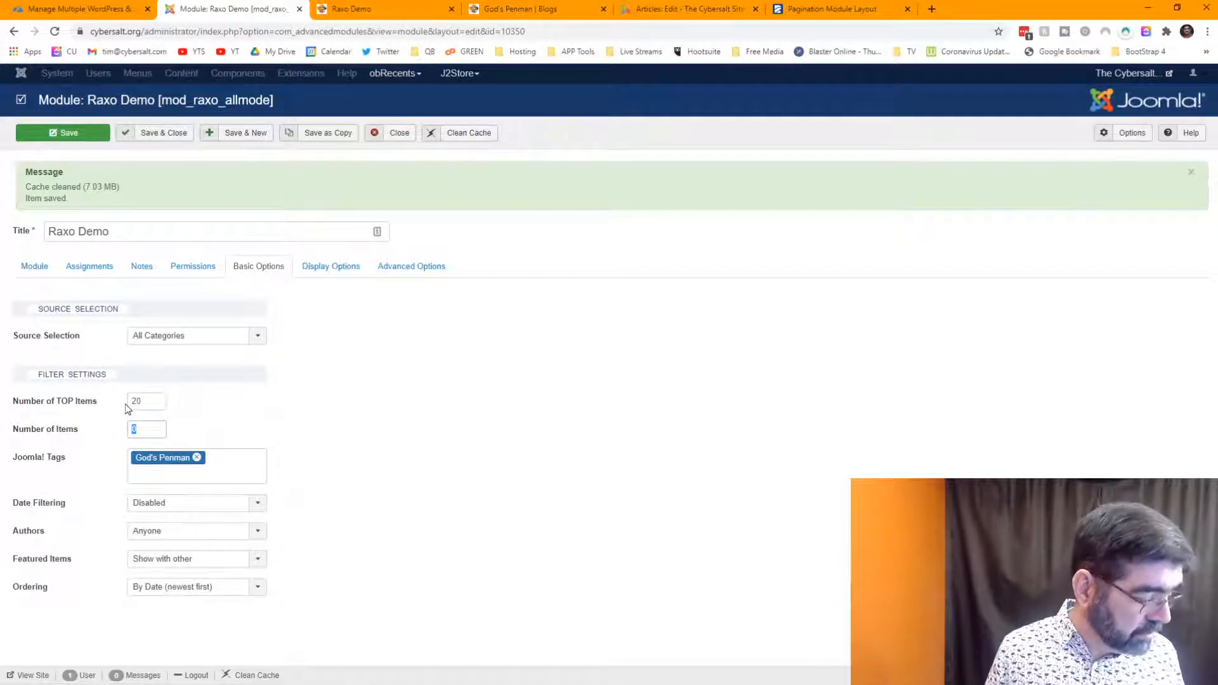
pyautogui.write('20')
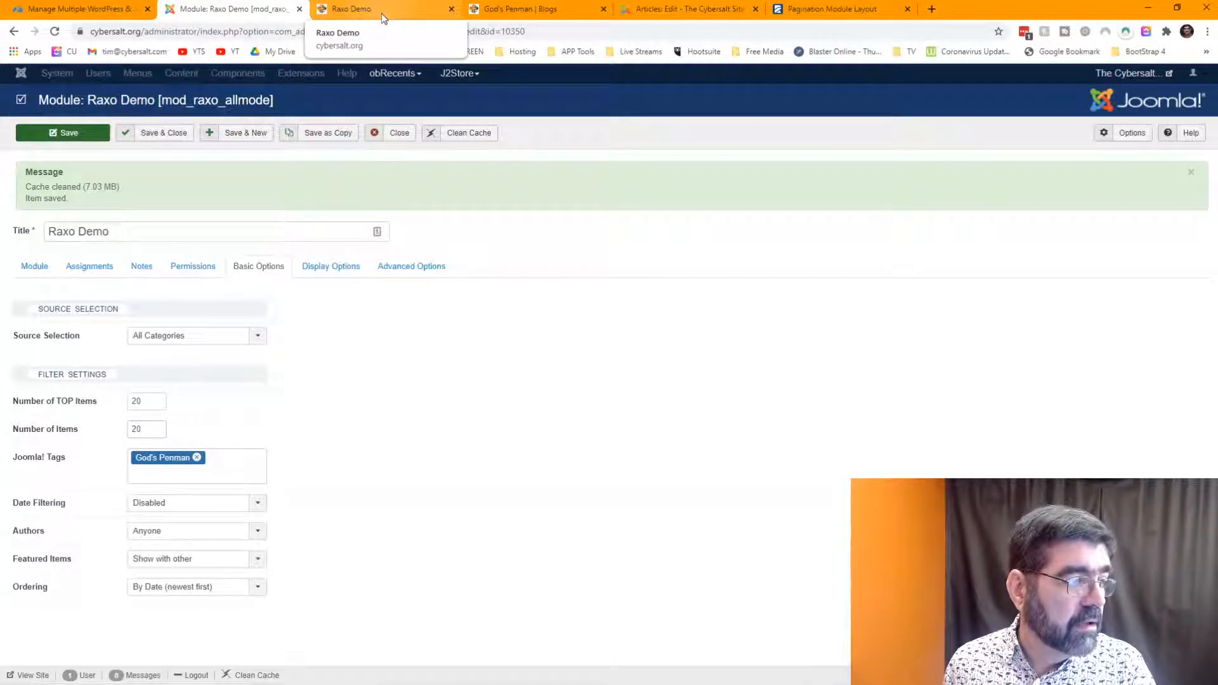
pyautogui.press('F5')
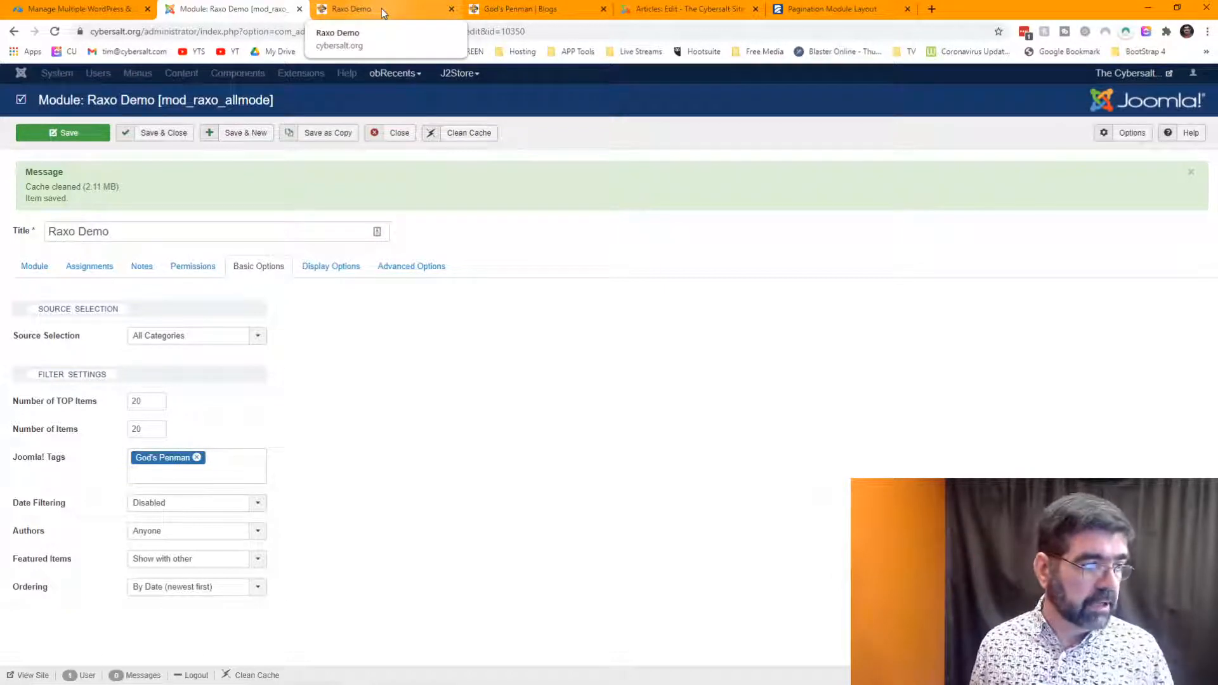
# - Review the module's advanced settings and its thumbnail source choices without changing anything
pyautogui.click(431, 270)
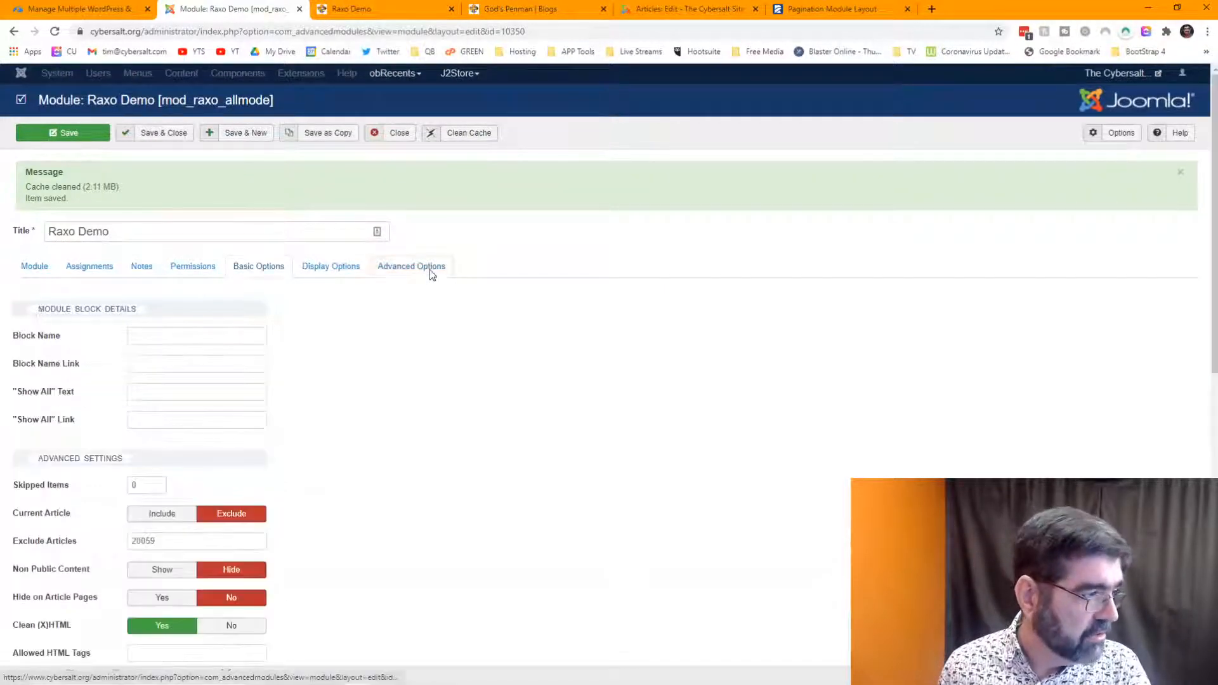
pyautogui.scroll(-8, 566, 327)
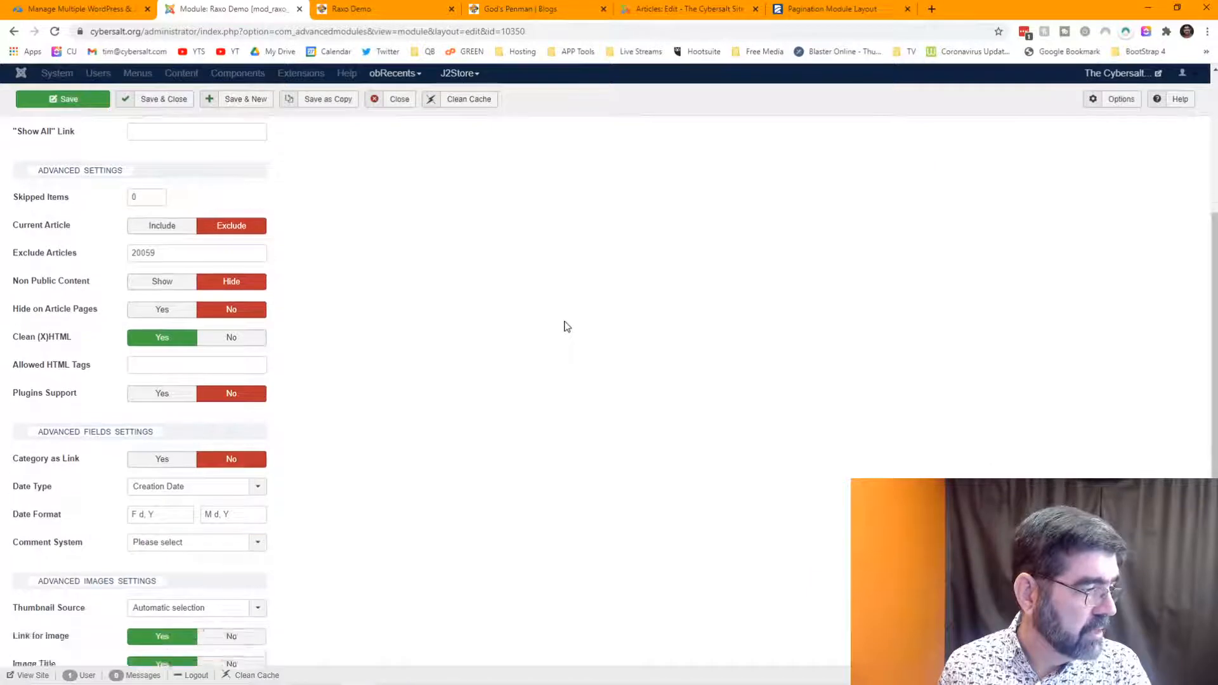
pyautogui.scroll(-2, 566, 327)
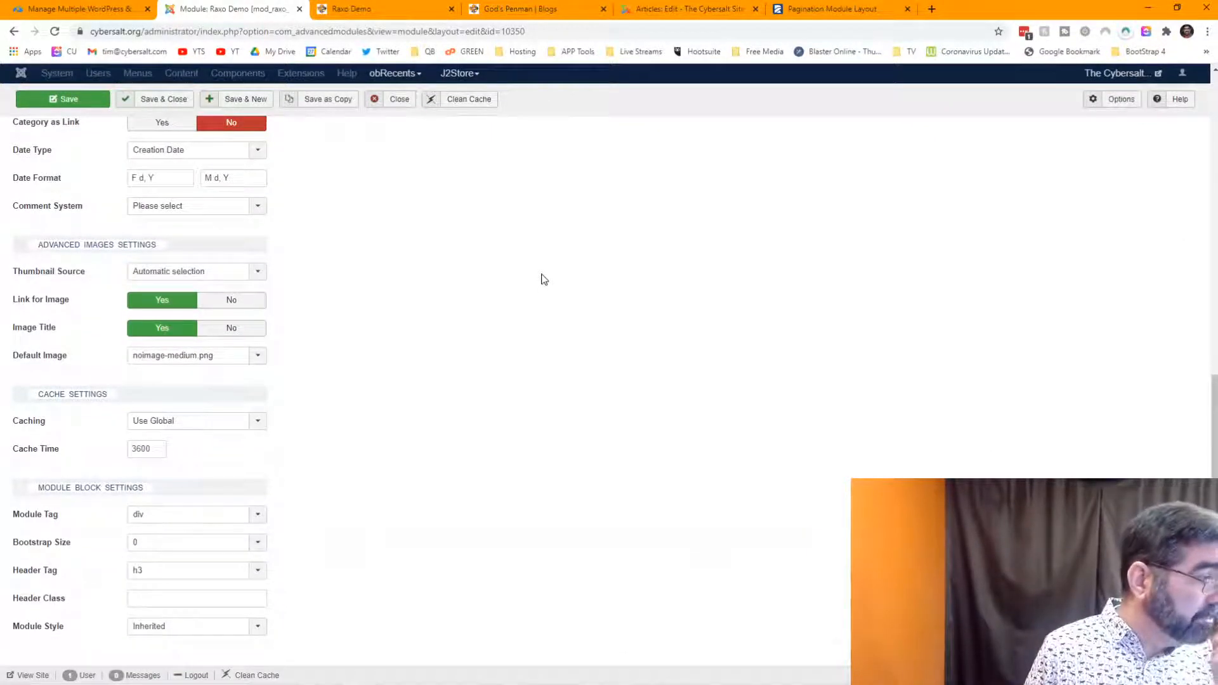
pyautogui.click(254, 274)
pyautogui.click(380, 271)
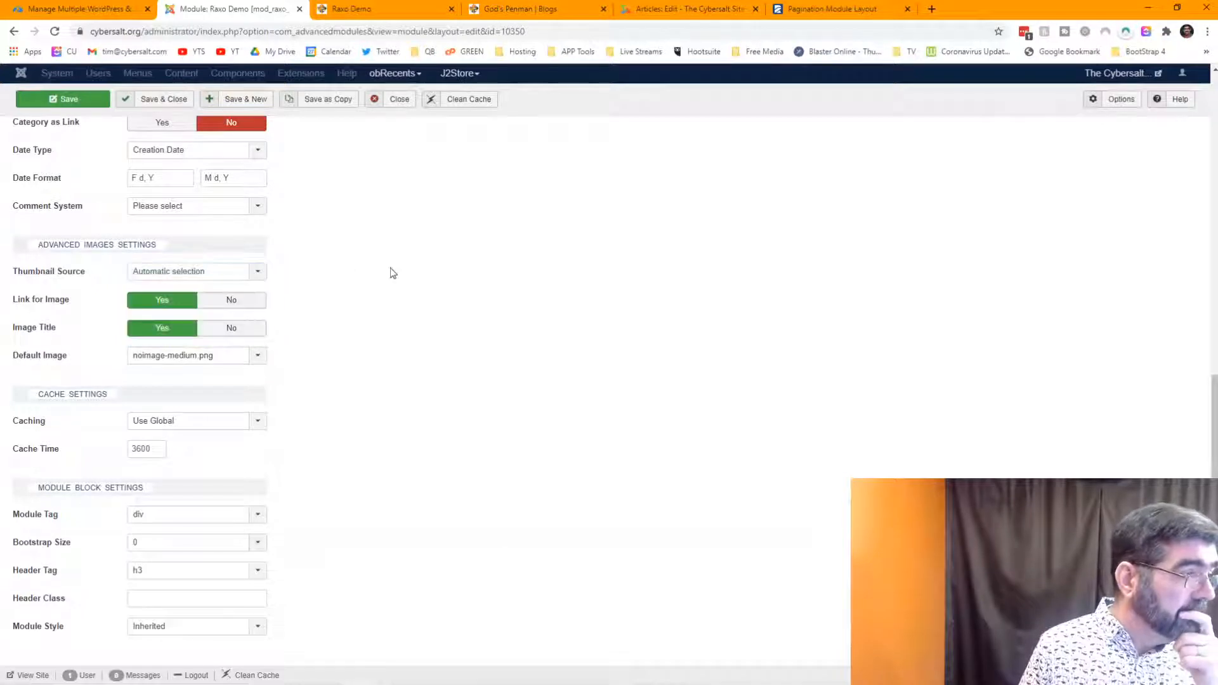
pyautogui.scroll(2, 390, 273)
pyautogui.scroll(2, 392, 273)
pyautogui.scroll(2, 393, 273)
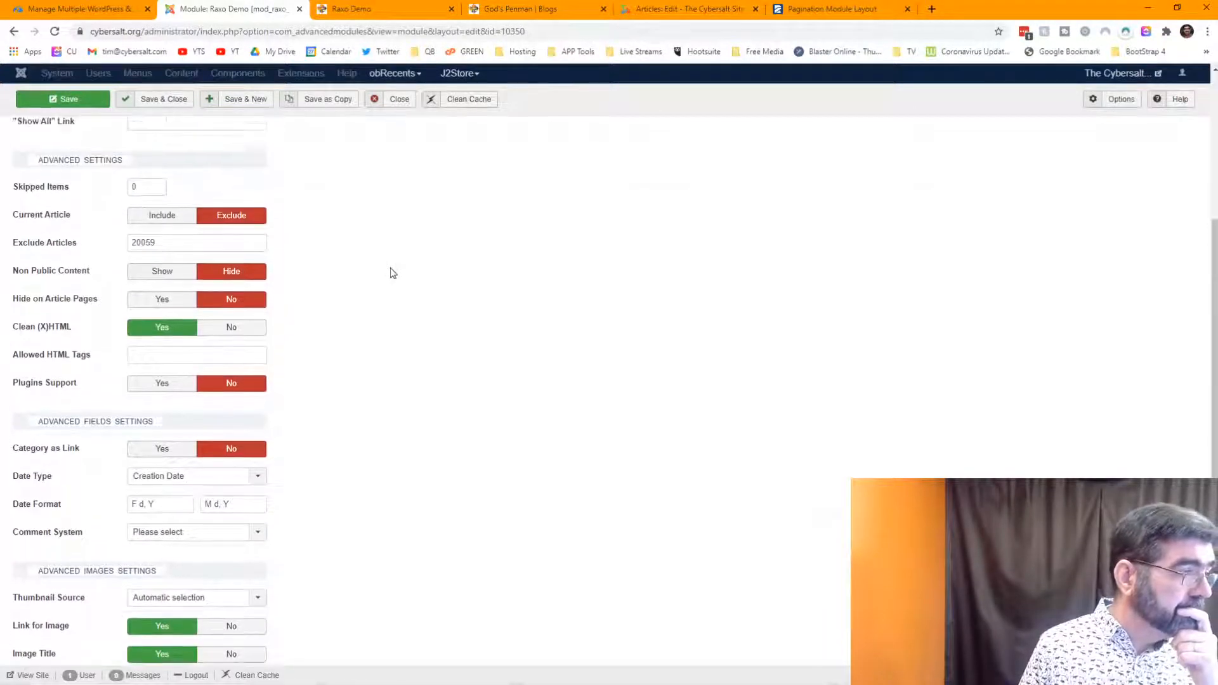
pyautogui.scroll(3, 393, 273)
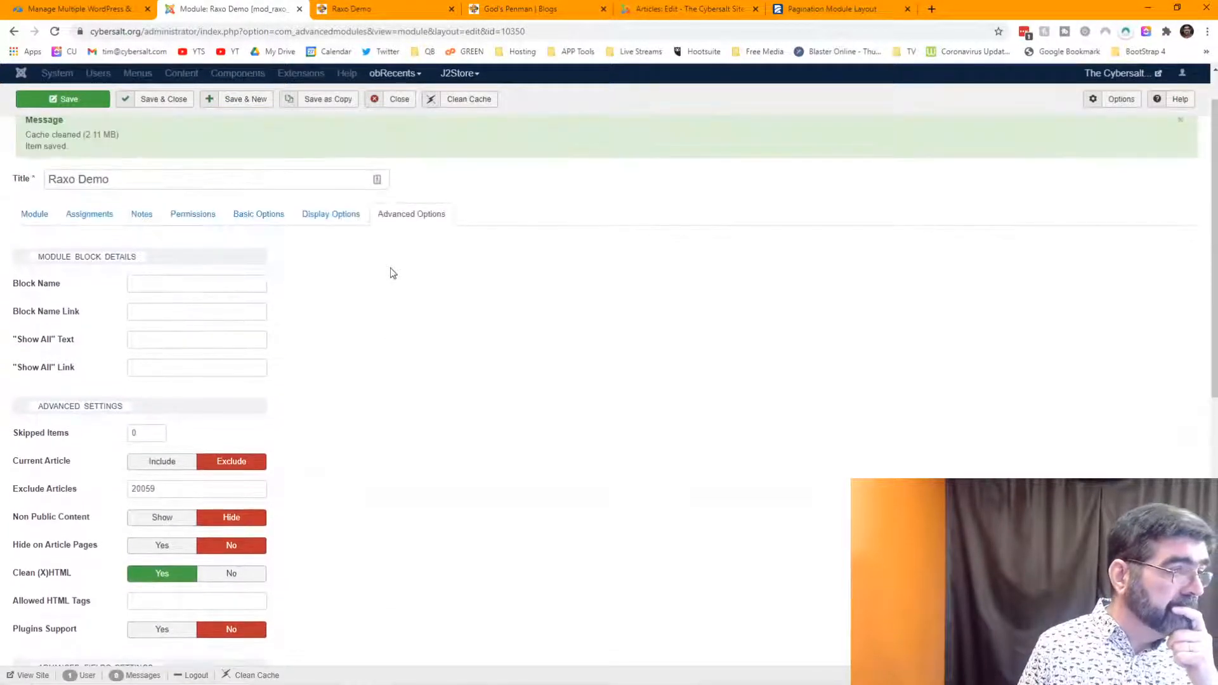
# - Check the module's display and source settings, then reload the Raxo Demo front-end page
pyautogui.click(333, 216)
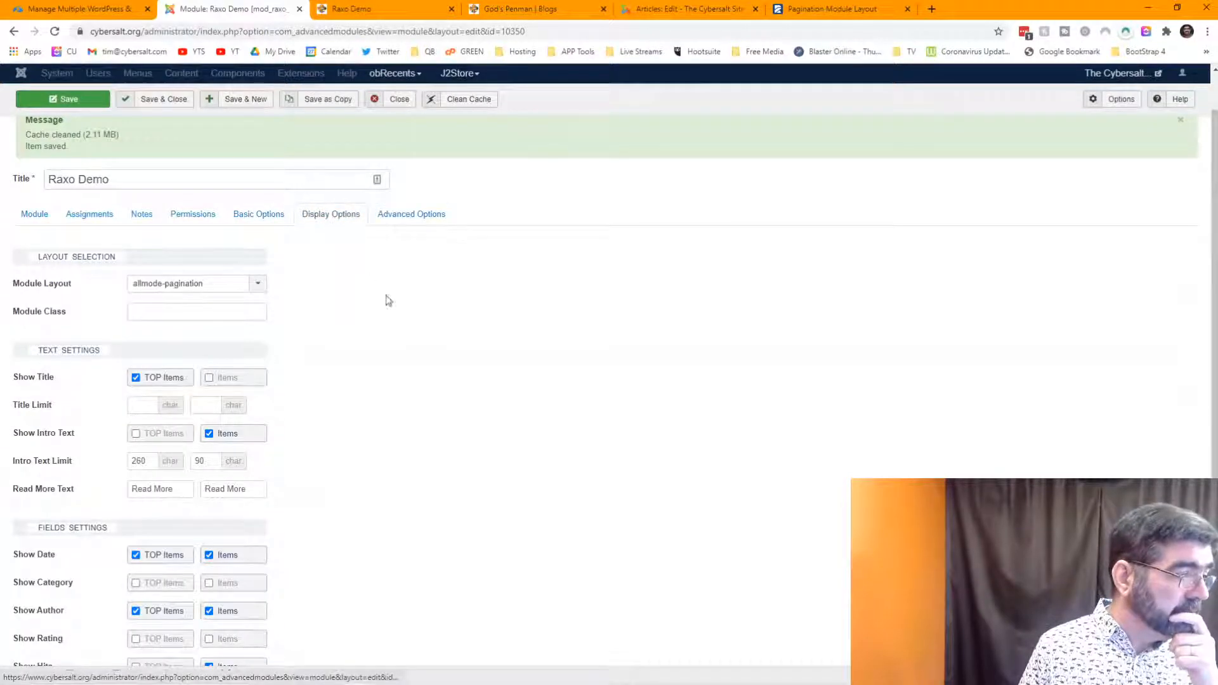
pyautogui.scroll(-3, 436, 320)
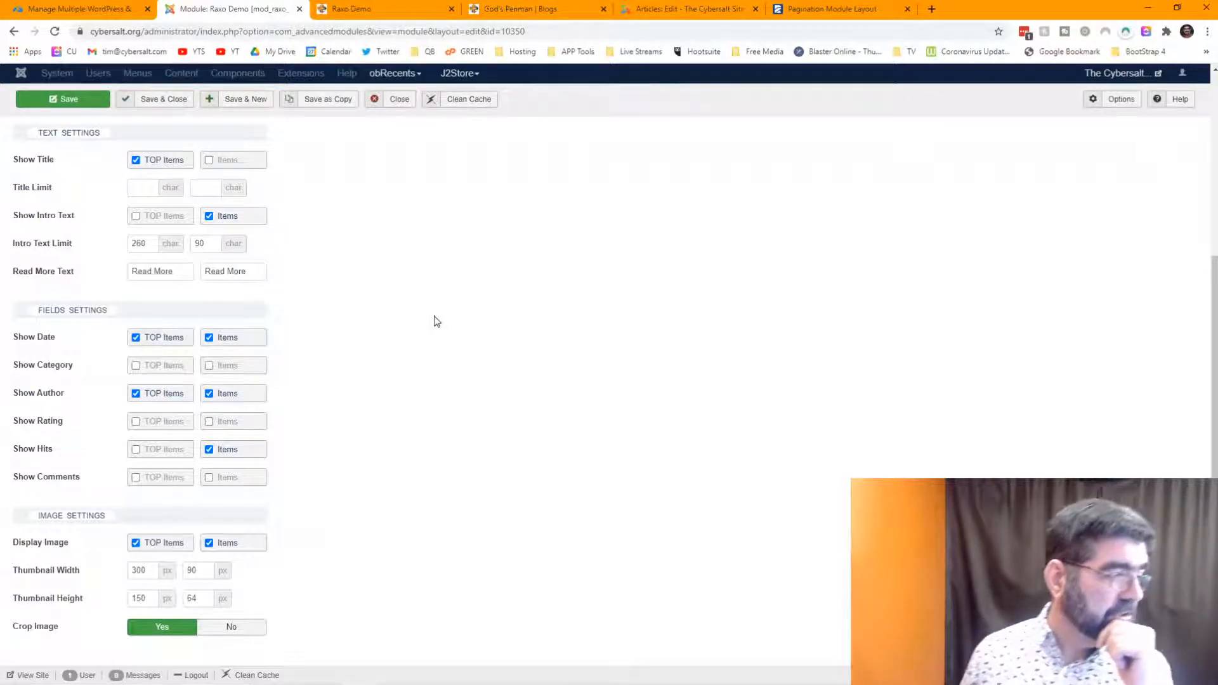
pyautogui.scroll(4, 435, 319)
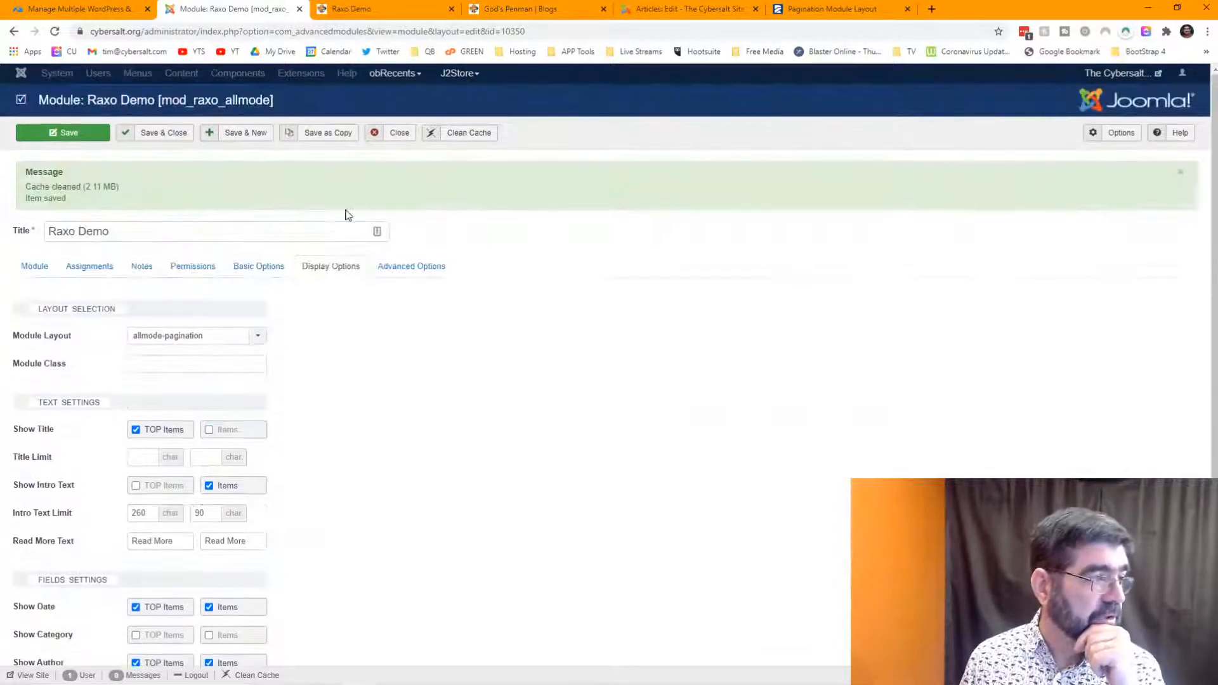
pyautogui.click(244, 266)
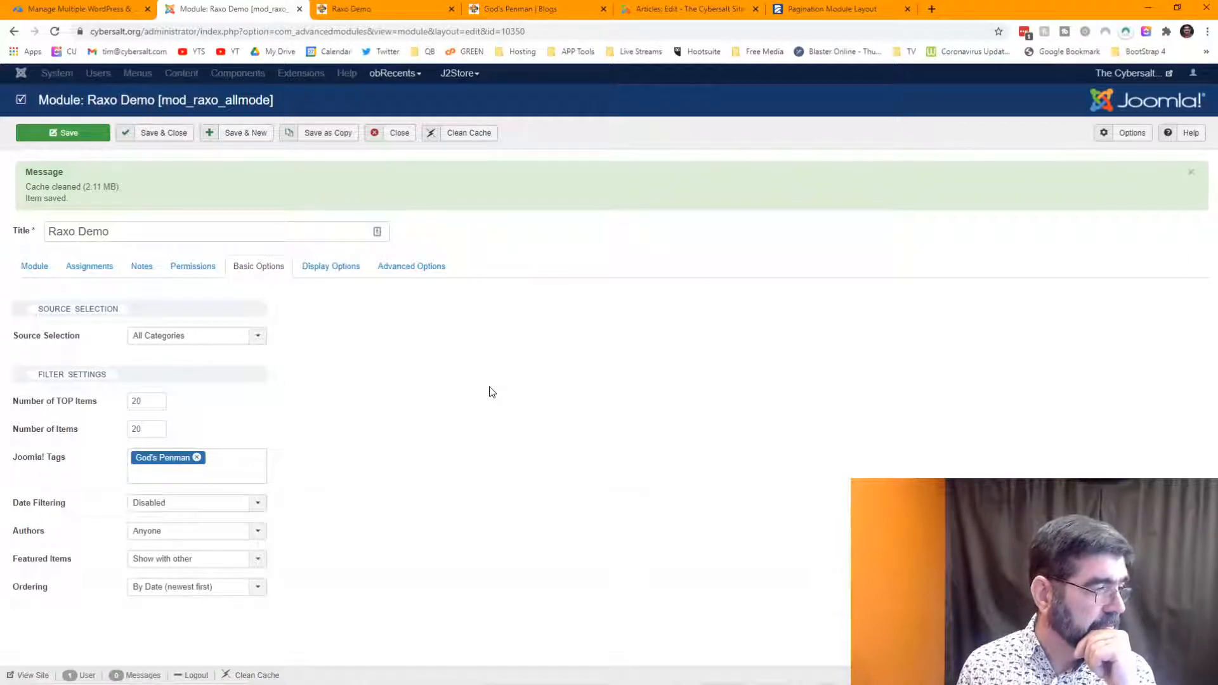
pyautogui.click(381, 13)
pyautogui.click(55, 31)
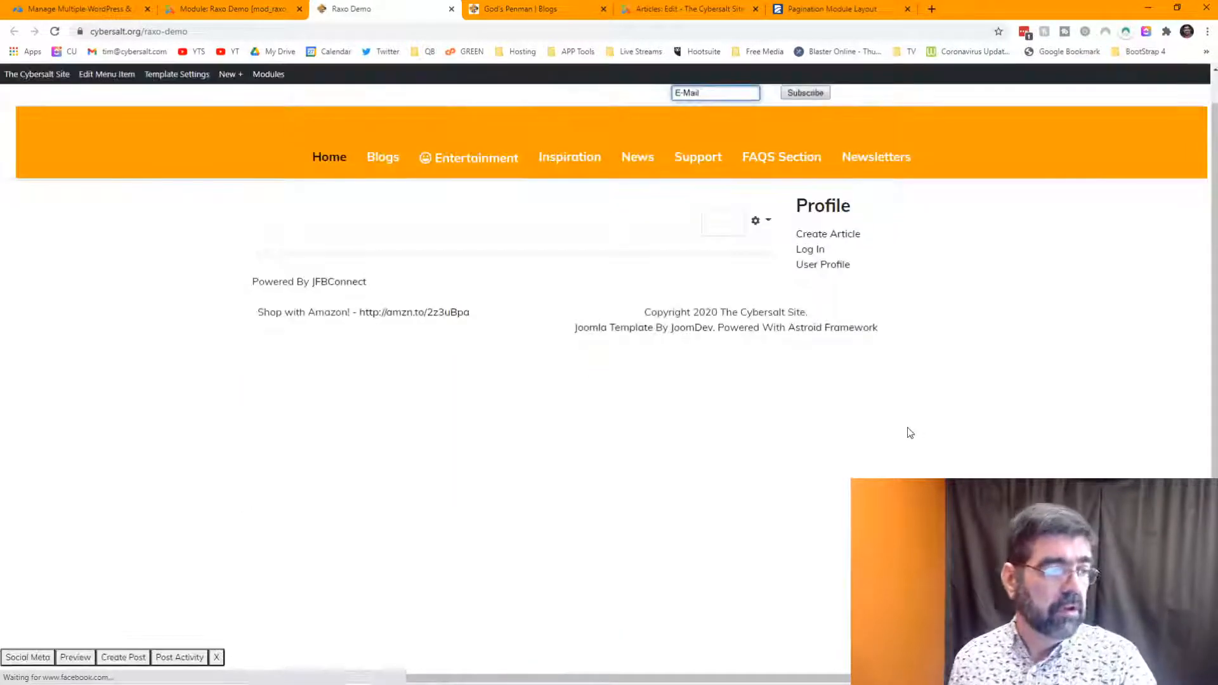
# - Change the module's Number of TOP Items from 20 to 0 and save it
pyautogui.click(217, 10)
pyautogui.doubleClick(155, 402)
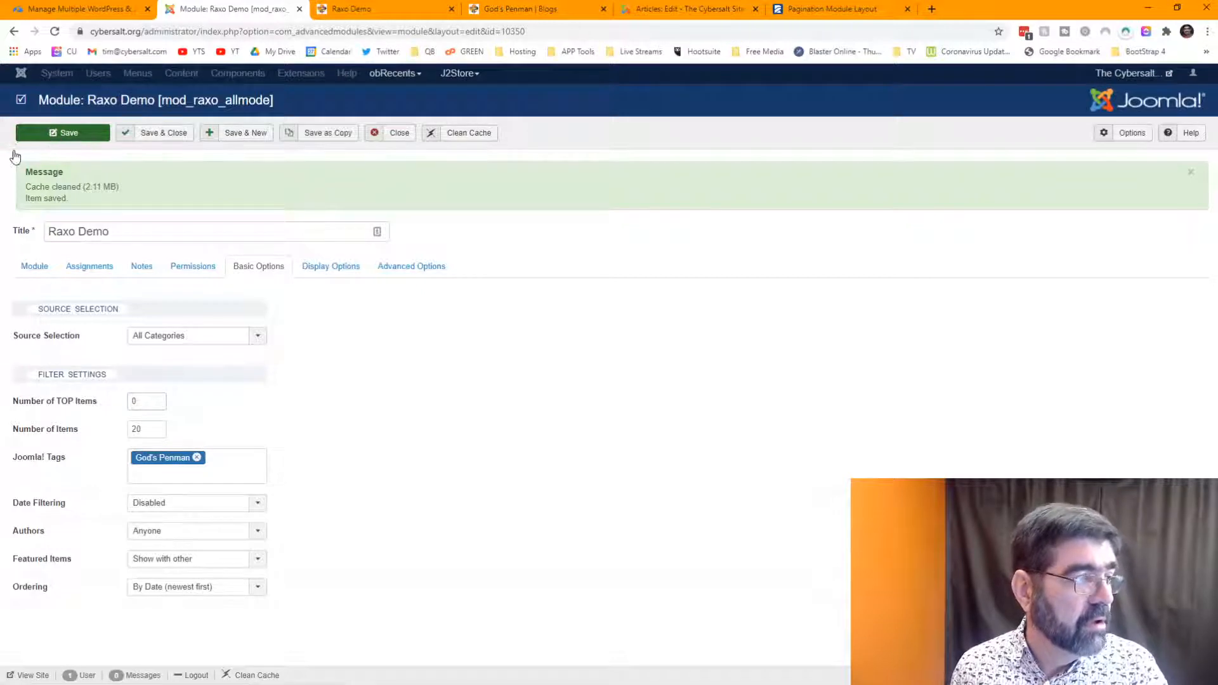
pyautogui.click(326, 267)
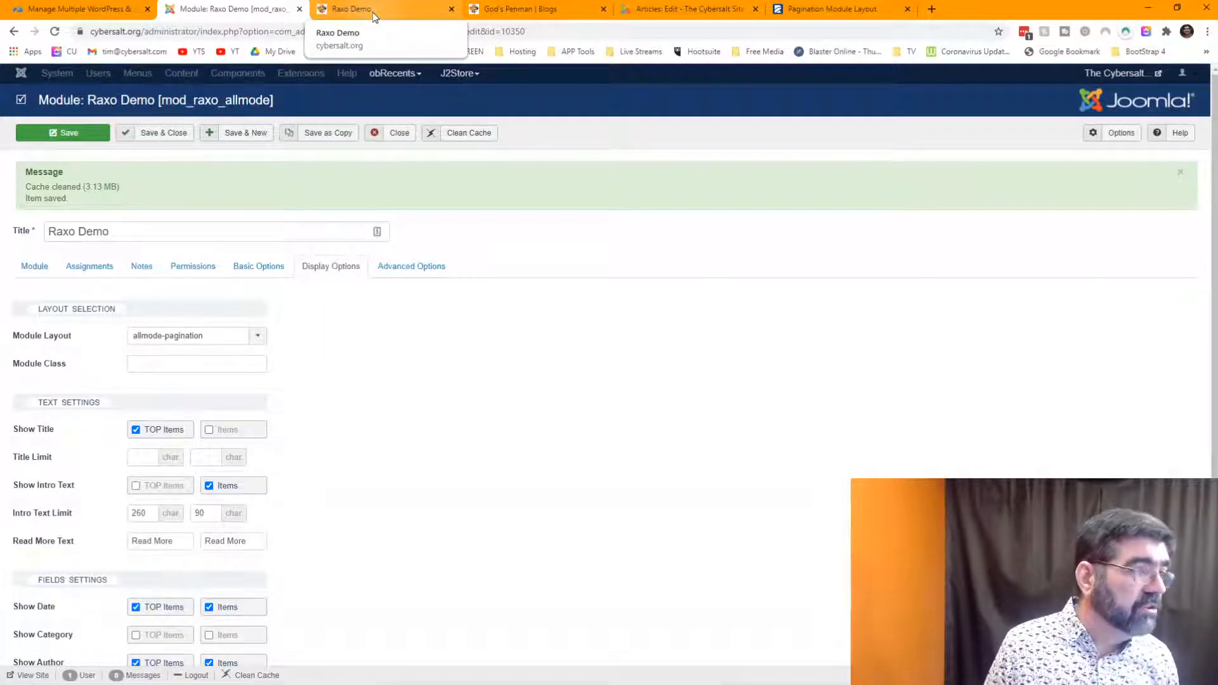
# - Reload the Raxo Demo front-end page to confirm no articles are shown now
pyautogui.click(372, 13)
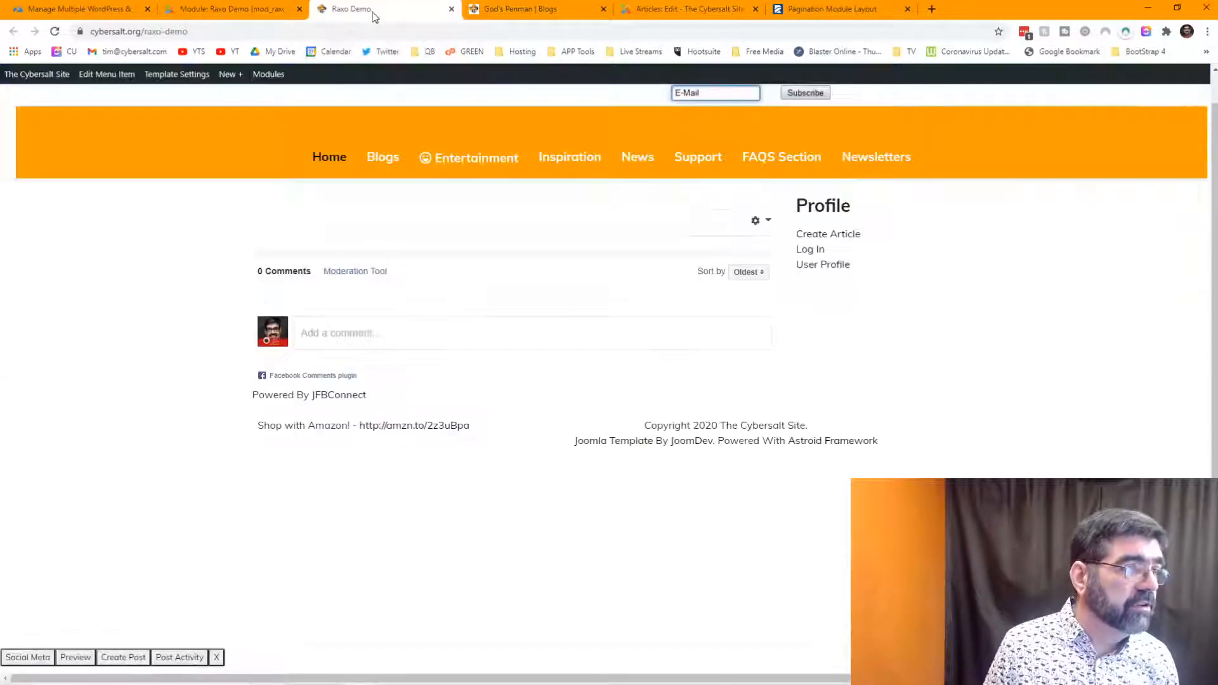
pyautogui.click(55, 33)
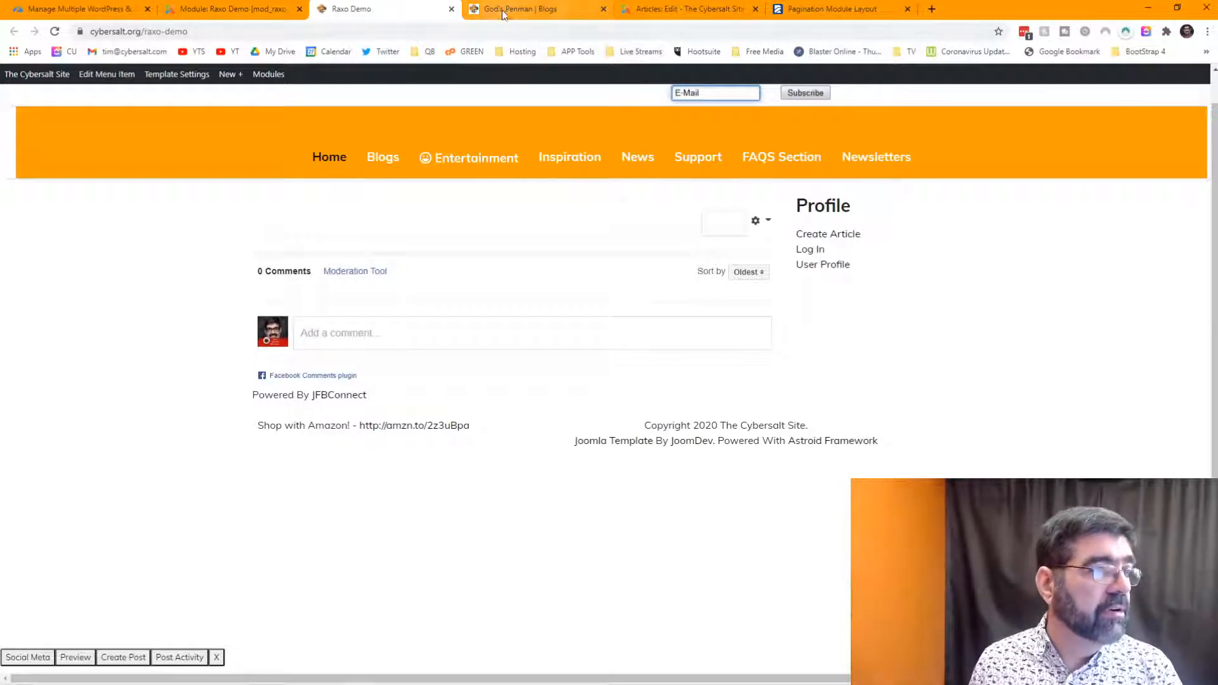
pyautogui.click(685, 9)
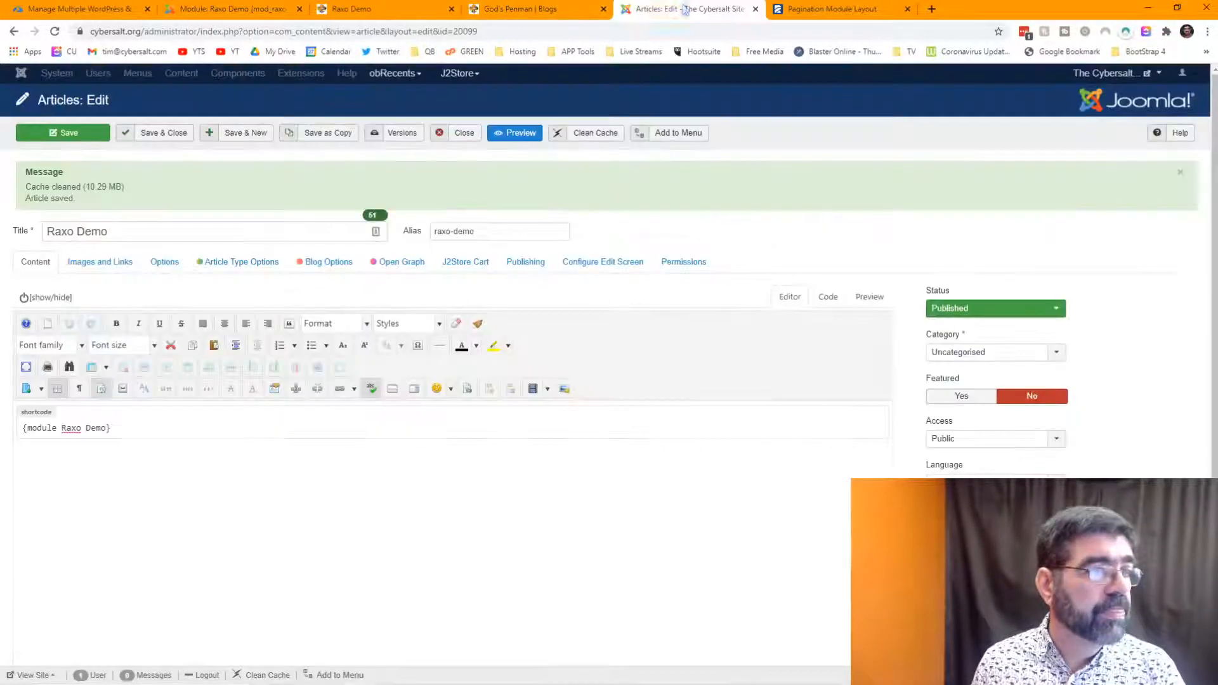
# - Close the article and upload RAXO_Prime_layout_for_AMP_J3.x_v1.1.zip in the extension installer
pyautogui.click(474, 128)
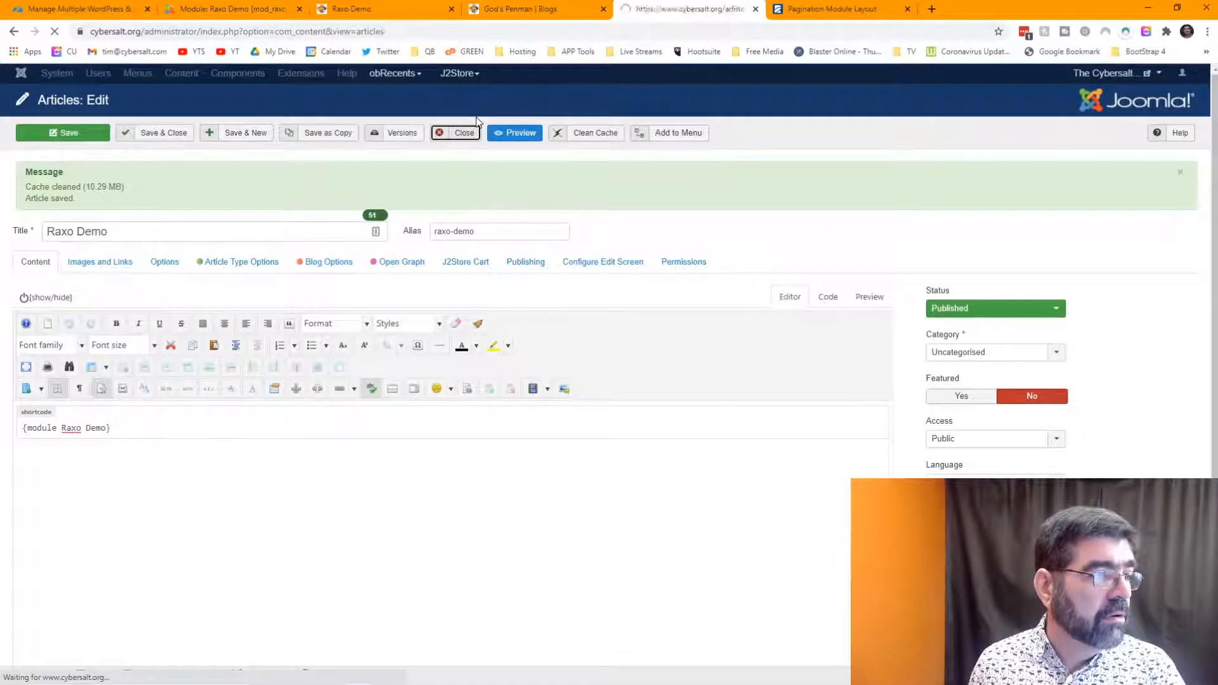
pyautogui.moveTo(346, 83)
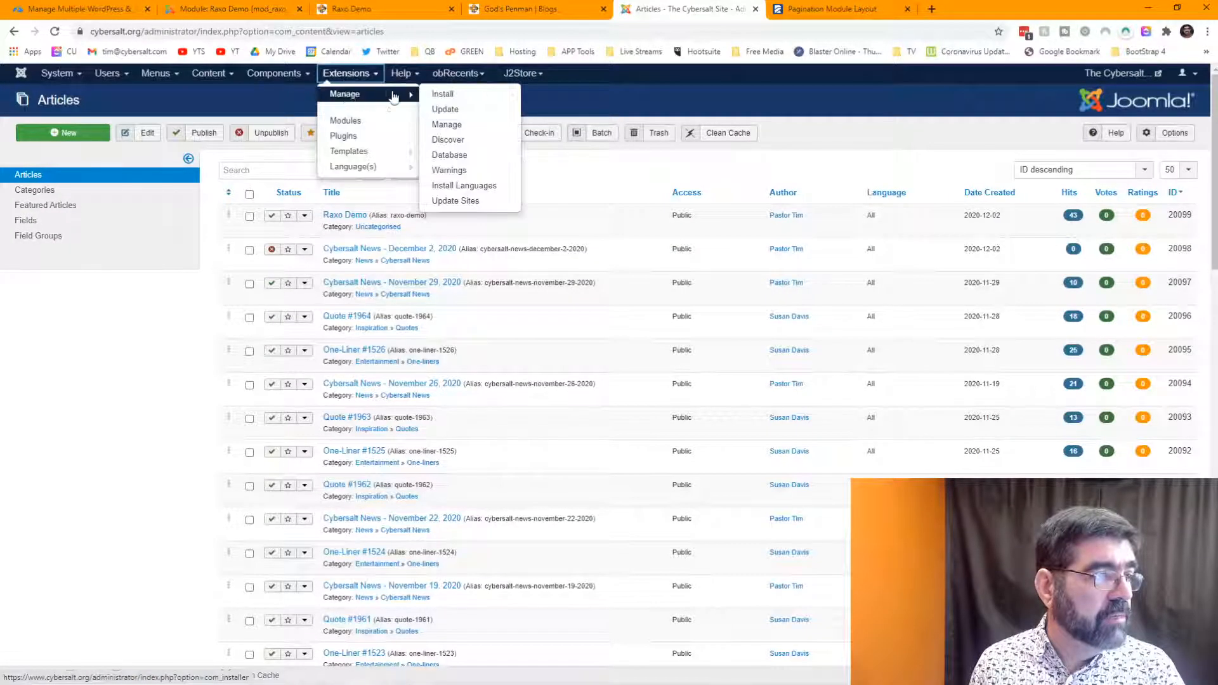
pyautogui.click(459, 90)
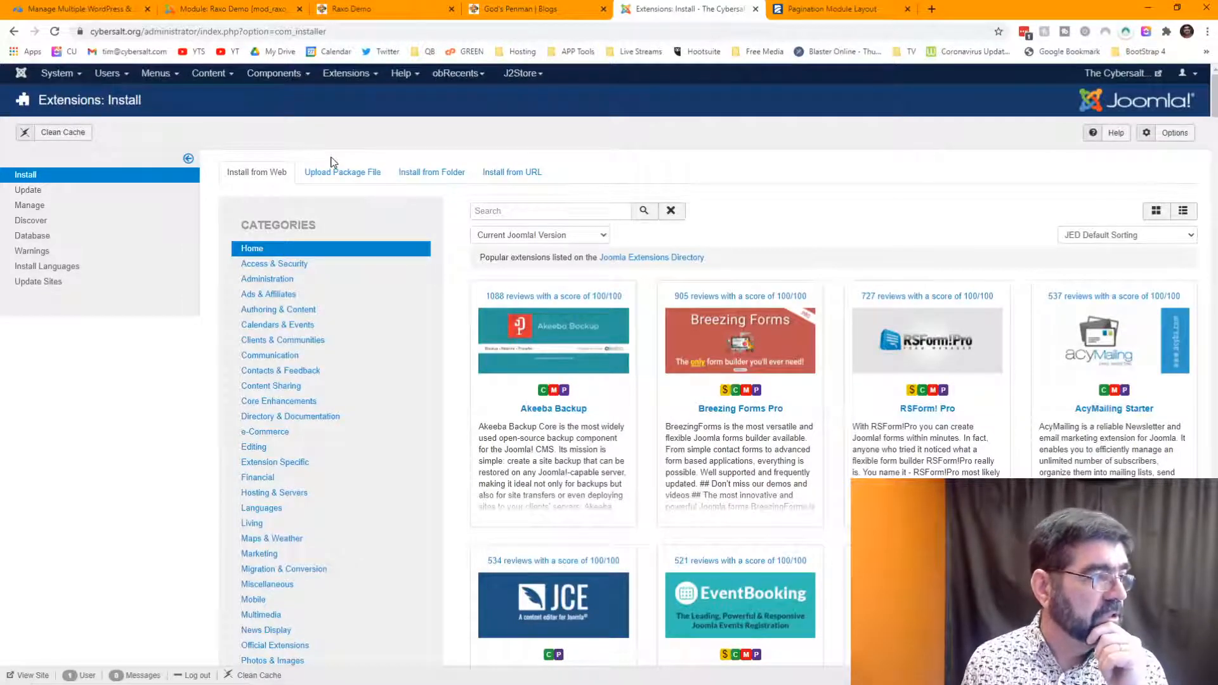
pyautogui.click(325, 171)
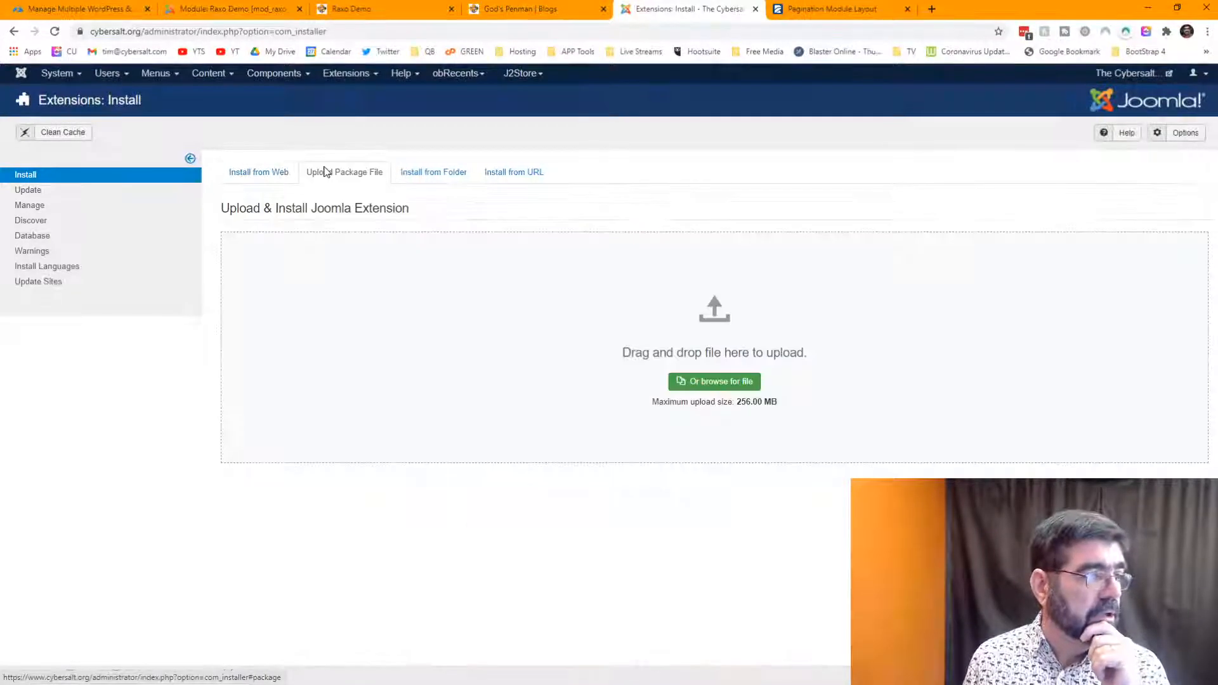
pyautogui.click(703, 384)
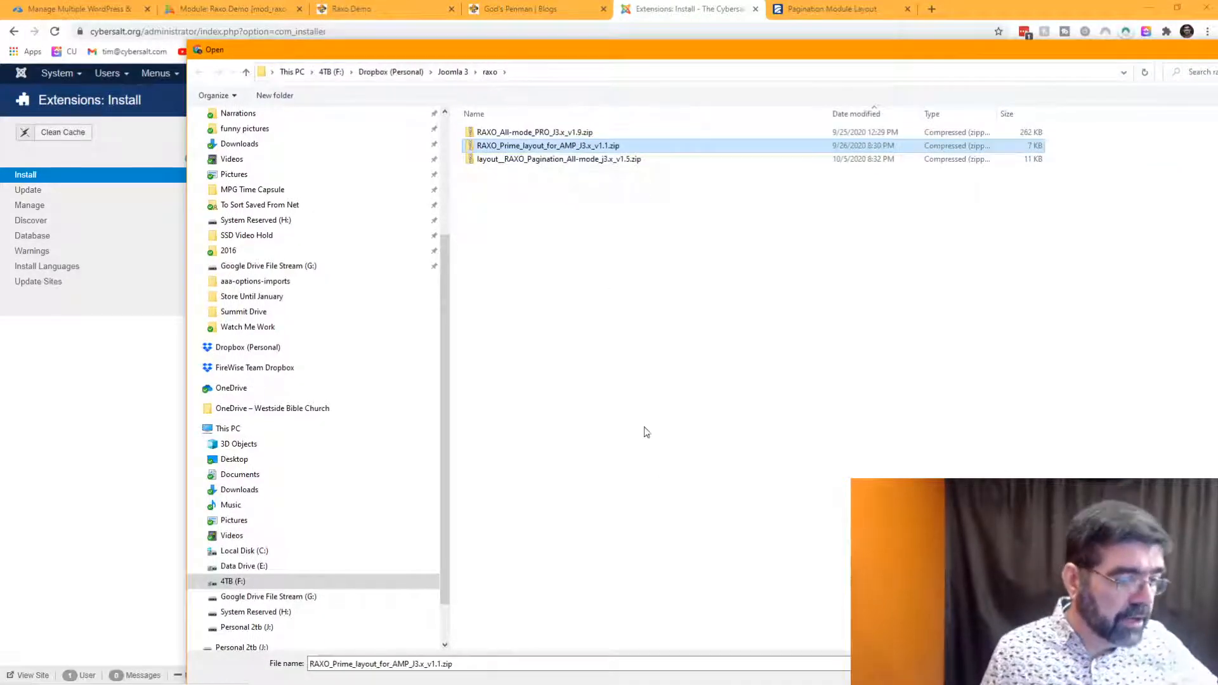
pyautogui.moveTo(800, 53); pyautogui.dragTo(686, 35)
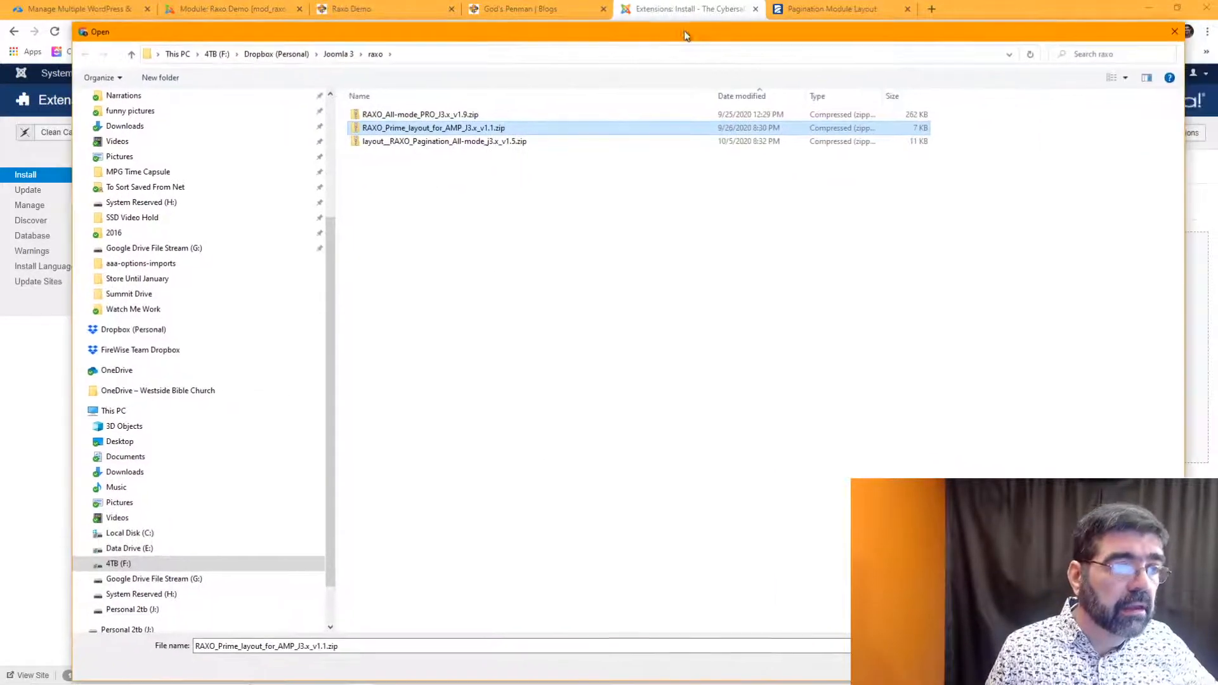
pyautogui.click(1077, 665)
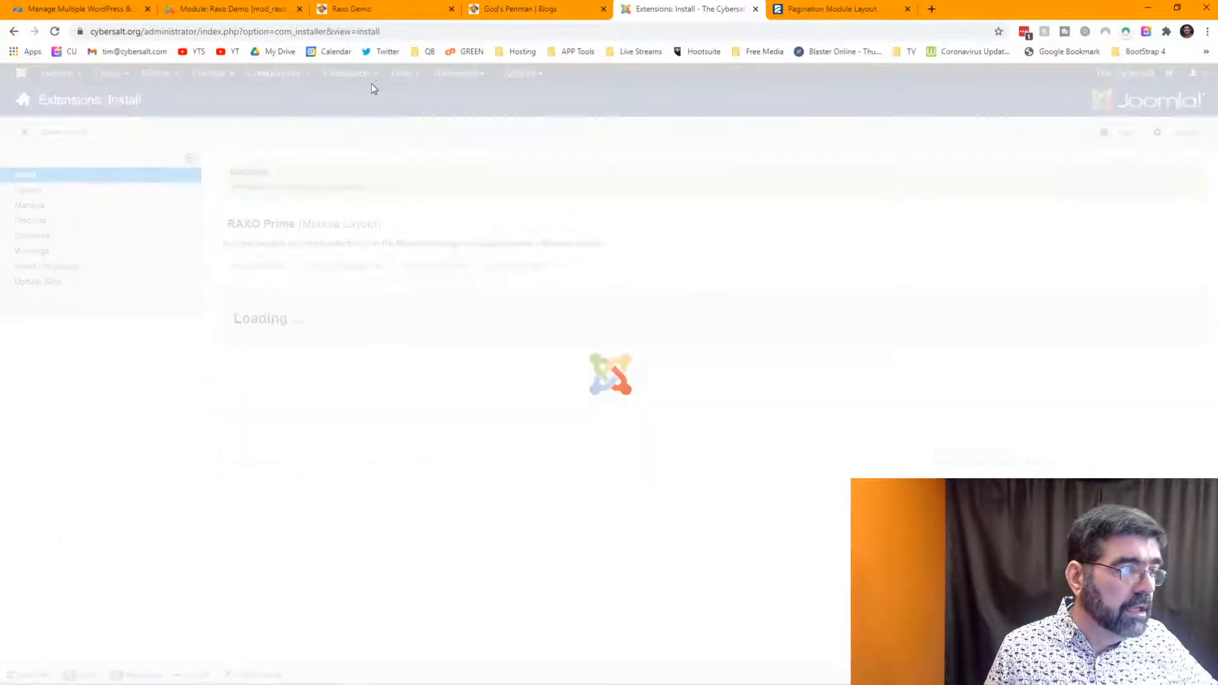
# - Upload the RAXO Prime layout package again through Upload Package File and clean the site cache
pyautogui.click(366, 80)
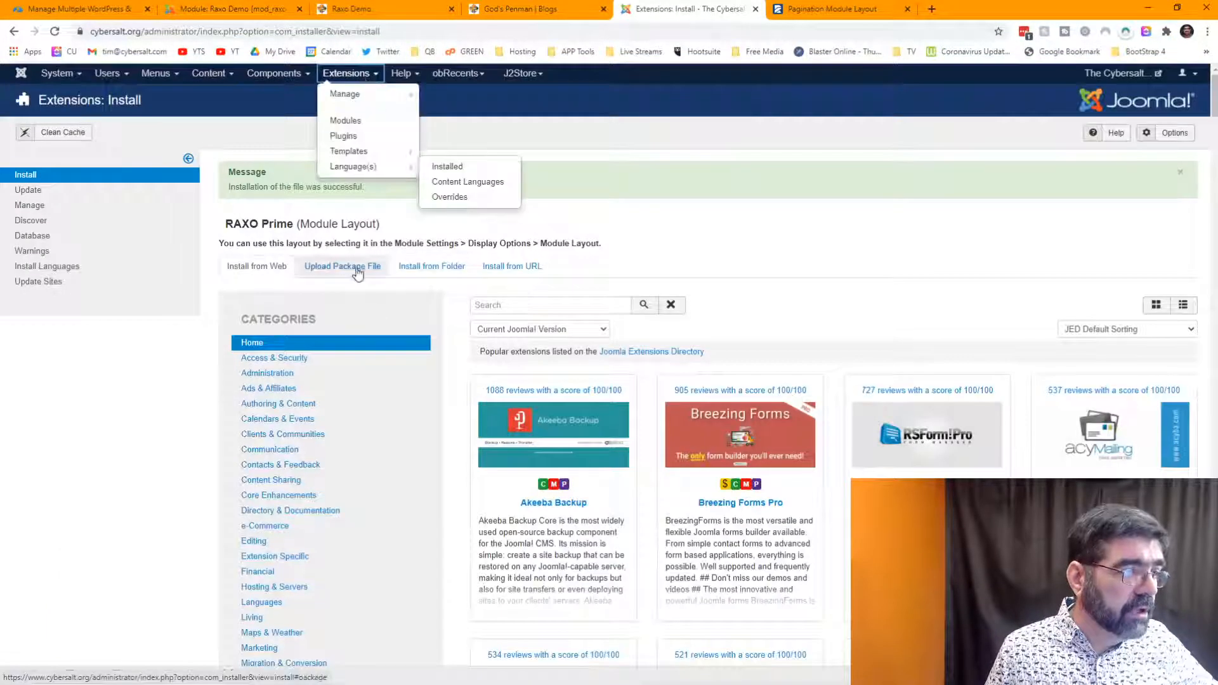
pyautogui.click(353, 269)
pyautogui.click(721, 477)
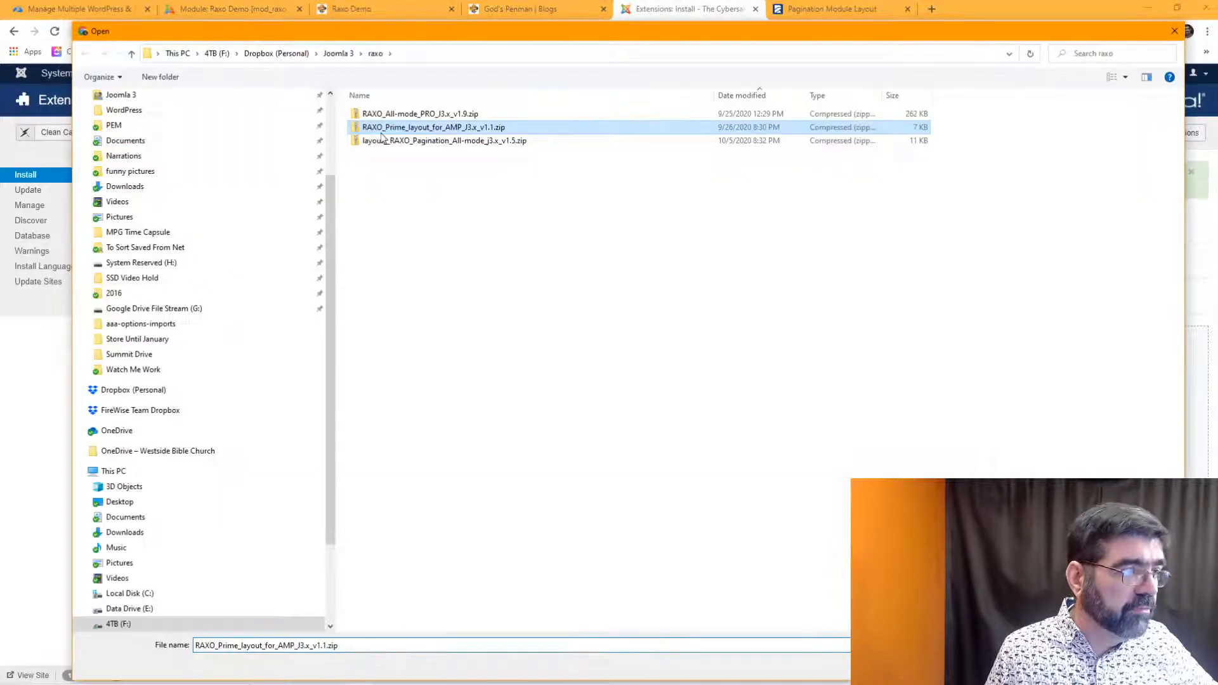
pyautogui.press('Return')
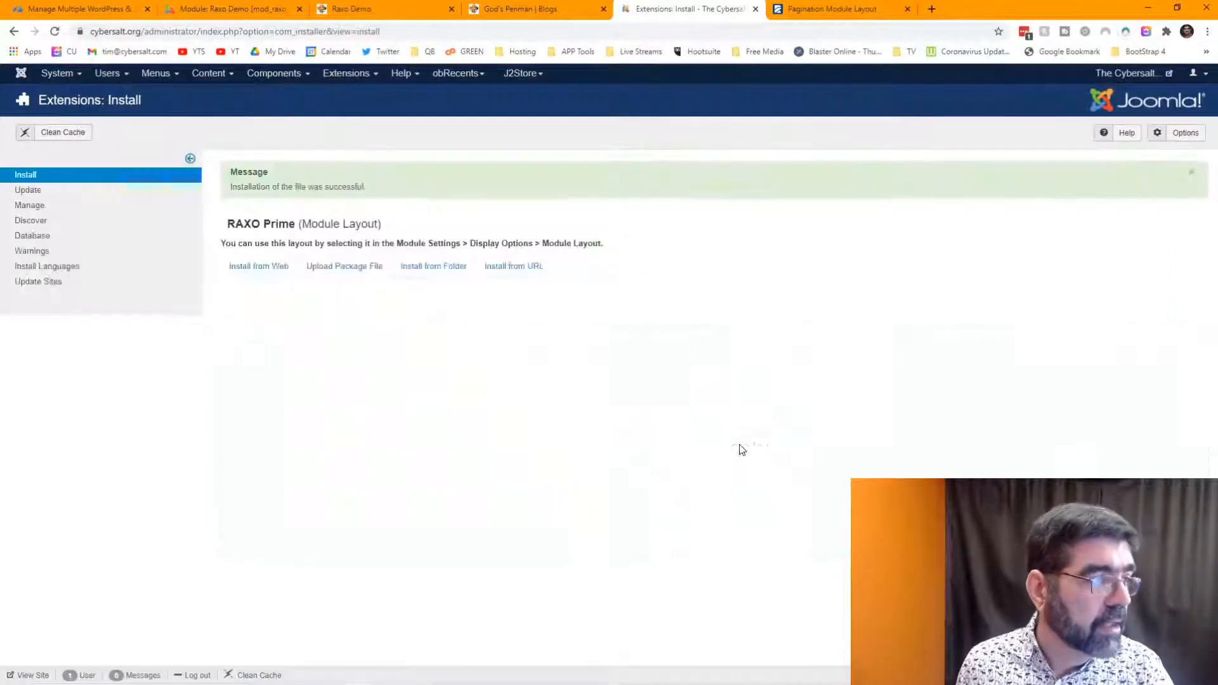
pyautogui.click(78, 131)
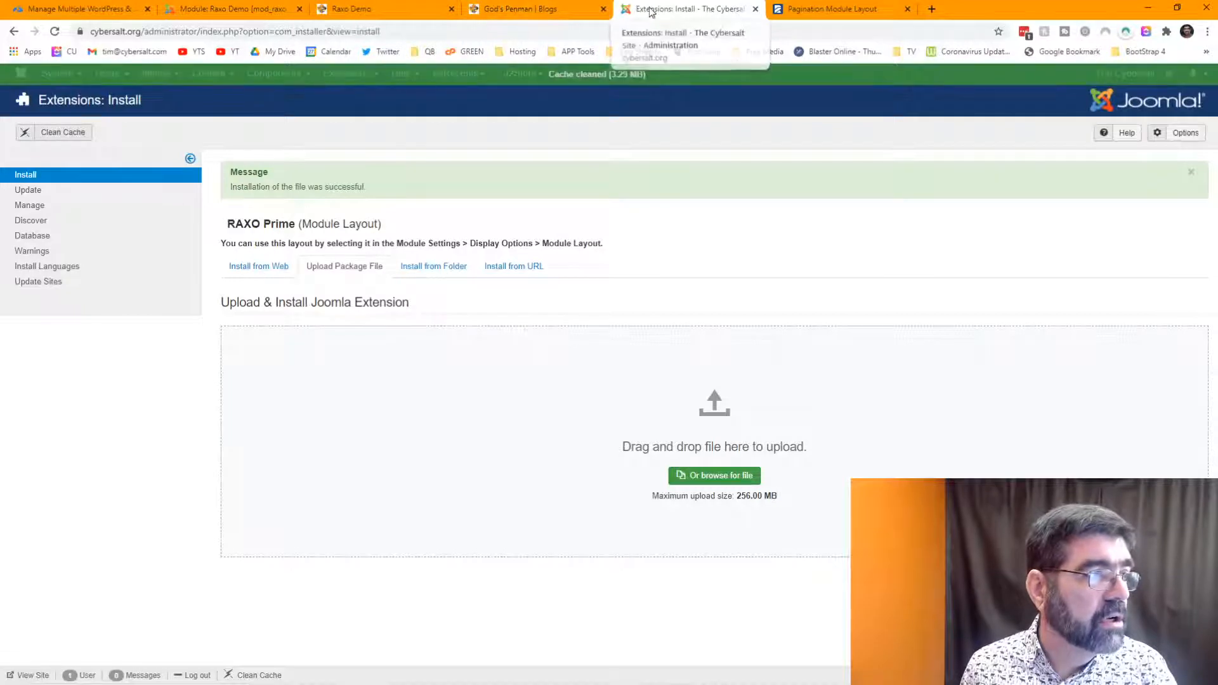
# - Reload the Raxo Demo front-end page and review the module's source and filter settings
pyautogui.click(378, 10)
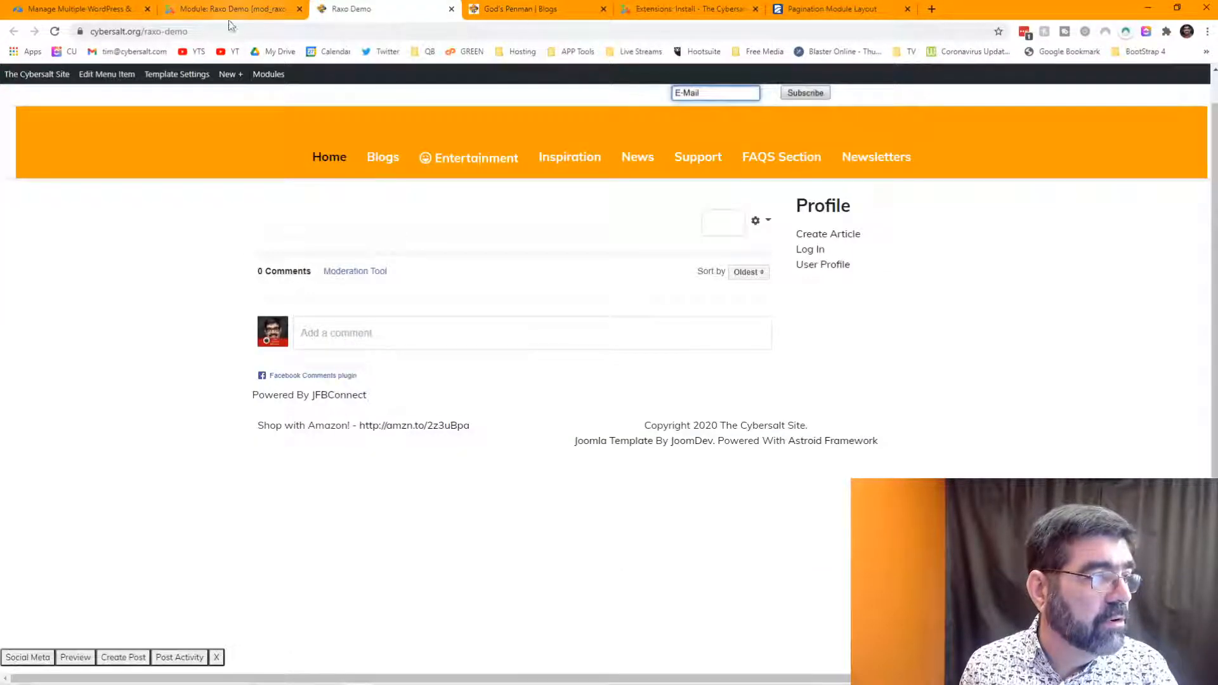
pyautogui.click(55, 31)
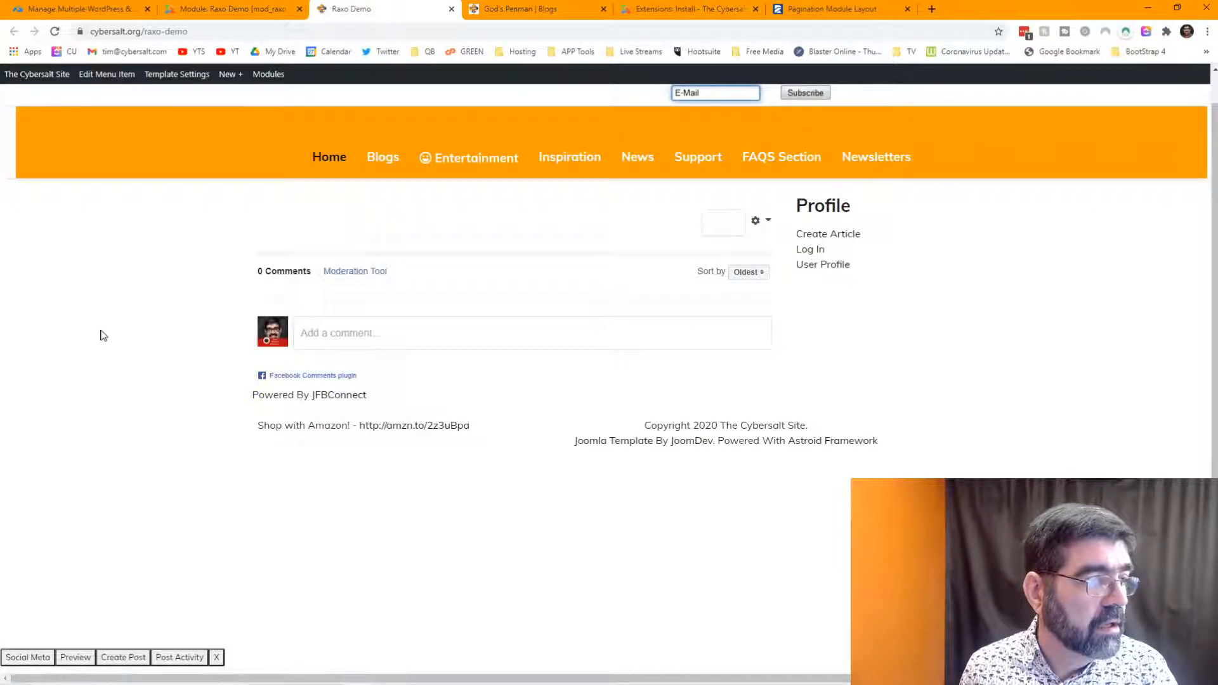
pyautogui.click(218, 10)
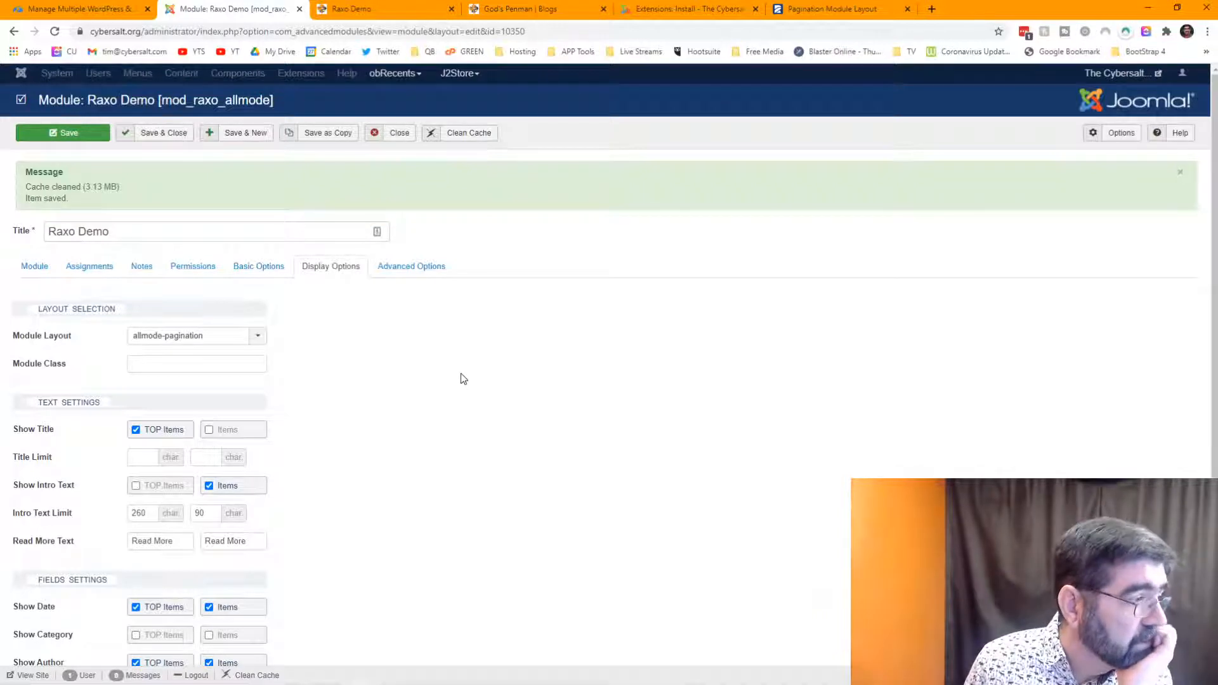
pyautogui.scroll(-5, 462, 379)
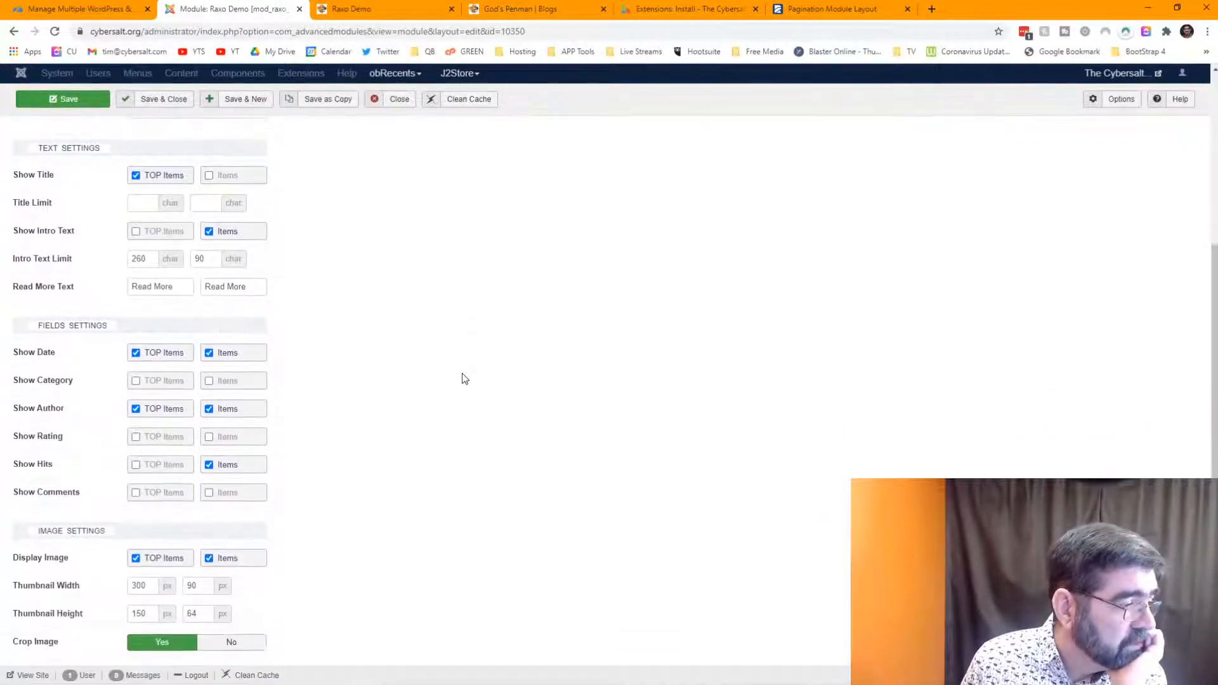
pyautogui.scroll(5, 462, 373)
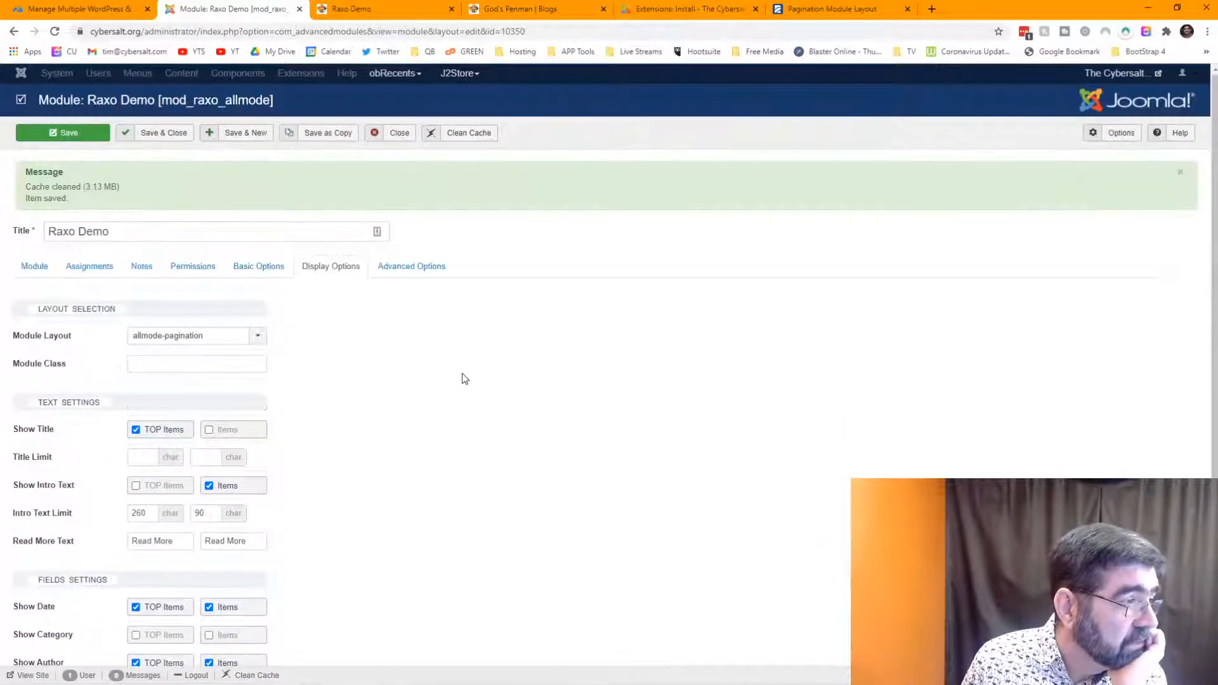
pyautogui.click(264, 276)
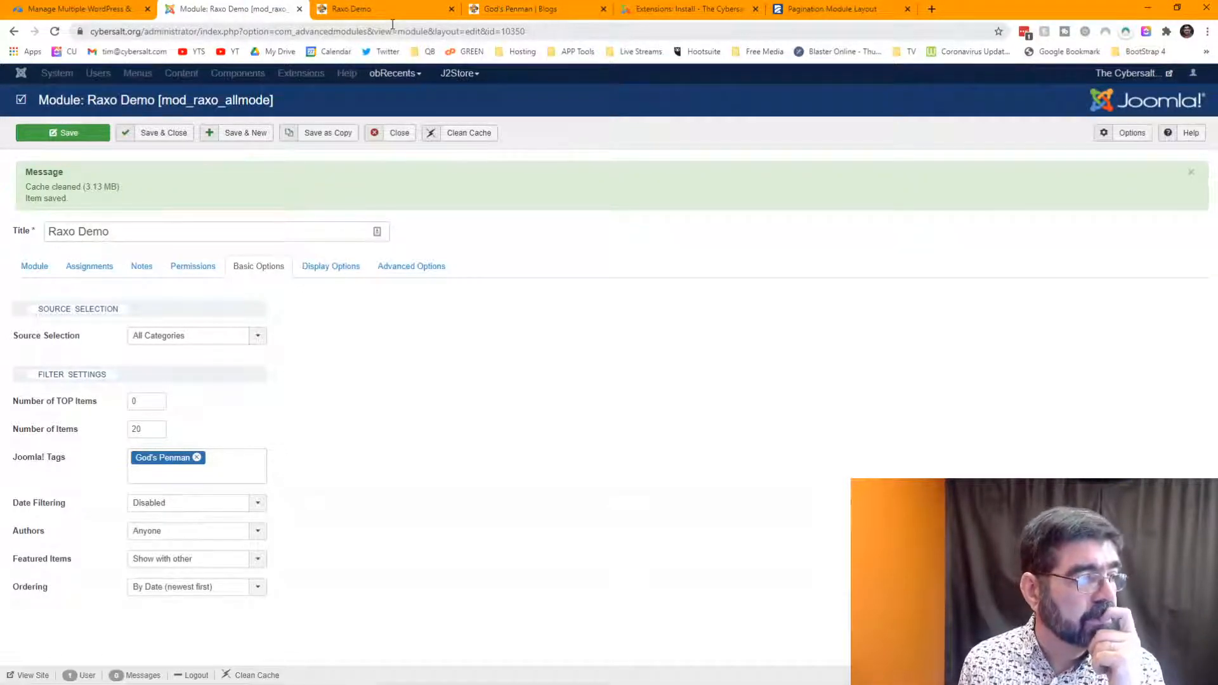
# - Open the Raxo Demo article for editing from Content > Articles
pyautogui.click(384, 7)
pyautogui.click(718, 8)
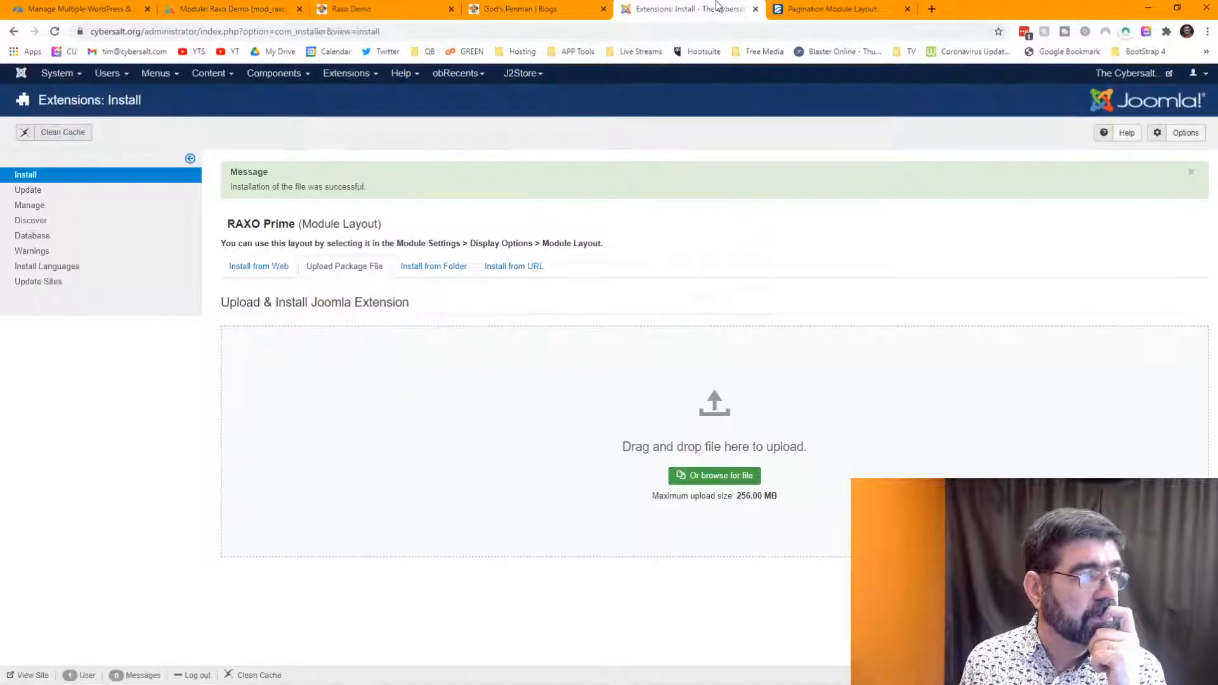
pyautogui.click(209, 73)
pyautogui.click(204, 99)
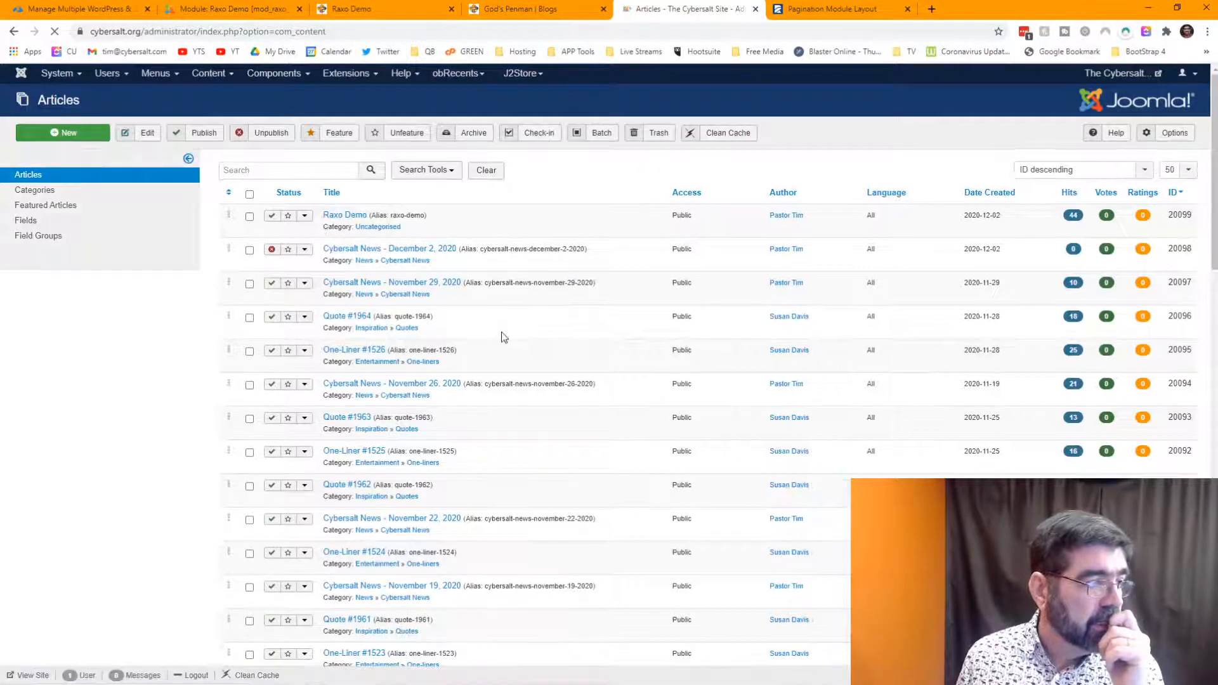
pyautogui.click(345, 215)
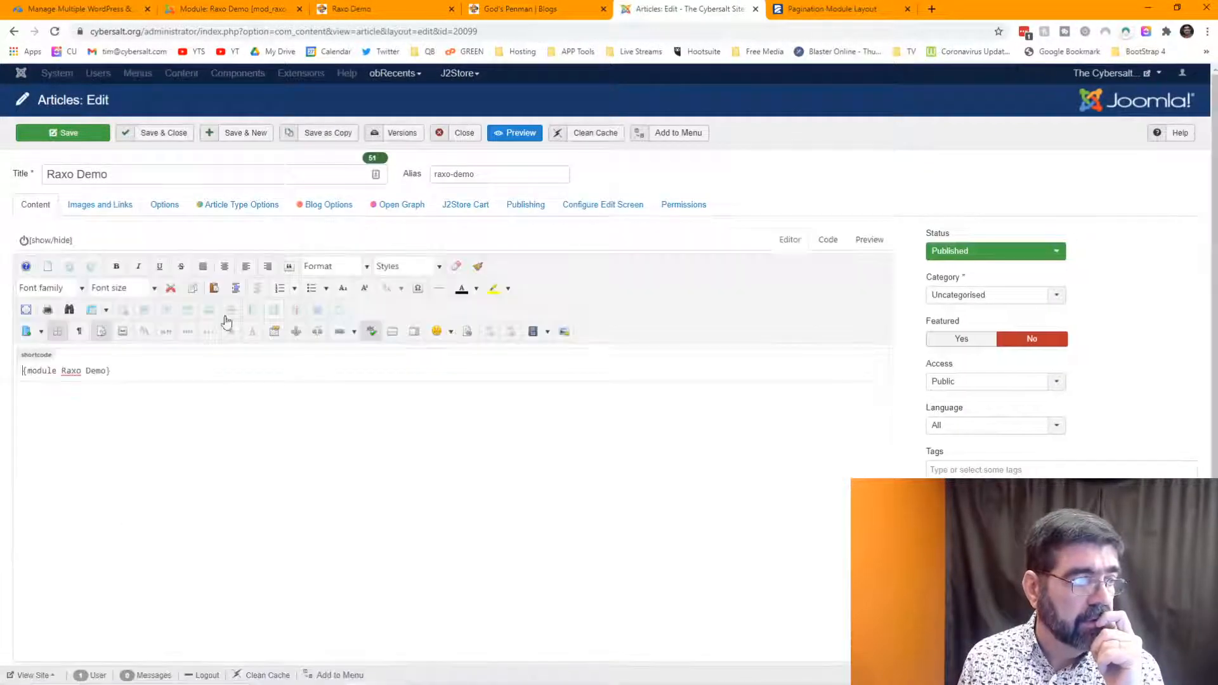
pyautogui.click(234, 8)
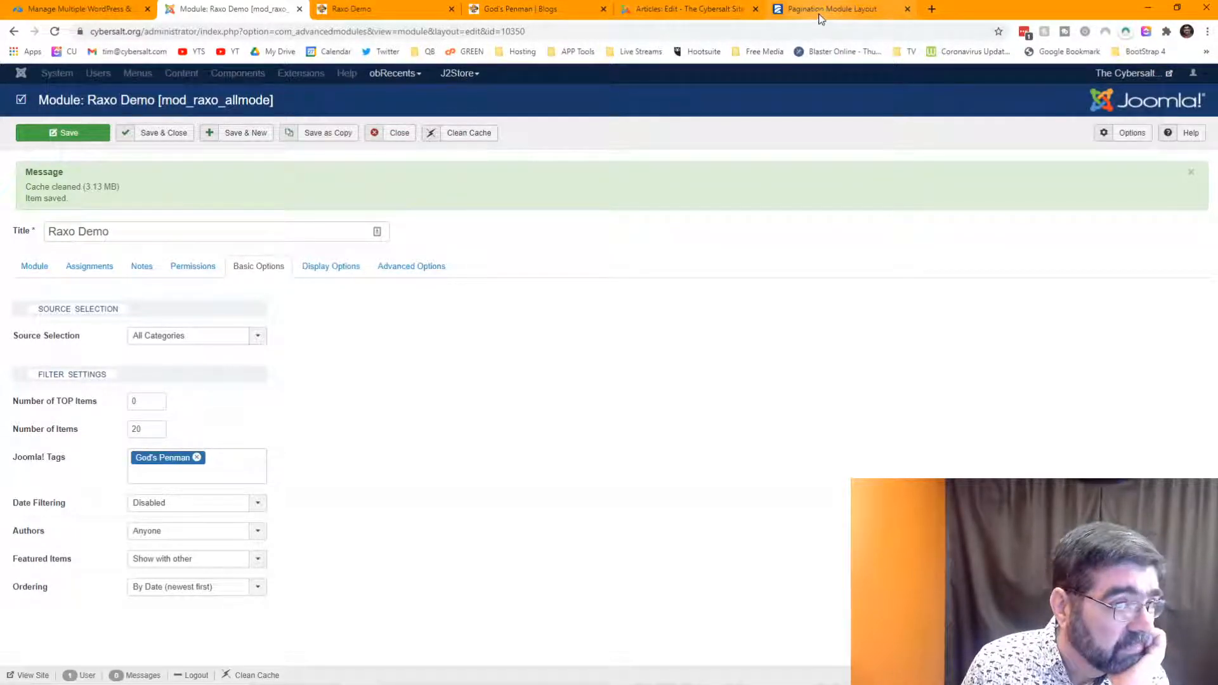
# - Delete the {module Raxo Demo} shortcode from the Raxo Demo article
pyautogui.click(690, 12)
pyautogui.moveTo(125, 374); pyautogui.dragTo(6, 381)
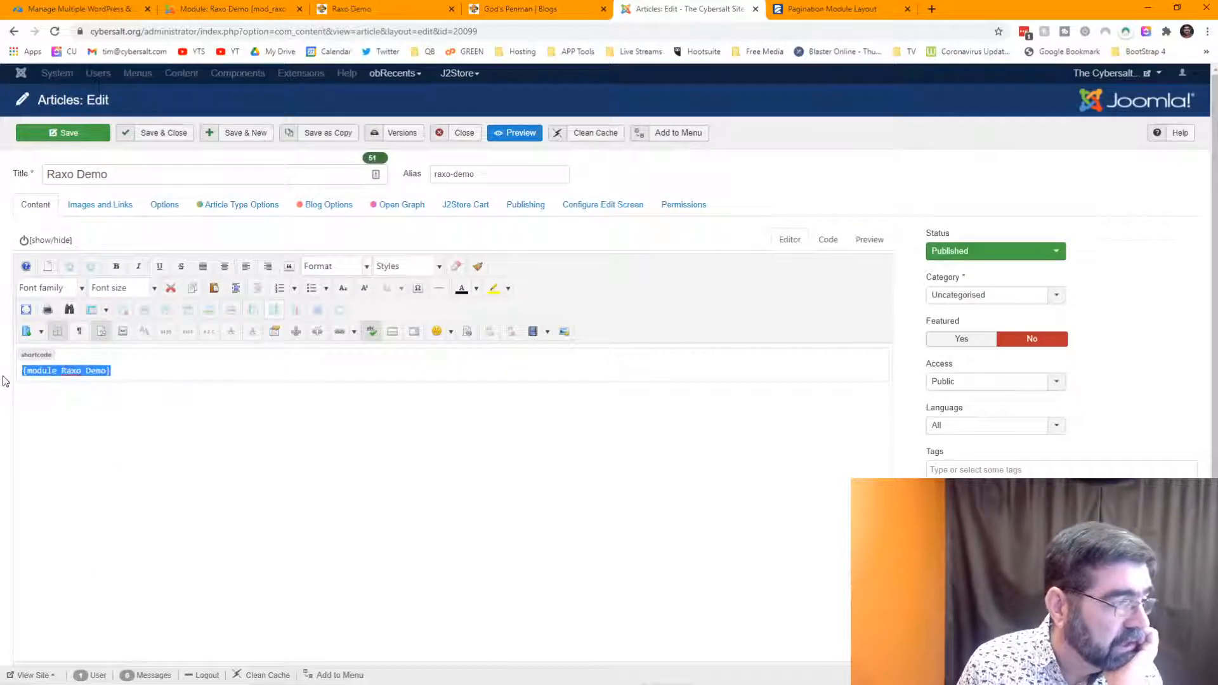
pyautogui.press('BackSpace')
pyautogui.scroll(-1, 223, 381)
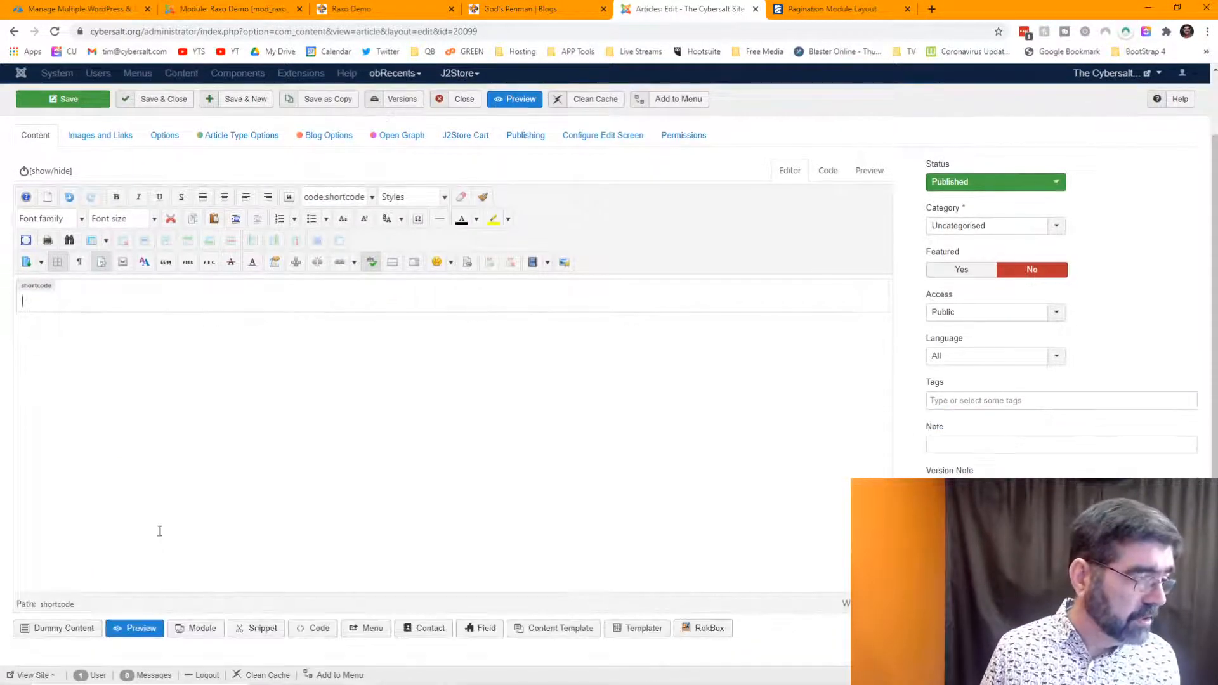
# - Insert module ID 10350 by searching 'raxo' in the Module picker, then save the article
pyautogui.click(194, 627)
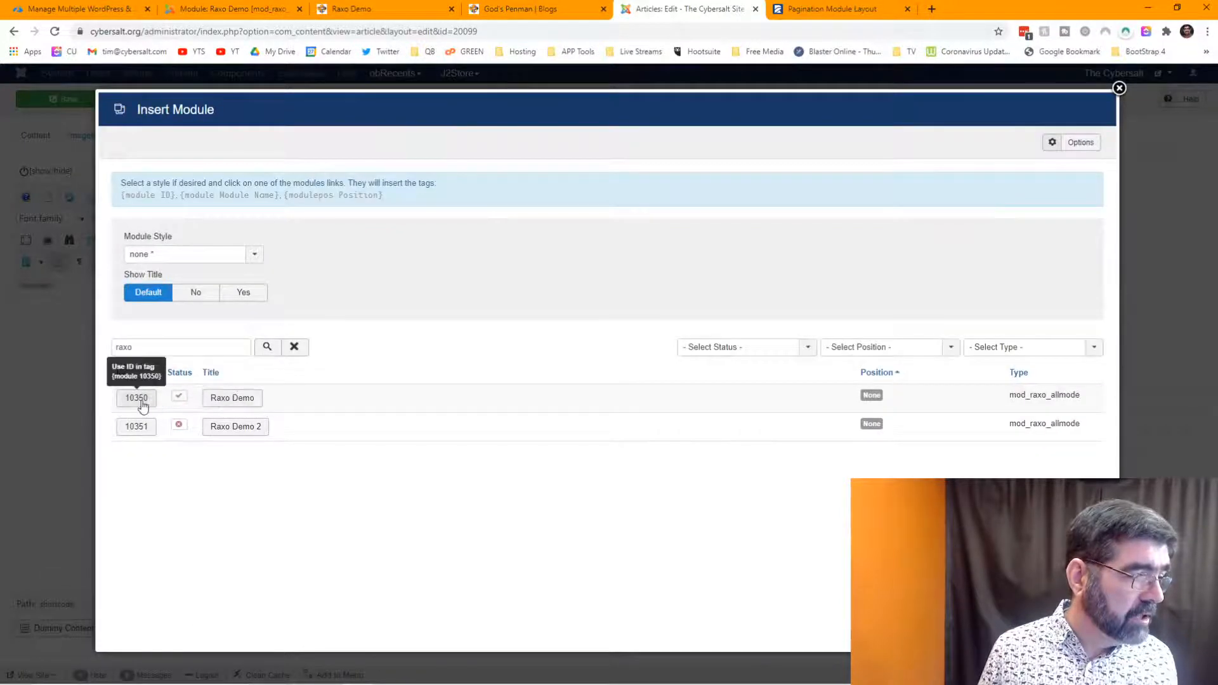
pyautogui.click(267, 346)
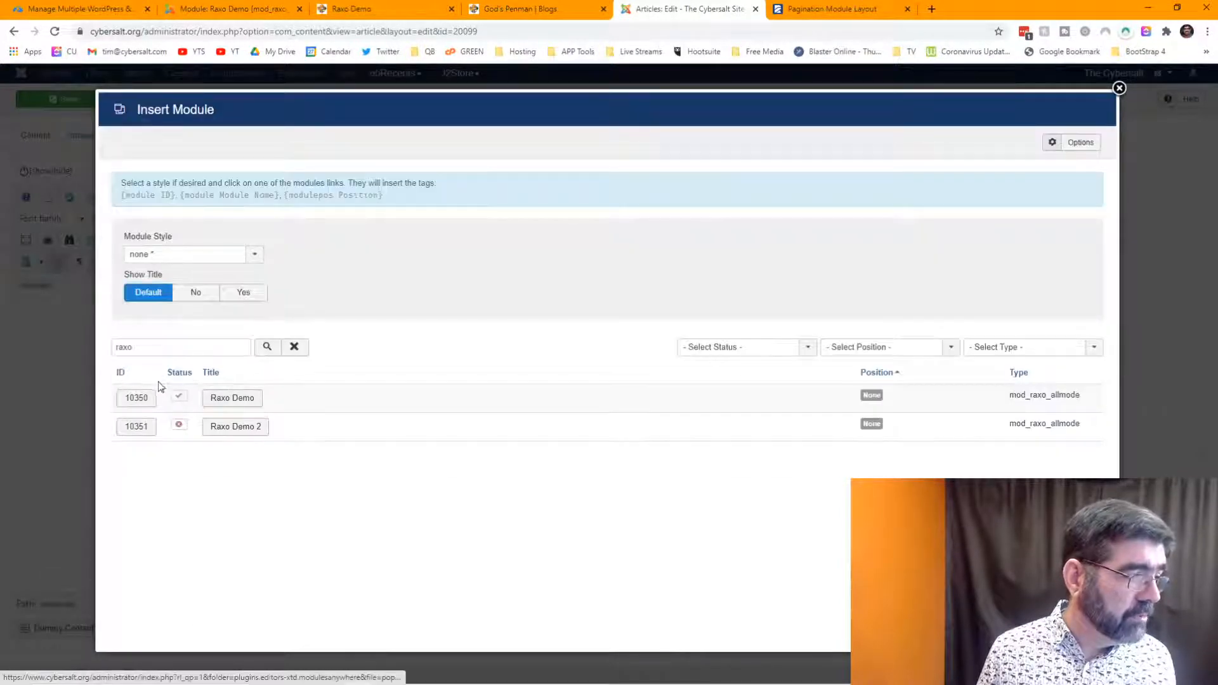
pyautogui.click(140, 392)
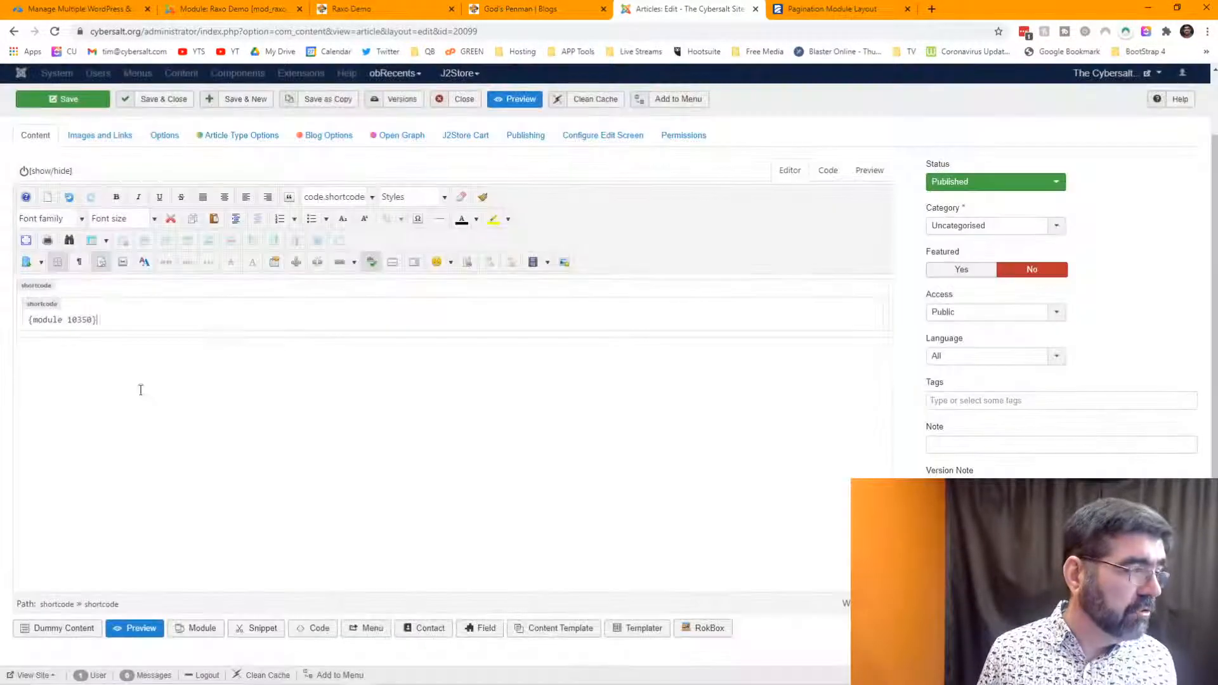
pyautogui.click(89, 103)
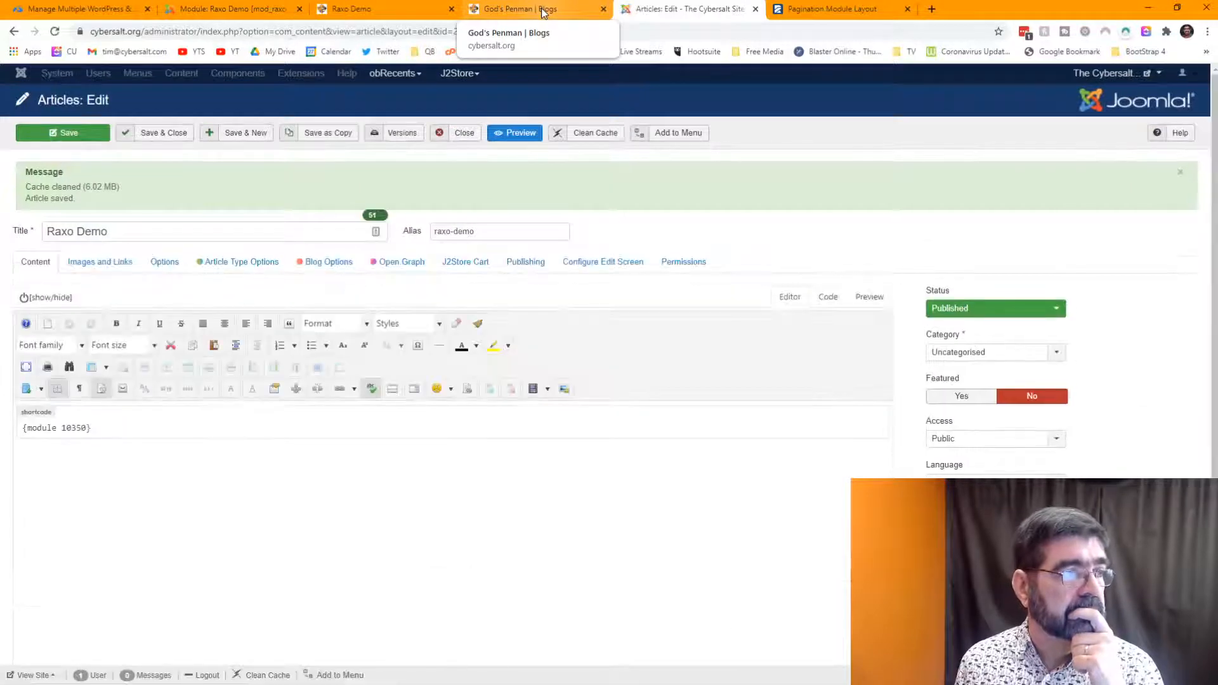
# - Reload the Raxo Demo page, then review the module's allmode-pagination Display Options
pyautogui.click(353, 8)
pyautogui.click(56, 32)
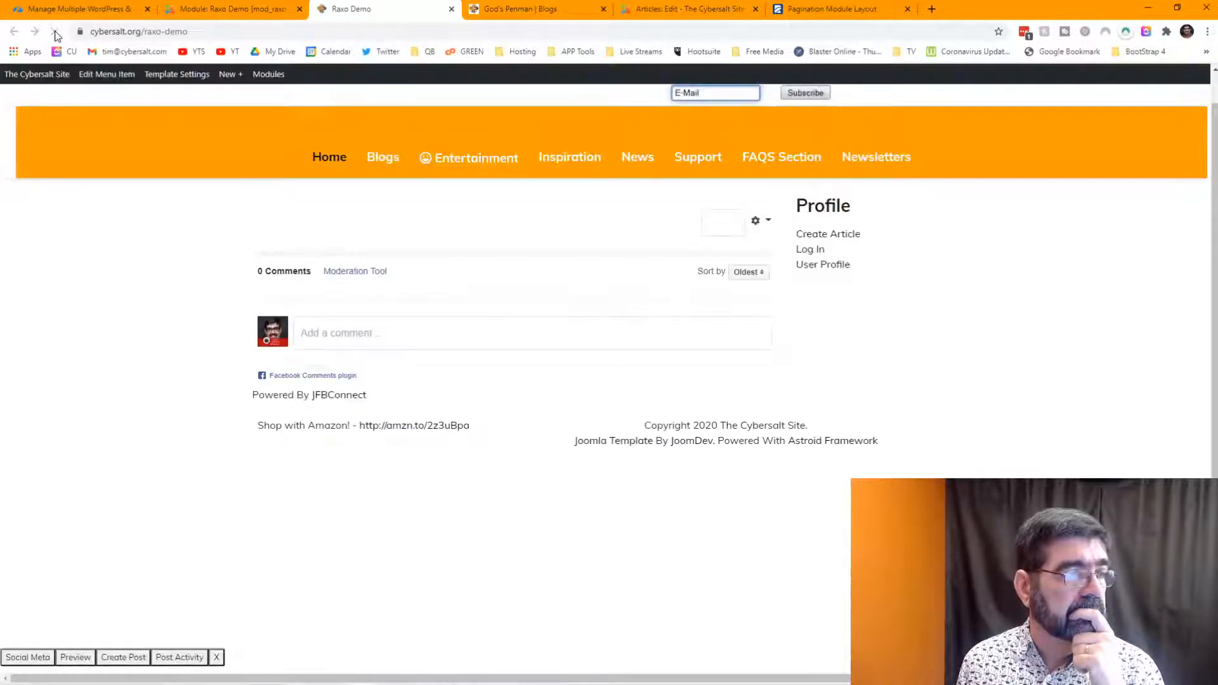
pyautogui.click(236, 8)
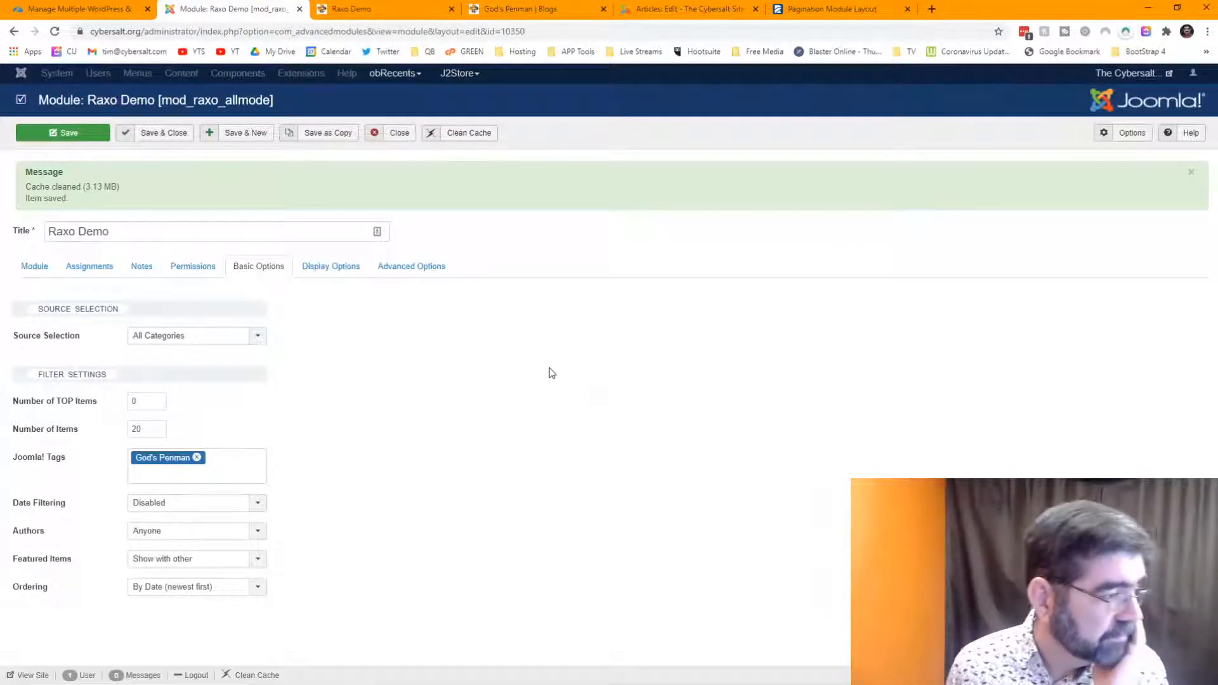
pyautogui.click(325, 272)
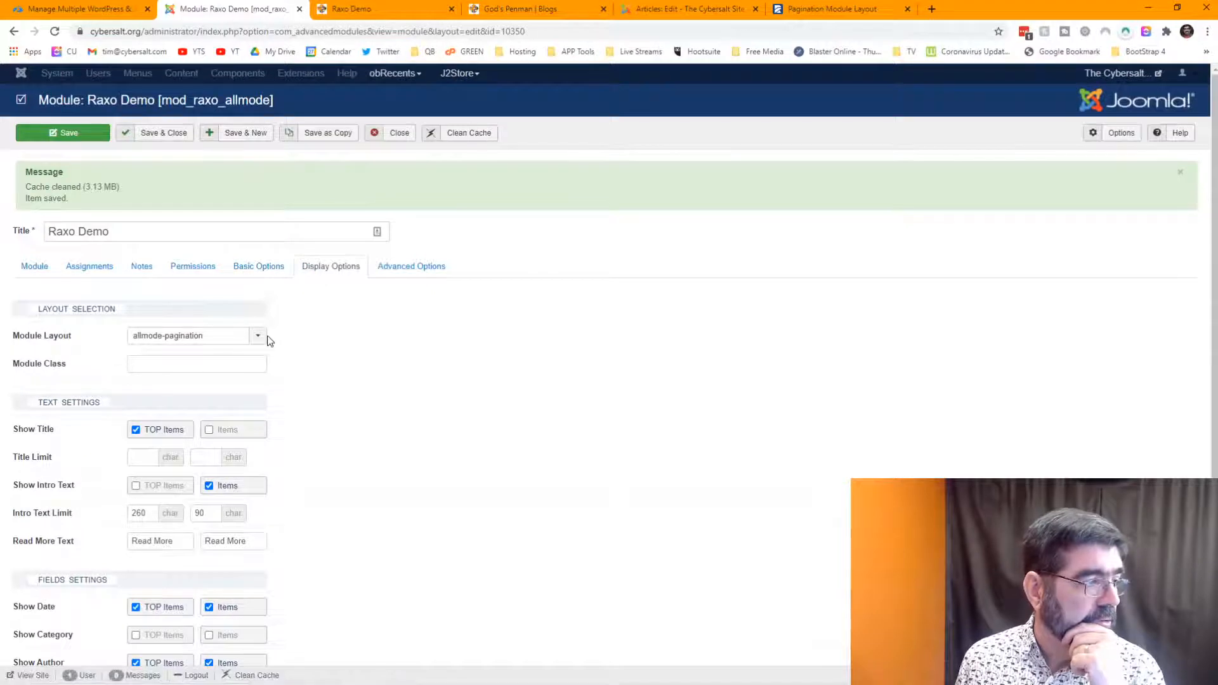
pyautogui.scroll(-2, 382, 372)
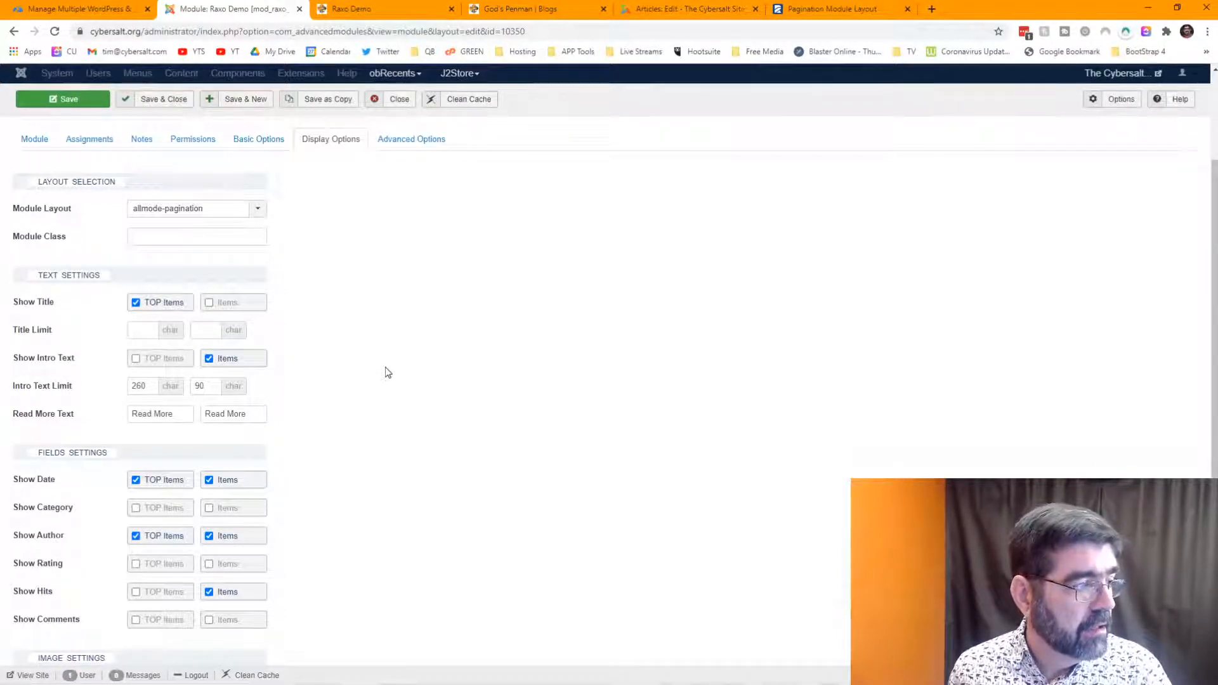
pyautogui.scroll(-2, 387, 372)
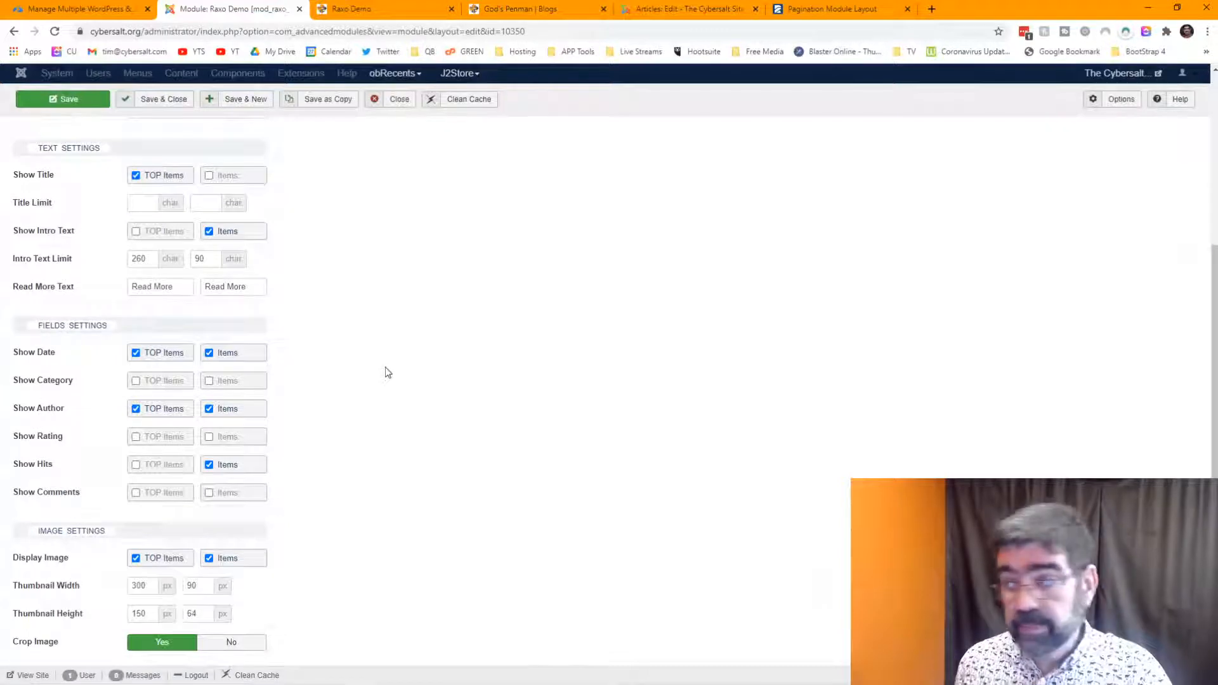
pyautogui.scroll(-1, 388, 373)
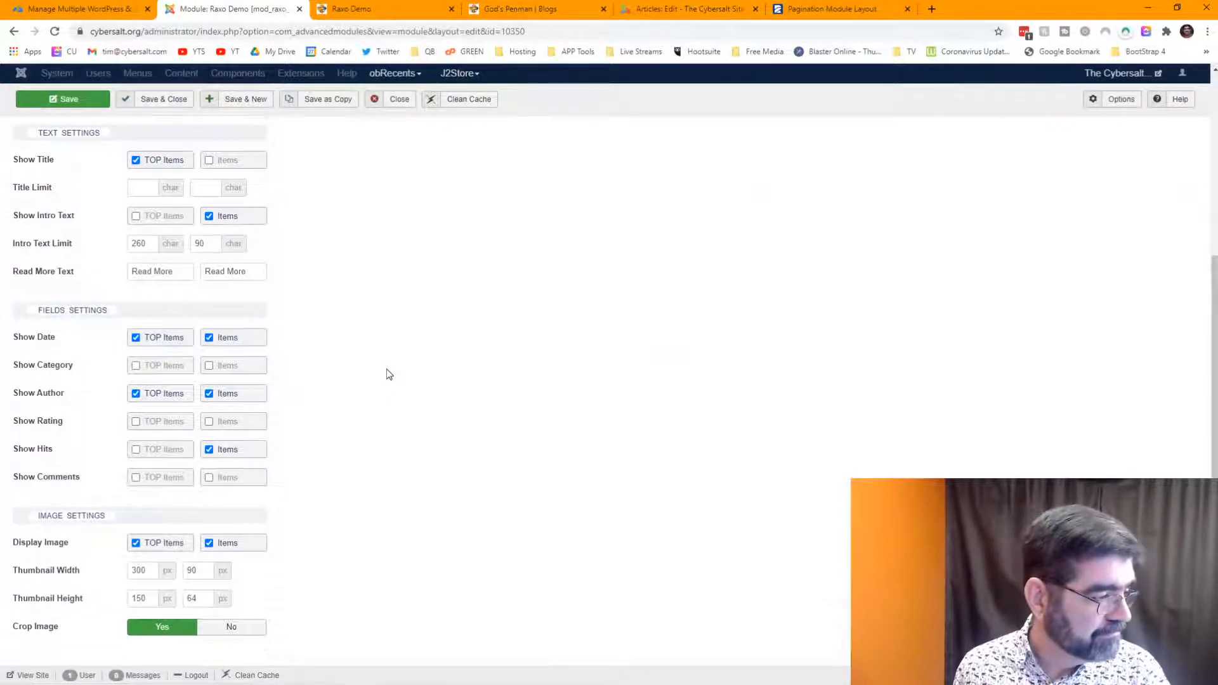
pyautogui.scroll(5, 389, 375)
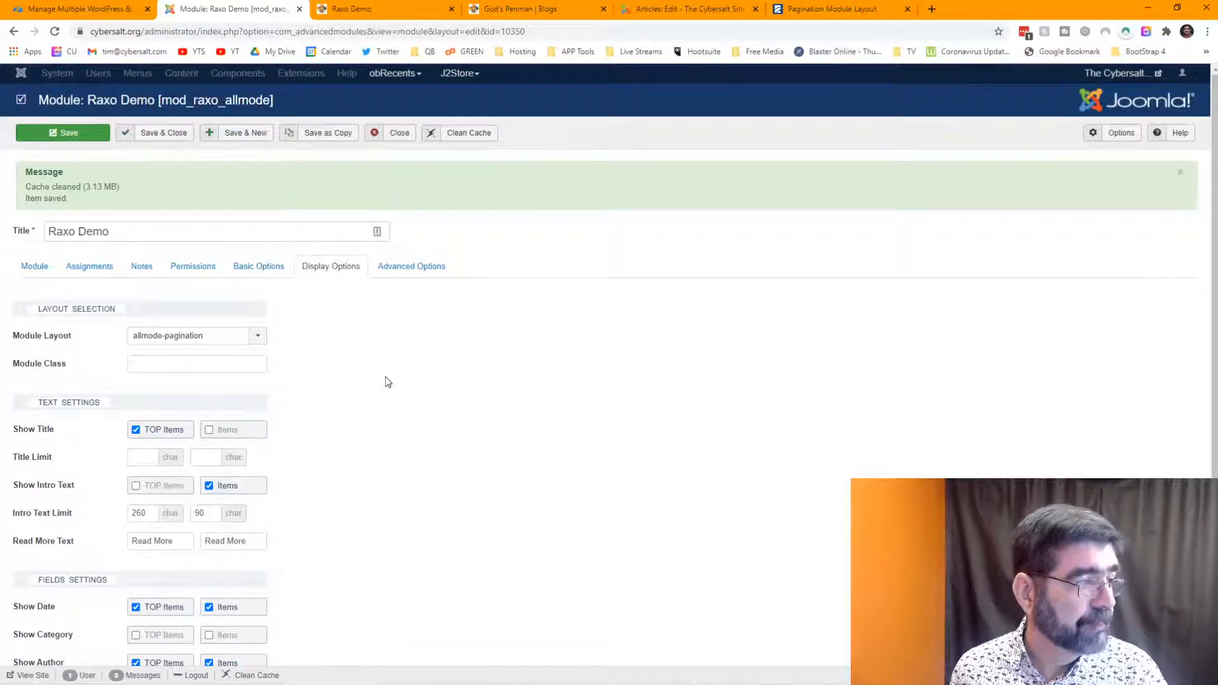
# - Switch the Module Layout to allmode-portal, save, and reload the Raxo Demo page
pyautogui.click(254, 336)
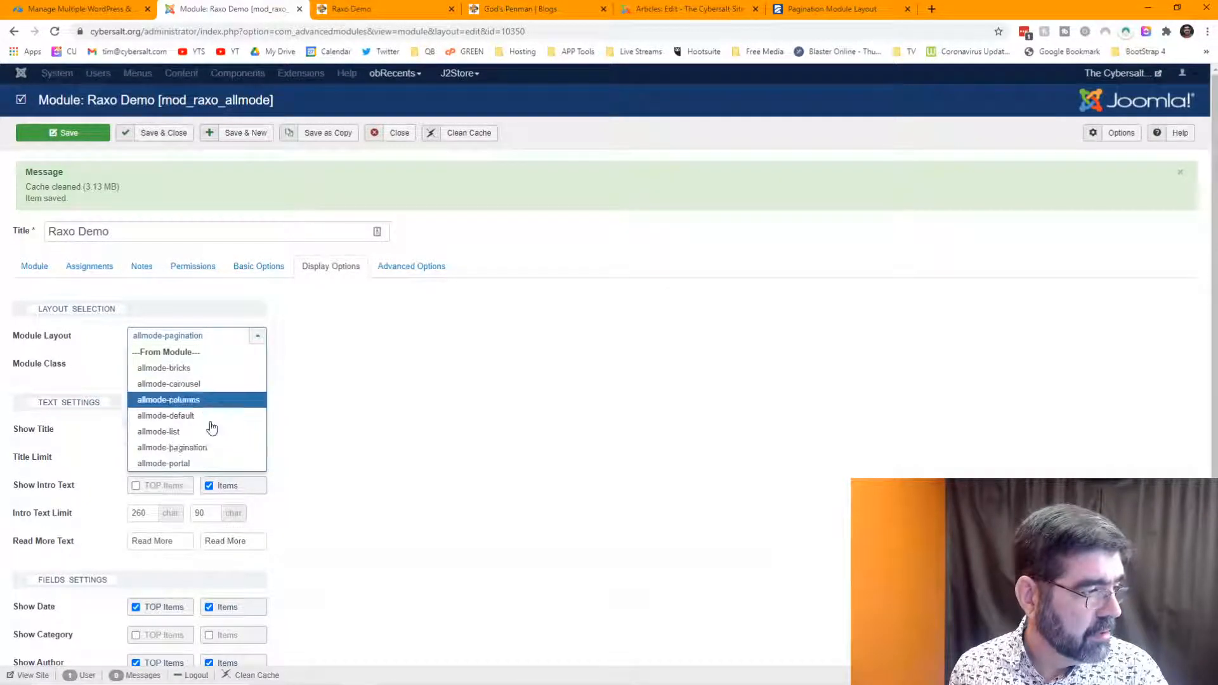
pyautogui.click(210, 464)
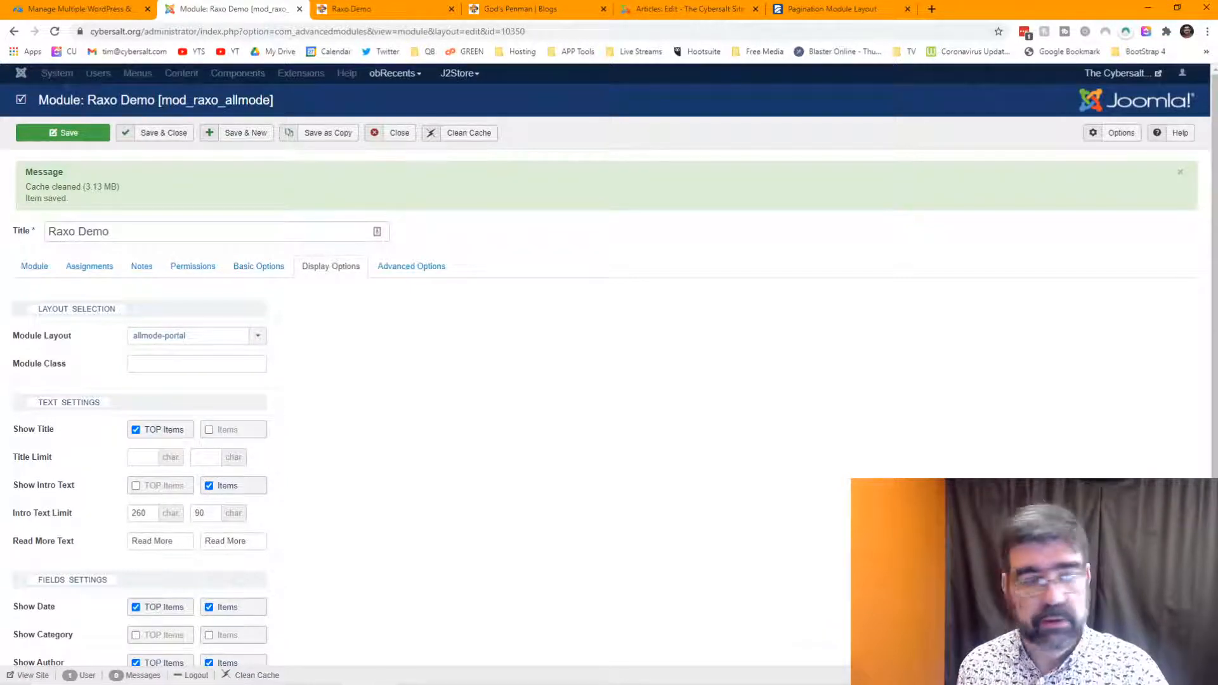
pyautogui.click(68, 135)
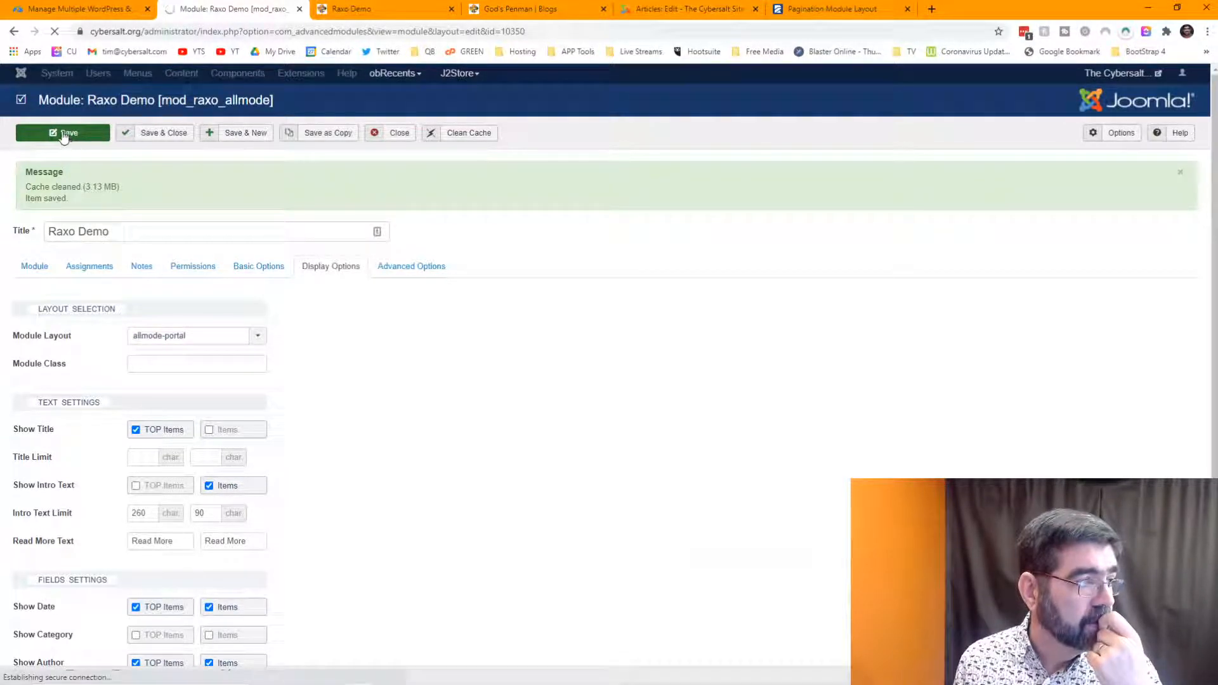
pyautogui.click(362, 7)
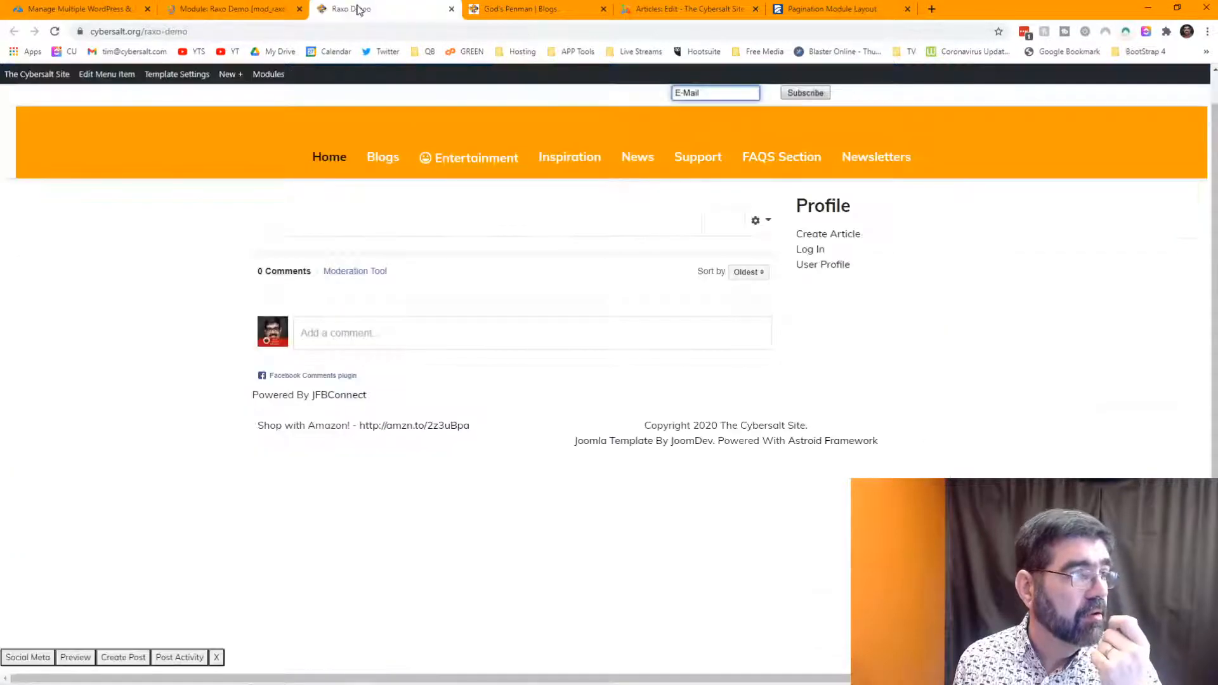
pyautogui.click(54, 33)
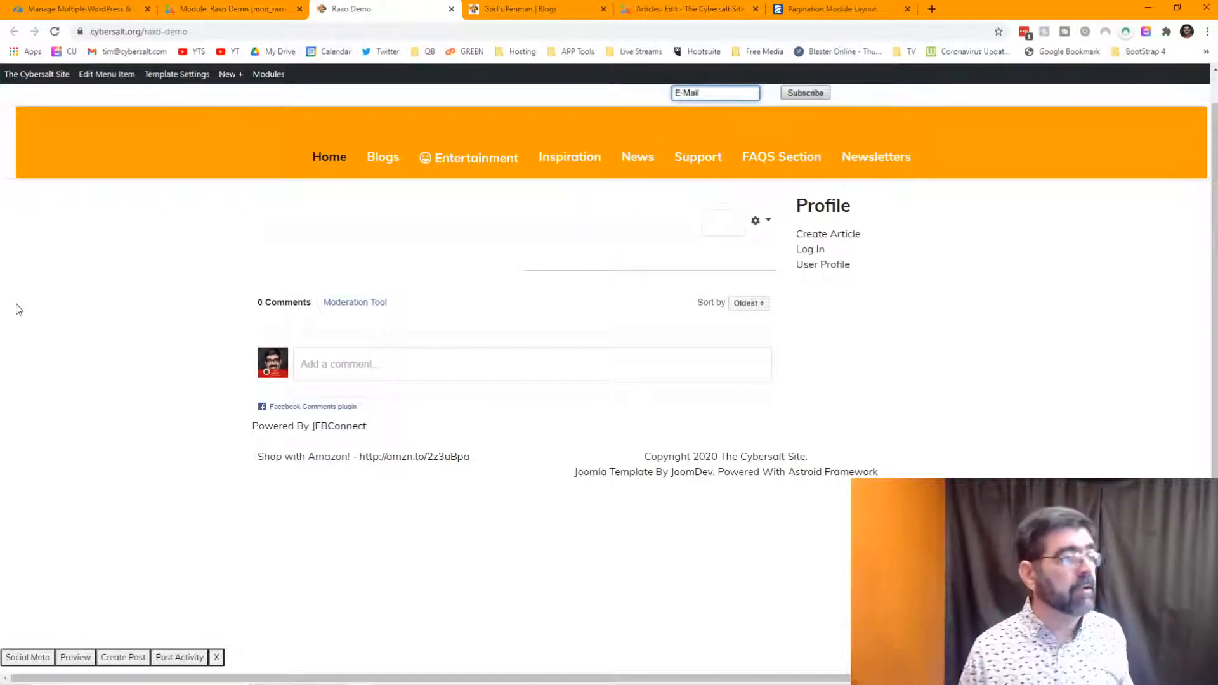
# - Look over the module's Advanced Options settings
pyautogui.click(256, 8)
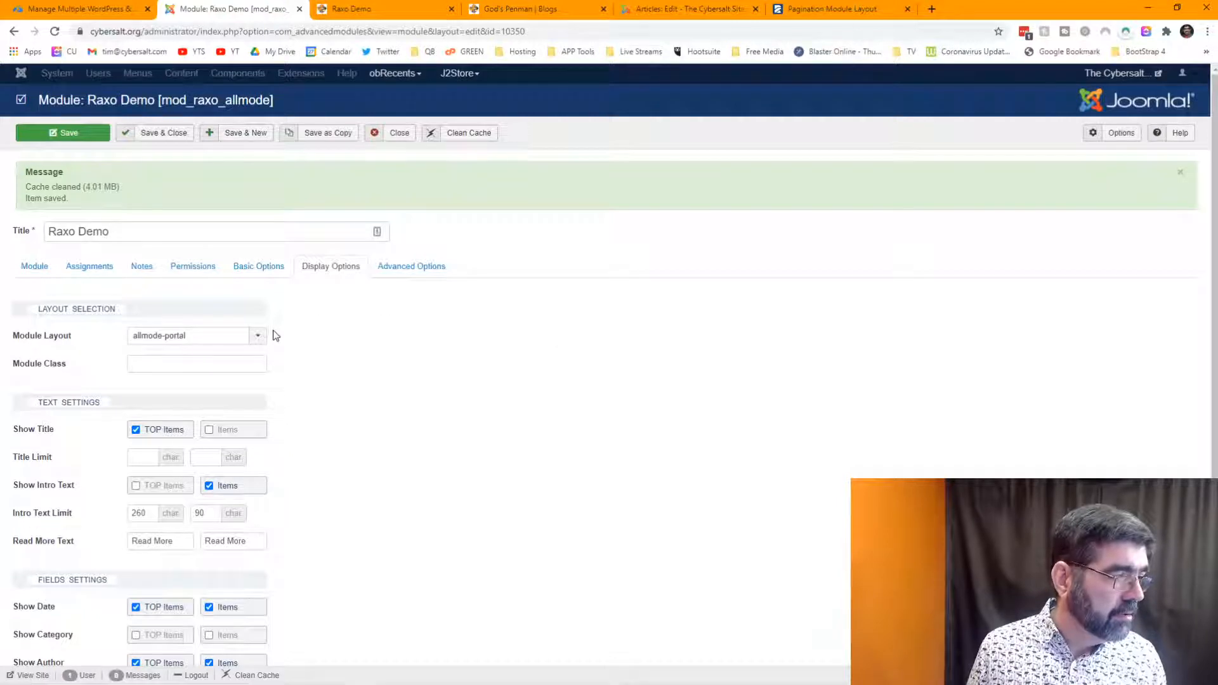
pyautogui.click(405, 272)
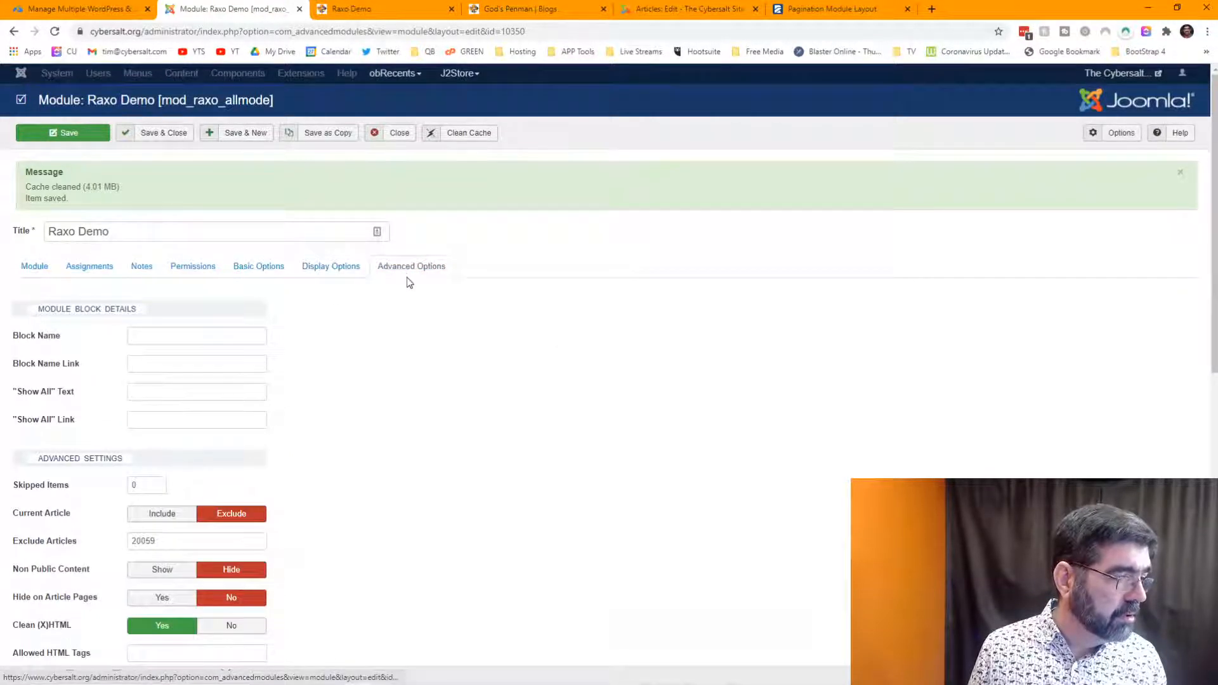
pyautogui.scroll(-5, 408, 279)
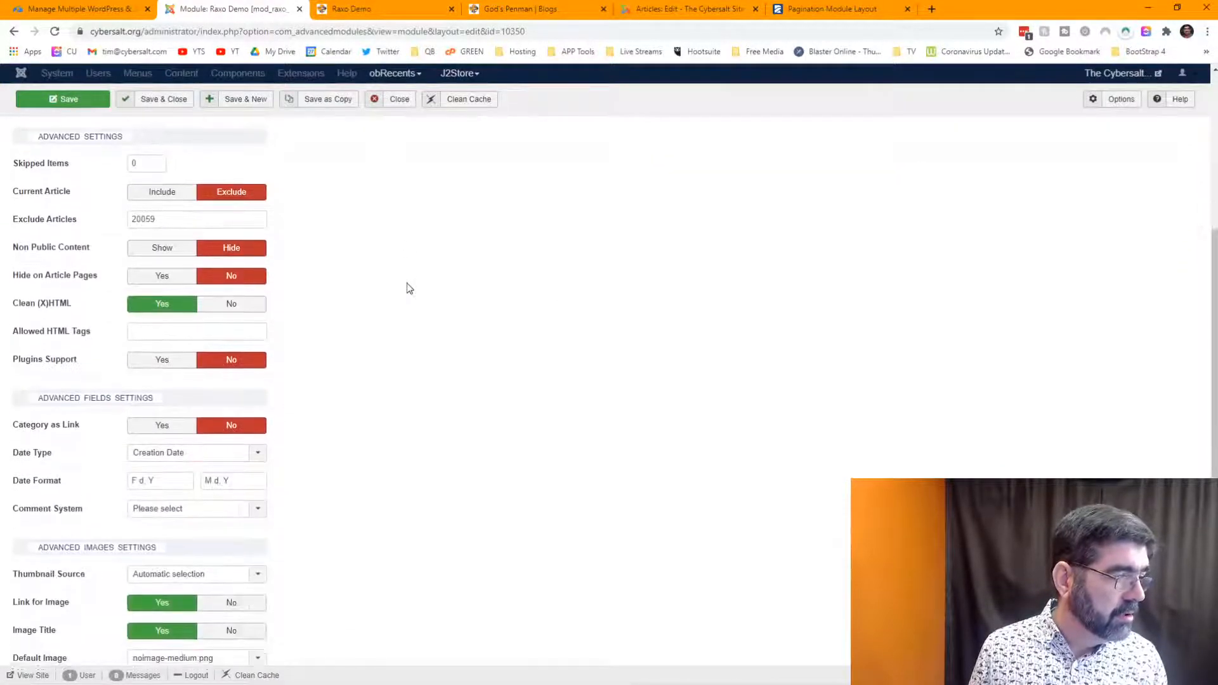
pyautogui.scroll(-5, 409, 288)
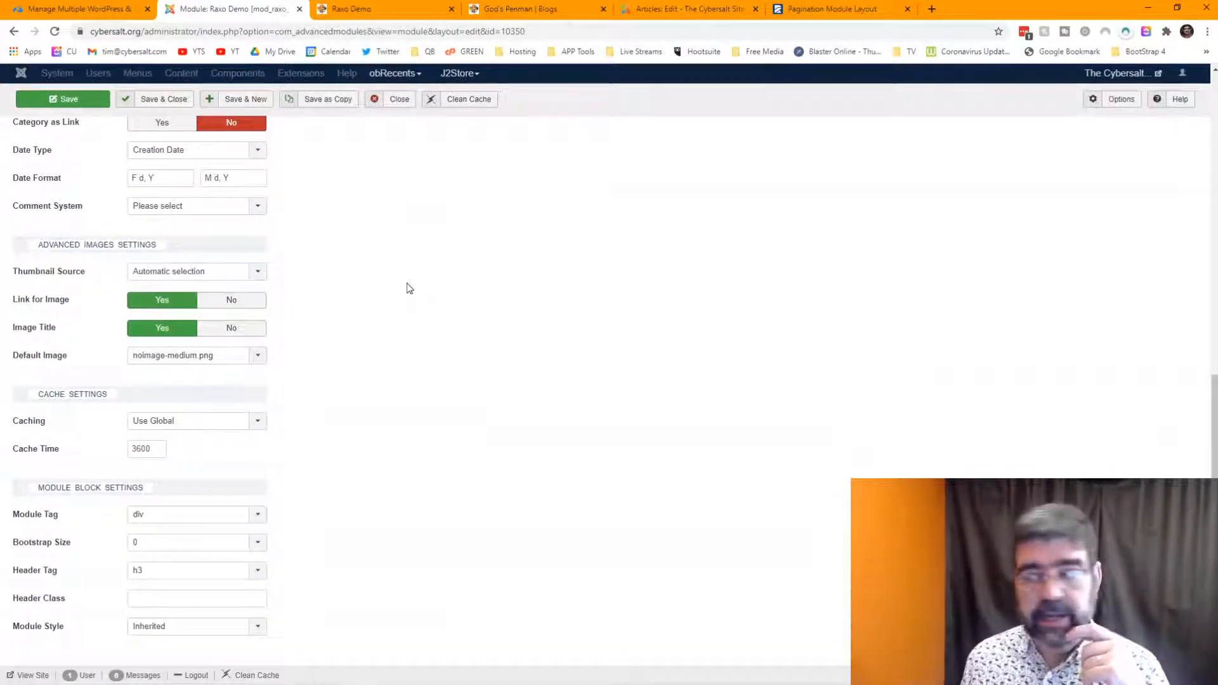
pyautogui.click(822, 15)
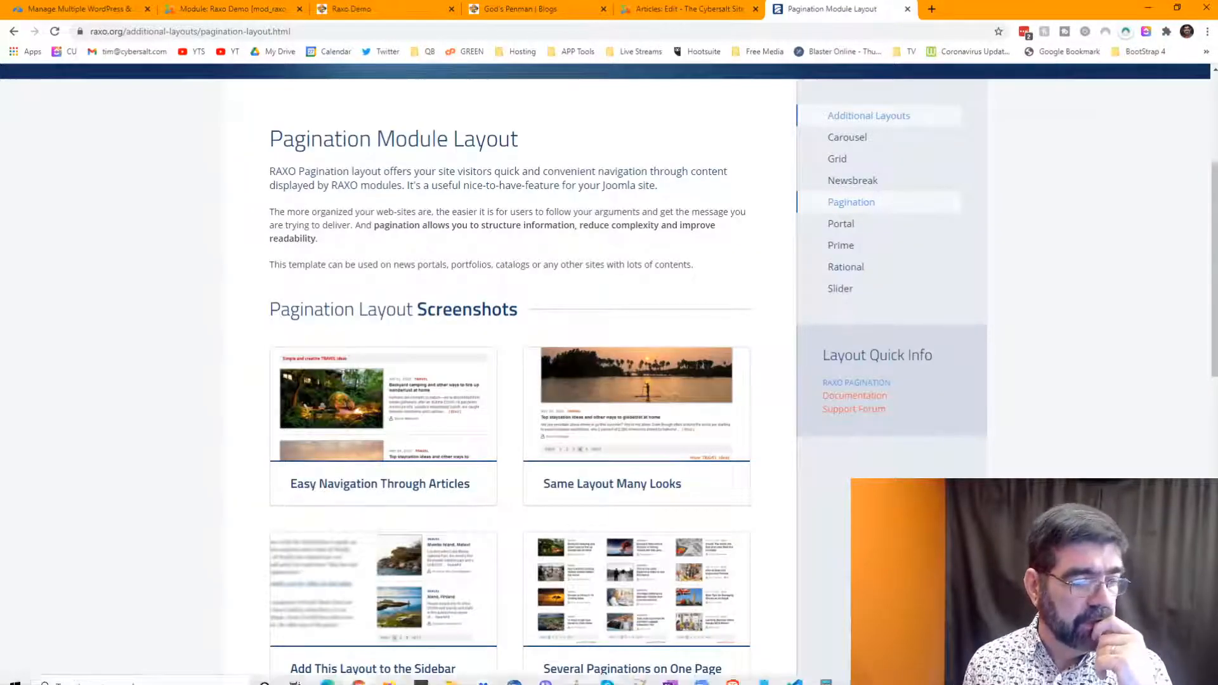
# - Scroll through the Pagination layout page's screenshots at a larger zoom level
pyautogui.scroll(-3, 548, 305)
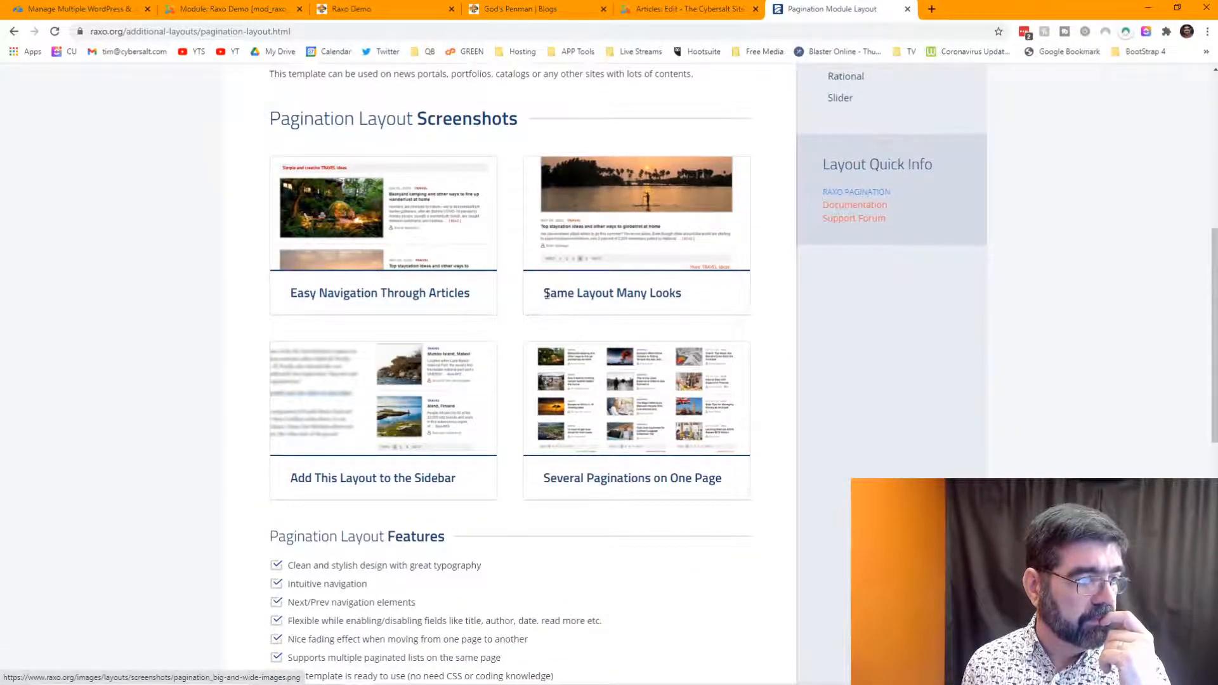
pyautogui.scroll(3, 547, 301)
pyautogui.scroll(-3, 481, 238)
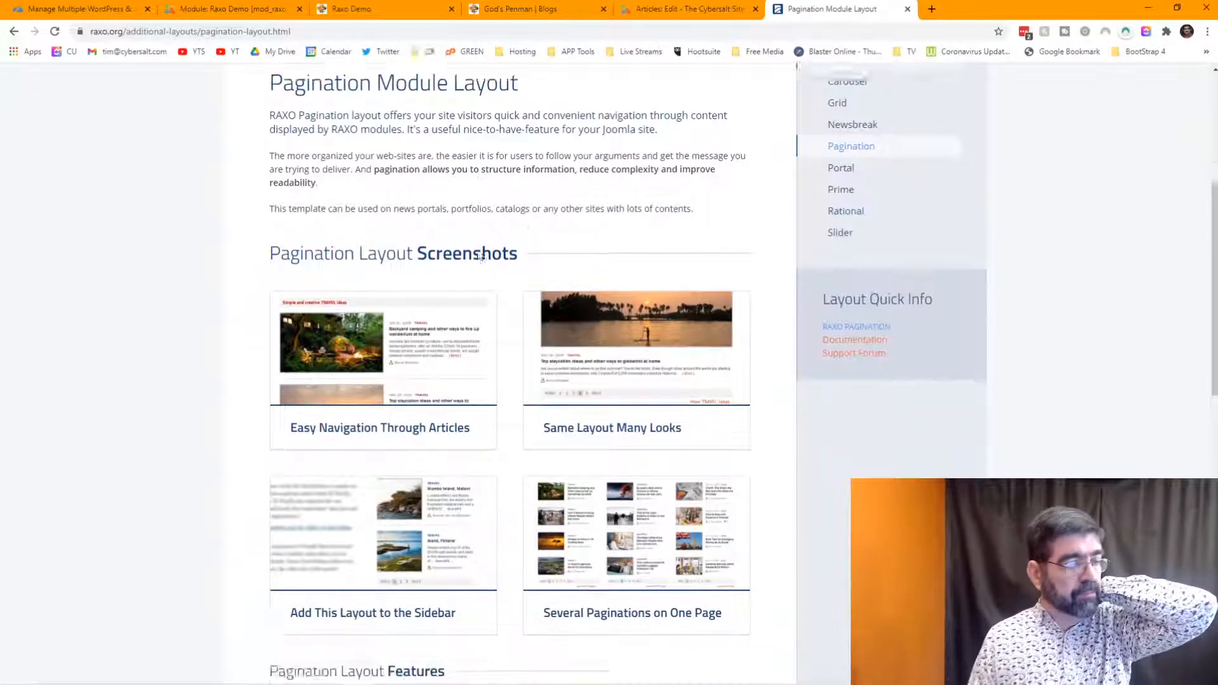
pyautogui.scroll(-2, 486, 265)
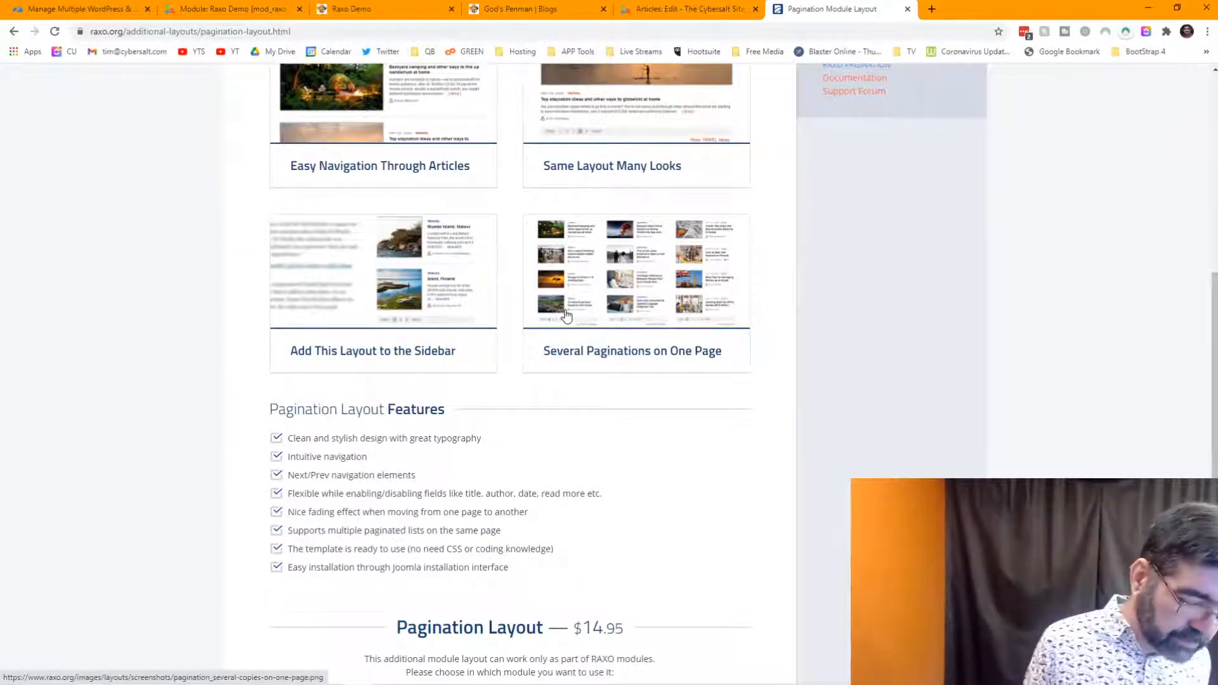
pyautogui.hotkey('ctrl', '+')
pyautogui.hotkey('ctrl', '+')
pyautogui.hotkey('ctrl', '+')
pyautogui.hotkey('ctrl', '+')
pyautogui.hotkey('ctrl', '+')
pyautogui.hotkey('ctrl', '+')
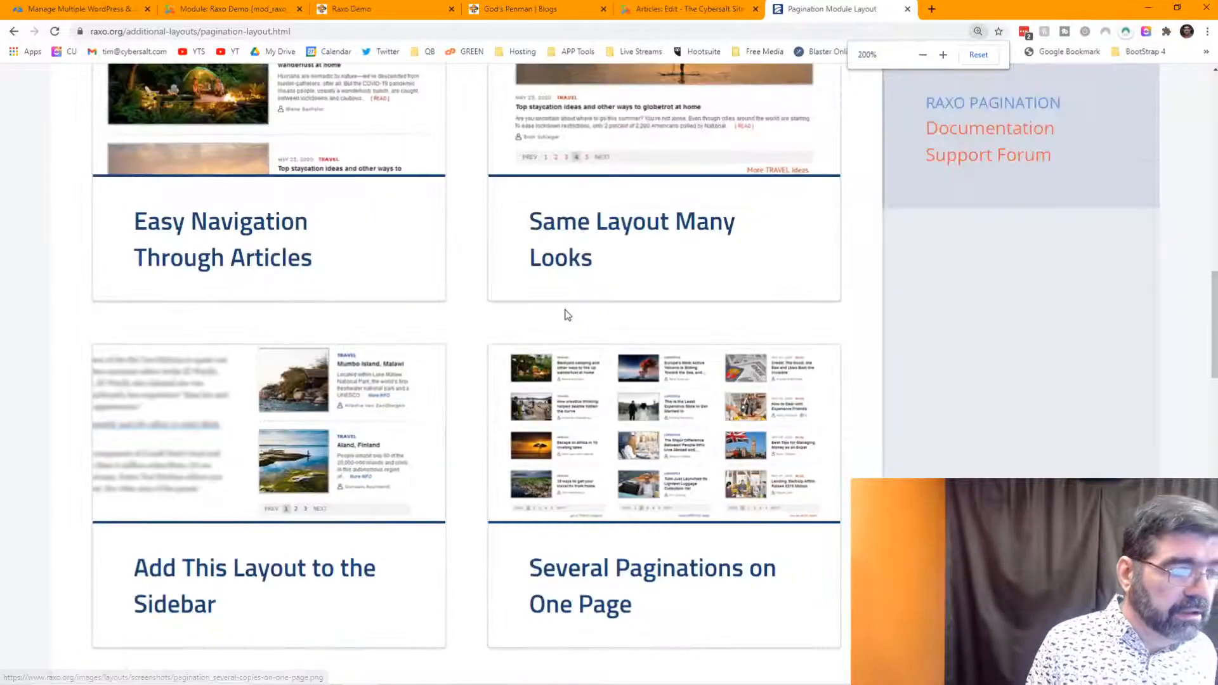
pyautogui.scroll(-3, 797, 323)
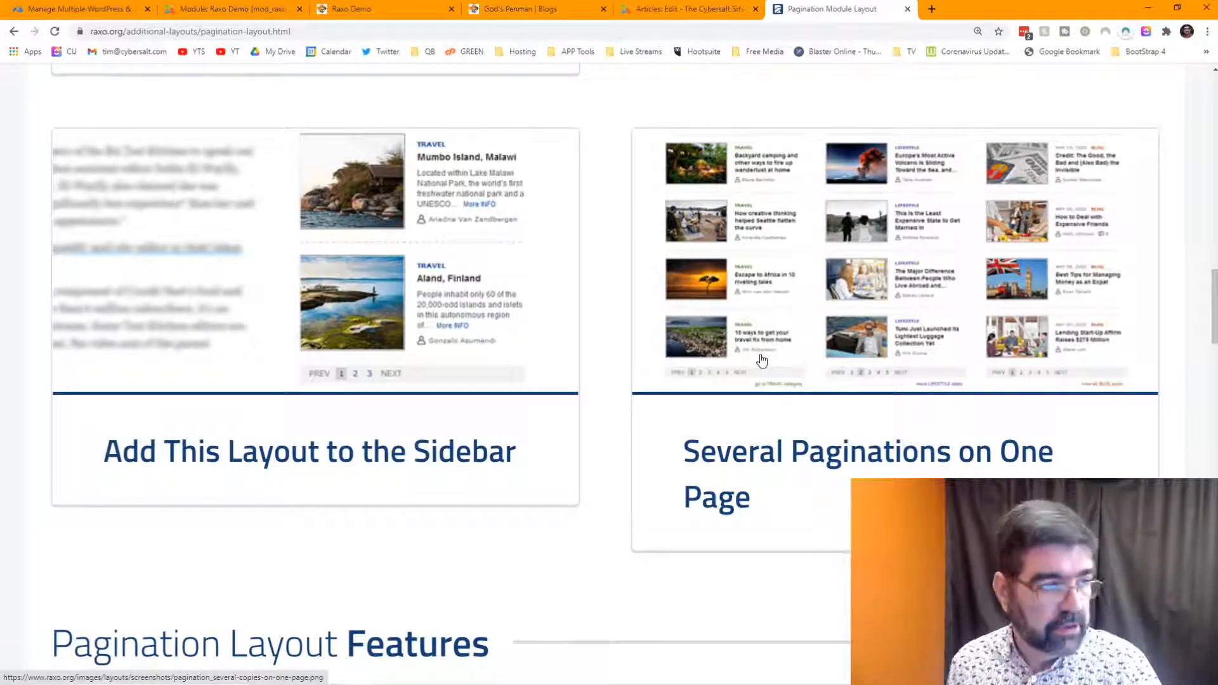
pyautogui.scroll(-2, 762, 357)
pyautogui.scroll(4, 763, 356)
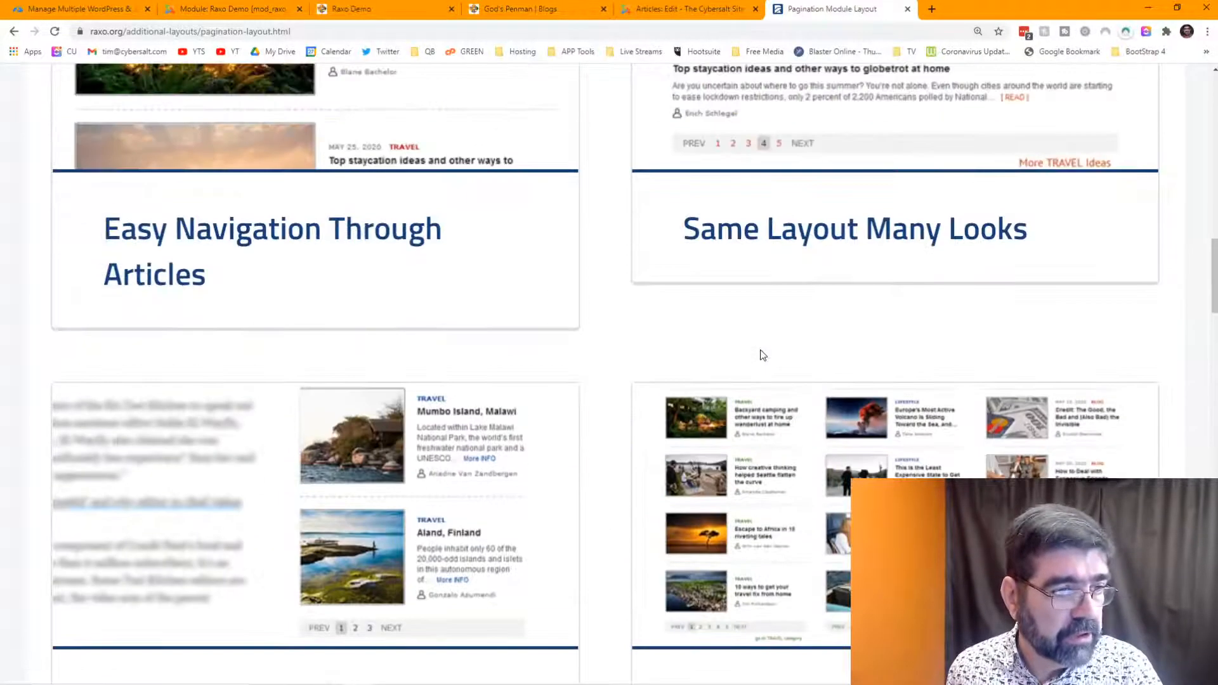
pyautogui.scroll(3, 762, 355)
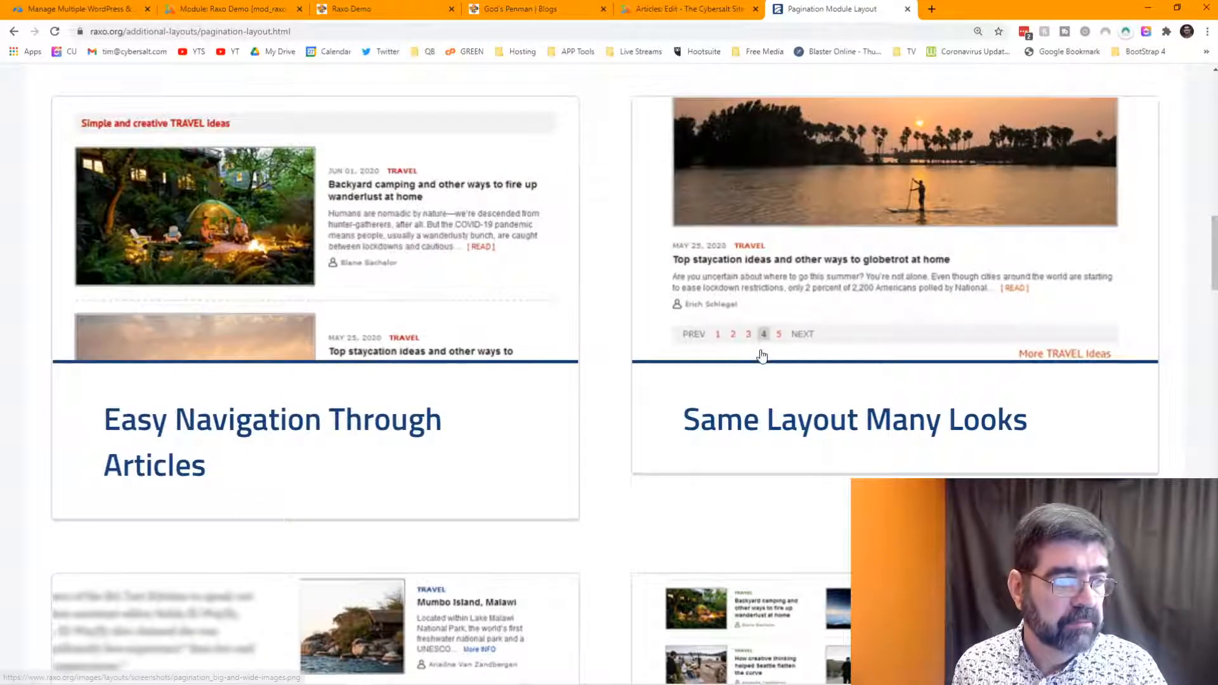
pyautogui.scroll(8, 762, 353)
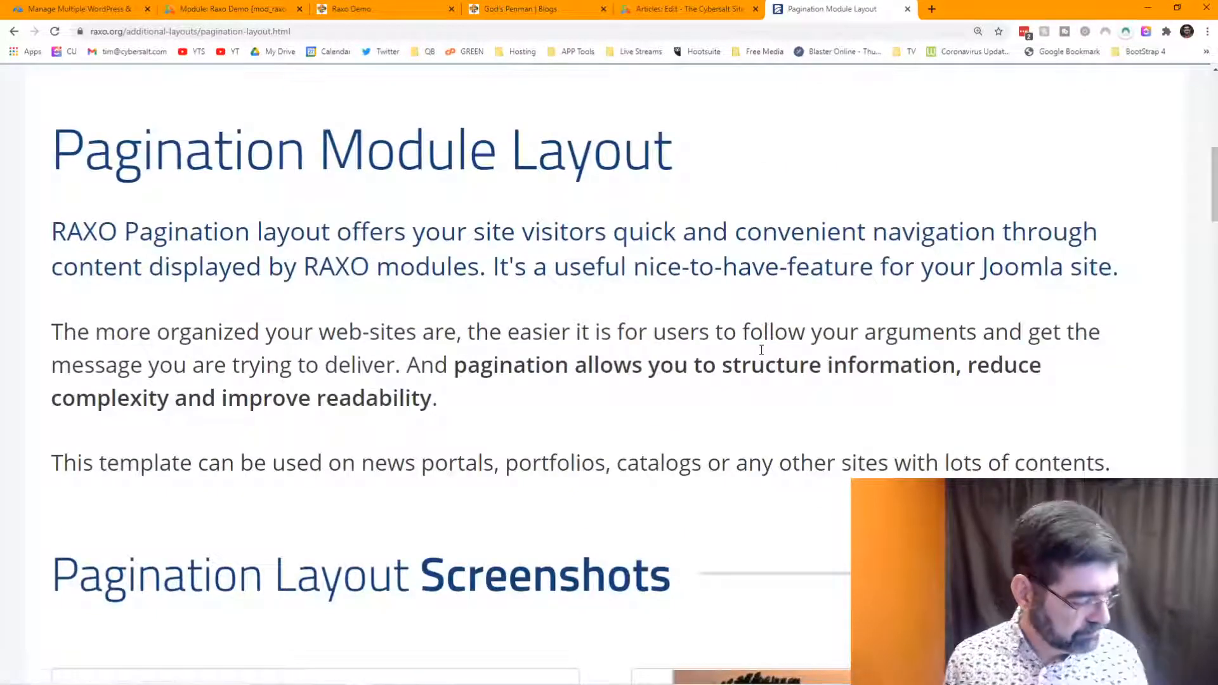
pyautogui.scroll(-3, 761, 350)
pyautogui.scroll(1, 716, 217)
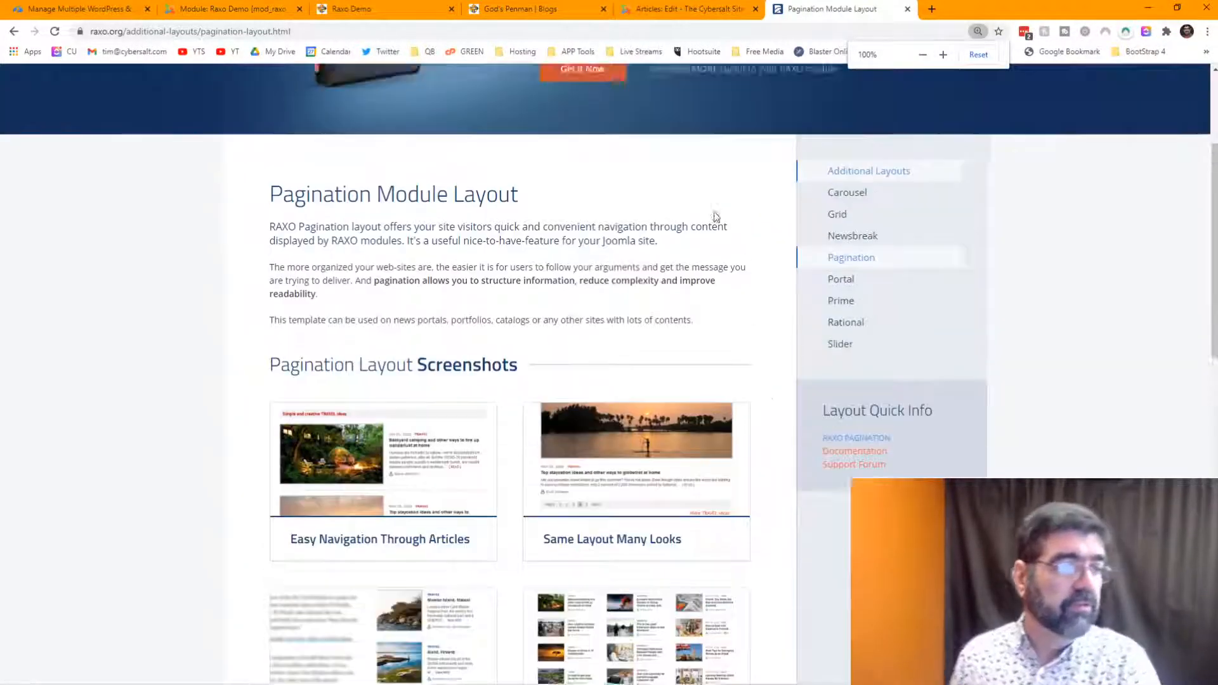
pyautogui.scroll(3, 715, 217)
pyautogui.moveTo(609, 95)
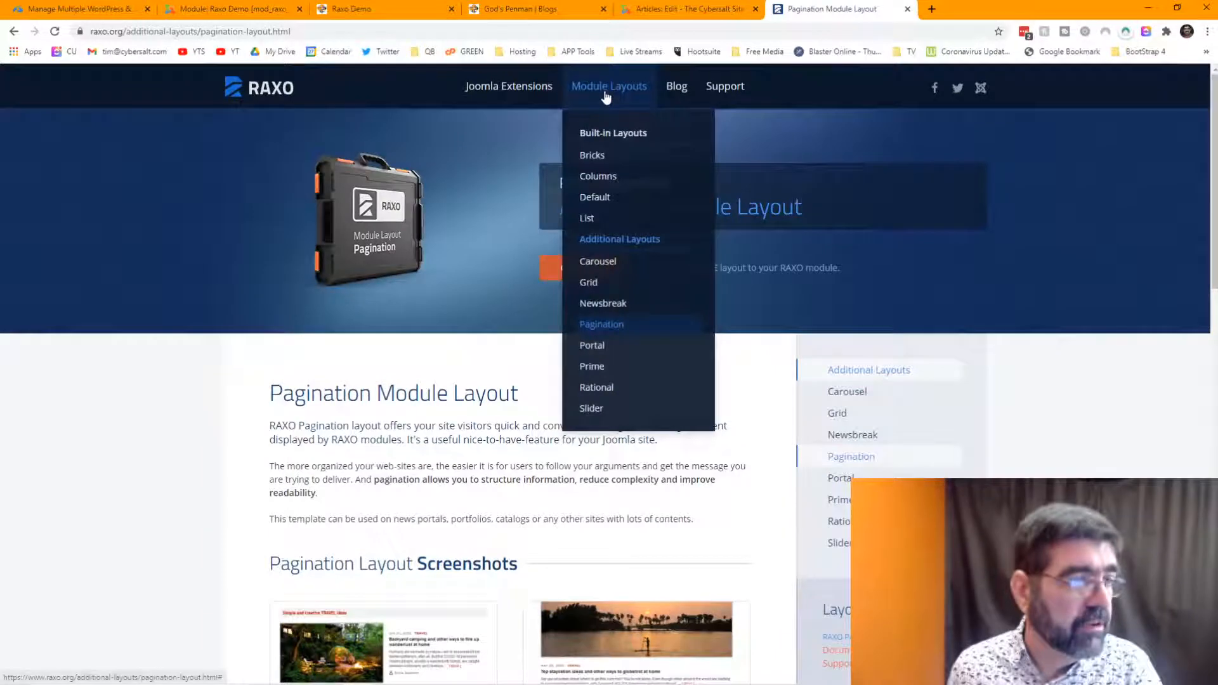
# - Open the Portal layout page and expand its screenshot to full length
pyautogui.click(598, 346)
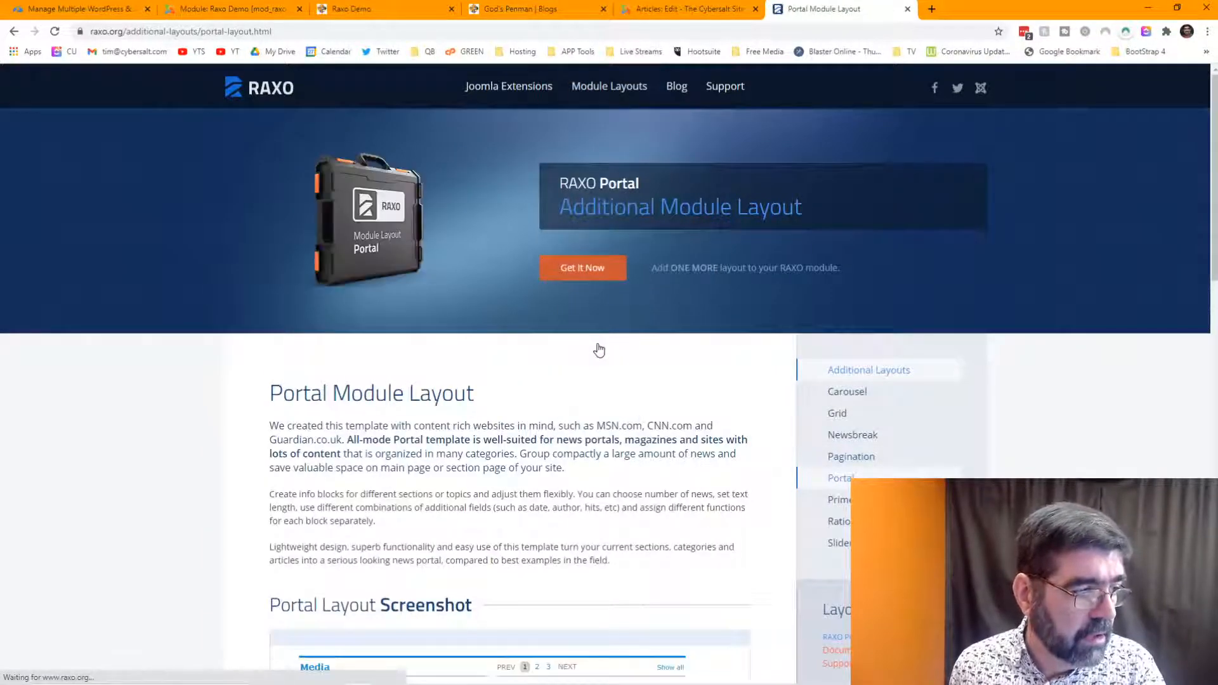
pyautogui.scroll(-5, 599, 351)
pyautogui.scroll(-1, 602, 304)
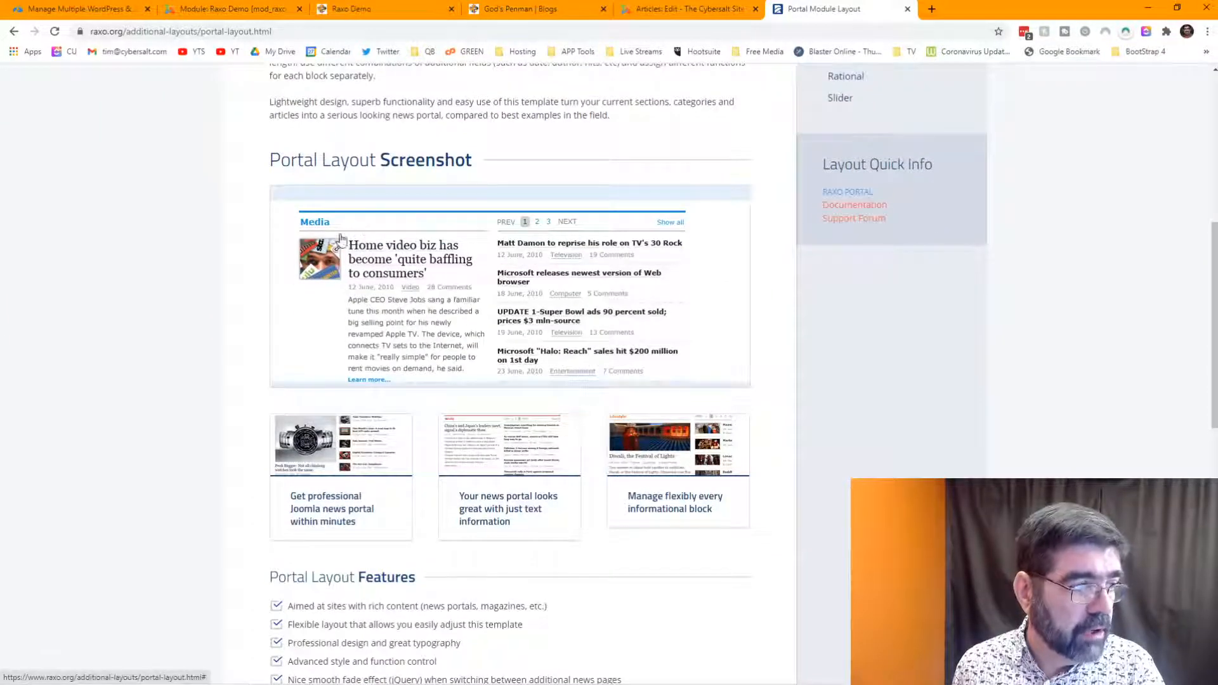
pyautogui.click(536, 227)
pyautogui.scroll(-2, 537, 227)
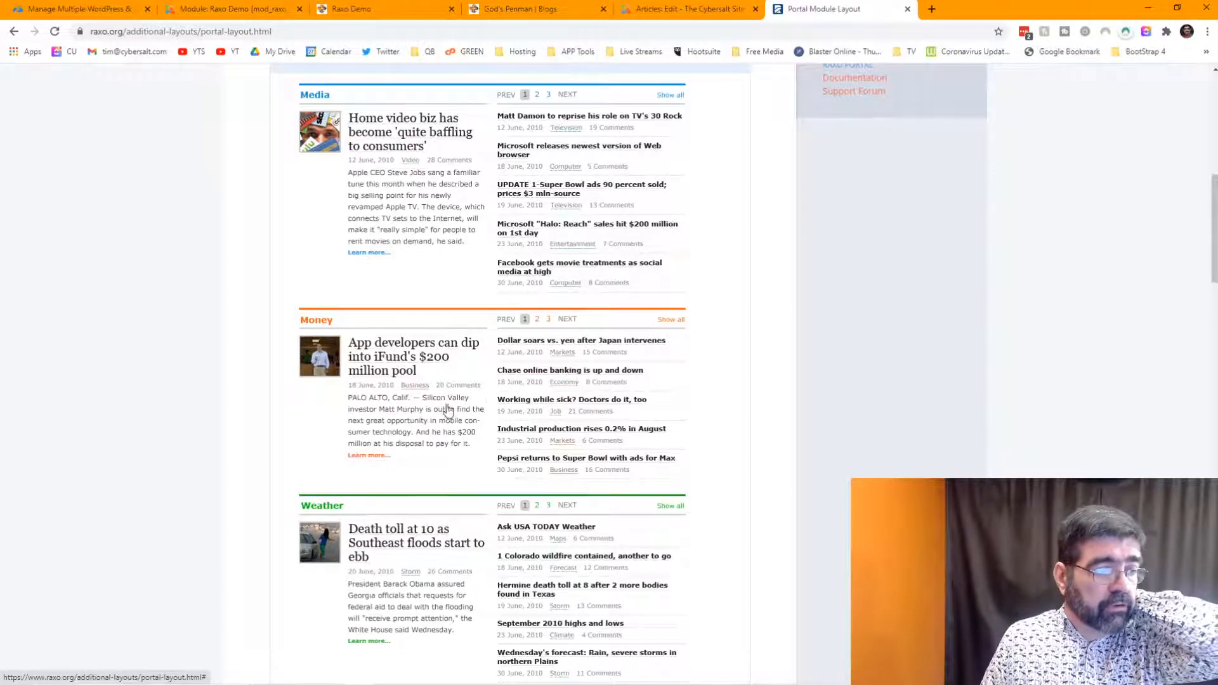
pyautogui.scroll(-7, 491, 393)
pyautogui.scroll(-2, 492, 393)
pyautogui.scroll(15, 495, 386)
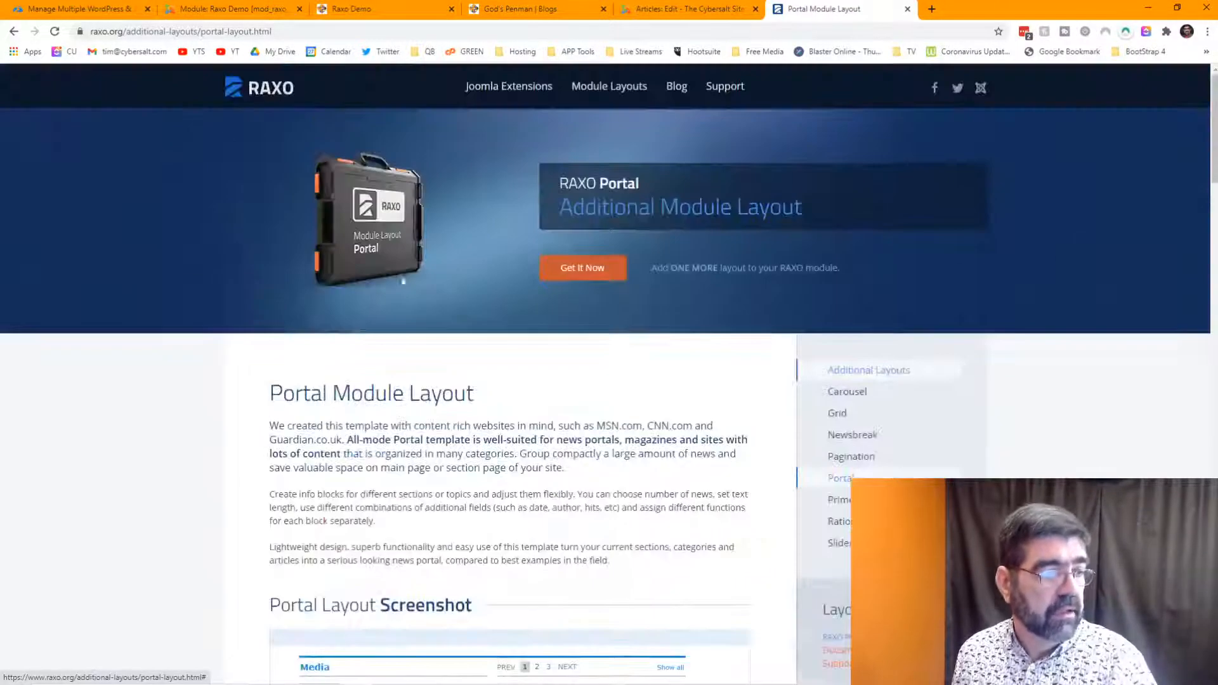
# - Go back to the Pagination page, enlarge one of its screenshots, then return to Newsbreak
pyautogui.click(11, 32)
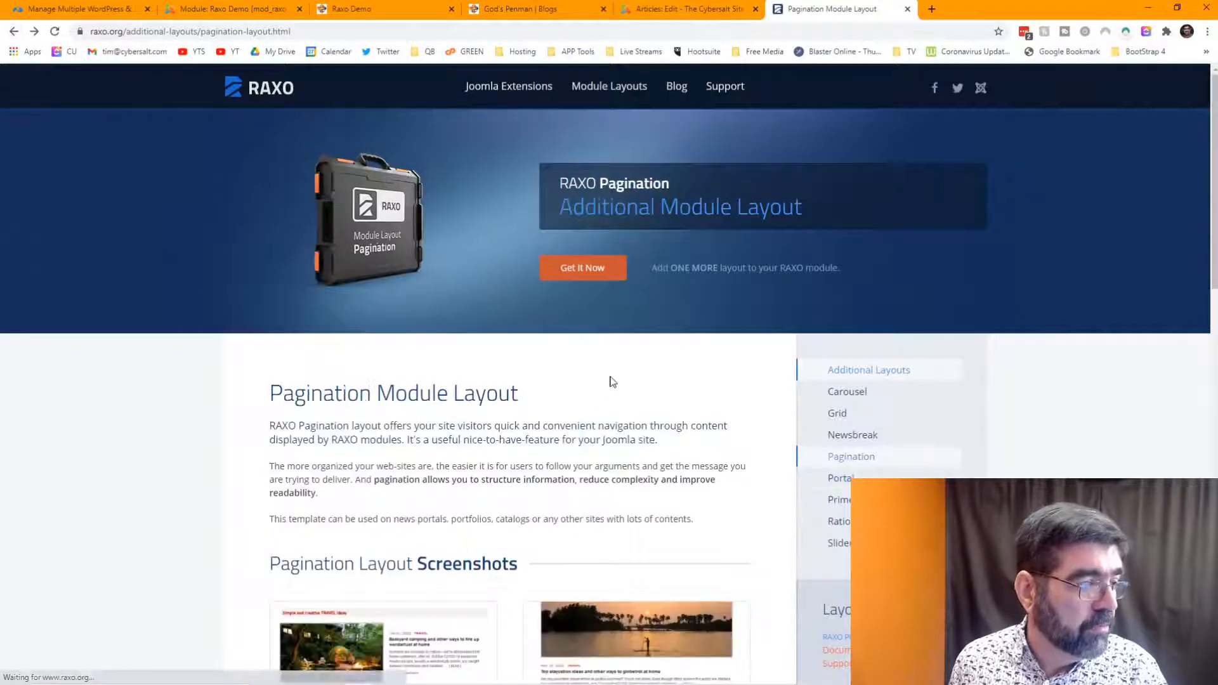
pyautogui.scroll(-5, 641, 378)
pyautogui.click(598, 286)
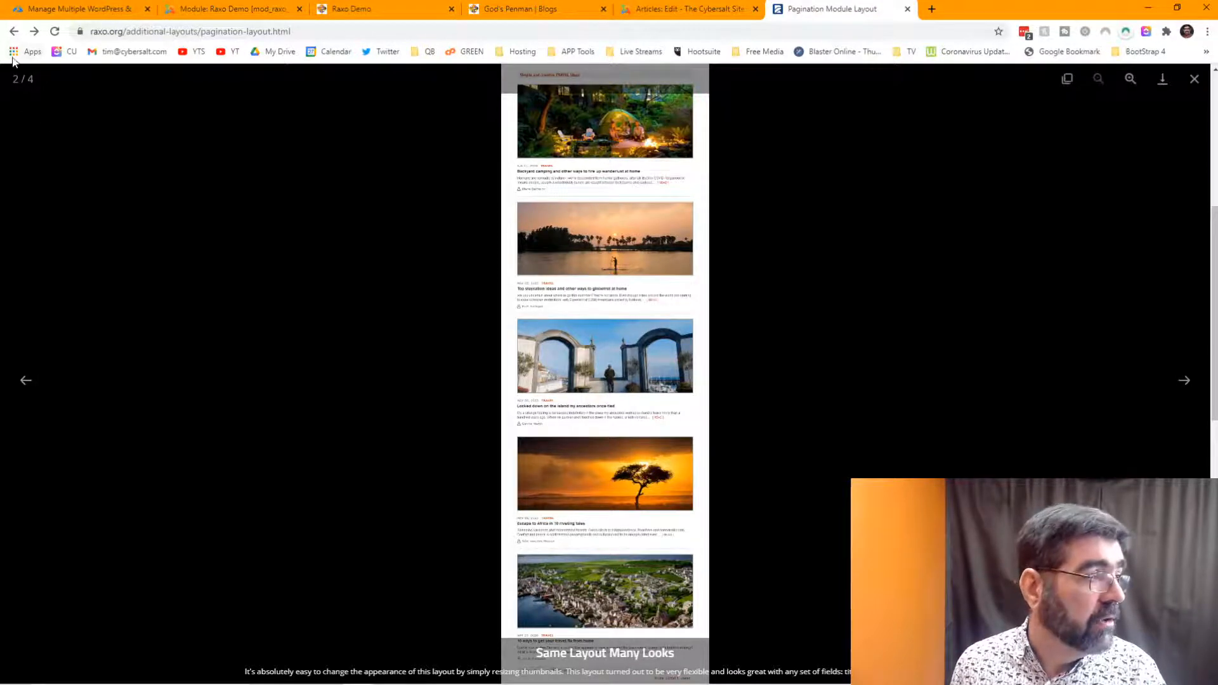
pyautogui.click(13, 31)
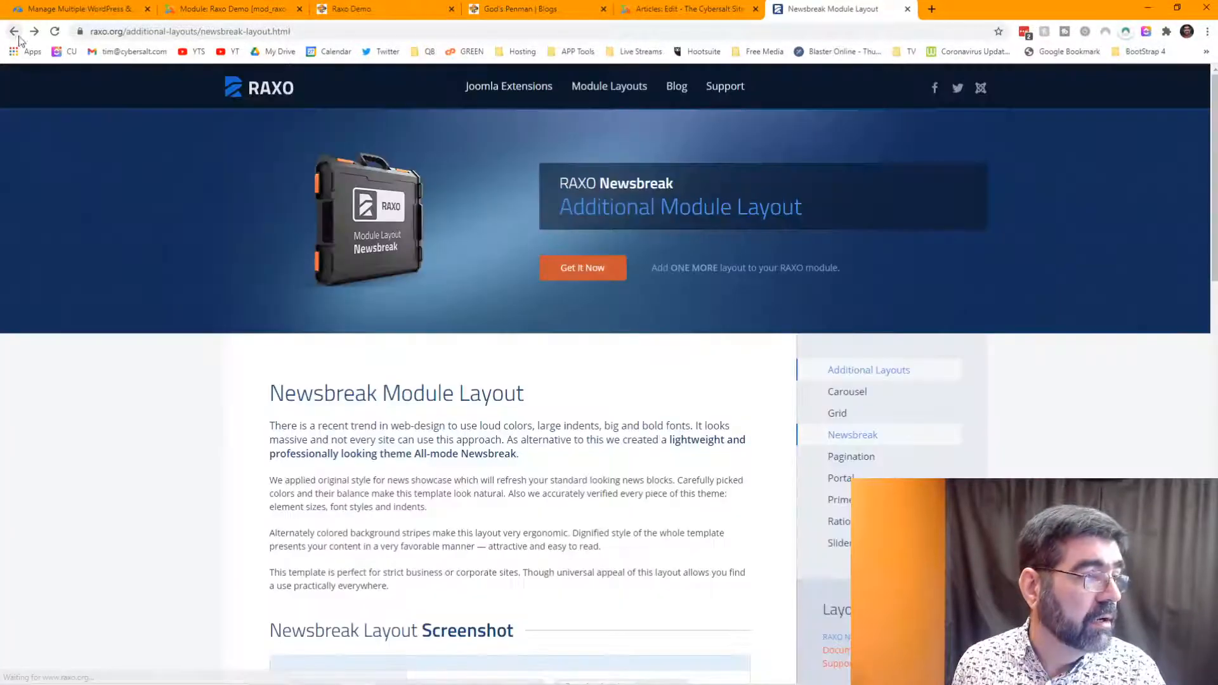
# - Open the Prime layout page and enlarge its 'Same Layout on Tablets' screenshot
pyautogui.moveTo(601, 94)
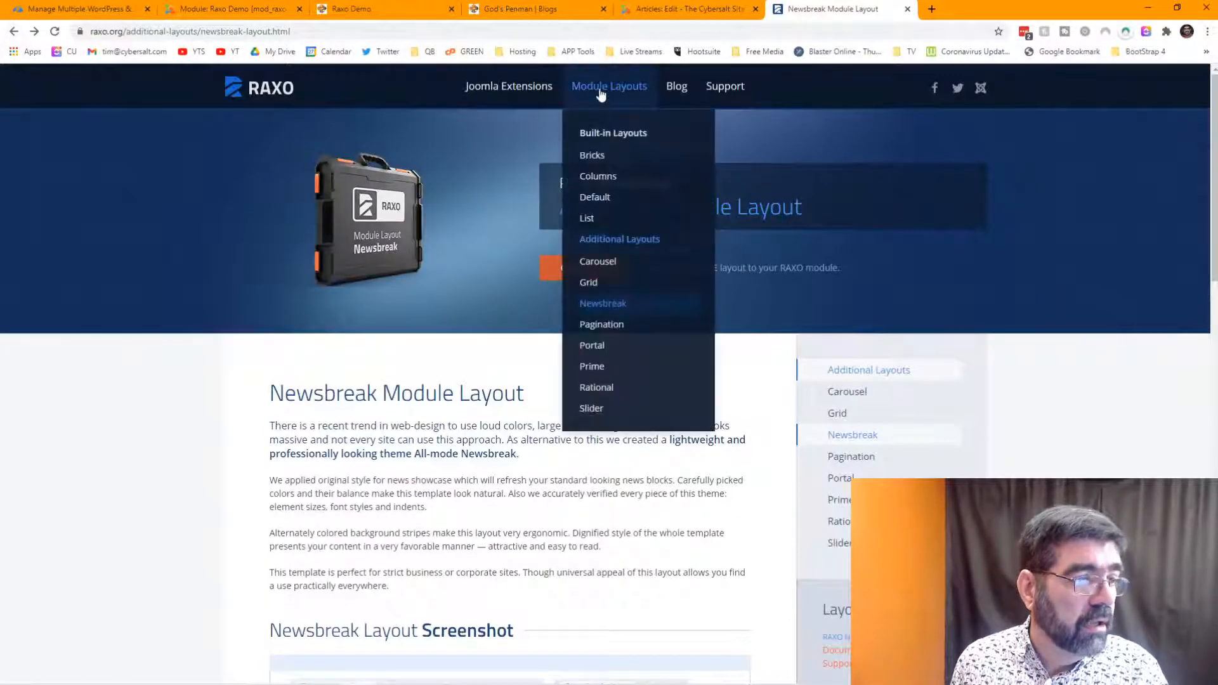
pyautogui.click(634, 363)
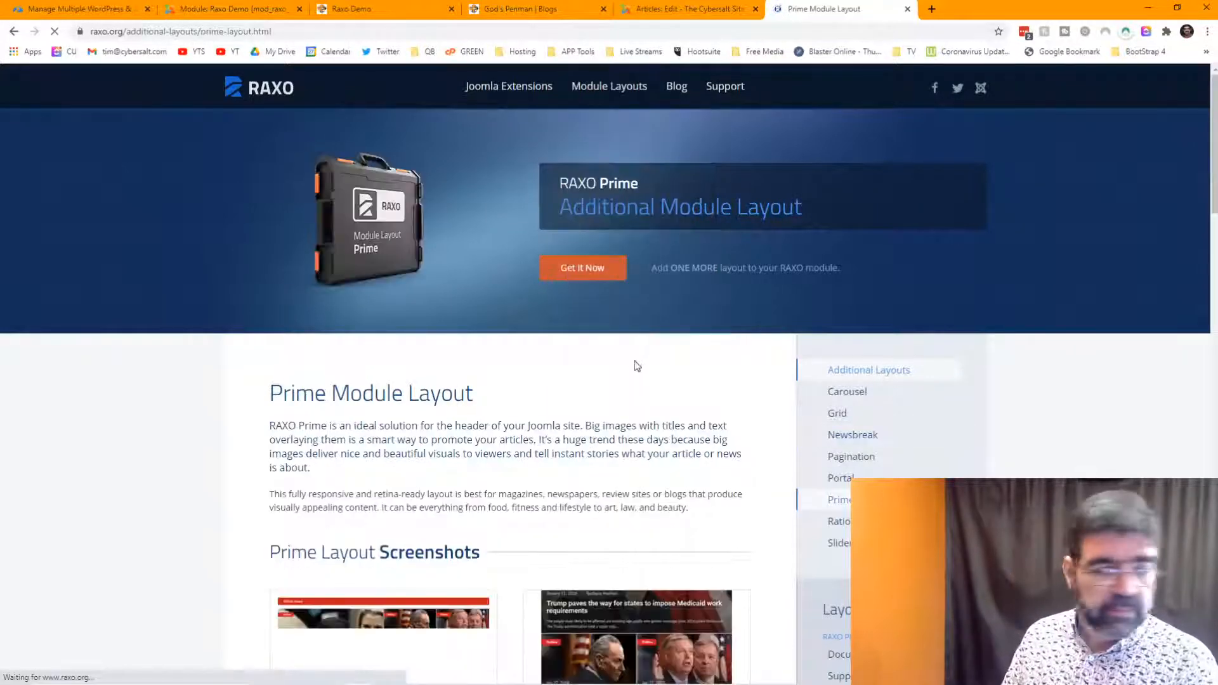
pyautogui.scroll(-3, 637, 358)
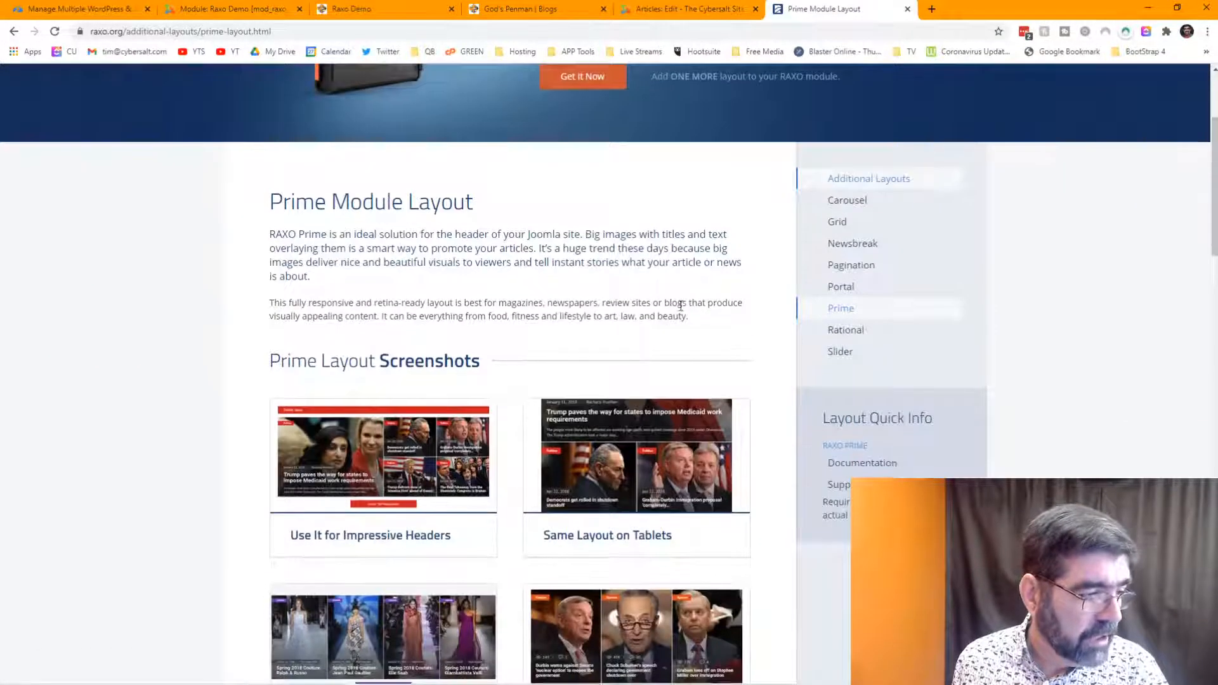
pyautogui.scroll(-3, 637, 359)
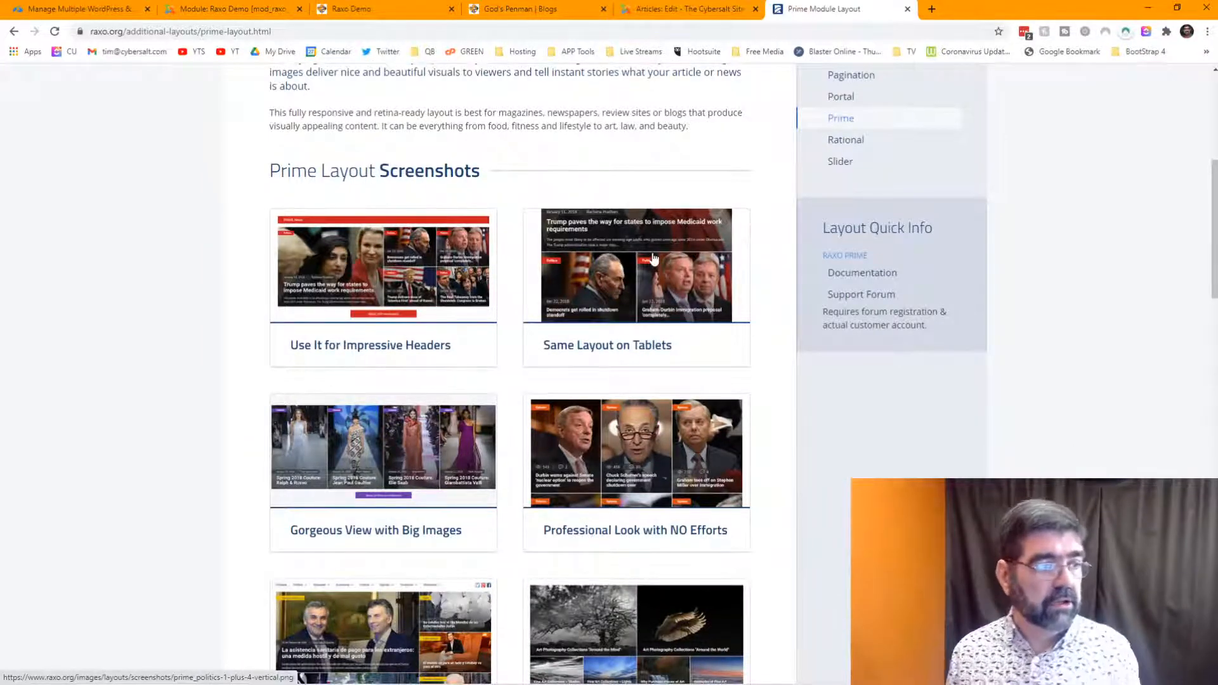
pyautogui.click(653, 257)
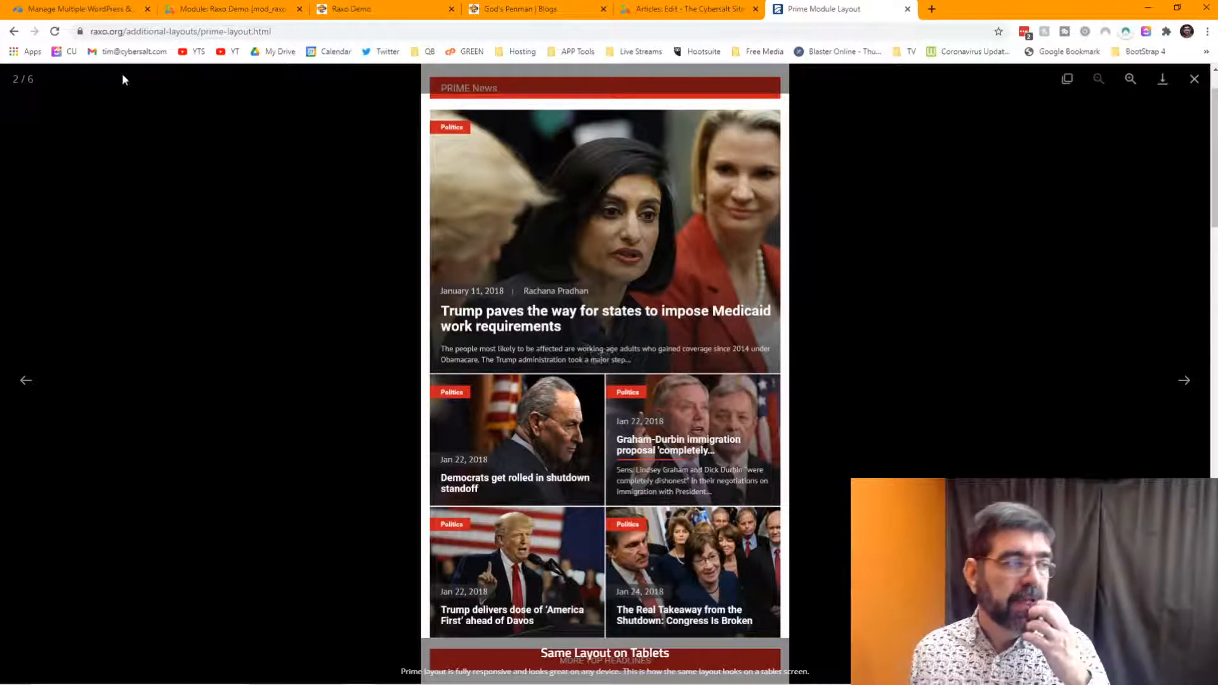
# - Go back to the Newsbreak page, then switch to the Joomla module settings
pyautogui.click(14, 31)
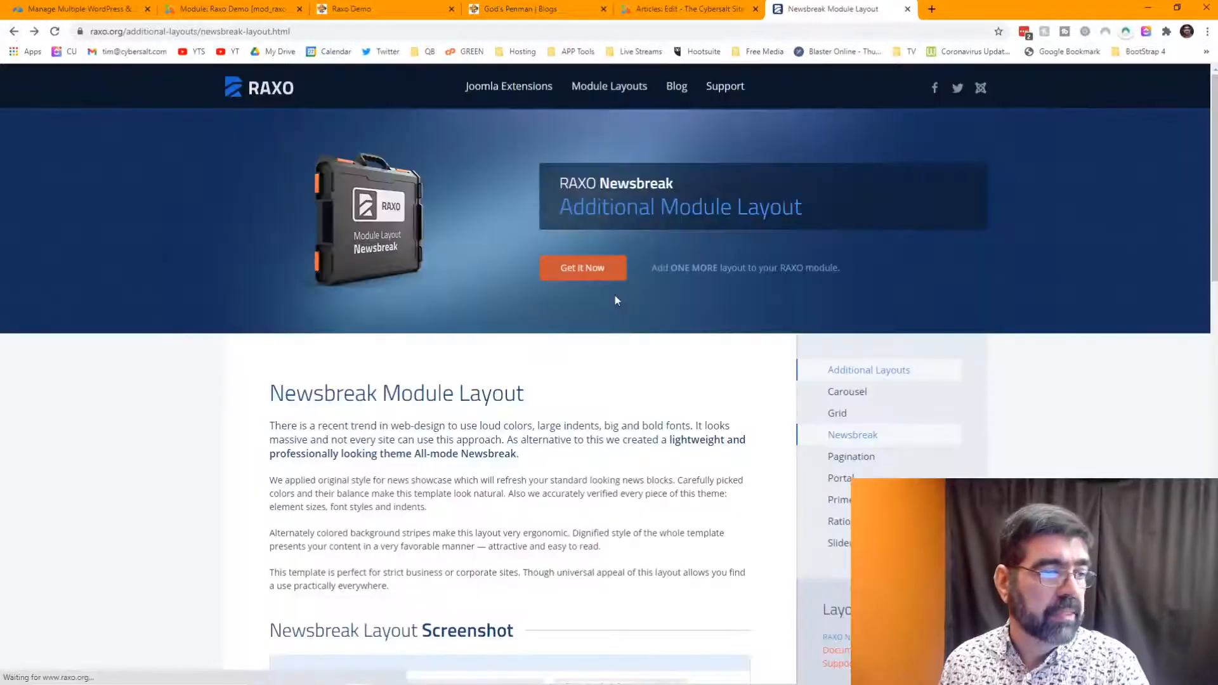
pyautogui.scroll(-8, 627, 288)
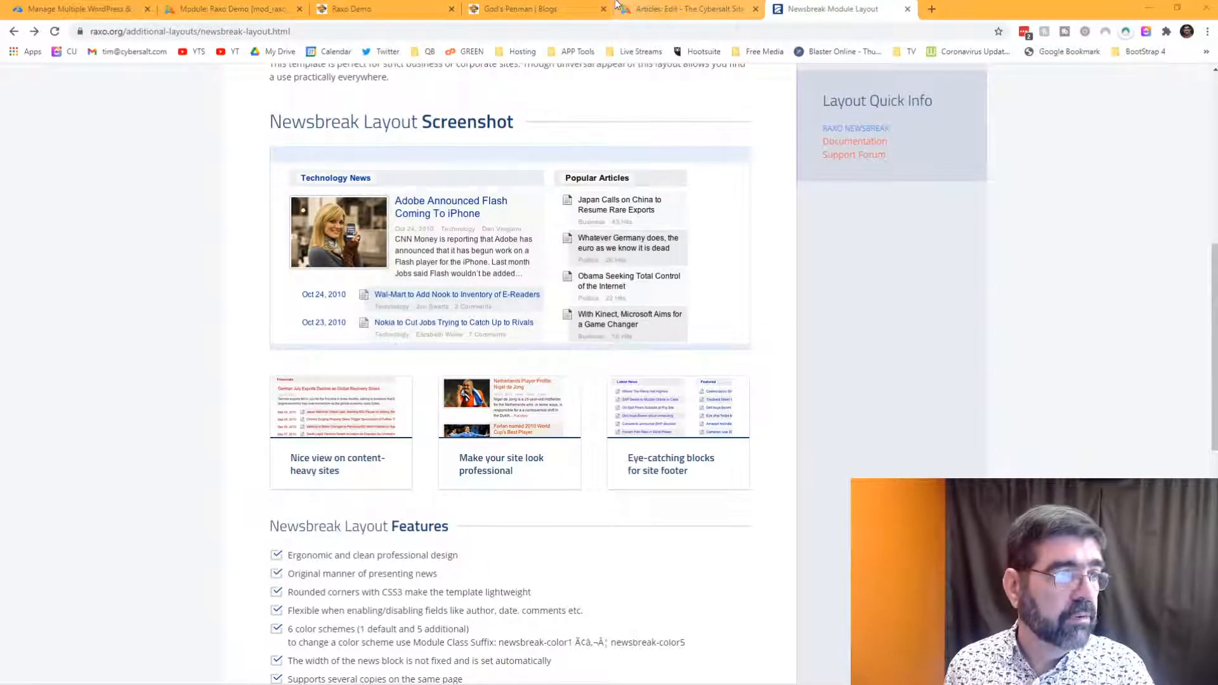
pyautogui.click(660, 10)
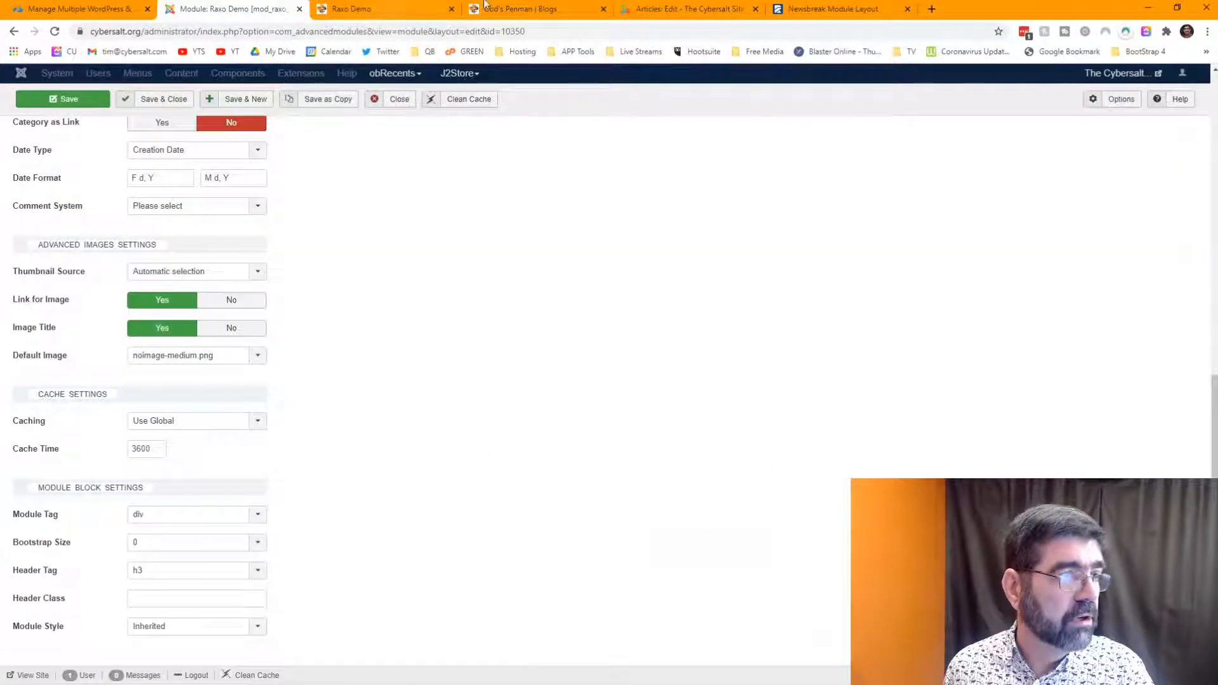
# - Change the Raxo Demo module's Module Layout from allmode-portal to raxo-prime under Display Options
pyautogui.click(812, 12)
pyautogui.scroll(5, 660, 196)
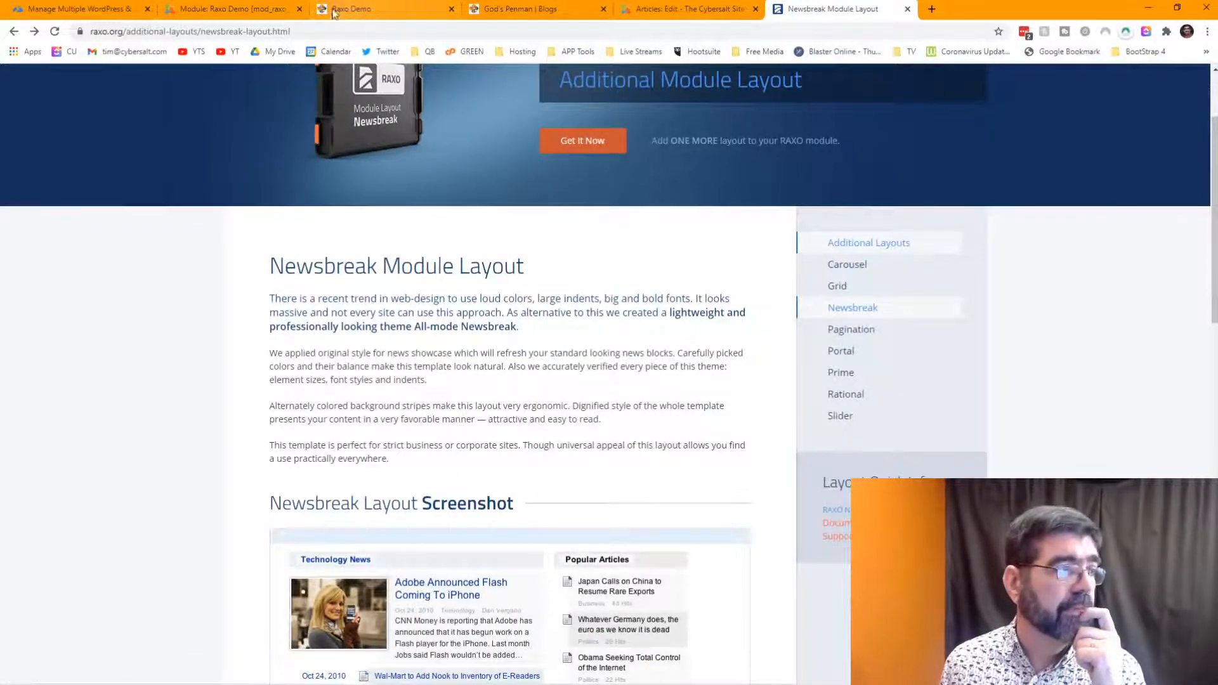
pyautogui.click(252, 12)
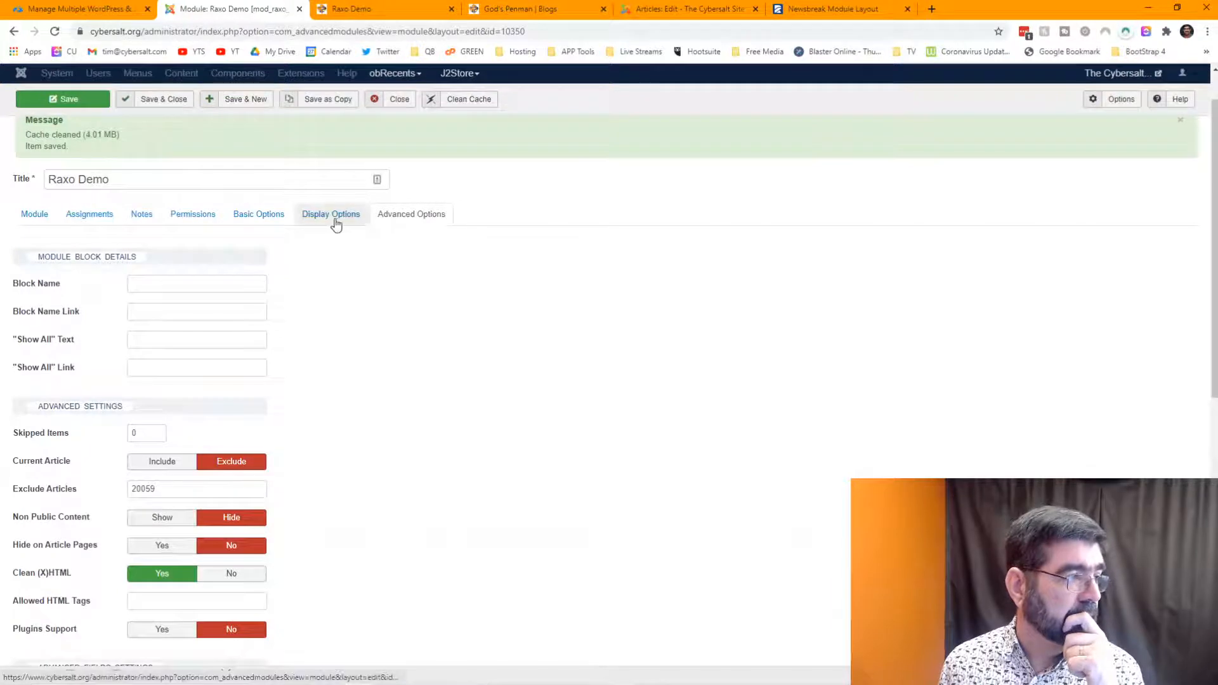
pyautogui.click(333, 219)
pyautogui.click(259, 284)
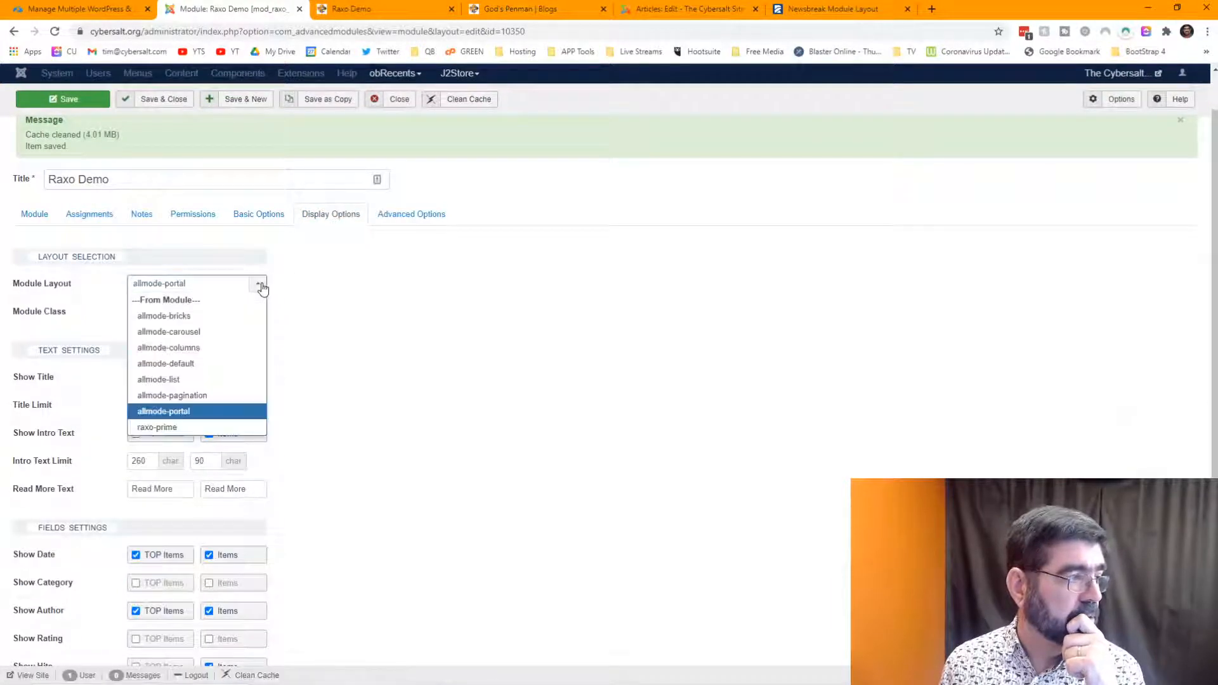
pyautogui.click(224, 428)
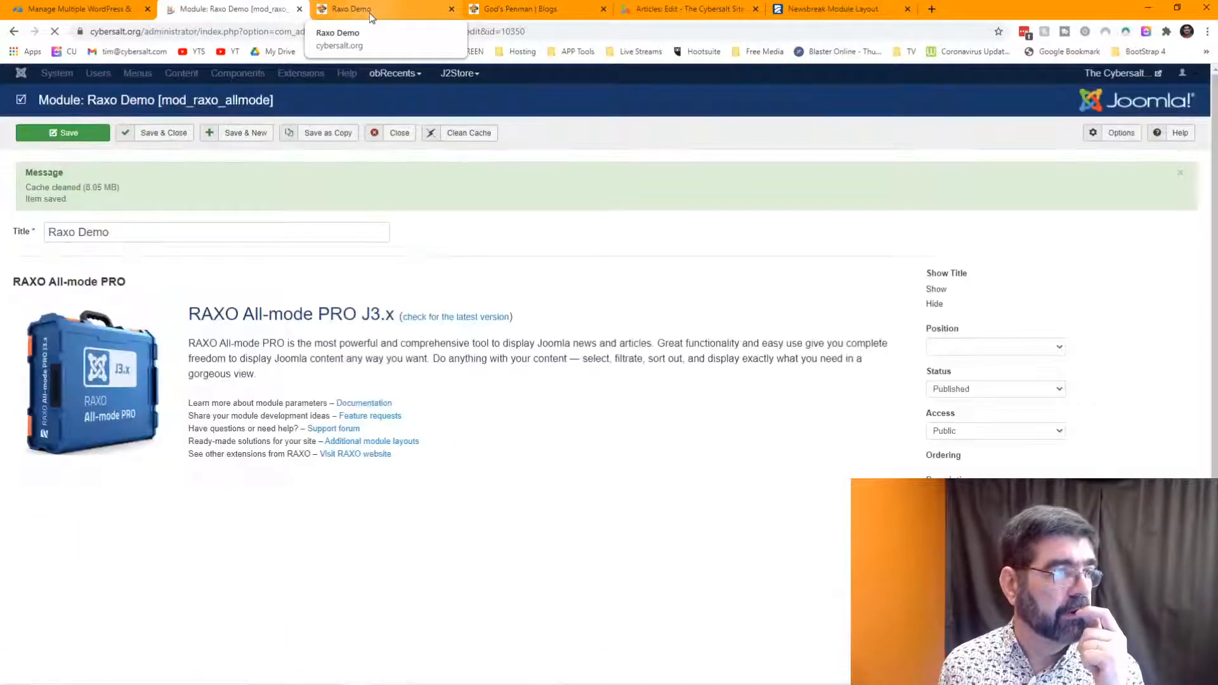
# - Reload and scroll the Raxo Demo front-end grid, then reopen the module's Basic Options
pyautogui.click(371, 14)
pyautogui.click(55, 31)
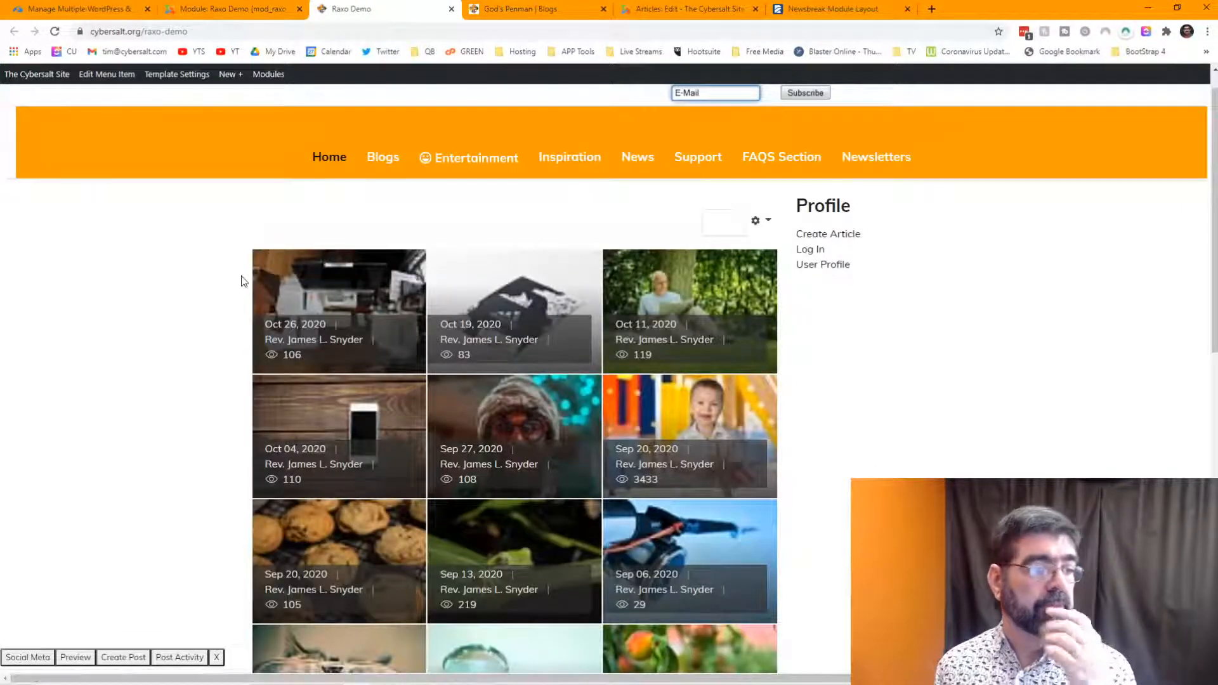
pyautogui.scroll(-3, 317, 304)
pyautogui.scroll(-7, 326, 301)
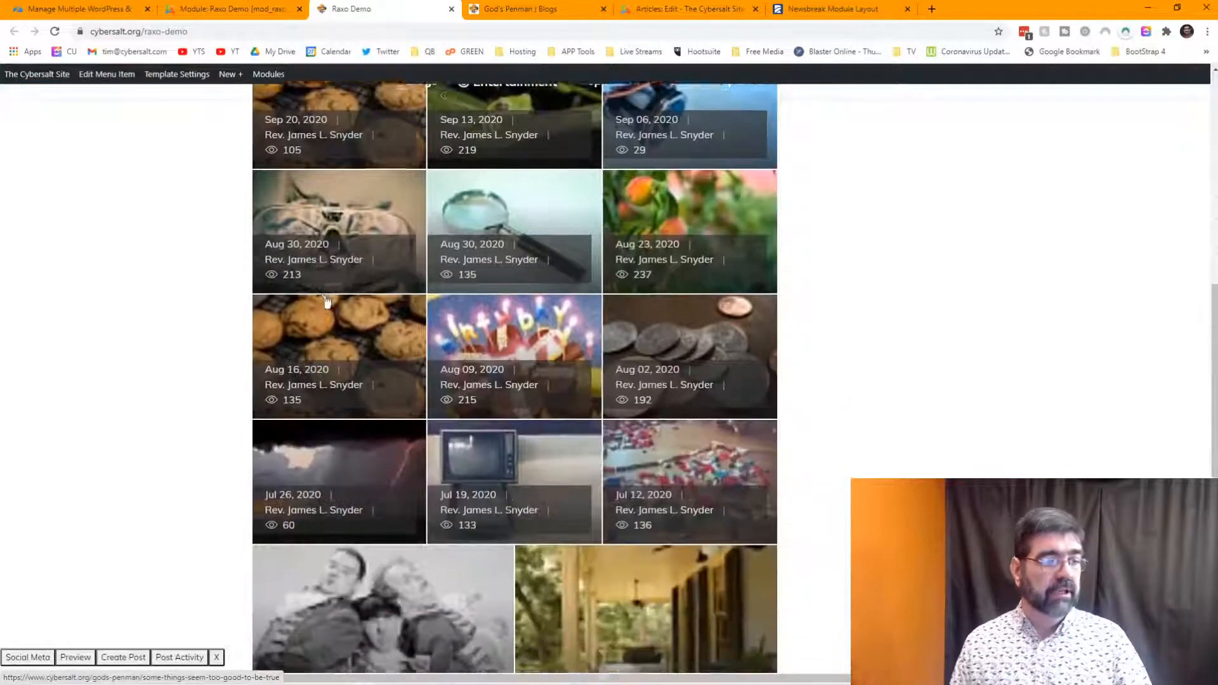
pyautogui.scroll(8, 327, 301)
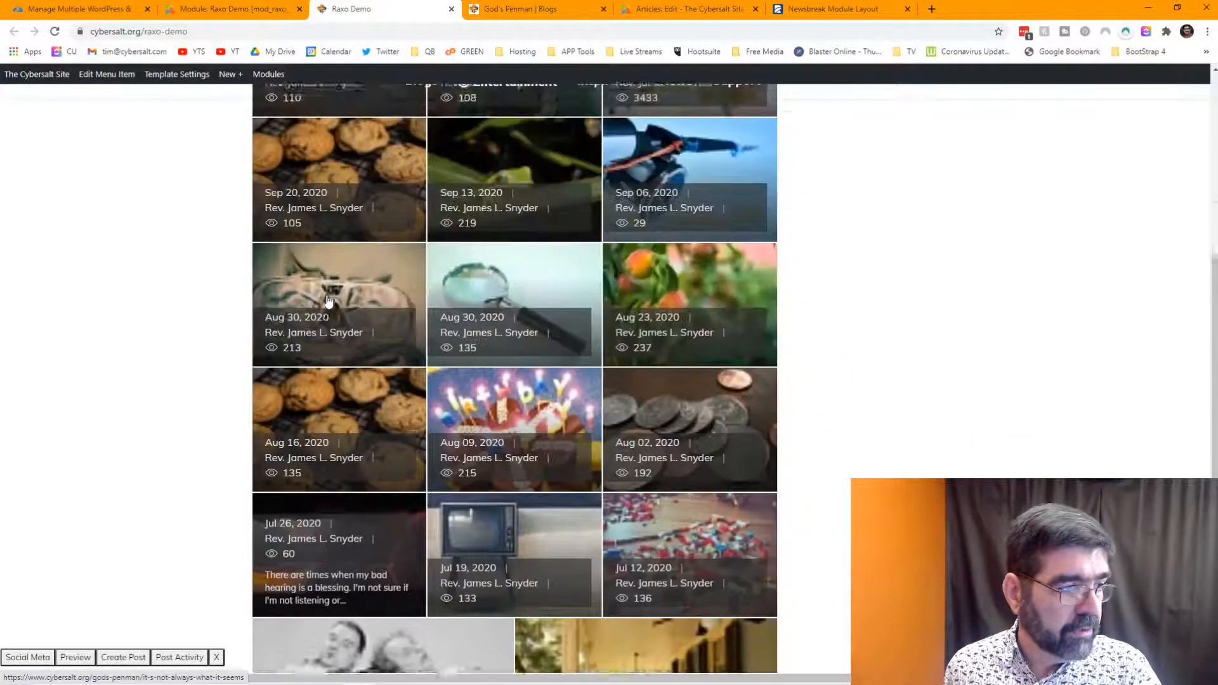
pyautogui.click(230, 9)
pyautogui.click(239, 273)
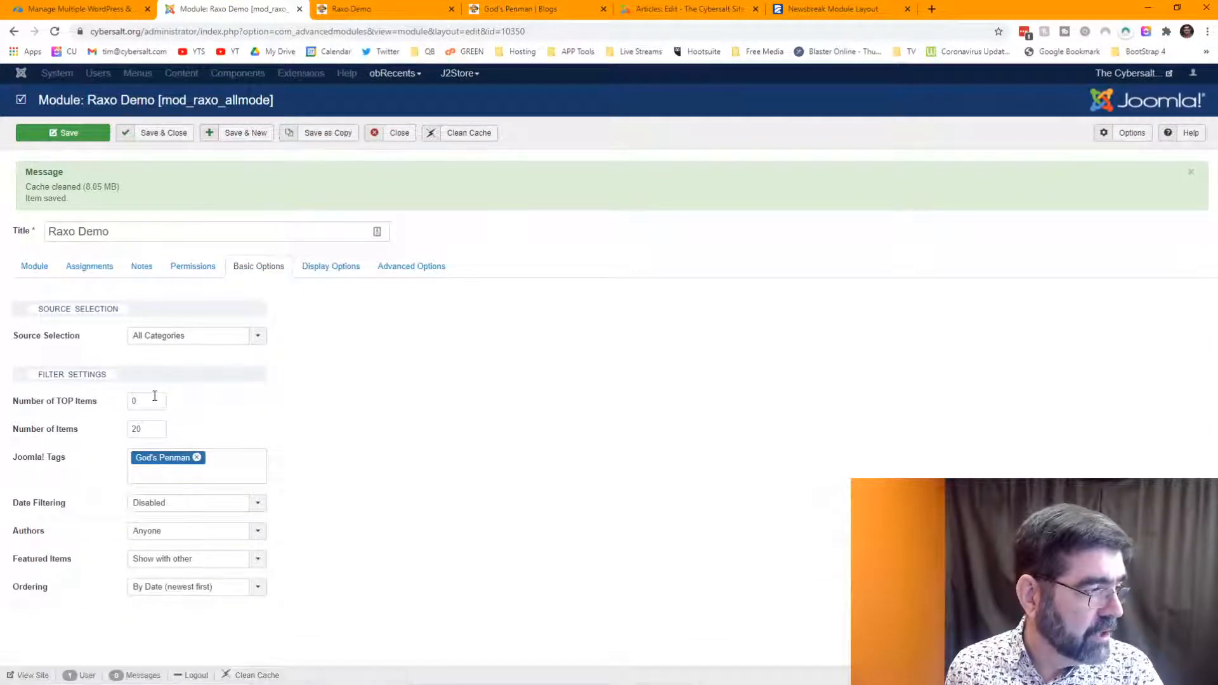
# - Set Number of TOP Items to 4 and Number of Items to 6, and save the module
pyautogui.click(98, 400)
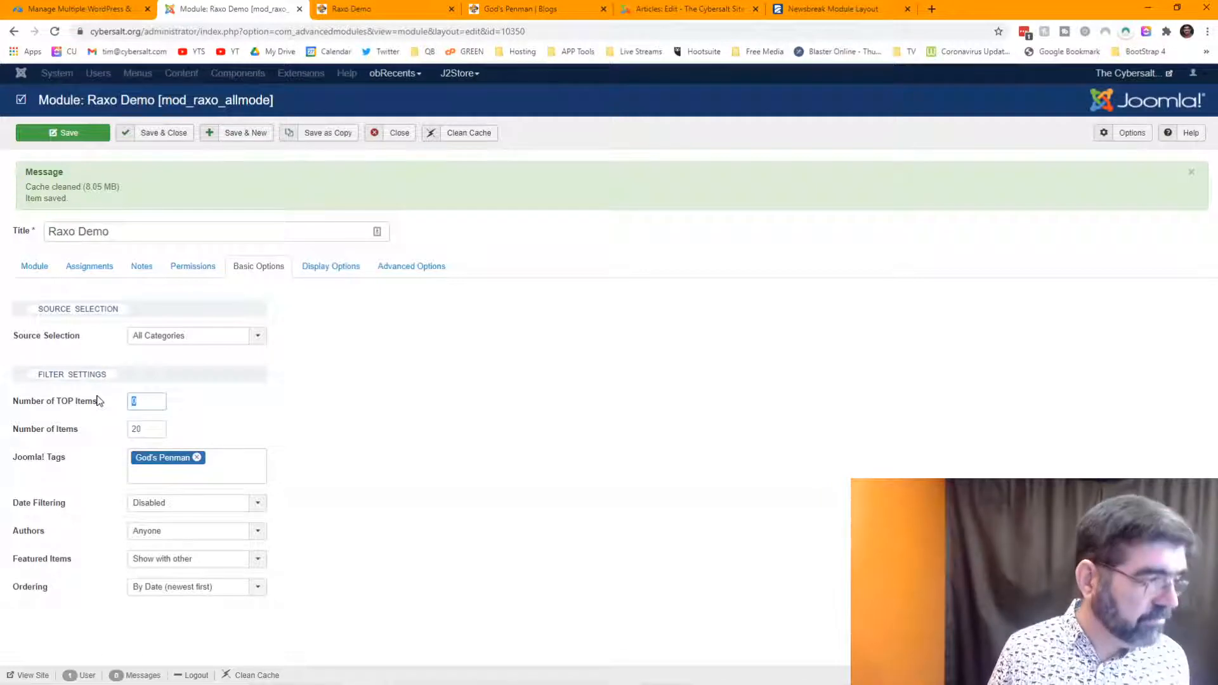
pyautogui.write('4')
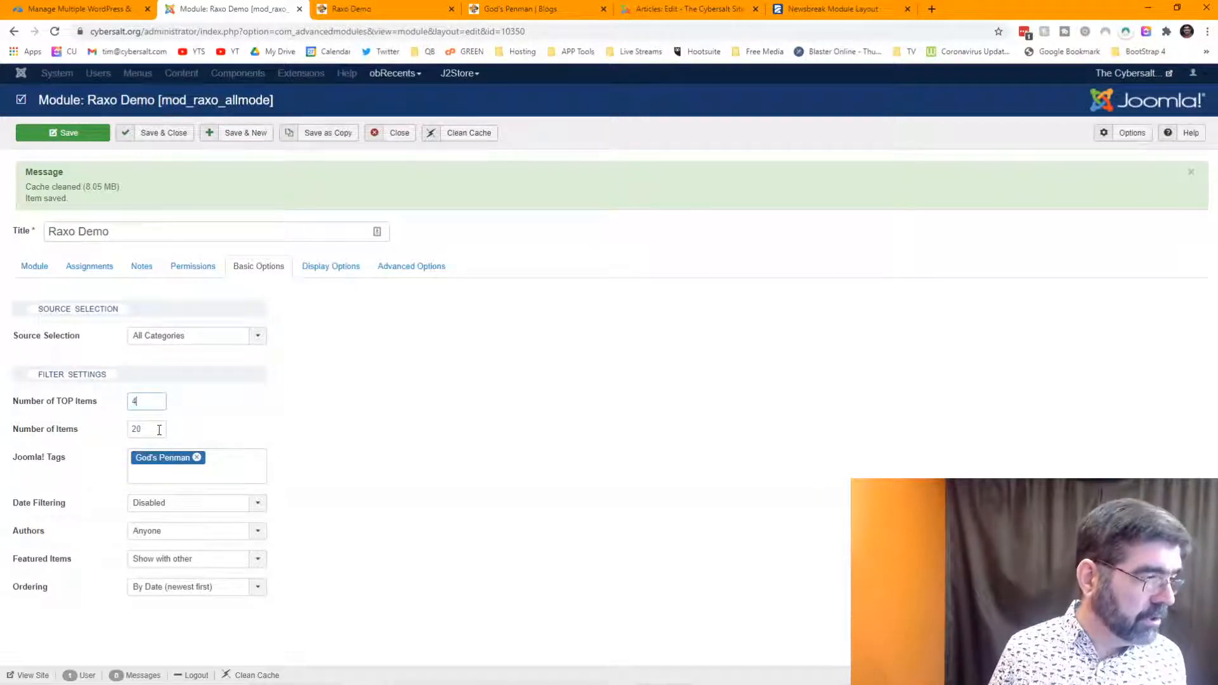
pyautogui.click(116, 430)
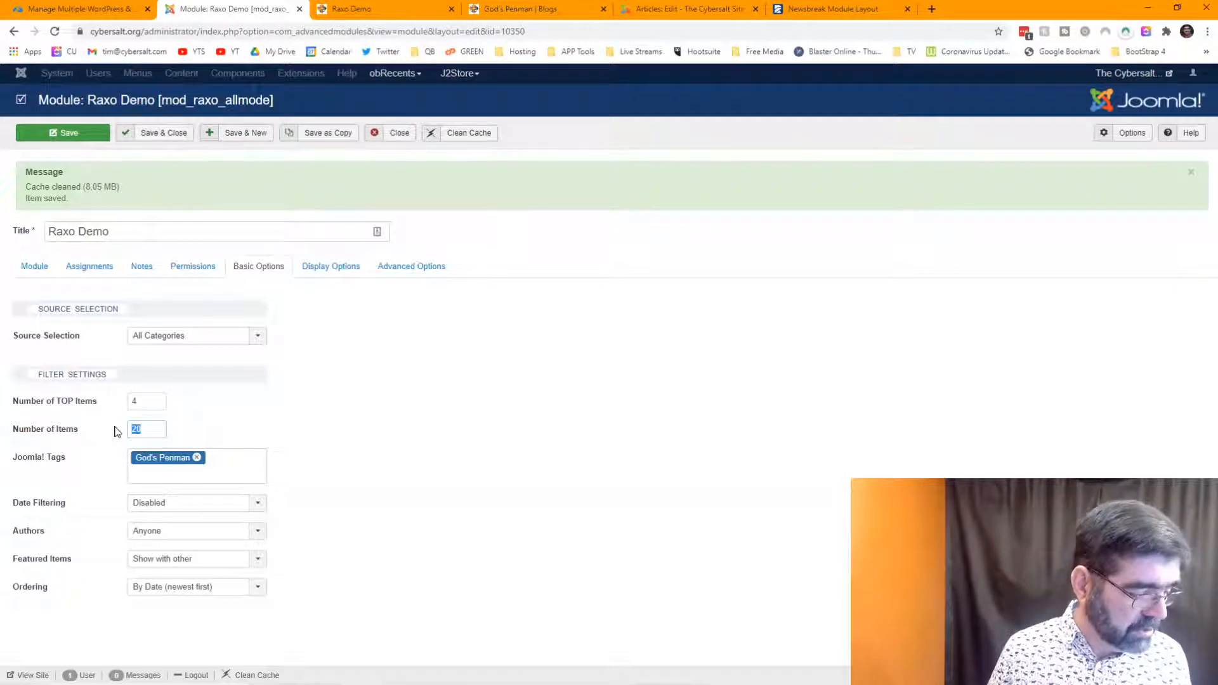
pyautogui.write('6')
pyautogui.click(43, 136)
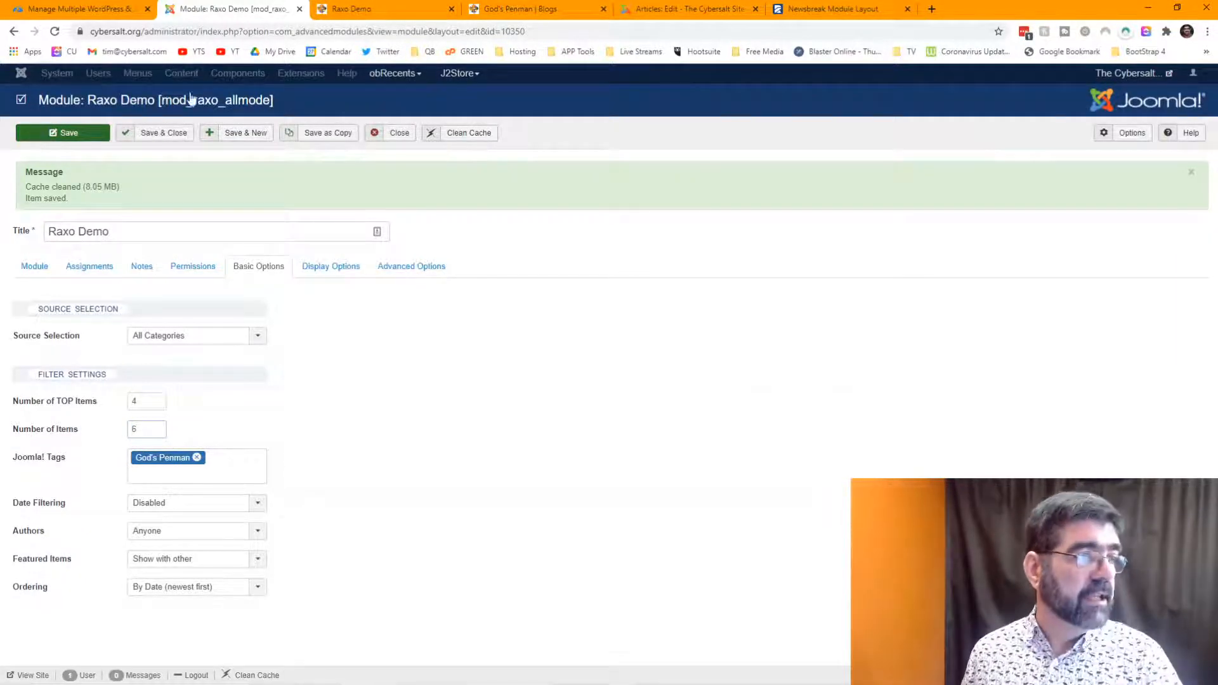
pyautogui.click(394, 14)
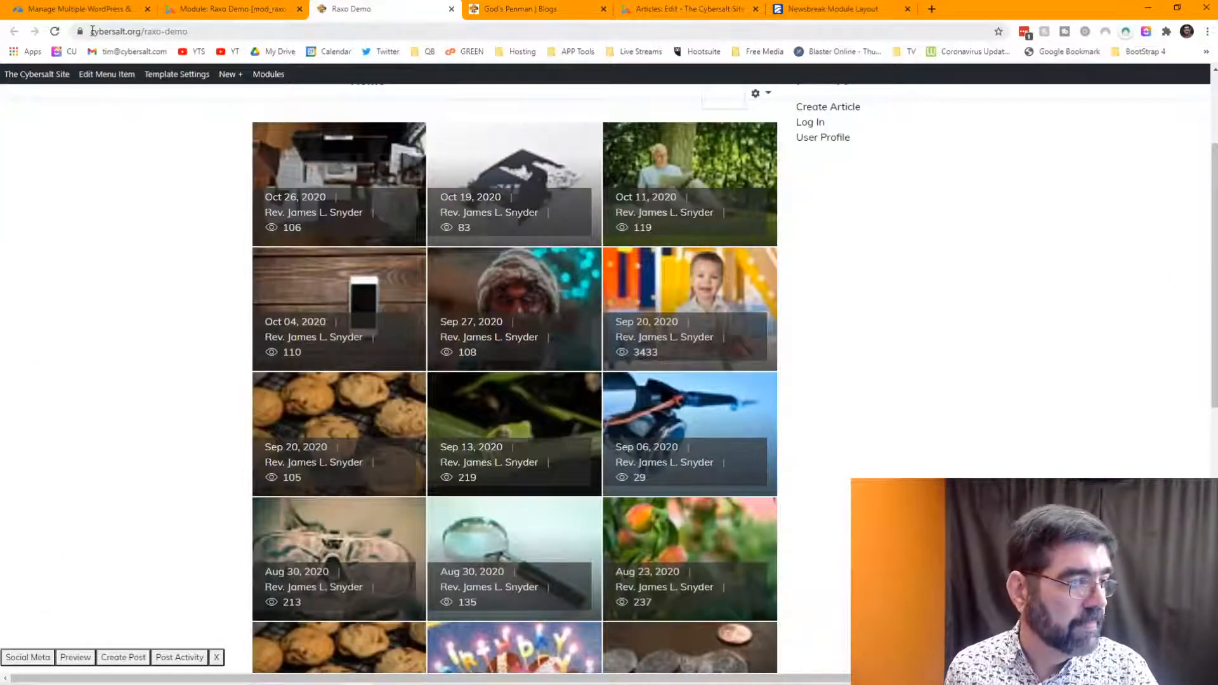
# - Reload the Raxo Demo page to review four top articles beside six smaller ones
pyautogui.click(54, 32)
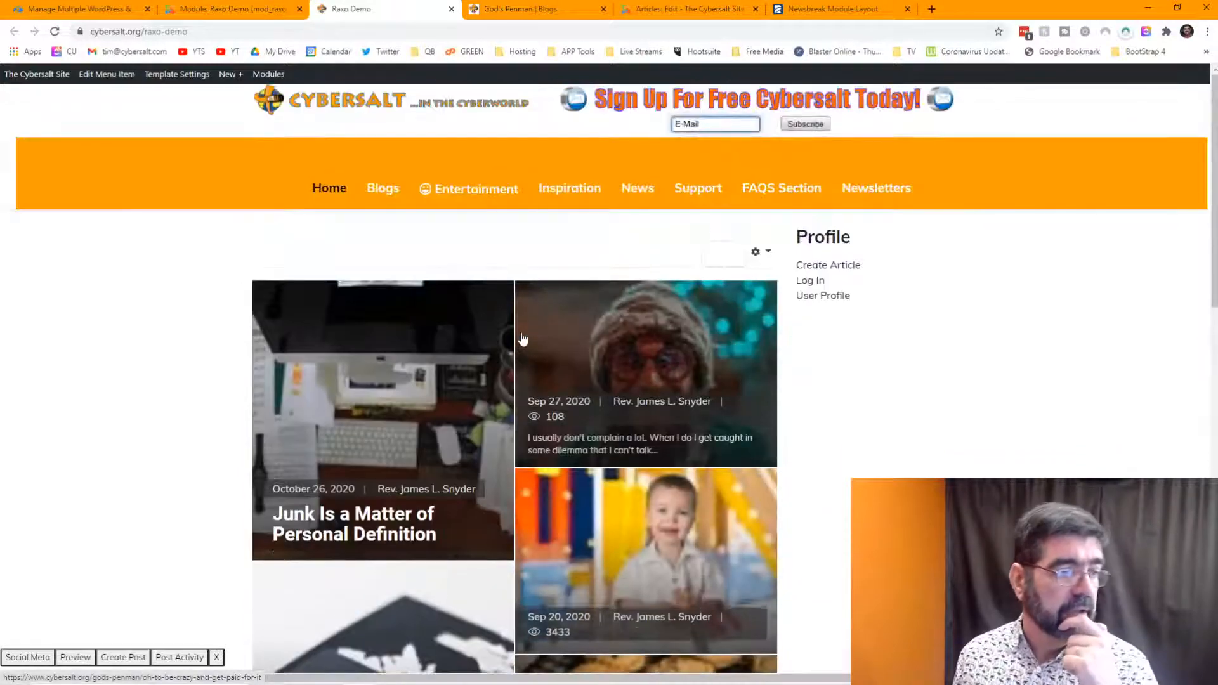
pyautogui.scroll(-3, 523, 340)
pyautogui.scroll(-10, 523, 340)
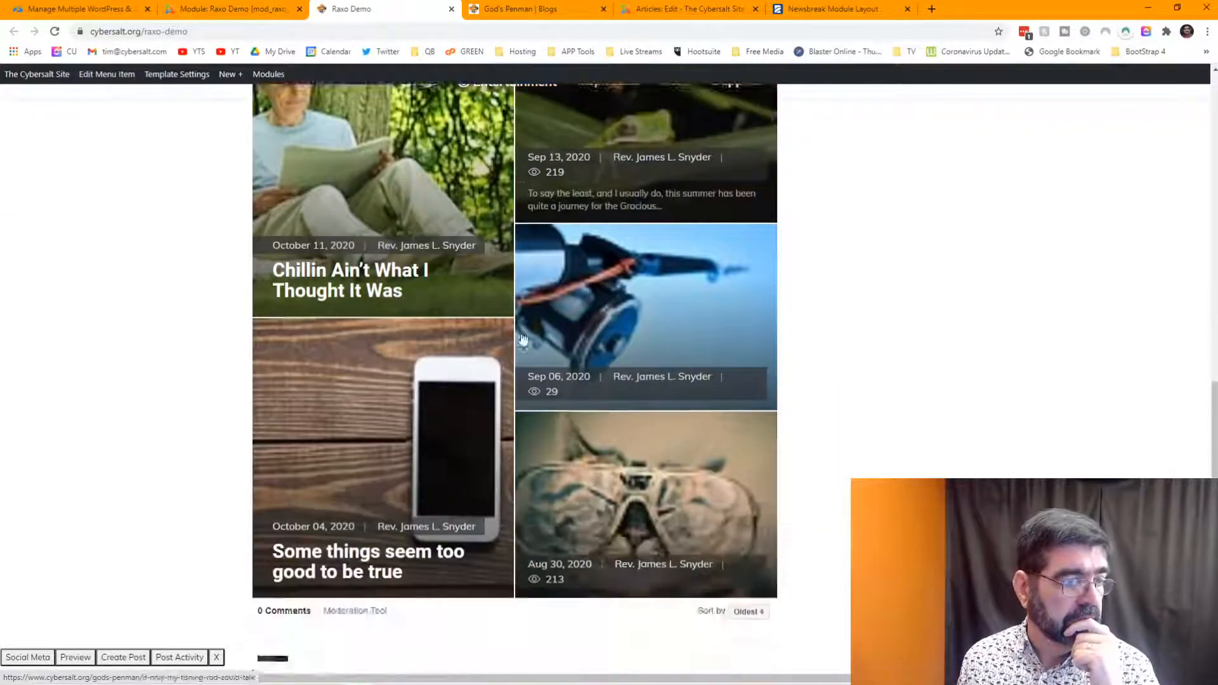
pyautogui.scroll(15, 522, 340)
pyautogui.scroll(-3, 467, 307)
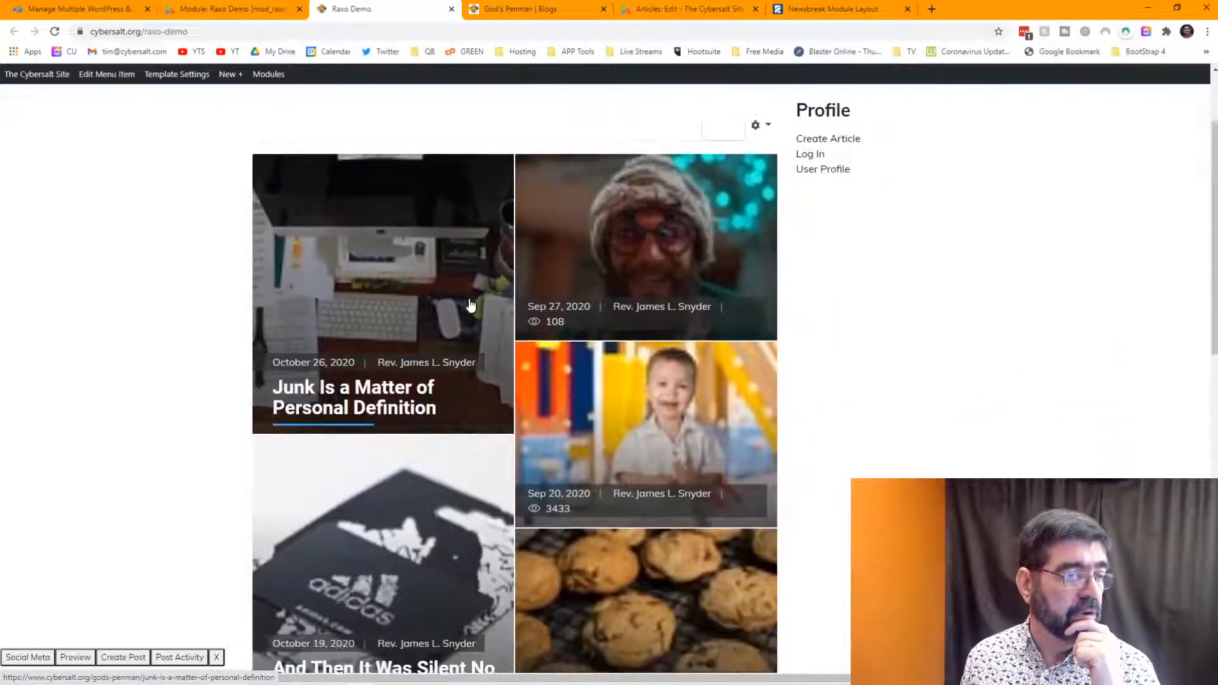
pyautogui.scroll(-10, 430, 279)
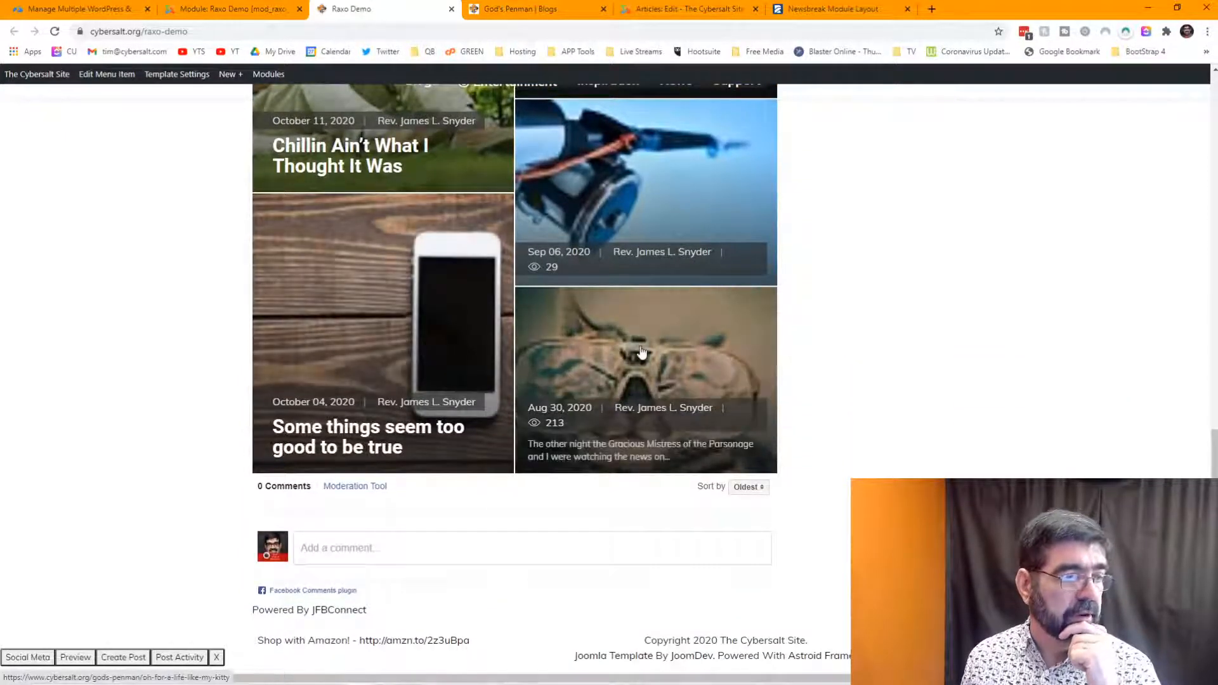
pyautogui.scroll(3, 637, 353)
pyautogui.scroll(9, 641, 353)
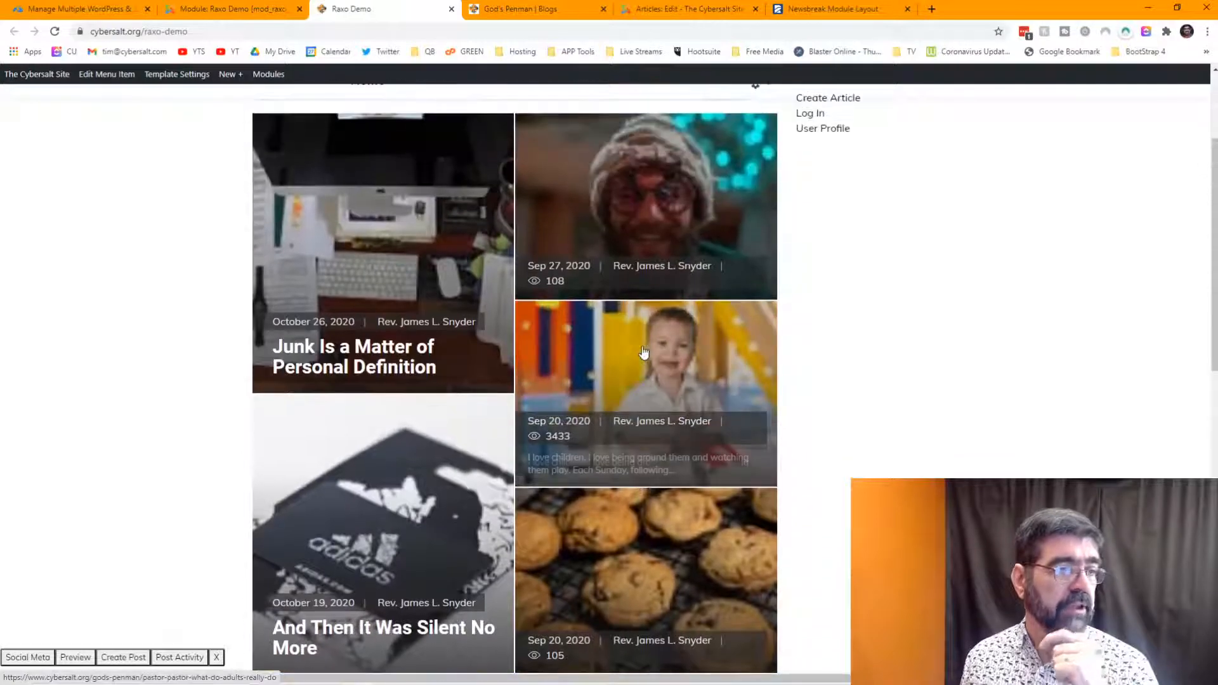
pyautogui.click(215, 9)
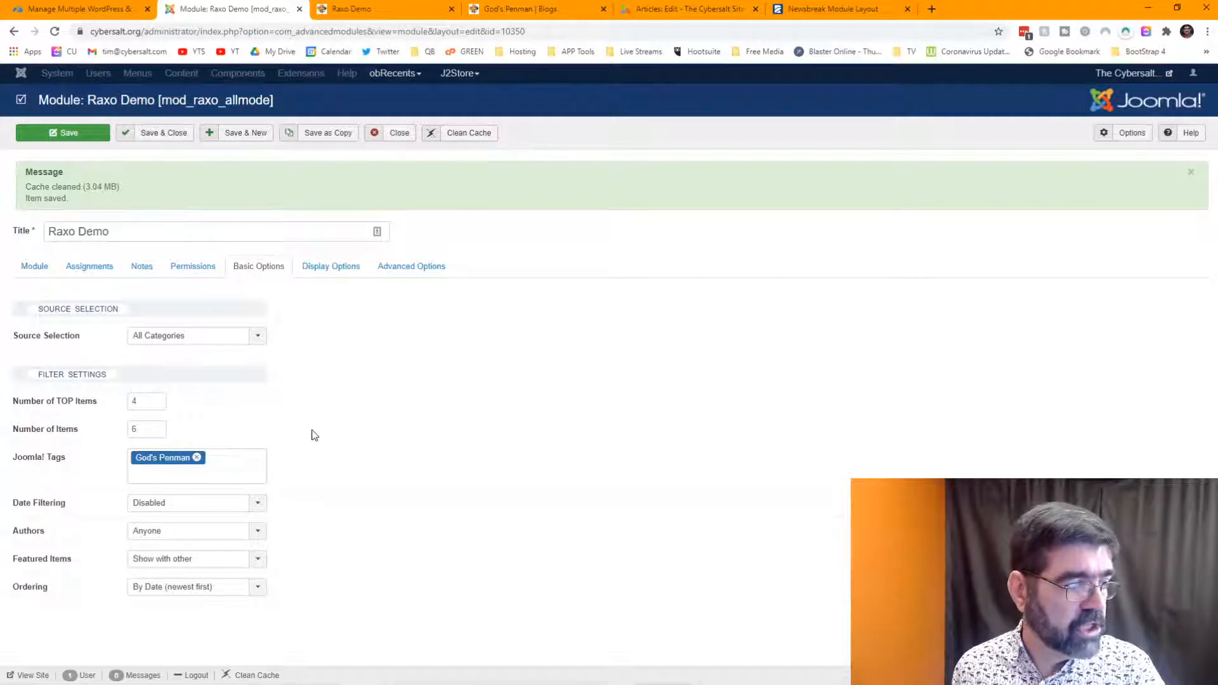
# - Confirm the raxo-prime layout in Display Options, then open raxo.org's Prime Module Layout page
pyautogui.click(312, 271)
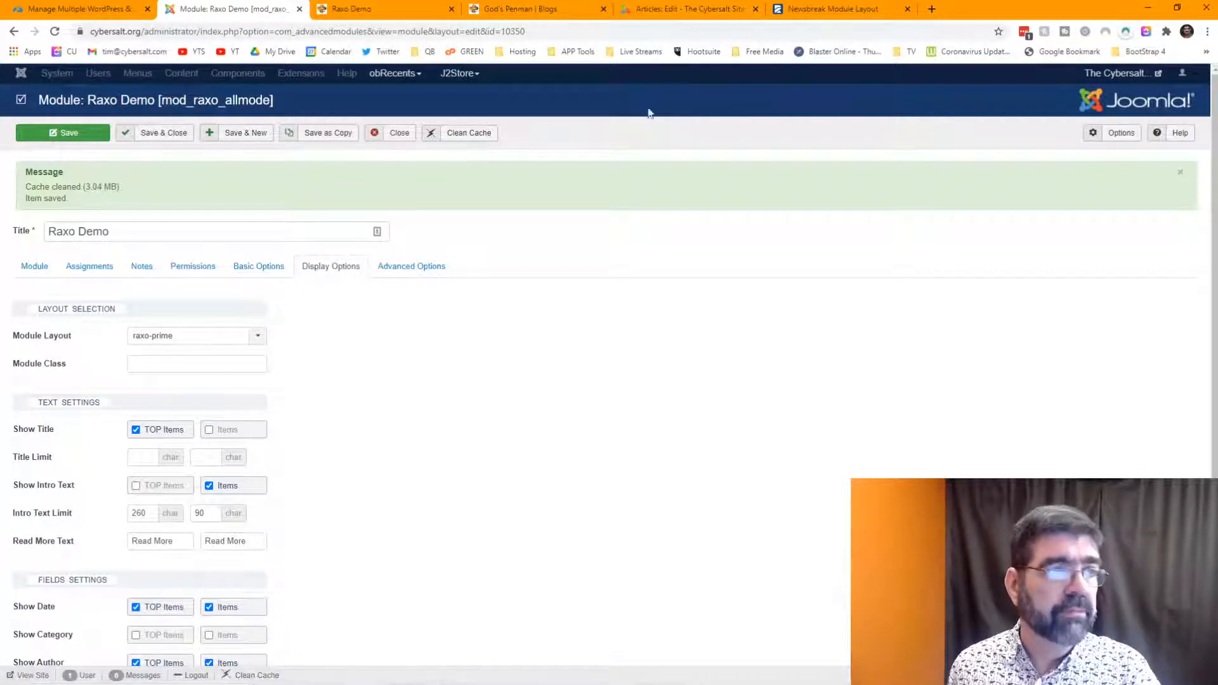
pyautogui.click(790, 11)
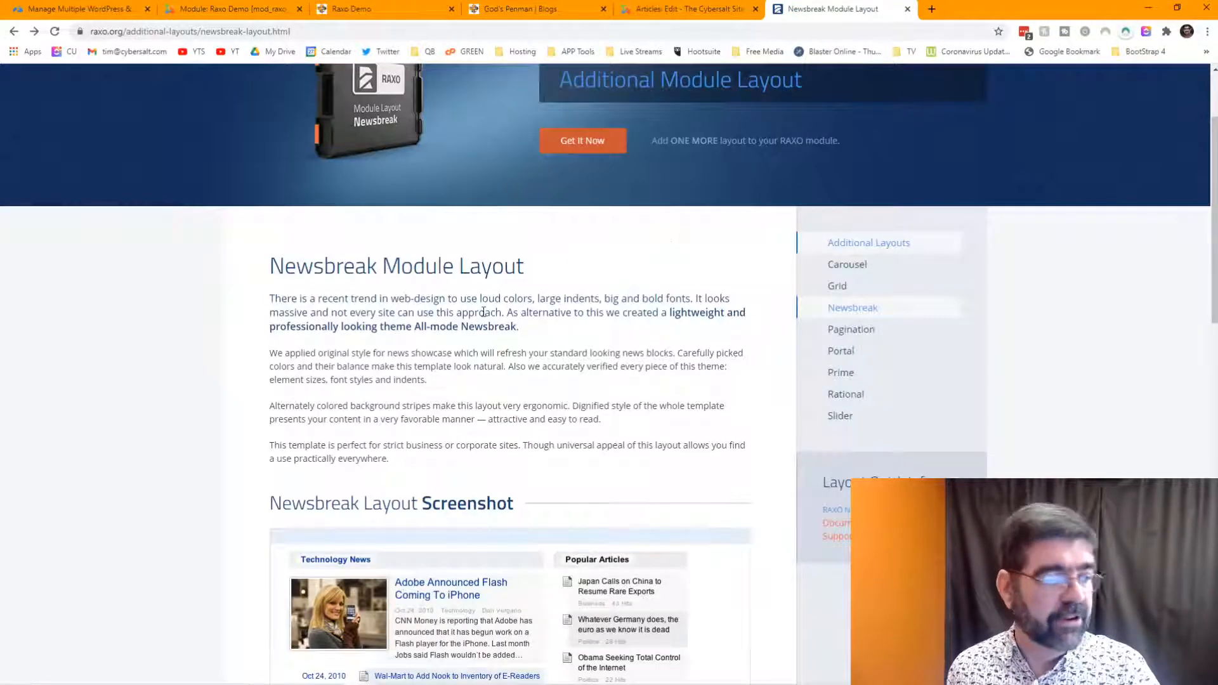
pyautogui.scroll(-2, 483, 312)
pyautogui.scroll(4, 484, 311)
pyautogui.scroll(-10, 485, 313)
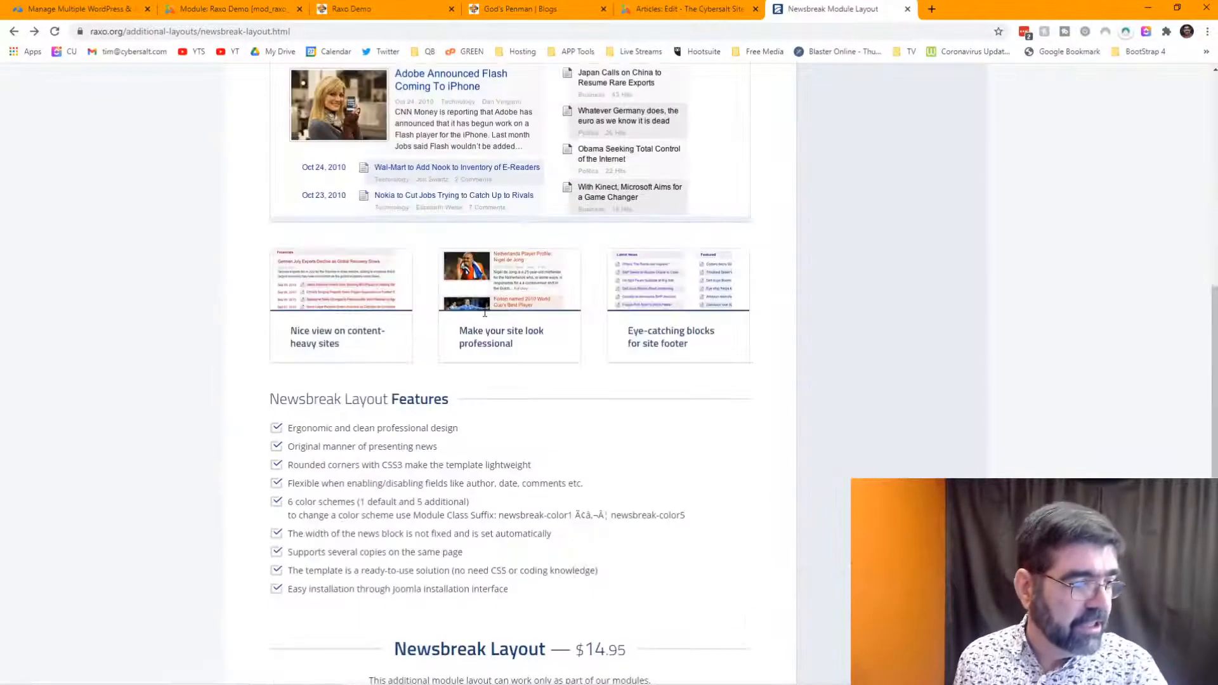
pyautogui.scroll(10, 486, 315)
pyautogui.moveTo(625, 89)
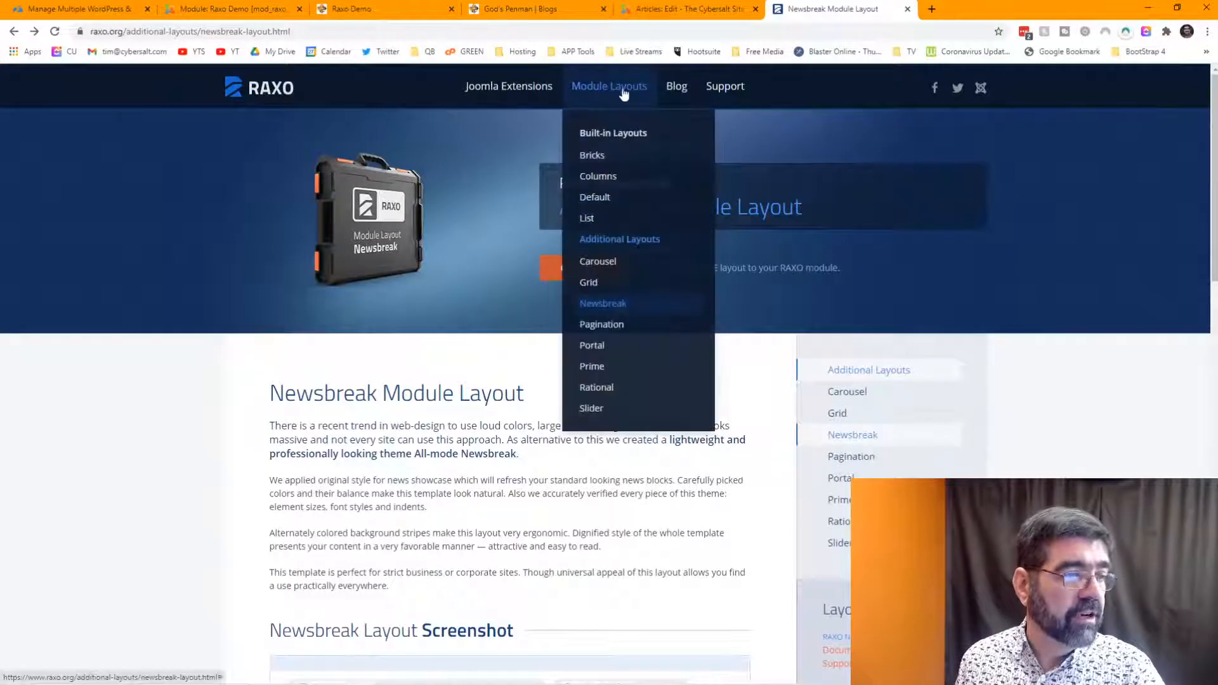
pyautogui.click(593, 366)
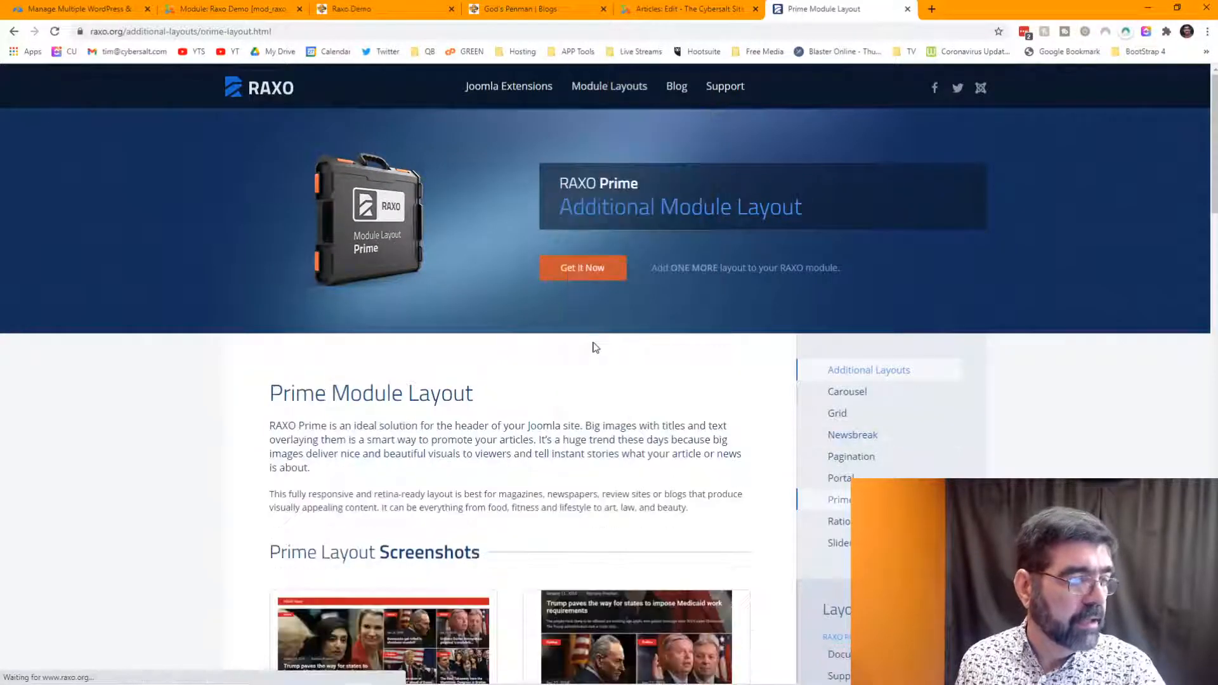
pyautogui.scroll(-2, 593, 345)
pyautogui.click(402, 381)
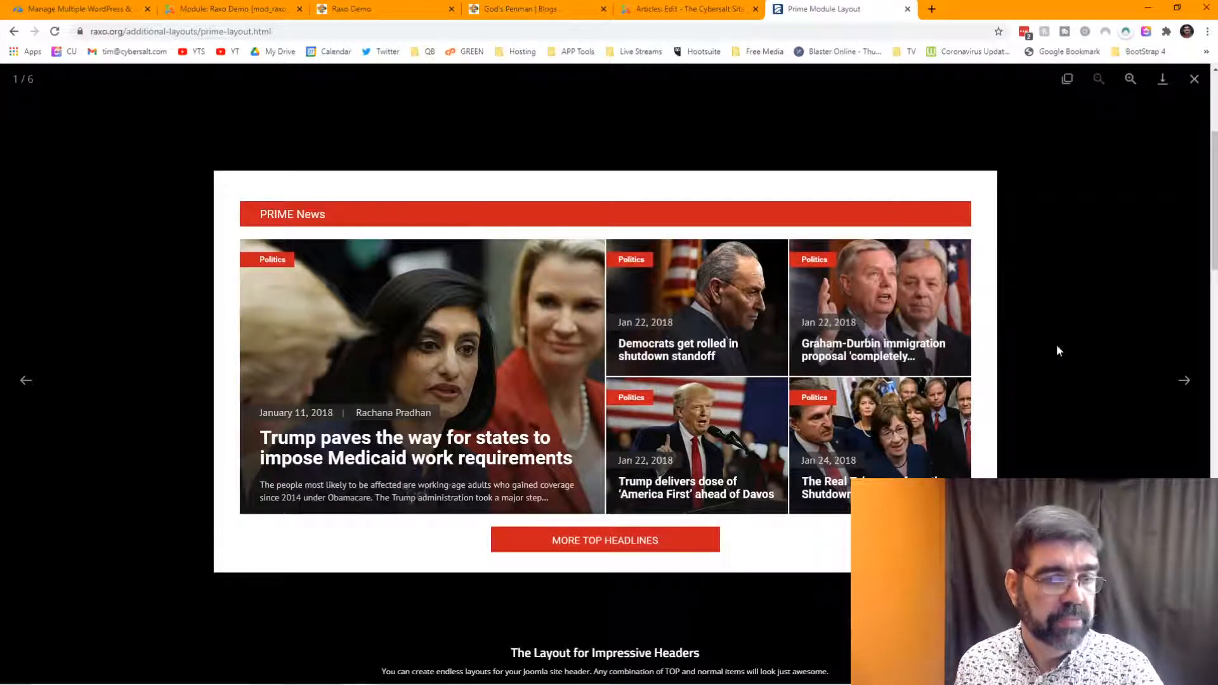
pyautogui.click(1183, 384)
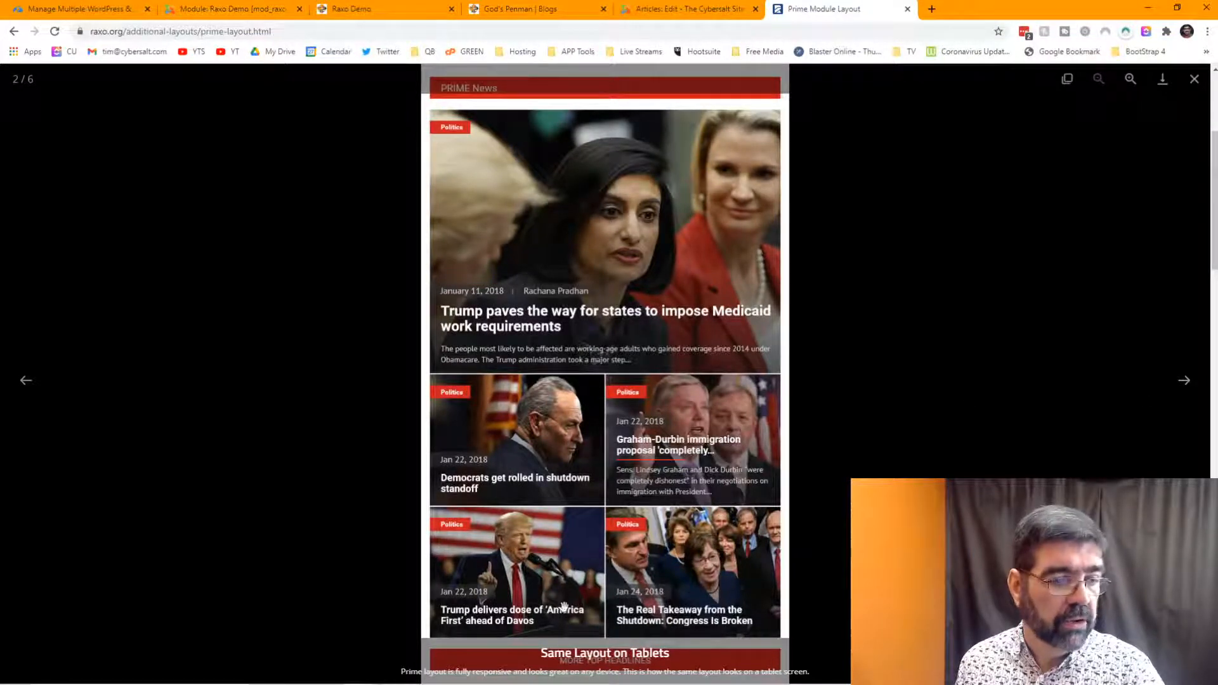
pyautogui.click(1184, 383)
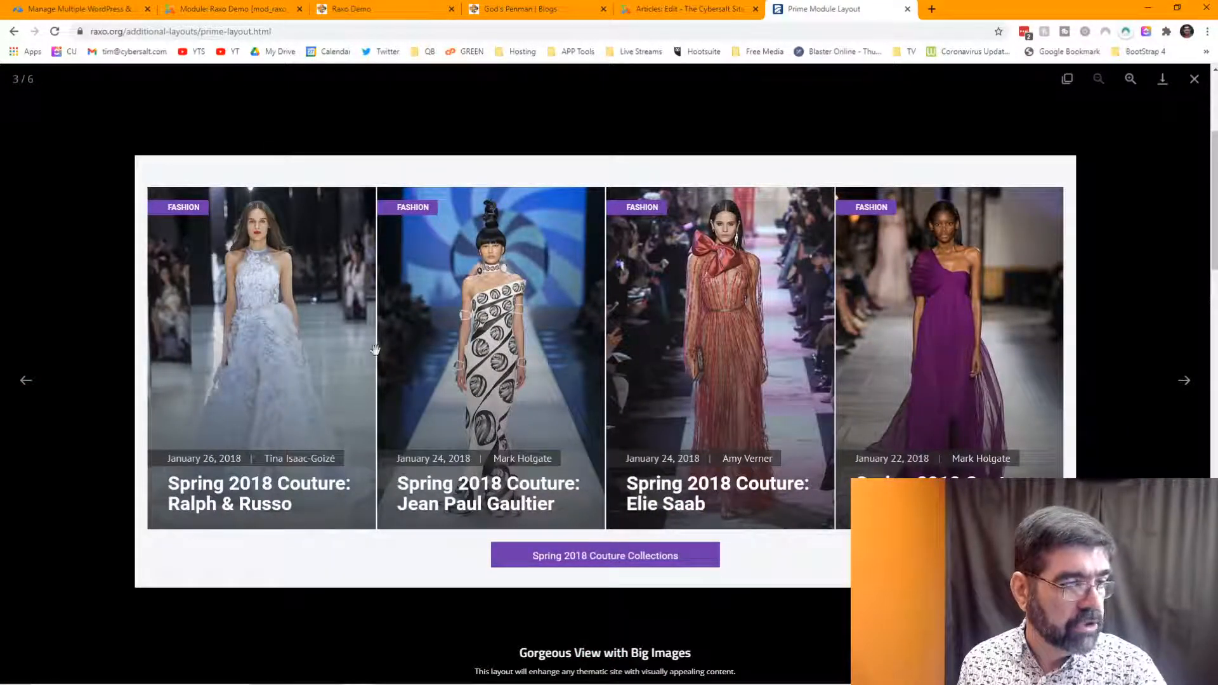
pyautogui.click(1184, 382)
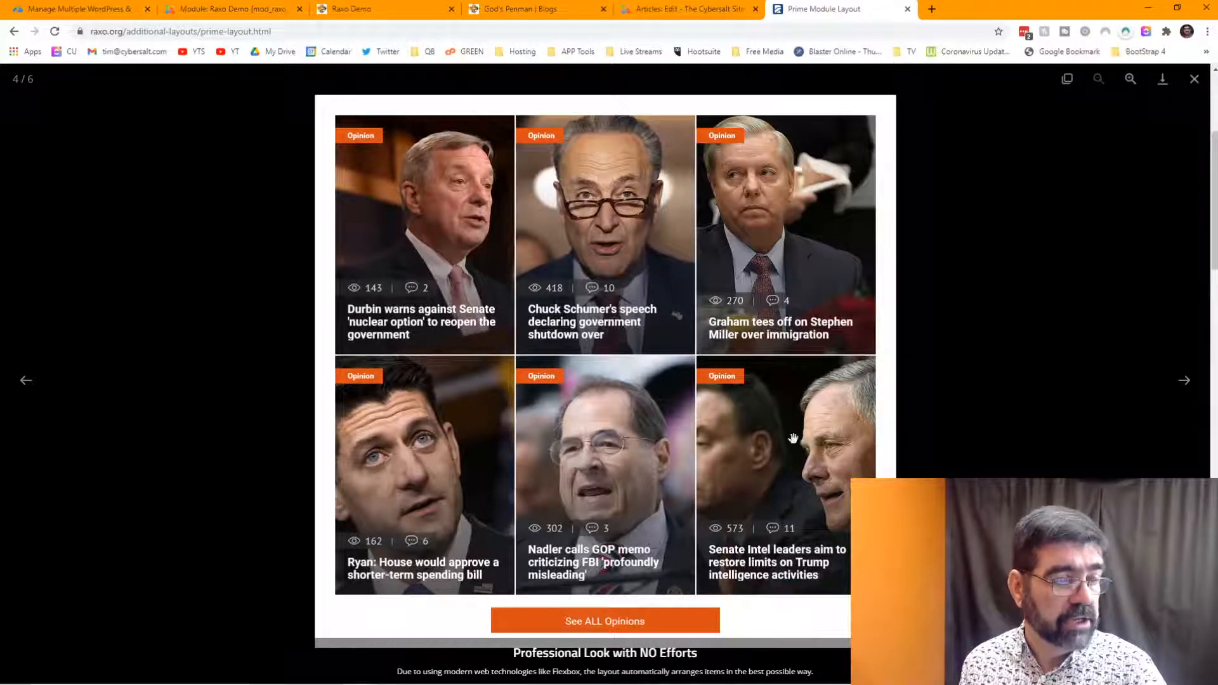
pyautogui.click(1195, 82)
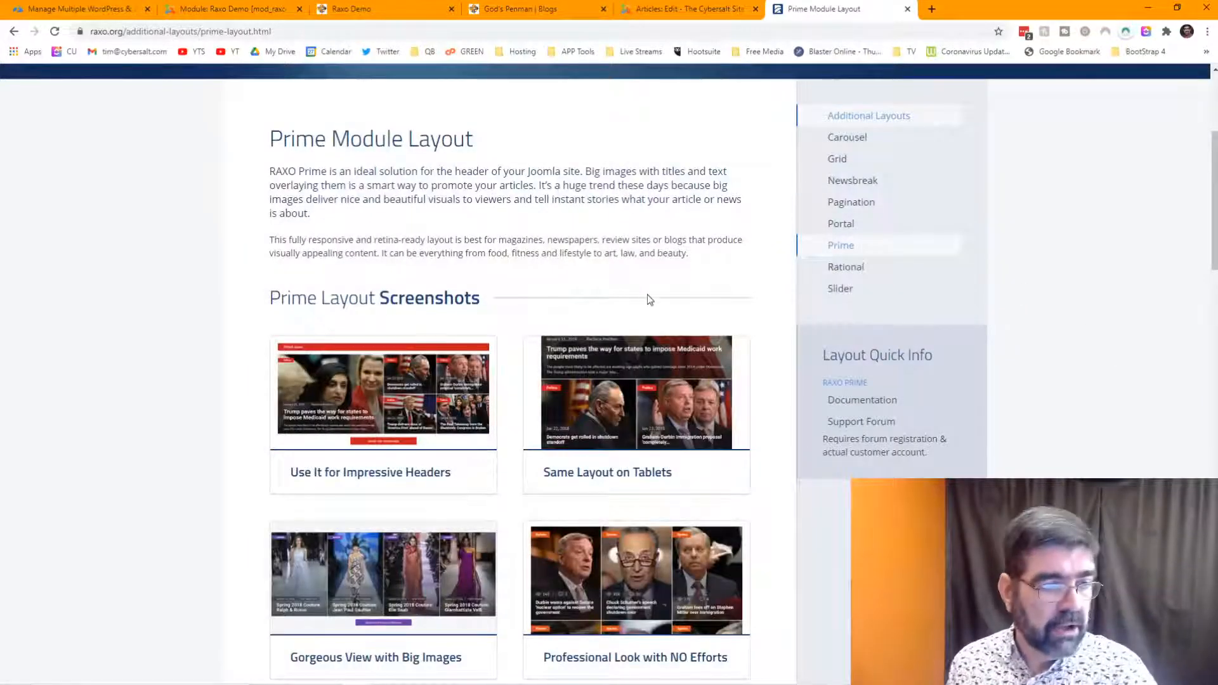
pyautogui.scroll(4, 648, 299)
pyautogui.moveTo(622, 94)
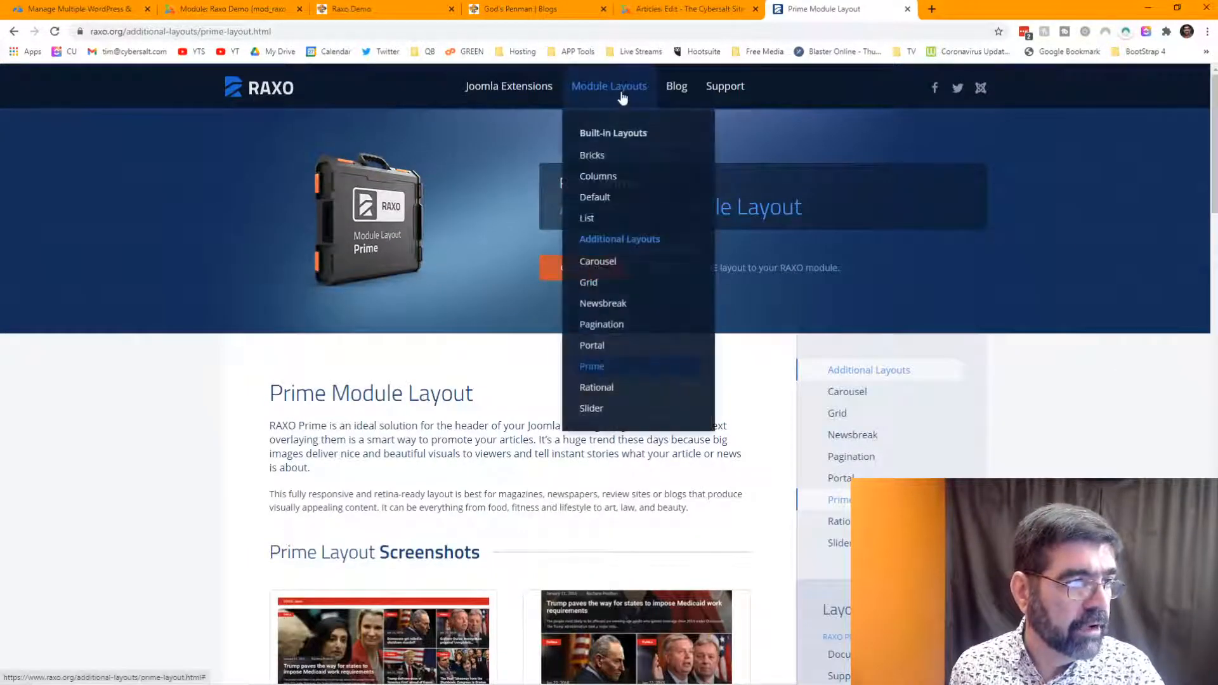
# - Read raxo.org's Rational Module Layout page and open its text-only demo image
pyautogui.click(590, 388)
pyautogui.scroll(-3, 593, 373)
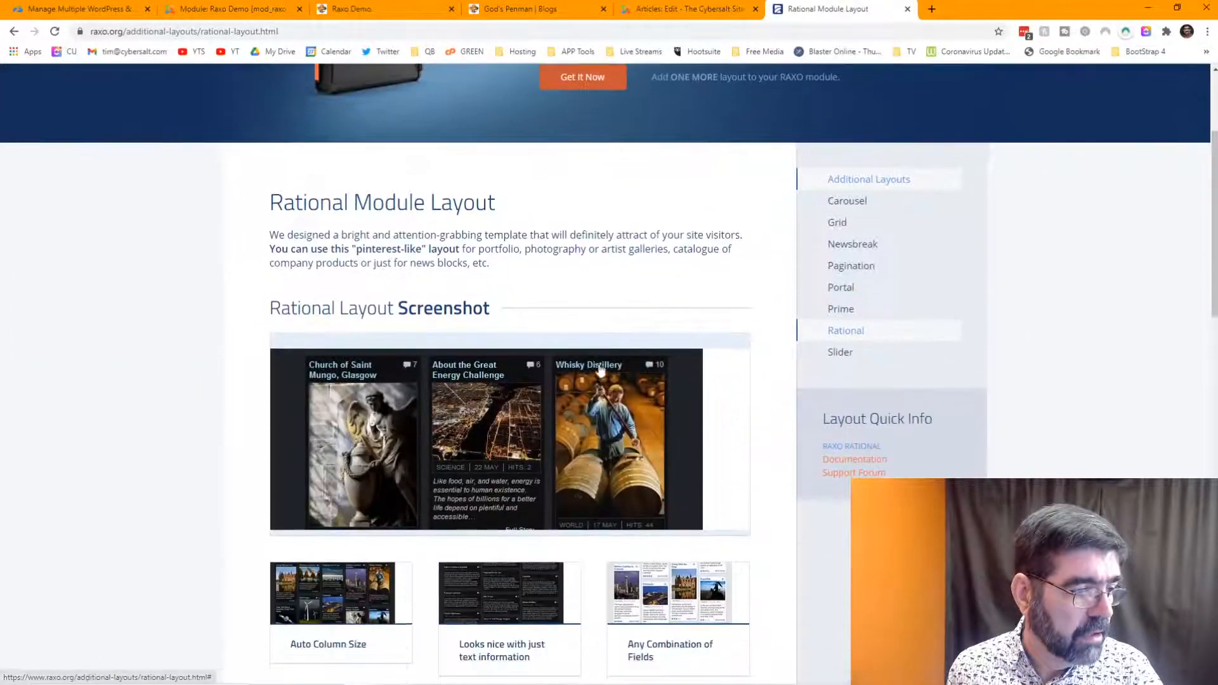
pyautogui.scroll(-2, 600, 370)
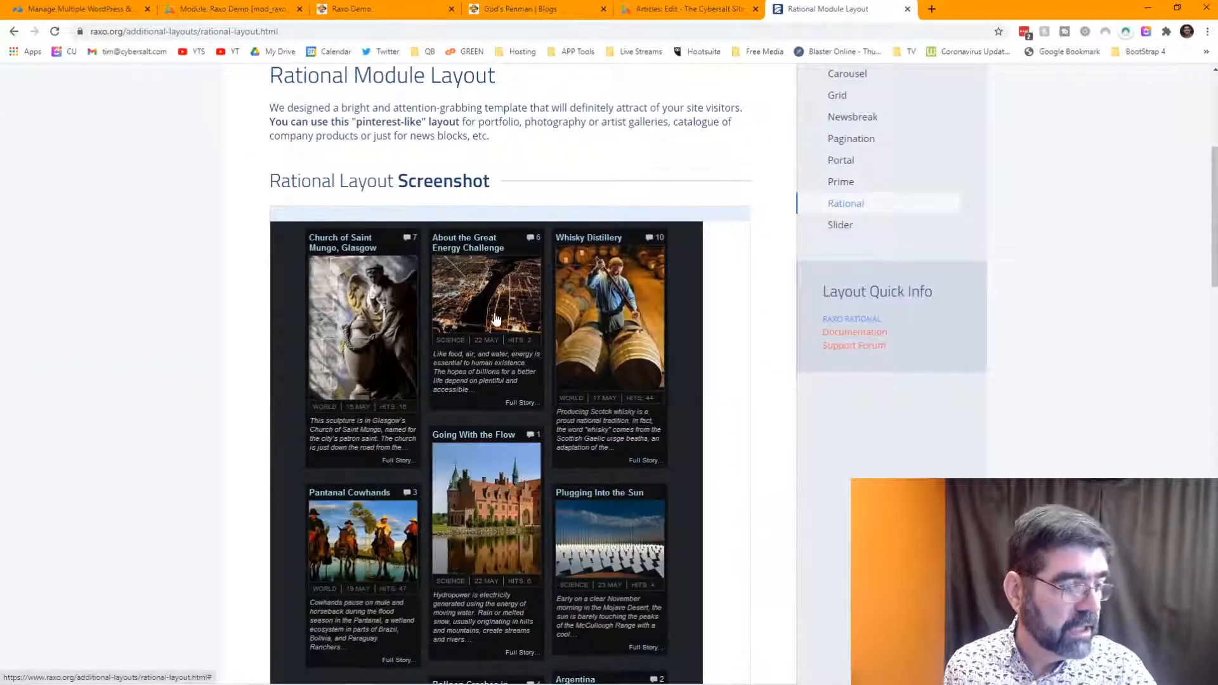
pyautogui.scroll(-3, 512, 315)
pyautogui.scroll(1, 513, 316)
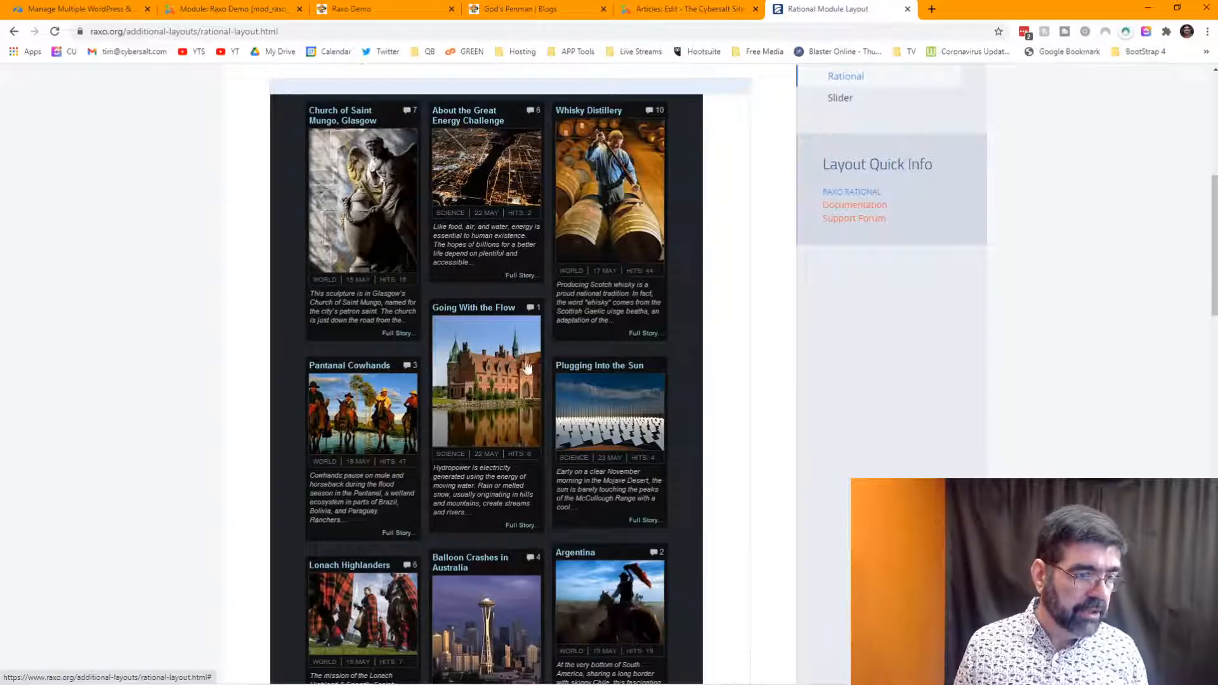
pyautogui.scroll(-6, 523, 379)
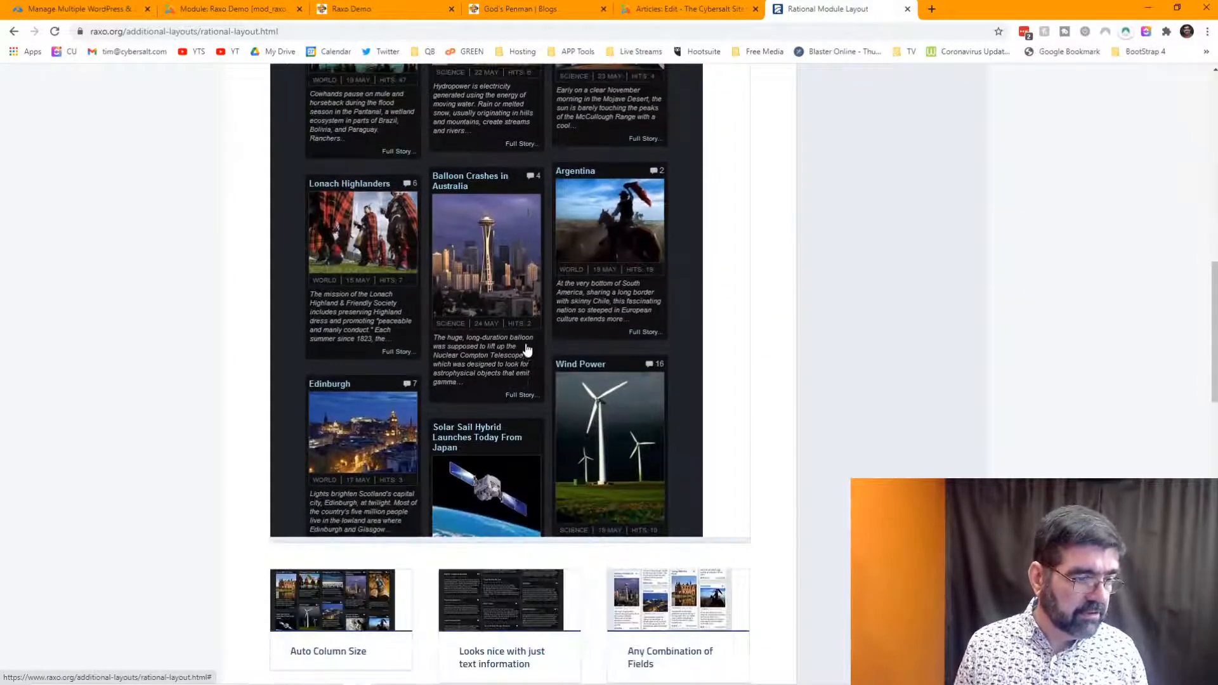
pyautogui.click(513, 590)
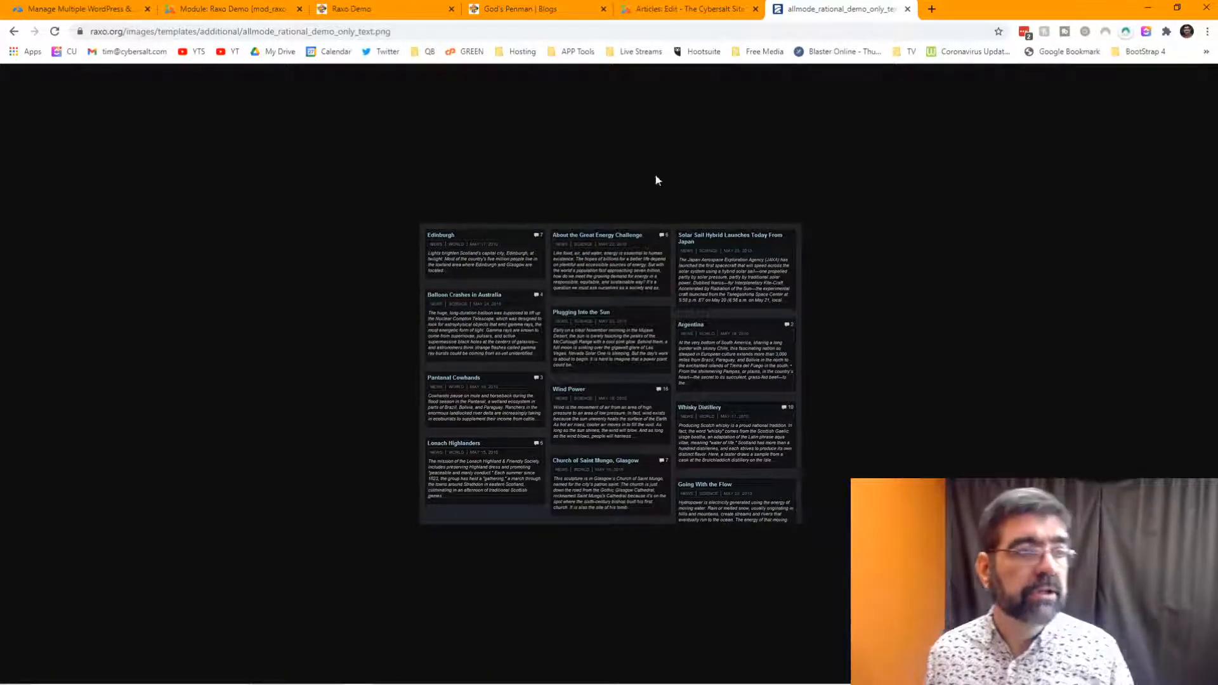
# - Go back through the Rational and Prime pages and open the Slider Module Layout page
pyautogui.click(703, 10)
pyautogui.click(832, 11)
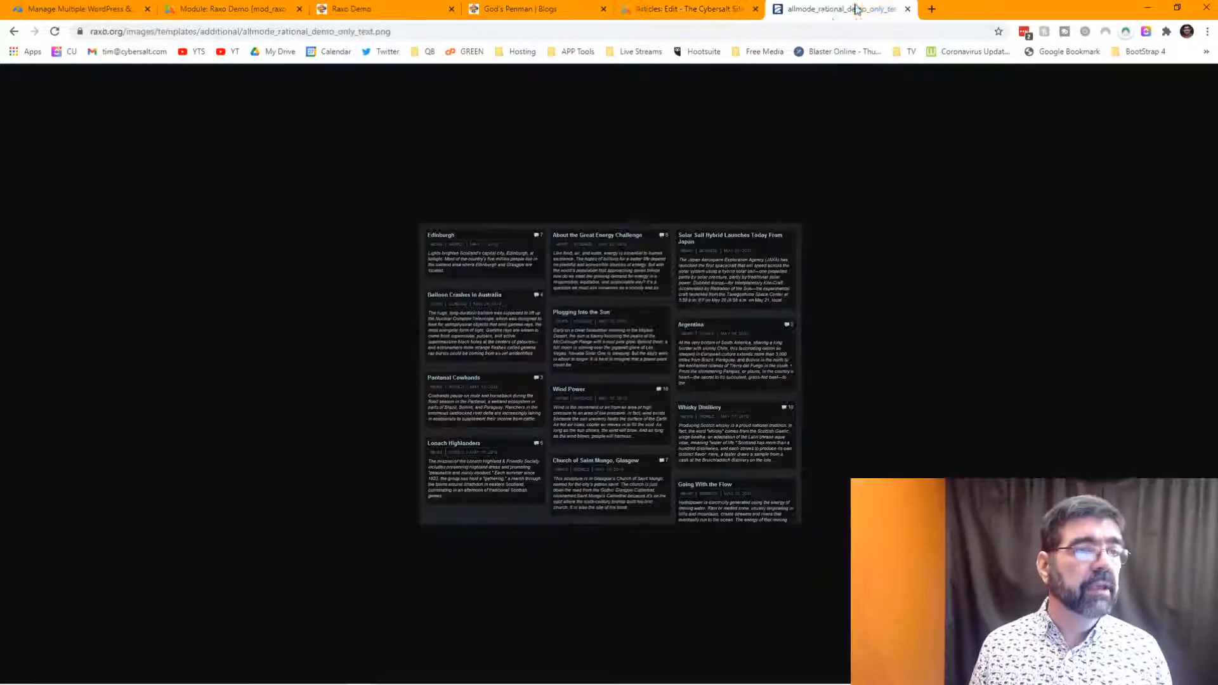
pyautogui.click(12, 32)
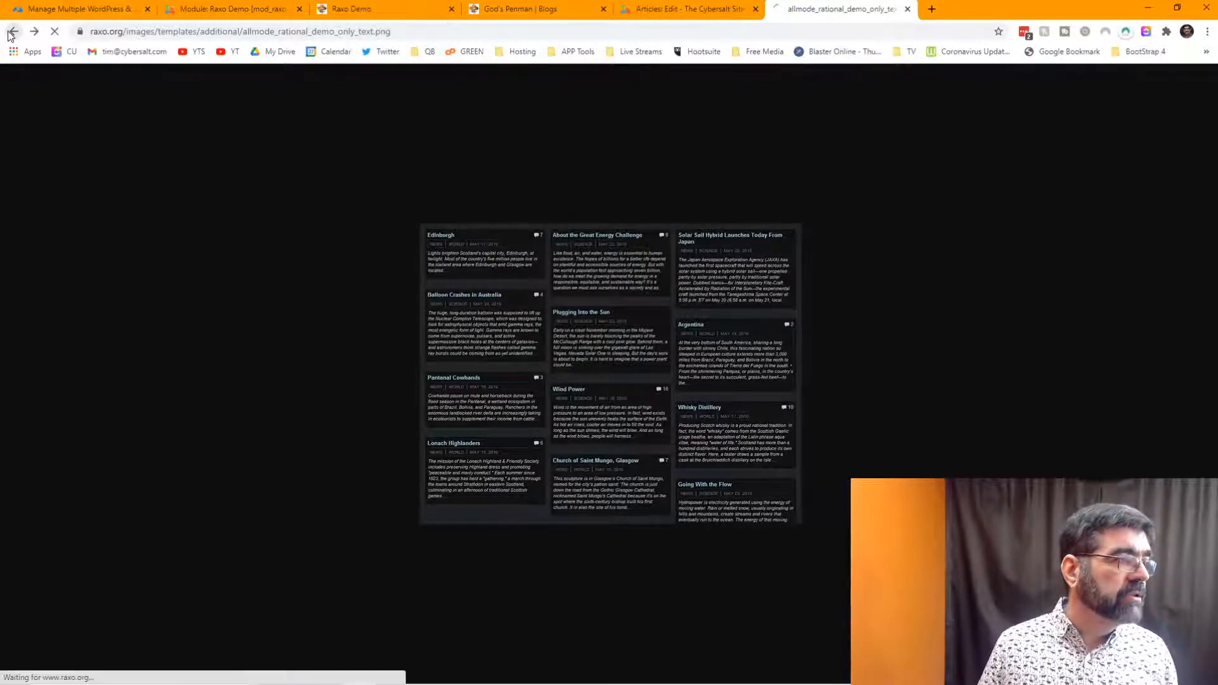
pyautogui.click(12, 31)
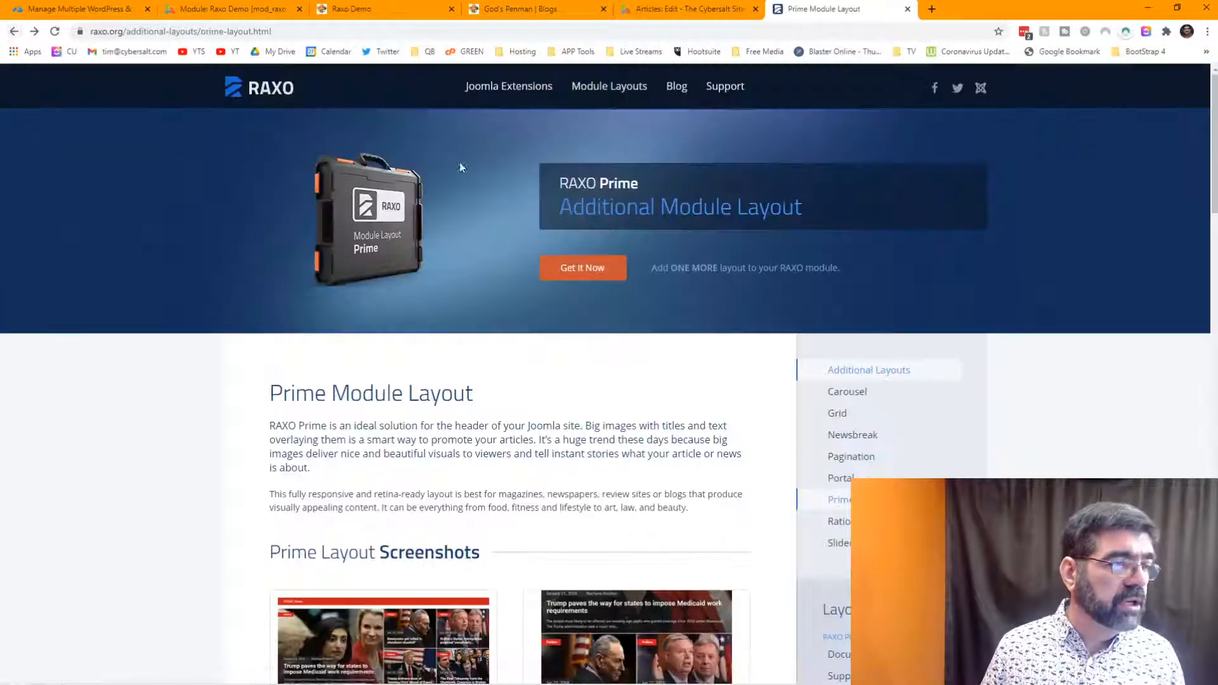
pyautogui.moveTo(579, 90)
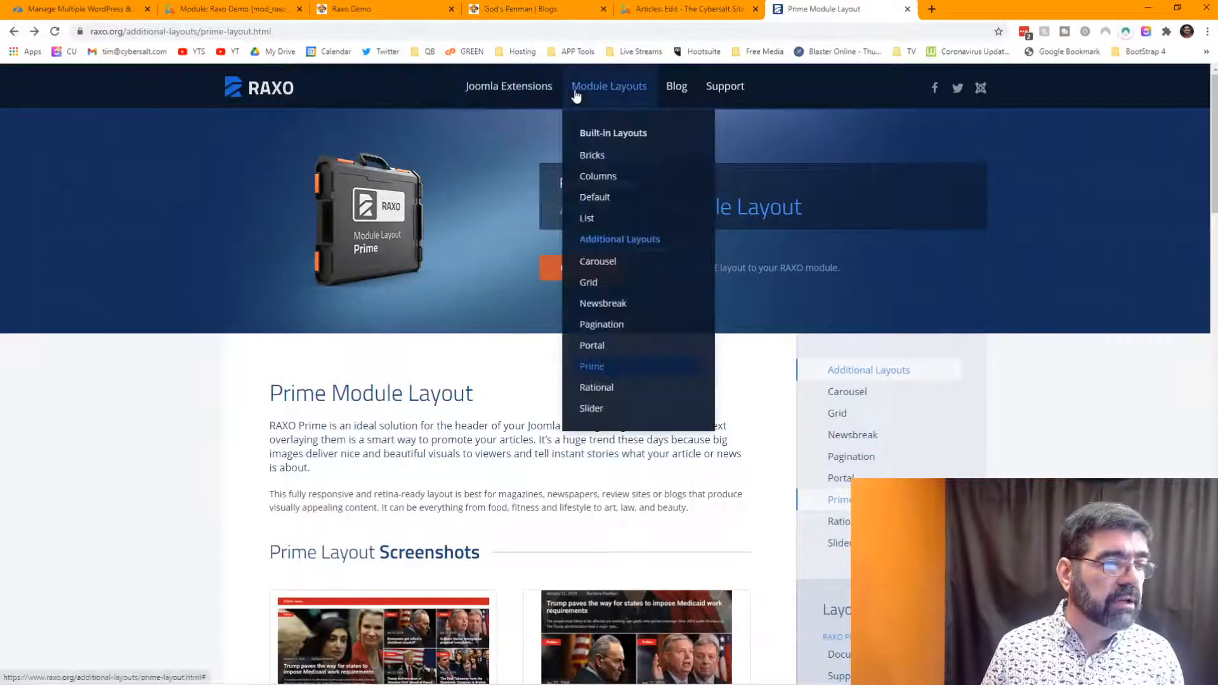
pyautogui.click(601, 408)
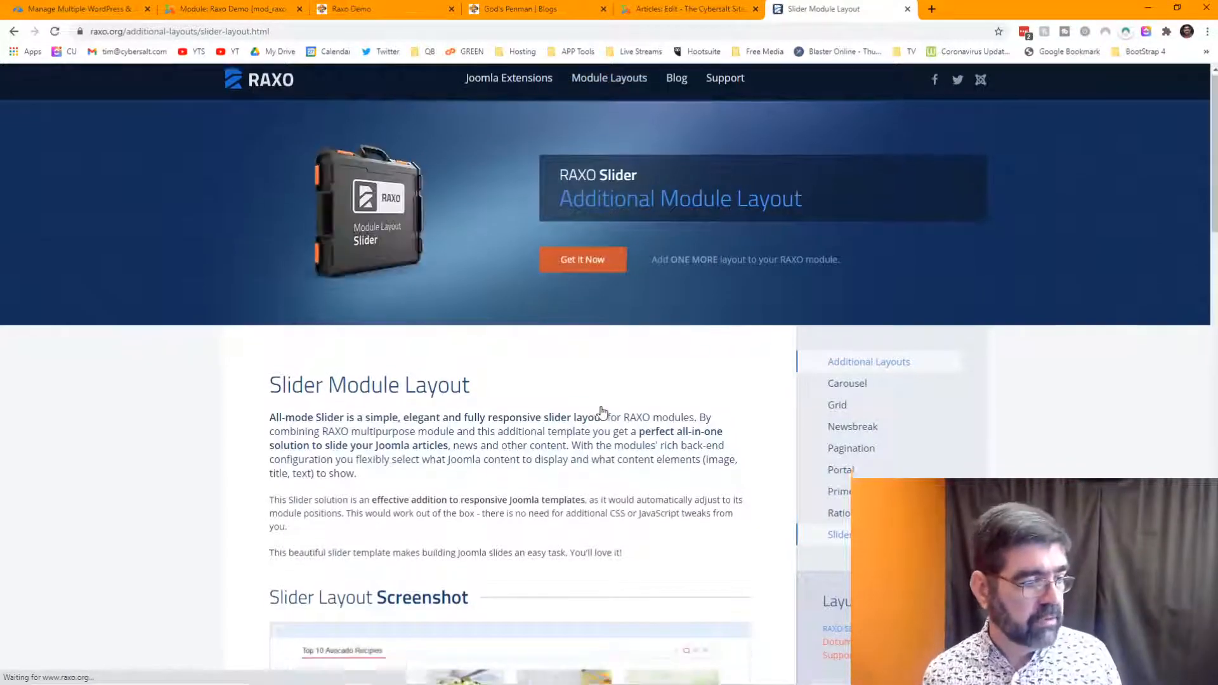
pyautogui.scroll(-8, 602, 413)
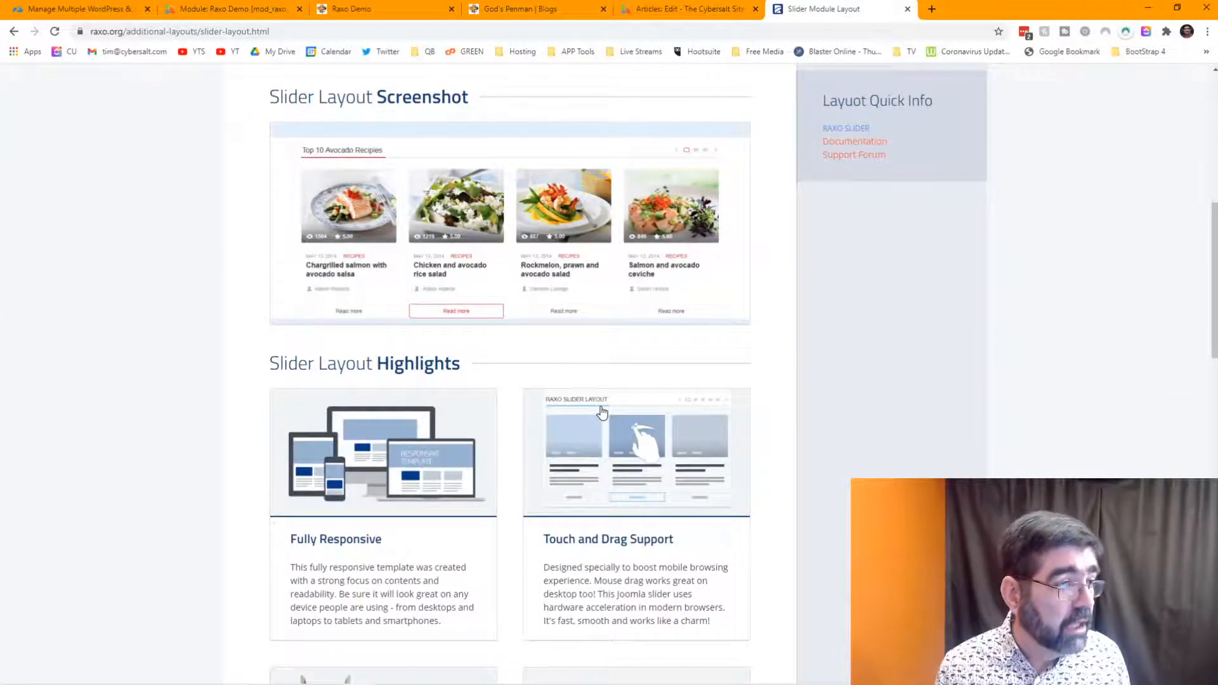
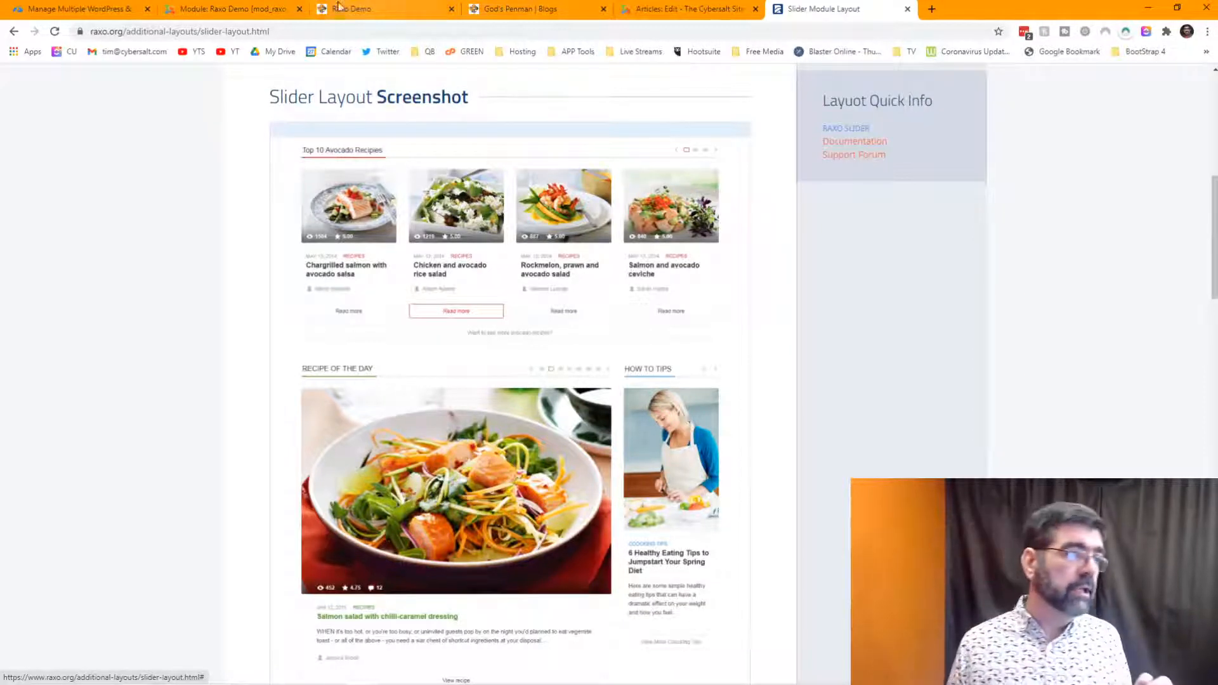
# - Leave the Slider page and review raxo.org's Columns Module Layout page
pyautogui.click(231, 13)
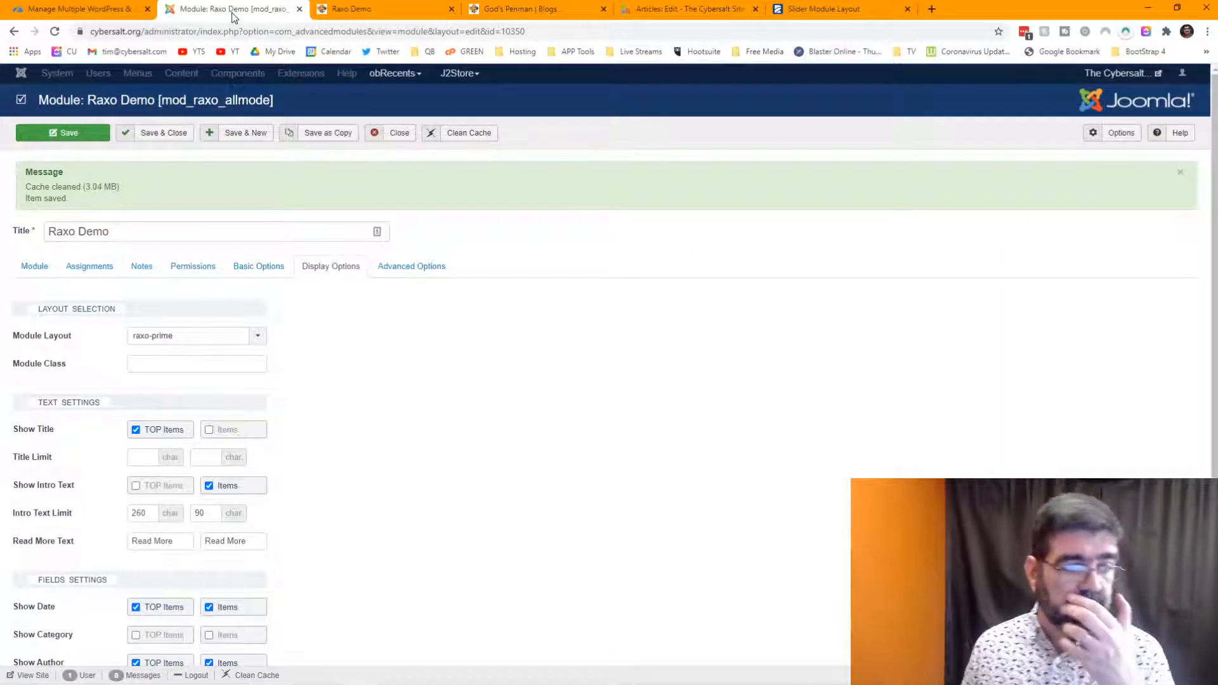
pyautogui.click(809, 10)
pyautogui.scroll(8, 650, 295)
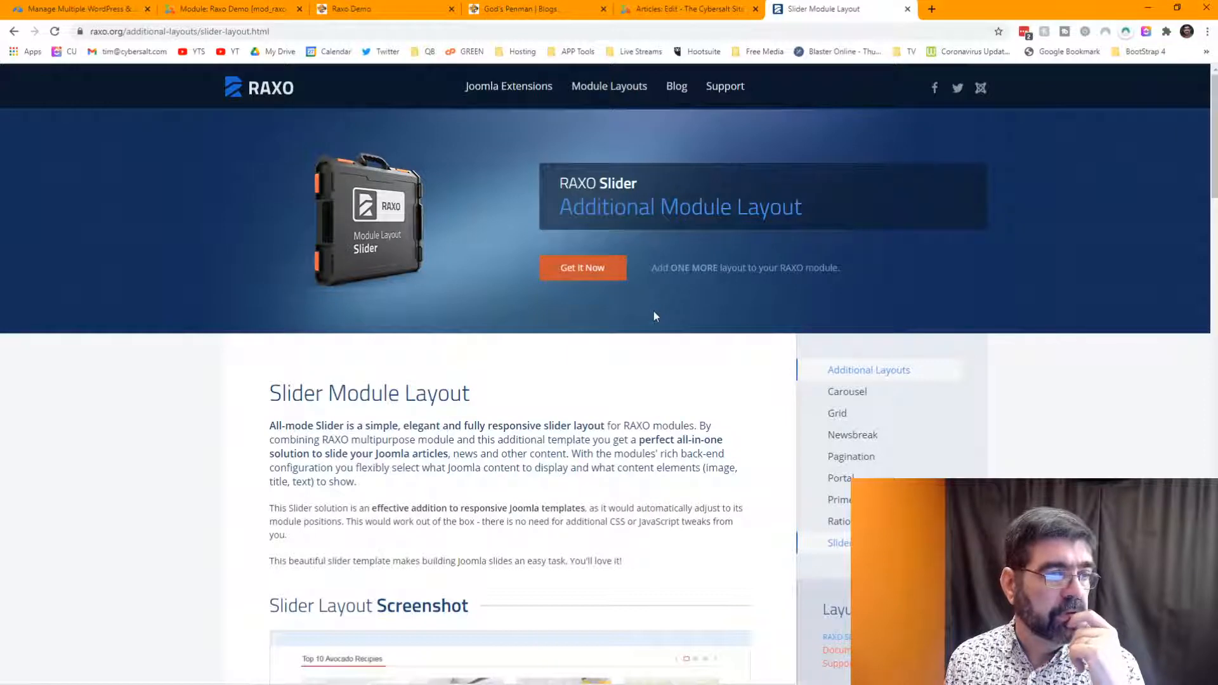
pyautogui.moveTo(609, 94)
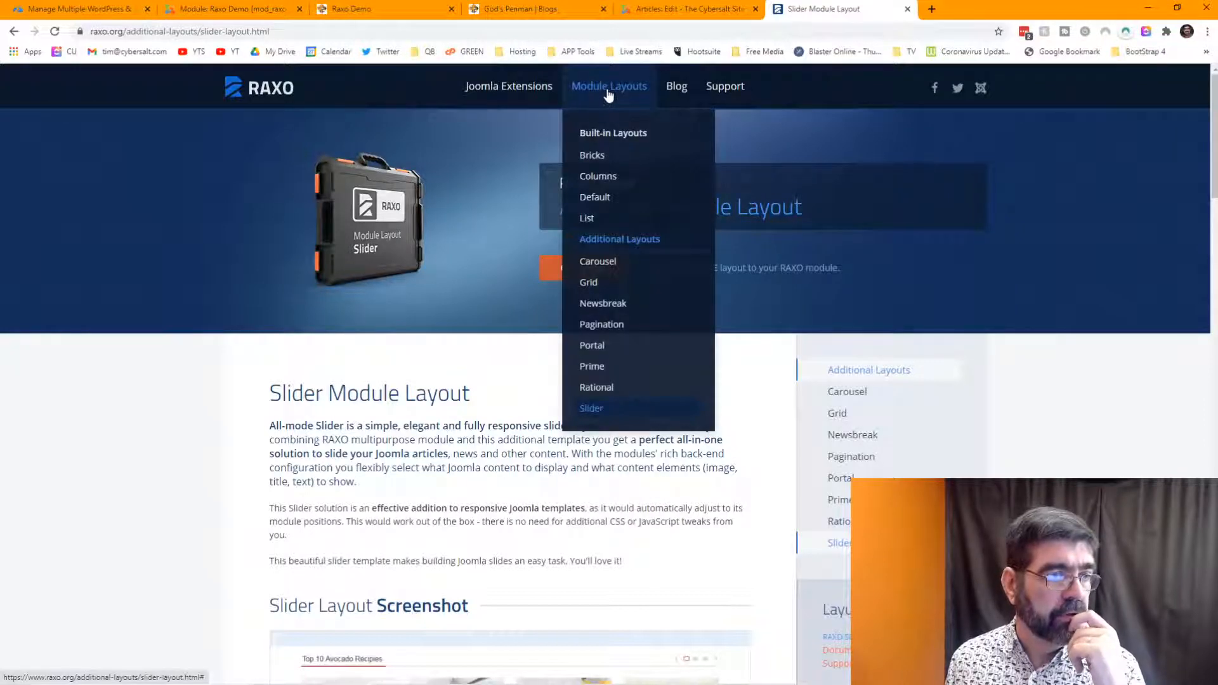
pyautogui.click(618, 180)
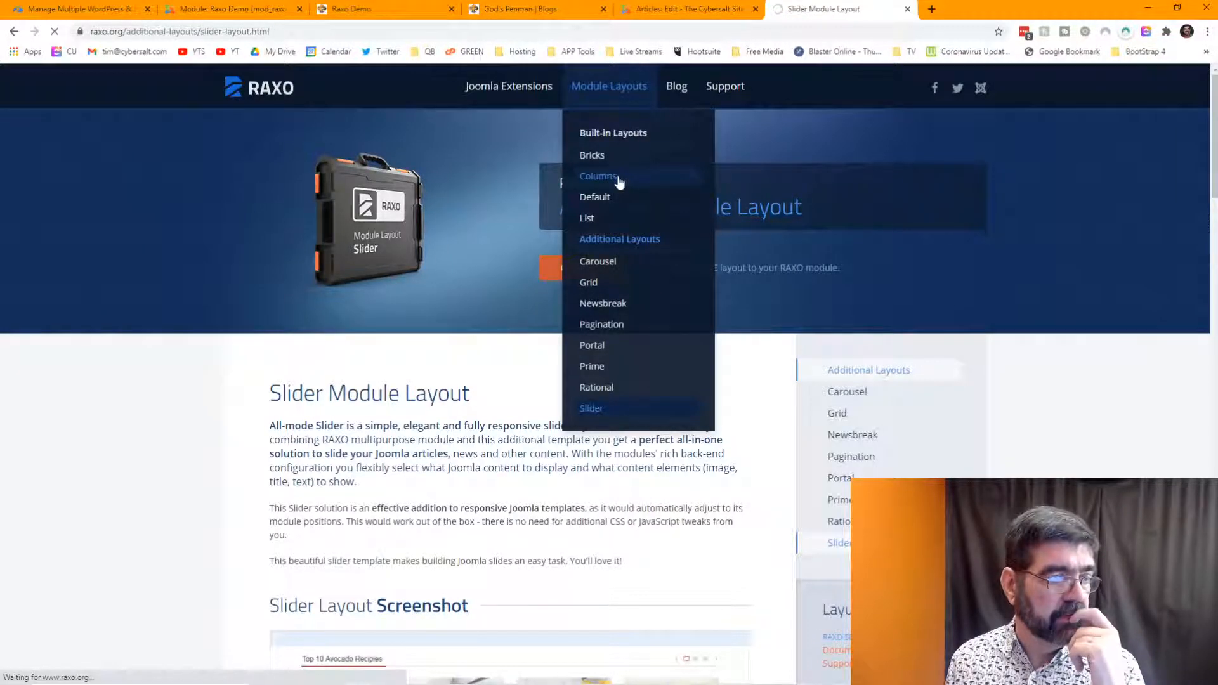
pyautogui.scroll(-5, 678, 234)
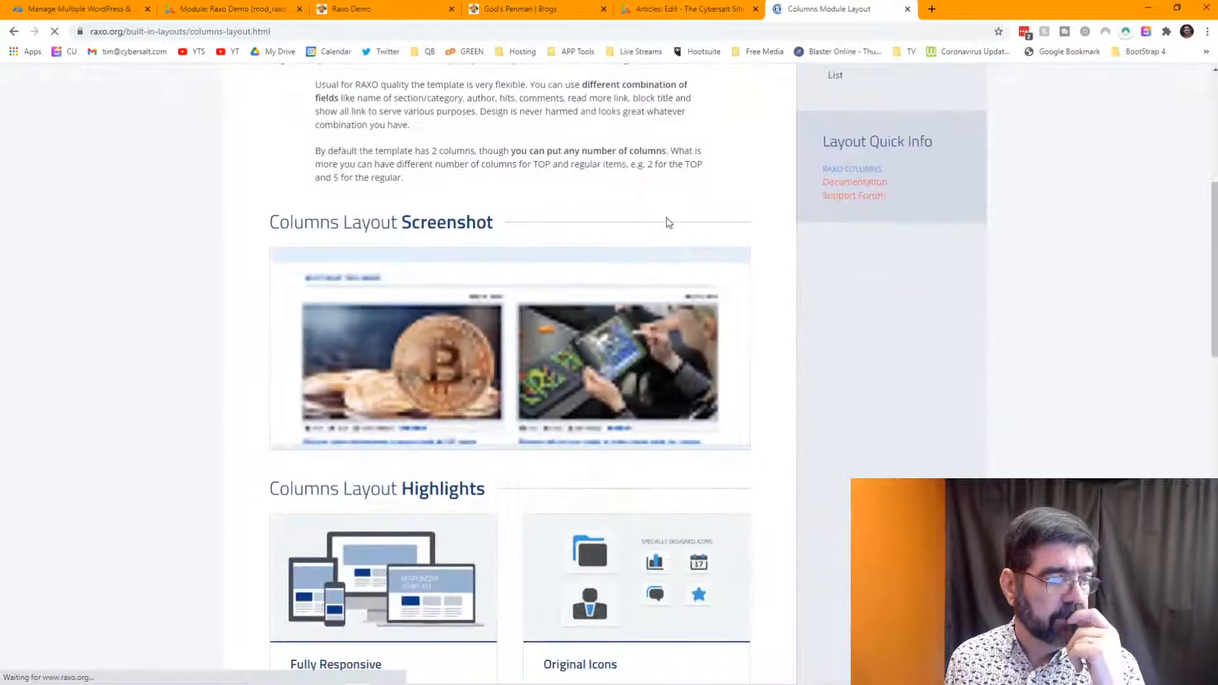
pyautogui.scroll(-2, 668, 222)
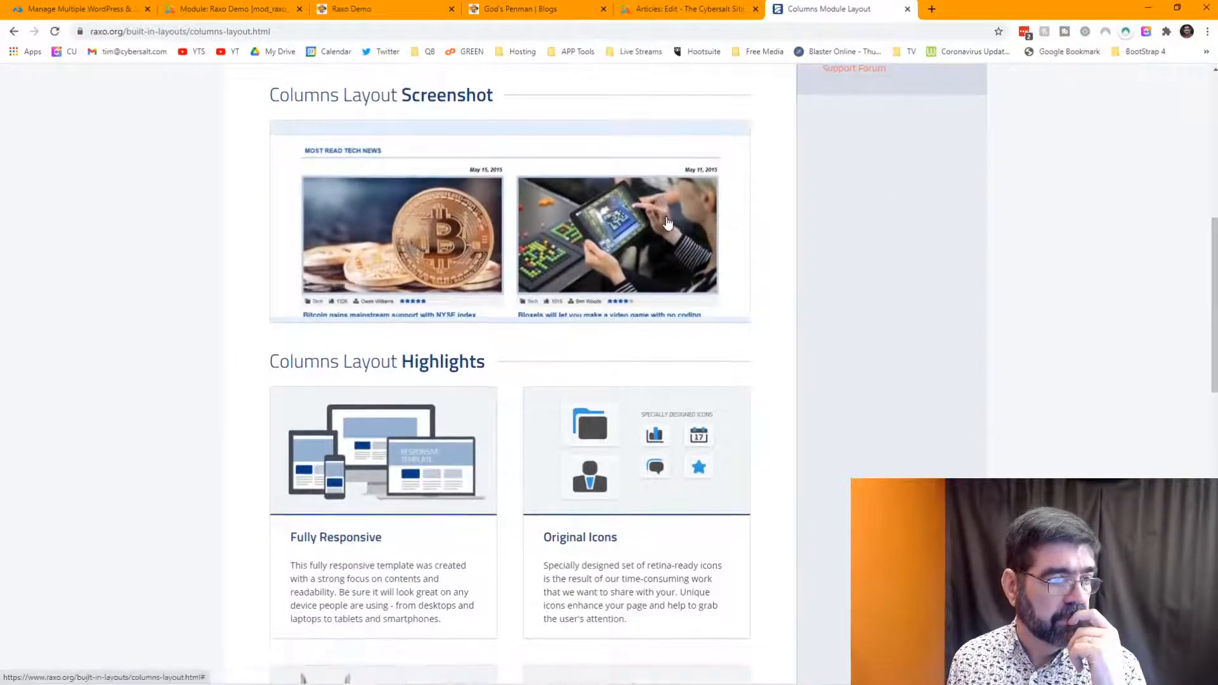
pyautogui.scroll(8, 667, 222)
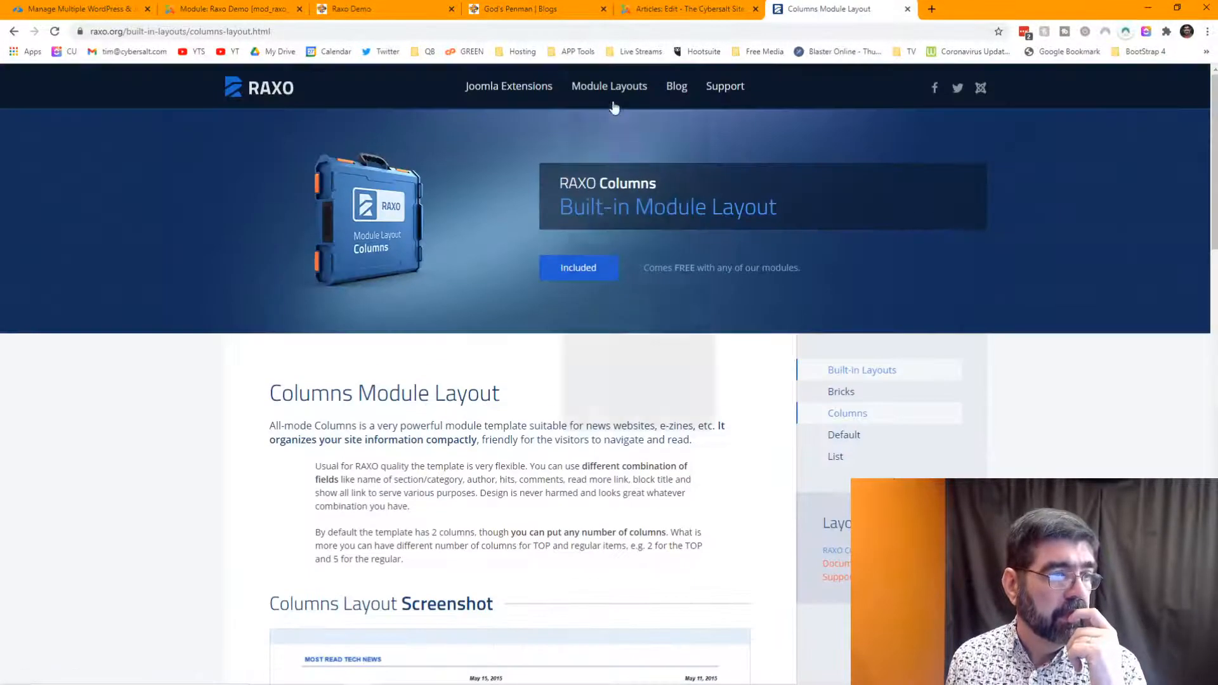
# - Review raxo.org's List Module Layout page, then return to the Raxo Demo module editor
pyautogui.moveTo(615, 103)
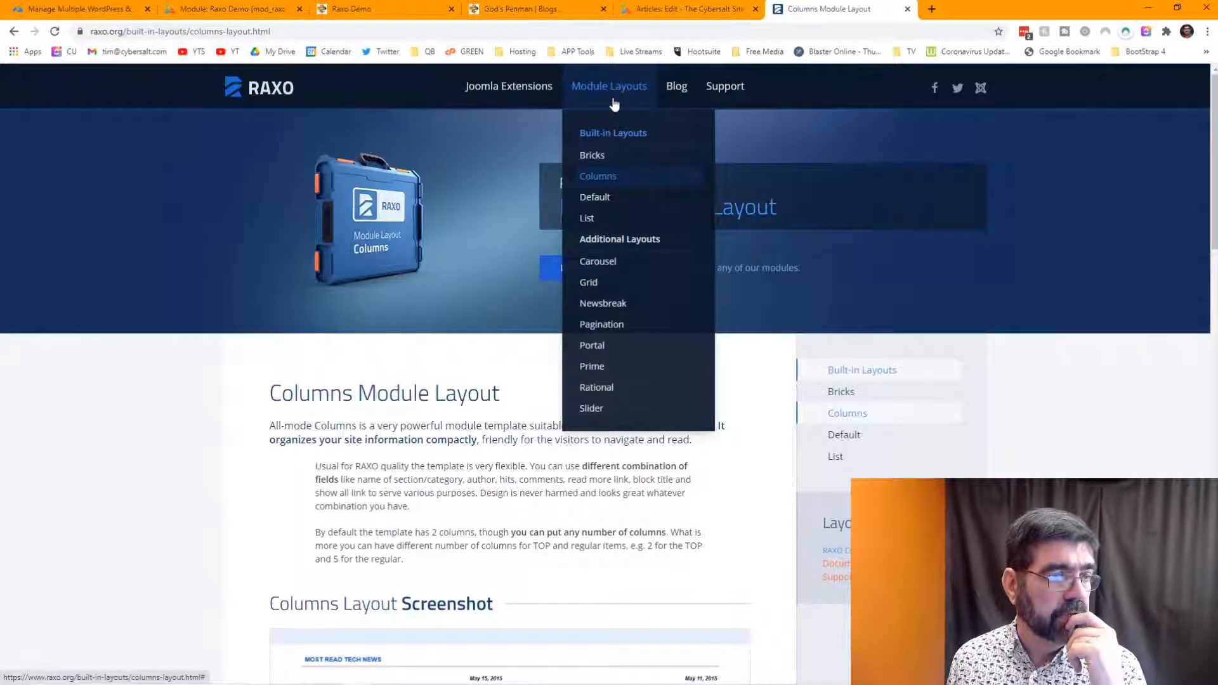
pyautogui.click(612, 217)
pyautogui.scroll(-5, 573, 227)
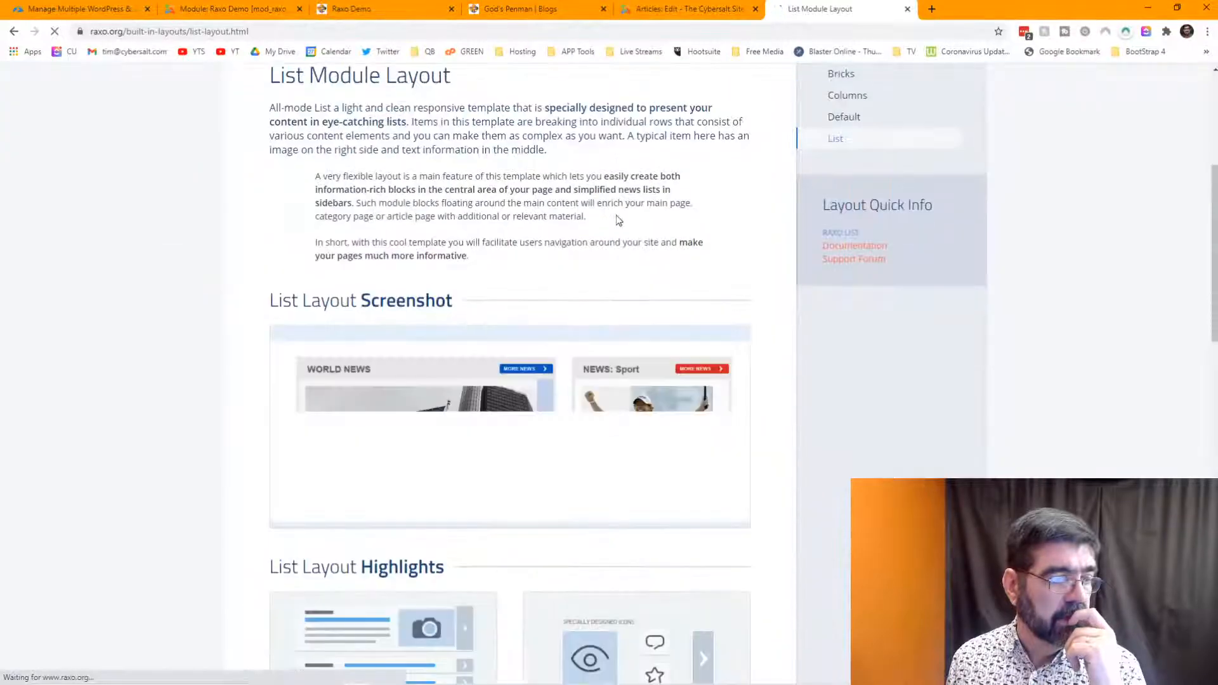
pyautogui.scroll(-3, 573, 226)
pyautogui.scroll(-3, 475, 245)
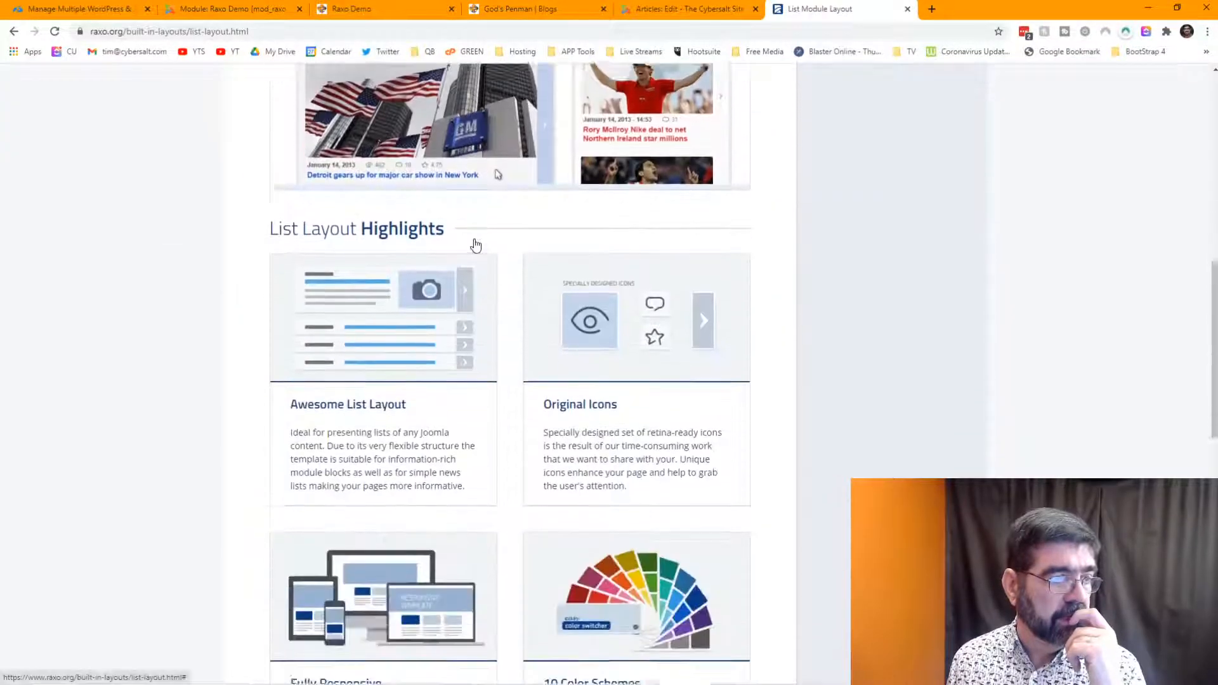
pyautogui.scroll(4, 475, 245)
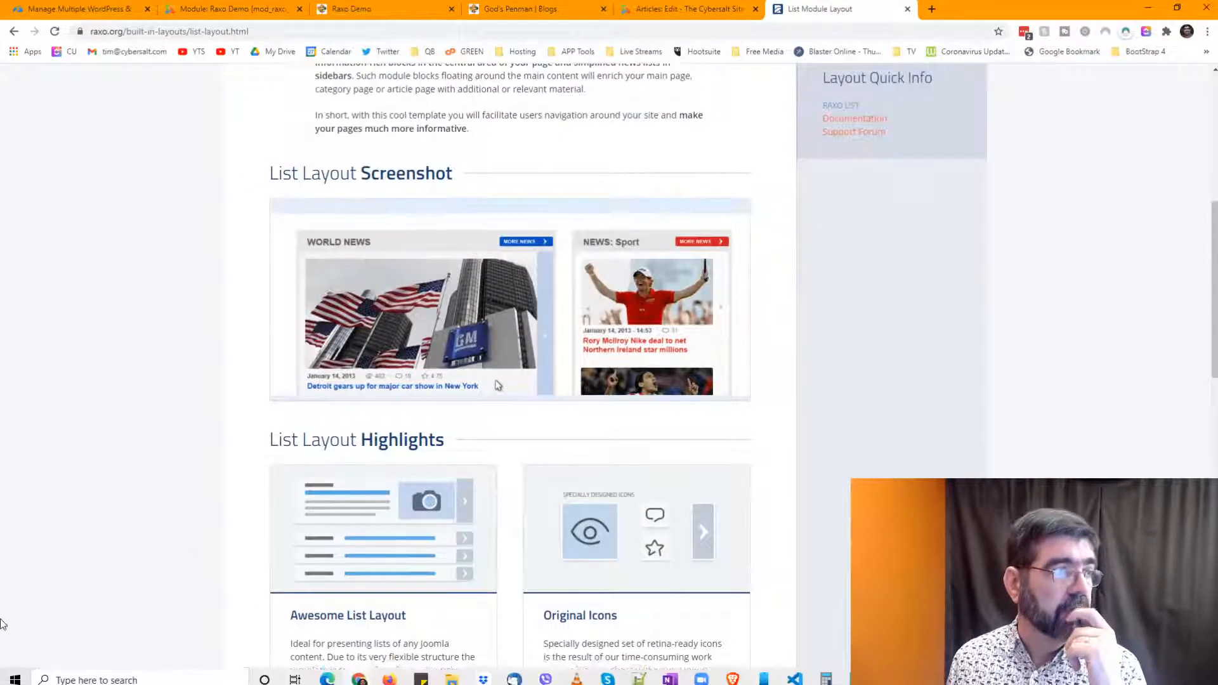
pyautogui.rightClick(127, 300)
pyautogui.click(223, 9)
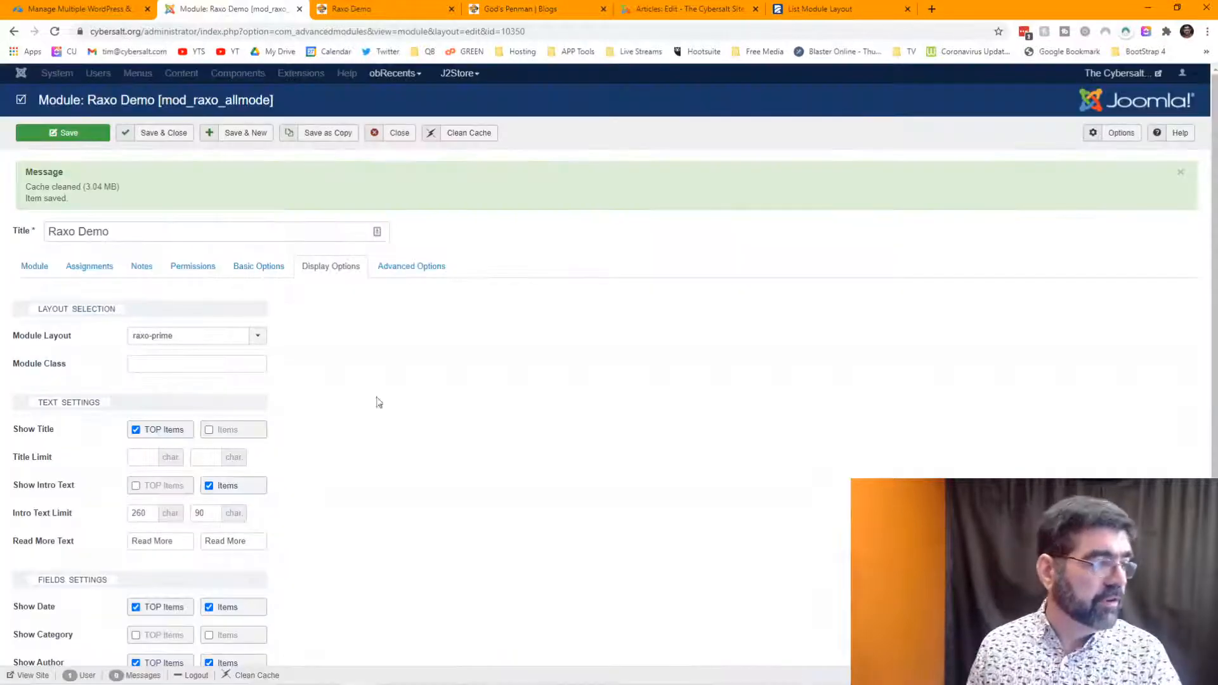
# - Set Module Layout to allmode-default in Display Options and save the Raxo Demo module
pyautogui.click(257, 336)
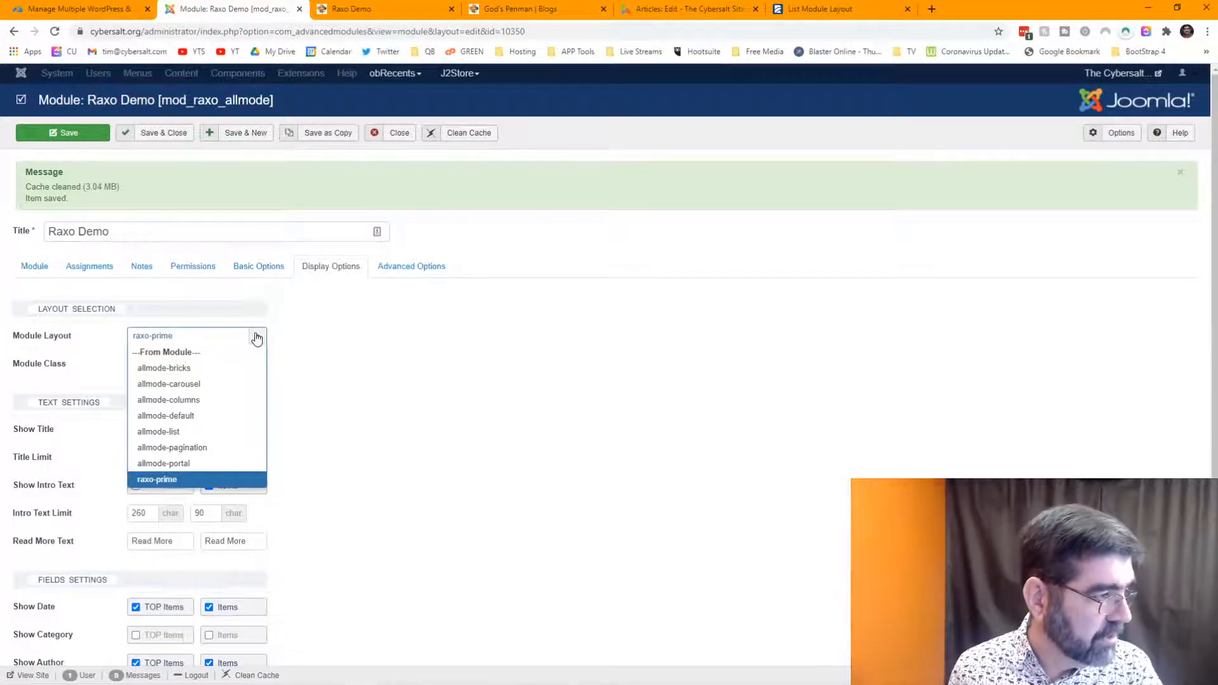
pyautogui.click(226, 417)
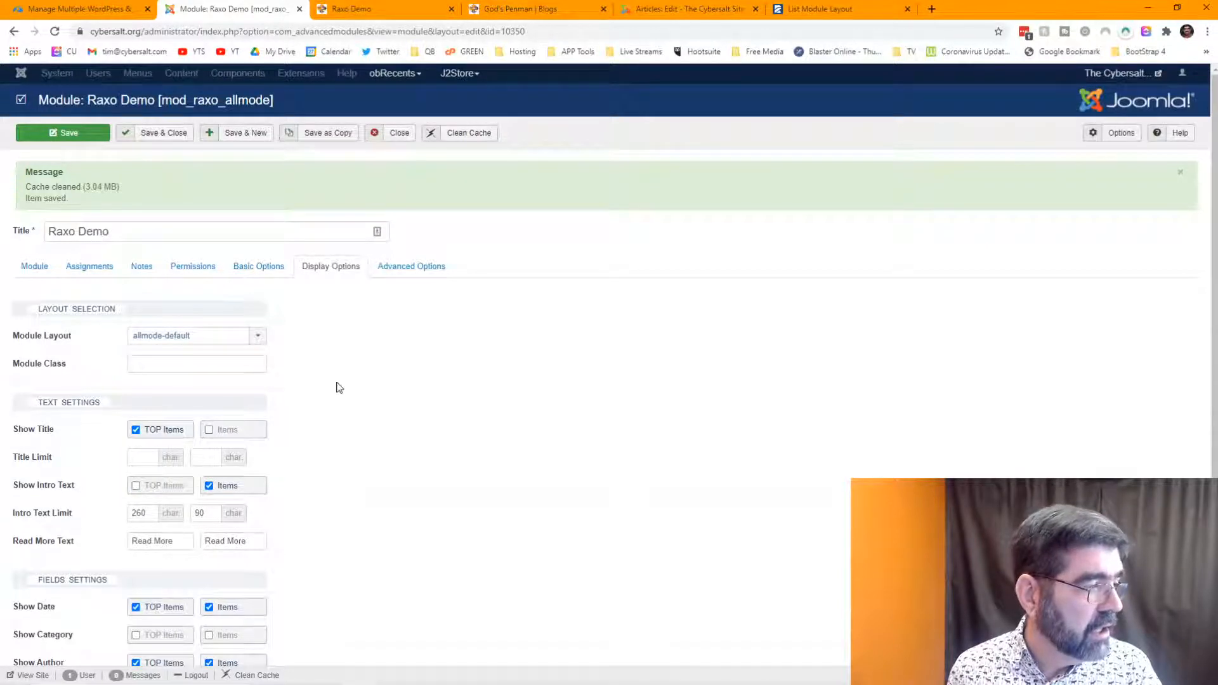
pyautogui.scroll(-2, 337, 384)
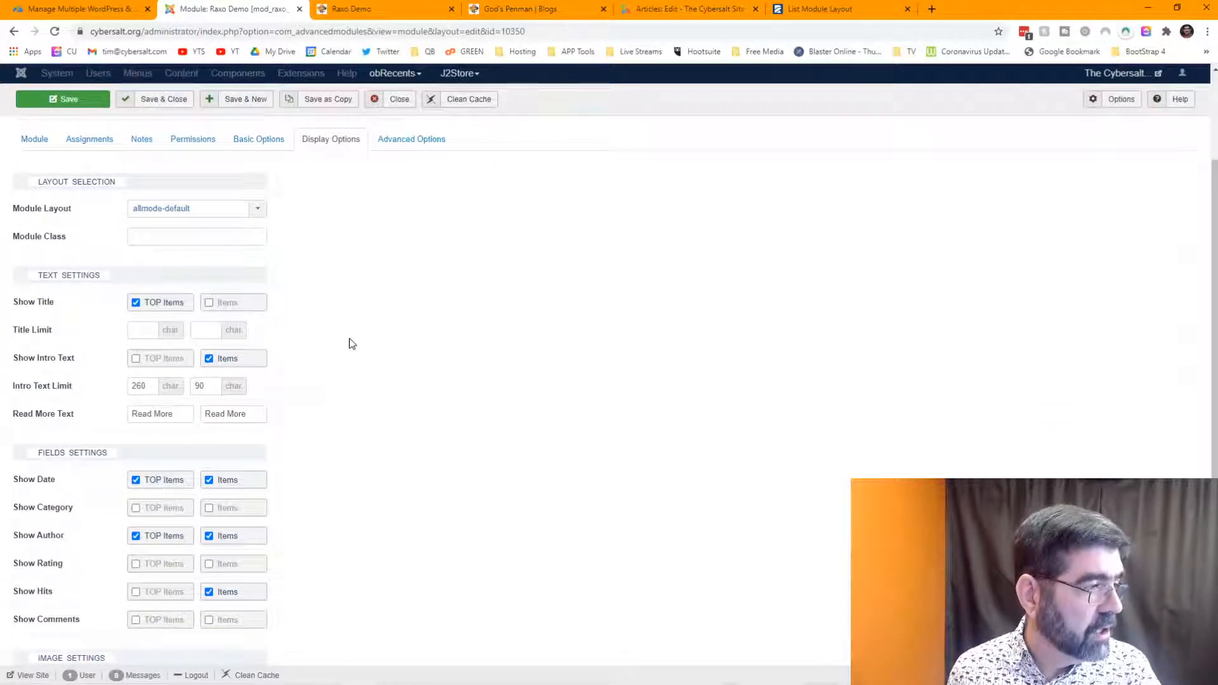
pyautogui.scroll(2, 348, 344)
pyautogui.click(259, 201)
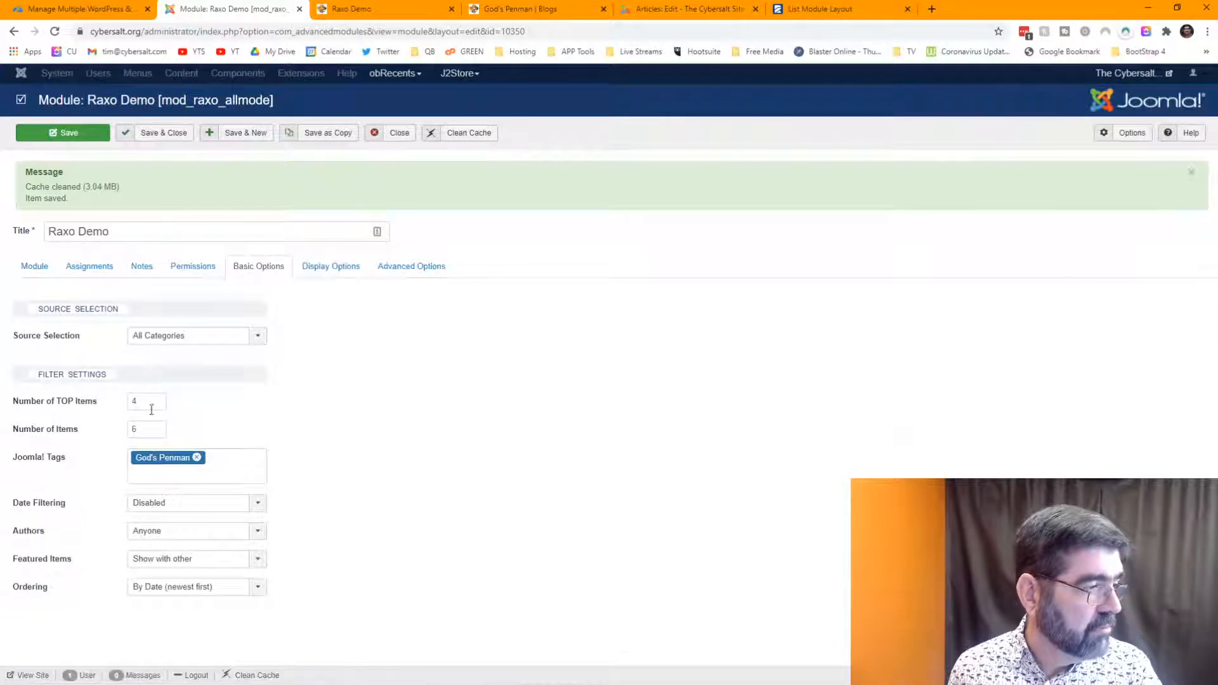
pyautogui.click(70, 137)
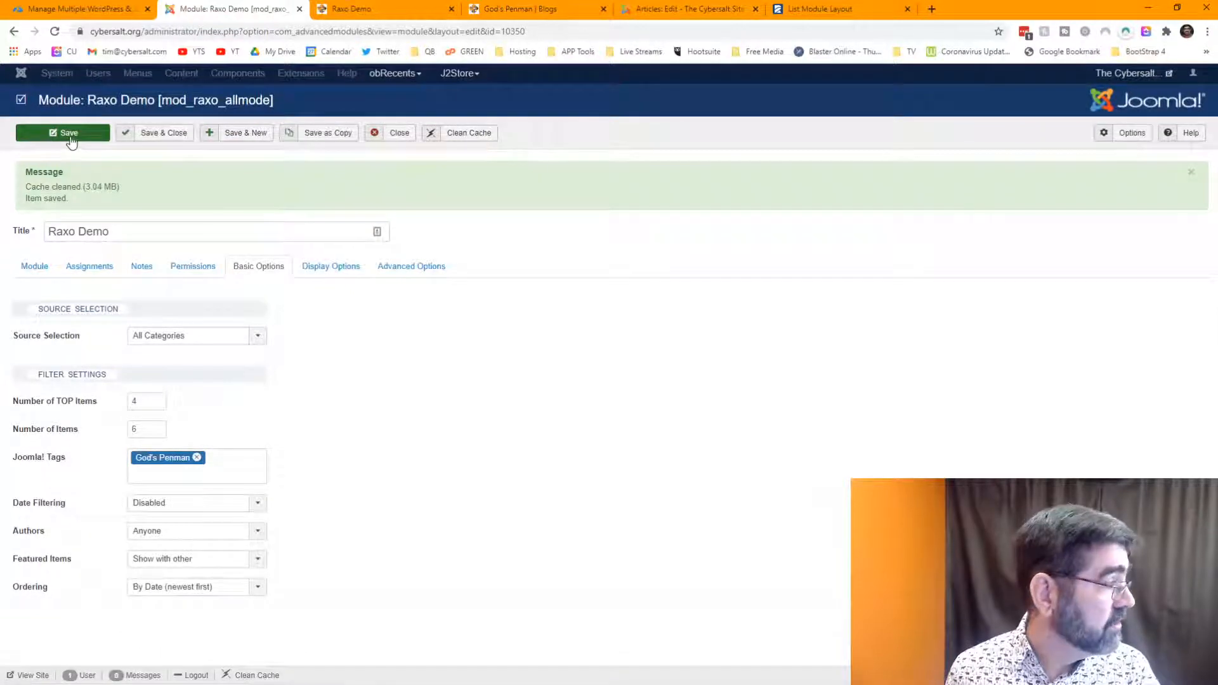
pyautogui.click(373, 10)
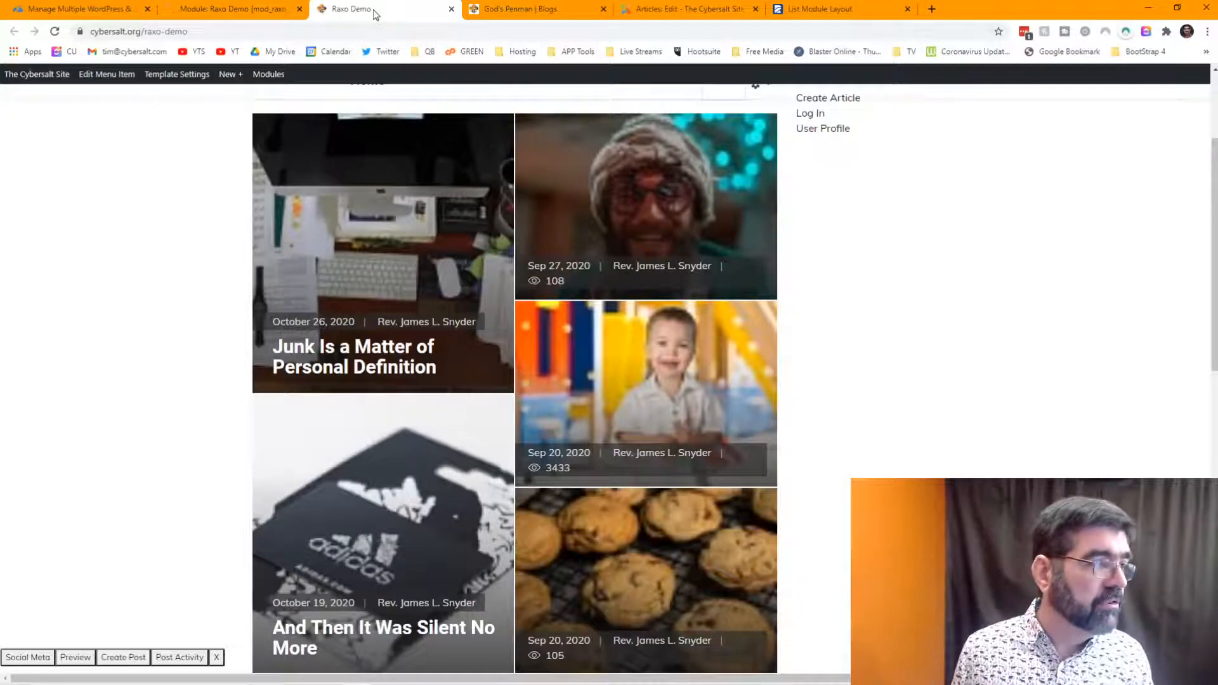
# - Reload the Raxo Demo page, scroll through the four top articles and six list items, and return to the editor
pyautogui.click(56, 32)
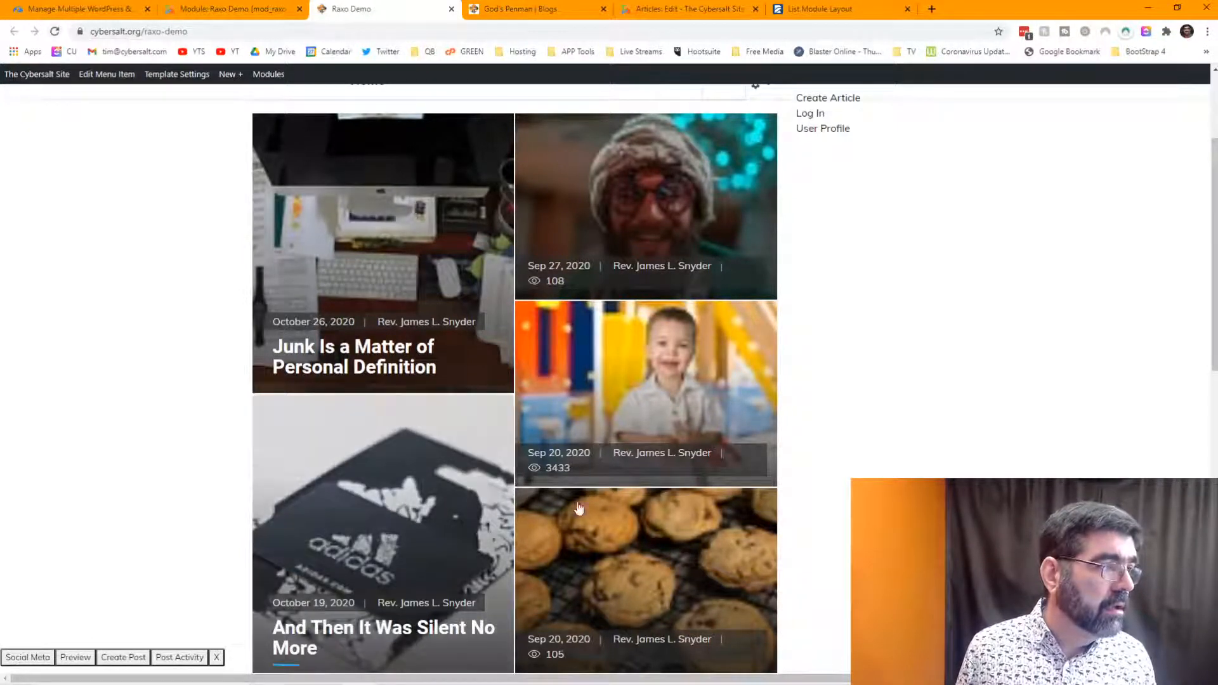
pyautogui.click(54, 31)
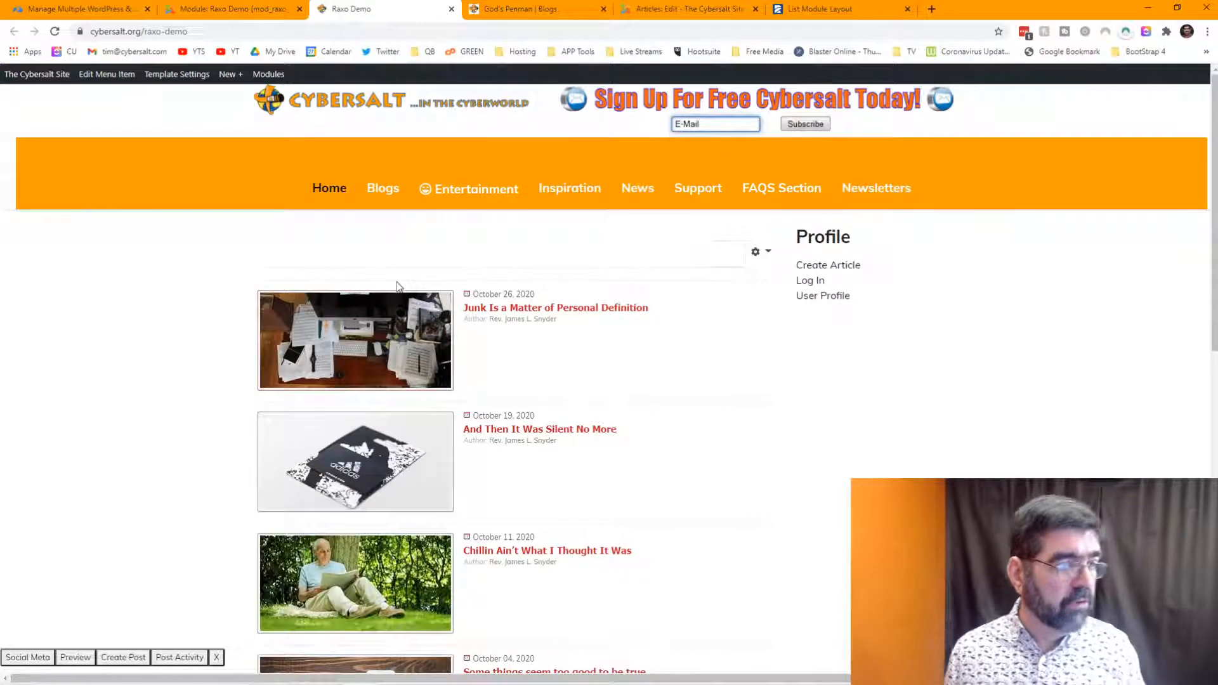
pyautogui.scroll(-2, 397, 282)
pyautogui.scroll(-5, 367, 279)
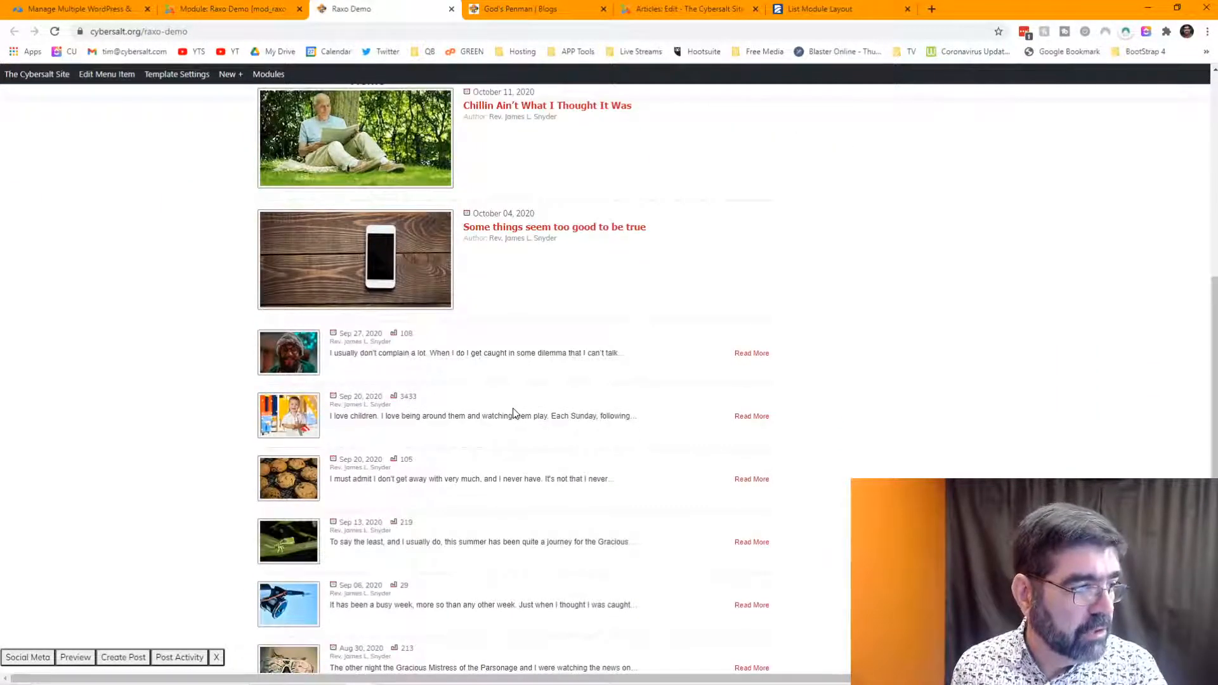
pyautogui.scroll(5, 513, 412)
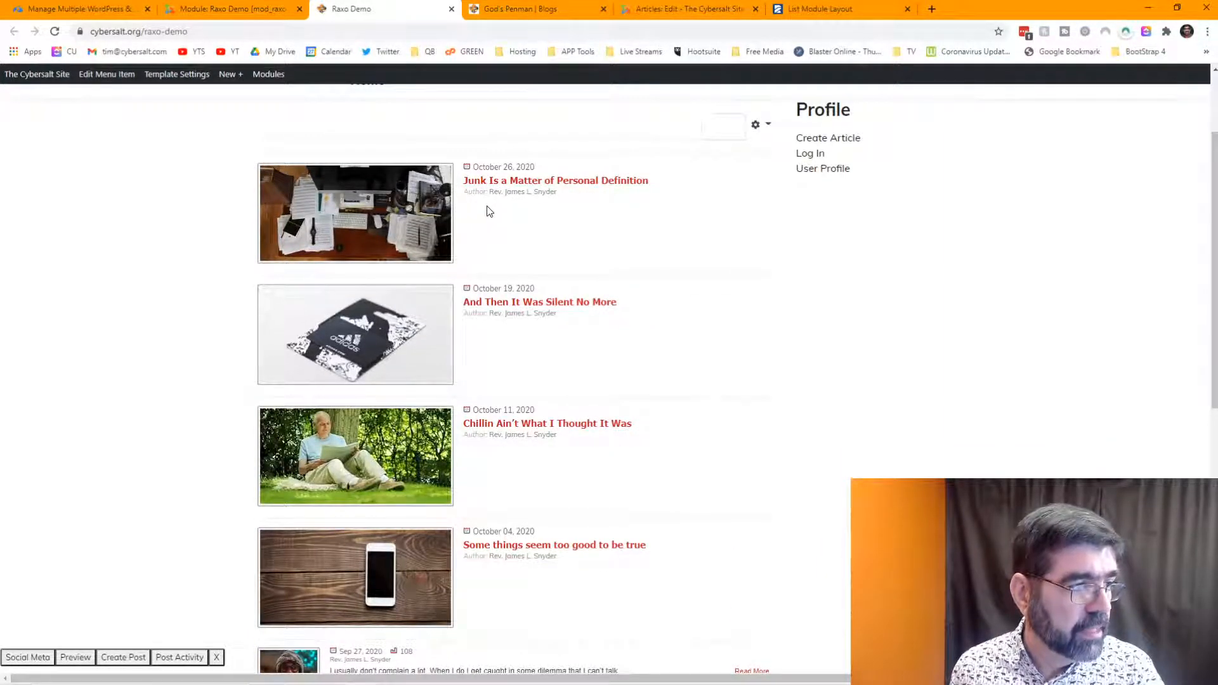
pyautogui.scroll(-5, 490, 211)
pyautogui.scroll(-4, 489, 210)
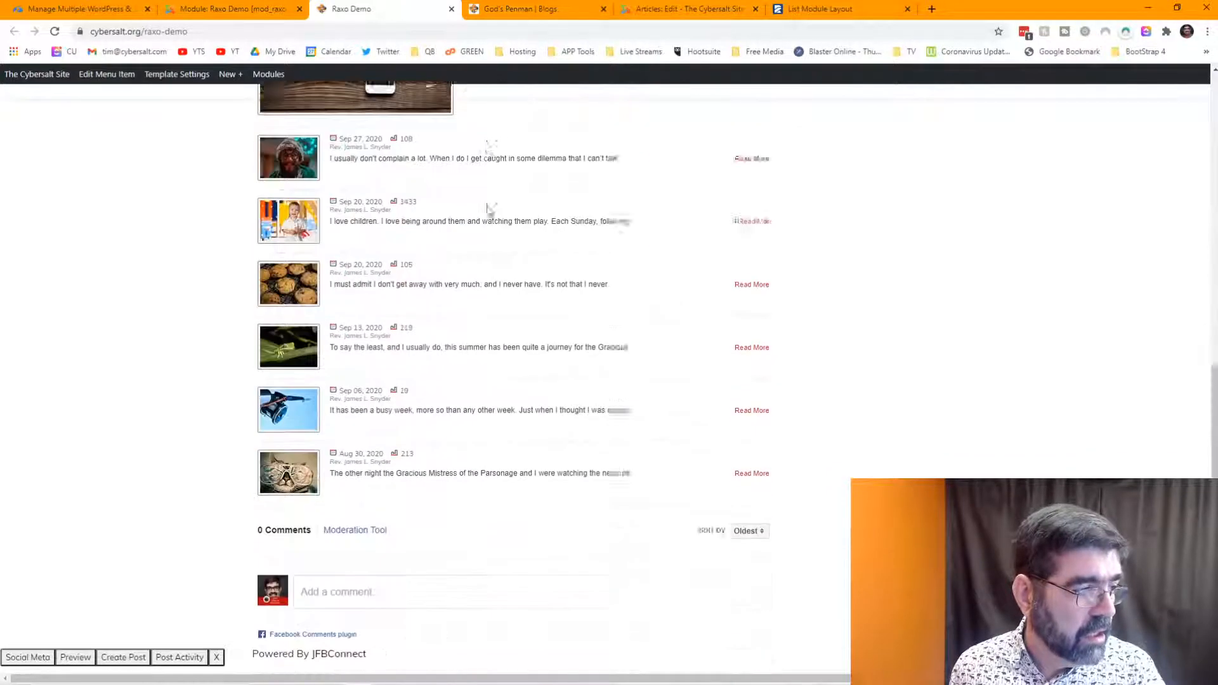
pyautogui.scroll(2, 489, 211)
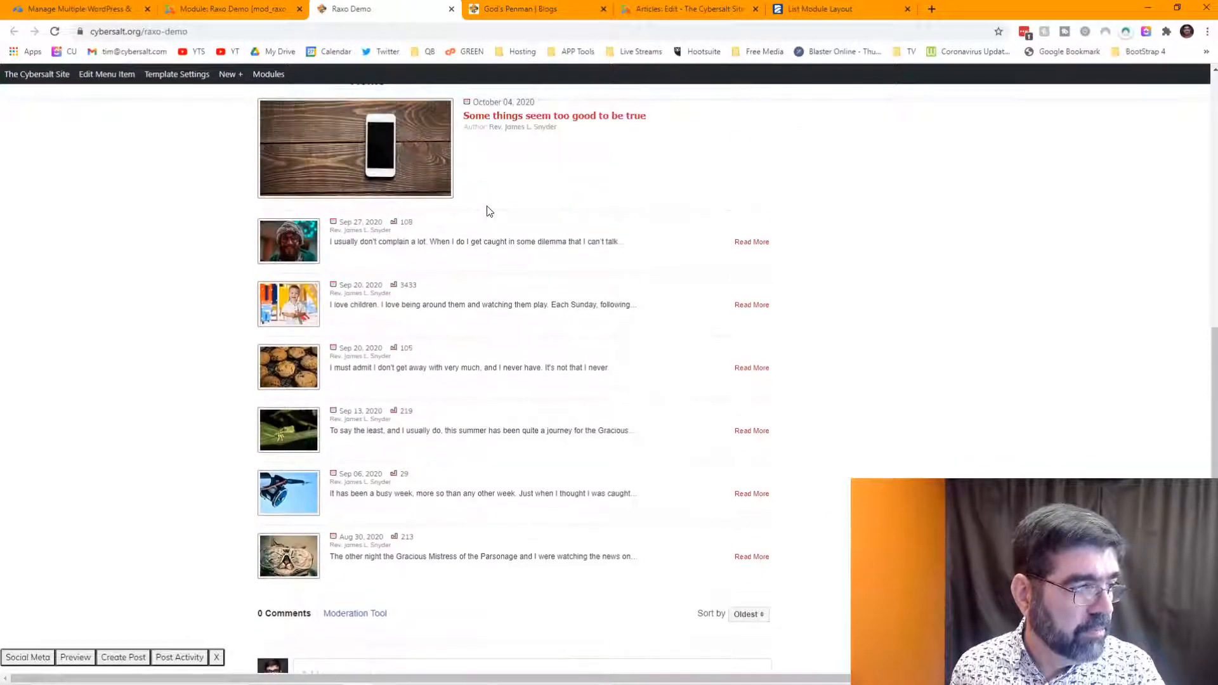
pyautogui.scroll(8, 489, 211)
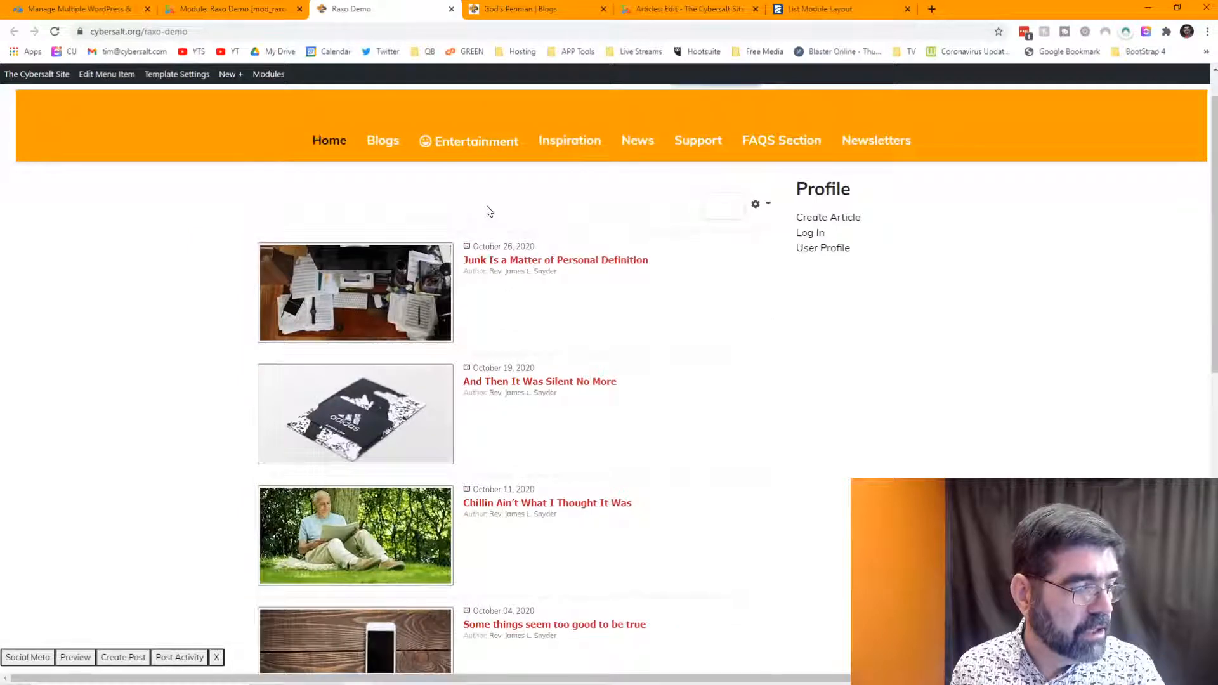
pyautogui.scroll(-3, 489, 210)
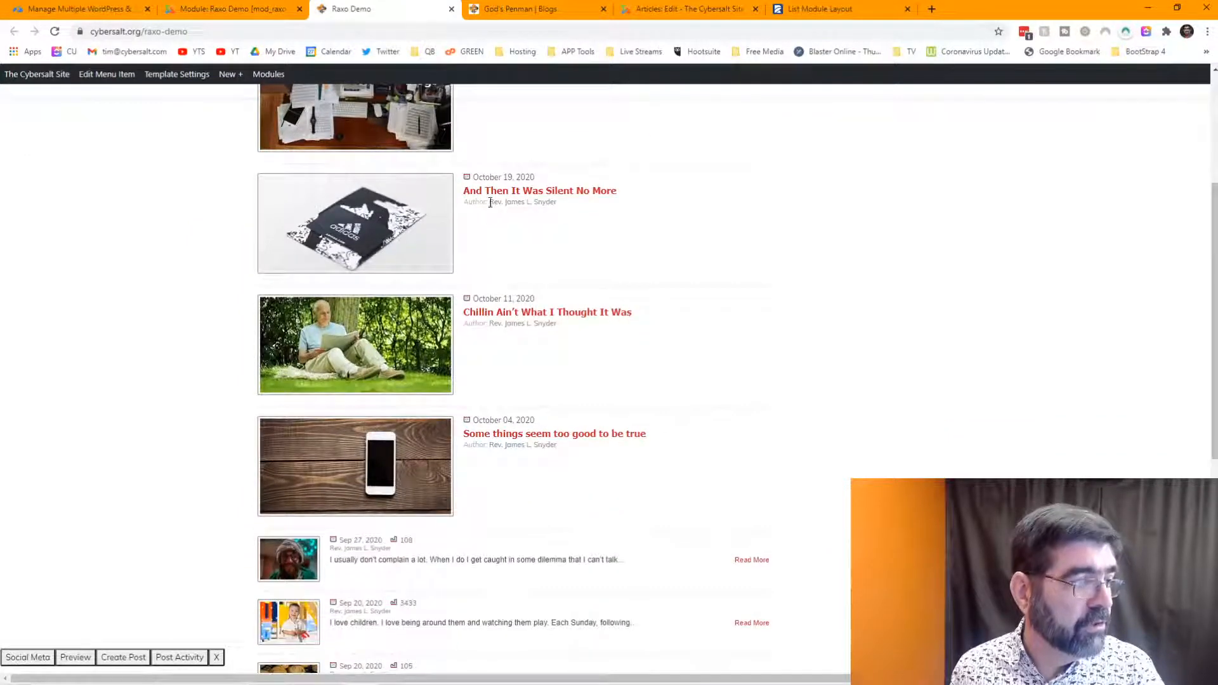
pyautogui.click(250, 13)
pyautogui.moveTo(155, 396); pyautogui.dragTo(111, 404)
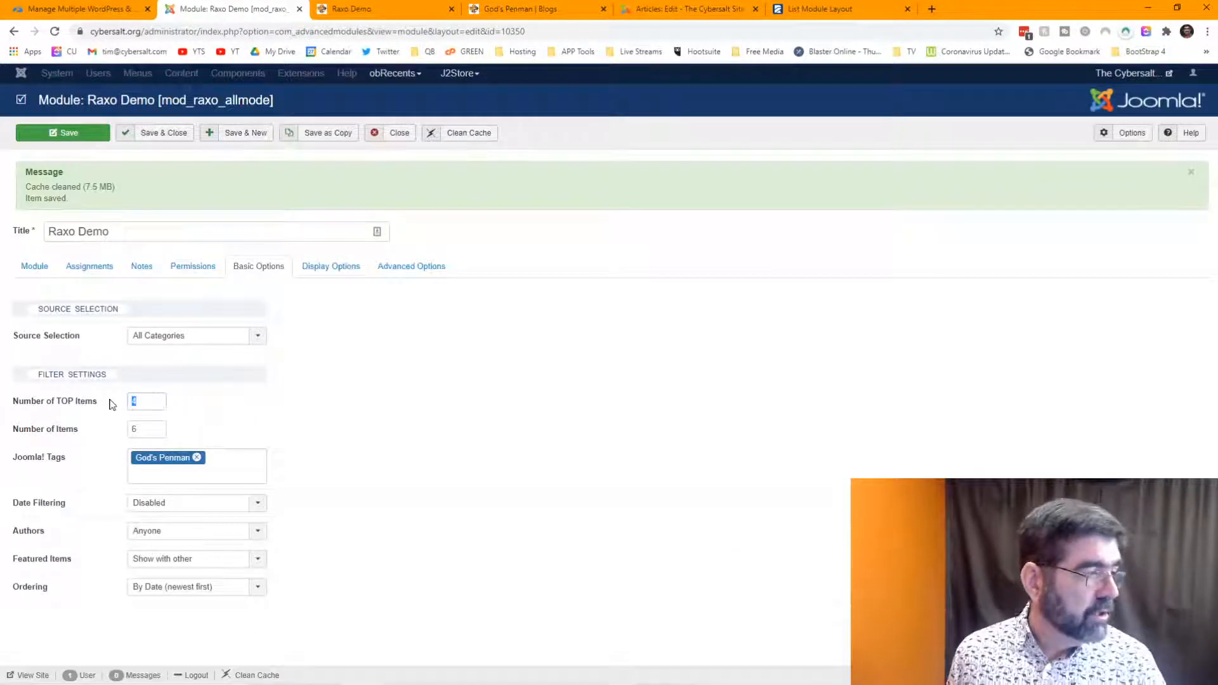
# - Set TOP items to 6, hide the top article's author and show its intro text
pyautogui.write('6')
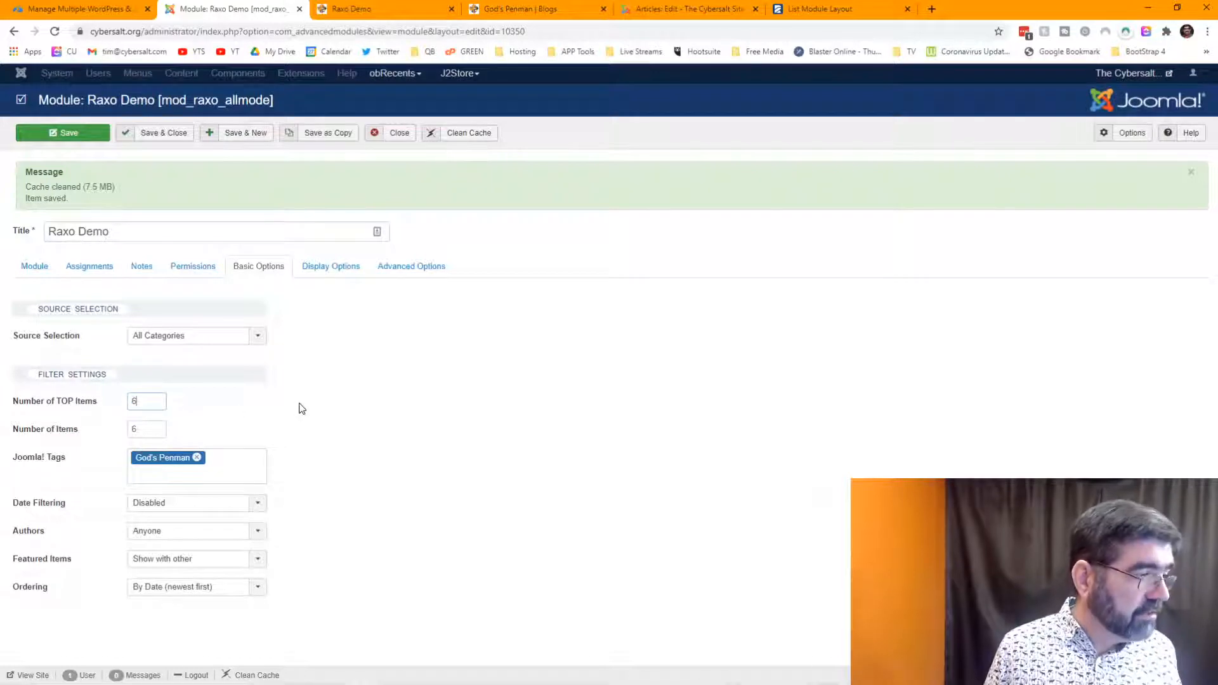
pyautogui.moveTo(160, 429); pyautogui.dragTo(125, 431)
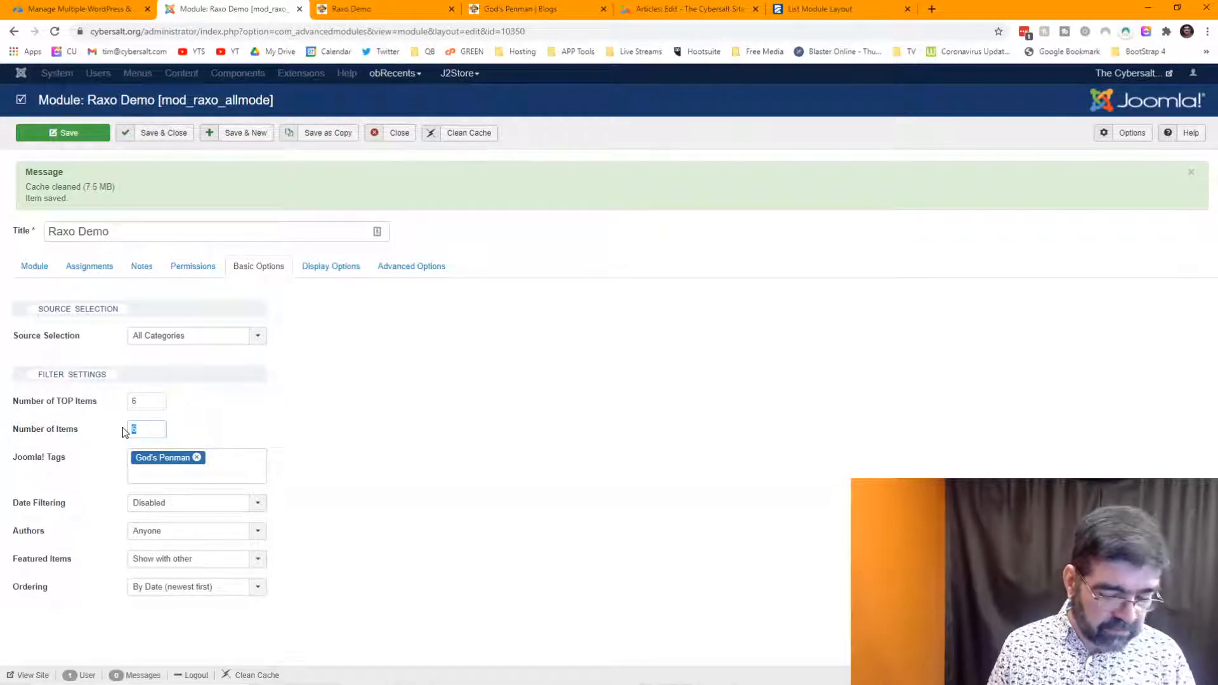
pyautogui.click(307, 267)
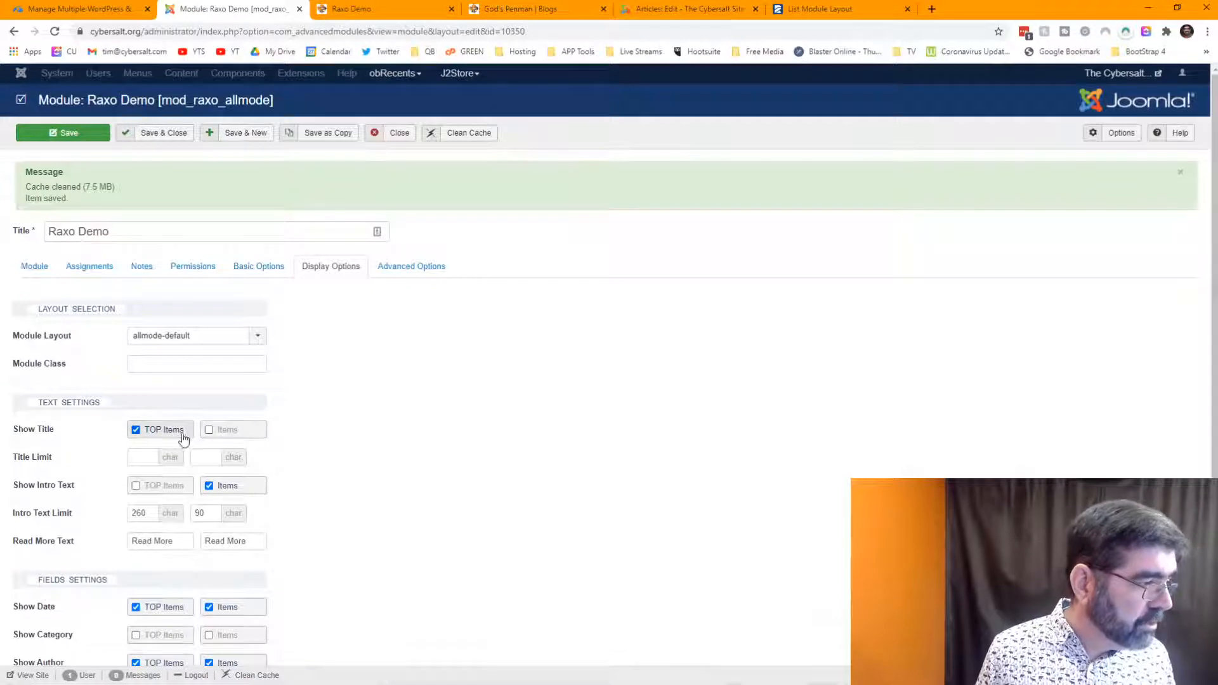
pyautogui.scroll(-2, 395, 449)
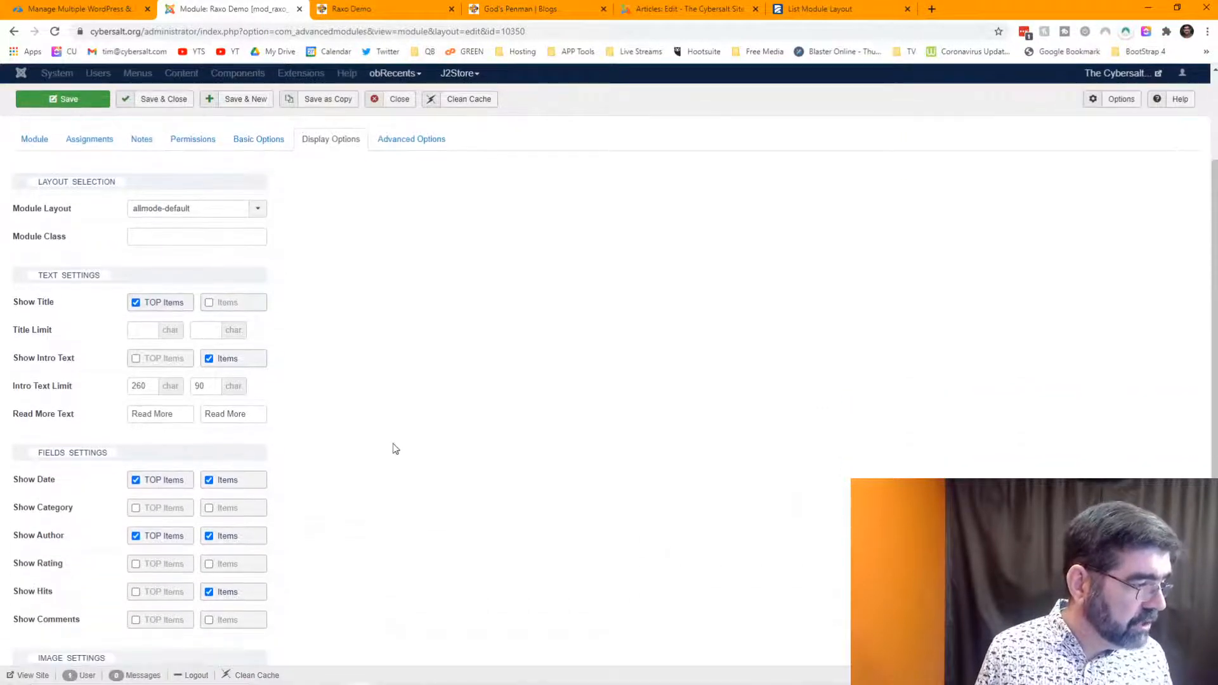
pyautogui.click(135, 537)
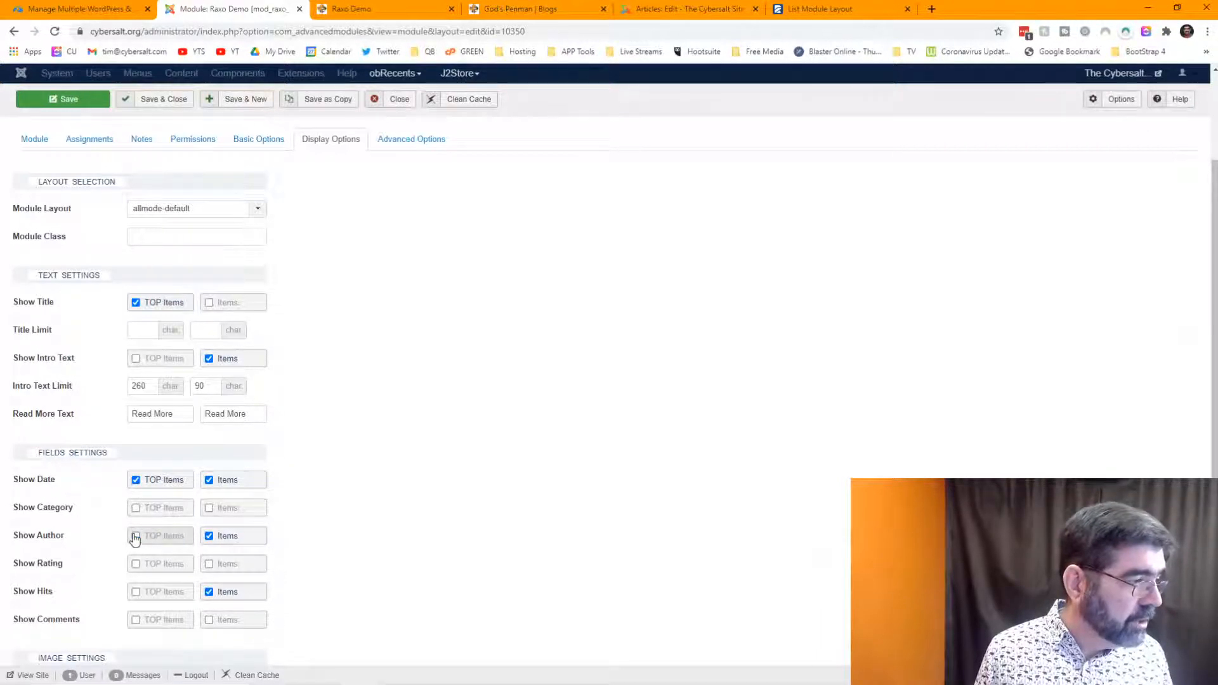
pyautogui.click(135, 359)
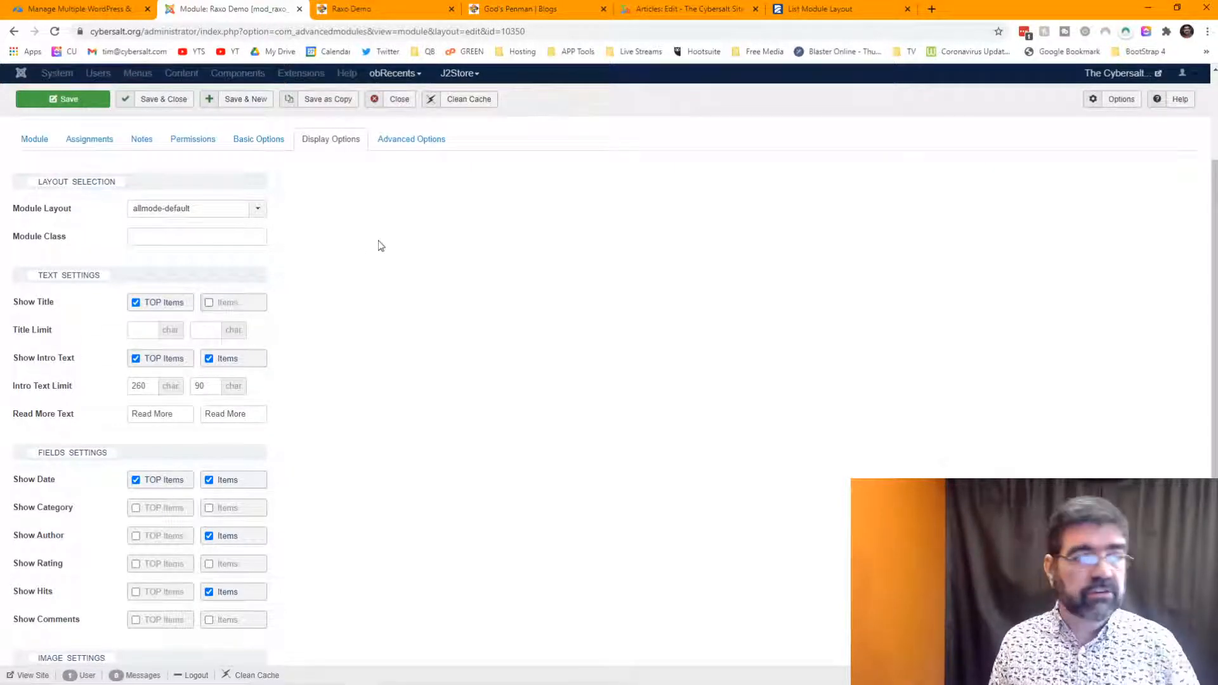
pyautogui.scroll(-2, 298, 393)
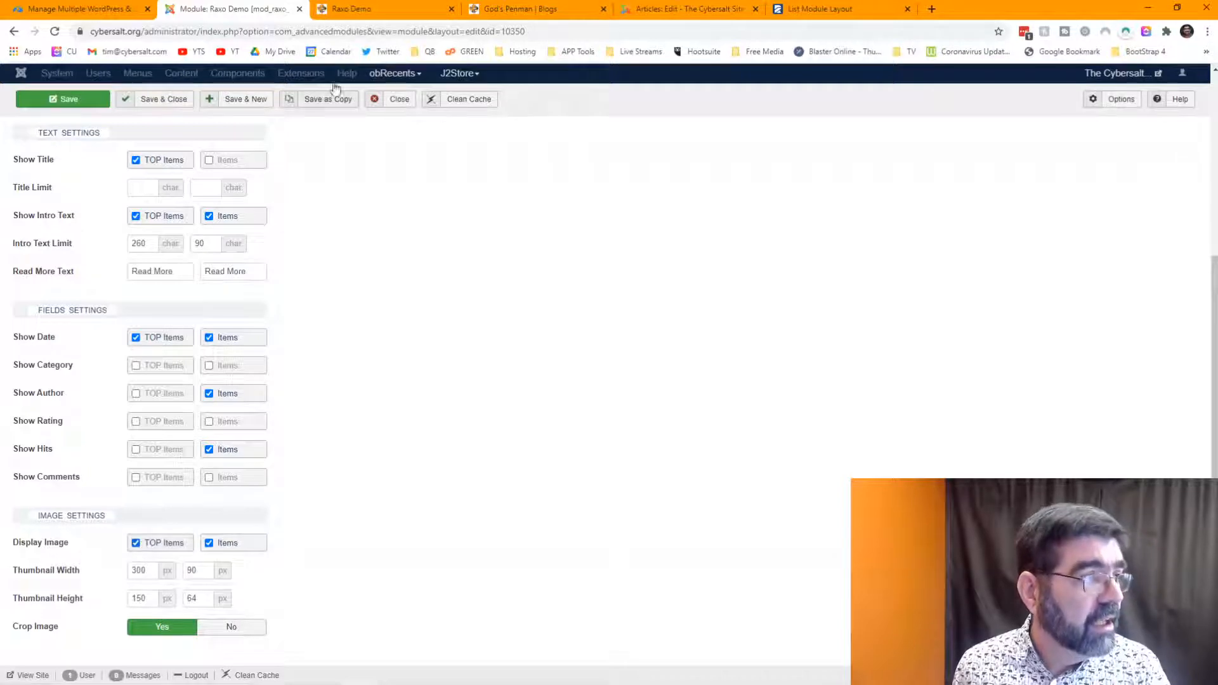
# - Compare with the front-end page, then set TOP thumbnail height to 200 and save
pyautogui.click(376, 8)
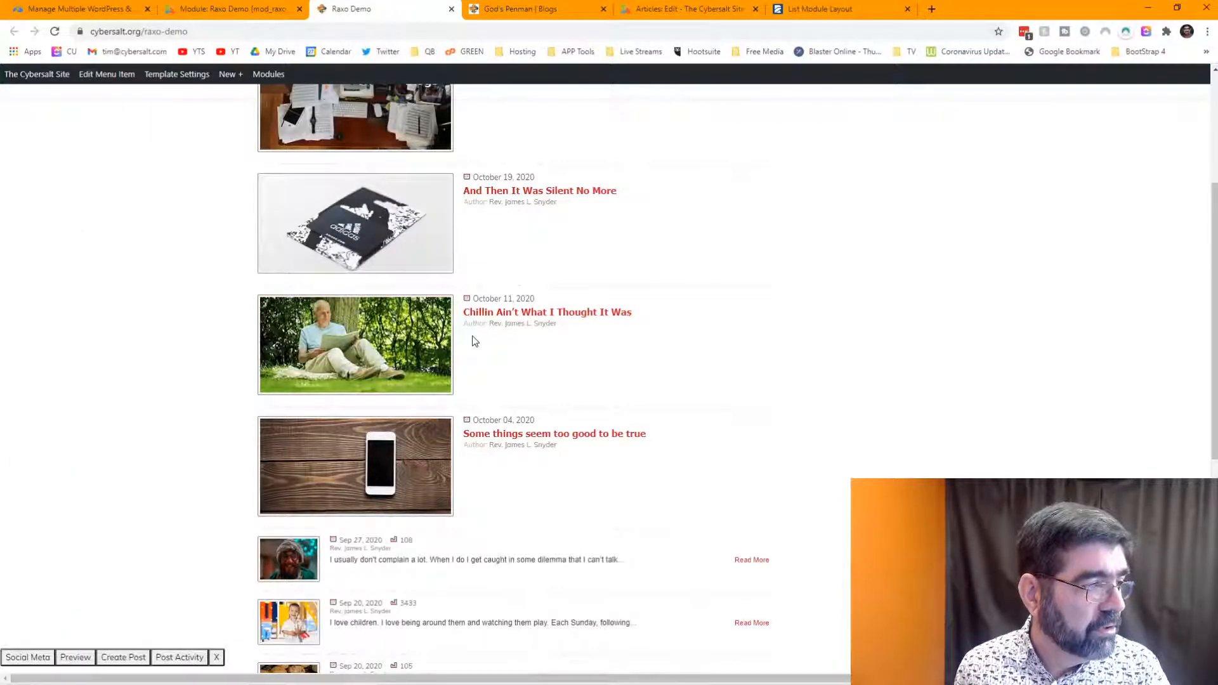
pyautogui.click(226, 17)
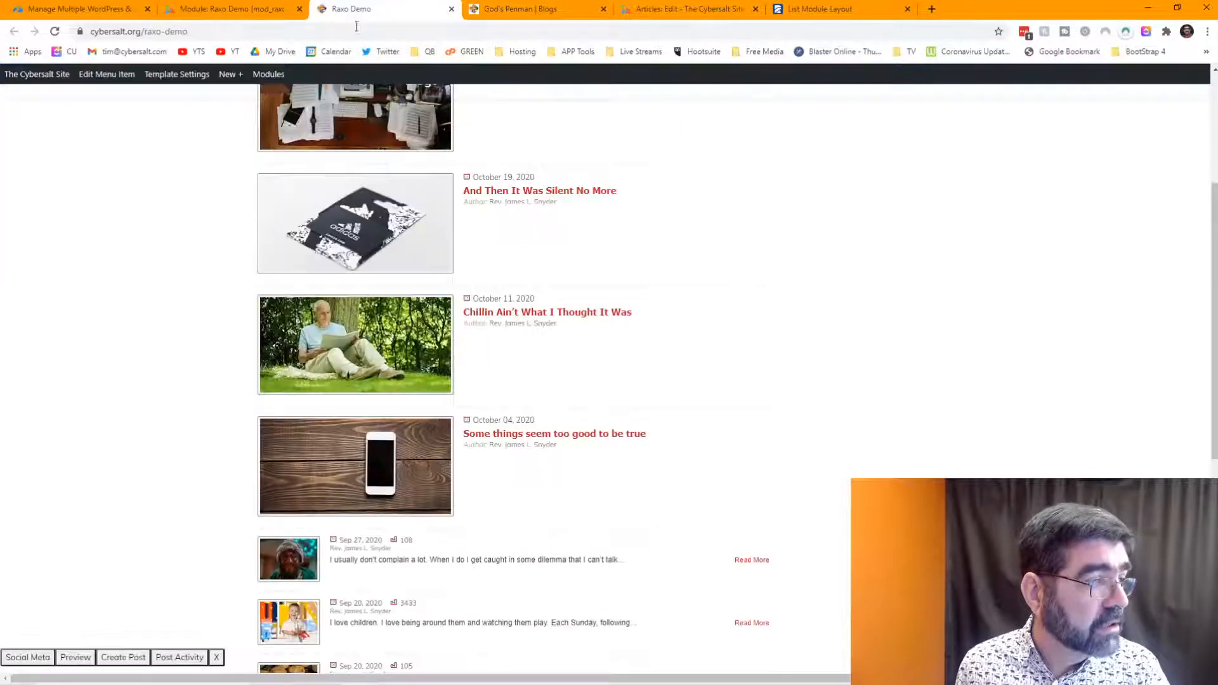
pyautogui.click(376, 11)
pyautogui.click(234, 14)
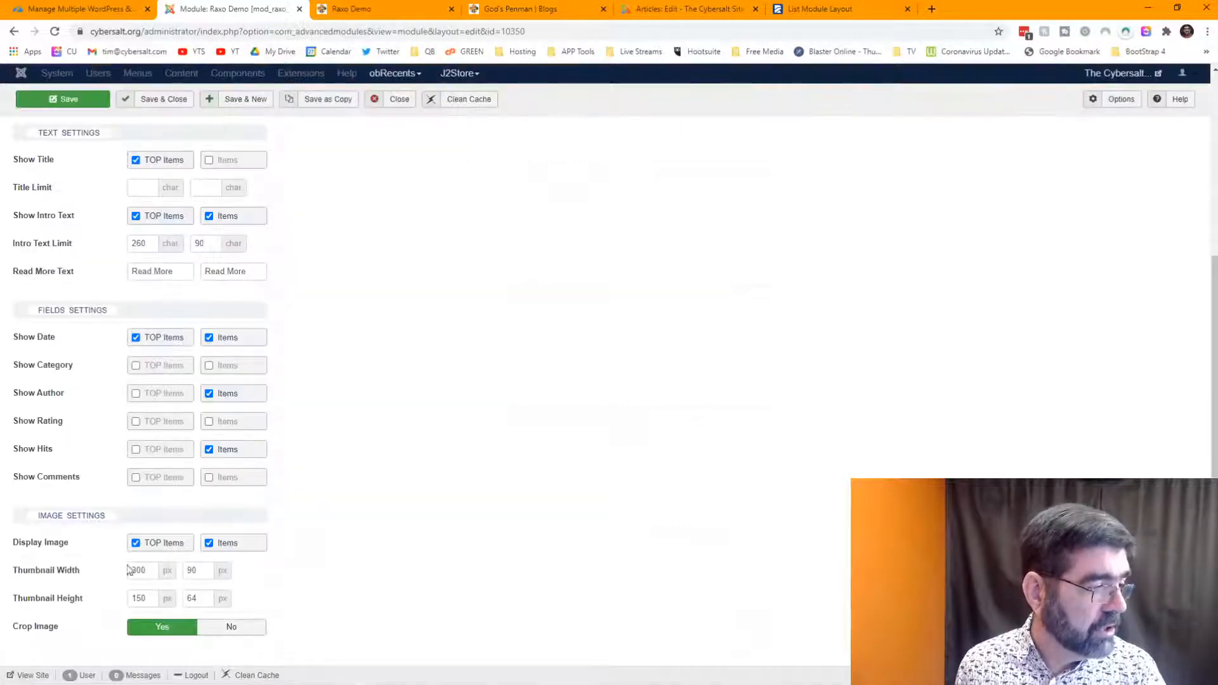
pyautogui.moveTo(151, 598); pyautogui.dragTo(129, 598)
pyautogui.write('200')
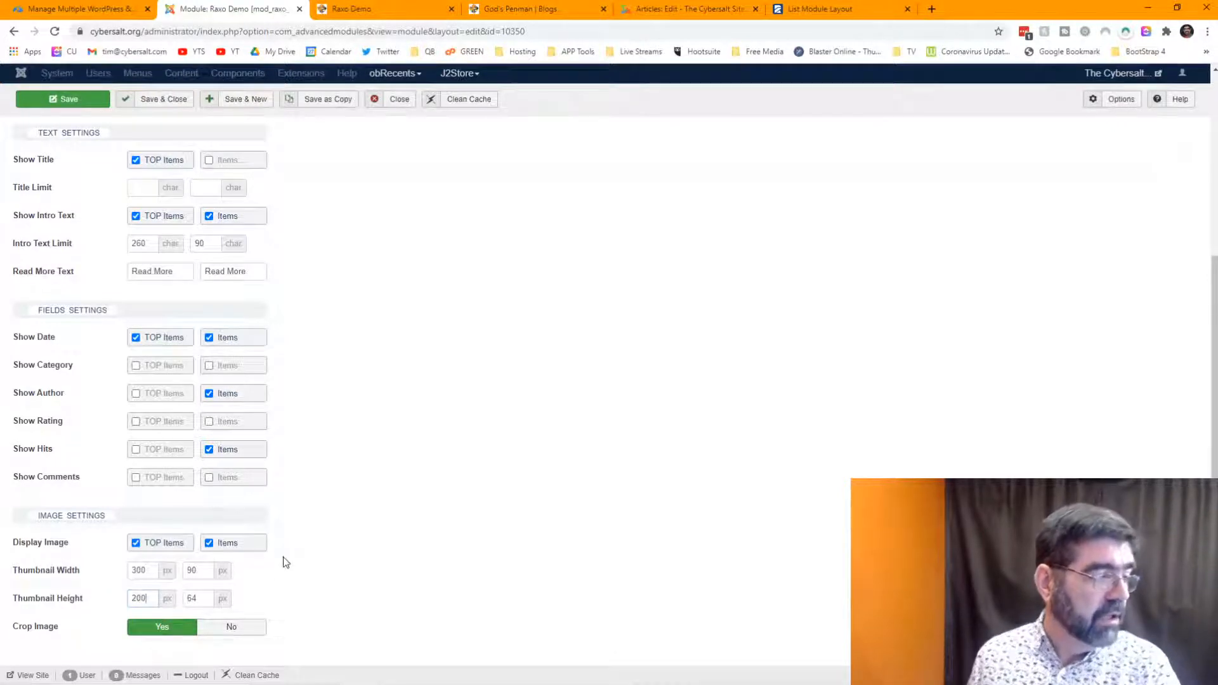
pyautogui.click(60, 101)
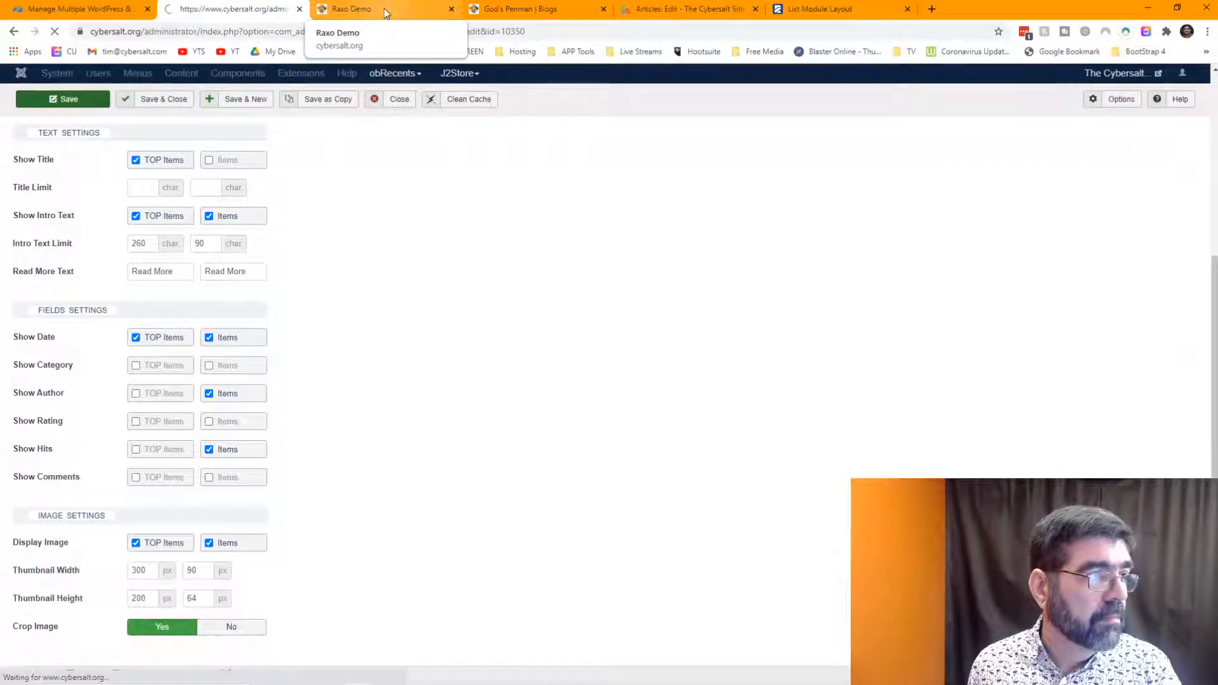
# - Reload the Raxo Demo front page to check the larger top thumbnails with intro text, then return
pyautogui.click(385, 10)
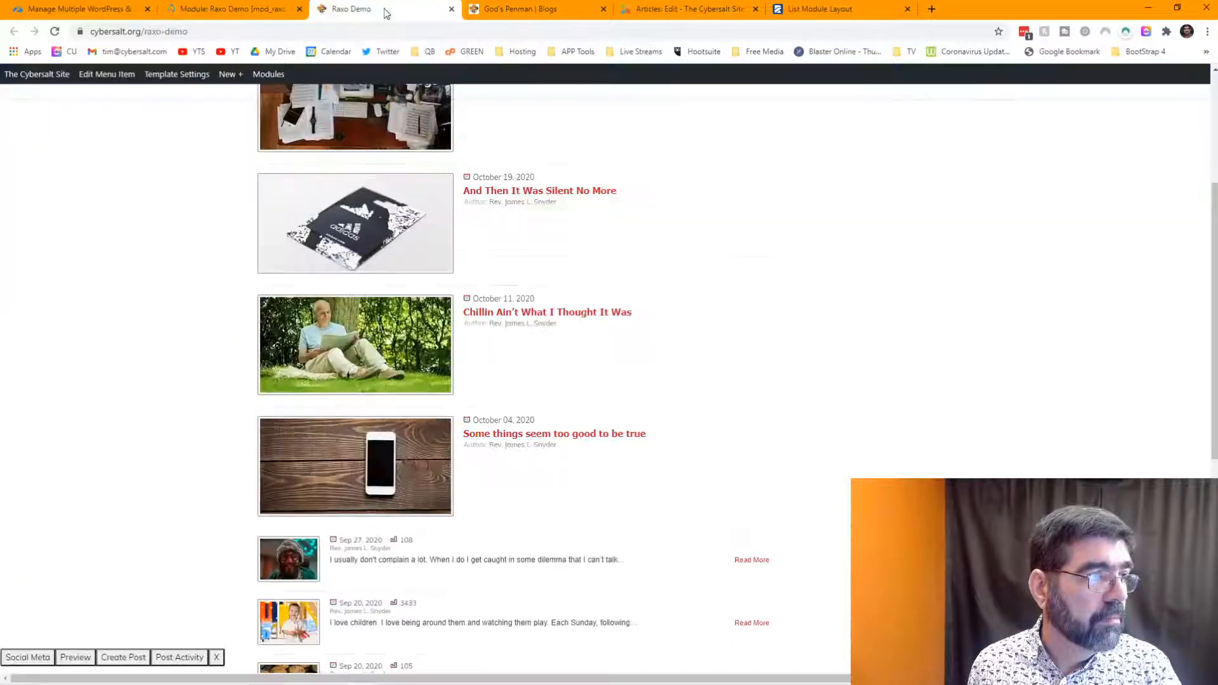
pyautogui.click(55, 31)
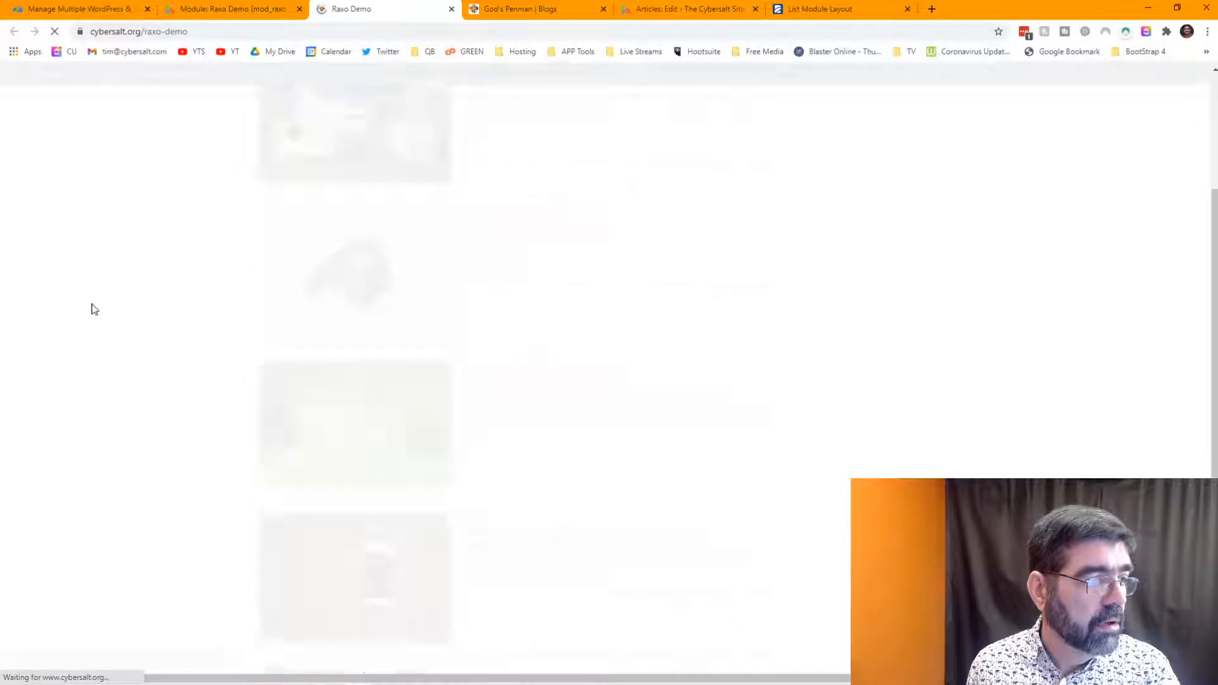
pyautogui.scroll(2, 800, 310)
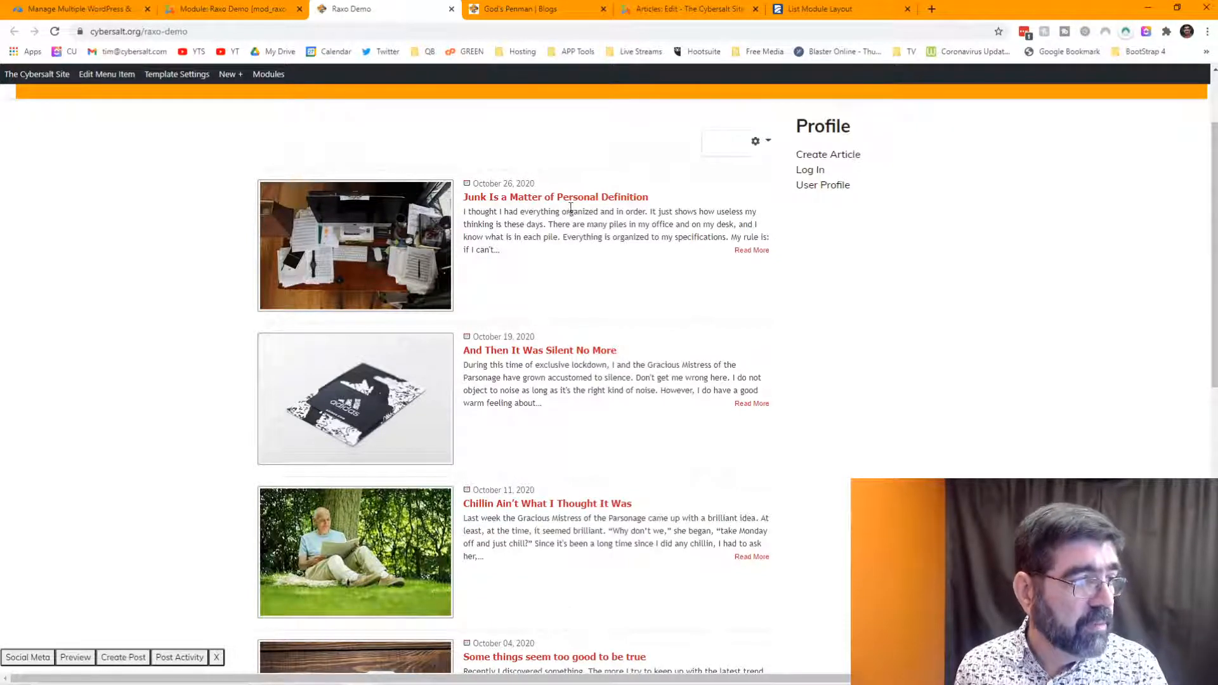
pyautogui.click(278, 5)
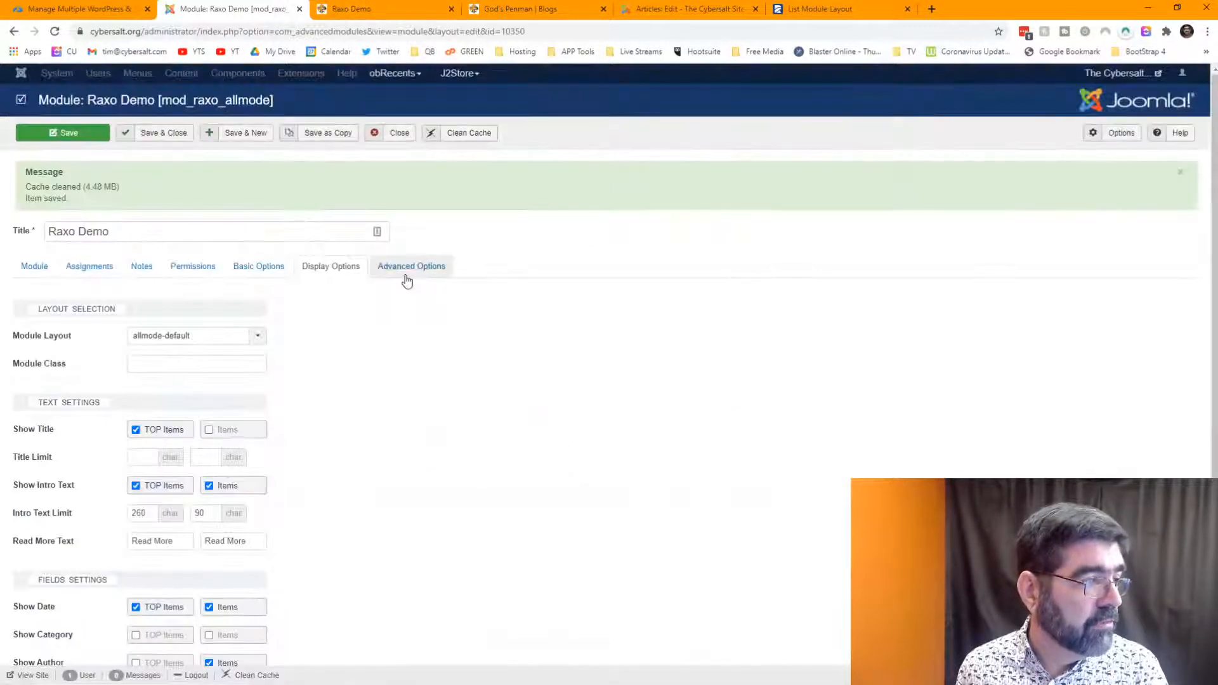
# - Place the cursor in the Module Class field and bring up the Win+V clipboard history
pyautogui.click(173, 366)
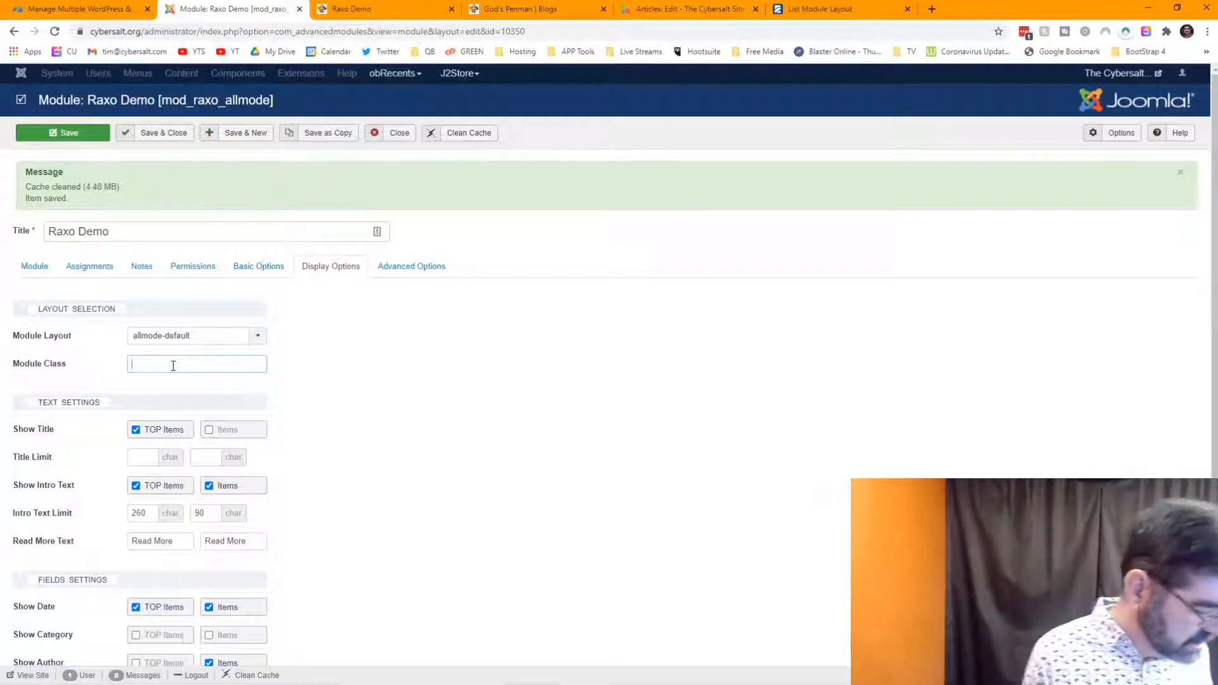
pyautogui.press('super+v')
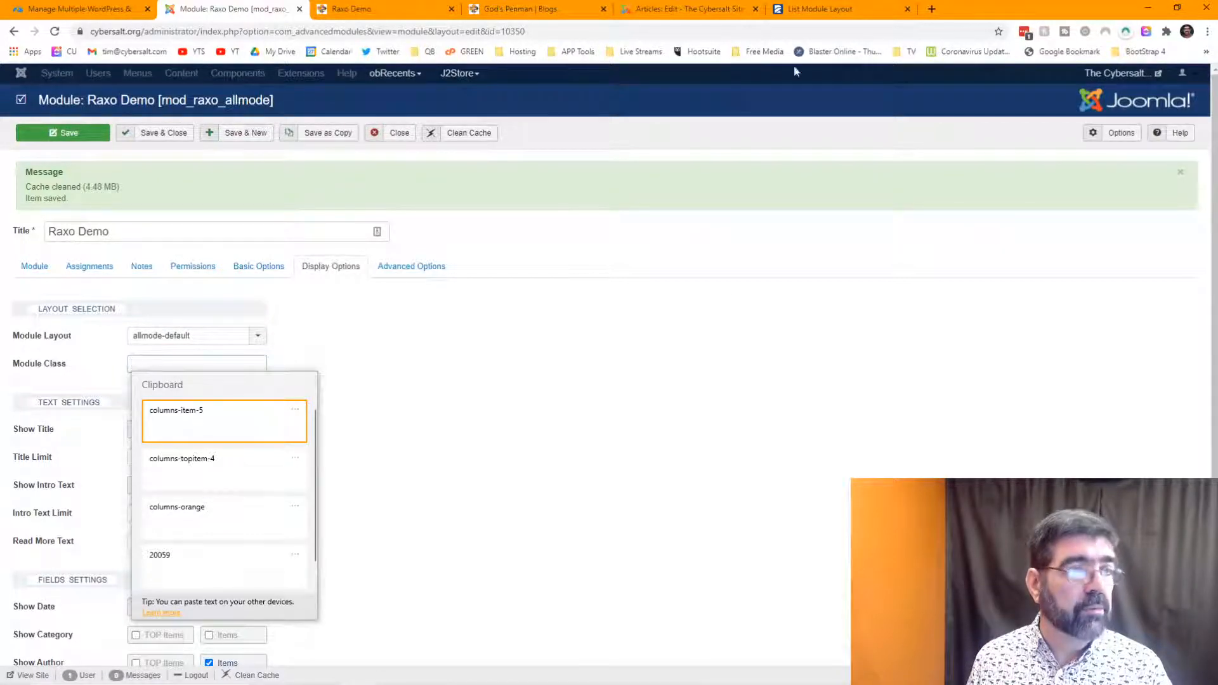
pyautogui.click(806, 13)
# - Browse raxo.org's forum to the All-mode Default Template docs listing colour-scheme class suffixes
pyautogui.click(805, 13)
pyautogui.scroll(10, 907, 201)
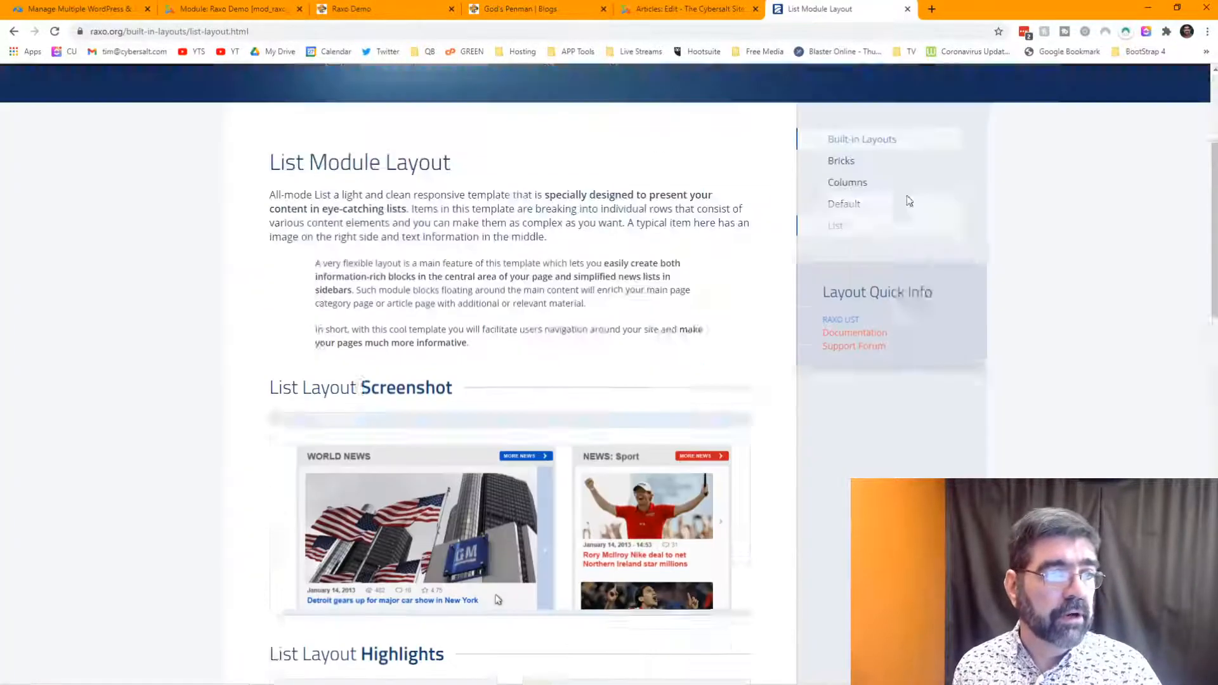
pyautogui.scroll(-3, 906, 203)
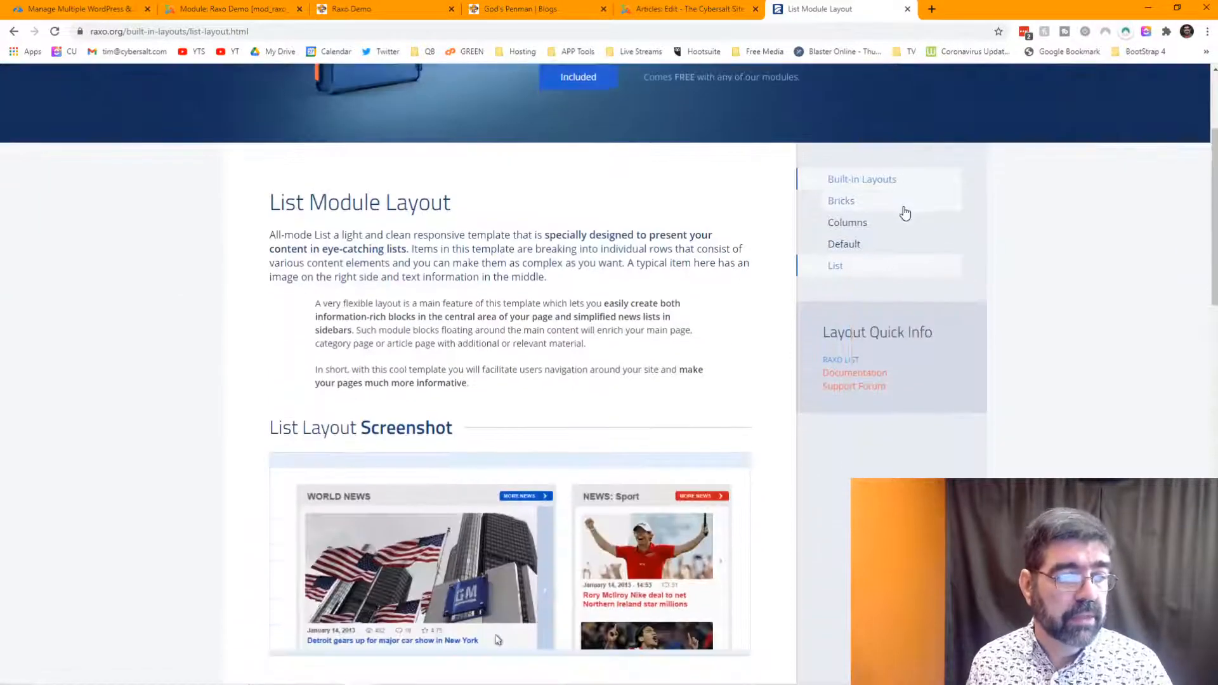
pyautogui.click(841, 390)
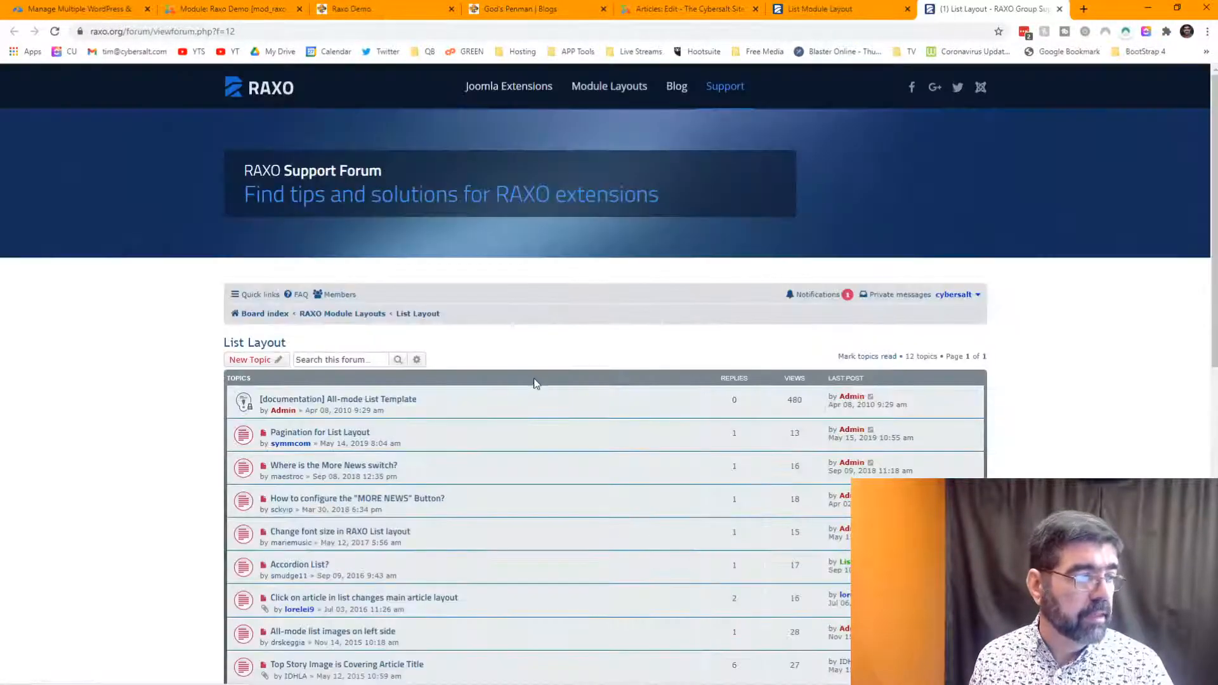
pyautogui.scroll(-6, 517, 365)
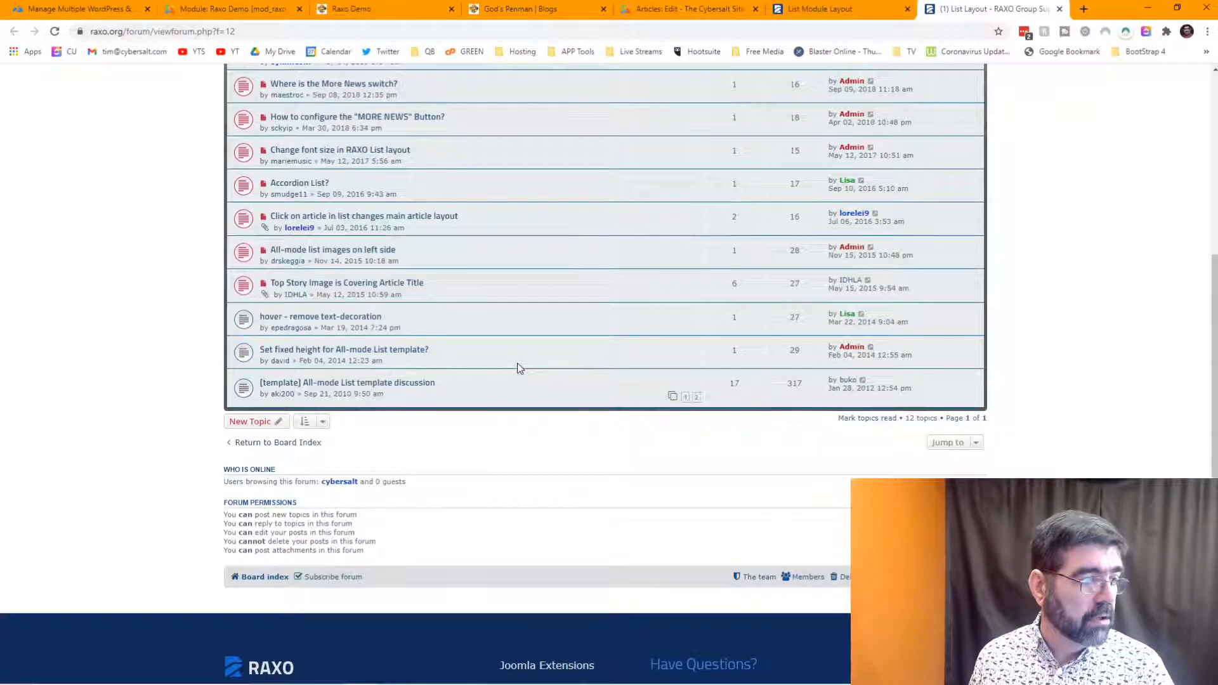
pyautogui.scroll(4, 519, 366)
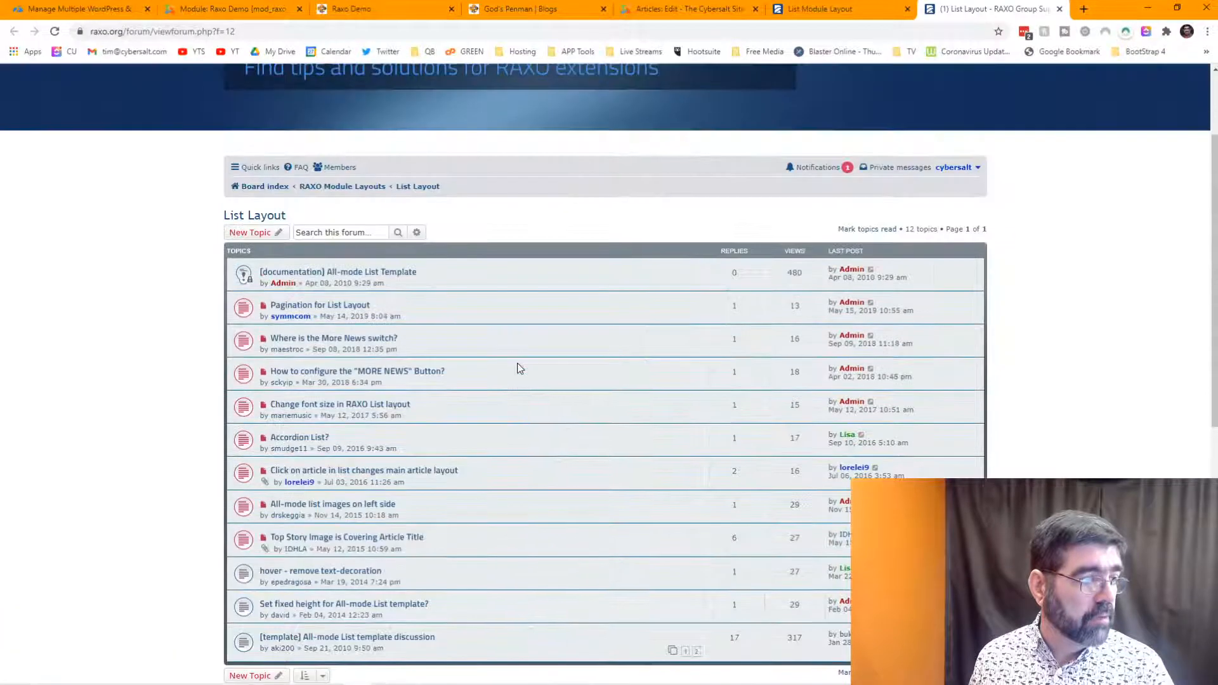
pyautogui.click(335, 188)
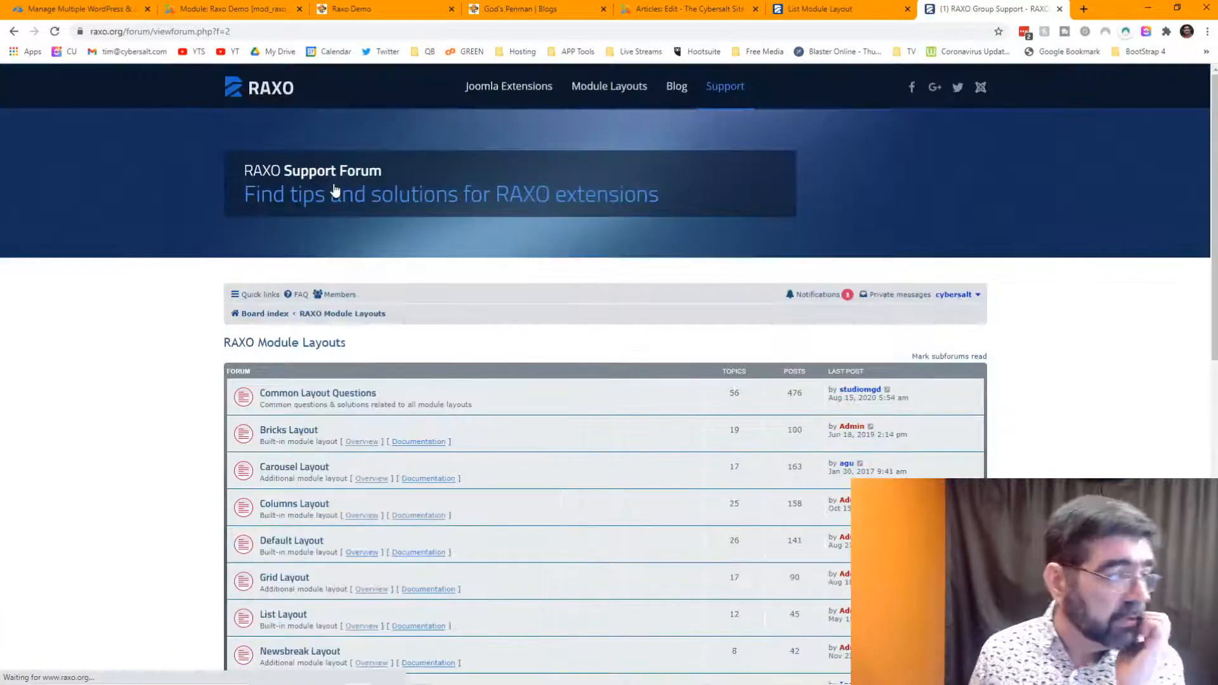
pyautogui.scroll(-1, 550, 403)
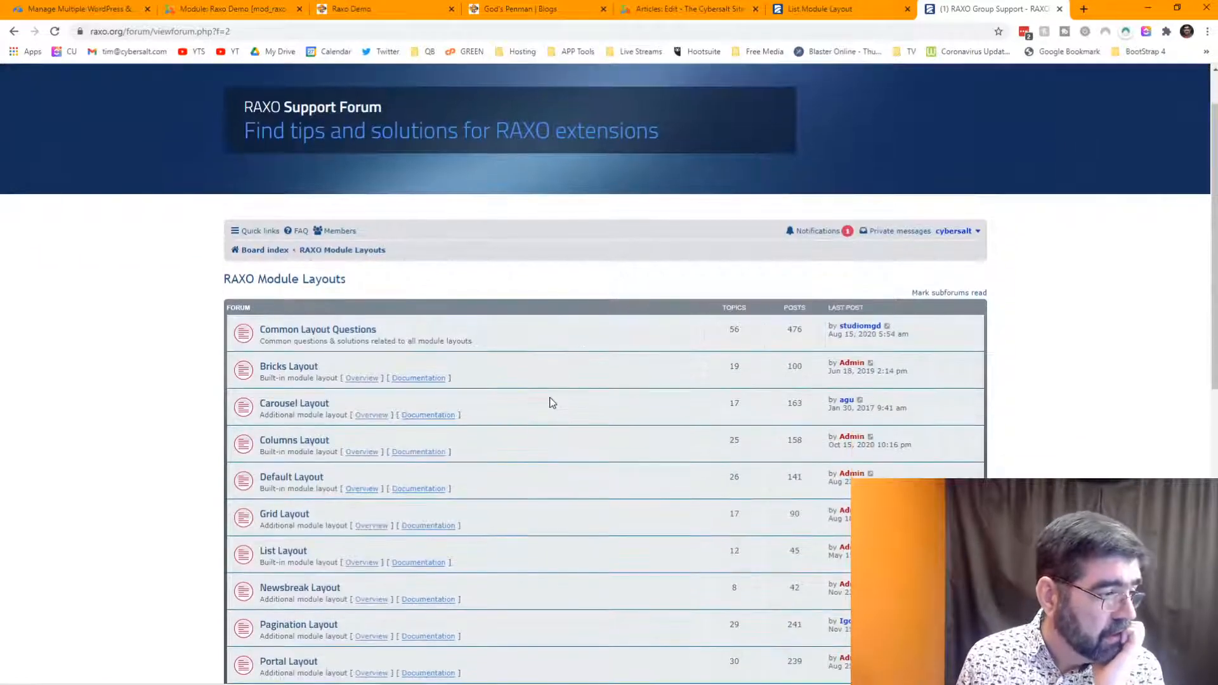
pyautogui.click(287, 479)
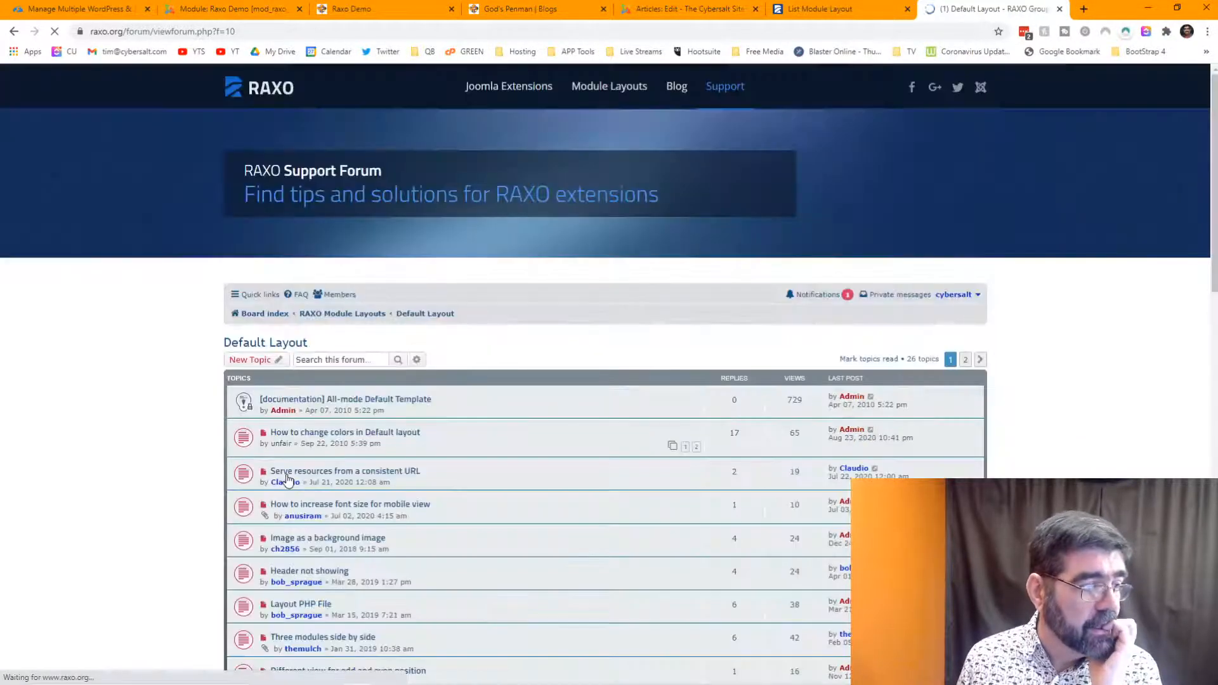
pyautogui.click(402, 400)
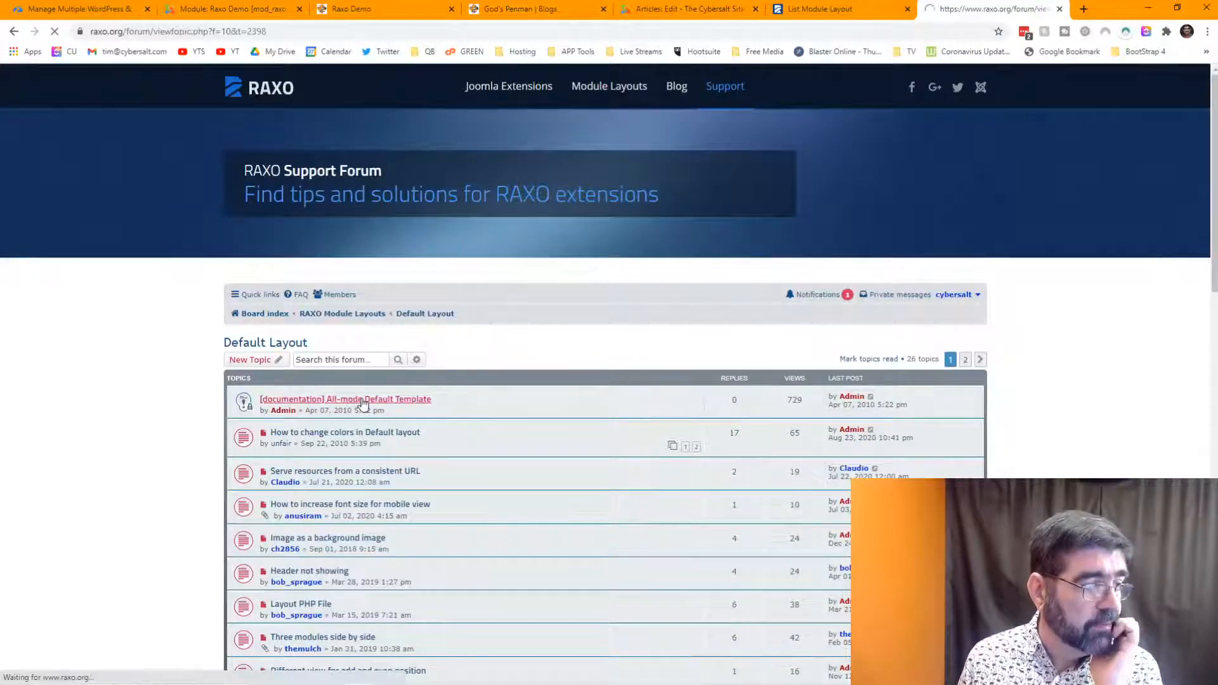
pyautogui.scroll(-8, 637, 397)
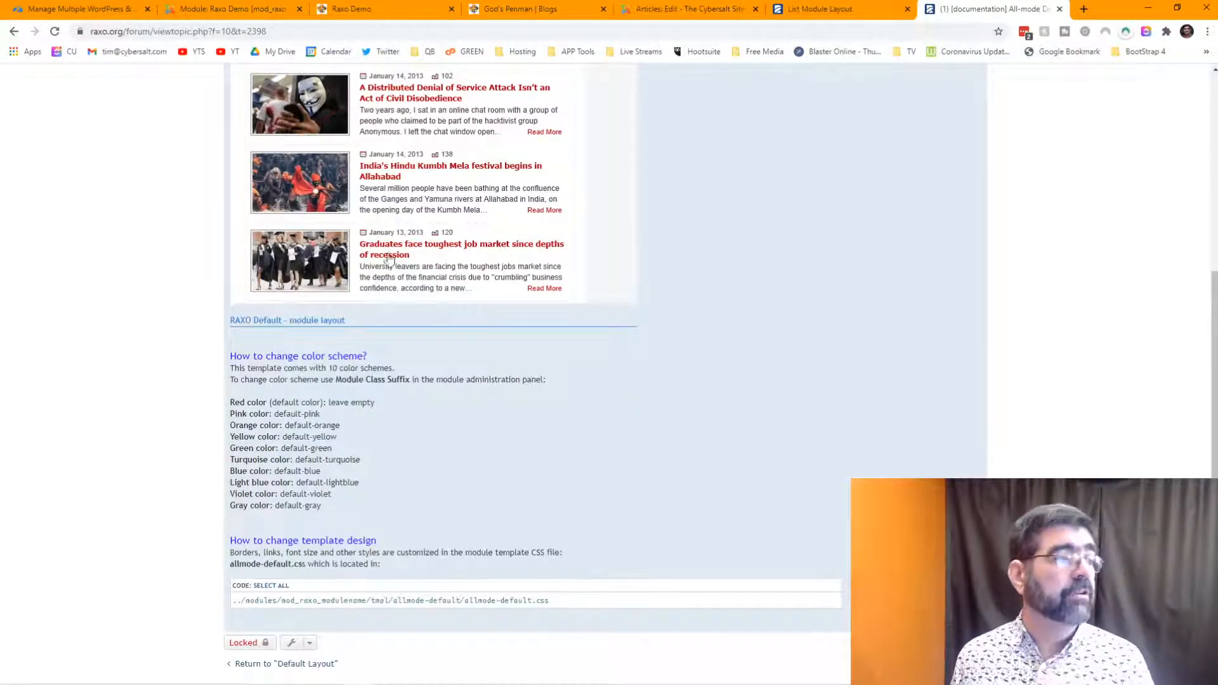
pyautogui.click(270, 8)
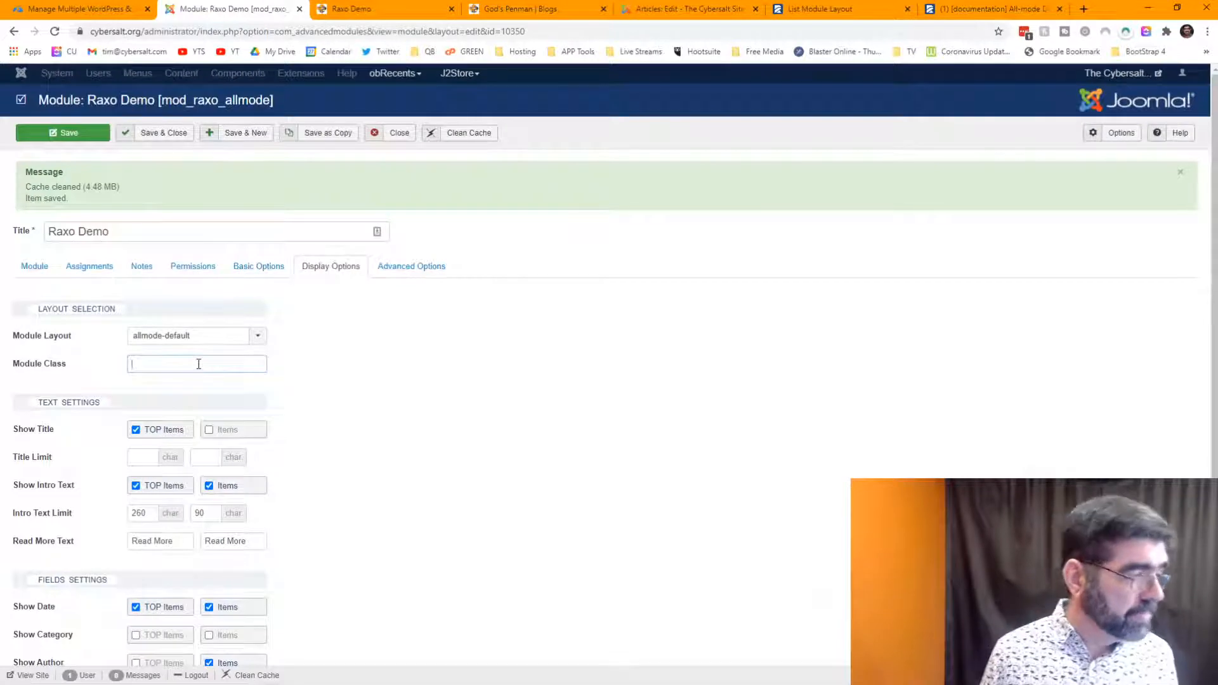
# - Enter default-orange as the Module Class, correcting the stray '=', and save the module
pyautogui.write('default-=')
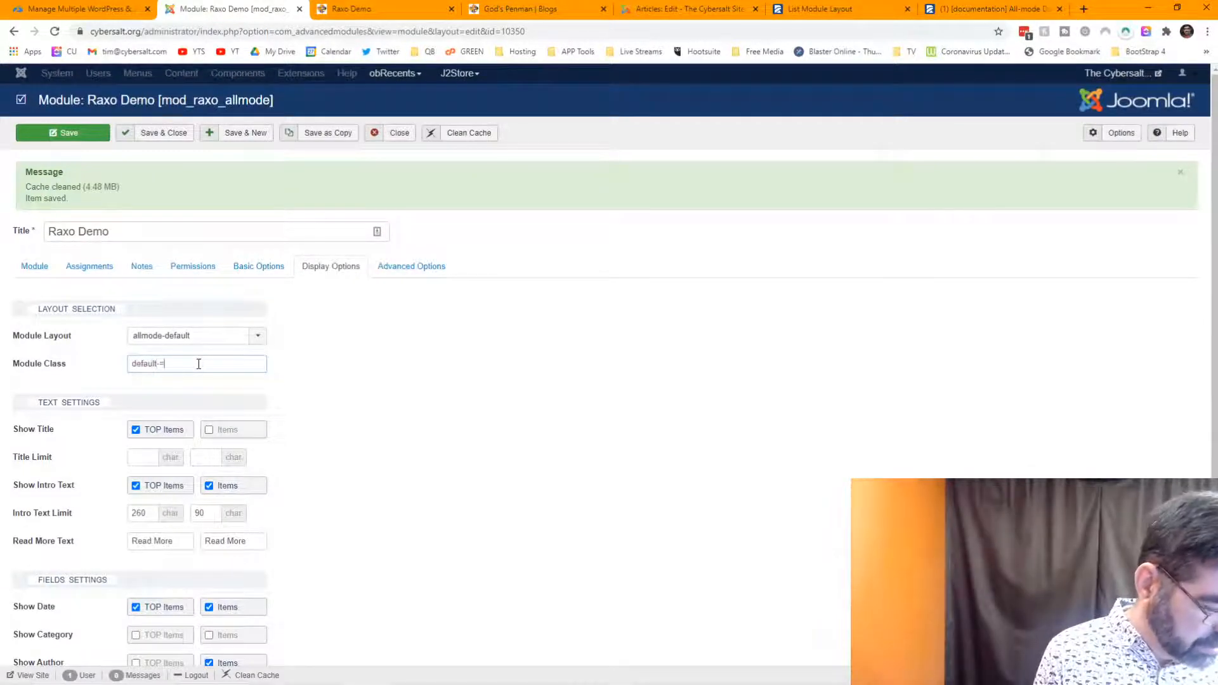
pyautogui.write('orange')
pyautogui.press('Left')
pyautogui.press('Left')
pyautogui.press('Left')
pyautogui.press('Left')
pyautogui.press('Left')
pyautogui.press('Left')
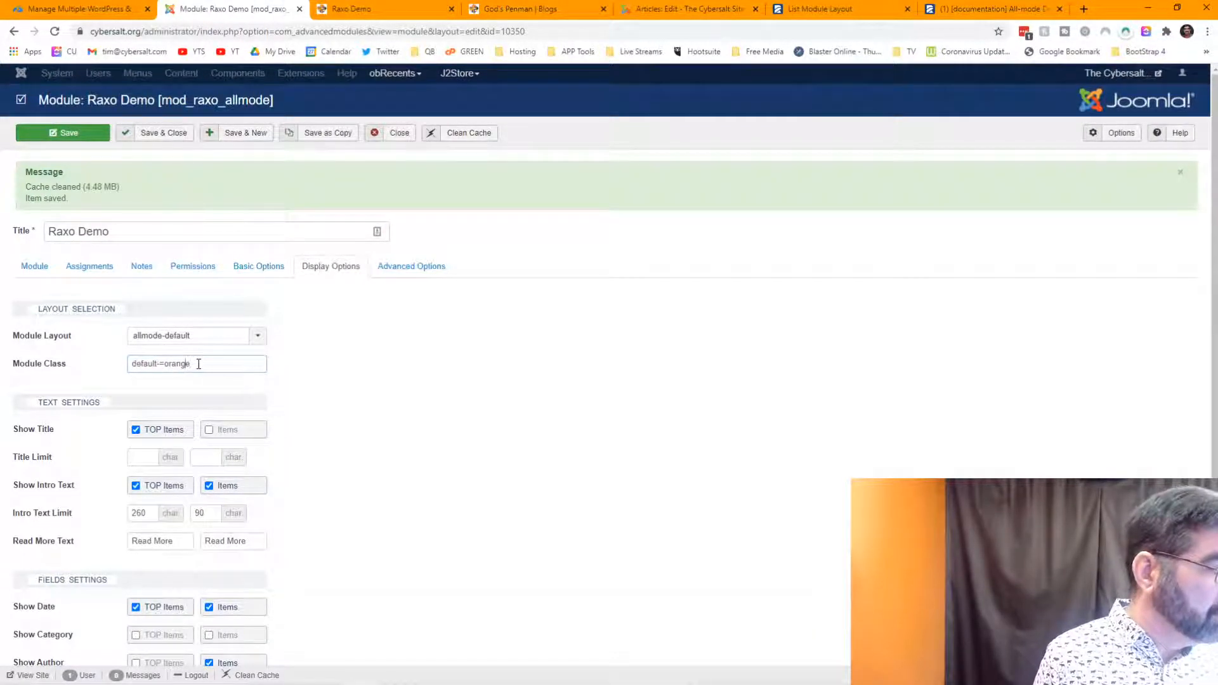
pyautogui.press('BackSpace')
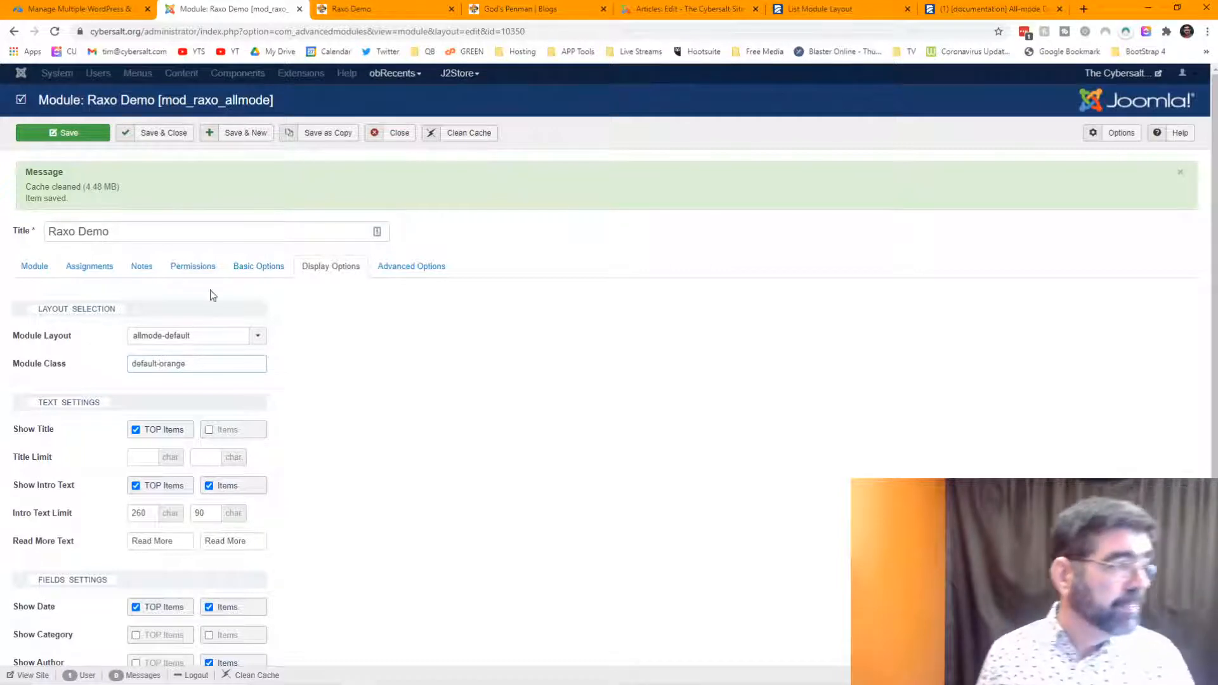
pyautogui.click(60, 132)
pyautogui.click(363, 14)
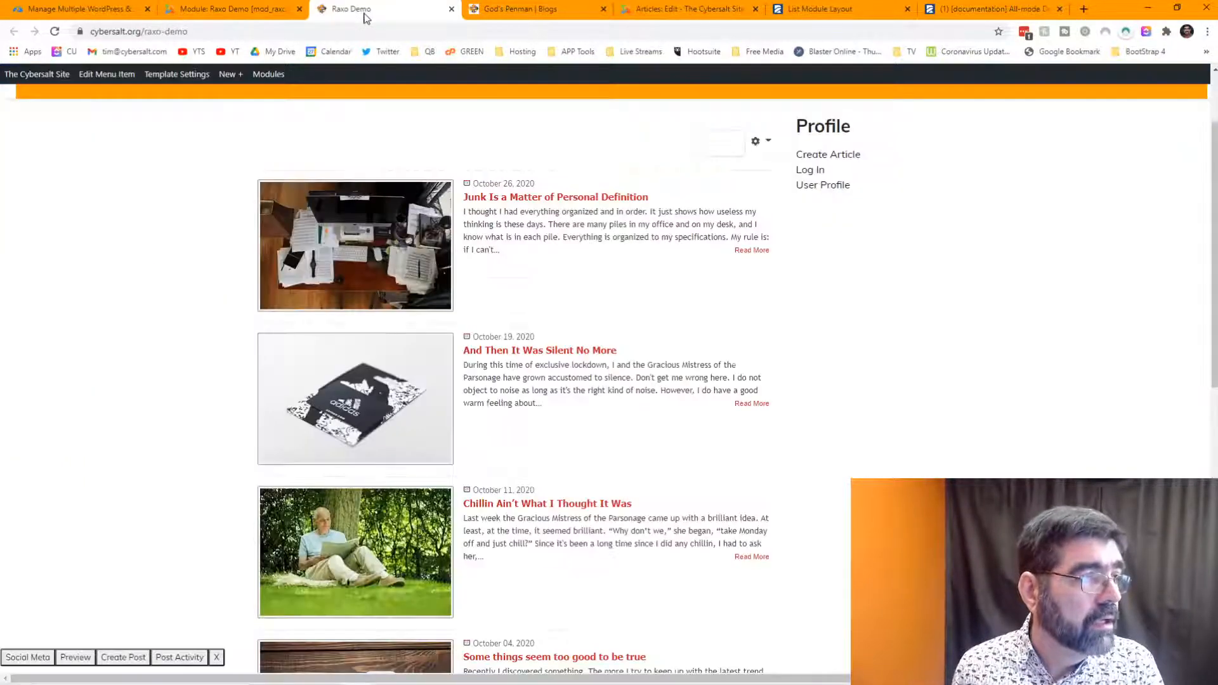
# - Reload the demo page to confirm the orange article titles, then return to the module editor
pyautogui.click(55, 31)
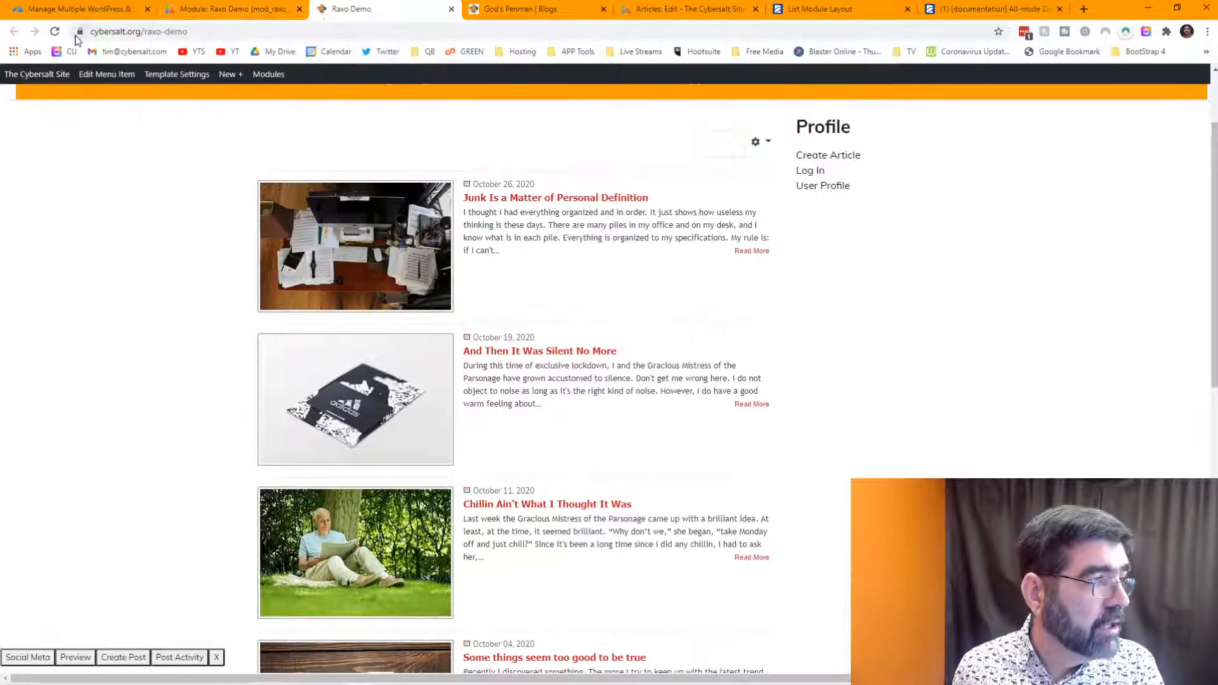
pyautogui.click(56, 31)
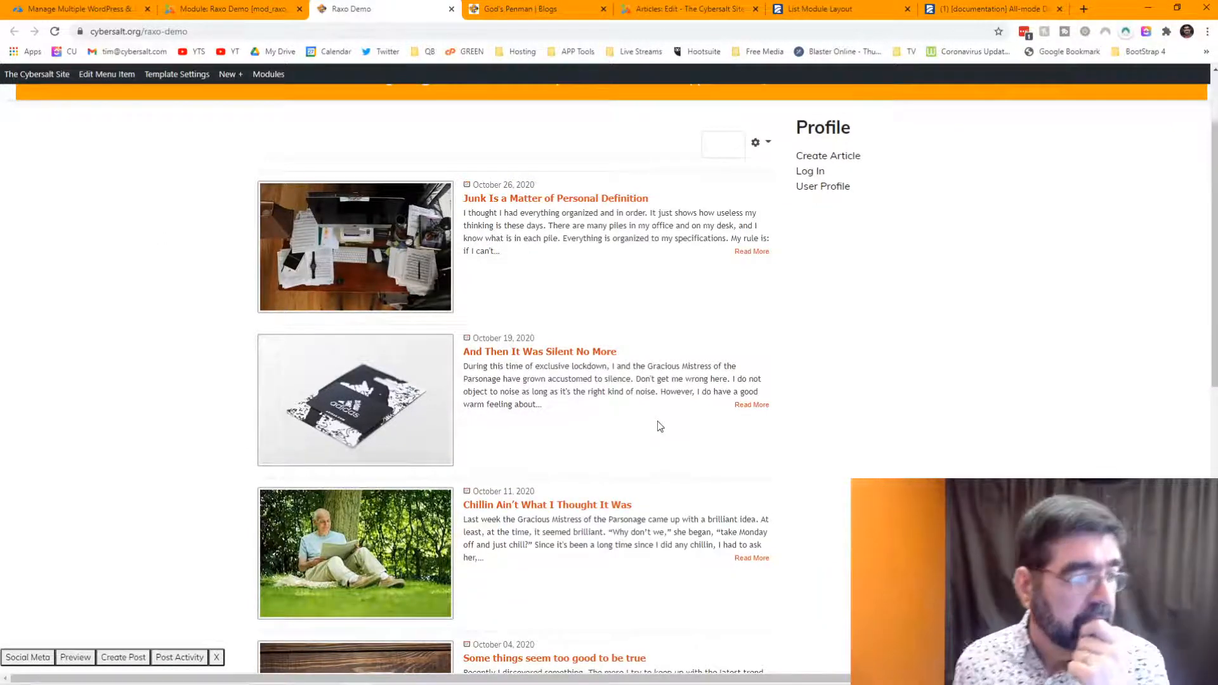
pyautogui.scroll(-1, 634, 355)
pyautogui.scroll(3, 632, 338)
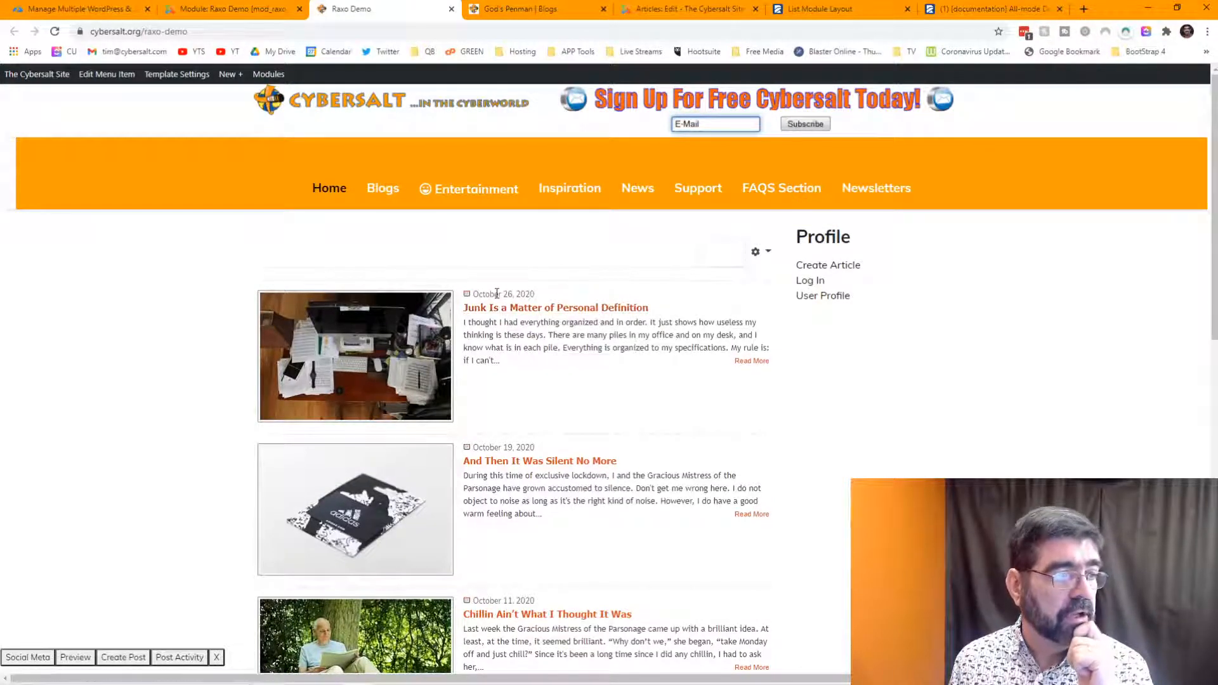
pyautogui.click(235, 10)
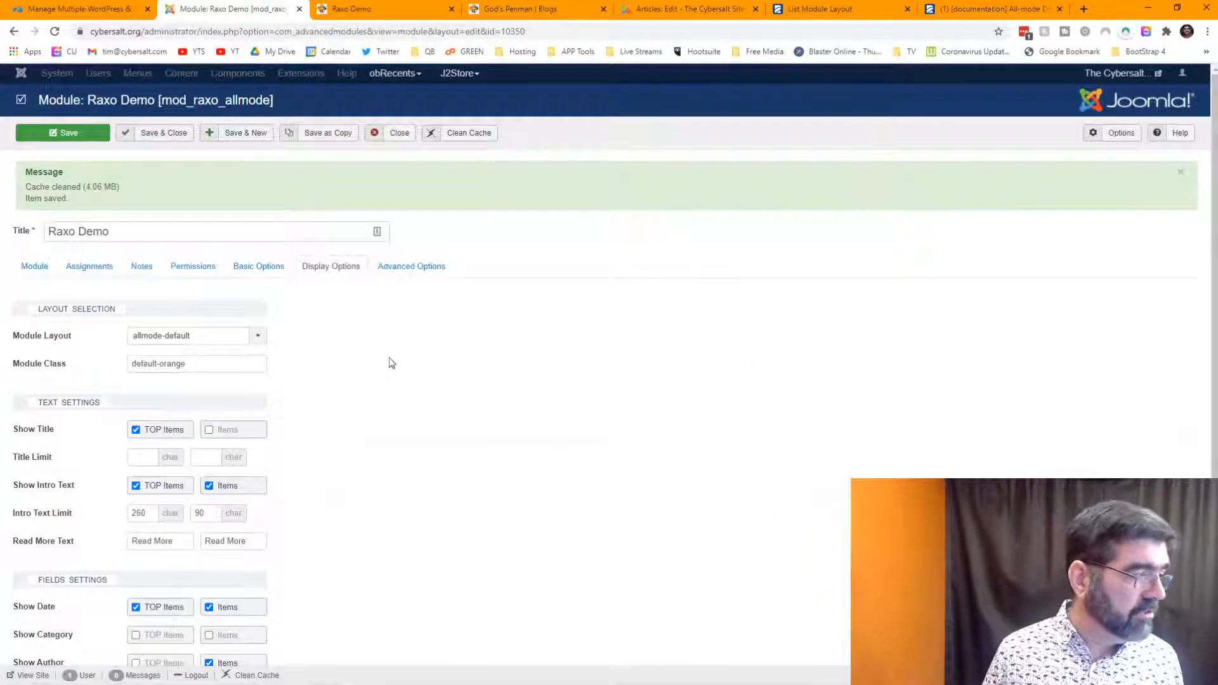
# - Clear excluded article 20059 in Advanced Options, save, and reload the demo page
pyautogui.click(409, 272)
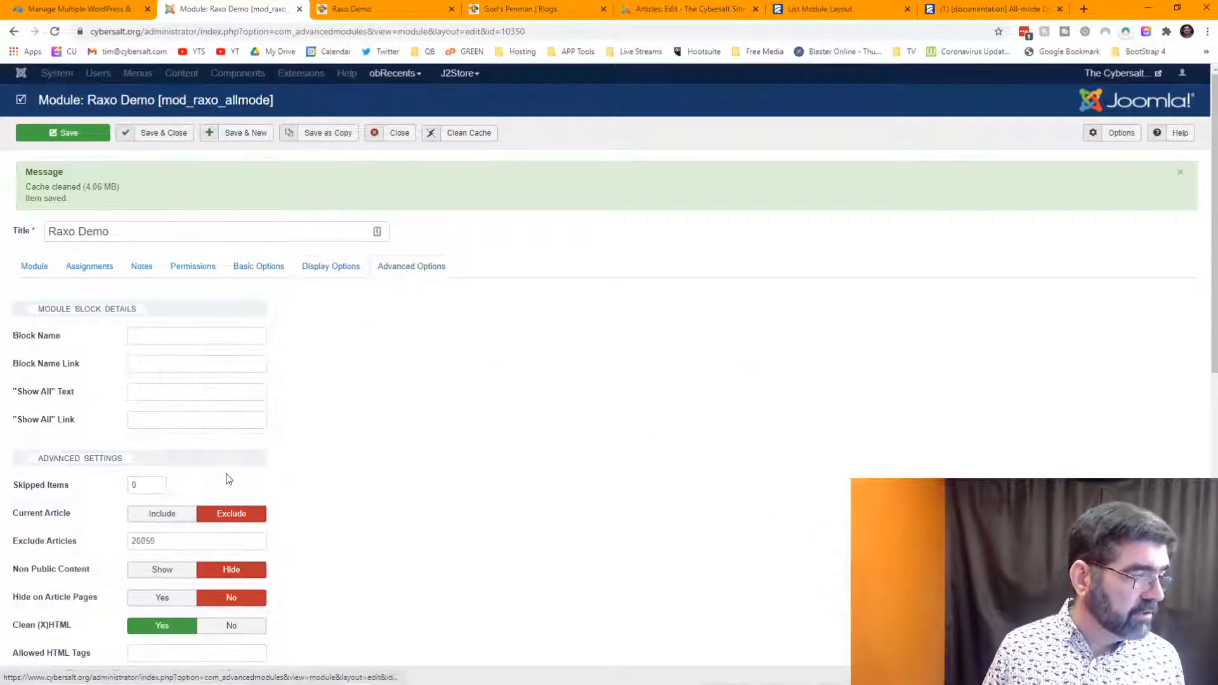
pyautogui.moveTo(168, 540); pyautogui.dragTo(89, 541)
pyautogui.press('BackSpace')
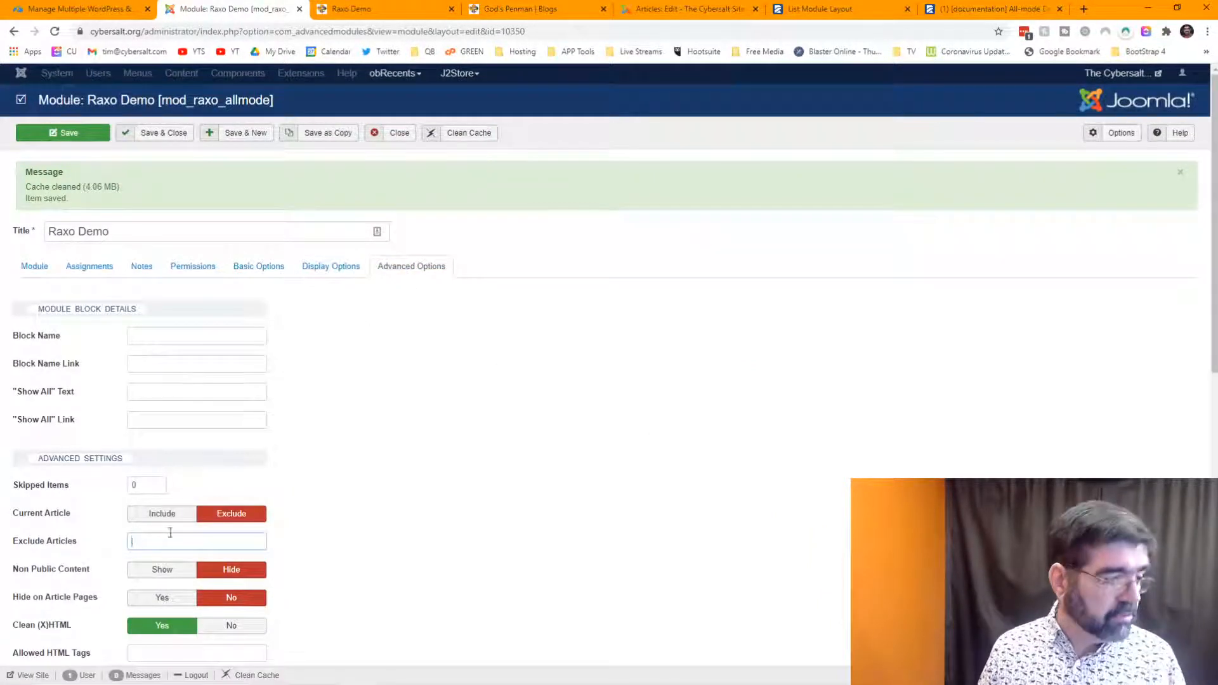
pyautogui.click(61, 137)
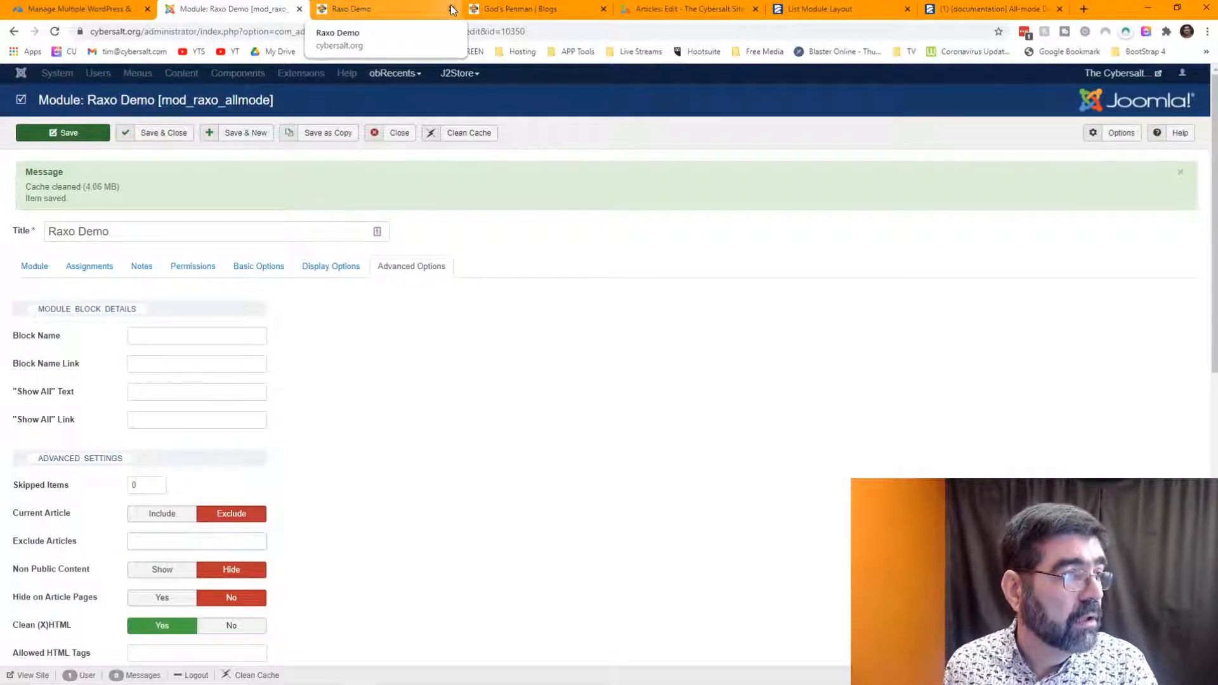
pyautogui.click(381, 10)
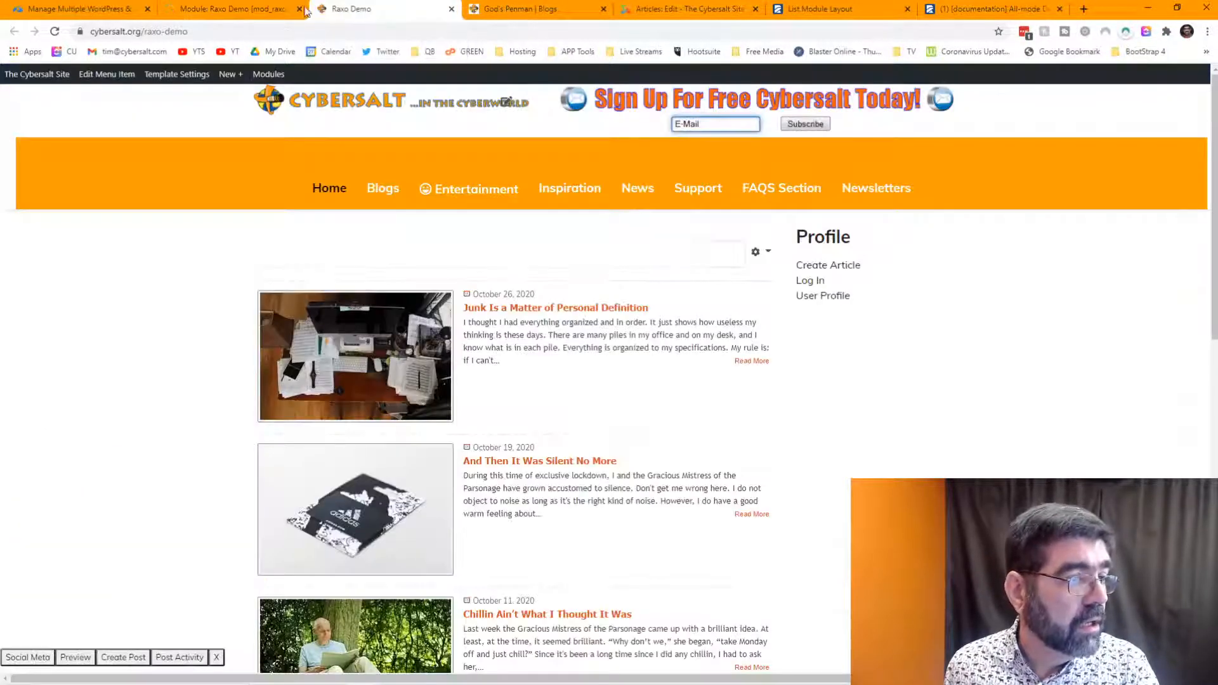
pyautogui.click(54, 32)
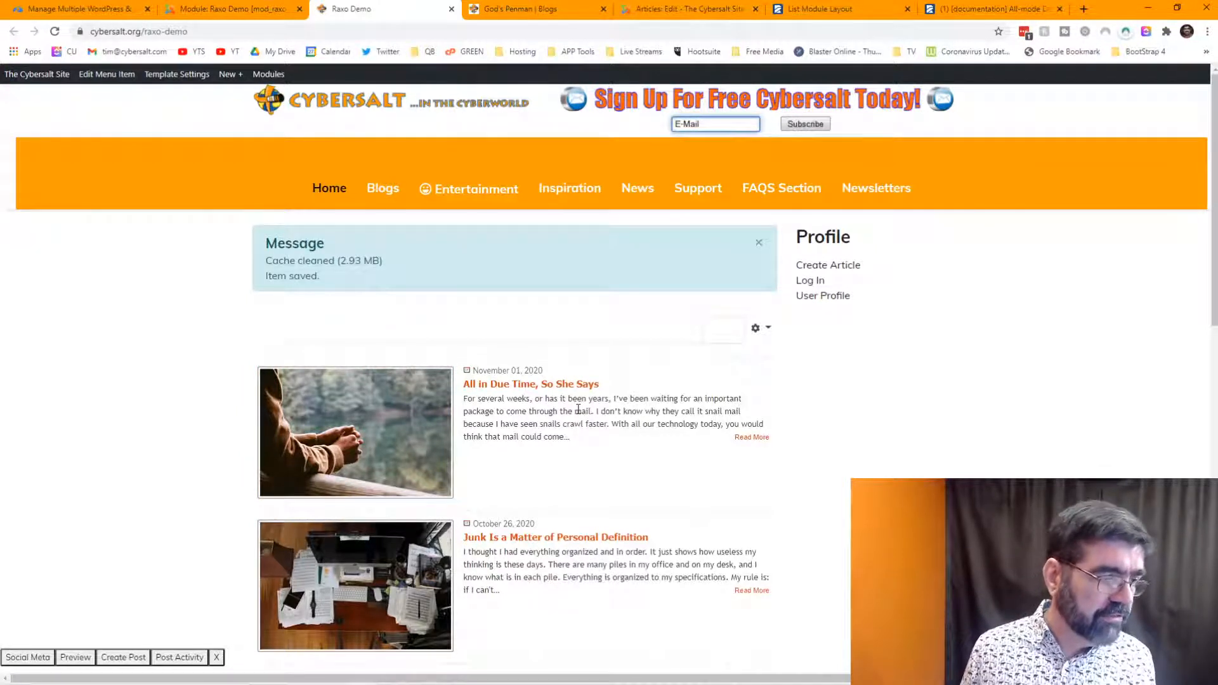
# - Inspect the intro text's allmode-text div and toggle its normal 13px/20px Trebuchet MS font rule off and on
pyautogui.rightClick(512, 409)
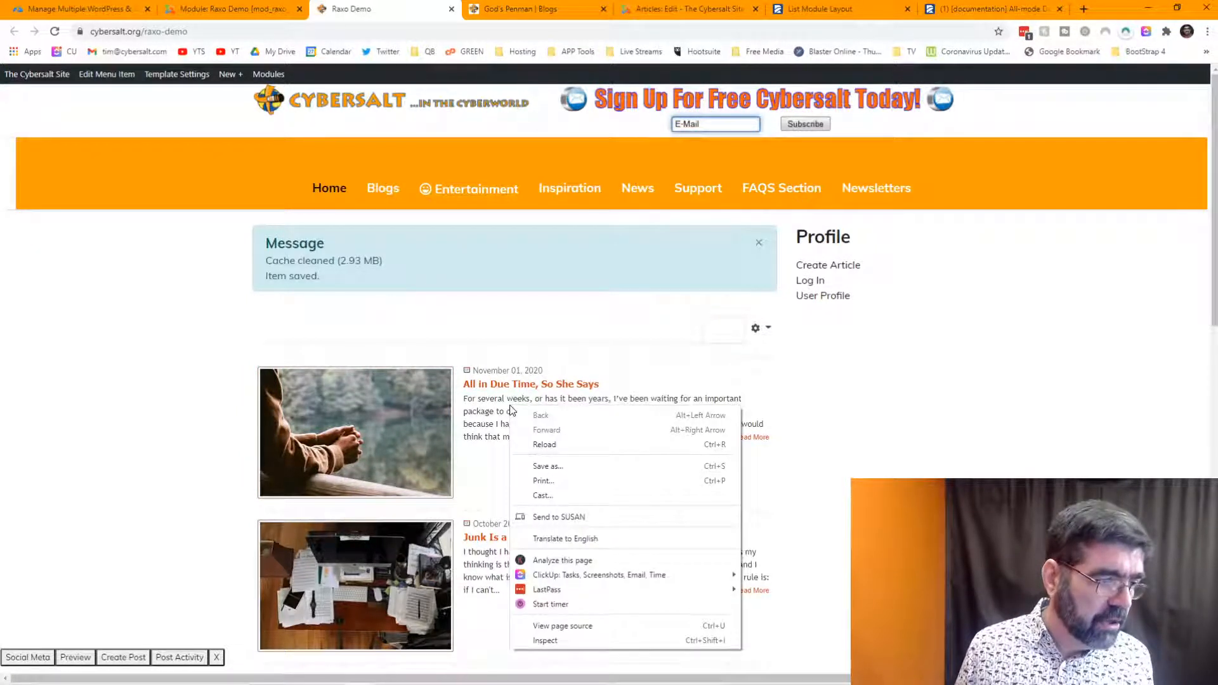
pyautogui.click(500, 437)
pyautogui.press('F12')
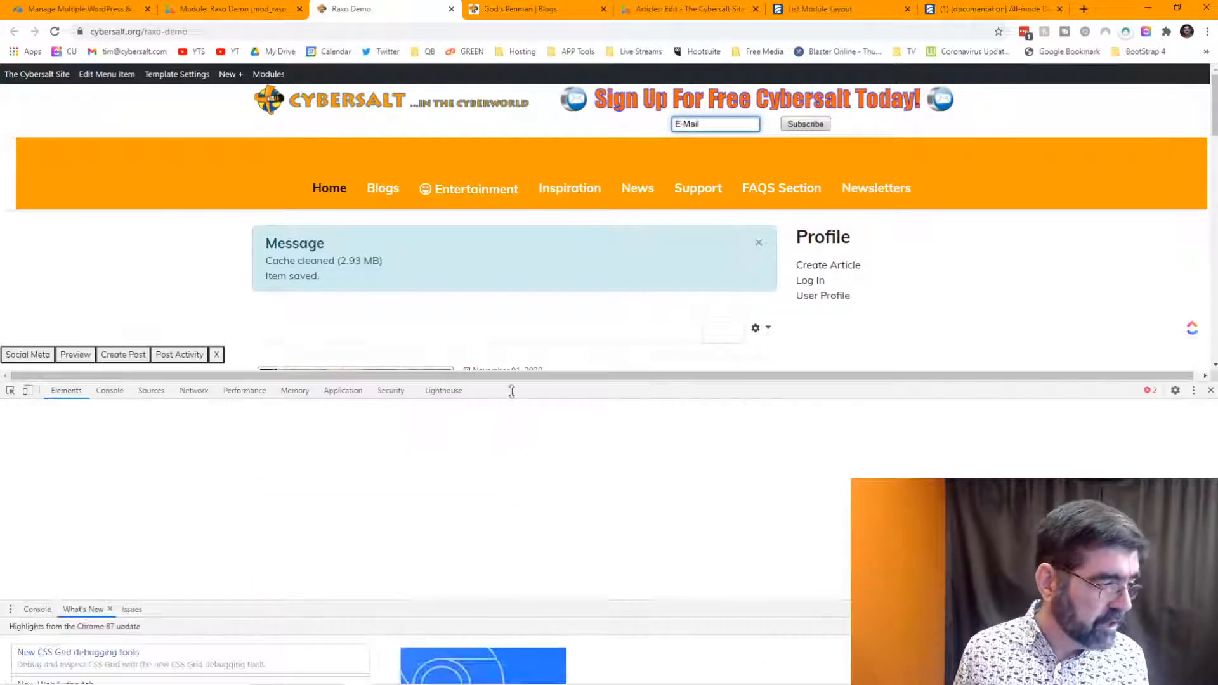
pyautogui.click(10, 390)
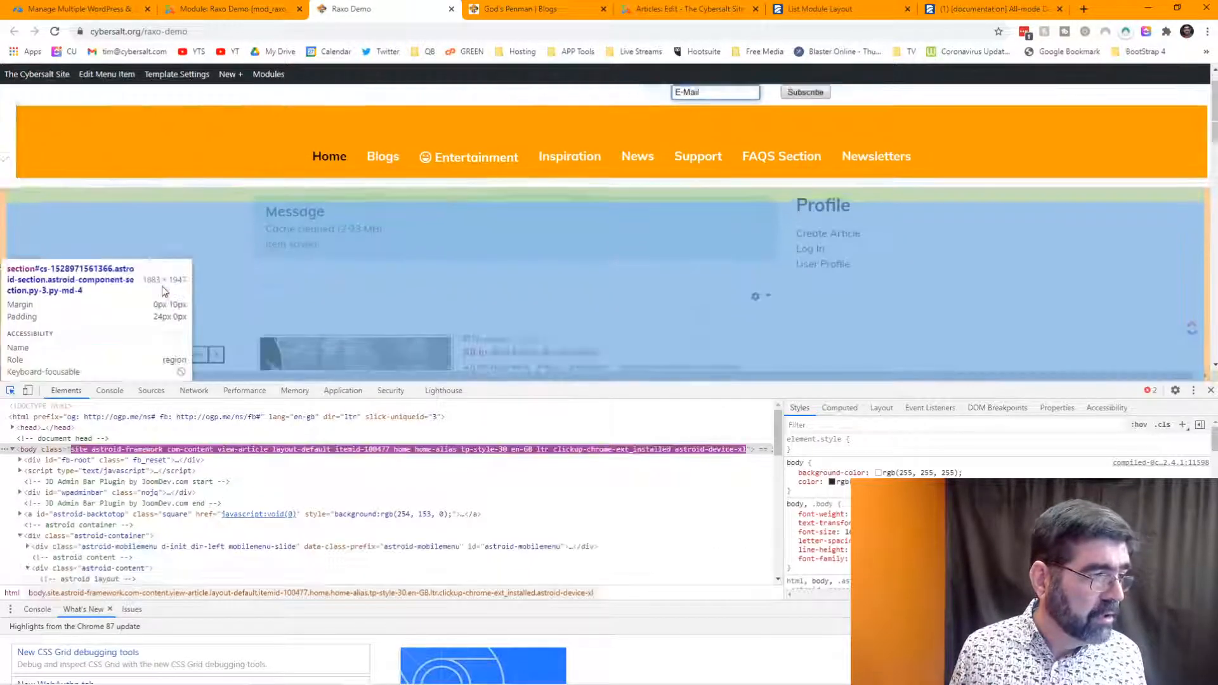
pyautogui.scroll(-2, 162, 287)
pyautogui.click(549, 286)
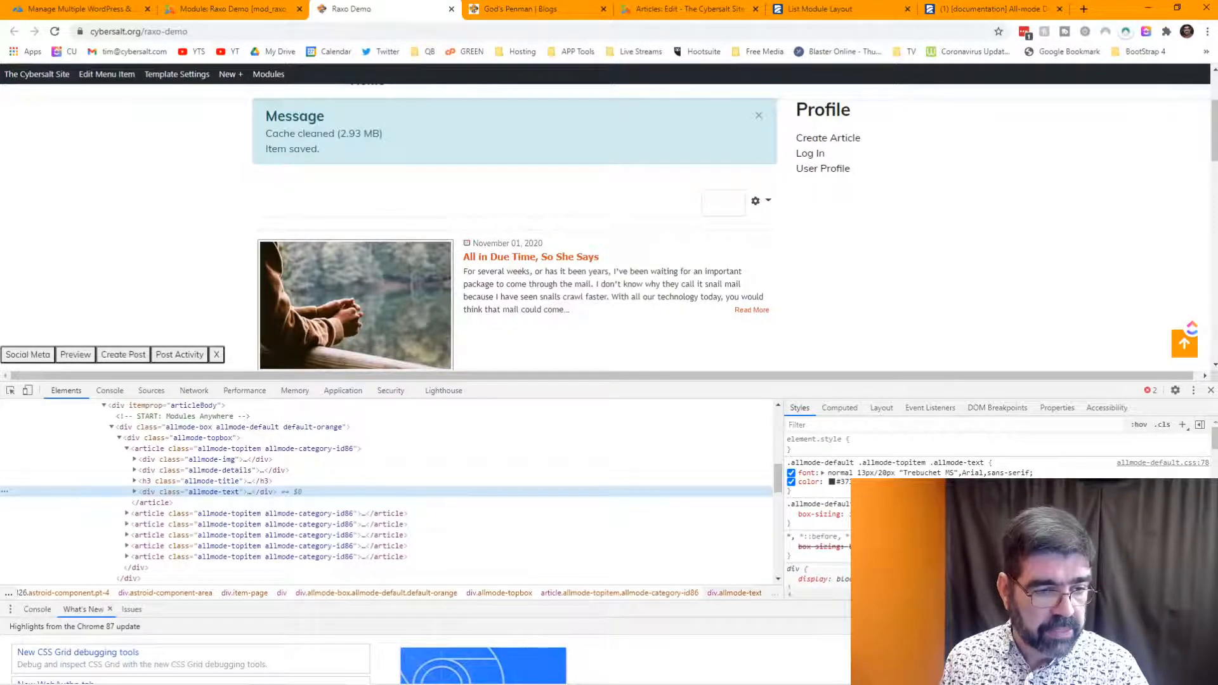
pyautogui.click(791, 474)
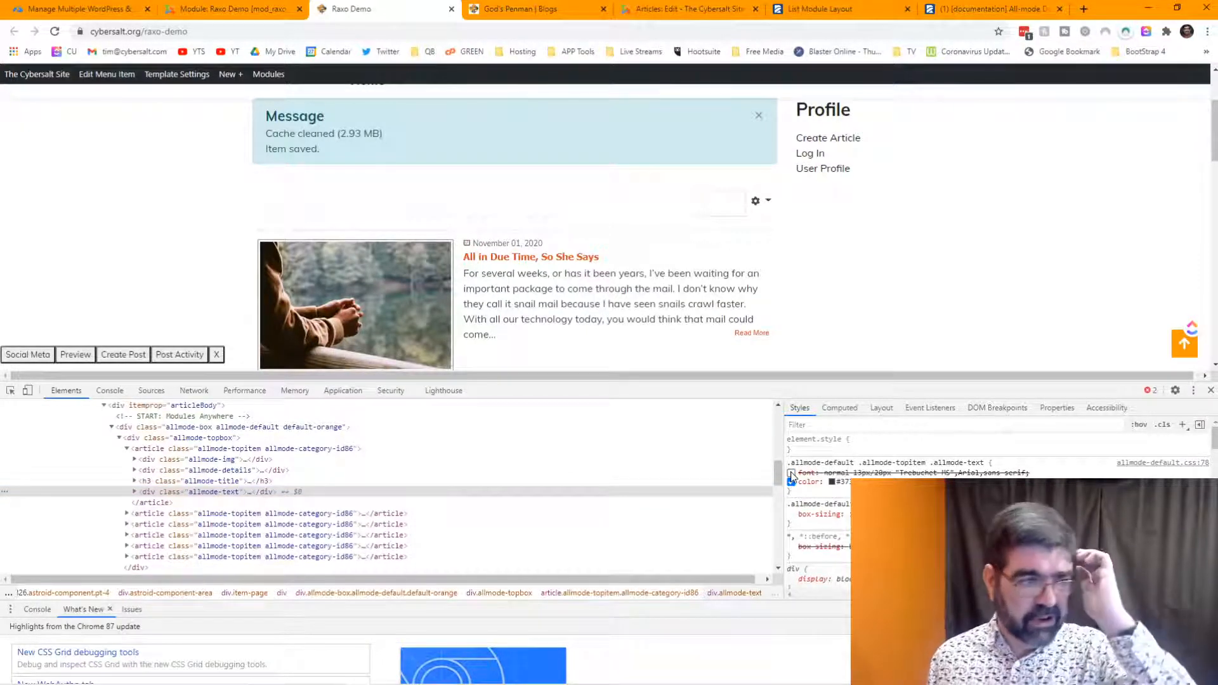
pyautogui.click(791, 473)
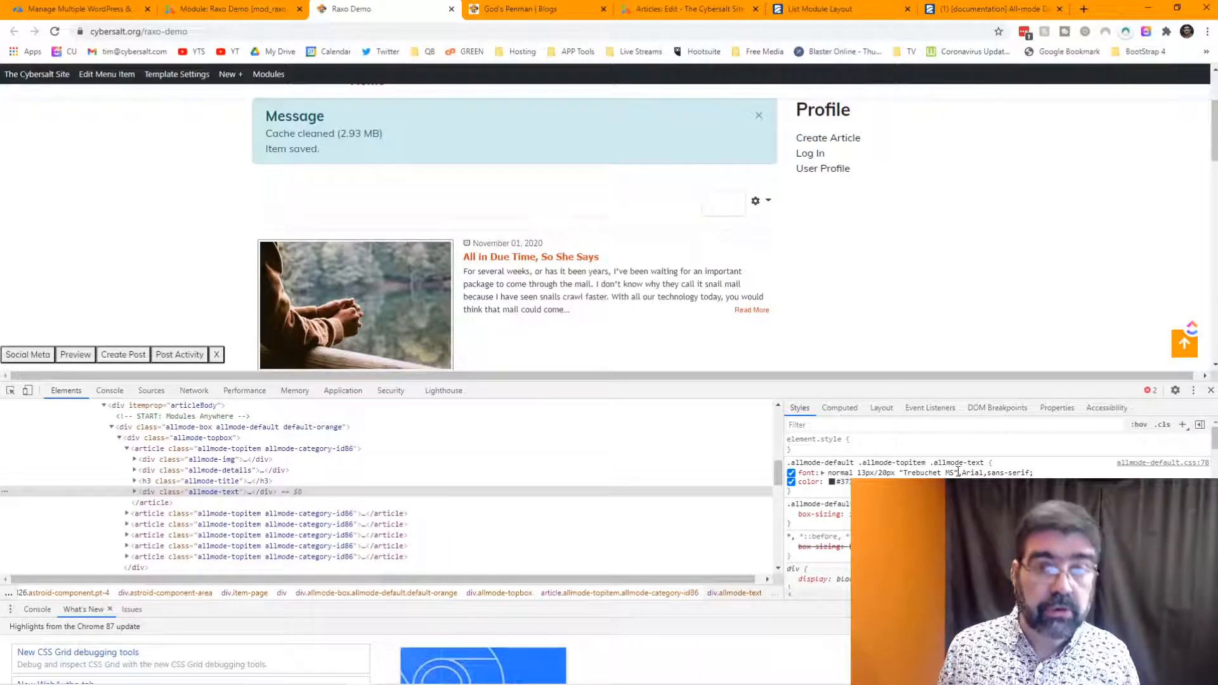
# - Change the allmode-text font size from 13px to 20px in the Styles pane
pyautogui.click(876, 473)
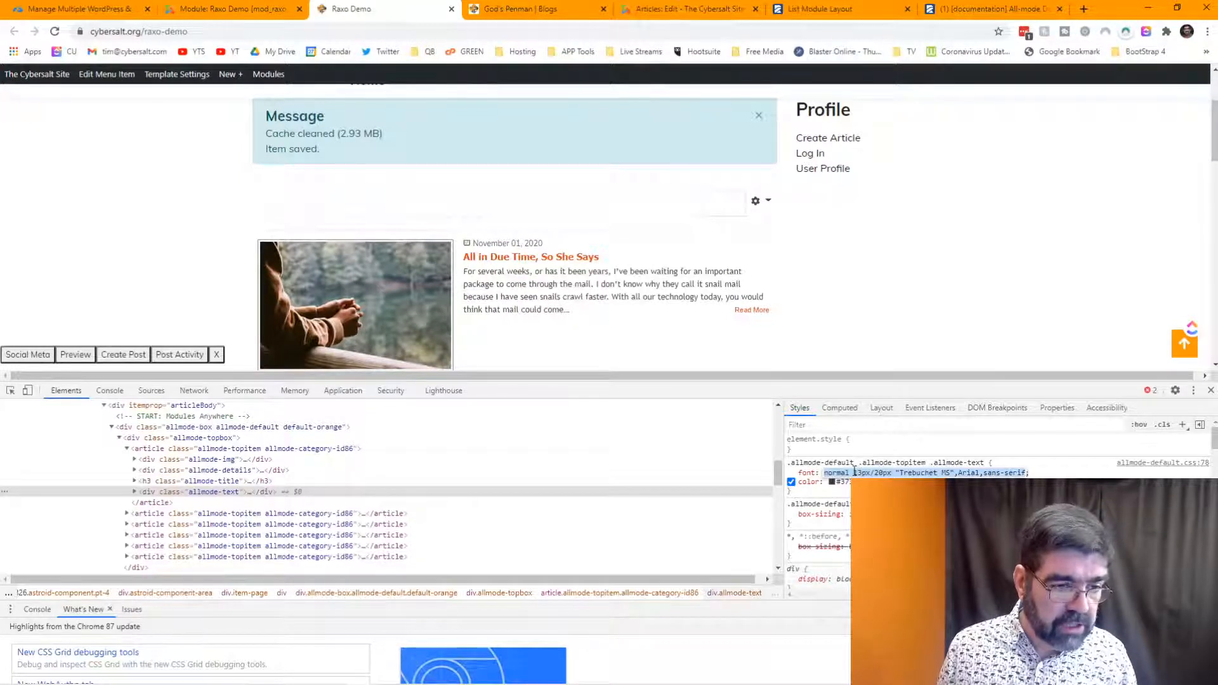
pyautogui.click(857, 473)
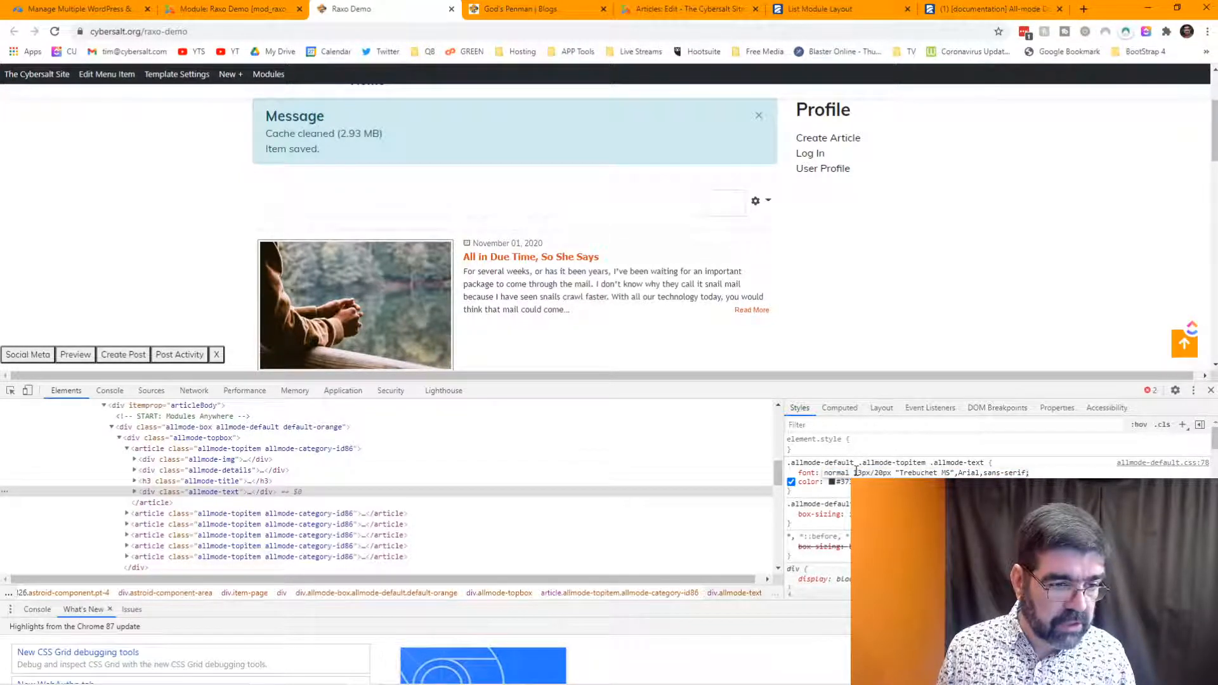
pyautogui.moveTo(860, 472); pyautogui.dragTo(862, 471)
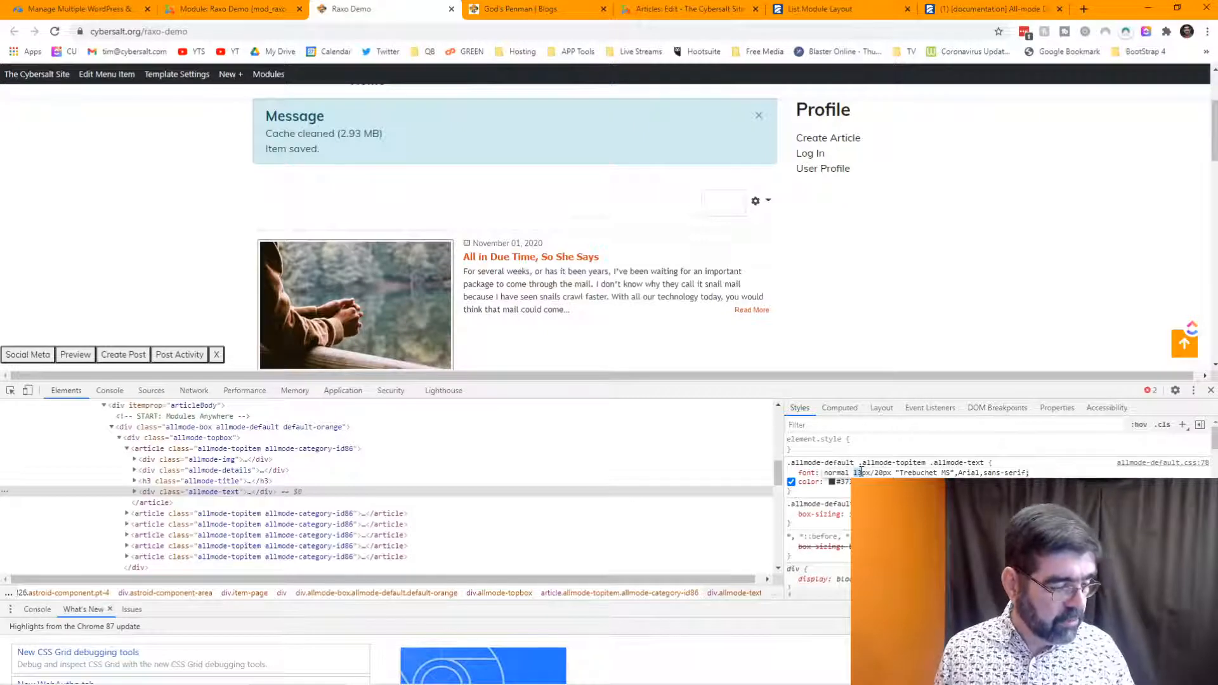
pyautogui.write('2')
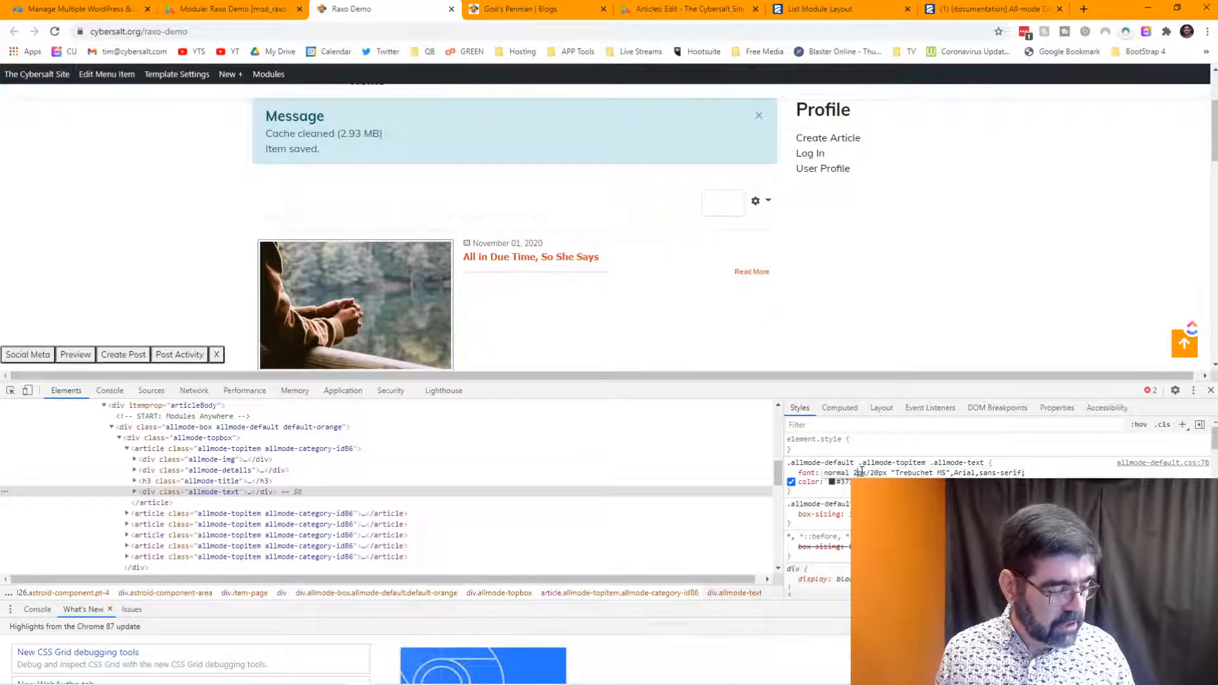
pyautogui.write('0')
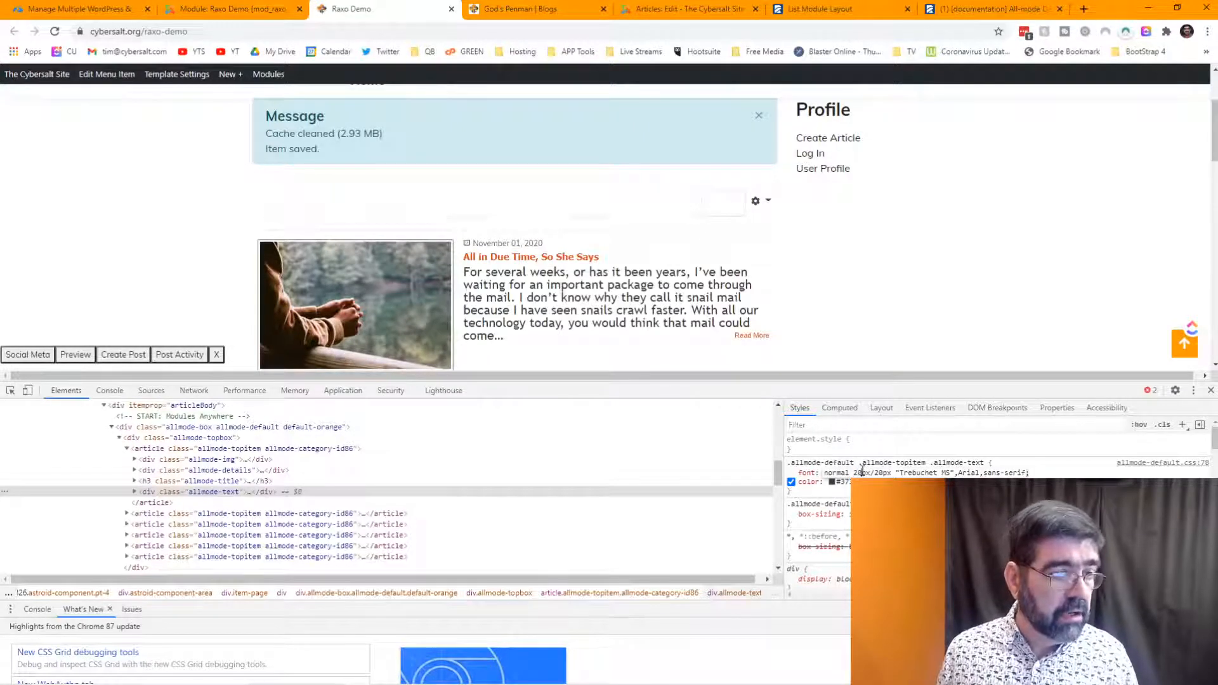
pyautogui.scroll(-3, 873, 317)
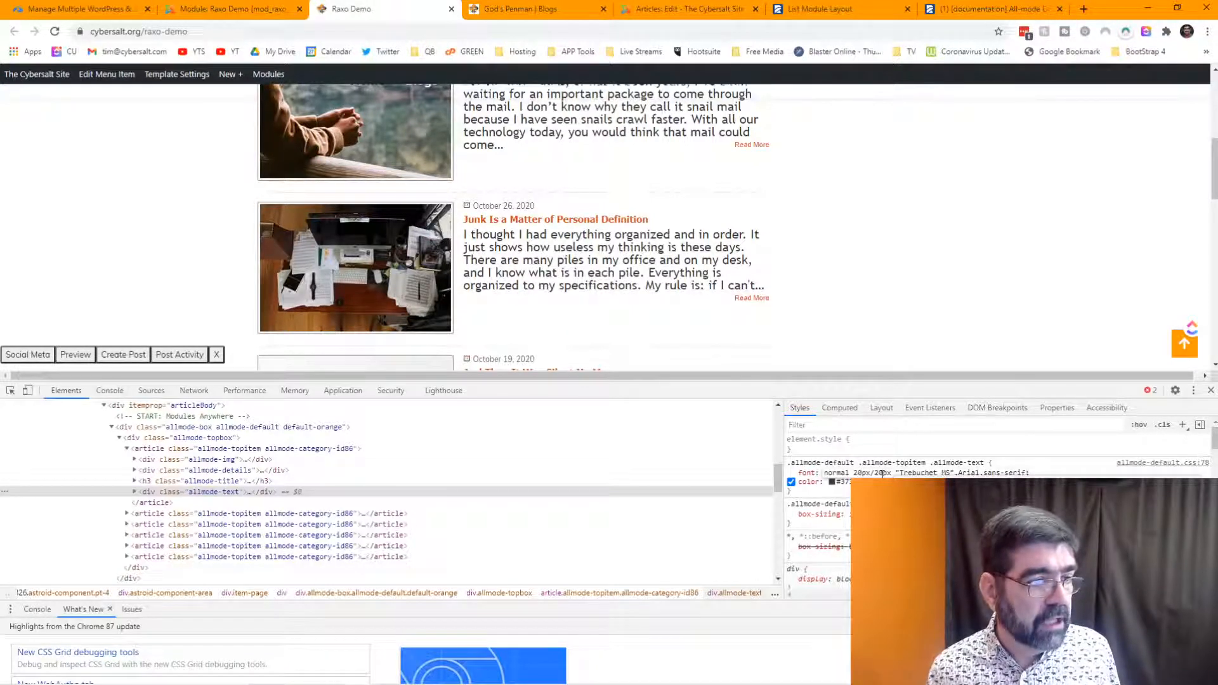
pyautogui.click(820, 491)
# - Copy the allmode-text CSS rule and return to the Raxo Demo module tab
pyautogui.tripleClick(804, 462)
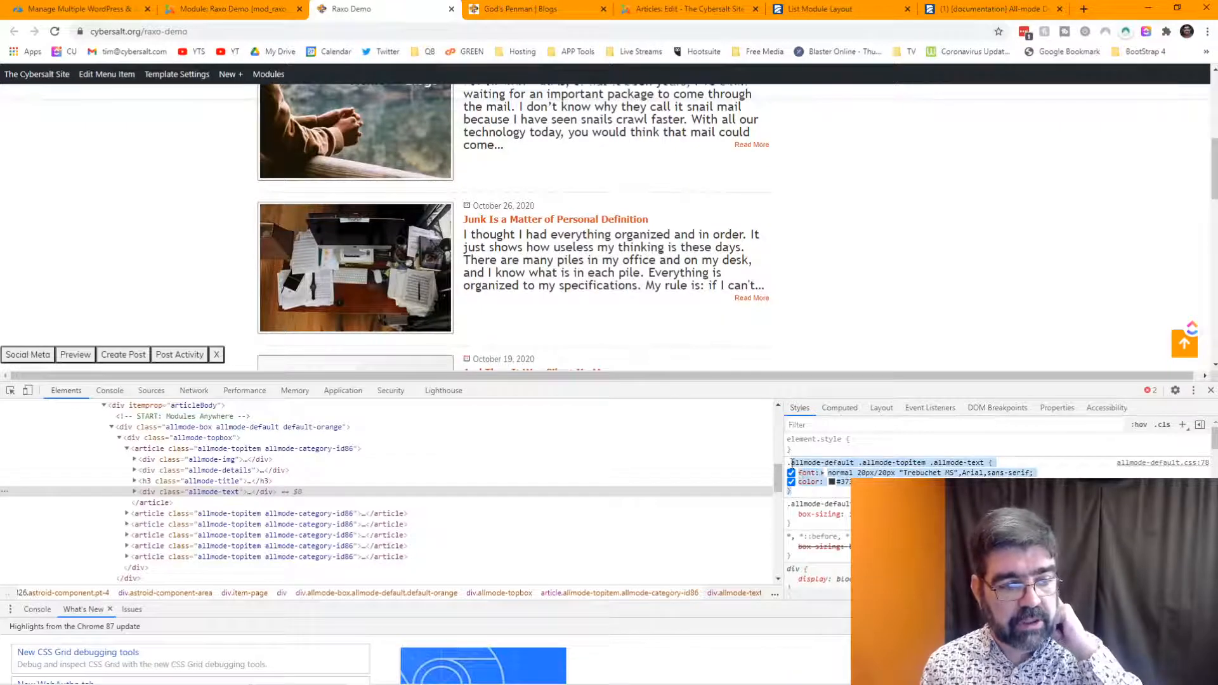
pyautogui.rightClick(806, 473)
pyautogui.click(828, 478)
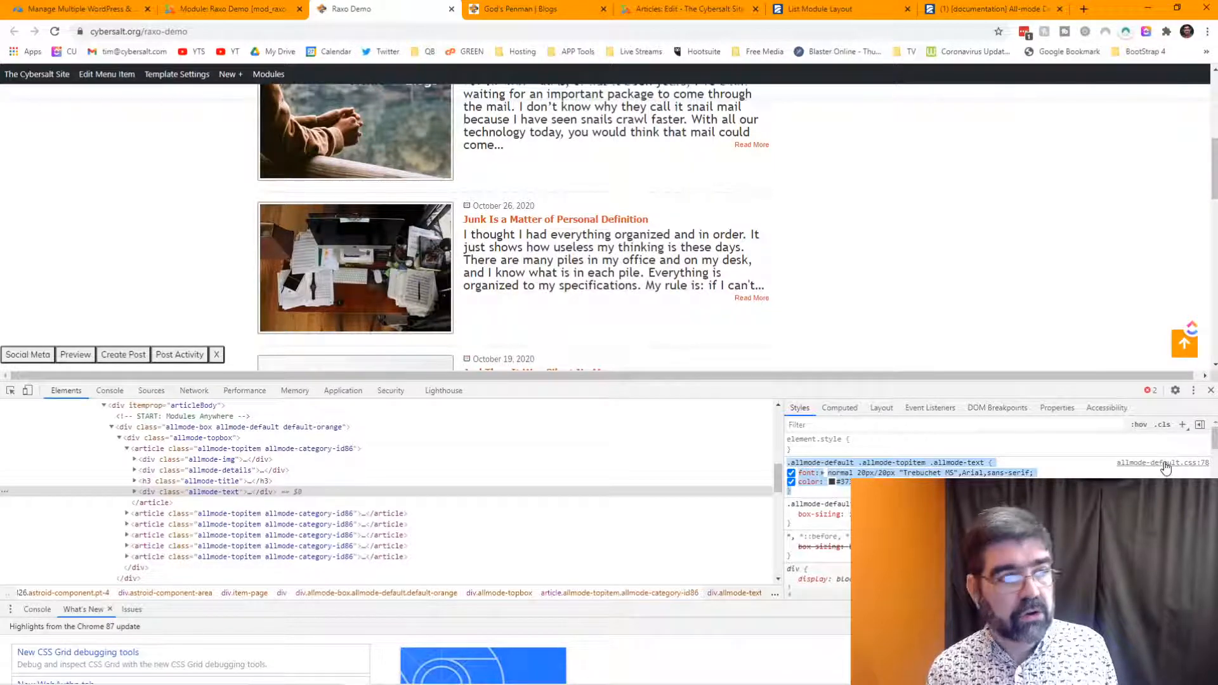
pyautogui.click(203, 12)
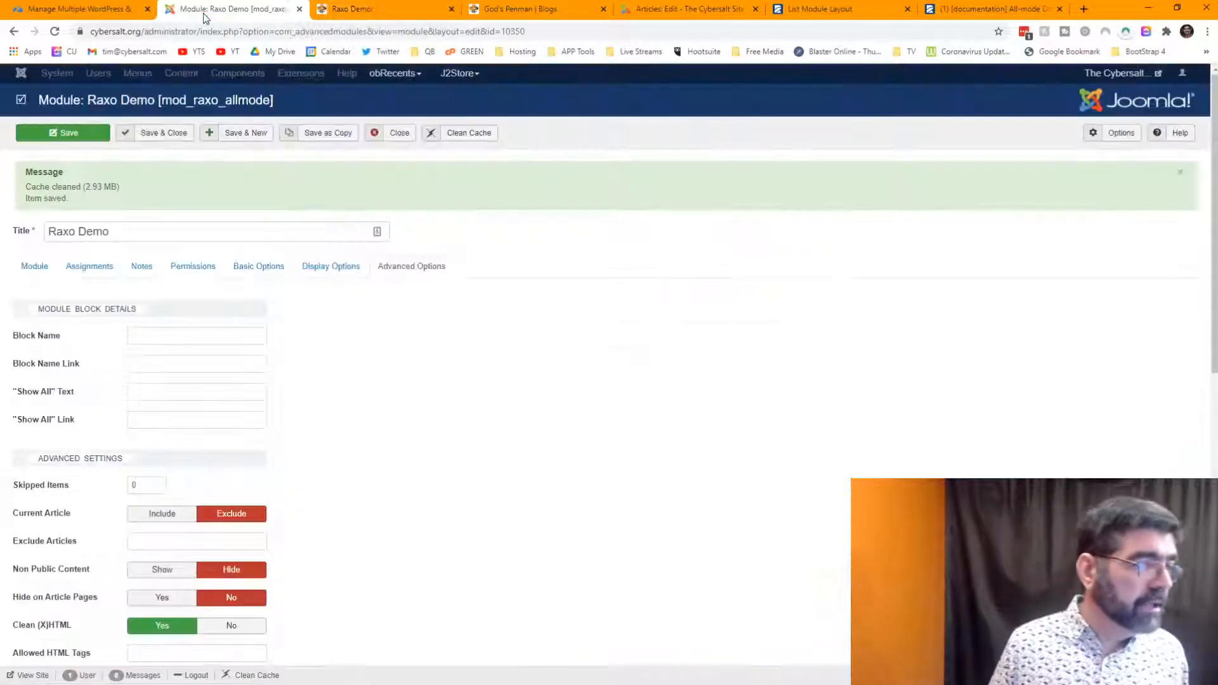
# - Close the Raxo Demo article editor and open Extensions > Templates styles in a new tab
pyautogui.click(698, 11)
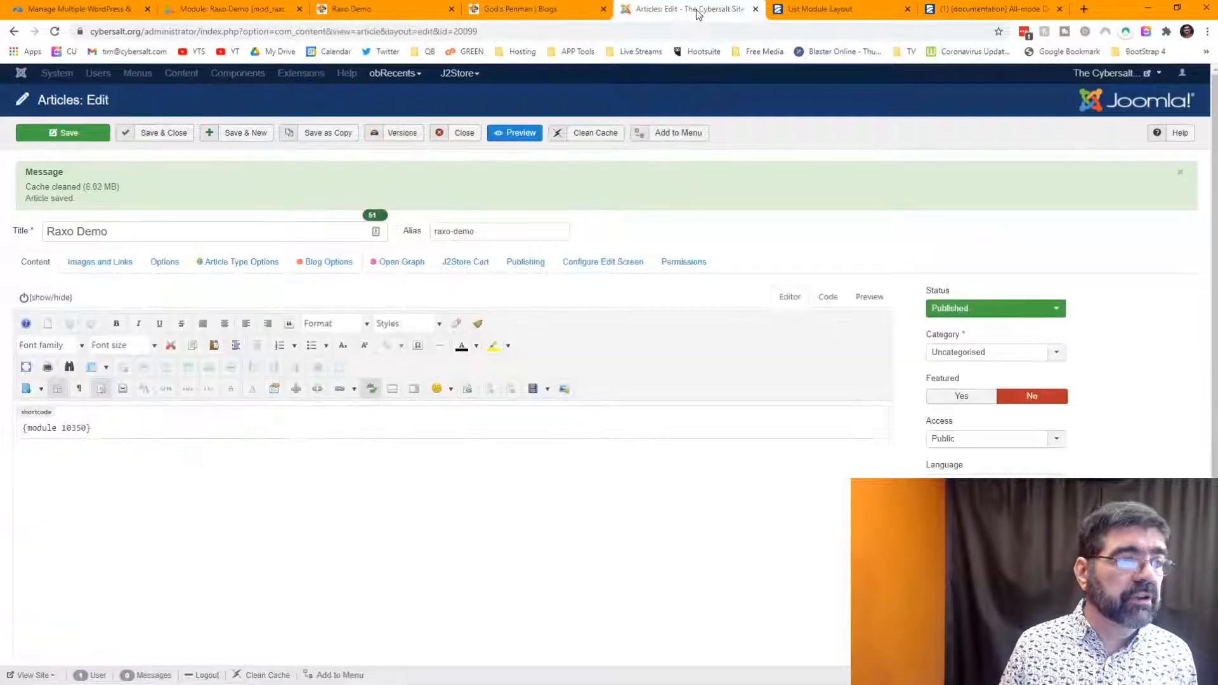
pyautogui.click(466, 133)
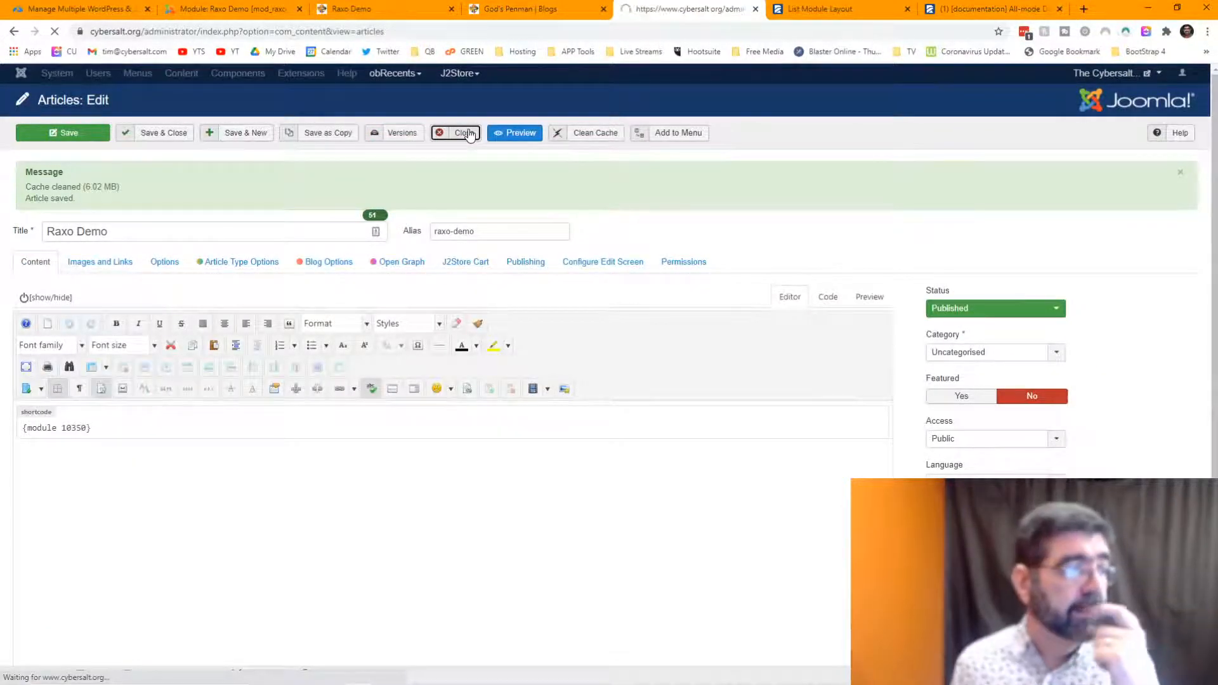
pyautogui.click(354, 75)
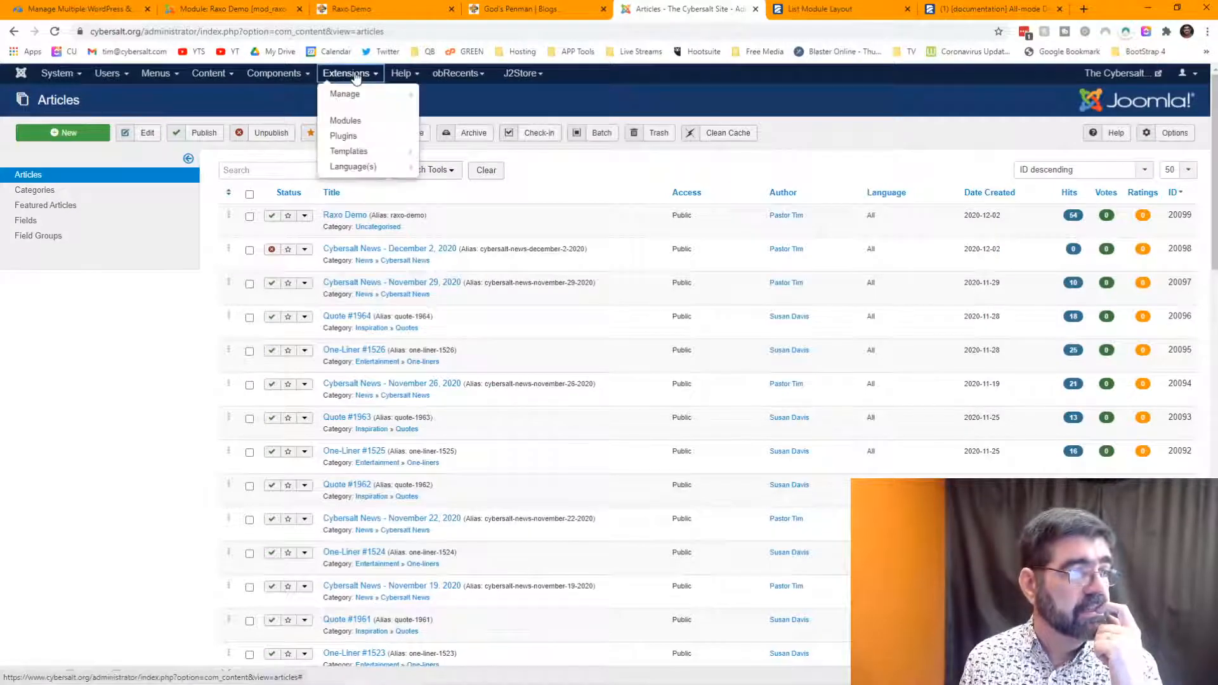
pyautogui.moveTo(341, 95)
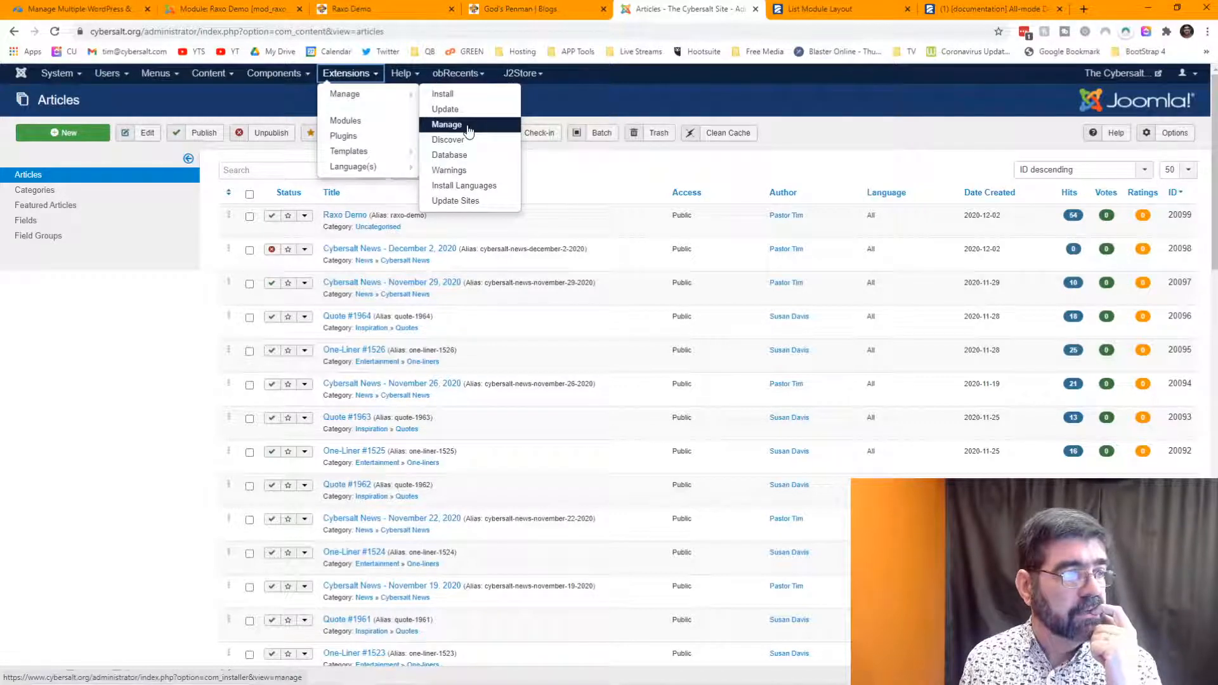
pyautogui.rightClick(348, 151)
pyautogui.click(381, 159)
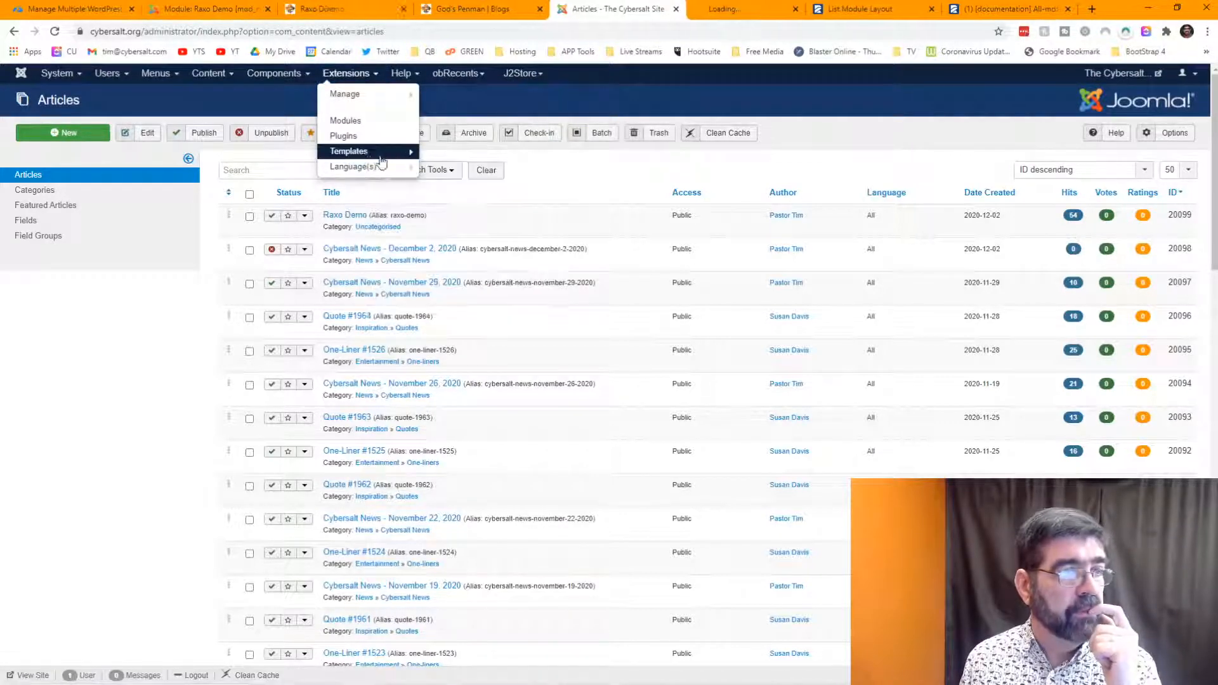
pyautogui.click(733, 12)
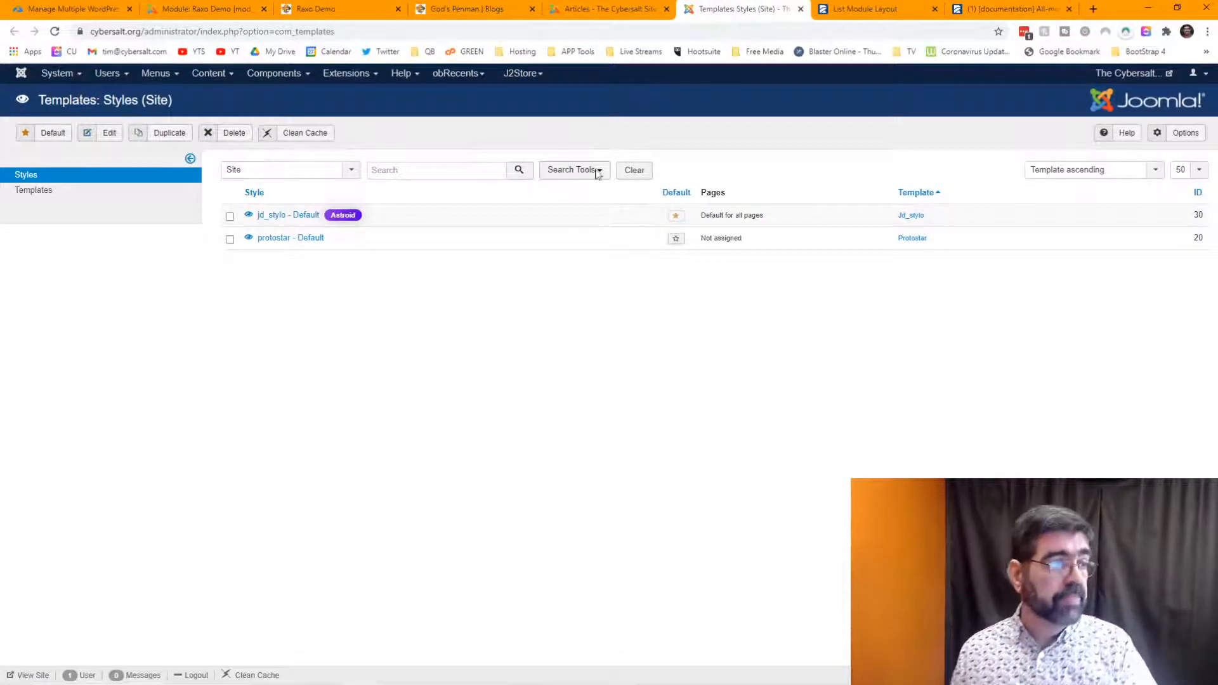
# - Open jd_stylo - Default's Astroid template options and the Raxo Demo article, then go to God's Penman
pyautogui.click(295, 219)
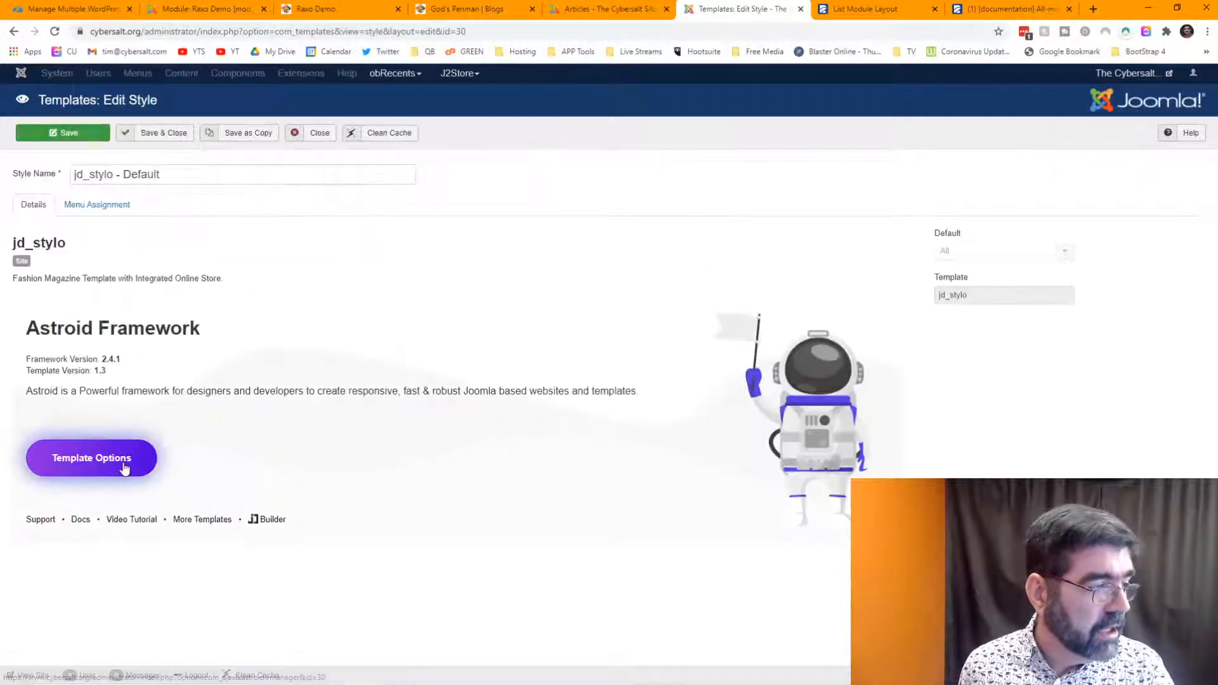
pyautogui.click(124, 468)
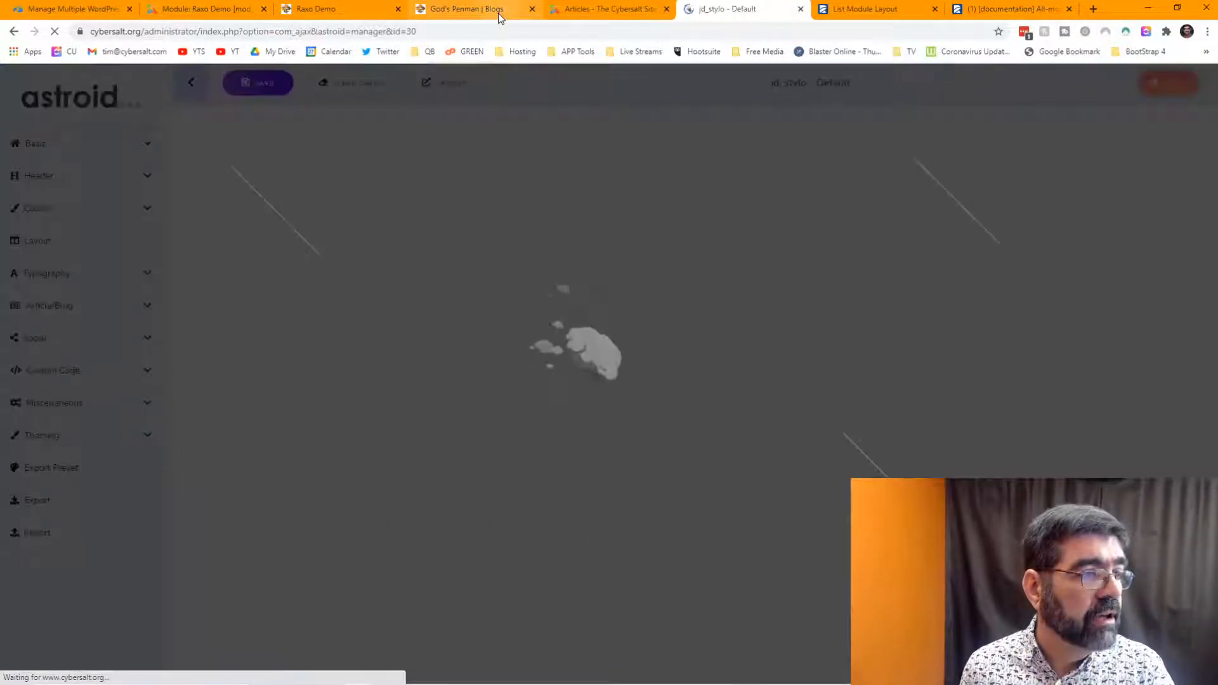
pyautogui.click(596, 8)
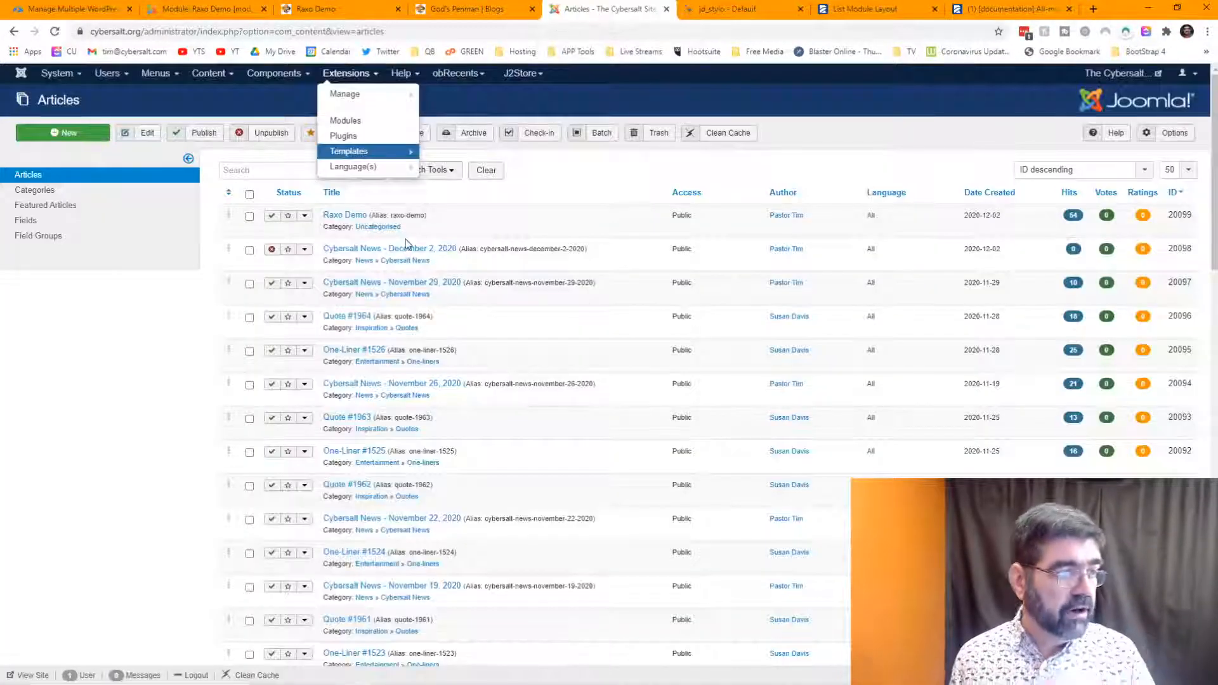
pyautogui.click(365, 219)
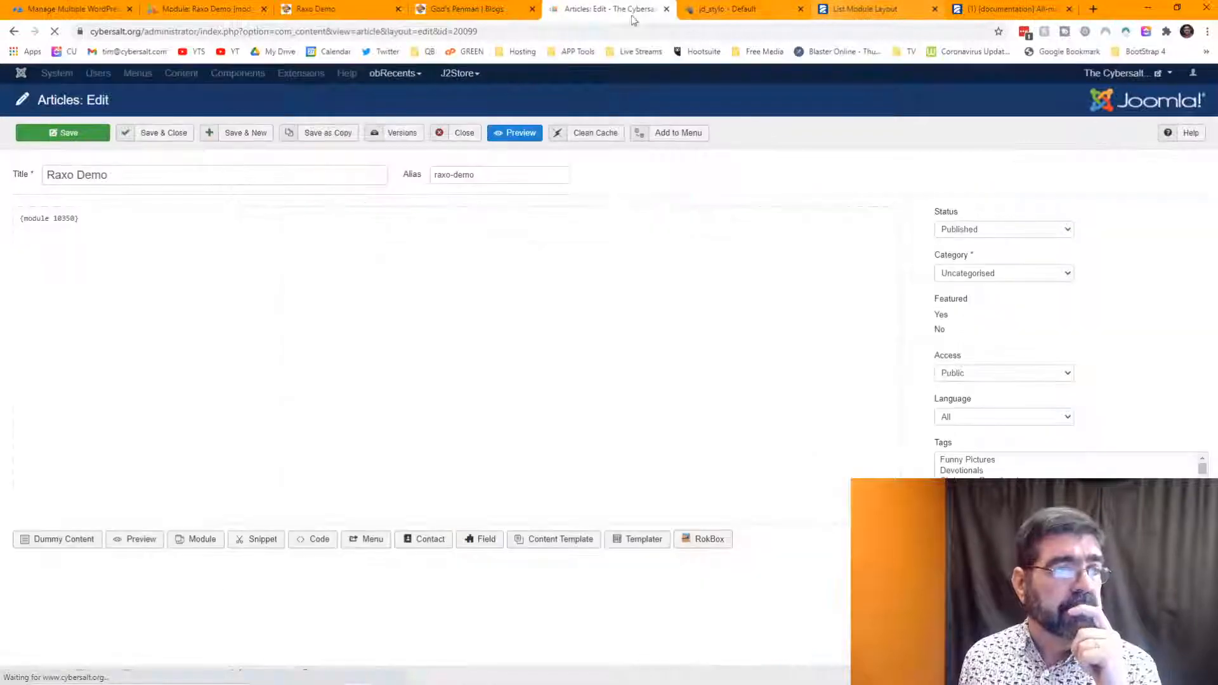
pyautogui.click(340, 9)
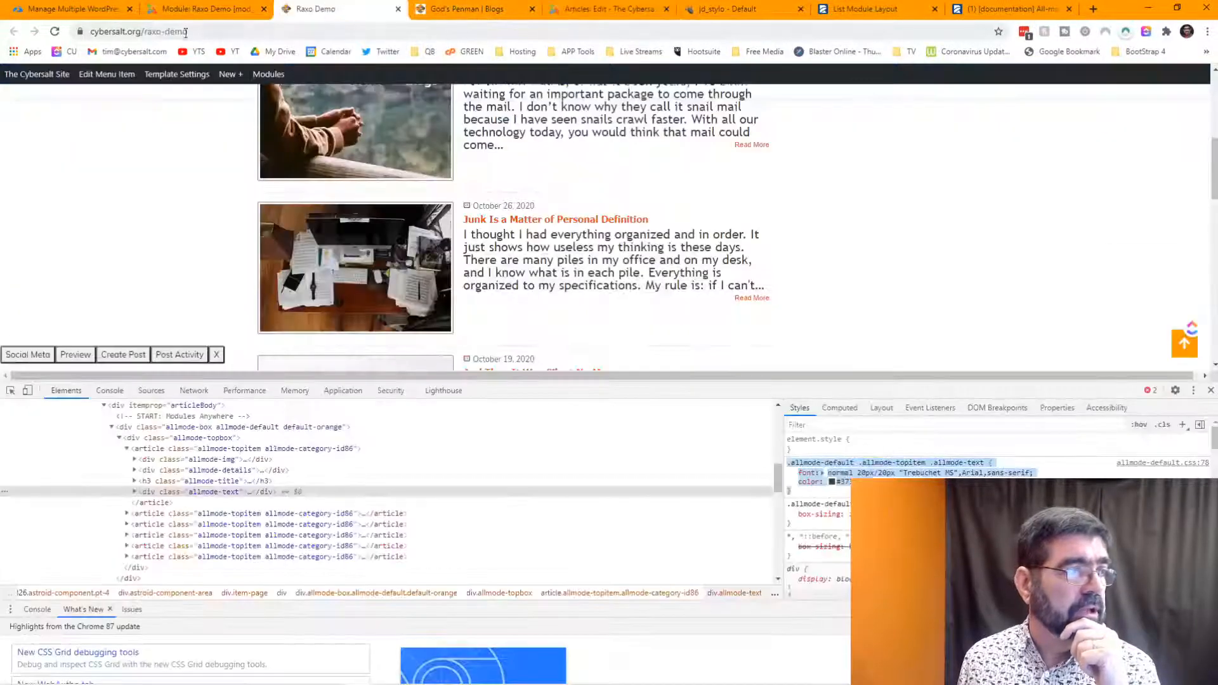
pyautogui.hotkey('ctrl', 'Tab')
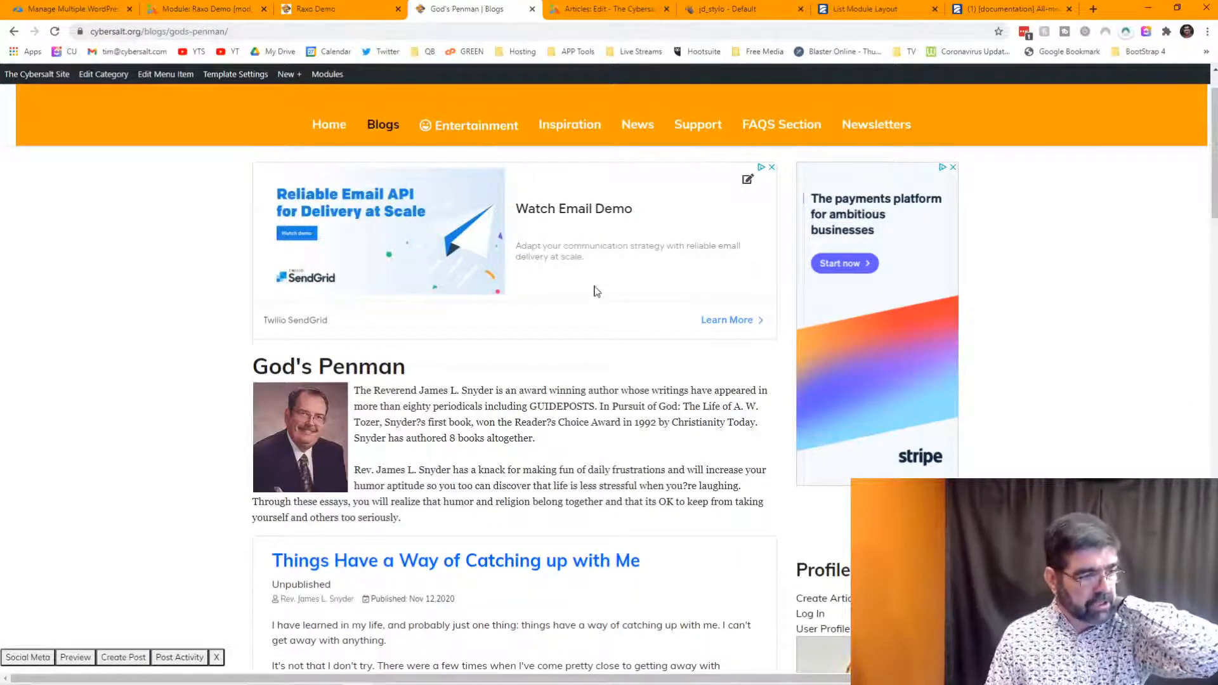
# - Scroll through the God's Penman blog posts, then return to the jd_stylo - Default tab
pyautogui.scroll(-7, 595, 292)
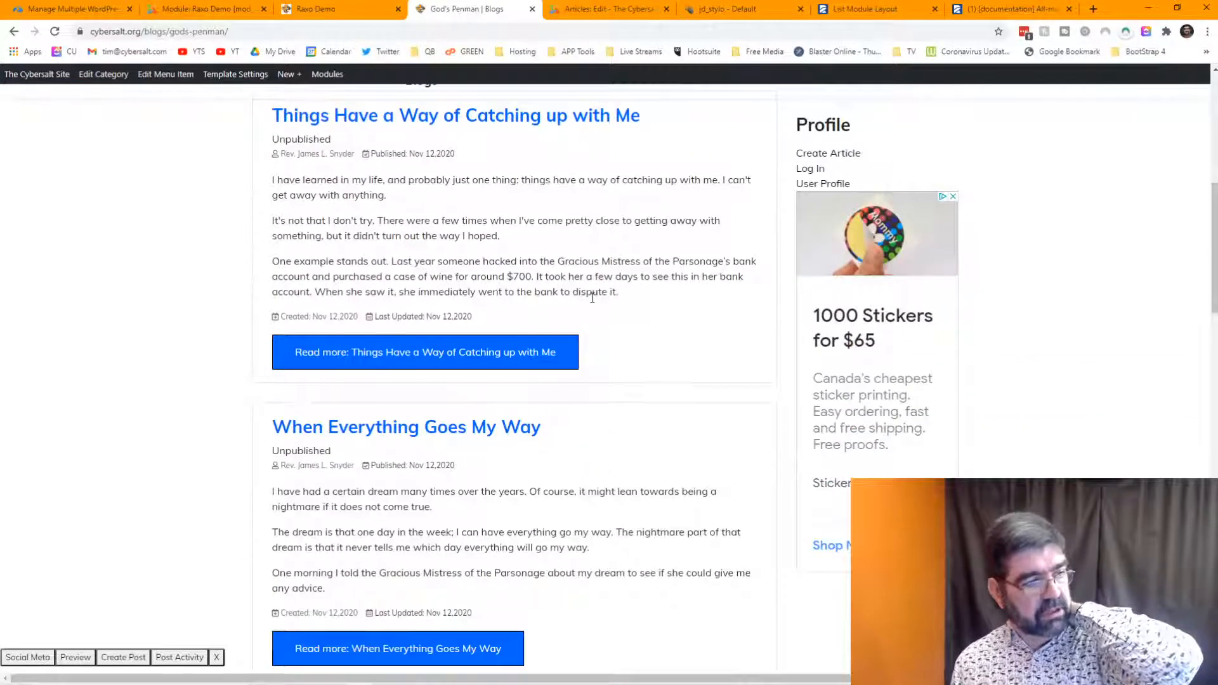
pyautogui.scroll(-19, 592, 298)
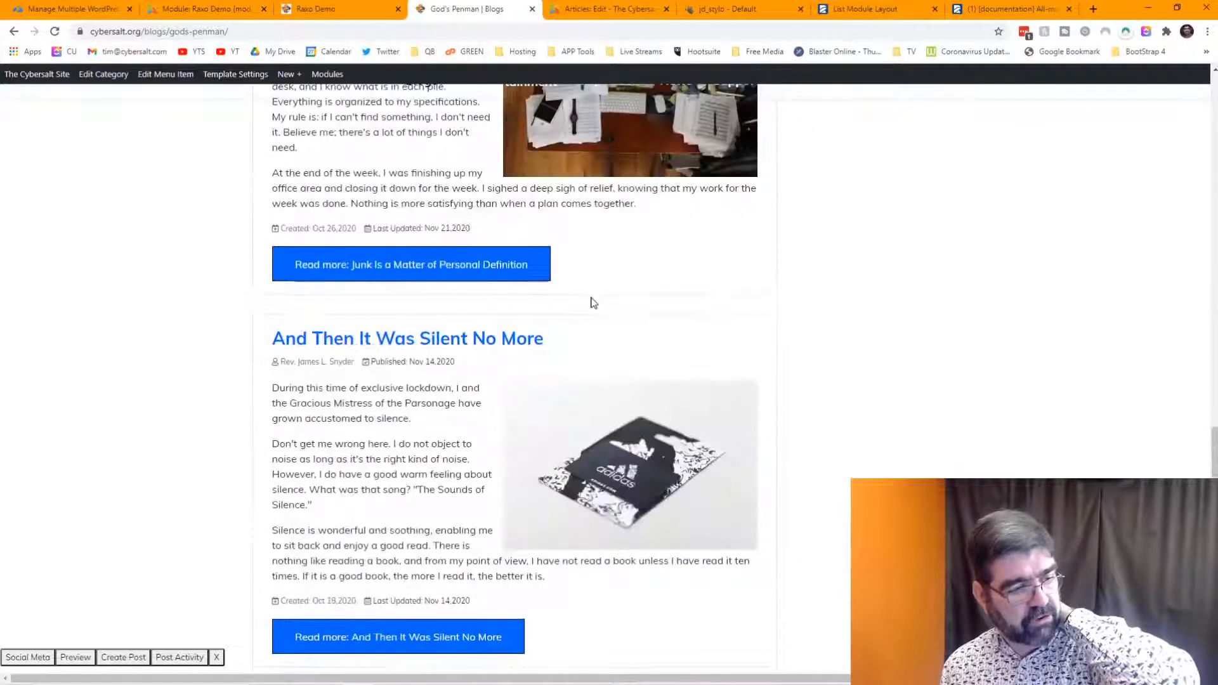
pyautogui.scroll(-5, 594, 302)
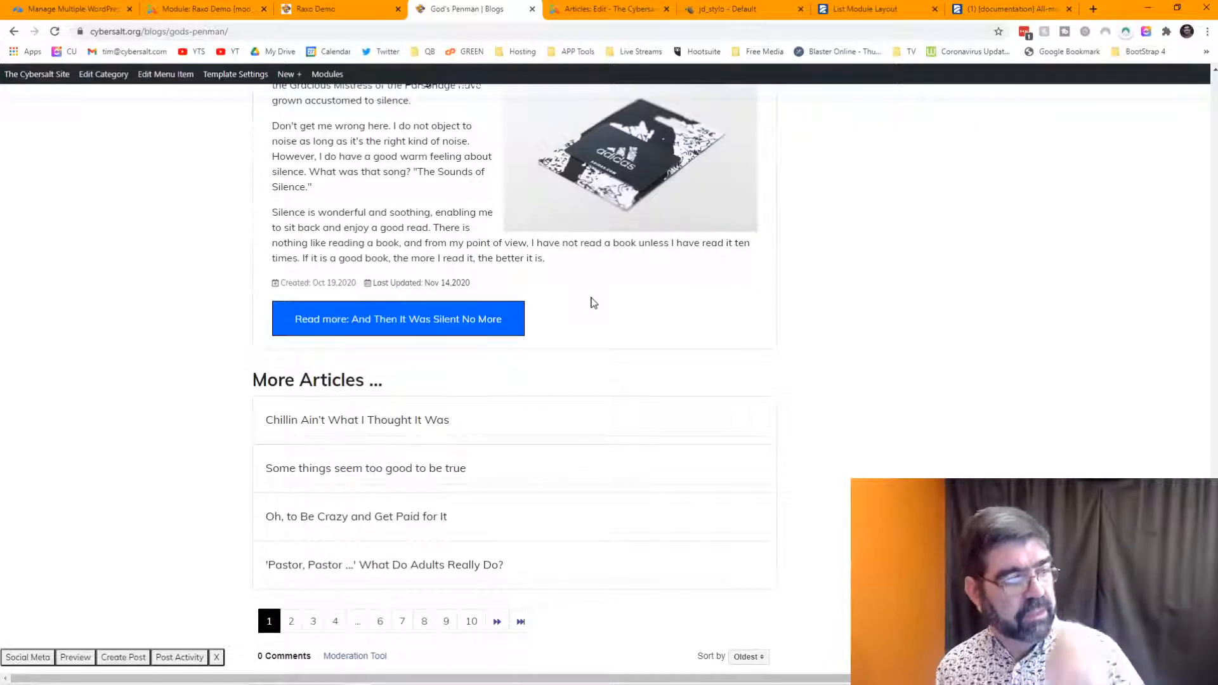
pyautogui.scroll(20, 592, 301)
pyautogui.scroll(8, 592, 297)
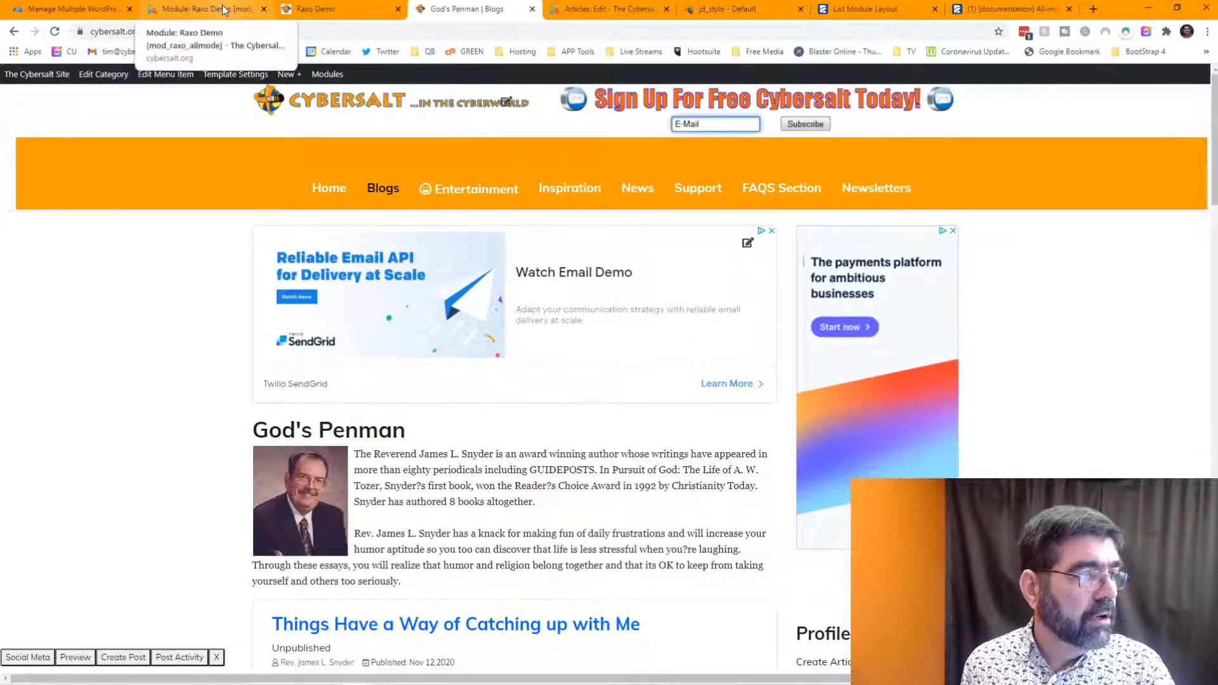
pyautogui.click(745, 10)
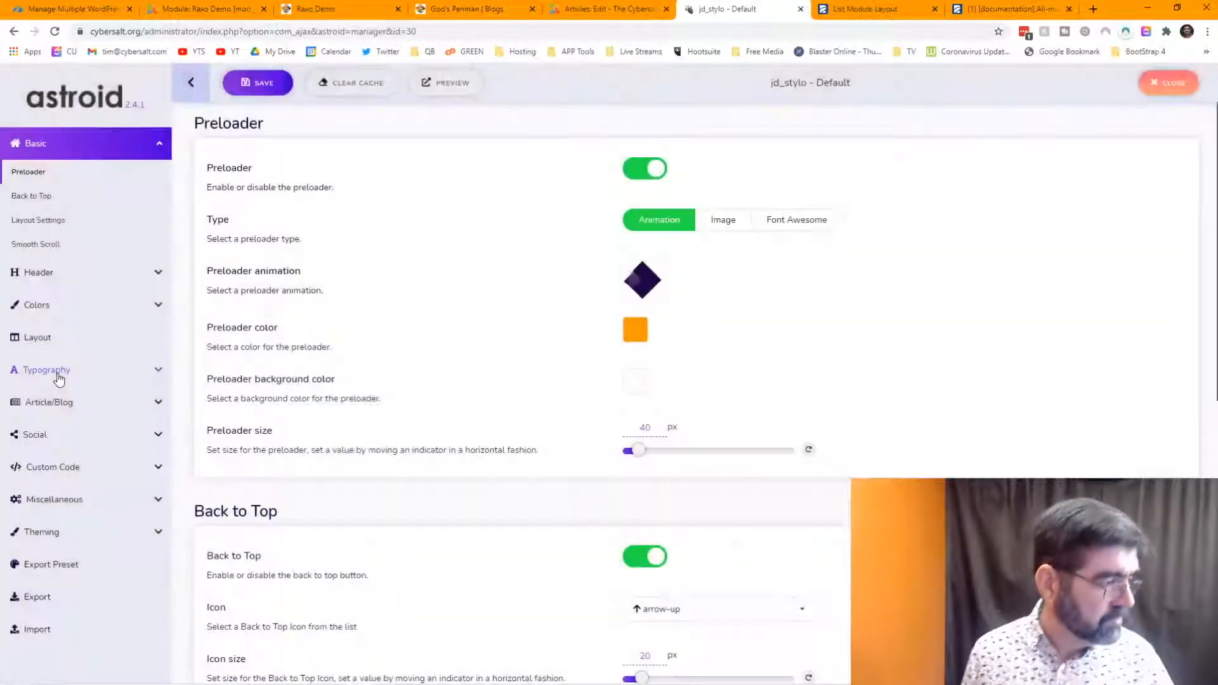
# - In Astroid Custom Code, finish the h3 >a:hover rule with color: #000000
pyautogui.click(57, 376)
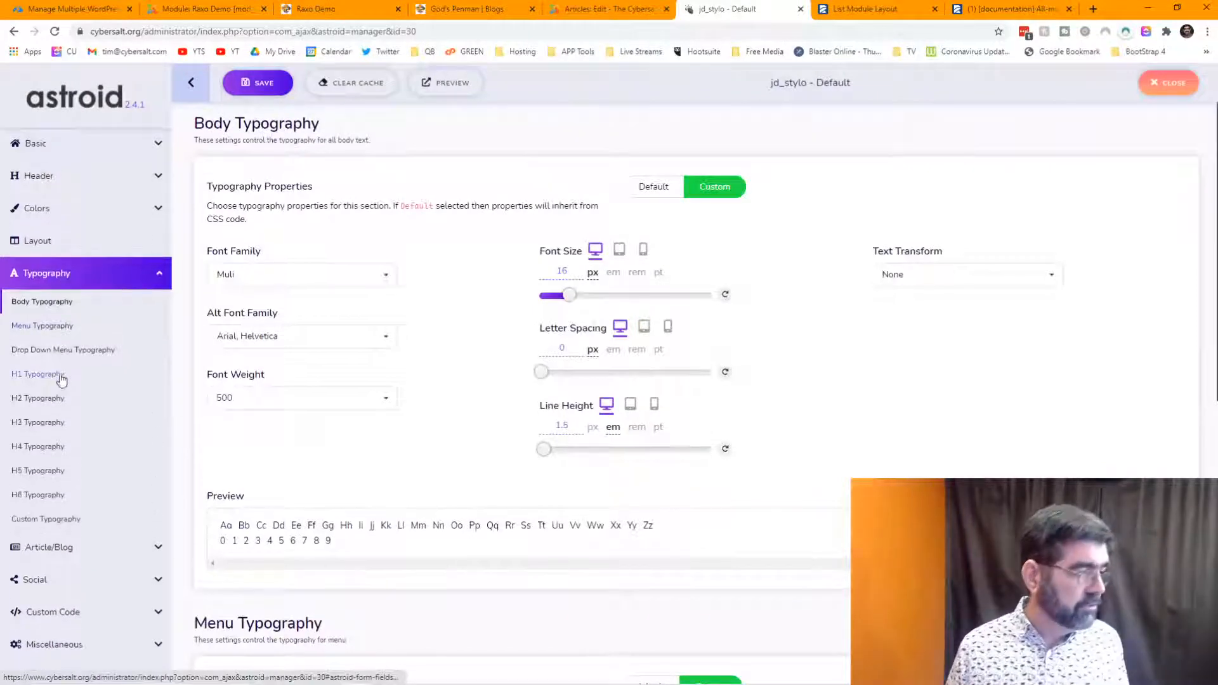
pyautogui.click(63, 511)
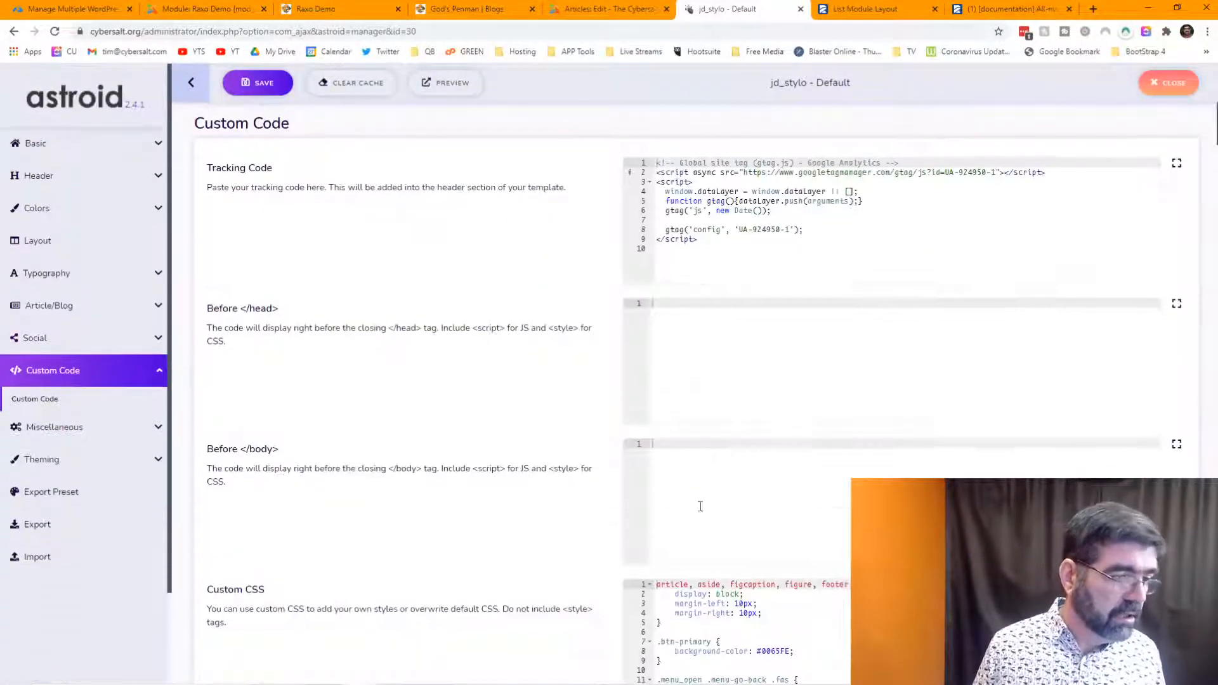
pyautogui.scroll(-5, 724, 480)
pyautogui.click(731, 506)
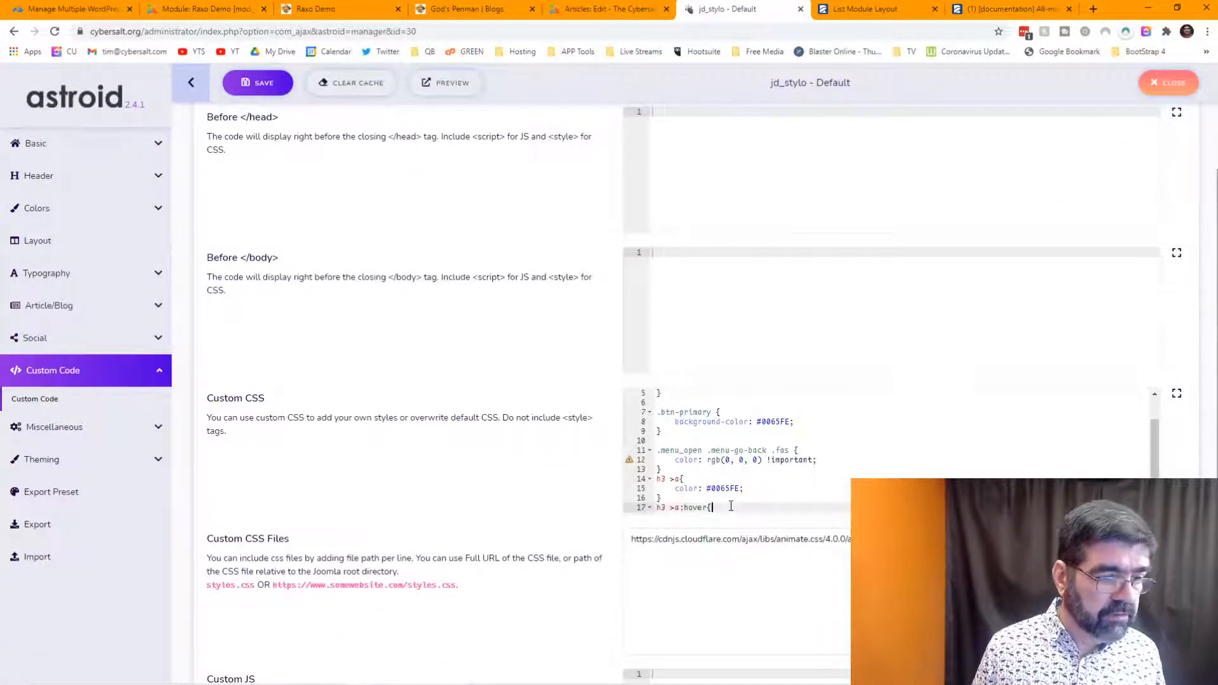
pyautogui.press('Return')
pyautogui.write('color: #000000;')
pyautogui.press('Return')
pyautogui.write('}')
pyautogui.press('Return')
pyautogui.press('Return')
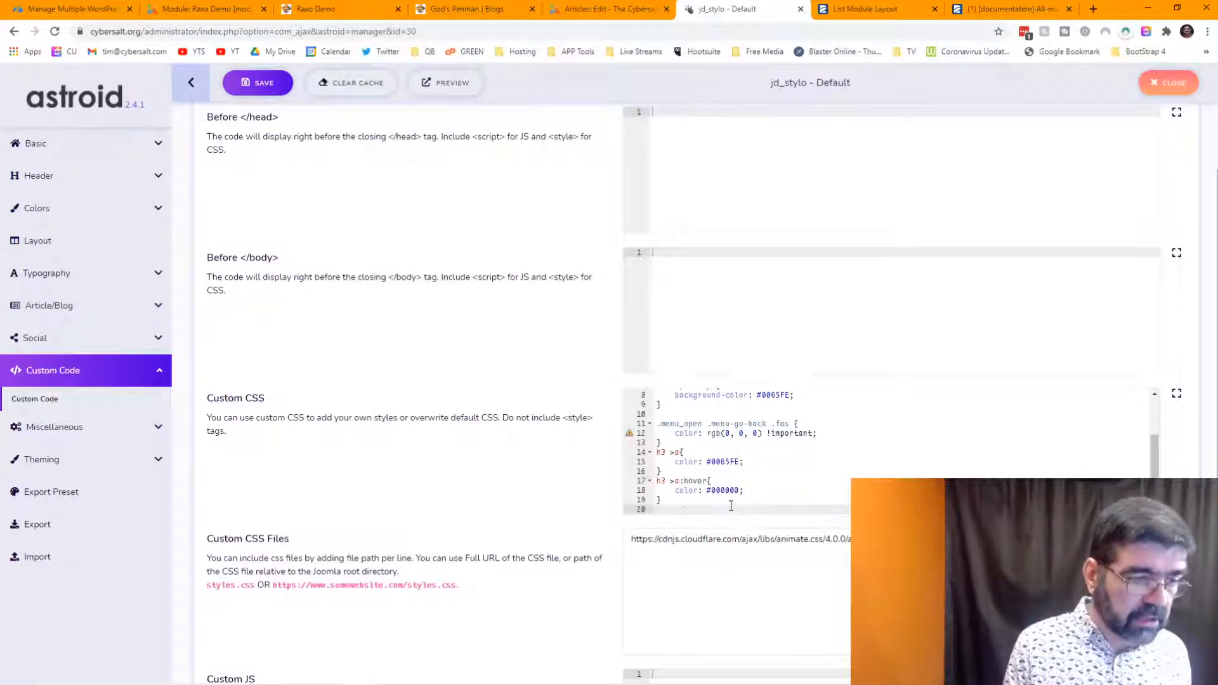
pyautogui.press('Return')
# - Paste the .allmode-text rule into Custom CSS, save, and clear the cache
pyautogui.hotkey('ctrl', 'v')
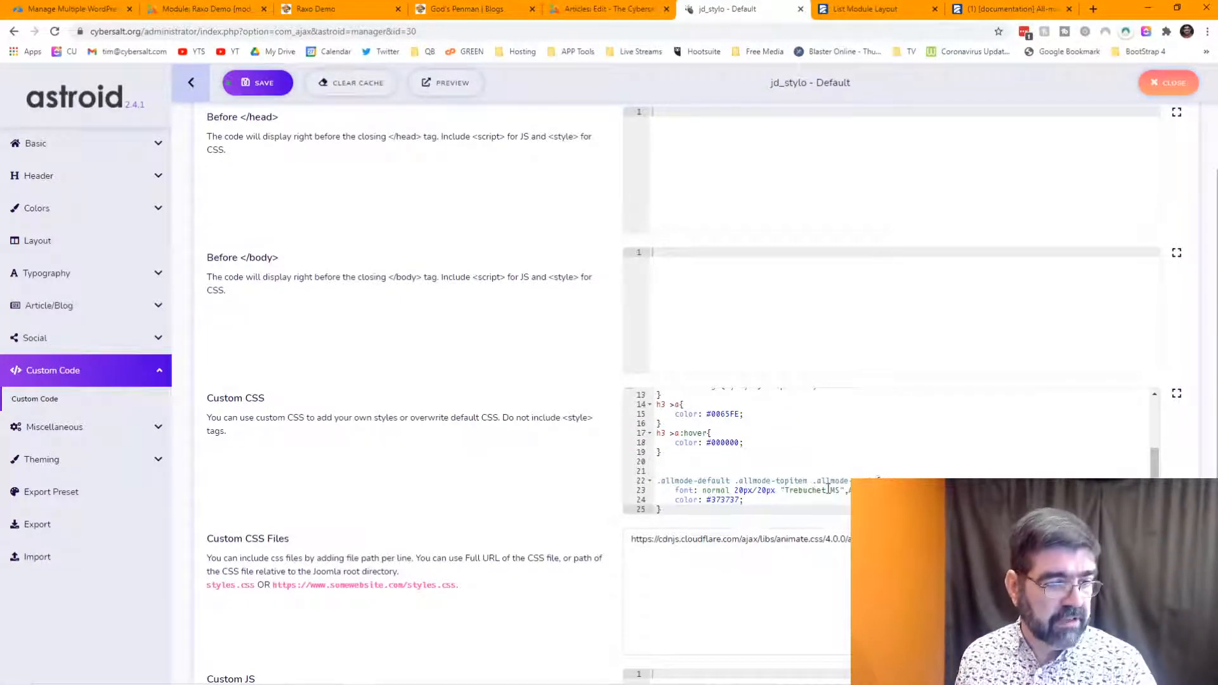
pyautogui.click(293, 83)
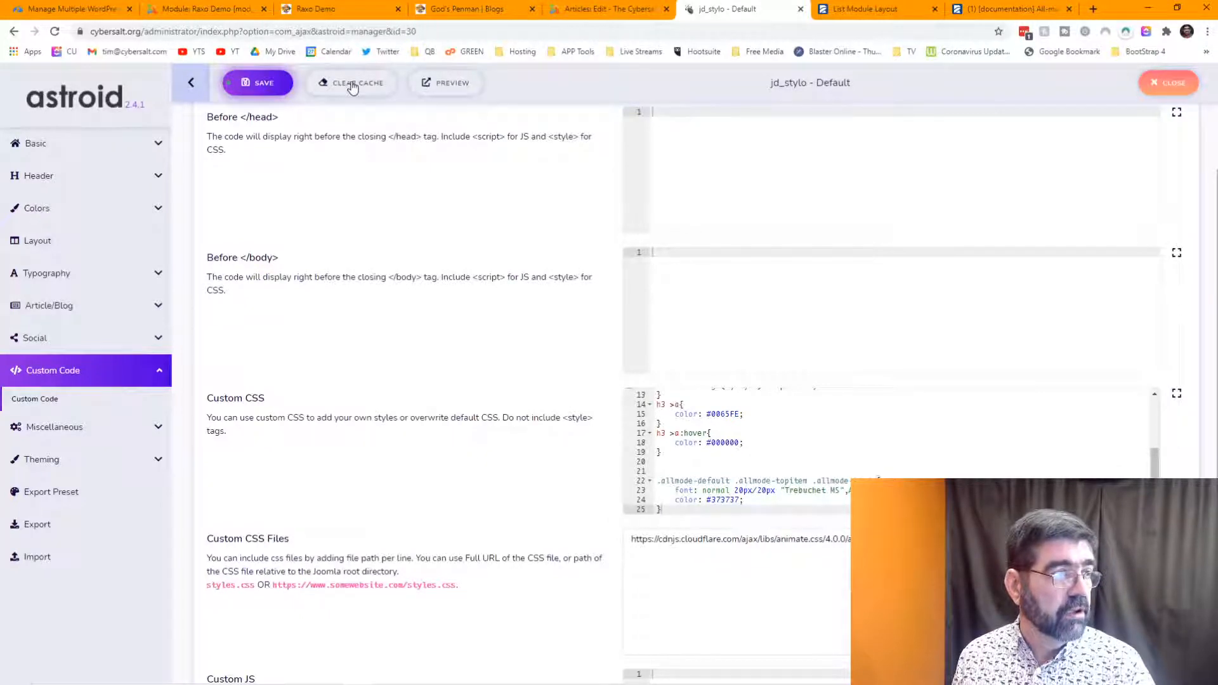
pyautogui.click(352, 86)
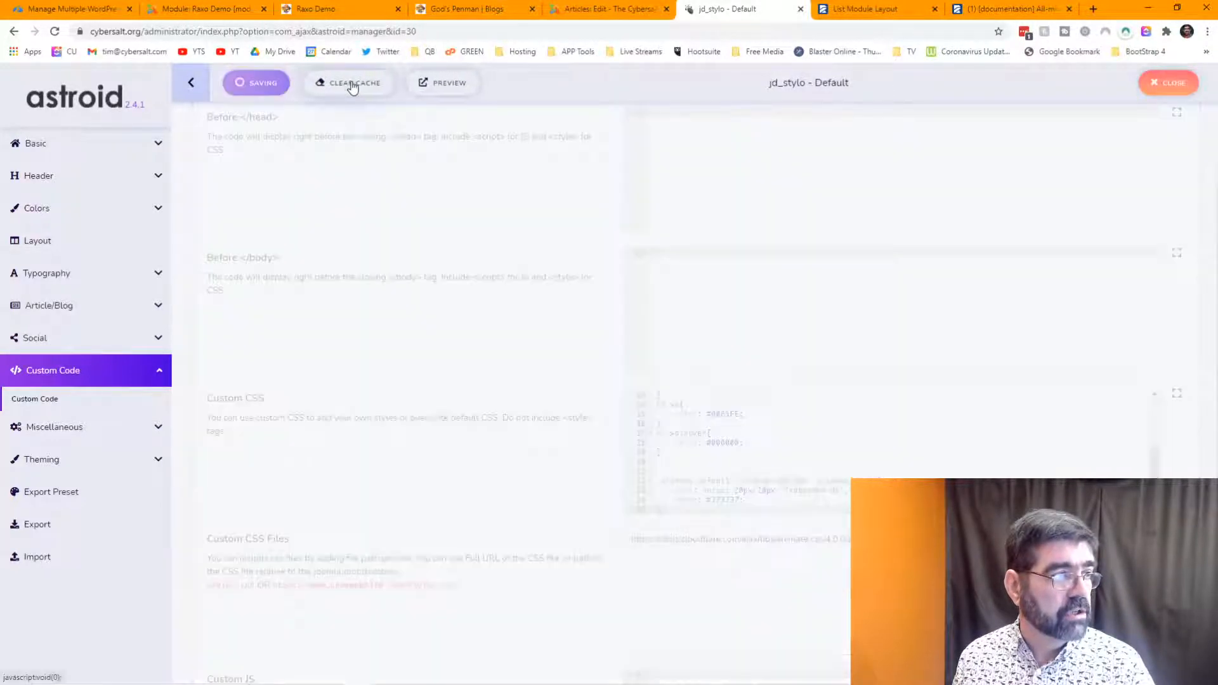
pyautogui.click(328, 11)
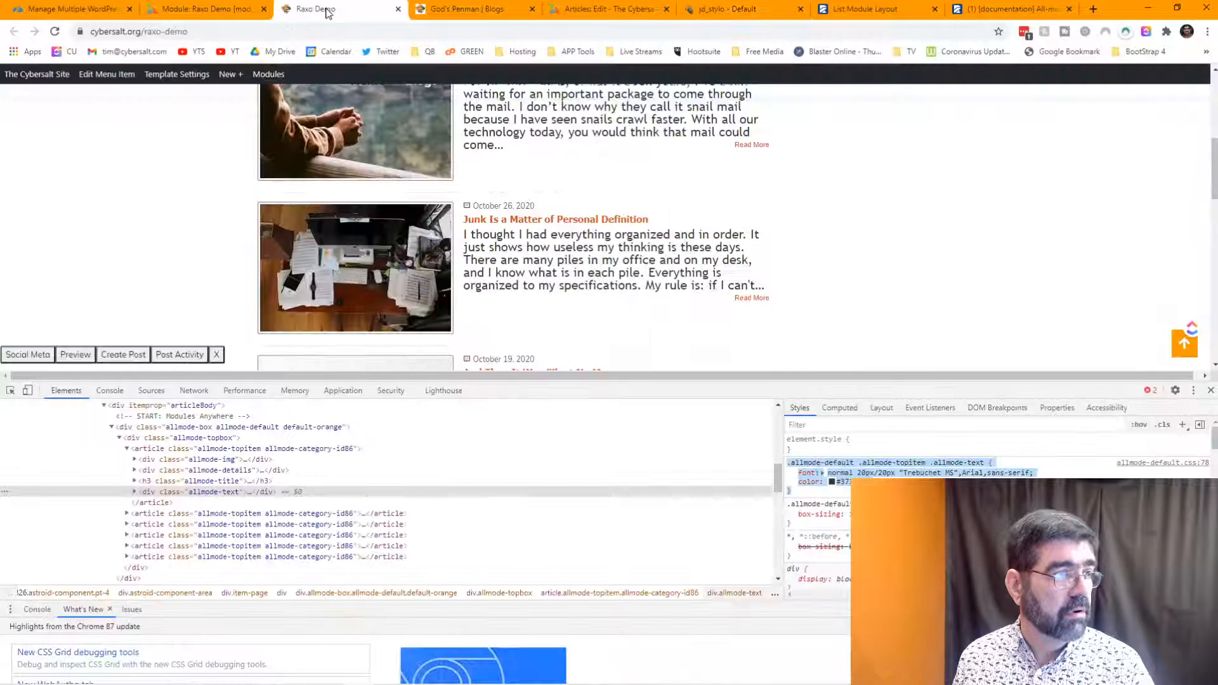
# - Reload Raxo Demo to show the 20px intro text, close DevTools, and inspect a Read More link
pyautogui.click(55, 32)
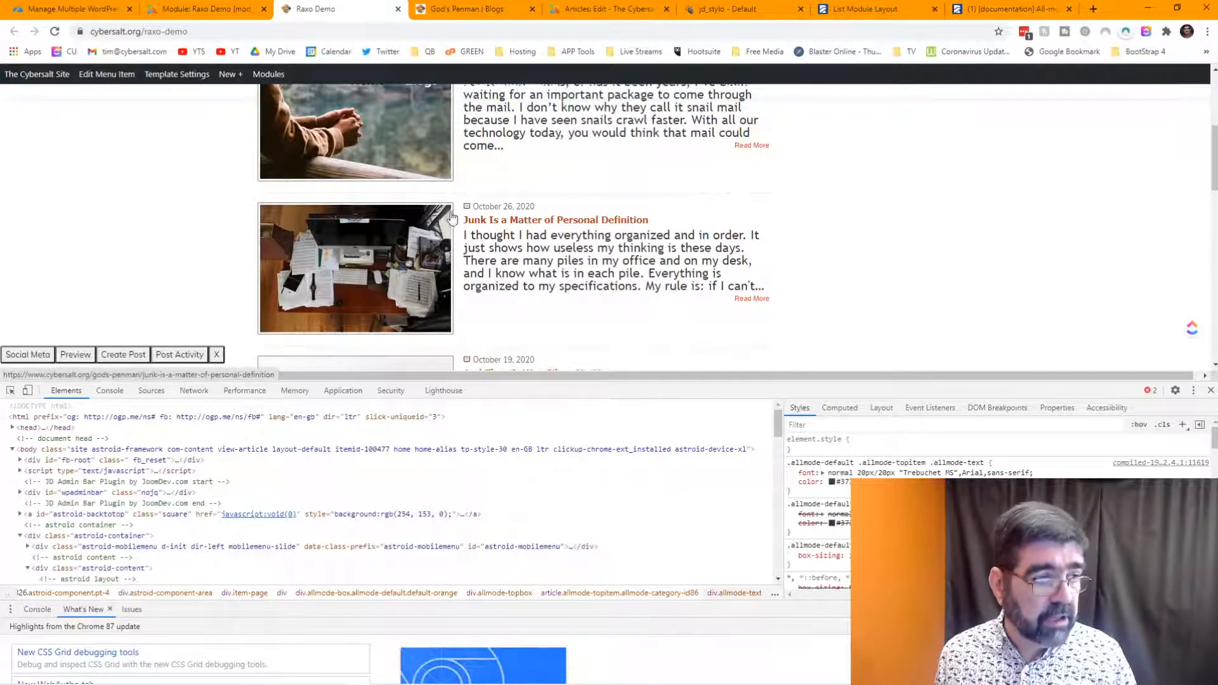
pyautogui.click(1209, 395)
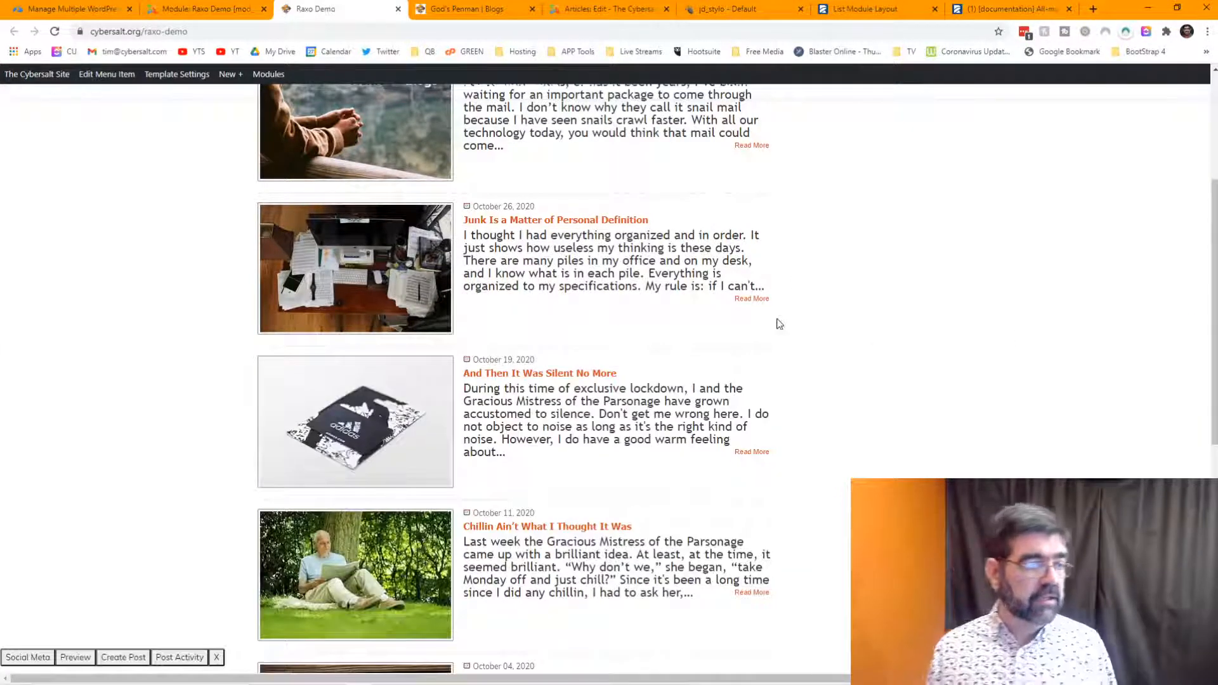
pyautogui.scroll(-3, 777, 321)
pyautogui.scroll(-2, 780, 324)
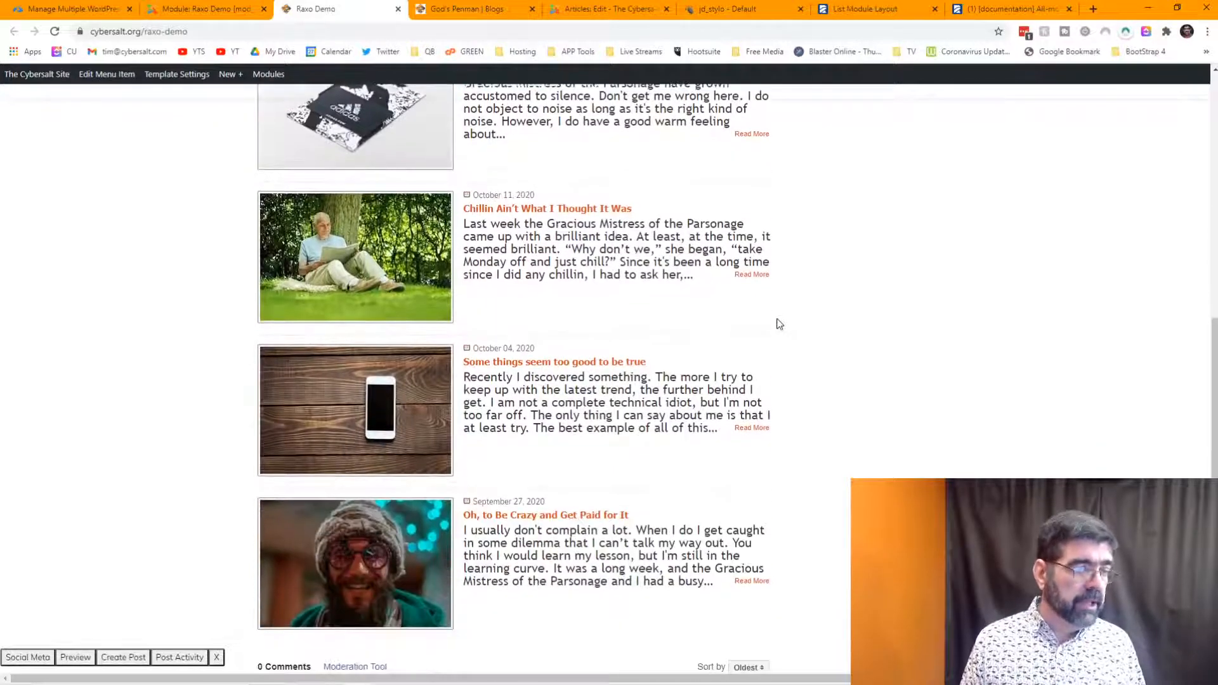
pyautogui.scroll(-2, 780, 324)
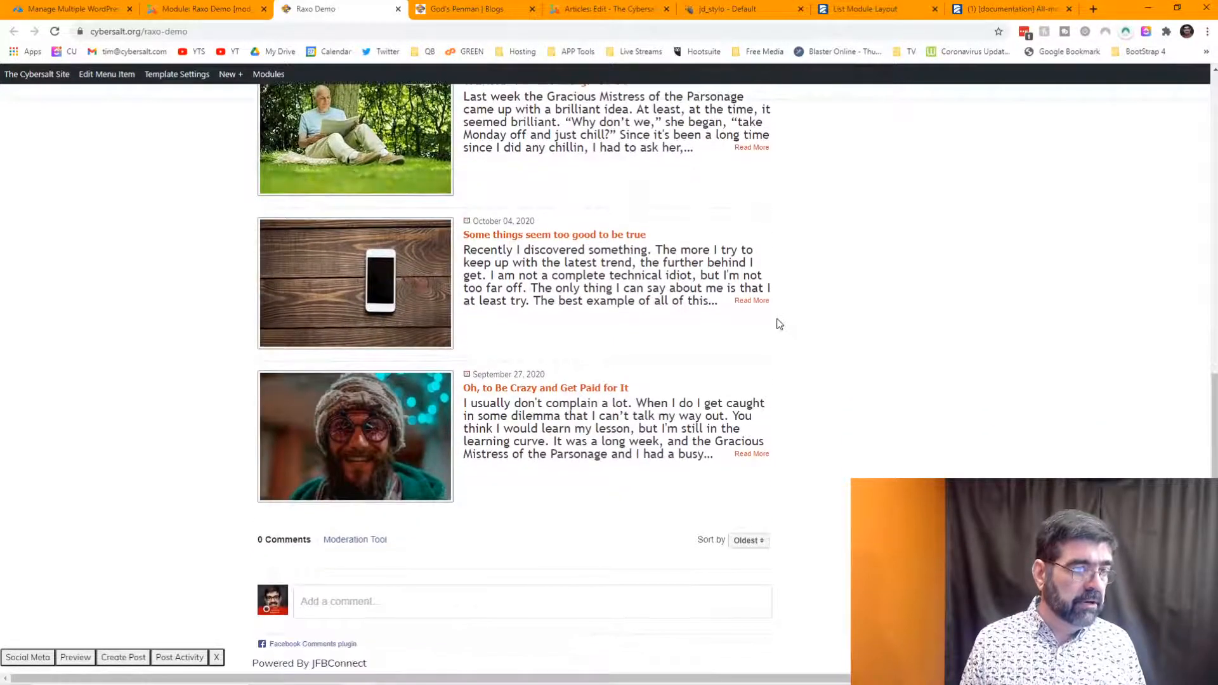
pyautogui.rightClick(750, 304)
pyautogui.click(808, 457)
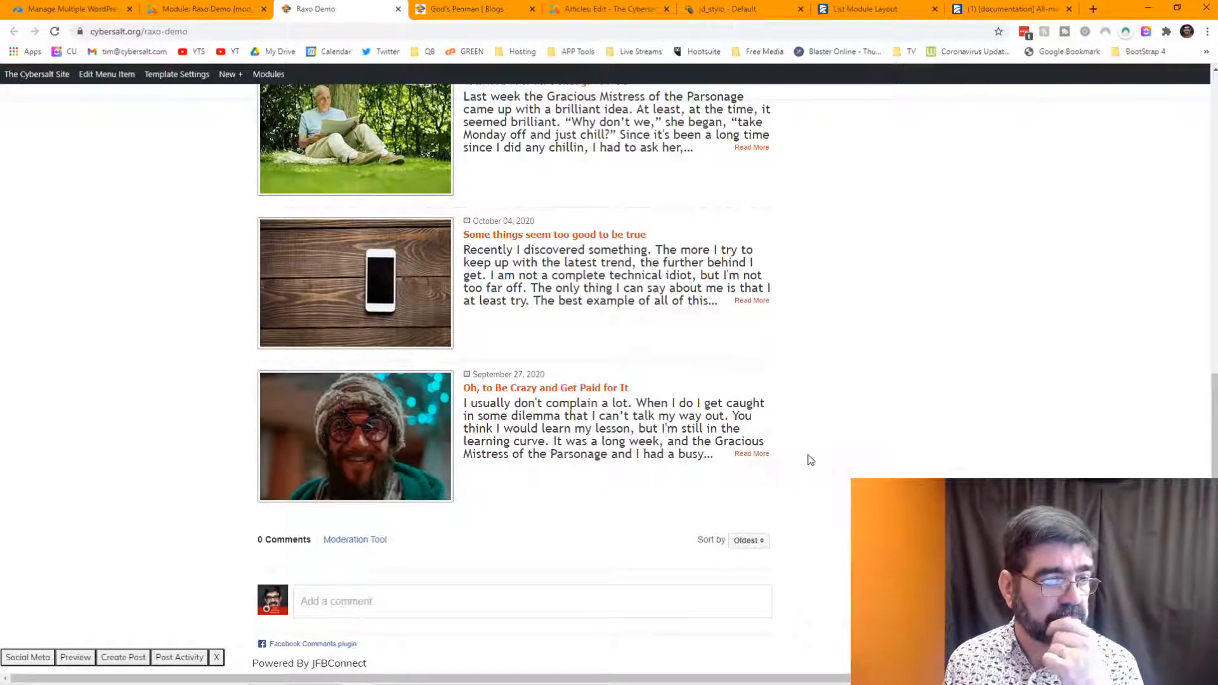
pyautogui.click(10, 390)
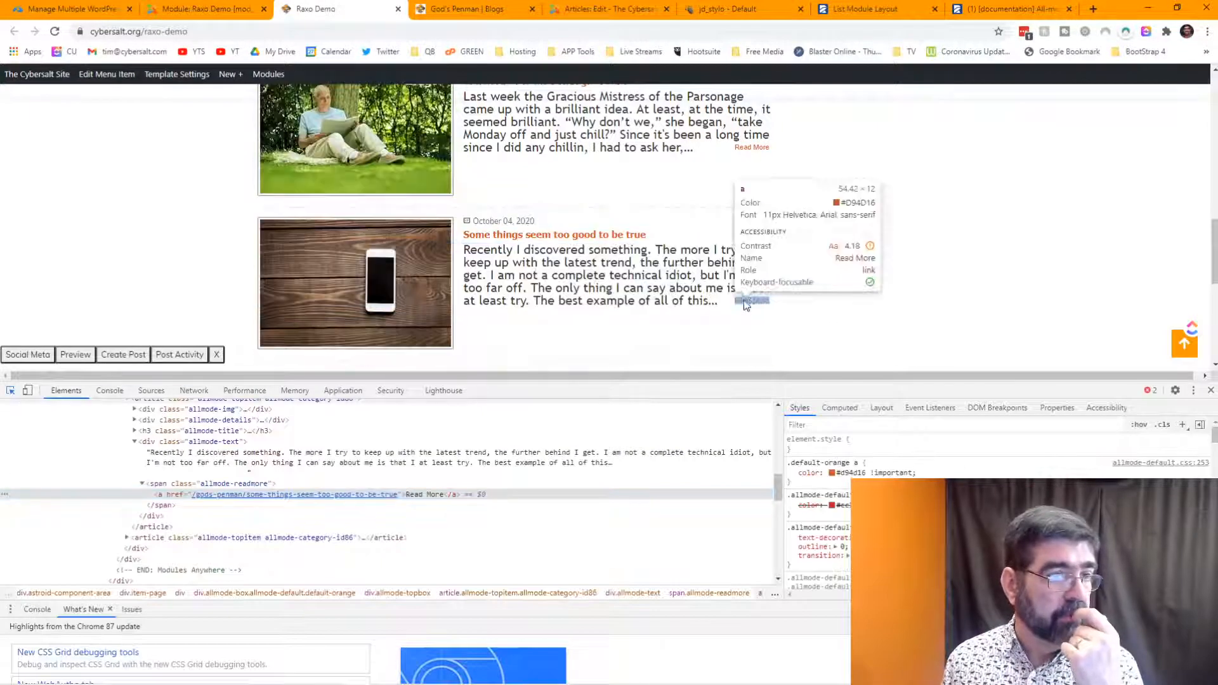
pyautogui.click(750, 303)
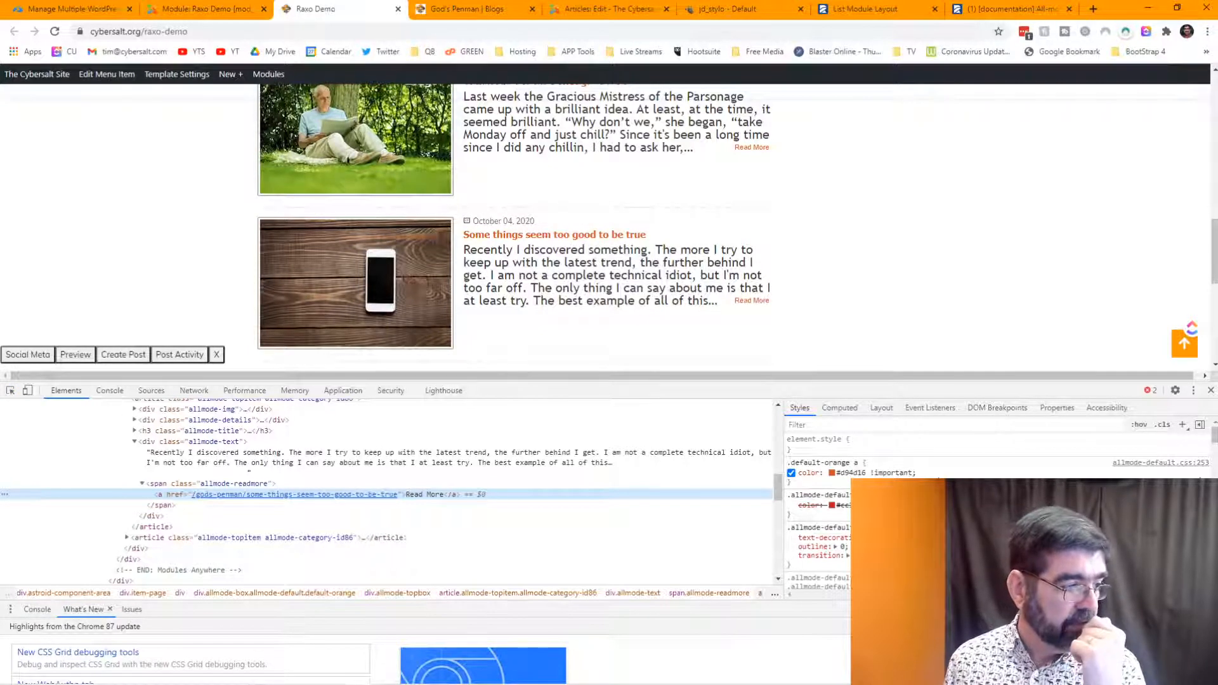
pyautogui.click(172, 484)
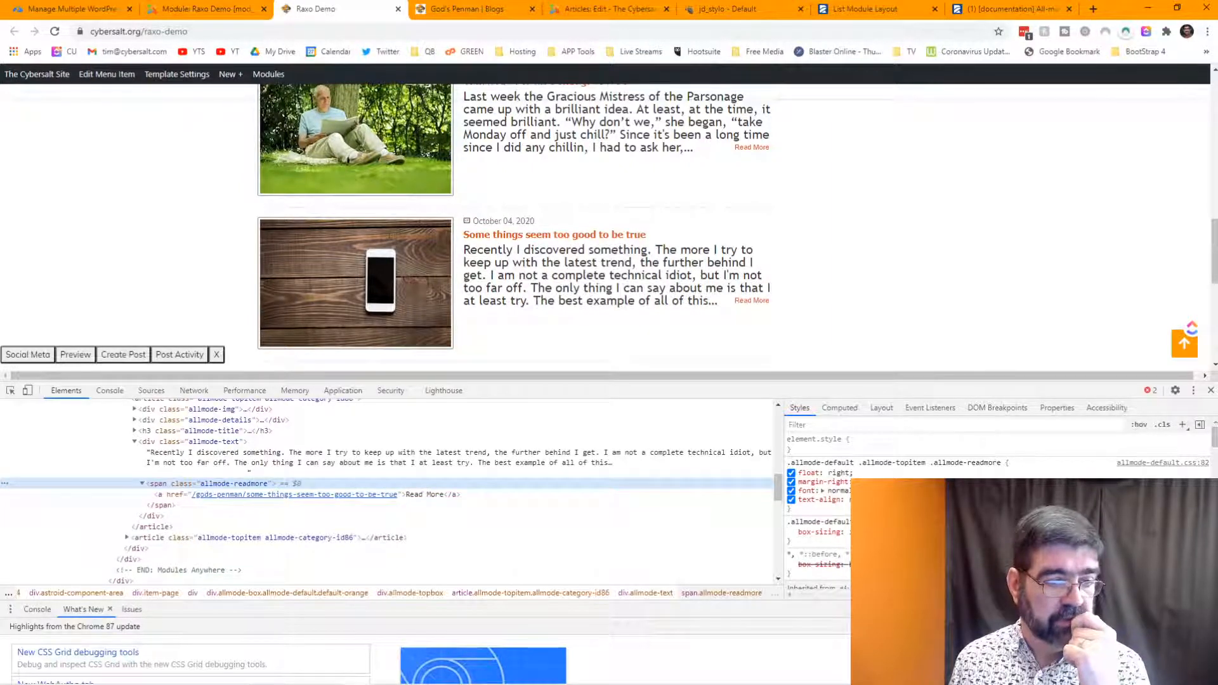
pyautogui.click(837, 491)
pyautogui.click(838, 491)
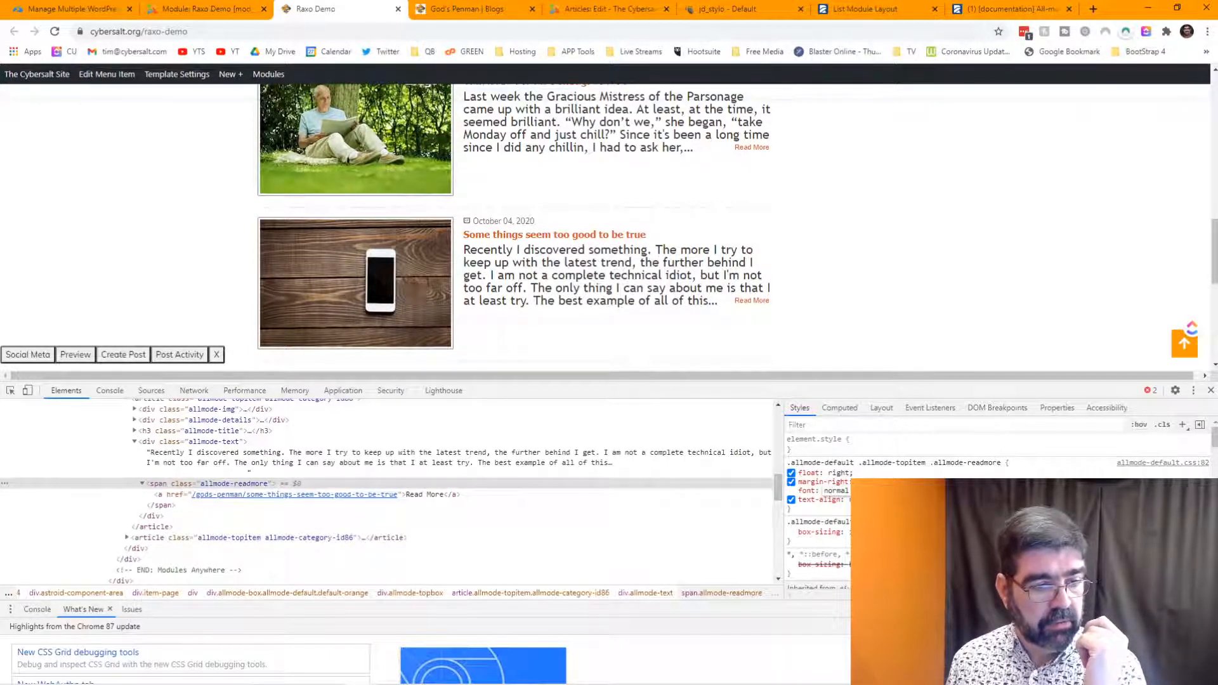
pyautogui.press('BackSpace')
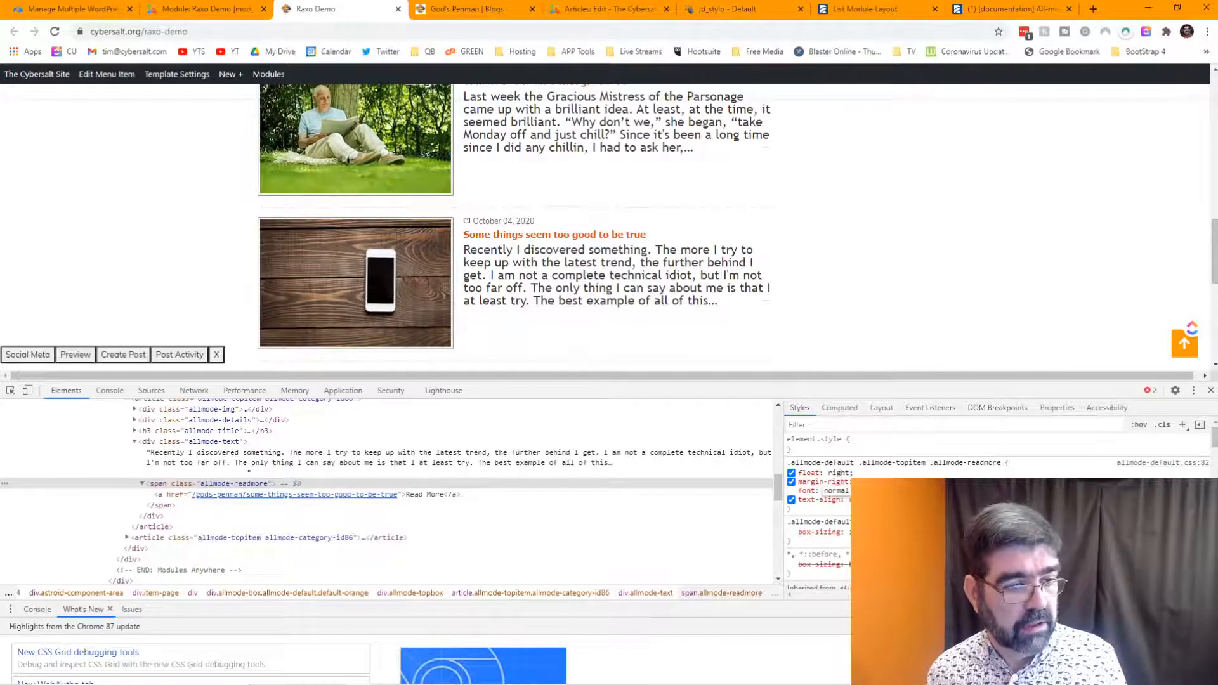
pyautogui.write('0')
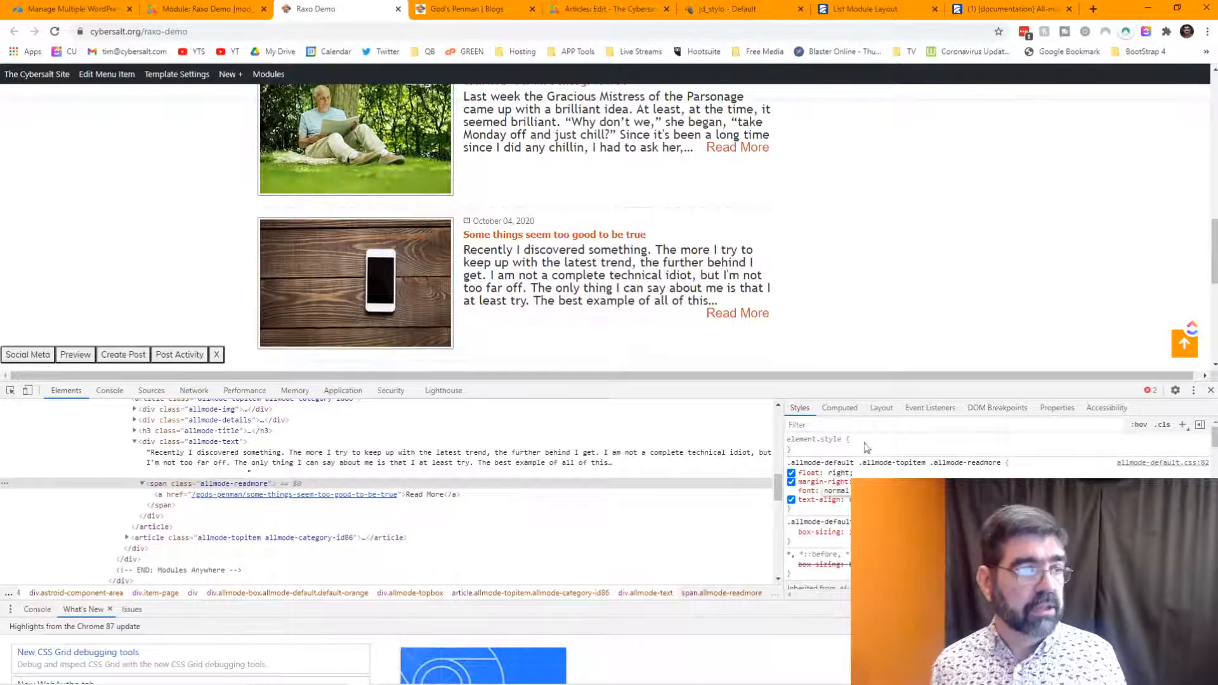
pyautogui.scroll(1, 821, 196)
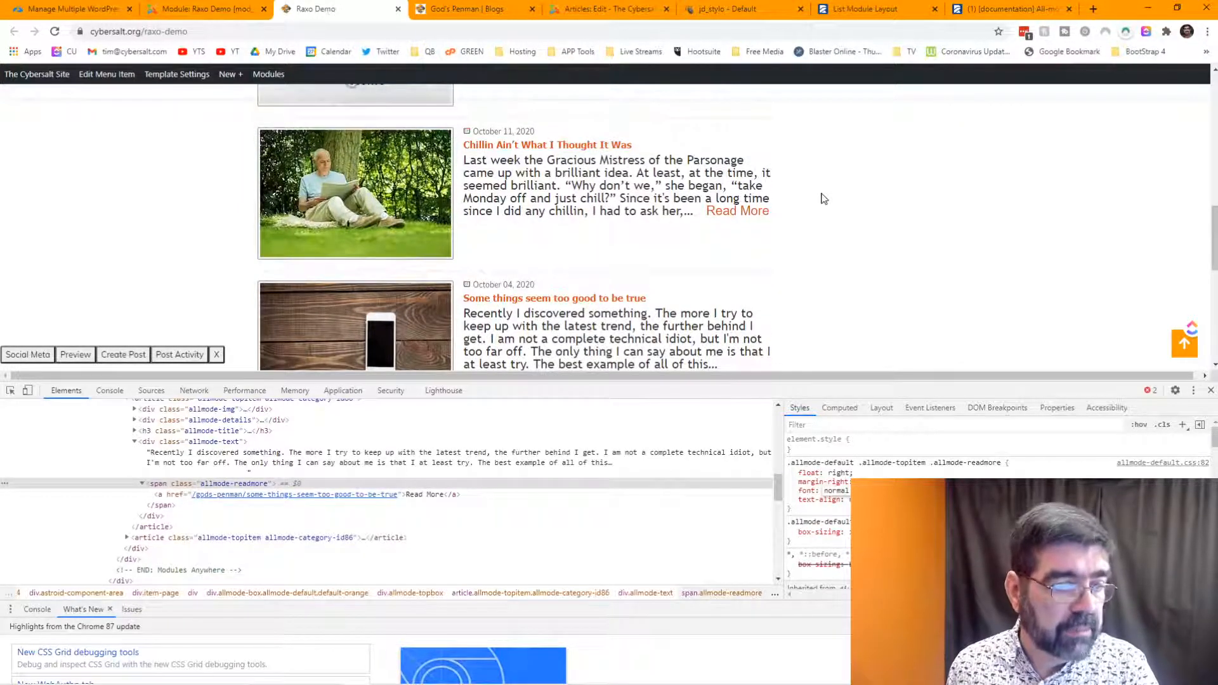
pyautogui.scroll(-1, 822, 198)
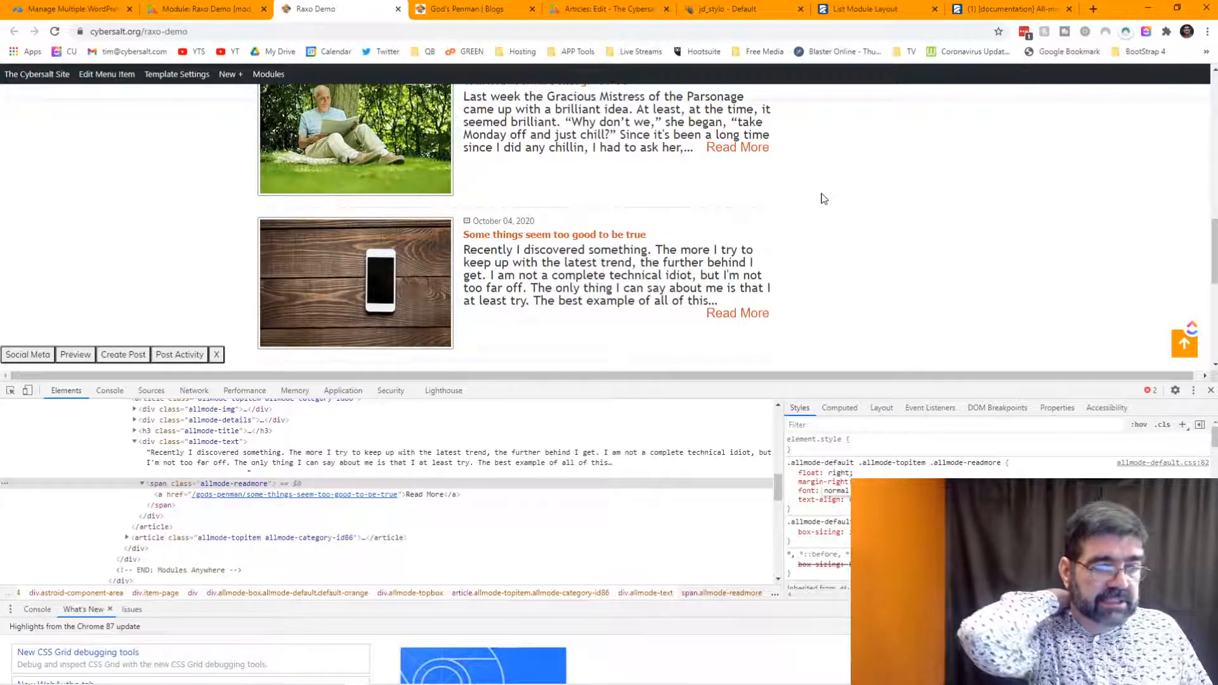
pyautogui.scroll(1, 822, 198)
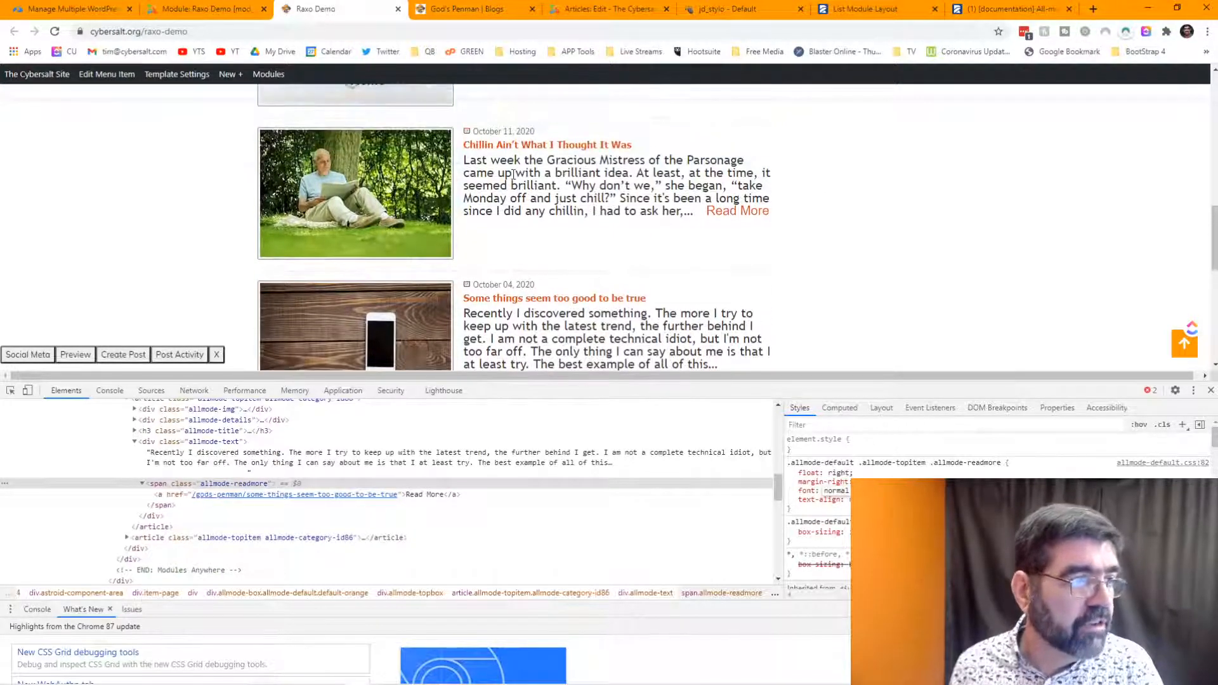
pyautogui.scroll(4, 512, 175)
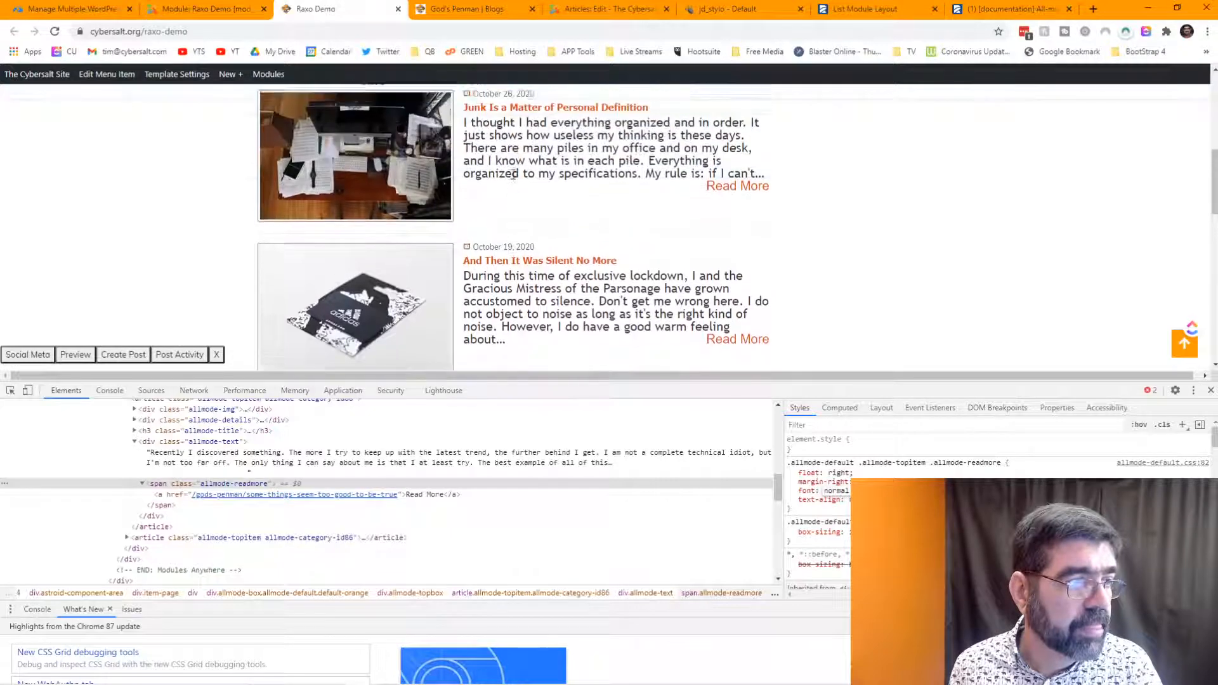
pyautogui.scroll(1, 513, 175)
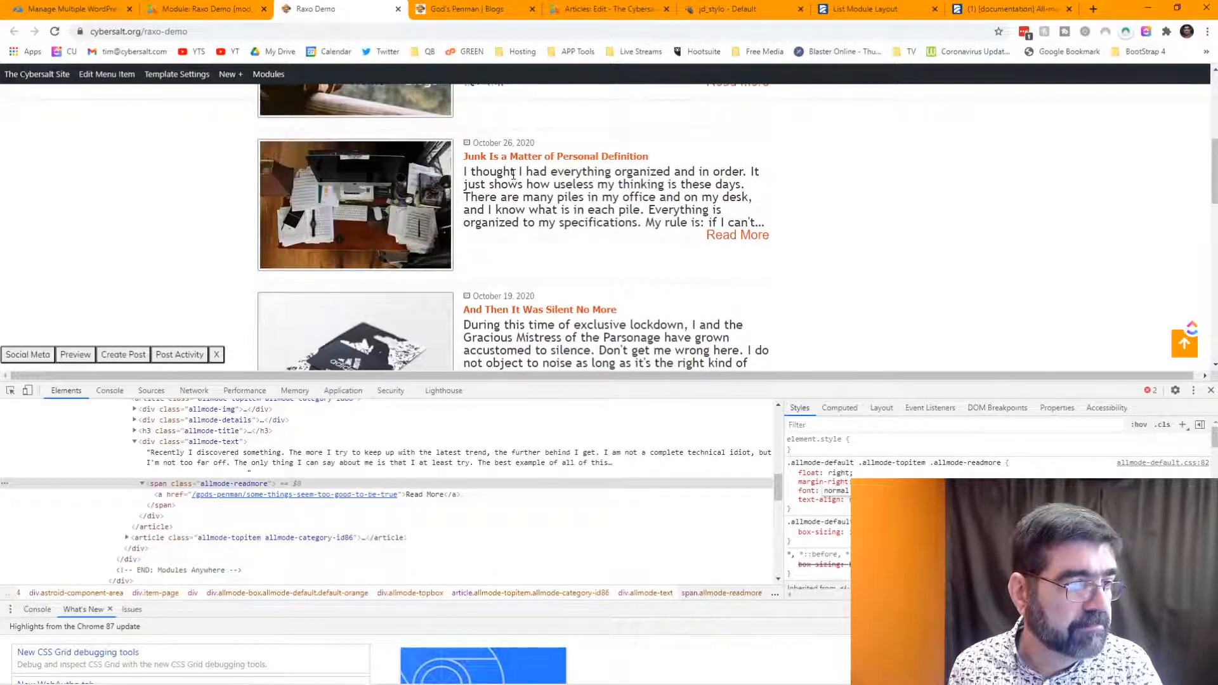
pyautogui.scroll(3, 513, 175)
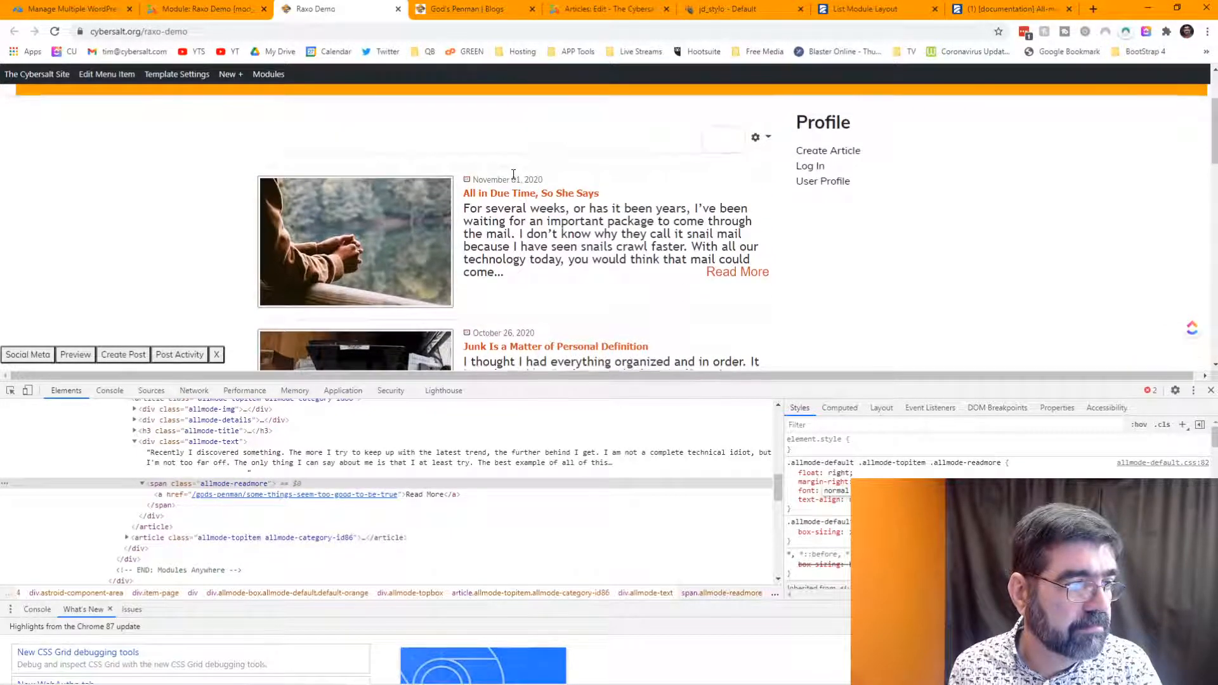
pyautogui.scroll(-4, 513, 175)
pyautogui.scroll(5, 512, 175)
pyautogui.scroll(-4, 513, 175)
pyautogui.scroll(1, 513, 175)
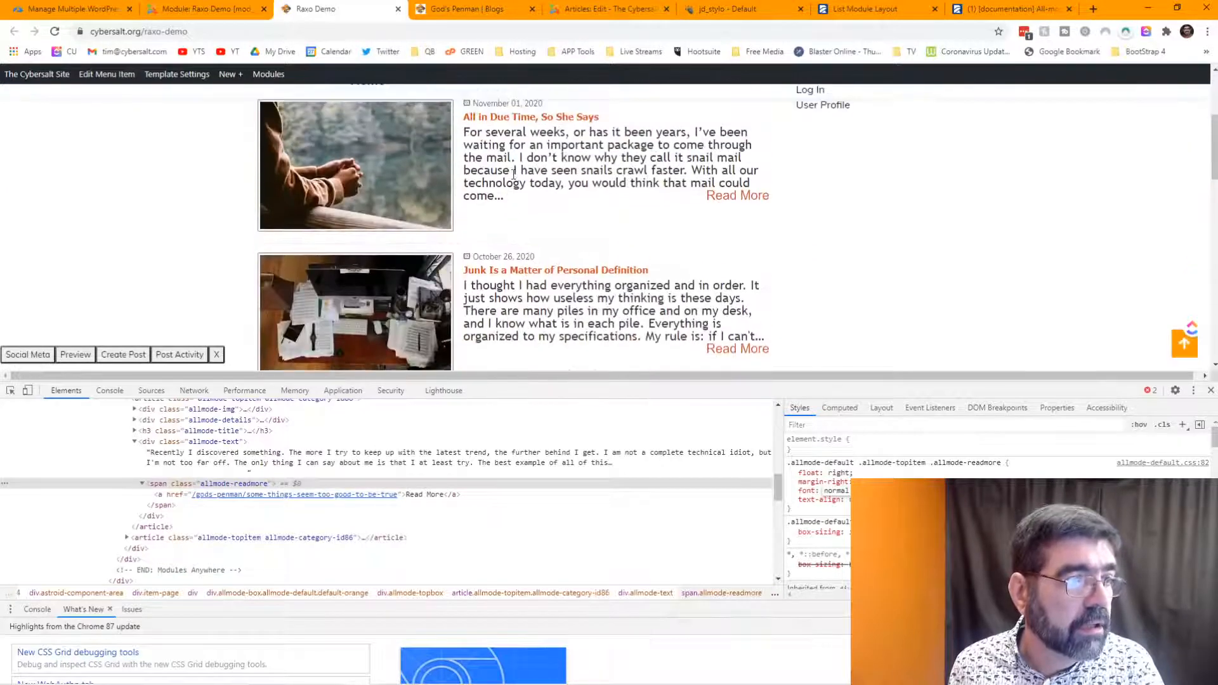
pyautogui.scroll(-1, 598, 211)
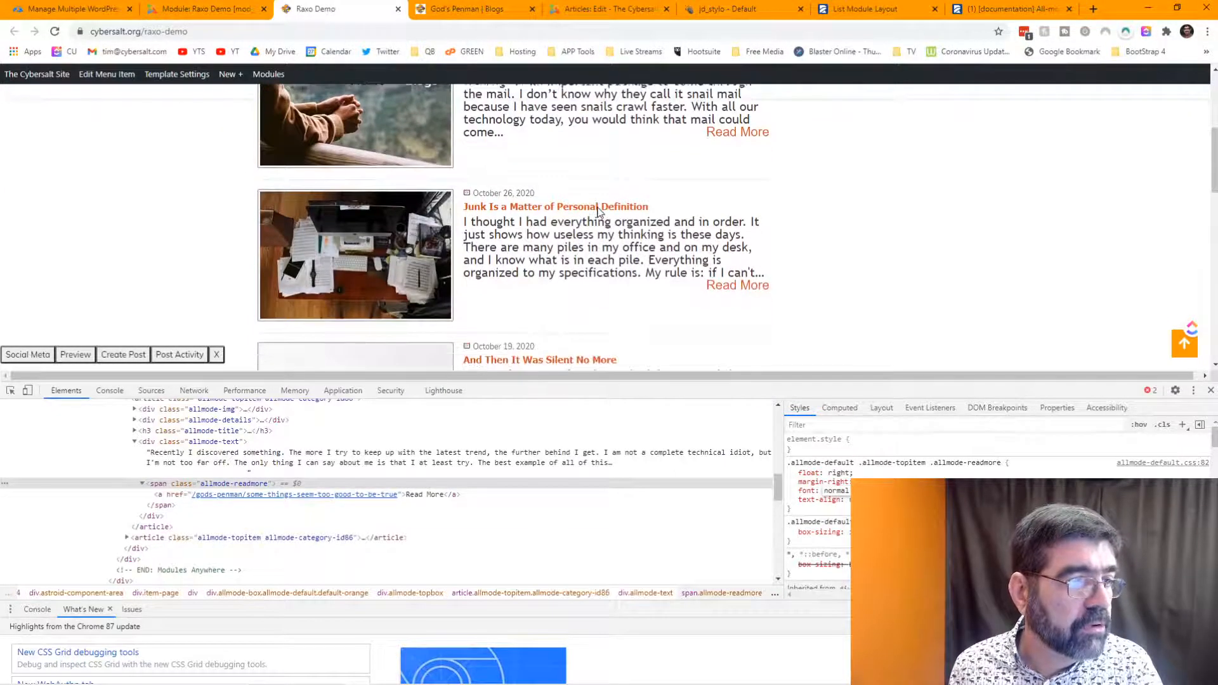
pyautogui.scroll(-3, 598, 212)
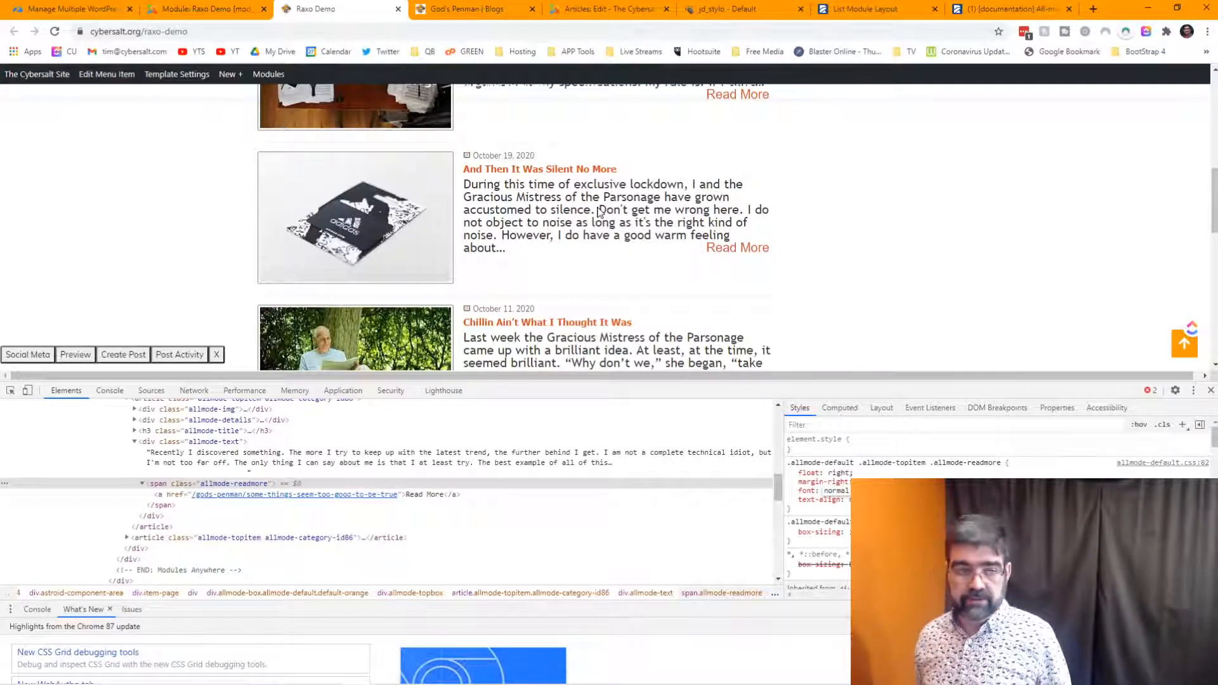
# - In jd_stylo Custom Code, change the .allmode-text font size from 20px to 1.2rem
pyautogui.click(702, 13)
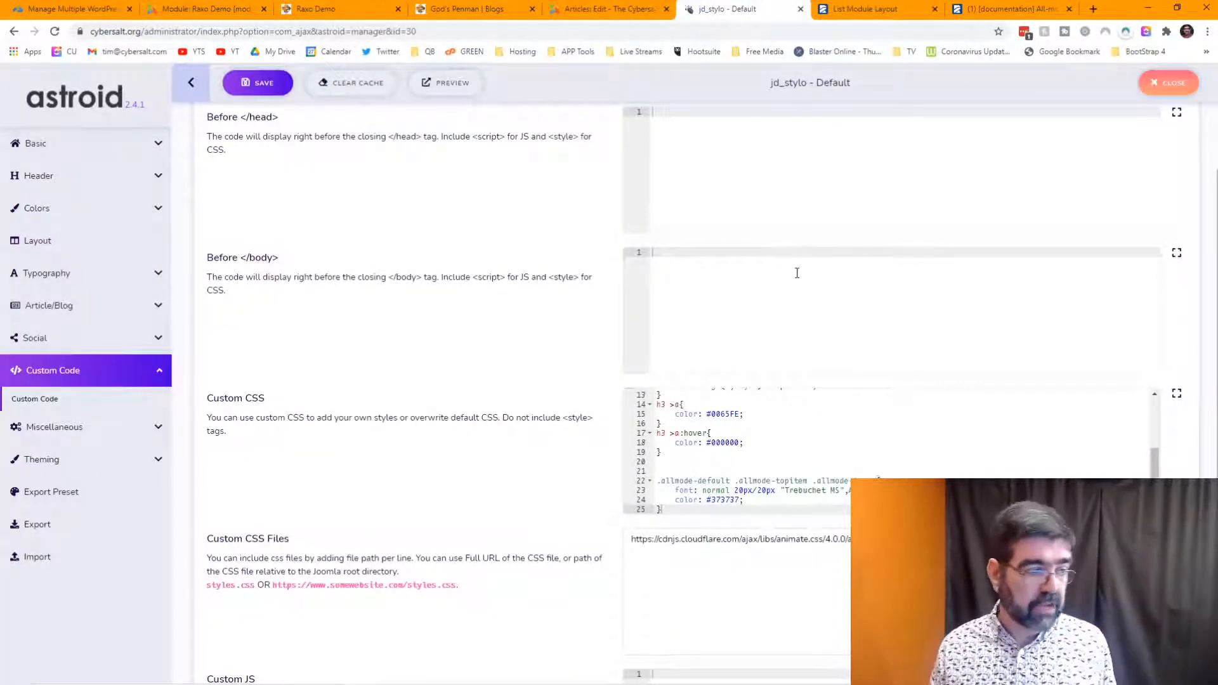
pyautogui.scroll(-5, 797, 273)
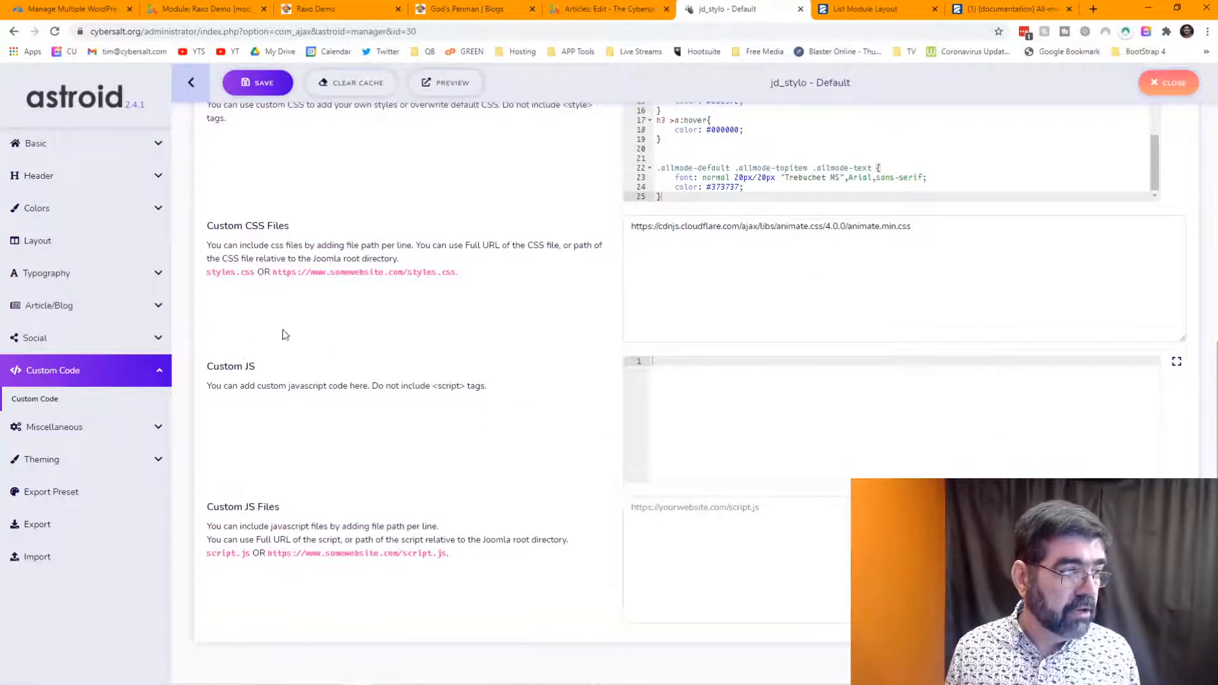
pyautogui.scroll(3, 362, 339)
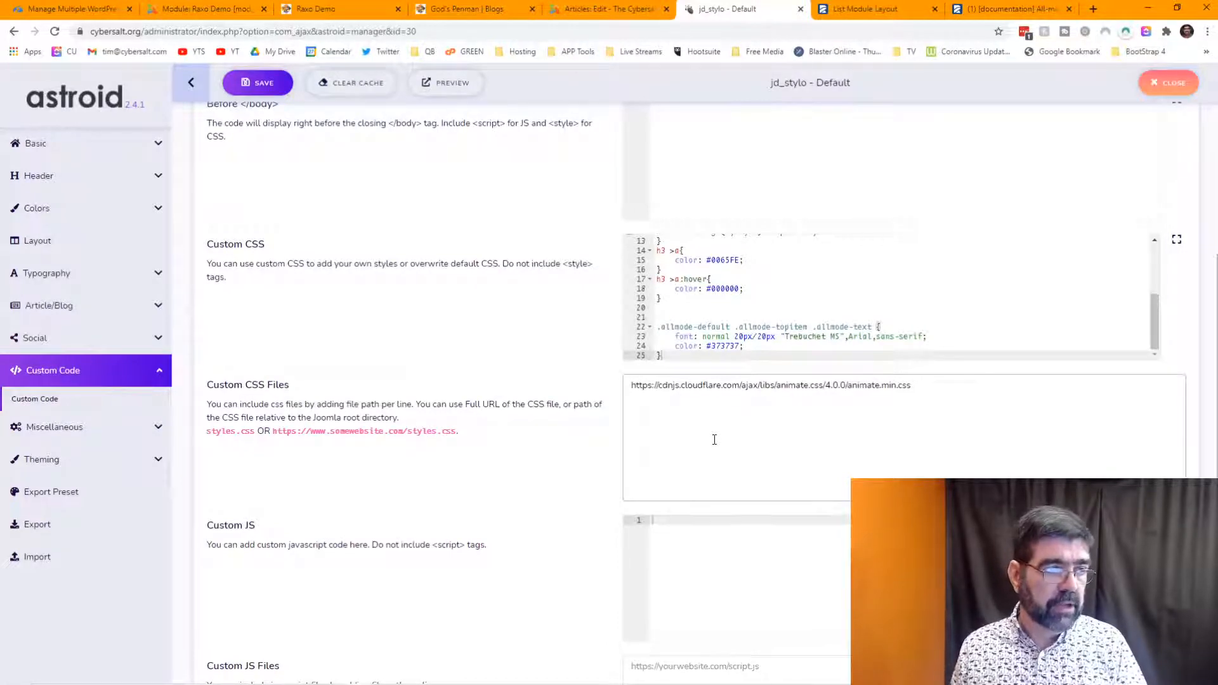
pyautogui.click(781, 277)
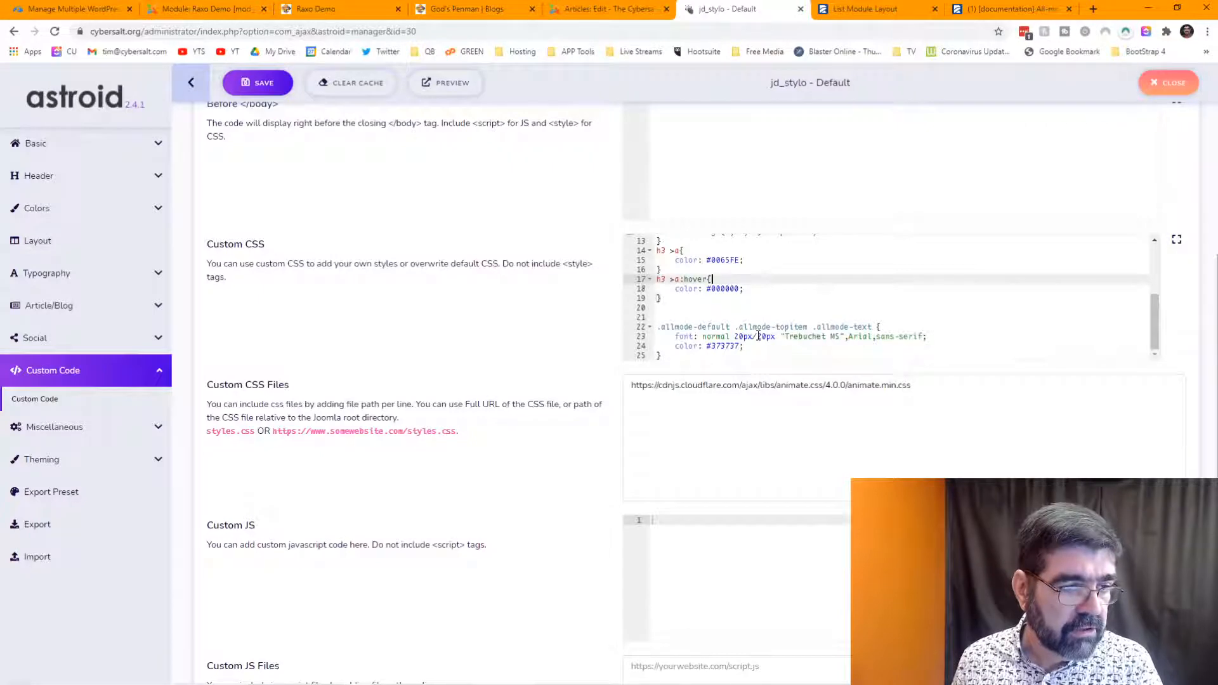
pyautogui.moveTo(735, 337); pyautogui.dragTo(752, 340)
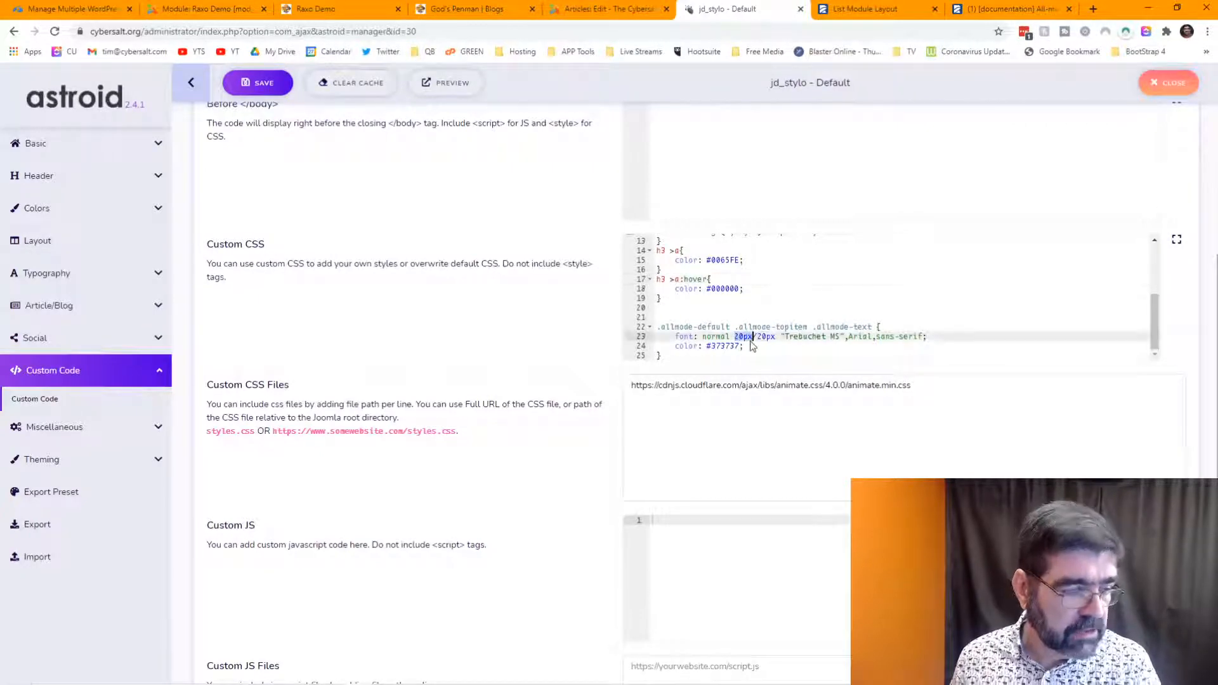
pyautogui.write('1')
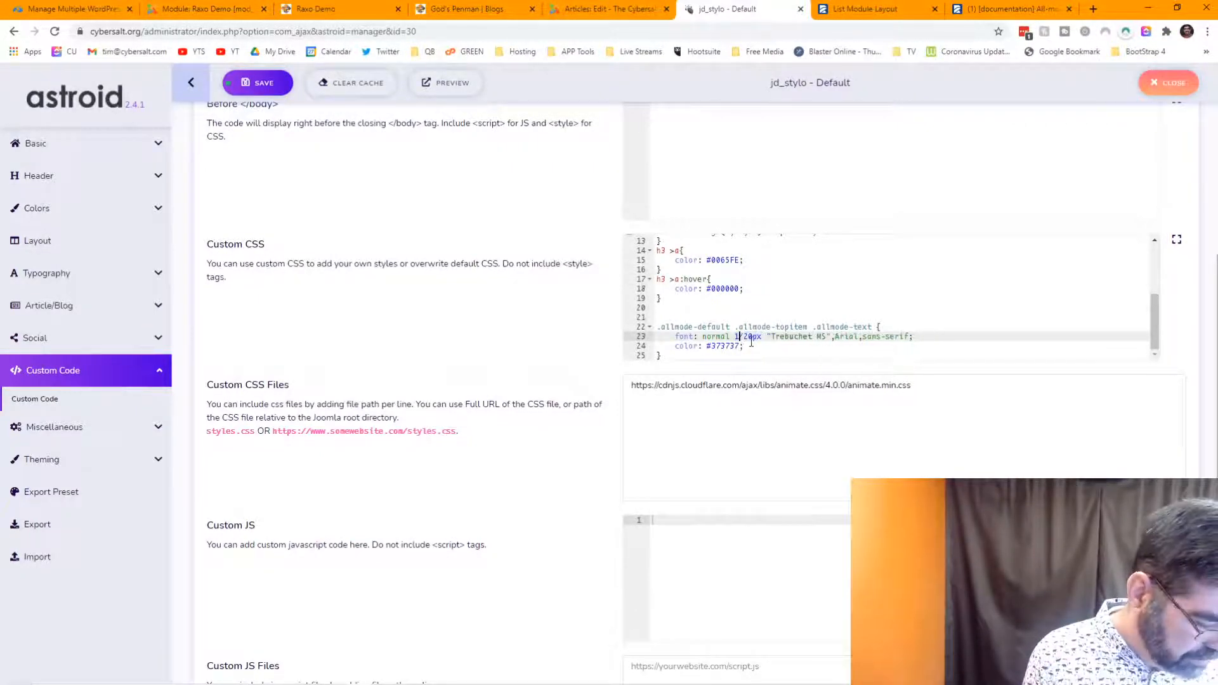
pyautogui.write('.2rem/')
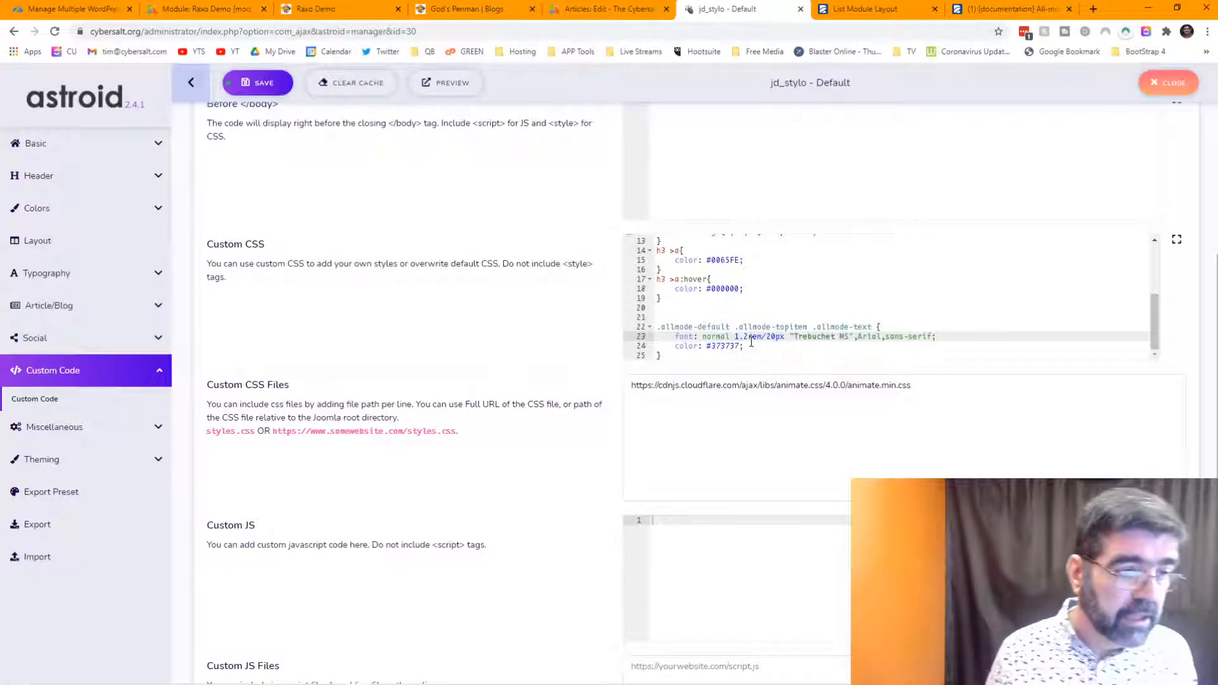
# - Set the line height to 1.8rem (1.2×1.5 via calculator) and save the custom CSS
pyautogui.moveTo(772, 337); pyautogui.dragTo(783, 338)
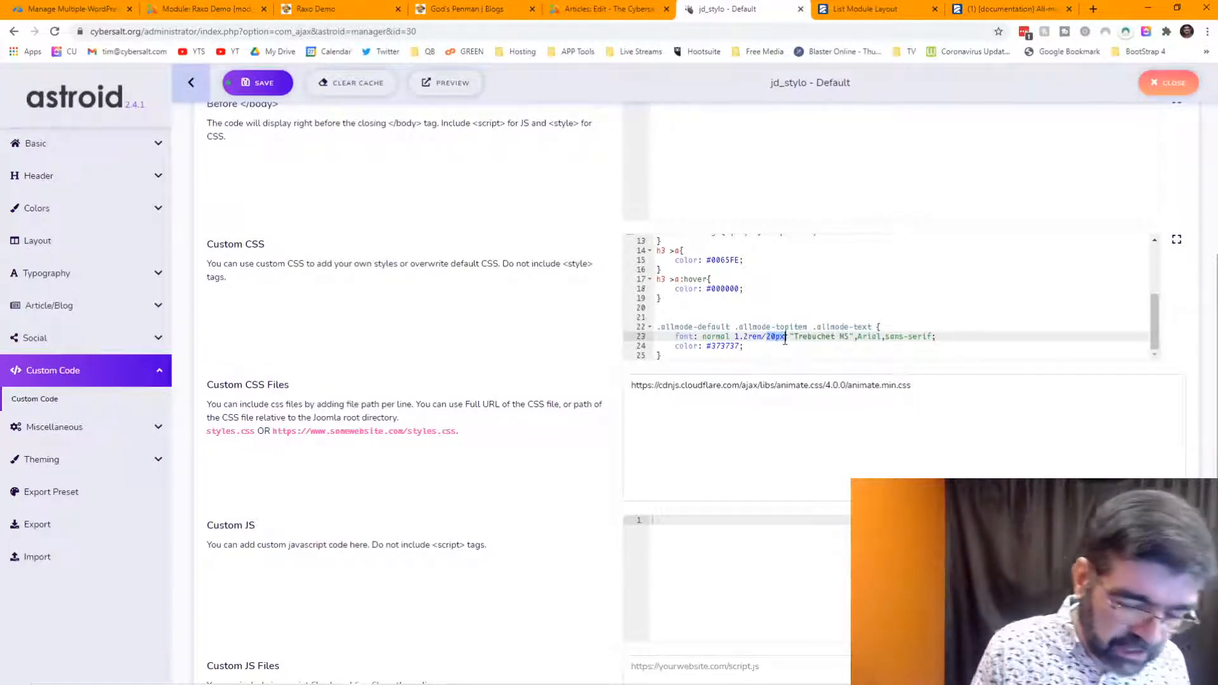
pyautogui.press('XF86Calculator')
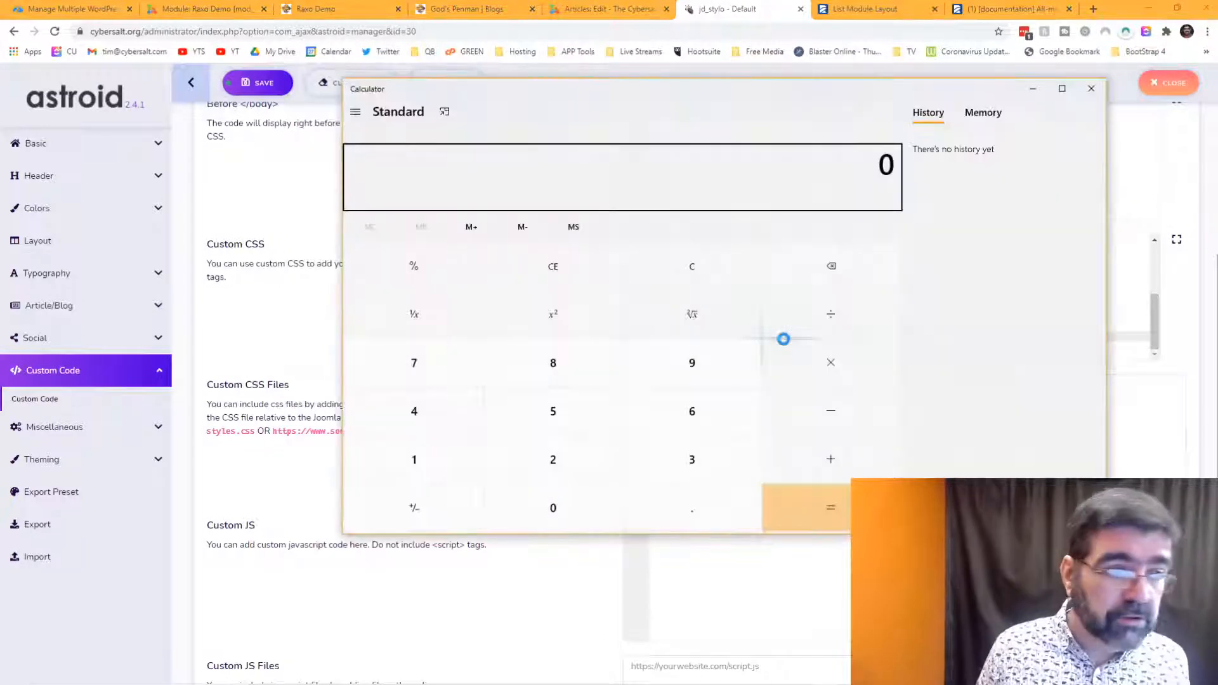
pyautogui.write('1.2')
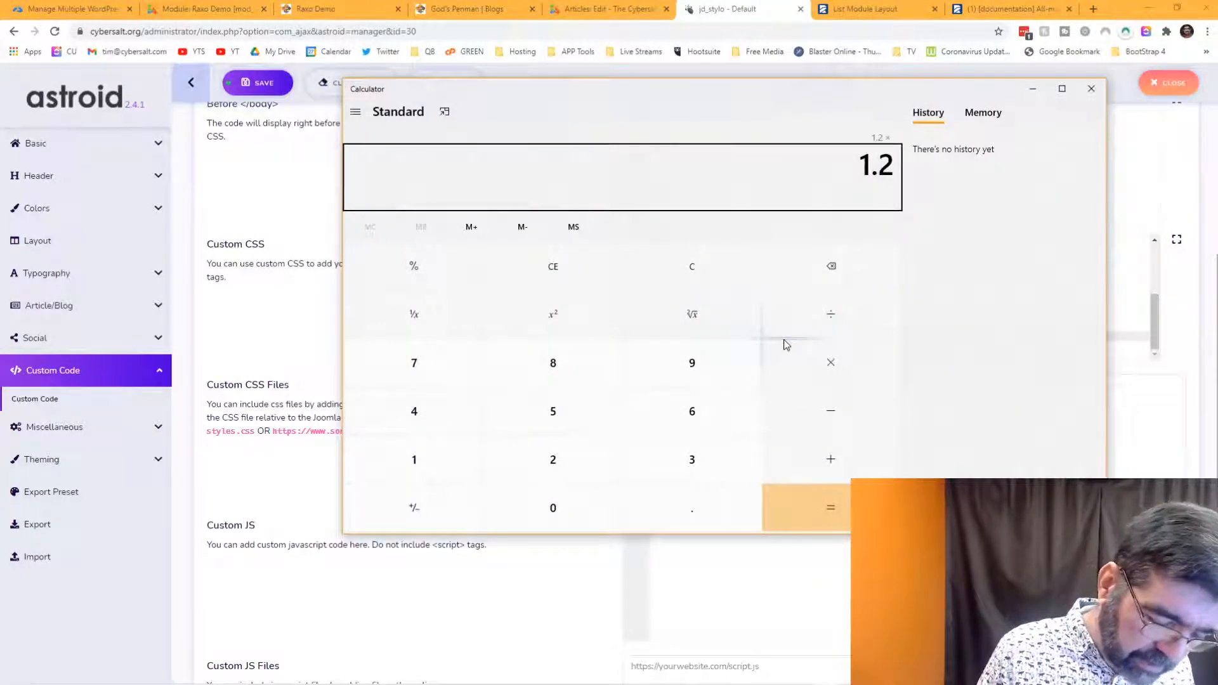
pyautogui.write('*1.5')
pyautogui.press('Return')
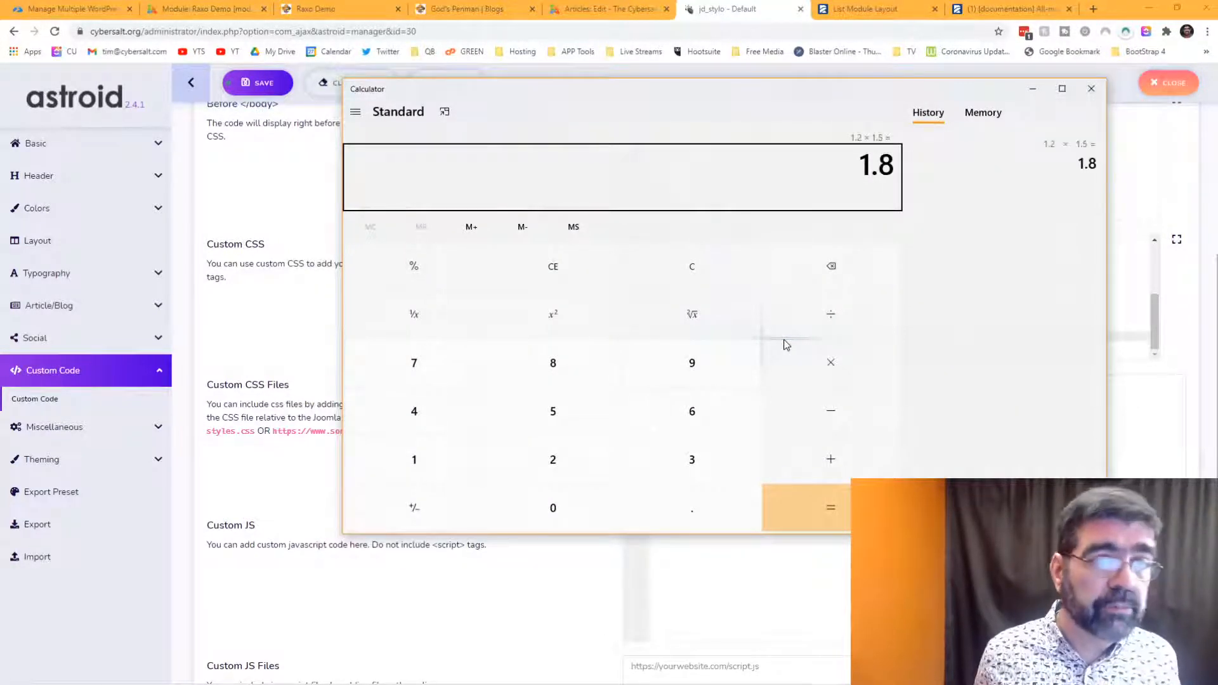
pyautogui.click(1091, 88)
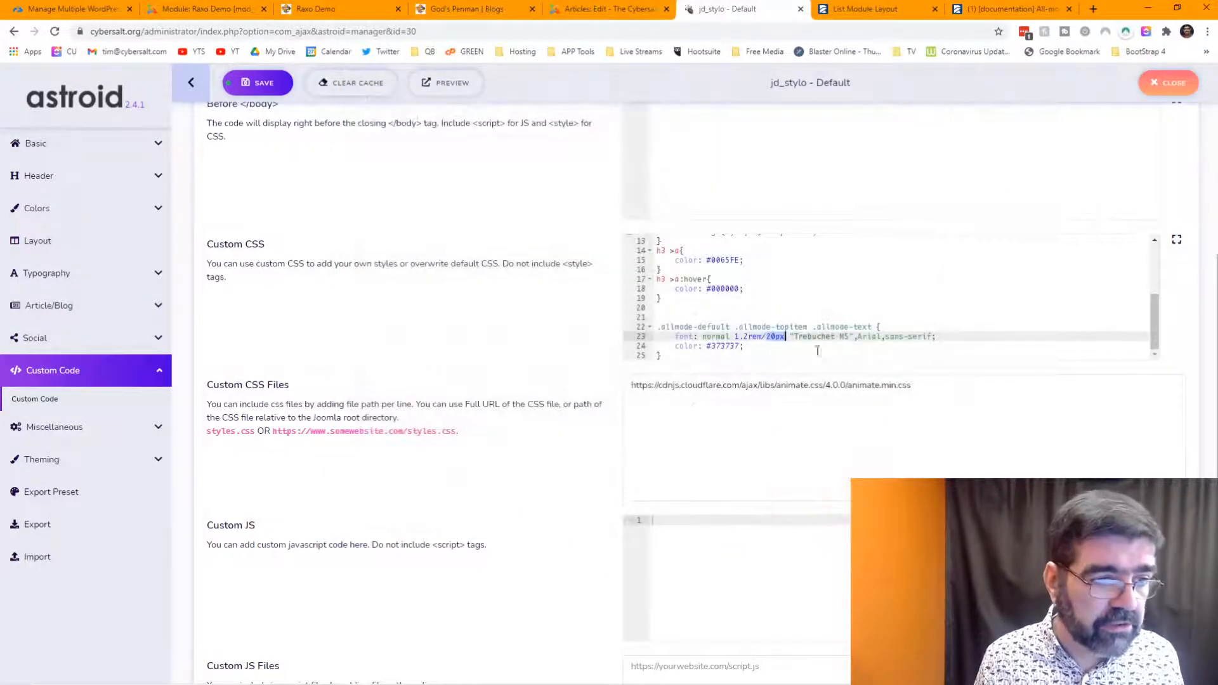
pyautogui.click(767, 337)
pyautogui.moveTo(767, 337); pyautogui.dragTo(785, 340)
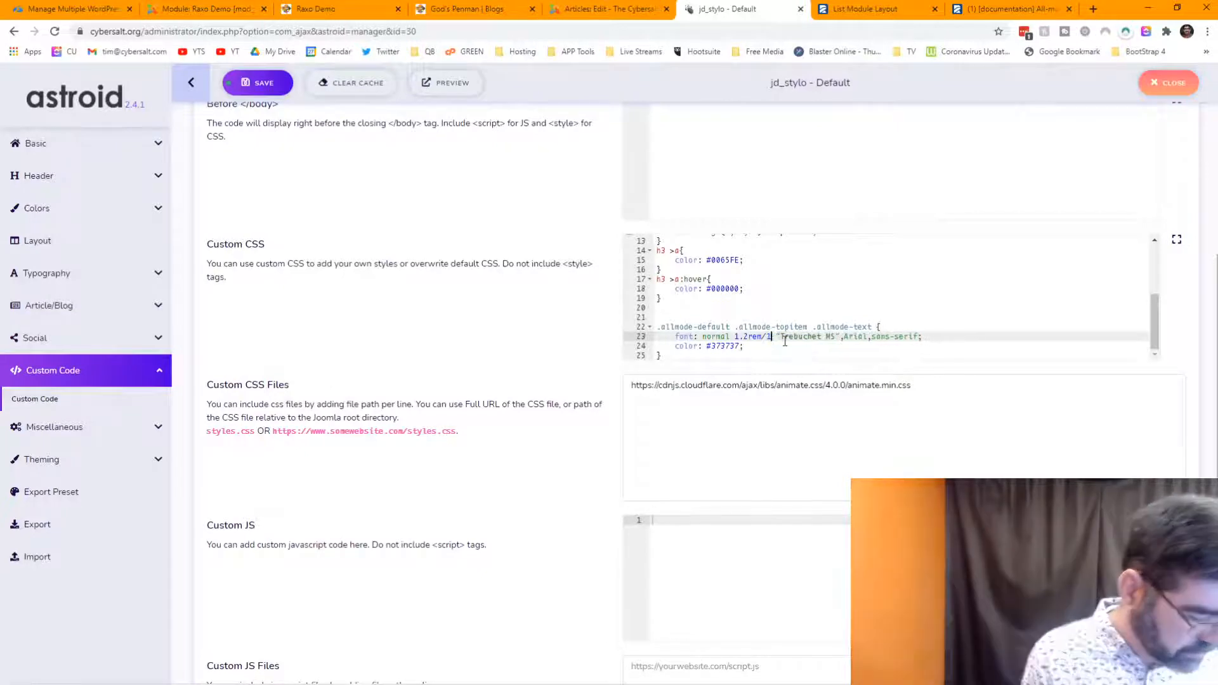
pyautogui.write('1.8rem')
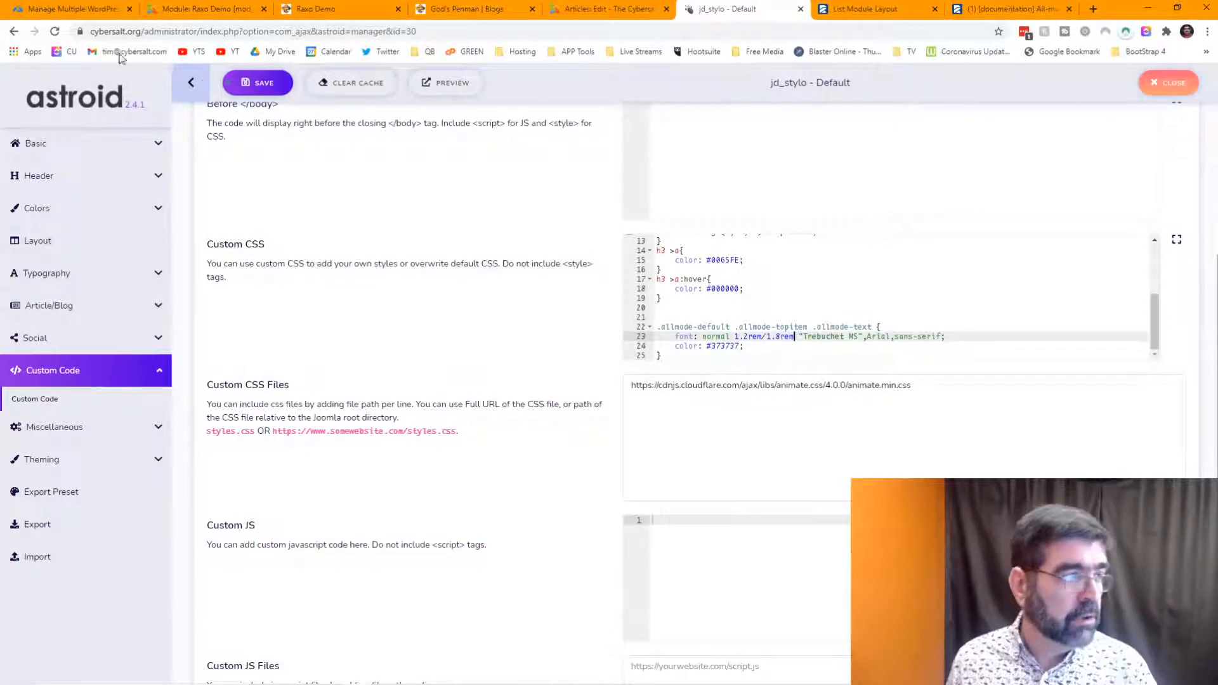
pyautogui.click(257, 83)
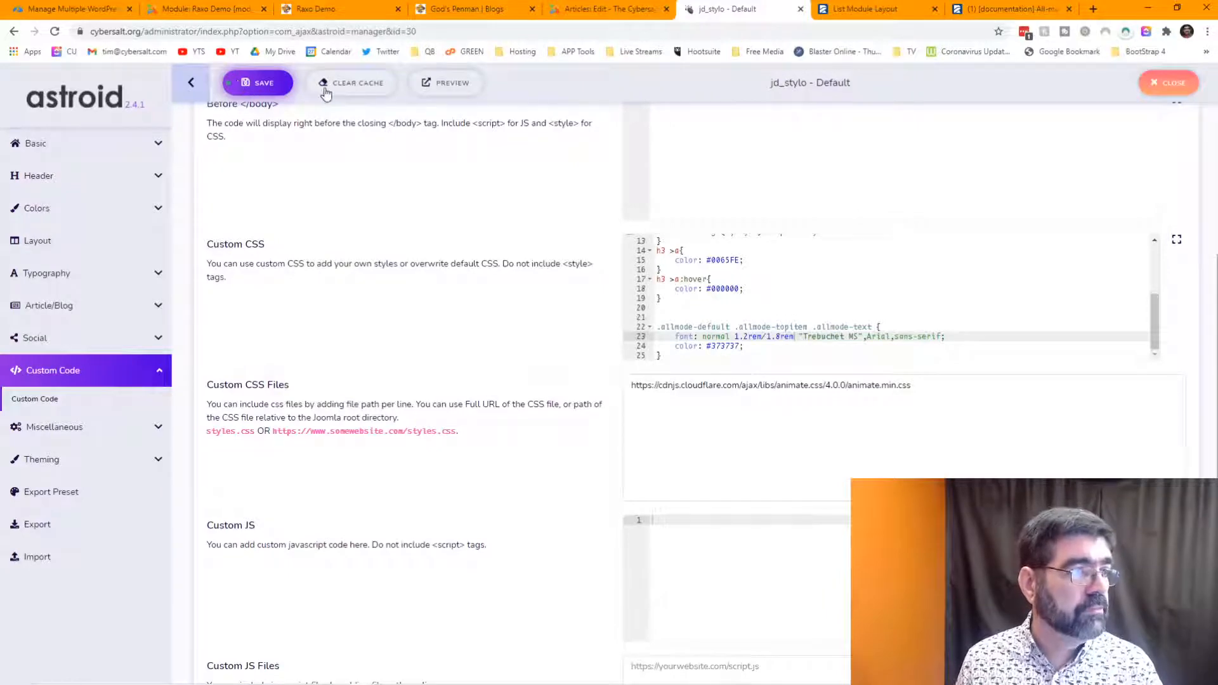
pyautogui.click(304, 10)
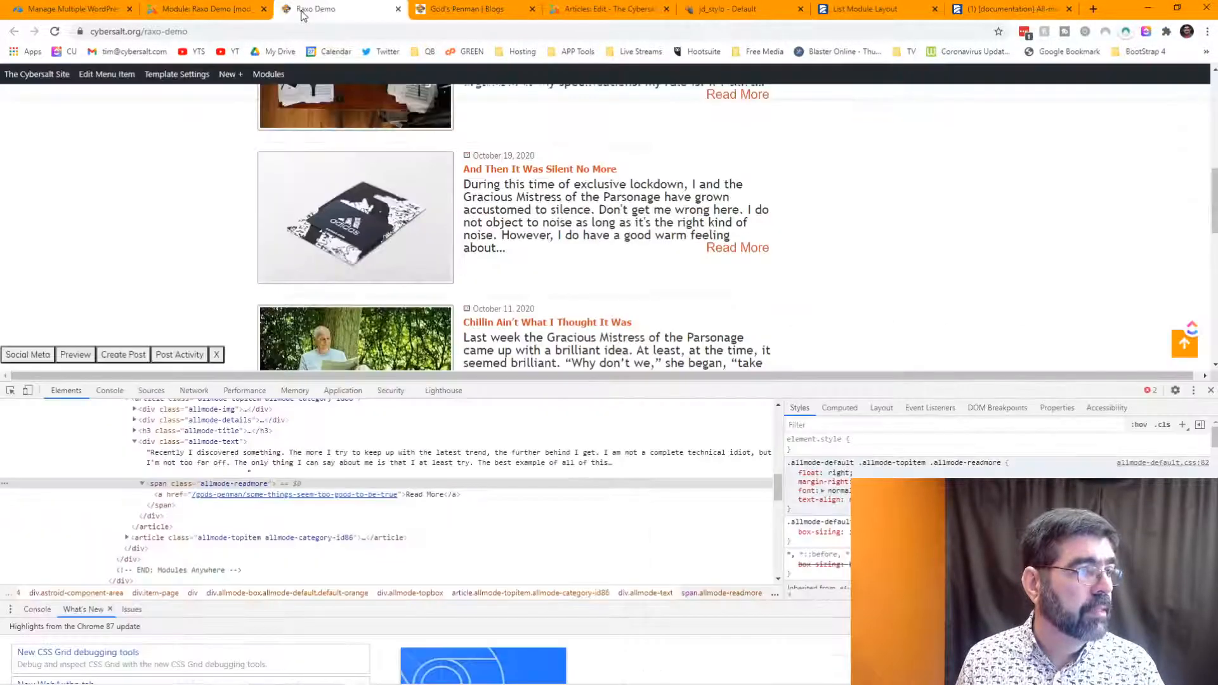
# - Reload the Raxo Demo page and inspect the article intro text block
pyautogui.click(54, 32)
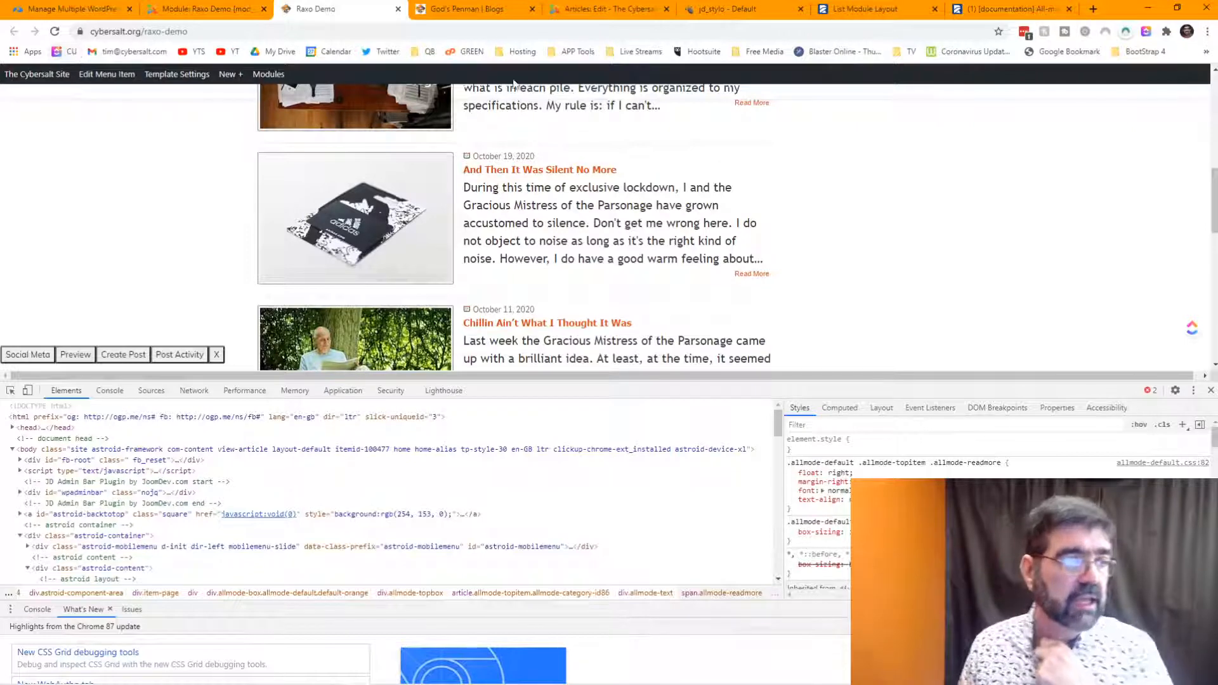
pyautogui.scroll(2, 628, 159)
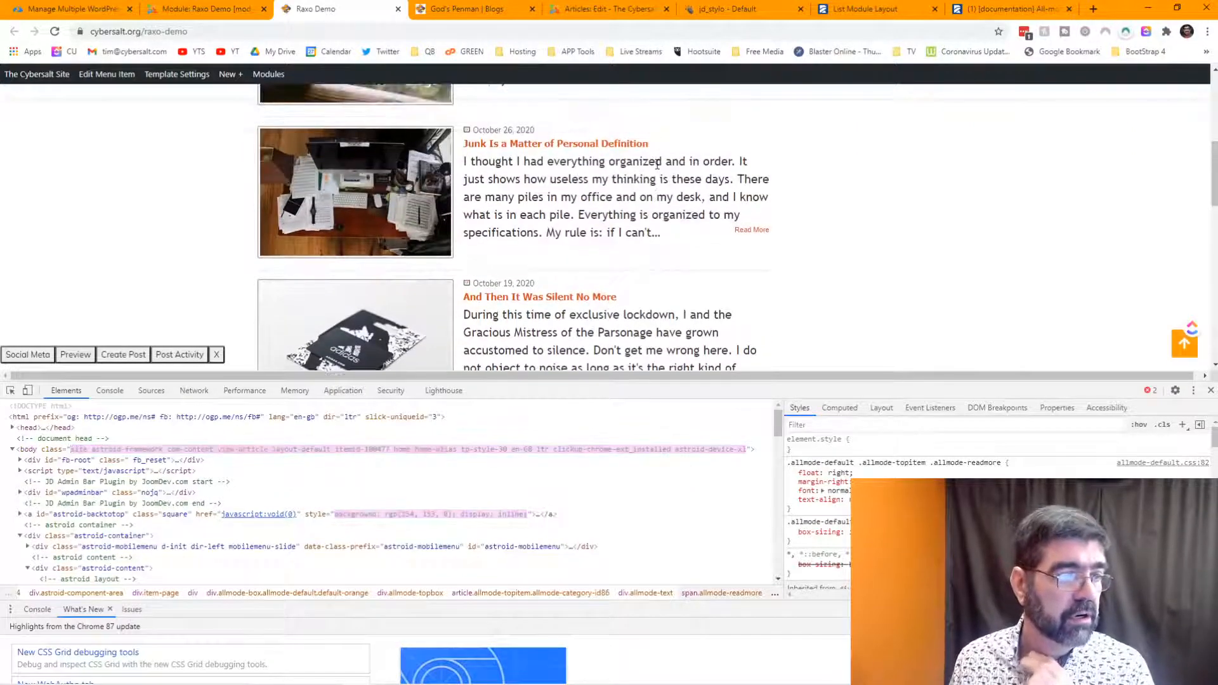
pyautogui.scroll(-1, 706, 230)
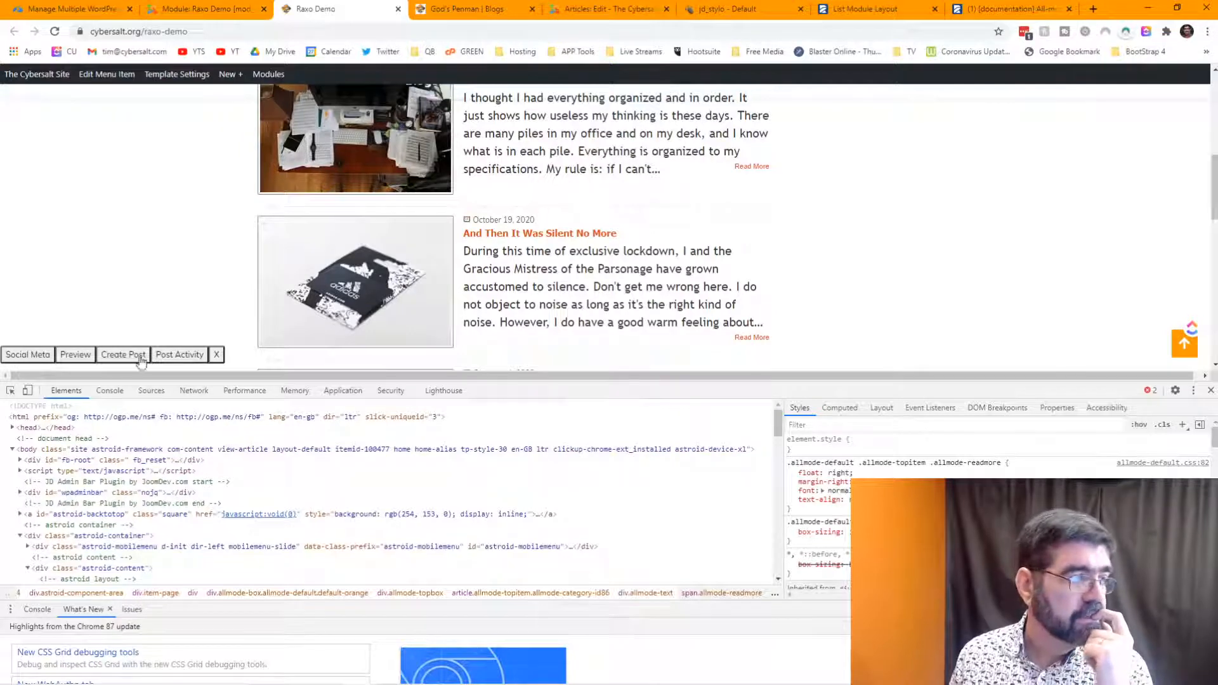
pyautogui.click(10, 390)
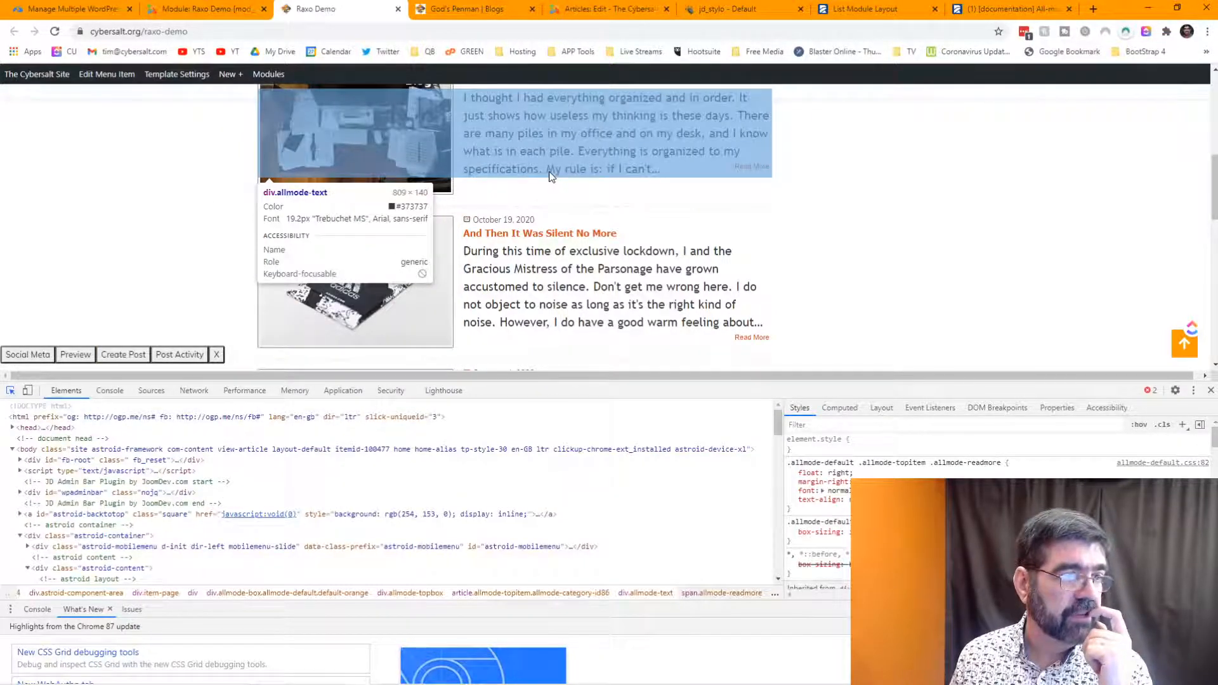
pyautogui.click(587, 169)
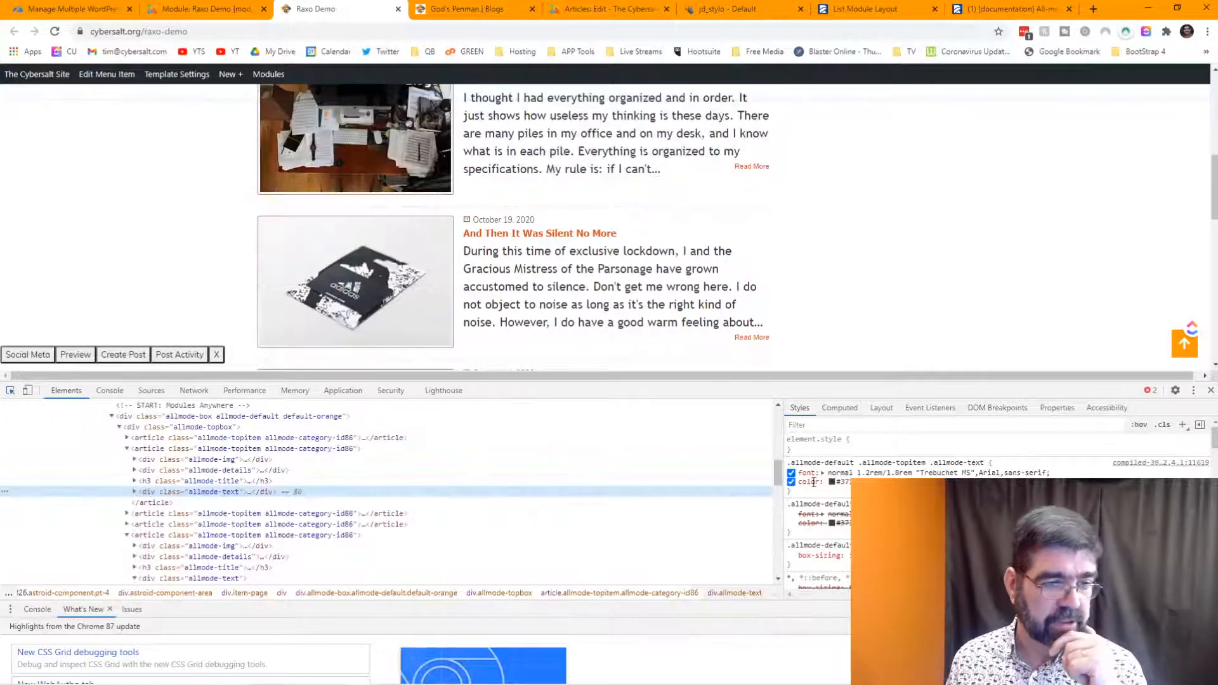
# - Add a 'block' entry to the .allmode-text rule, previewing block and inline display suggestions, then dismiss them
pyautogui.click(811, 495)
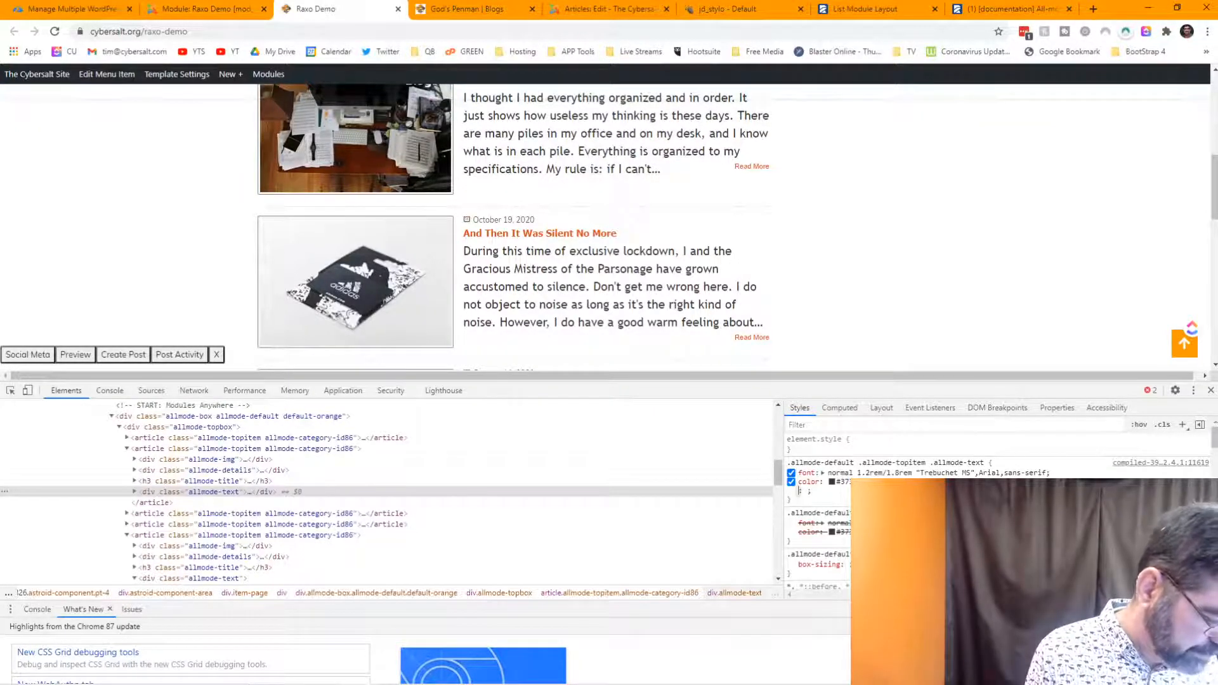
pyautogui.write('bl')
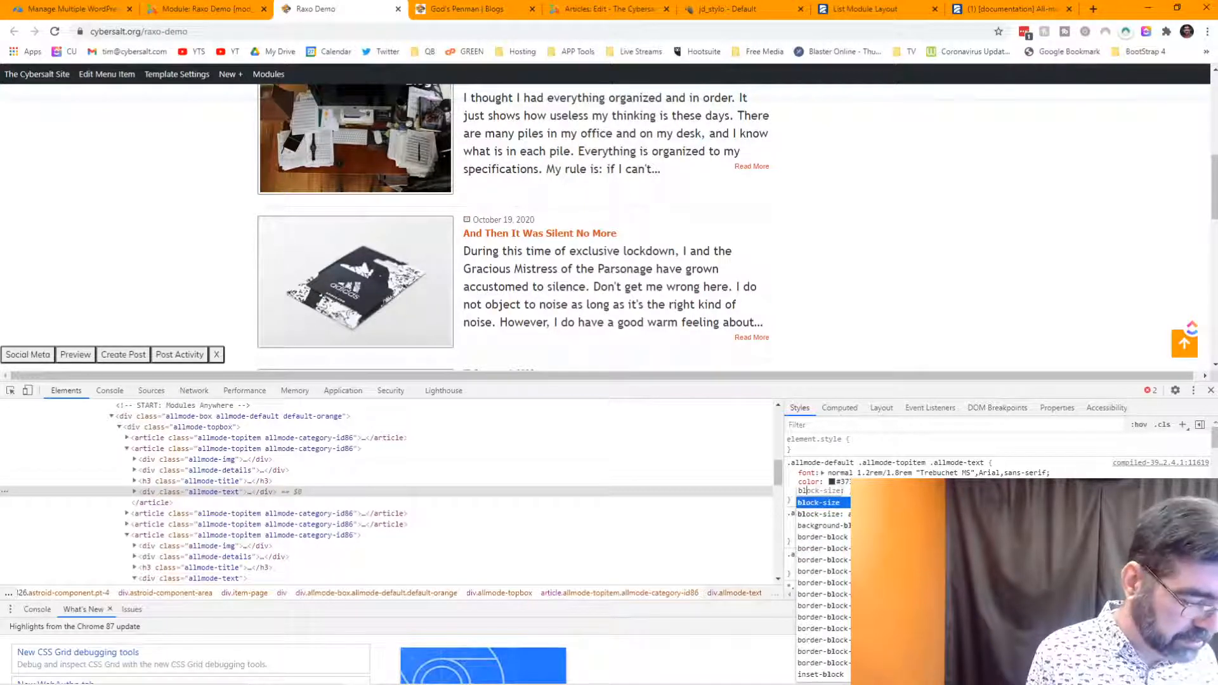
pyautogui.write('cok')
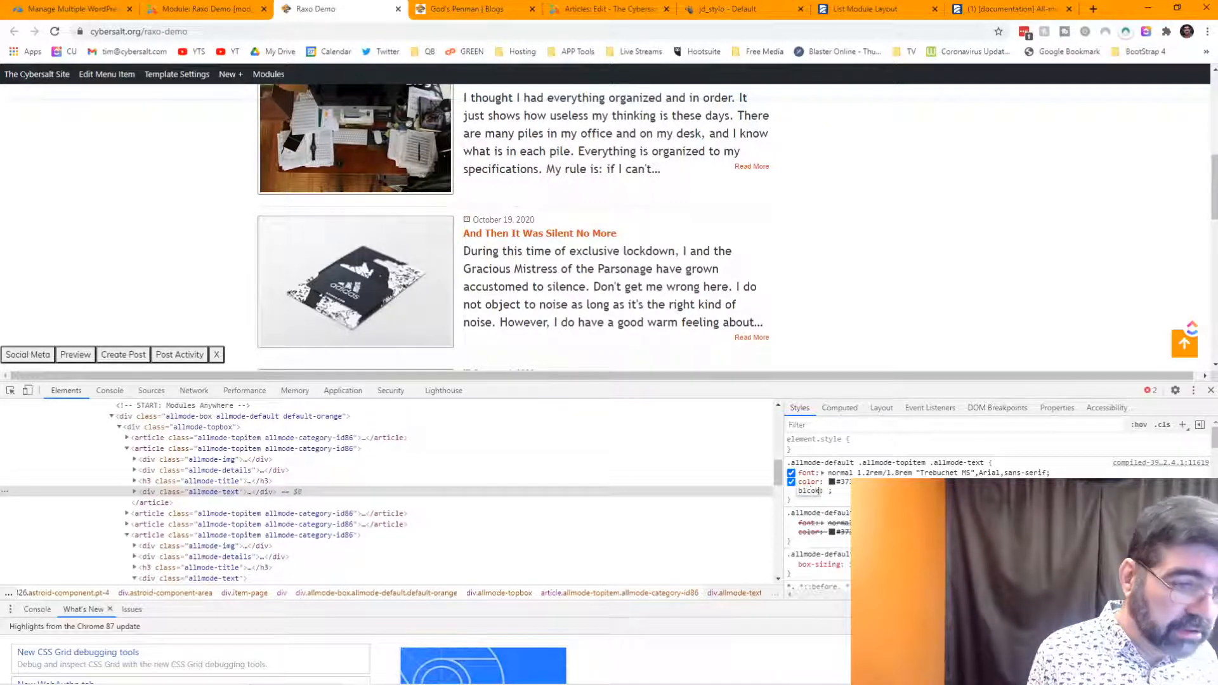
pyautogui.press('BackSpace')
pyautogui.press('BackSpace')
pyautogui.press('BackSpace')
pyautogui.write('ock')
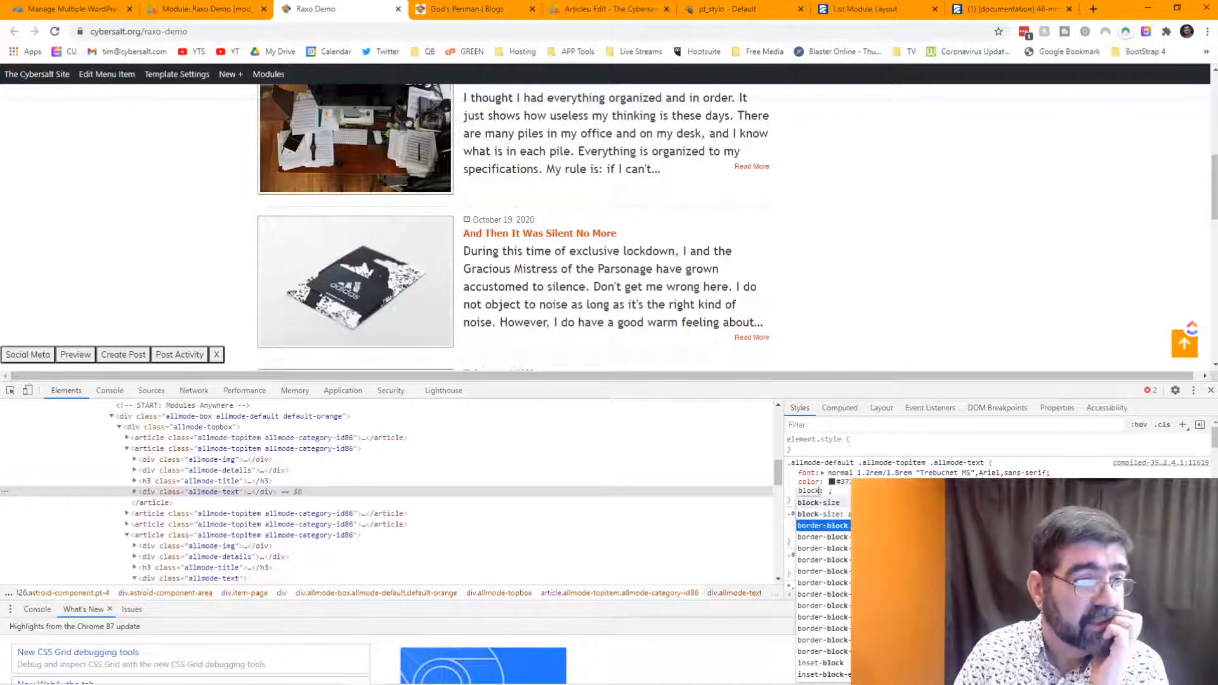
pyautogui.press('Down')
pyautogui.press('Down')
pyautogui.press('Down')
pyautogui.press('Down')
pyautogui.press('Down')
pyautogui.press('Down')
pyautogui.press('Down')
pyautogui.press('Down')
pyautogui.press('Down')
pyautogui.press('Down')
pyautogui.press('Down')
pyautogui.press('Down')
pyautogui.press('Down')
pyautogui.press('Down')
pyautogui.press('Down')
pyautogui.press('Down')
pyautogui.press('Down')
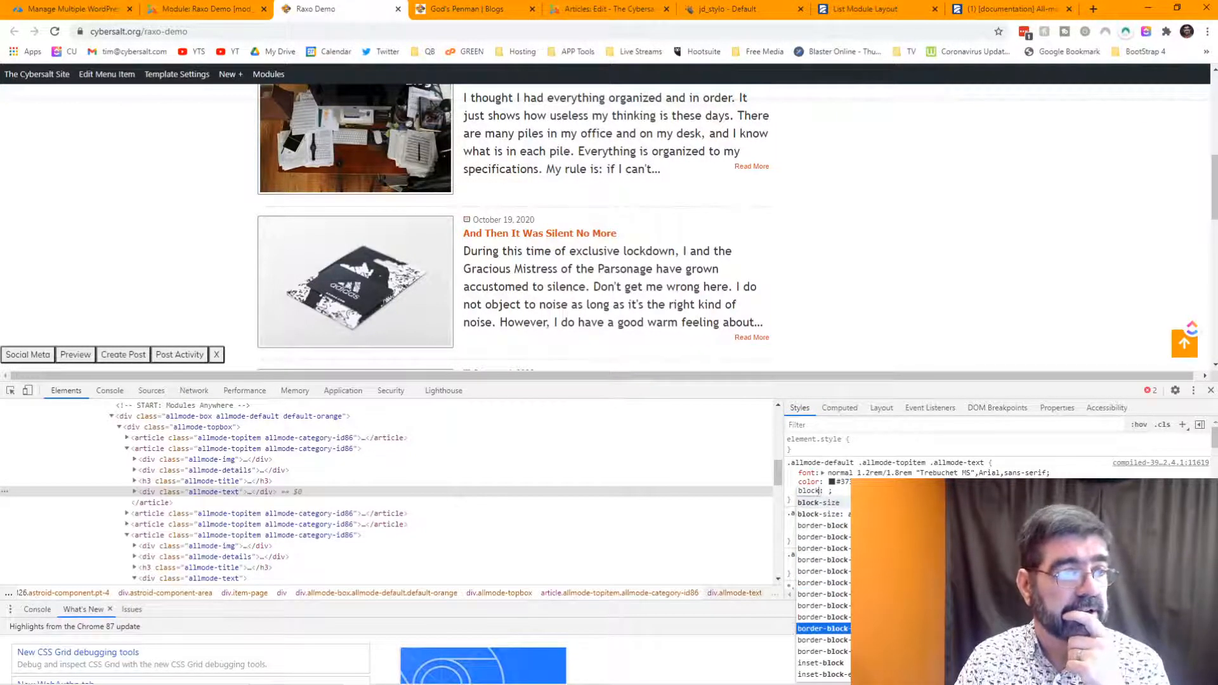
pyautogui.press('Down')
pyautogui.press('Down')
pyautogui.press('Down')
pyautogui.press('Down')
pyautogui.press('Down')
pyautogui.press('Down')
pyautogui.press('Down')
pyautogui.press('Down')
pyautogui.press('Down')
pyautogui.press('Down')
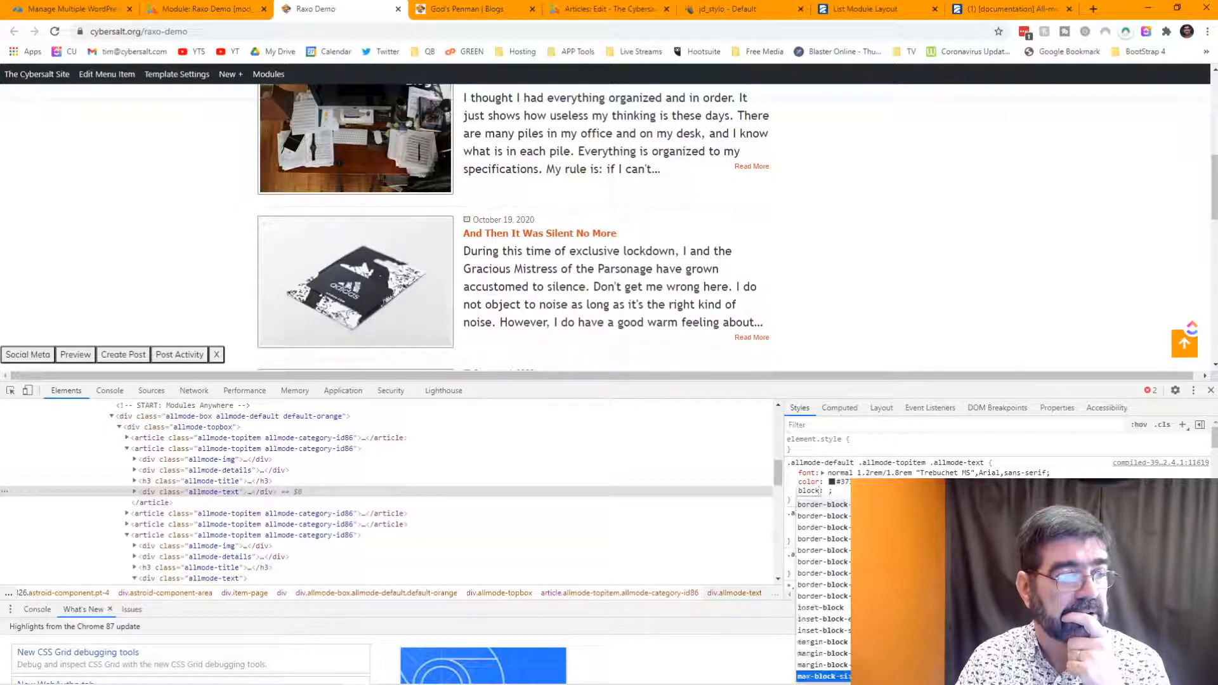
pyautogui.press('Down')
pyautogui.press('Down')
pyautogui.press('Down')
pyautogui.press('Down')
pyautogui.press('Down')
pyautogui.press('Down')
pyautogui.press('Down')
pyautogui.press('Down')
pyautogui.press('Down')
pyautogui.press('Down')
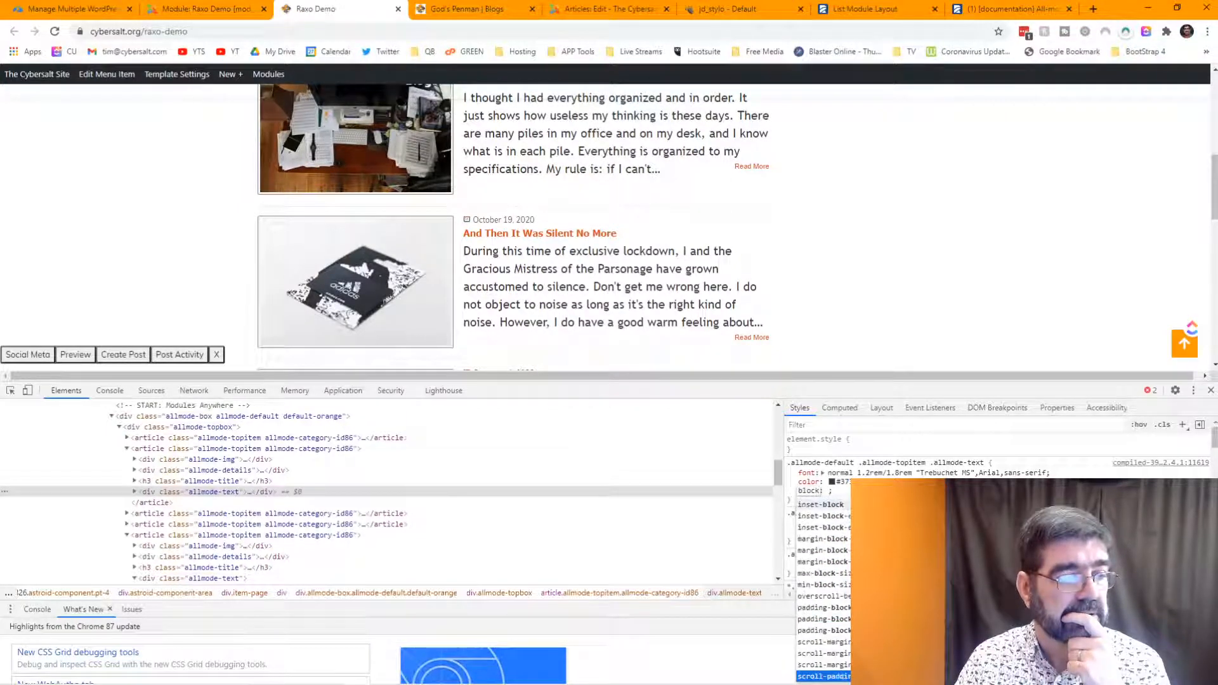
pyautogui.press('Down')
pyautogui.press('Down')
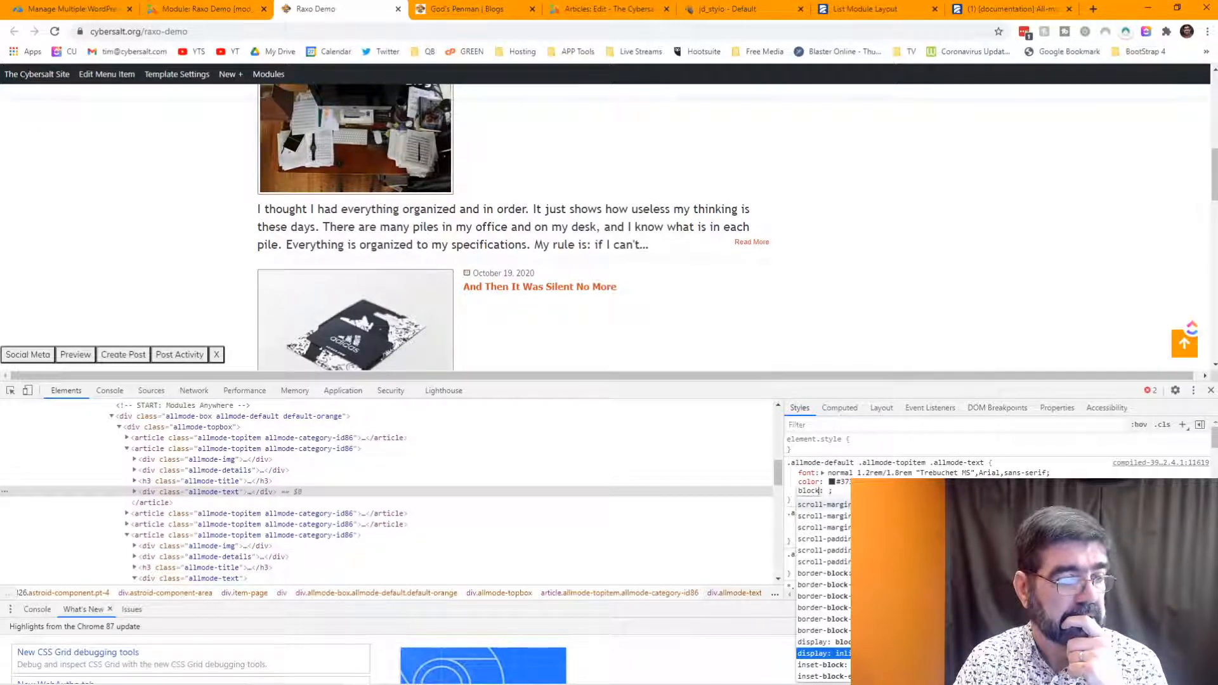
pyautogui.press('Up')
pyautogui.press('Down')
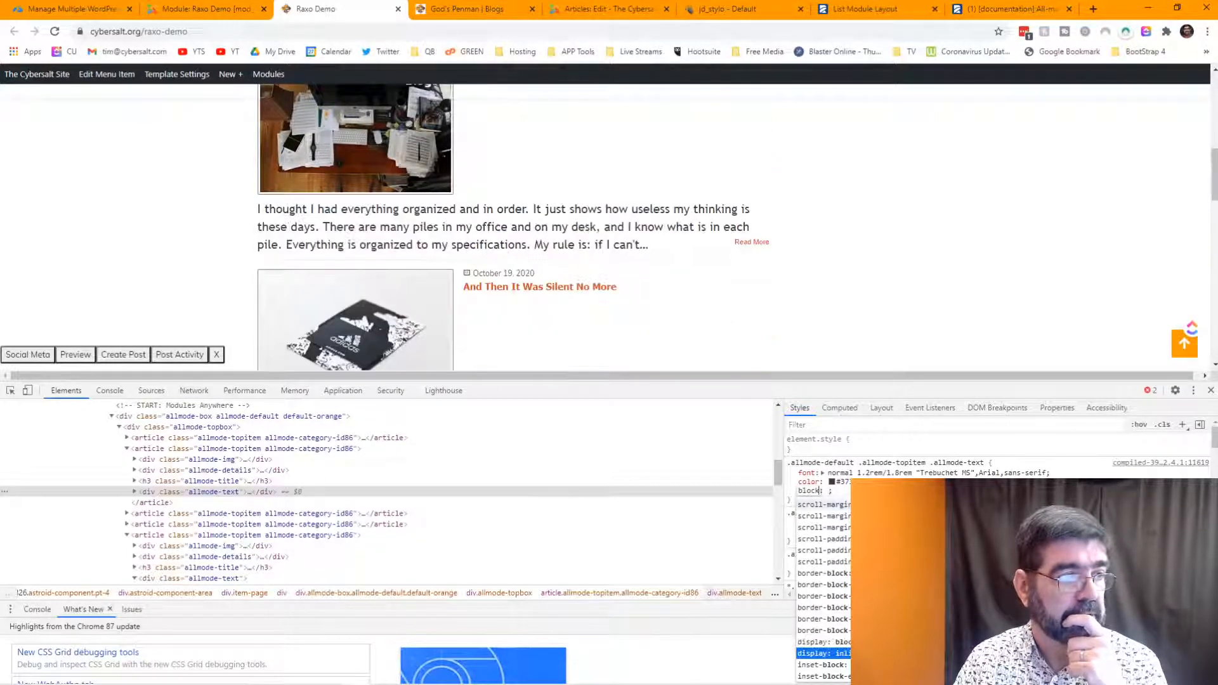
pyautogui.press('Up')
pyautogui.press('Down')
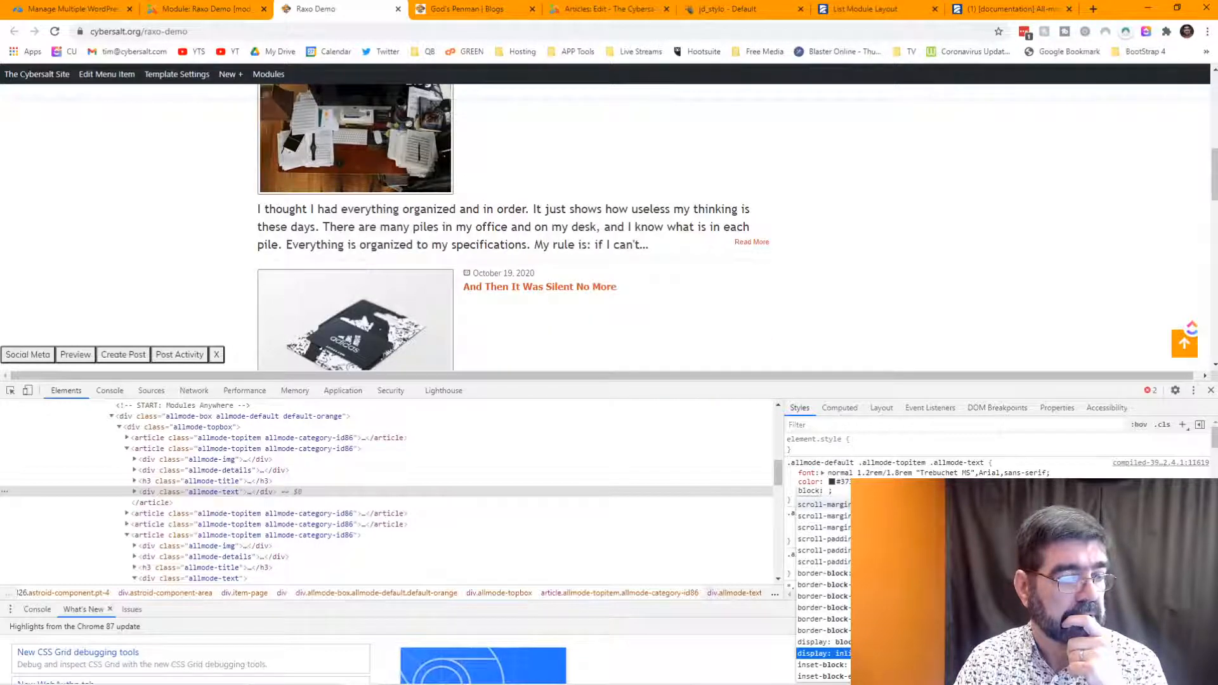
pyautogui.press('Down')
pyautogui.press('Down')
pyautogui.press('Down')
pyautogui.press('Down')
pyautogui.press('Down')
pyautogui.press('Down')
pyautogui.press('Down')
pyautogui.press('Down')
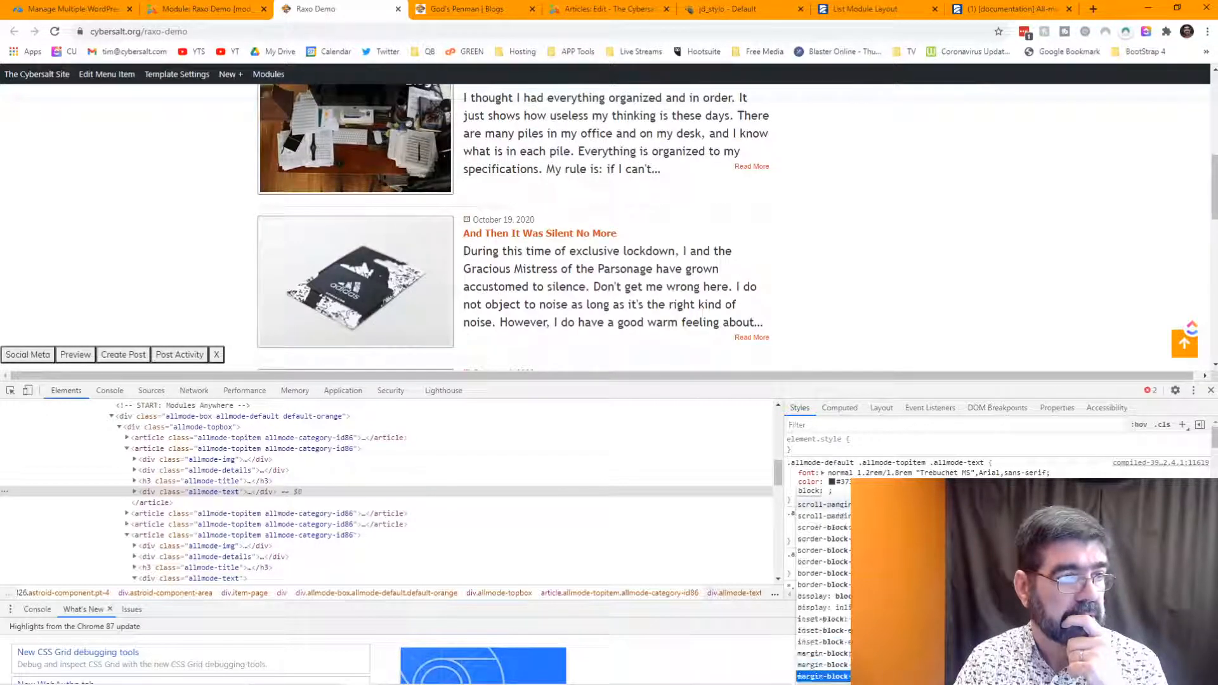
pyautogui.press('Down')
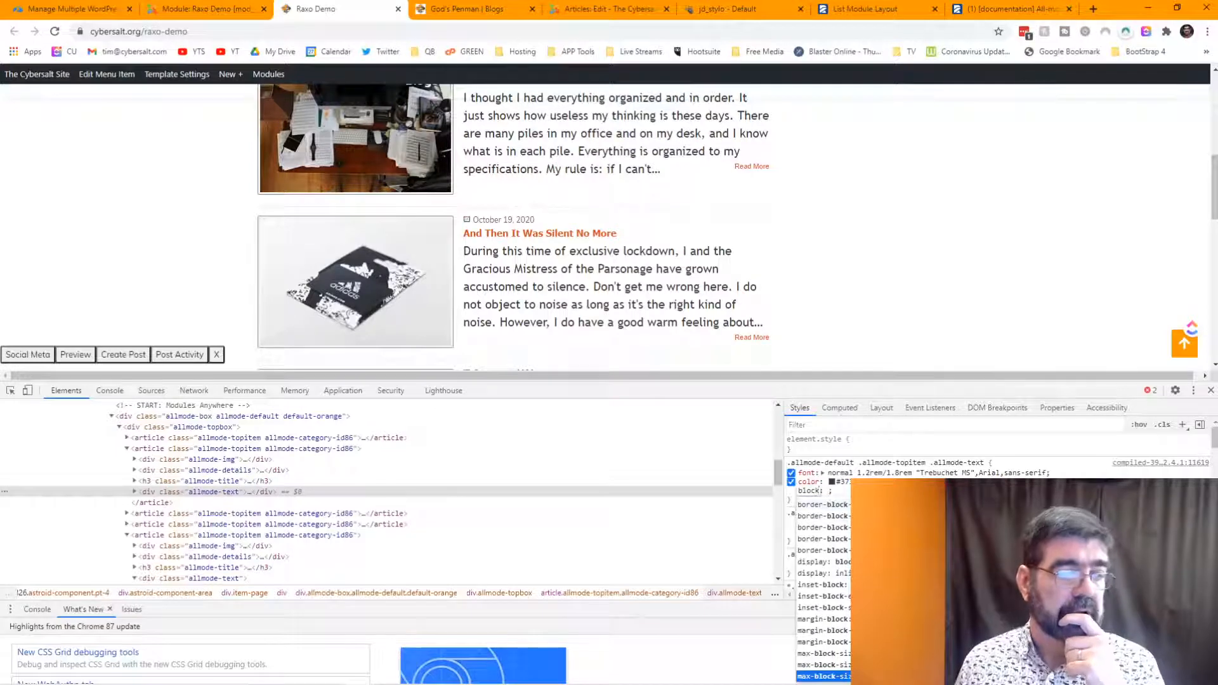
pyautogui.press('Escape')
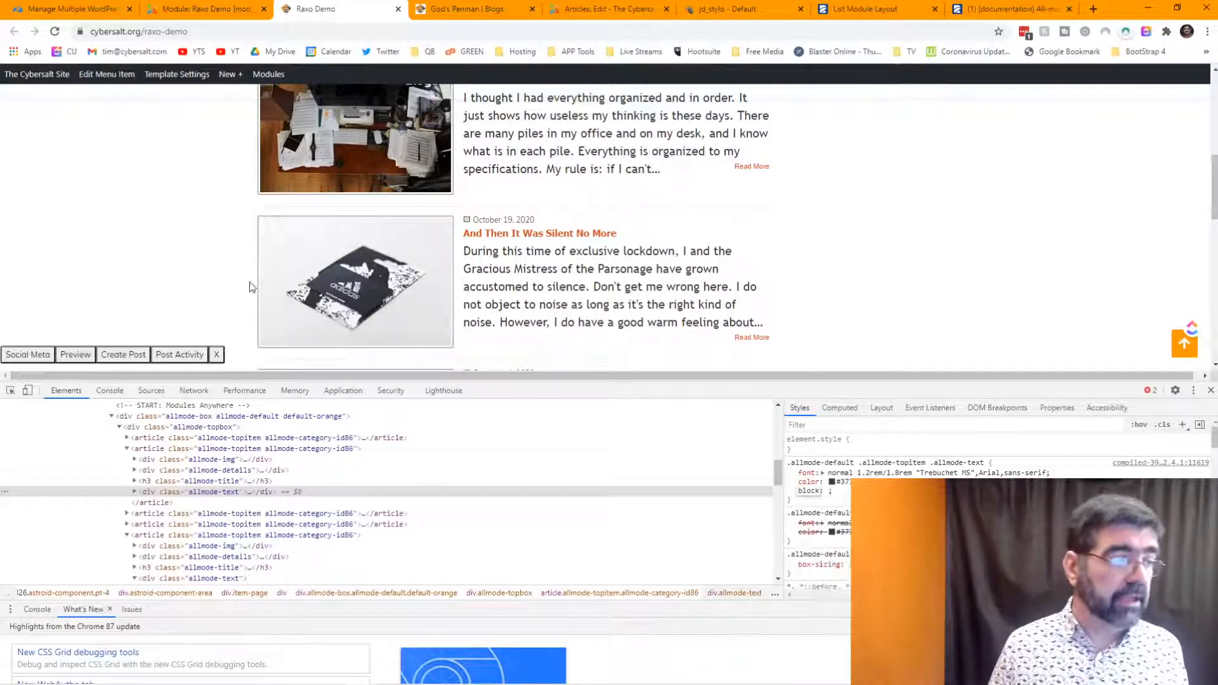
# - Inspect the first post's Read More link wrapper element
pyautogui.click(11, 390)
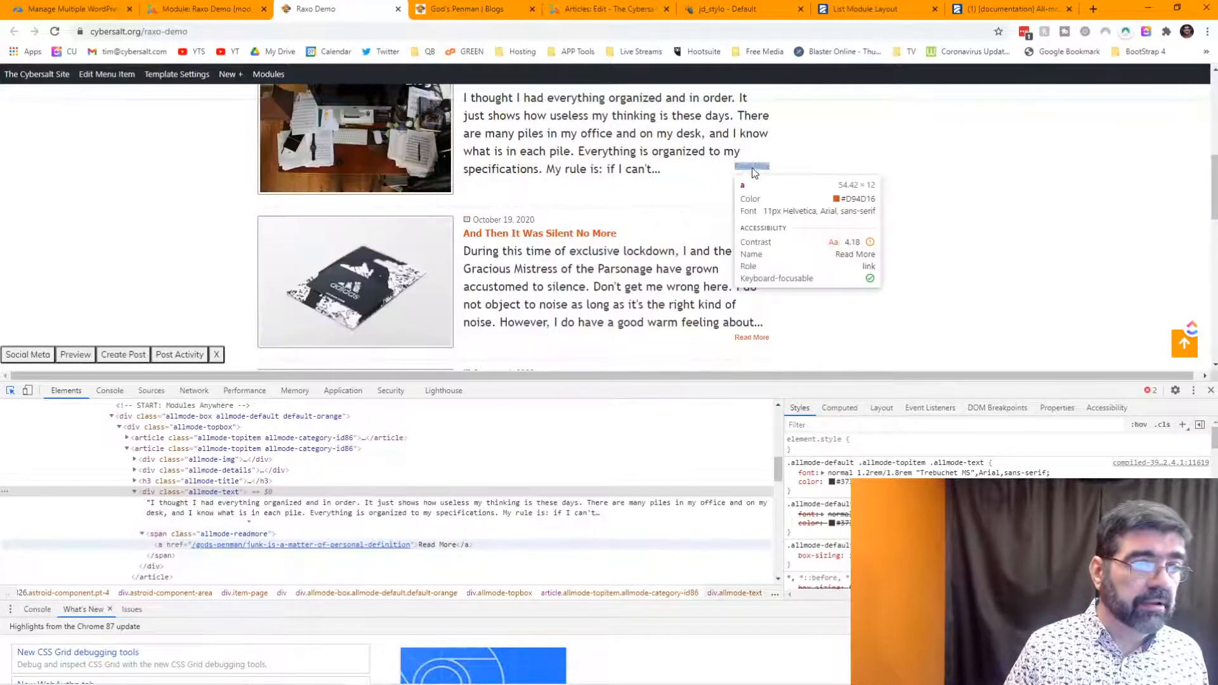
pyautogui.click(748, 170)
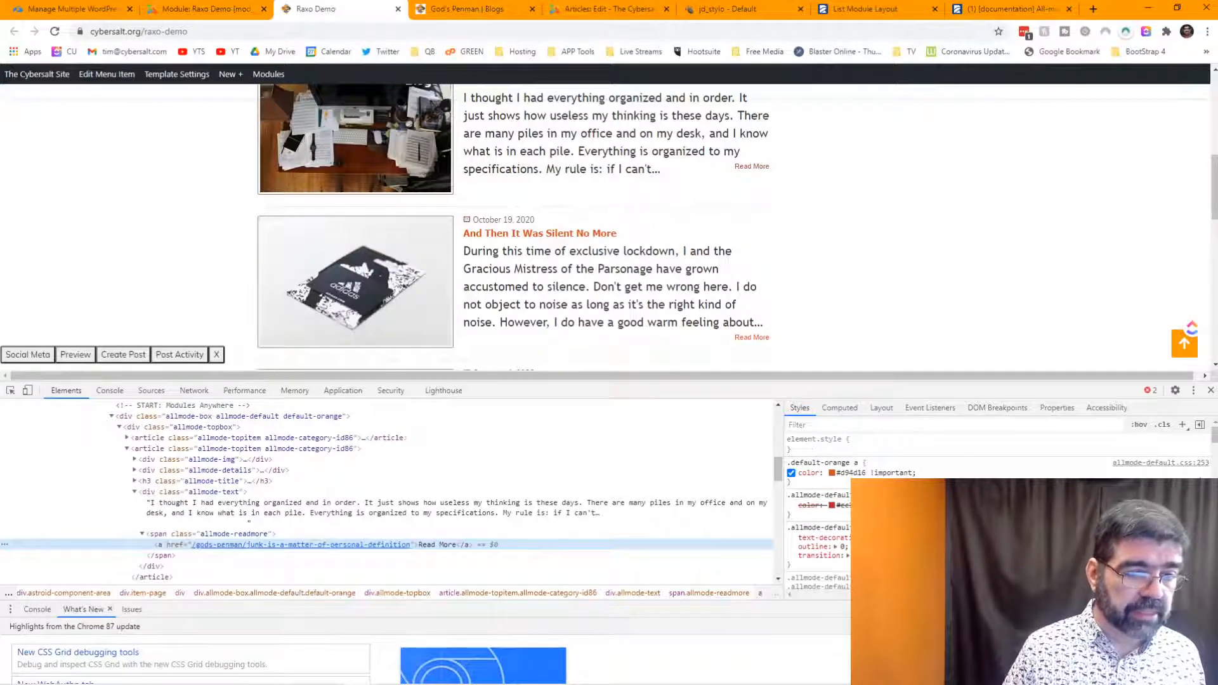
pyautogui.click(209, 534)
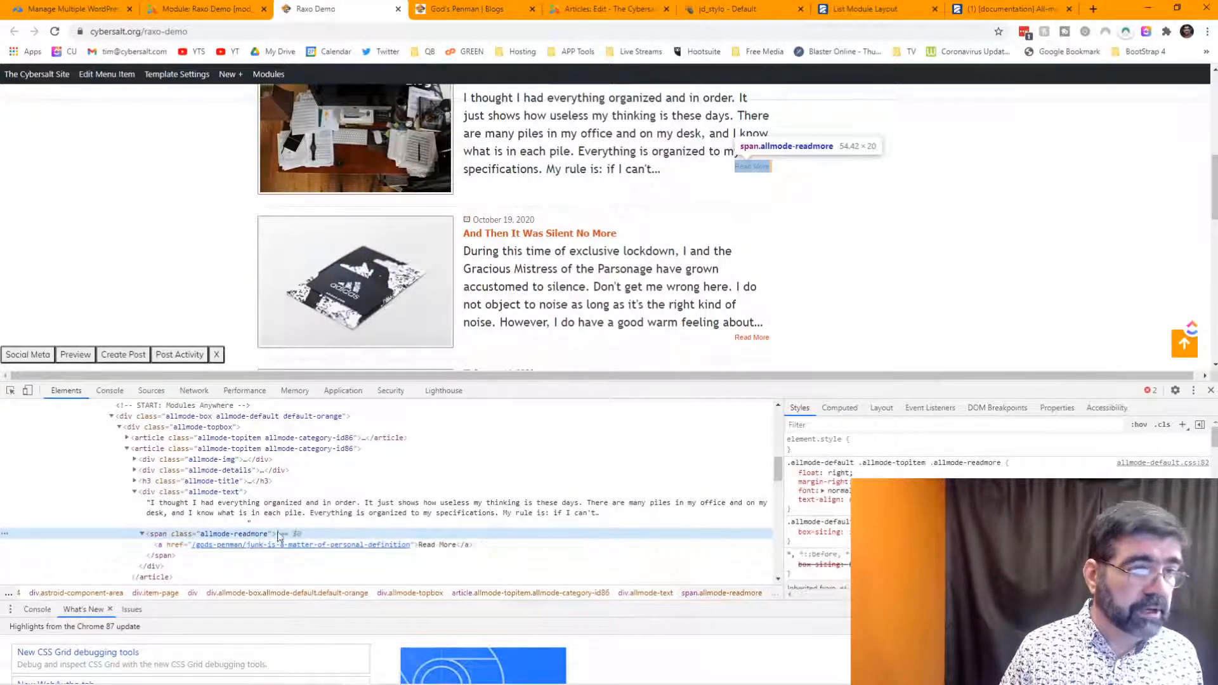
# - Try a 'block' entry on the Read More rule, browsing its suggestions before dismissing them
pyautogui.click(834, 511)
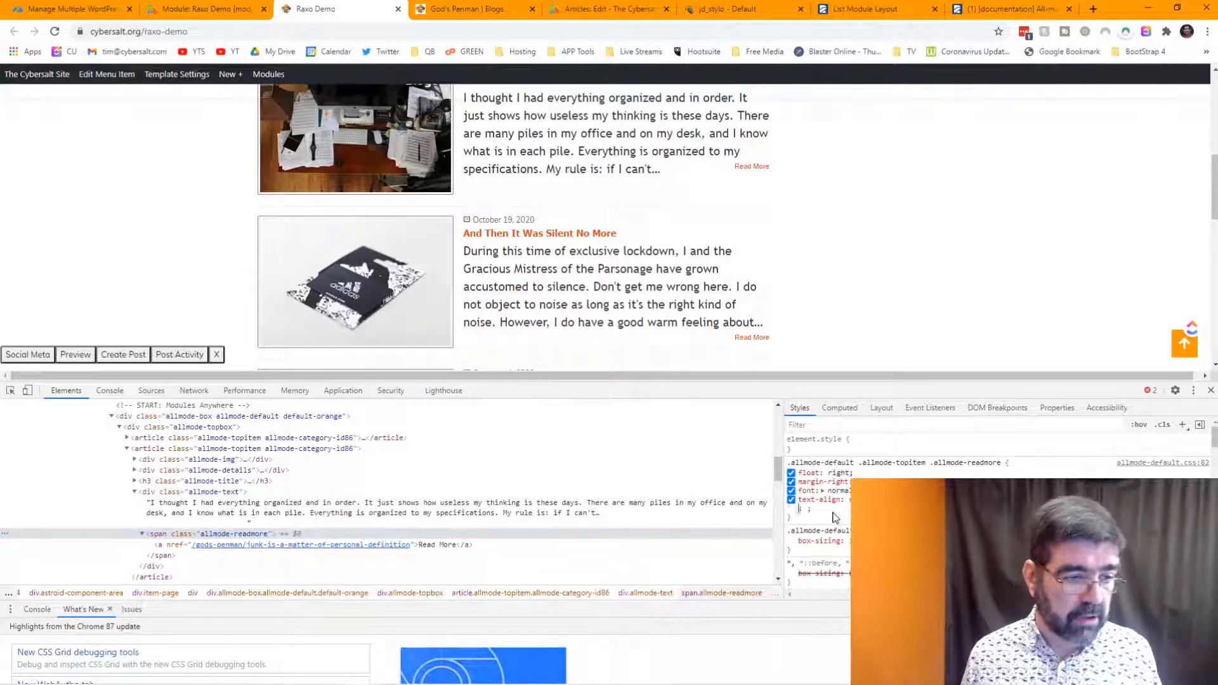
pyautogui.write('block')
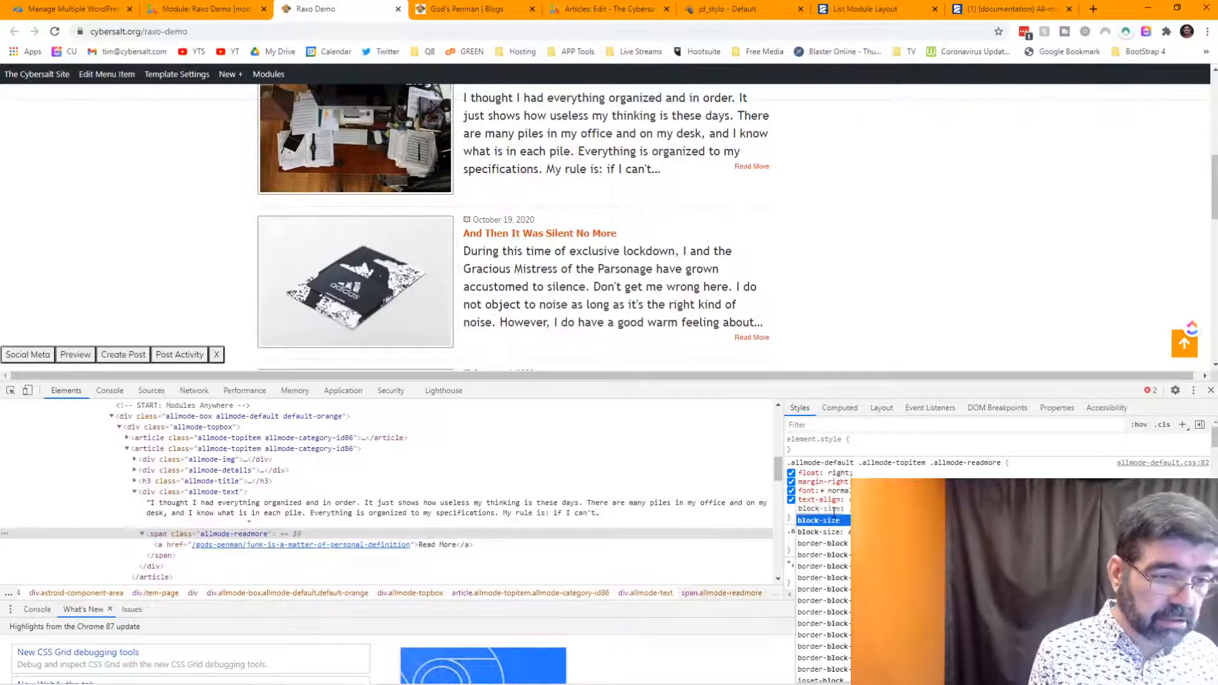
pyautogui.press('Down')
pyautogui.press('Down')
pyautogui.press('Down')
pyautogui.press('Down')
pyautogui.press('Down')
pyautogui.press('Down')
pyautogui.press('Down')
pyautogui.press('Down')
pyautogui.press('Down')
pyautogui.press('Down')
pyautogui.press('Down')
pyautogui.press('Down')
pyautogui.press('Down')
pyautogui.press('Down')
pyautogui.press('Down')
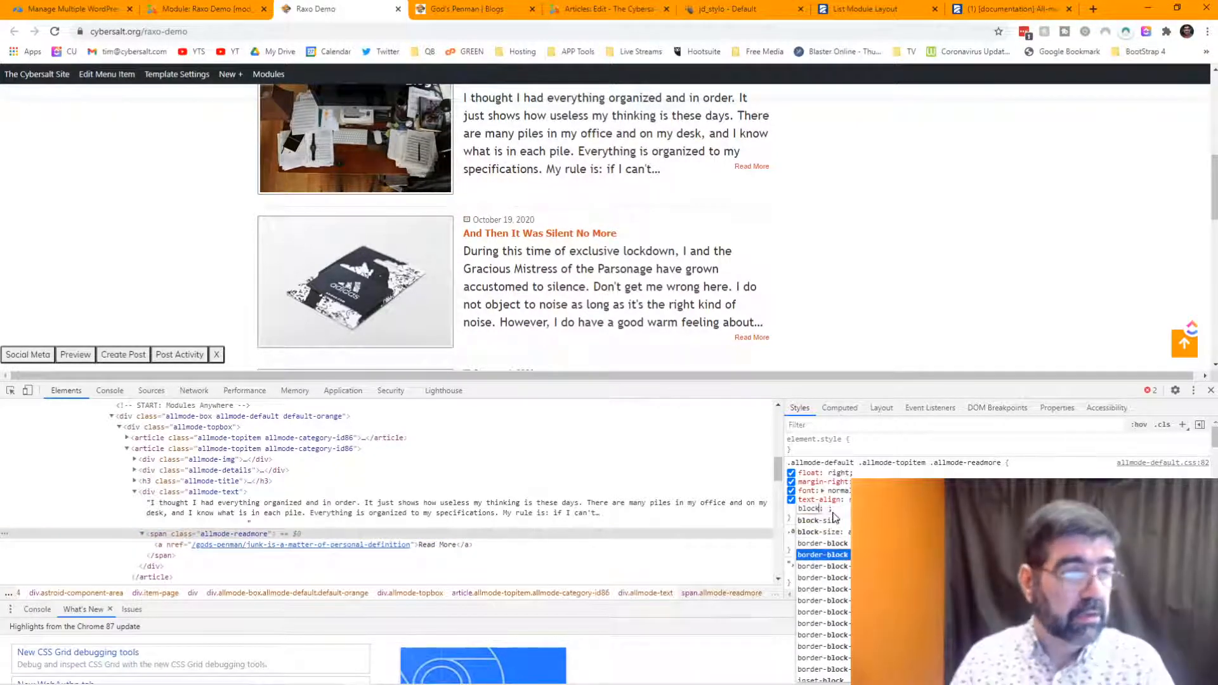
pyautogui.press('Down')
pyautogui.press('Down')
pyautogui.press('Down')
pyautogui.press('Down')
pyautogui.press('Down')
pyautogui.press('Down')
pyautogui.press('Down')
pyautogui.press('Down')
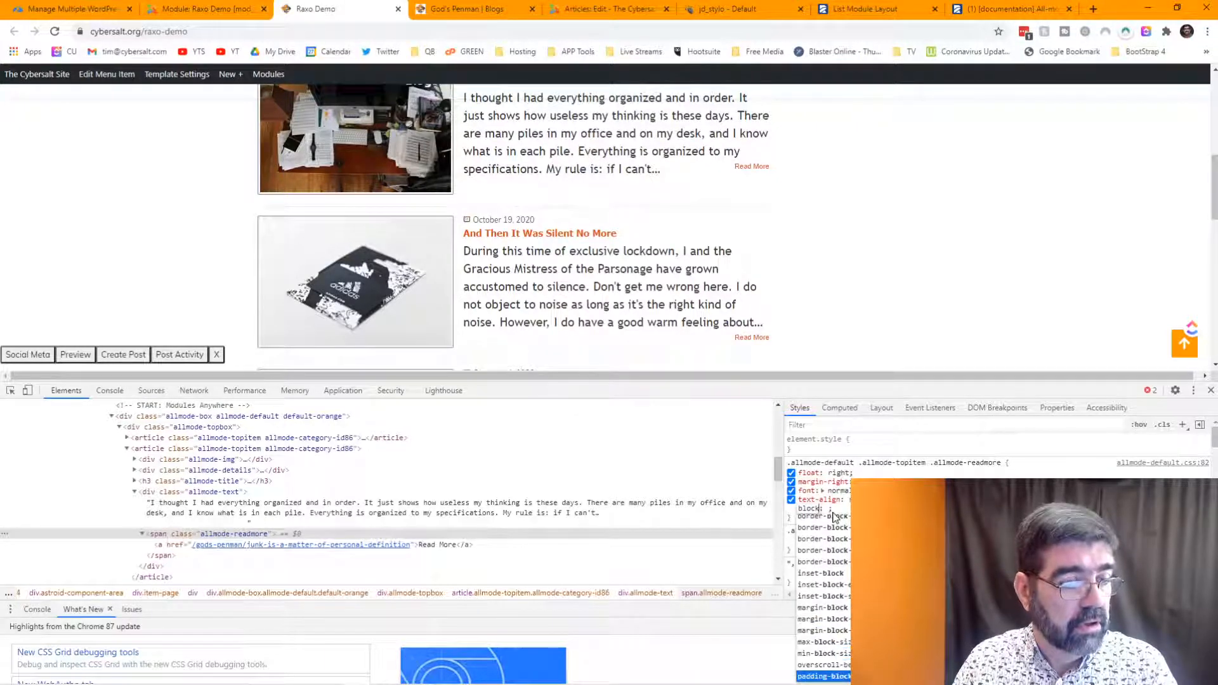
pyautogui.press('Down')
pyautogui.press('Down')
pyautogui.press('Down')
pyautogui.press('Down')
pyautogui.press('Down')
pyautogui.press('Down')
pyautogui.press('Down')
pyautogui.press('Down')
pyautogui.press('Down')
pyautogui.press('Down')
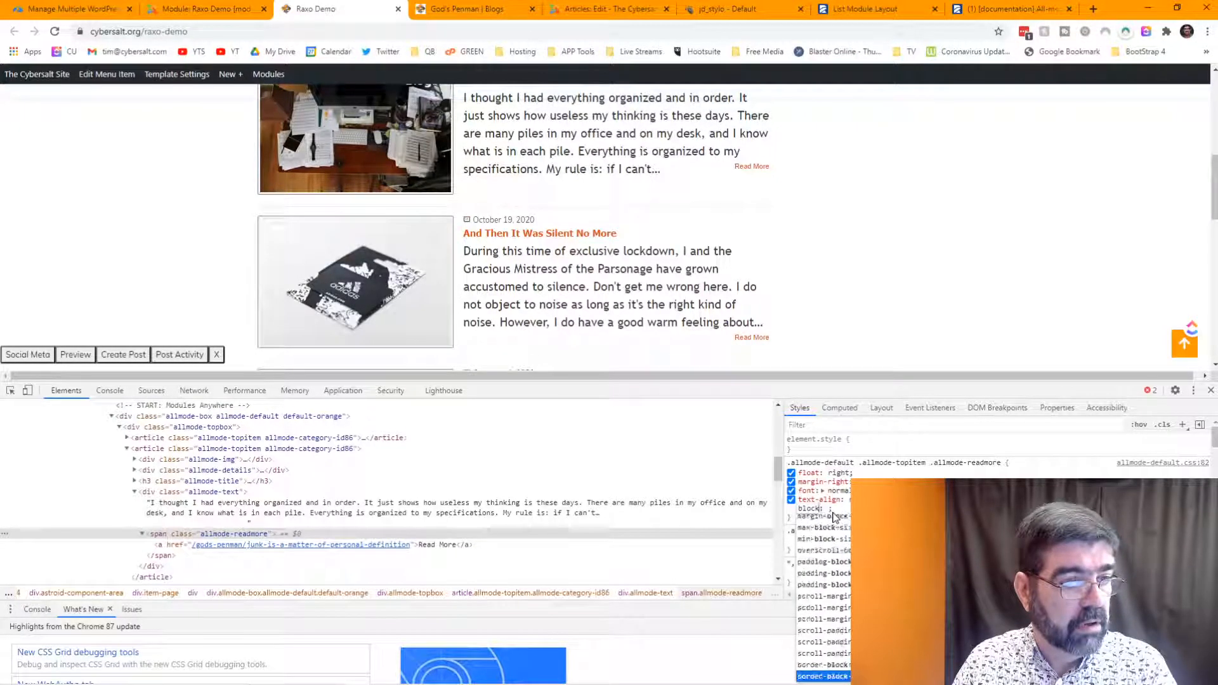
pyautogui.press('Down')
pyautogui.press('Down')
pyautogui.press('Down')
pyautogui.press('Down')
pyautogui.press('Down')
pyautogui.press('Down')
pyautogui.press('Down')
pyautogui.press('Down')
pyautogui.press('Down')
pyautogui.press('Down')
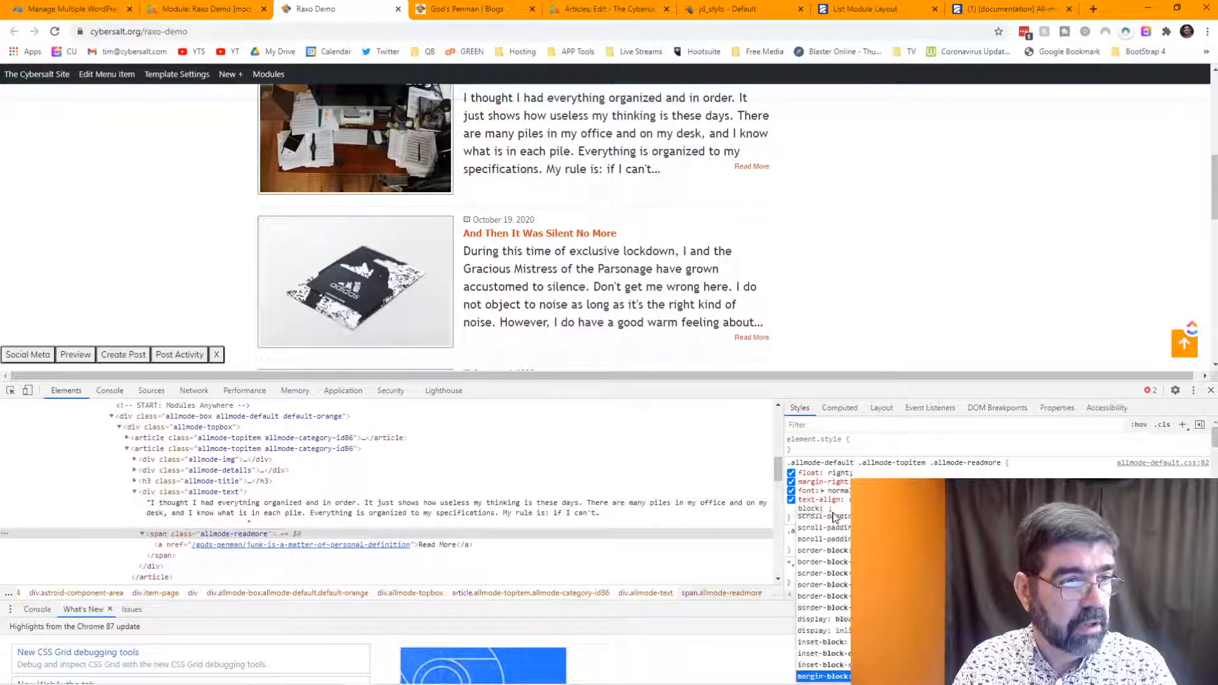
pyautogui.press('Down')
pyautogui.press('Down')
pyautogui.press('Down')
pyautogui.press('Down')
pyautogui.press('Down')
pyautogui.press('Down')
pyautogui.press('Down')
pyautogui.press('Down')
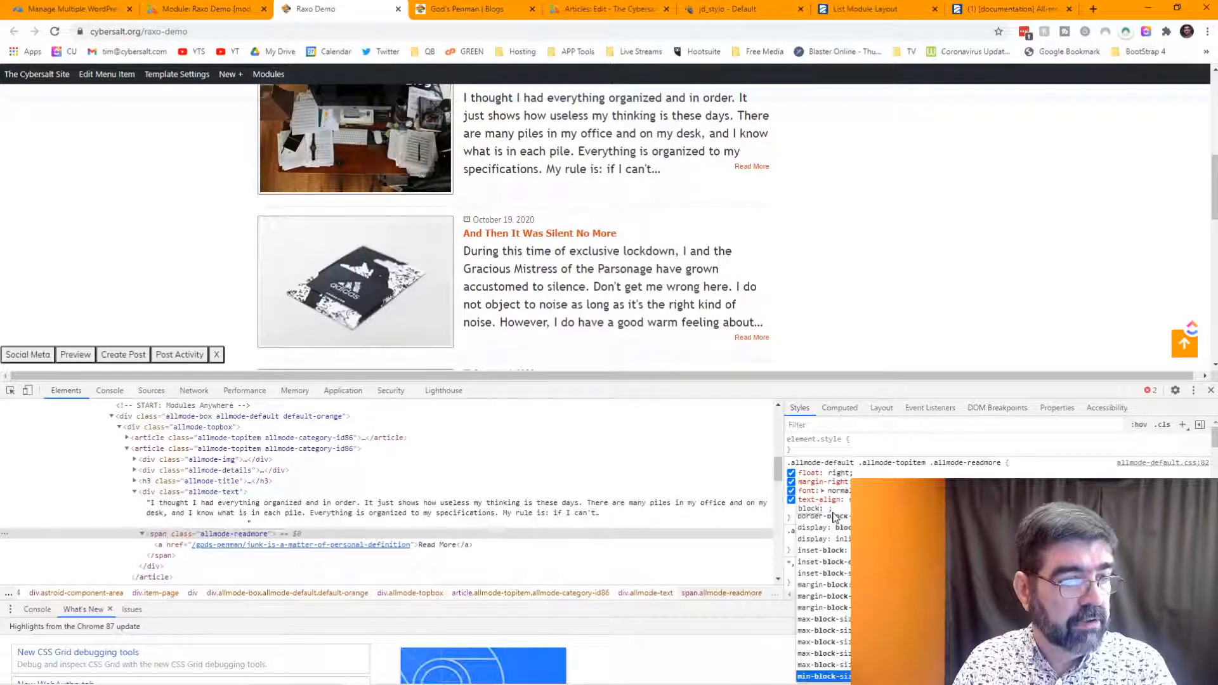
pyautogui.press('Down')
pyautogui.press('Down')
pyautogui.press('Down')
pyautogui.press('Down')
pyautogui.press('Down')
pyautogui.press('Down')
pyautogui.press('Down')
pyautogui.press('Down')
pyautogui.press('Down')
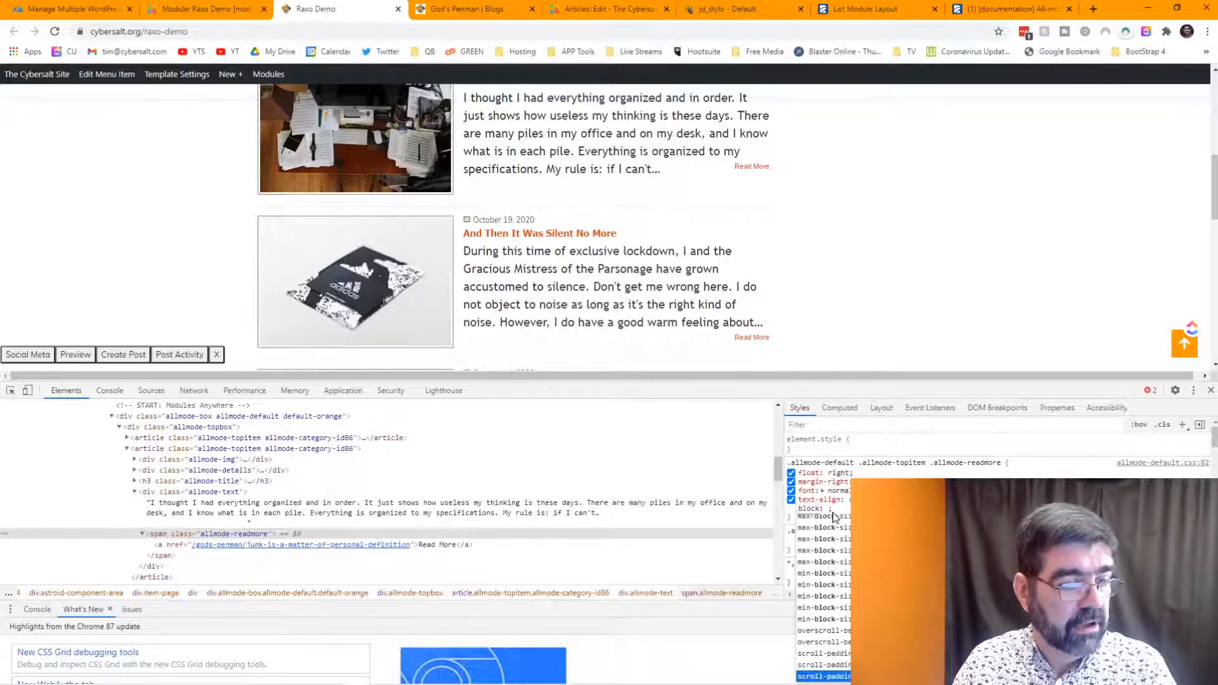
pyautogui.press('Down')
pyautogui.press('Down')
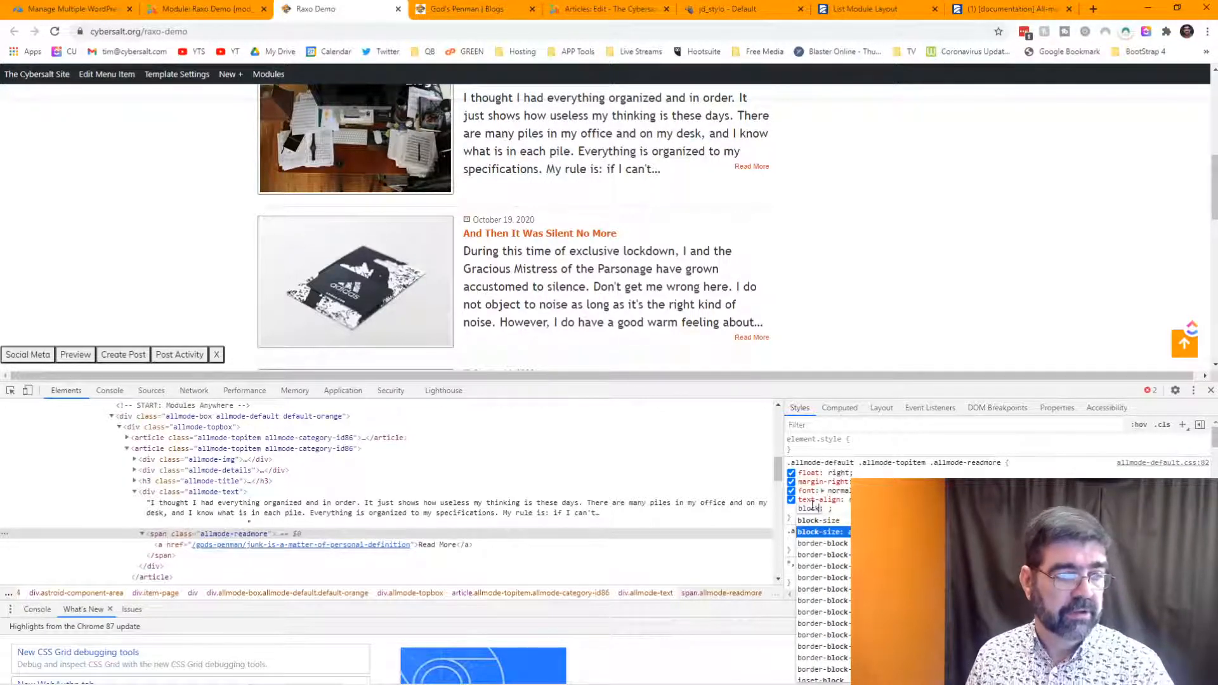
pyautogui.press('Escape')
# - Preview display values block, contents, flex, inline, none, table and webkit on the Read More wrapper
pyautogui.write('display')
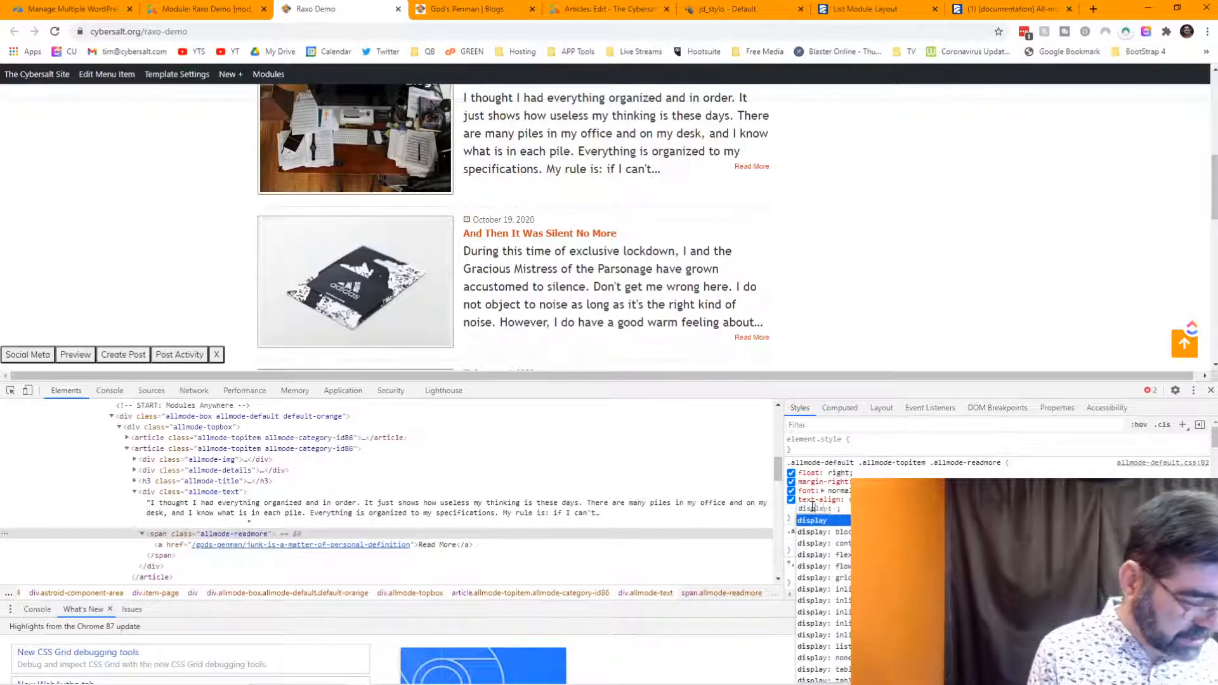
pyautogui.press('Down')
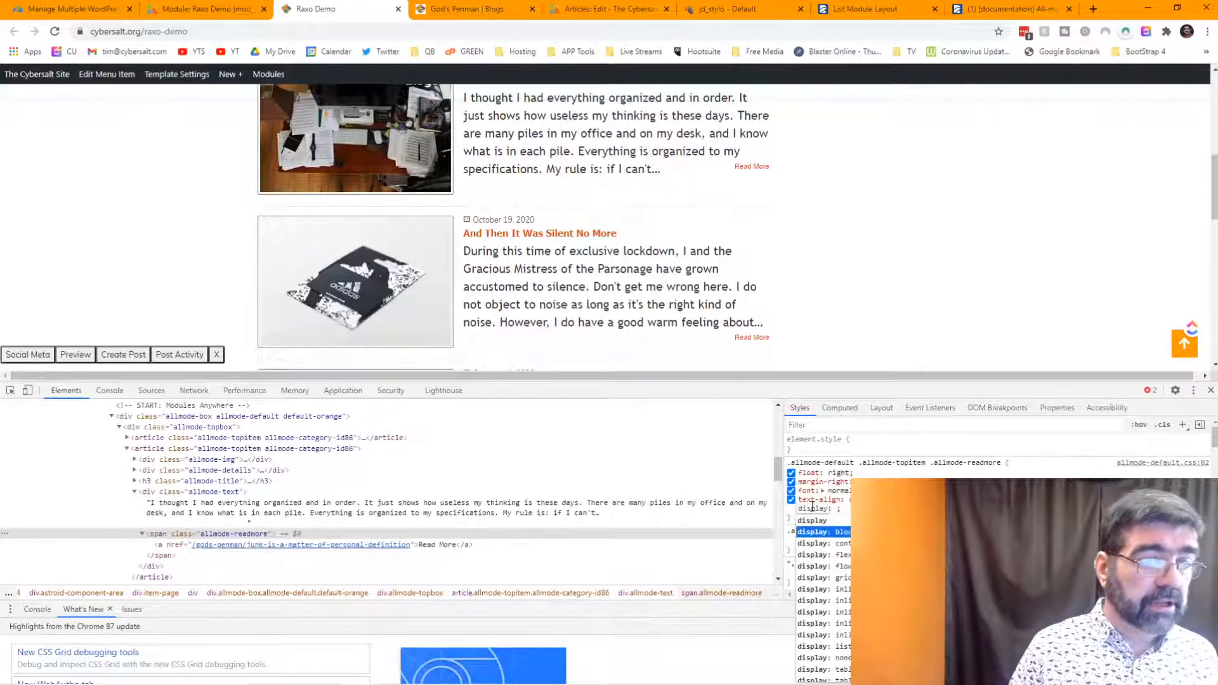
pyautogui.press('Down')
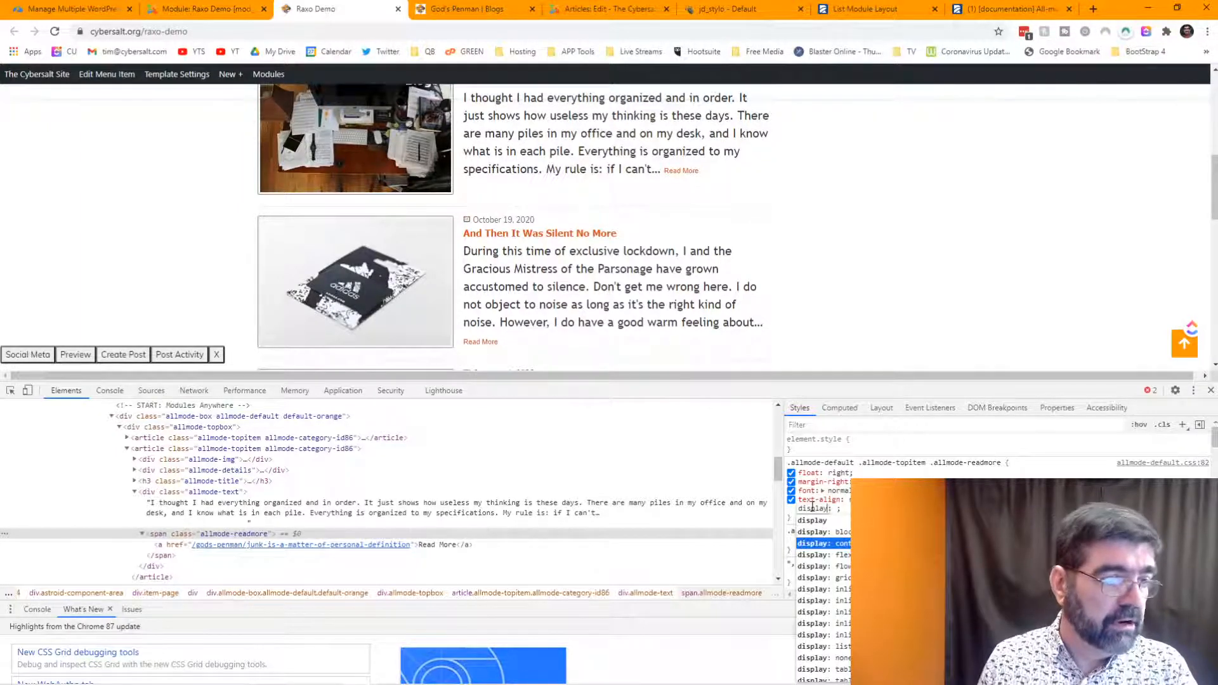
pyautogui.scroll(-2, 736, 257)
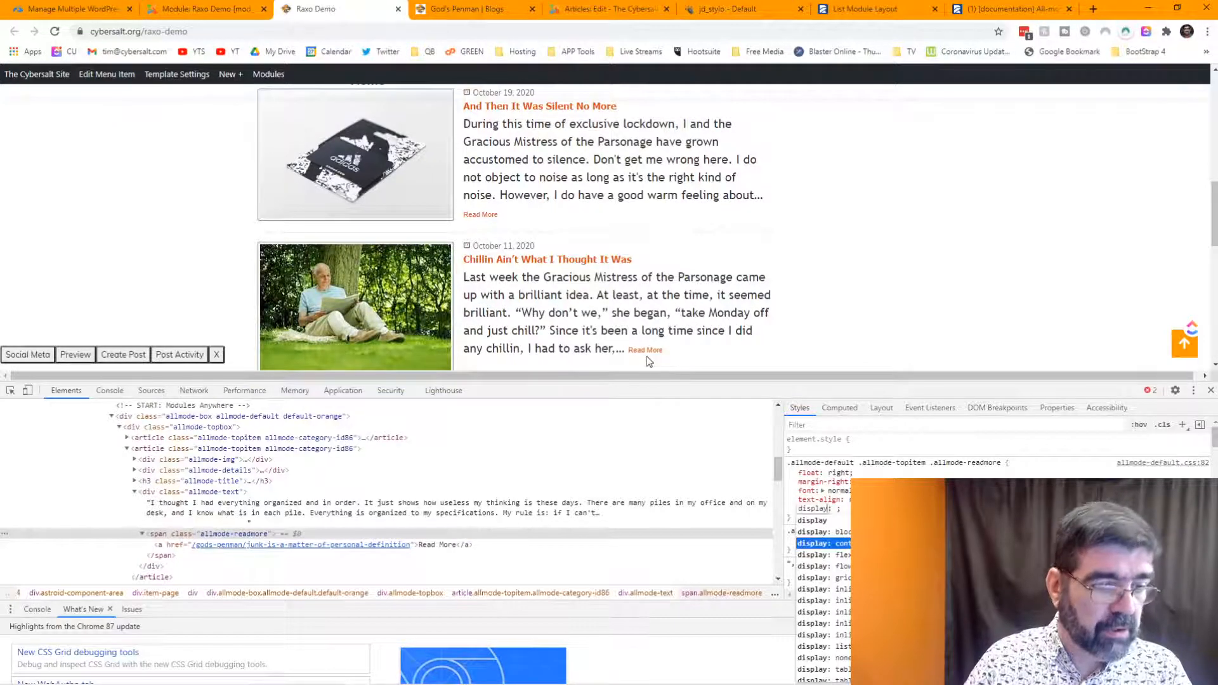
pyautogui.press('Down')
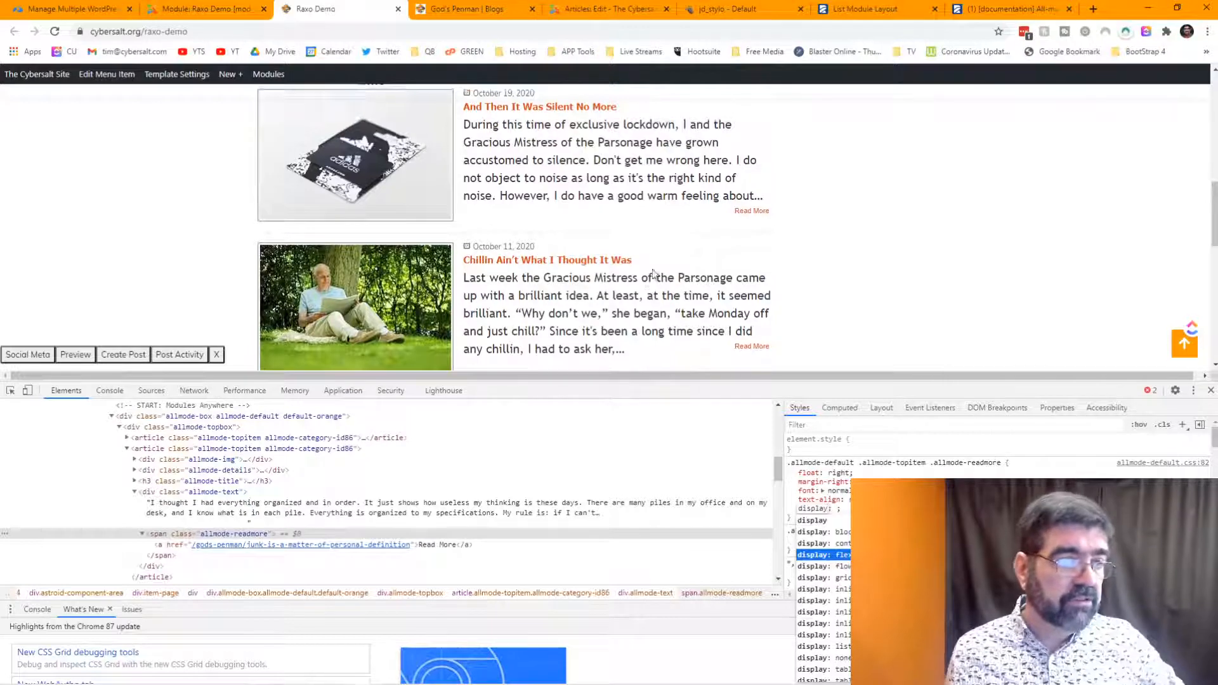
pyautogui.scroll(5, 654, 274)
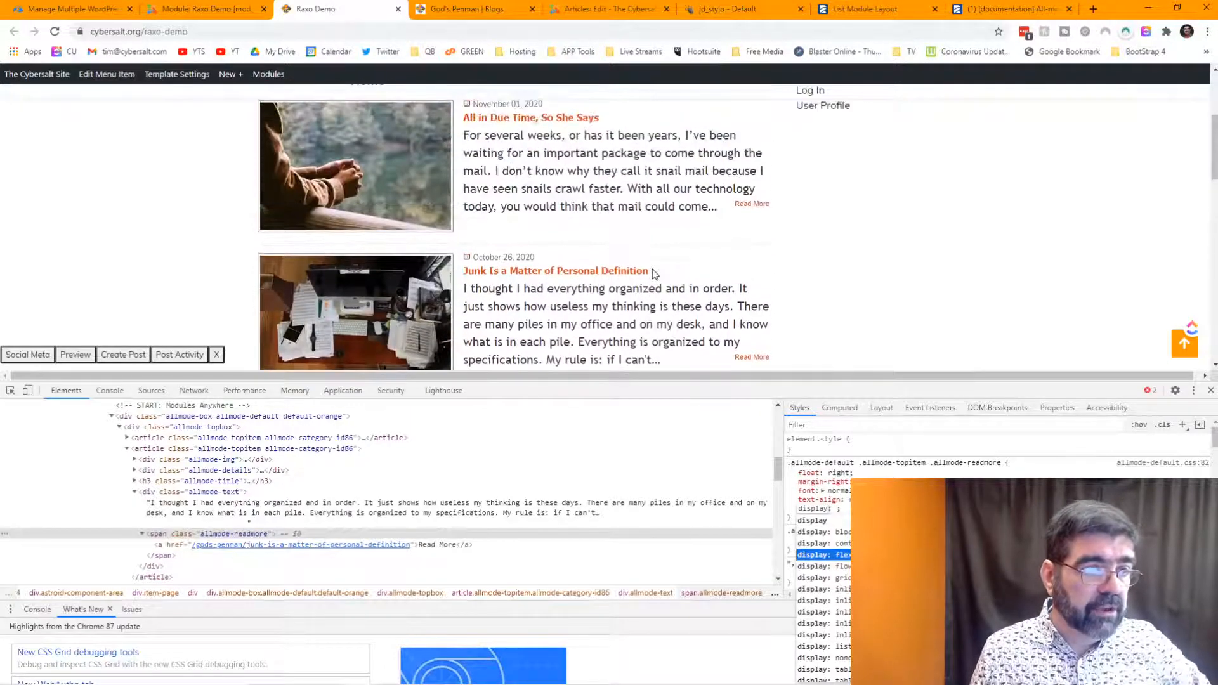
pyautogui.scroll(-4, 654, 274)
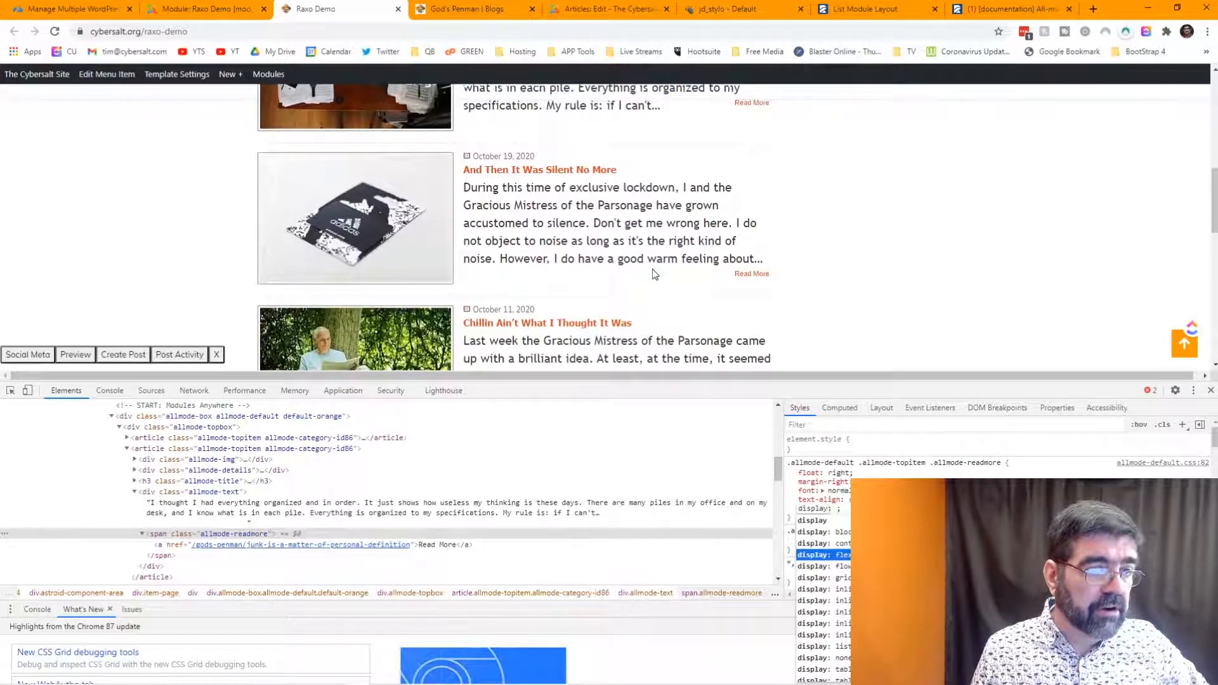
pyautogui.scroll(2, 654, 273)
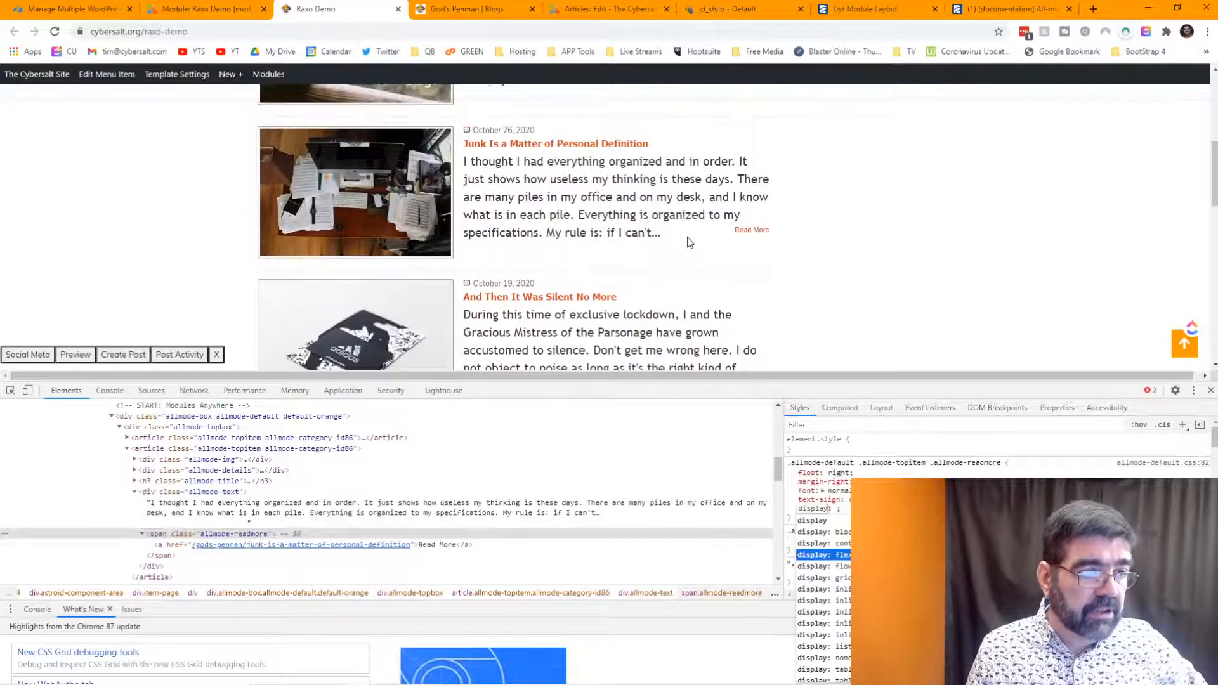
pyautogui.press('Down')
pyautogui.press('Down')
pyautogui.press('Down')
pyautogui.press('Down')
pyautogui.press('Down')
pyautogui.press('Down')
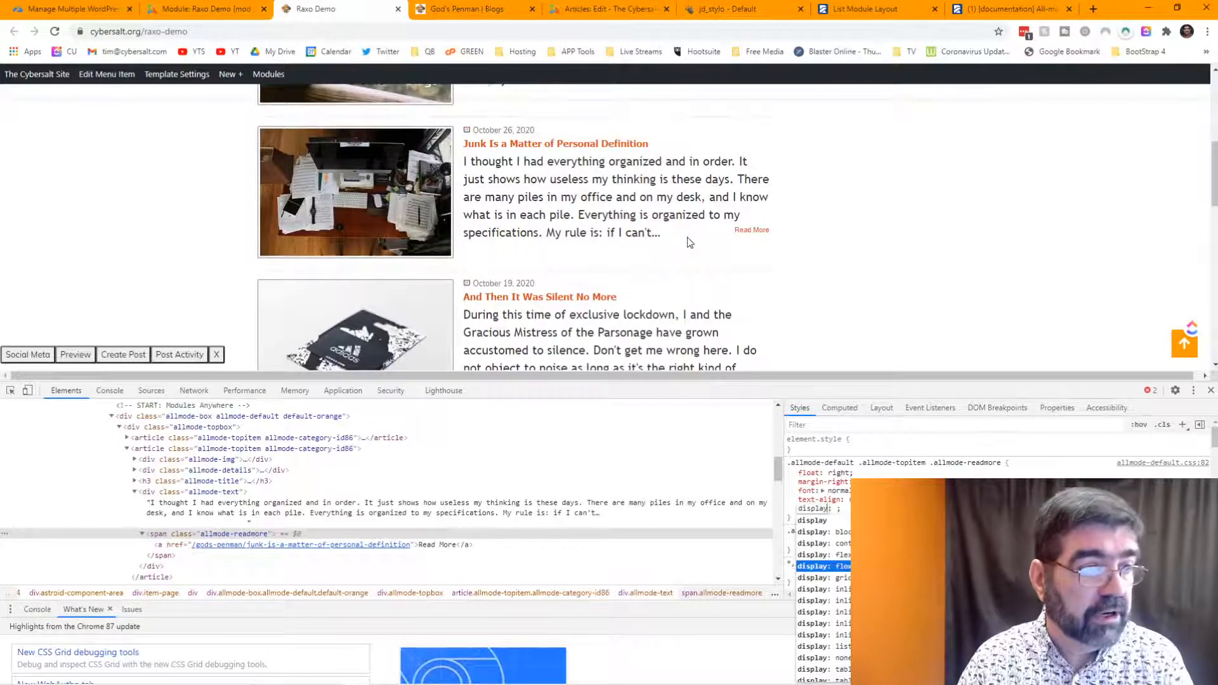
pyautogui.press('Down')
pyautogui.press('Down')
pyautogui.press('Down')
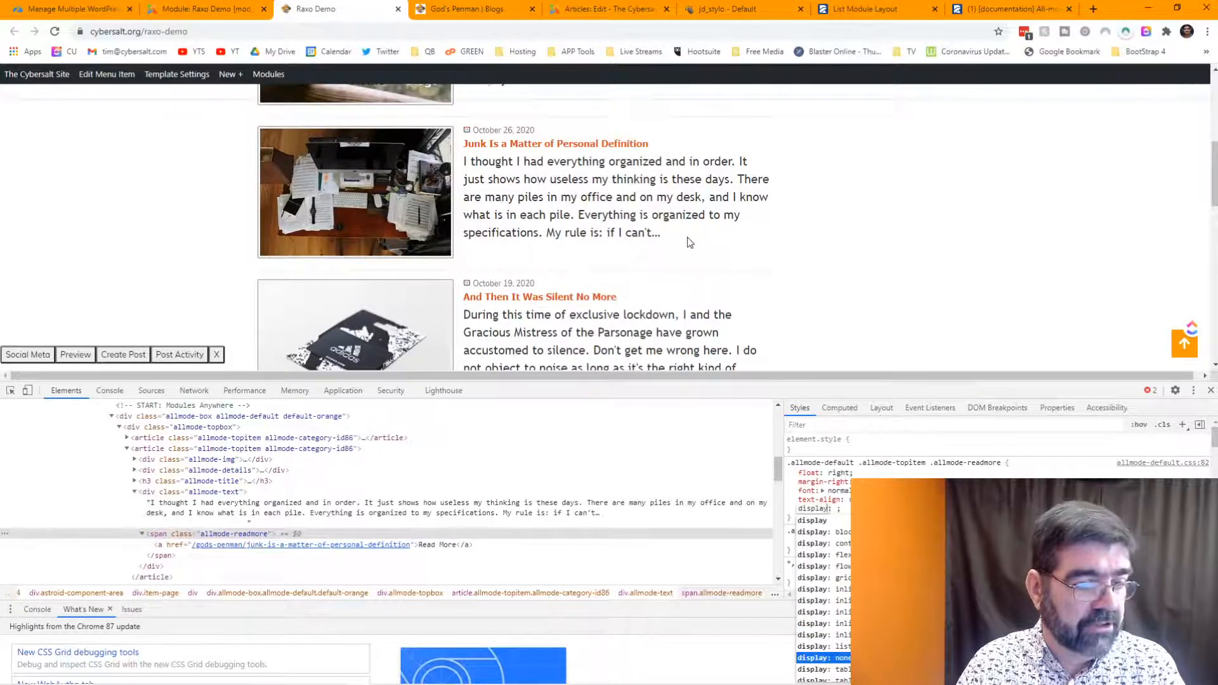
pyautogui.press('Down')
pyautogui.press('Down')
pyautogui.press('Down')
pyautogui.press('Down')
pyautogui.press('Down')
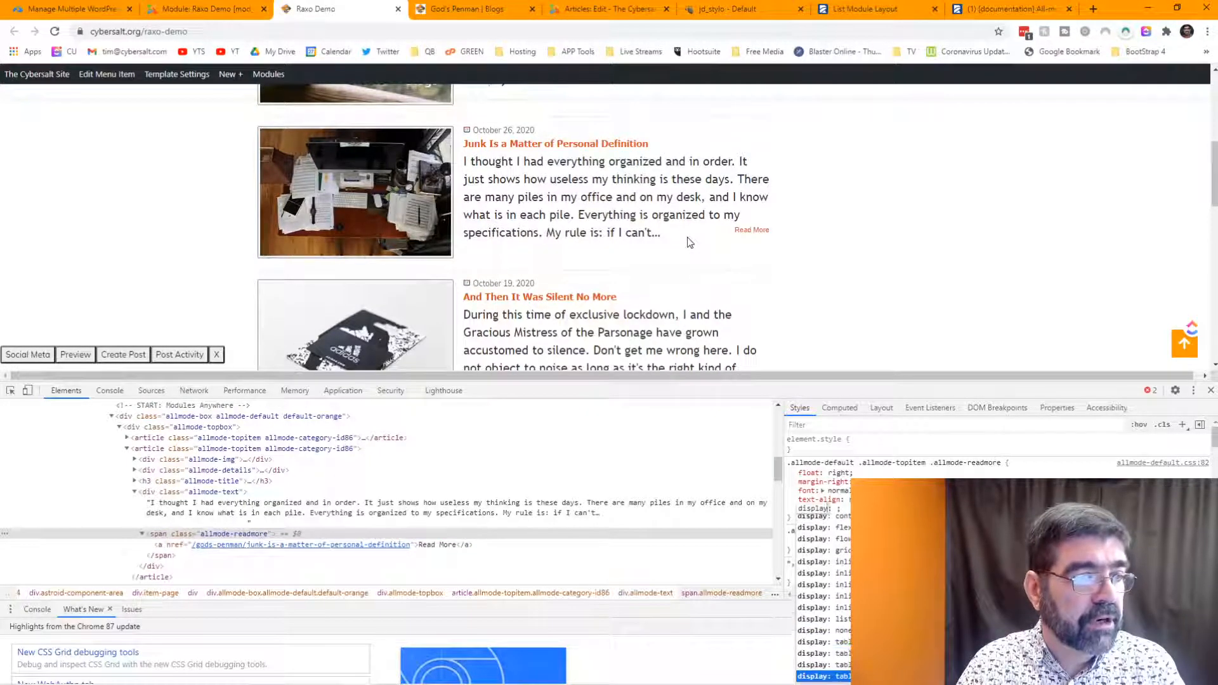
pyautogui.press('Down')
pyautogui.press('Down')
pyautogui.press('Down')
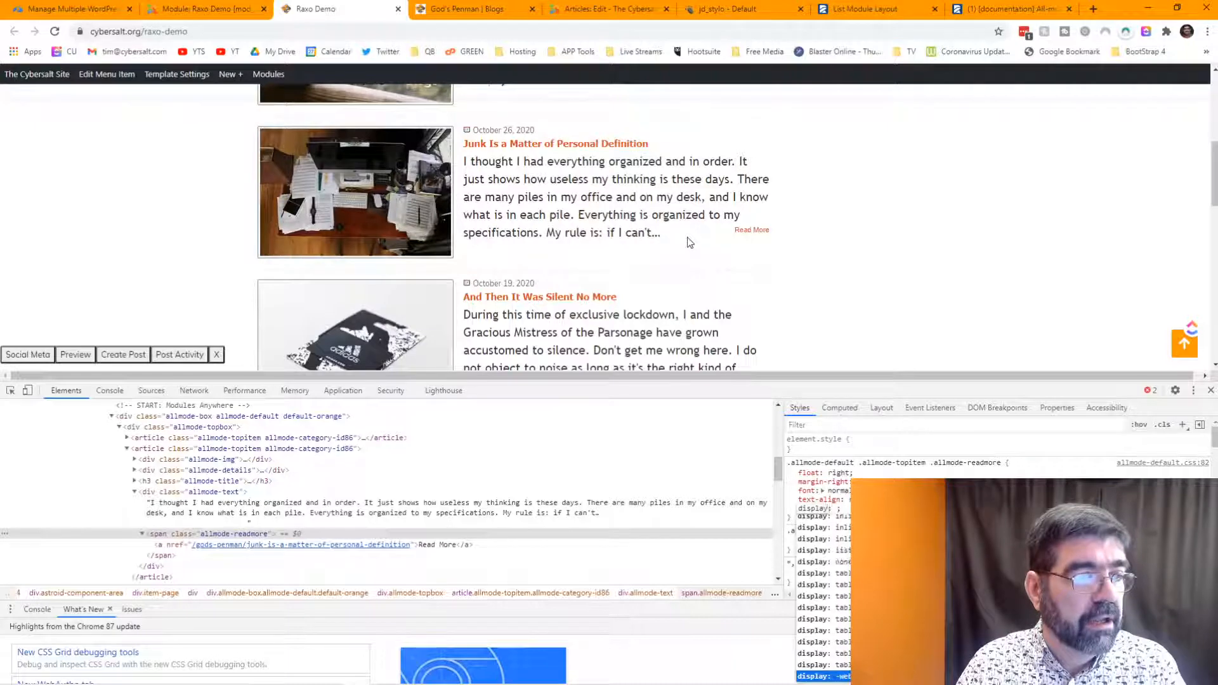
pyautogui.press('Down')
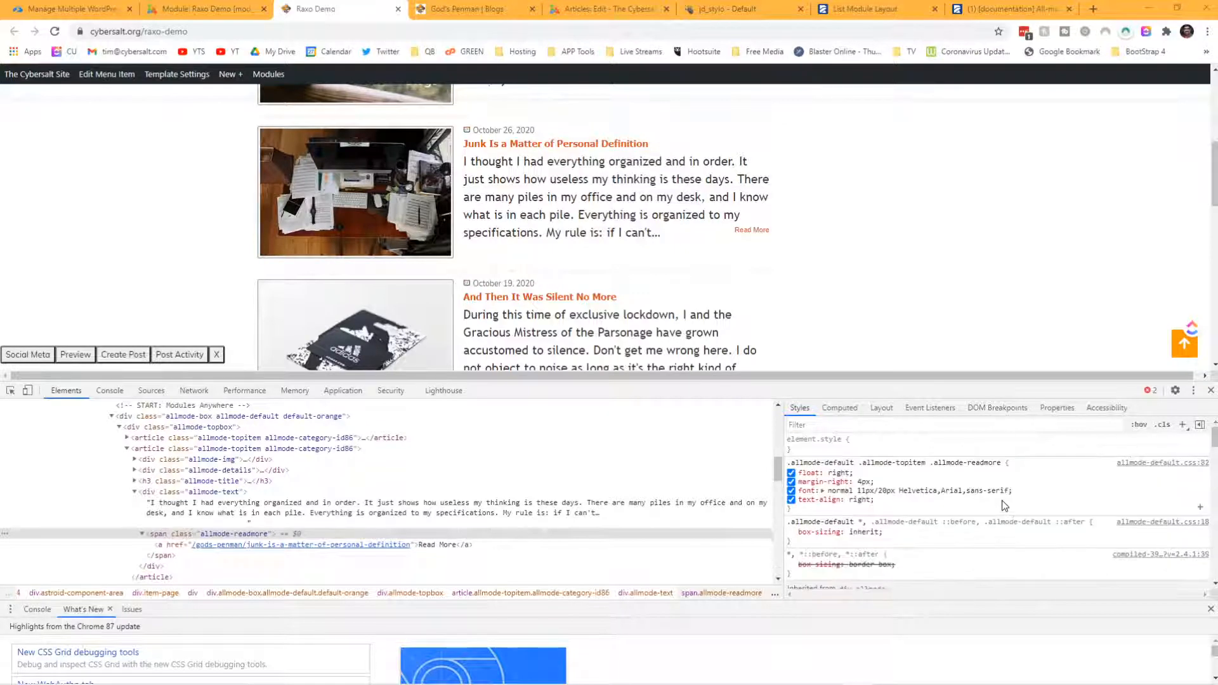
# - Start another 'block' property on the readmore rule and close DevTools
pyautogui.click(874, 508)
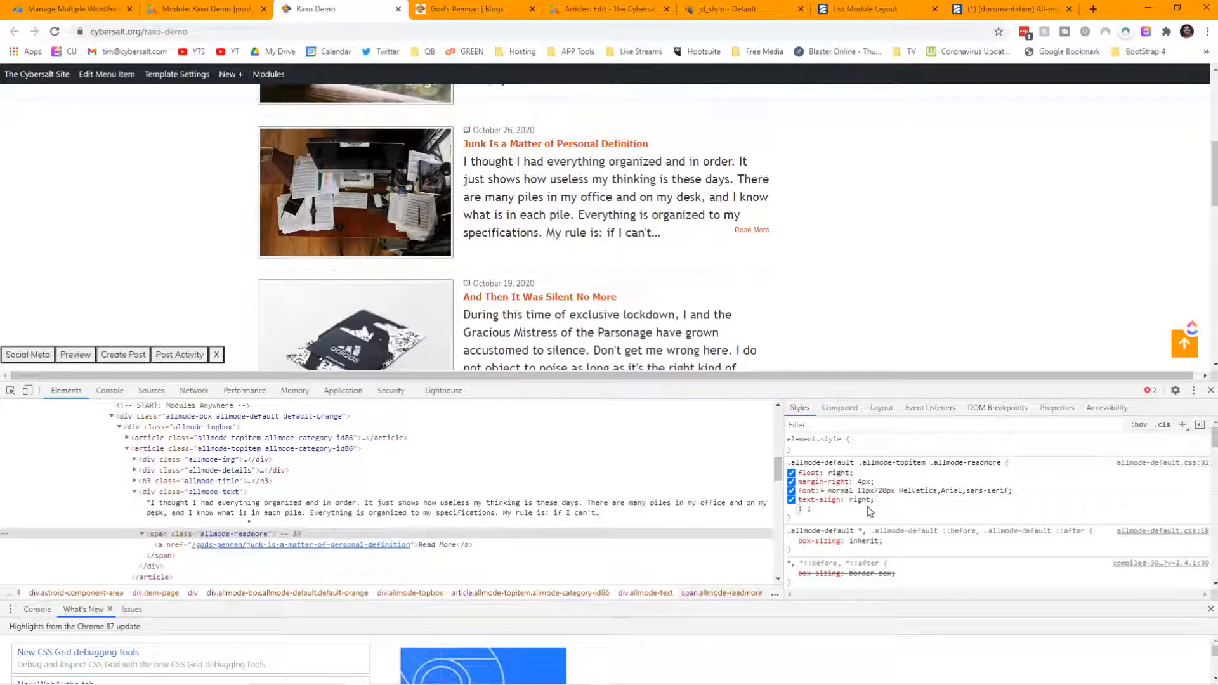
pyautogui.write('block')
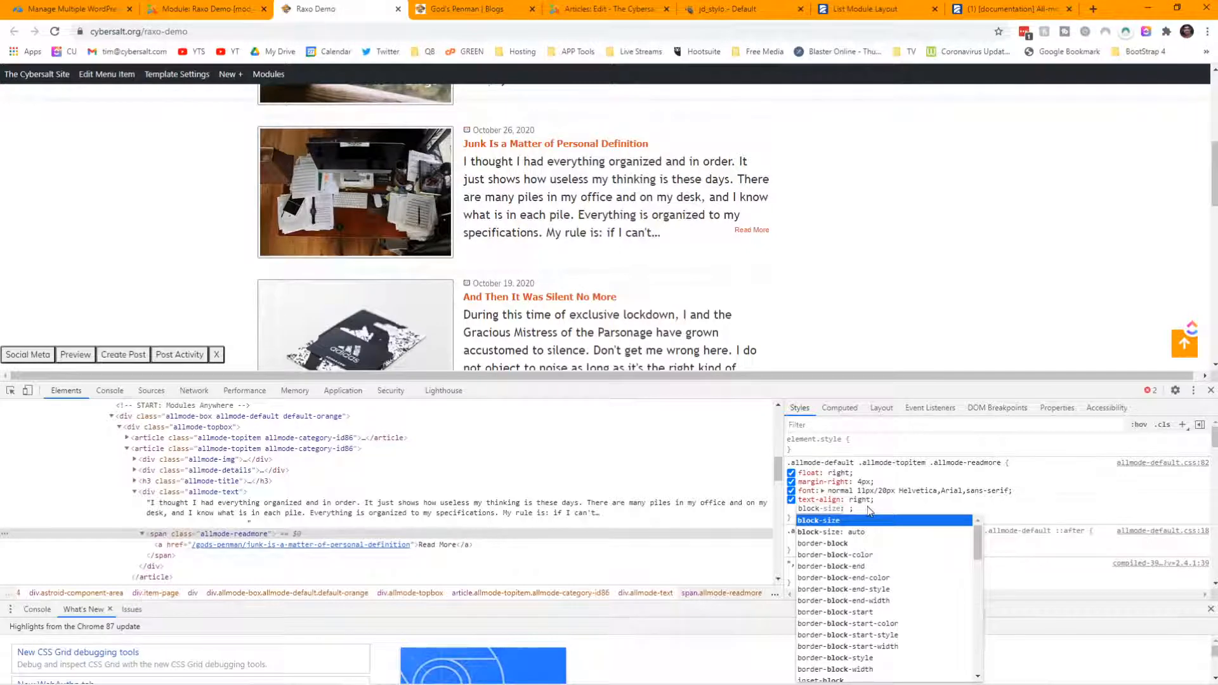
pyautogui.press('F12')
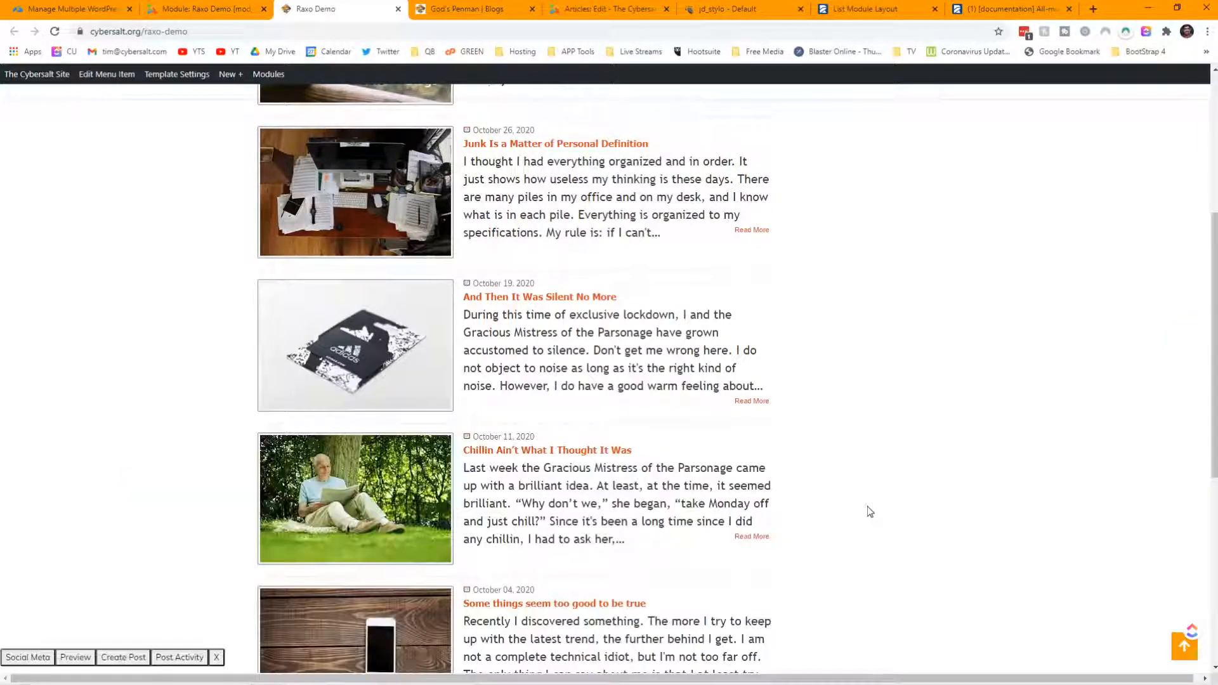
# - Reopen DevTools and inspect the wrapping span of a Read More link
pyautogui.press('F12')
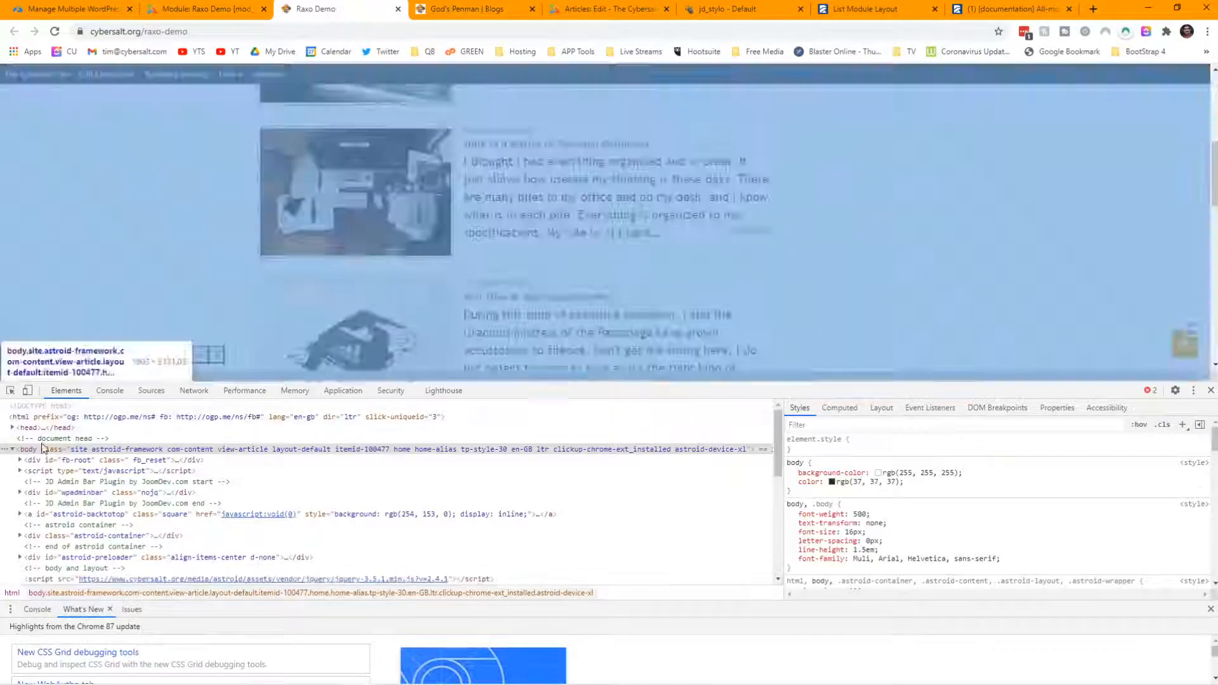
pyautogui.click(11, 390)
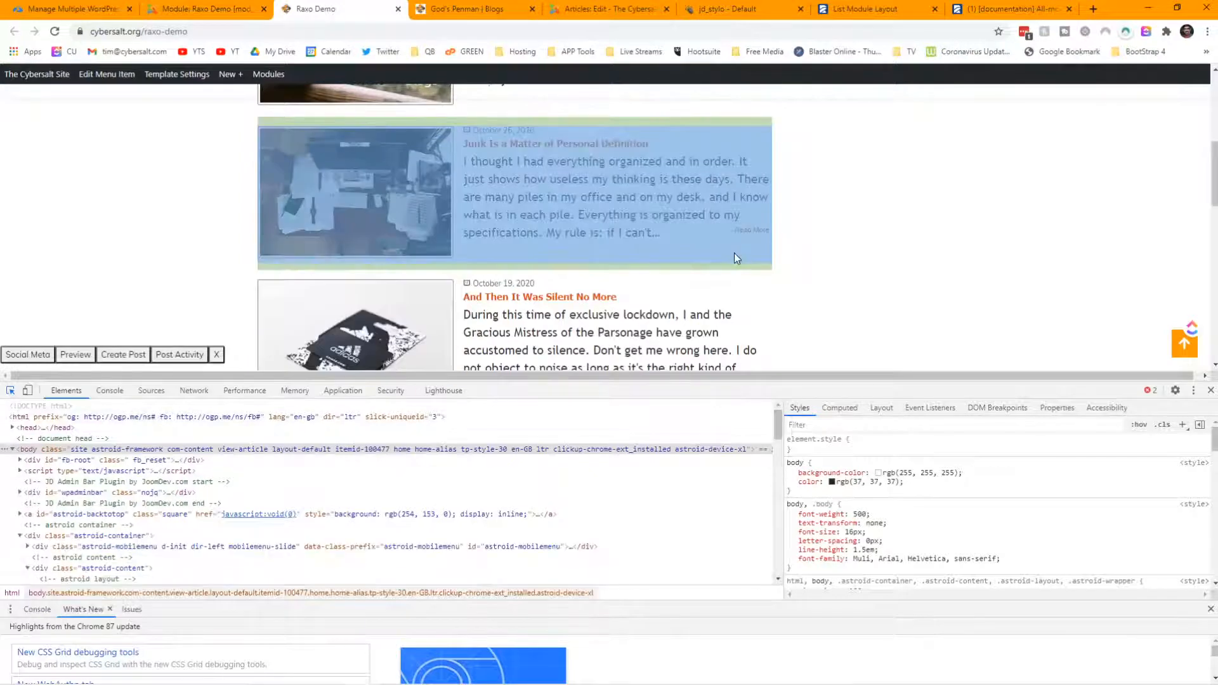
pyautogui.click(733, 253)
pyautogui.click(10, 390)
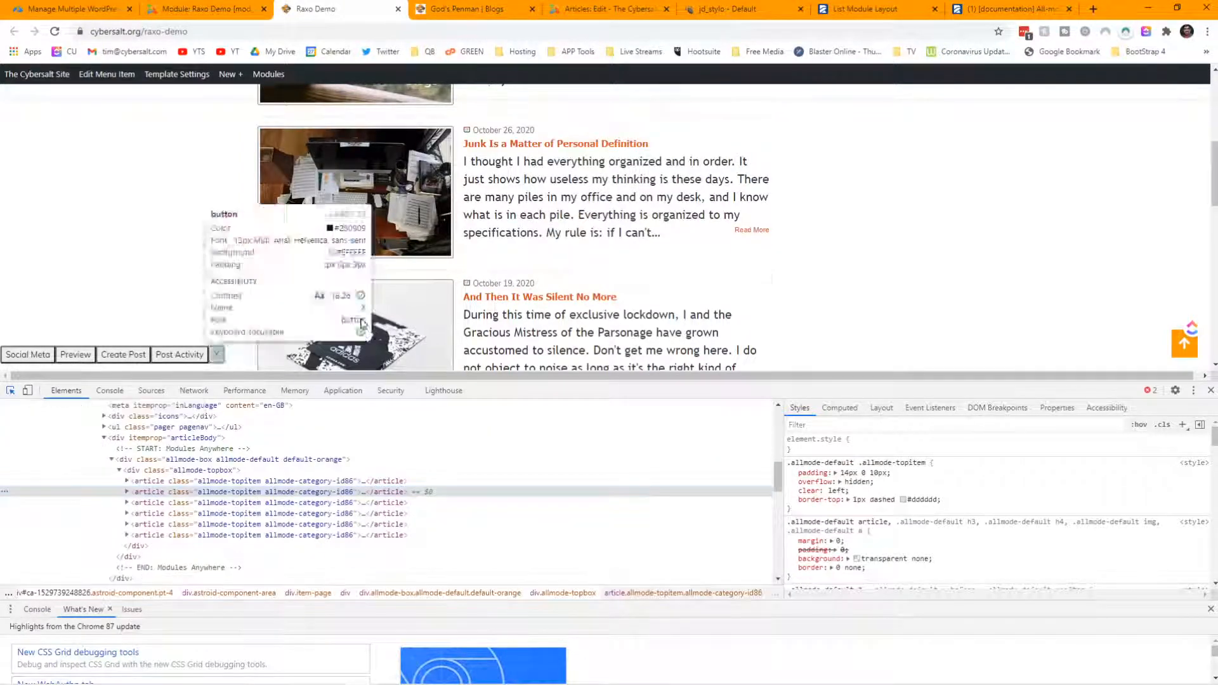
pyautogui.click(751, 230)
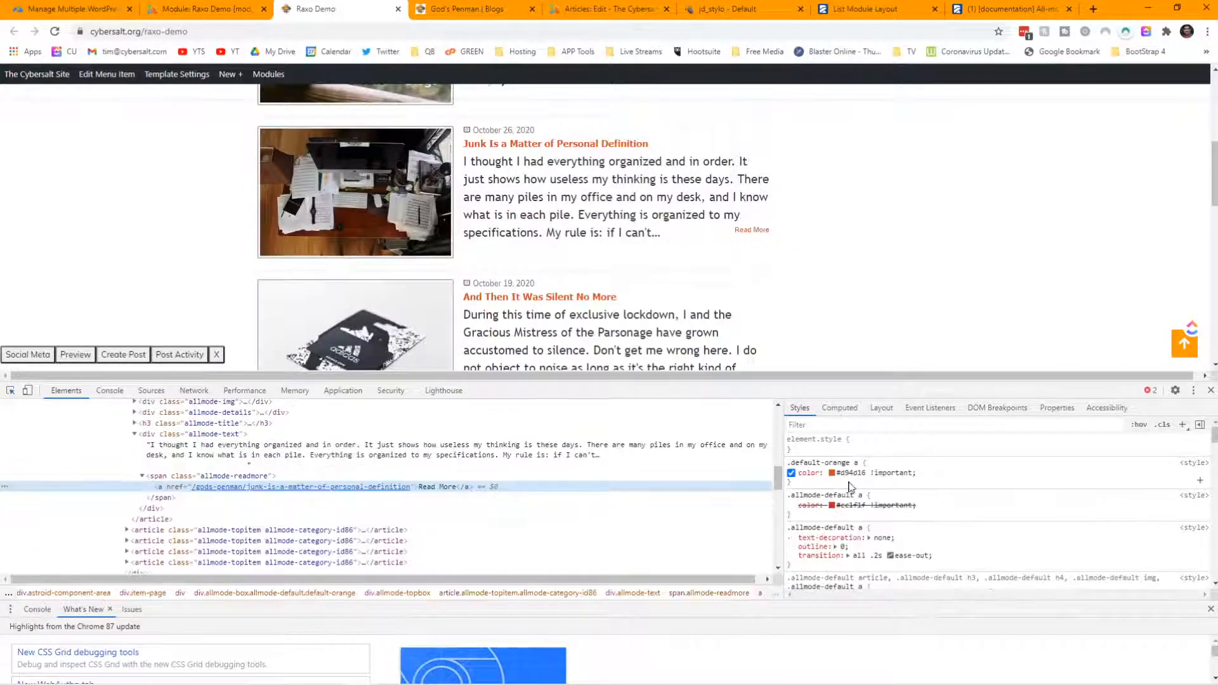
pyautogui.click(165, 478)
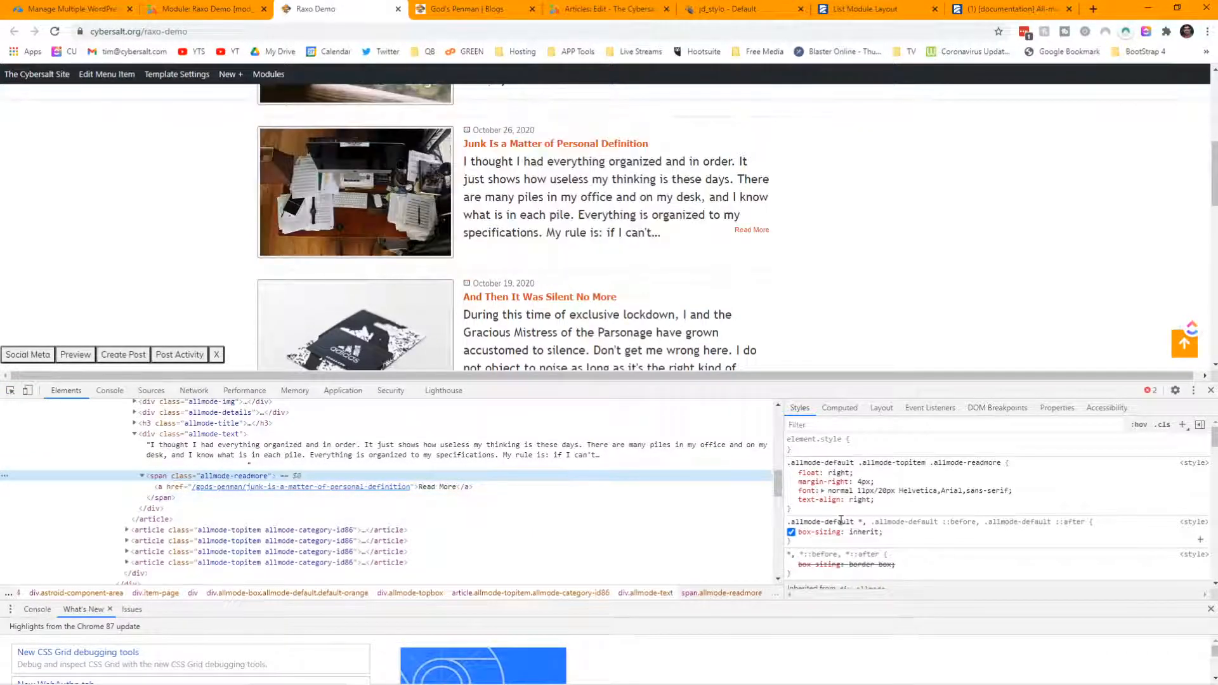
# - Add display: contents to the allmode-readmore rule so Read More sits inline
pyautogui.click(829, 514)
pyautogui.write('display')
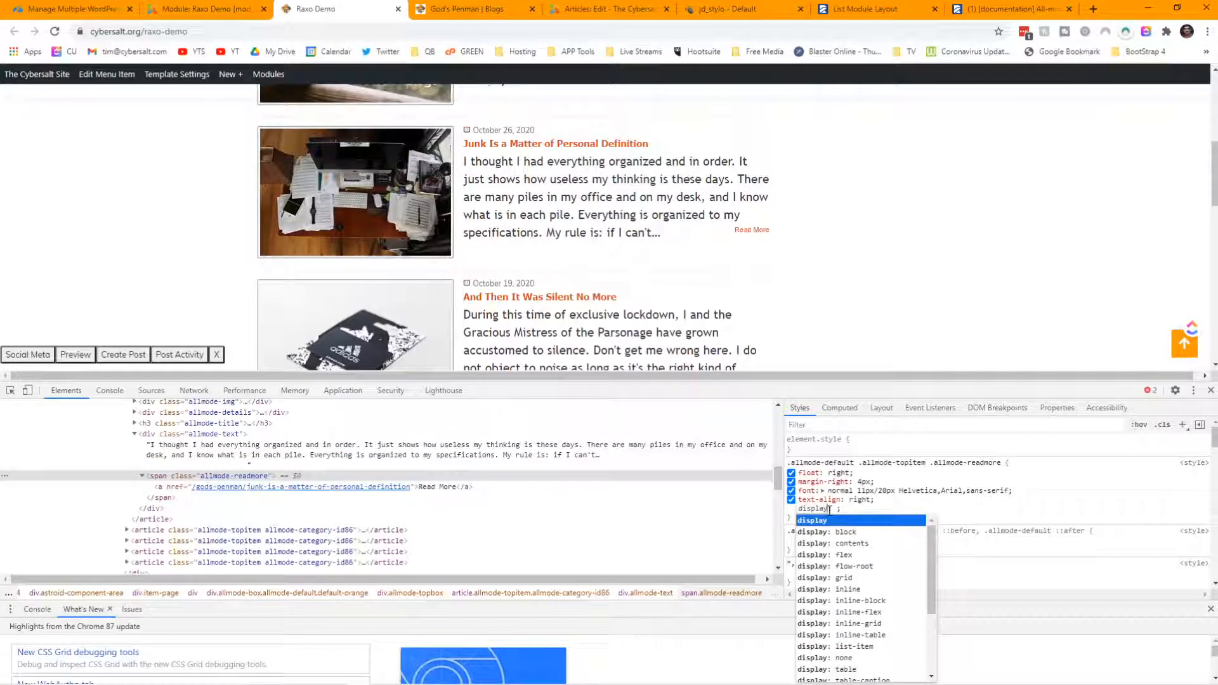
pyautogui.press('Down')
pyautogui.press('Down')
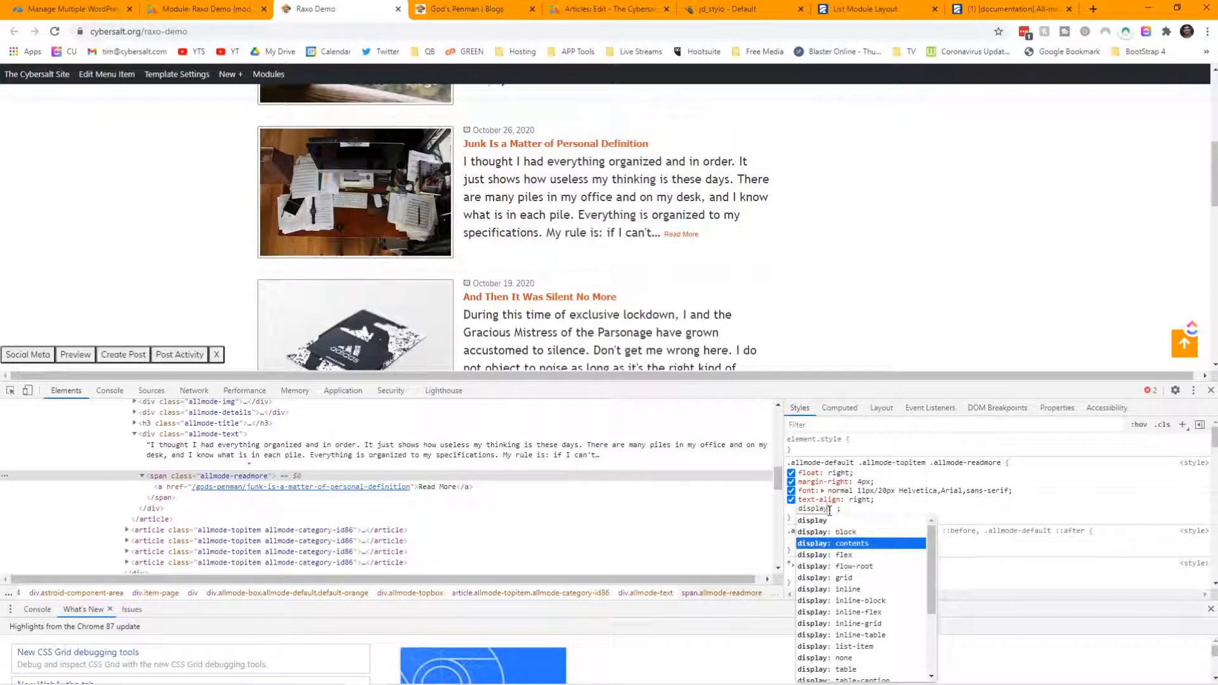
pyautogui.press('Down')
pyautogui.press('Down')
pyautogui.press('Down')
pyautogui.press('Down')
pyautogui.press('Down')
pyautogui.press('Down')
pyautogui.press('Down')
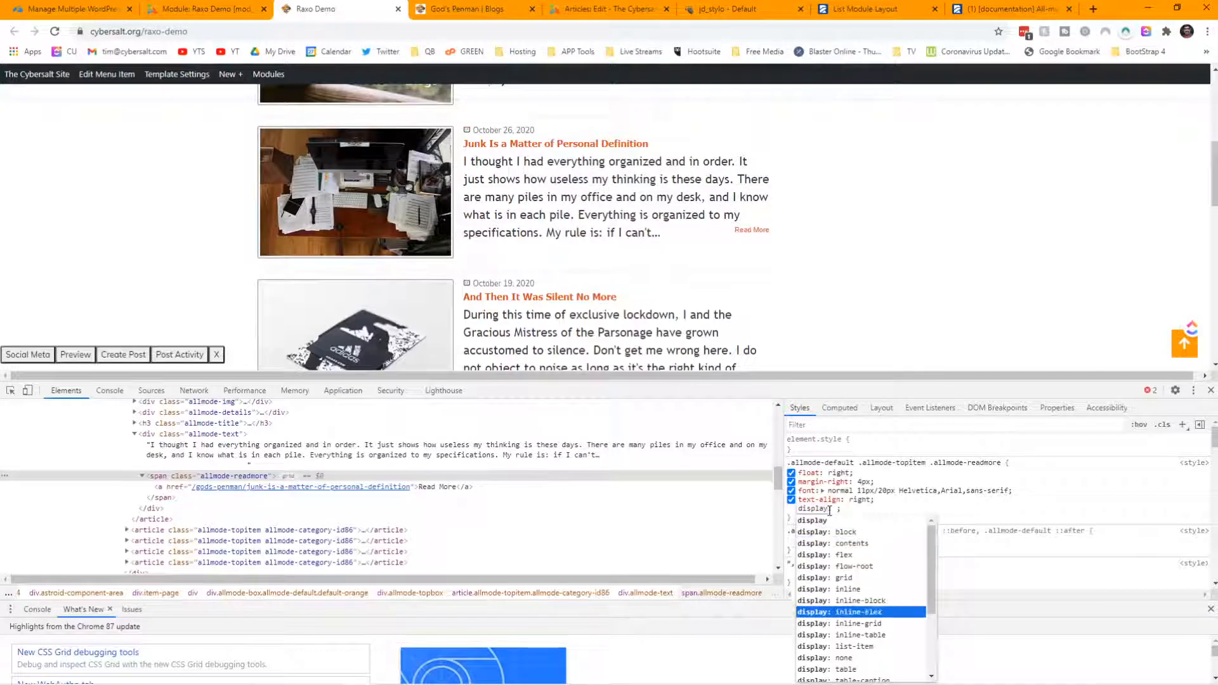
pyautogui.press('Up')
pyautogui.press('Up')
pyautogui.press('Up')
pyautogui.press('Up')
pyautogui.press('Up')
pyautogui.press('Up')
pyautogui.press('Up')
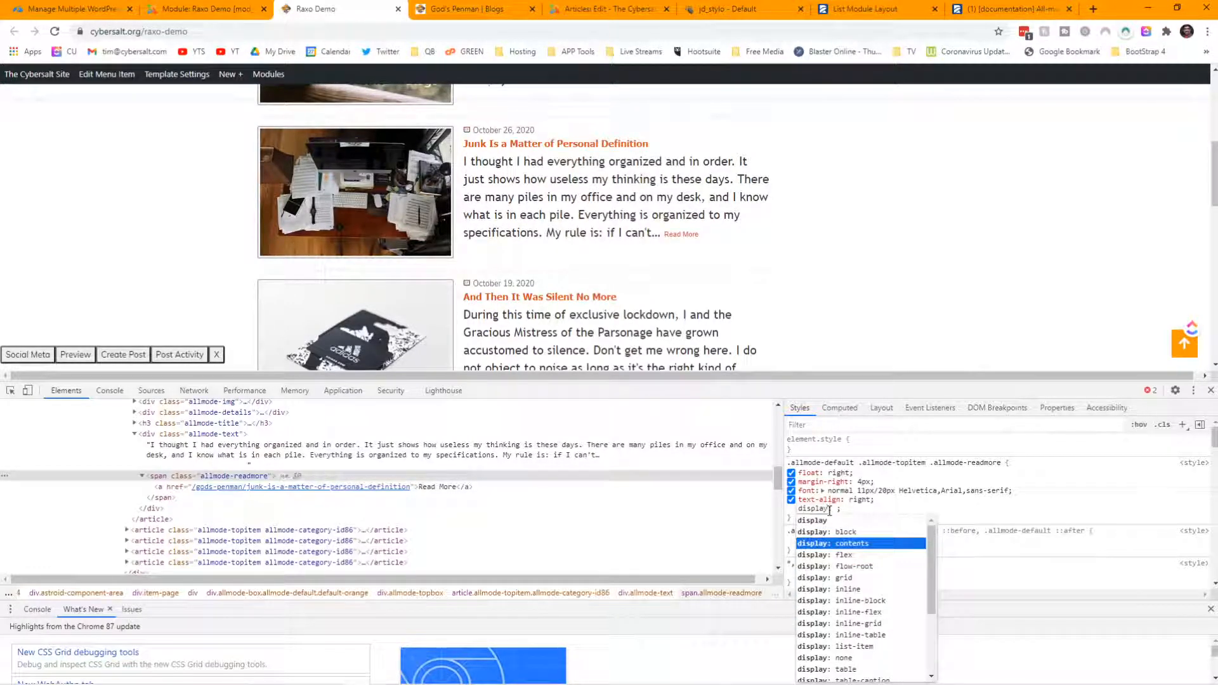
pyautogui.press('Down')
pyautogui.press('Down')
pyautogui.press('Down')
pyautogui.press('Down')
pyautogui.press('Down')
pyautogui.press('Down')
pyautogui.press('Down')
pyautogui.press('Down')
pyautogui.press('Down')
pyautogui.press('Down')
pyautogui.press('Down')
pyautogui.press('Down')
pyautogui.press('Down')
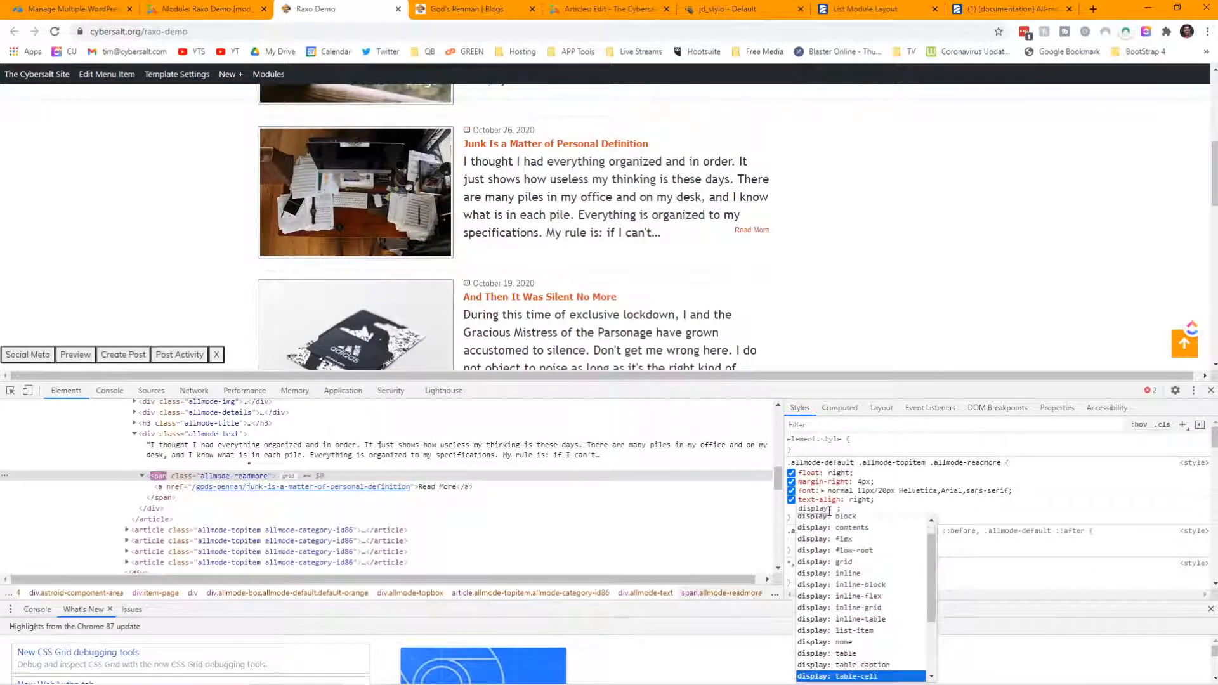
pyautogui.press('Down')
pyautogui.press('Down')
pyautogui.press('Down')
pyautogui.press('Down')
pyautogui.press('Down')
pyautogui.press('Down')
pyautogui.press('Down')
pyautogui.press('Down')
pyautogui.press('Down')
pyautogui.press('Down')
pyautogui.press('Down')
pyautogui.press('Down')
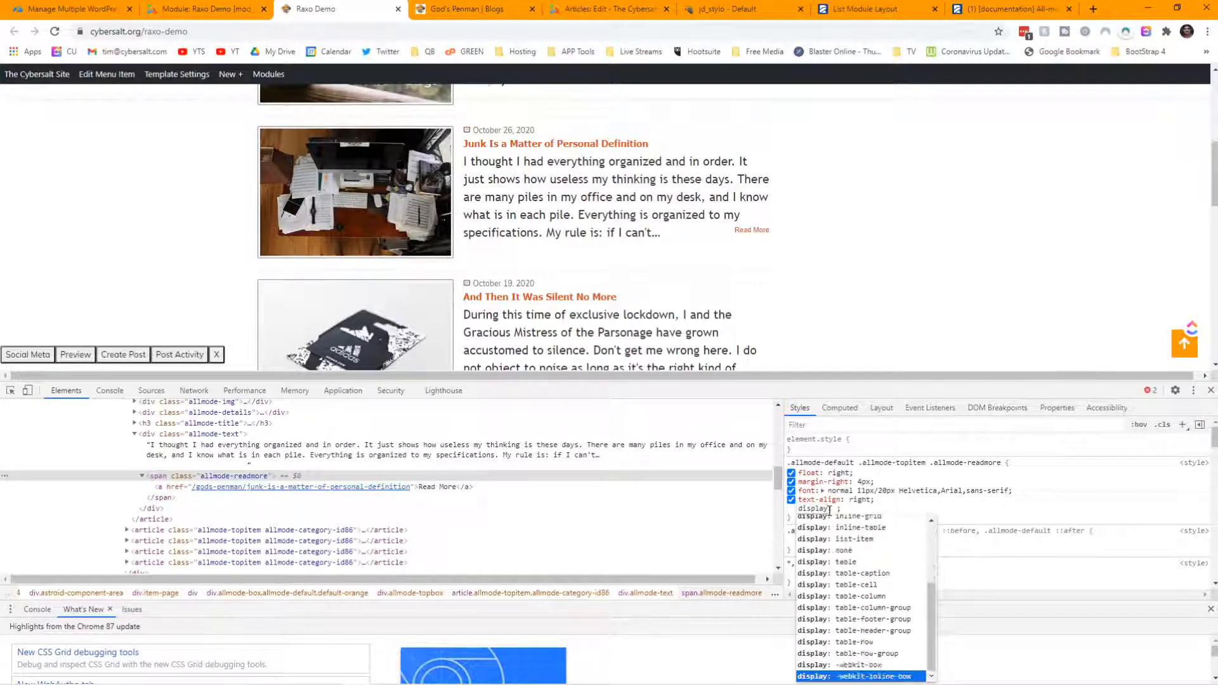
pyautogui.press('Down')
pyautogui.press('Down')
pyautogui.press('Down')
pyautogui.press('Down')
pyautogui.press('Down')
pyautogui.press('Down')
pyautogui.press('Down')
pyautogui.press('Down')
pyautogui.press('Down')
pyautogui.press('Down')
pyautogui.press('Down')
pyautogui.press('Down')
pyautogui.press('Down')
pyautogui.press('Down')
pyautogui.press('Down')
pyautogui.press('Down')
pyautogui.press('Down')
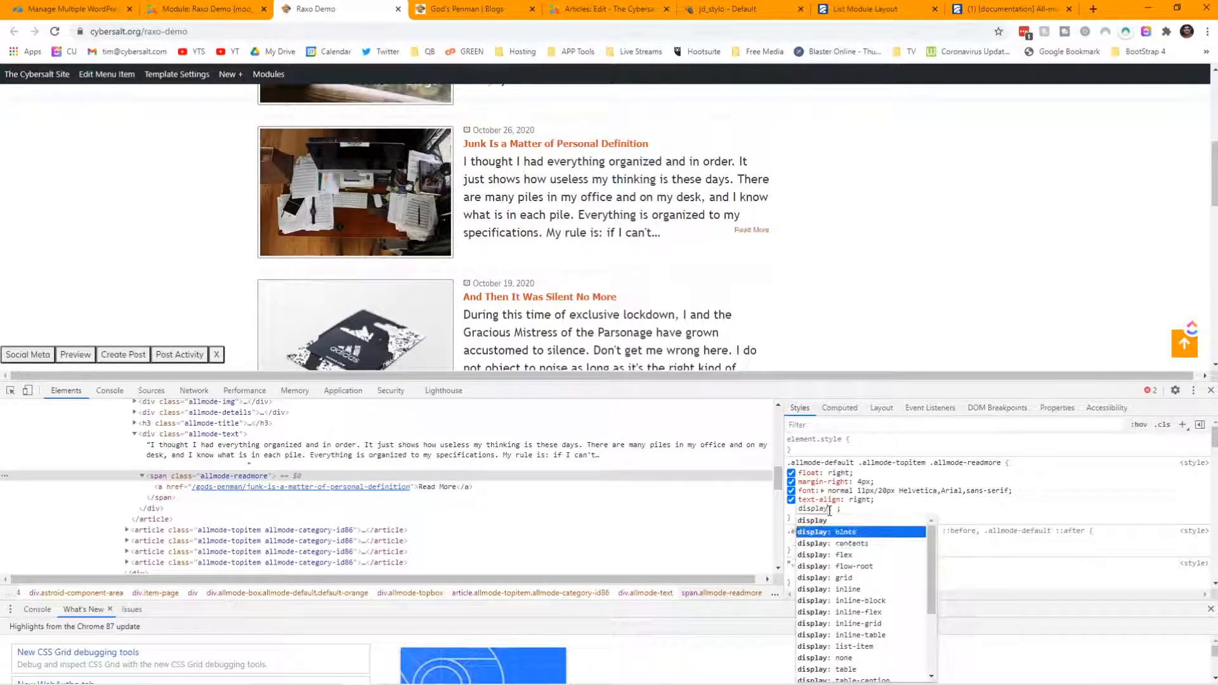
pyautogui.press('Up')
pyautogui.press('Up')
pyautogui.press('Up')
pyautogui.press('Up')
pyautogui.press('Up')
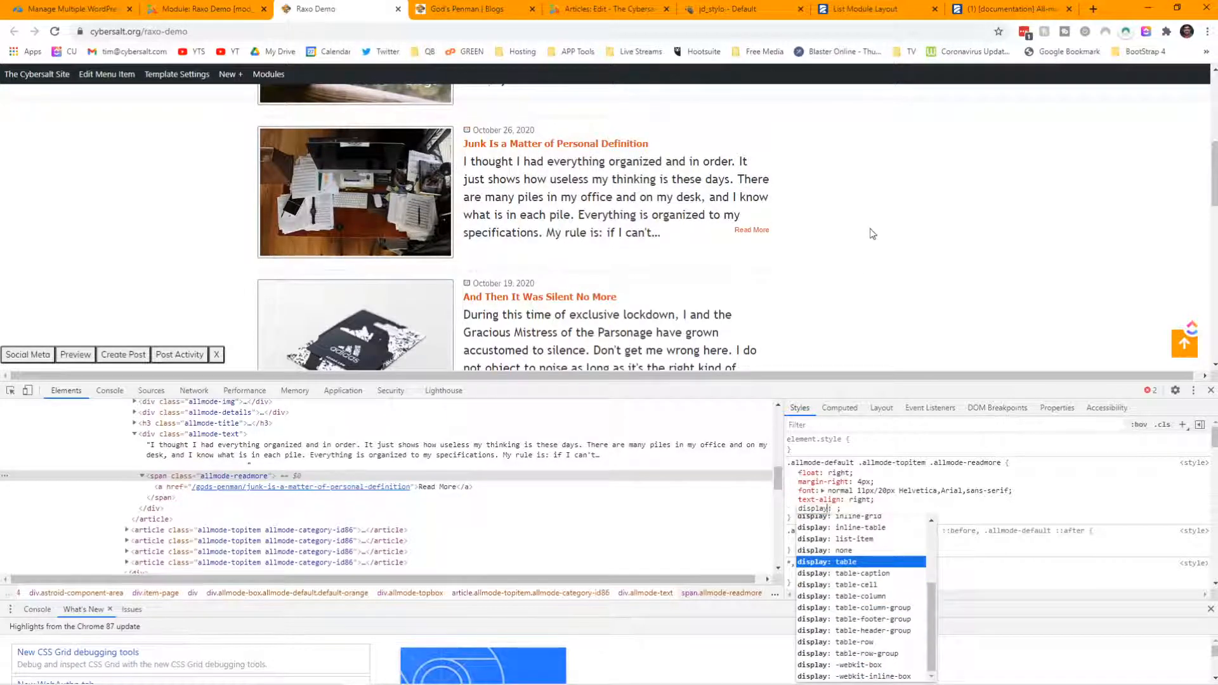
pyautogui.scroll(-1, 872, 234)
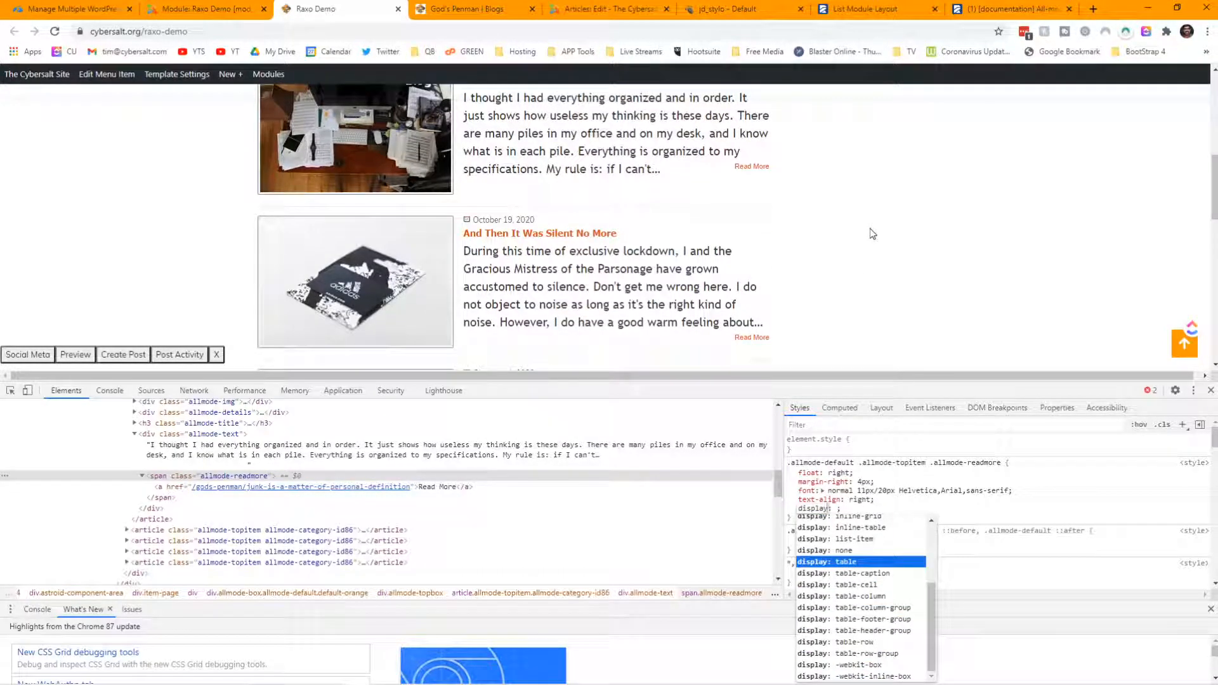
pyautogui.press('Up')
pyautogui.press('Up')
pyautogui.press('Up')
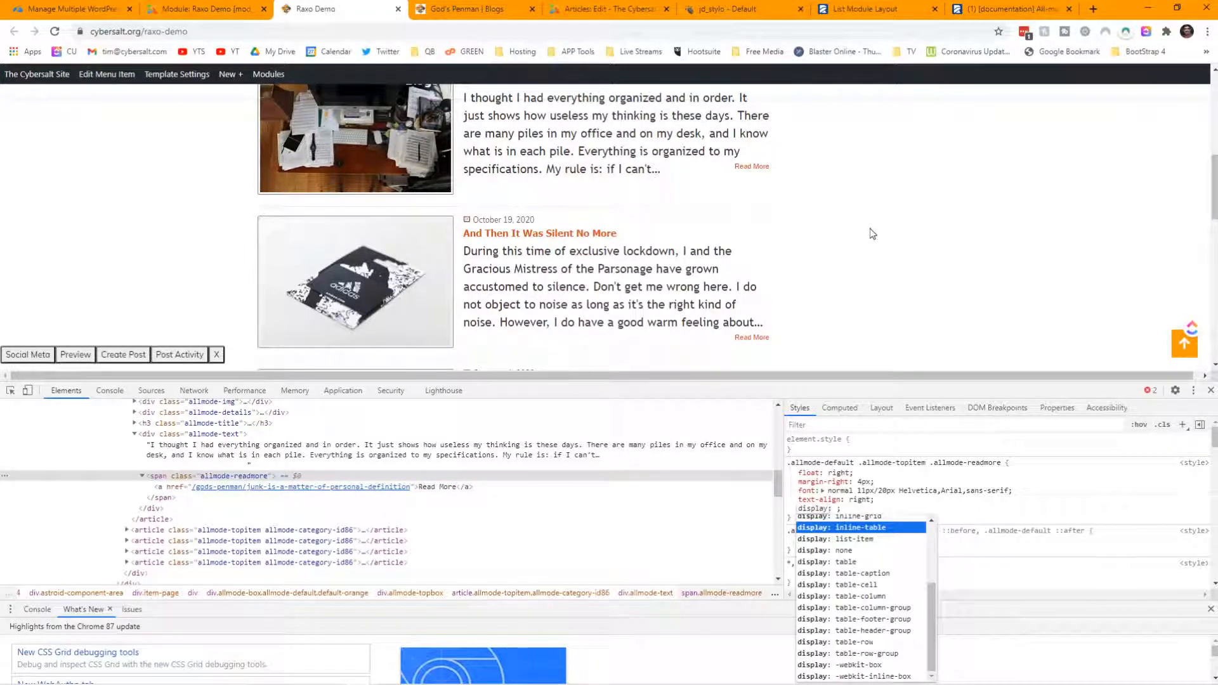
pyautogui.press('Up')
pyautogui.press('Up')
pyautogui.press('Up')
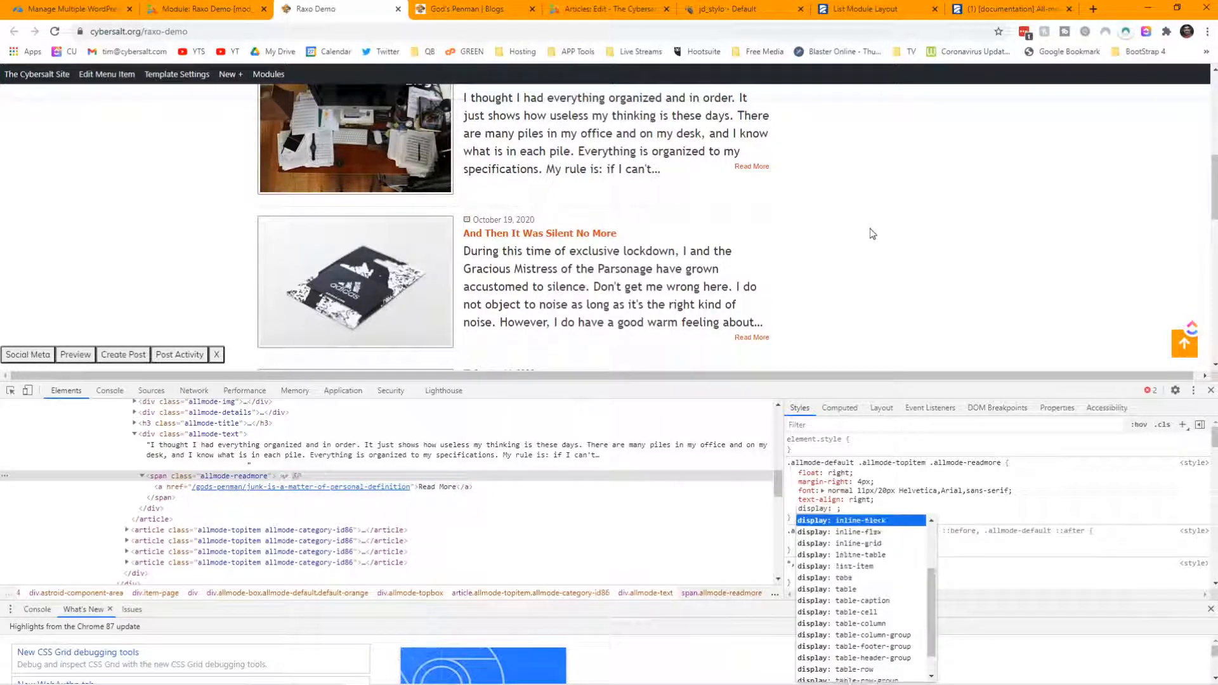
pyautogui.press('Up')
pyautogui.press('Up')
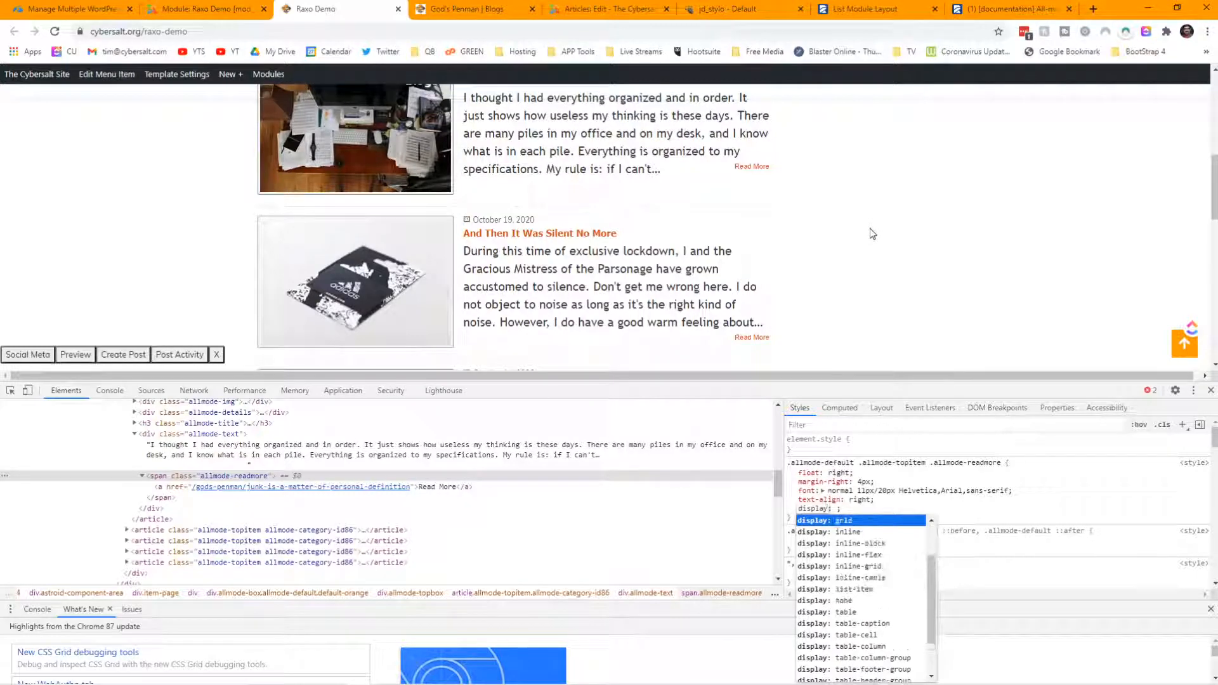
pyautogui.press('Up')
pyautogui.press('Up')
pyautogui.press('Up')
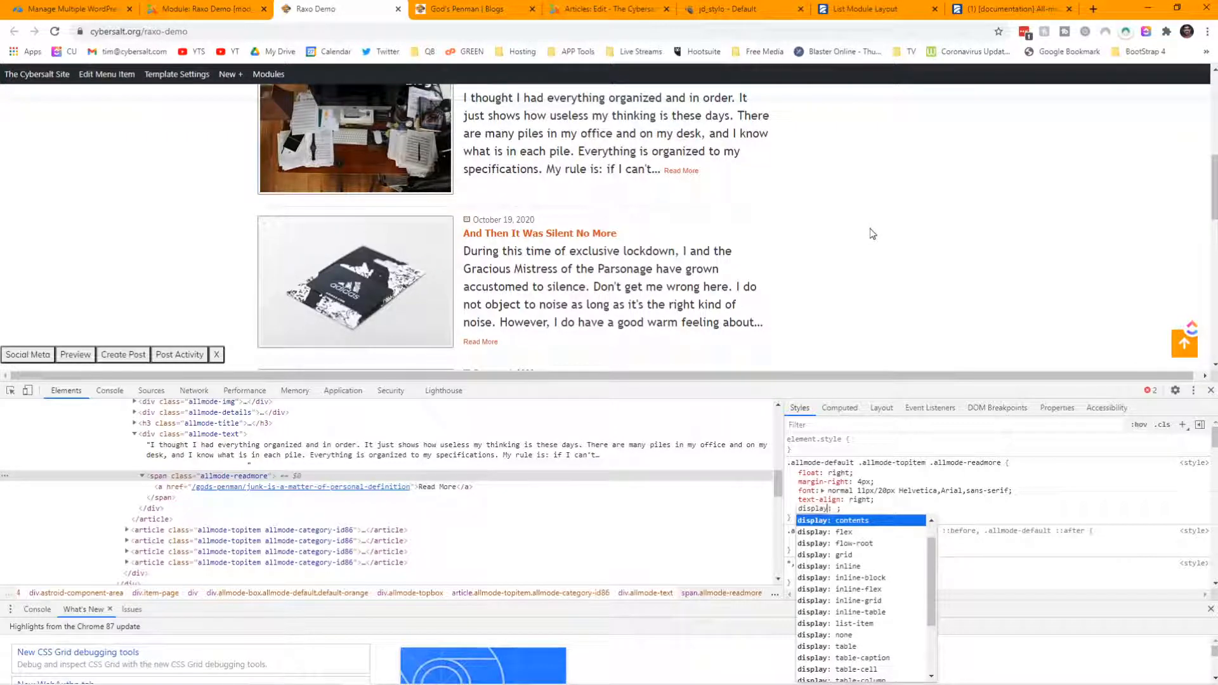
pyautogui.press('Return')
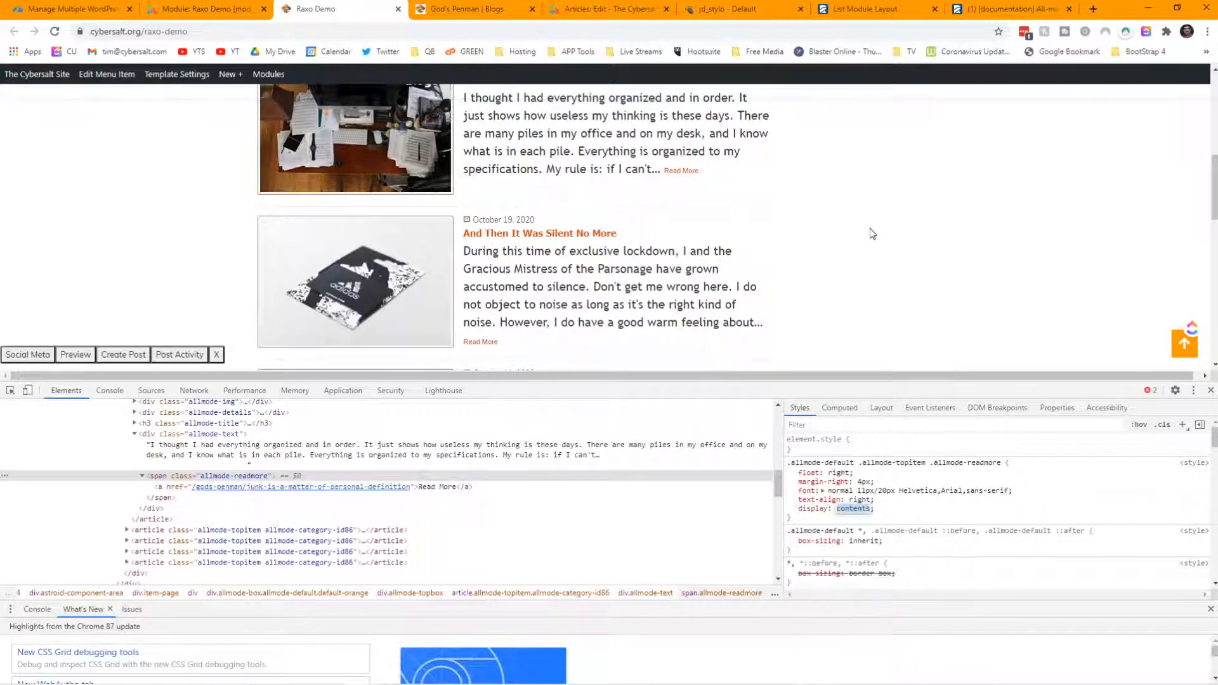
# - Change the readmore font to normal 1rem/1.5rem and copy the rule's declarations
pyautogui.click(863, 489)
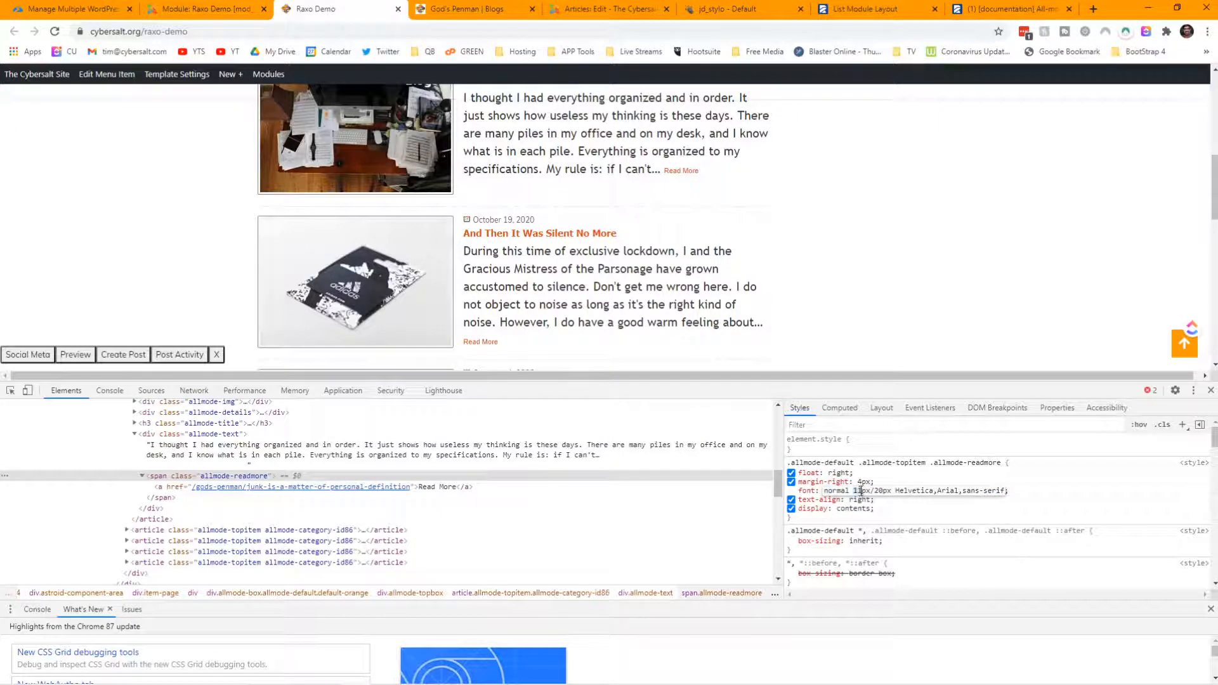
pyautogui.write('1re')
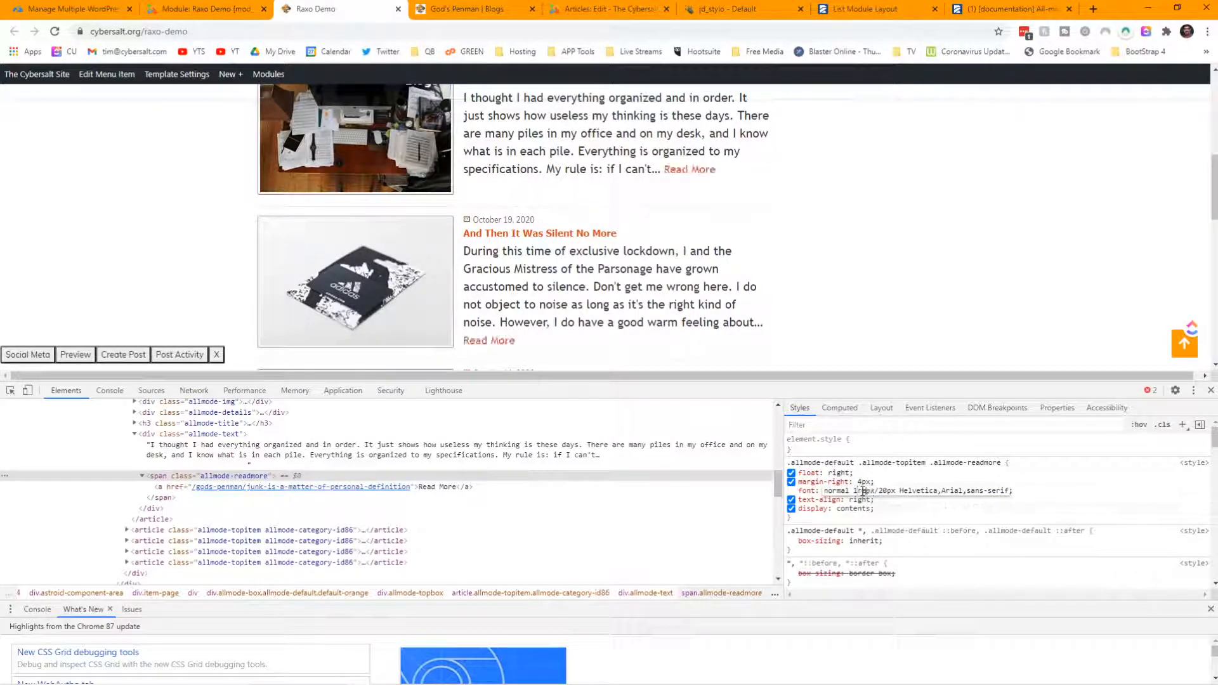
pyautogui.write('m')
pyautogui.press('Return')
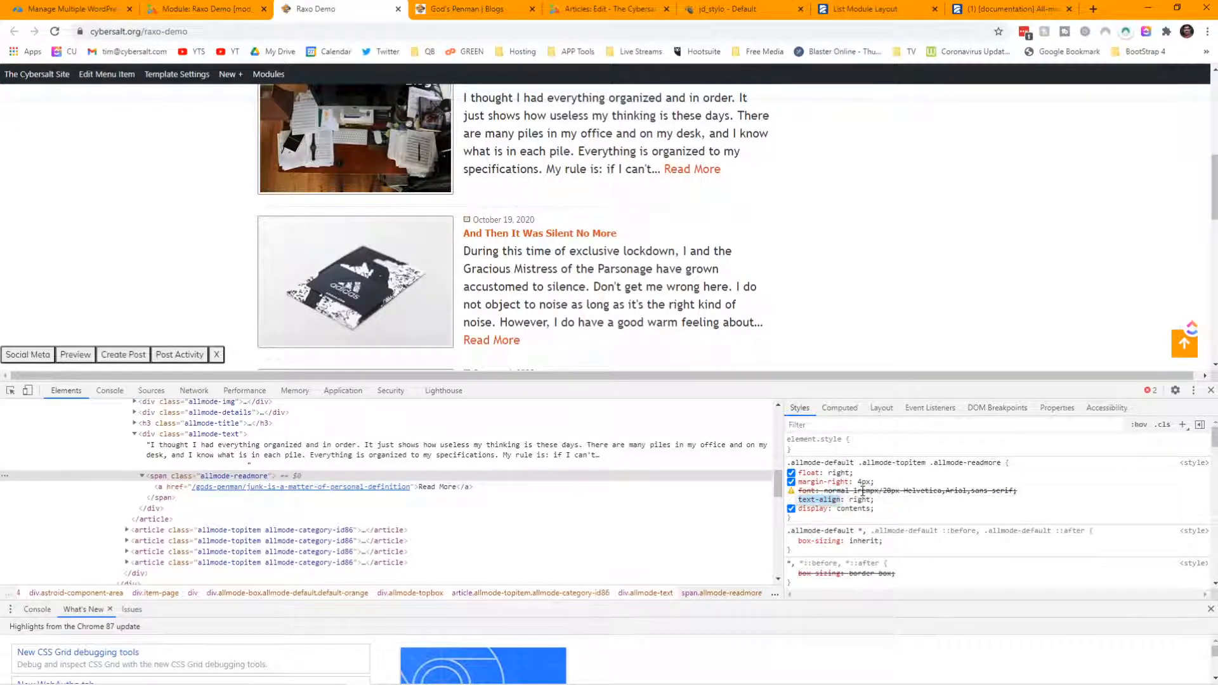
pyautogui.click(878, 491)
pyautogui.click(873, 490)
pyautogui.press('Delete')
pyautogui.press('Delete')
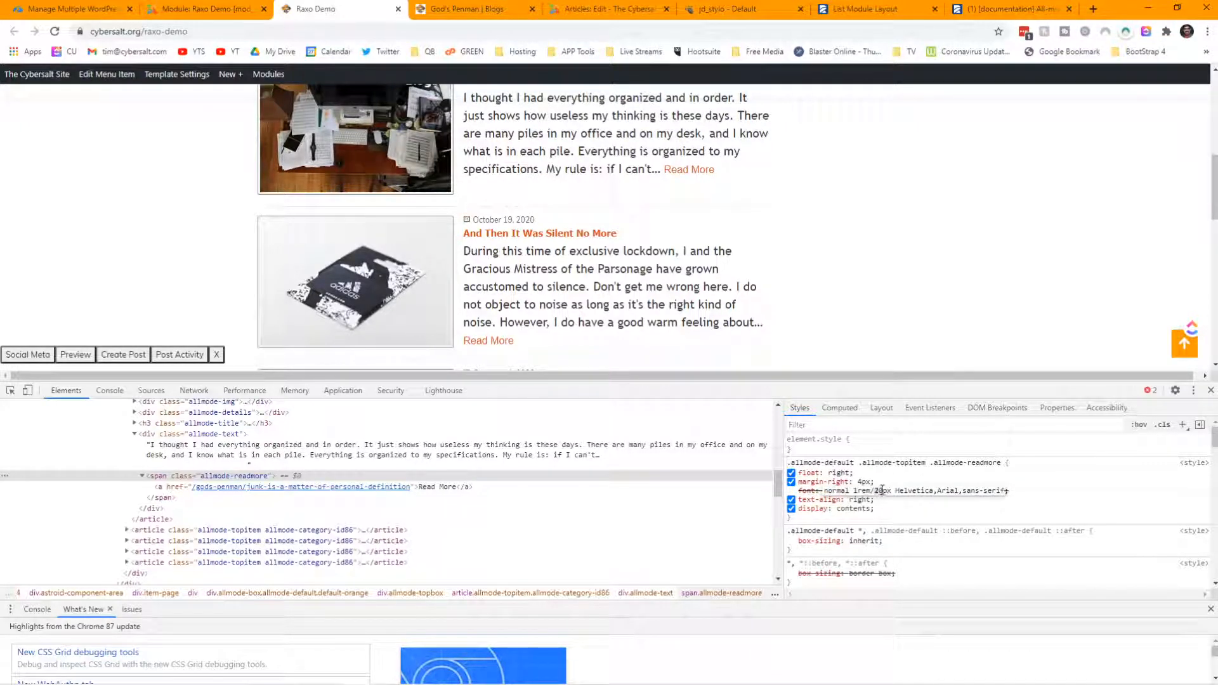
pyautogui.doubleClick(882, 490)
pyautogui.moveTo(889, 489); pyautogui.dragTo(890, 490)
pyautogui.write('1')
pyautogui.write('.5')
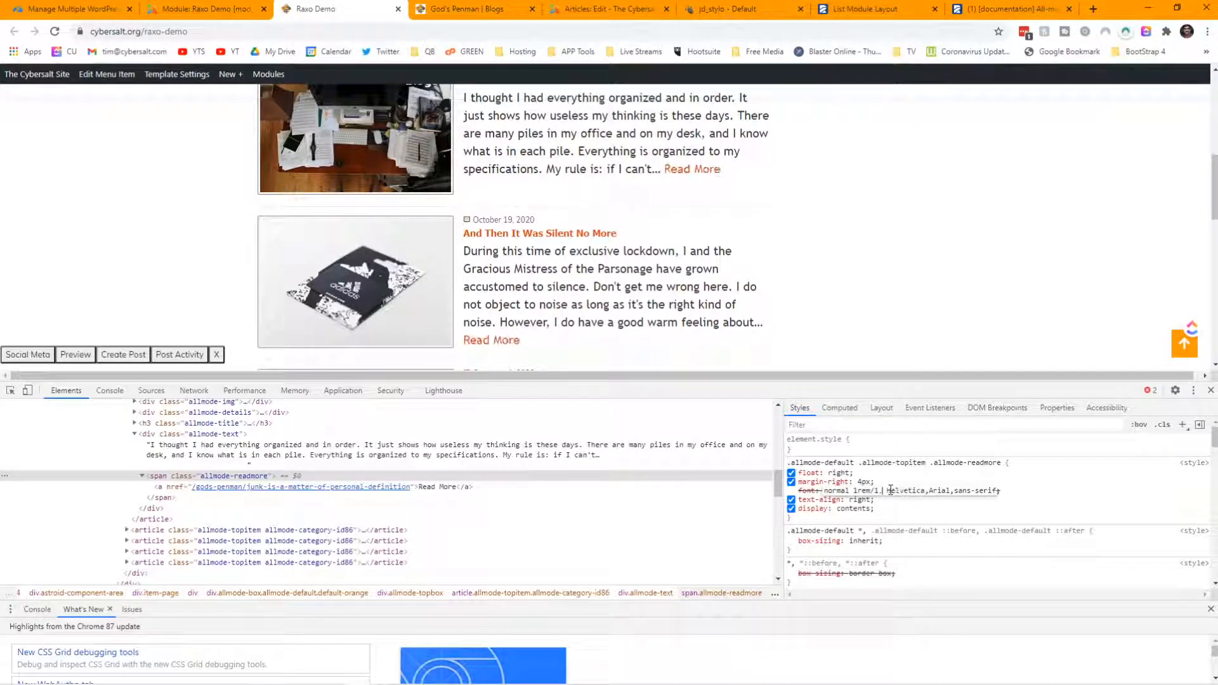
pyautogui.write('em')
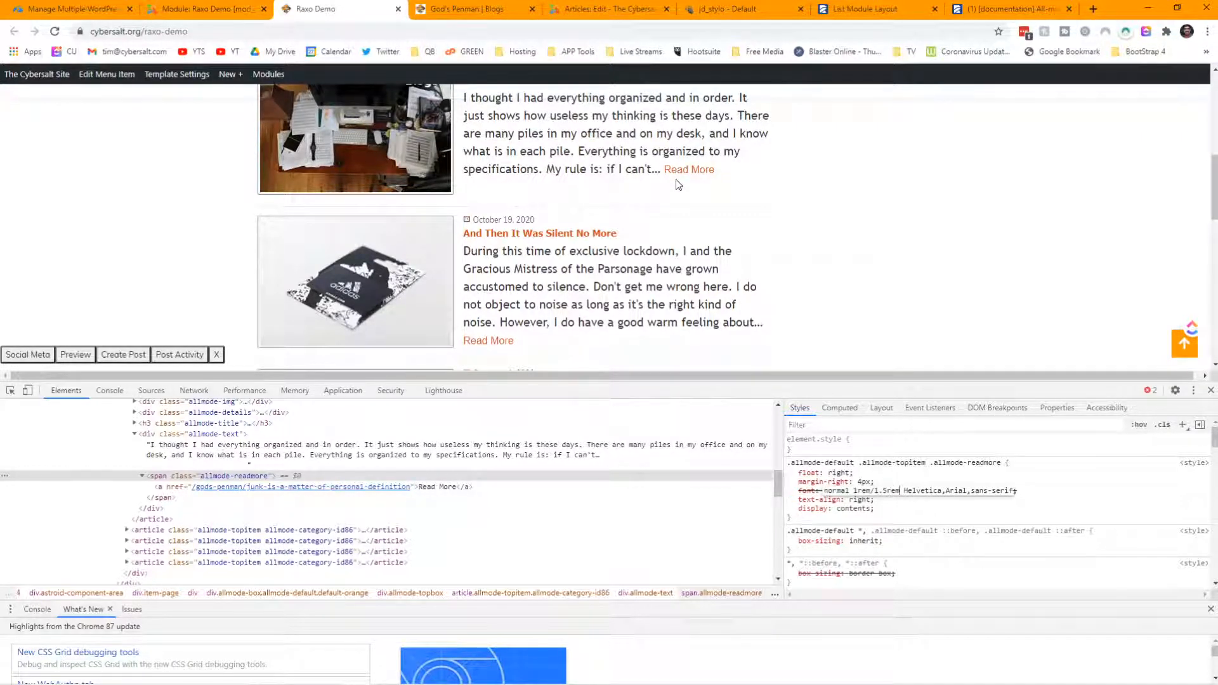
pyautogui.scroll(-2, 711, 215)
pyautogui.scroll(-2, 512, 228)
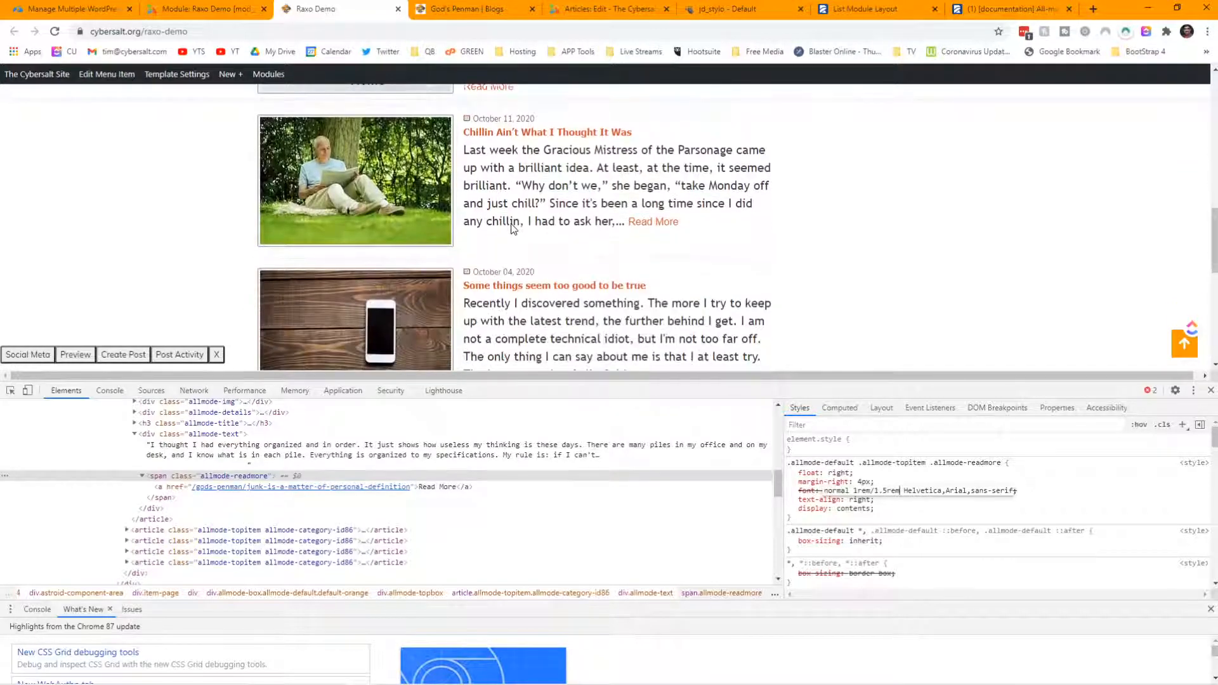
pyautogui.scroll(1, 512, 228)
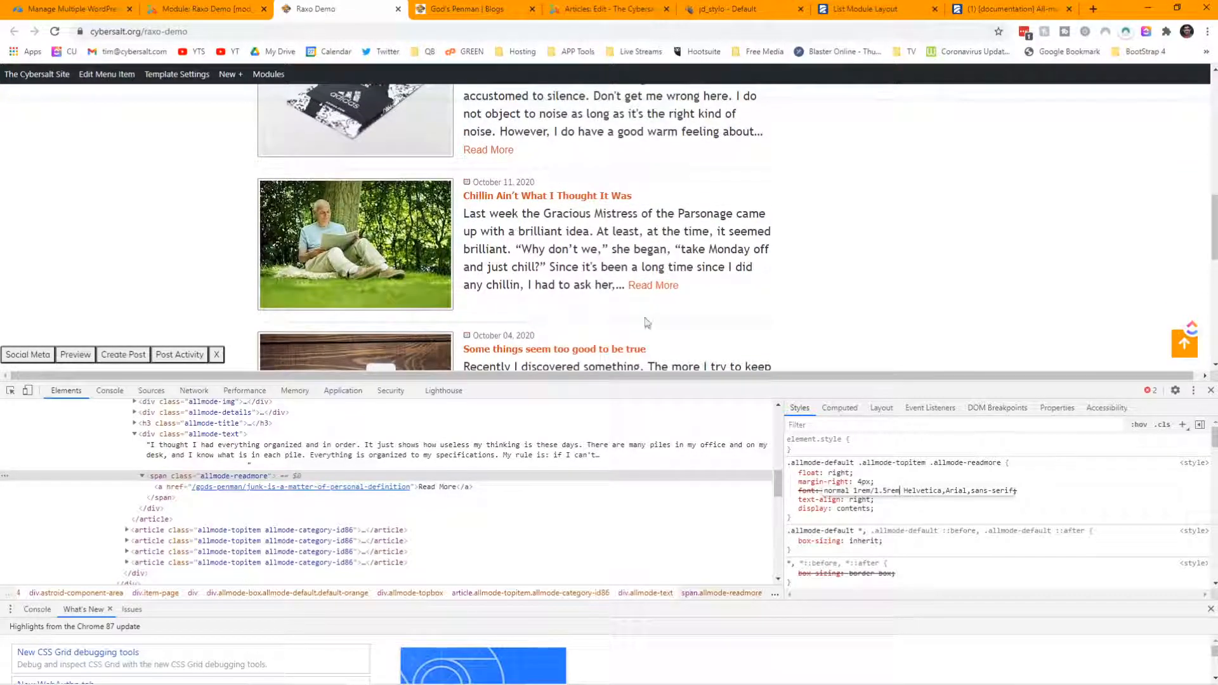
pyautogui.click(838, 518)
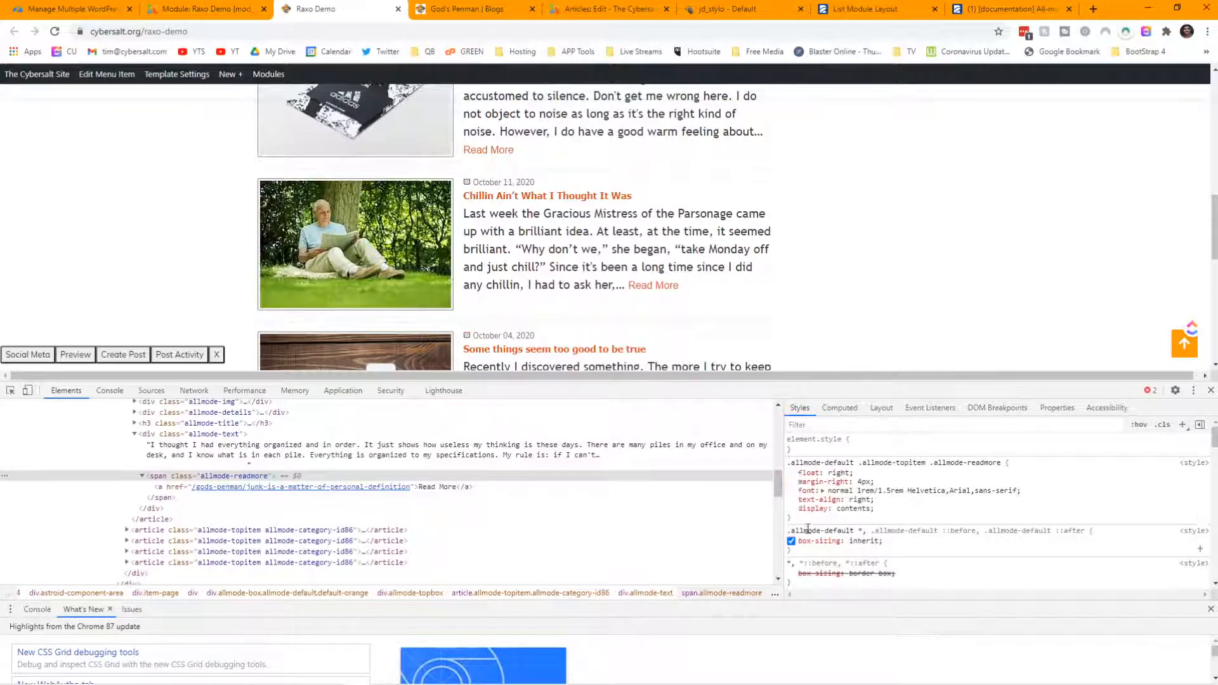
pyautogui.moveTo(813, 521); pyautogui.dragTo(789, 462)
pyautogui.hotkey('ctrl', 'c')
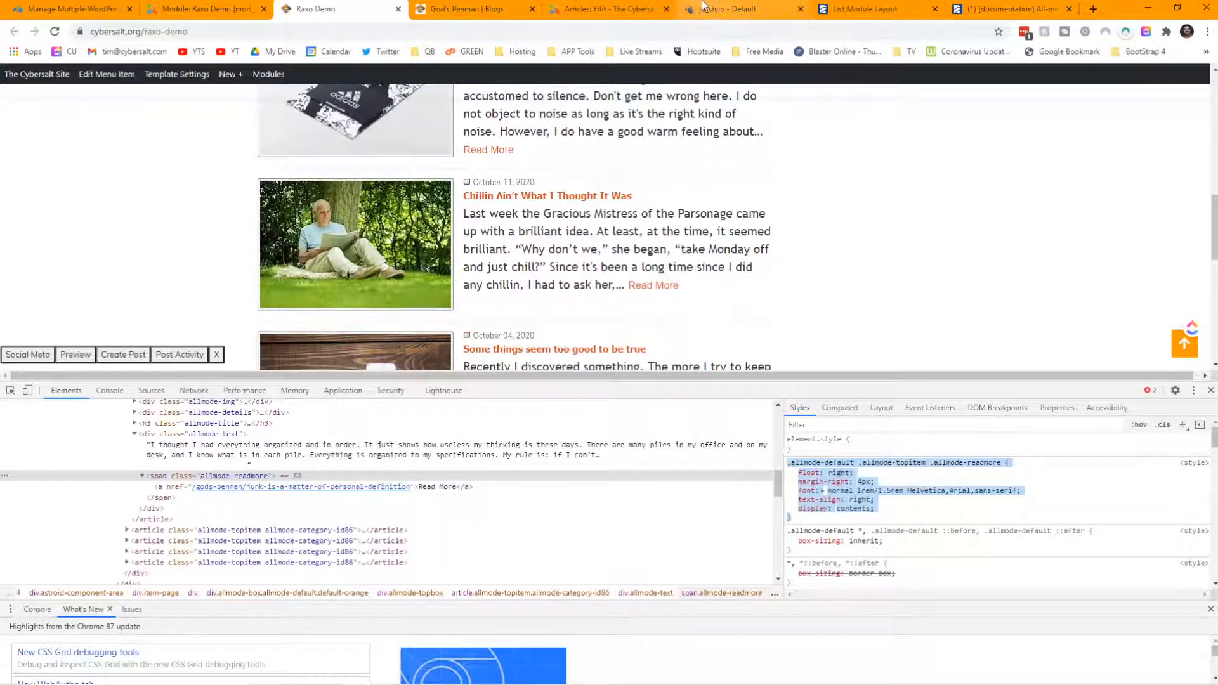
# - Paste the copied allmode-readmore rule on a new line at the end of jd_stylo's Custom CSS
pyautogui.click(727, 9)
pyautogui.click(998, 9)
pyautogui.click(729, 9)
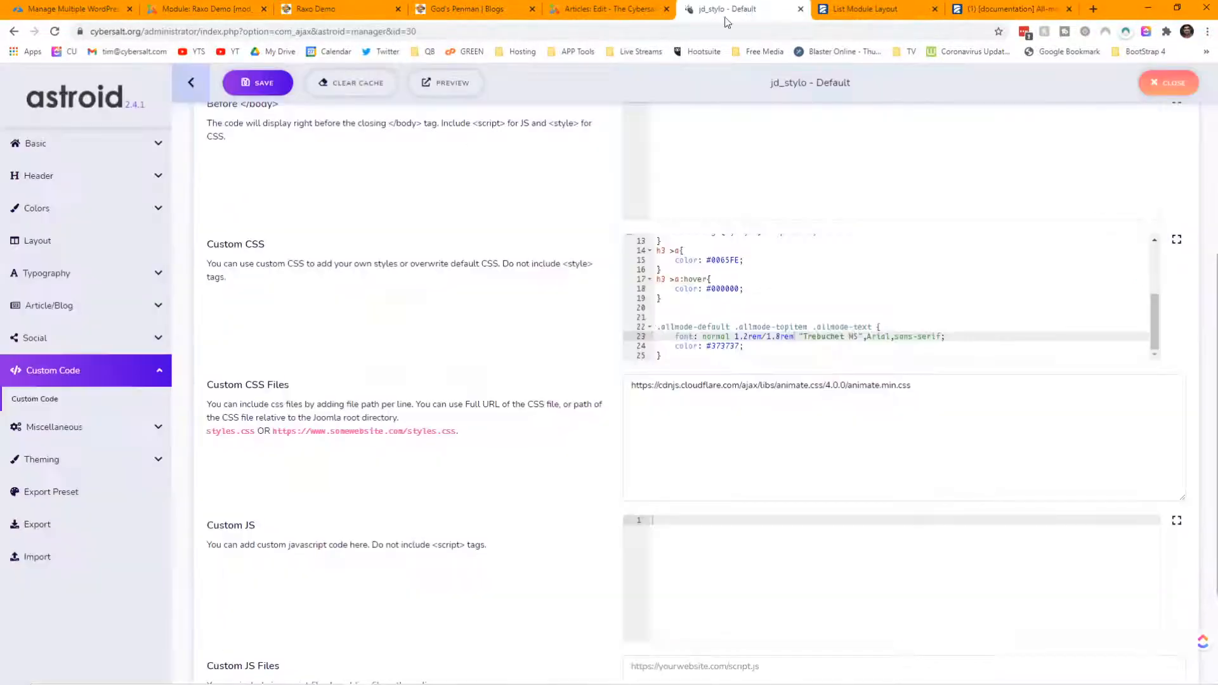
pyautogui.scroll(-2, 883, 293)
pyautogui.click(674, 196)
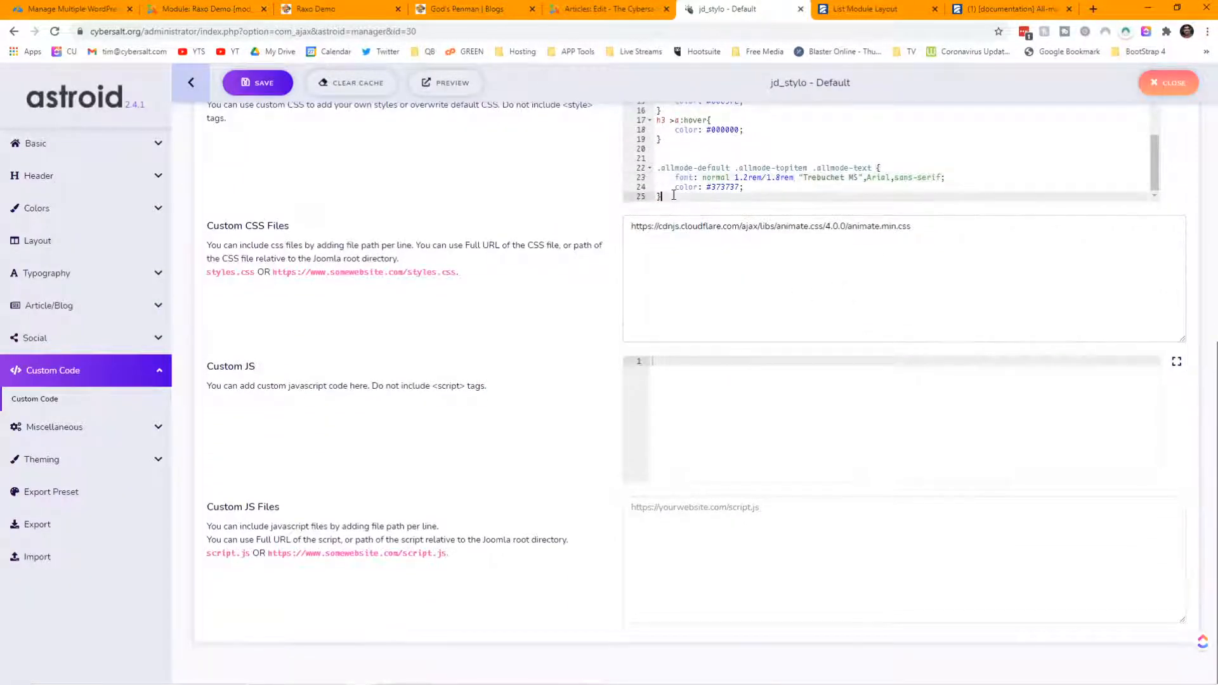
pyautogui.press('Return')
pyautogui.press('Return')
pyautogui.hotkey('ctrl', 'v')
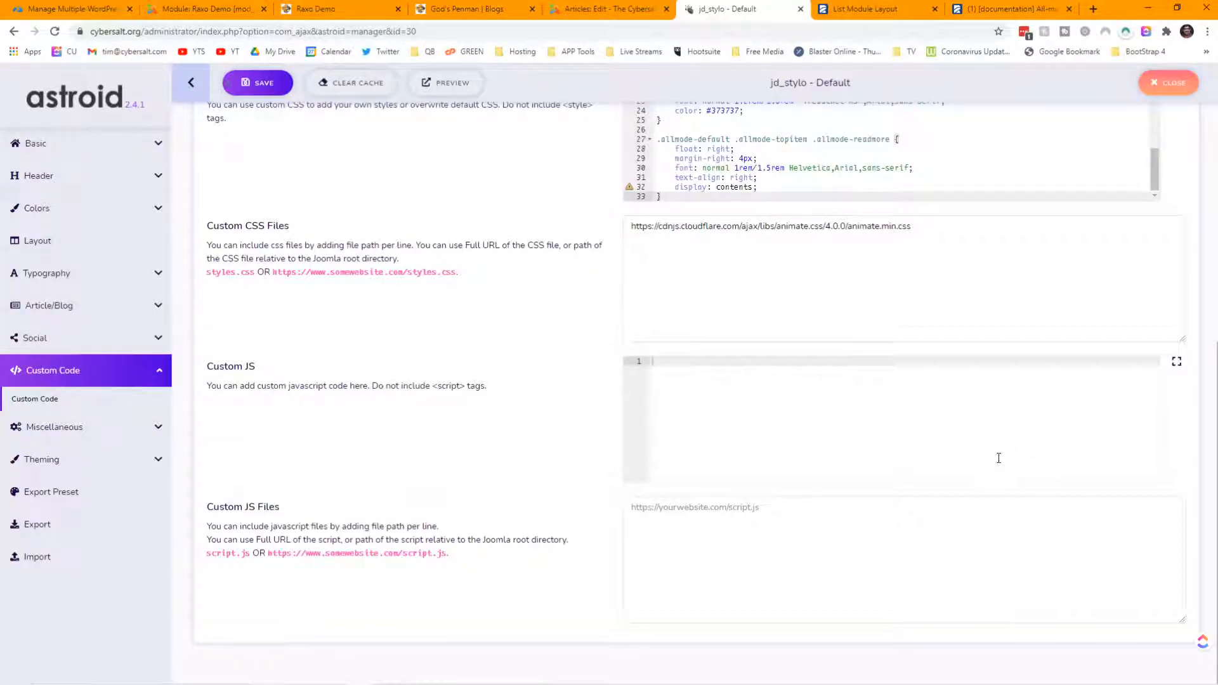
# - Switch back to the Raxo Demo front-end page
pyautogui.click(848, 9)
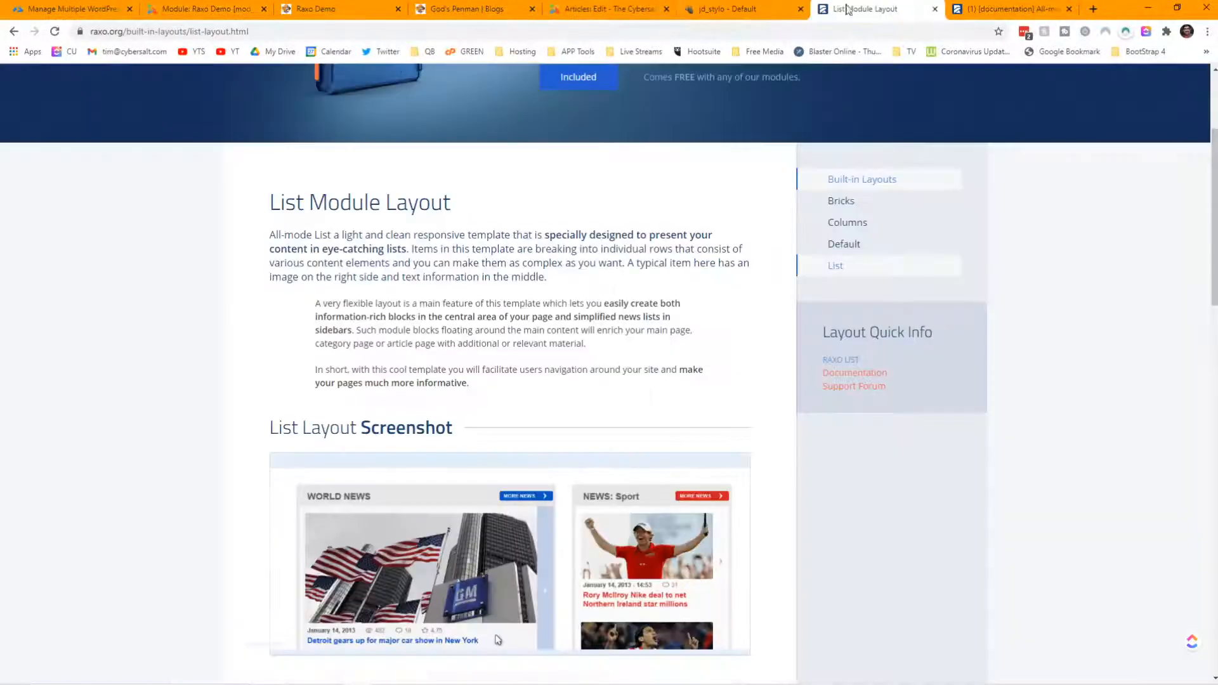
pyautogui.click(463, 9)
pyautogui.click(346, 12)
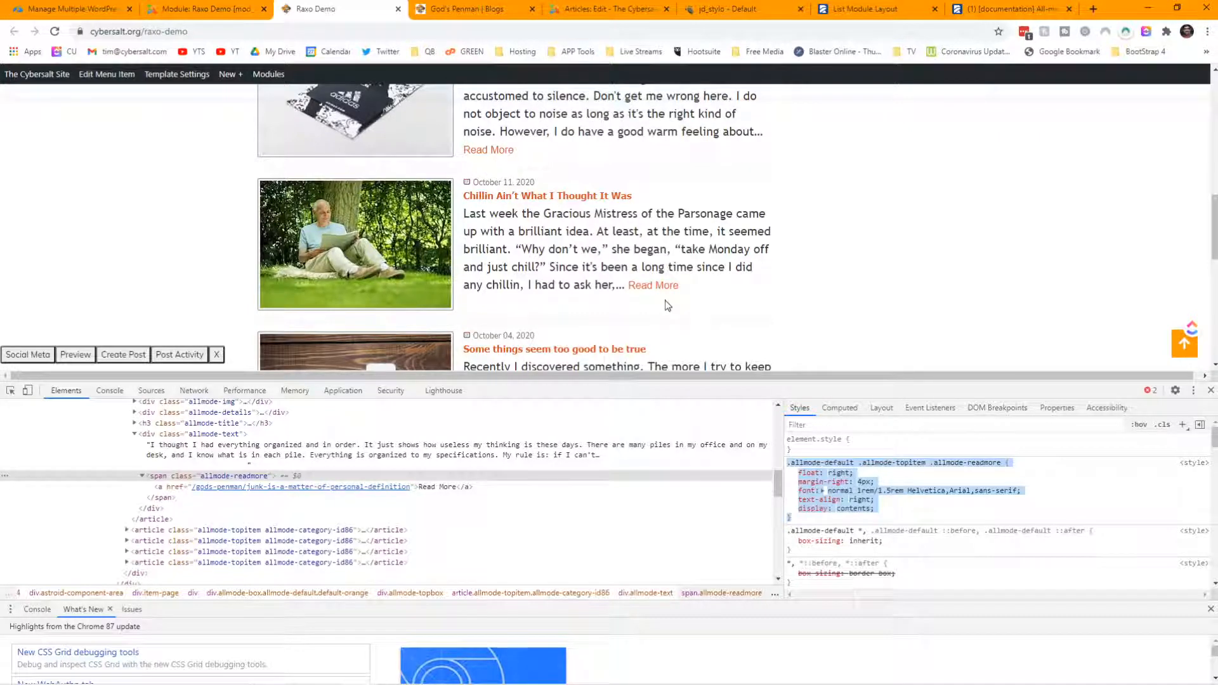
# - Add padding: 0 0.5rem to the allmode-readmore rule
pyautogui.click(832, 528)
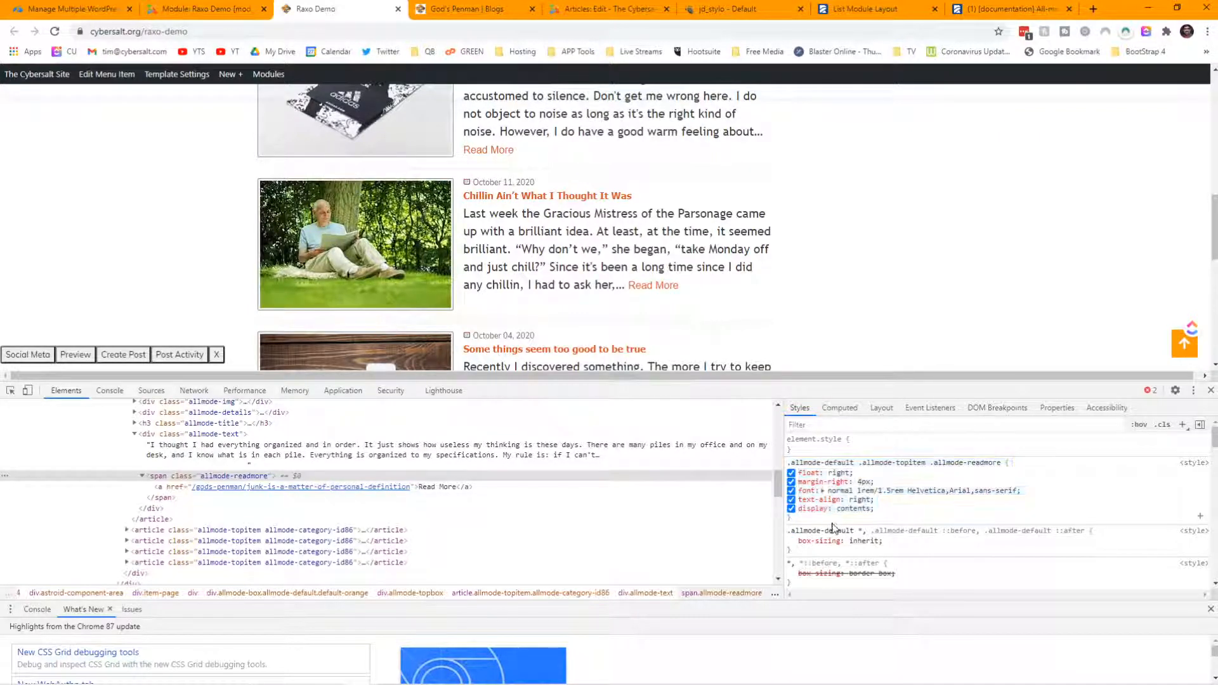
pyautogui.click(822, 519)
pyautogui.write('padding')
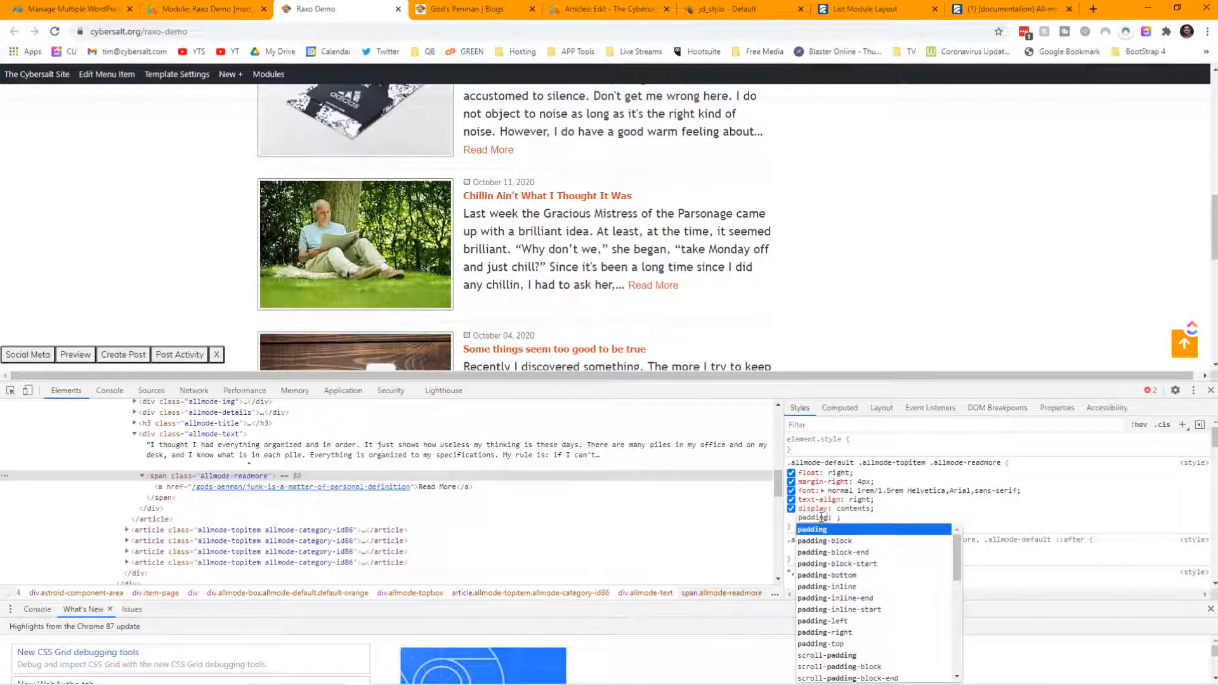
pyautogui.press('Tab')
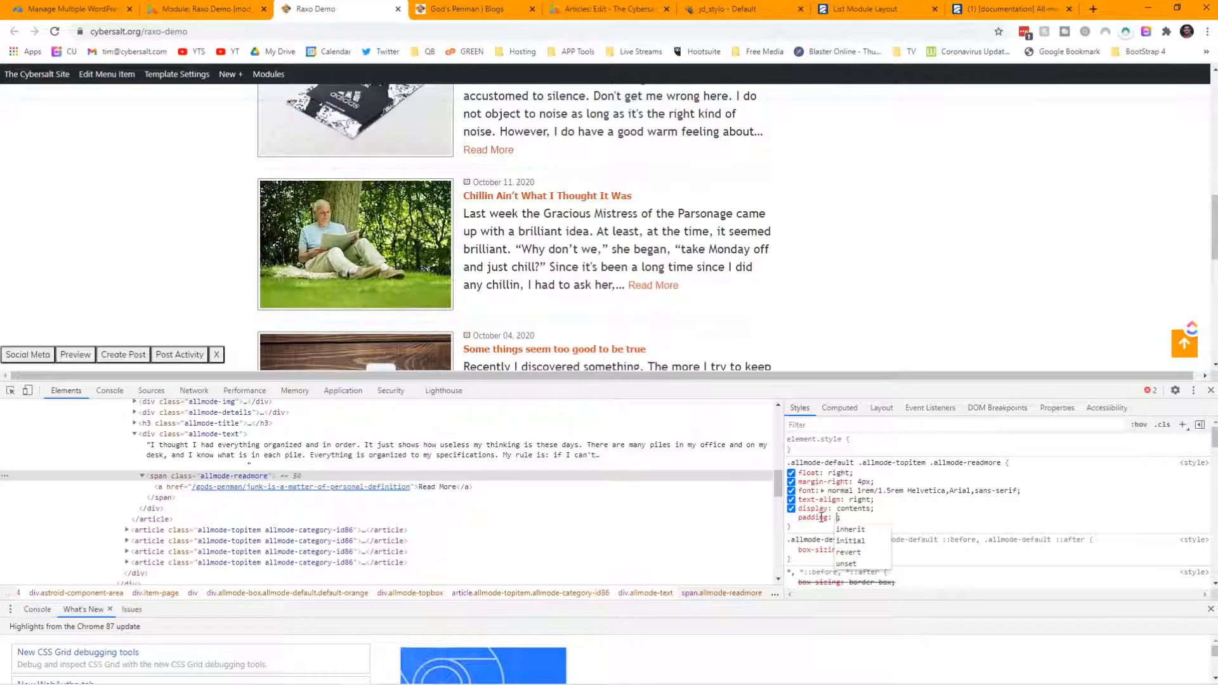
pyautogui.write('0 0')
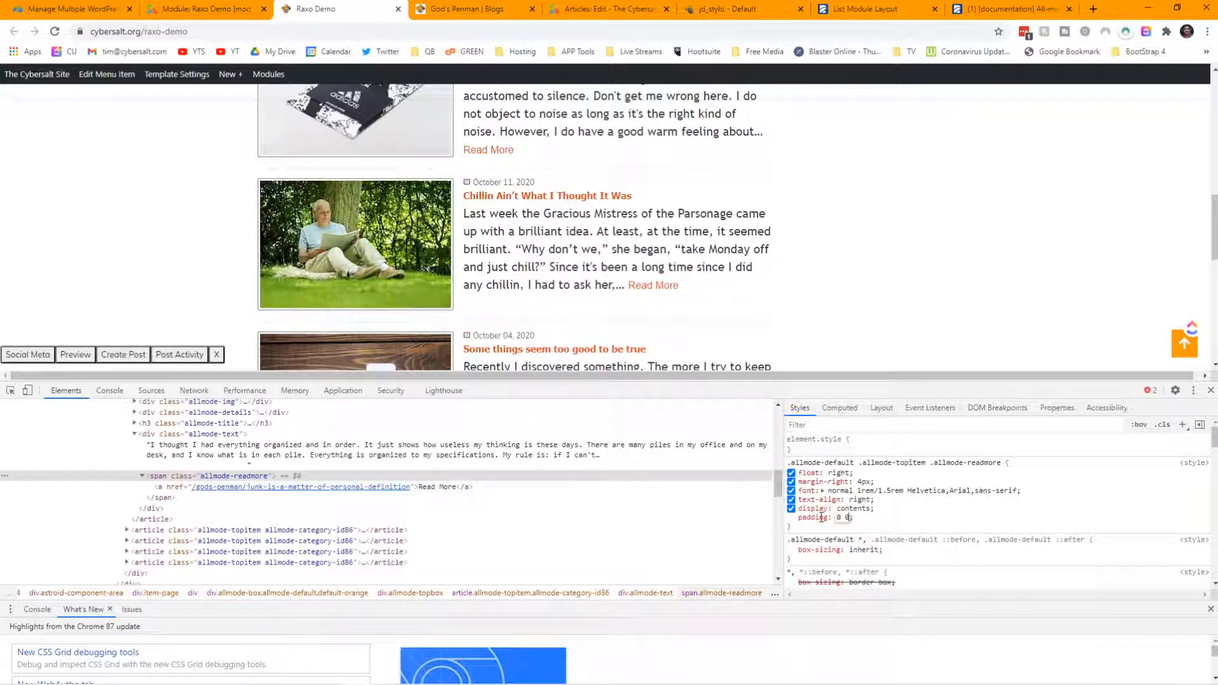
pyautogui.write('.5rem')
pyautogui.press('Return')
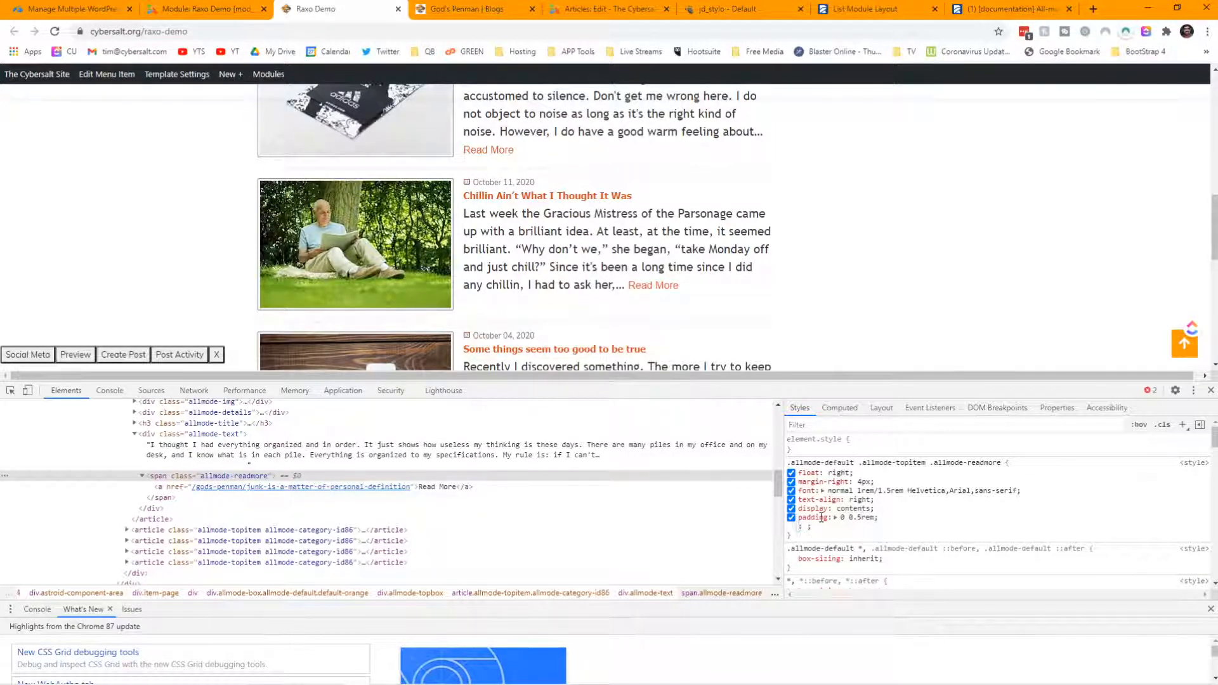
# - Toggle the 0 0.5rem padding off and on to compare the Read More layout
pyautogui.click(791, 518)
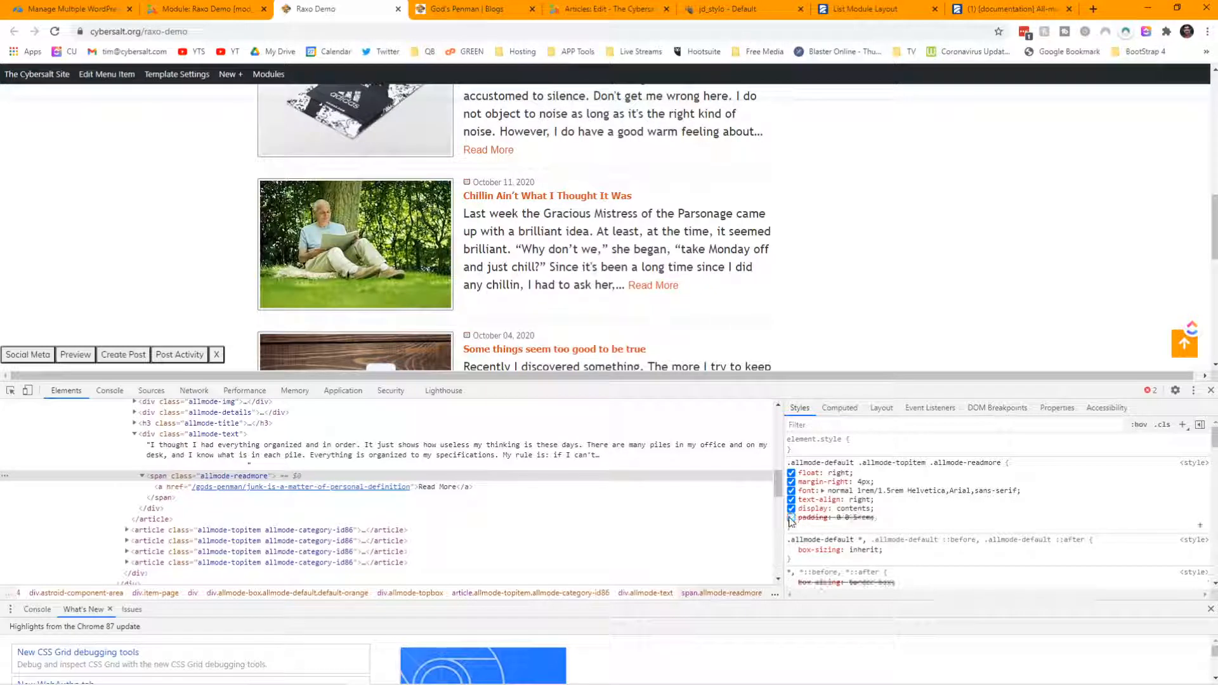
pyautogui.click(791, 517)
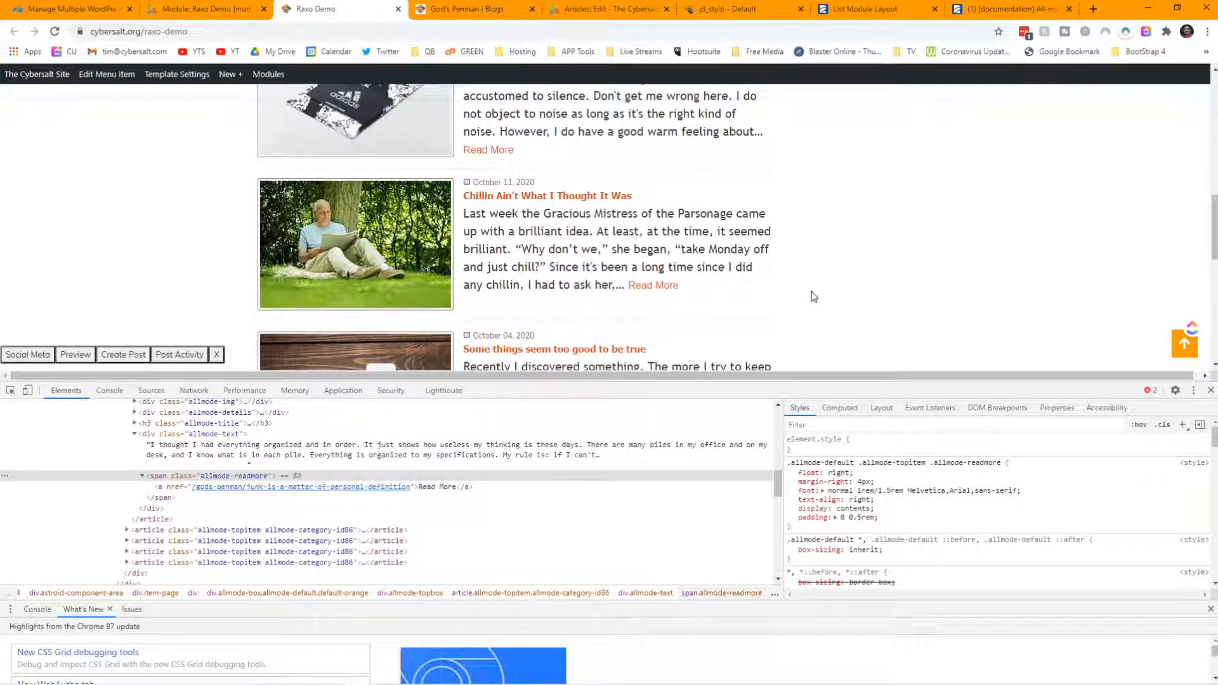
pyautogui.scroll(5, 814, 296)
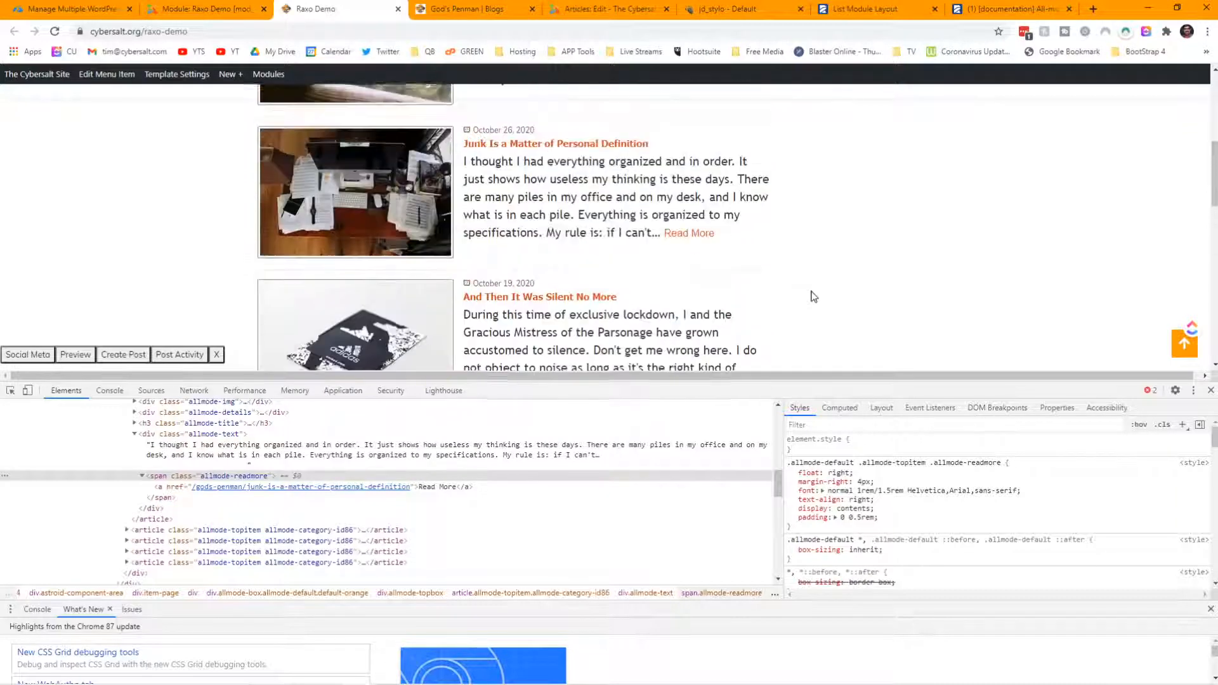
pyautogui.click(791, 517)
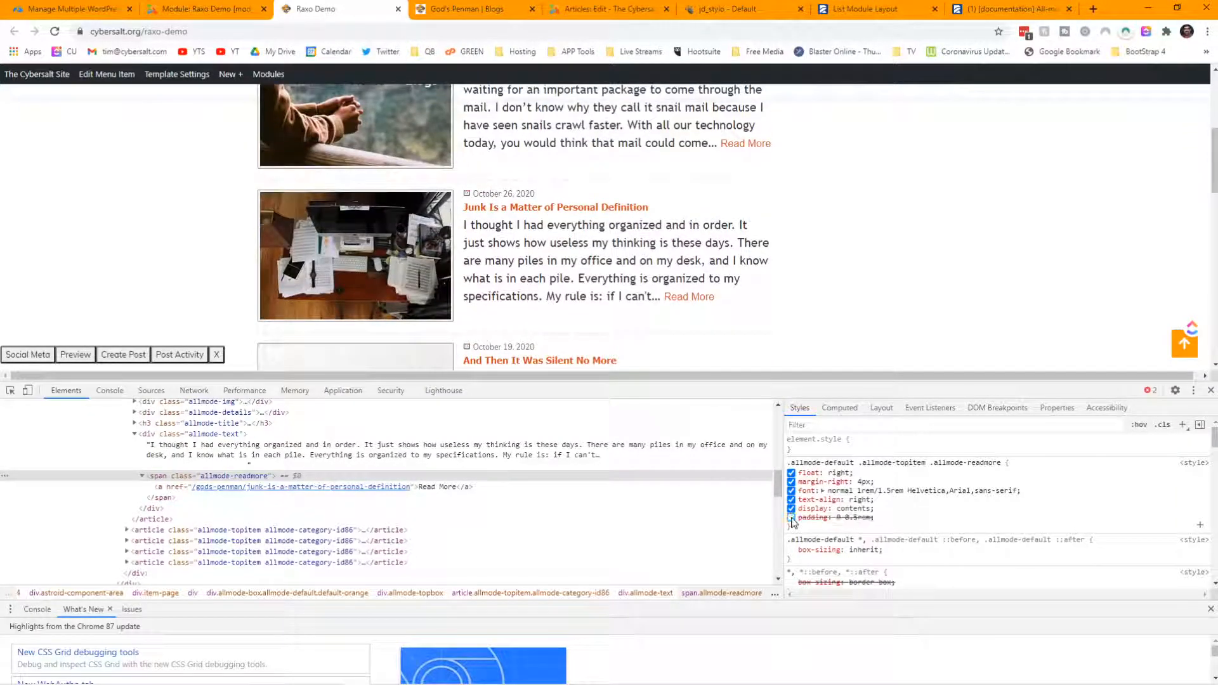
pyautogui.click(791, 517)
# - Change the padding declaration to margin: 0 0.5rem
pyautogui.click(807, 517)
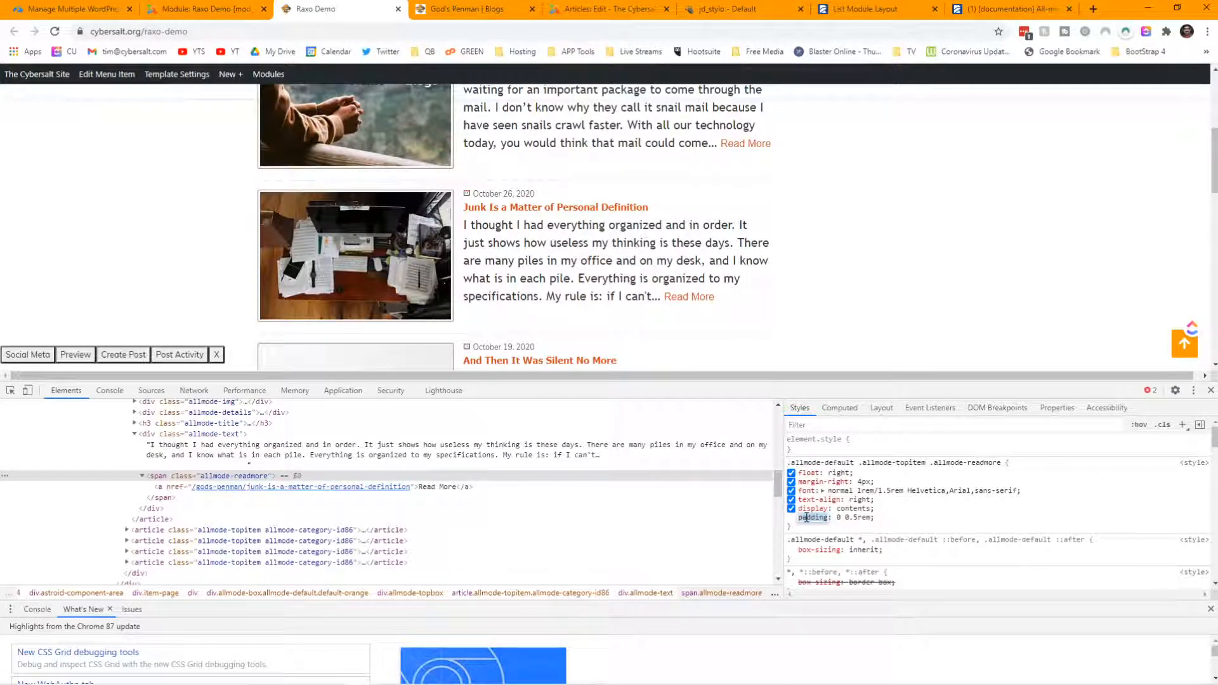
pyautogui.write('margin')
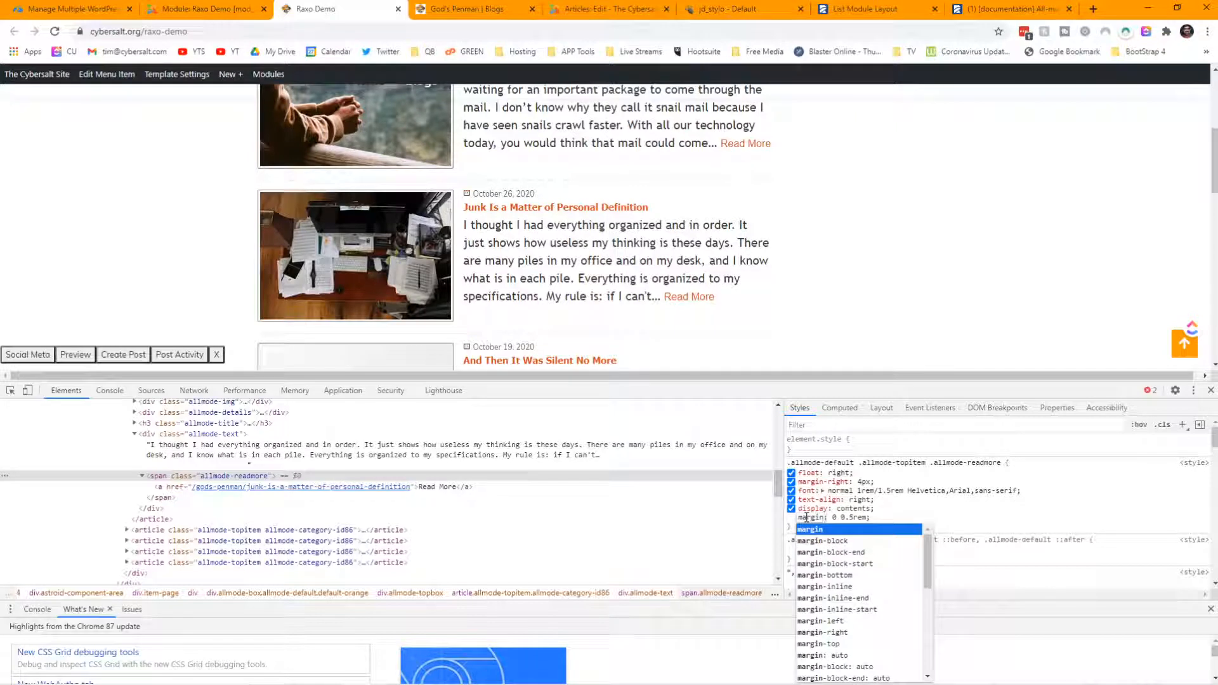
pyautogui.press('Tab')
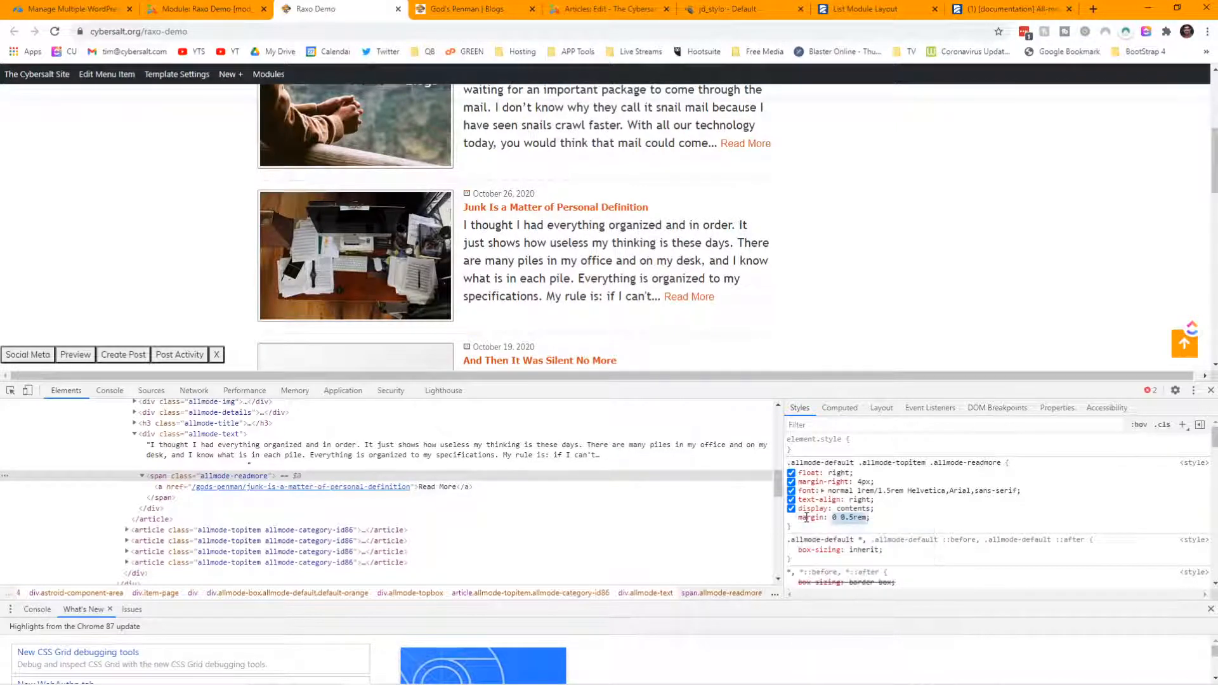
pyautogui.click(893, 530)
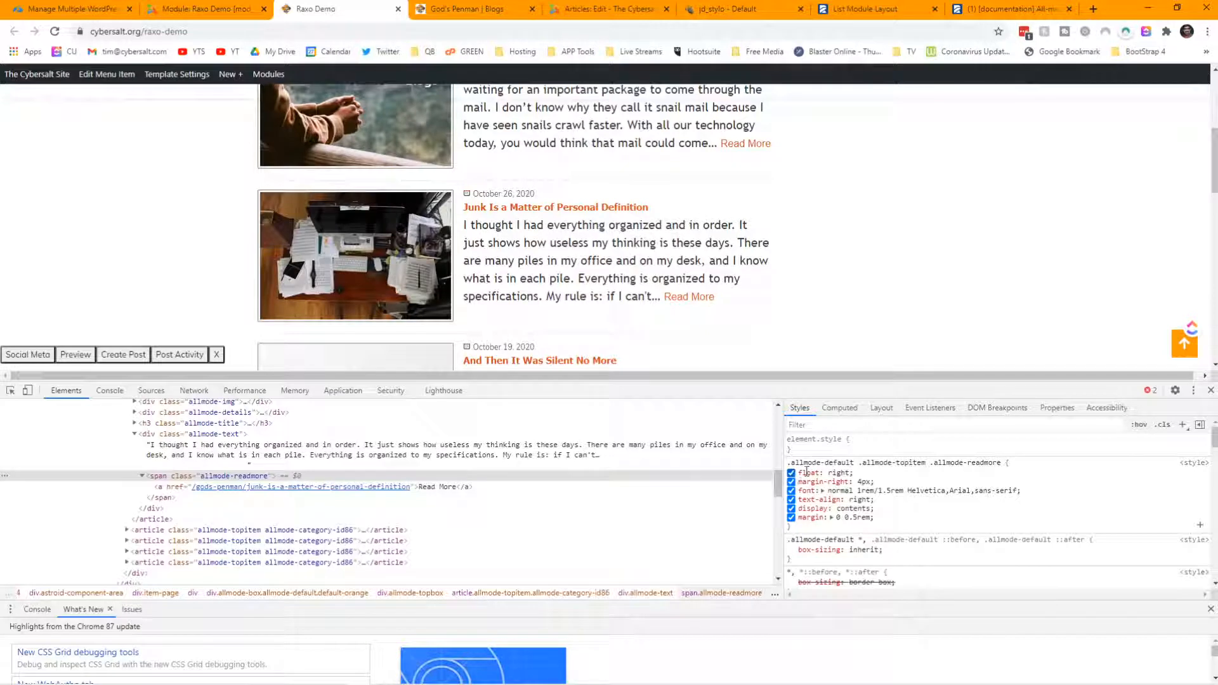
# - Set the readmore rule's float to right
pyautogui.click(838, 472)
pyautogui.write('left')
pyautogui.press('Tab')
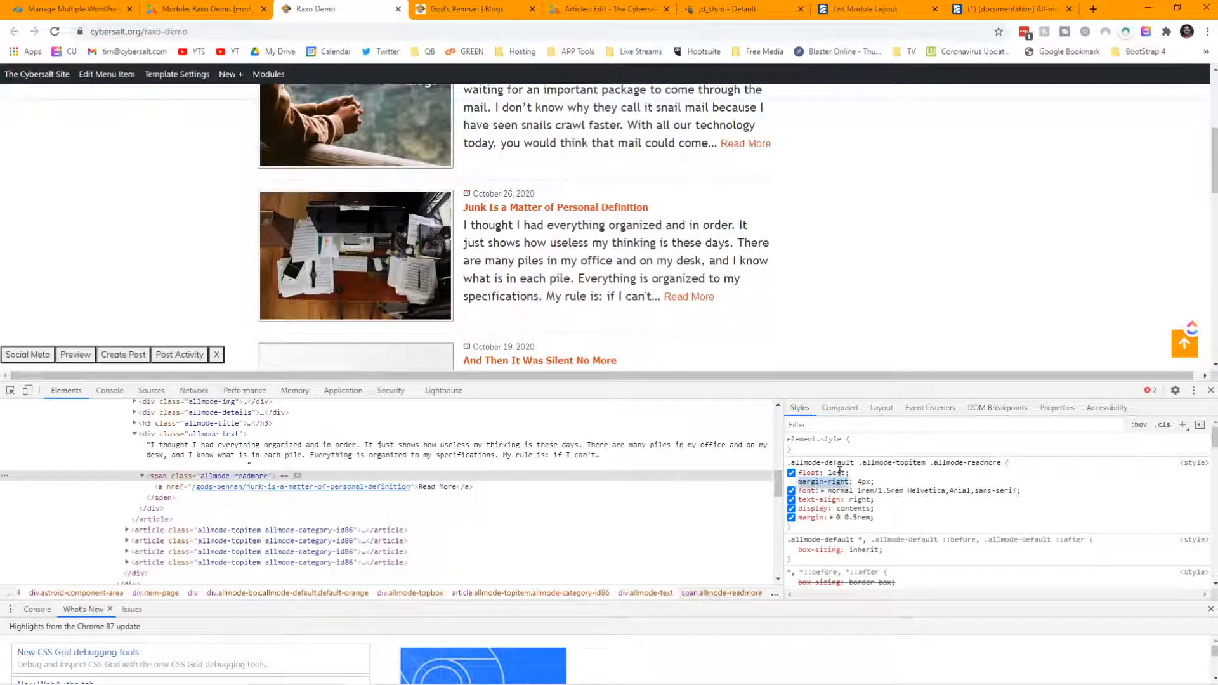
pyautogui.click(840, 473)
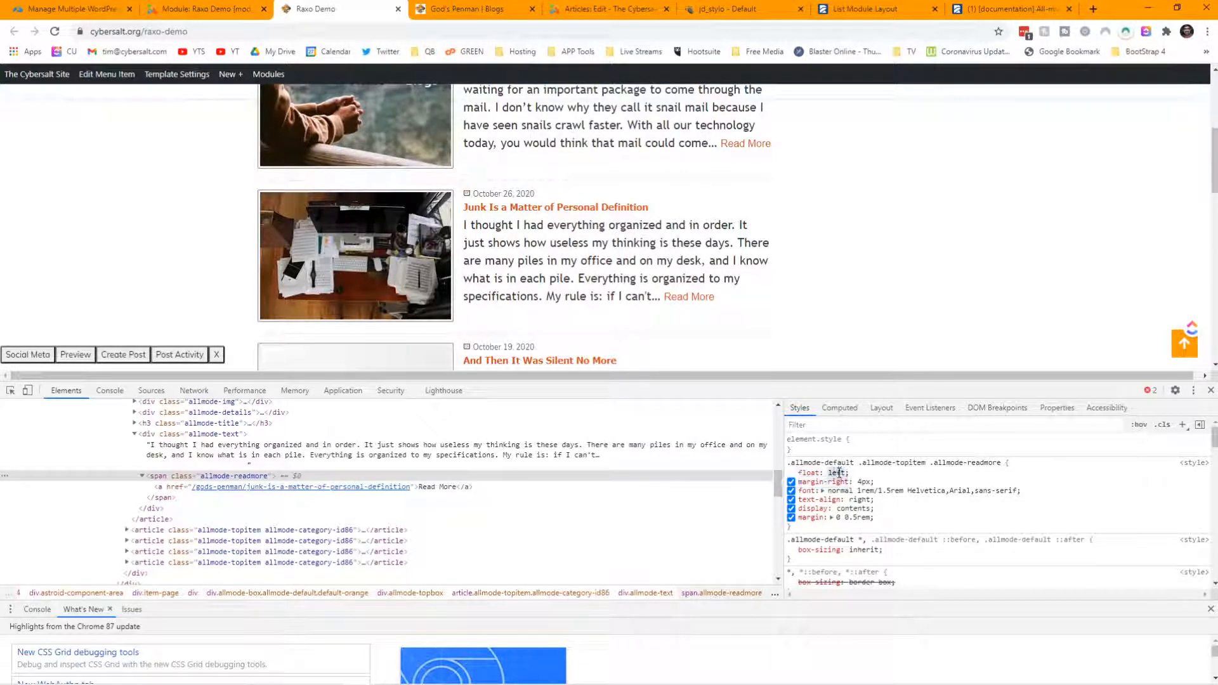
pyautogui.write('right')
pyautogui.click(792, 510)
# - Compare with and without display: contents, keep it on, and disable the margin
pyautogui.click(791, 510)
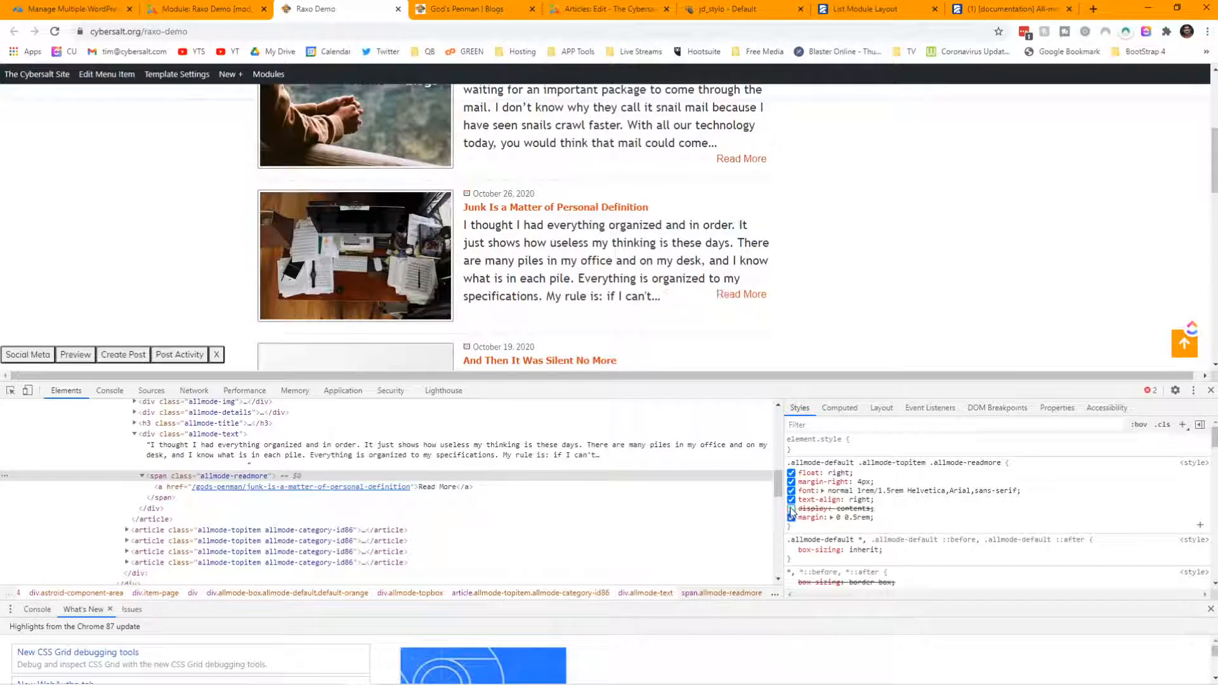
pyautogui.click(792, 510)
pyautogui.click(792, 510)
pyautogui.scroll(2, 886, 214)
pyautogui.scroll(-2, 886, 214)
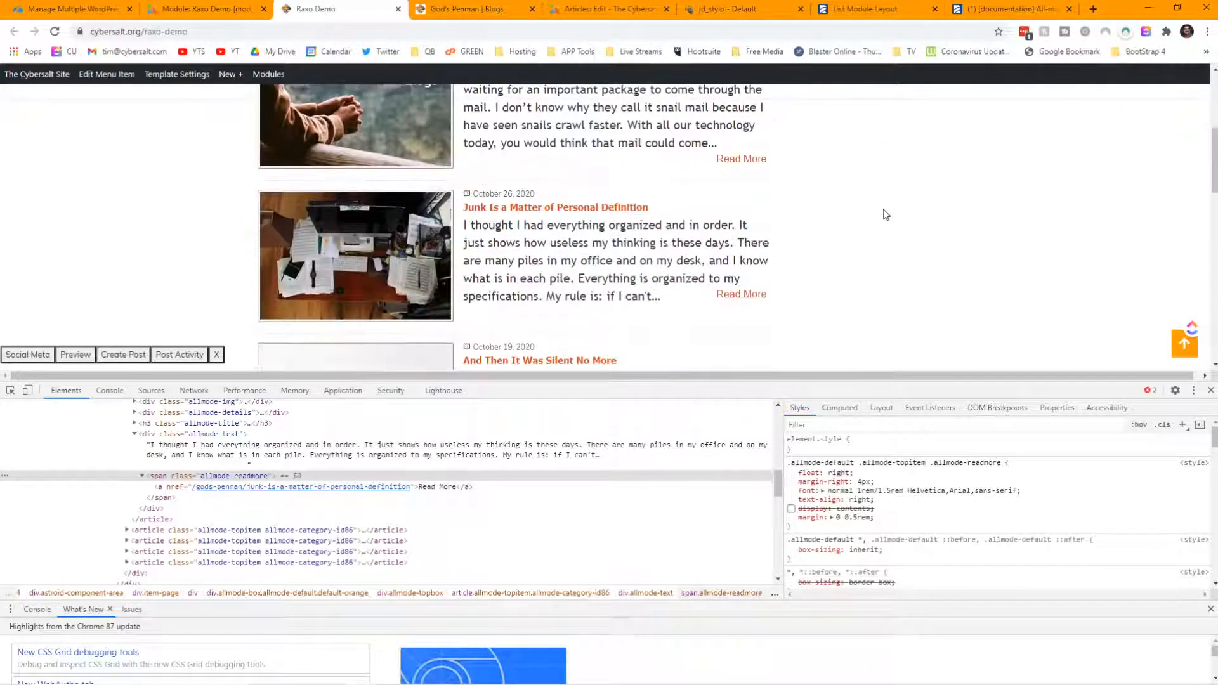
pyautogui.click(792, 509)
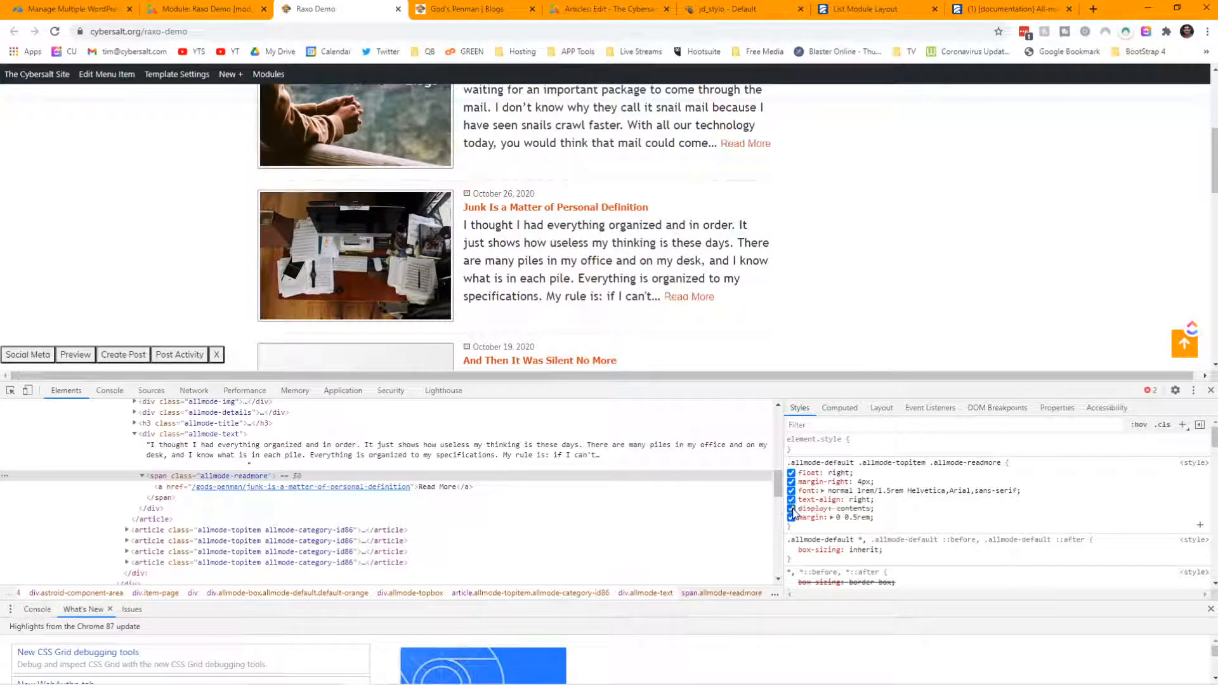
pyautogui.click(792, 518)
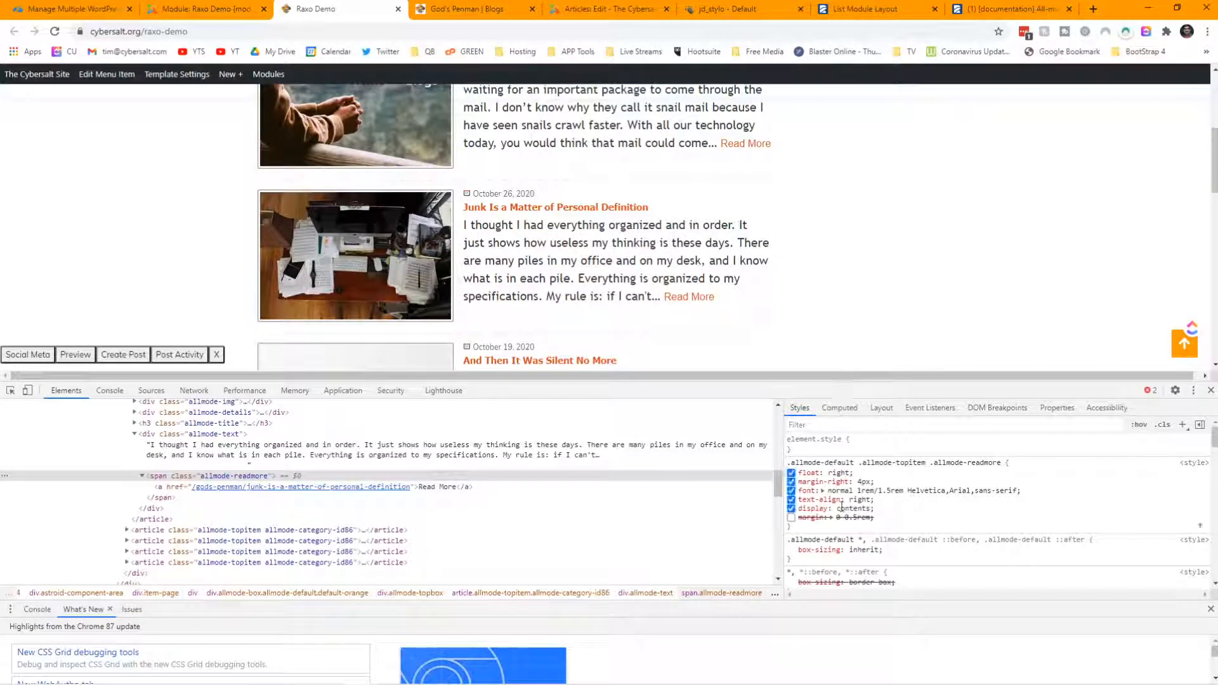
# - Add padding-left: 15px to the allmode-readmore rule, then go to the Raxo Demo article editor
pyautogui.click(826, 528)
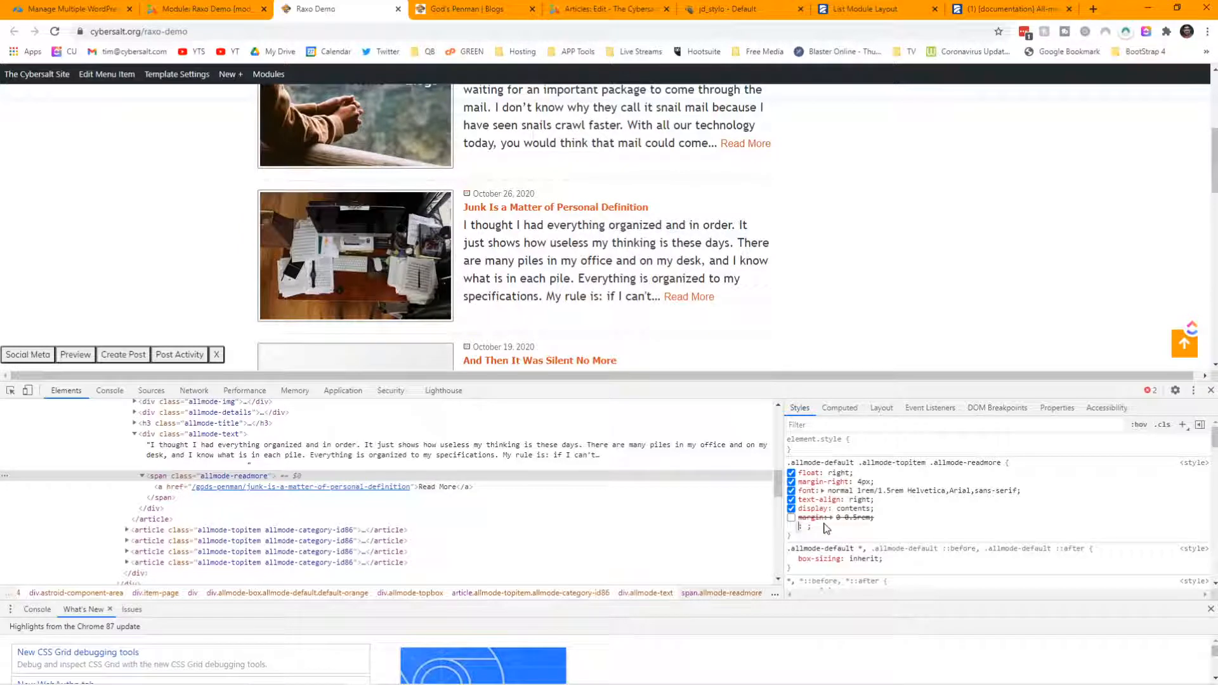
pyautogui.write('padding')
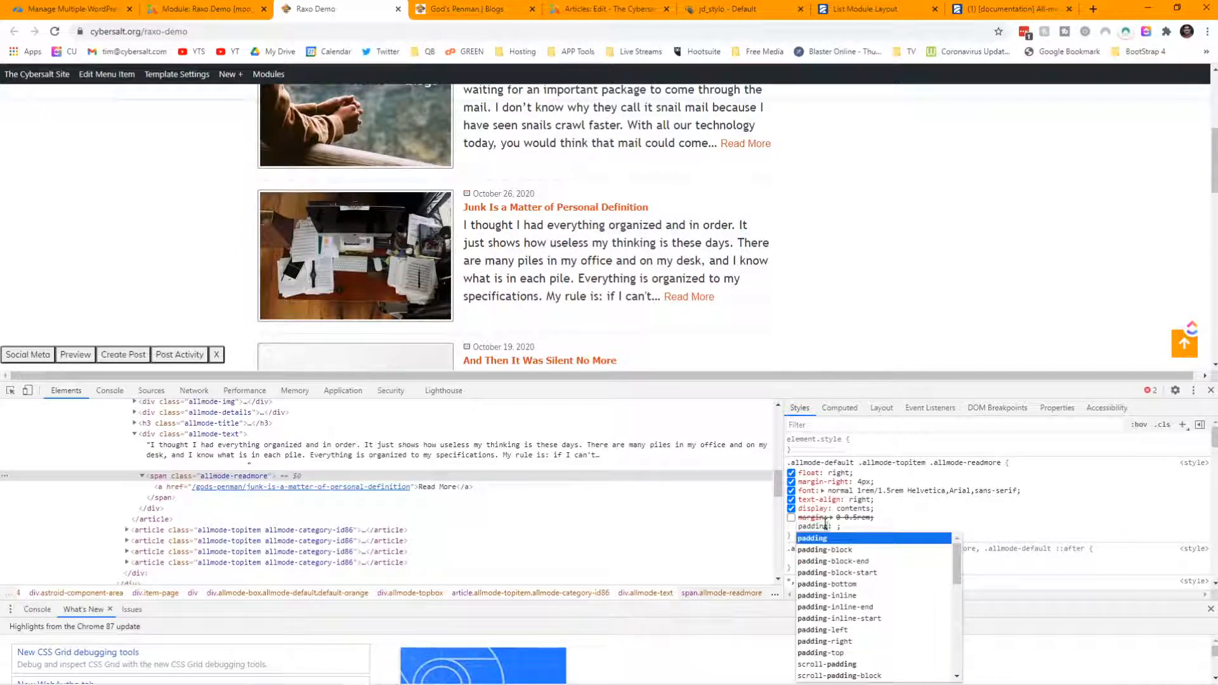
pyautogui.write('-left')
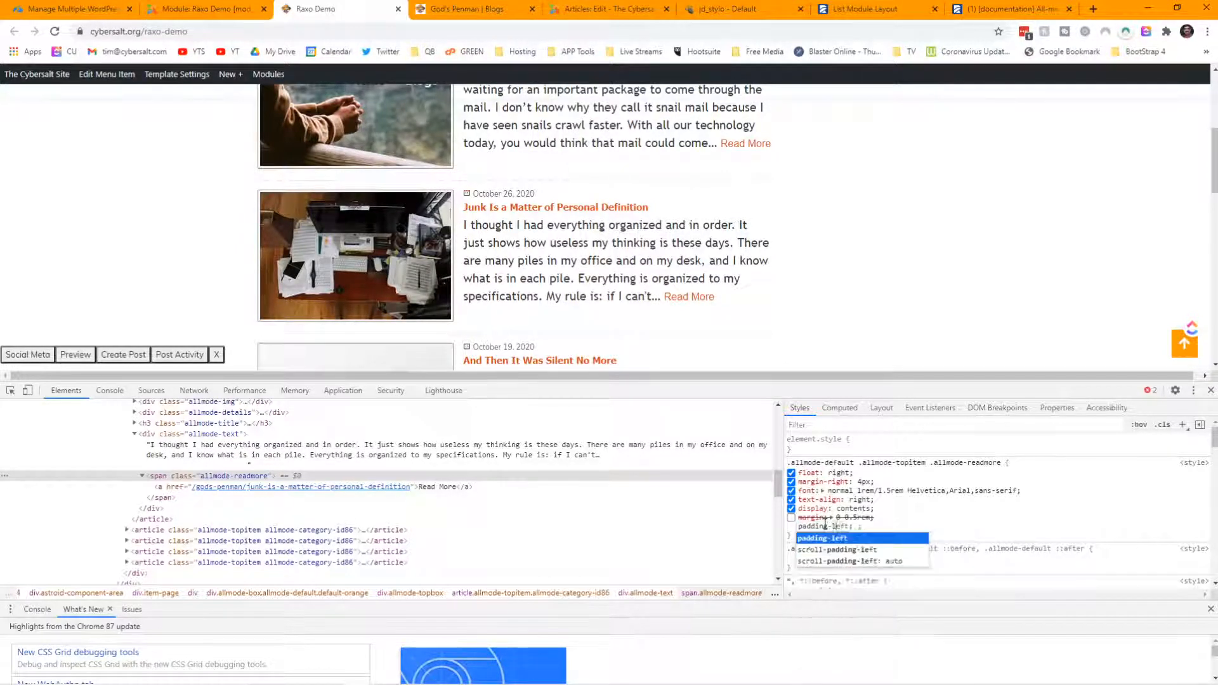
pyautogui.write(': 5')
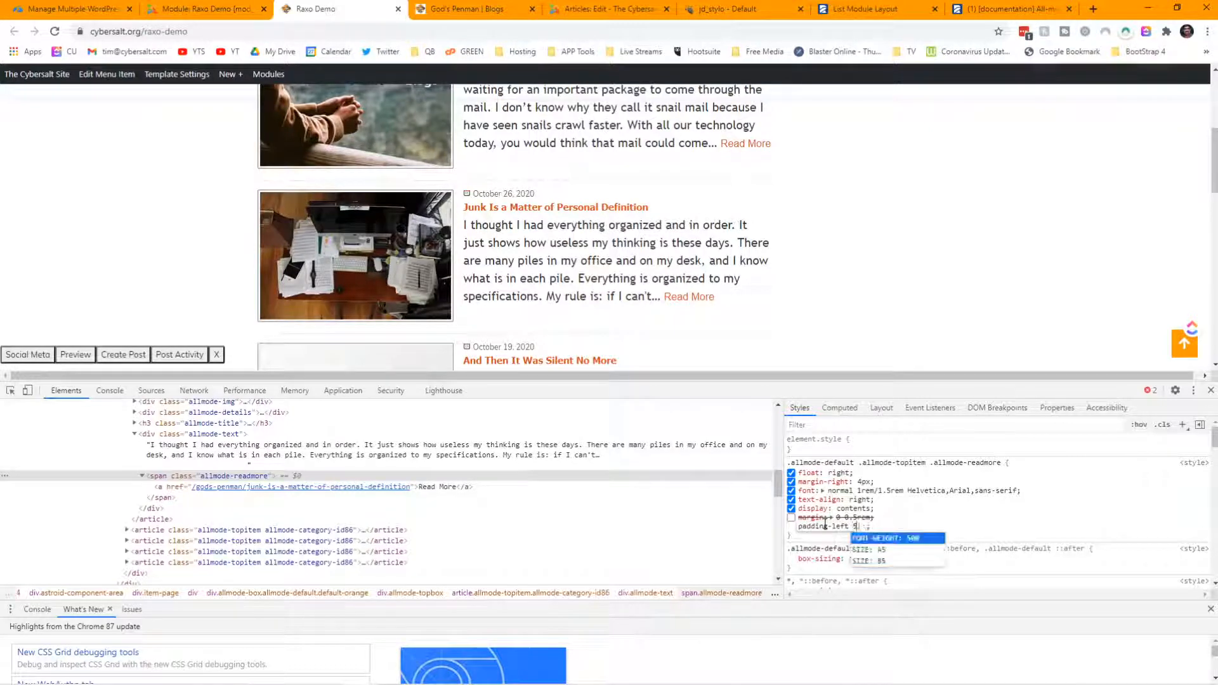
pyautogui.write('px')
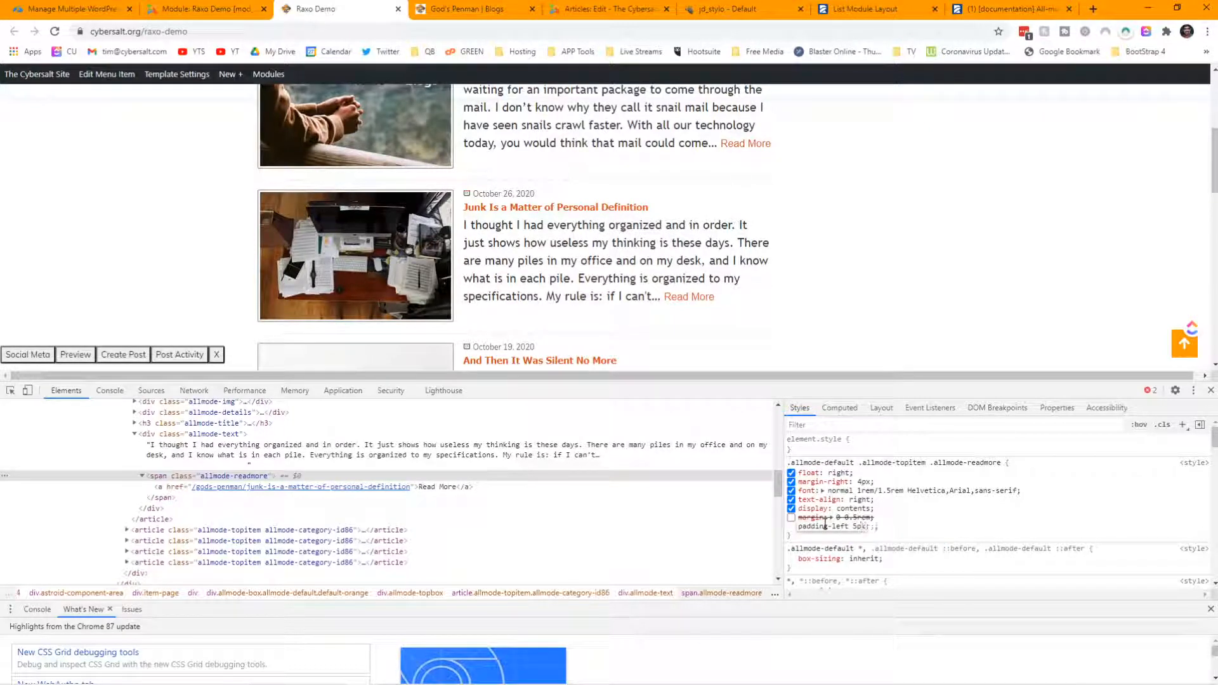
pyautogui.press('Return')
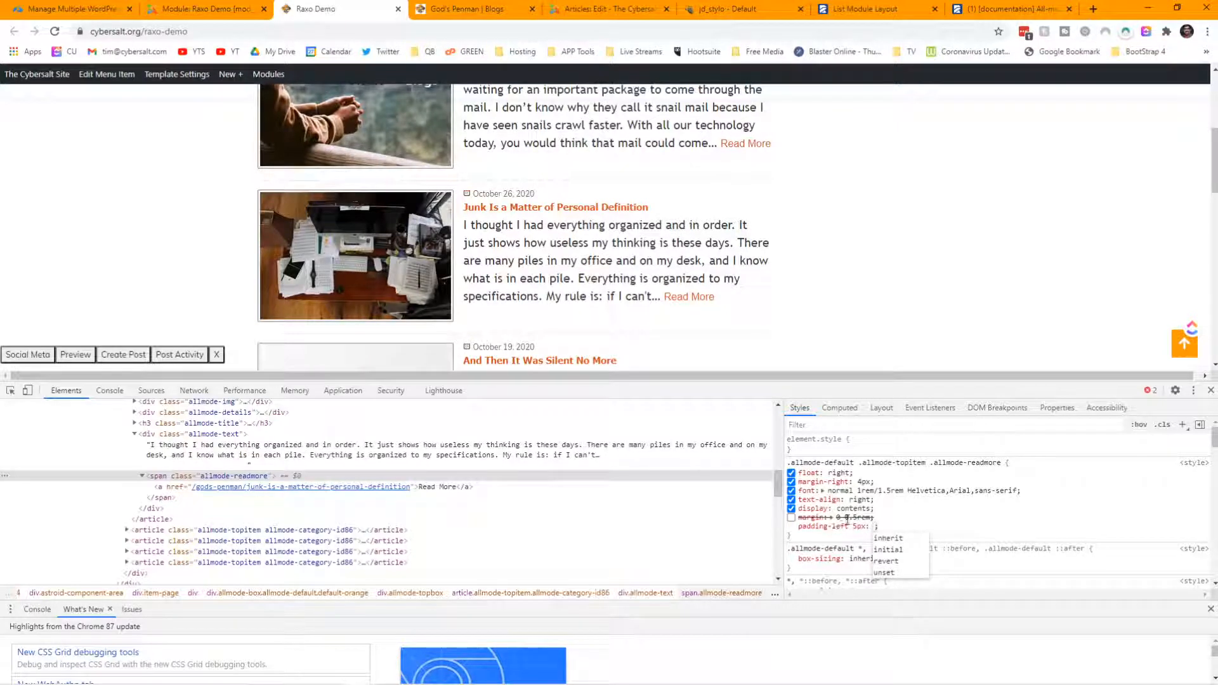
pyautogui.click(854, 527)
pyautogui.click(854, 527)
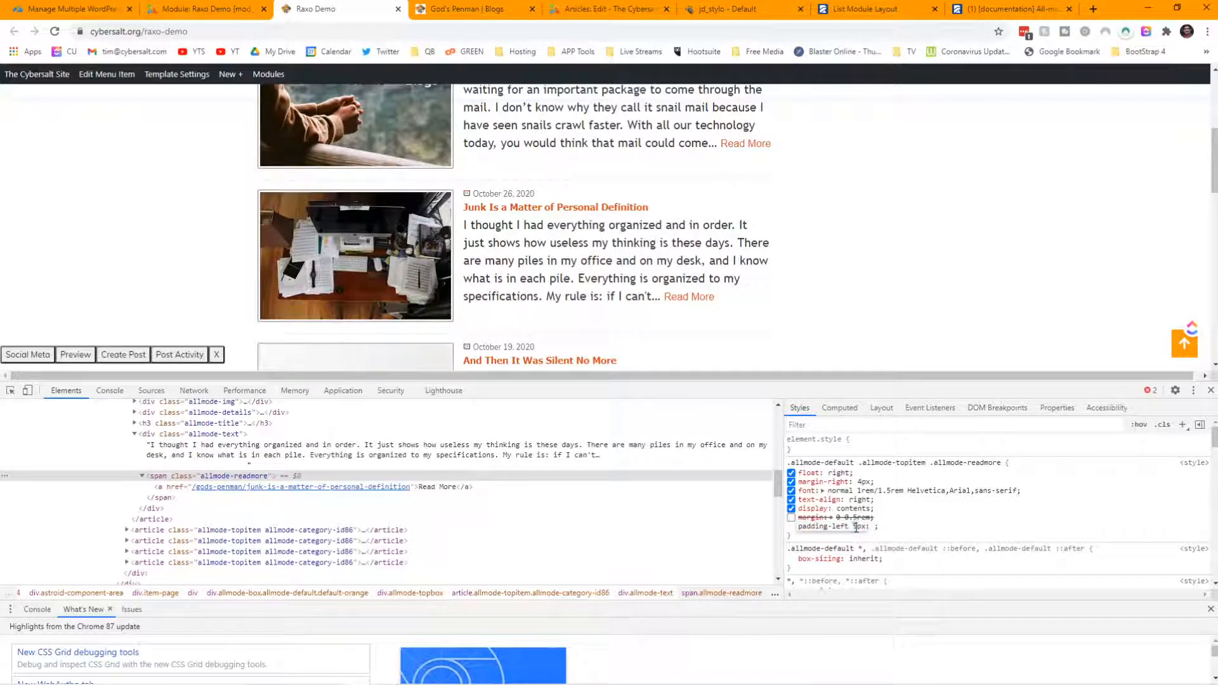
pyautogui.write('1')
pyautogui.press('Tab')
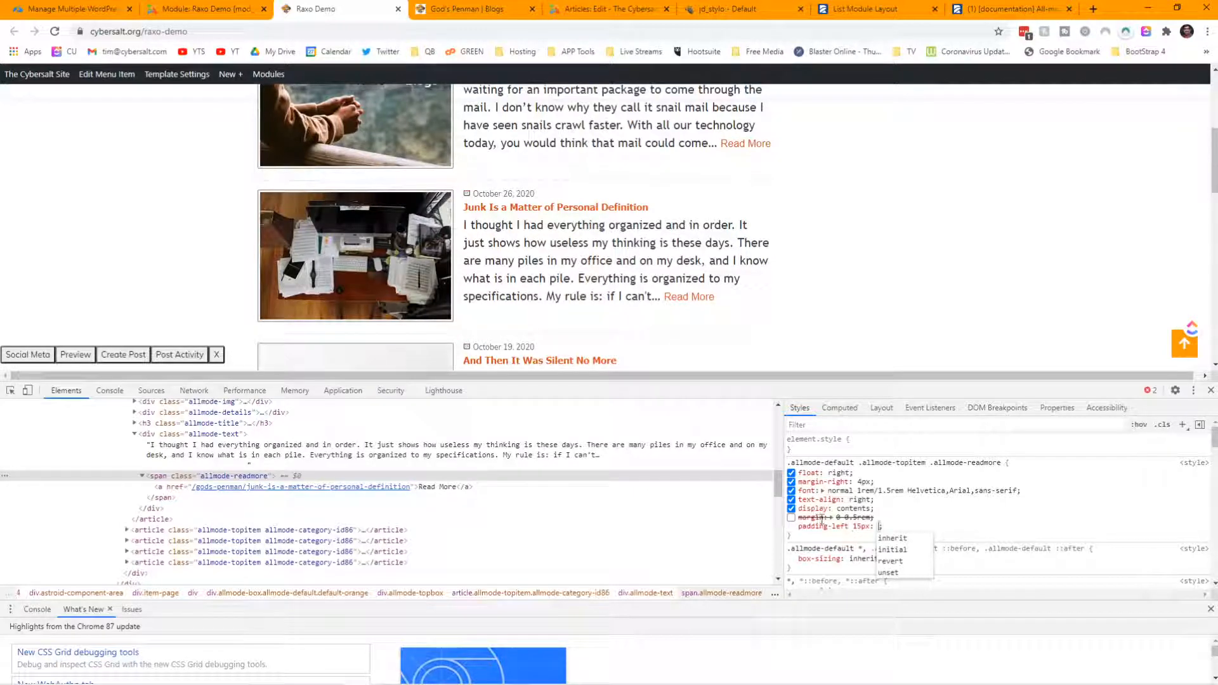
pyautogui.click(653, 10)
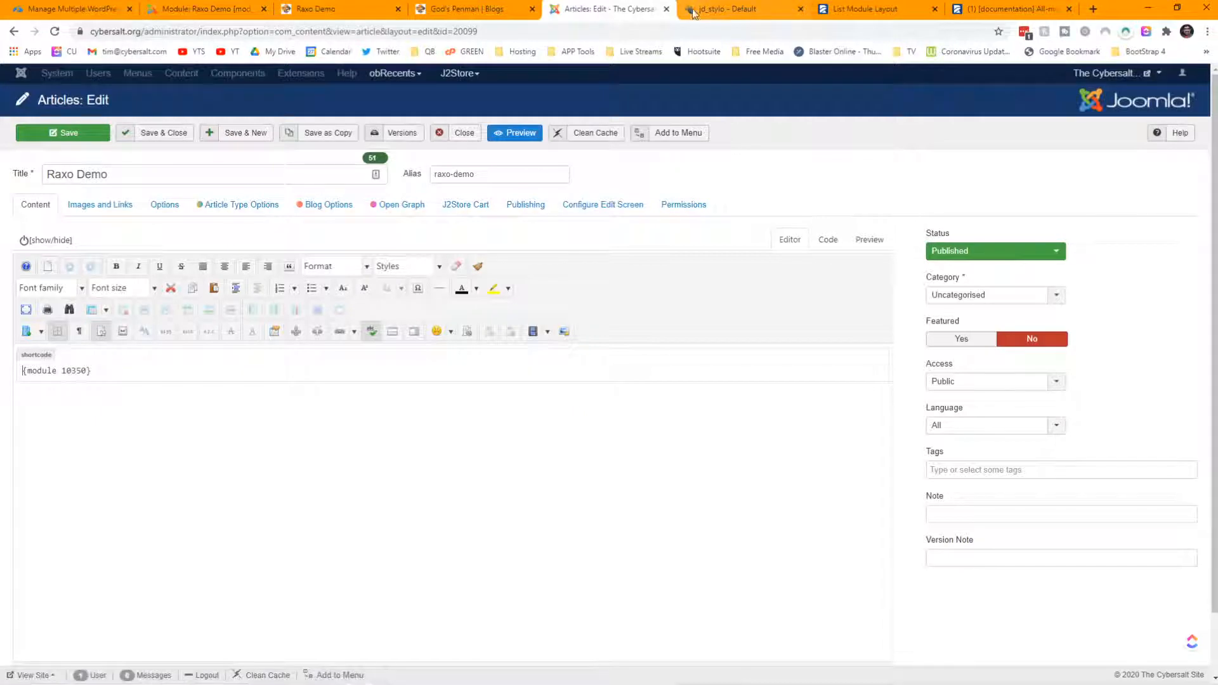
# - Save jd_stylo's Custom CSS, clear the template cache, and reload the Raxo Demo page
pyautogui.click(204, 17)
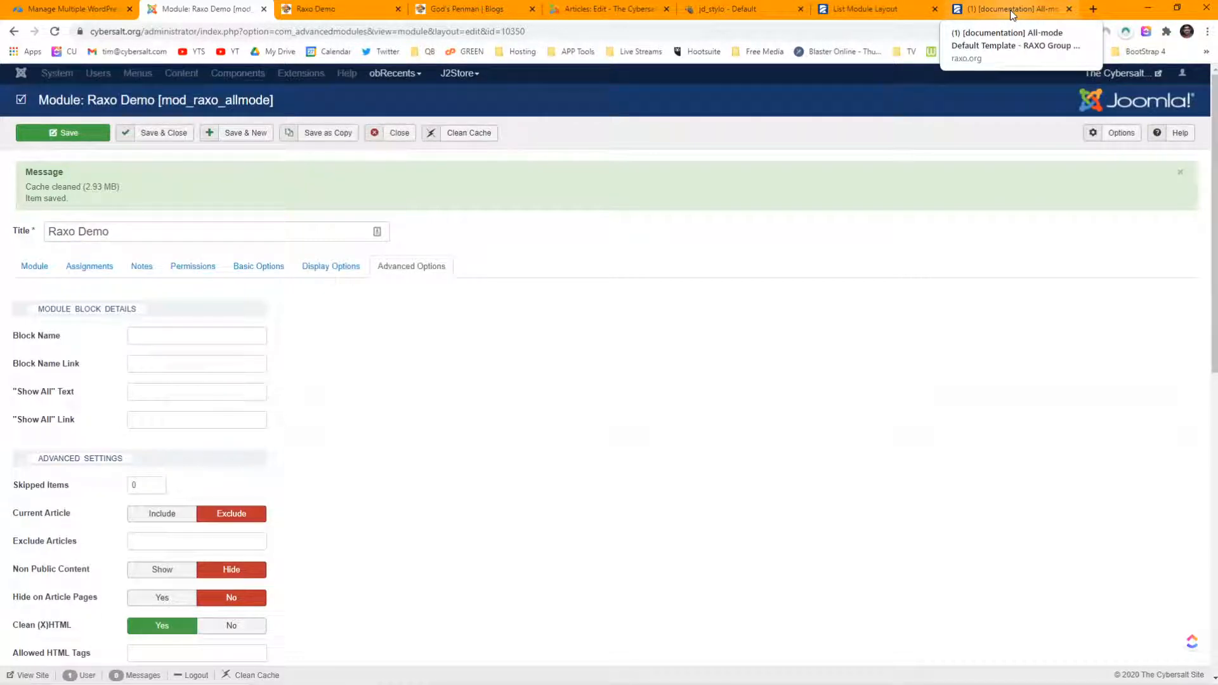
pyautogui.click(727, 11)
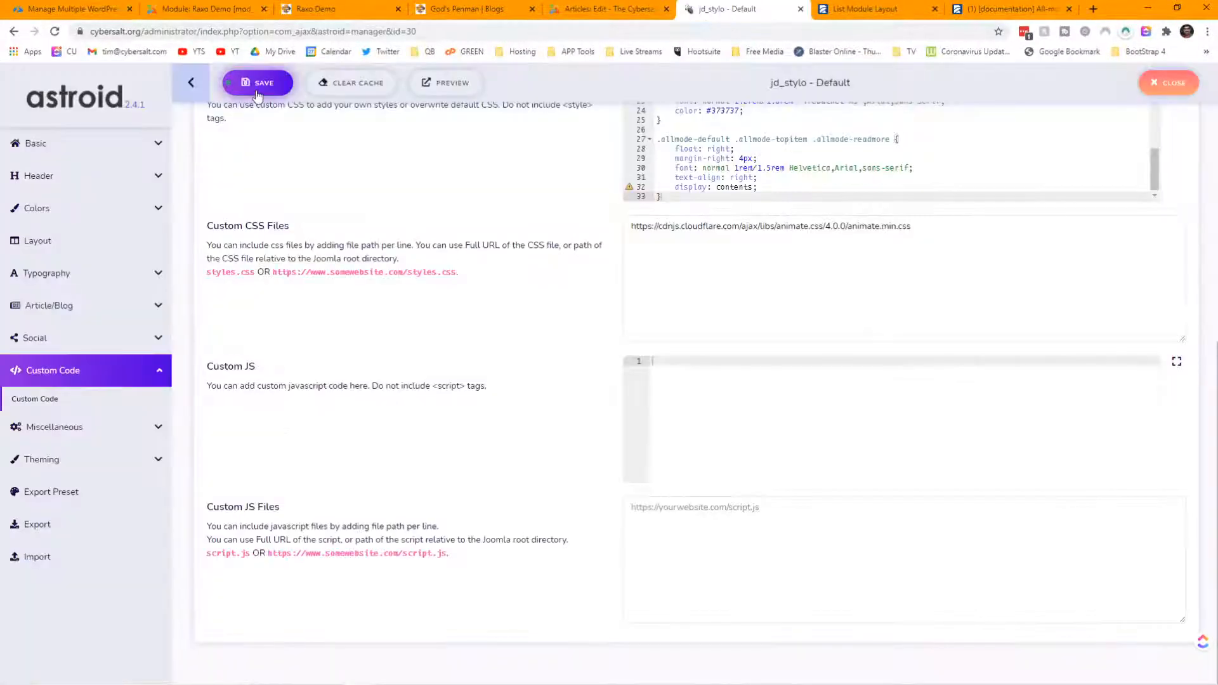
pyautogui.click(361, 88)
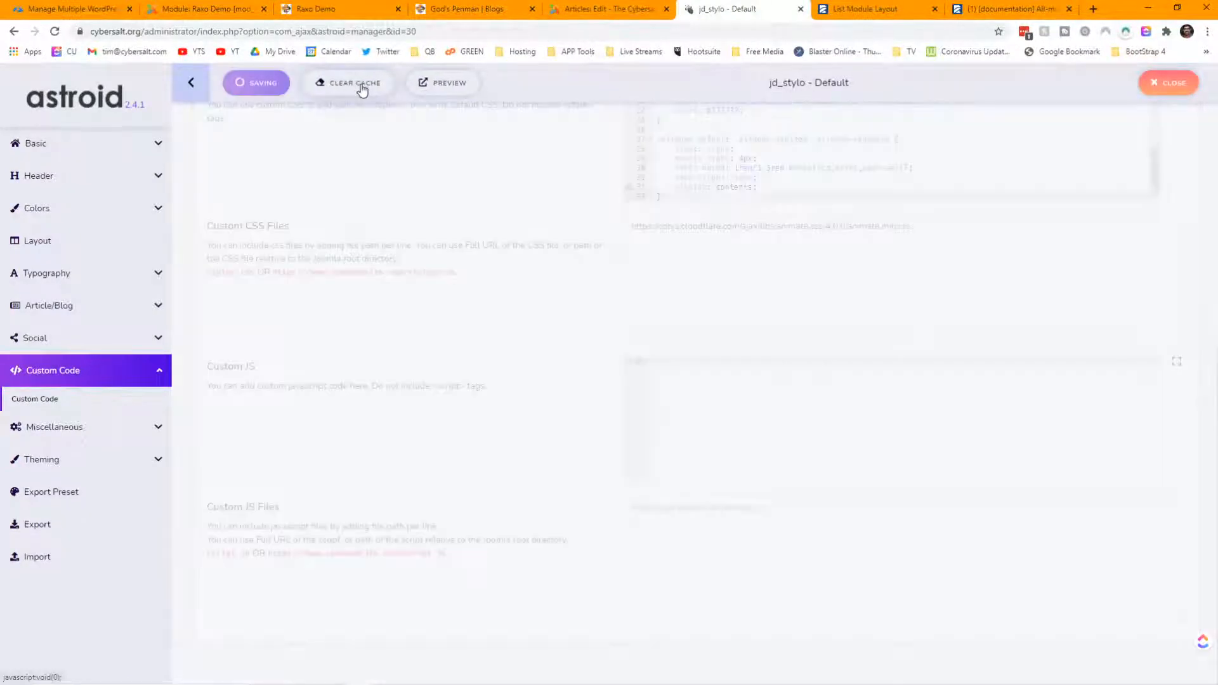
pyautogui.click(352, 10)
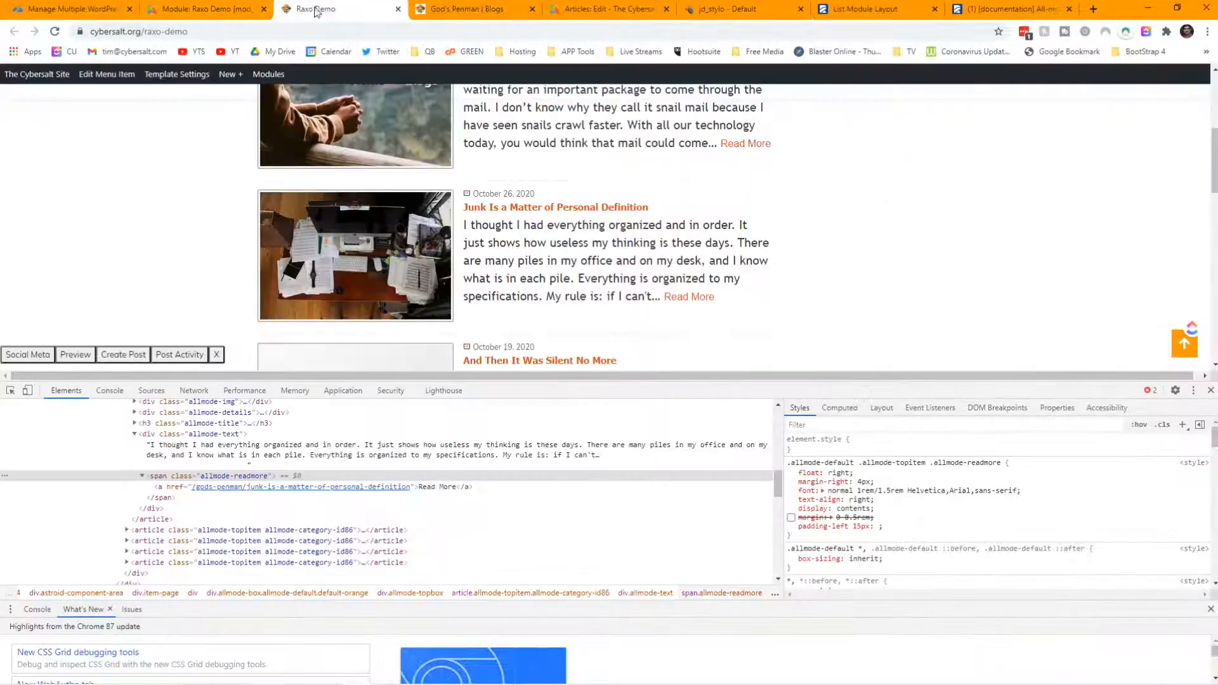
pyautogui.click(54, 31)
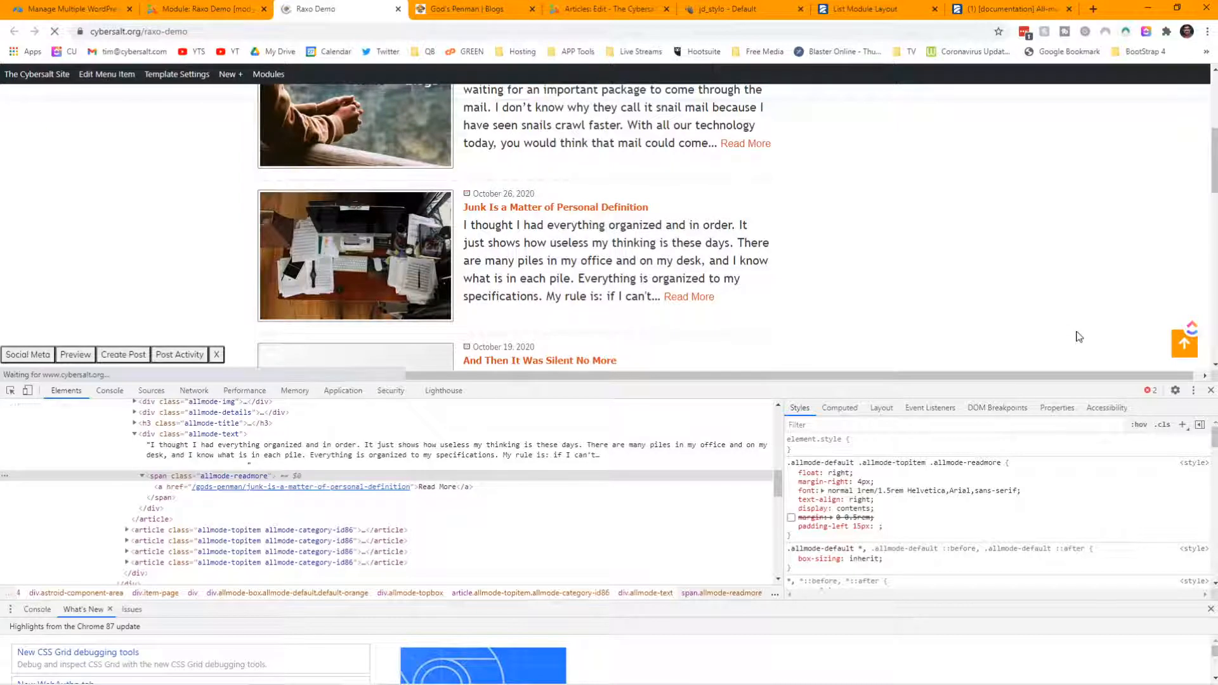
# - Close DevTools and scroll the Raxo Demo page to check the inline Read More links
pyautogui.click(1211, 392)
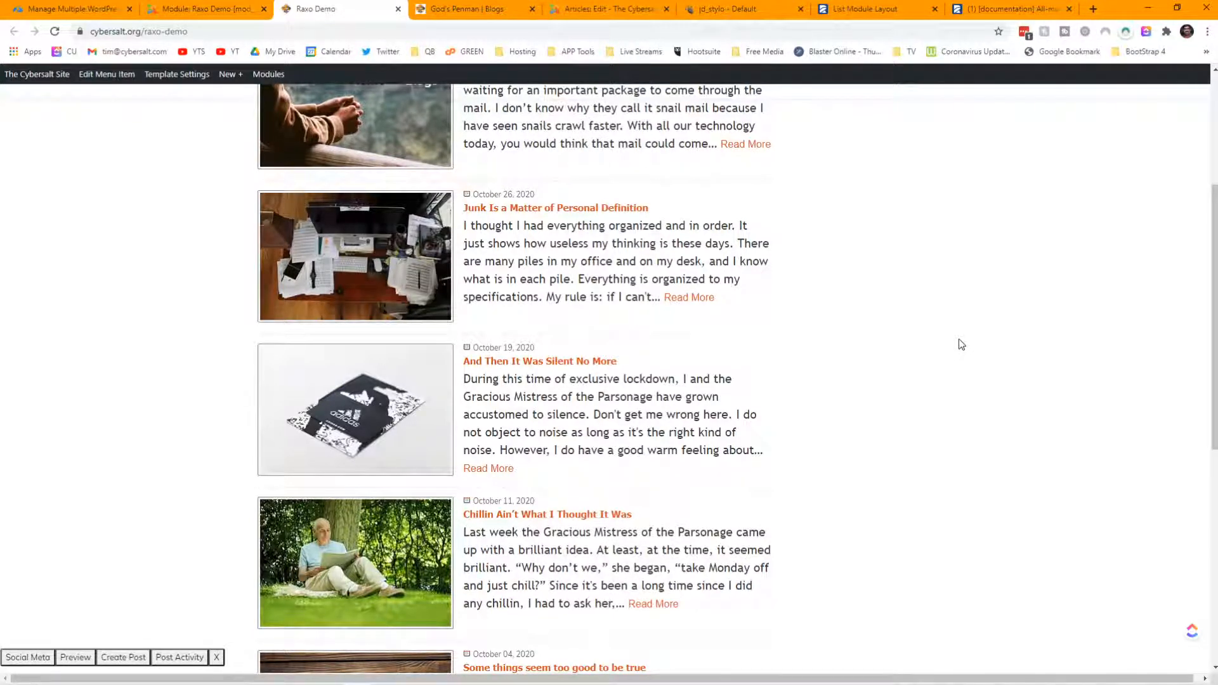
pyautogui.scroll(4, 961, 343)
pyautogui.scroll(-6, 771, 392)
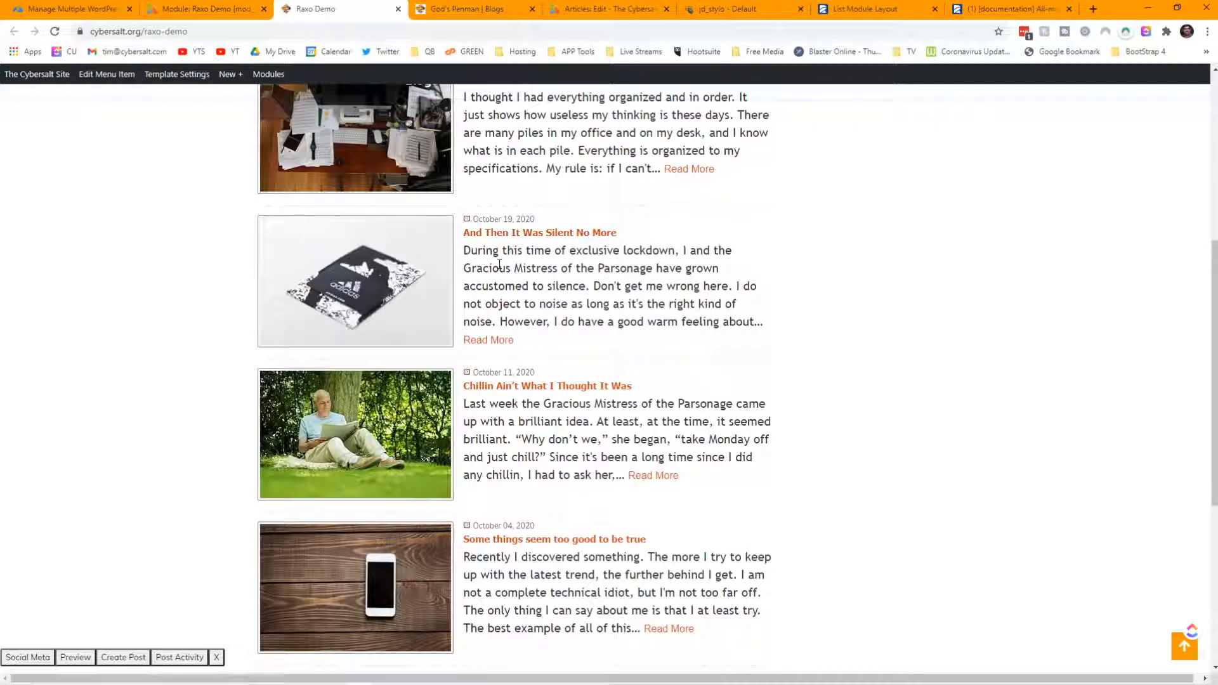
pyautogui.scroll(-6, 734, 313)
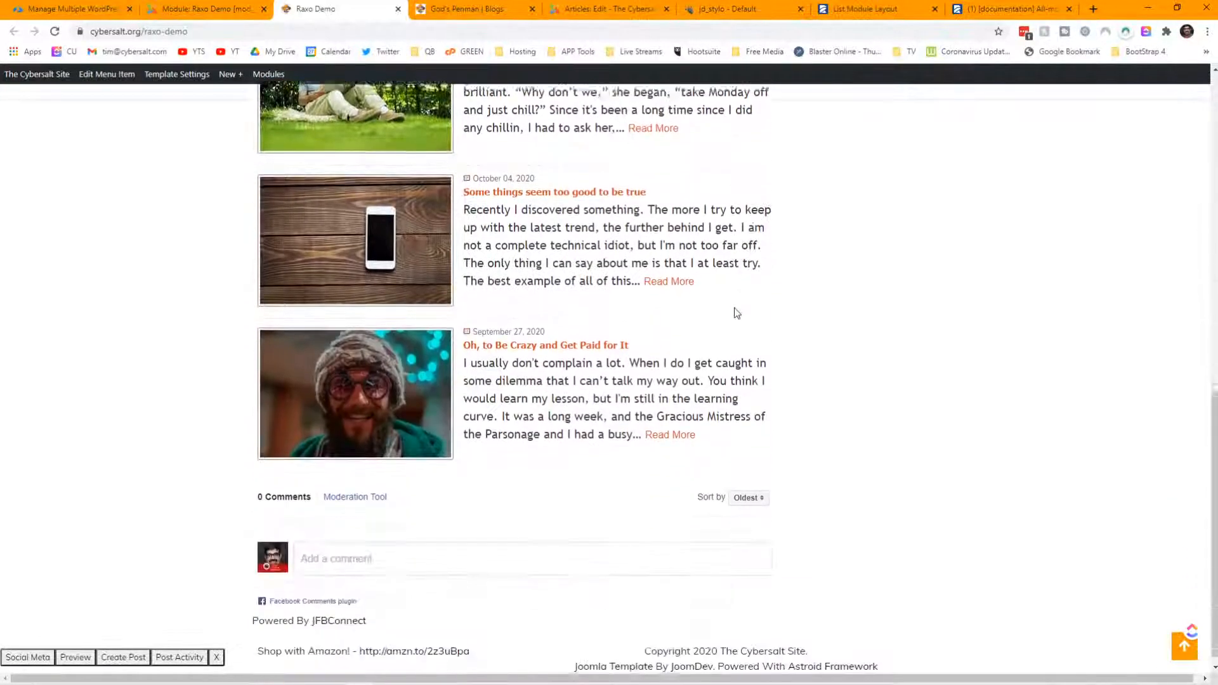
pyautogui.scroll(12, 734, 312)
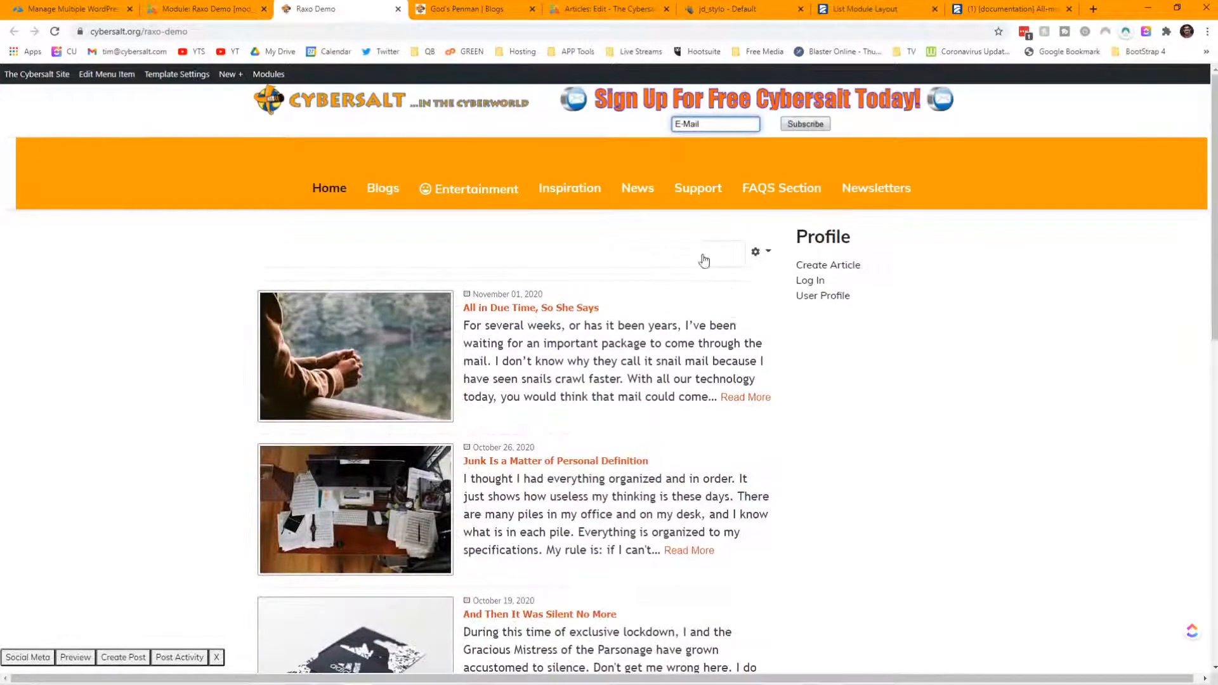
# - Close the Raxo Demo module editor and go to Content > Categories
pyautogui.moveTo(369, 197)
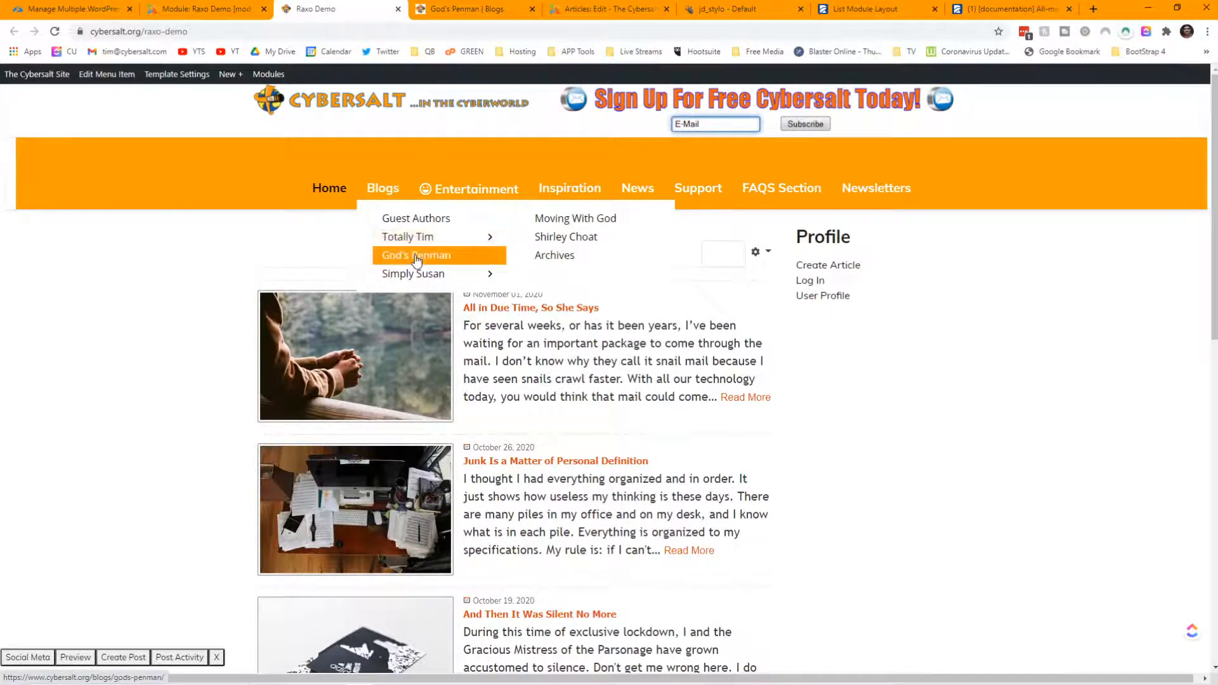
pyautogui.click(473, 8)
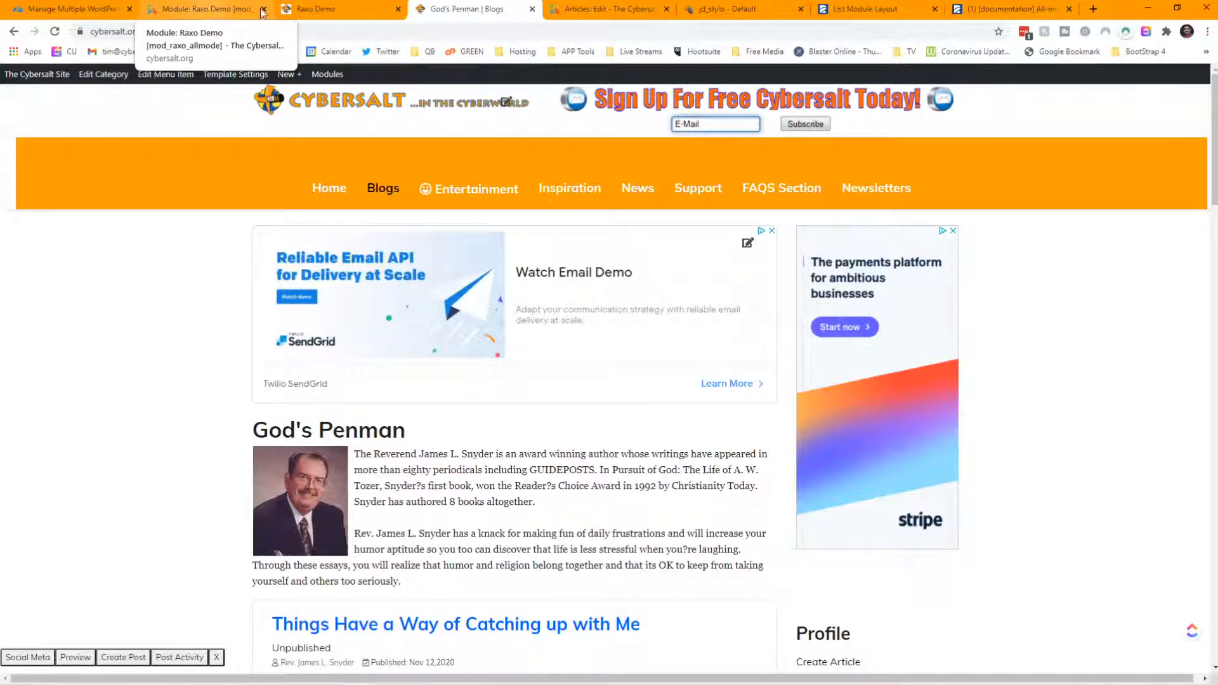
pyautogui.click(612, 9)
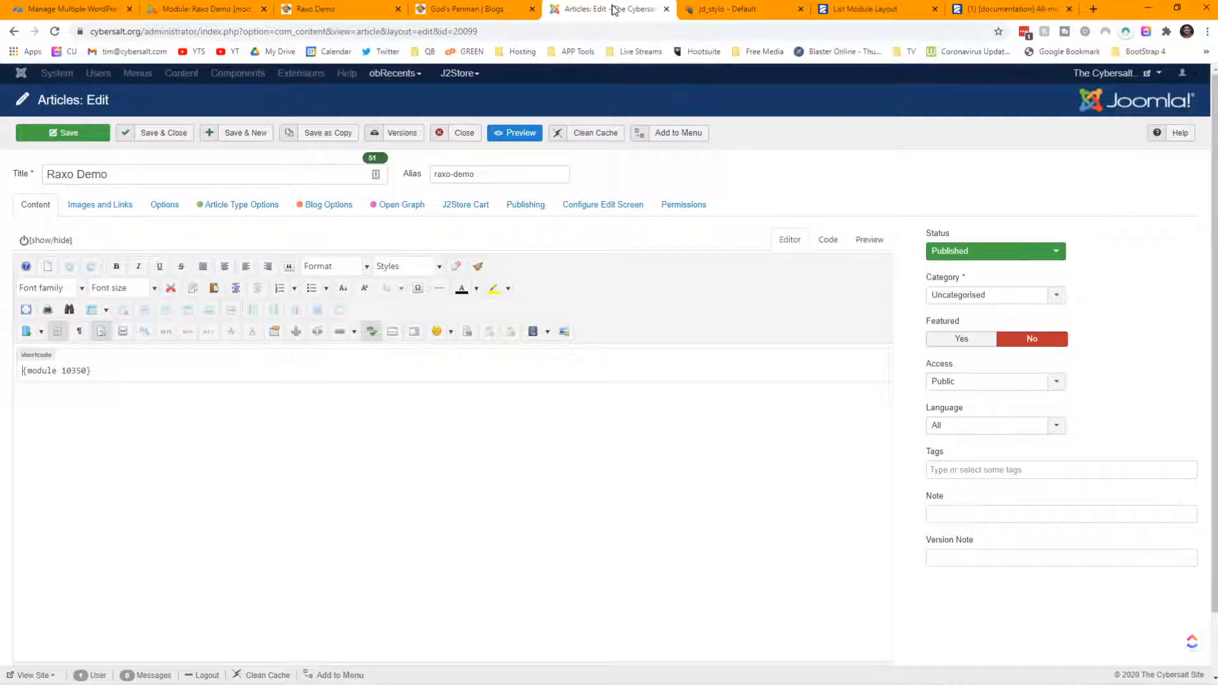
pyautogui.click(212, 11)
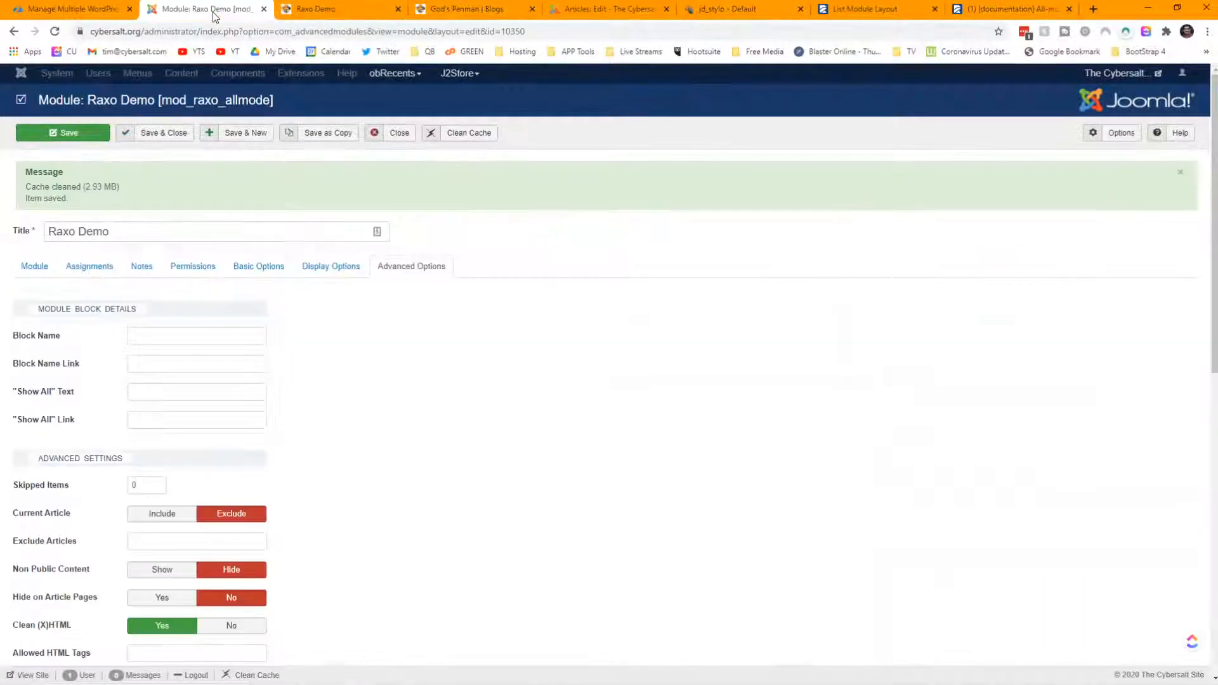
pyautogui.click(400, 135)
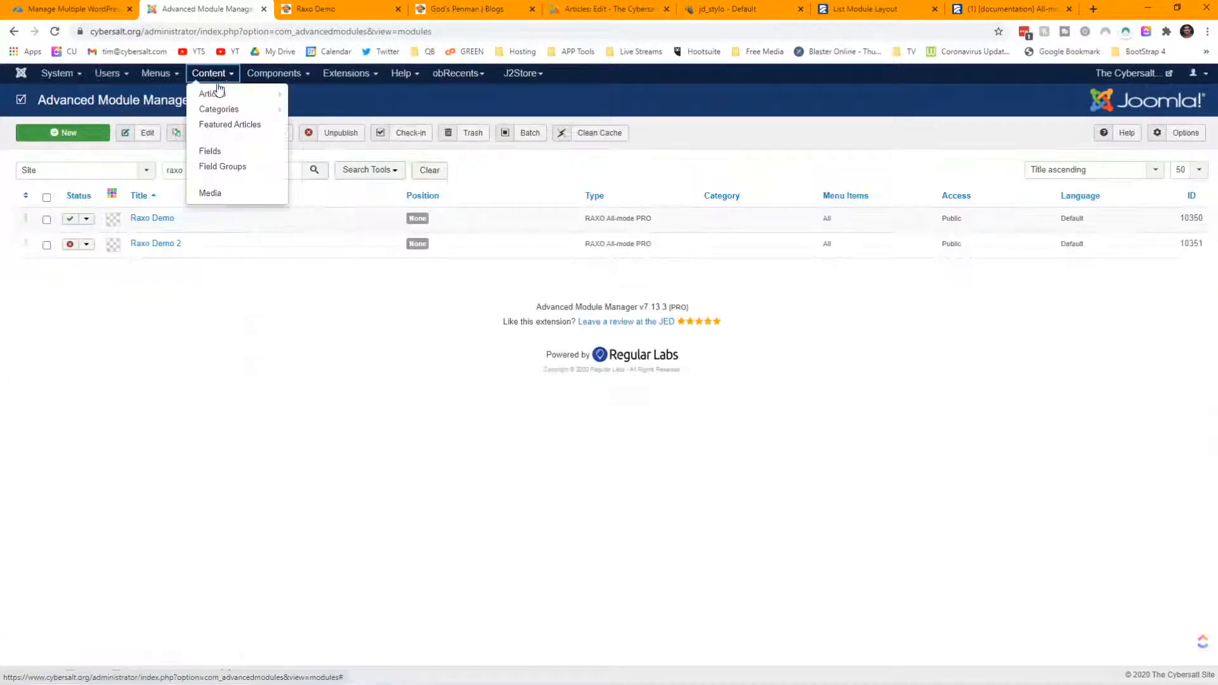
pyautogui.click(216, 109)
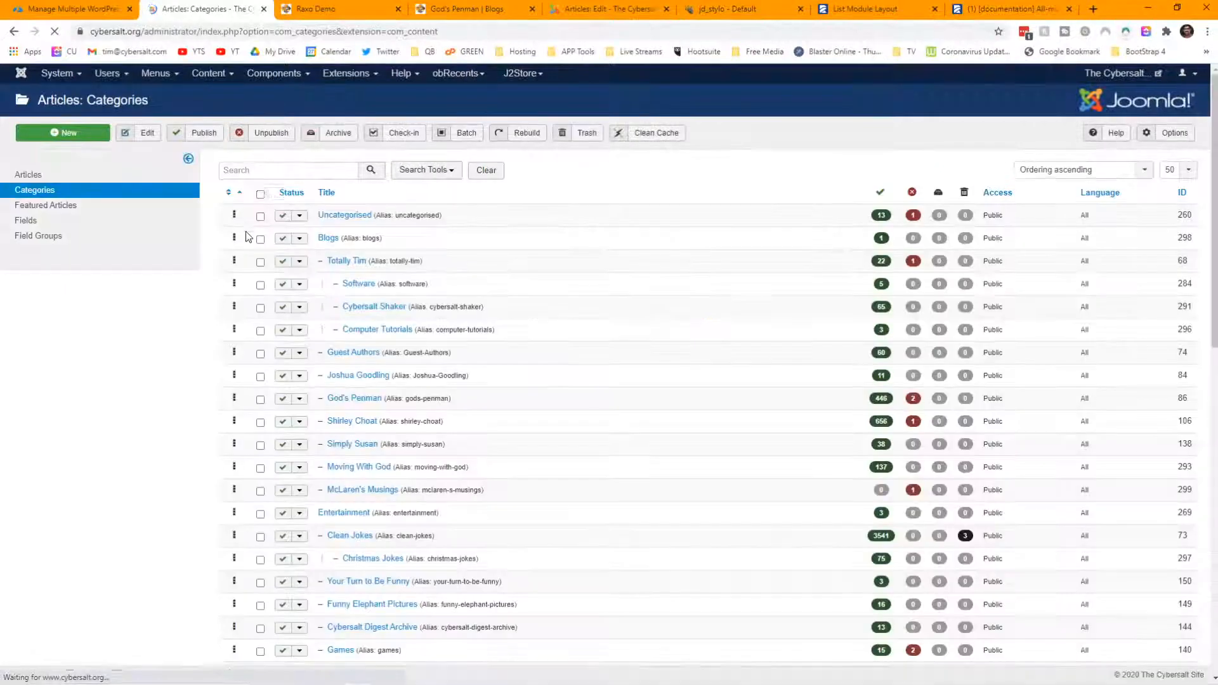
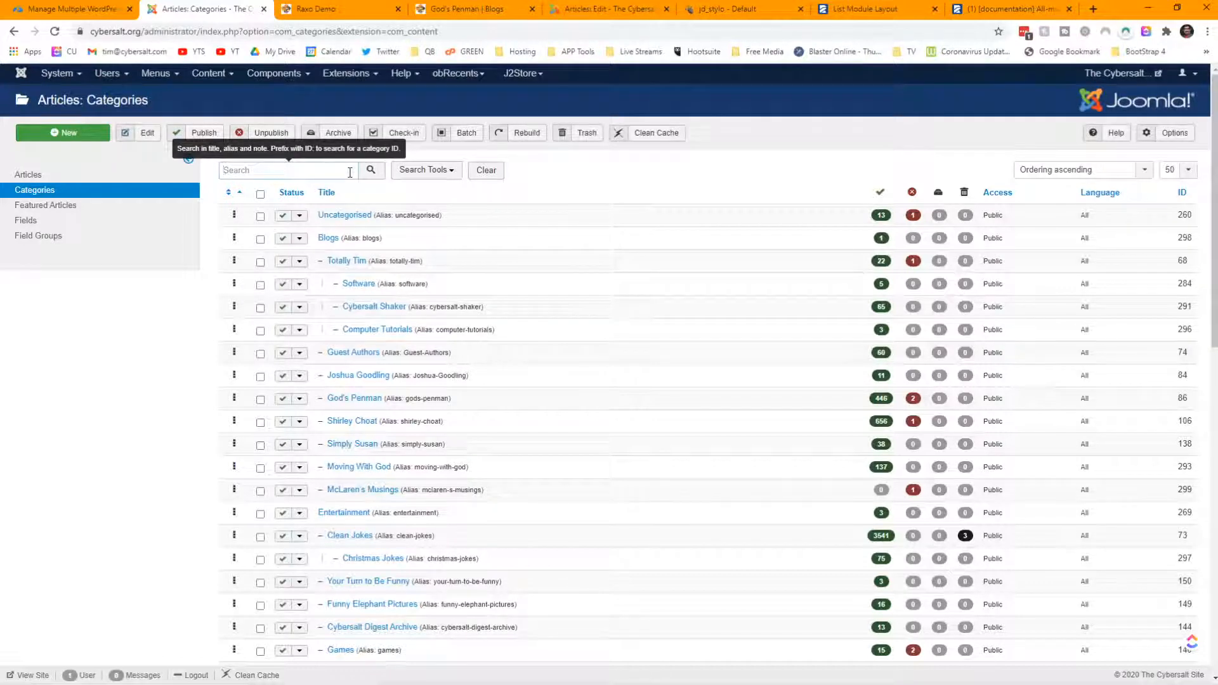
# - Search categories for 'pen' and open the God's Penman category
pyautogui.write('pen')
pyautogui.press('Return')
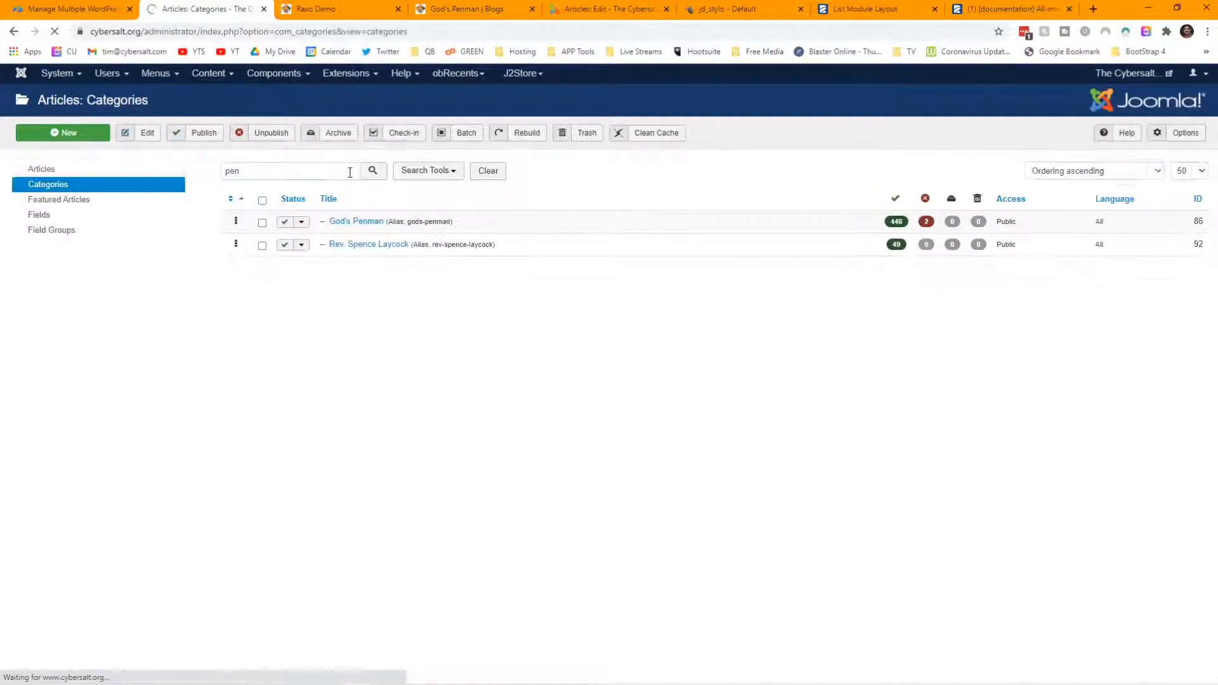
pyautogui.click(353, 219)
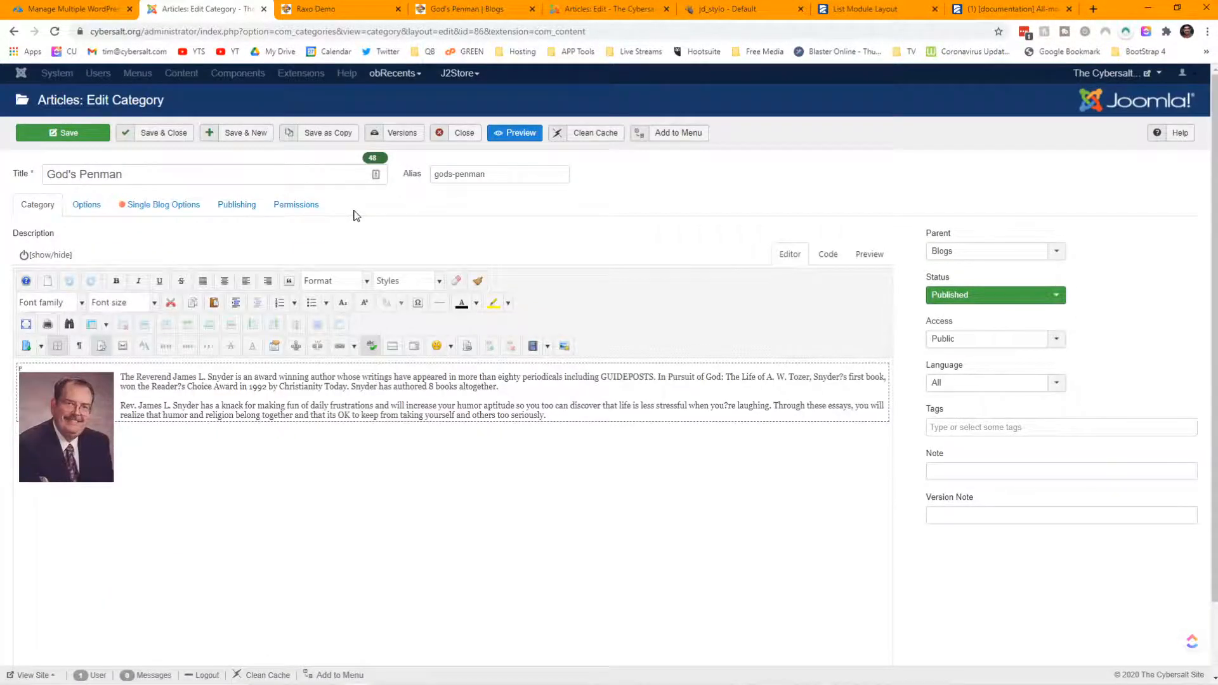
# - Add a new description paragraph embedding the Raxo Demo module and save the category
pyautogui.click(136, 438)
pyautogui.press('Return')
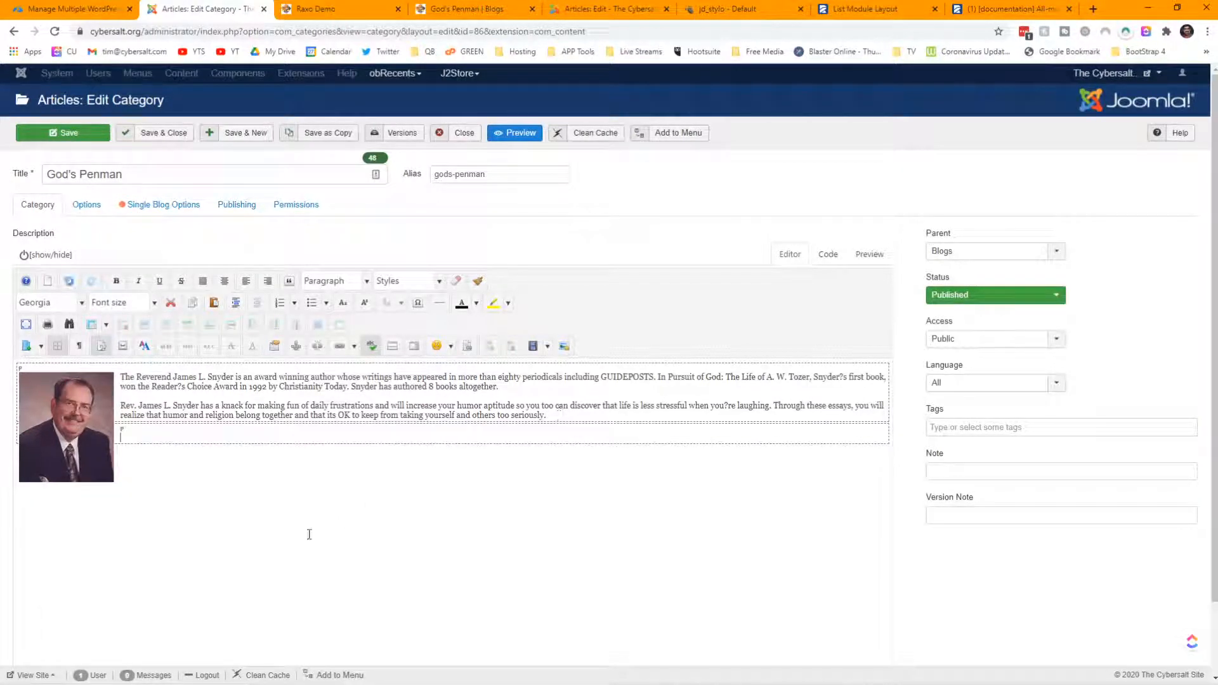
pyautogui.scroll(-1, 309, 534)
pyautogui.click(194, 628)
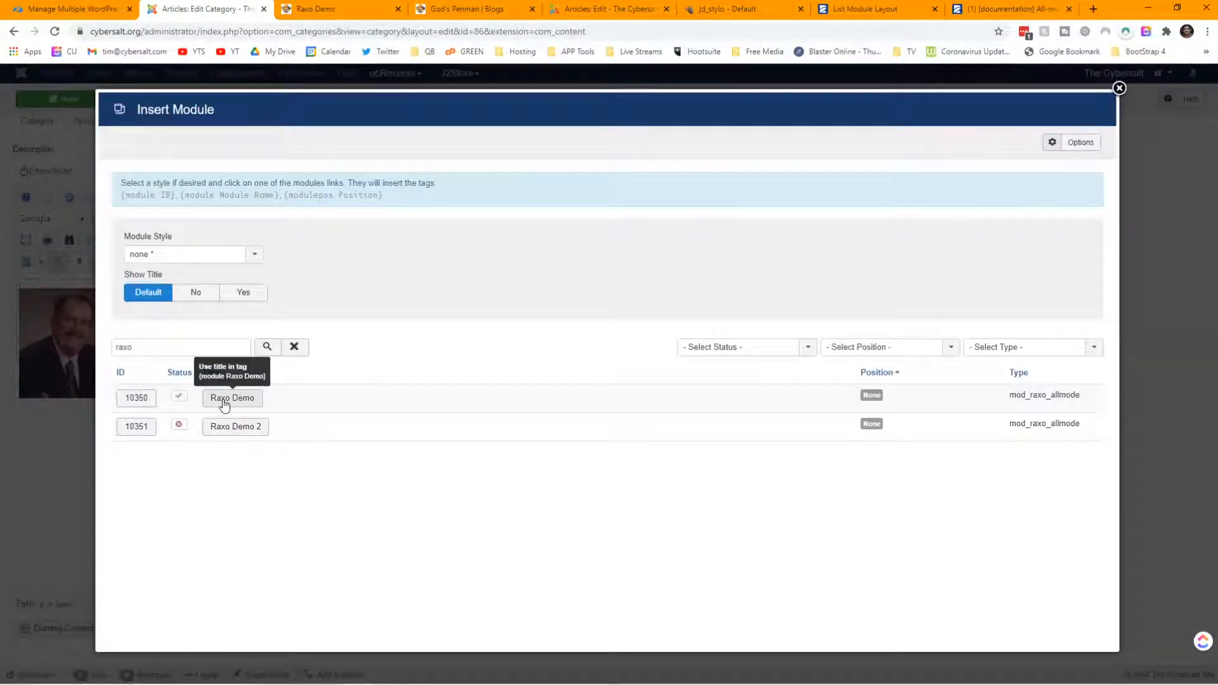
pyautogui.click(136, 399)
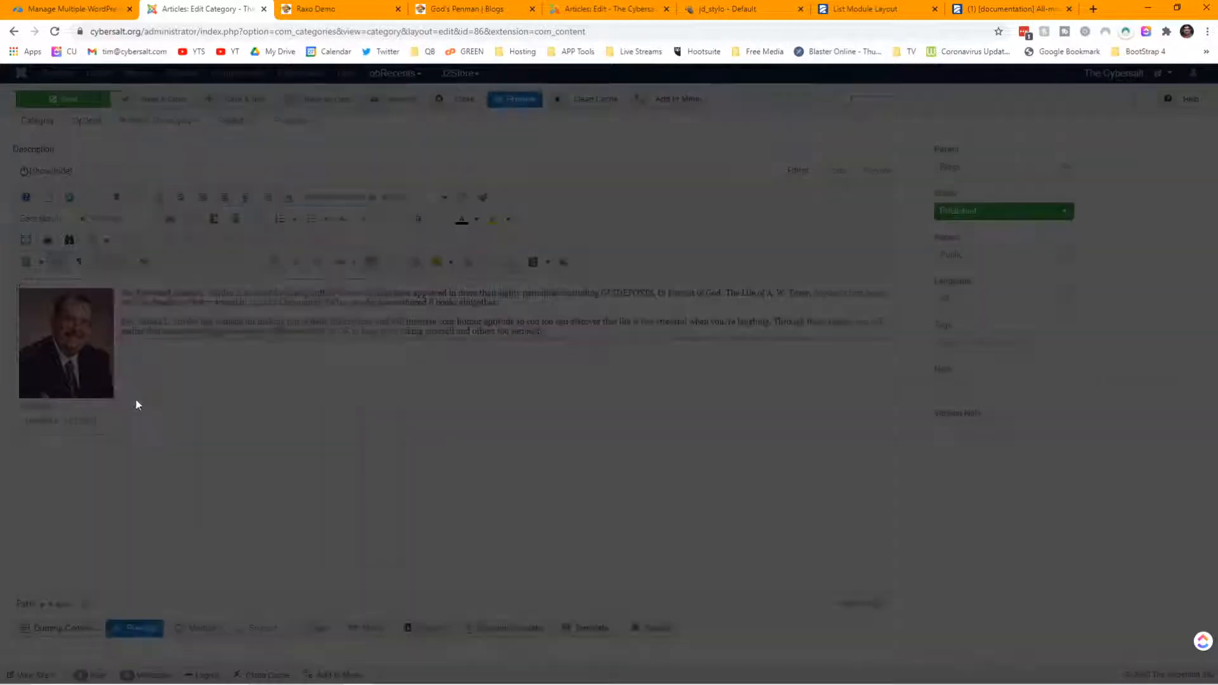
pyautogui.click(52, 100)
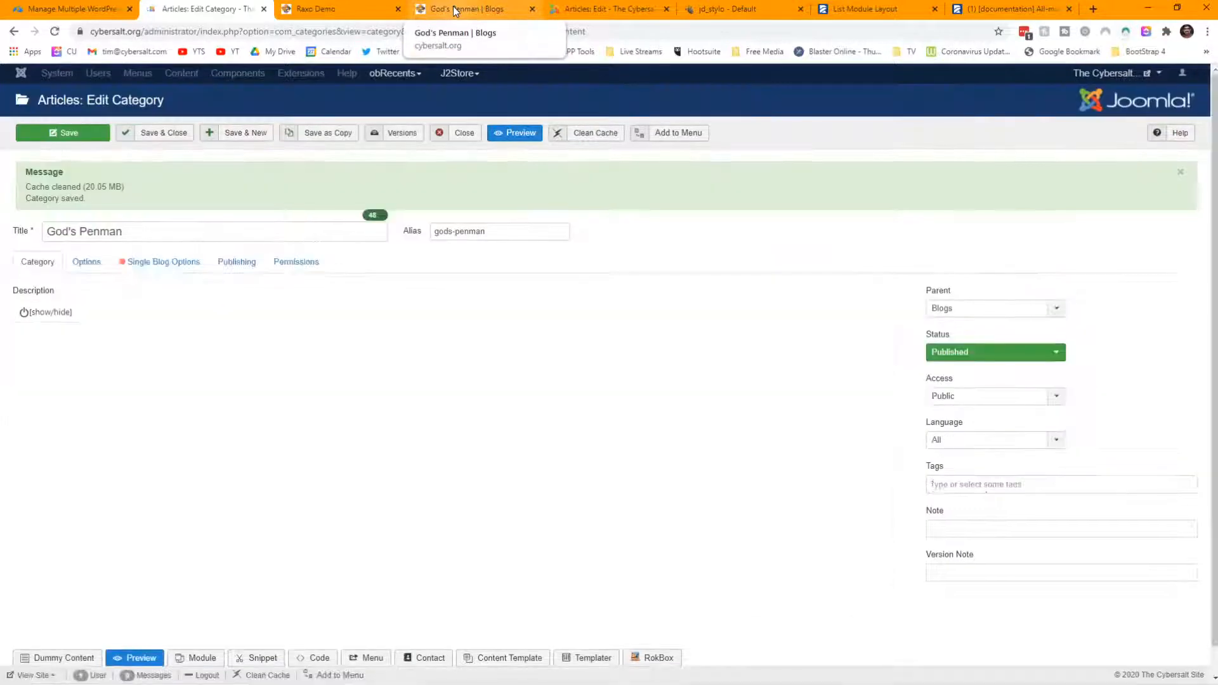
pyautogui.click(442, 12)
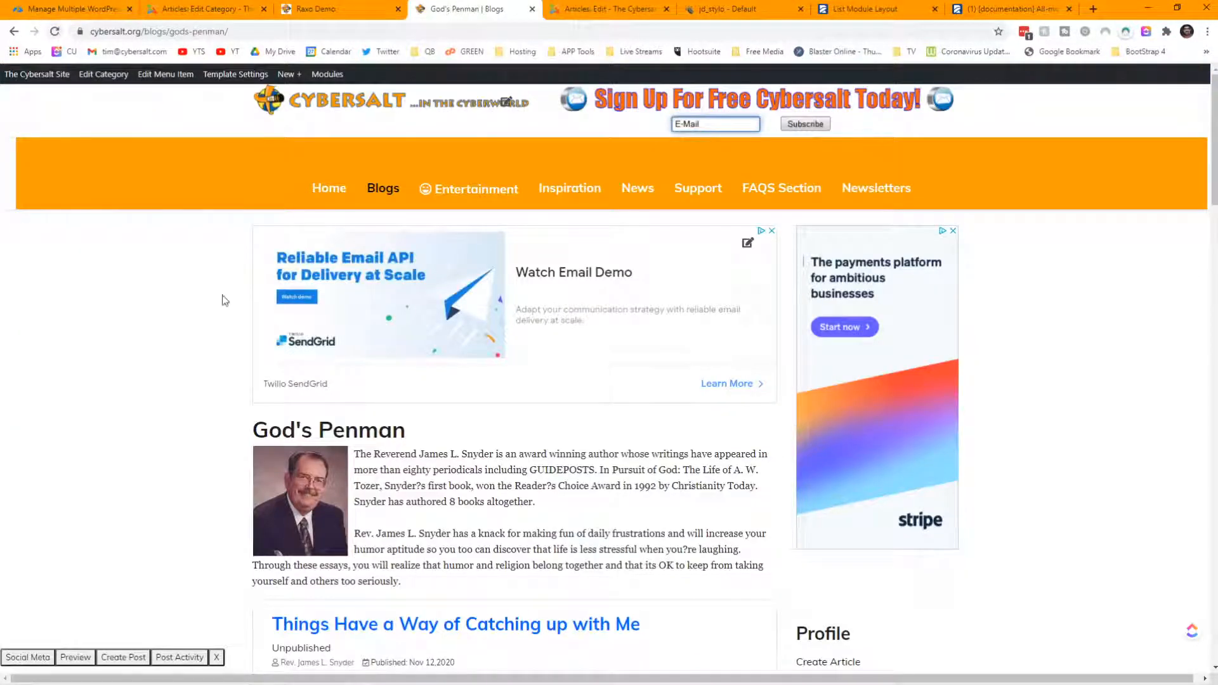
# - Reload the God's Penman blog page and scroll through the embedded Raxo Demo list and posts
pyautogui.scroll(-3, 573, 304)
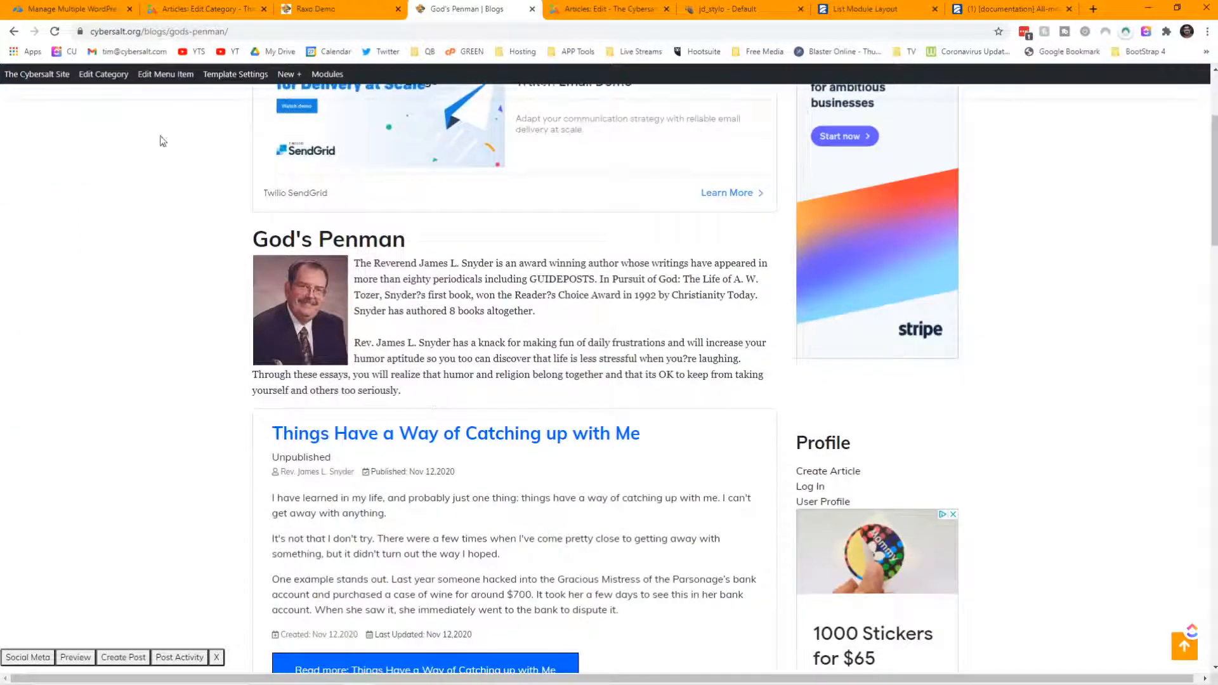
pyautogui.click(55, 31)
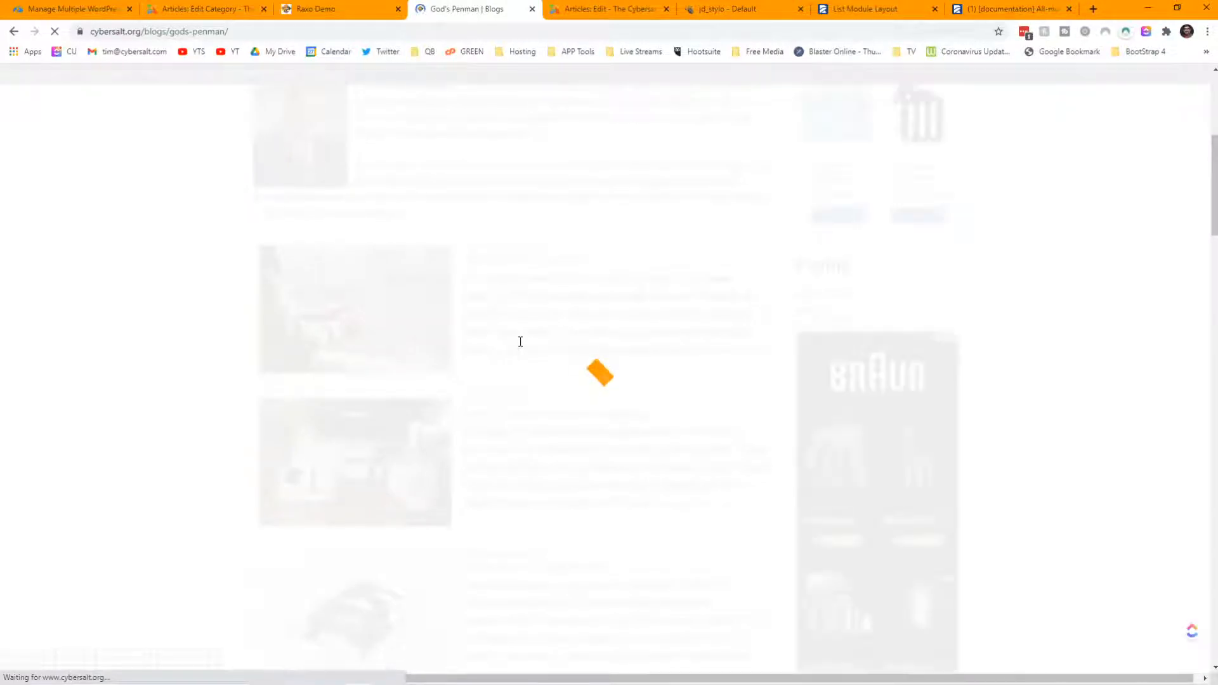
pyautogui.scroll(3, 520, 342)
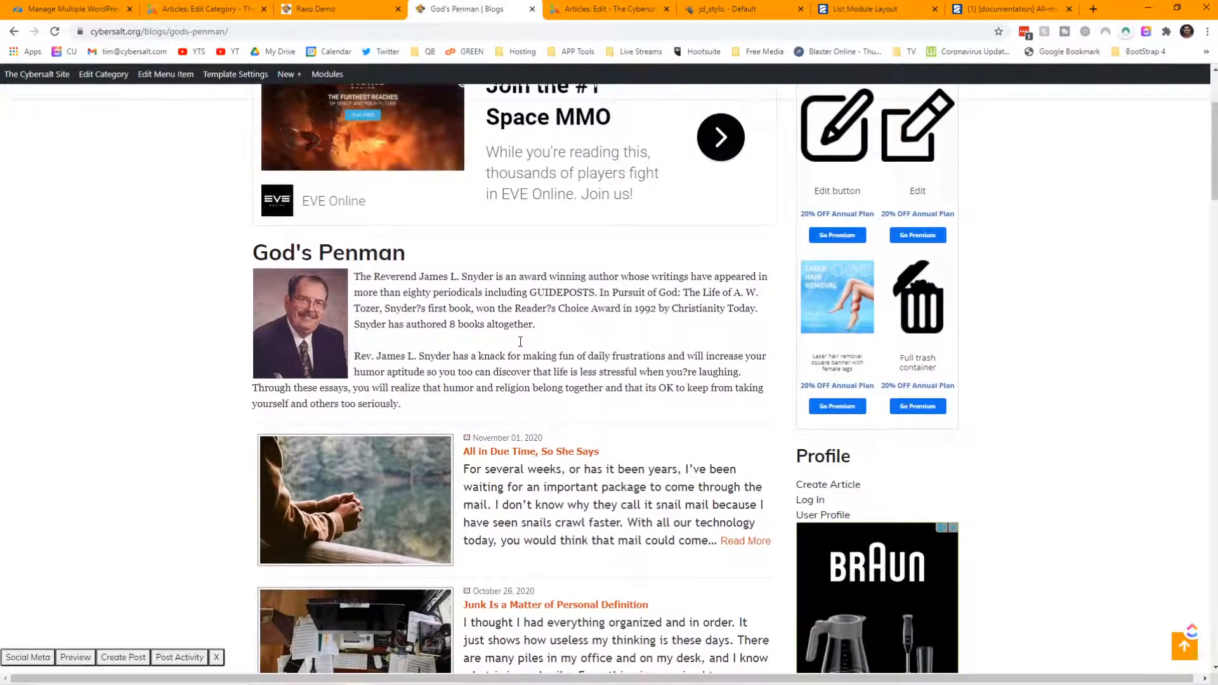
pyautogui.scroll(-9, 520, 342)
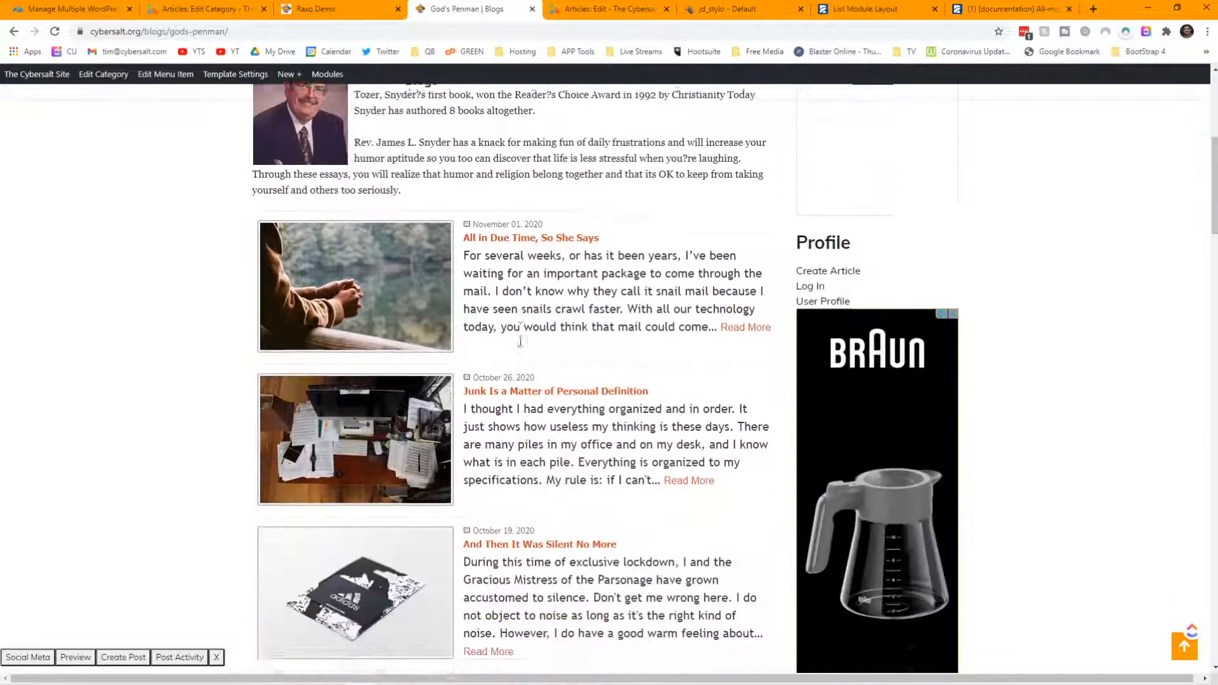
pyautogui.scroll(-9, 521, 342)
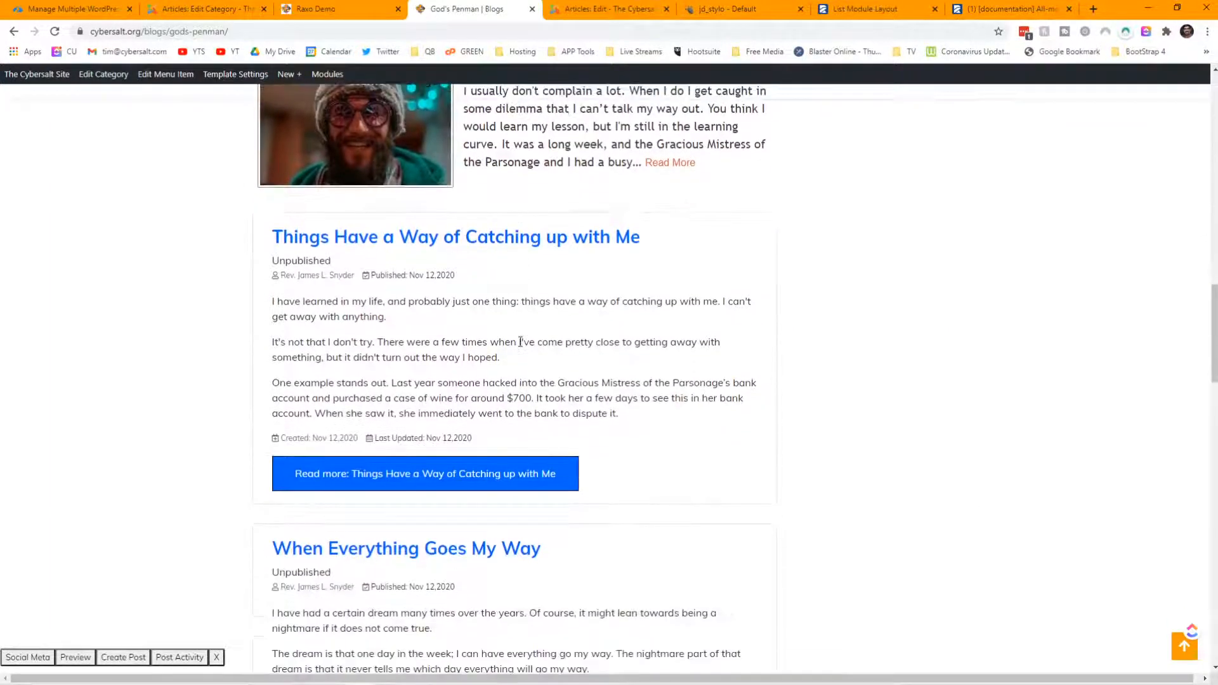
pyautogui.scroll(-8, 520, 342)
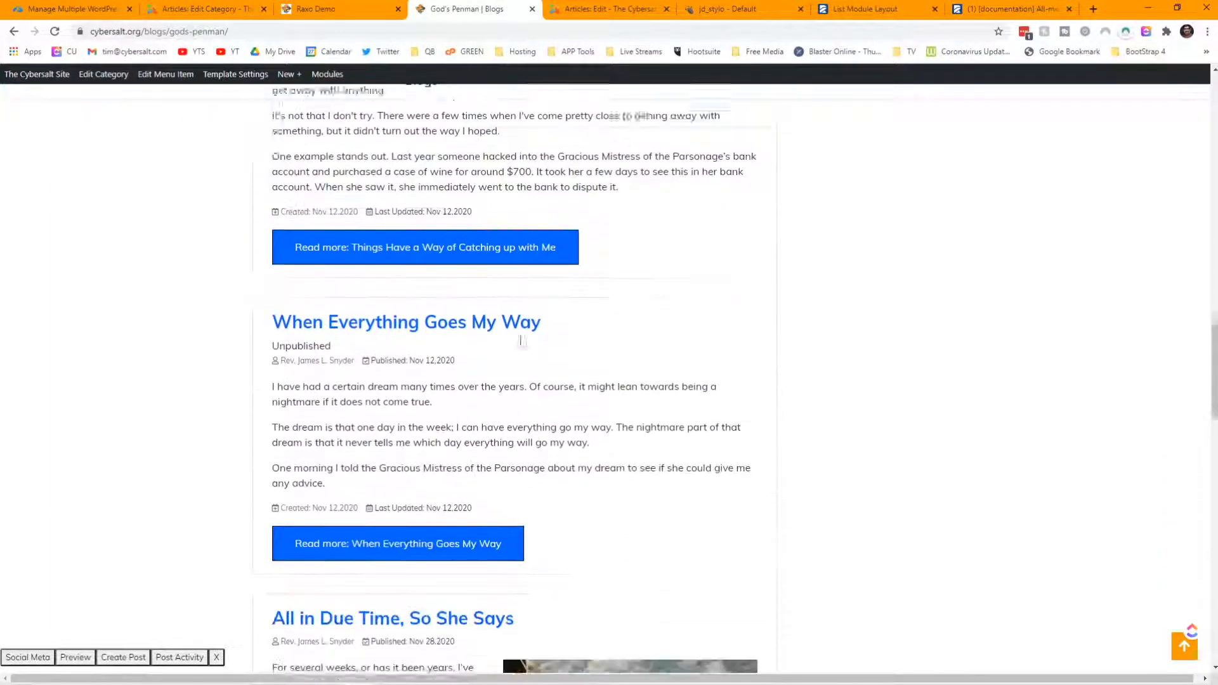
pyautogui.scroll(8, 424, 332)
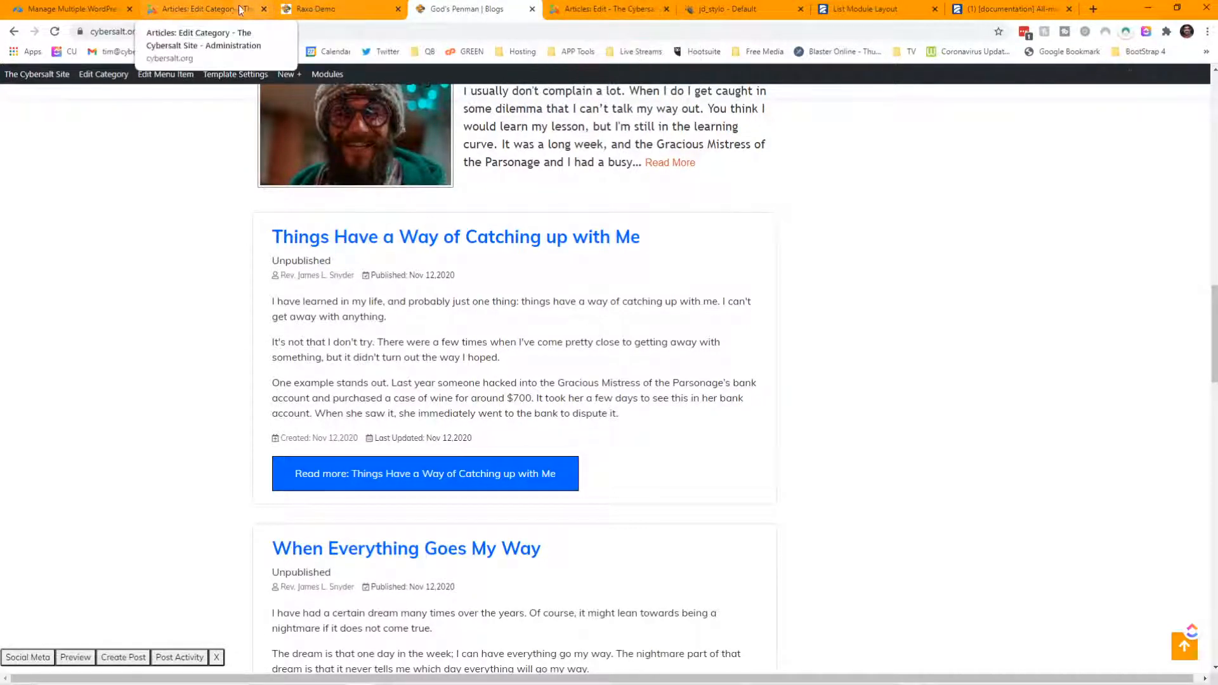
pyautogui.click(210, 9)
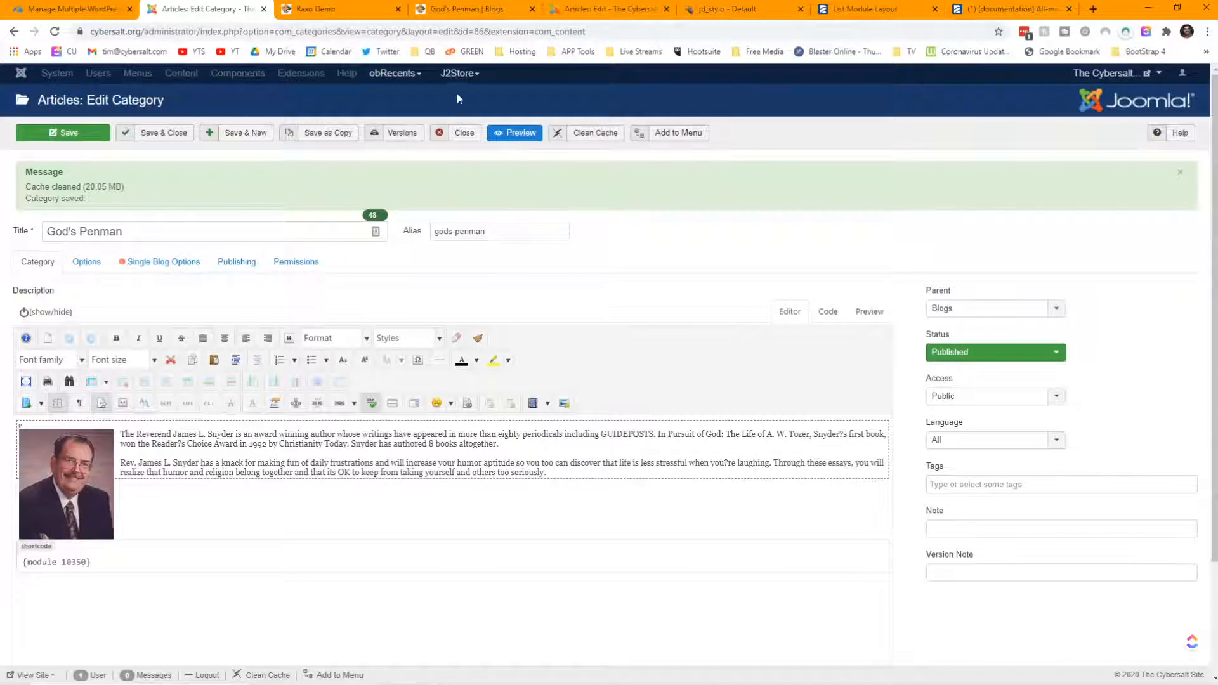
# - Close the Raxo Demo article and open the God's Penman item in main-menu-2
pyautogui.click(597, 13)
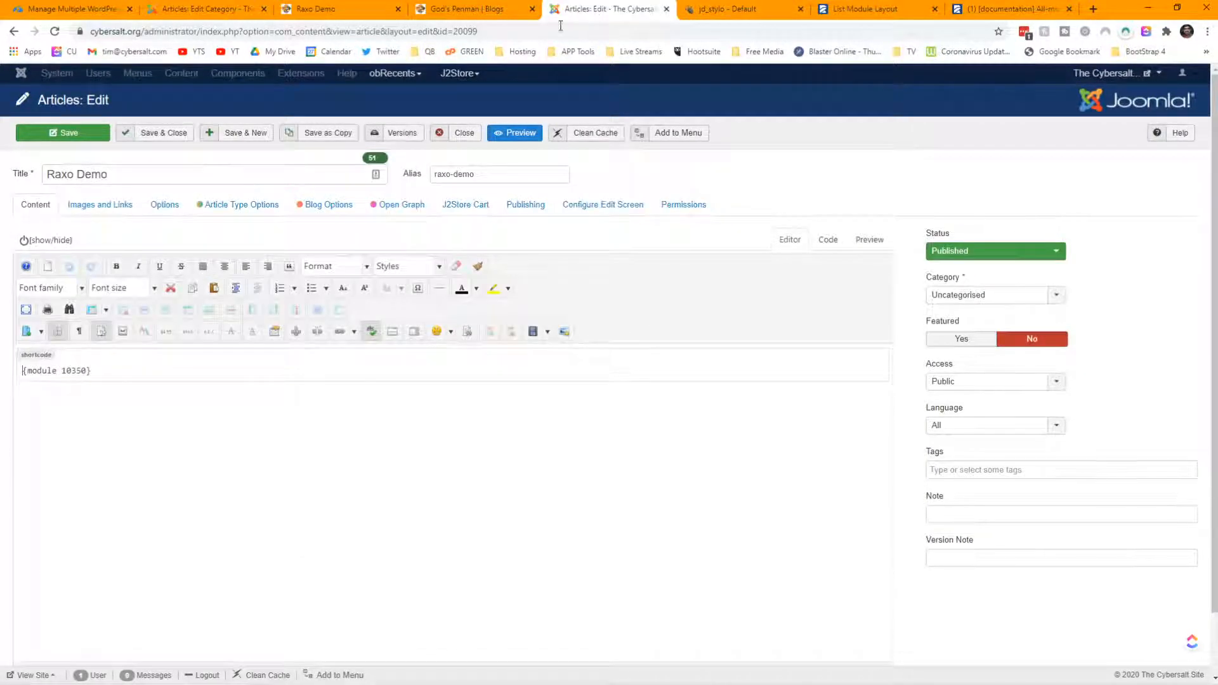
pyautogui.click(469, 132)
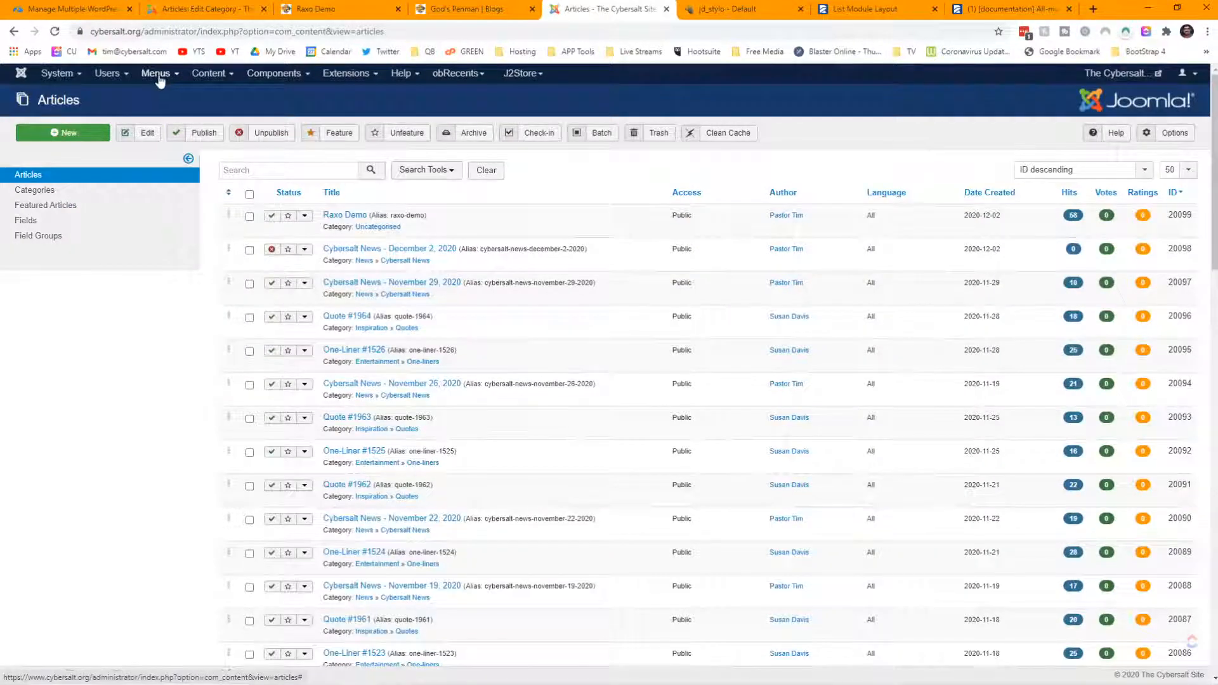
pyautogui.click(163, 75)
pyautogui.moveTo(167, 190)
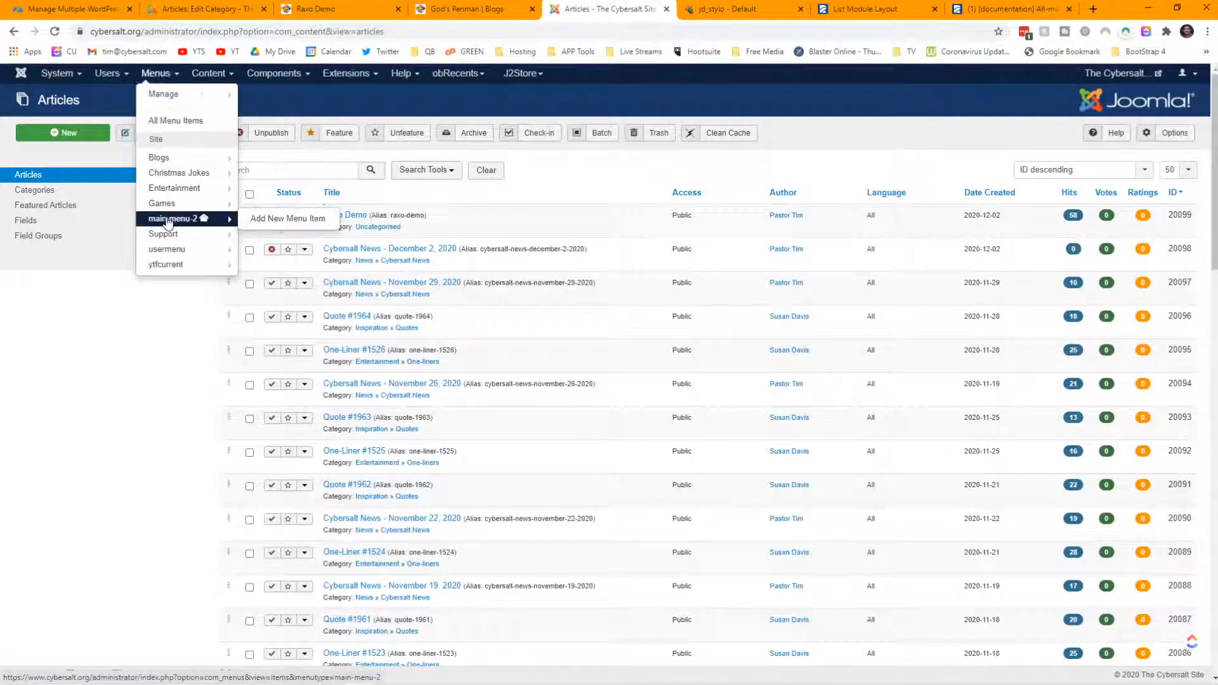
pyautogui.click(173, 218)
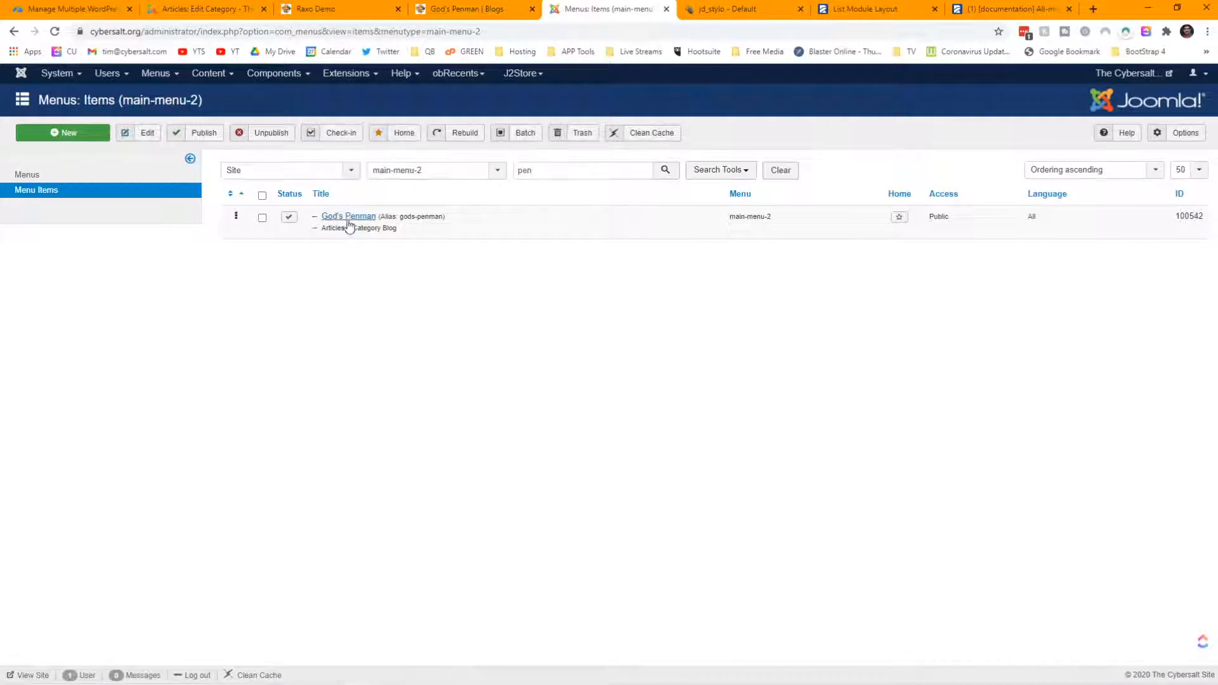
pyautogui.click(350, 221)
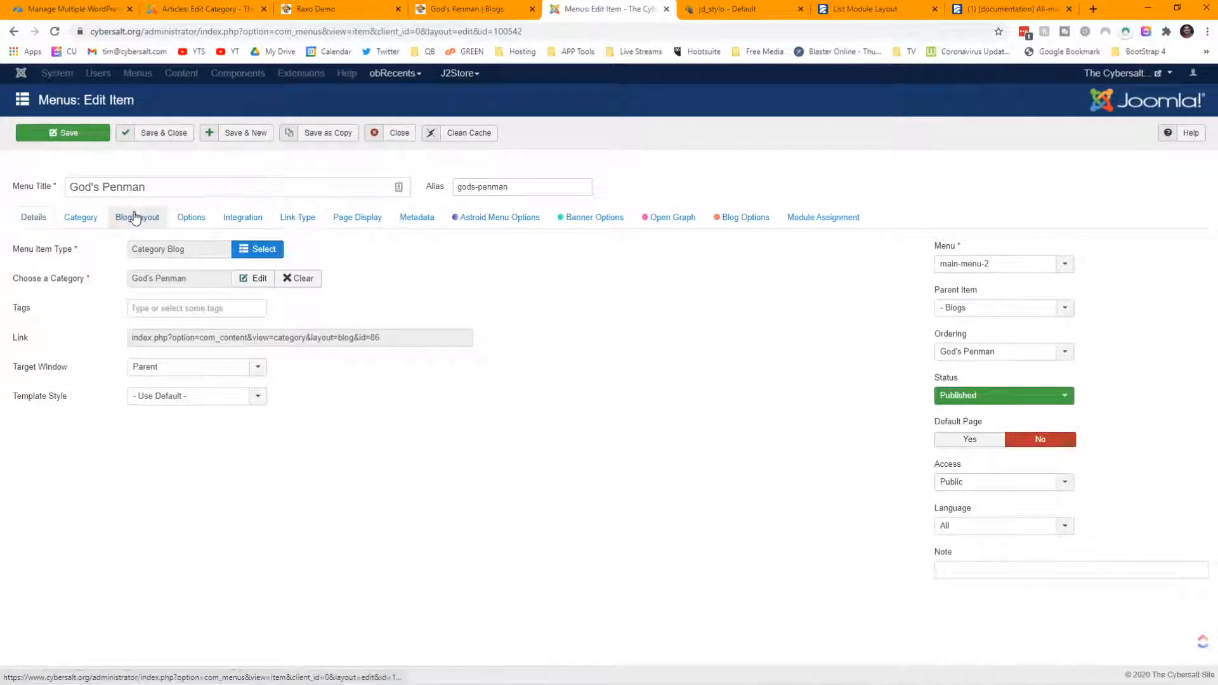
# - Set Blog Layout leading, intro, columns and links counts to 0 and save
pyautogui.click(135, 218)
pyautogui.moveTo(169, 277); pyautogui.dragTo(111, 275)
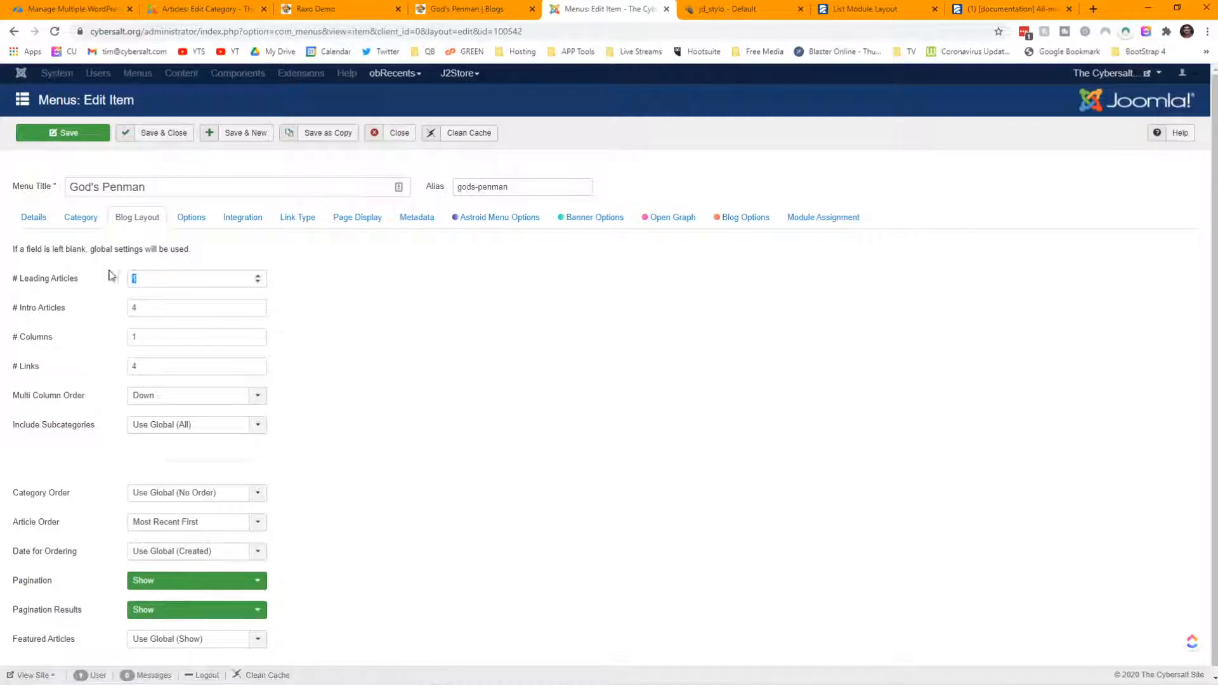
pyautogui.moveTo(168, 307); pyautogui.dragTo(94, 312)
pyautogui.write('0')
pyautogui.press('Tab')
pyautogui.write('0')
pyautogui.moveTo(170, 374); pyautogui.dragTo(75, 363)
pyautogui.write('0')
pyautogui.click(40, 136)
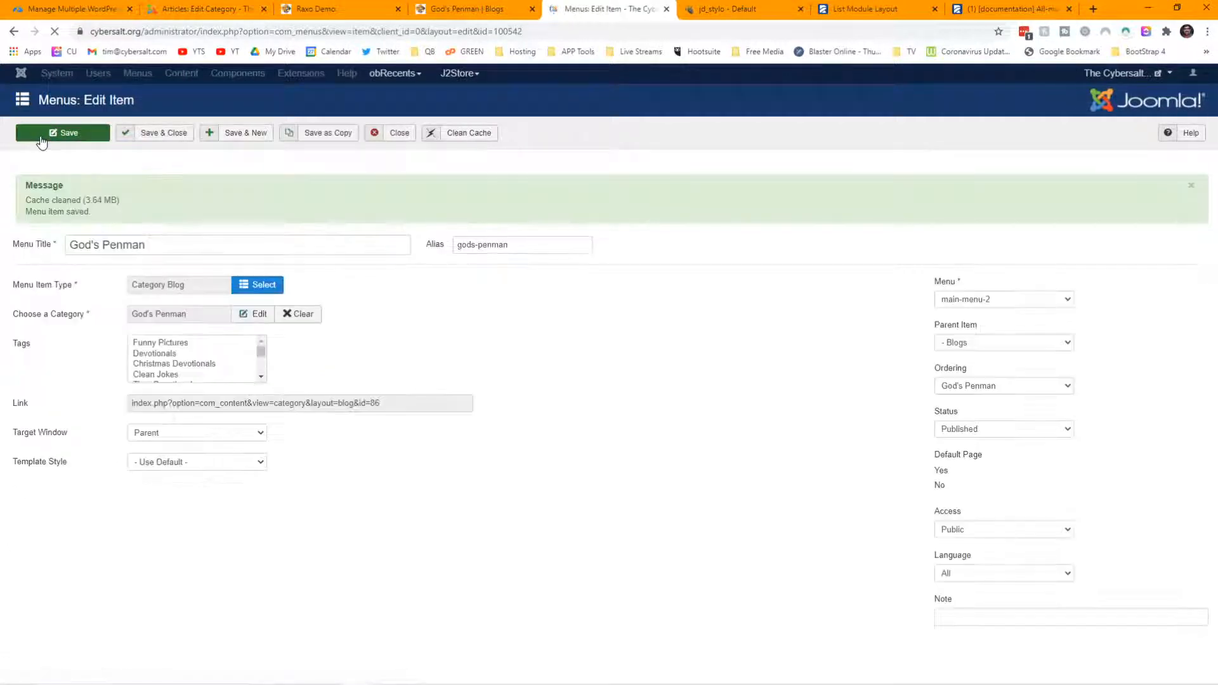
pyautogui.click(467, 11)
pyautogui.scroll(4, 582, 212)
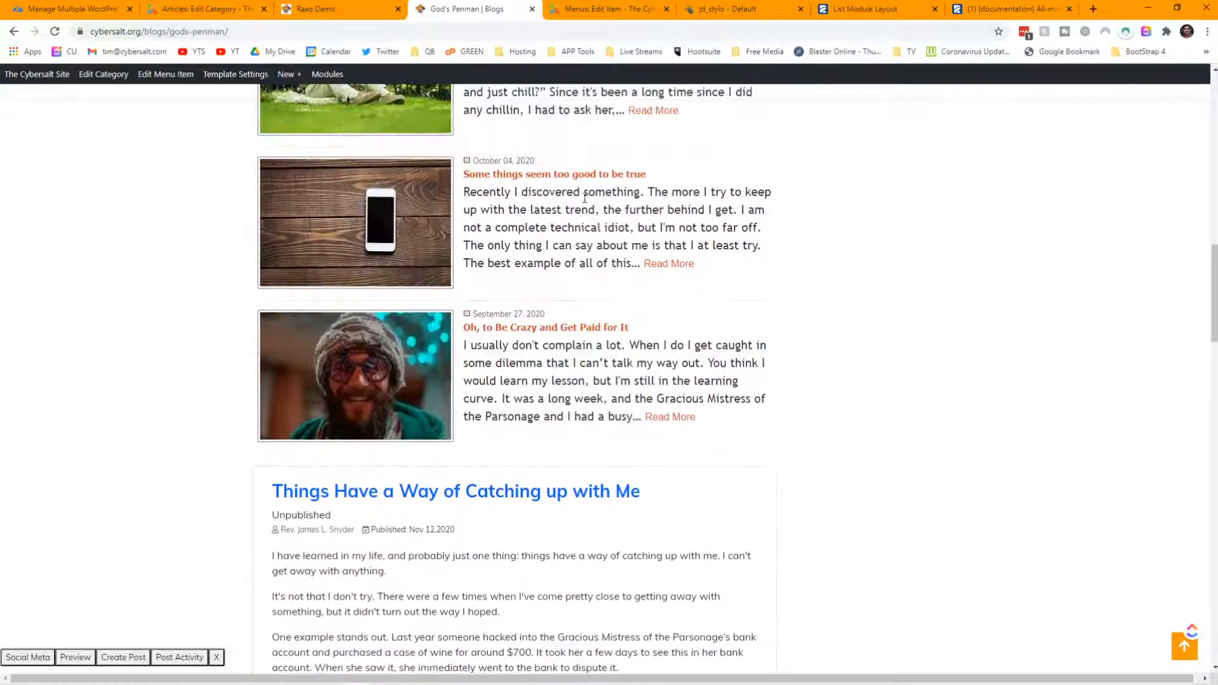
# - Reload the God's Penman blog page and scroll to confirm no regular posts remain
pyautogui.click(388, 249)
pyautogui.scroll(12, 533, 239)
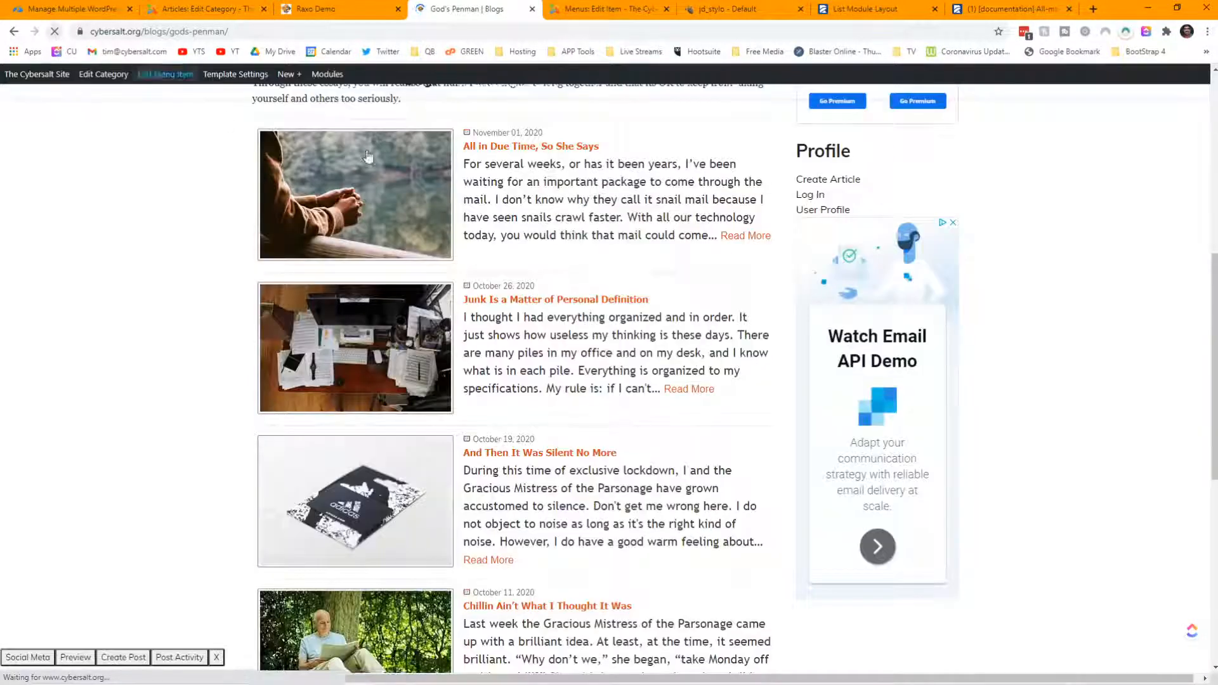
pyautogui.scroll(8, 744, 224)
pyautogui.scroll(-4, 666, 194)
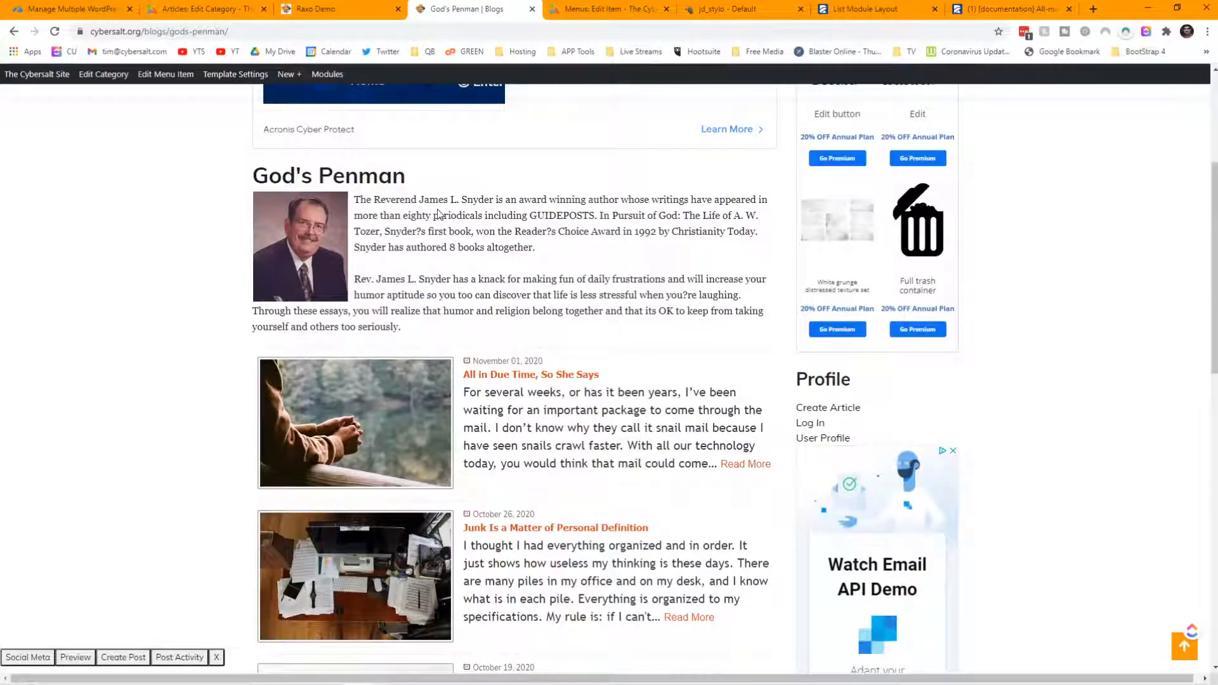
pyautogui.scroll(-7, 438, 213)
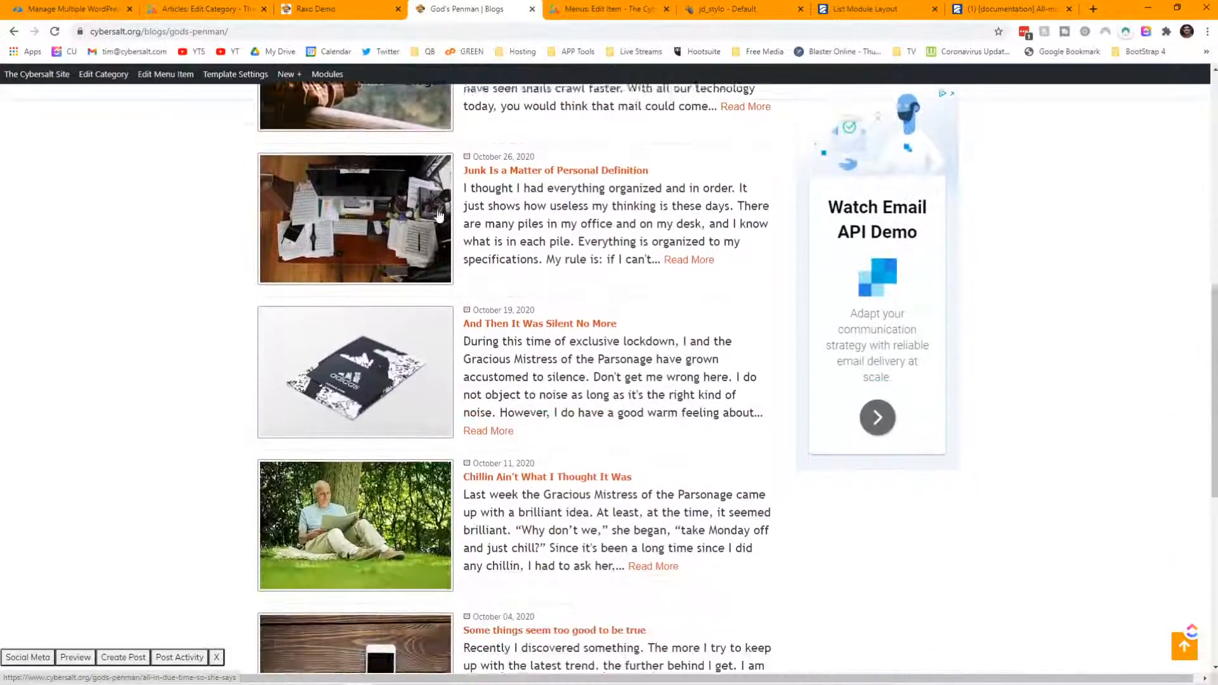
pyautogui.scroll(-6, 438, 213)
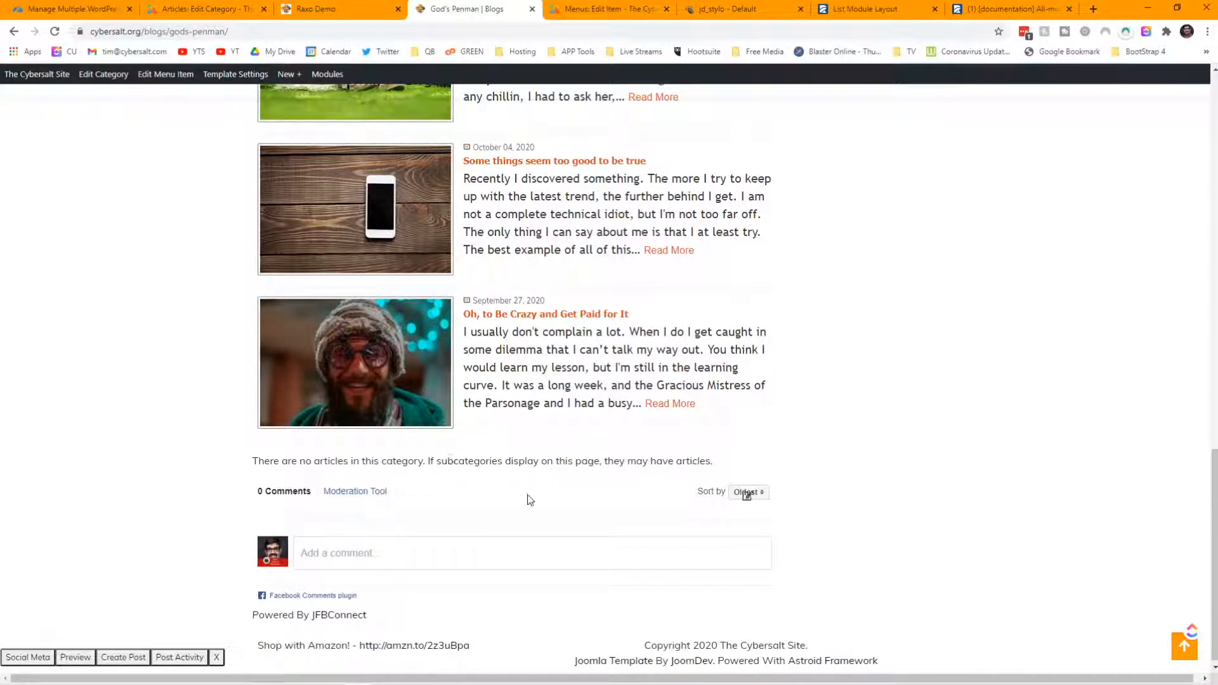
pyautogui.click(614, 13)
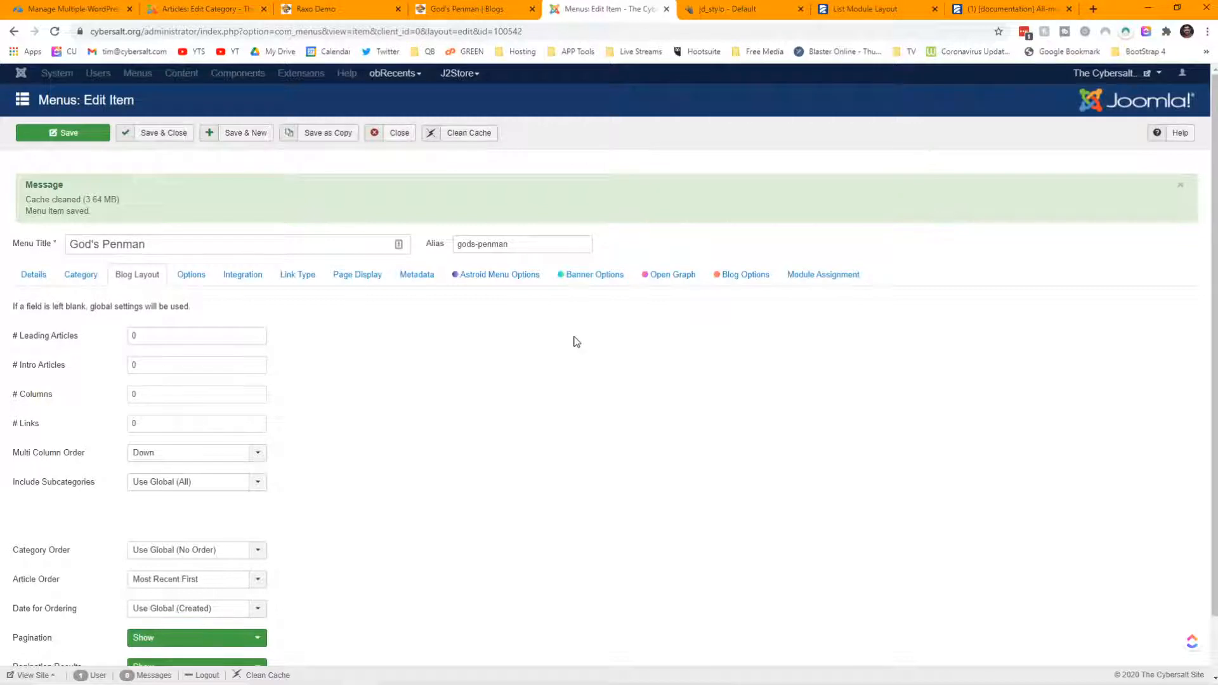
# - Set Include Subcategories to None, save, and view the live blog page
pyautogui.scroll(-1, 576, 342)
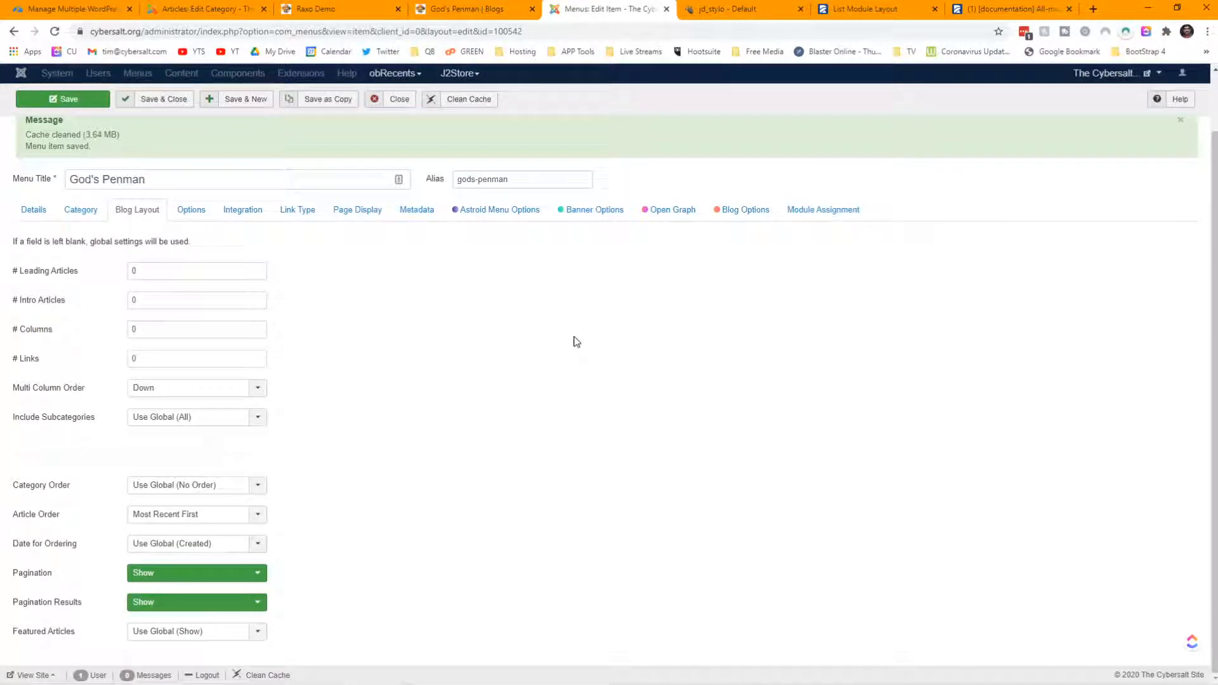
pyautogui.click(259, 419)
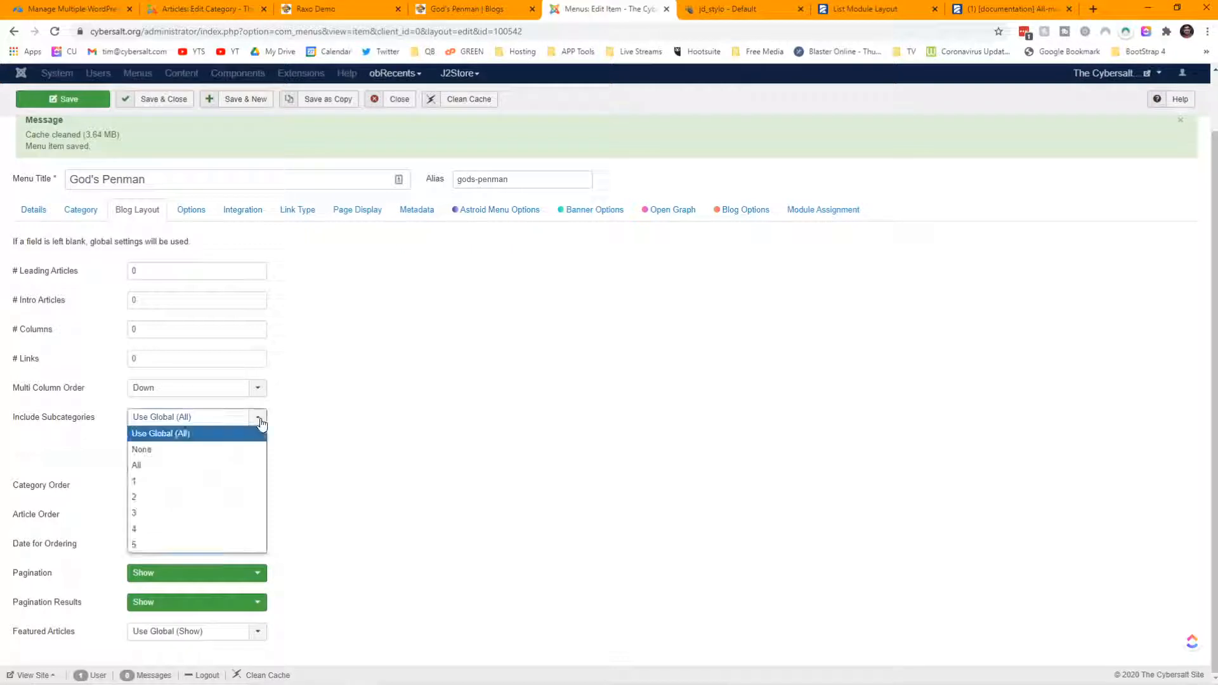
pyautogui.click(237, 449)
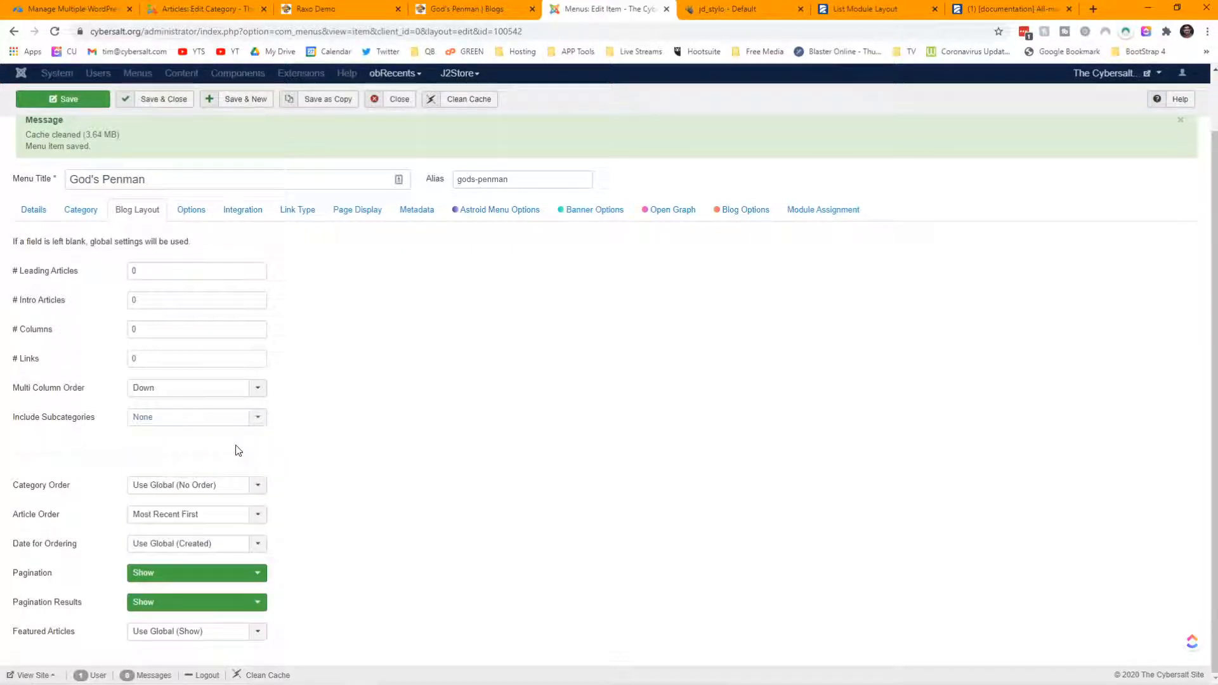
pyautogui.click(39, 103)
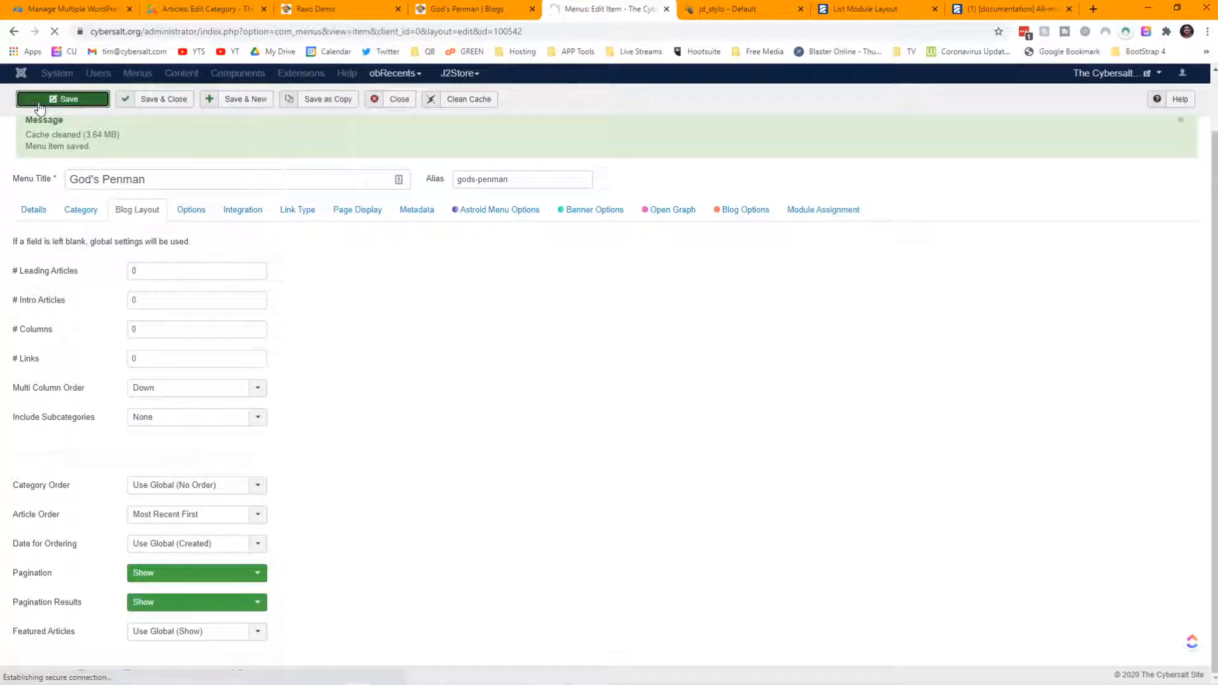
pyautogui.click(448, 10)
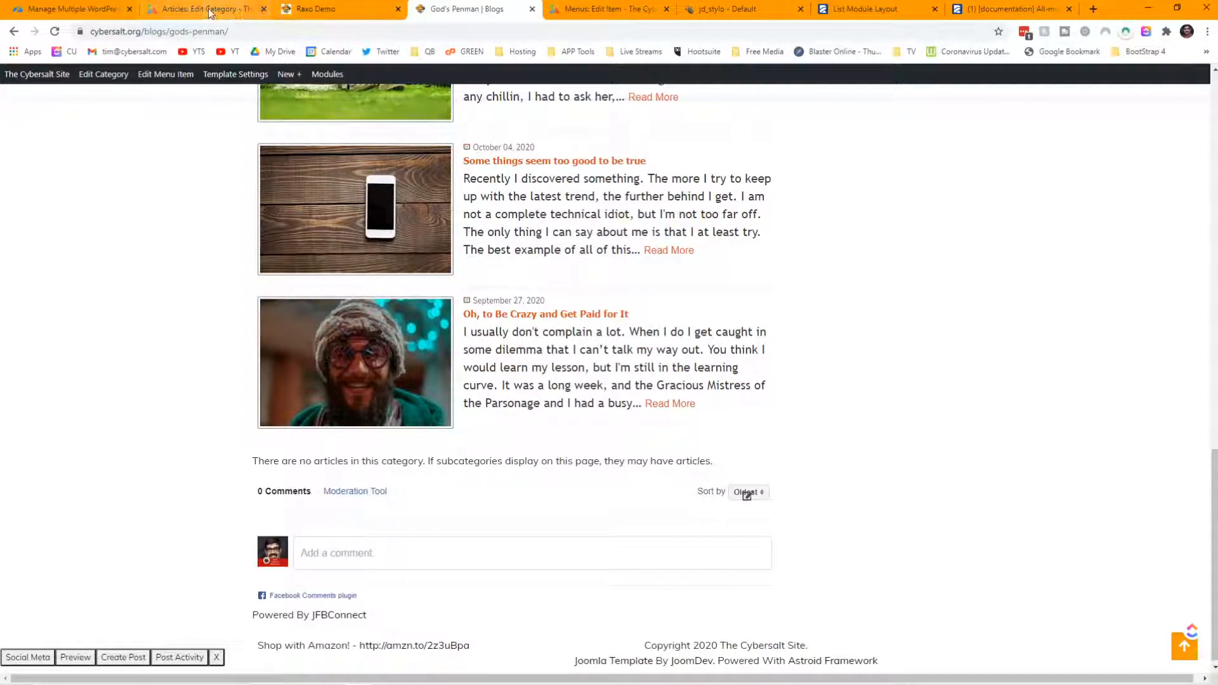
# - Back in the God's Penman menu item, bring up its Category settings
pyautogui.click(581, 11)
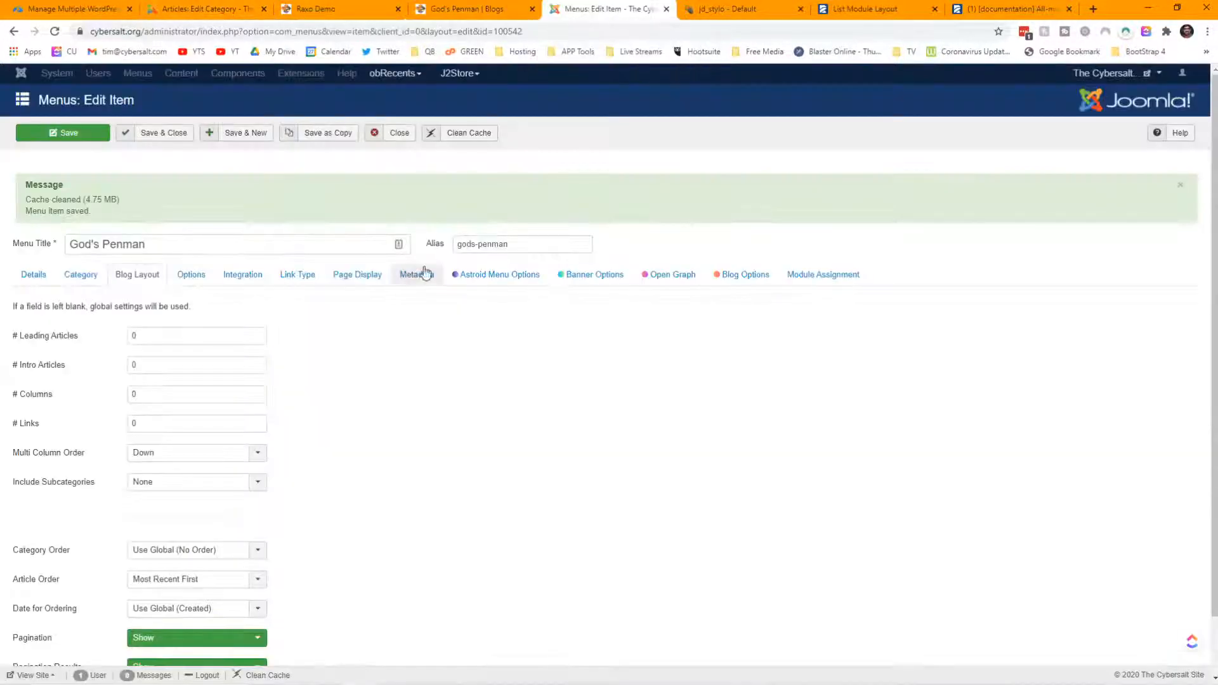
pyautogui.click(80, 276)
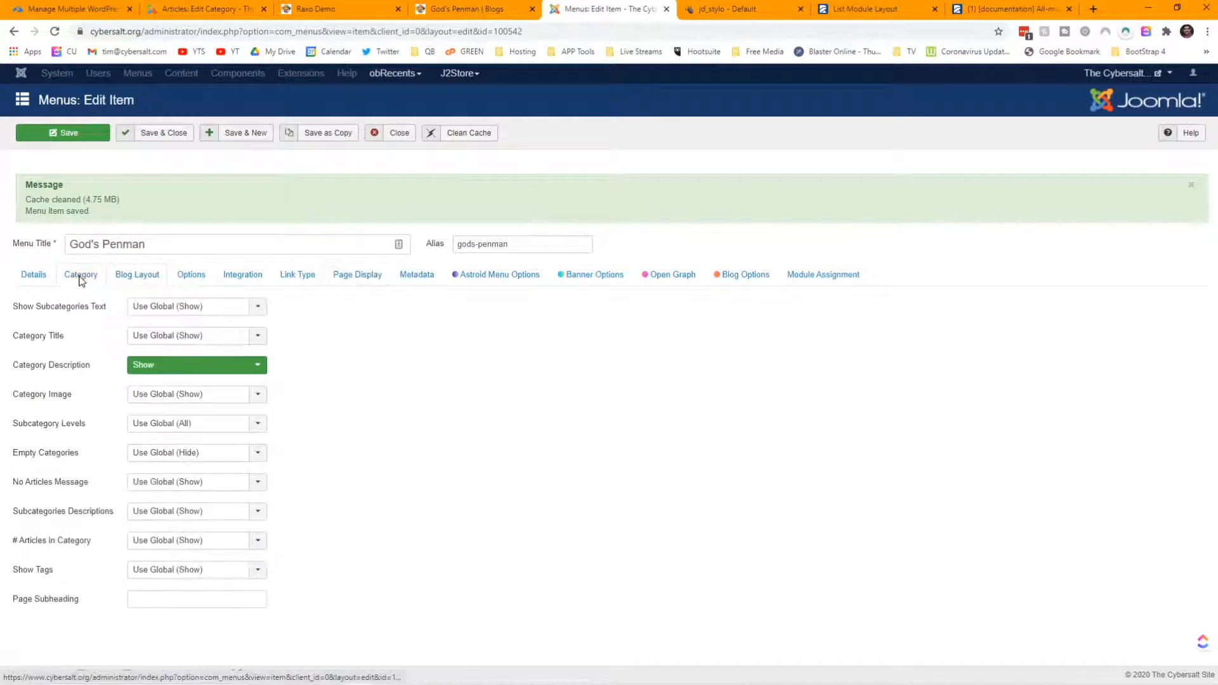
pyautogui.click(34, 274)
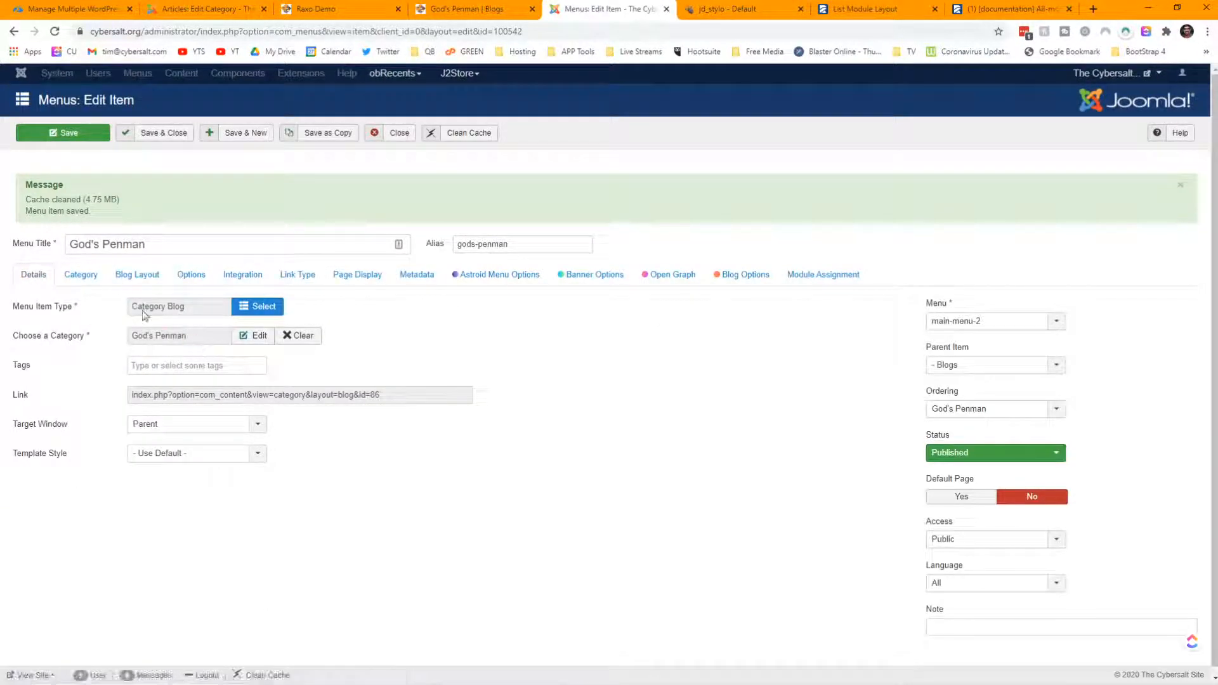
pyautogui.click(89, 282)
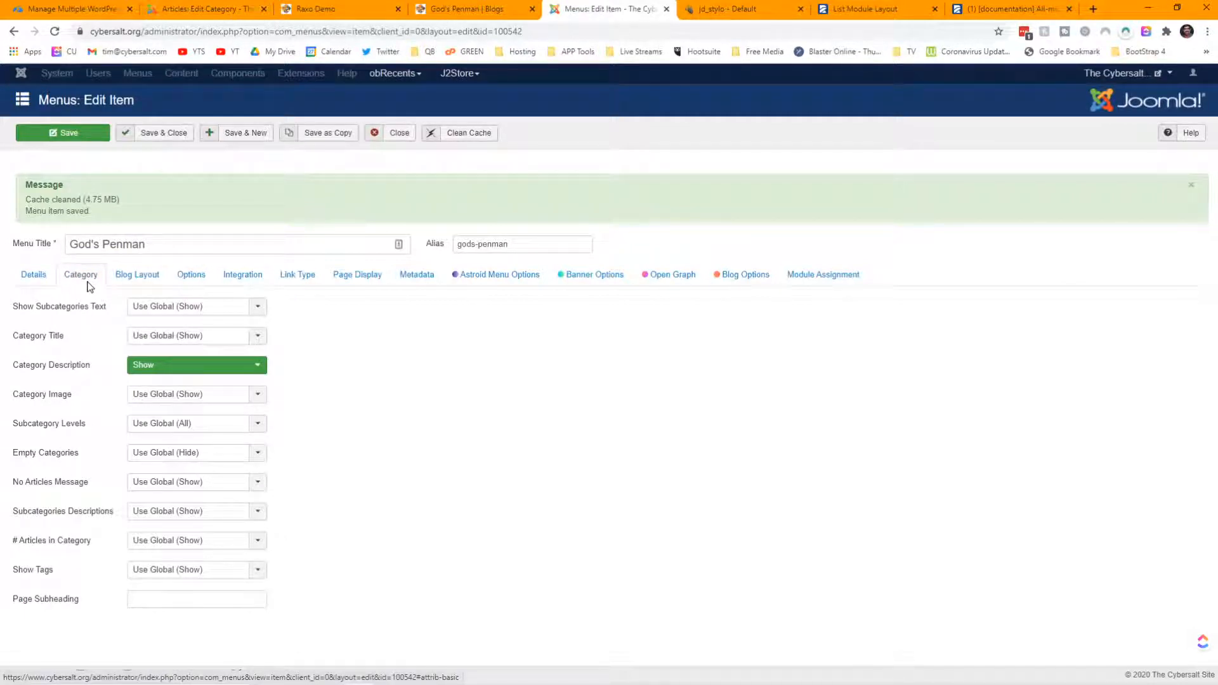
# - Set # Articles in Category to Hide, save, and reload the God's Penman blog page
pyautogui.click(131, 543)
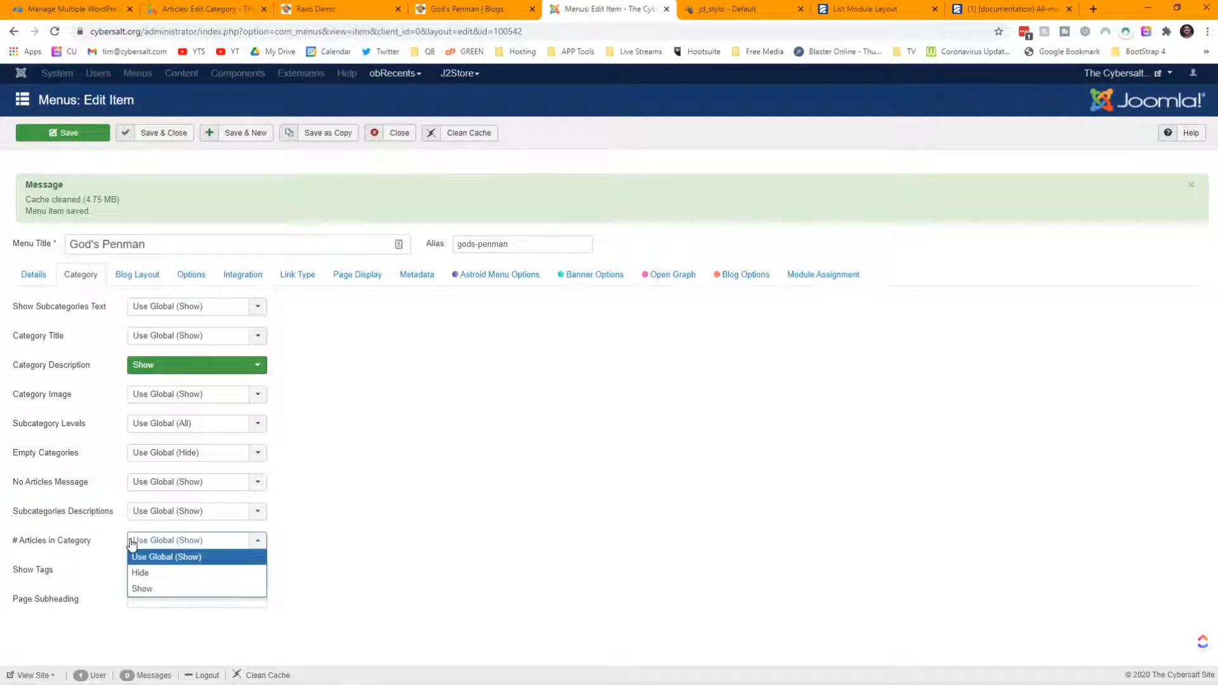
pyautogui.click(138, 572)
pyautogui.click(53, 131)
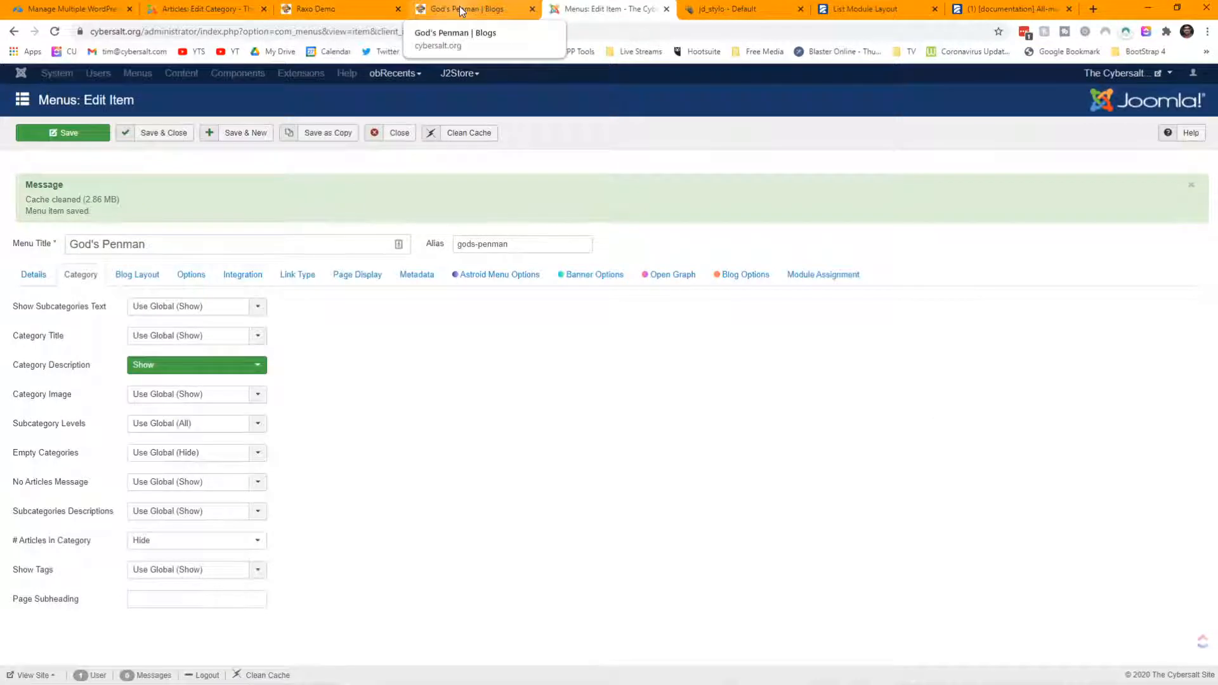
pyautogui.click(459, 6)
pyautogui.click(55, 33)
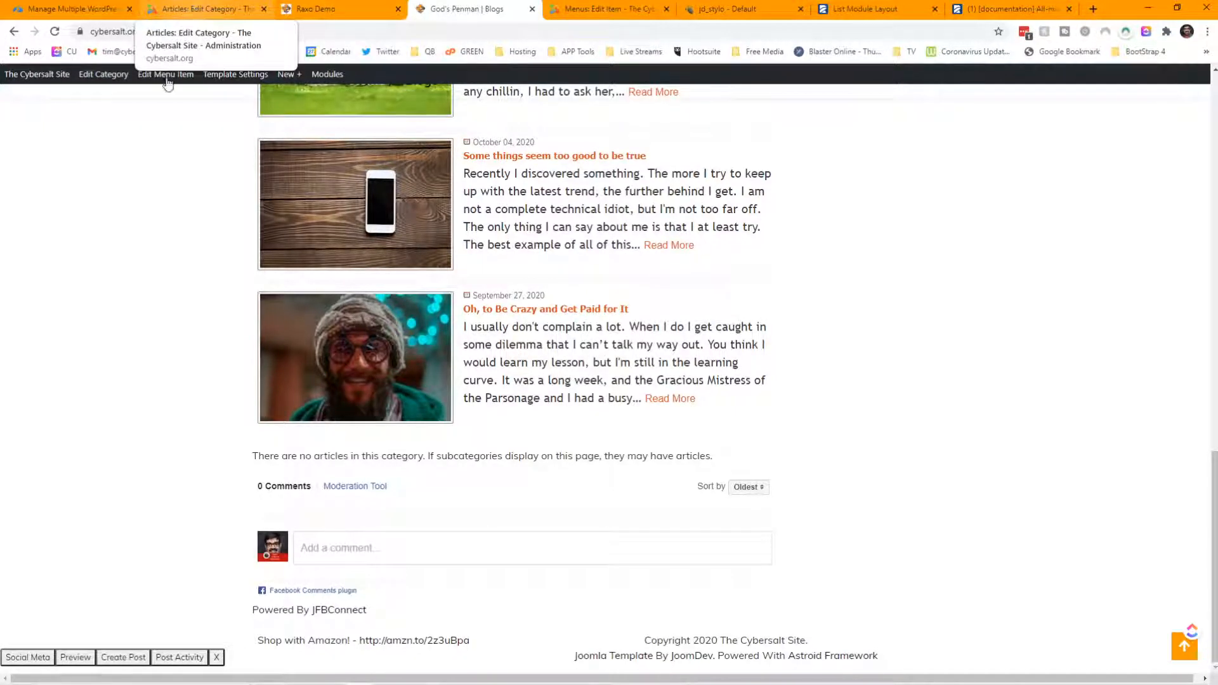
# - Inspect the 'There are no articles in this category' paragraph in Chrome DevTools
pyautogui.rightClick(310, 462)
pyautogui.click(343, 450)
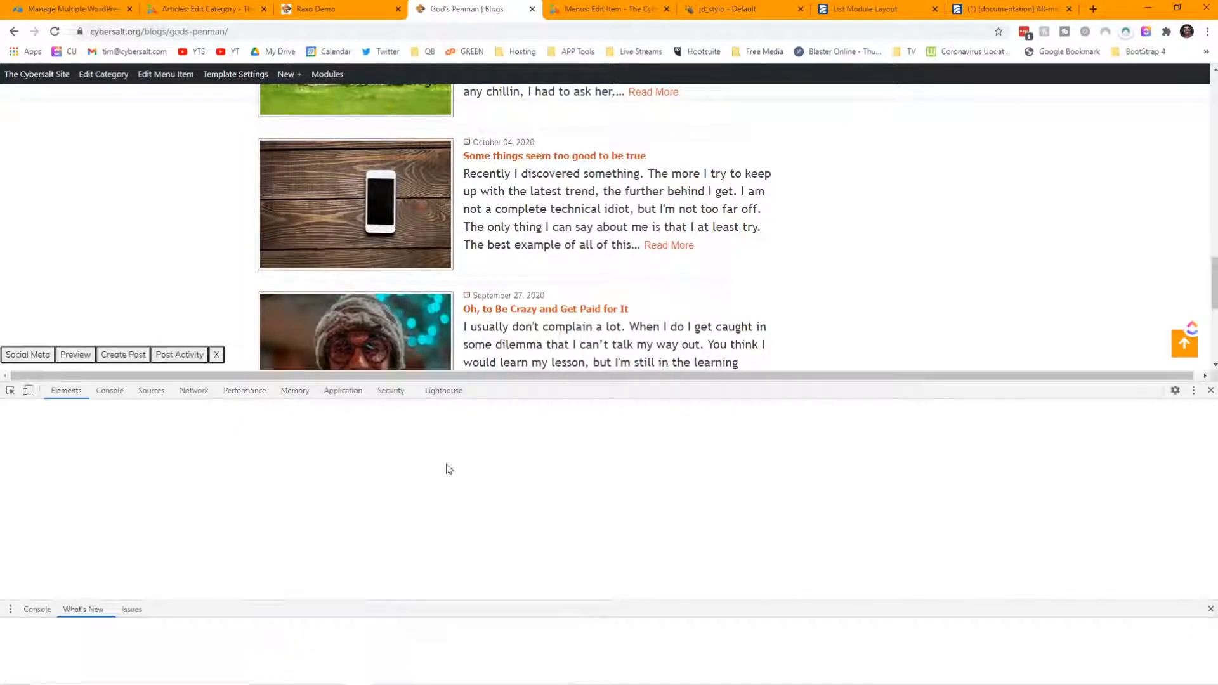
pyautogui.scroll(-10, 783, 231)
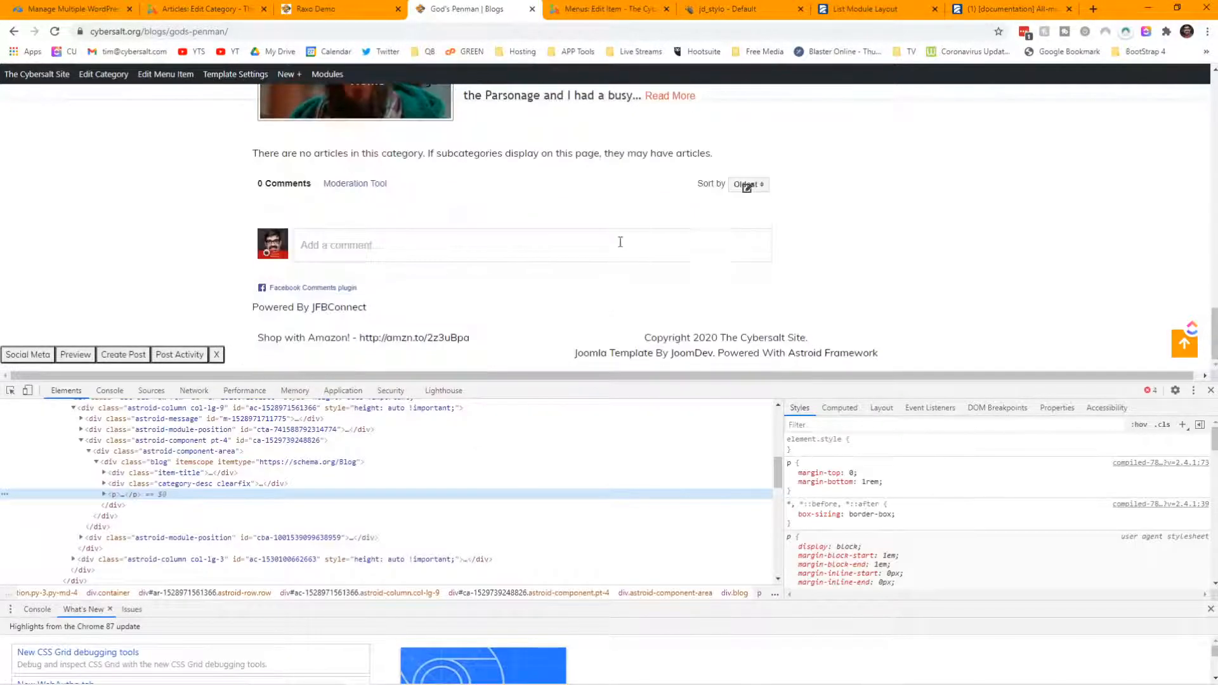
pyautogui.click(10, 392)
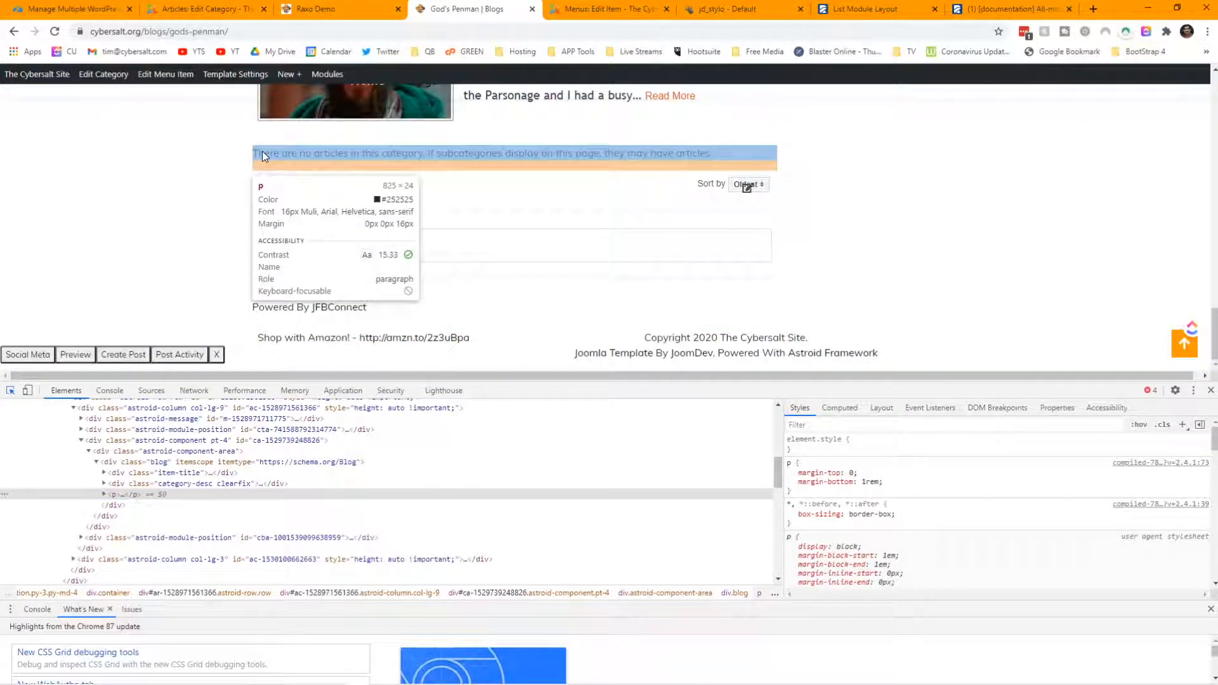
pyautogui.click(263, 154)
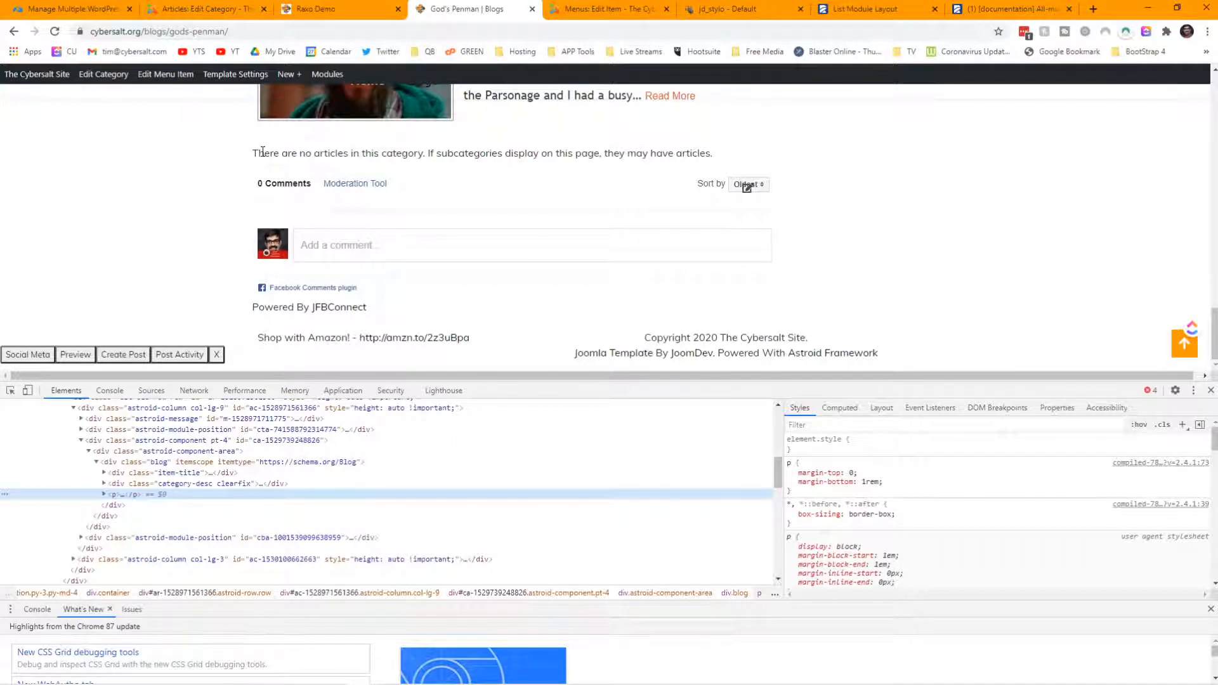
pyautogui.click(104, 495)
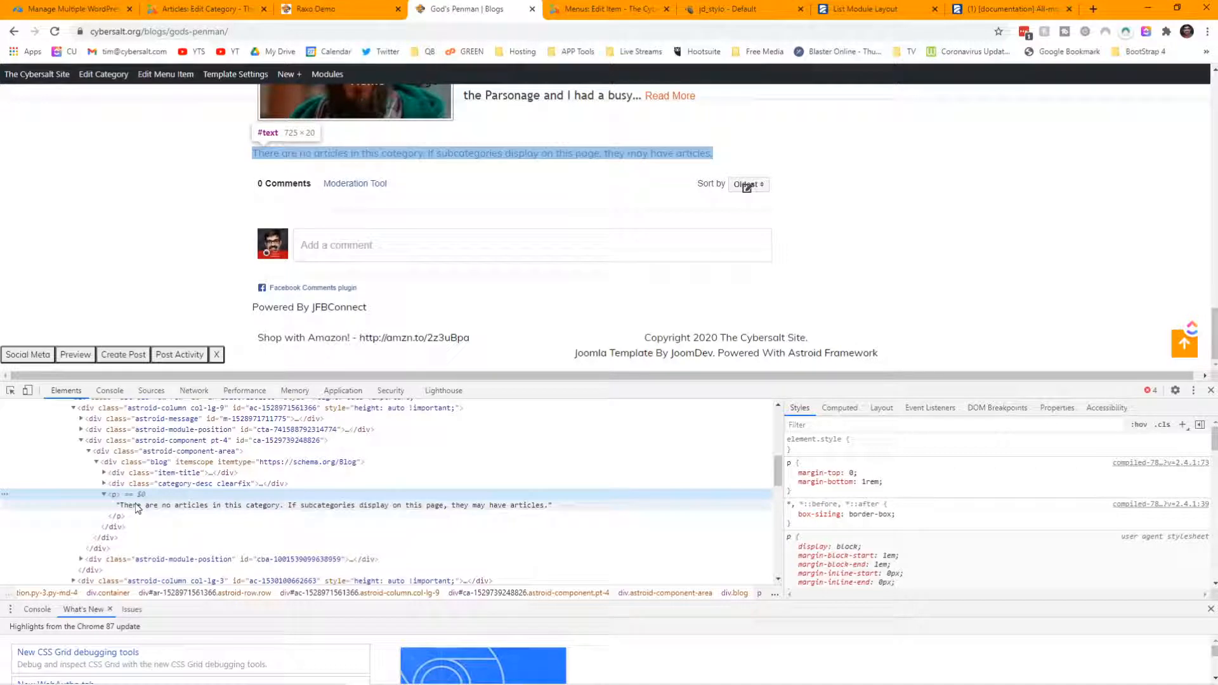
# - Select the paragraph's text node and open it for editing in DevTools
pyautogui.scroll(-4, 873, 490)
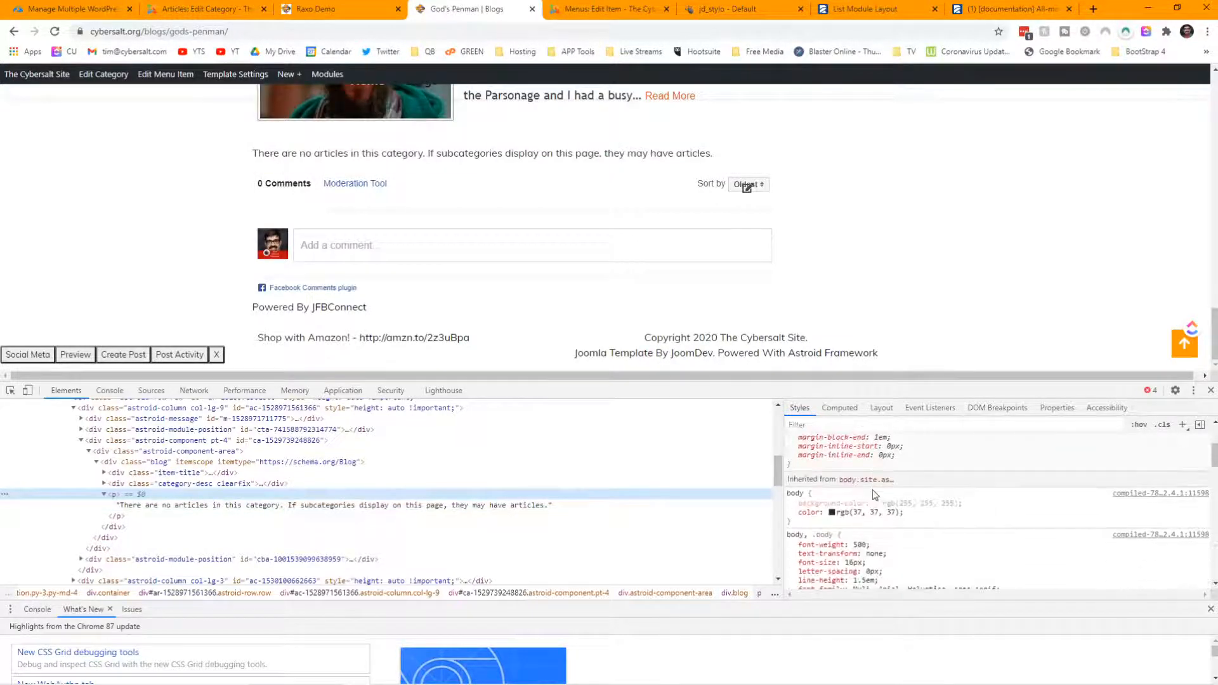
pyautogui.scroll(-4, 873, 490)
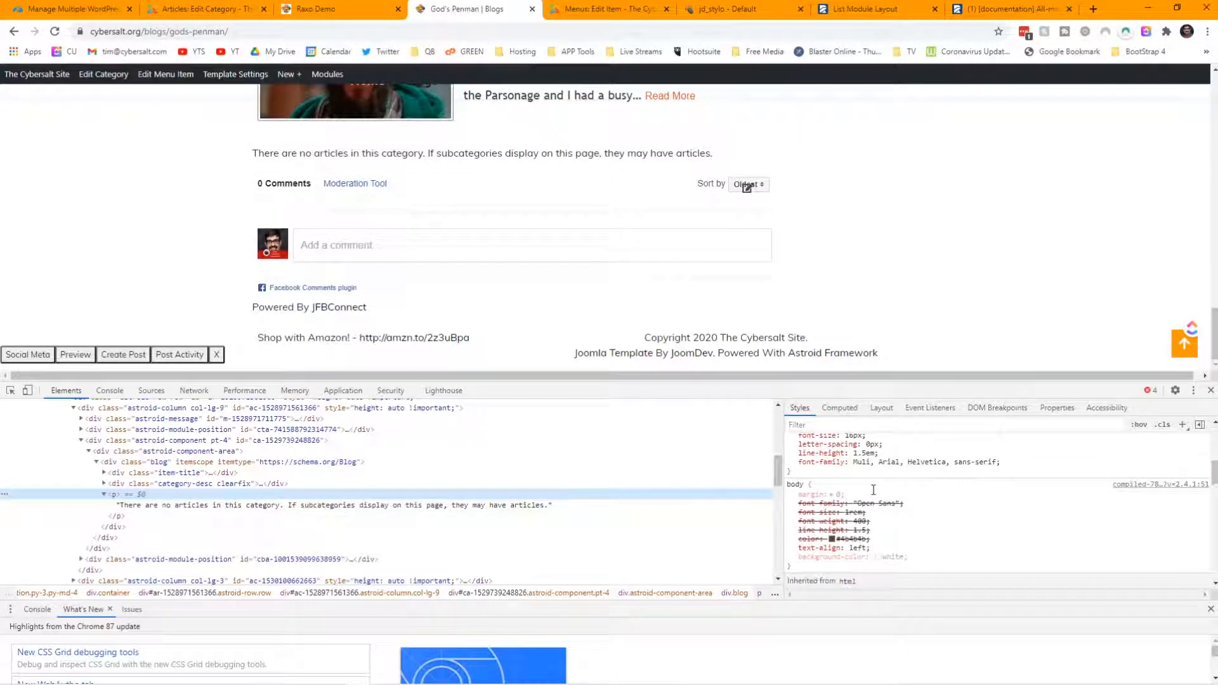
pyautogui.click(255, 508)
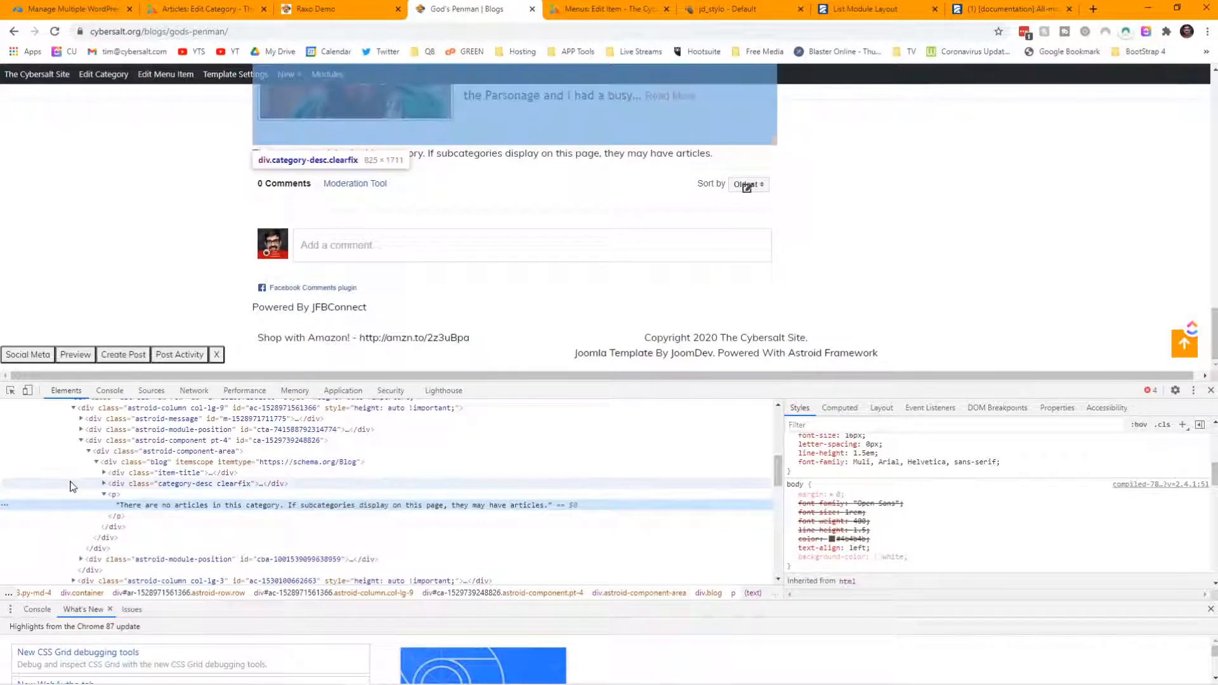
pyautogui.rightClick(72, 516)
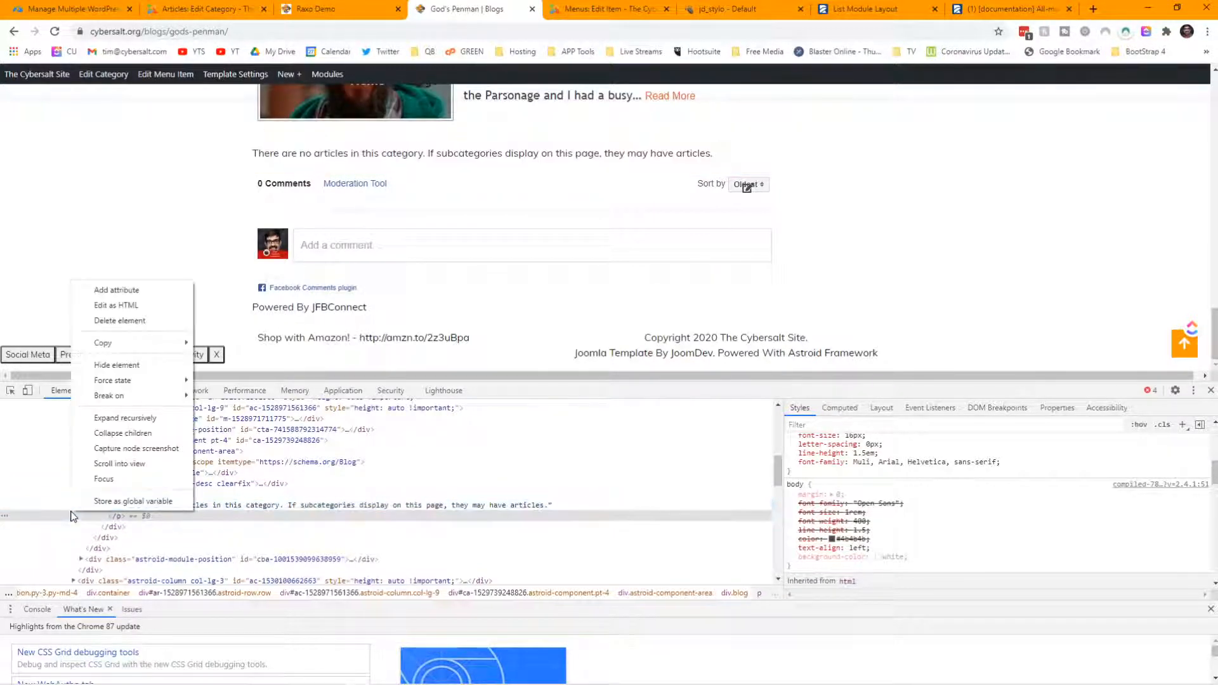
pyautogui.click(220, 507)
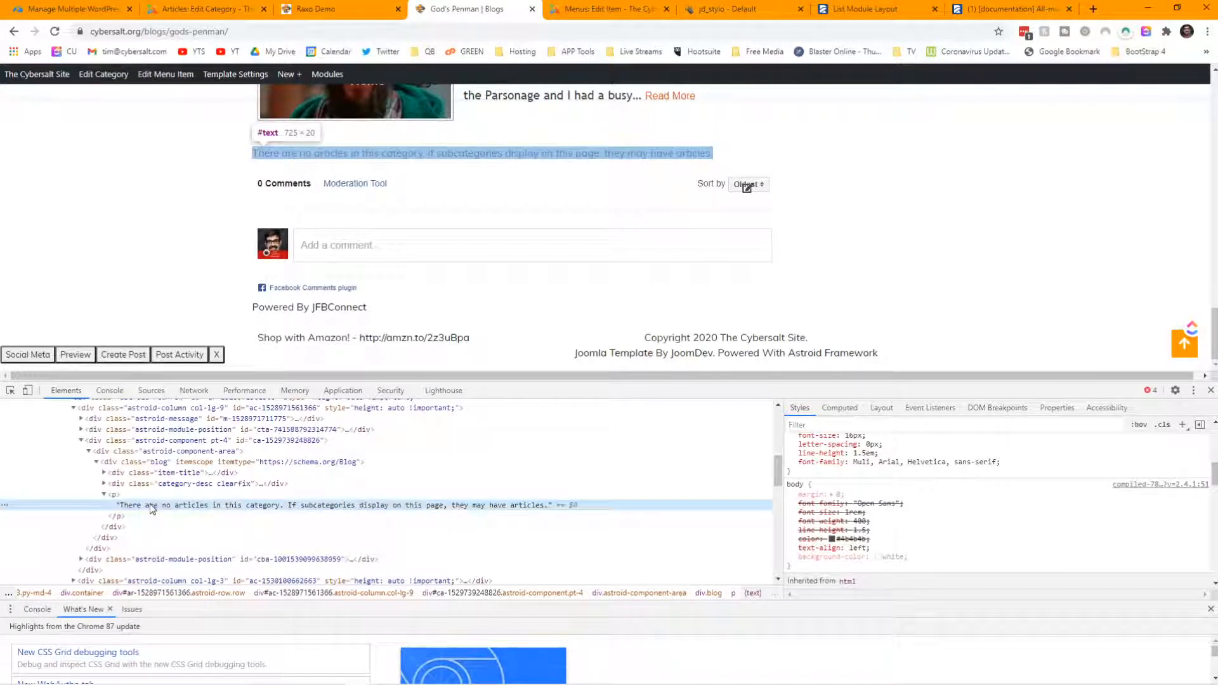
pyautogui.doubleClick(150, 504)
pyautogui.click(123, 506)
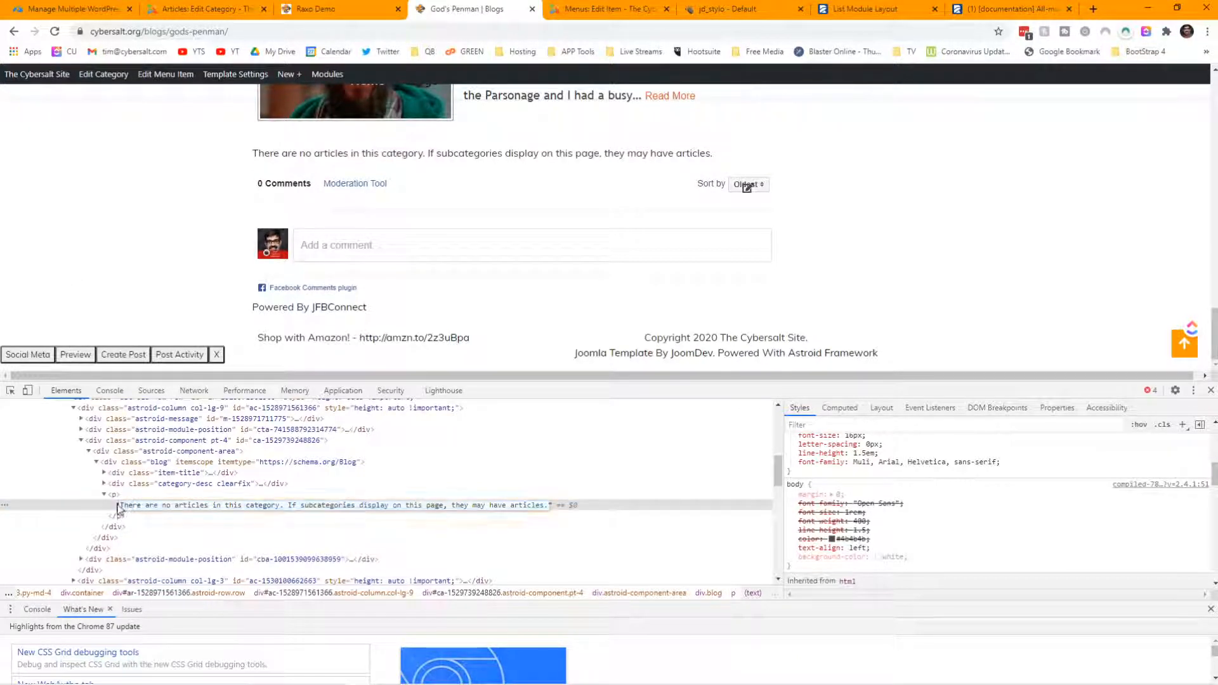
pyautogui.click(117, 507)
# - Copy the full 'There are no articles in this category' message text
pyautogui.doubleClick(125, 505)
pyautogui.click(125, 507)
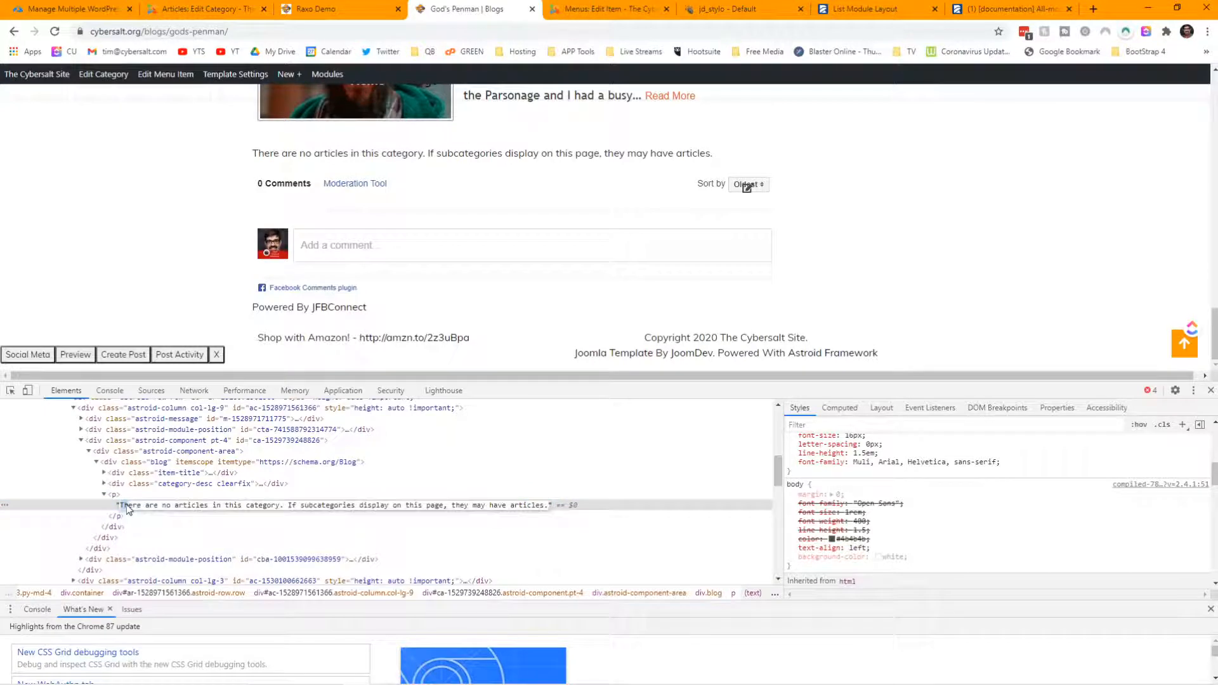
pyautogui.moveTo(120, 506); pyautogui.dragTo(551, 506)
pyautogui.rightClick(551, 506)
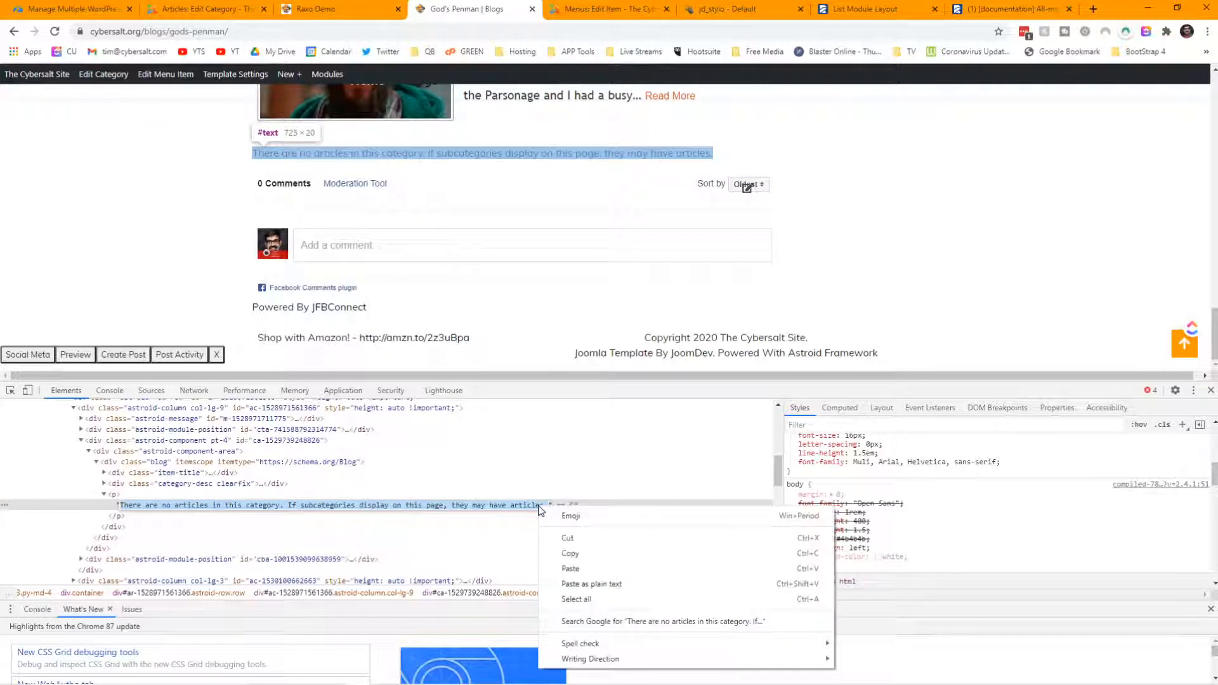
pyautogui.click(575, 556)
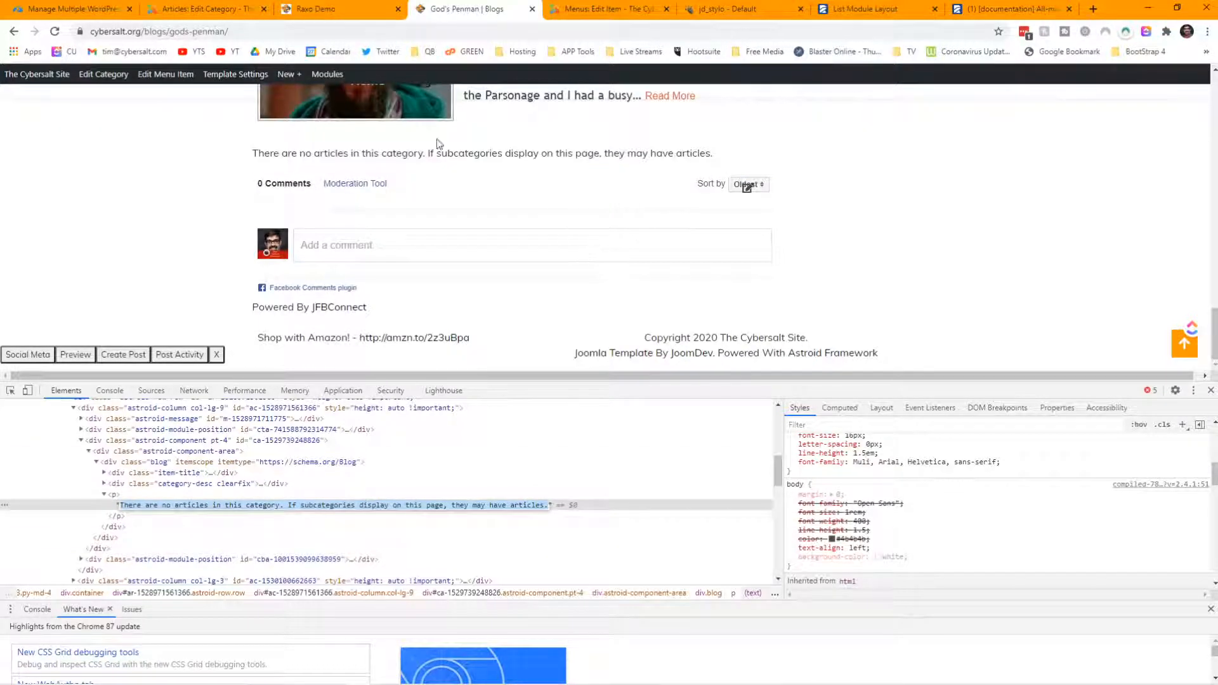
pyautogui.click(209, 8)
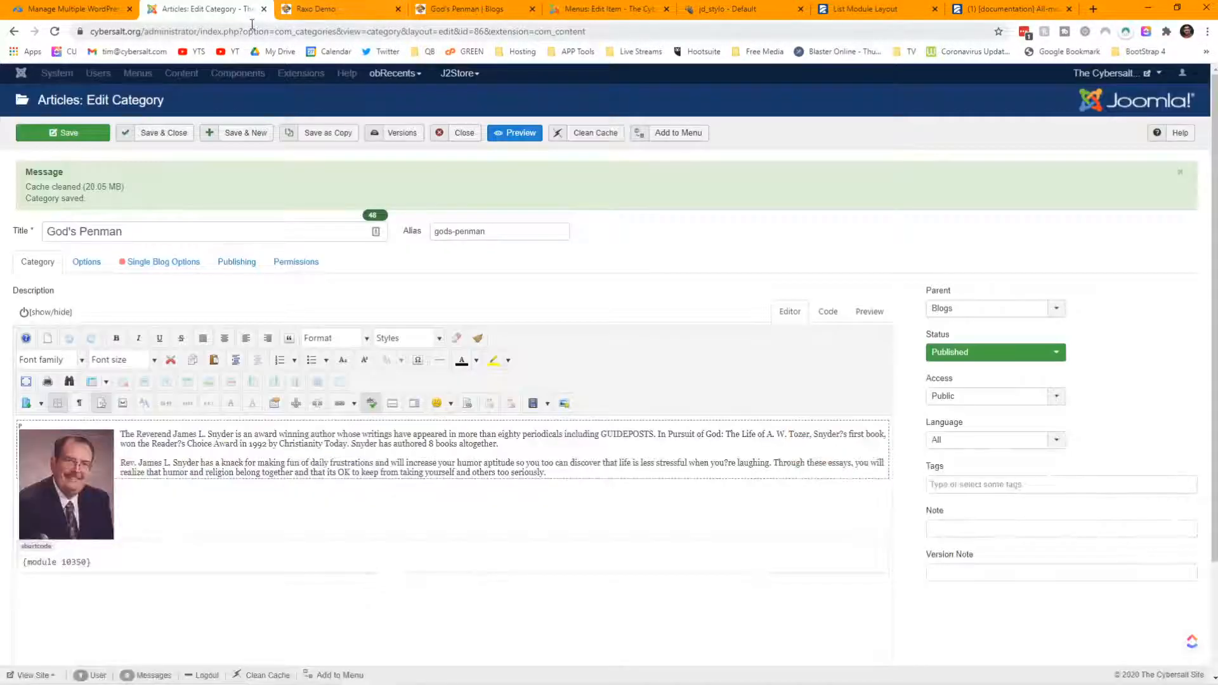
# - Close the category editor and start a new ReReplacer rule
pyautogui.click(461, 135)
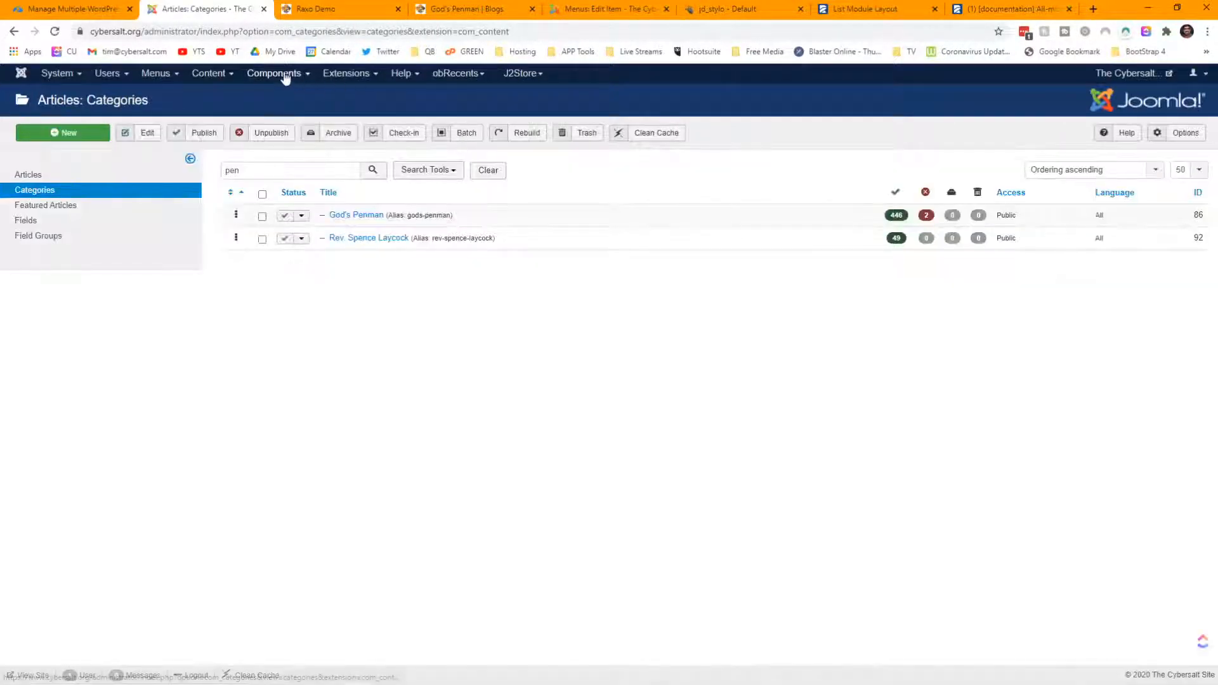
pyautogui.click(284, 75)
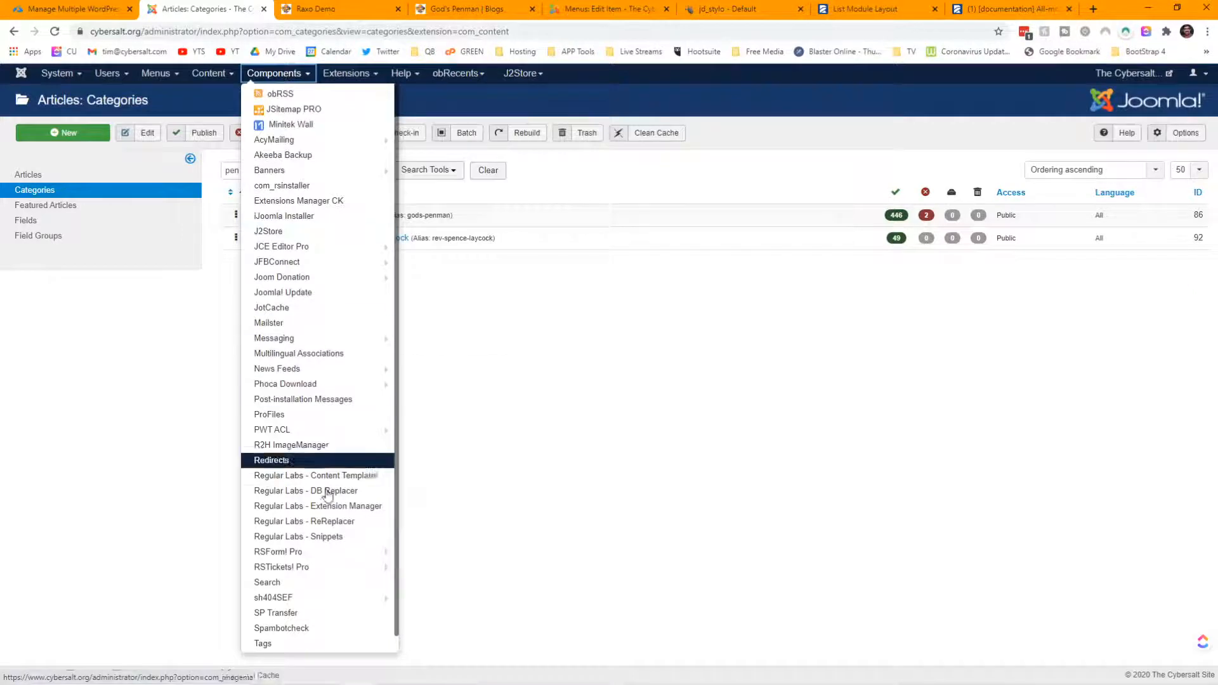
pyautogui.click(328, 521)
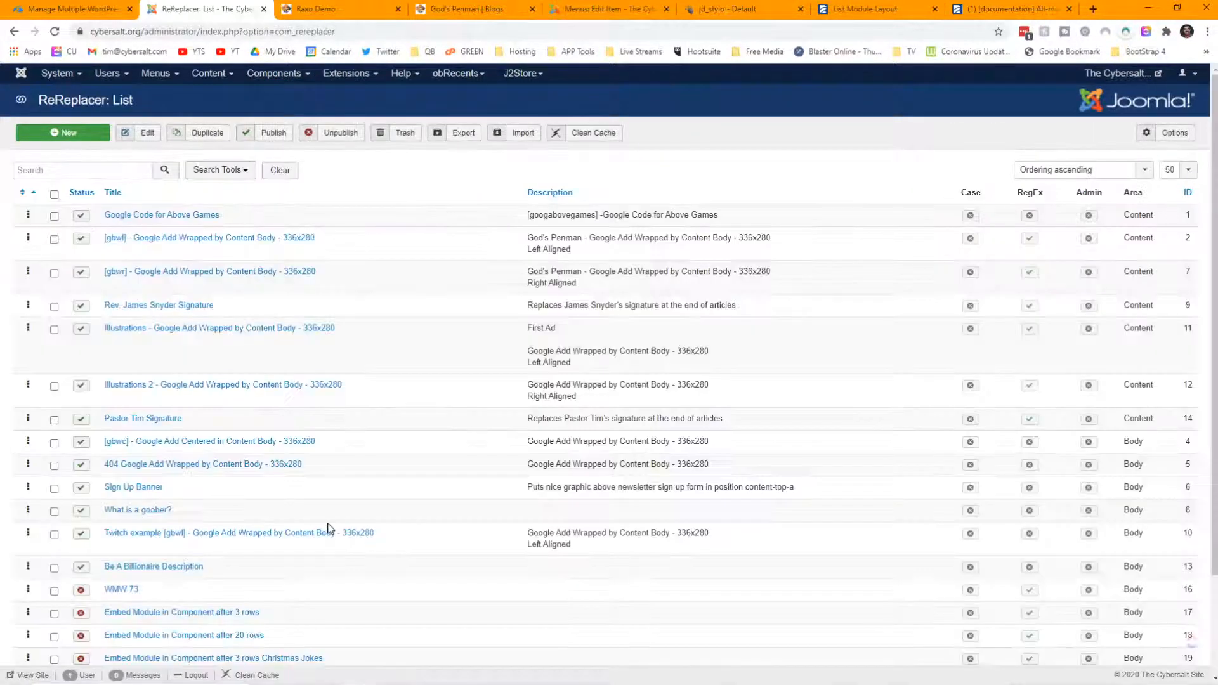
pyautogui.click(63, 132)
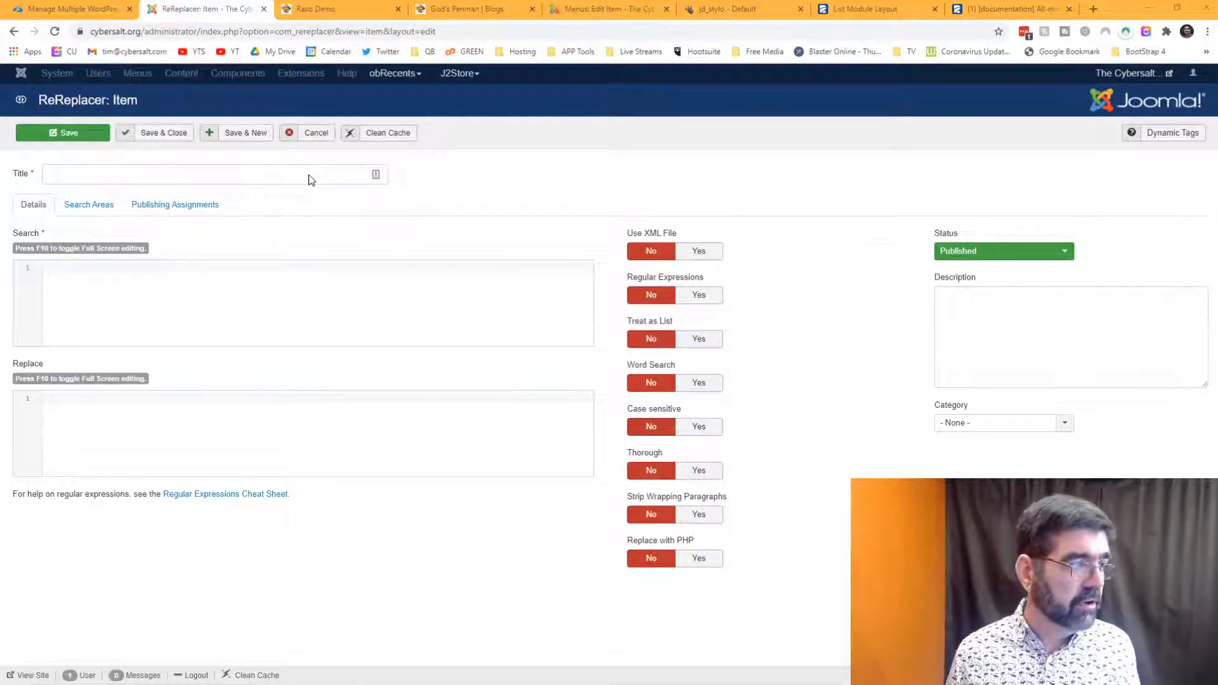
# - Title the rule 'Remove "There are no articles in this category…"' and paste the message as search text
pyautogui.click(307, 175)
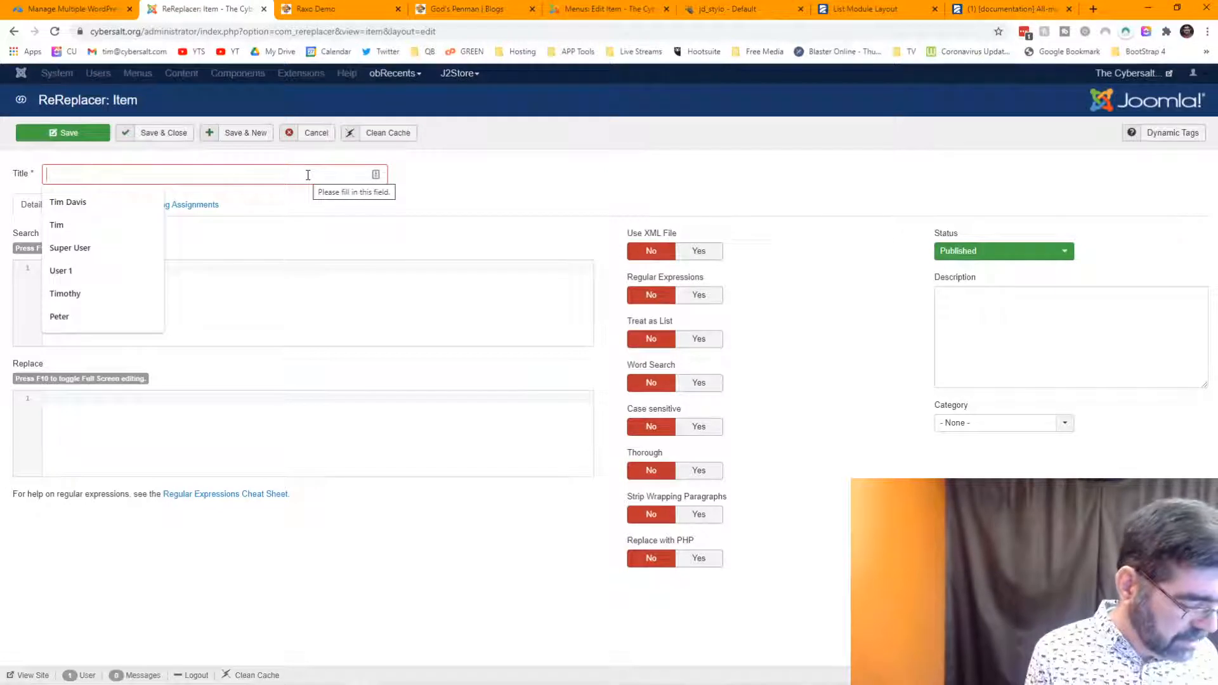
pyautogui.write('remove')
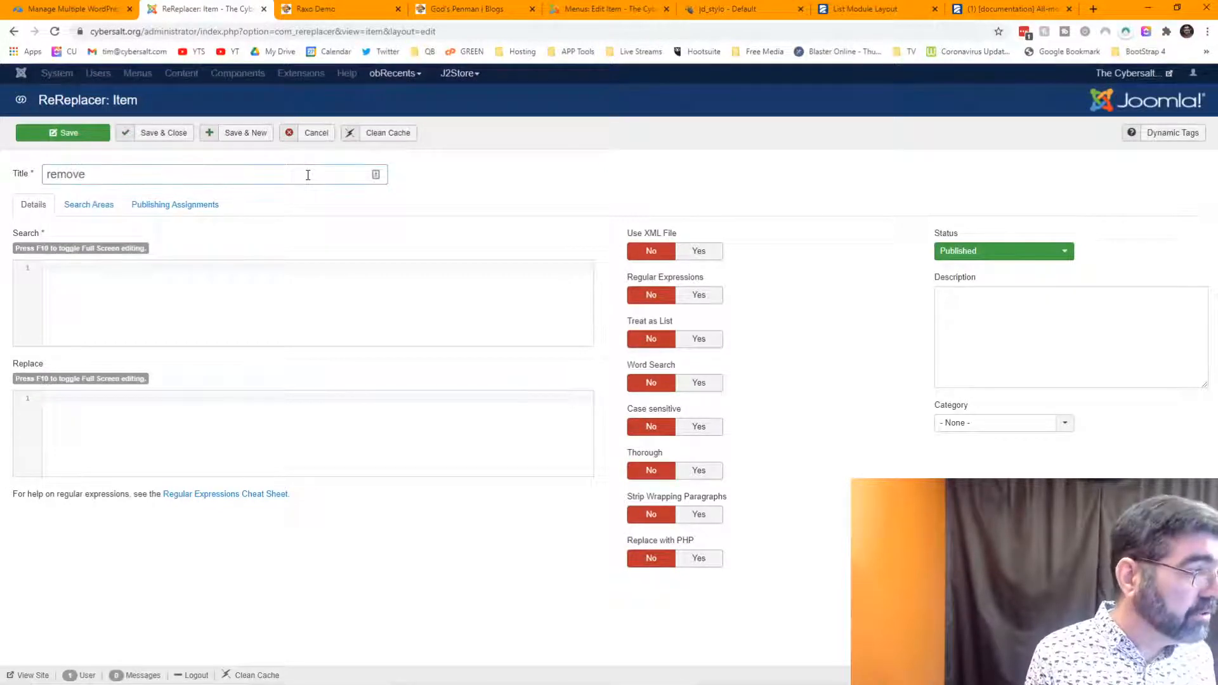
pyautogui.write('R')
pyautogui.press('Delete')
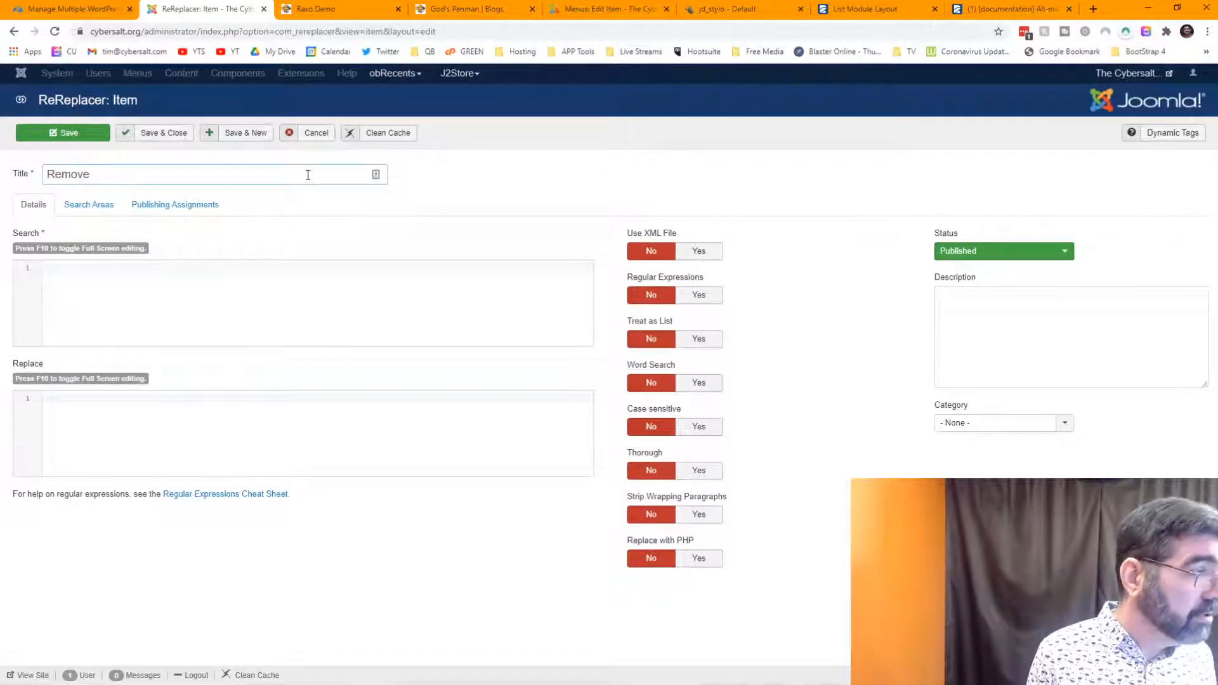
pyautogui.write('"')
pyautogui.hotkey('ctrl', 'v')
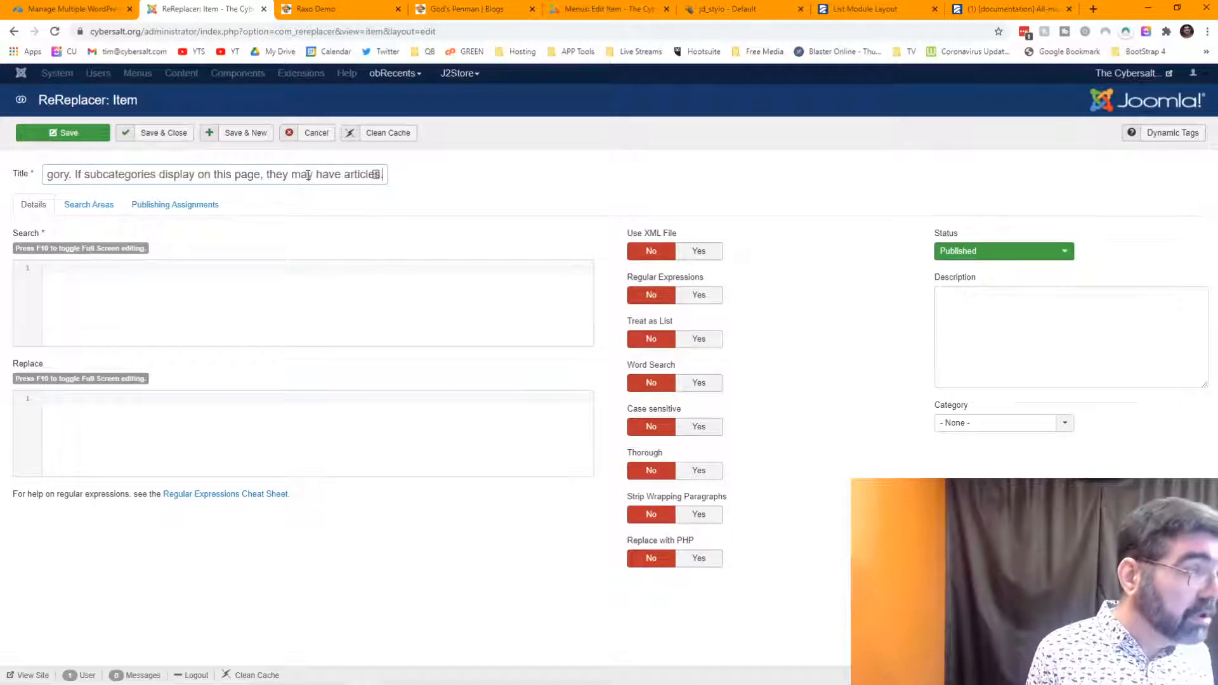
pyautogui.write('"')
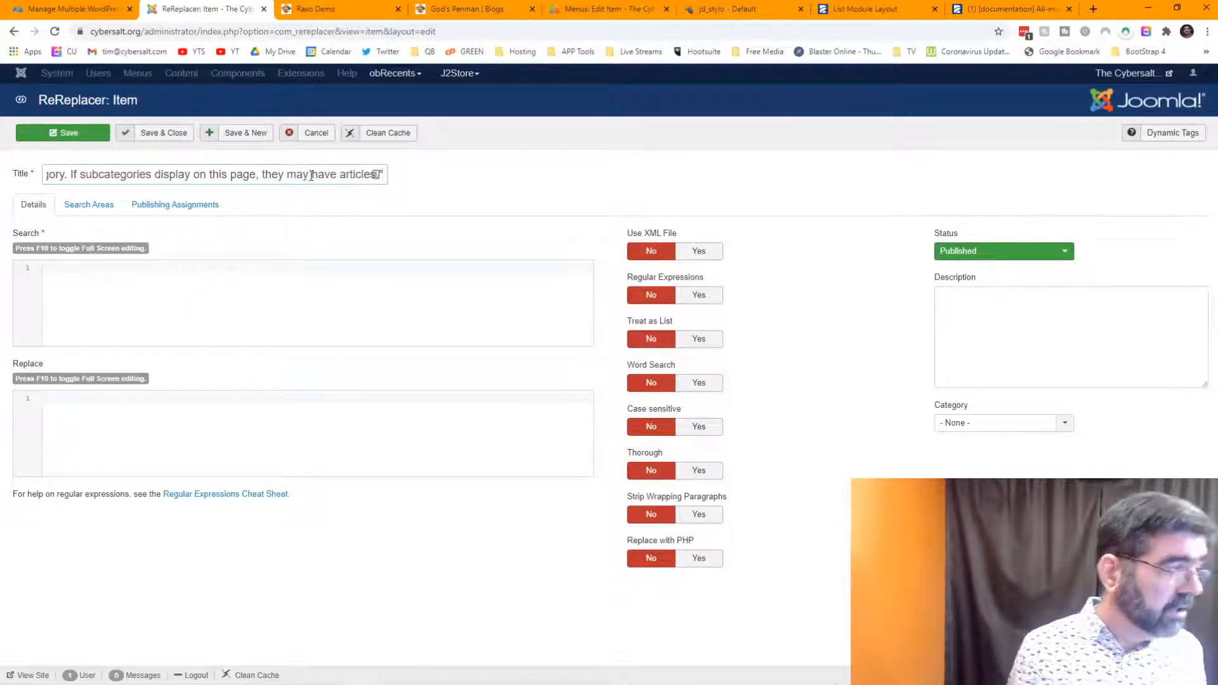
pyautogui.click(251, 306)
pyautogui.hotkey('ctrl', 'v')
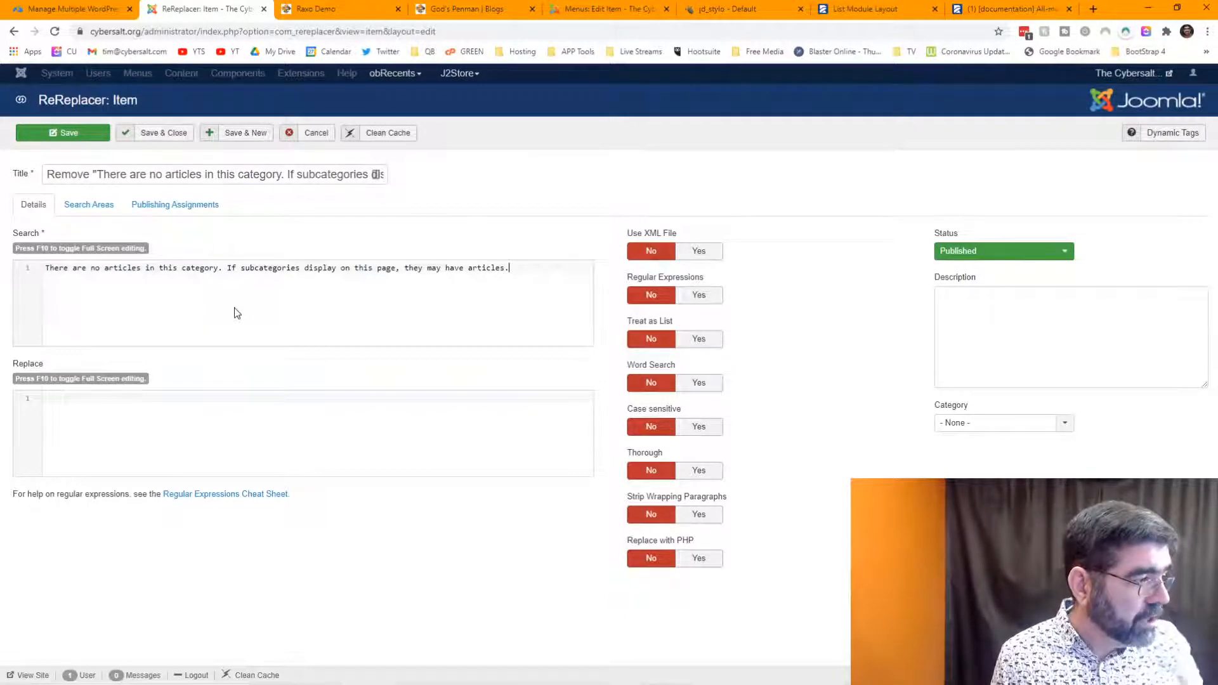
pyautogui.click(356, 397)
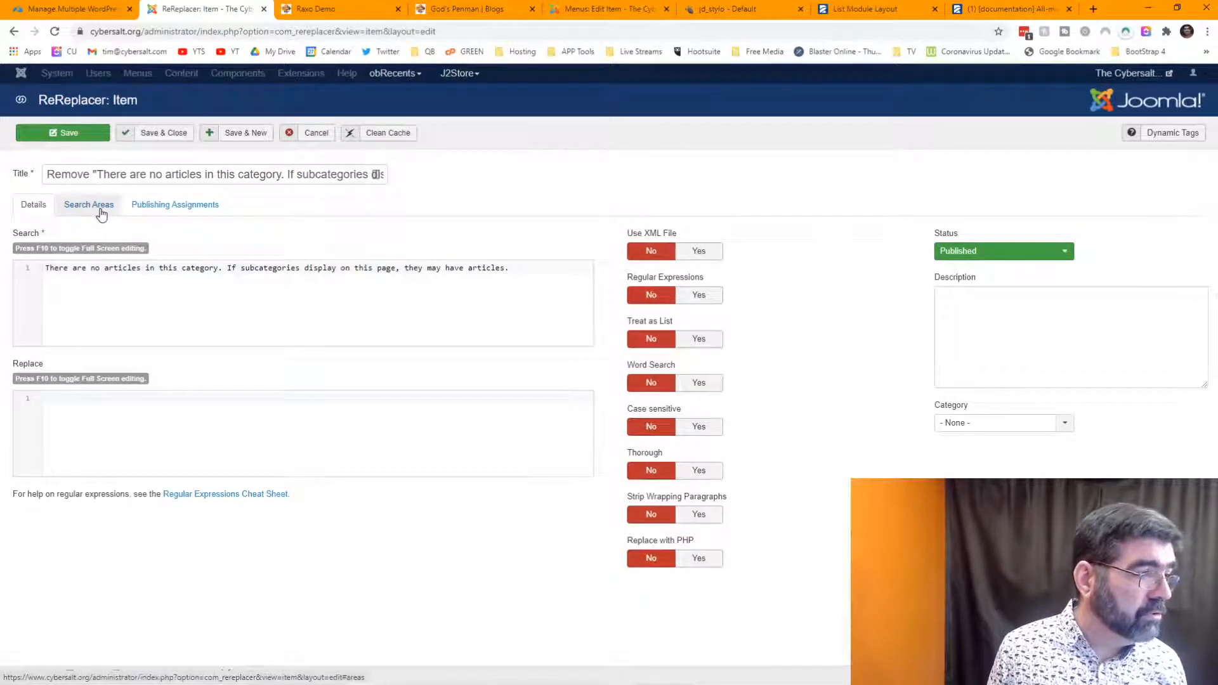
# - Assign the rule to both God's Penman menu items using Include and a 'pen' filter, then save
pyautogui.click(181, 207)
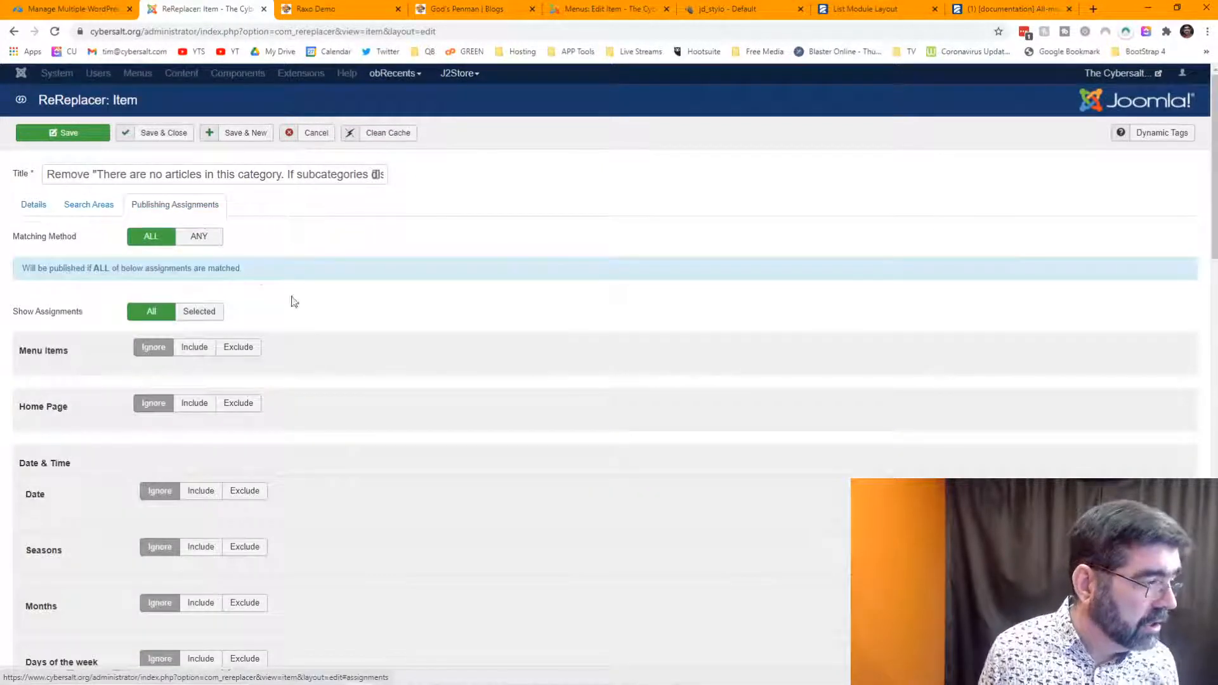
pyautogui.scroll(-2, 343, 329)
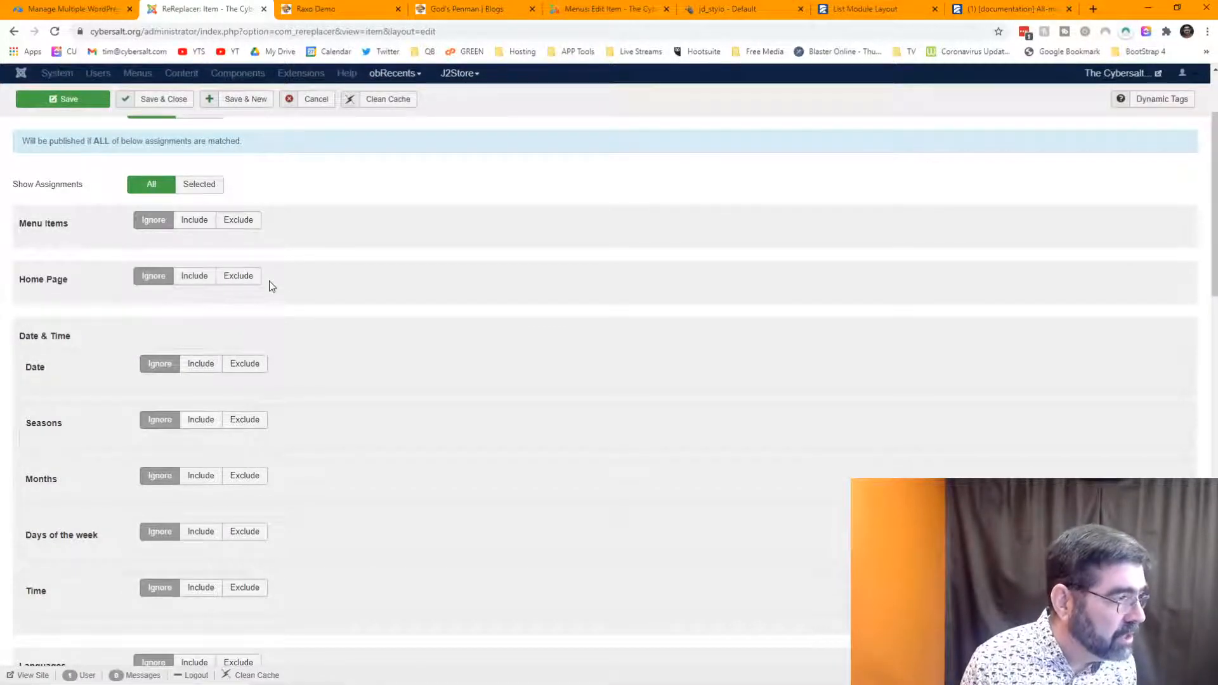
pyautogui.click(207, 228)
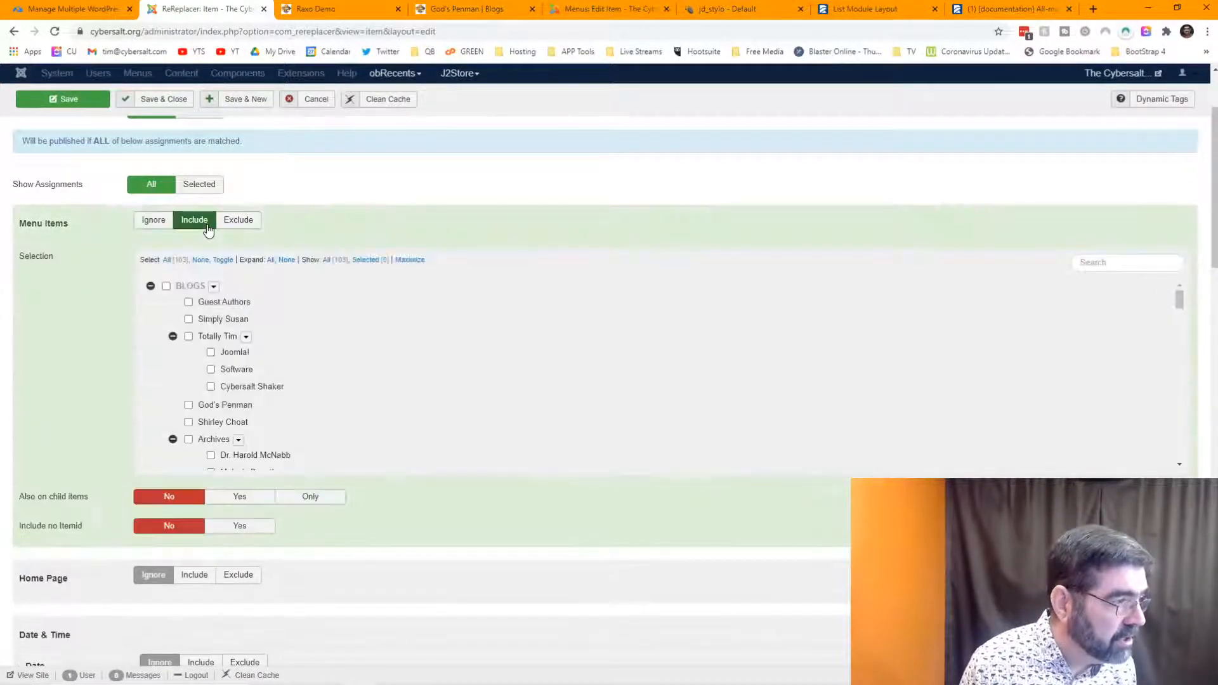
pyautogui.scroll(-2, 301, 328)
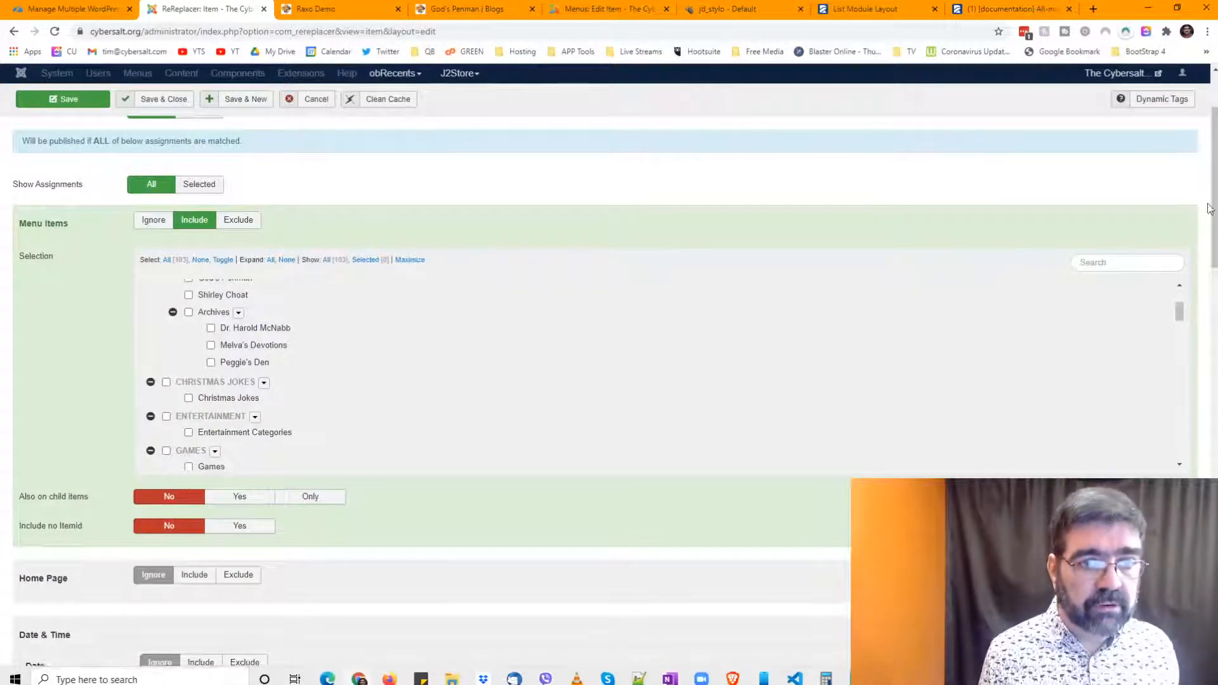
pyautogui.click(1144, 257)
pyautogui.write('pen')
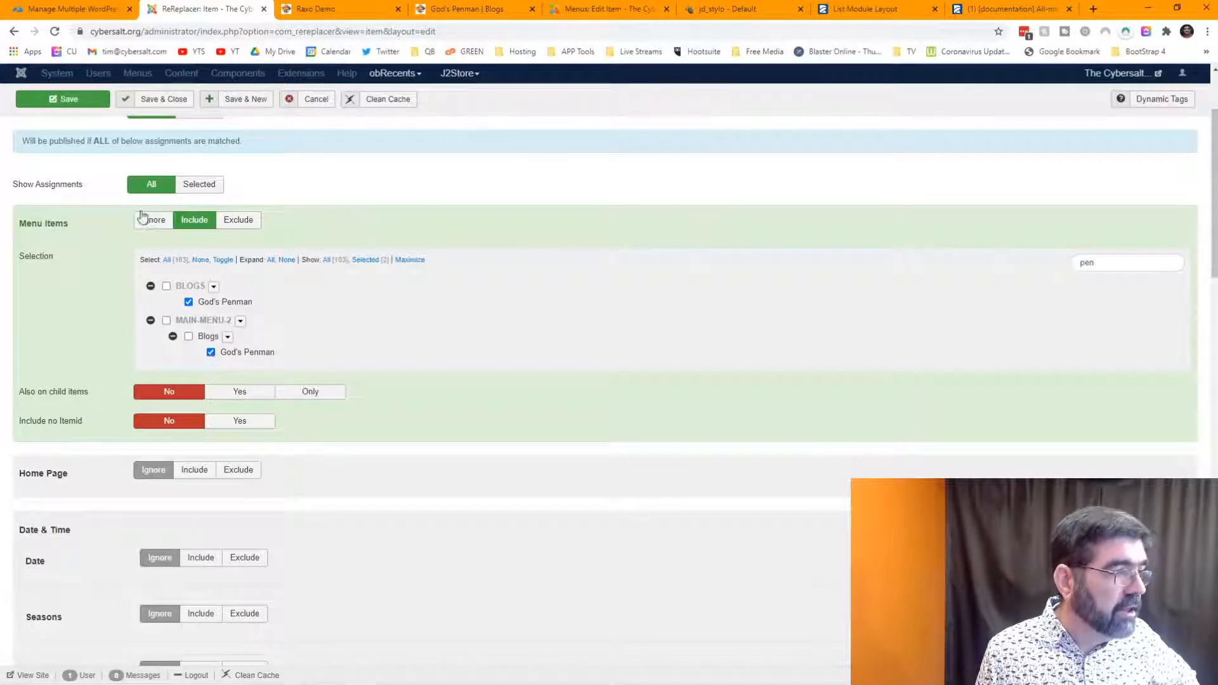
pyautogui.click(58, 101)
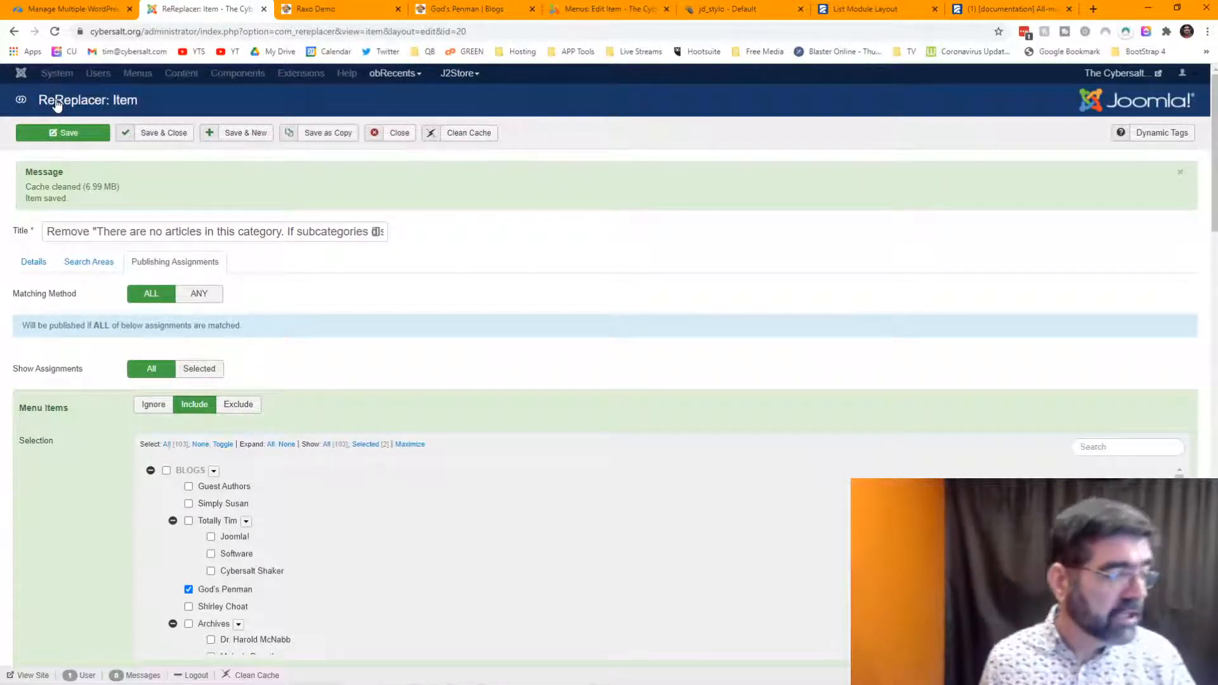
pyautogui.click(591, 14)
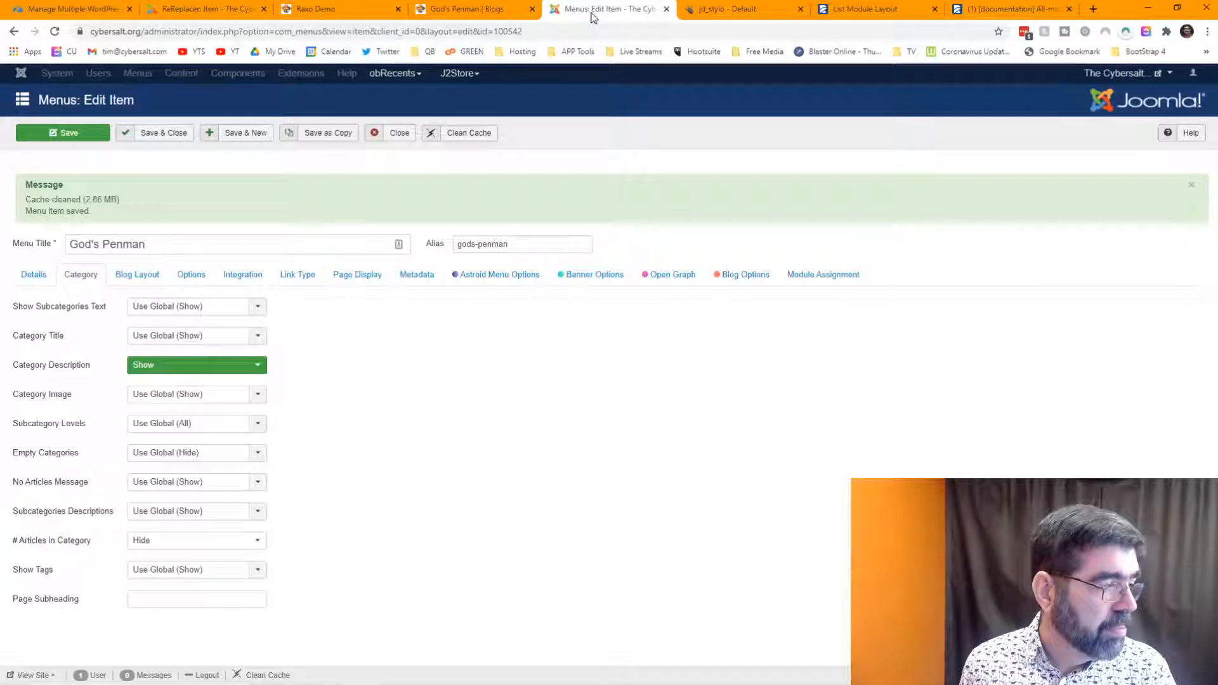
pyautogui.click(211, 13)
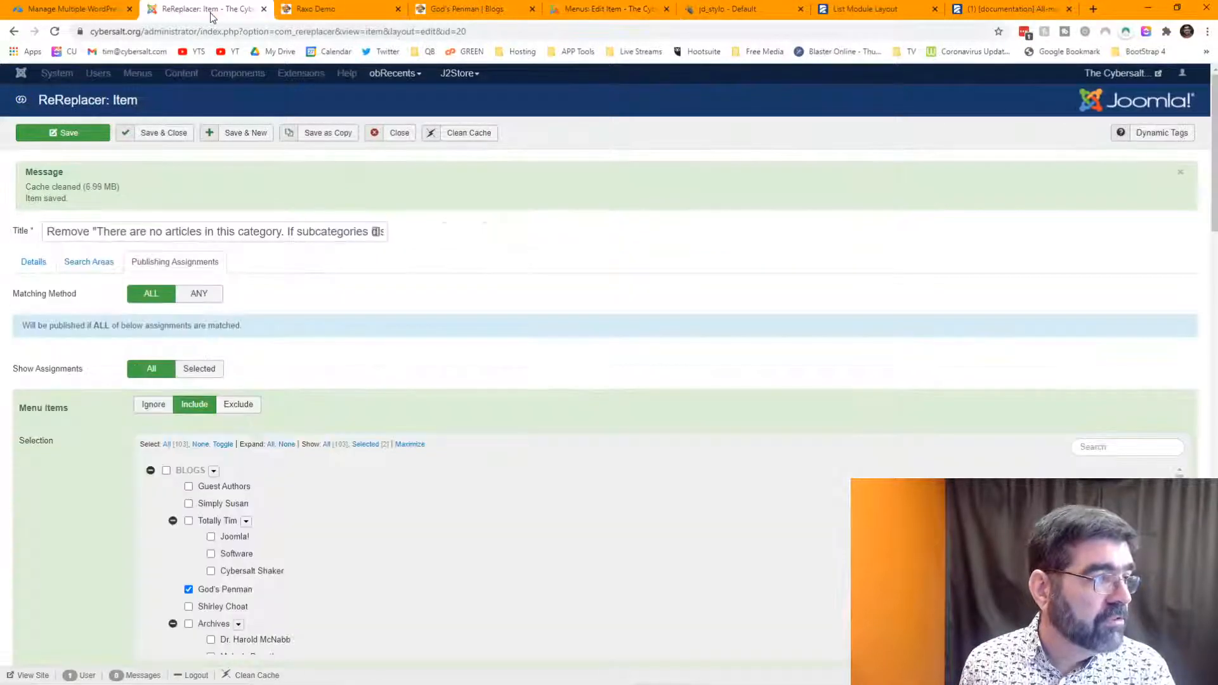
pyautogui.click(453, 13)
pyautogui.press('F5')
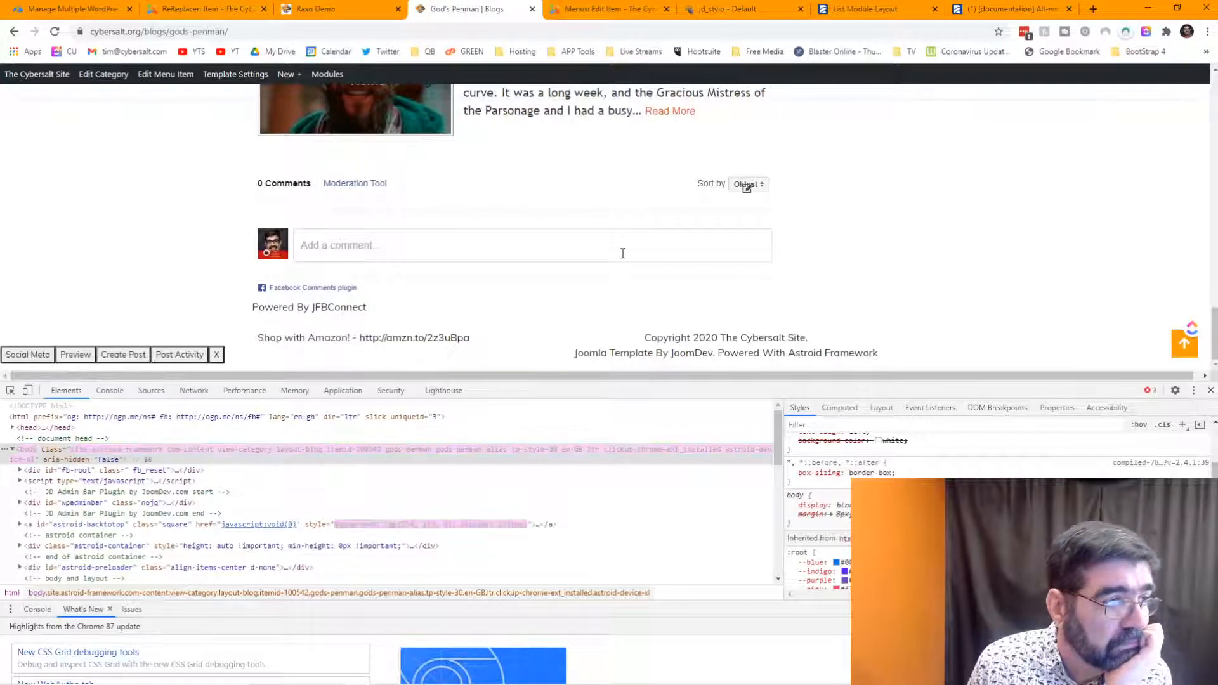
pyautogui.scroll(1, 623, 253)
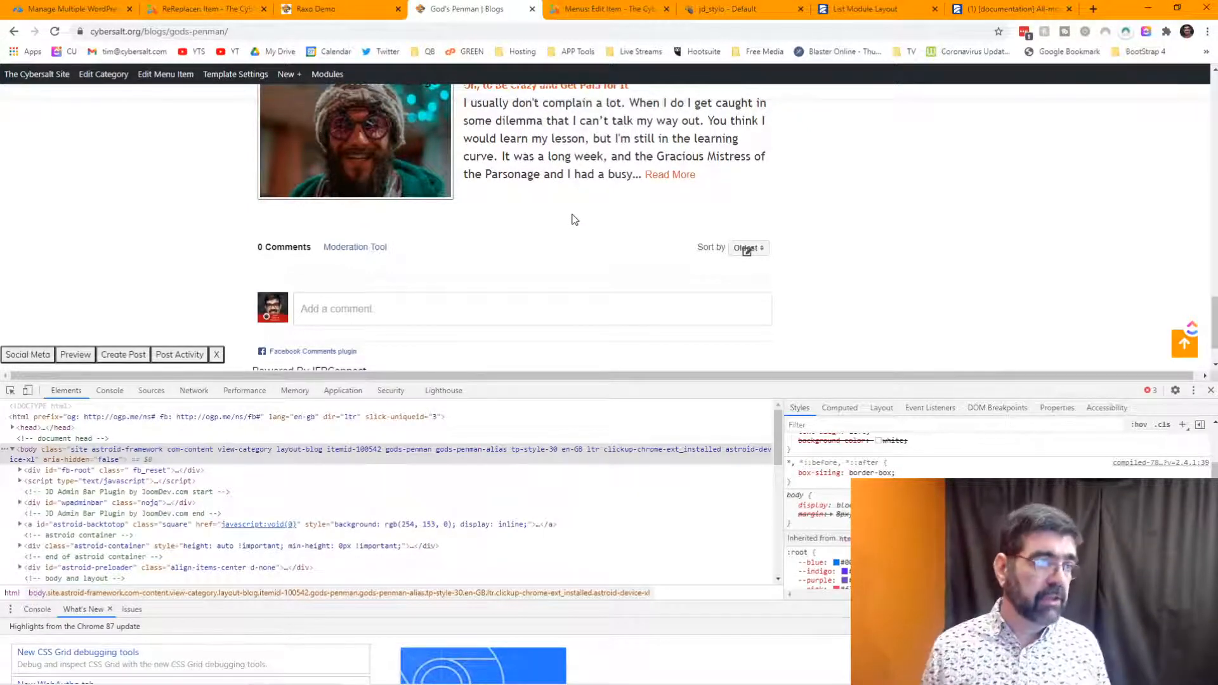
pyautogui.scroll(20, 564, 202)
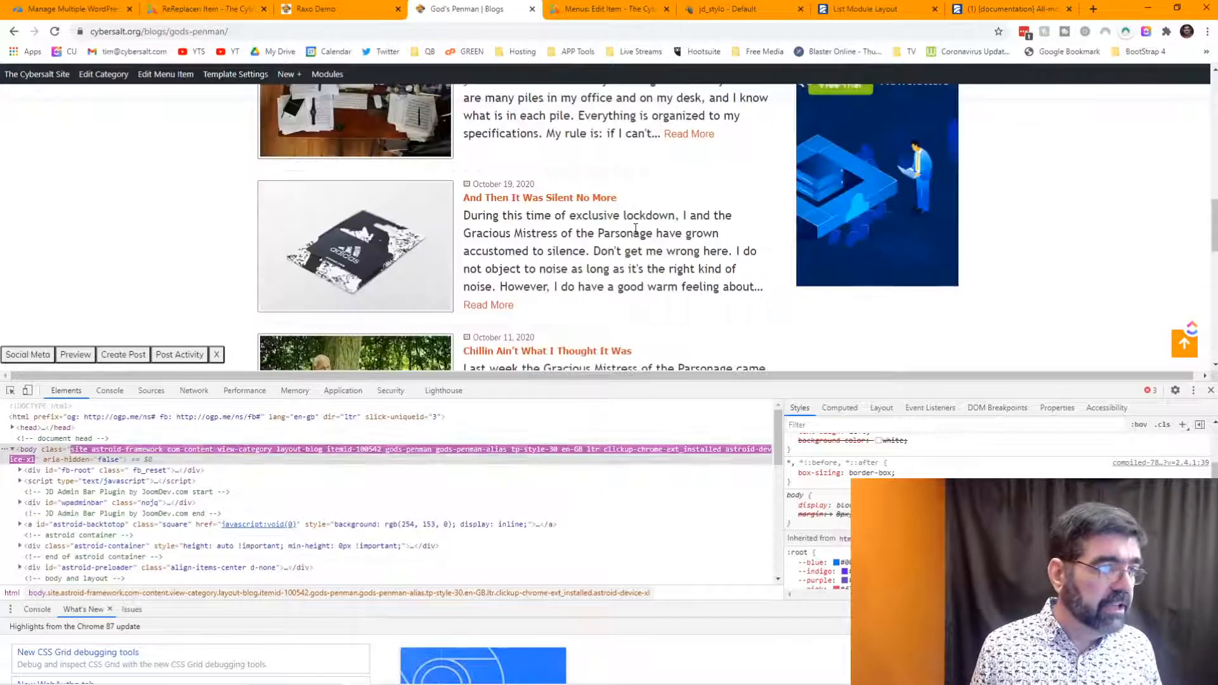
pyautogui.scroll(-5, 635, 229)
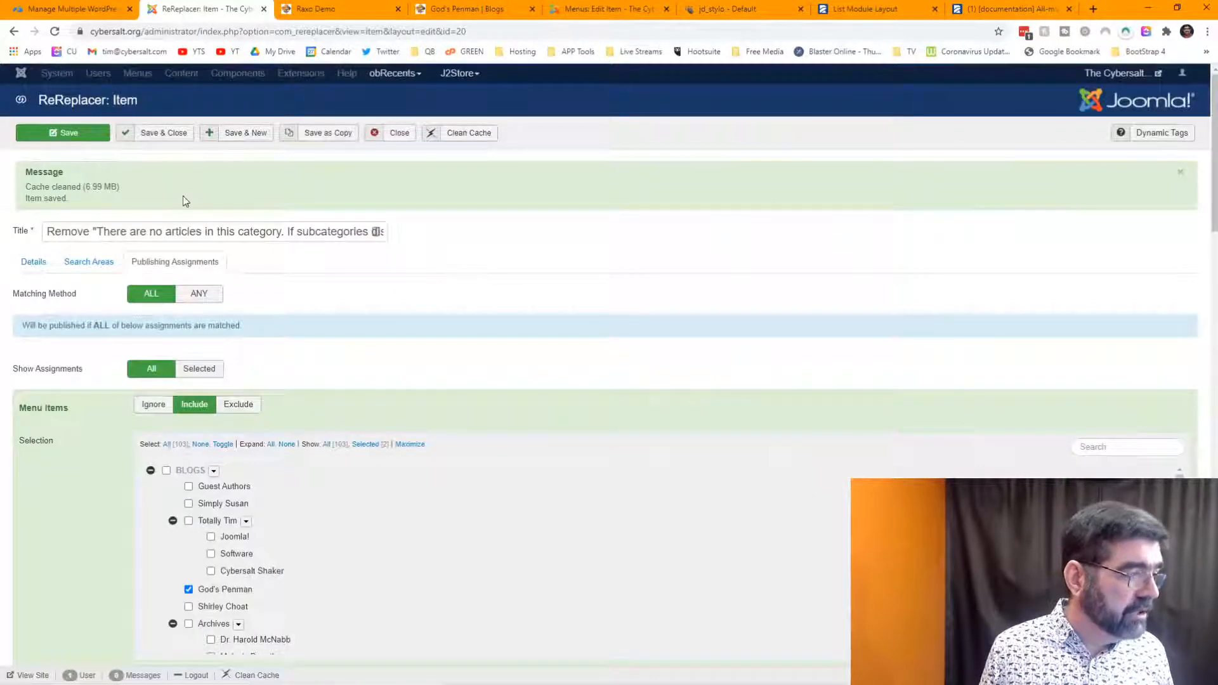
# - Set the ReReplacer rule's Status to Unpublished and save it
pyautogui.click(26, 266)
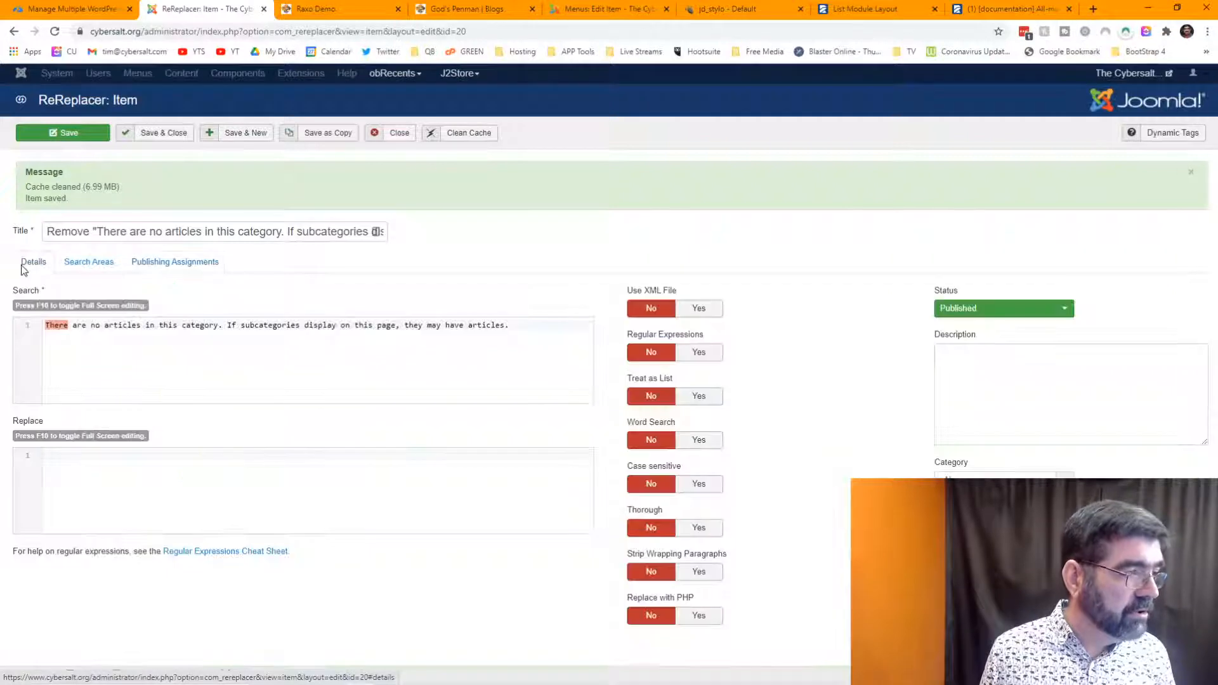
pyautogui.click(973, 310)
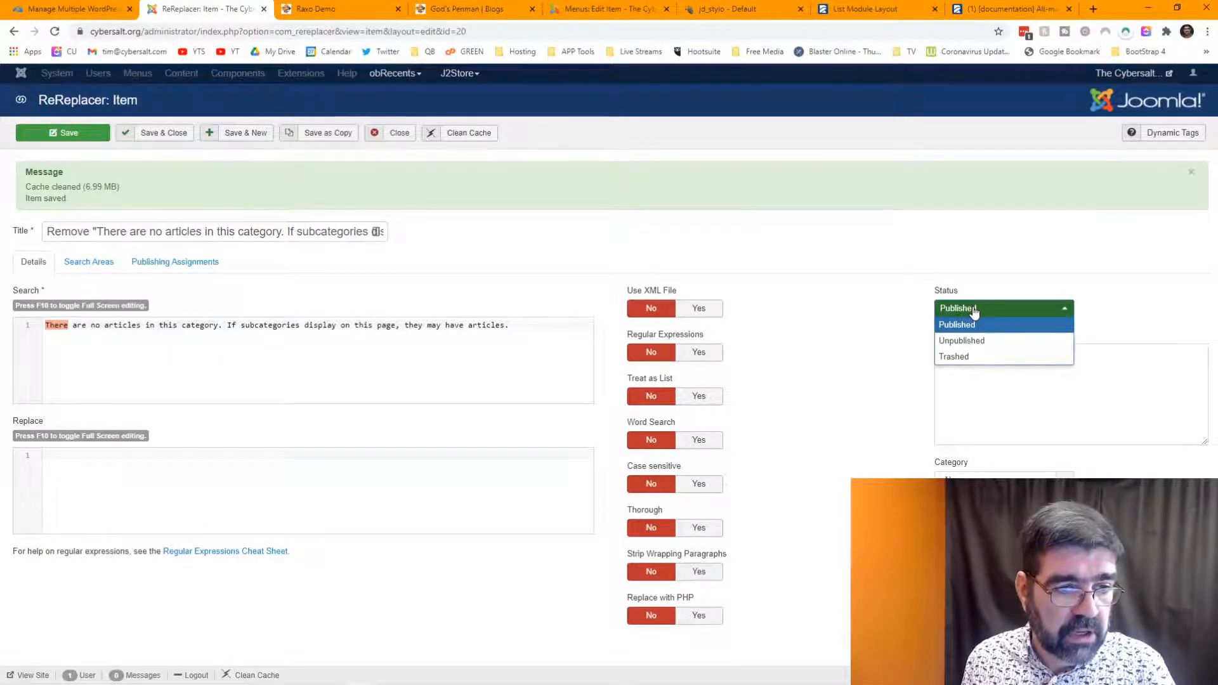
pyautogui.click(977, 341)
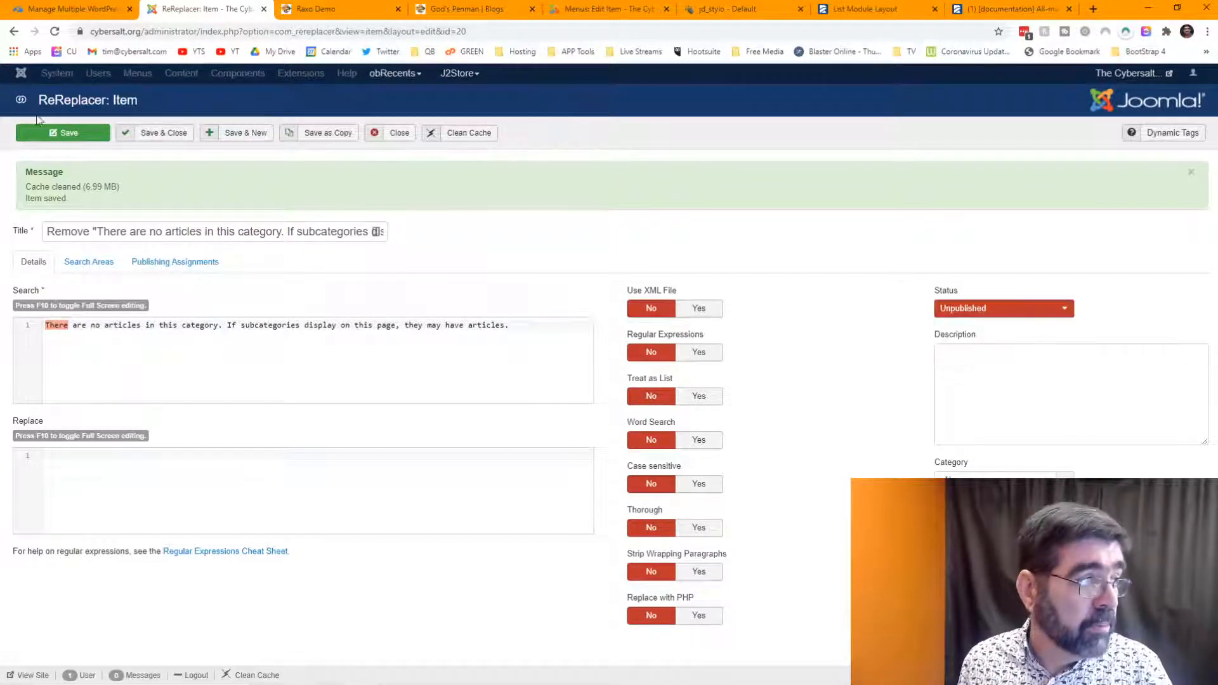
pyautogui.click(46, 137)
pyautogui.click(596, 10)
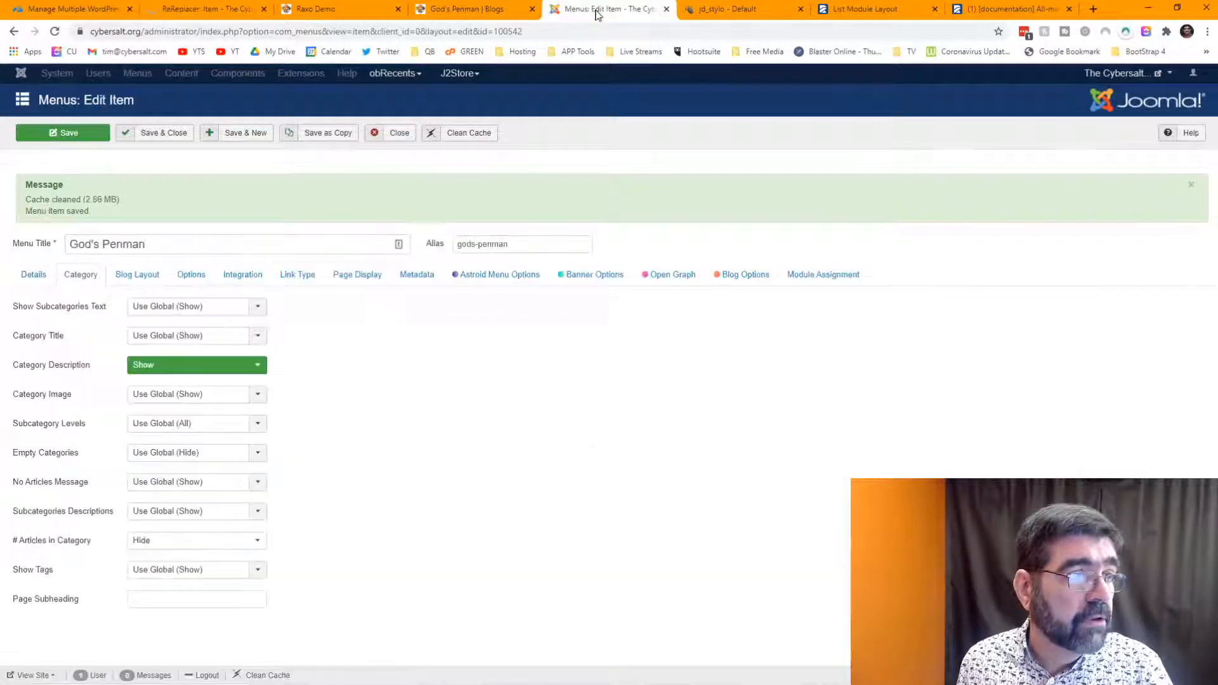
# - Close the God's Penman menu item and open the global Article Options from the Articles list
pyautogui.click(395, 142)
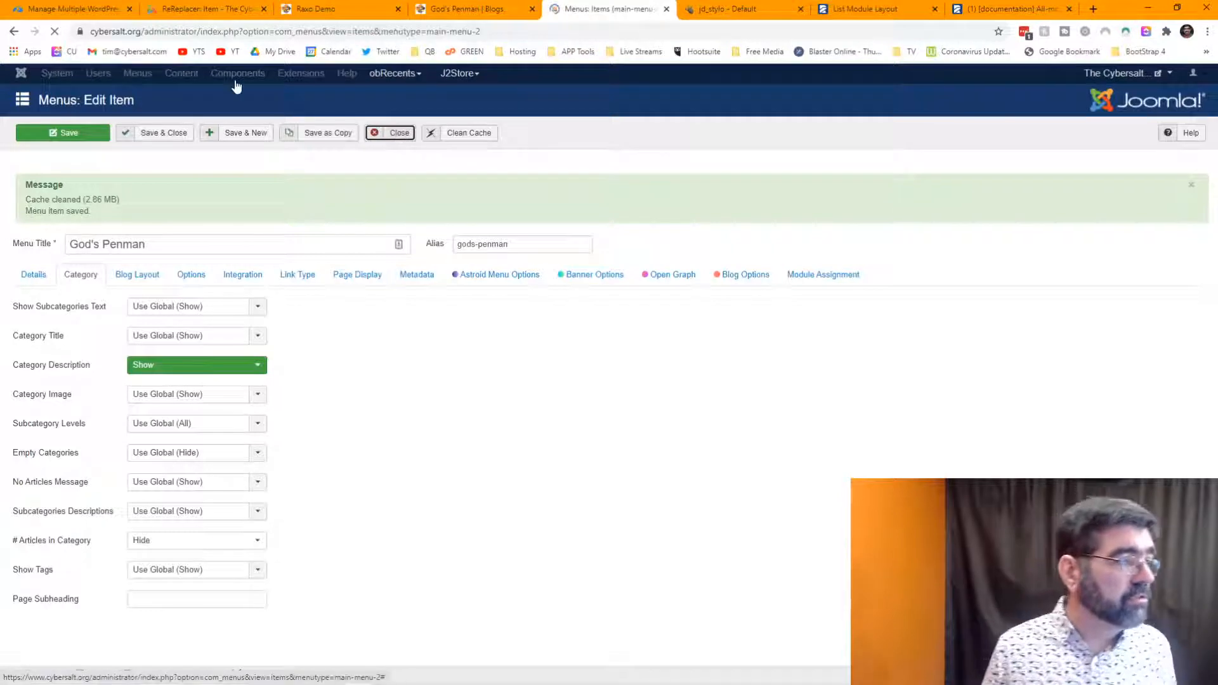
pyautogui.click(212, 73)
pyautogui.click(212, 90)
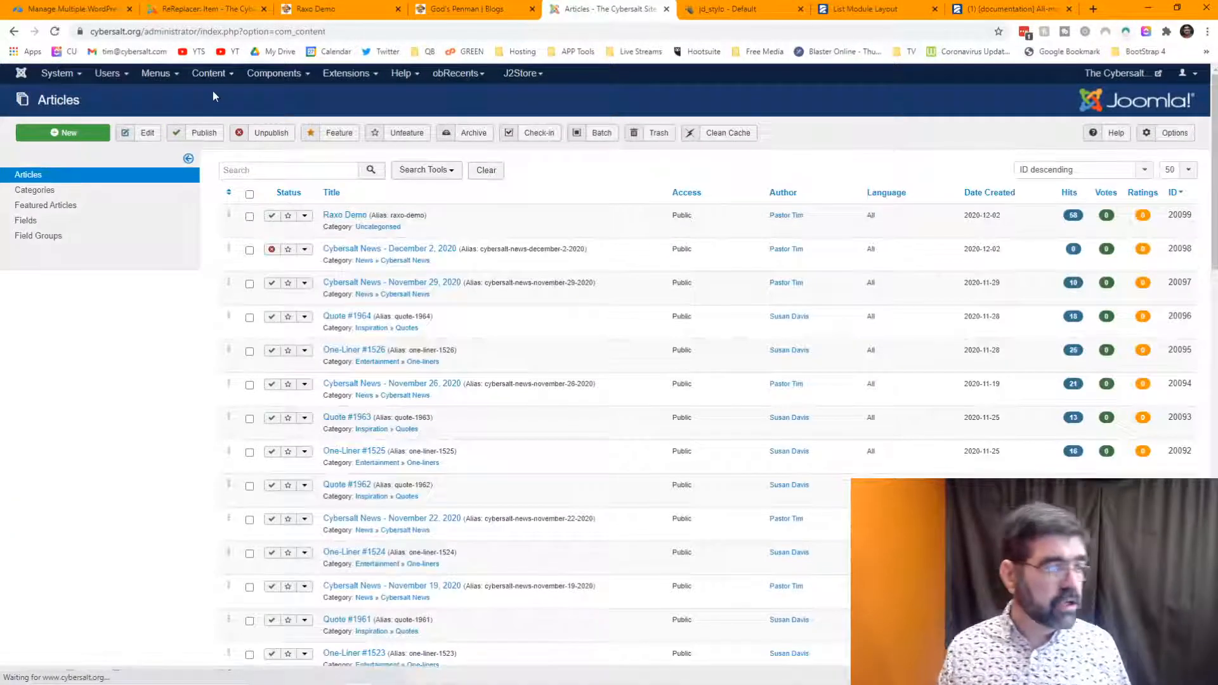
pyautogui.click(1187, 141)
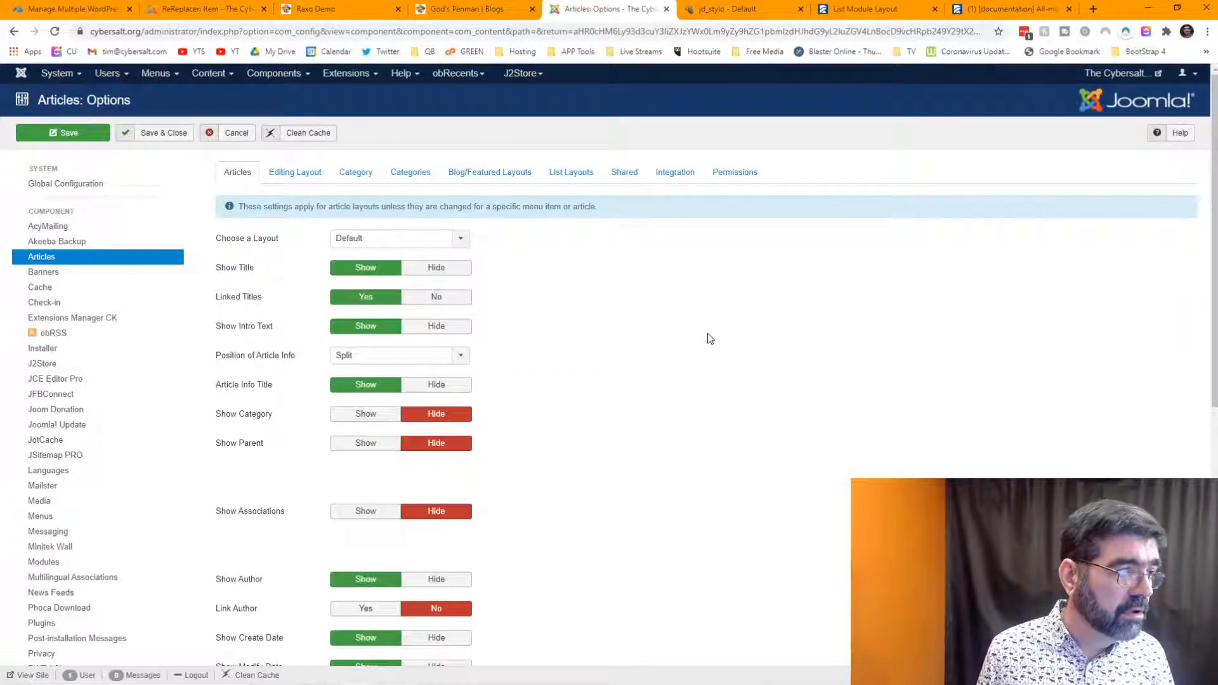
pyautogui.scroll(-5, 709, 336)
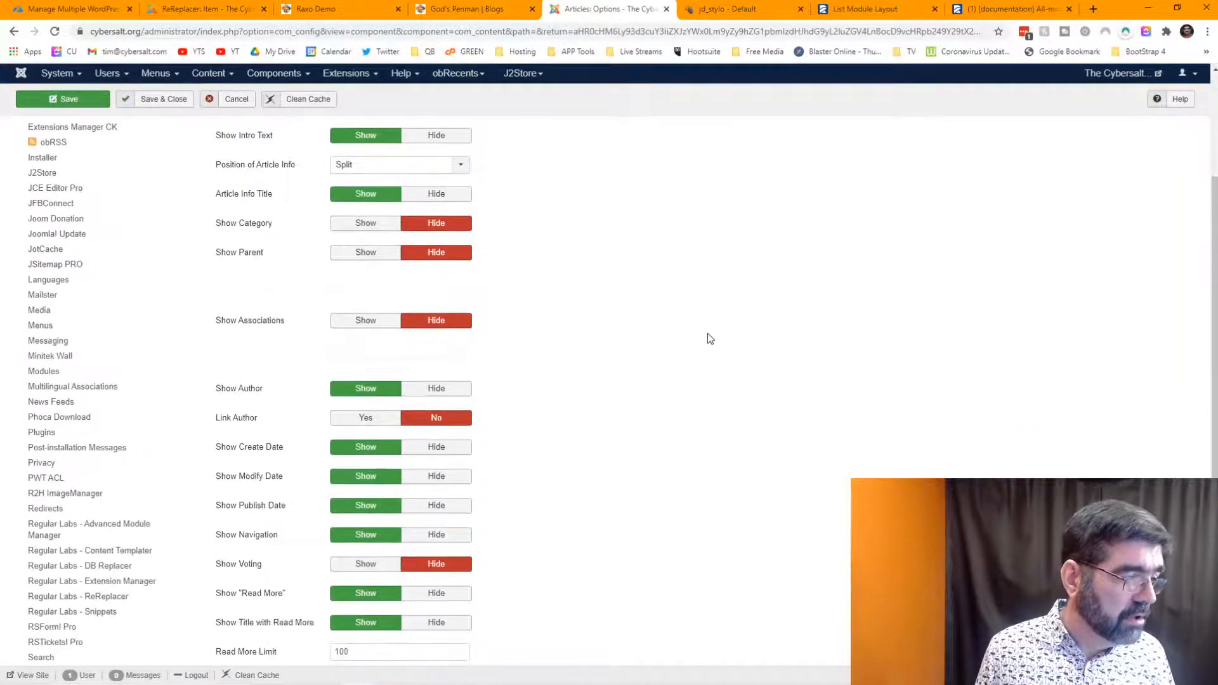
pyautogui.scroll(-3, 708, 334)
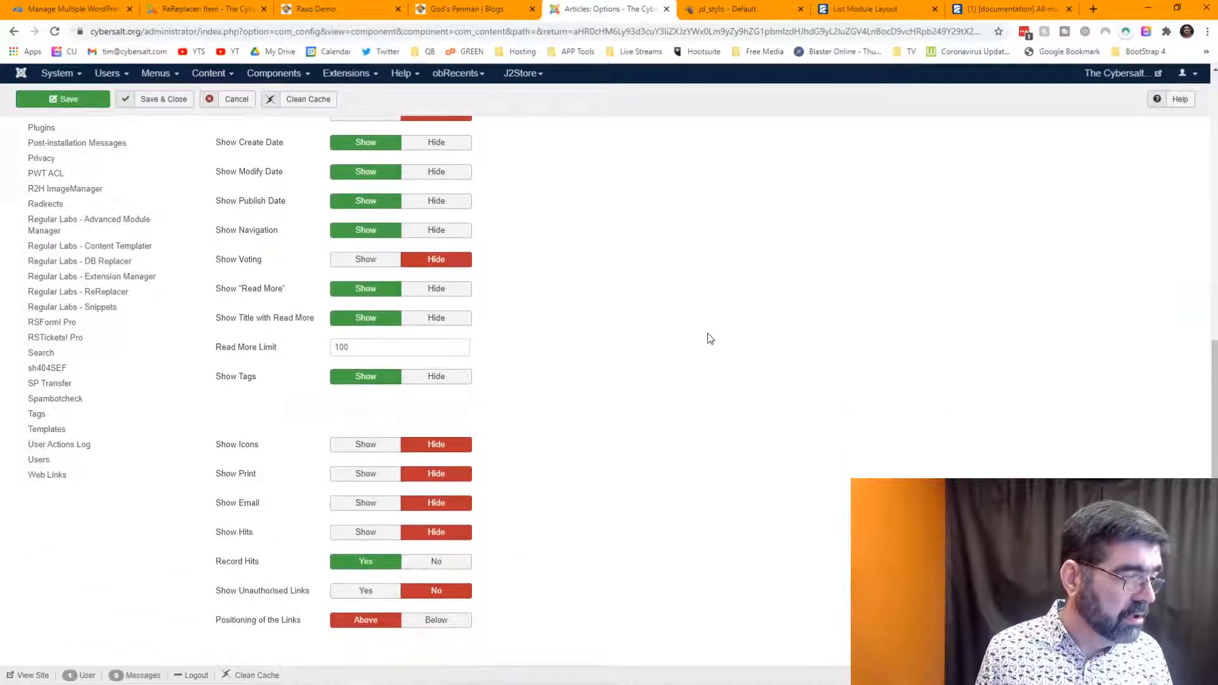
pyautogui.scroll(3, 708, 333)
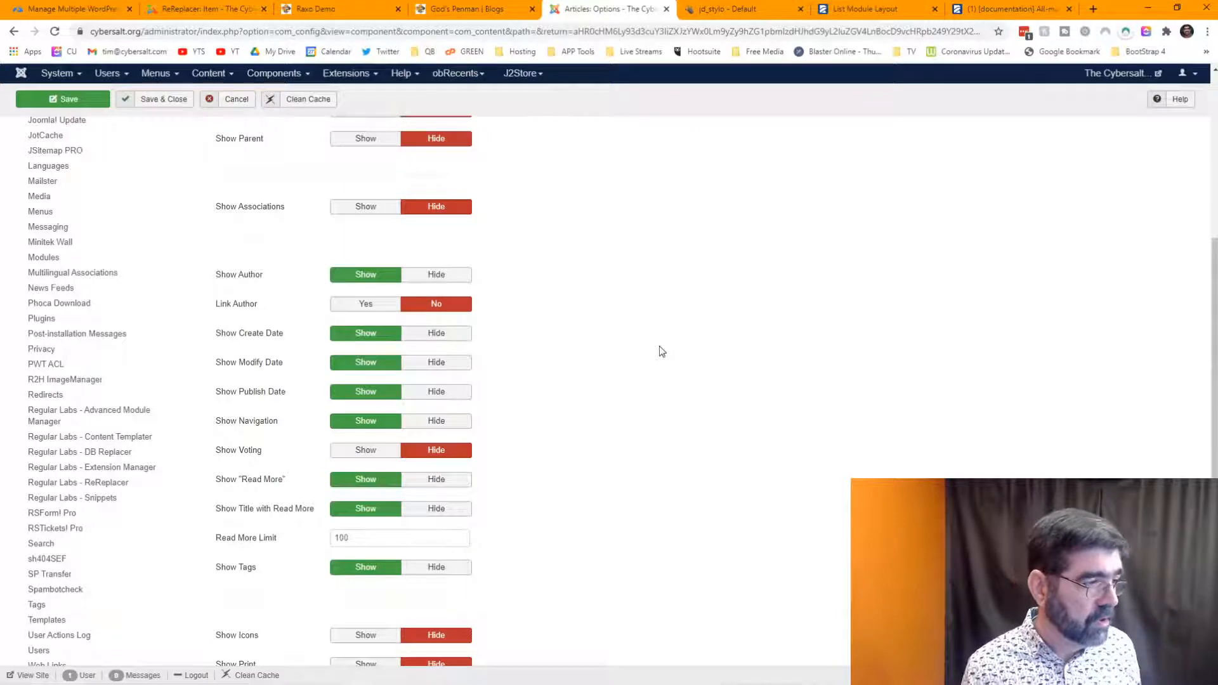
pyautogui.scroll(5, 660, 348)
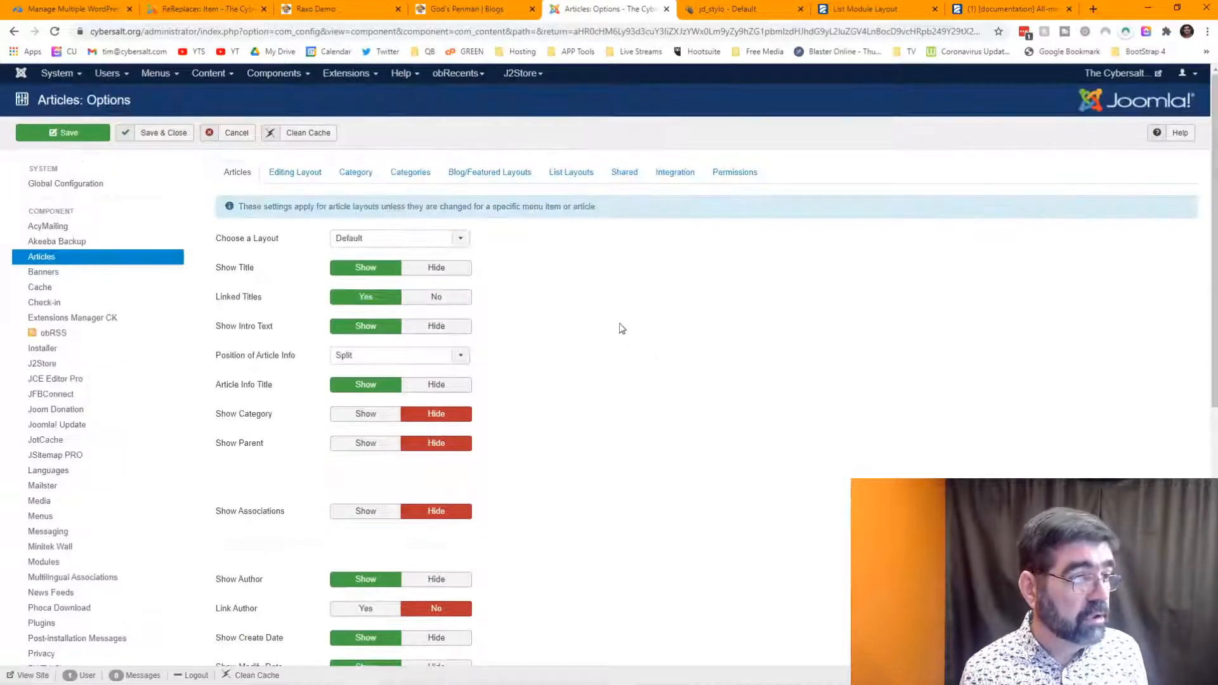
# - Review the Blog/Featured Layouts, Categories and Category settings, then return to the ReReplacer rule editor
pyautogui.click(485, 177)
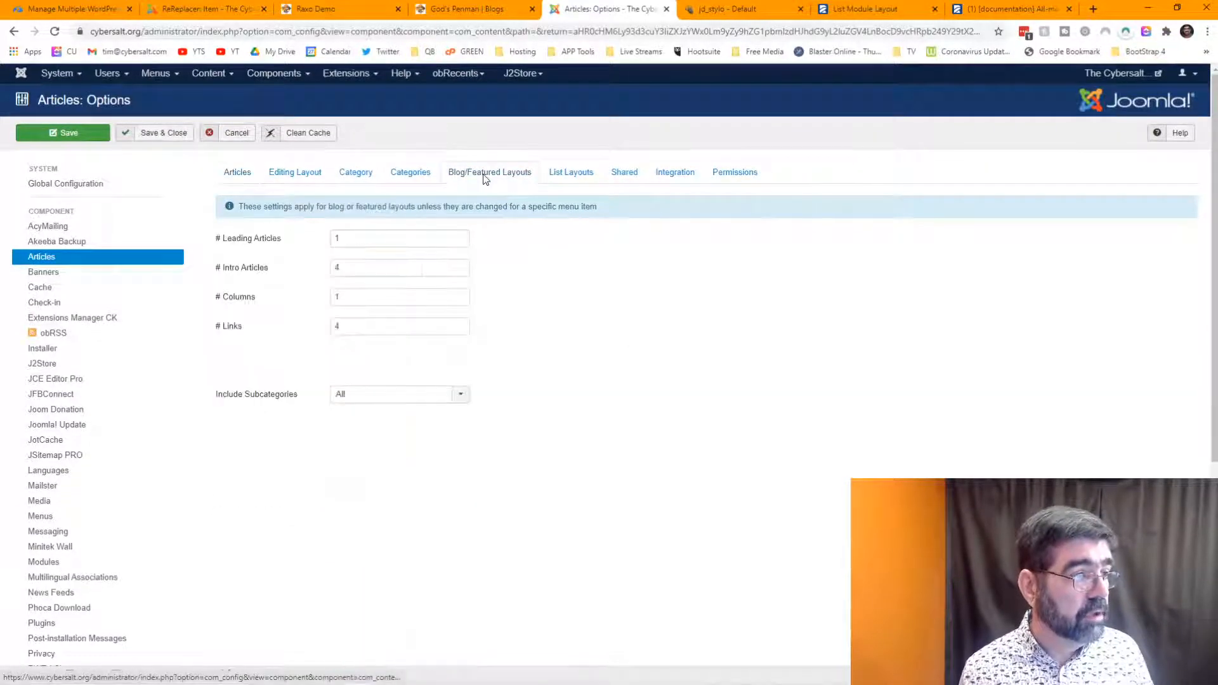
pyautogui.click(424, 184)
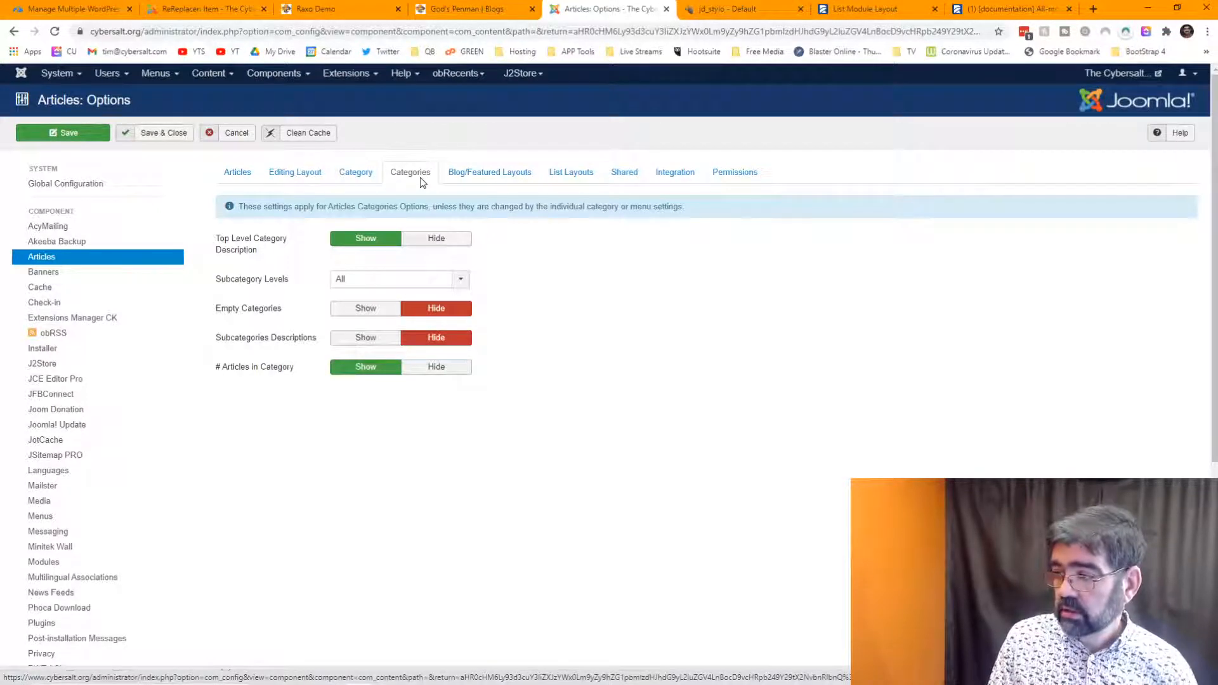
pyautogui.click(356, 176)
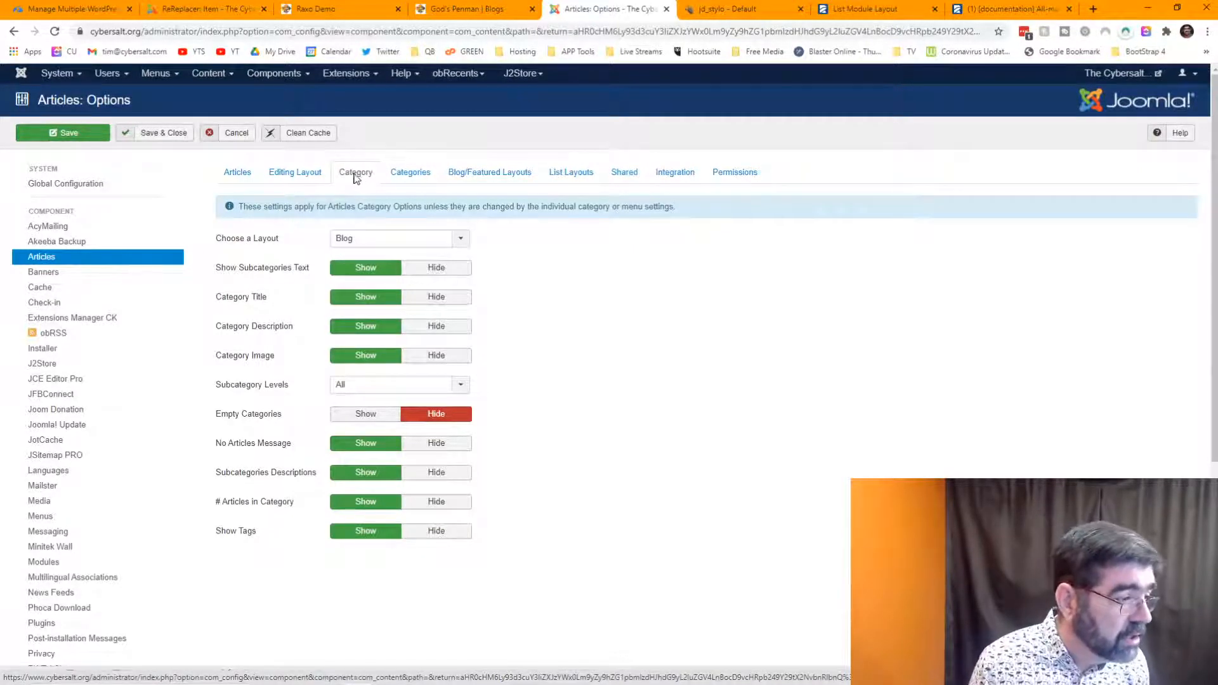
pyautogui.moveTo(274, 476)
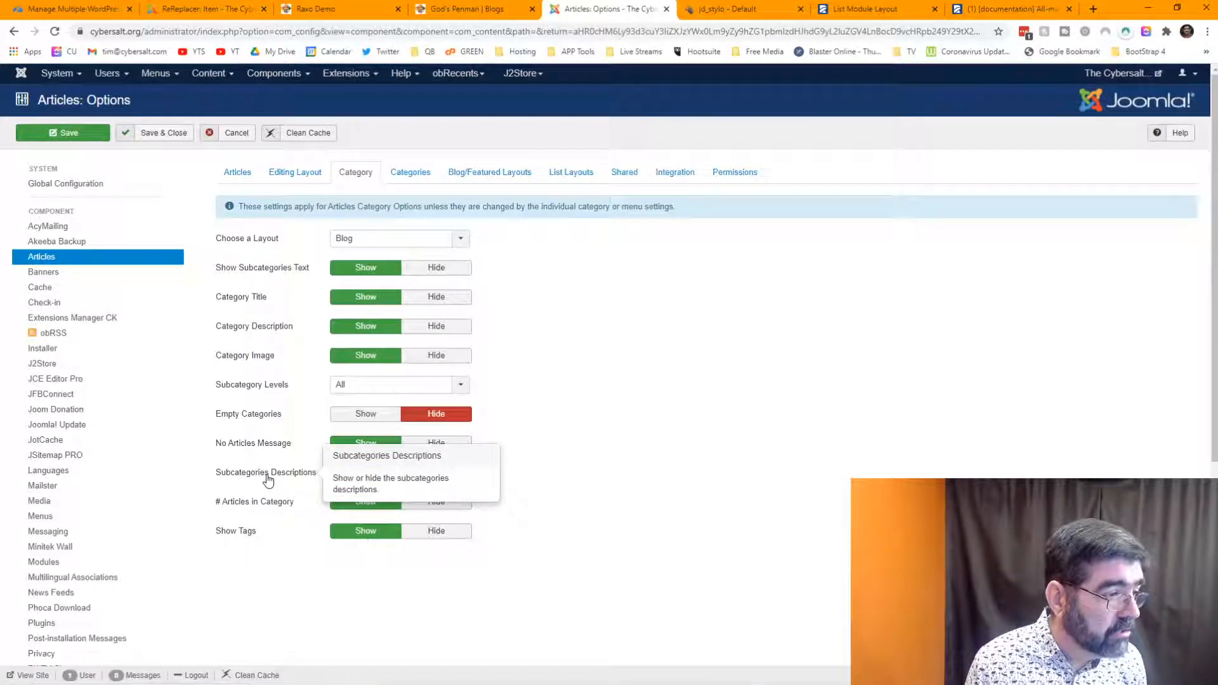
pyautogui.moveTo(241, 446)
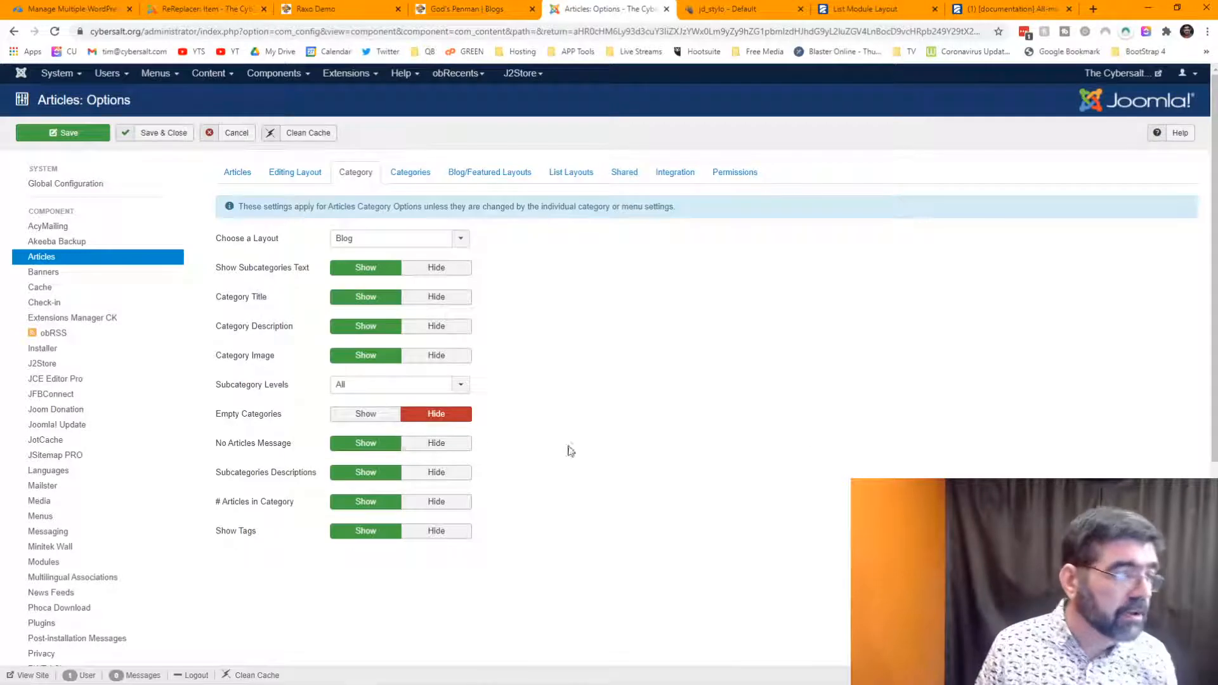
pyautogui.click(198, 14)
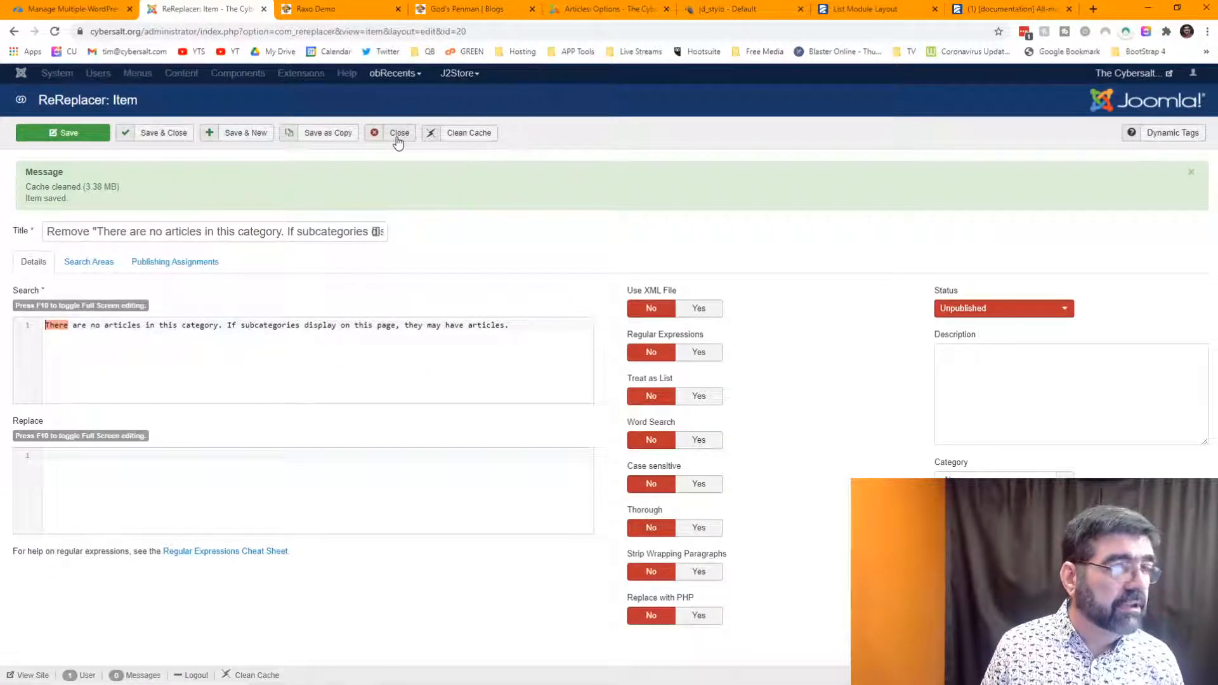
# - Open the main-menu-2 menu items in a new browser tab
pyautogui.click(597, 12)
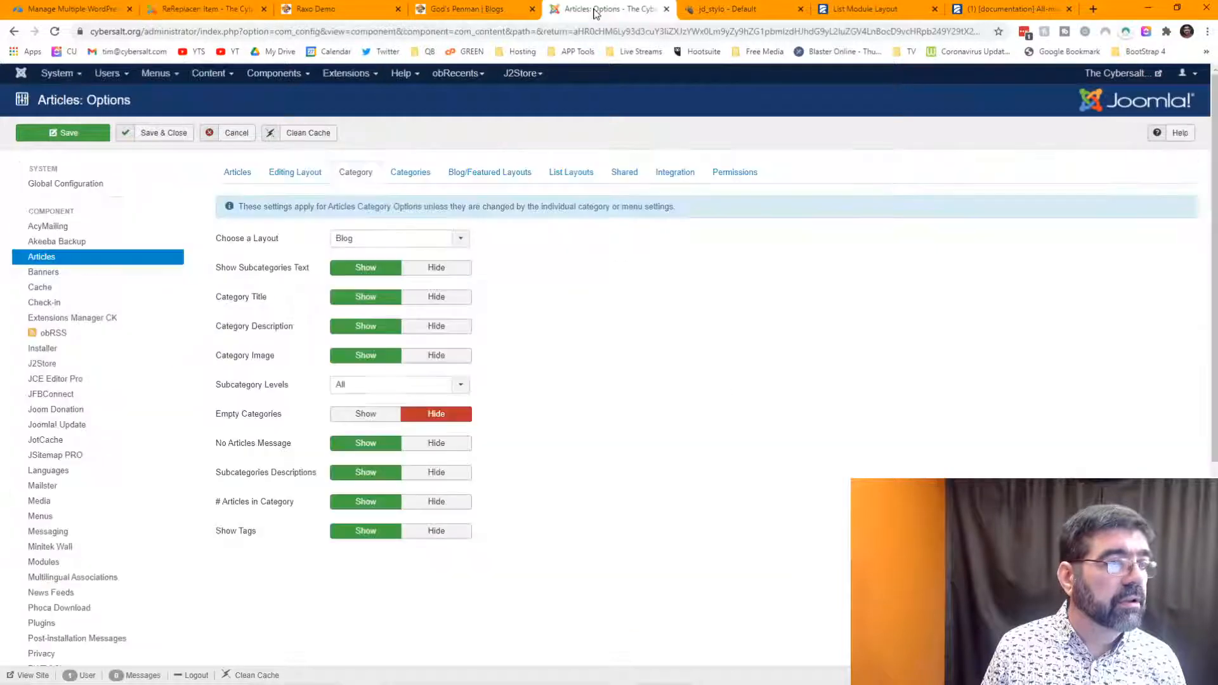
pyautogui.click(148, 75)
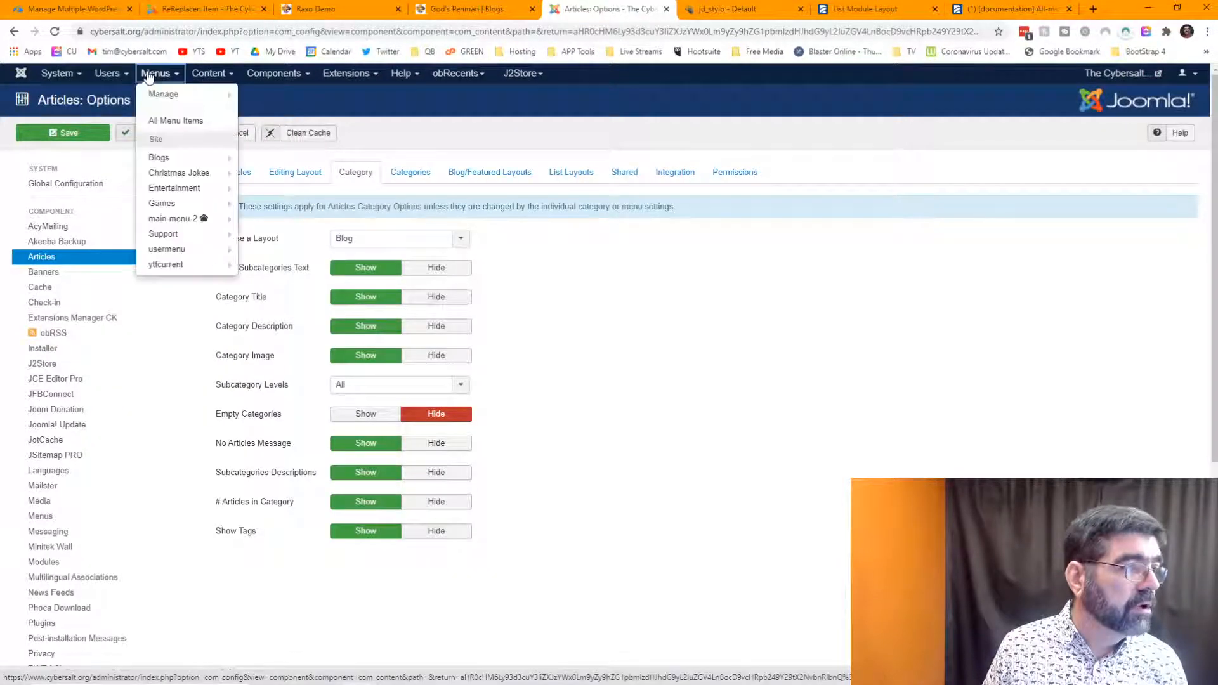
pyautogui.click(200, 75)
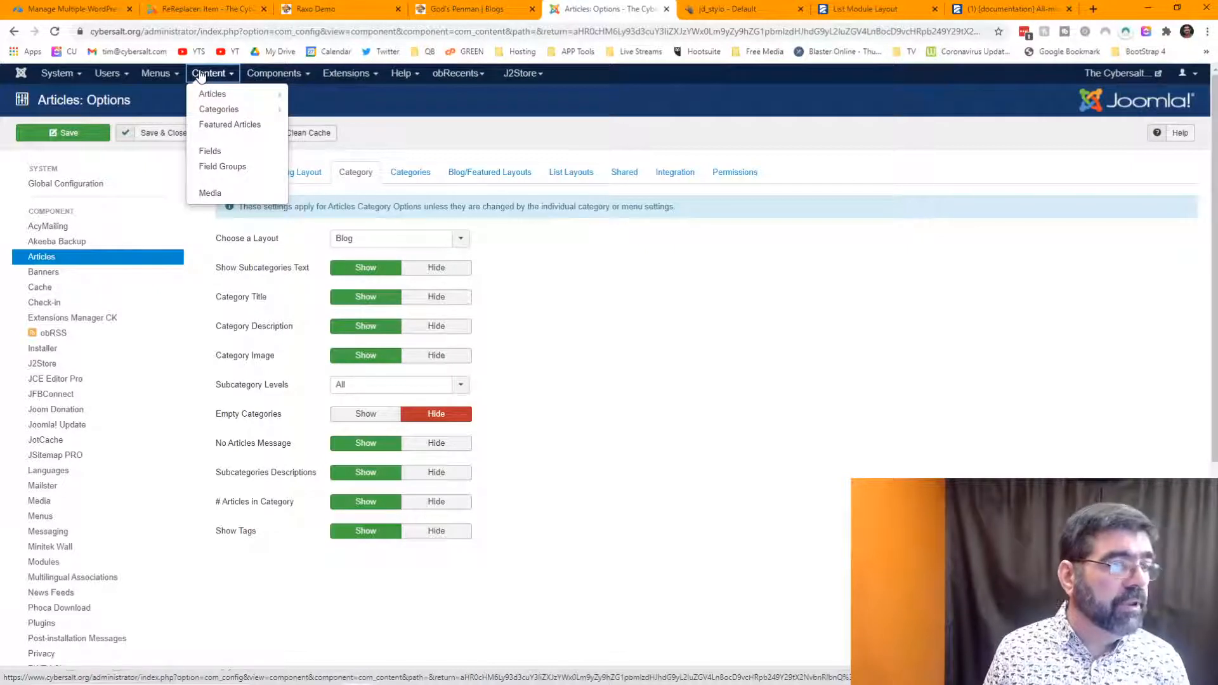
pyautogui.click(155, 74)
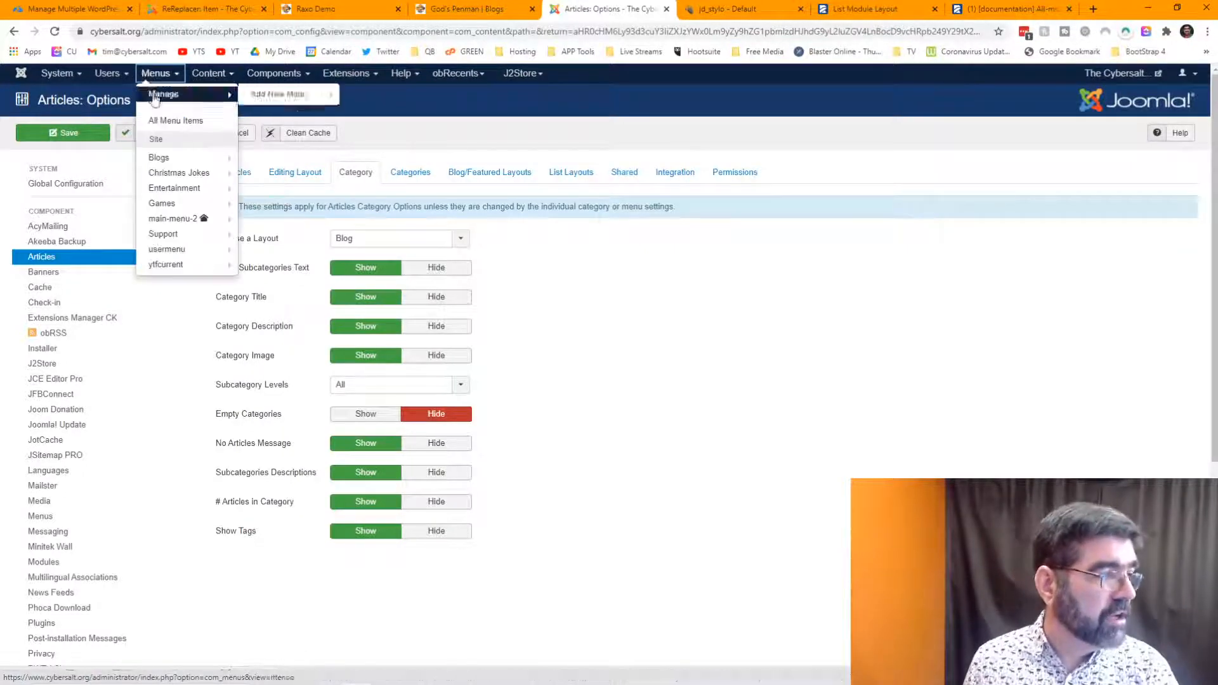
pyautogui.rightClick(174, 219)
pyautogui.click(200, 226)
pyautogui.click(666, 11)
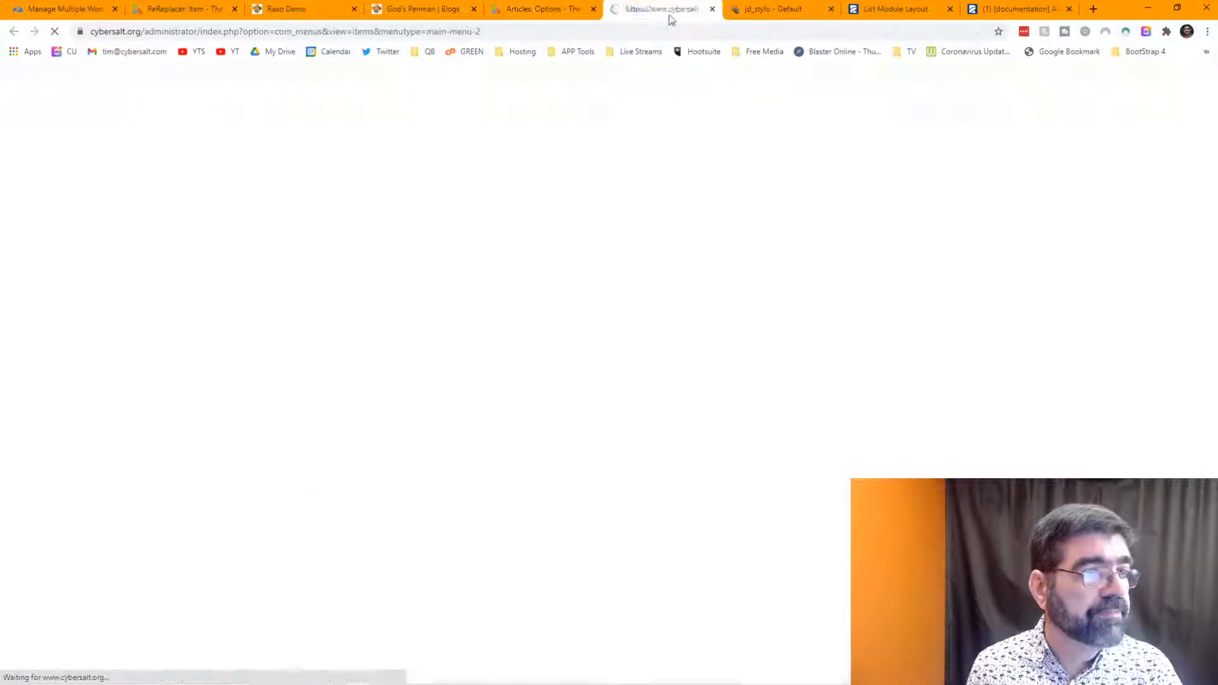
# - In the God's Penman menu item's Category options, set No Articles Message to Hide and save
pyautogui.click(362, 217)
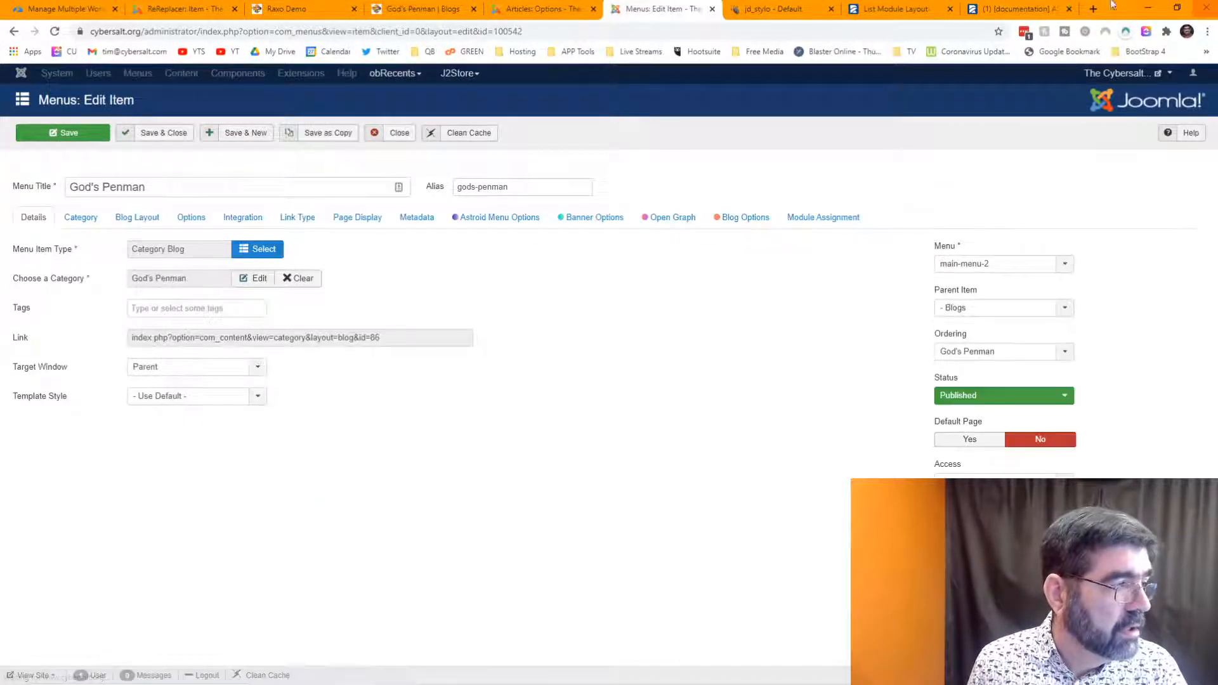
pyautogui.click(100, 214)
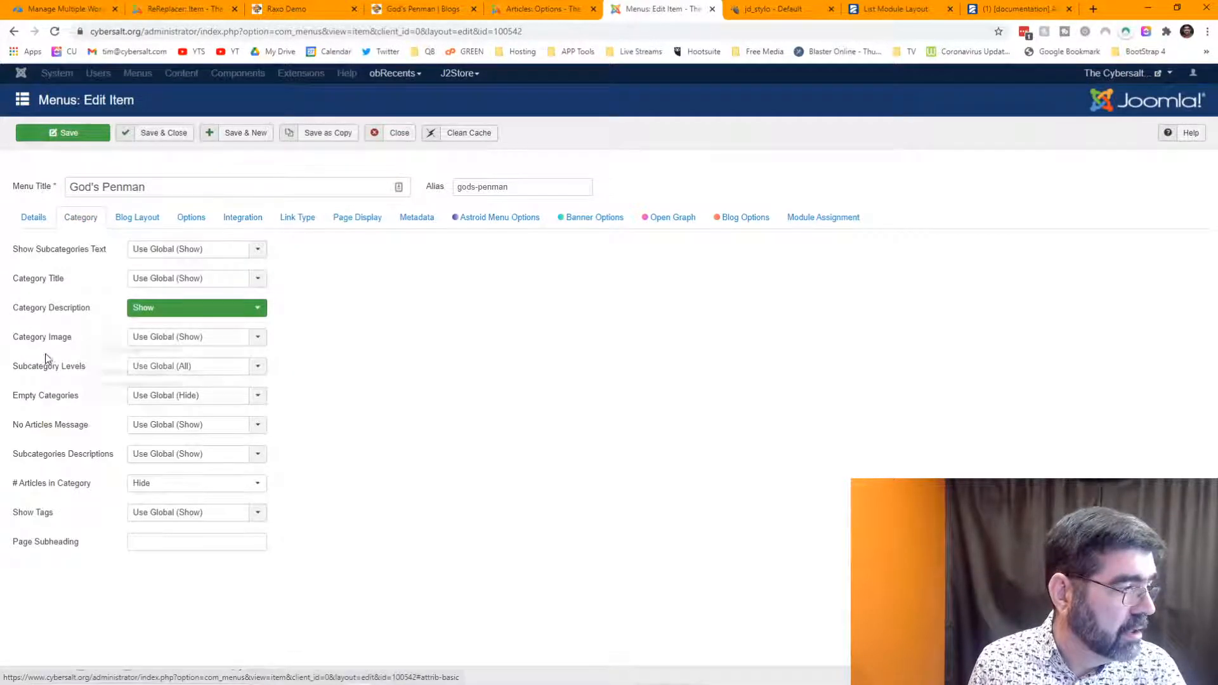
pyautogui.moveTo(23, 426)
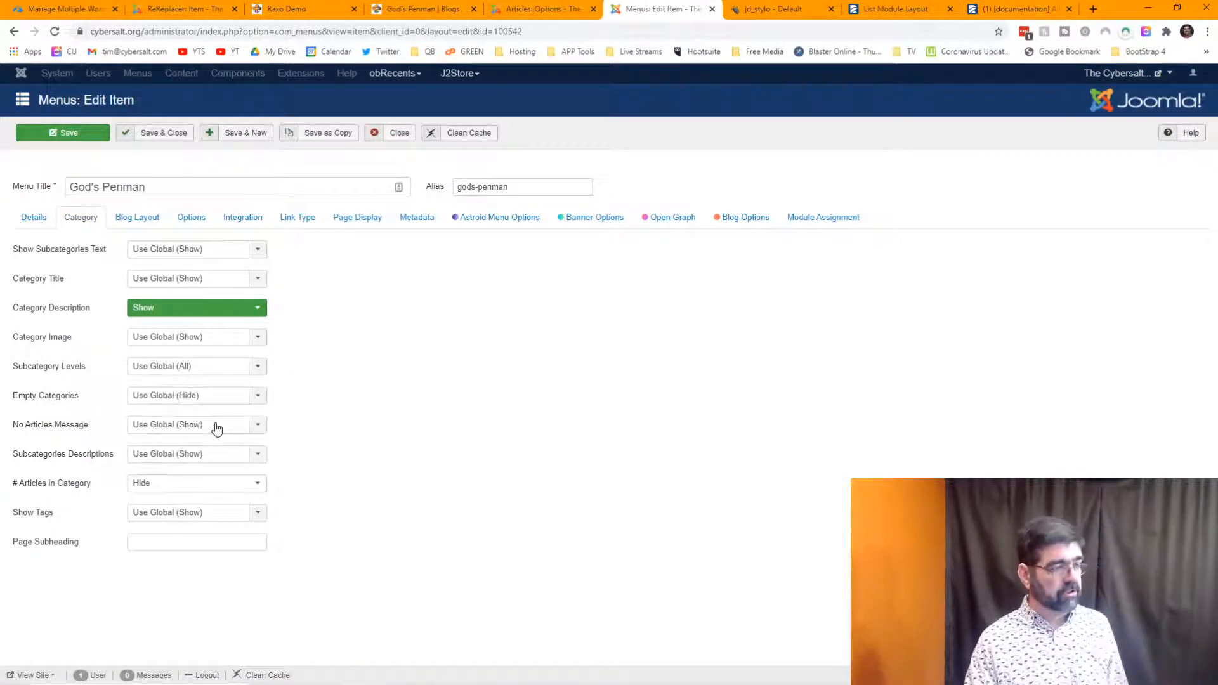
pyautogui.click(215, 424)
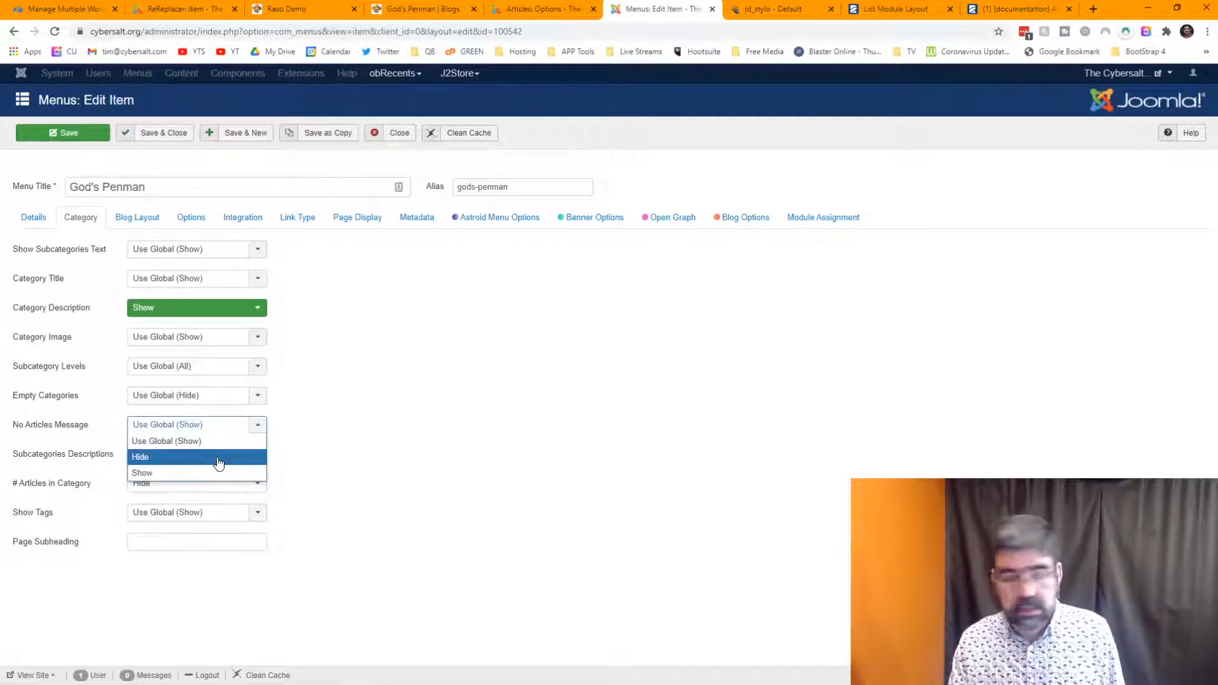
pyautogui.click(218, 458)
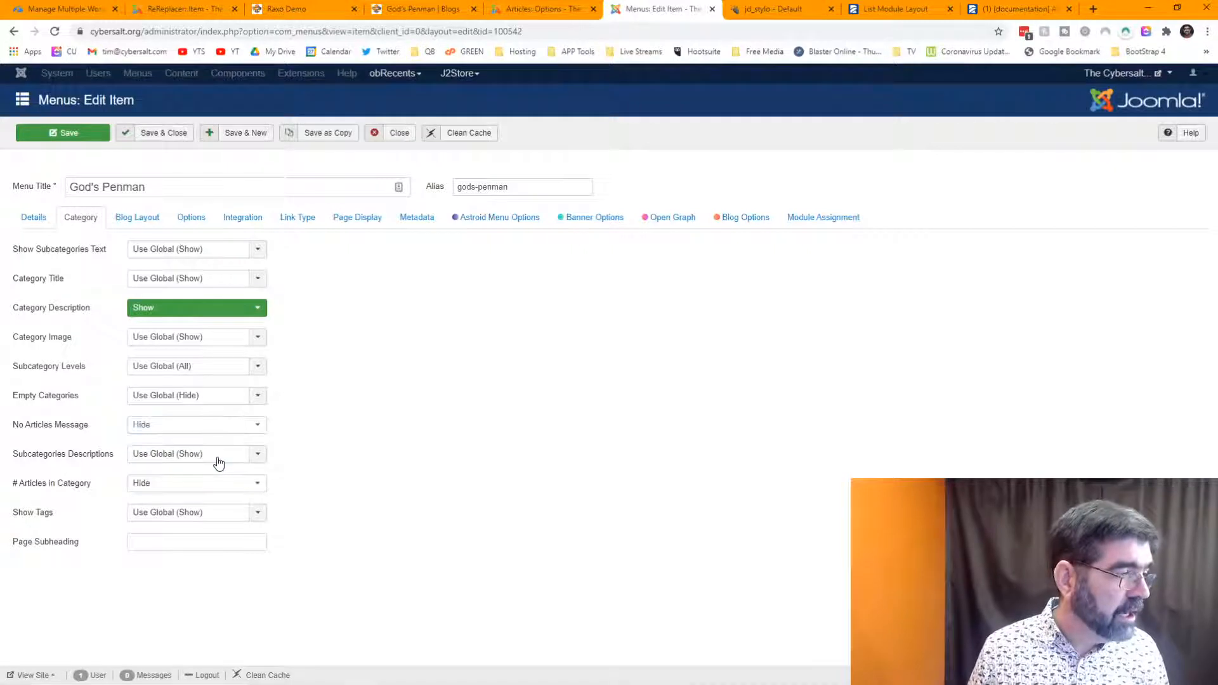
pyautogui.click(86, 132)
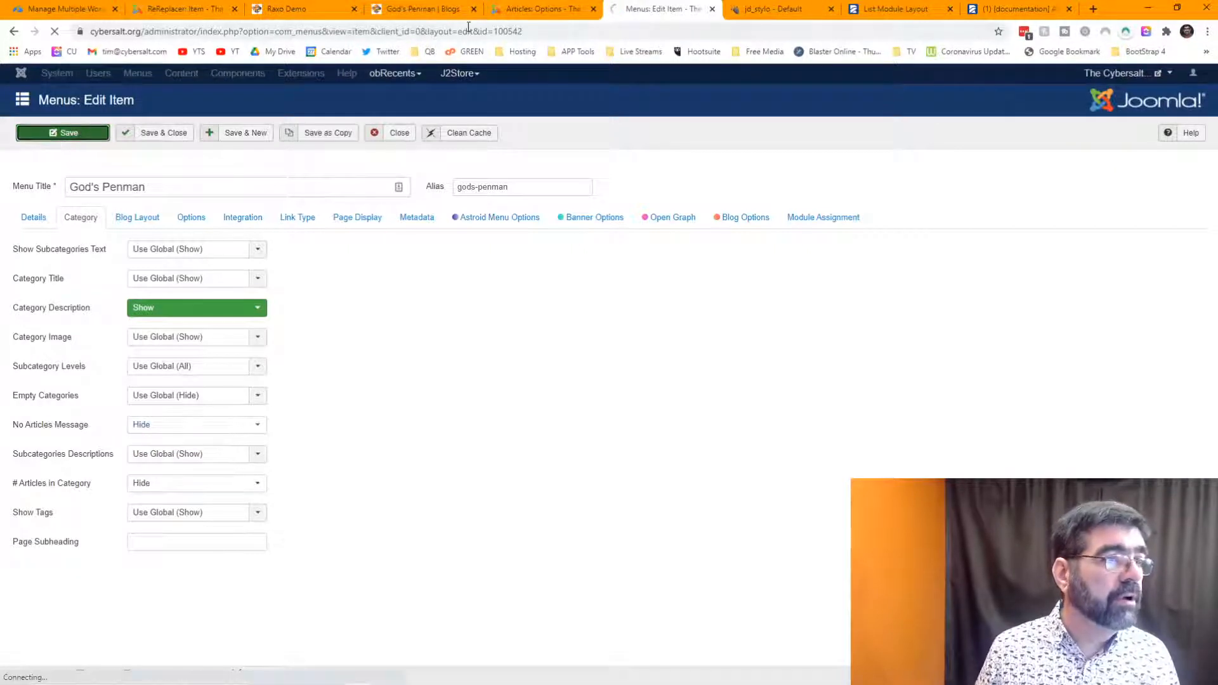
pyautogui.click(448, 10)
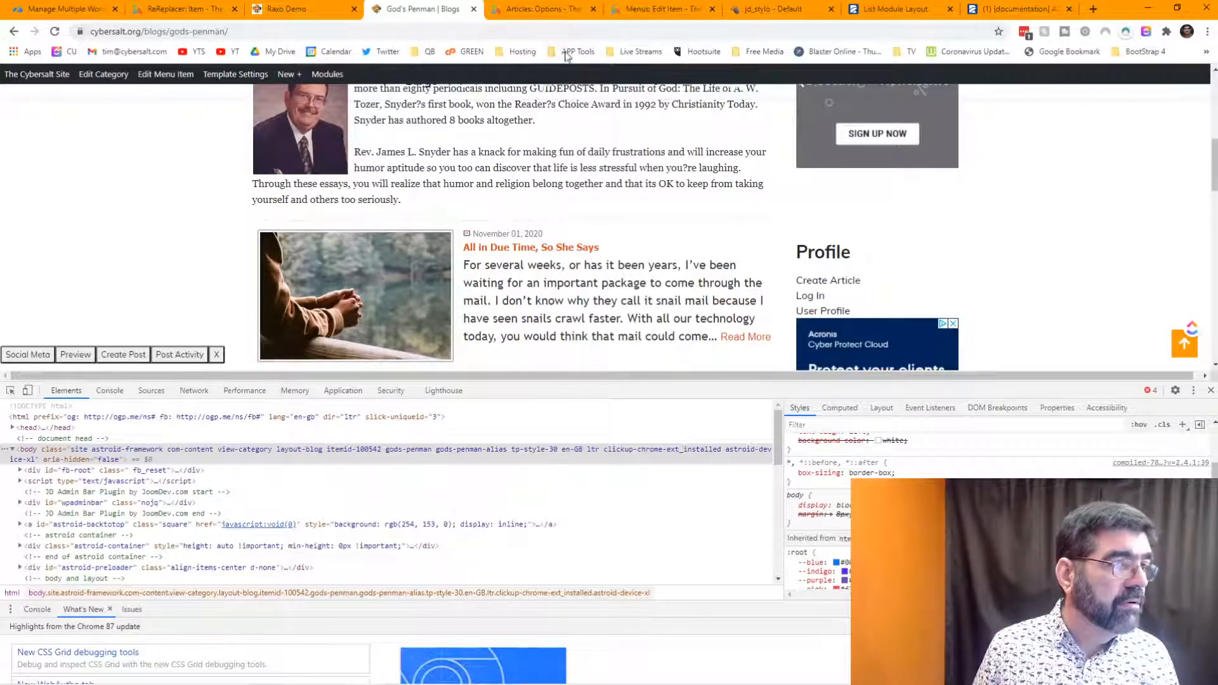
# - Reload the God's Penman blog page with DevTools closed, scroll its posts, then return to ReReplacer
pyautogui.click(55, 35)
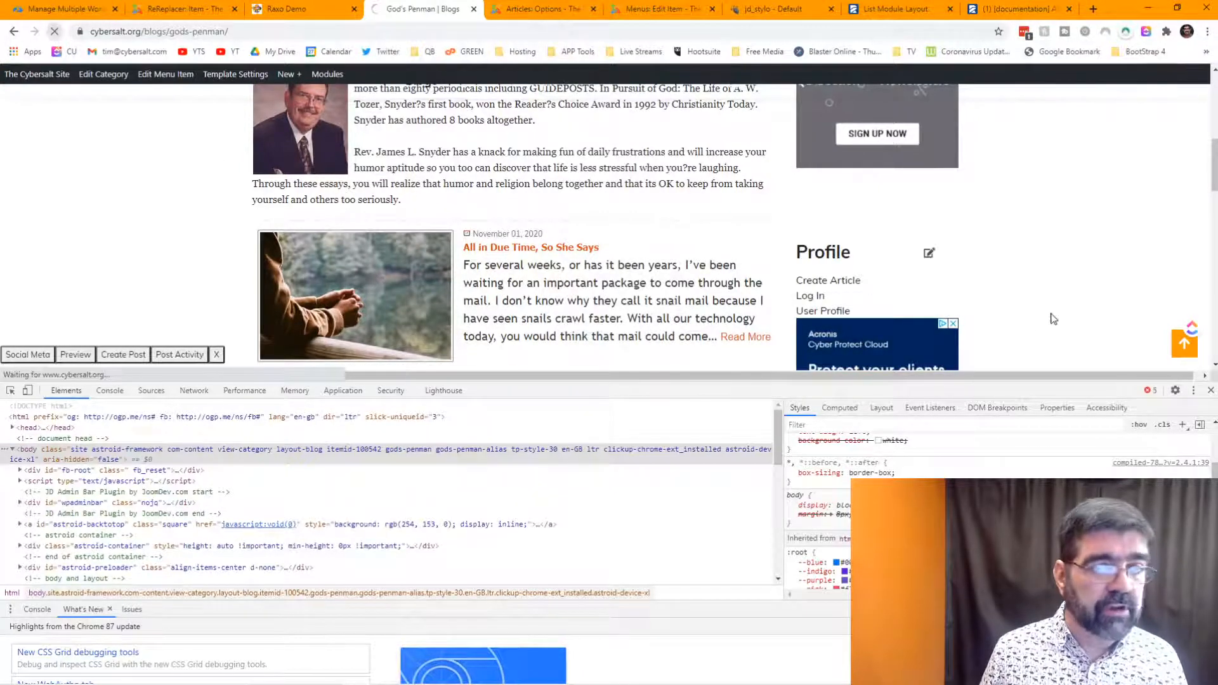
pyautogui.click(1210, 390)
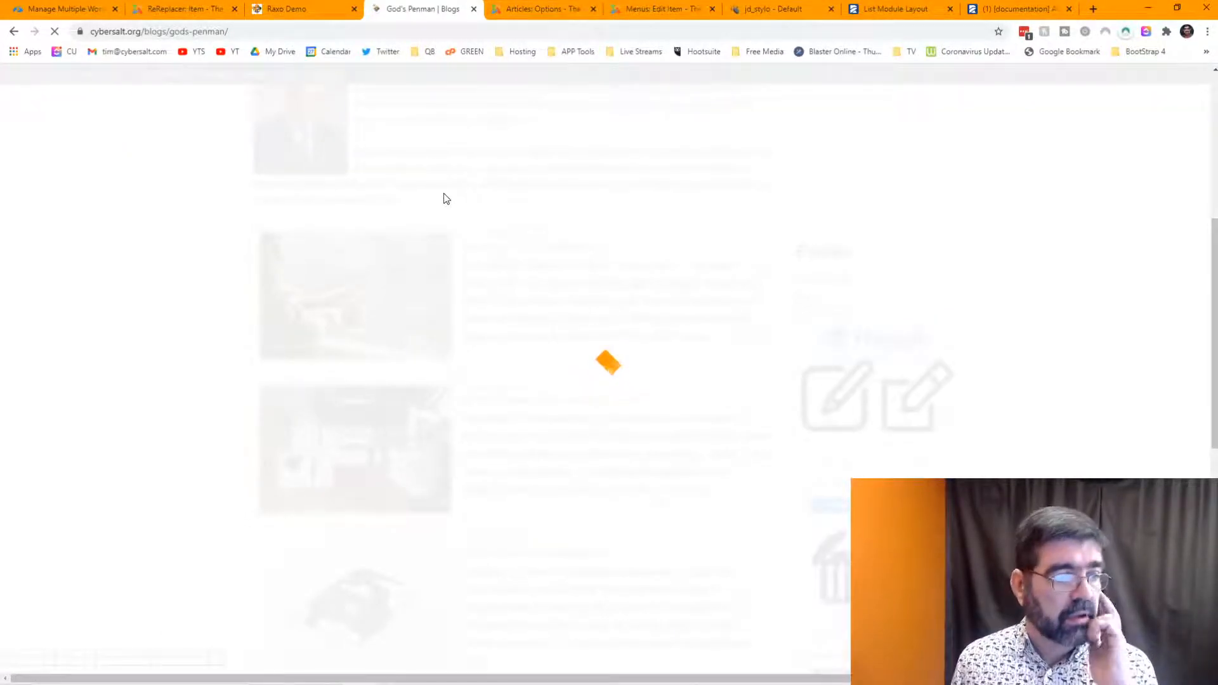
pyautogui.scroll(-8, 661, 240)
pyautogui.scroll(-3, 661, 241)
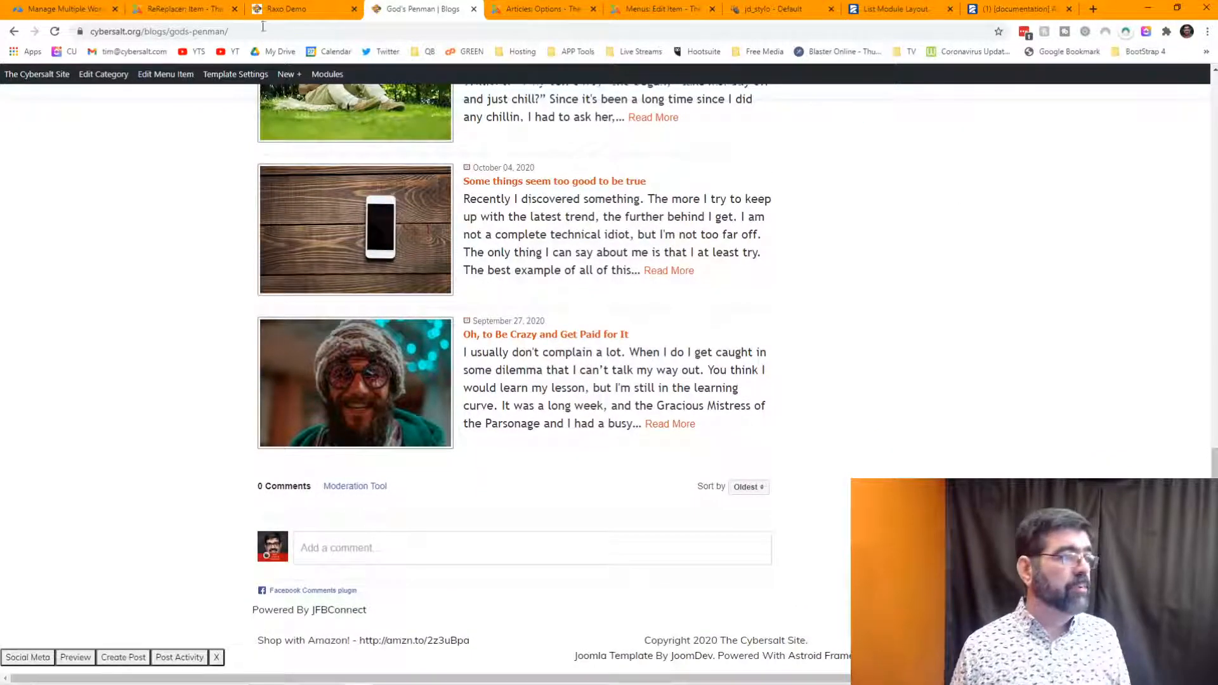
pyautogui.click(209, 9)
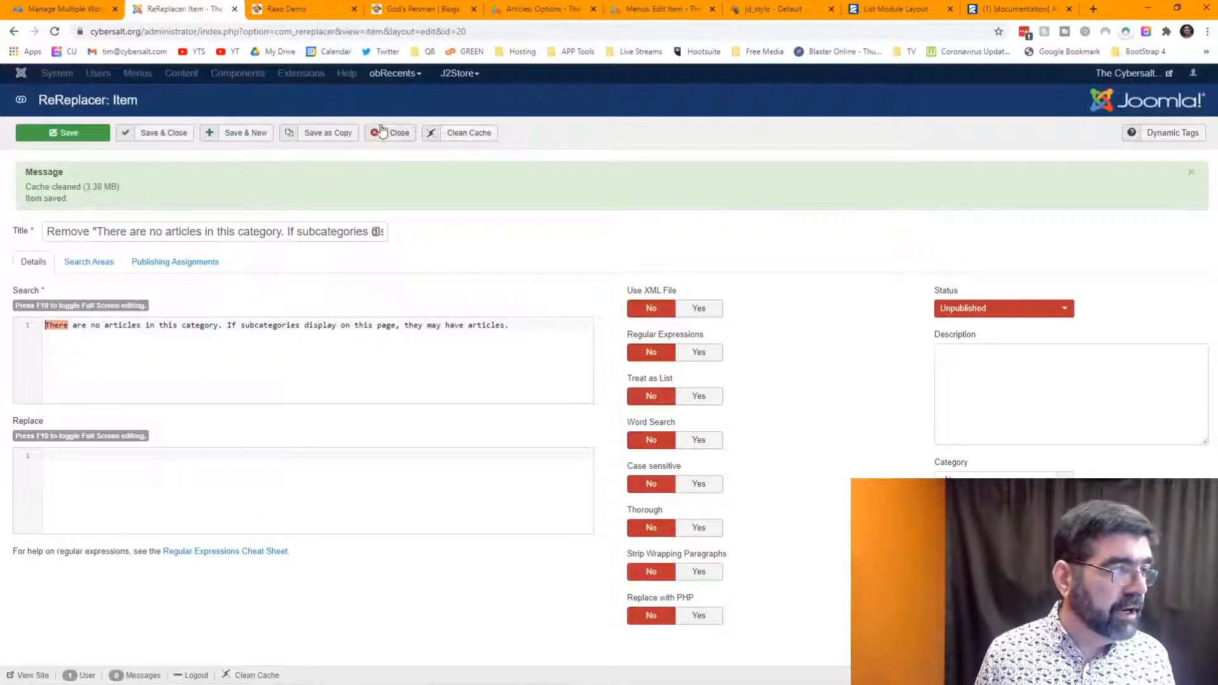
# - Close the rule and trash the 'Remove "There are no articles…"' entry in the ReReplacer list
pyautogui.click(398, 134)
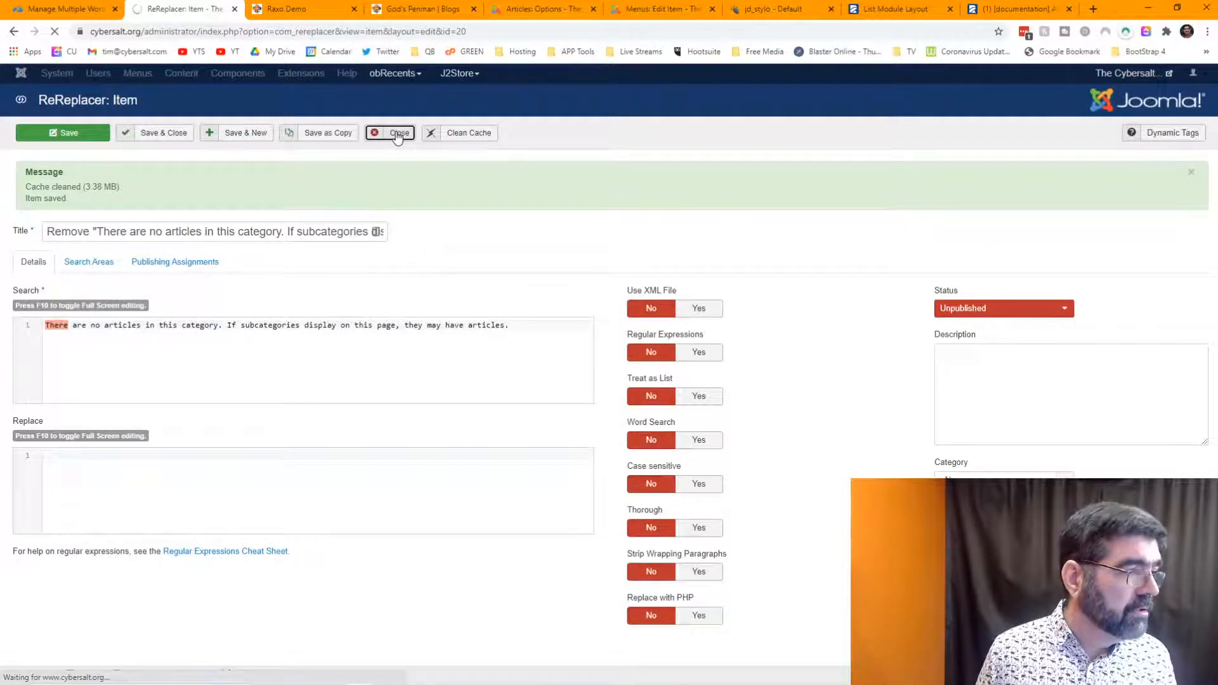
pyautogui.scroll(-5, 317, 239)
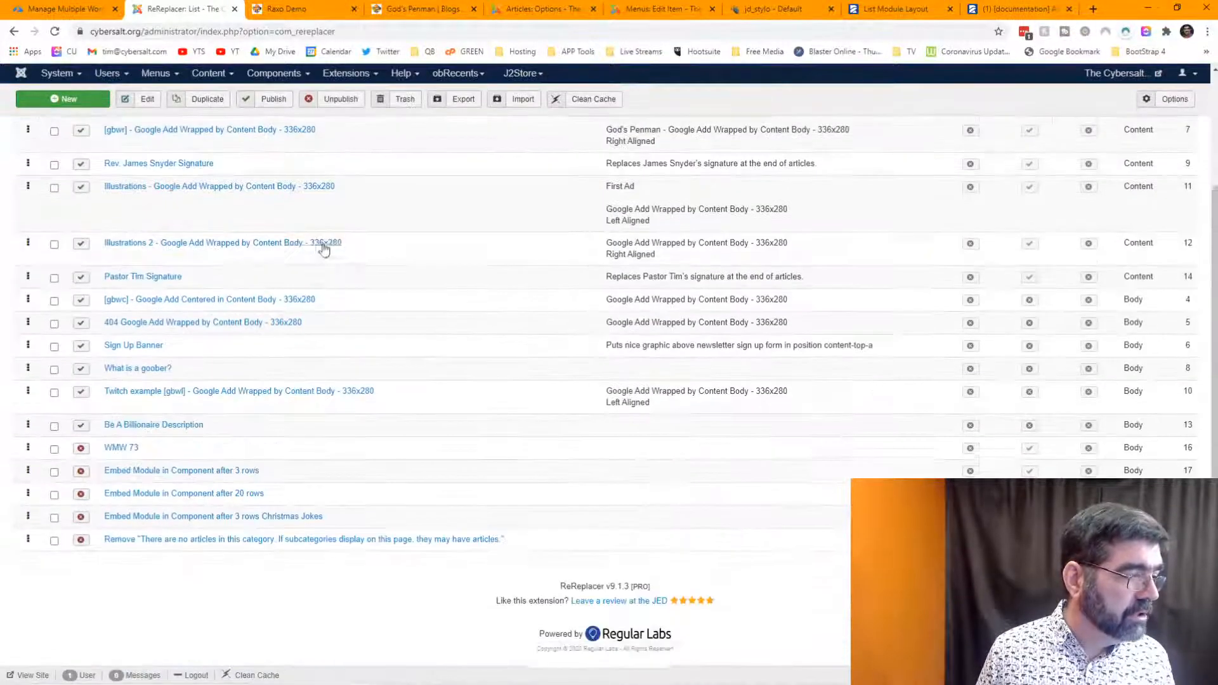
pyautogui.click(55, 539)
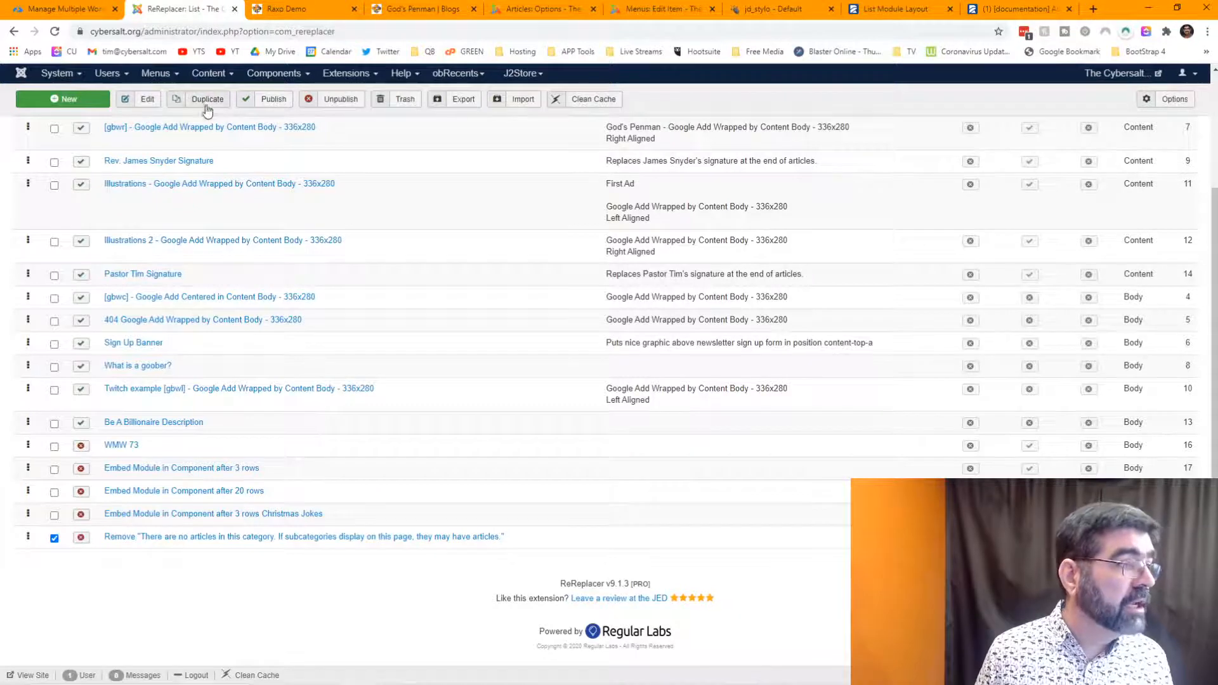
pyautogui.click(402, 101)
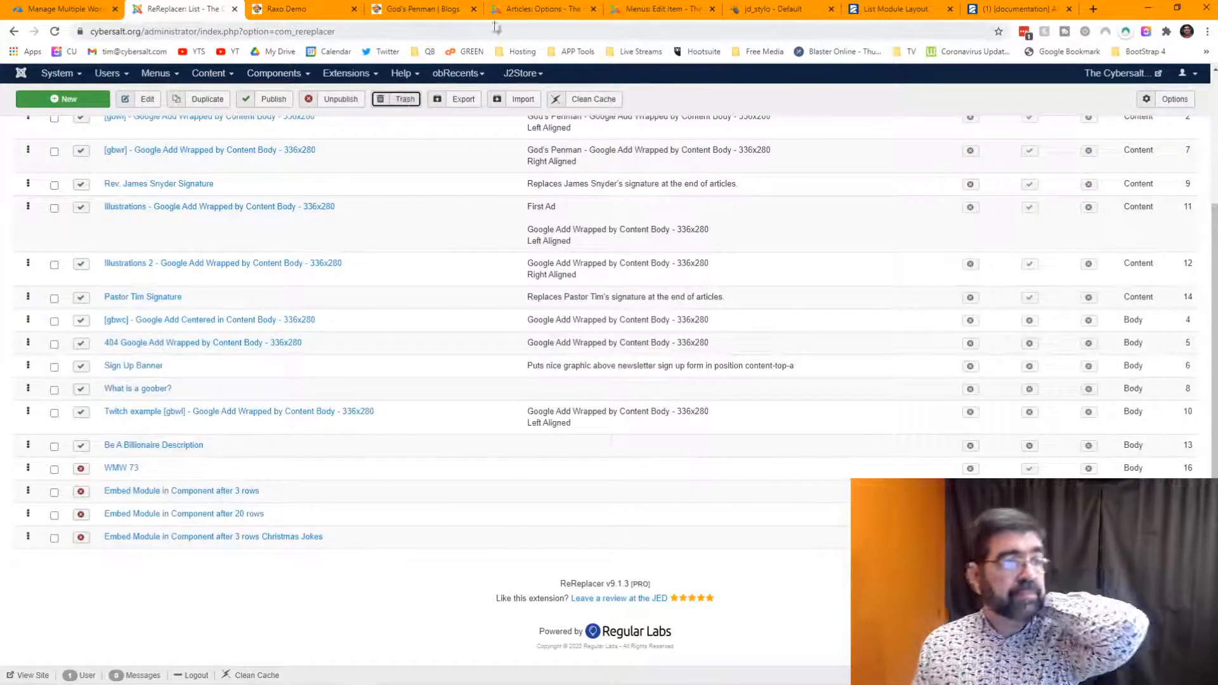
pyautogui.click(432, 8)
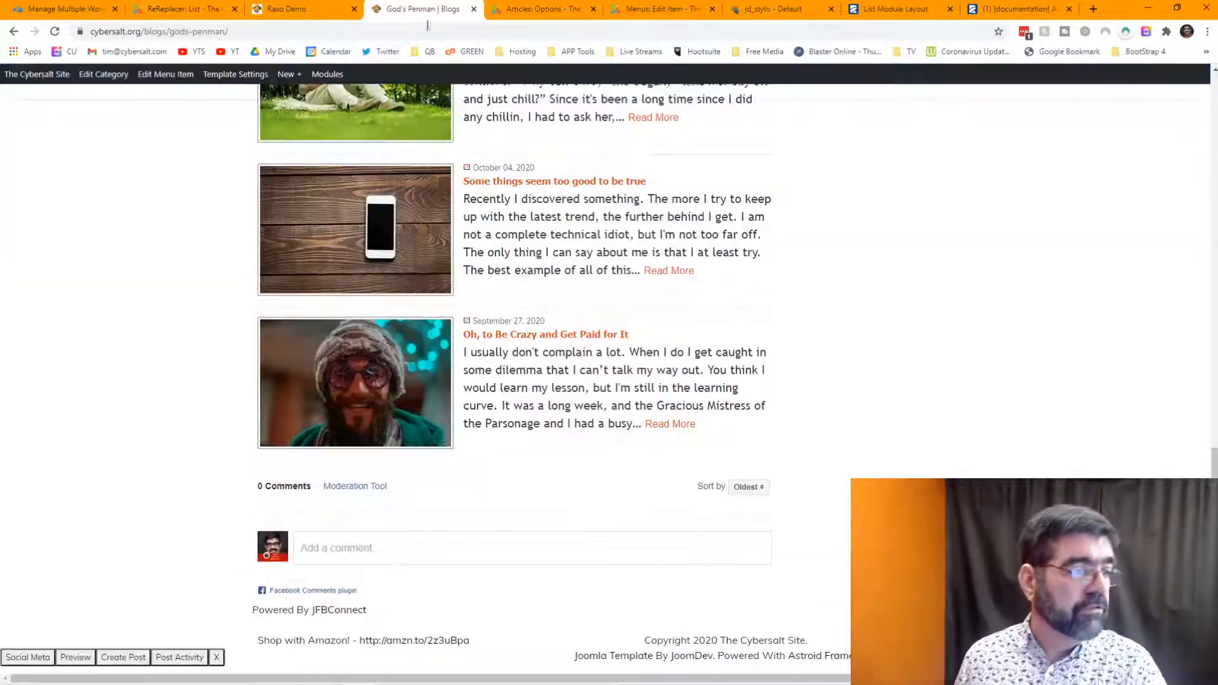
# - Scroll to the top of the God's Penman blog page to check it, then go to the ReReplacer list
pyautogui.scroll(10, 720, 280)
pyautogui.scroll(3, 720, 280)
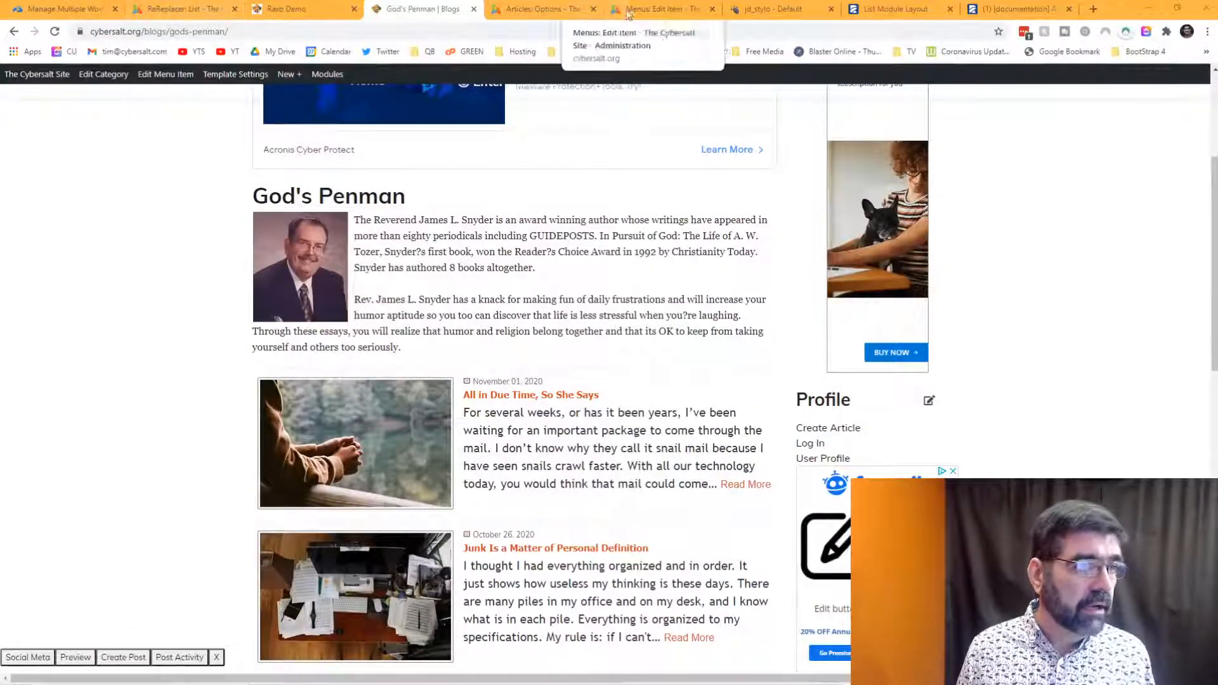
pyautogui.click(208, 10)
# - In the Module Manager, trash the Raxo Demo 2 module and open Raxo Demo for editing
pyautogui.click(346, 73)
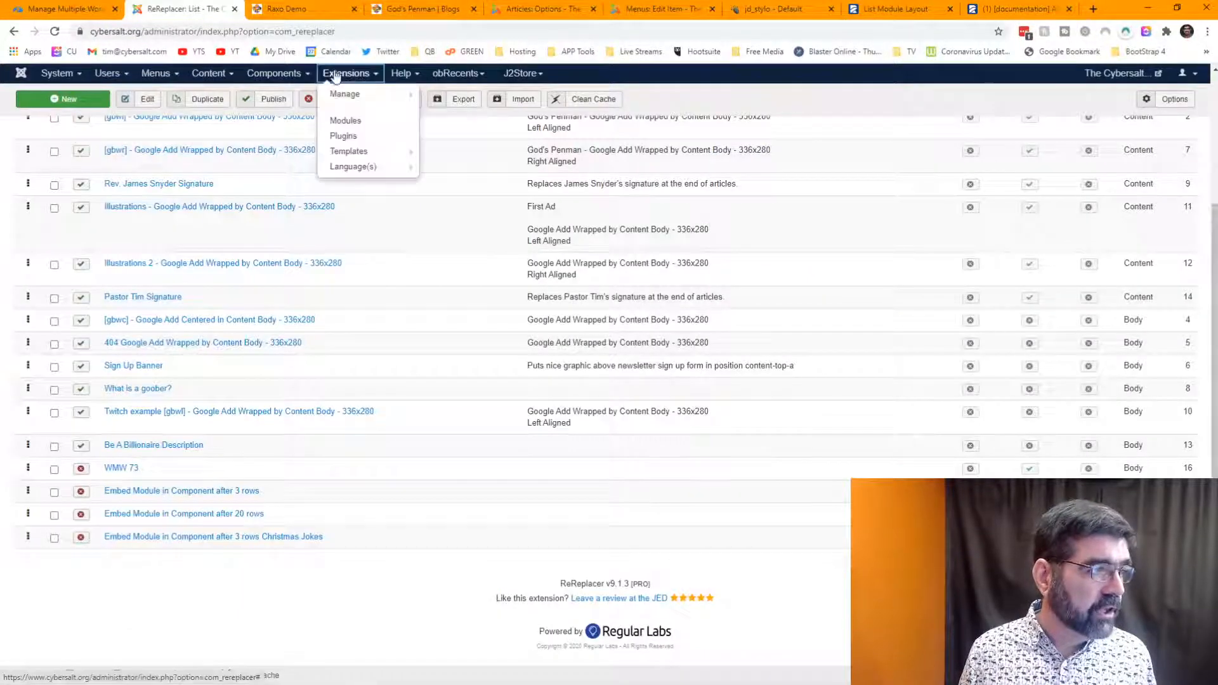
pyautogui.click(343, 121)
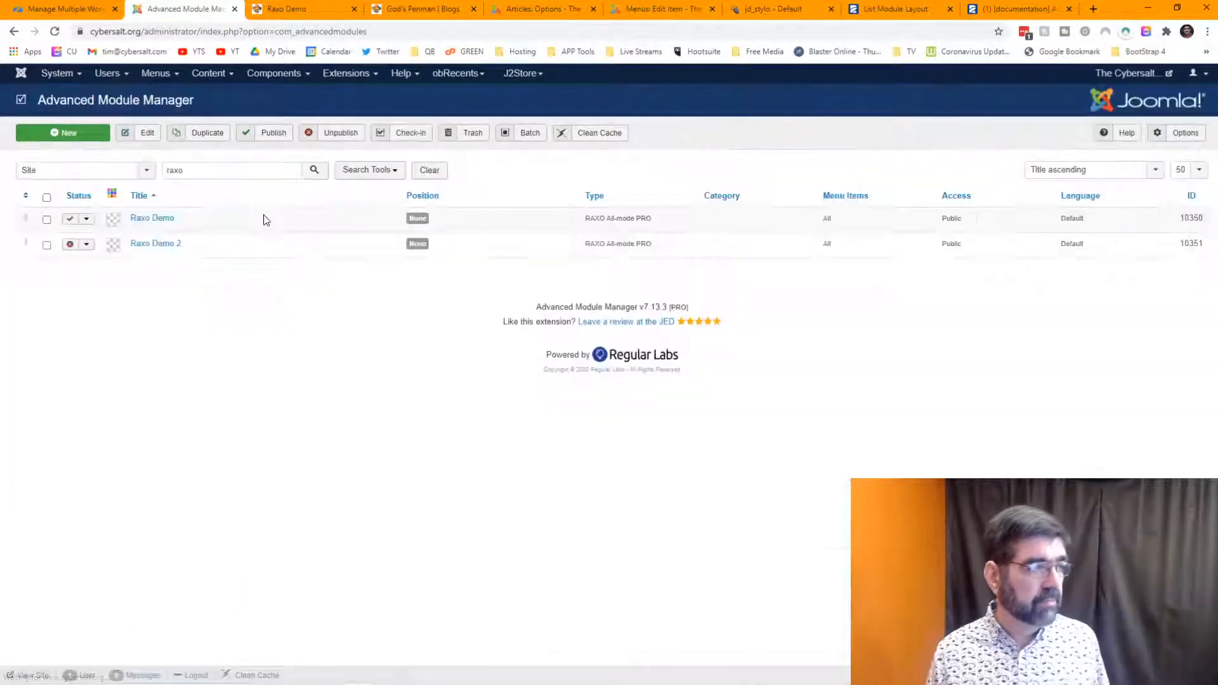
pyautogui.click(46, 244)
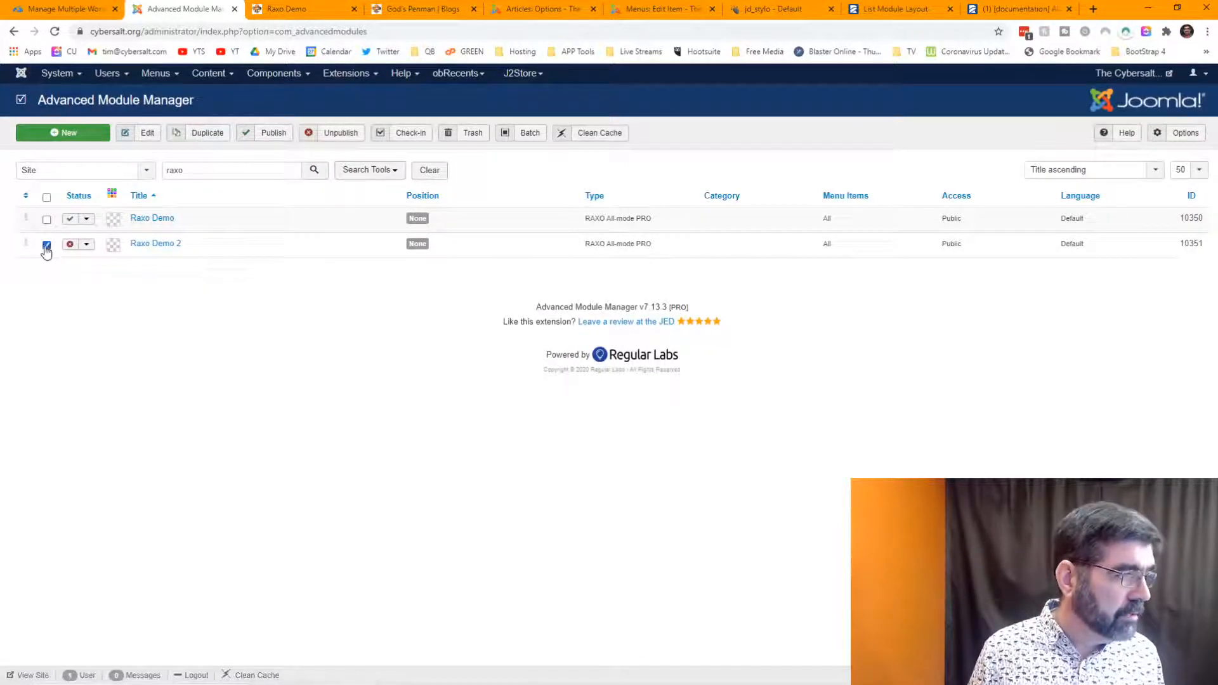
pyautogui.click(481, 141)
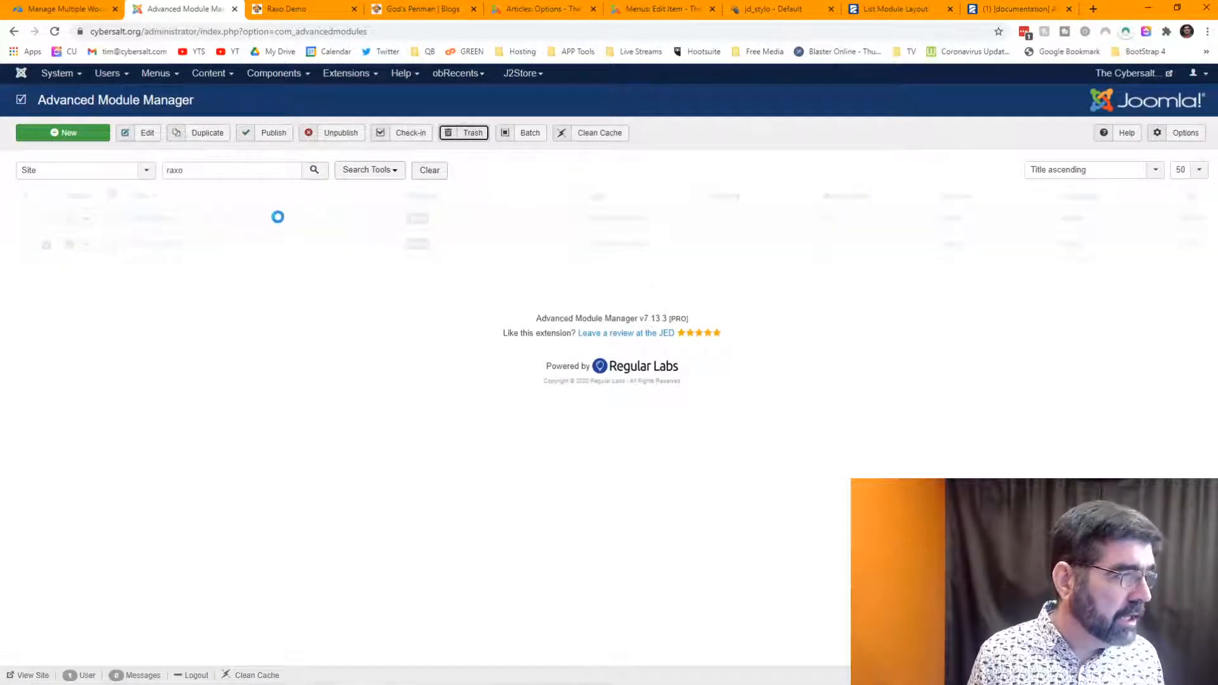
pyautogui.click(158, 269)
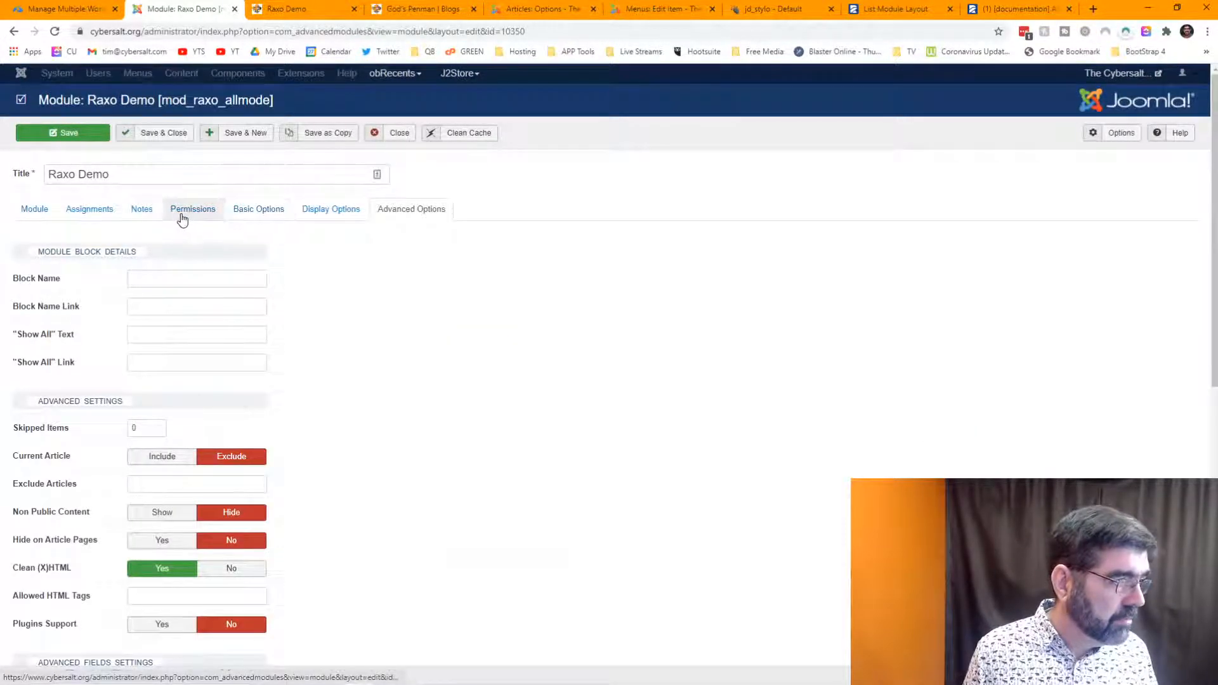
# - Set Raxo Demo's source to Selected Categories with God's Penman, remove the God's Penman tag, and save
pyautogui.click(257, 216)
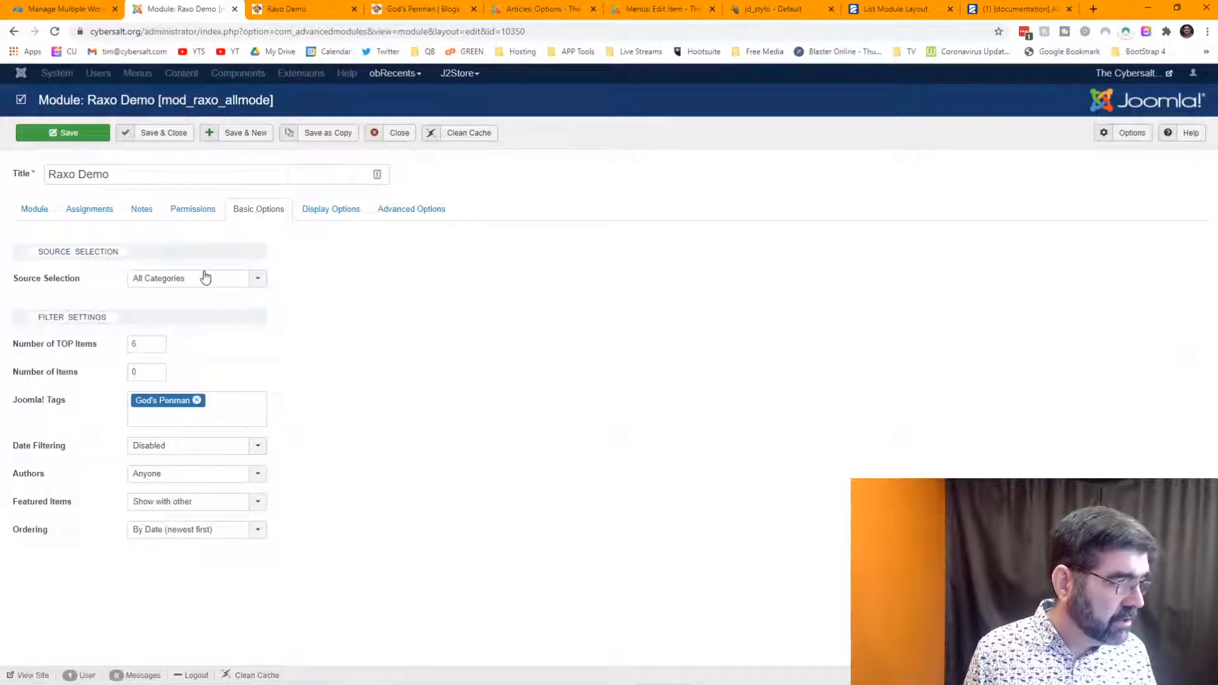
pyautogui.click(205, 277)
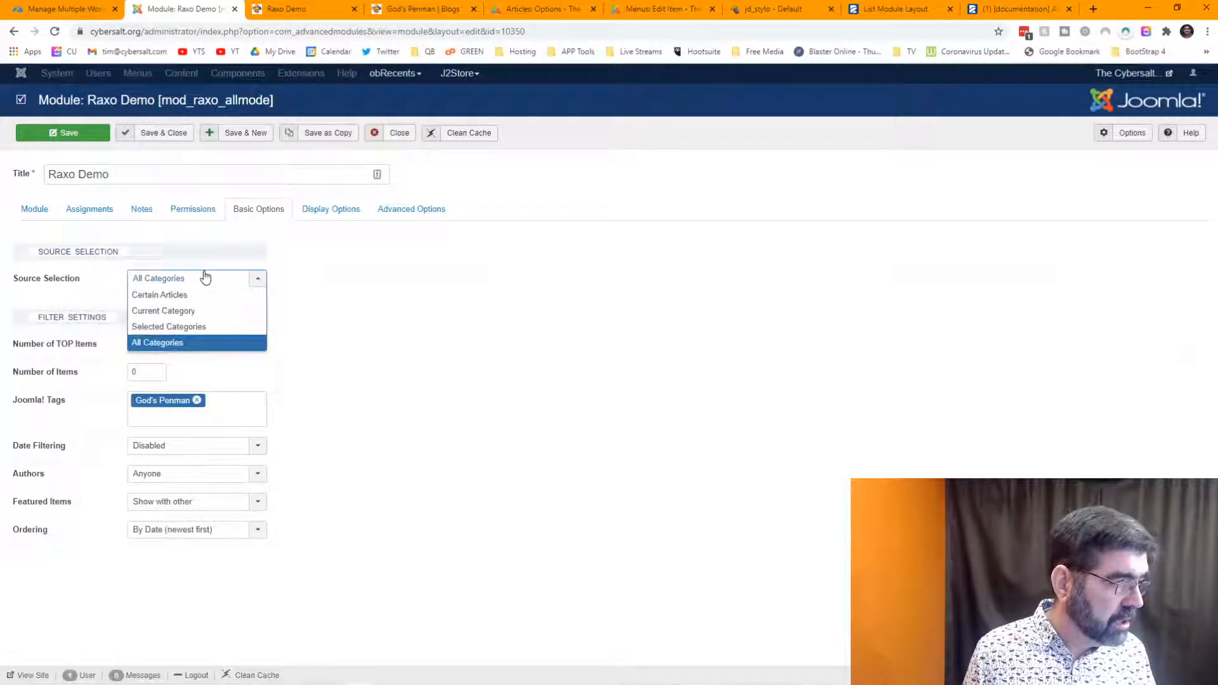
pyautogui.click(198, 328)
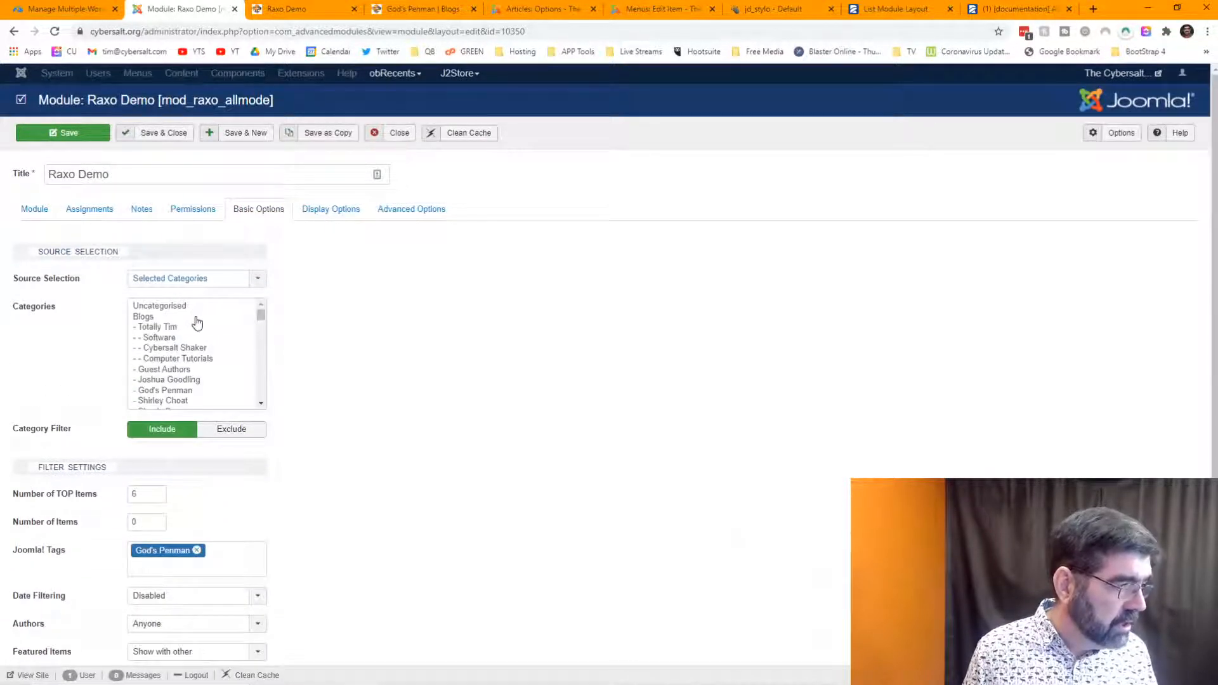
pyautogui.click(177, 391)
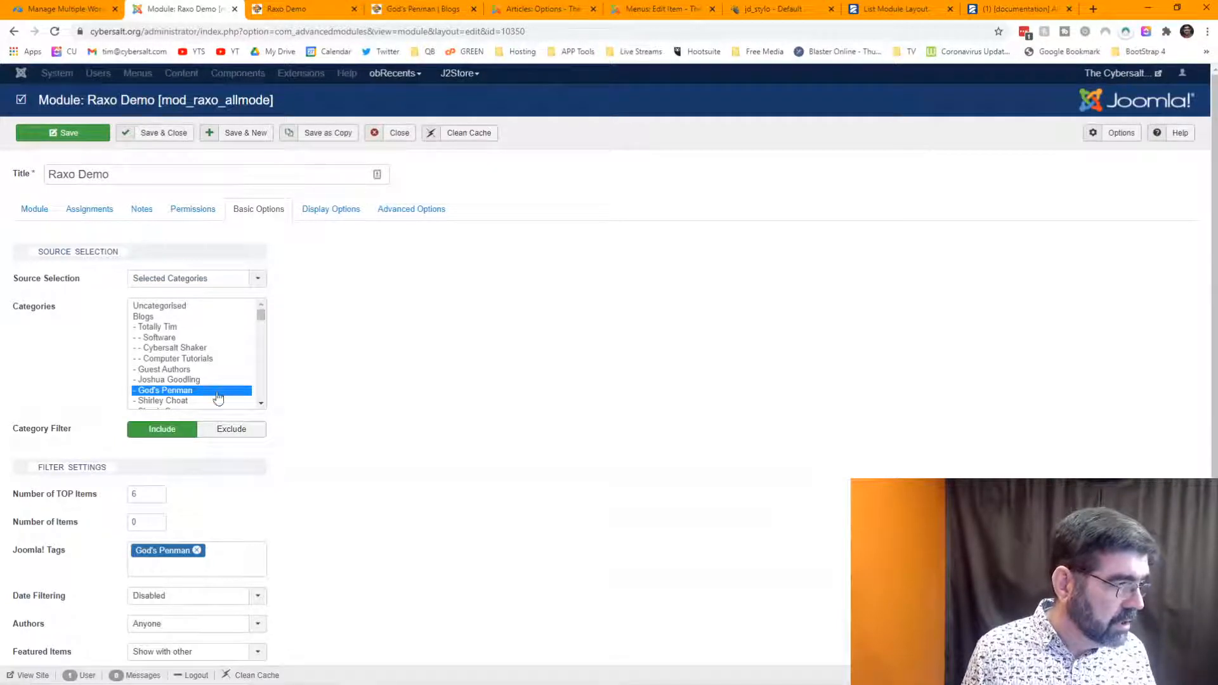
pyautogui.scroll(-1, 359, 345)
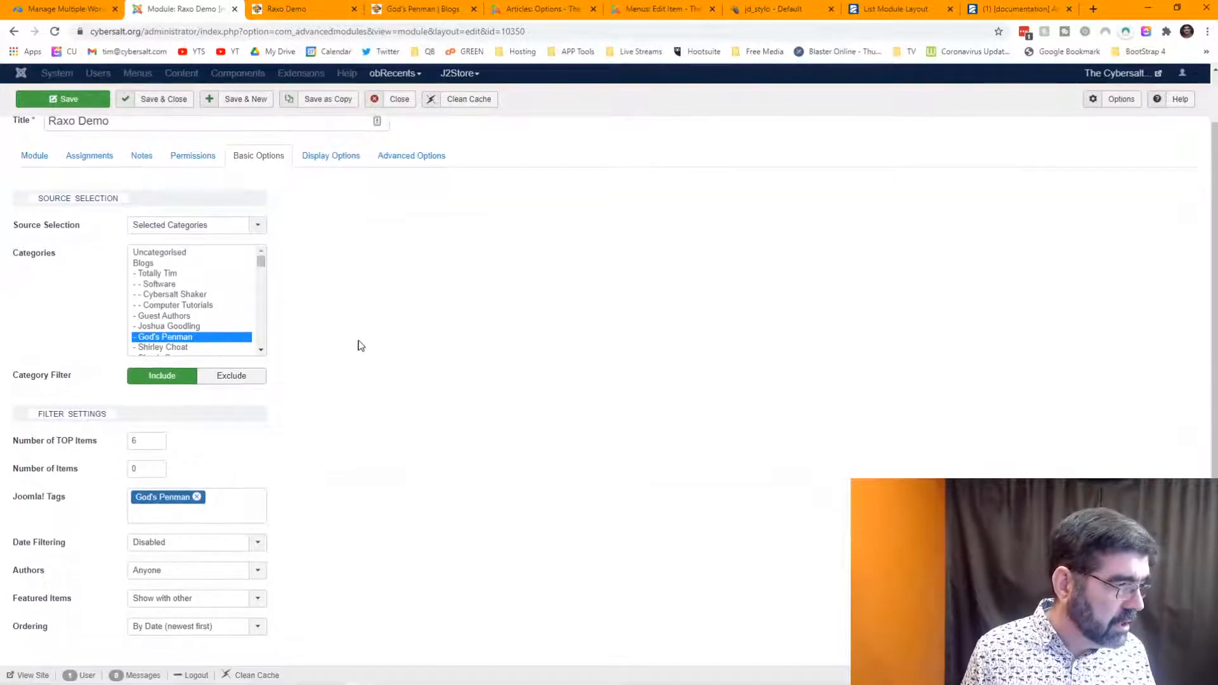
pyautogui.click(196, 498)
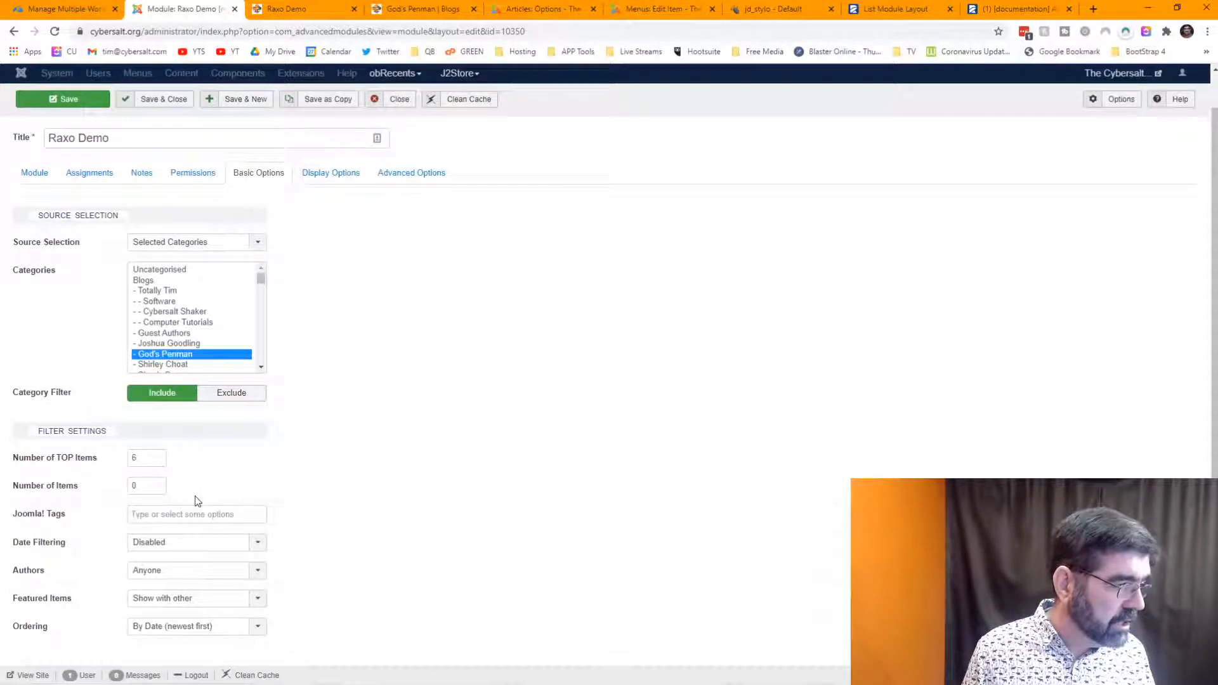
pyautogui.click(52, 101)
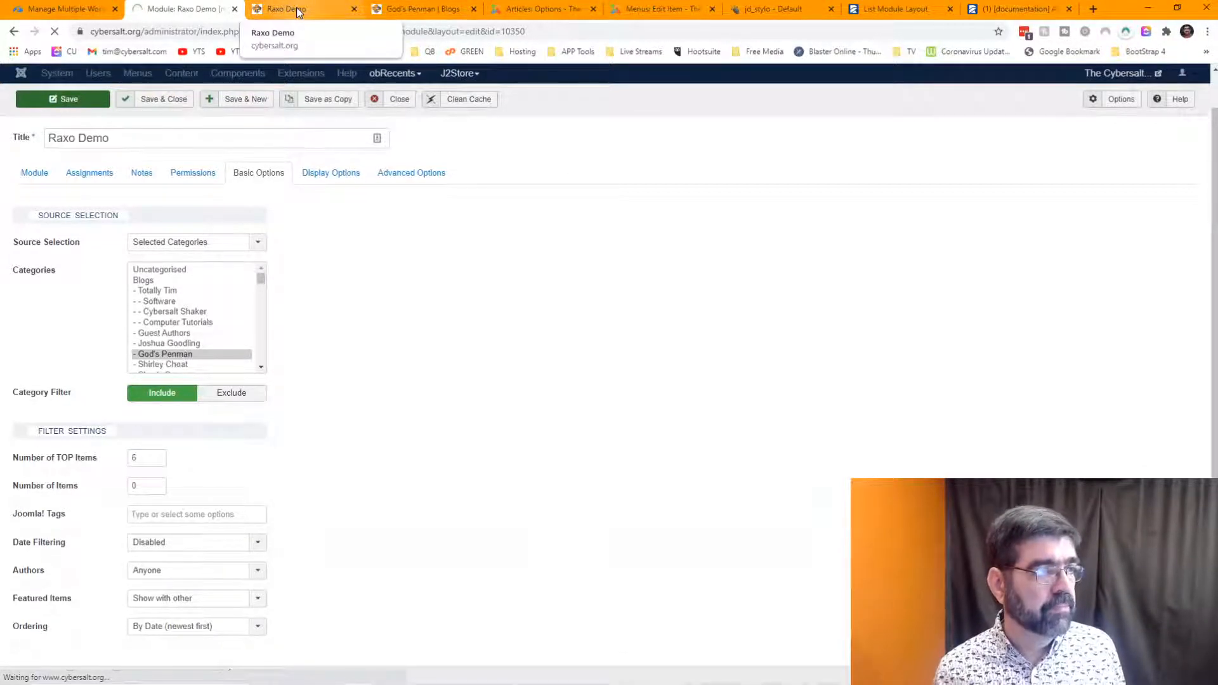
# - Reload the God's Penman blog page and scroll its posts from November 01 to September 27, 2020
pyautogui.click(406, 9)
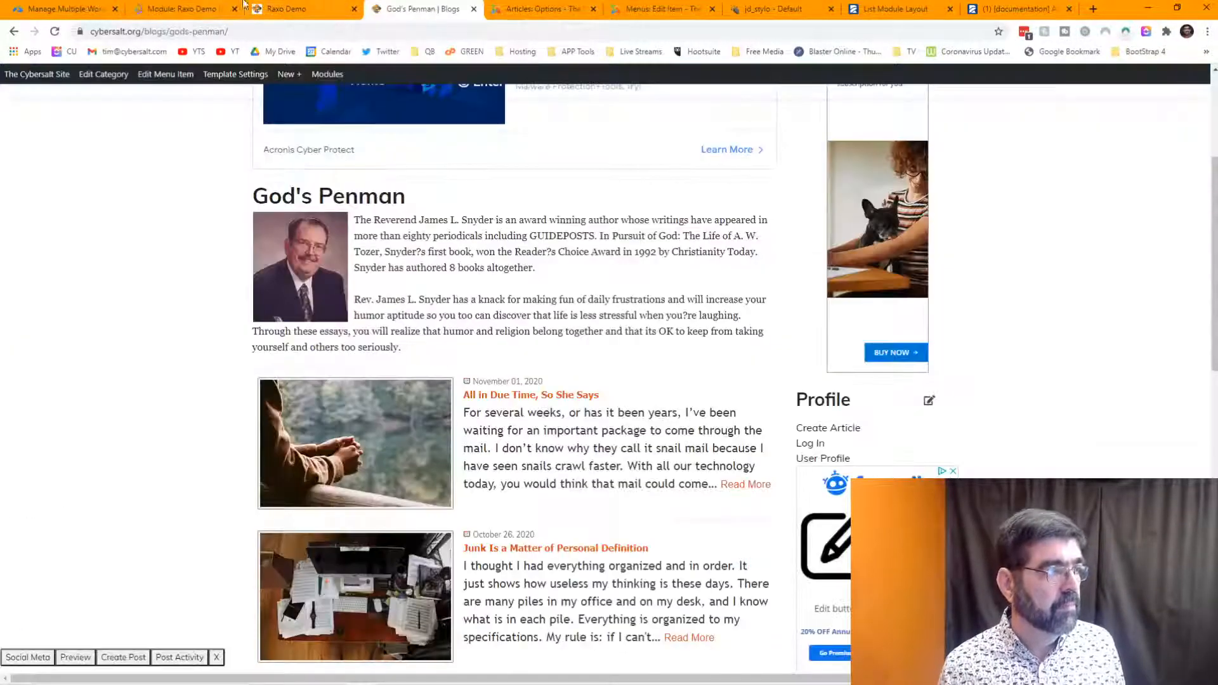
pyautogui.click(55, 32)
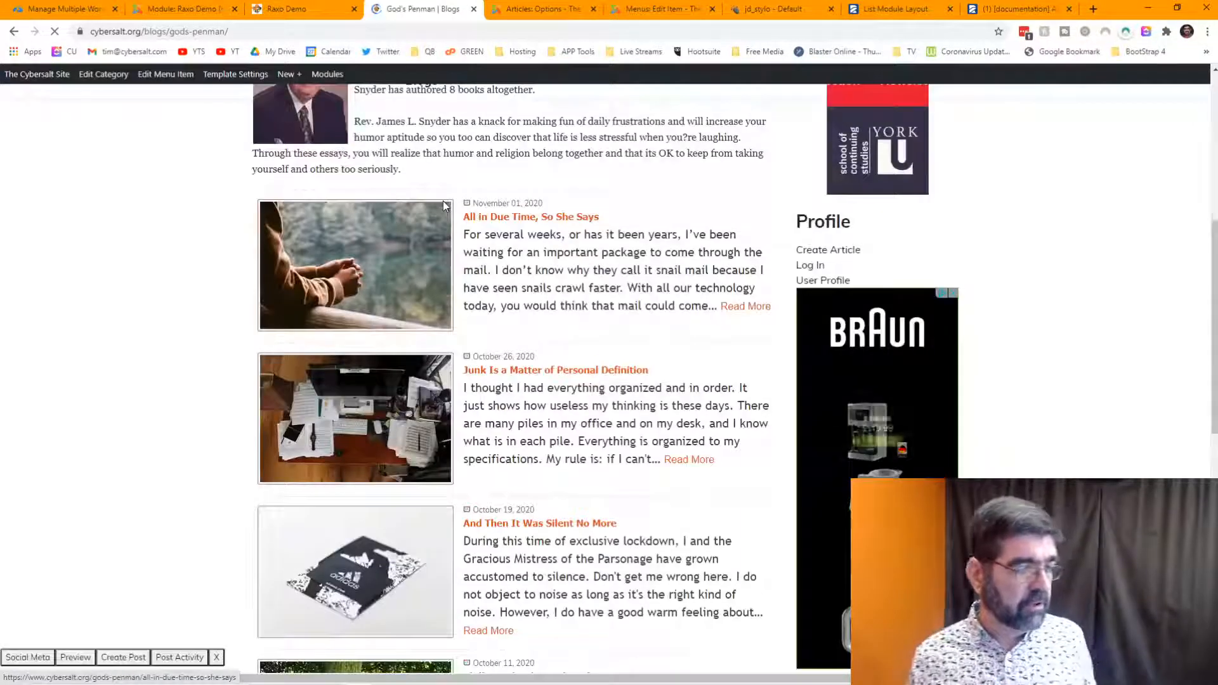
pyautogui.scroll(-4, 443, 205)
pyautogui.scroll(-8, 443, 205)
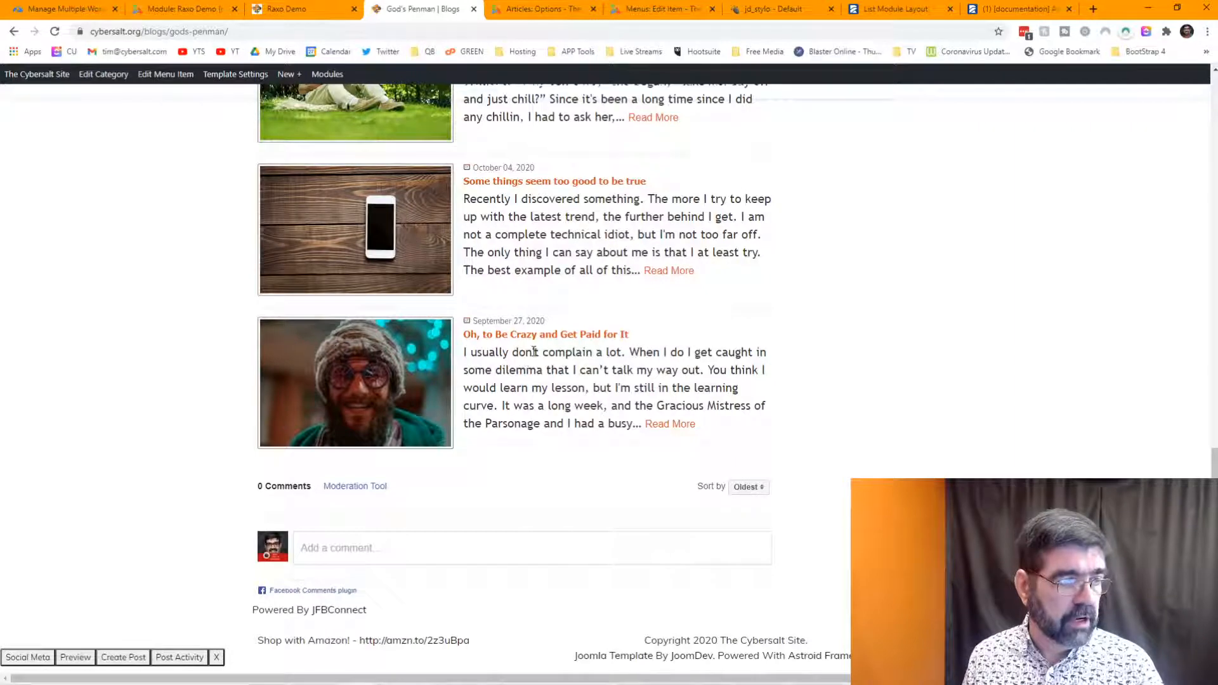
pyautogui.scroll(11, 534, 351)
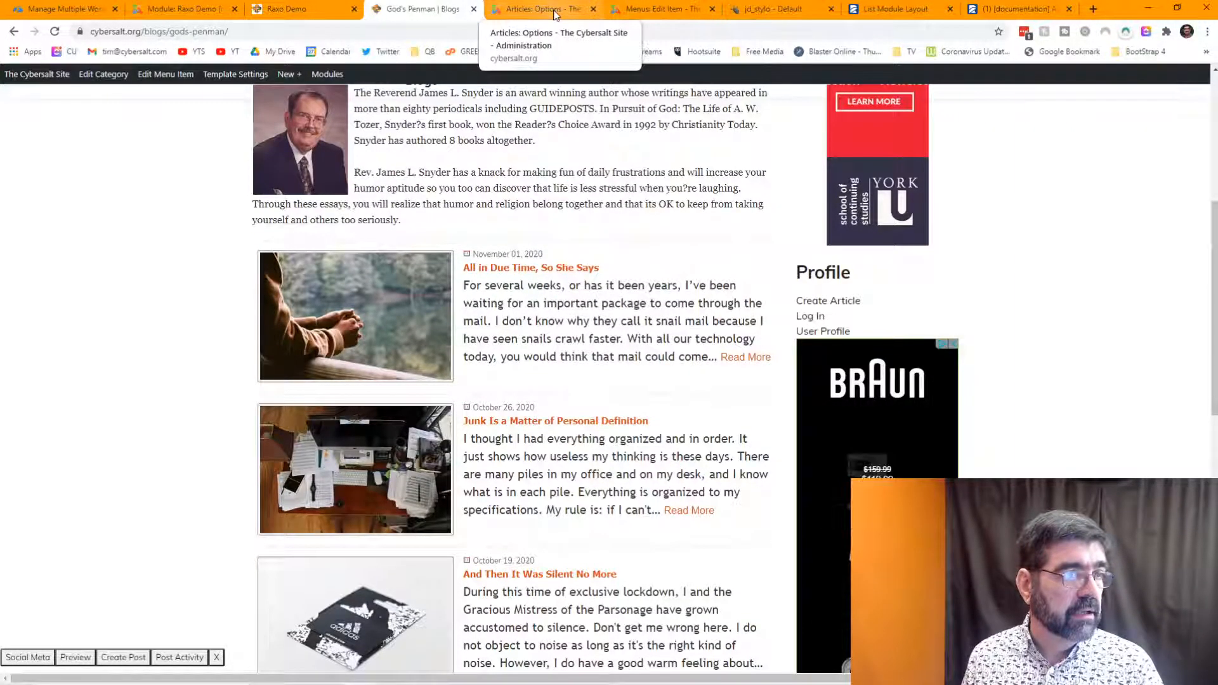
# - In Raxo Demo, browse Display Options and search 'pa' for a paging setting, then check Advanced Options
pyautogui.click(195, 15)
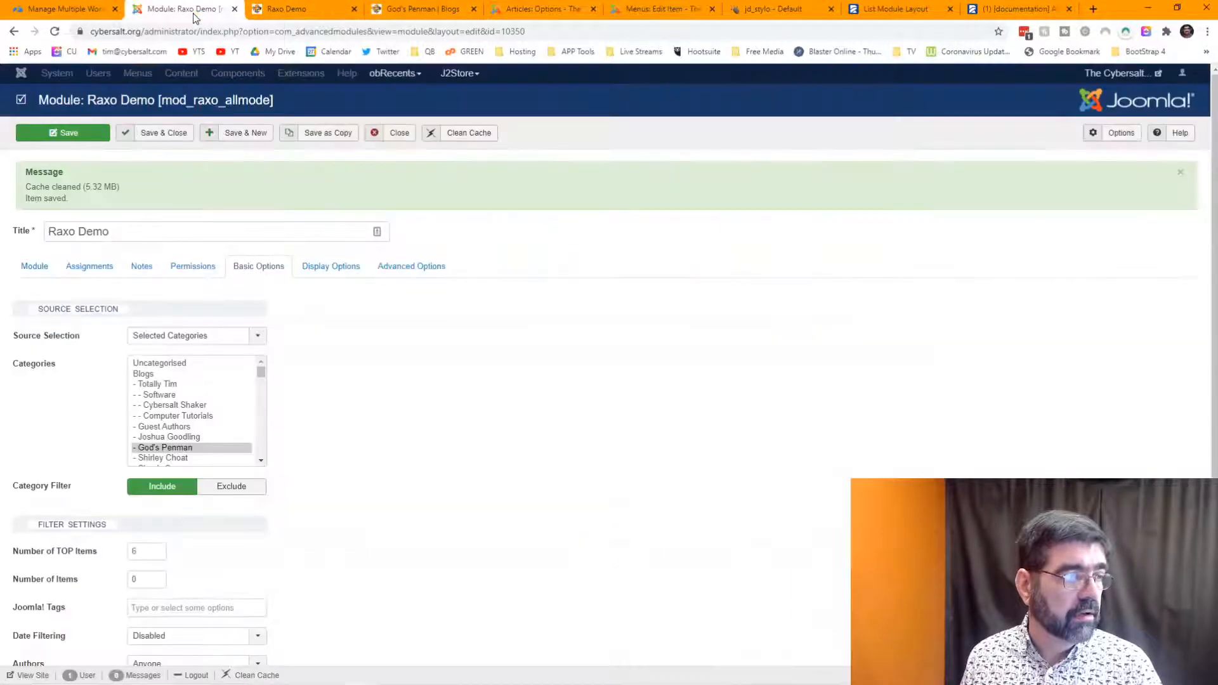
pyautogui.scroll(-2, 453, 306)
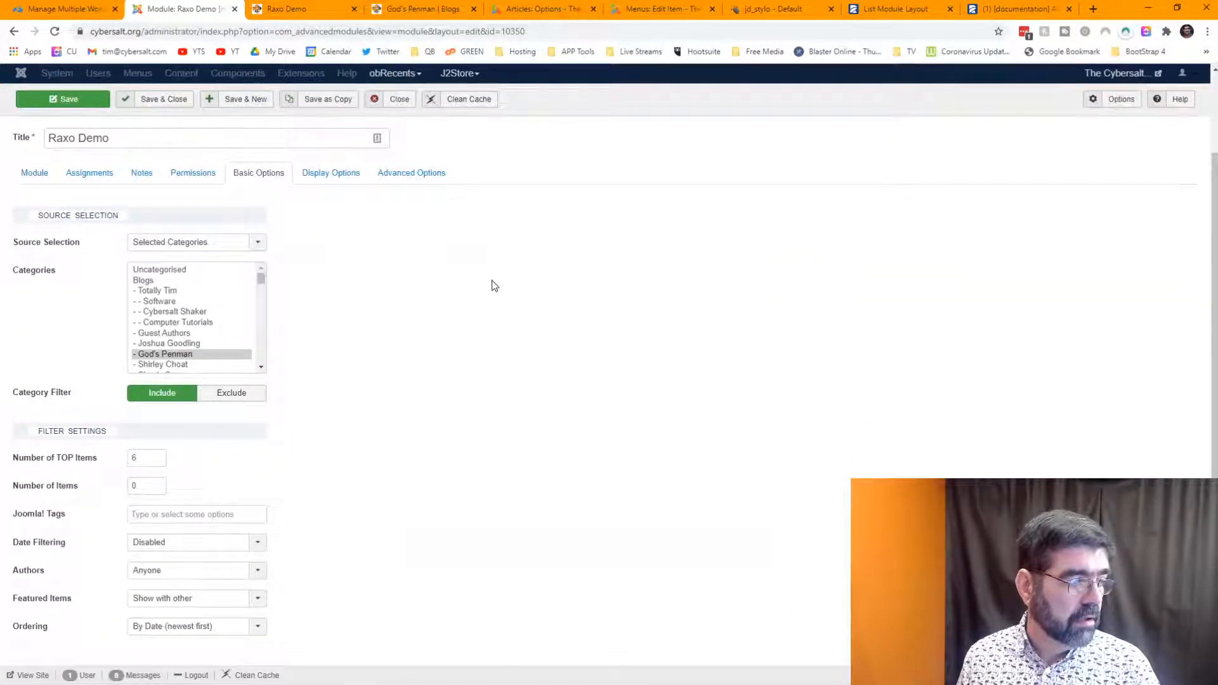
pyautogui.click(317, 173)
pyautogui.scroll(-1, 389, 298)
pyautogui.scroll(-2, 392, 298)
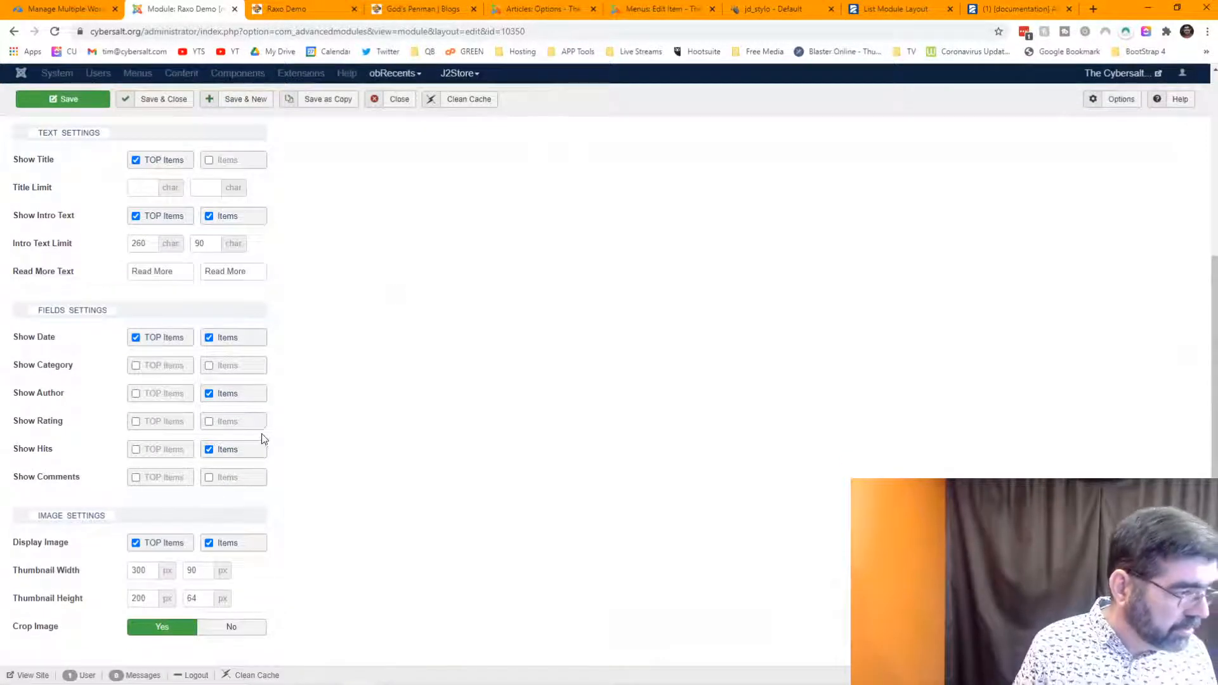
pyautogui.scroll(5, 384, 473)
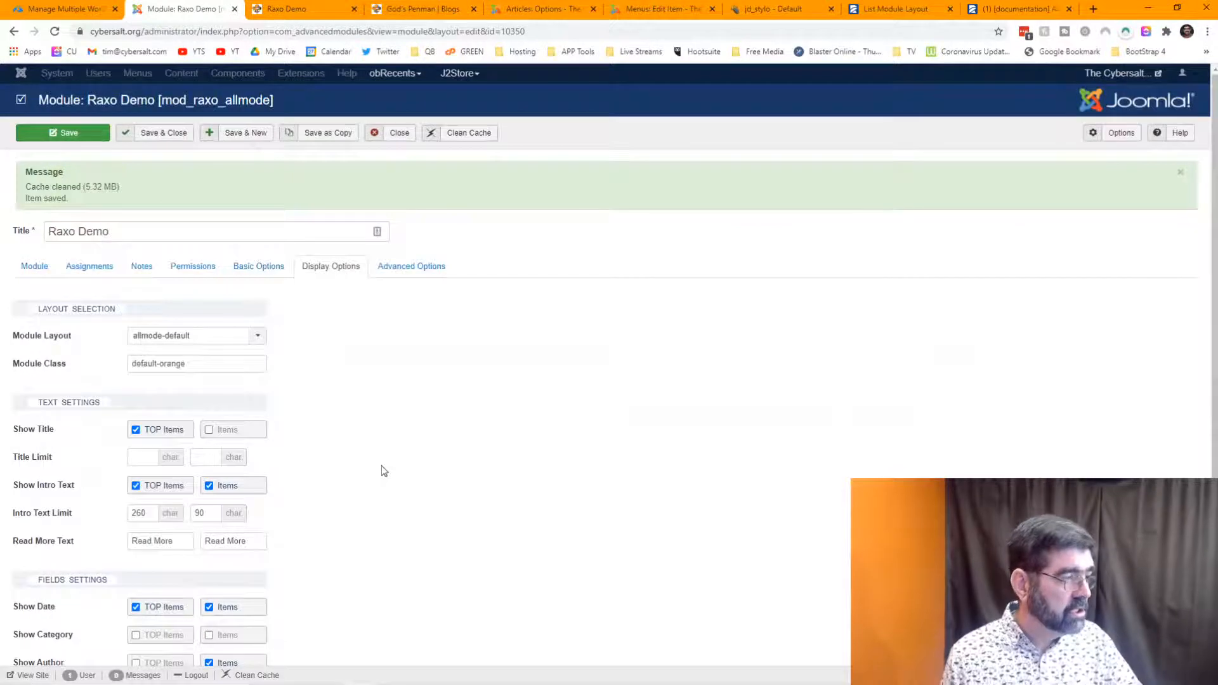
pyautogui.hotkey('ctrl', 'f')
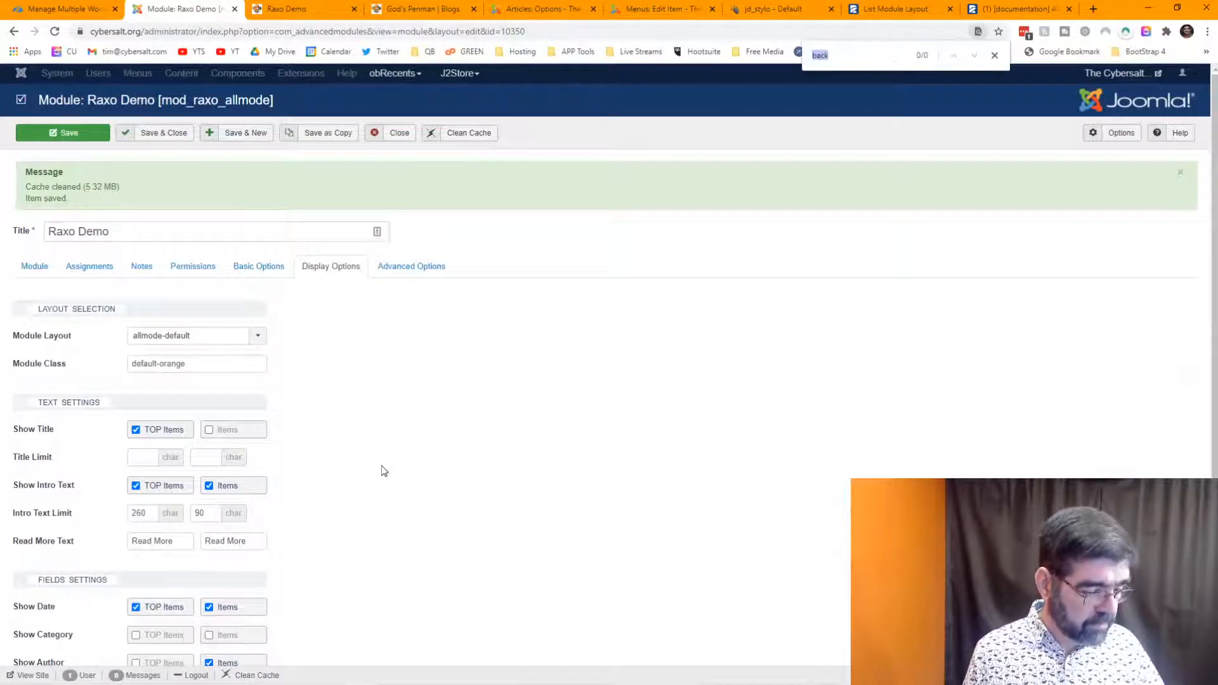
pyautogui.write('pag')
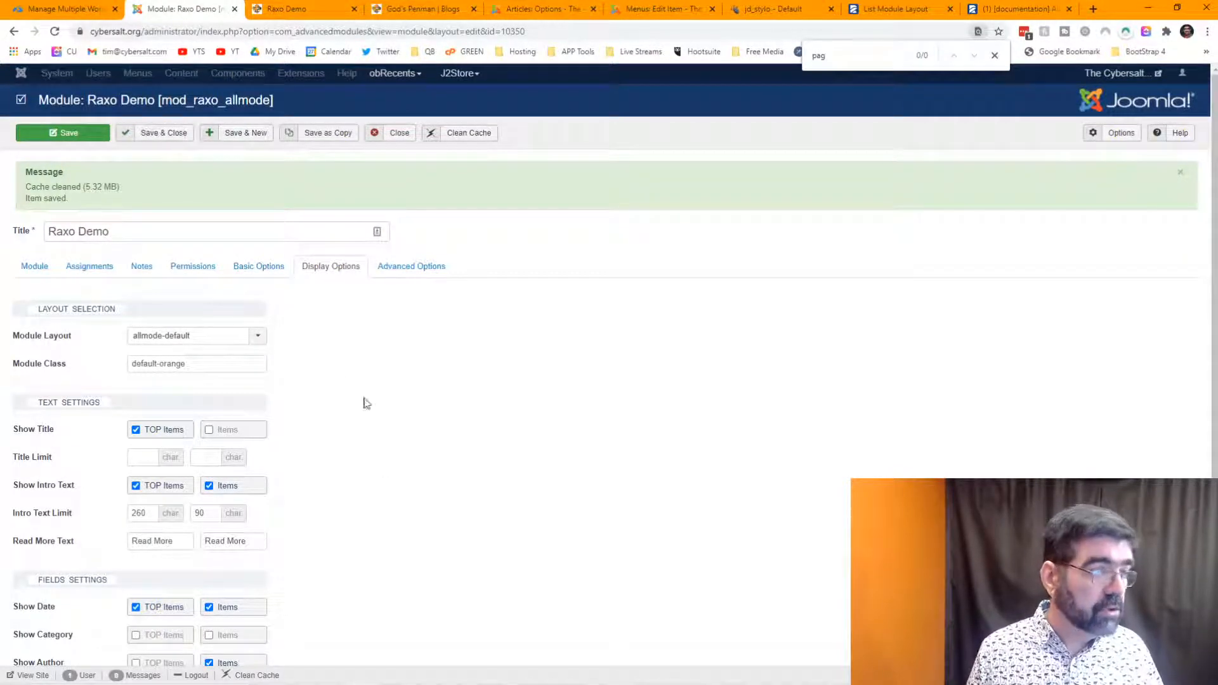
pyautogui.click(409, 267)
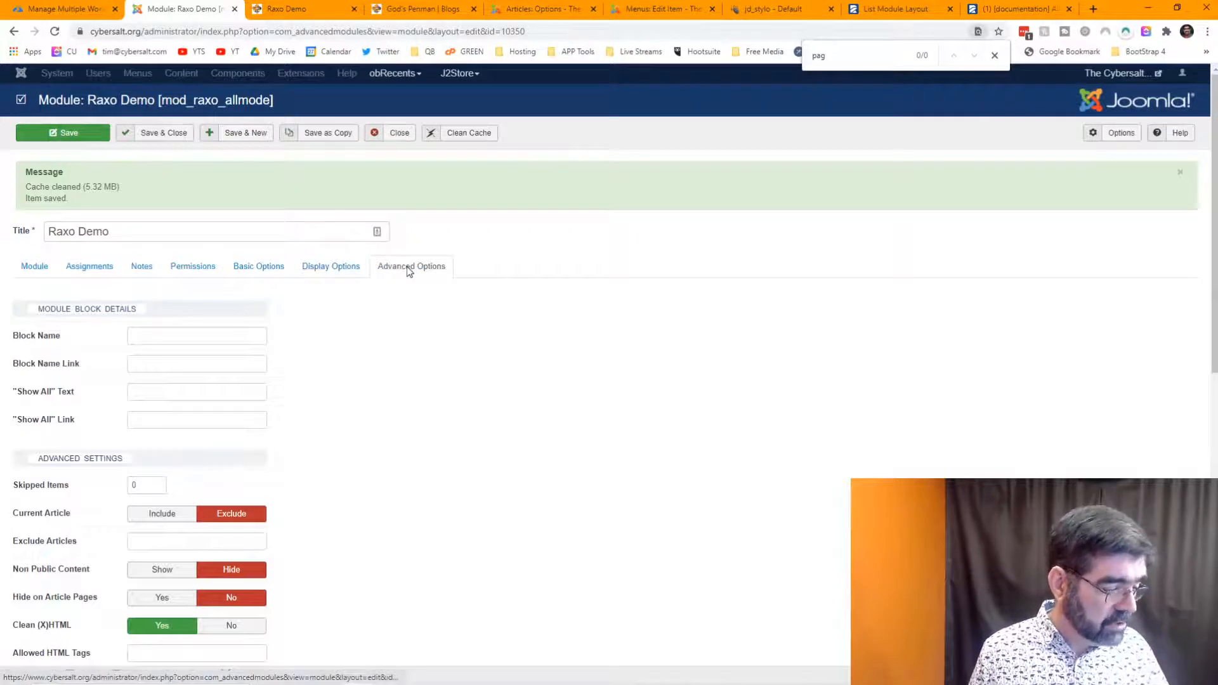
pyautogui.hotkey('ctrl', 'f')
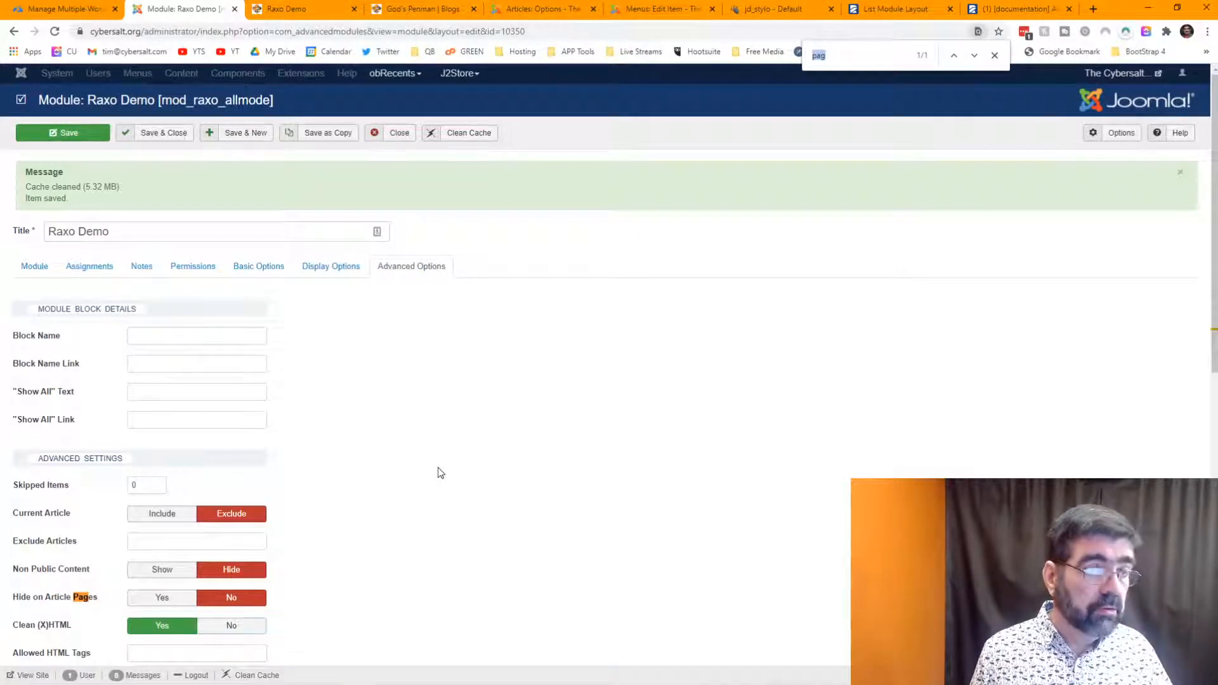
pyautogui.scroll(-2, 440, 472)
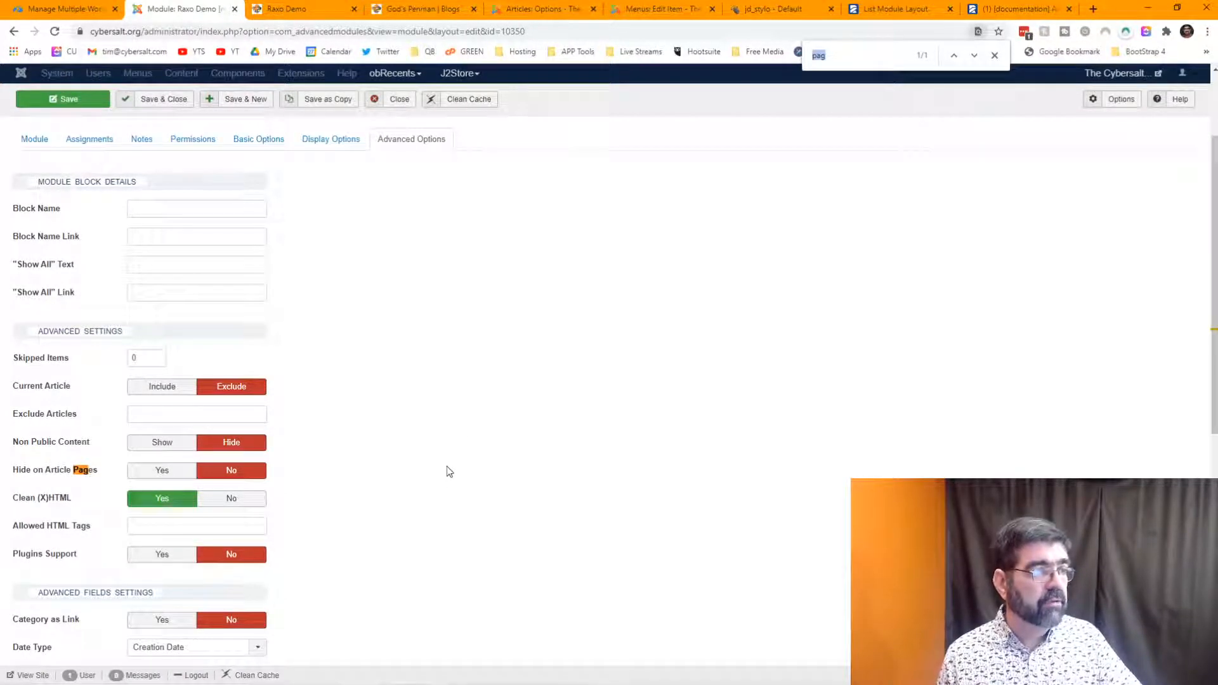
# - Scroll through the Raxo Demo page's God's Penman posts from November 01, 2020 into October
pyautogui.click(302, 12)
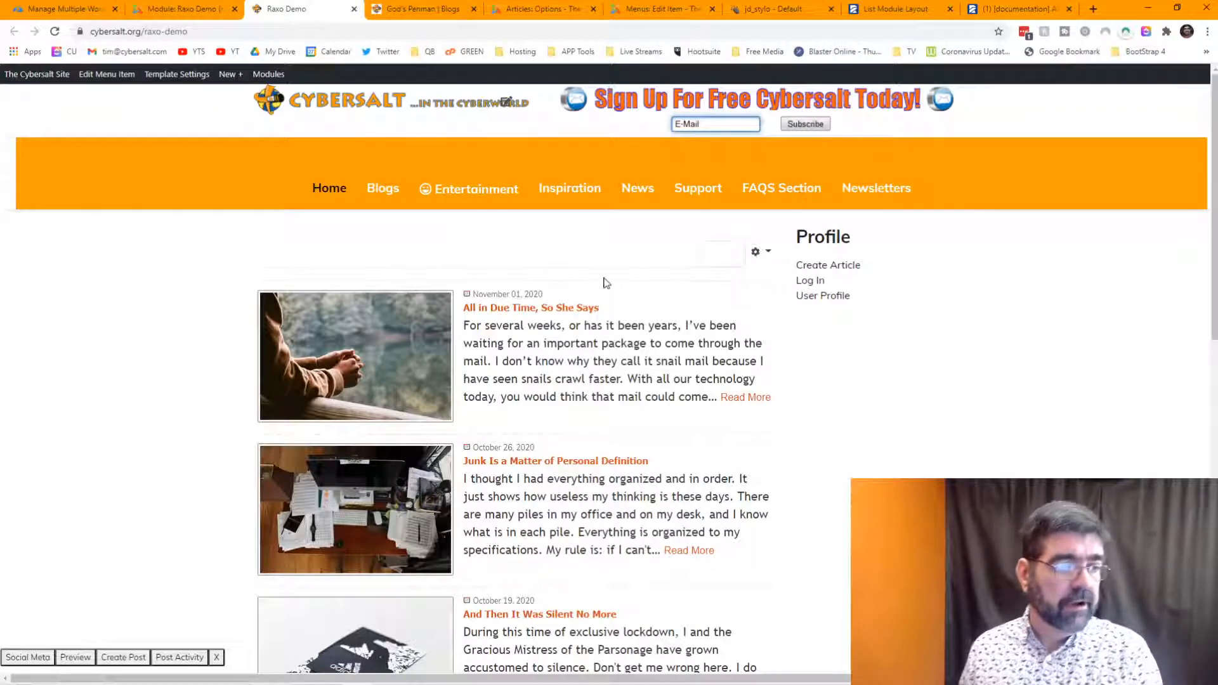
pyautogui.scroll(-3, 603, 280)
pyautogui.scroll(-5, 603, 280)
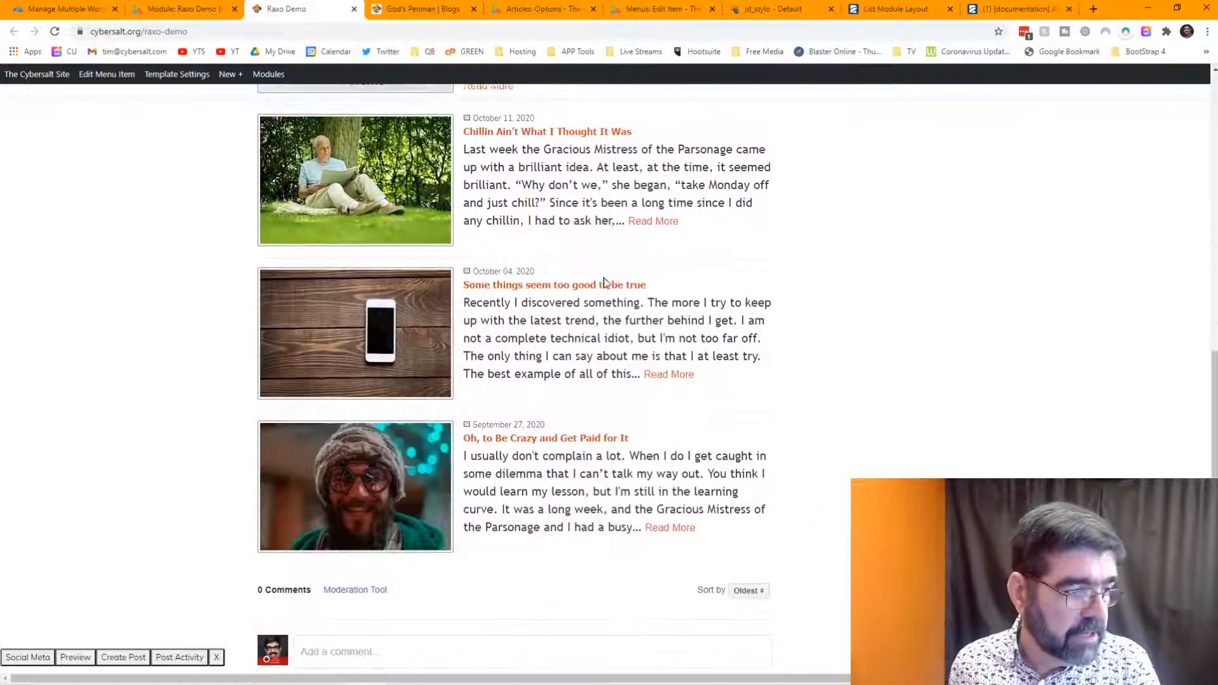
pyautogui.scroll(-2, 604, 279)
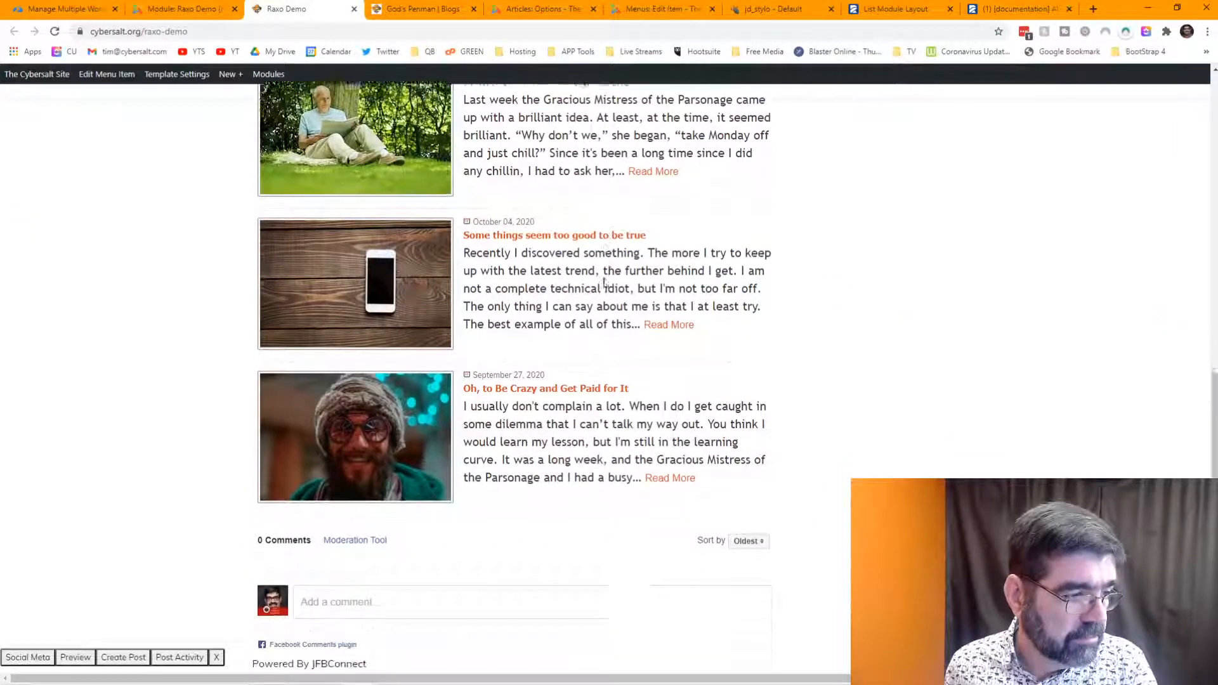
pyautogui.scroll(6, 604, 278)
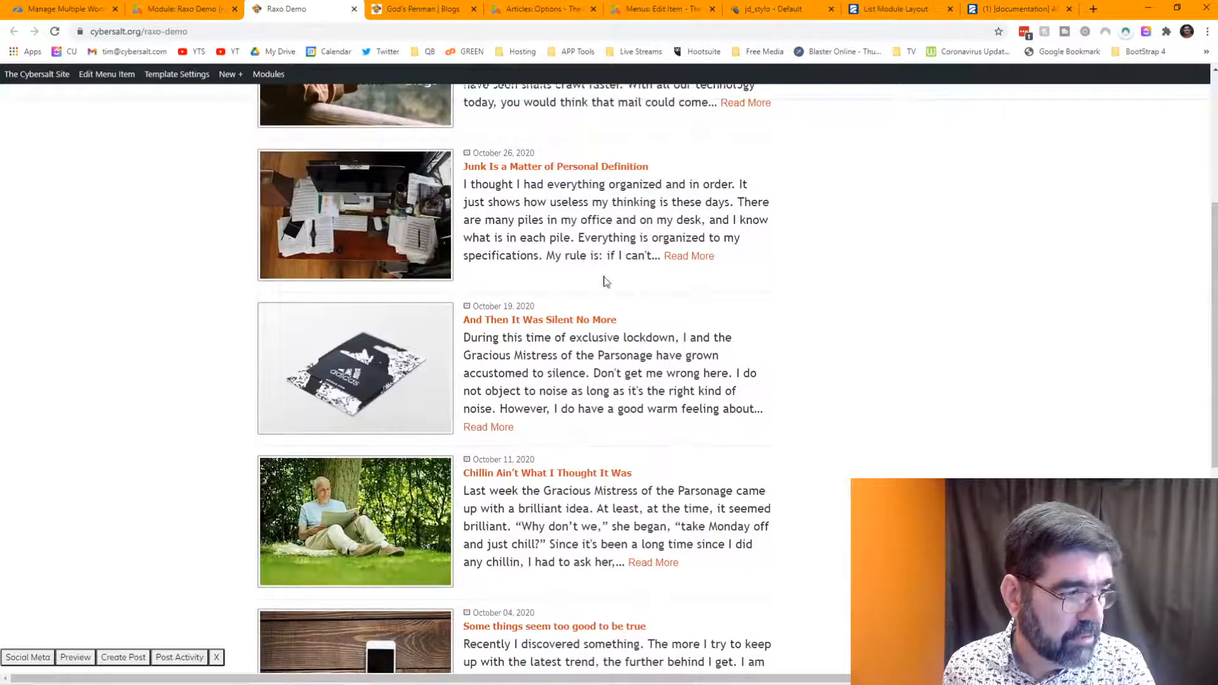
pyautogui.scroll(-4, 605, 278)
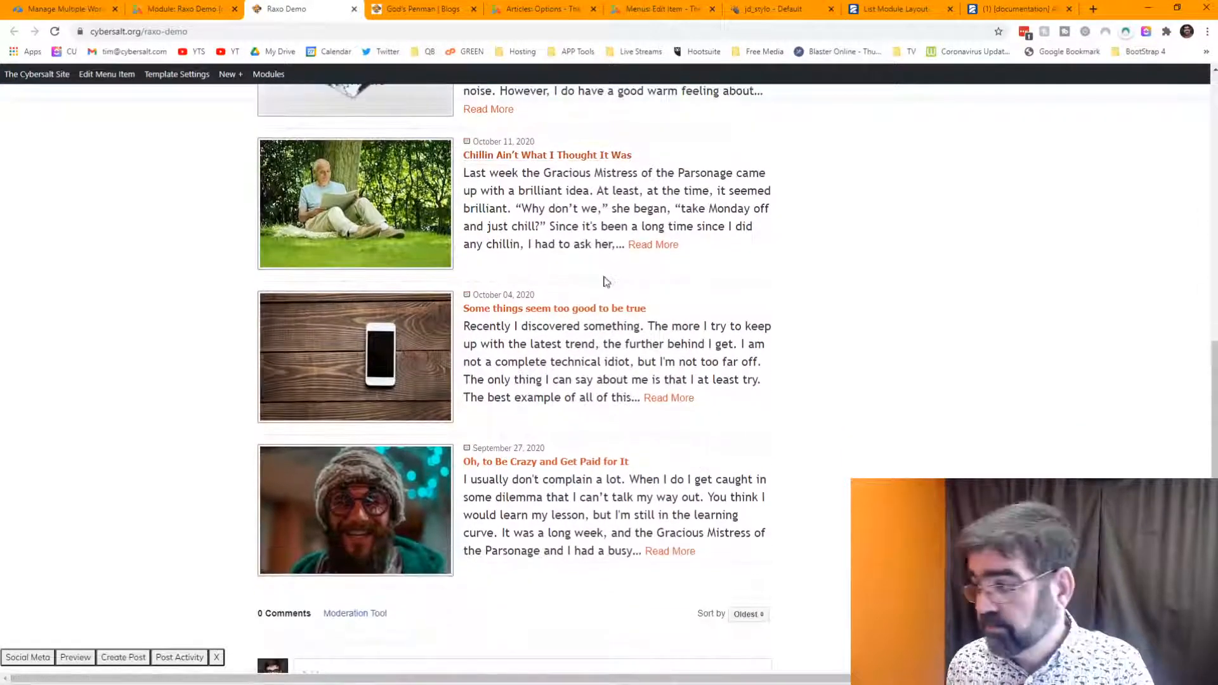